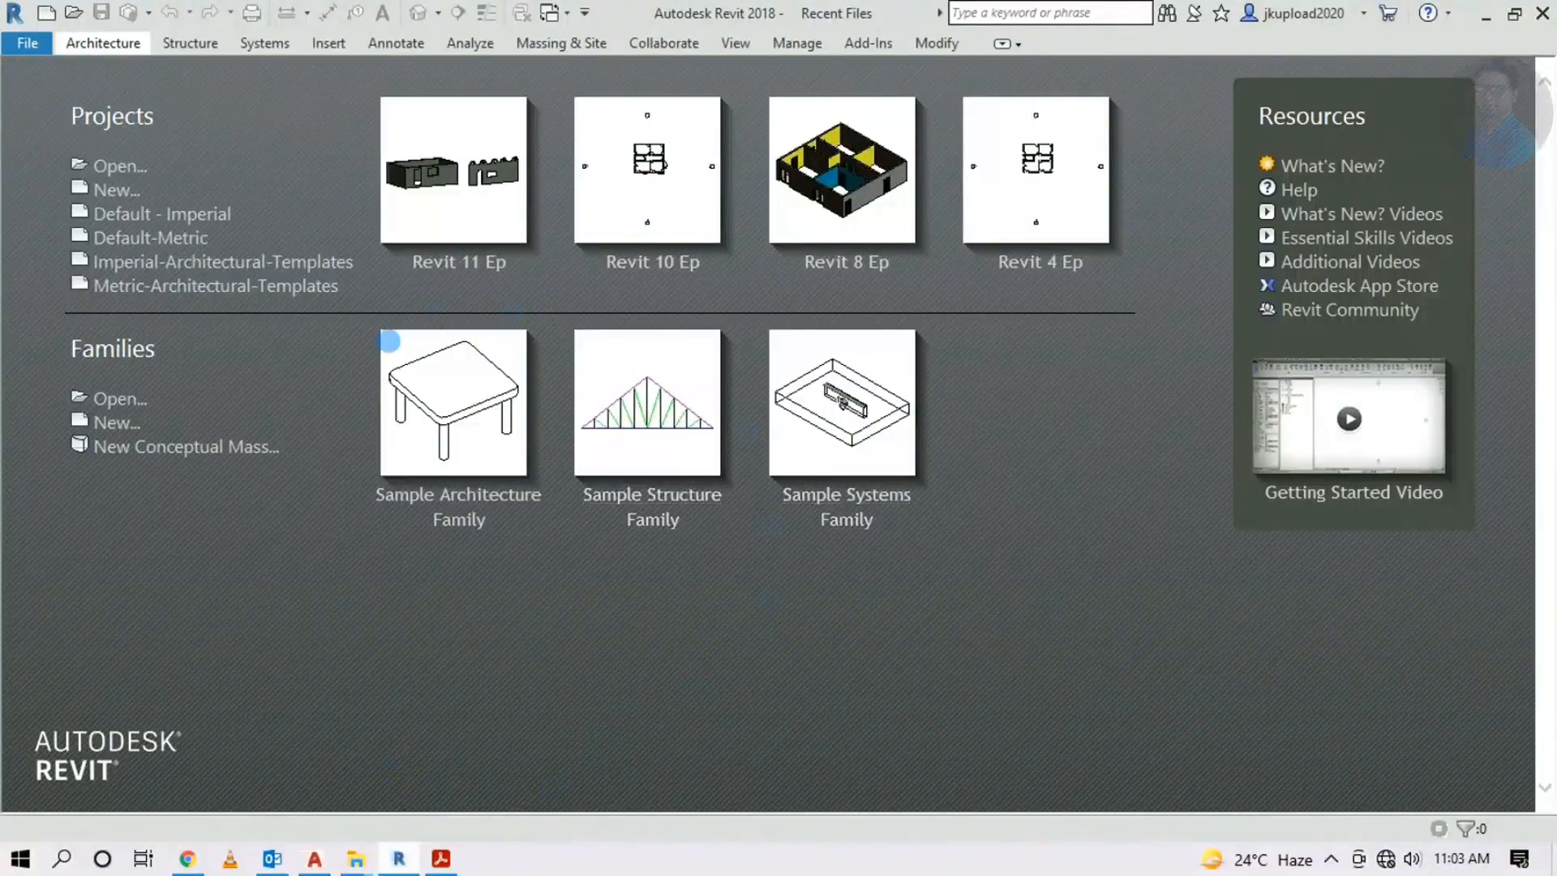
Examine the room layout and dimensions in the Revit 12 ep floor plan PDF in Adobe Acrobat Reader and return to Revit
{"action": "left_click", "coordinate": [441, 862]}
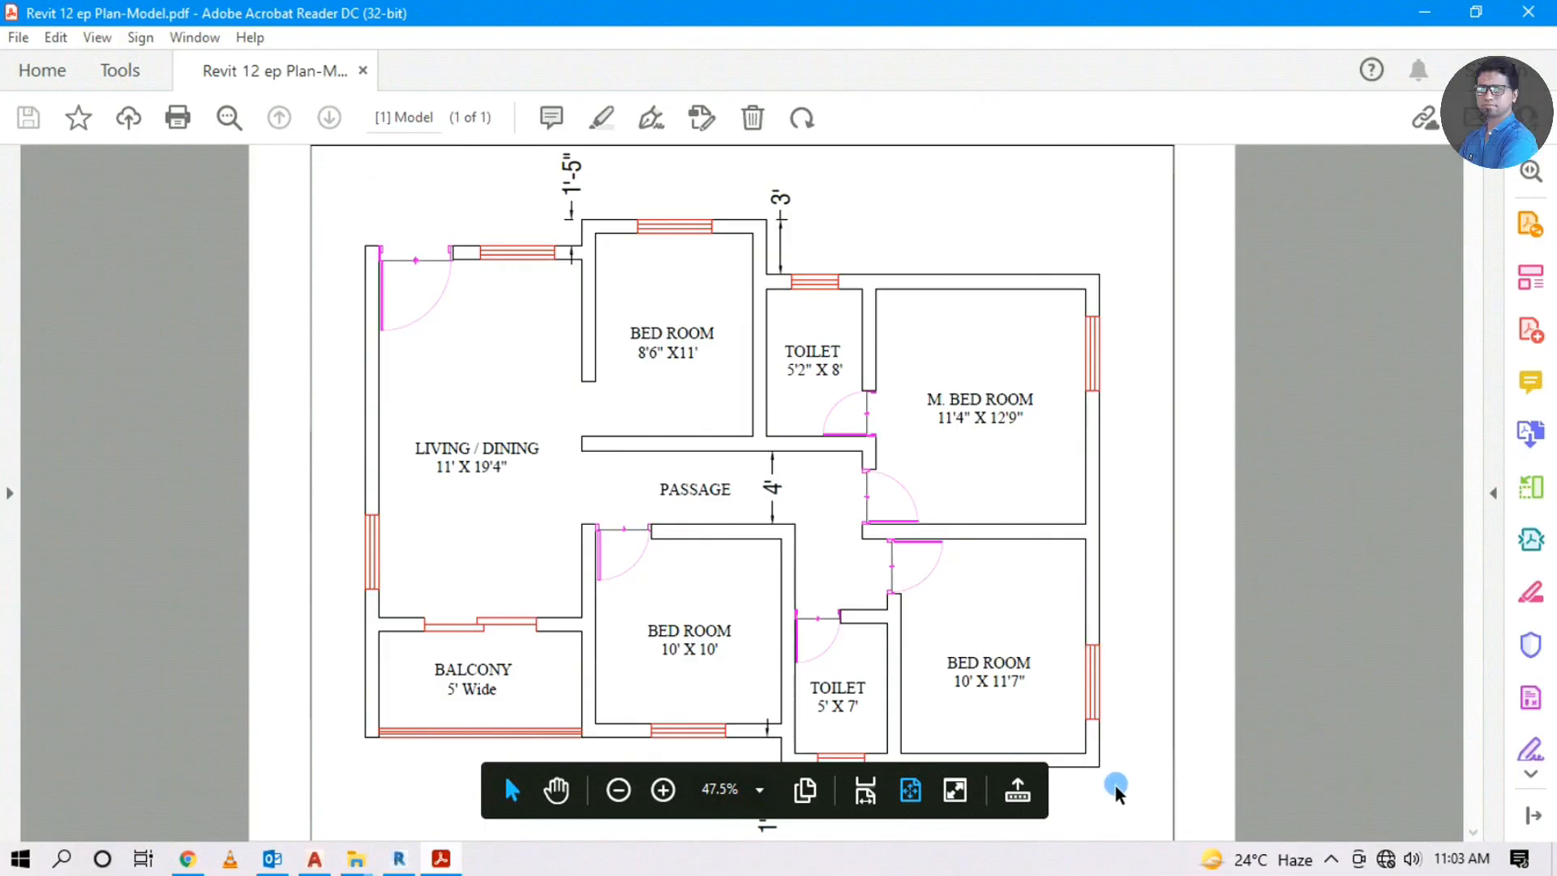
{"action": "double_click", "coordinate": [567, 420]}
{"action": "left_click", "coordinate": [528, 340]}
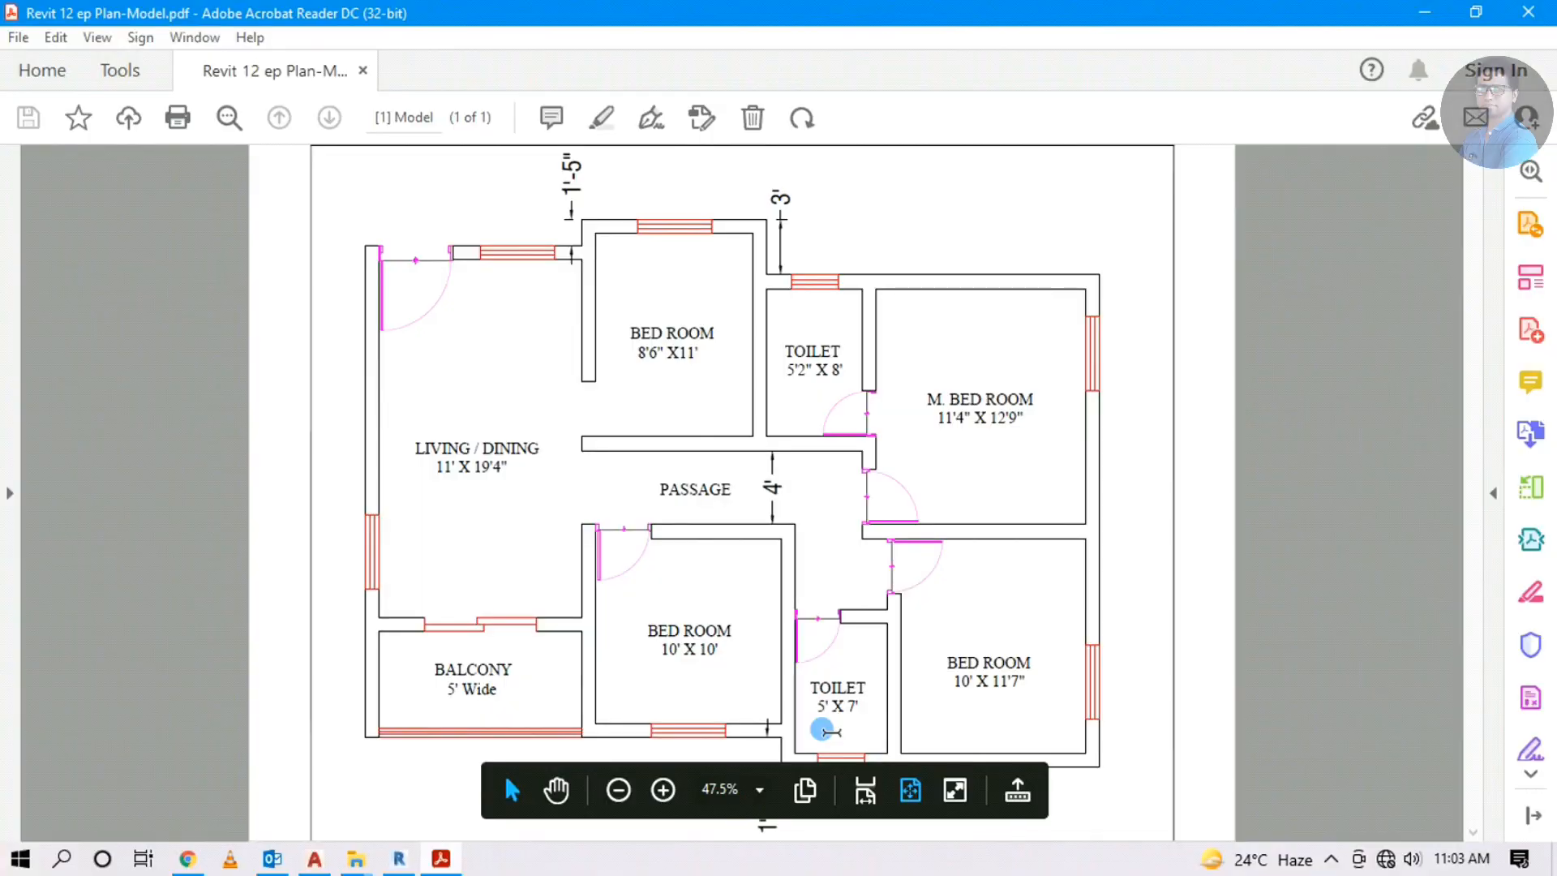
{"action": "left_click", "coordinate": [1419, 18]}
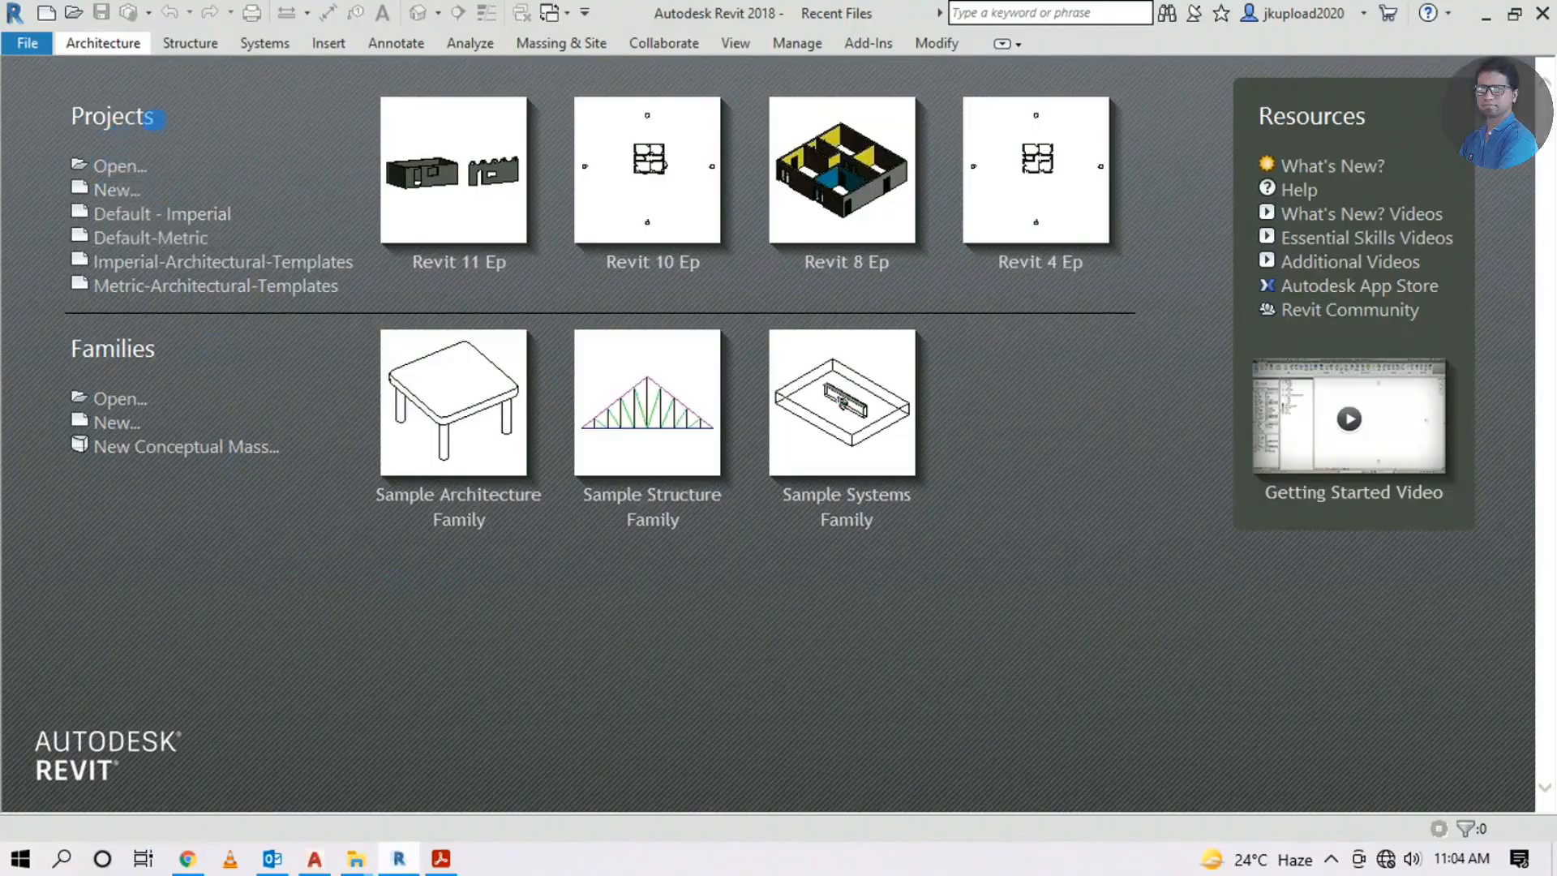
{"action": "left_click_drag", "start_coordinate": [158, 117], "coordinate": [65, 129]}
{"action": "left_click", "coordinate": [101, 193]}
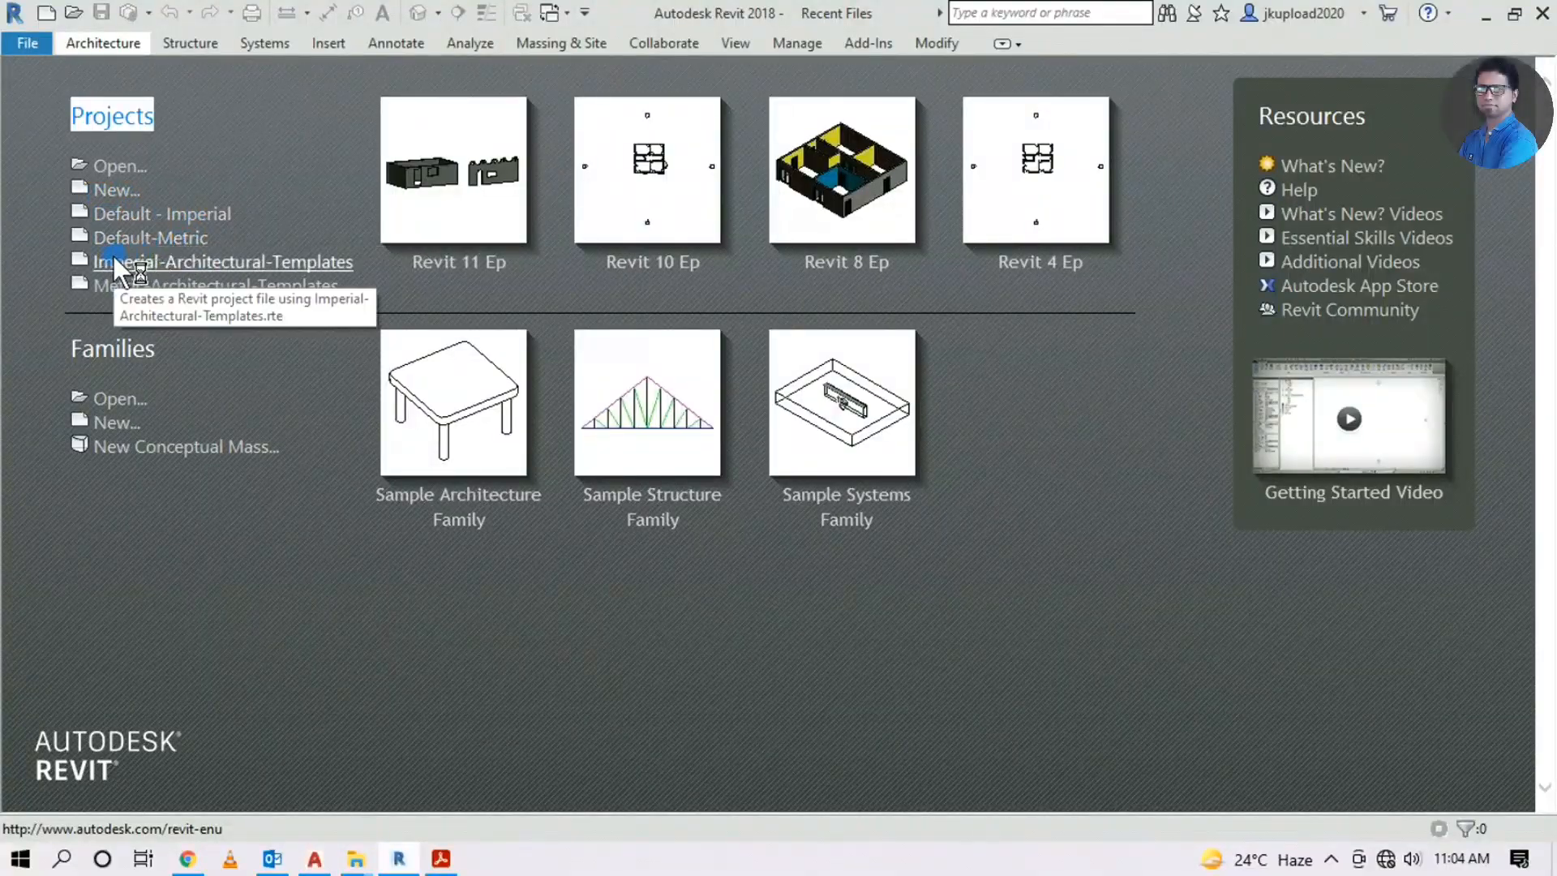
{"action": "left_click", "coordinate": [442, 858]}
{"action": "double_click", "coordinate": [510, 451]}
{"action": "scroll", "coordinate": [469, 487], "scroll_direction": "up", "scroll_amount": 5, "text": "ctrl"}
{"action": "left_click", "coordinate": [264, 462]}
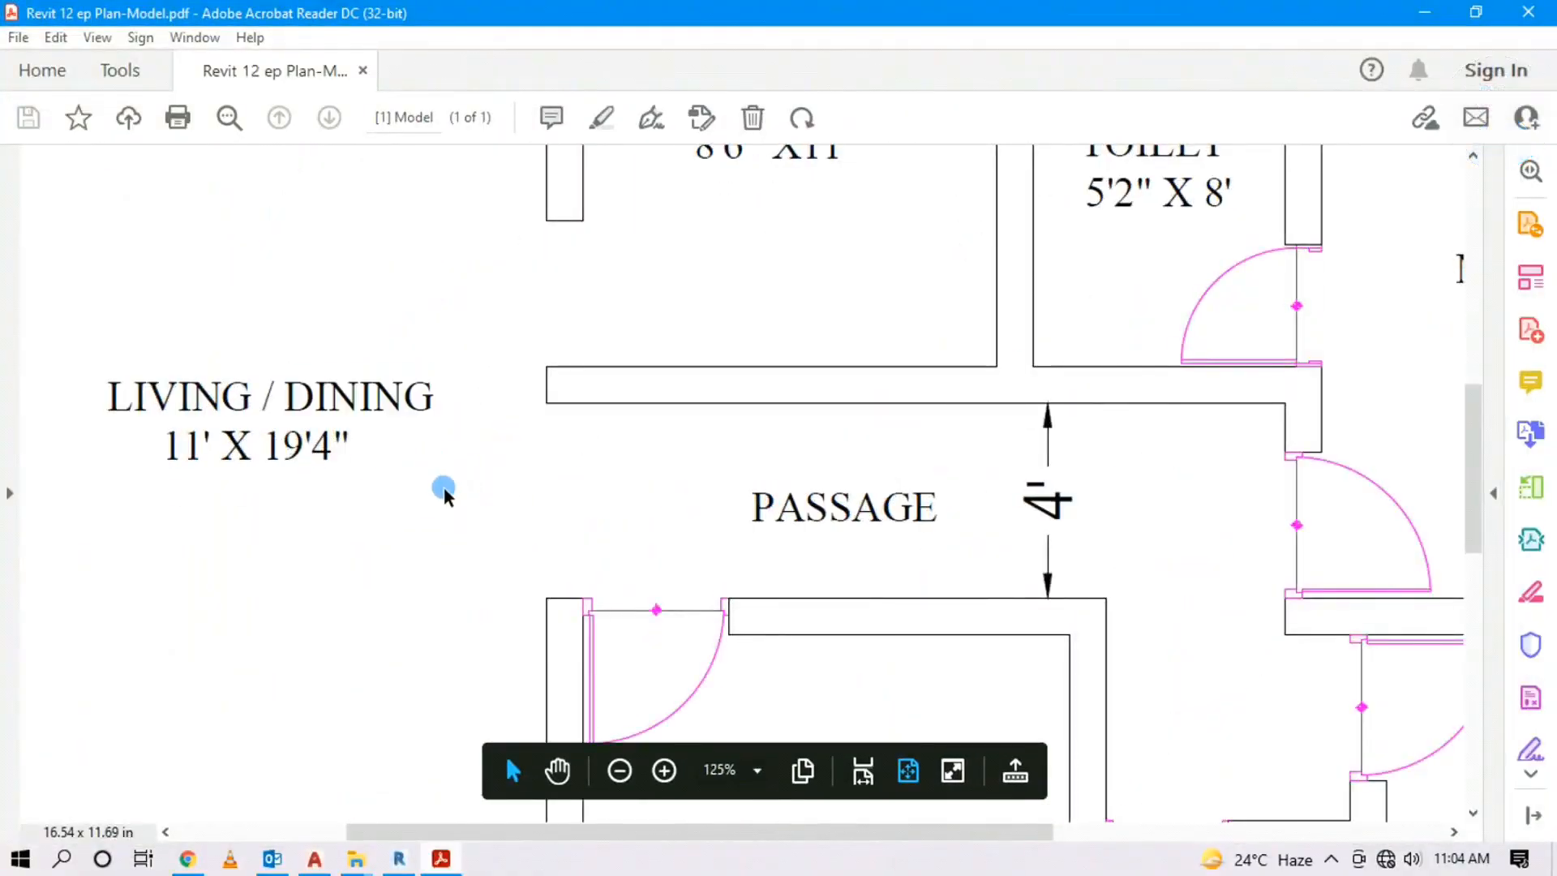
{"action": "left_click", "coordinate": [1424, 12]}
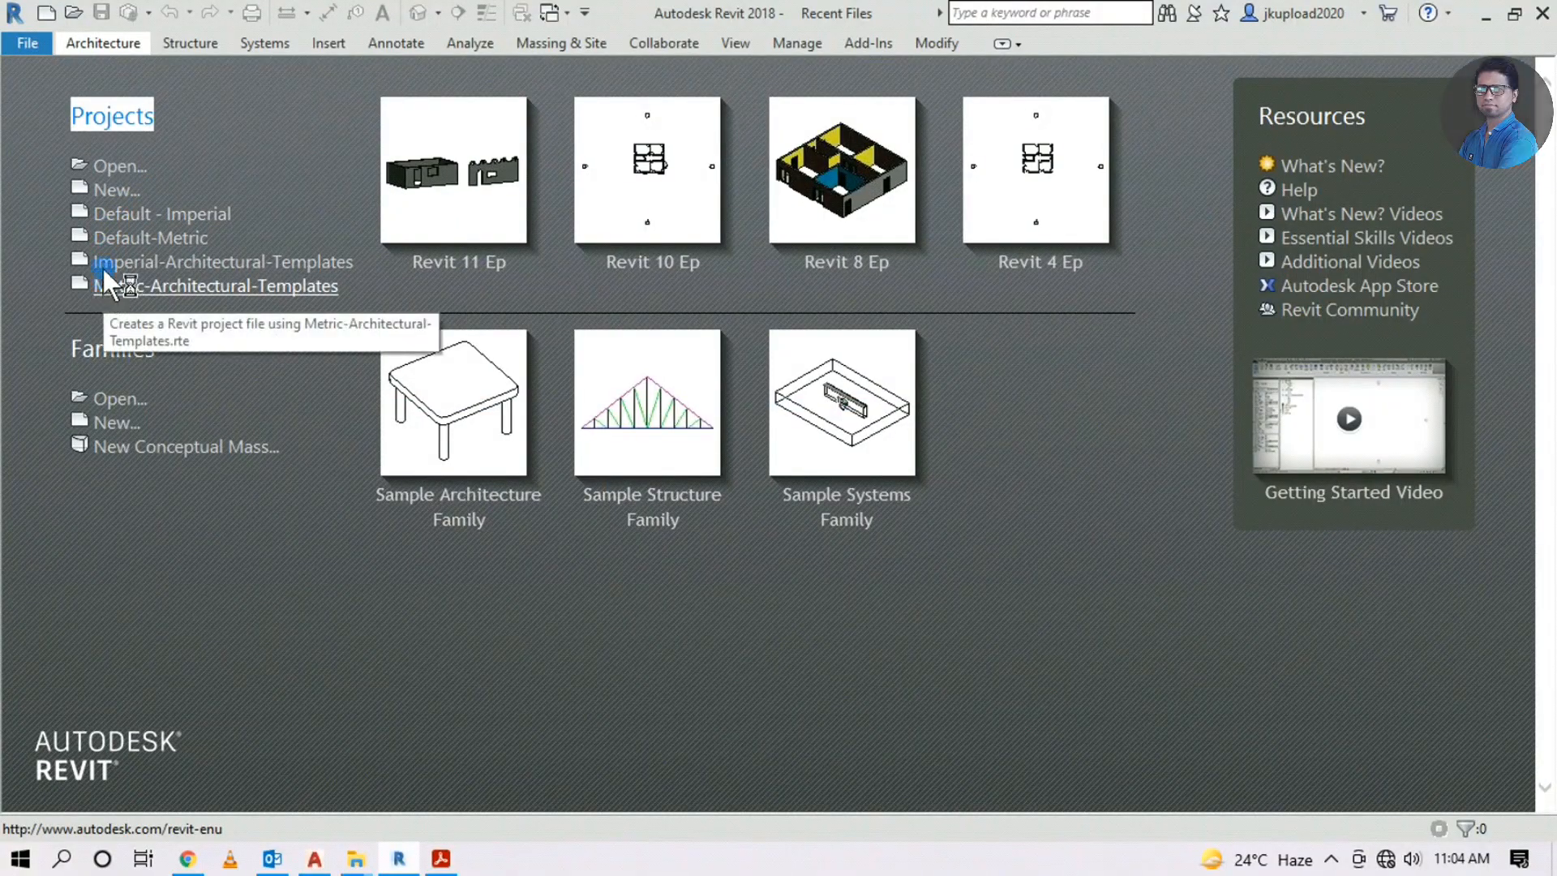
Create a new project from the Default - Imperial template
{"action": "left_click", "coordinate": [92, 190]}
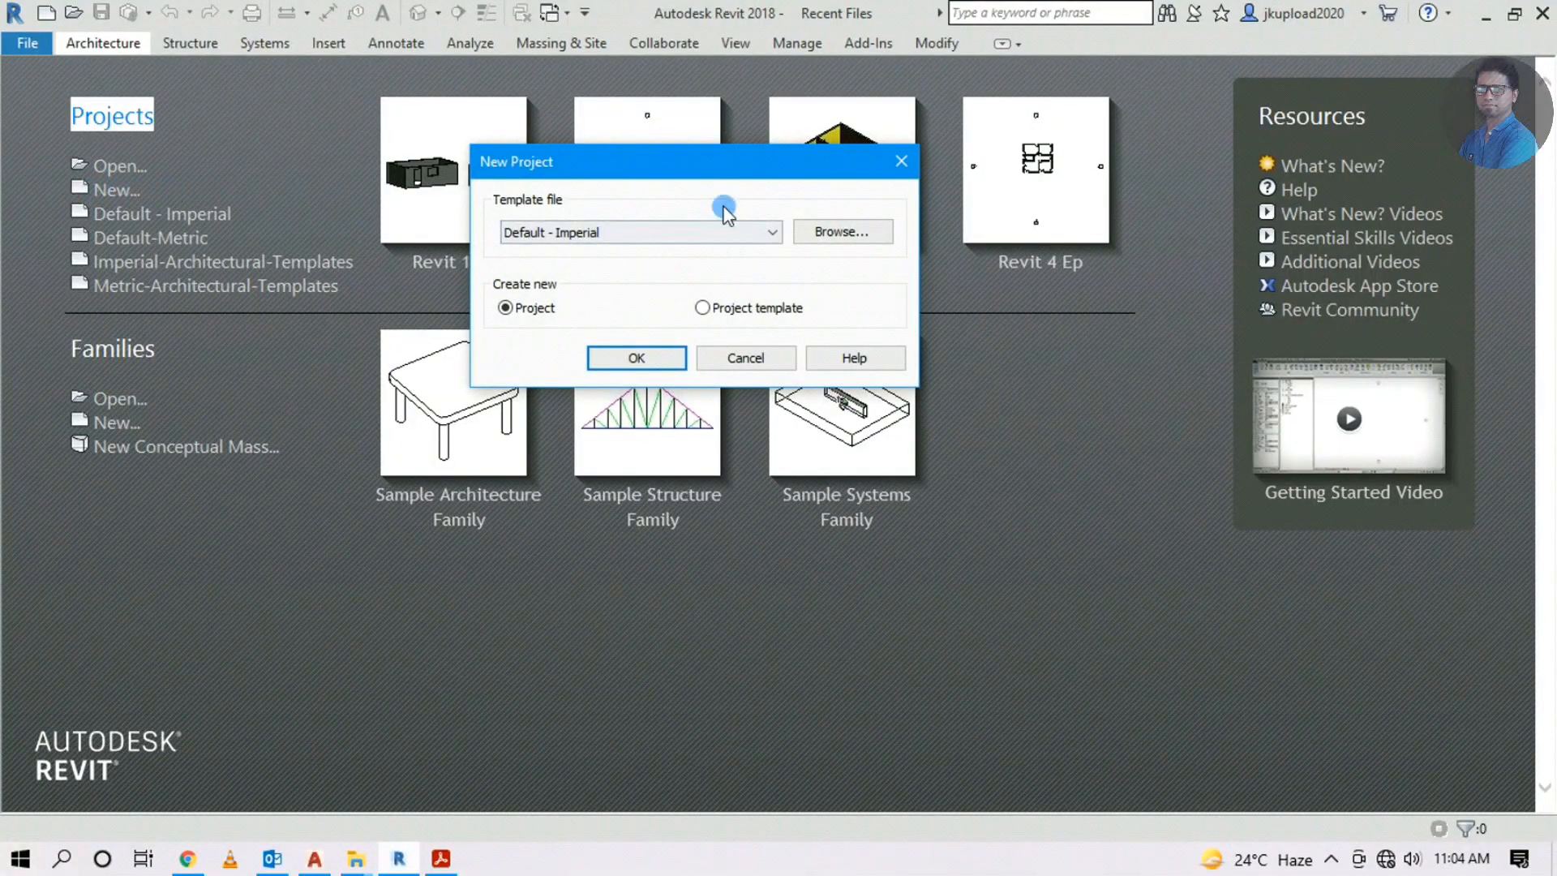
{"action": "left_click_drag", "start_coordinate": [604, 172], "coordinate": [557, 158]}
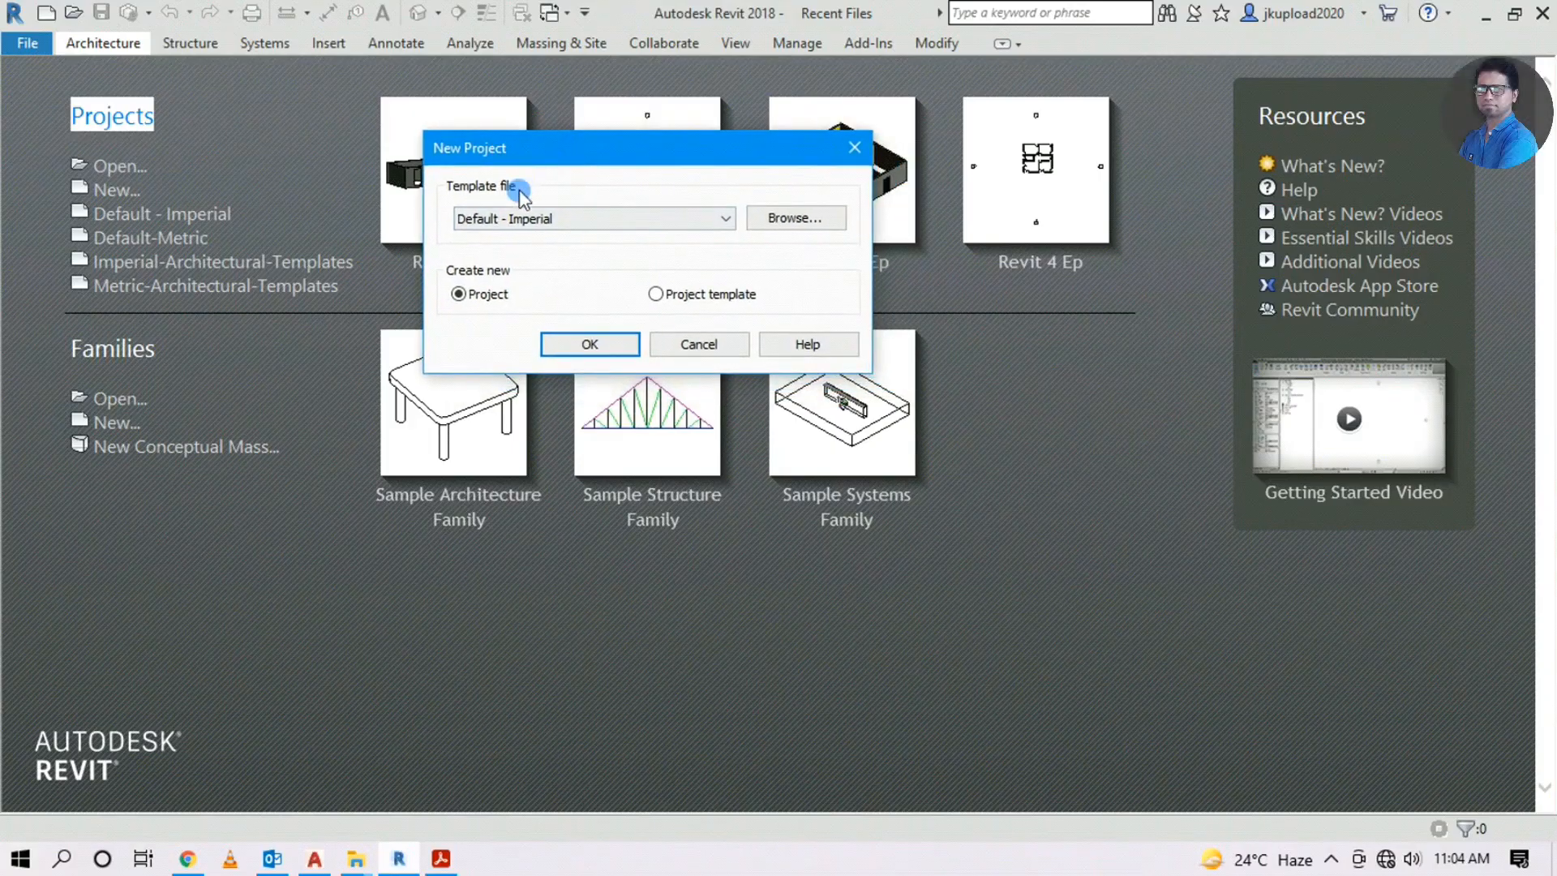
{"action": "left_click", "coordinate": [529, 219]}
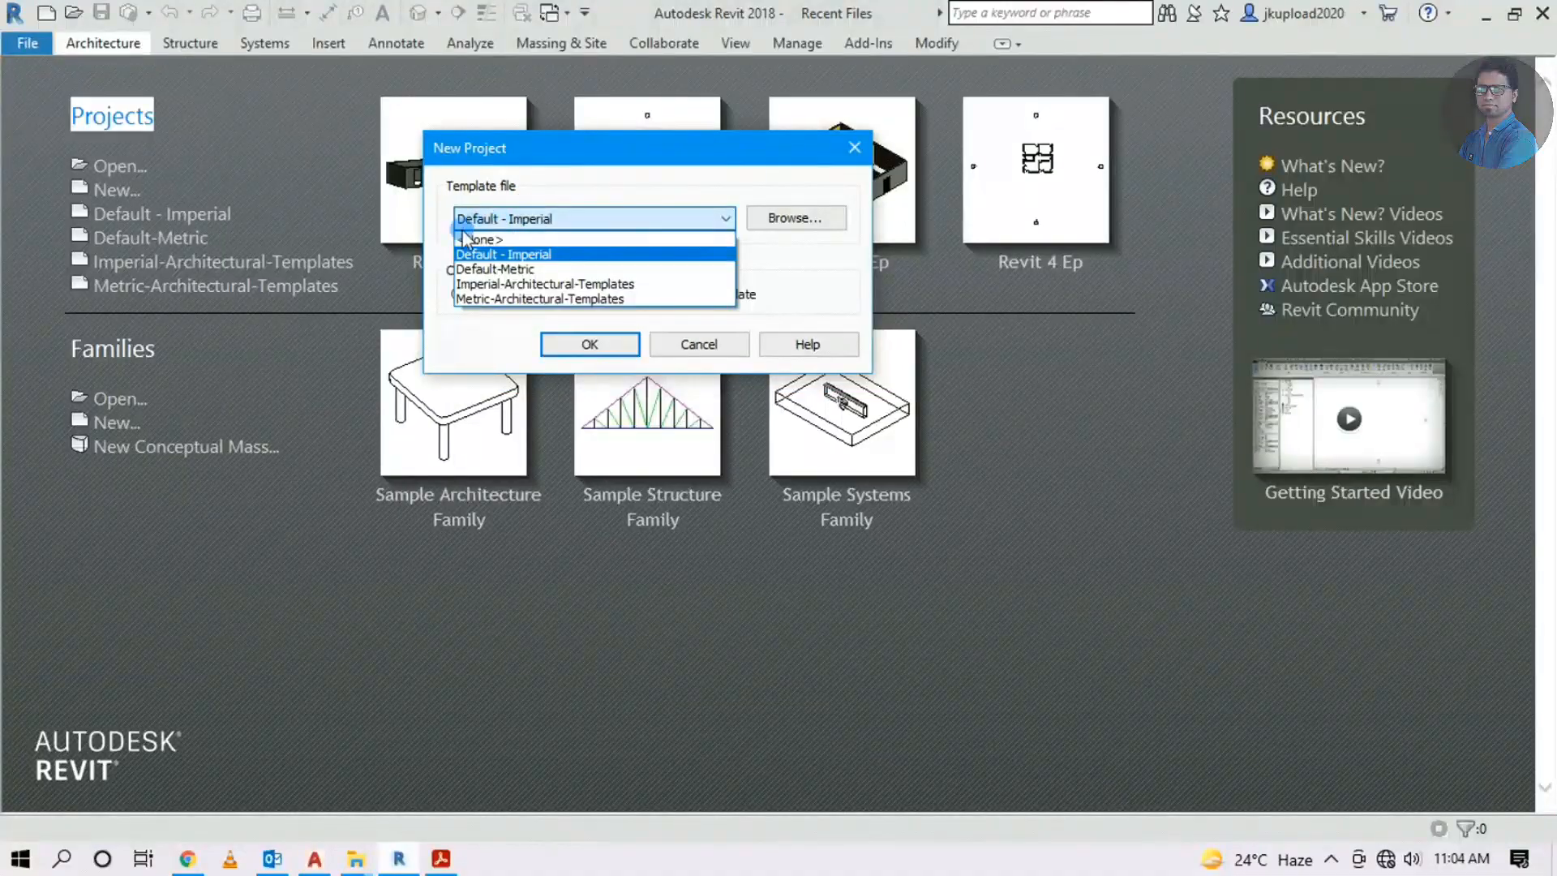
{"action": "left_click", "coordinate": [553, 255]}
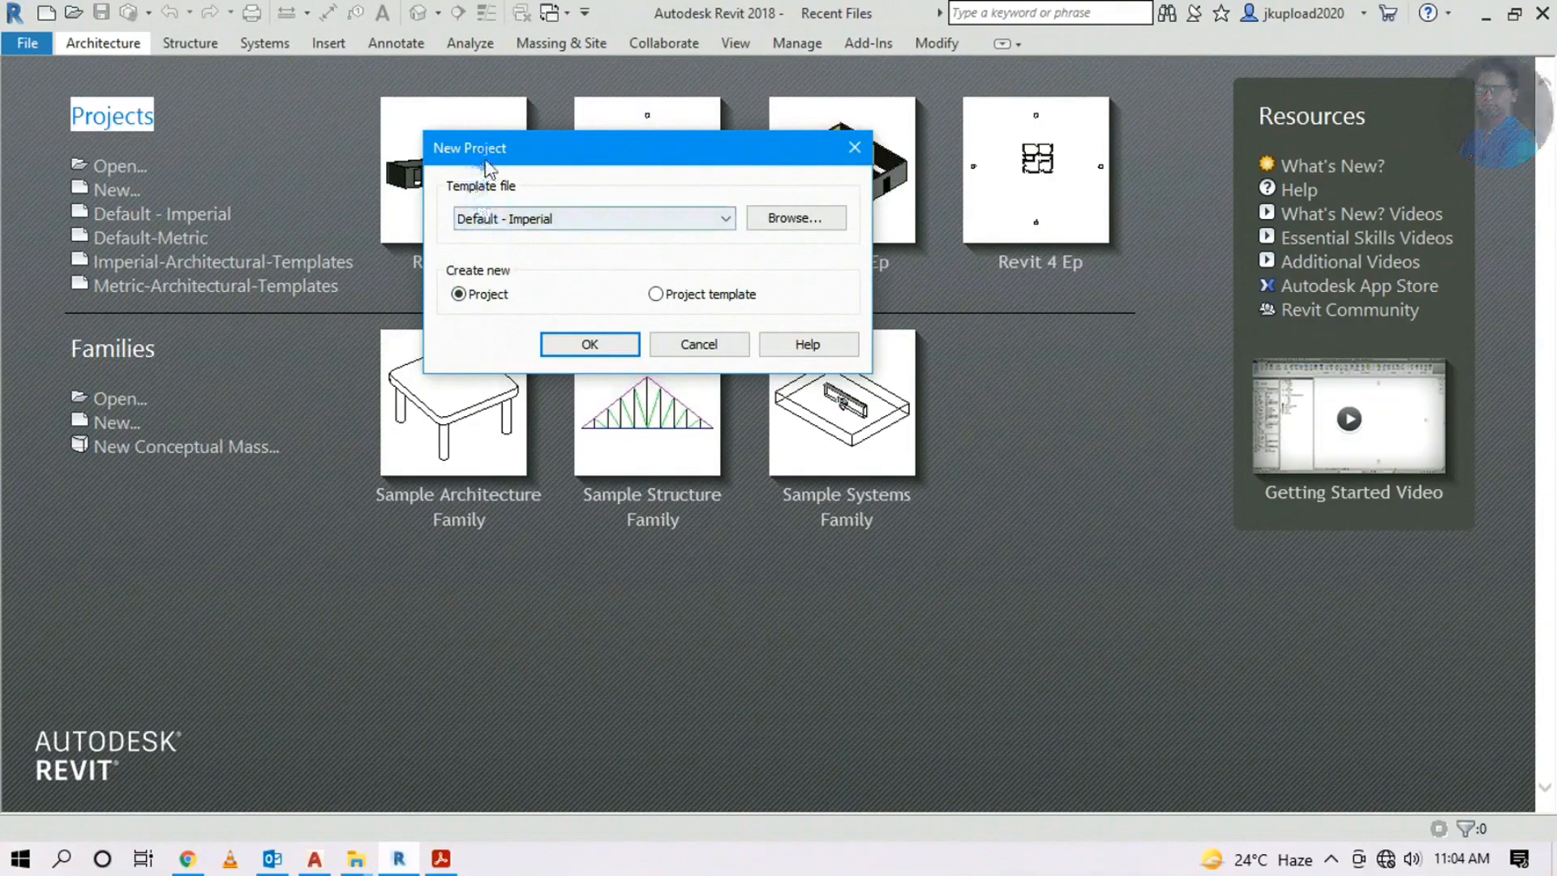
{"action": "left_click_drag", "start_coordinate": [485, 161], "coordinate": [502, 152]}
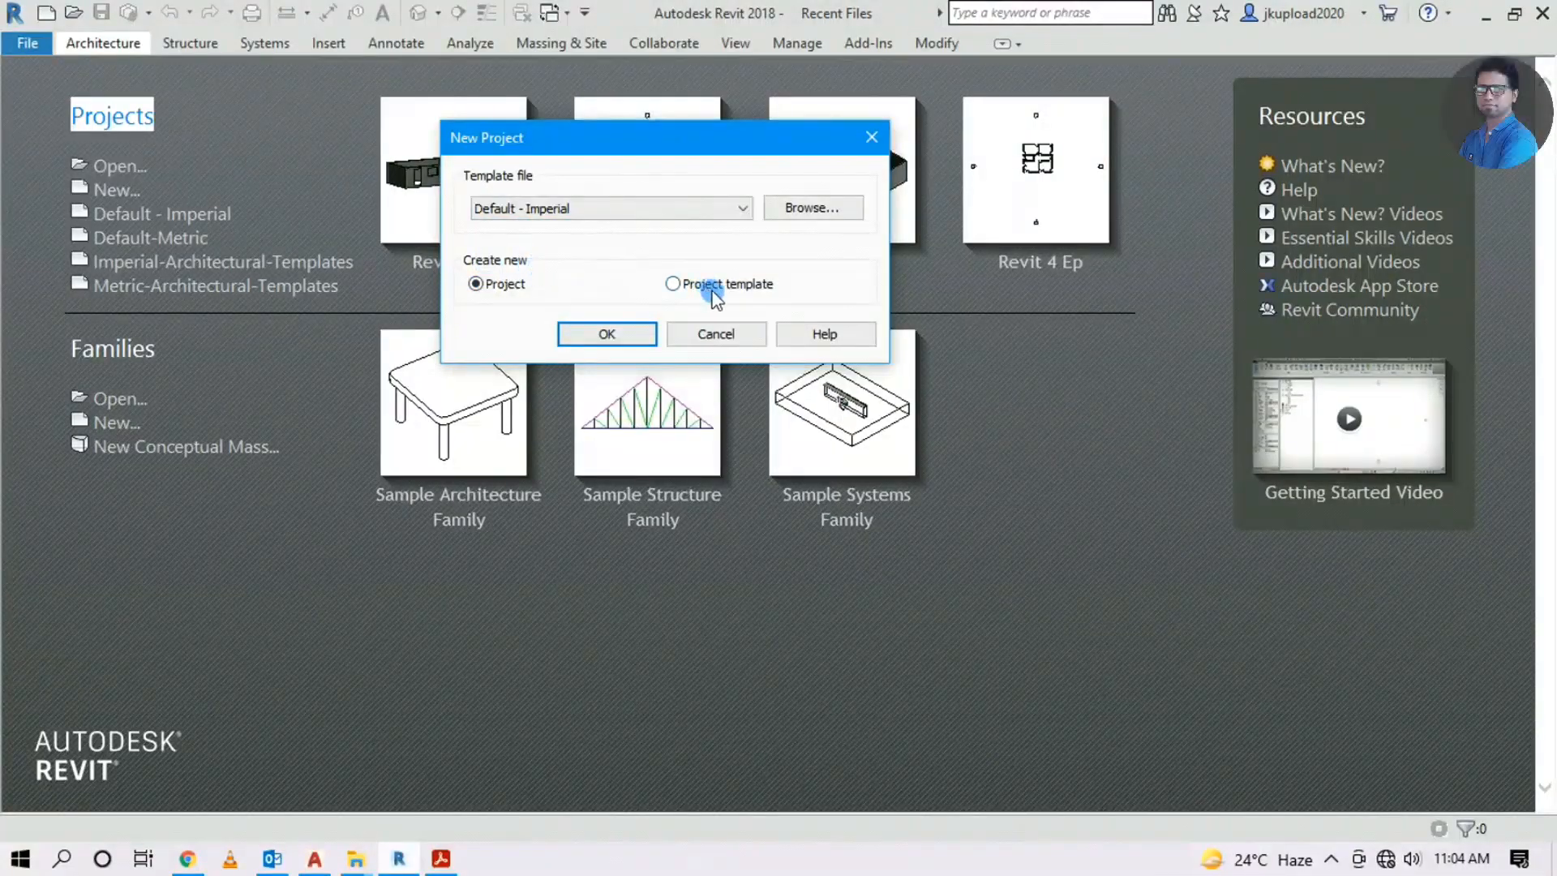
{"action": "left_click", "coordinate": [608, 334]}
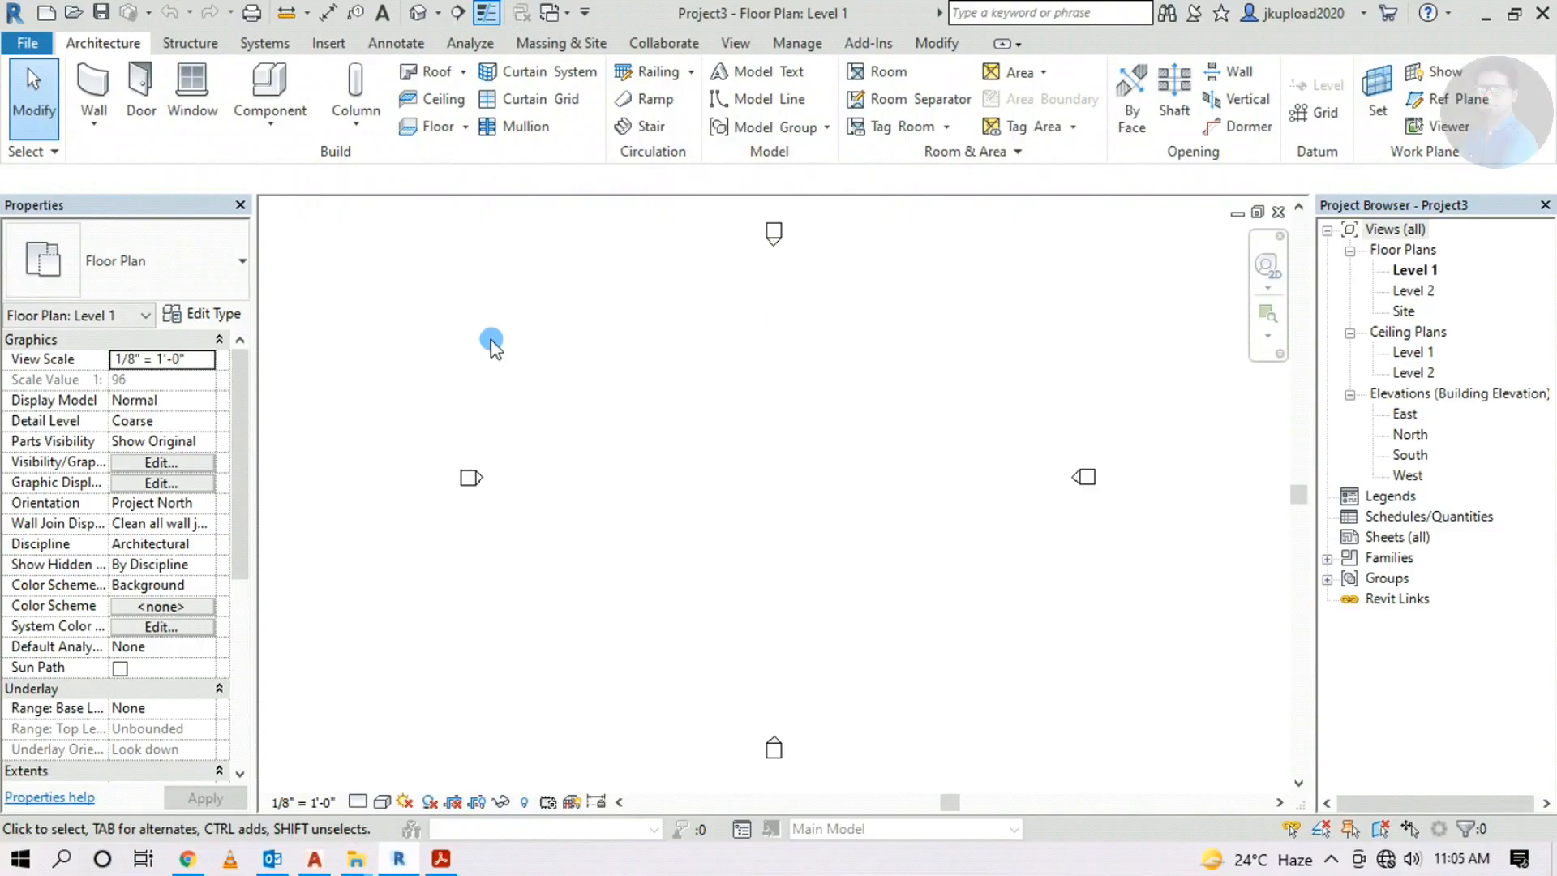
Set the project's length units to feet and fractional inches, rounded to the nearest 1"
{"action": "key", "text": "u"}
{"action": "key", "text": "n"}
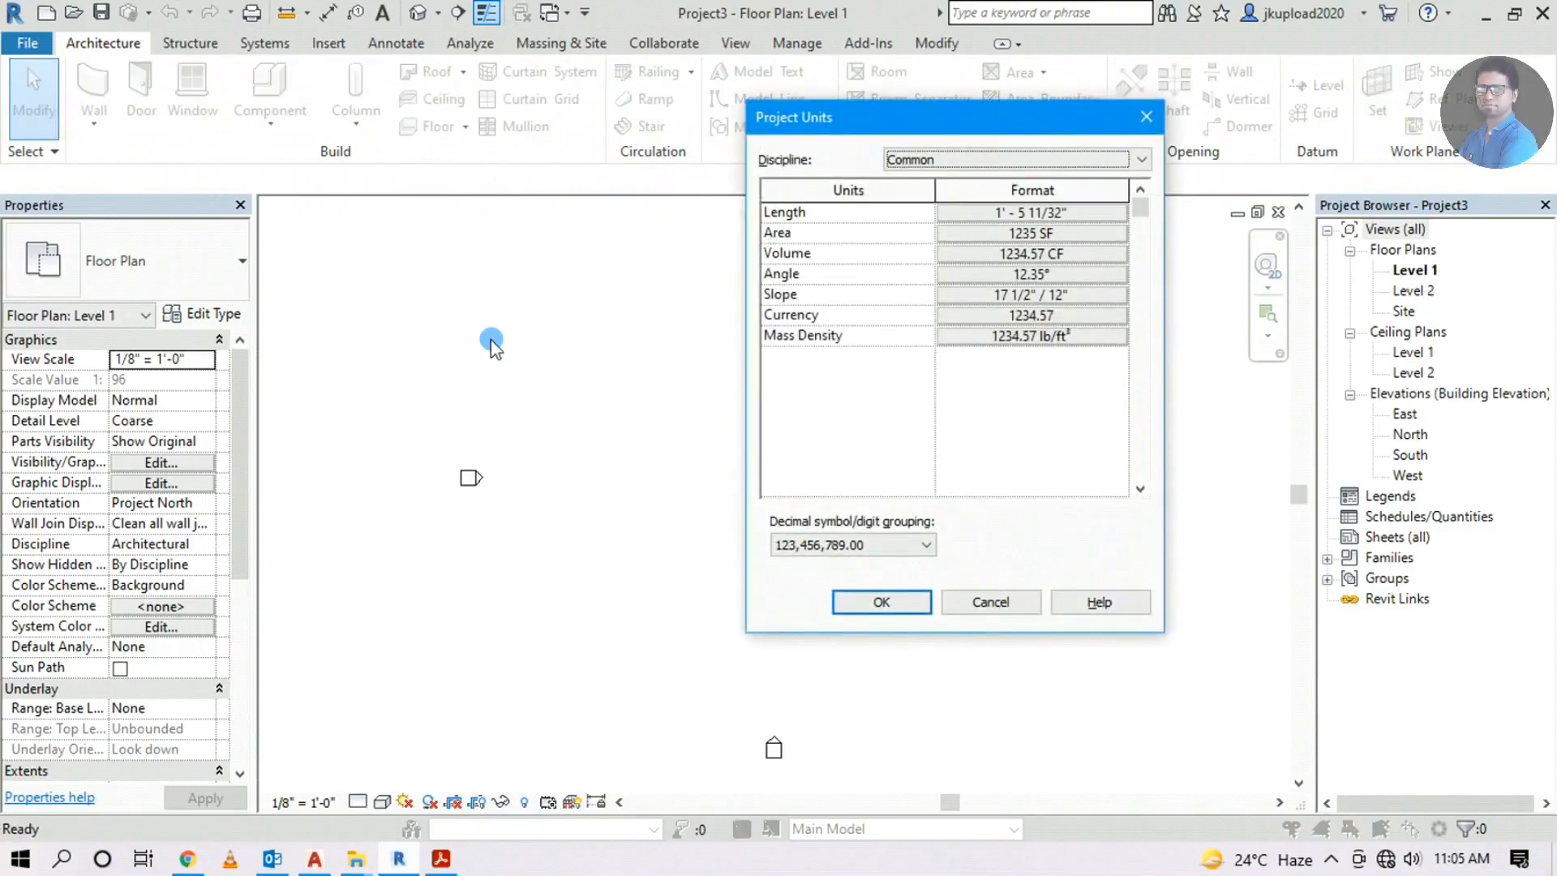
{"action": "left_click_drag", "start_coordinate": [833, 116], "coordinate": [517, 82]}
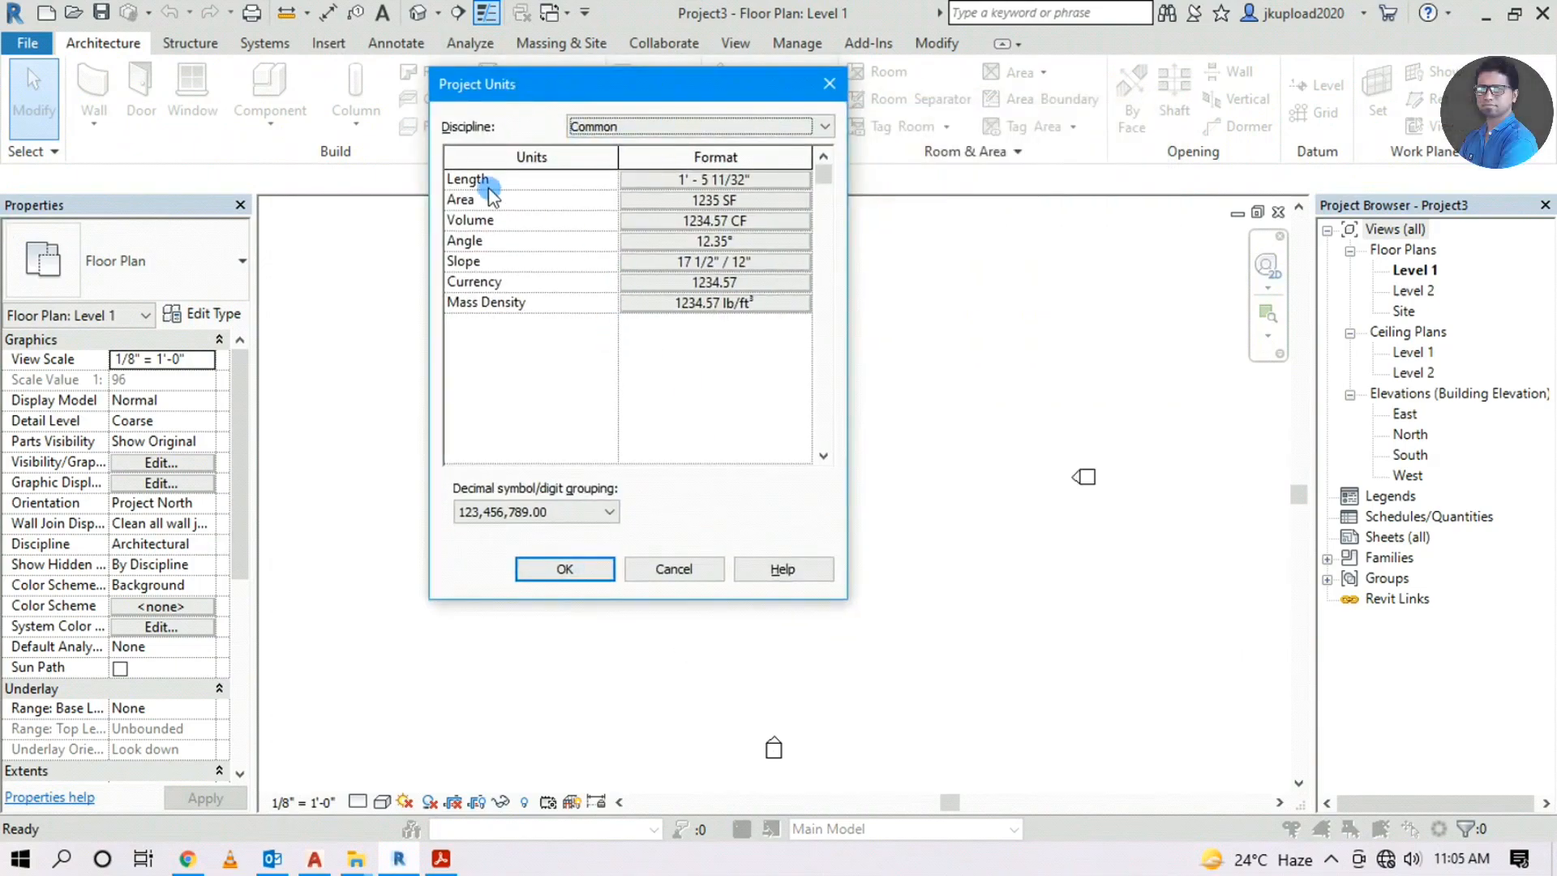
{"action": "left_click", "coordinate": [689, 180]}
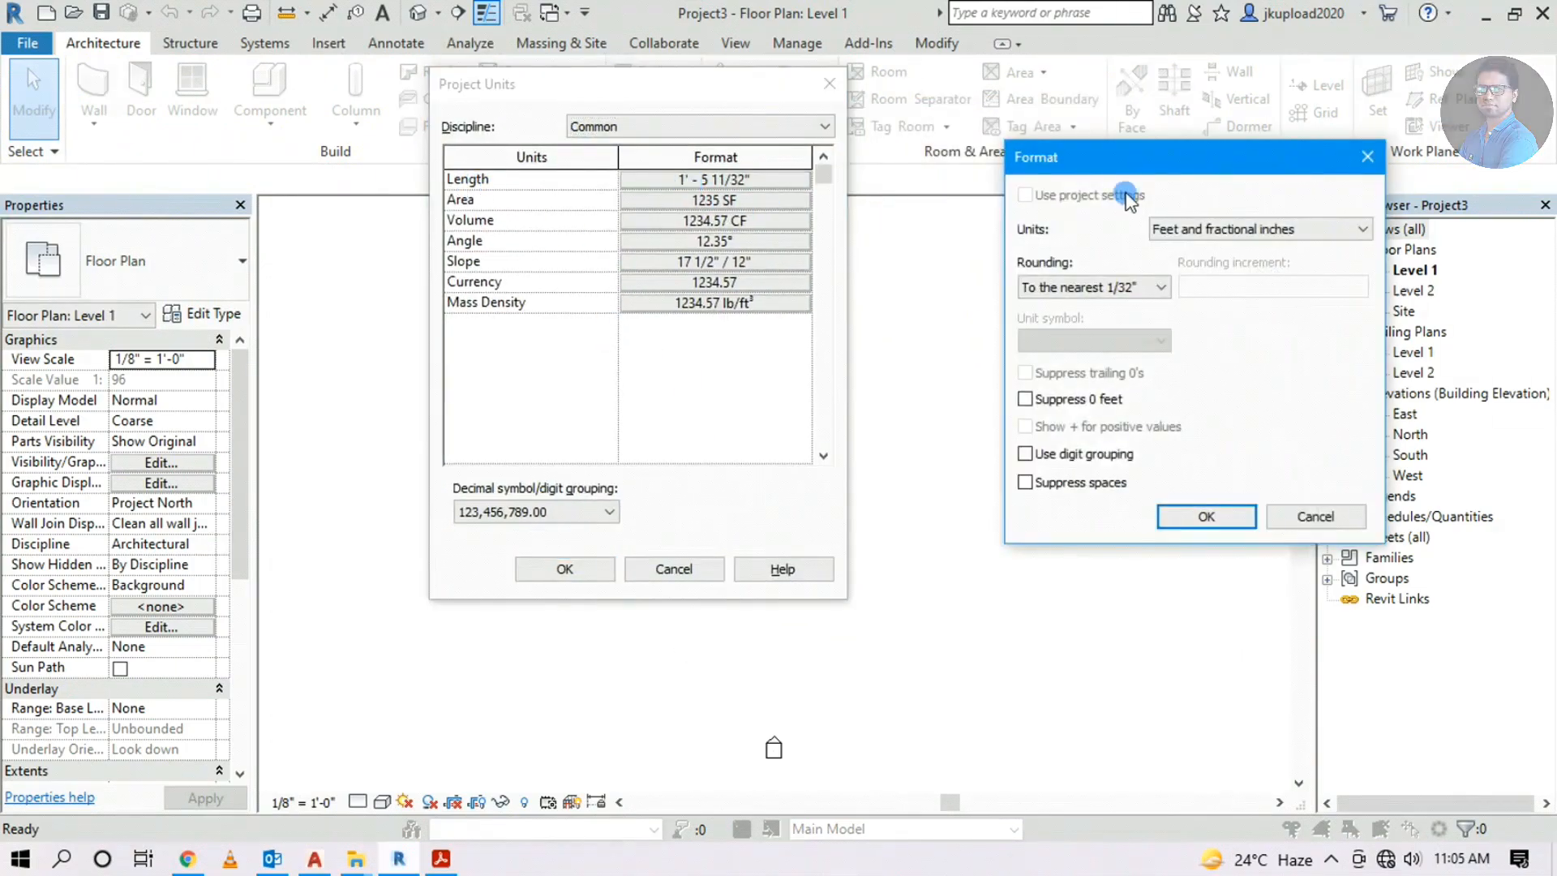
{"action": "left_click_drag", "start_coordinate": [1119, 158], "coordinate": [836, 157]}
{"action": "left_click", "coordinate": [932, 227]}
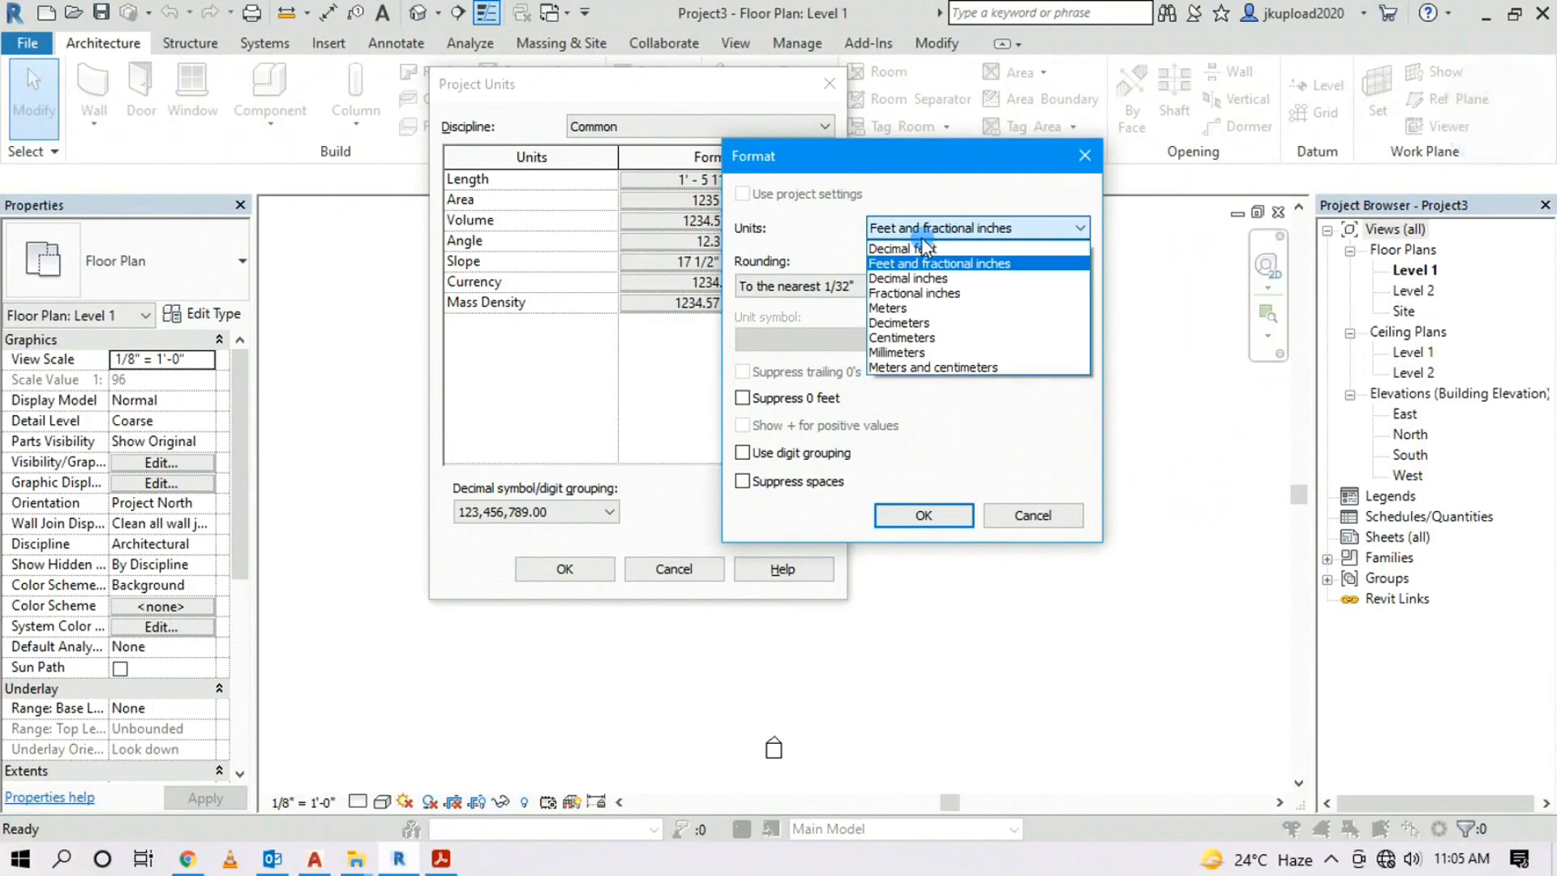
{"action": "left_click", "coordinate": [1042, 235]}
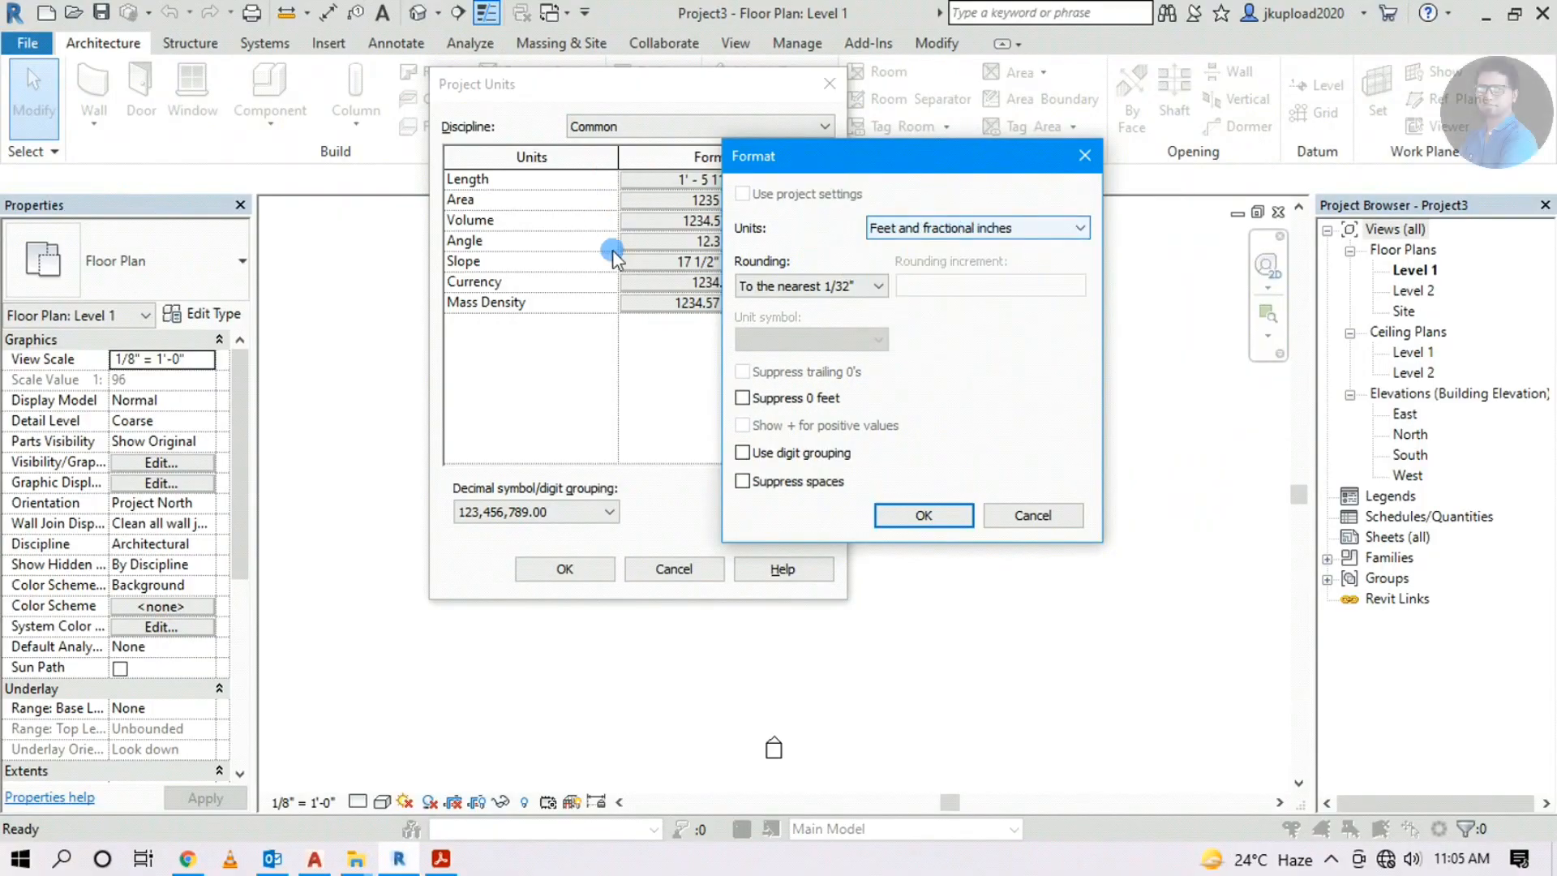
{"action": "left_click", "coordinate": [850, 287]}
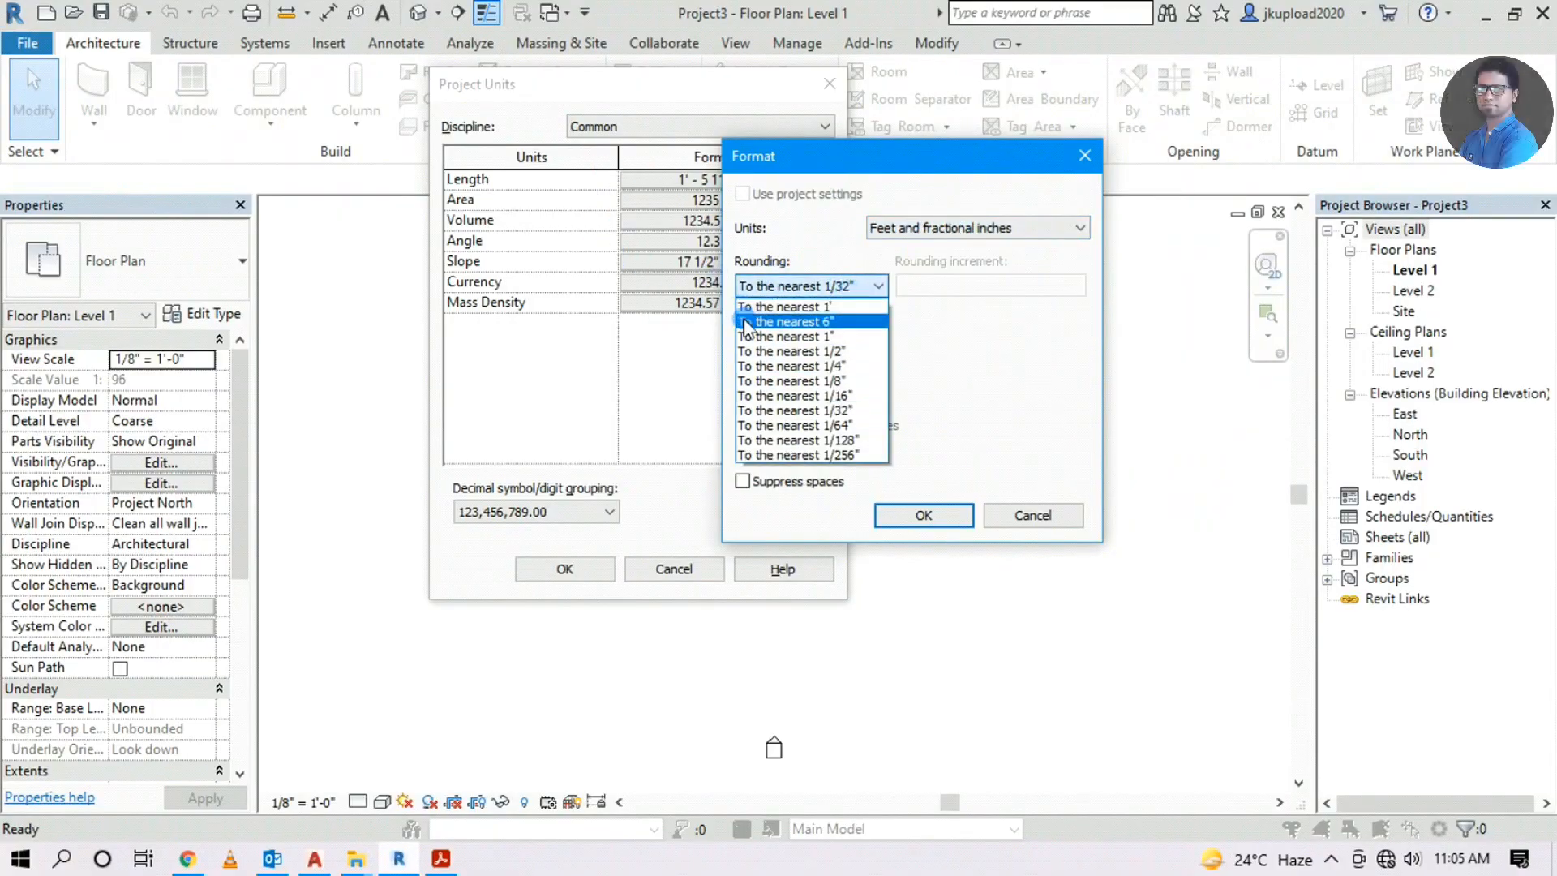
{"action": "left_click", "coordinate": [803, 337]}
{"action": "left_click", "coordinate": [922, 515]}
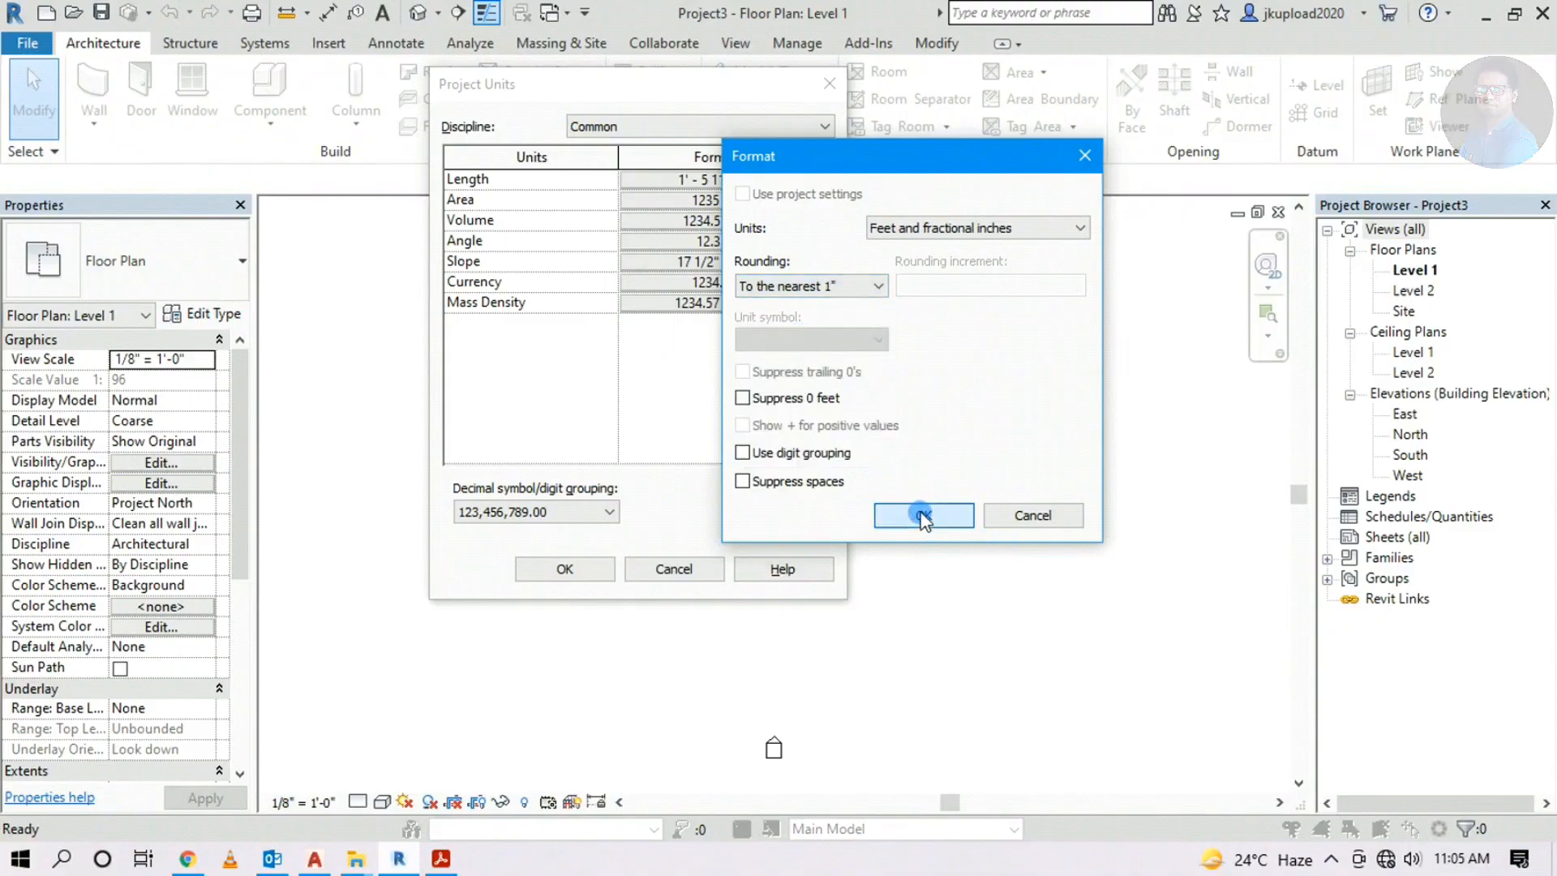
{"action": "left_click_drag", "start_coordinate": [624, 86], "coordinate": [694, 99]}
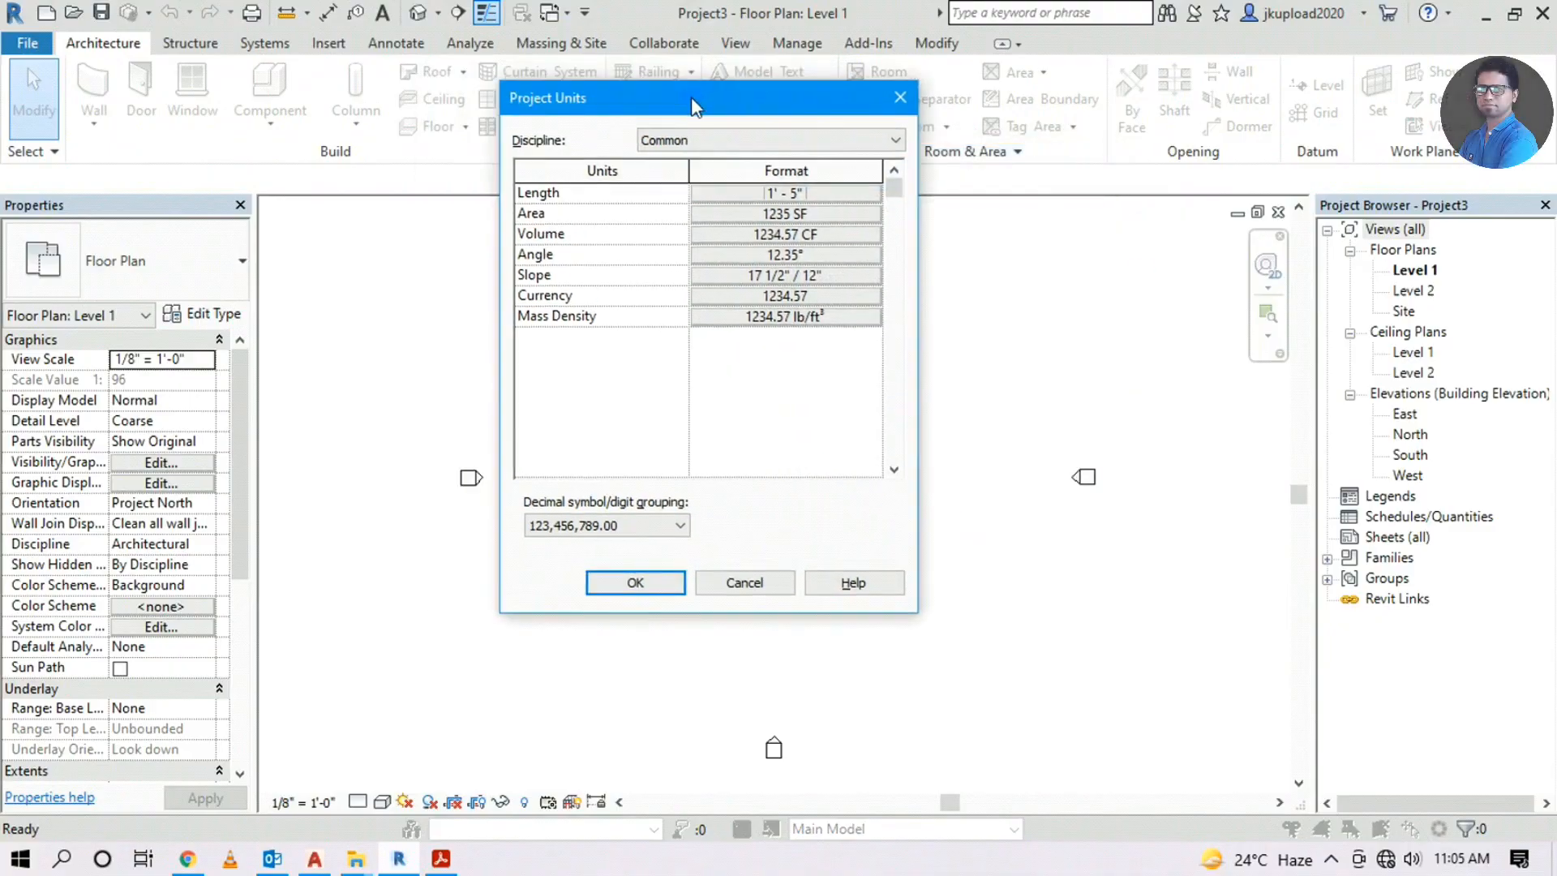
{"action": "left_click", "coordinate": [618, 585]}
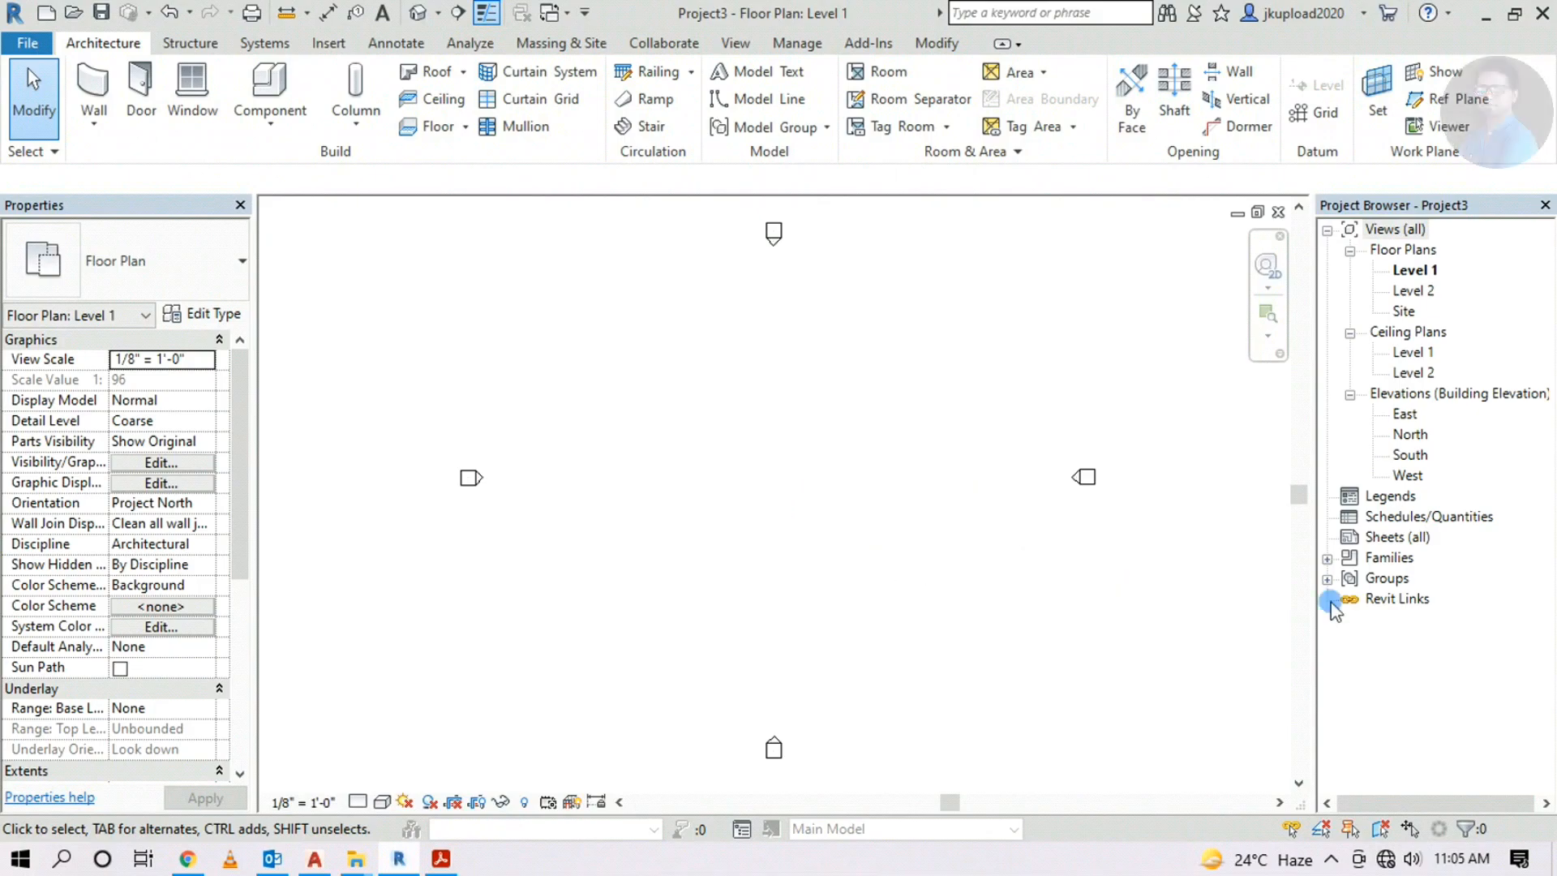
Look through the building elevations and open the East elevation view
{"action": "left_click", "coordinate": [1457, 395]}
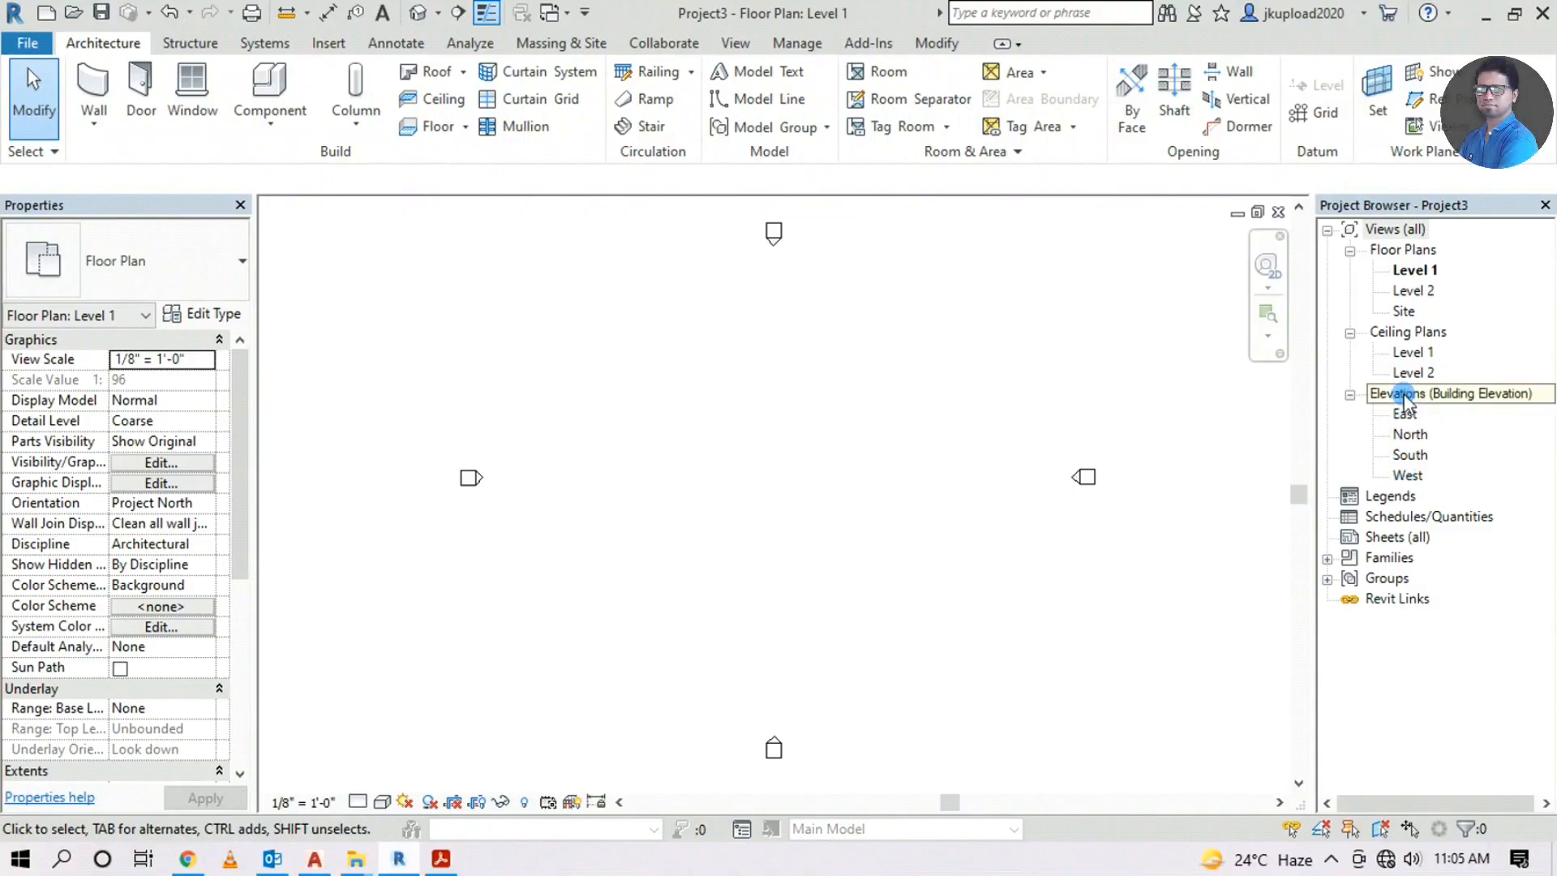
{"action": "double_click", "coordinate": [1405, 414]}
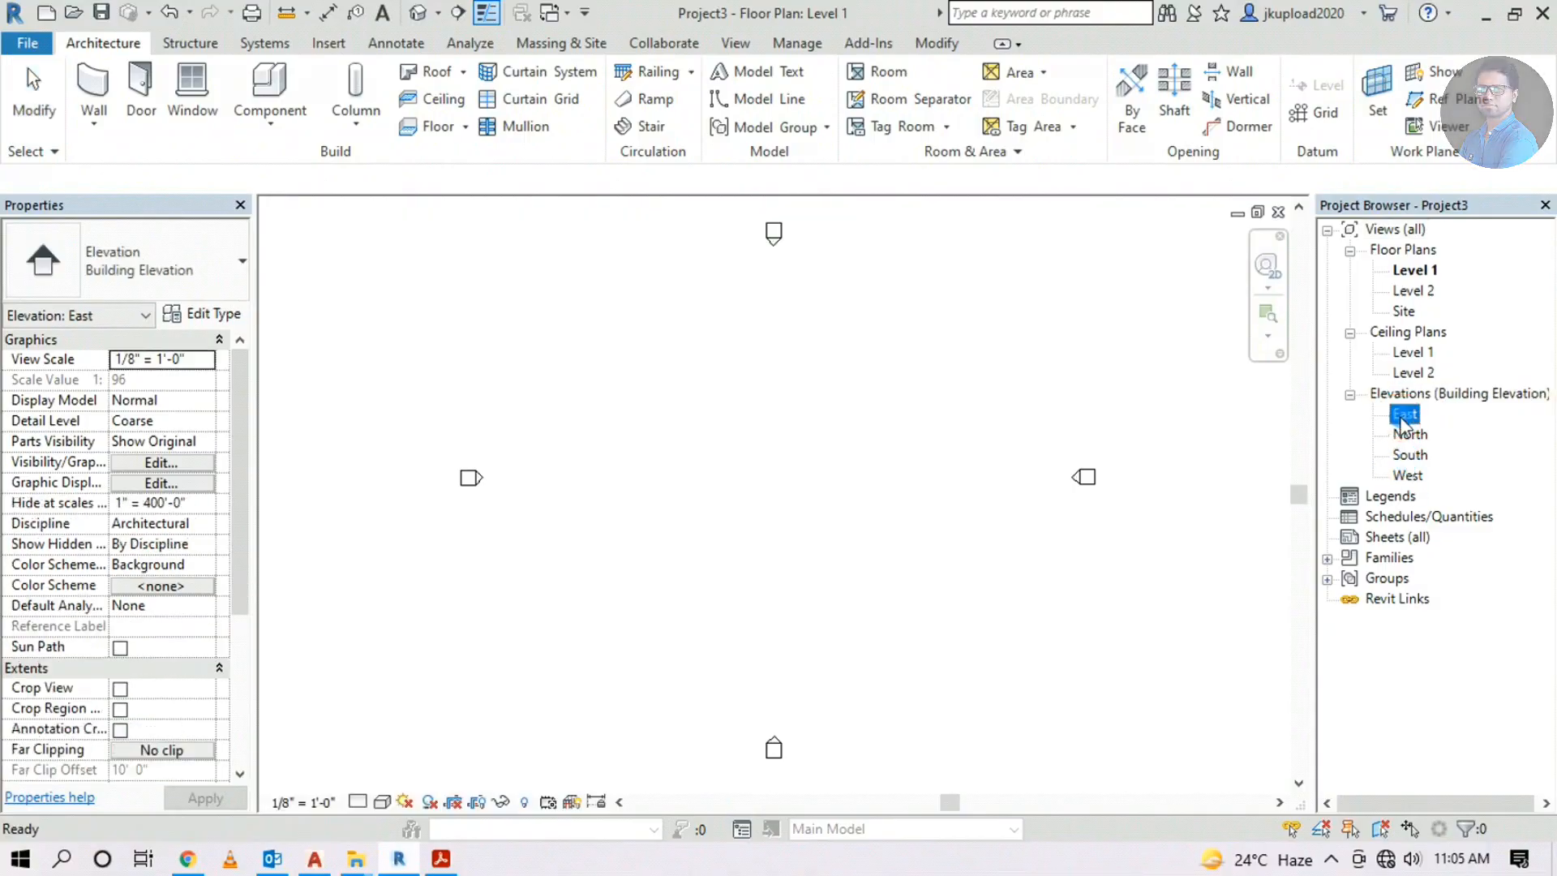
{"action": "double_click", "coordinate": [1408, 434]}
{"action": "double_click", "coordinate": [1411, 454]}
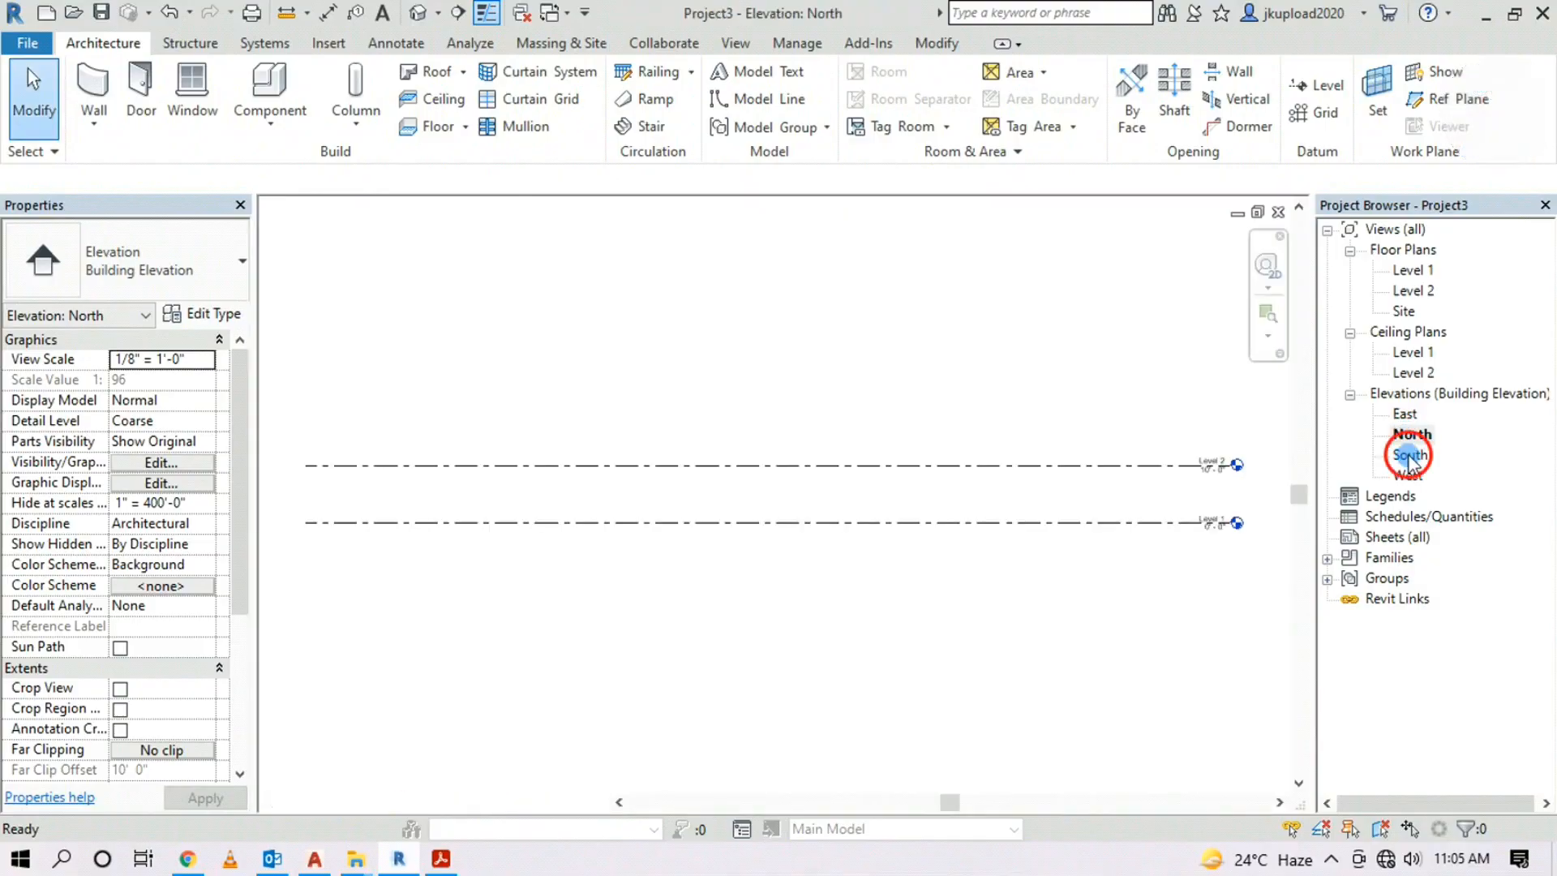
{"action": "double_click", "coordinate": [1405, 413]}
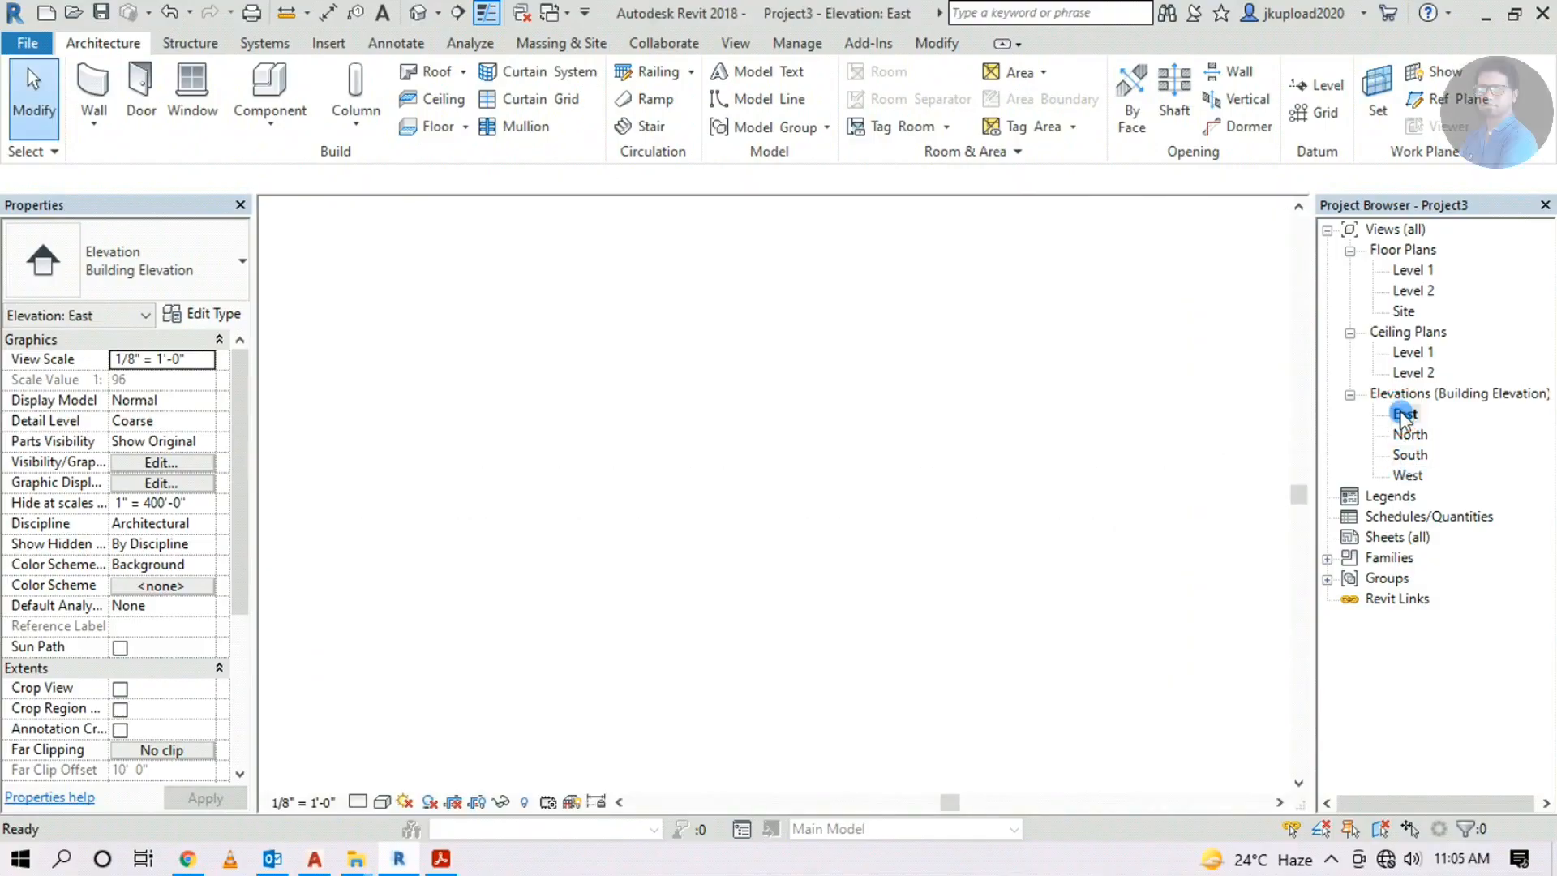
Rename Level 1 as "1 Ground LVl" and rename its corresponding views too
{"action": "left_click", "coordinate": [961, 513]}
{"action": "scroll", "coordinate": [1275, 546], "scroll_direction": "up", "scroll_amount": 4}
{"action": "middle_click_drag", "start_coordinate": [1216, 538], "coordinate": [843, 523]}
{"action": "middle_click_drag", "start_coordinate": [730, 494], "coordinate": [873, 480]}
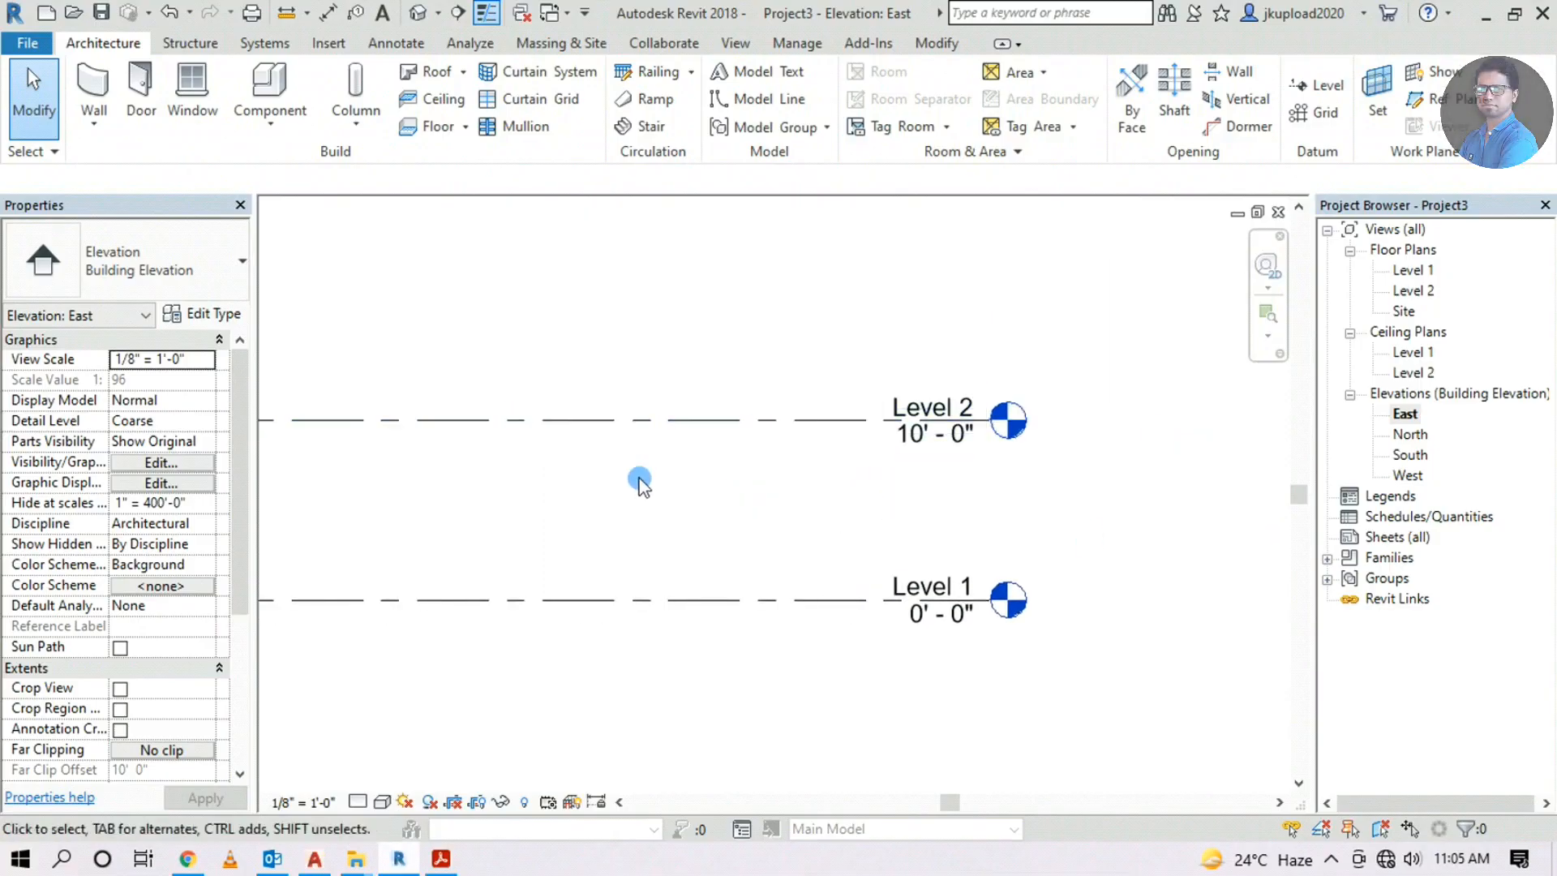
{"action": "scroll", "coordinate": [869, 456], "scroll_direction": "up", "scroll_amount": 2}
{"action": "middle_click_drag", "start_coordinate": [704, 478], "coordinate": [766, 489]}
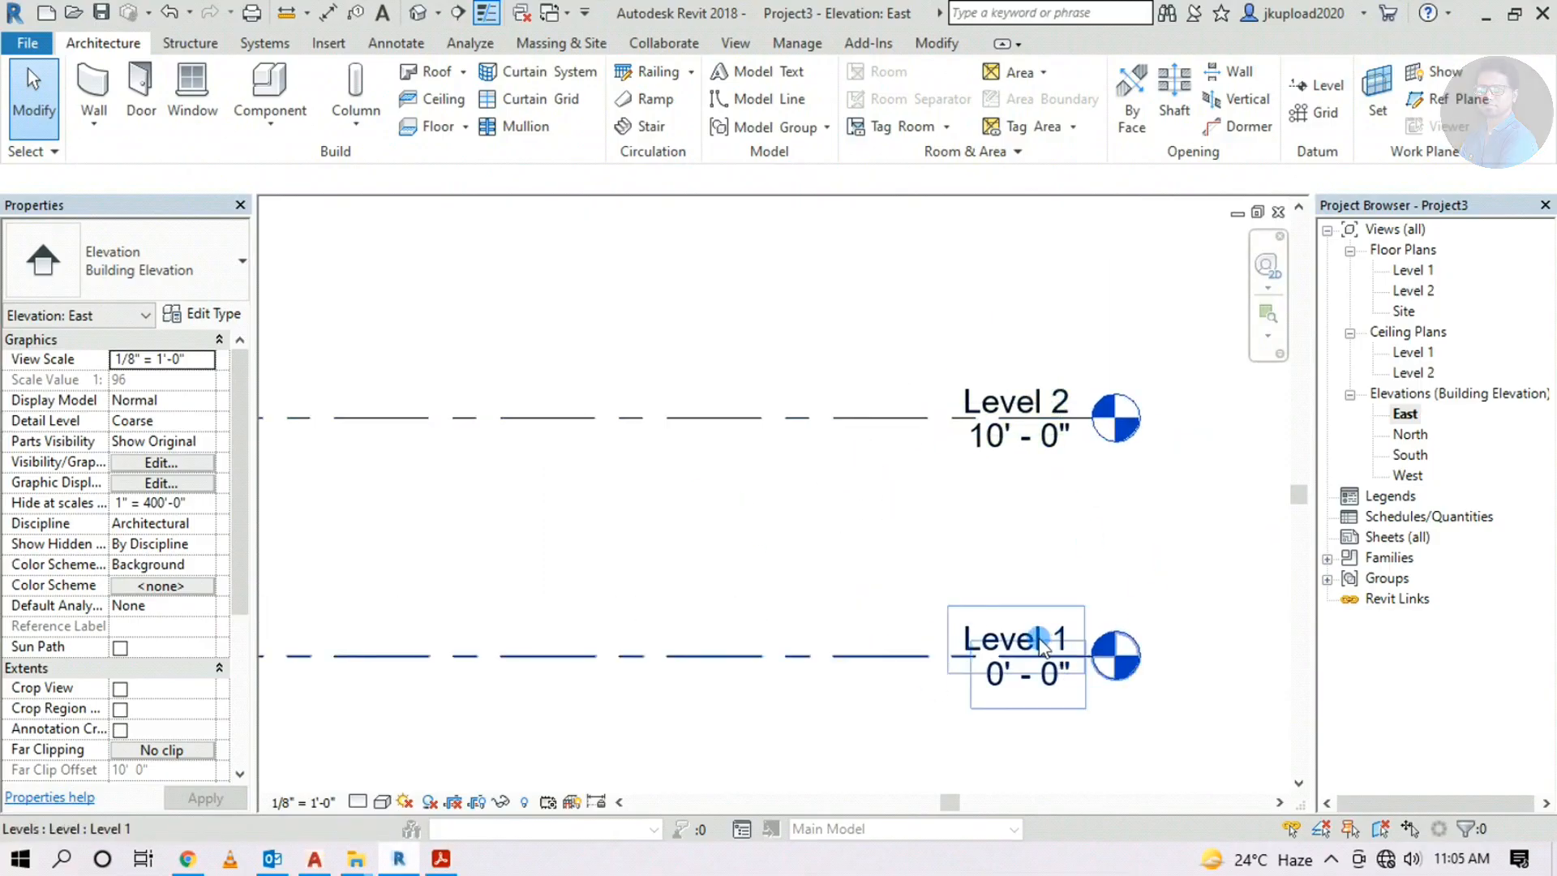
{"action": "double_click", "coordinate": [1064, 642]}
{"action": "type", "text": "Ground L"}
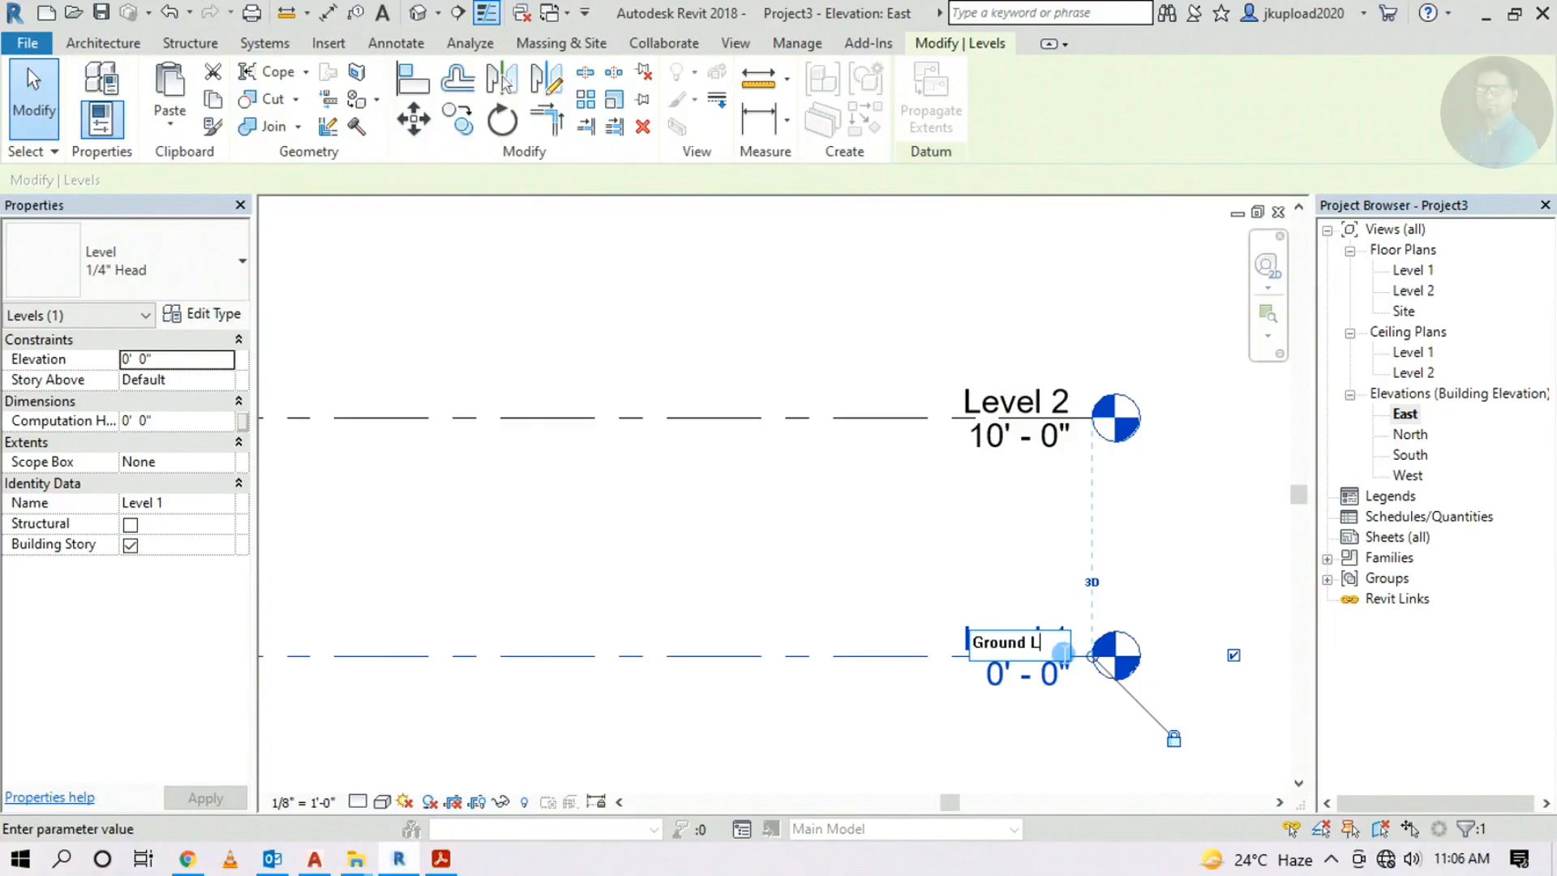
{"action": "type", "text": "Vl"}
{"action": "key", "text": "Home"}
{"action": "type", "text": "1"}
{"action": "key", "text": "Return"}
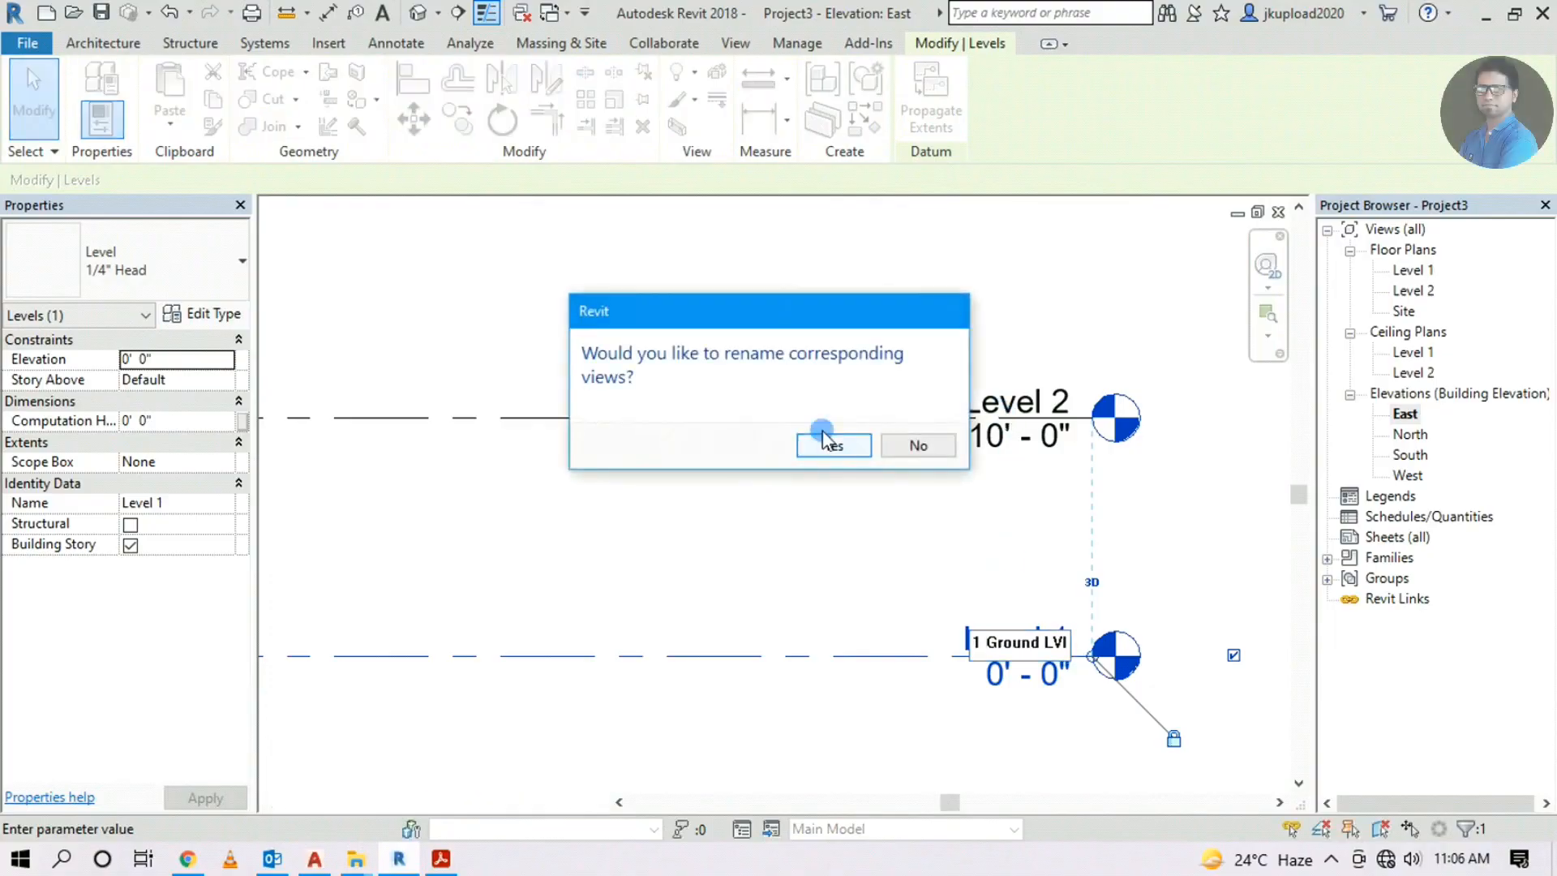
{"action": "left_click", "coordinate": [827, 442]}
Rename Level 2 as "2 First LVl", including its corresponding views
{"action": "left_click", "coordinate": [989, 397]}
{"action": "left_click", "coordinate": [1012, 407]}
{"action": "type", "text": "First"}
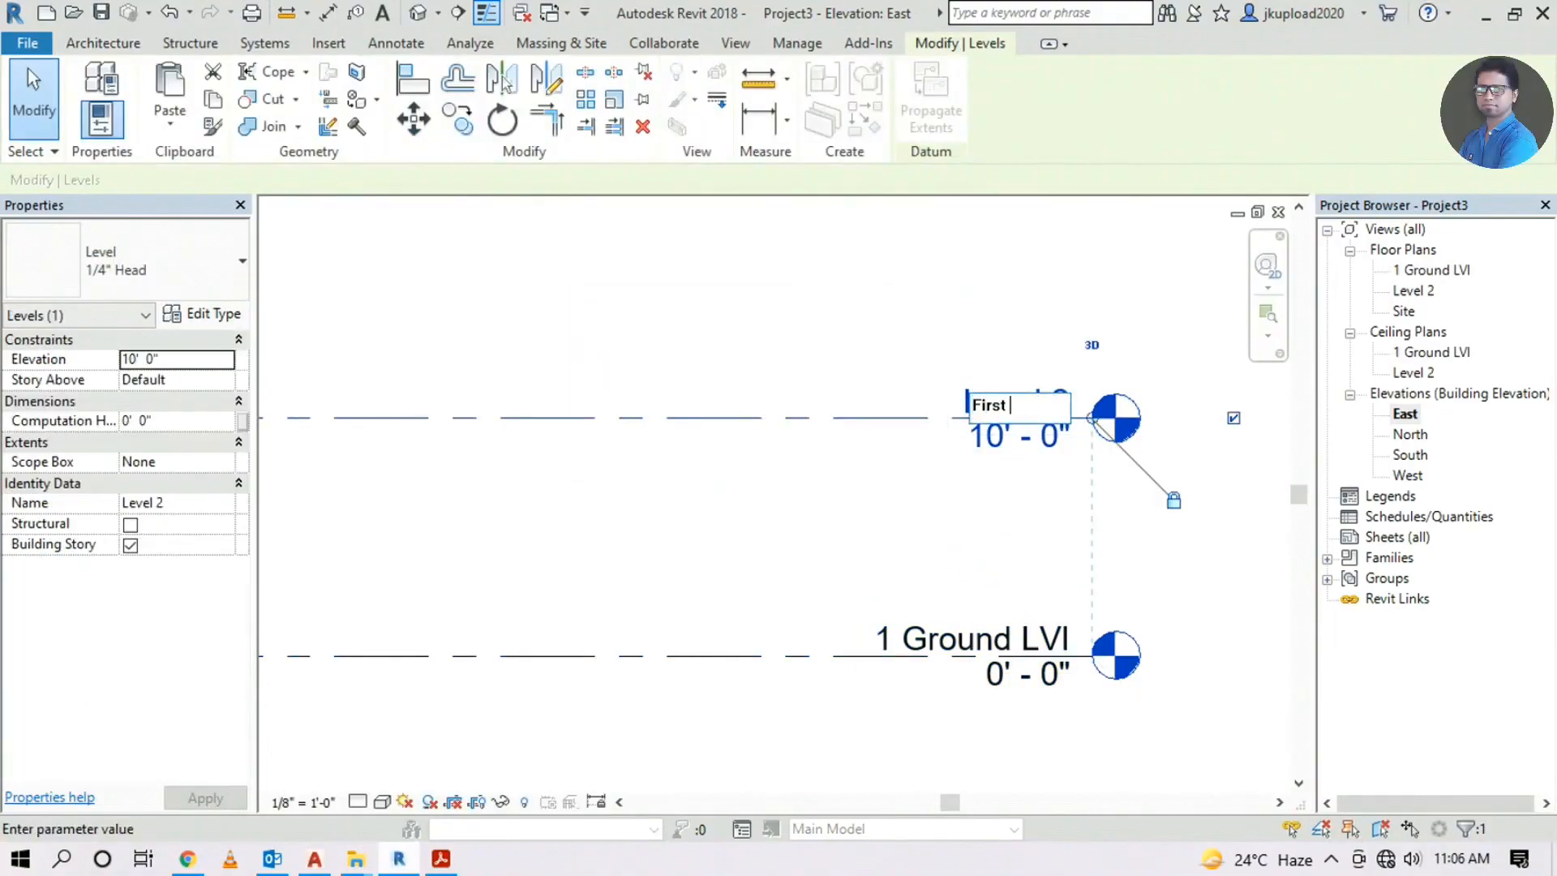
{"action": "type", "text": "2"}
{"action": "key", "text": "Return"}
{"action": "left_click", "coordinate": [824, 445]}
{"action": "left_click", "coordinate": [1018, 591]}
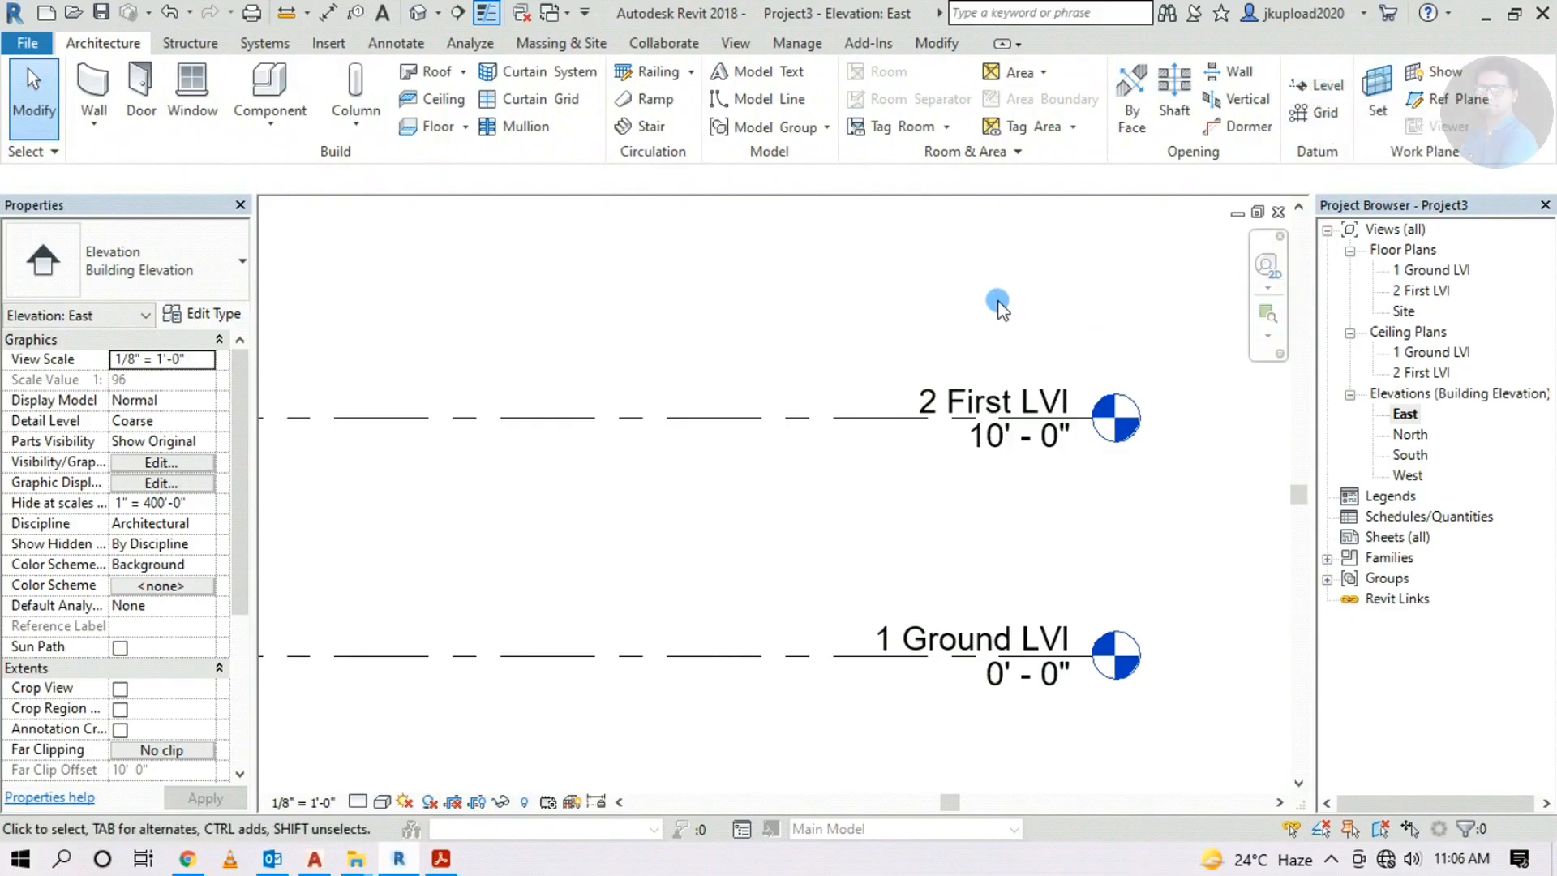
{"action": "key", "text": "l"}
{"action": "key", "text": "l"}
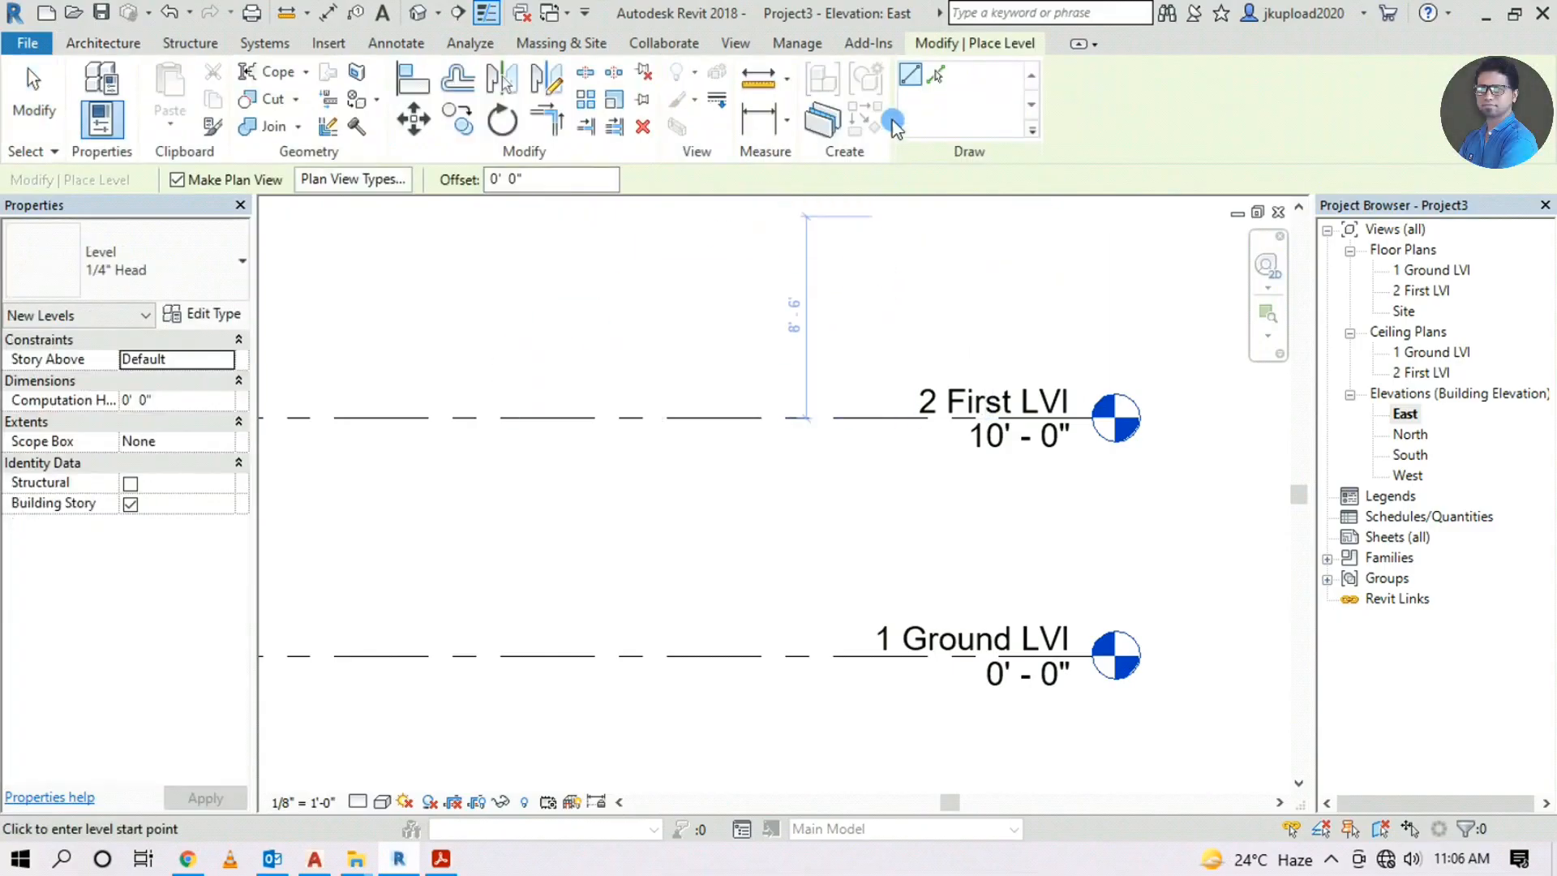
{"action": "middle_click_drag", "start_coordinate": [785, 311], "coordinate": [837, 271]}
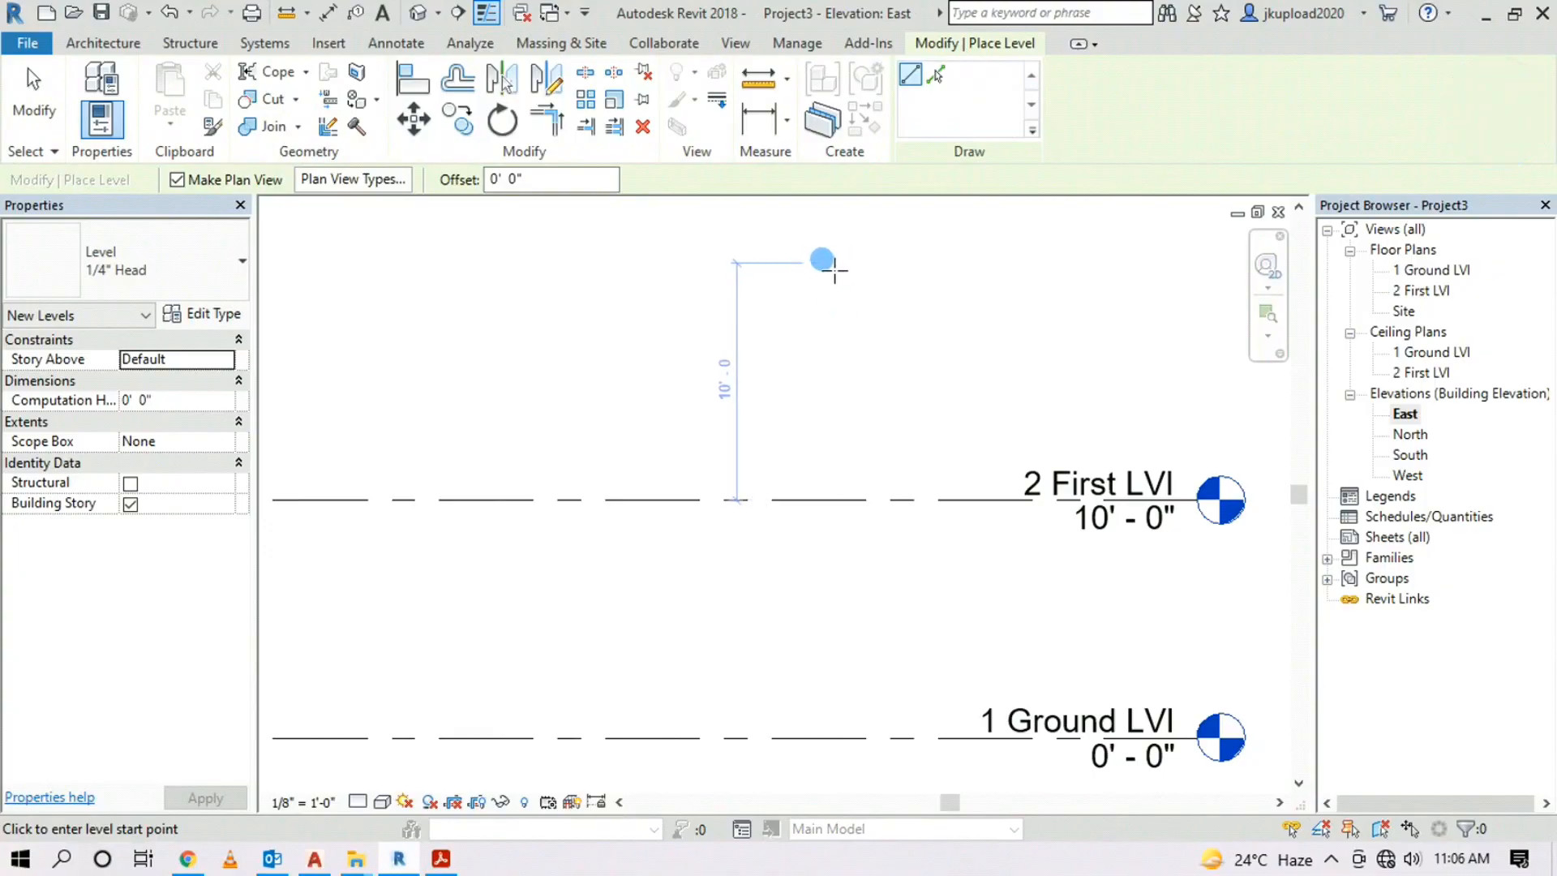
{"action": "left_click", "coordinate": [821, 262]}
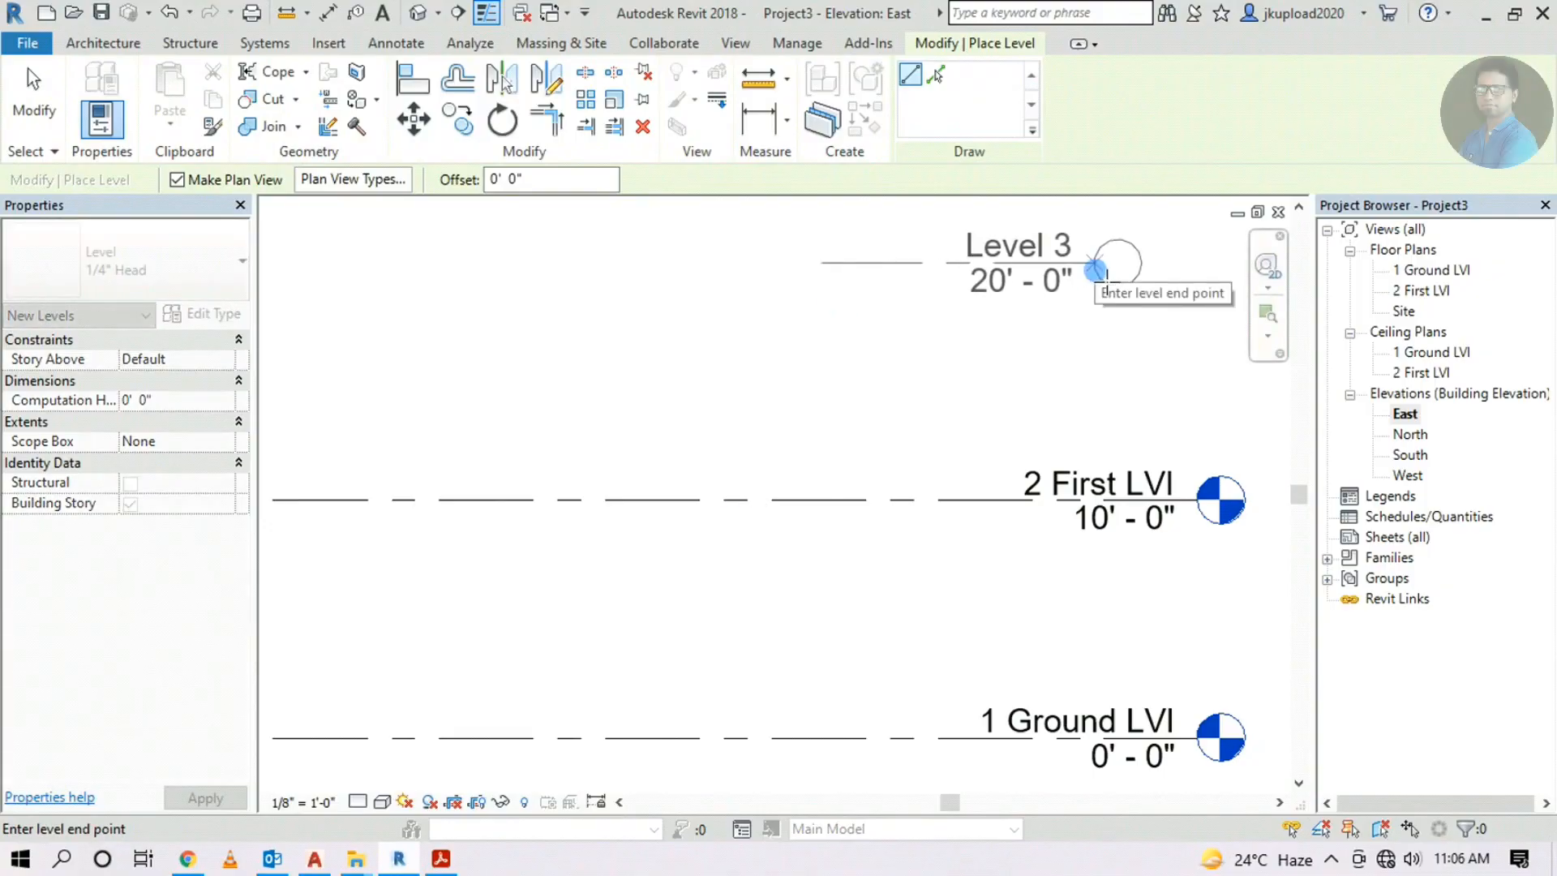
{"action": "key", "text": "Escape"}
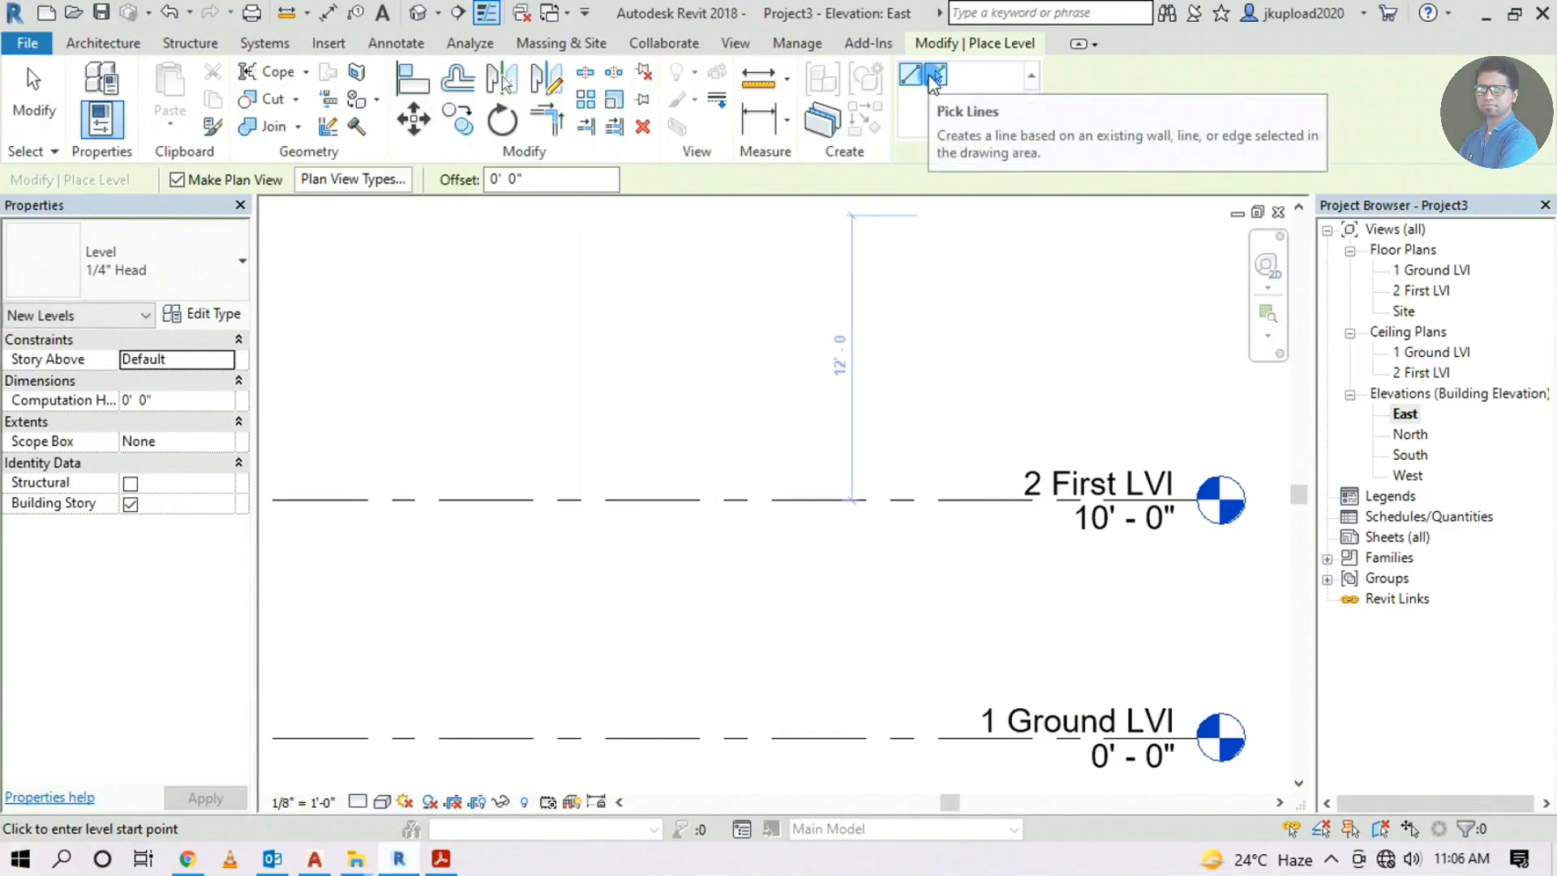
Create a level offset 10' 0" above 2 First LVl by picking that level's line
{"action": "left_click", "coordinate": [935, 76]}
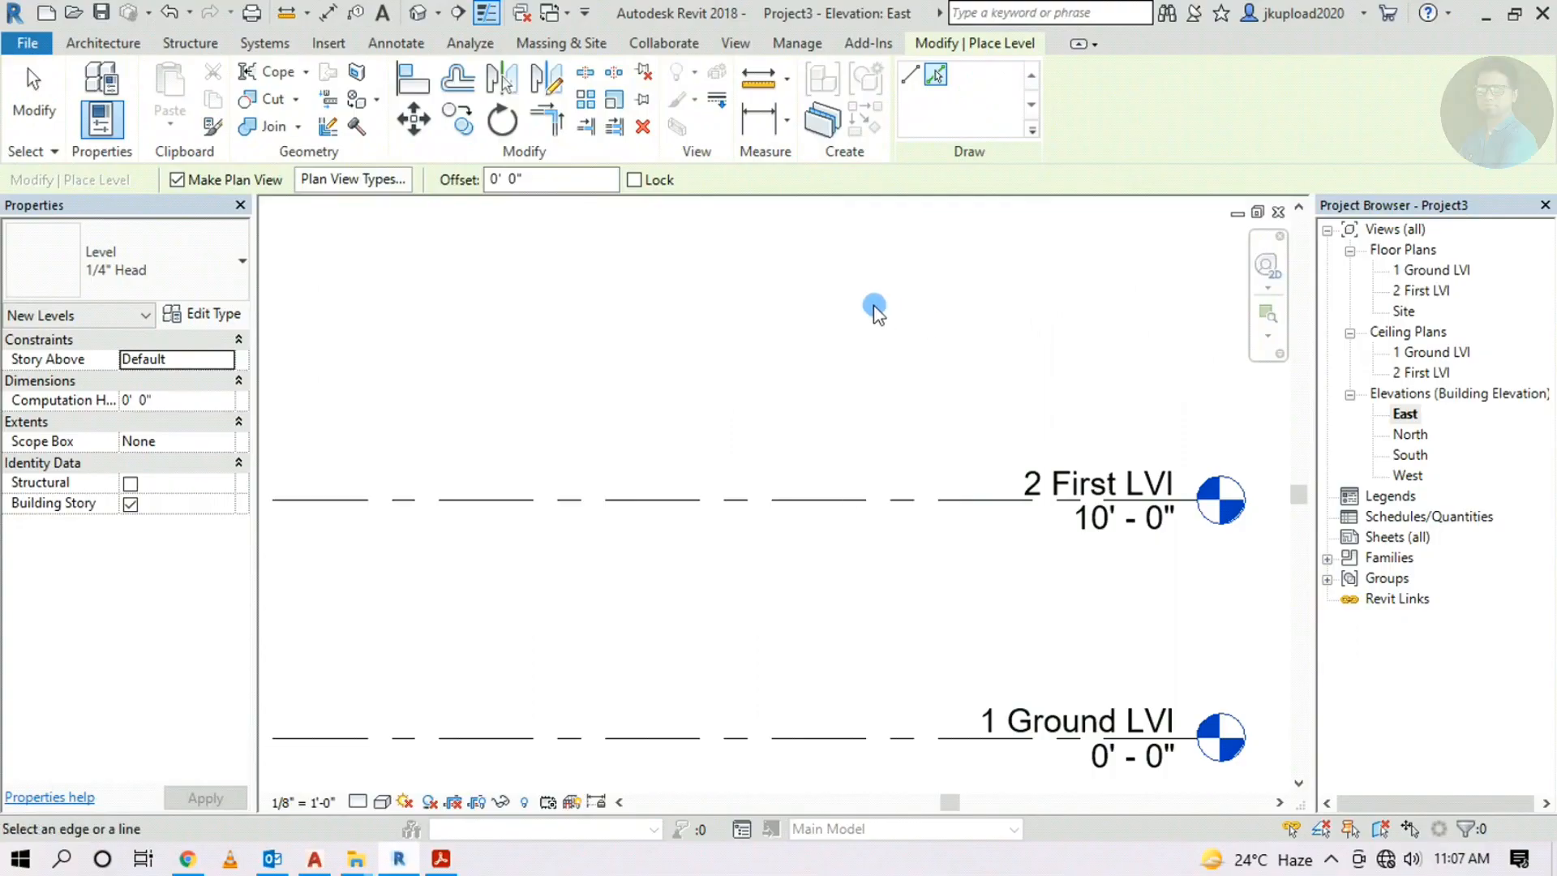
{"action": "left_click", "coordinate": [498, 179]}
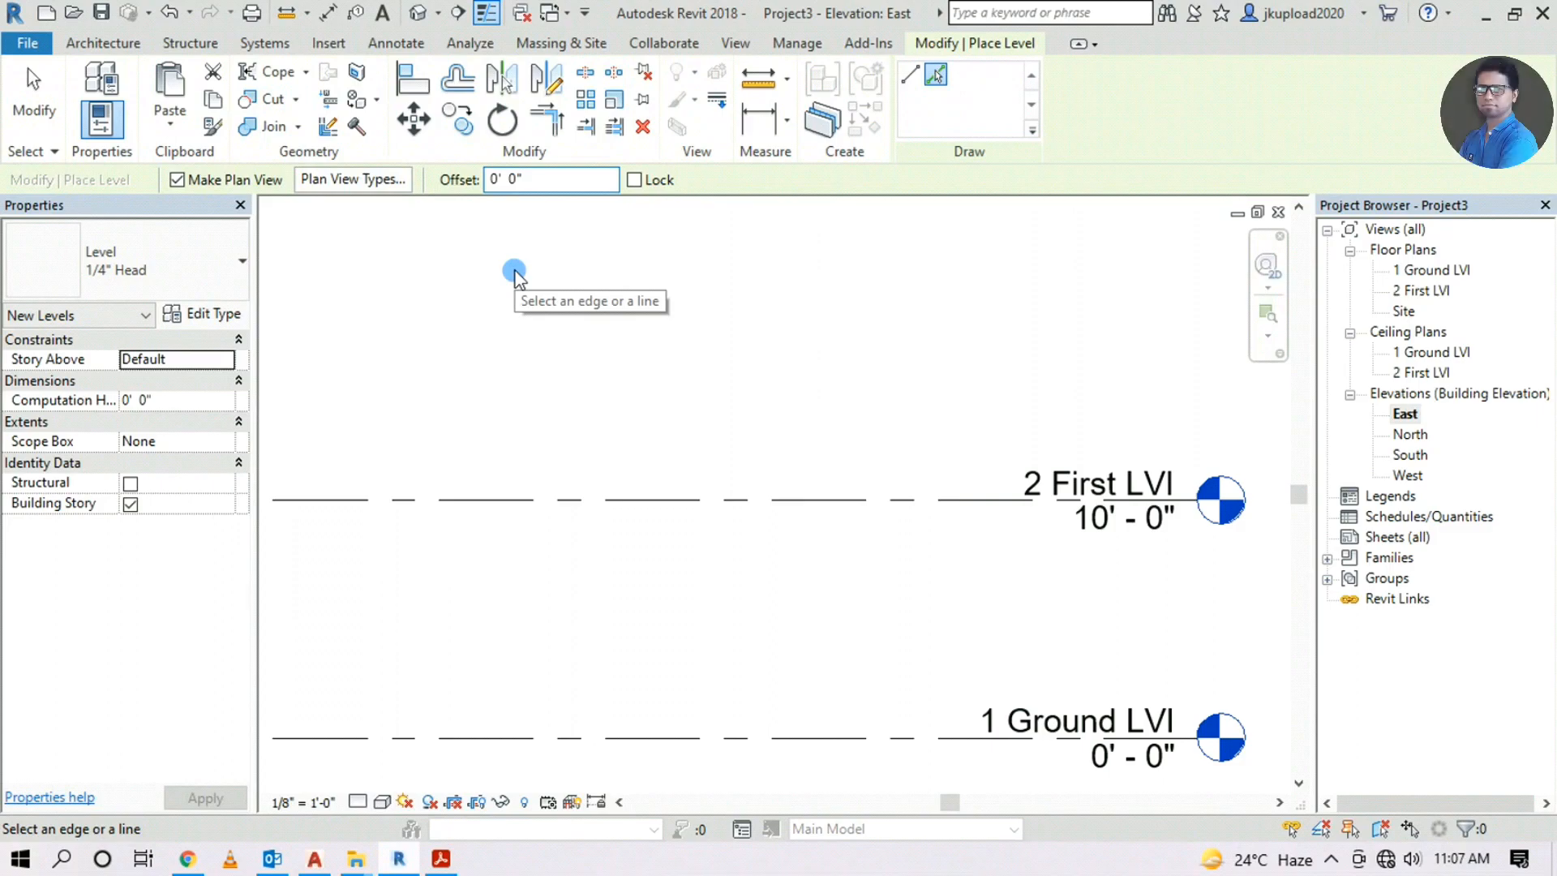
{"action": "type", "text": "1"}
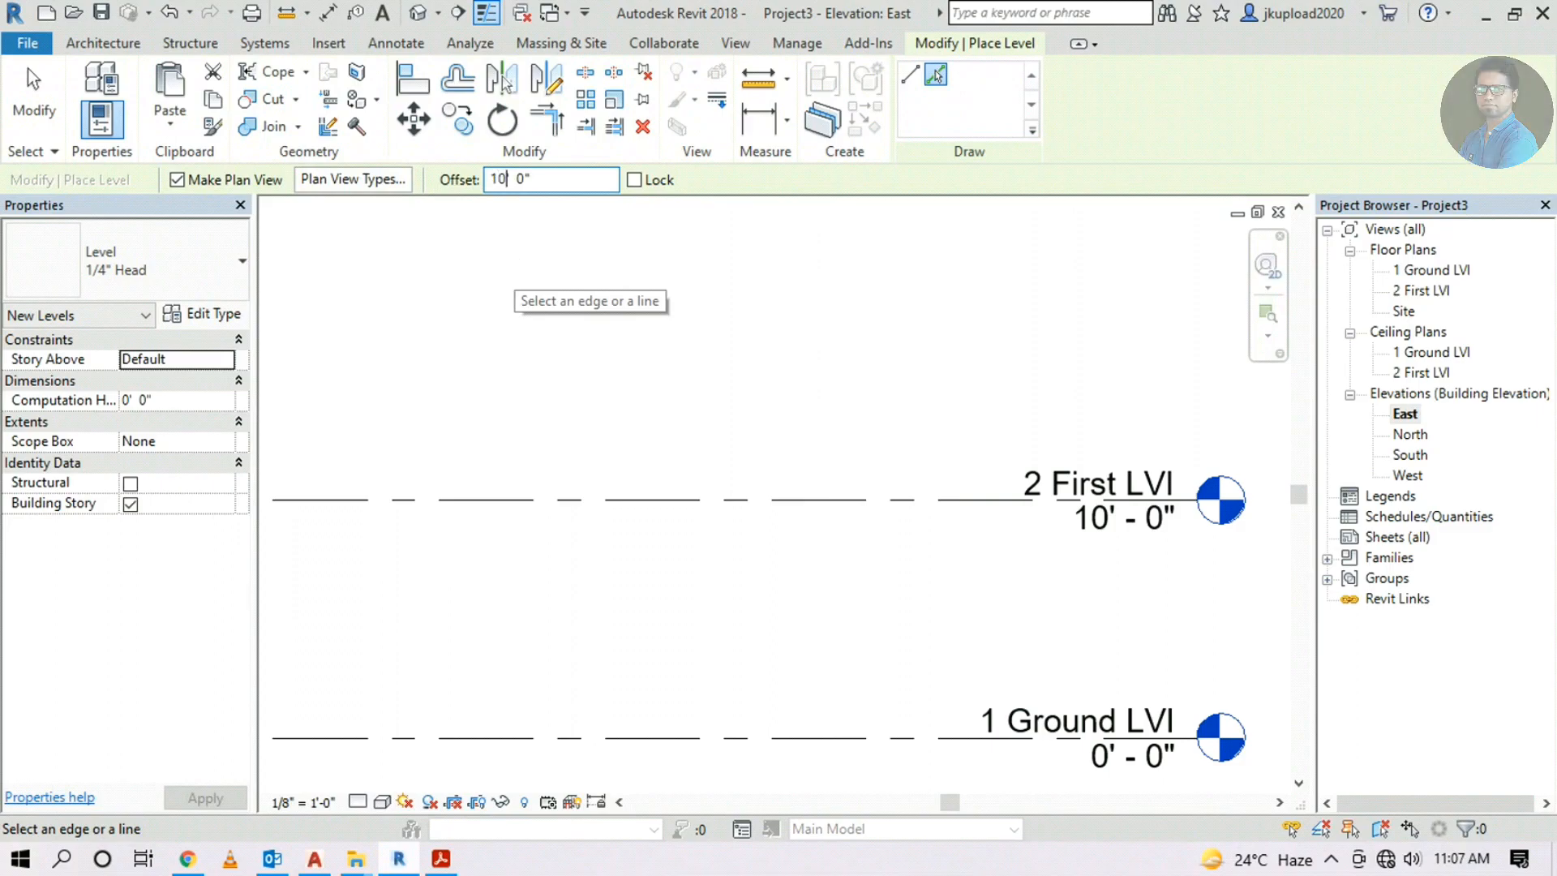
{"action": "type", "text": "0"}
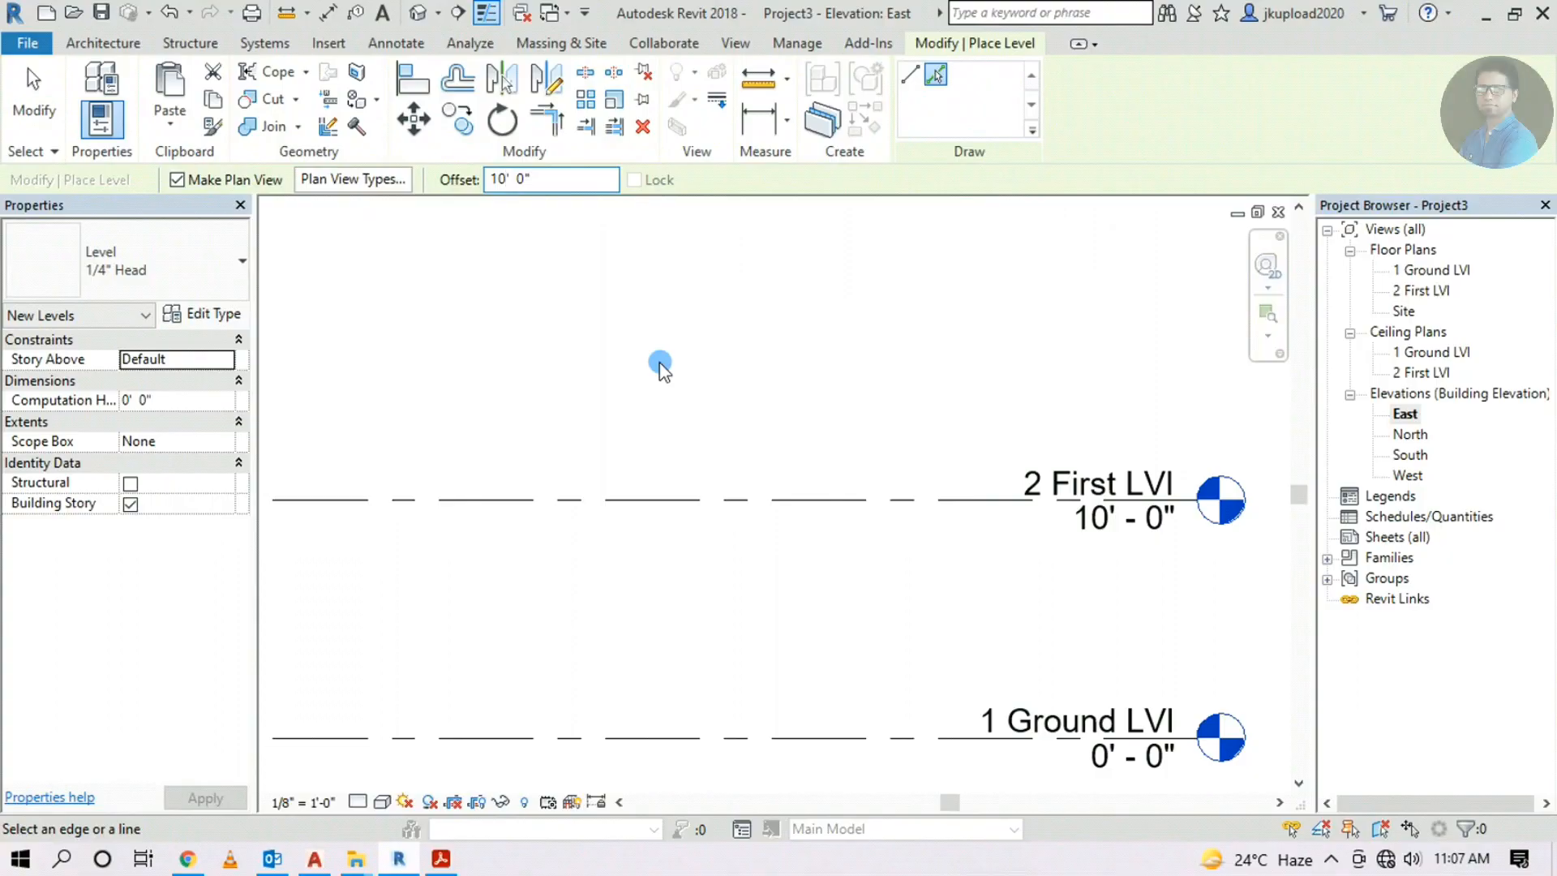
{"action": "scroll", "coordinate": [660, 369], "scroll_direction": "down", "scroll_amount": 2}
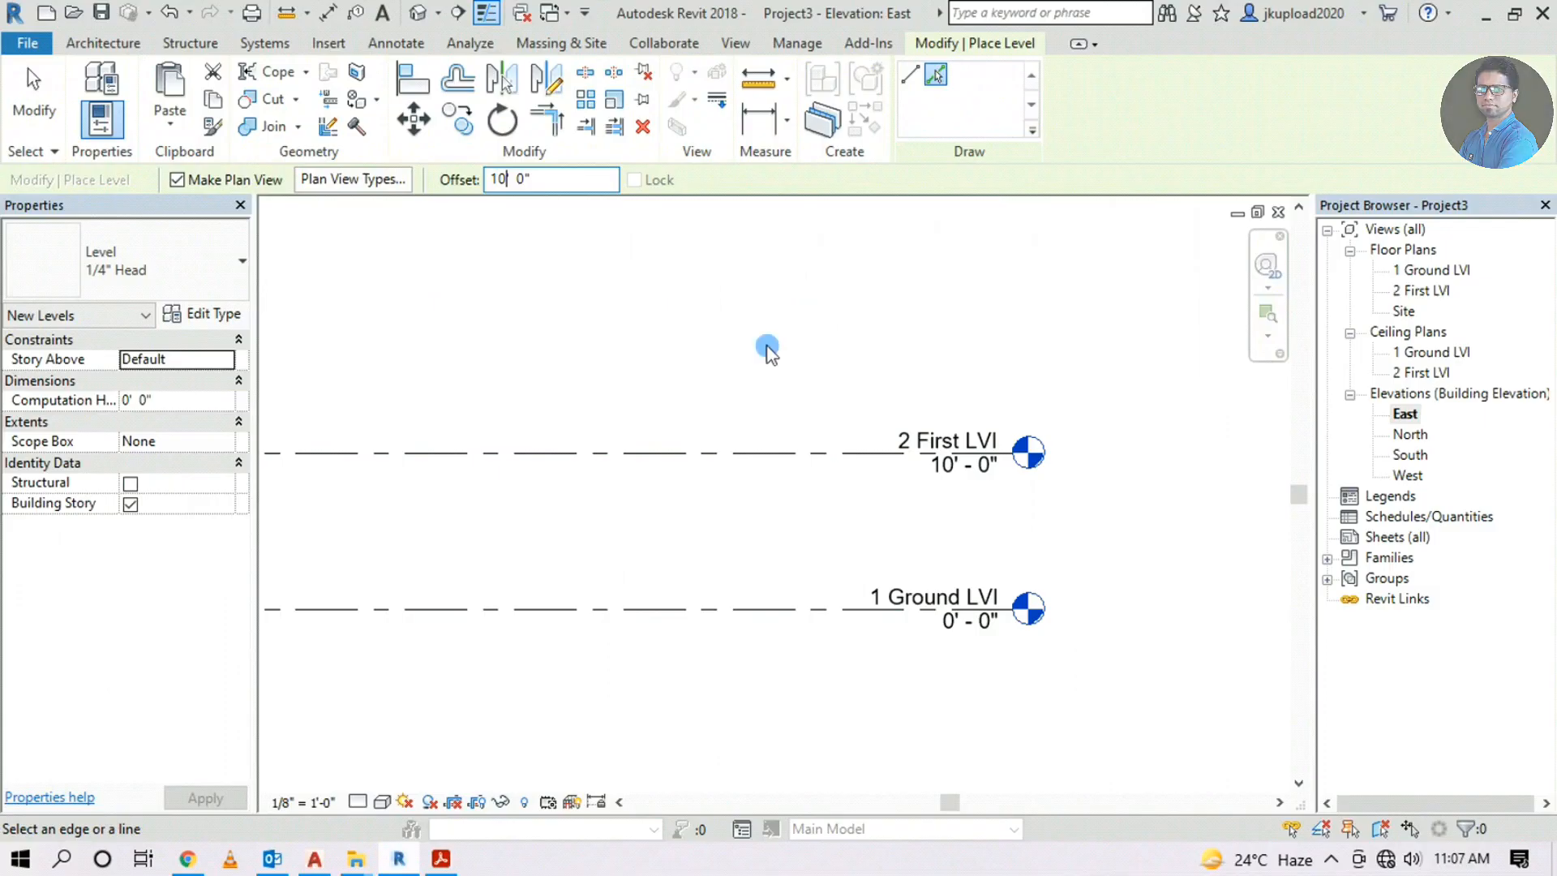
{"action": "scroll", "coordinate": [768, 451], "scroll_direction": "up", "scroll_amount": 2}
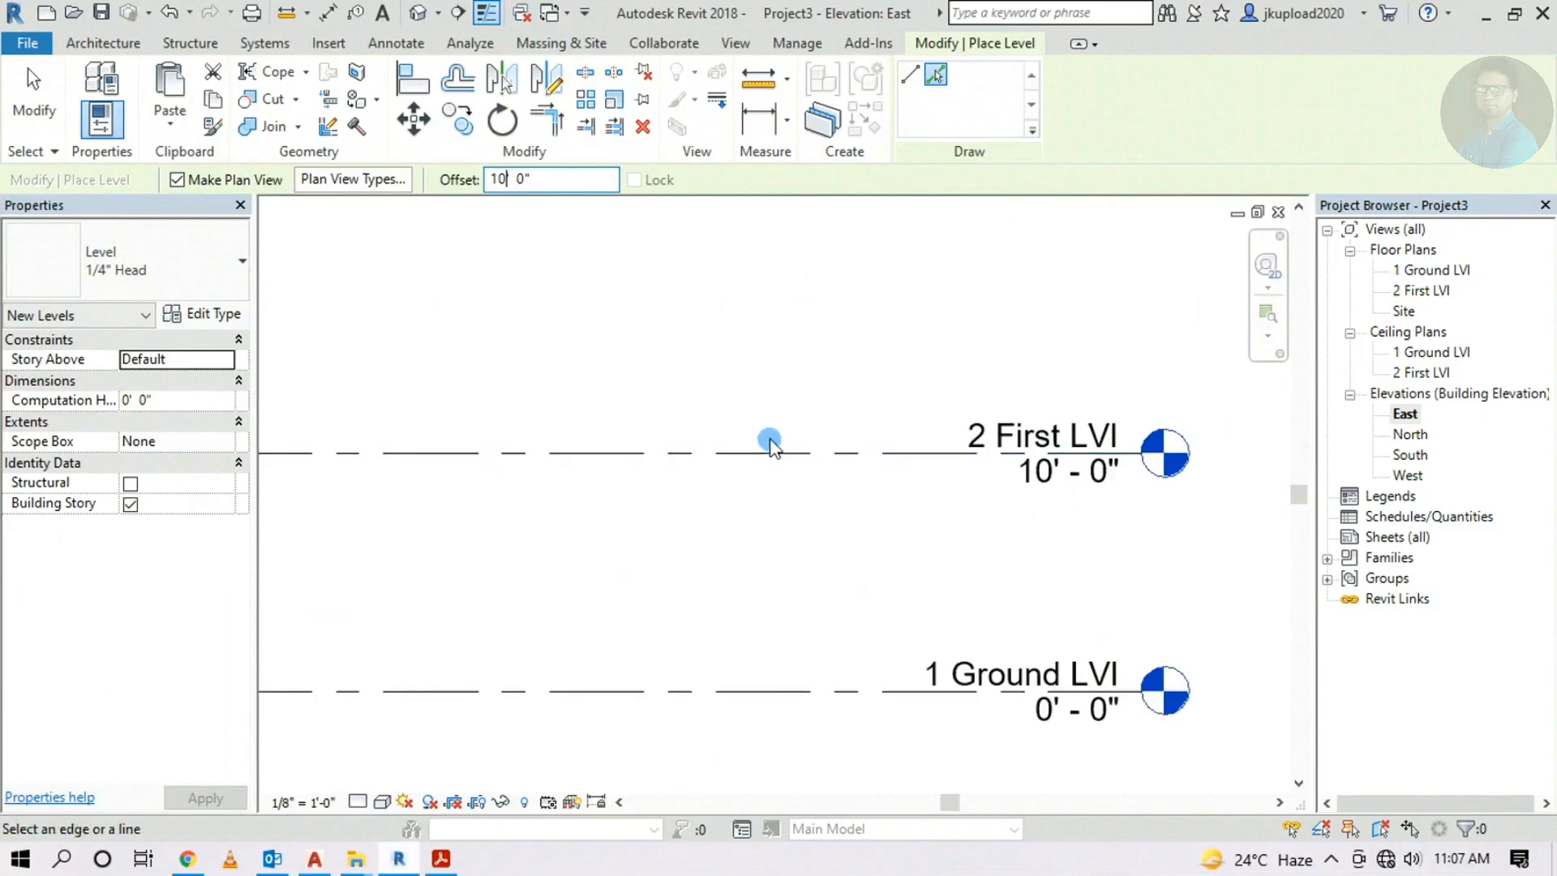
{"action": "scroll", "coordinate": [774, 447], "scroll_direction": "down", "scroll_amount": 1}
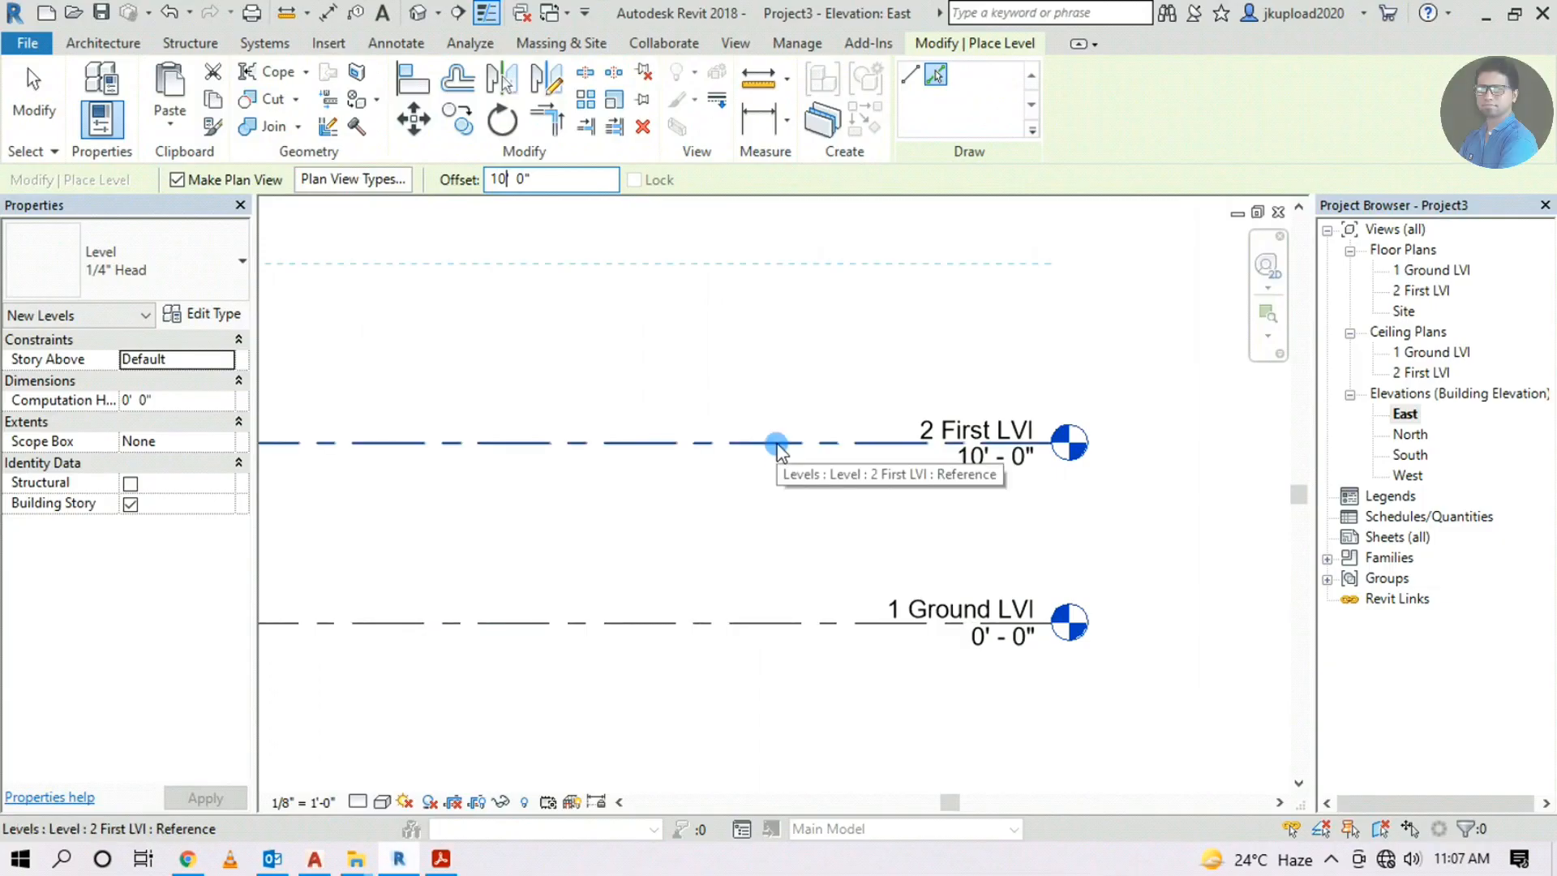
{"action": "scroll", "coordinate": [776, 445], "scroll_direction": "up", "scroll_amount": 1}
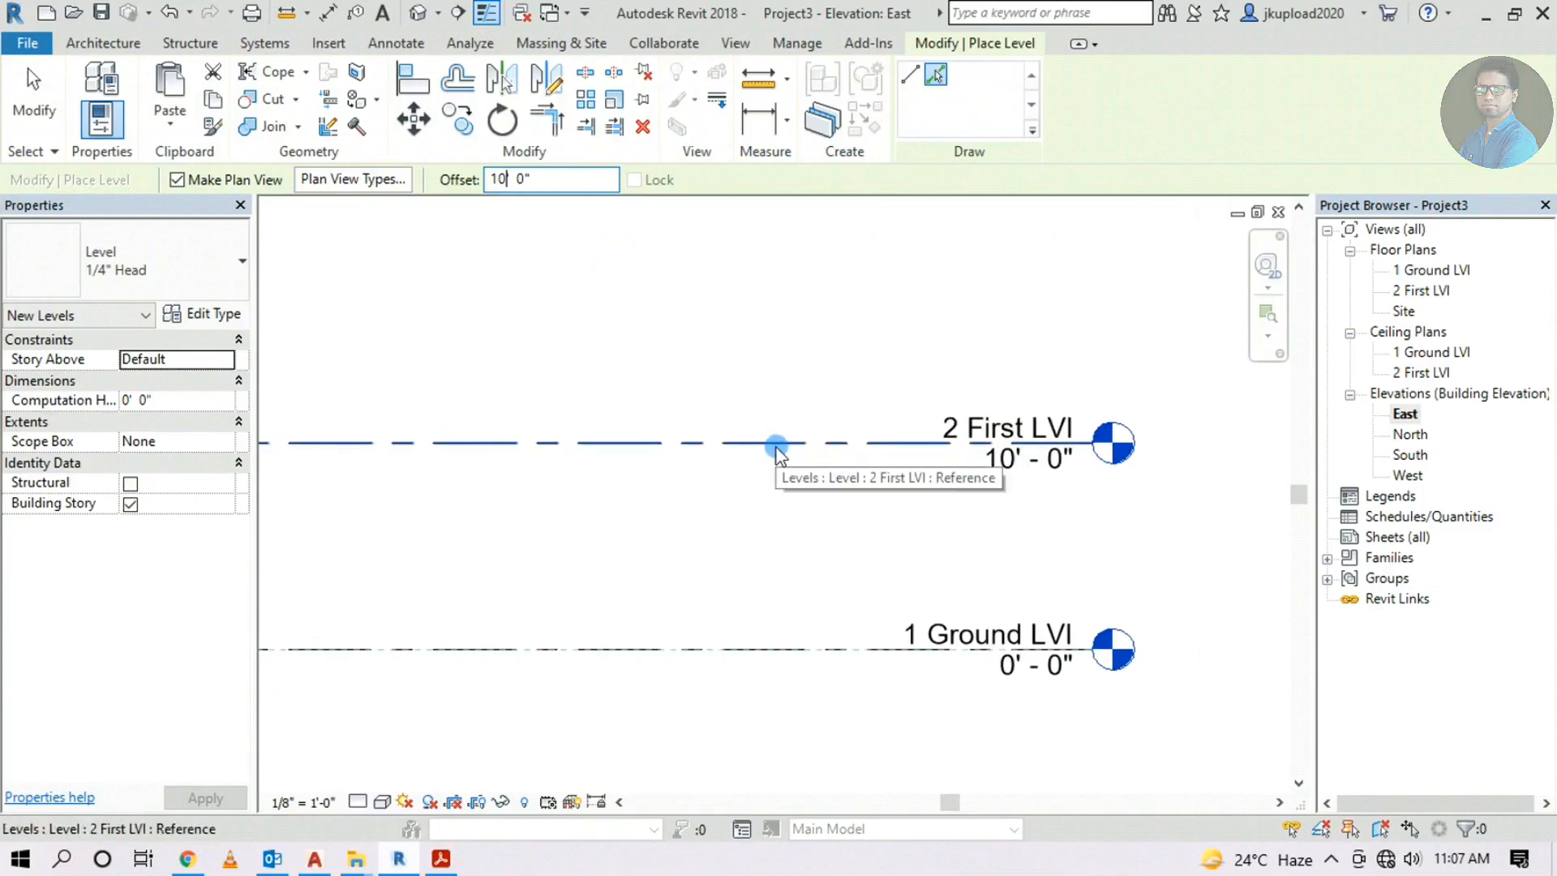
{"action": "scroll", "coordinate": [776, 446], "scroll_direction": "down", "scroll_amount": 1}
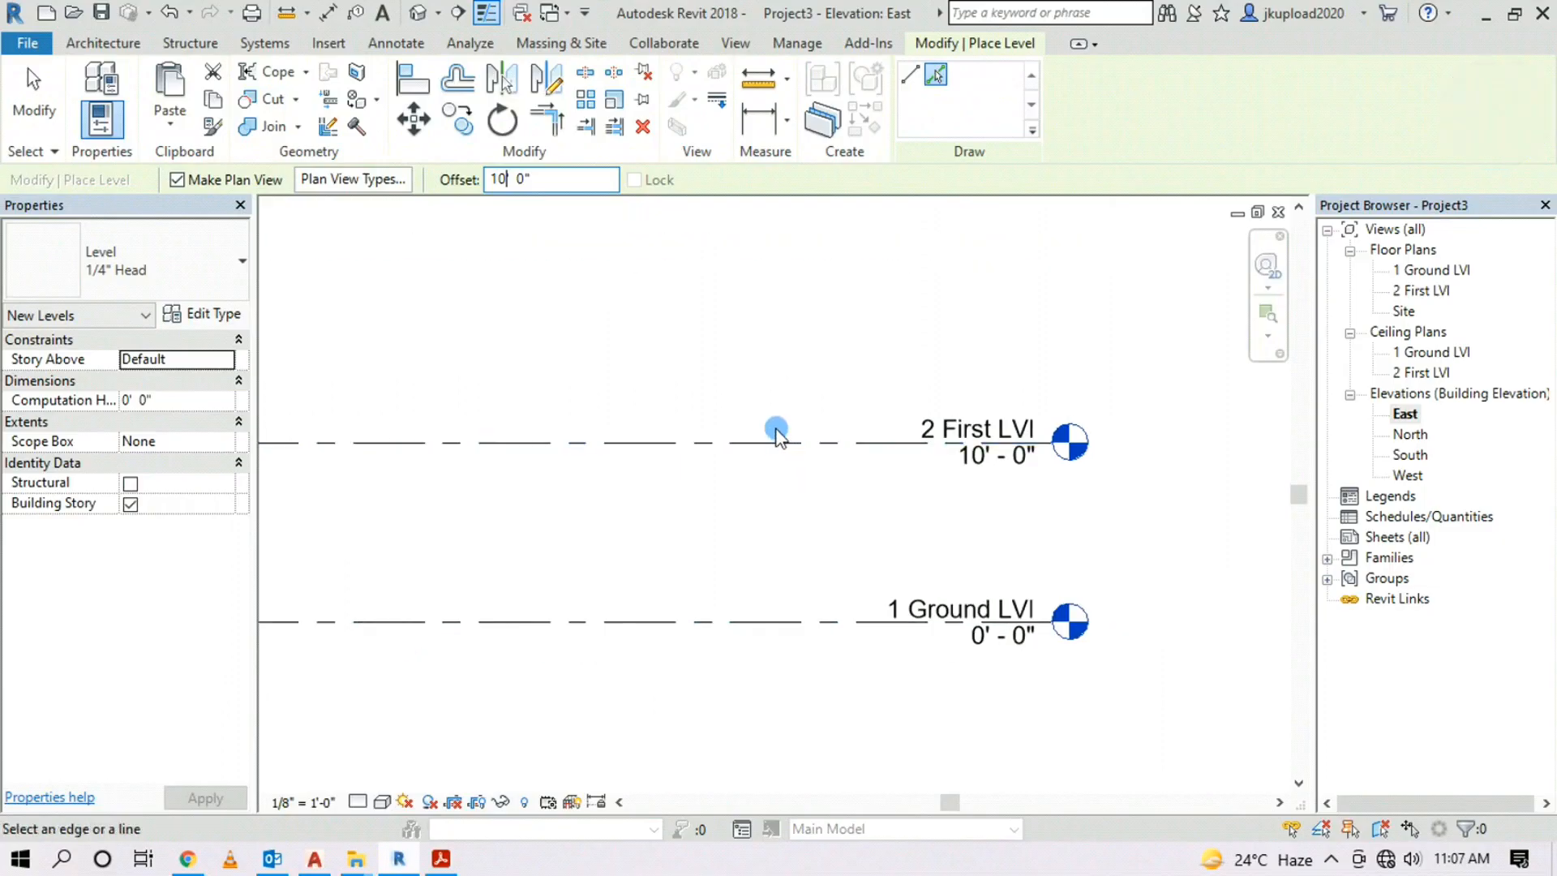
{"action": "left_click", "coordinate": [771, 442]}
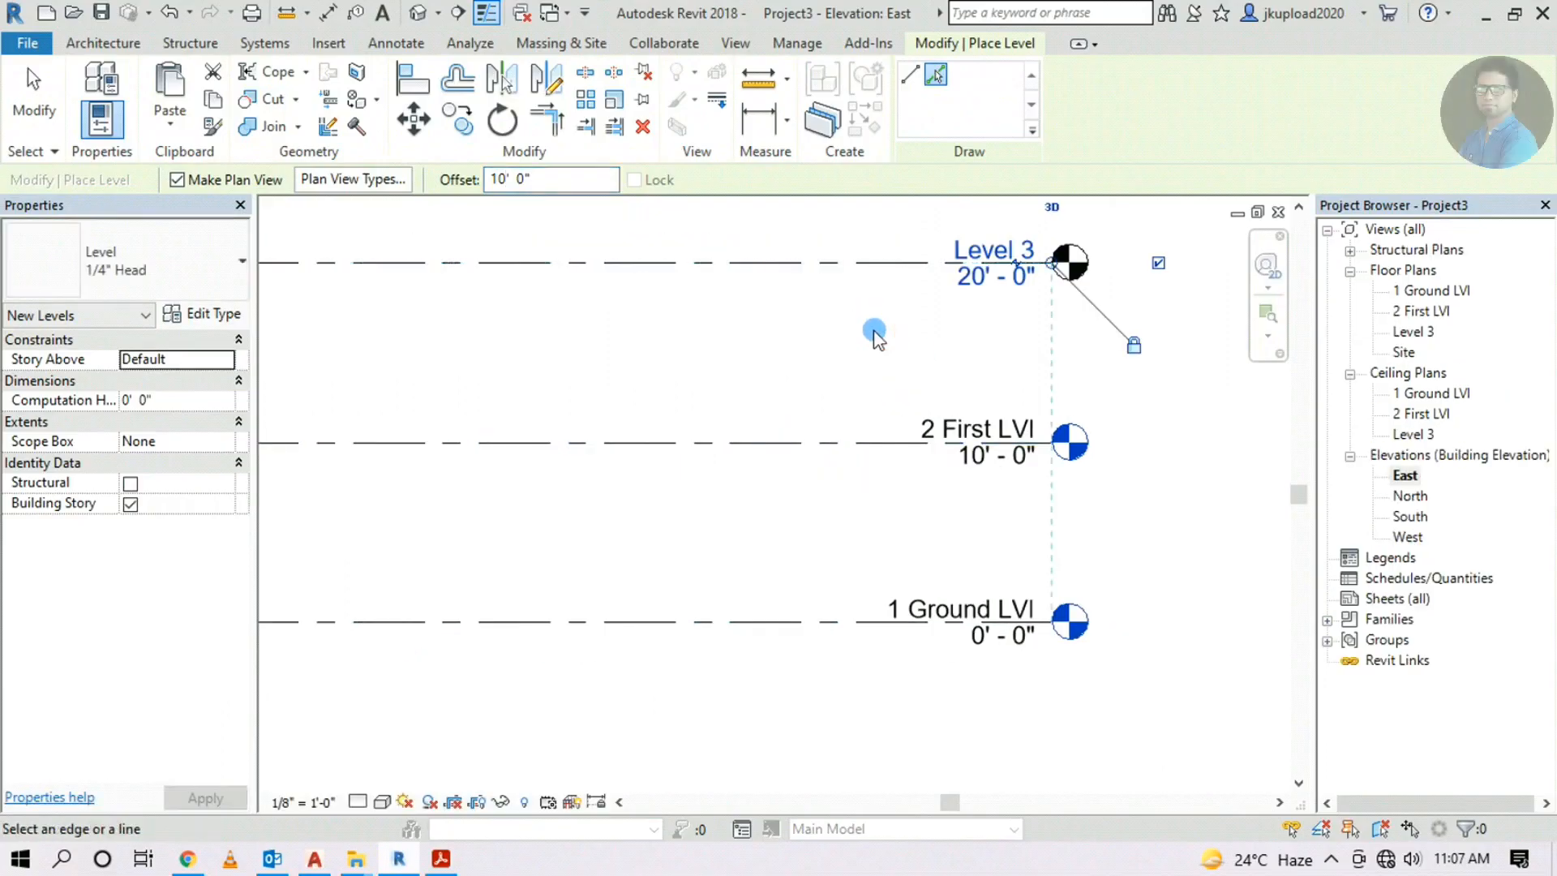
Rename the new upper level as "3 Second Lvl", including its corresponding views
{"action": "scroll", "coordinate": [981, 272], "scroll_direction": "up", "scroll_amount": 2}
{"action": "middle_click_drag", "start_coordinate": [980, 270], "coordinate": [814, 403]}
{"action": "left_click", "coordinate": [816, 409]}
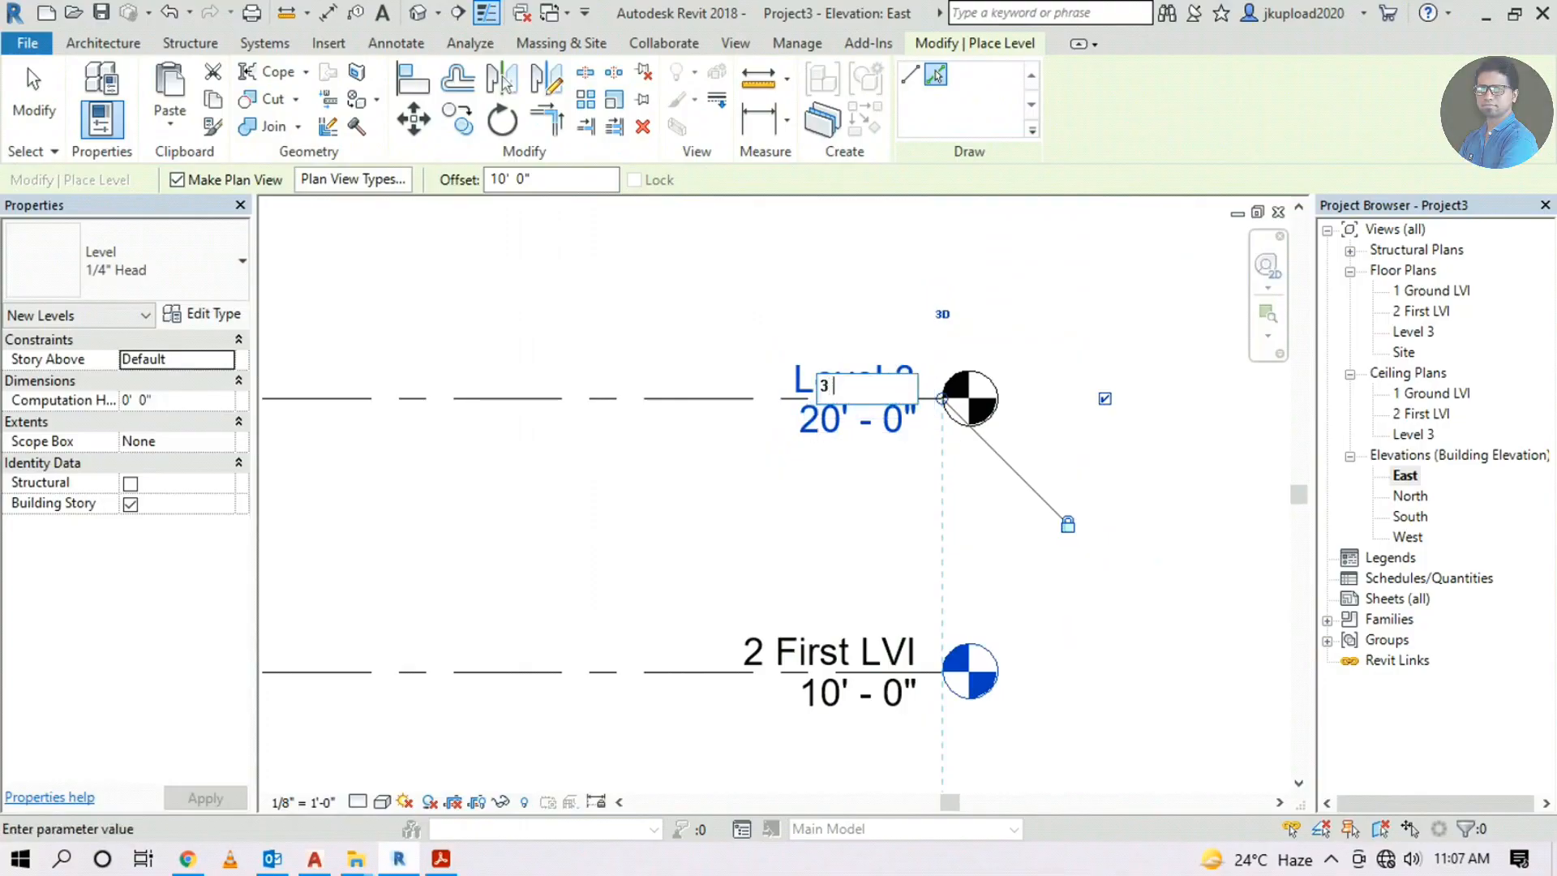
{"action": "type", "text": "Second Lvl"}
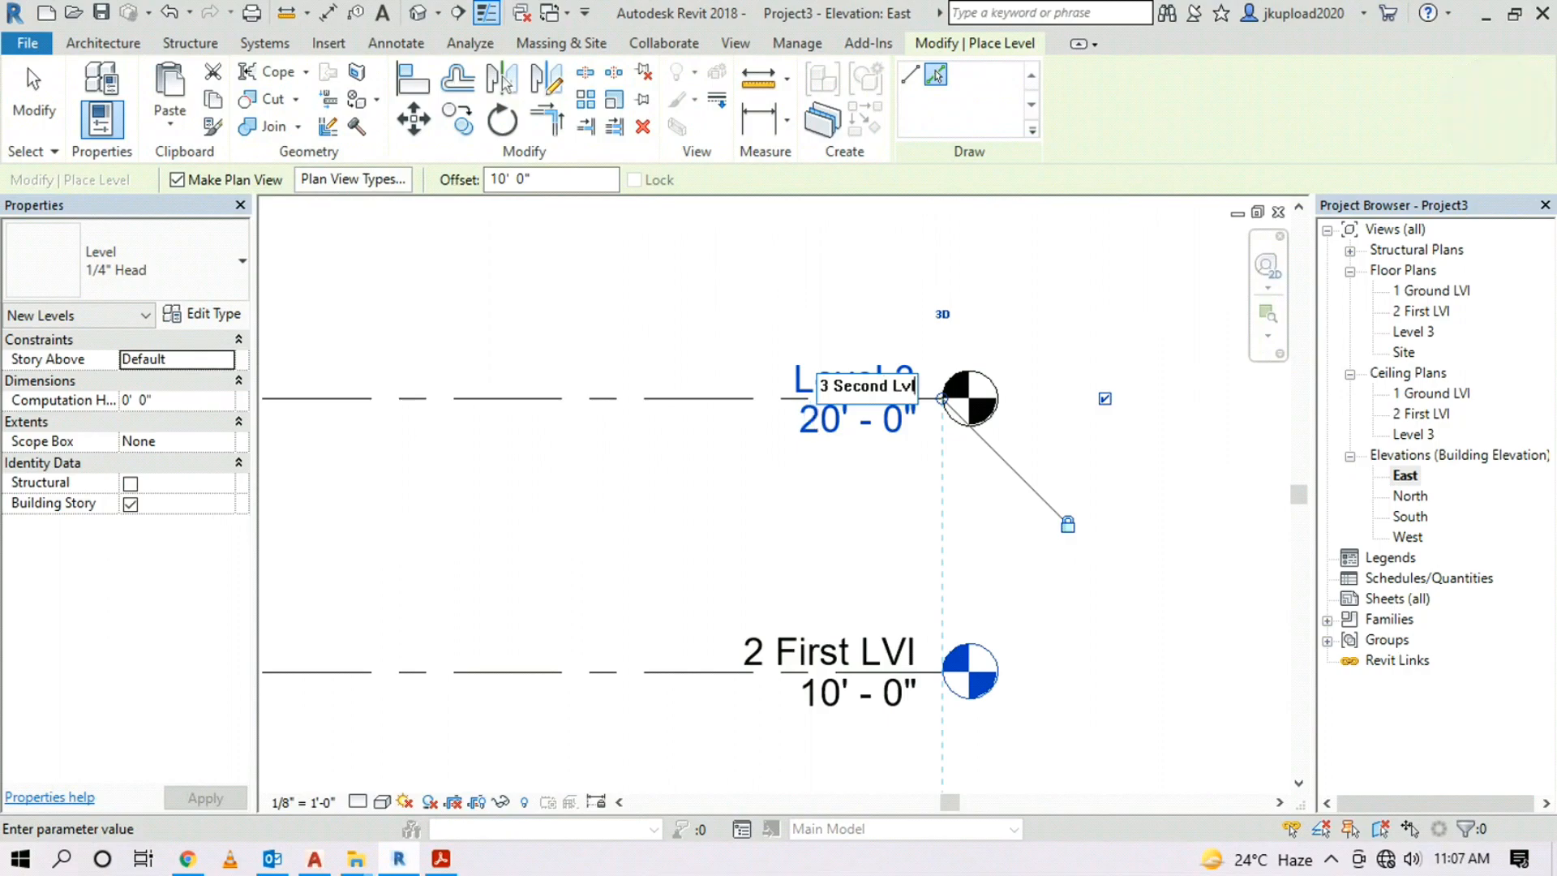
{"action": "left_click", "coordinate": [860, 508]}
{"action": "left_click", "coordinate": [854, 445]}
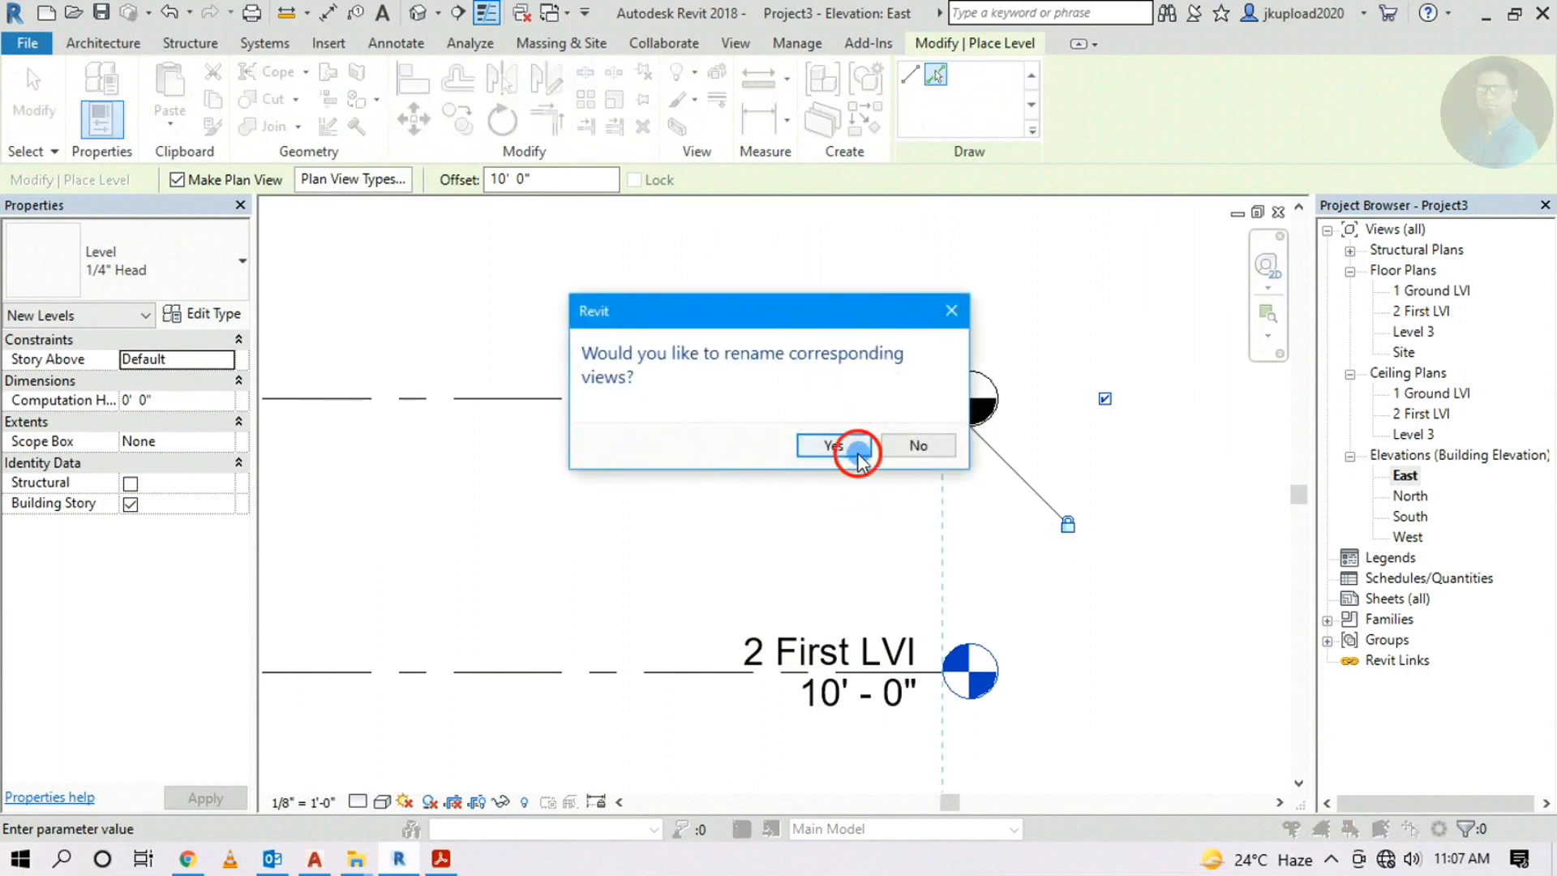
{"action": "left_click", "coordinate": [700, 440]}
{"action": "scroll", "coordinate": [967, 468], "scroll_direction": "down", "scroll_amount": 7}
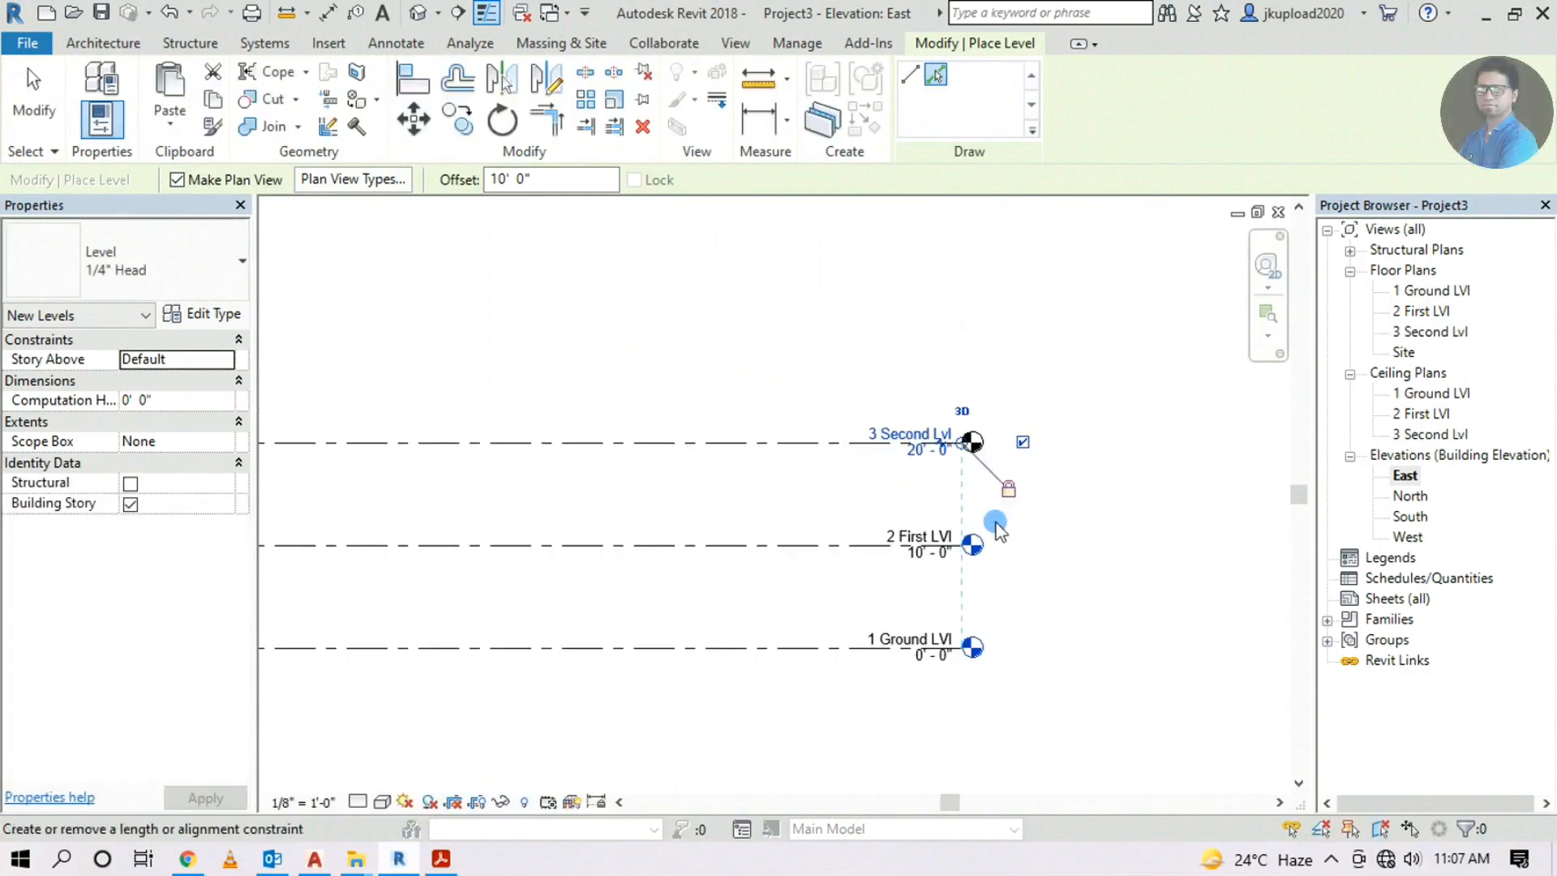
Look through the floor plan views of the three levels and open the 1 Ground LVl floor plan
{"action": "scroll", "coordinate": [786, 482], "scroll_direction": "up", "scroll_amount": 2}
{"action": "middle_click_drag", "start_coordinate": [812, 514], "coordinate": [965, 465]}
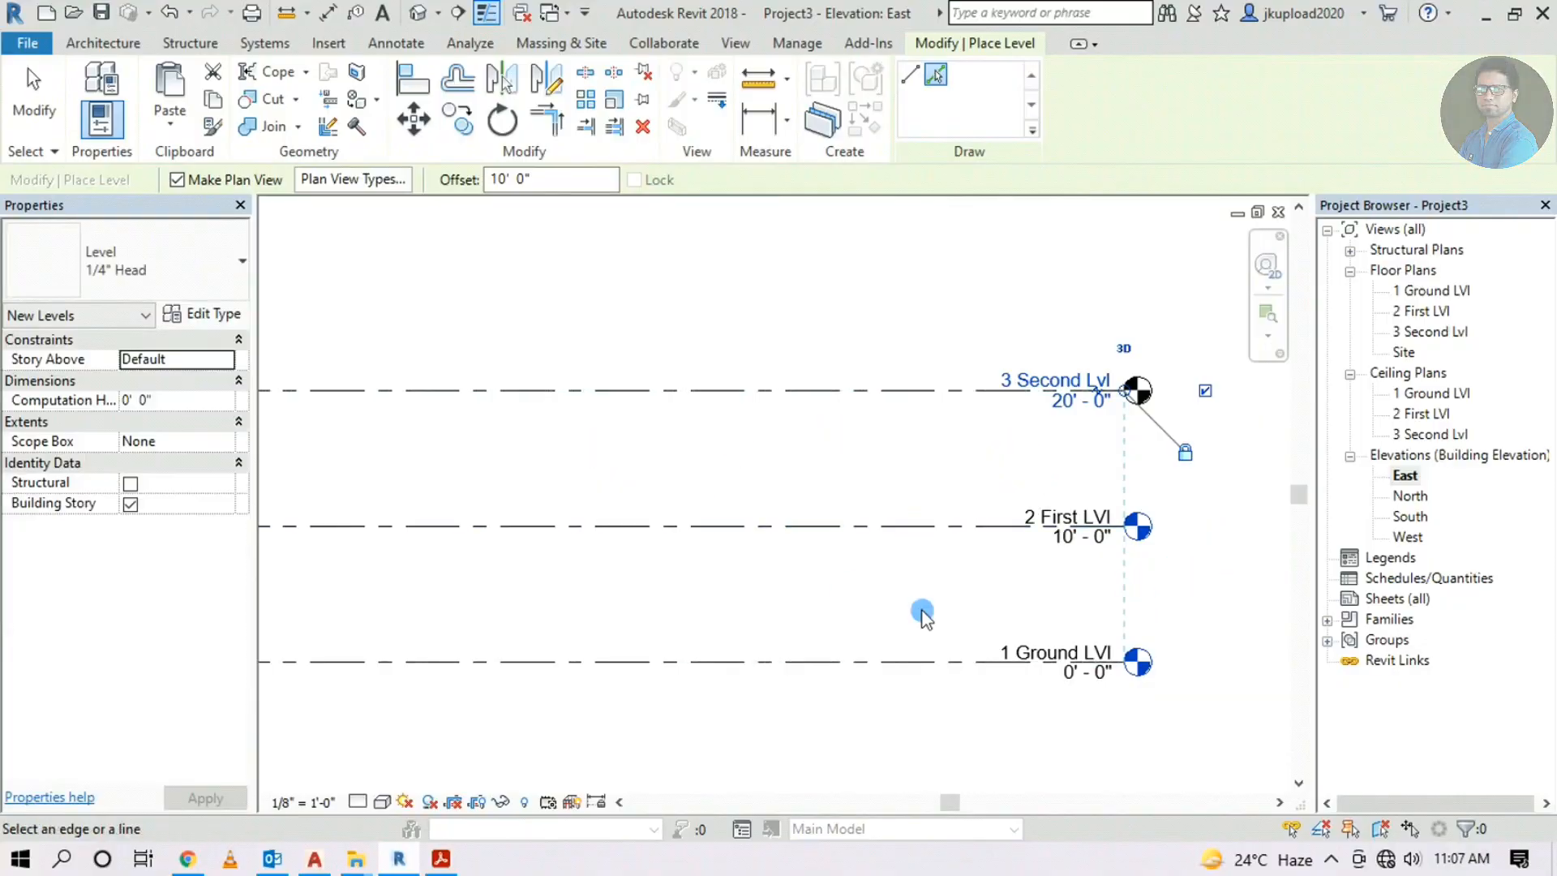
{"action": "left_click", "coordinate": [1399, 290]}
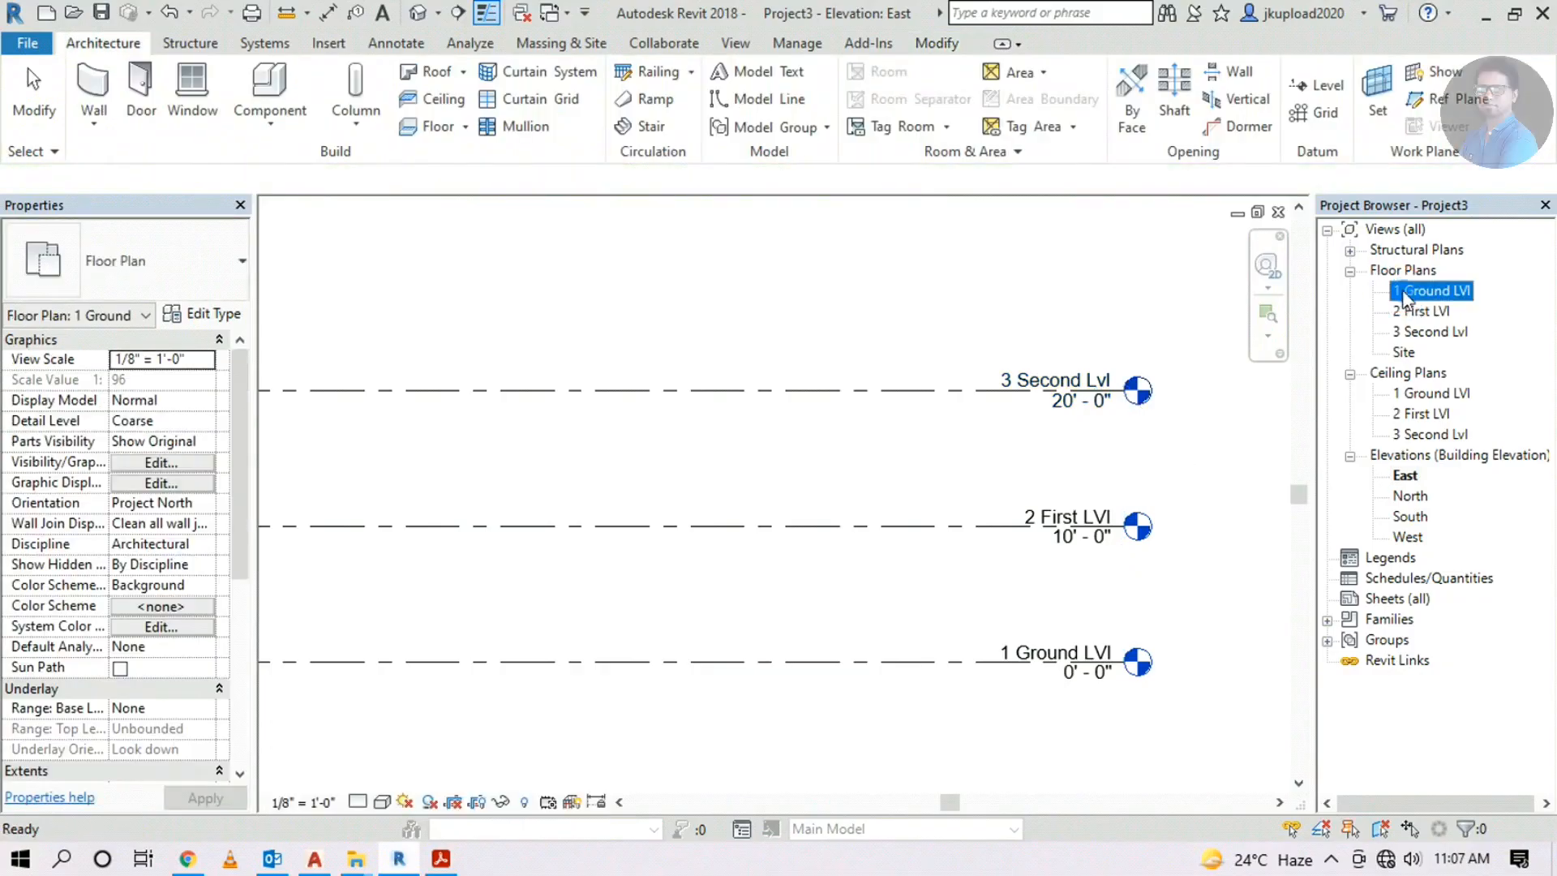
{"action": "left_click", "coordinate": [1427, 311]}
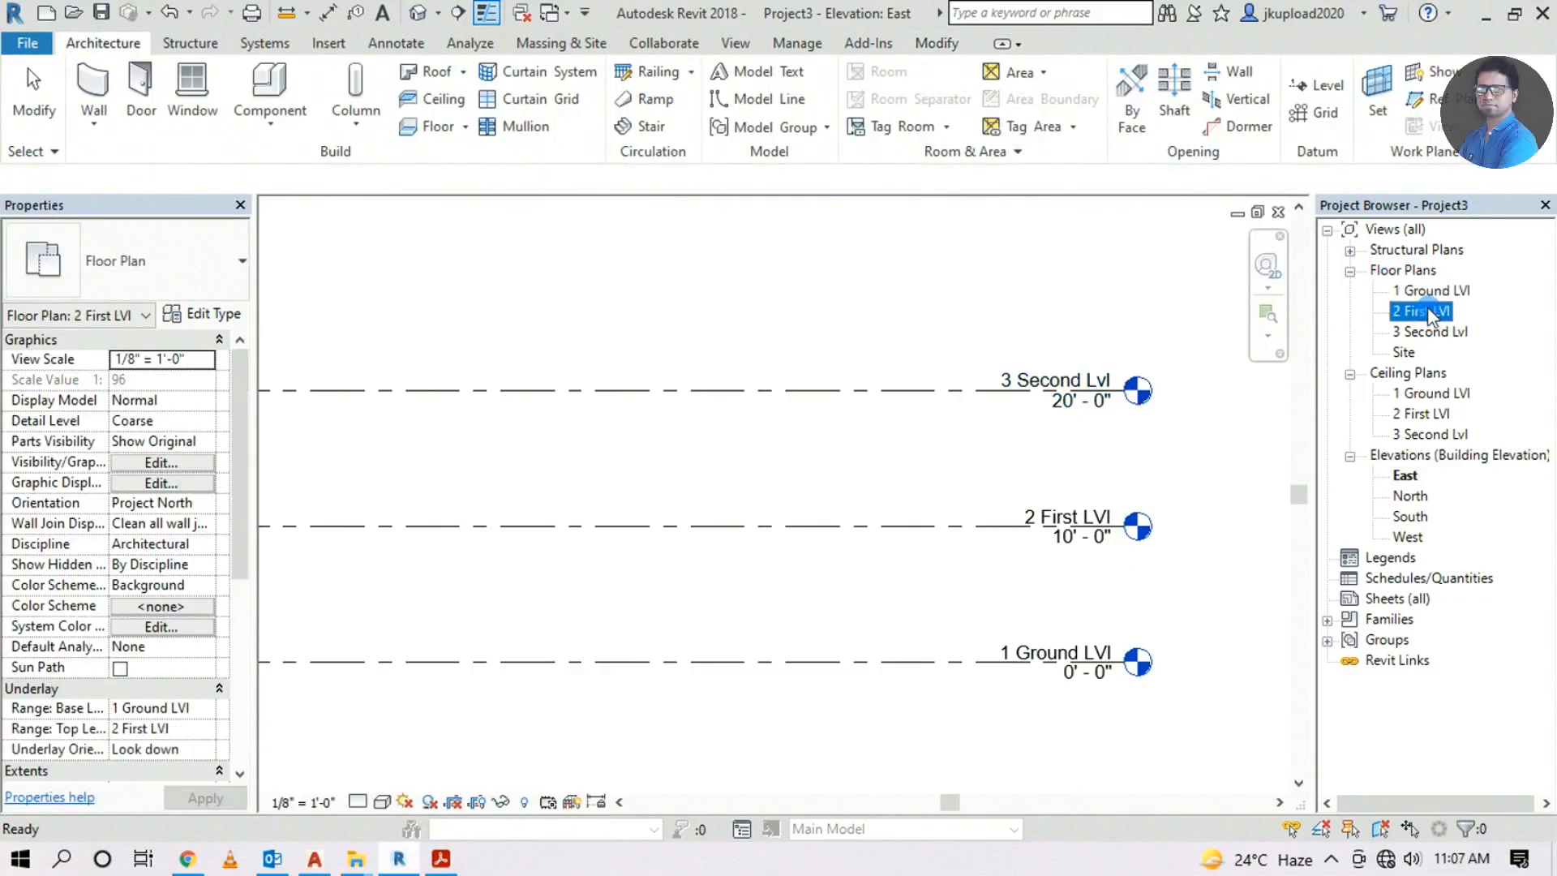
{"action": "left_click", "coordinate": [1427, 331]}
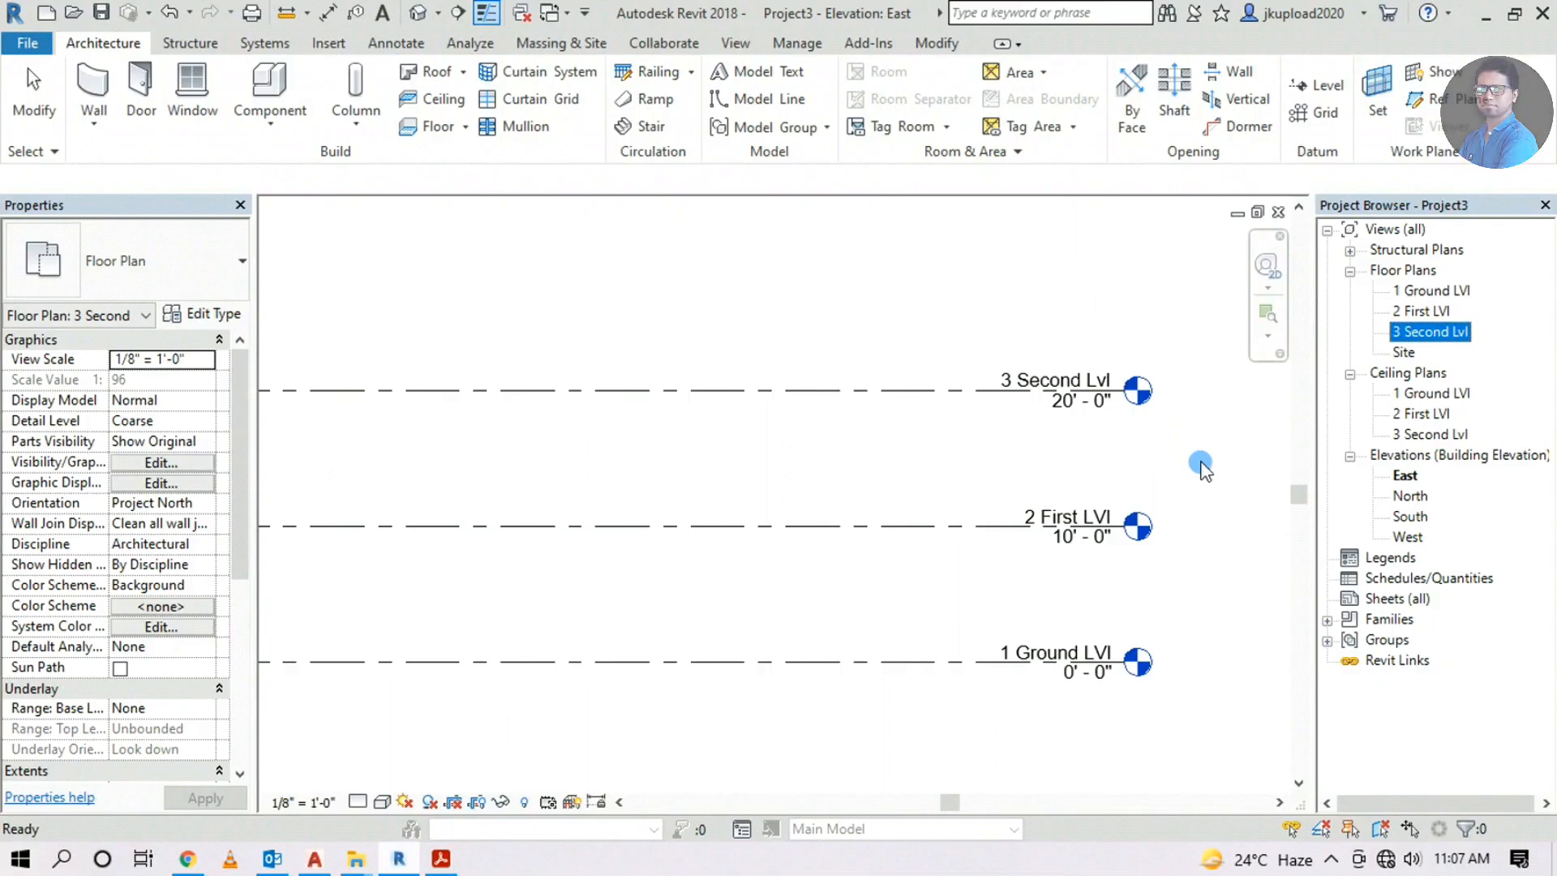
{"action": "left_click", "coordinate": [883, 466]}
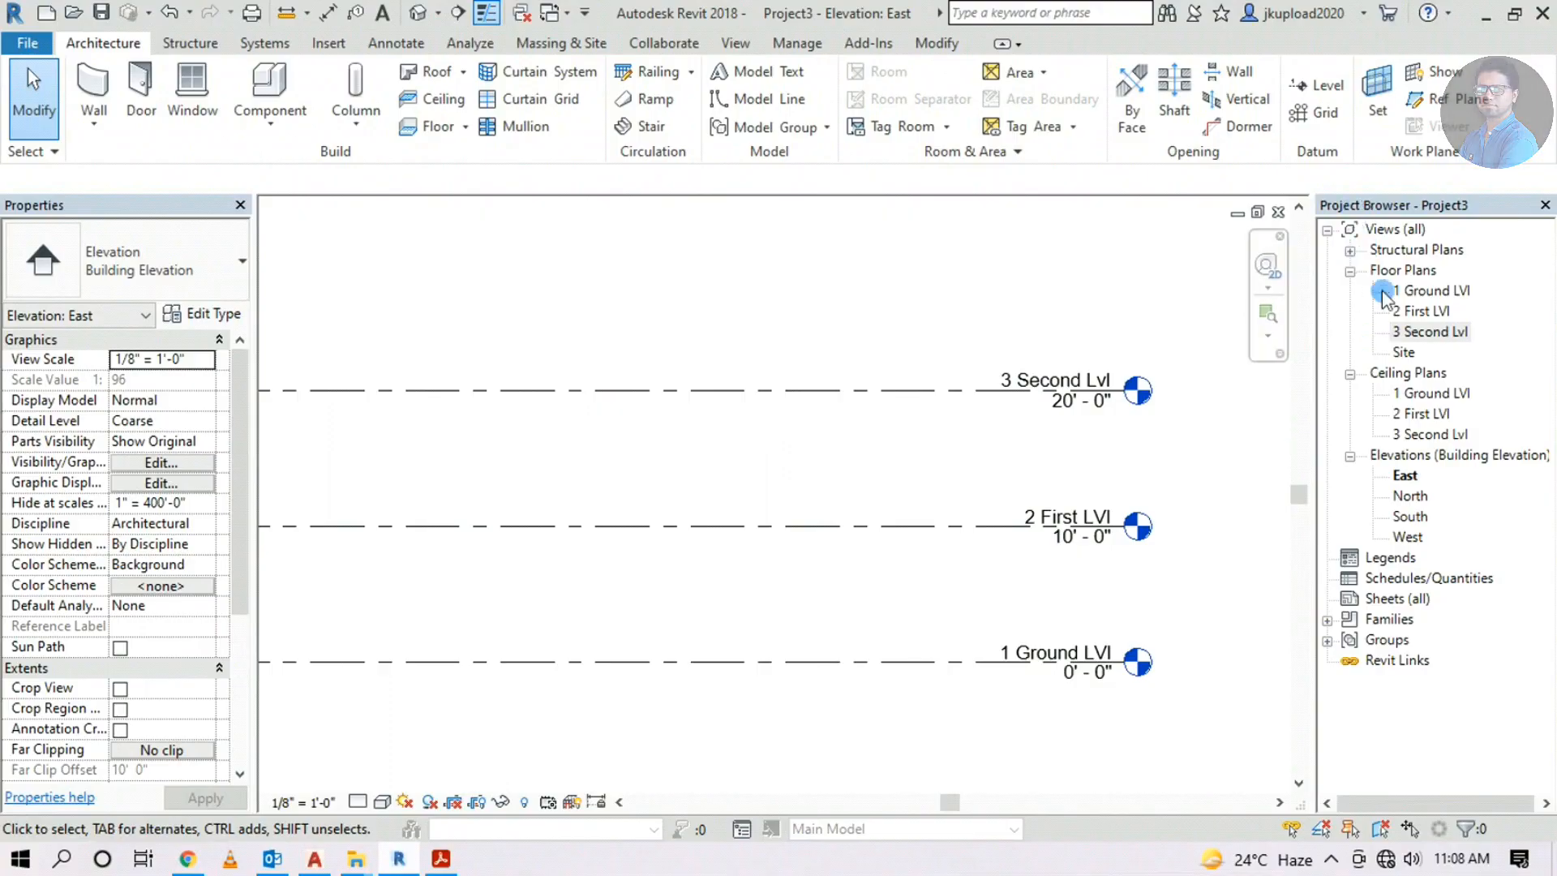
{"action": "double_click", "coordinate": [1408, 291]}
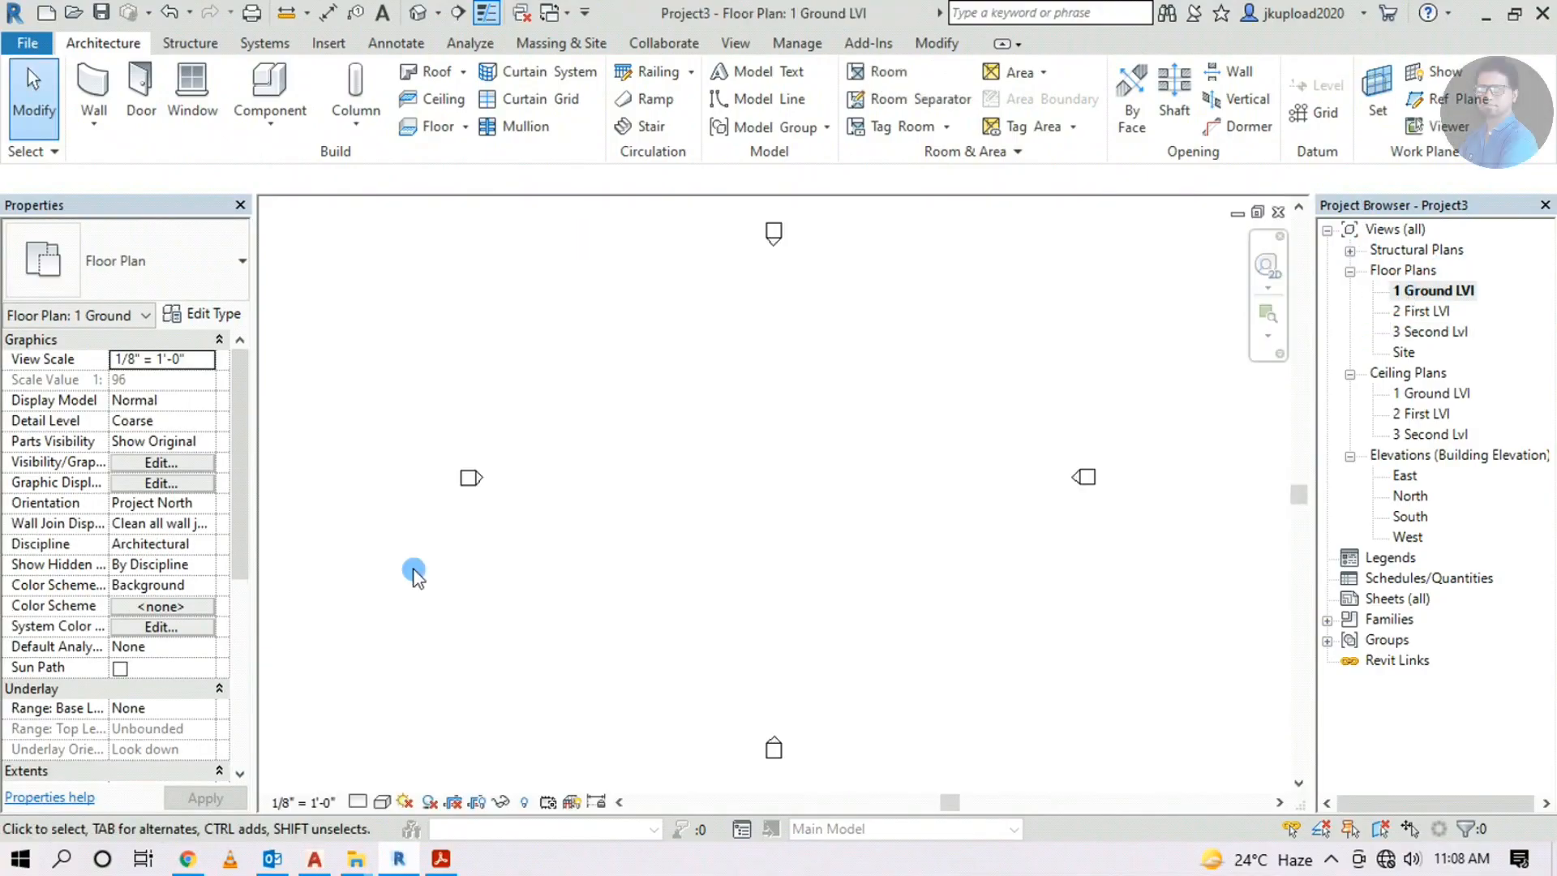
{"action": "scroll", "coordinate": [754, 462], "scroll_direction": "up", "scroll_amount": 2}
{"action": "scroll", "coordinate": [608, 414], "scroll_direction": "down", "scroll_amount": 3}
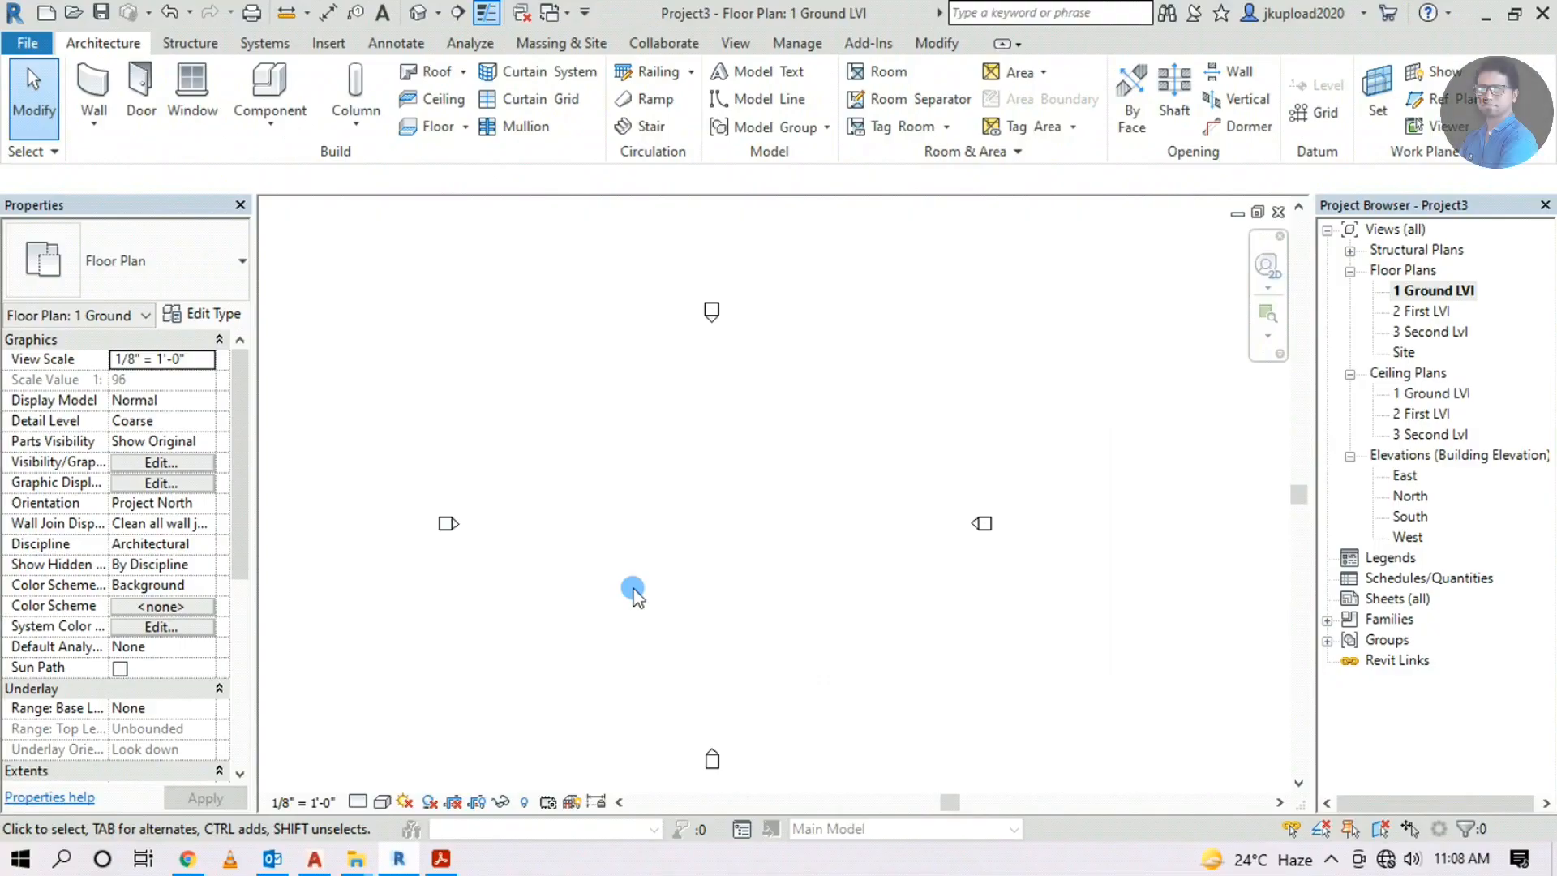
Review what temporary dimensions measure from for walls, doors and windows, leaving the settings as they are
{"action": "left_click", "coordinate": [789, 45]}
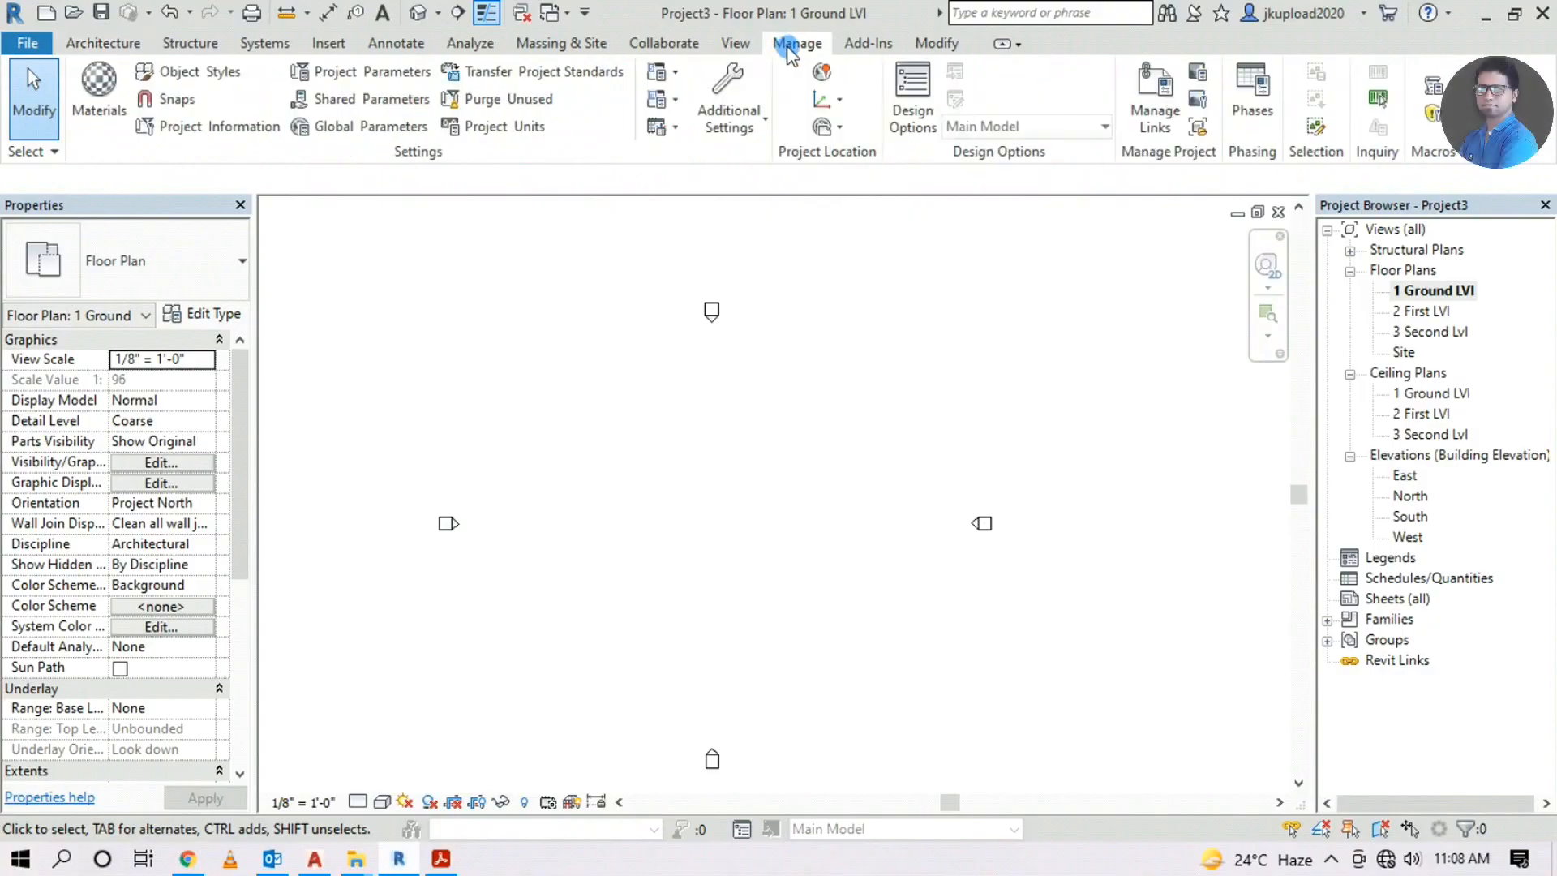
{"action": "left_click", "coordinate": [744, 130]}
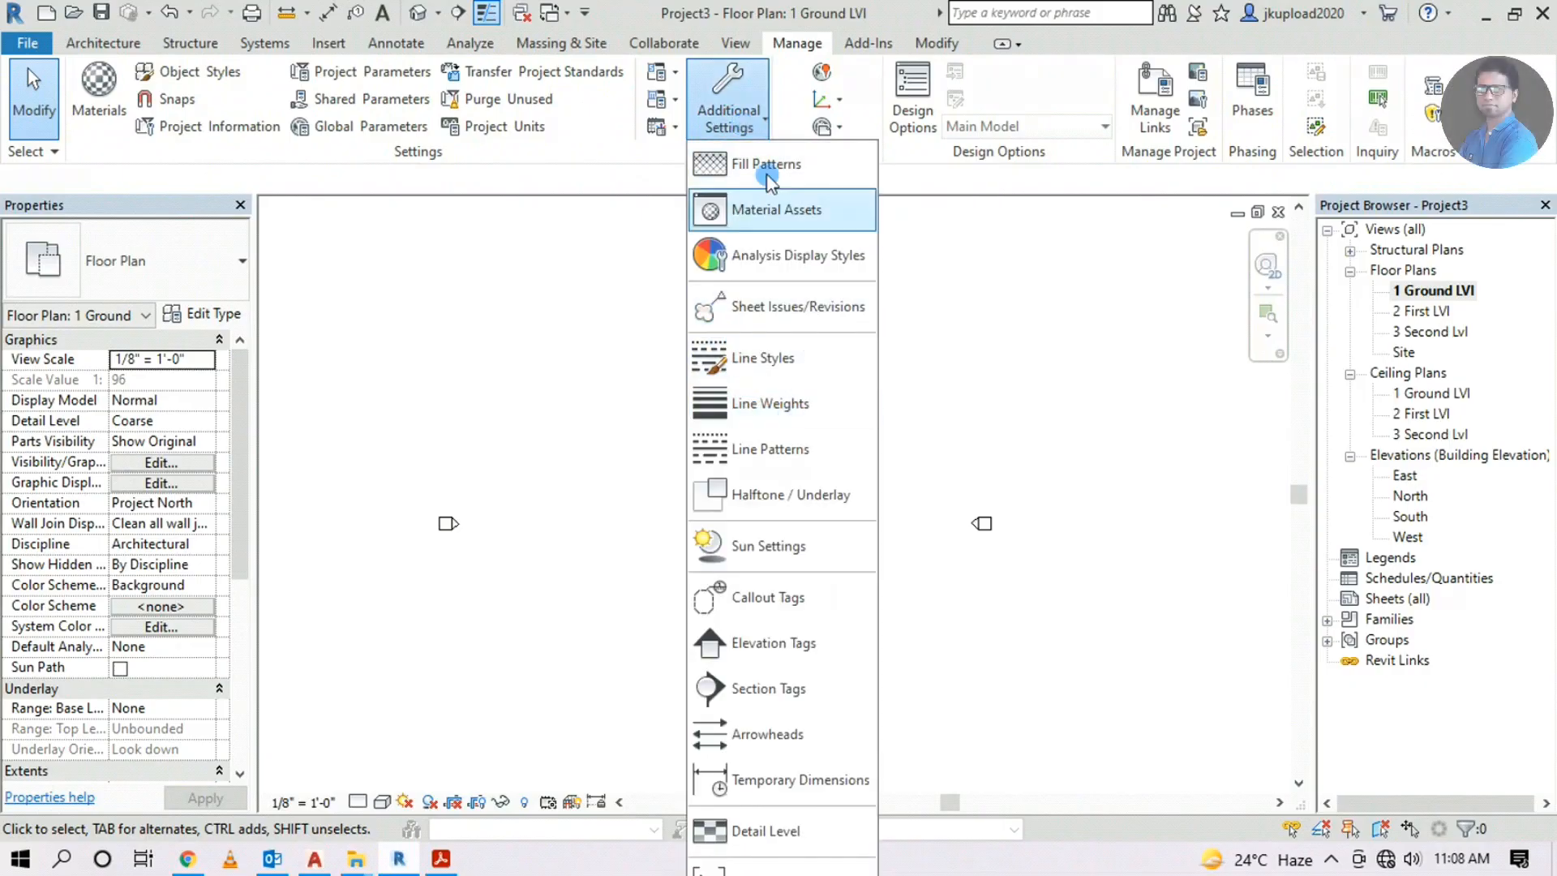
{"action": "left_click", "coordinate": [745, 787]}
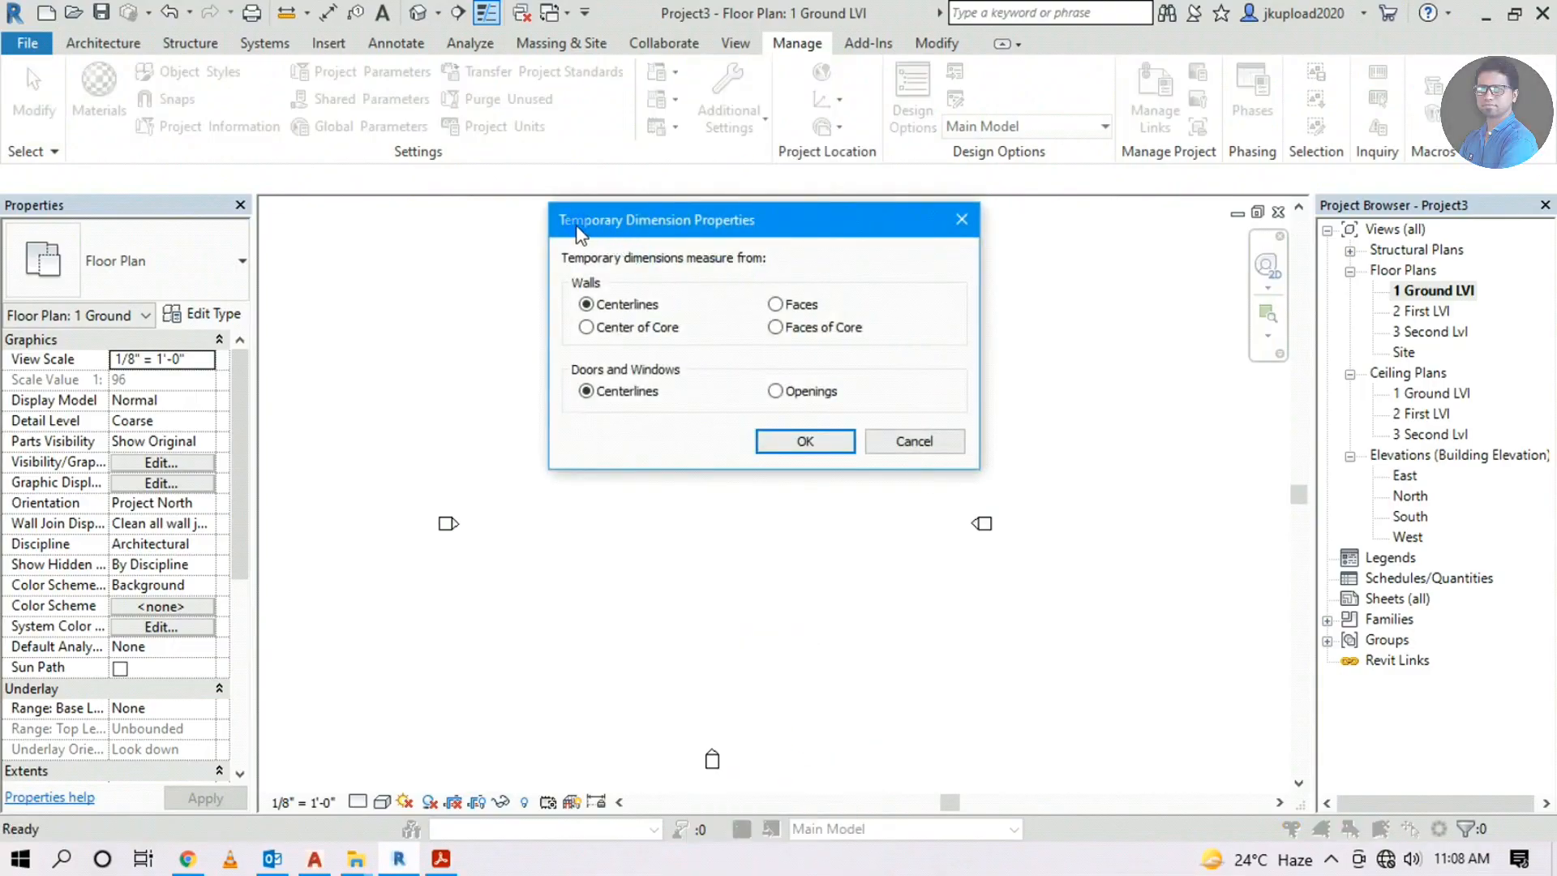
{"action": "left_click_drag", "start_coordinate": [673, 276], "coordinate": [799, 271]}
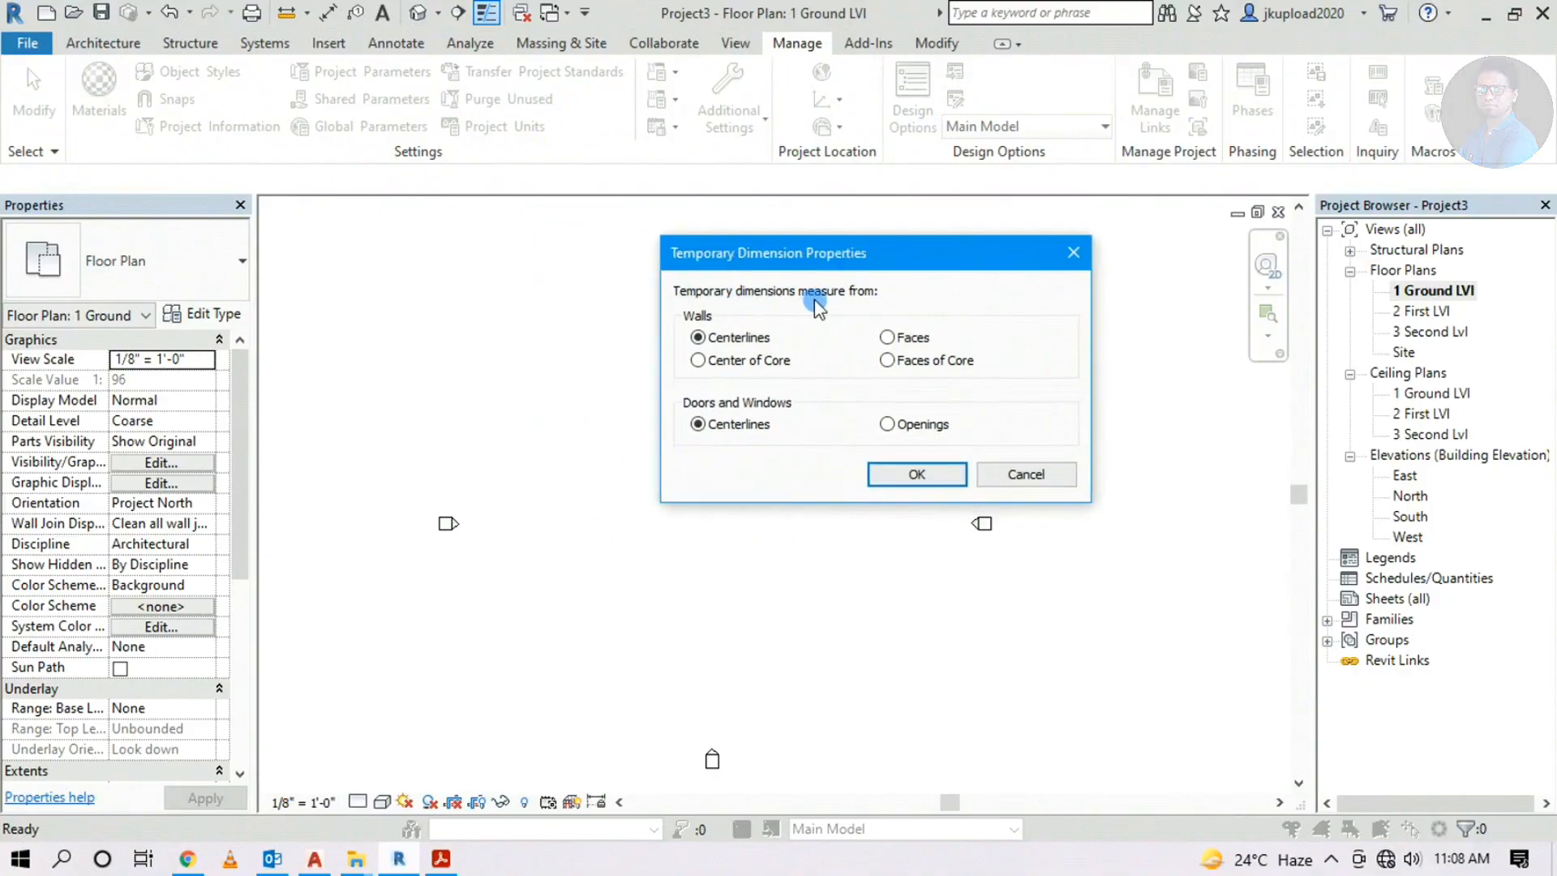
{"action": "left_click", "coordinate": [821, 341]}
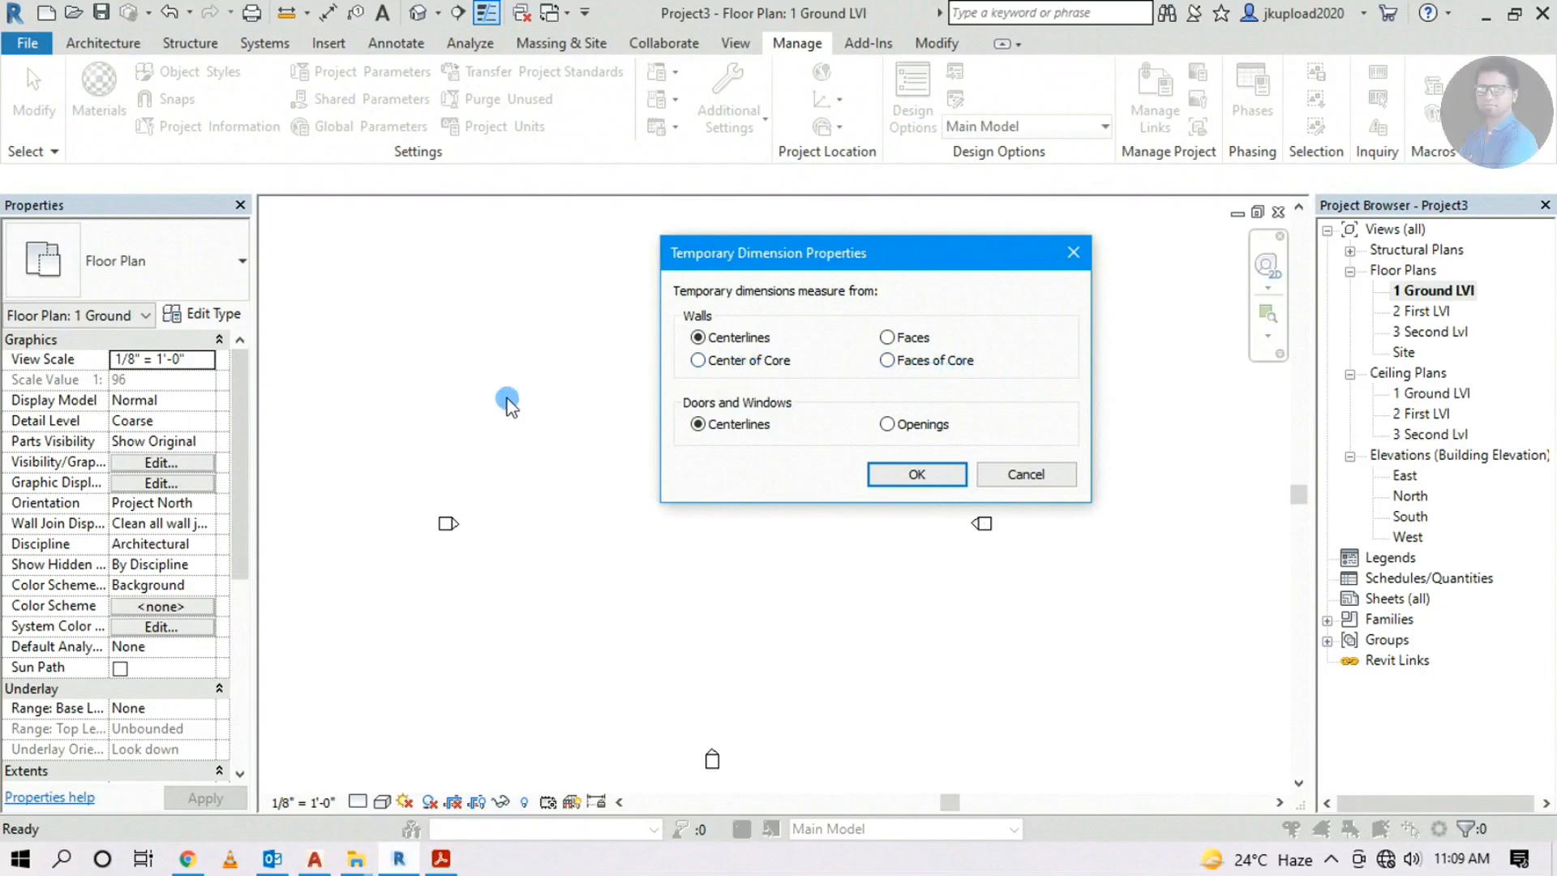
{"action": "left_click", "coordinate": [1025, 475]}
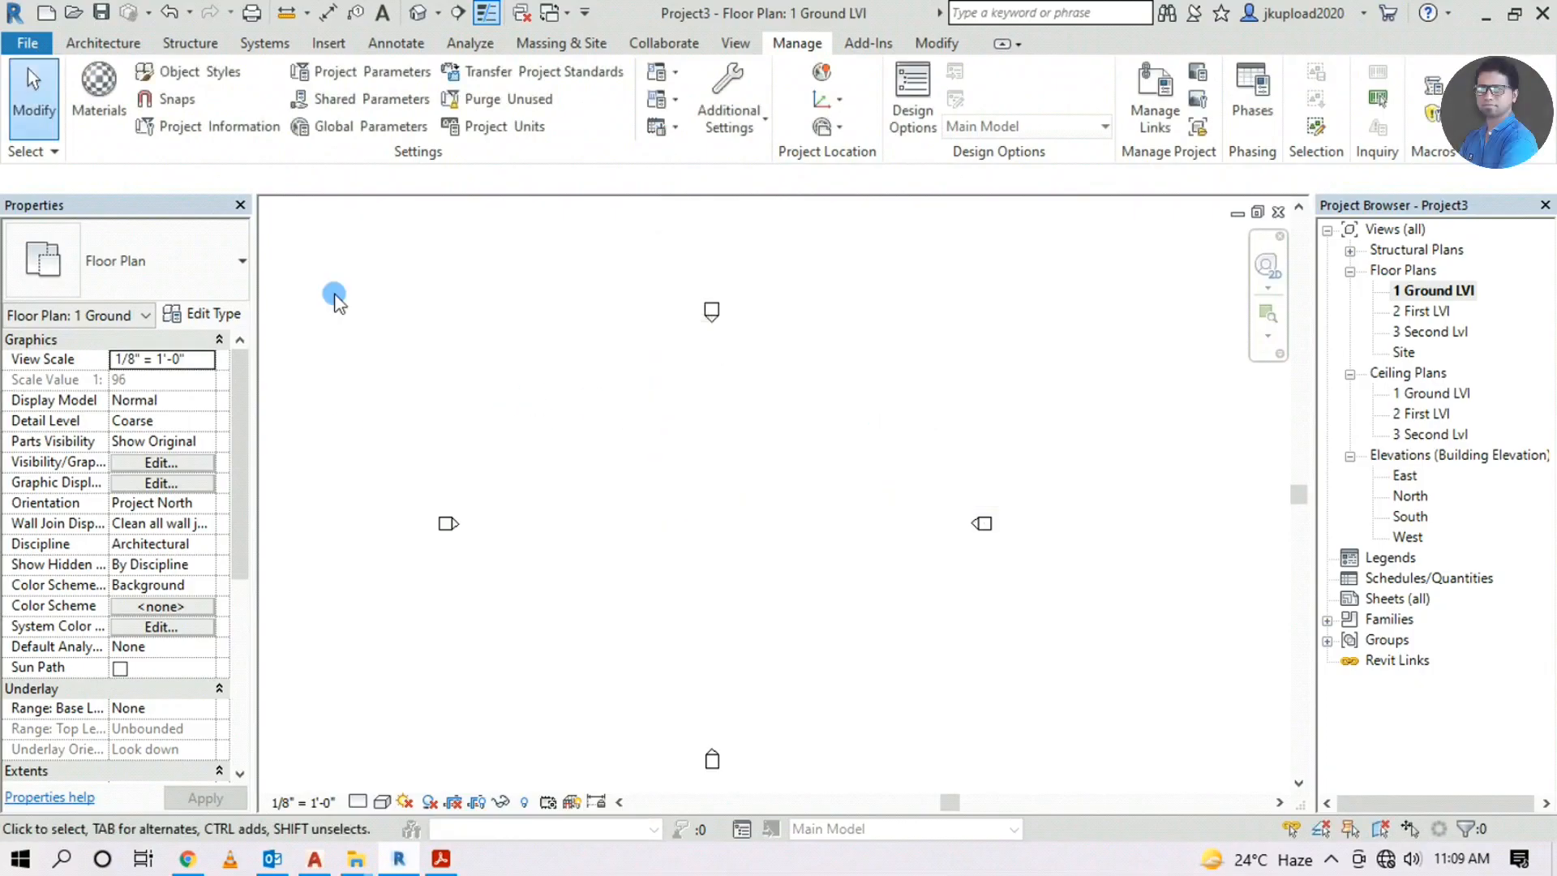
{"action": "left_click", "coordinate": [132, 48]}
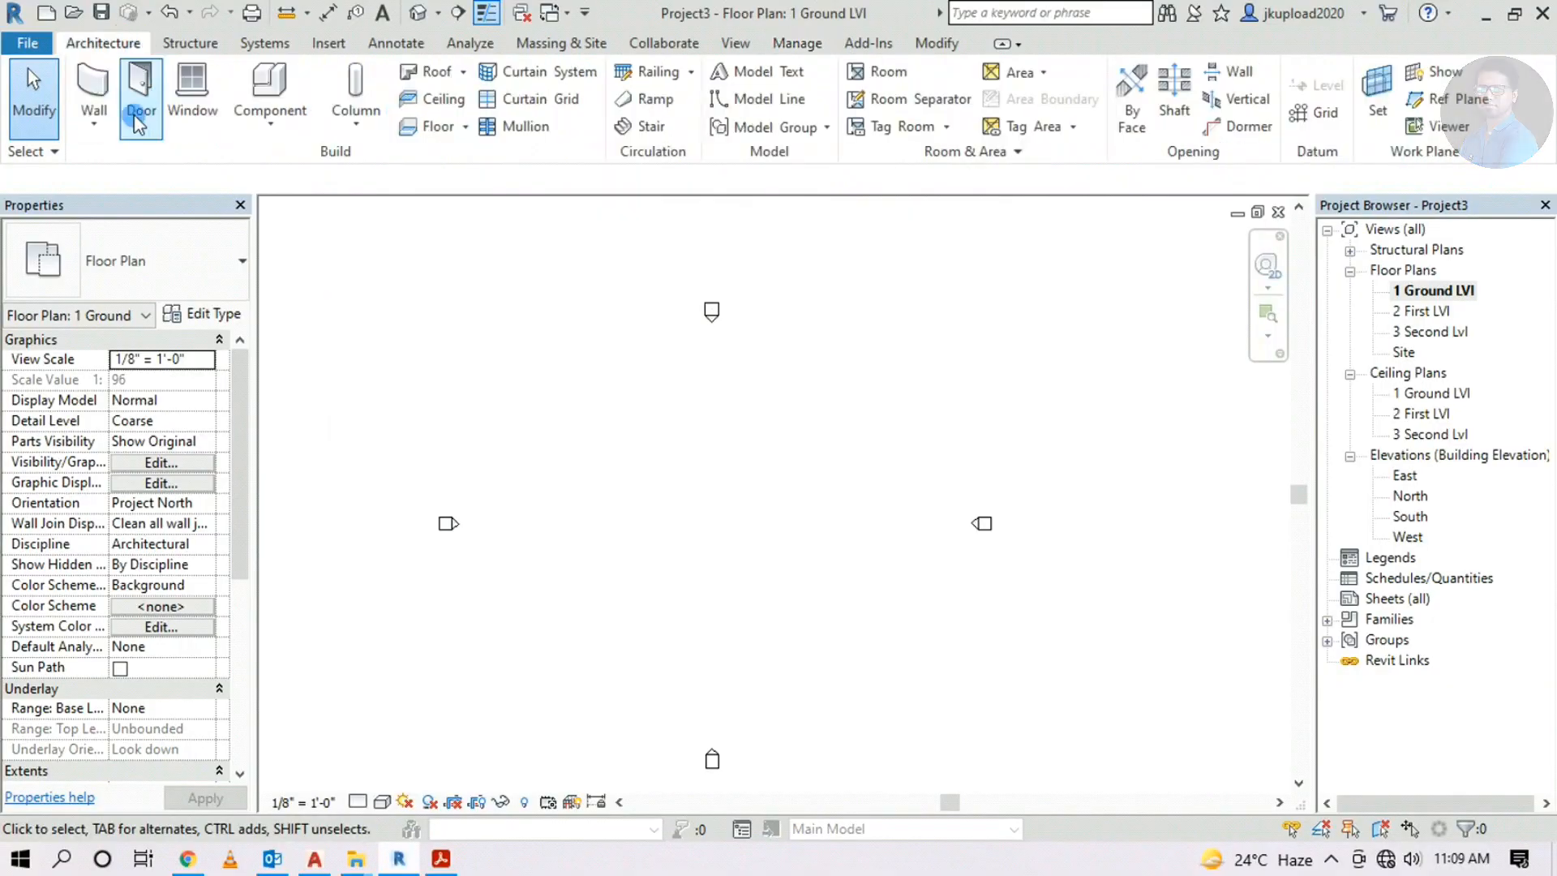
{"action": "left_click", "coordinate": [78, 89]}
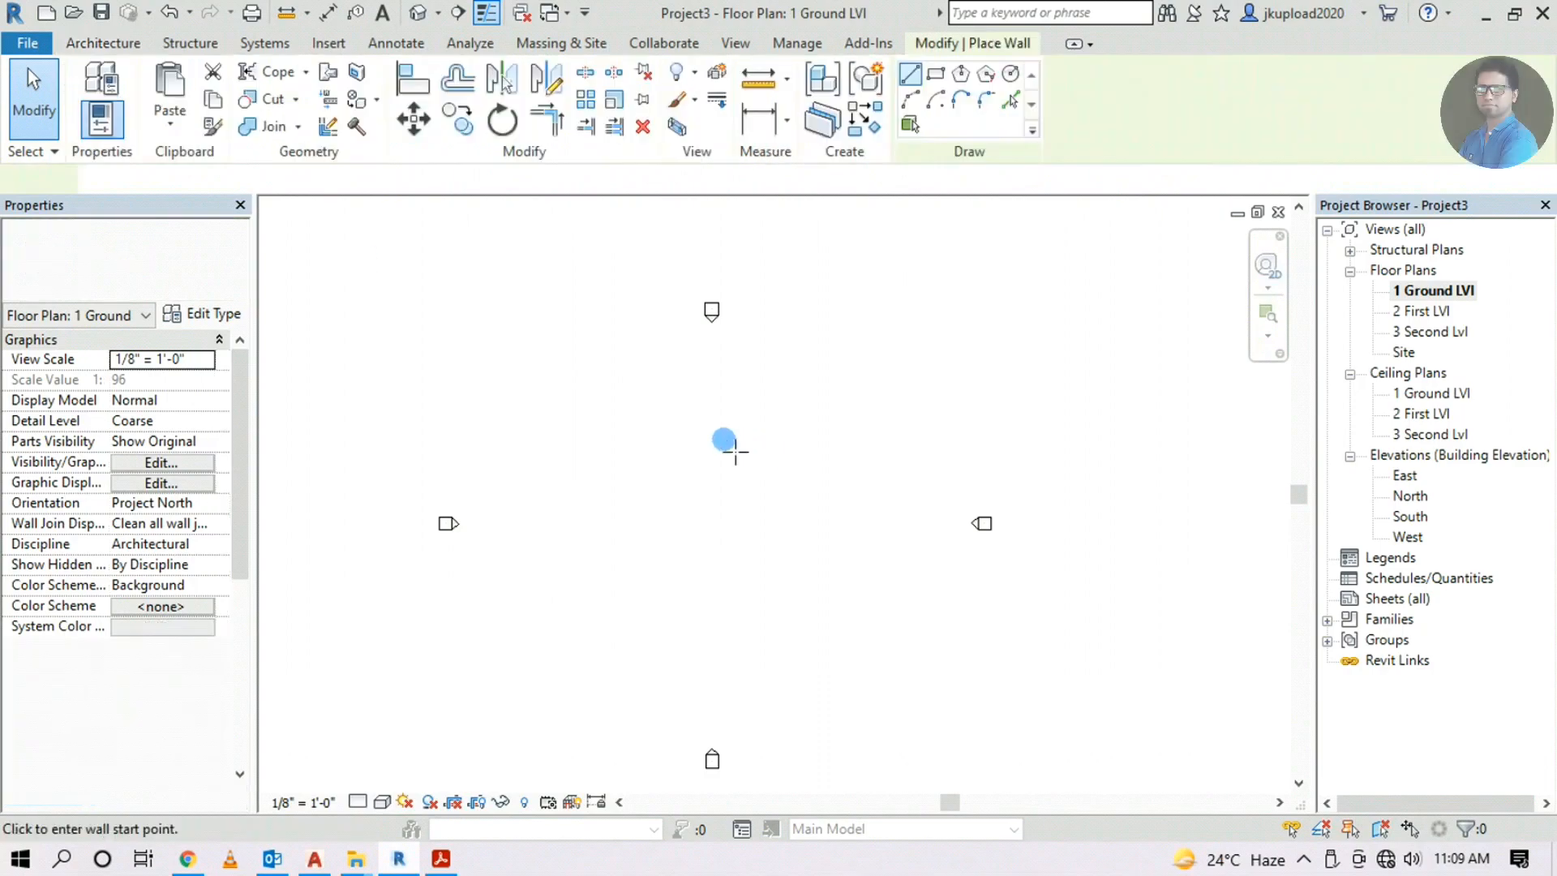
{"action": "scroll", "coordinate": [721, 437], "scroll_direction": "up", "scroll_amount": 2}
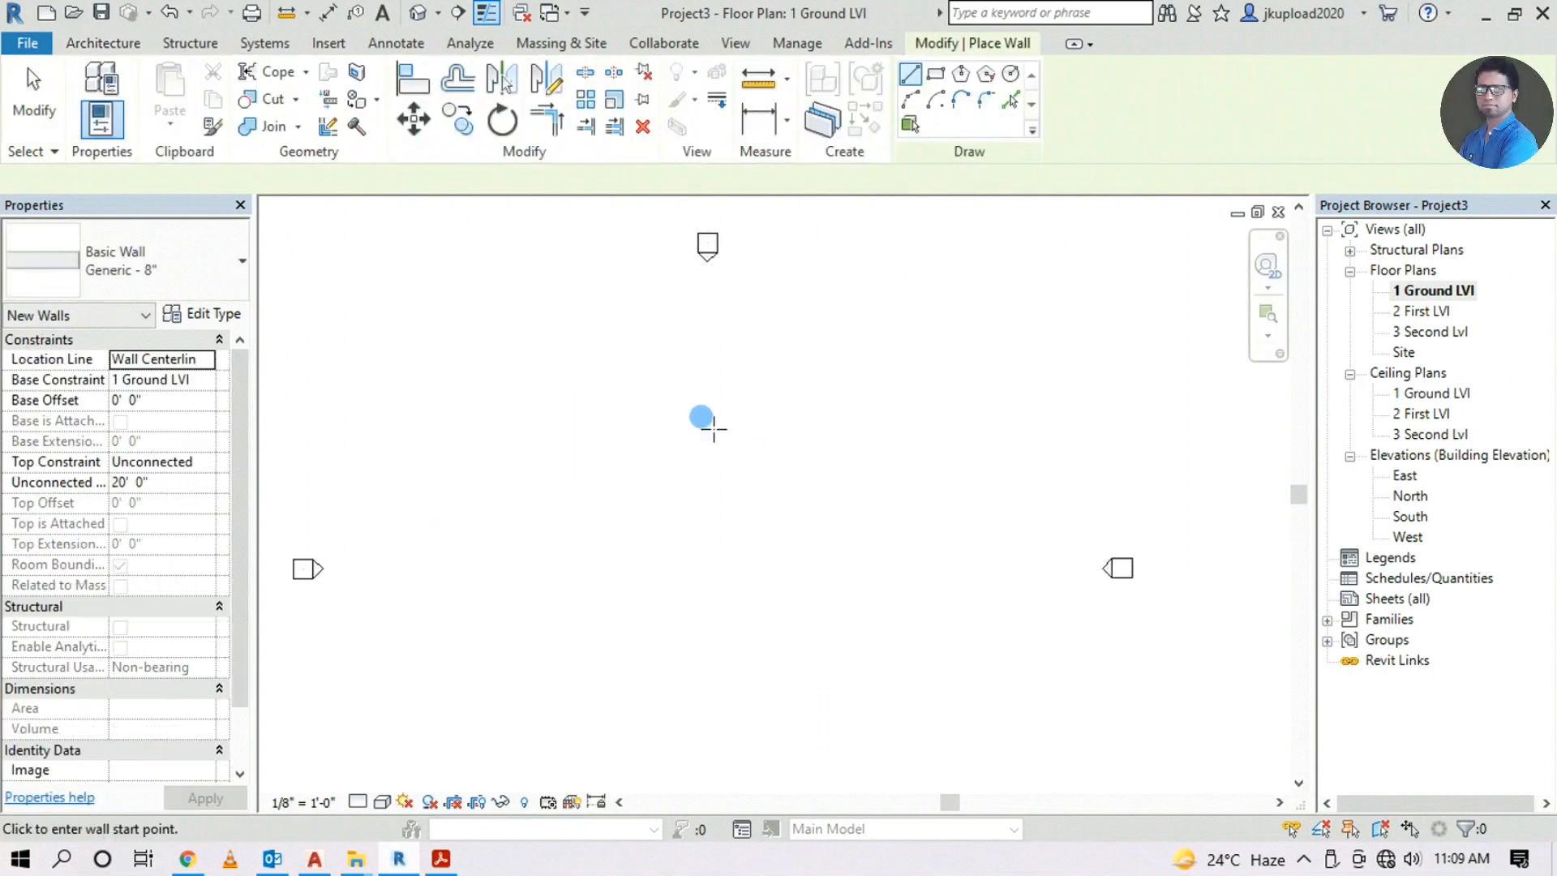
{"action": "left_click", "coordinate": [704, 404]}
{"action": "scroll", "coordinate": [705, 480], "scroll_direction": "up", "scroll_amount": 3}
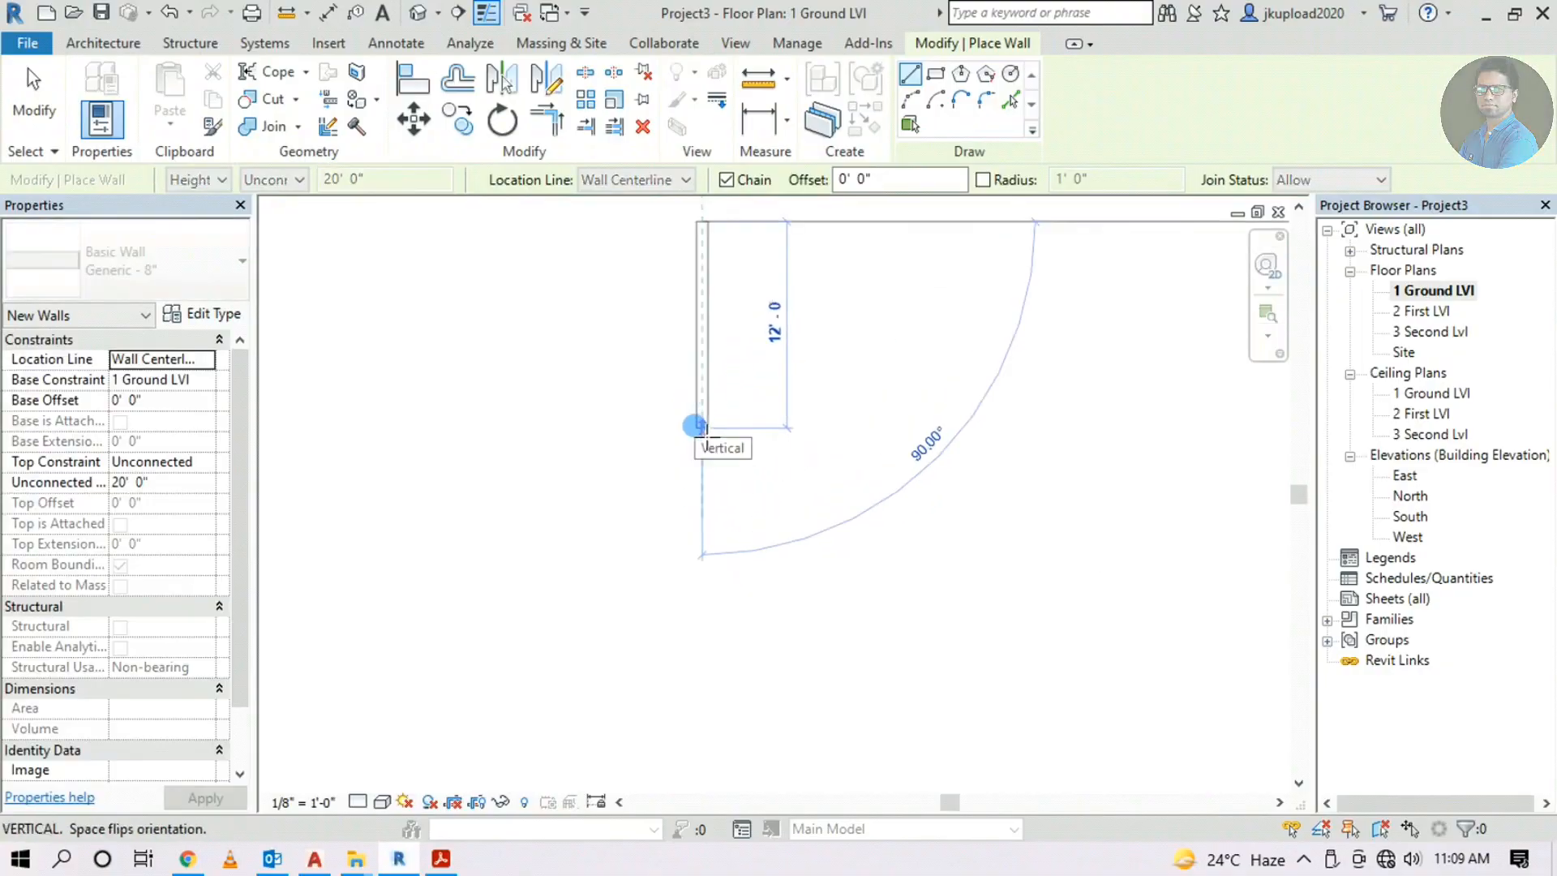
{"action": "scroll", "coordinate": [696, 425], "scroll_direction": "up", "scroll_amount": 2}
{"action": "left_click", "coordinate": [717, 503]}
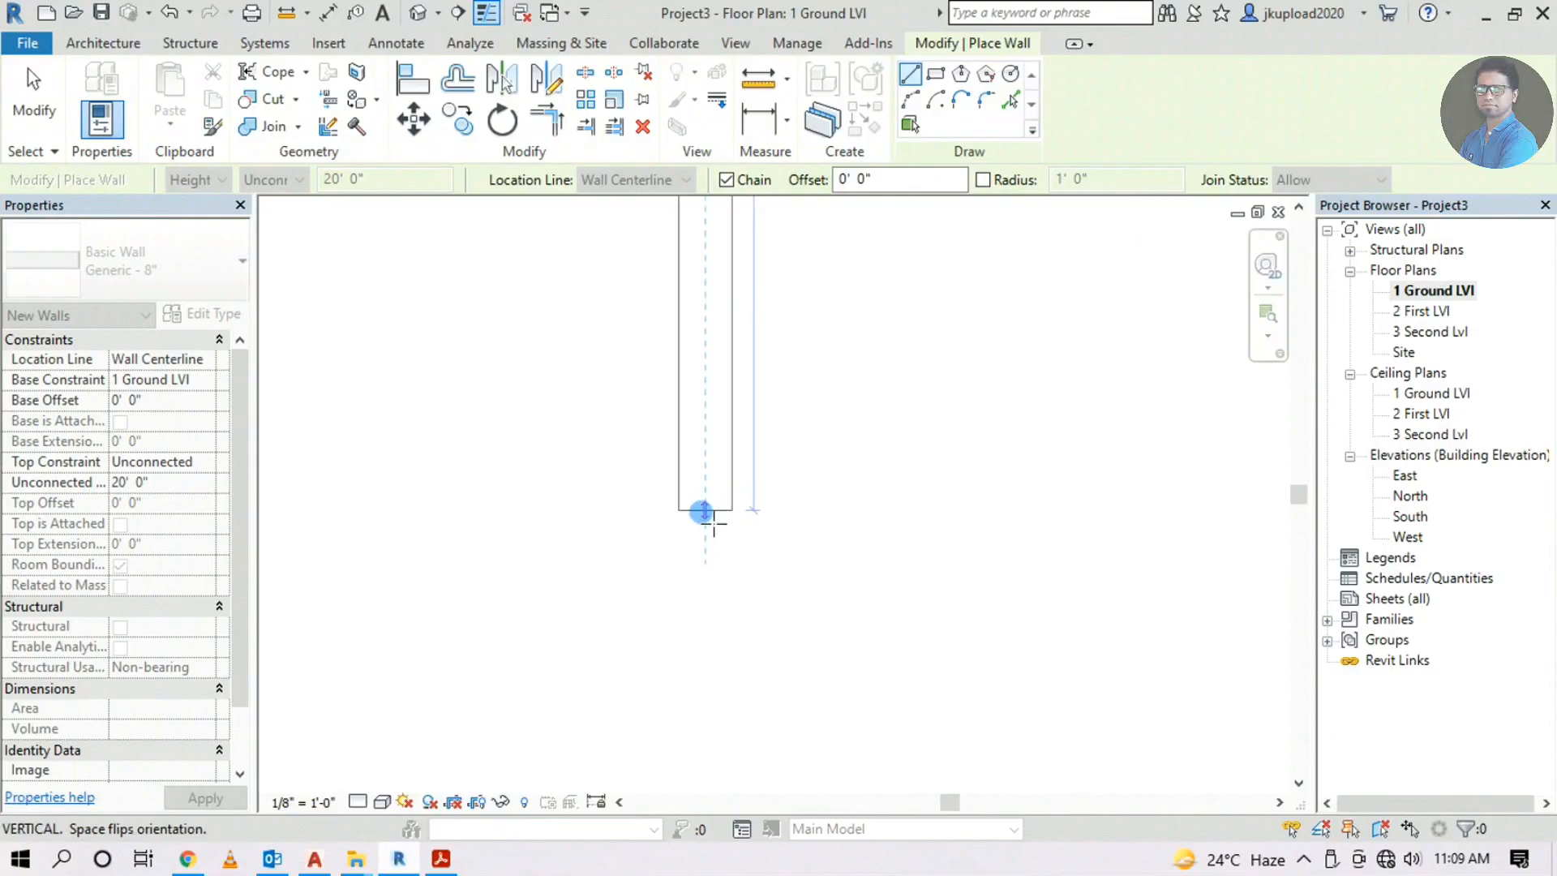
{"action": "key", "text": "Escape"}
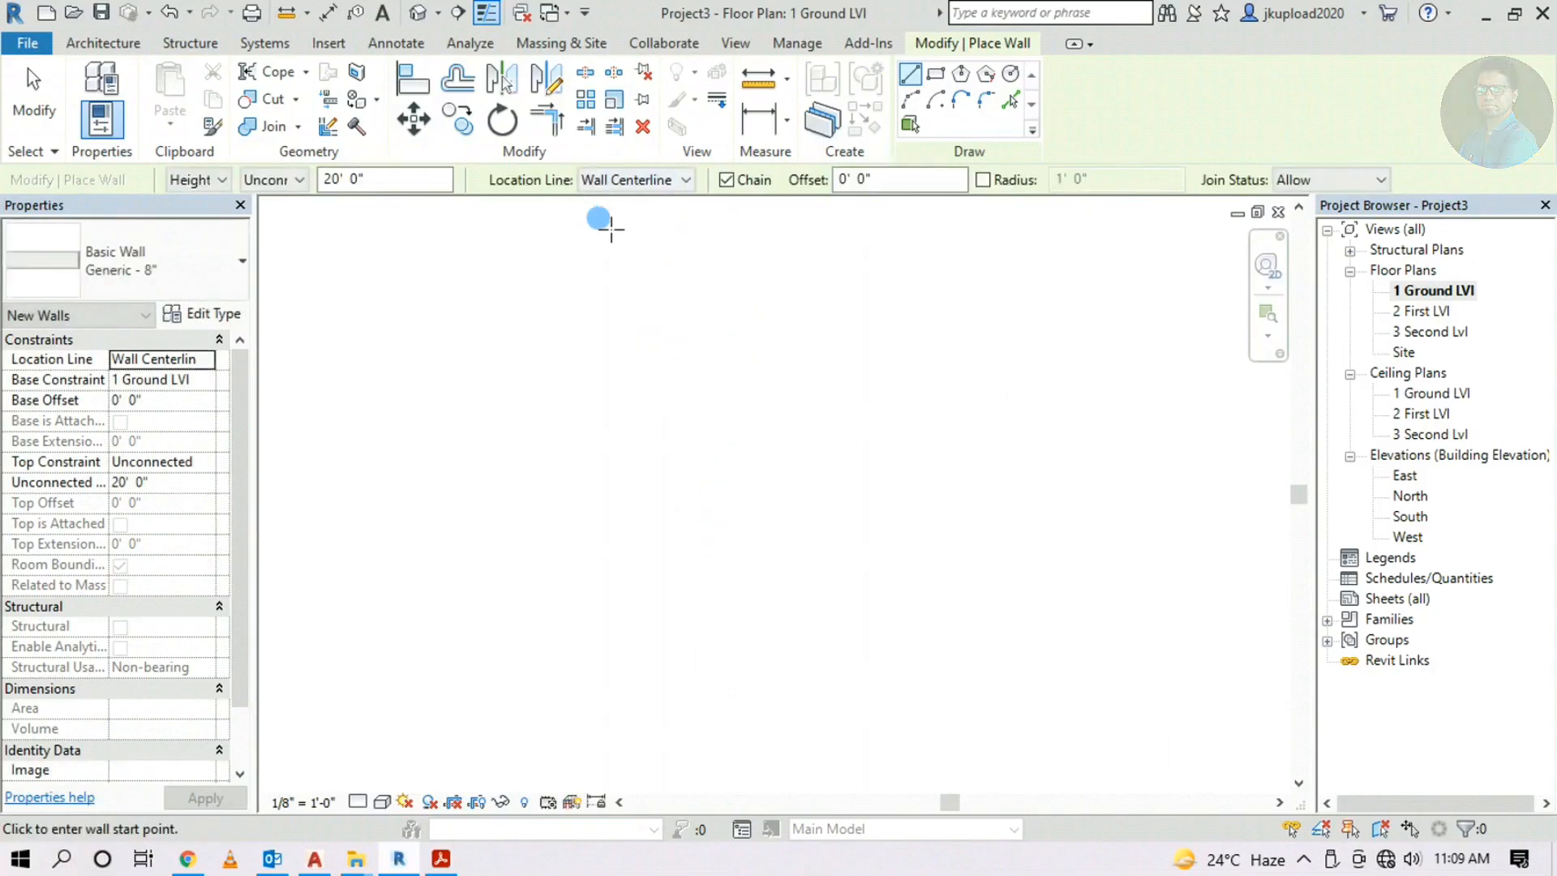
{"action": "left_click", "coordinate": [643, 191]}
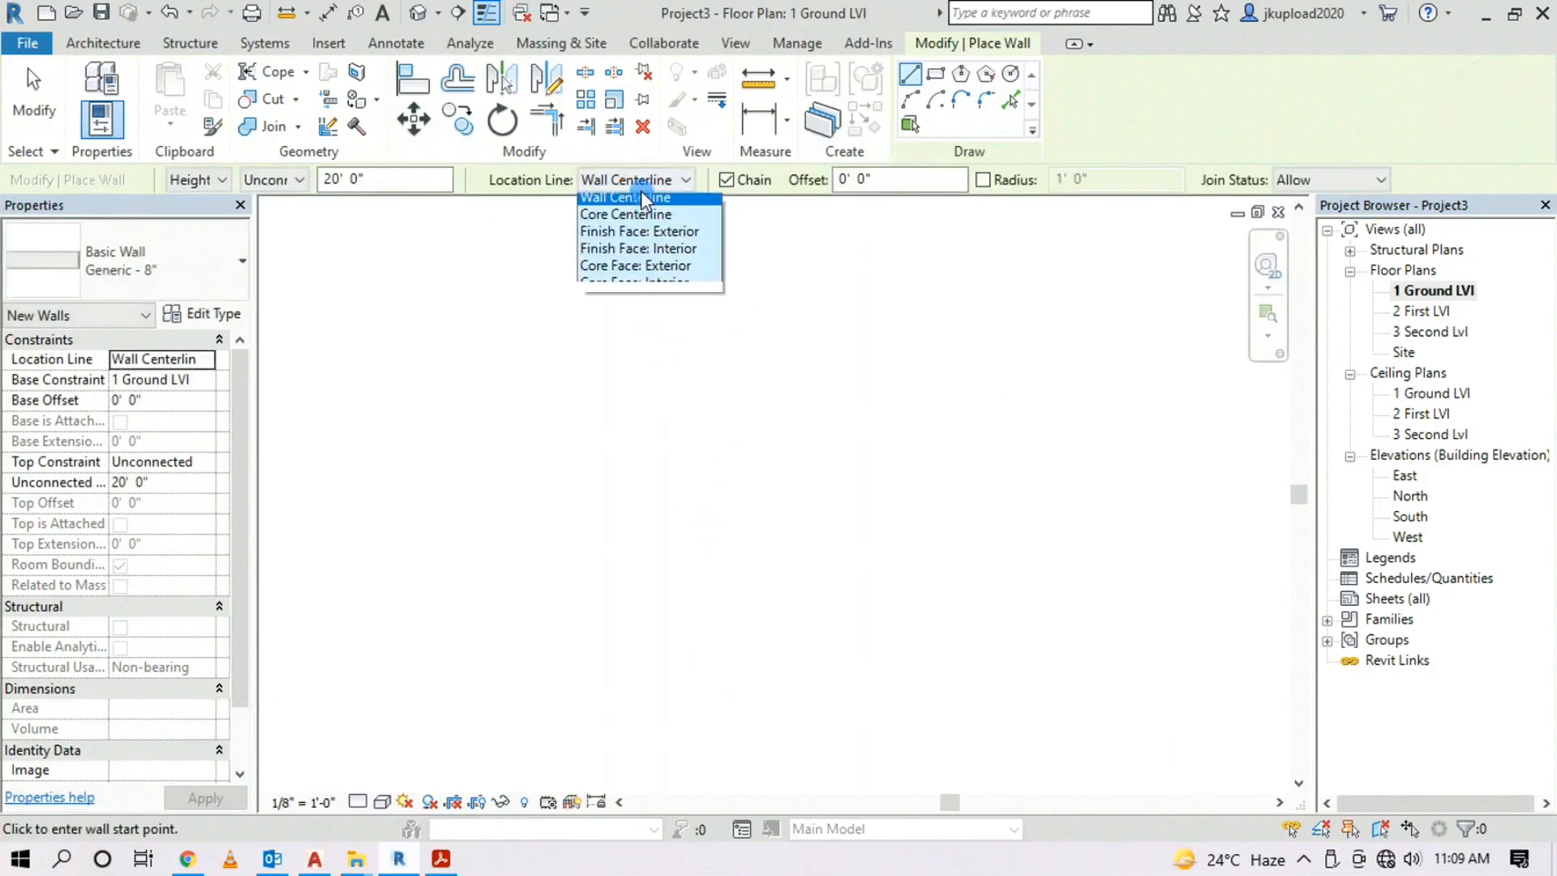
{"action": "left_click", "coordinate": [632, 254]}
{"action": "left_click", "coordinate": [705, 261]}
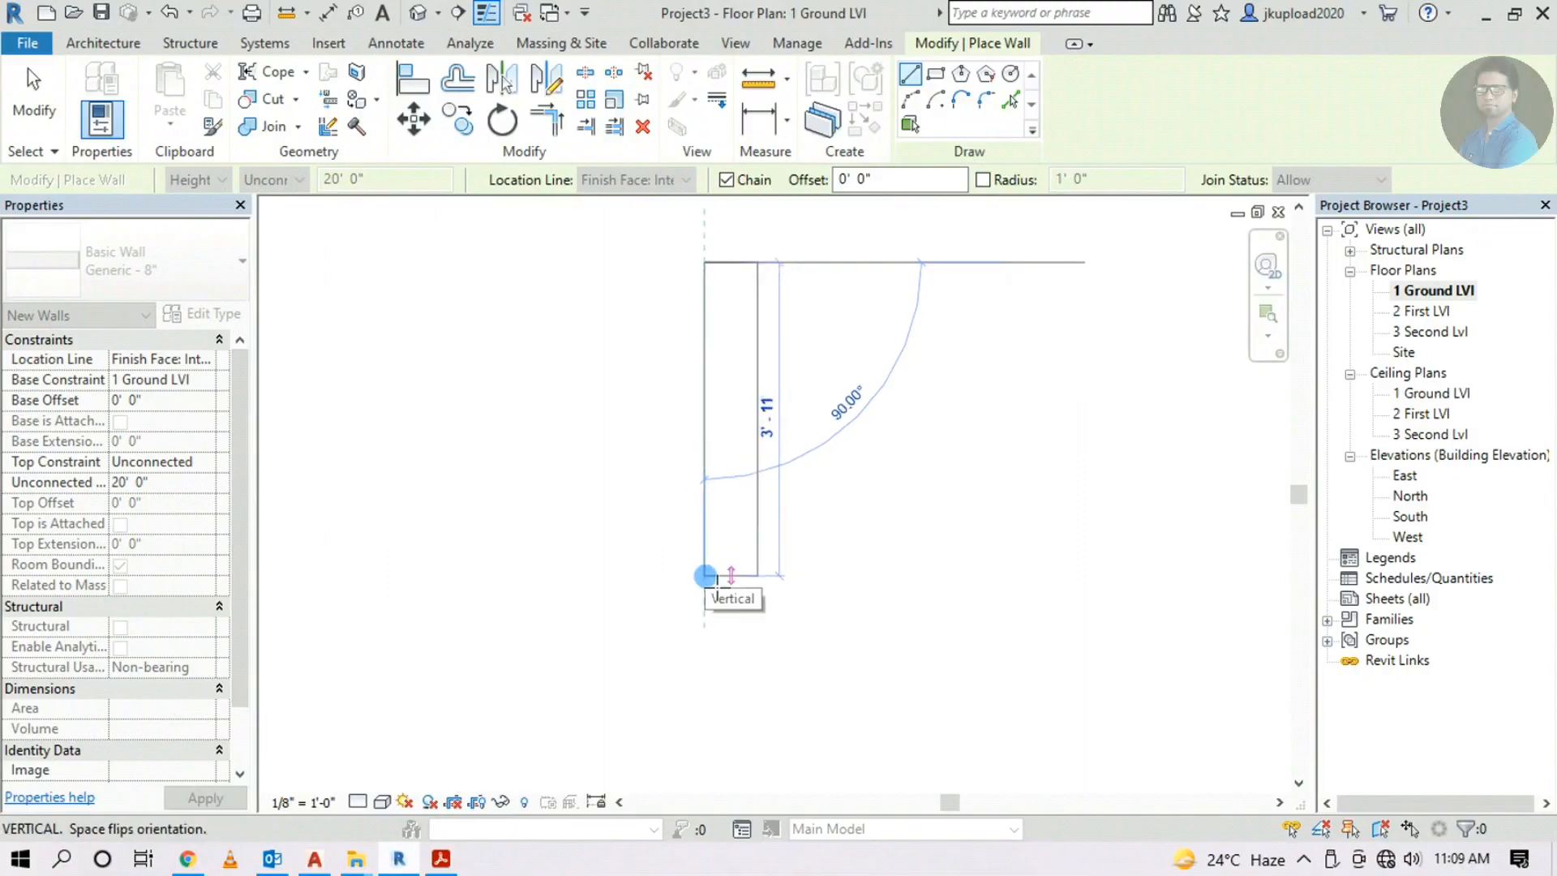
{"action": "key", "text": "Escape"}
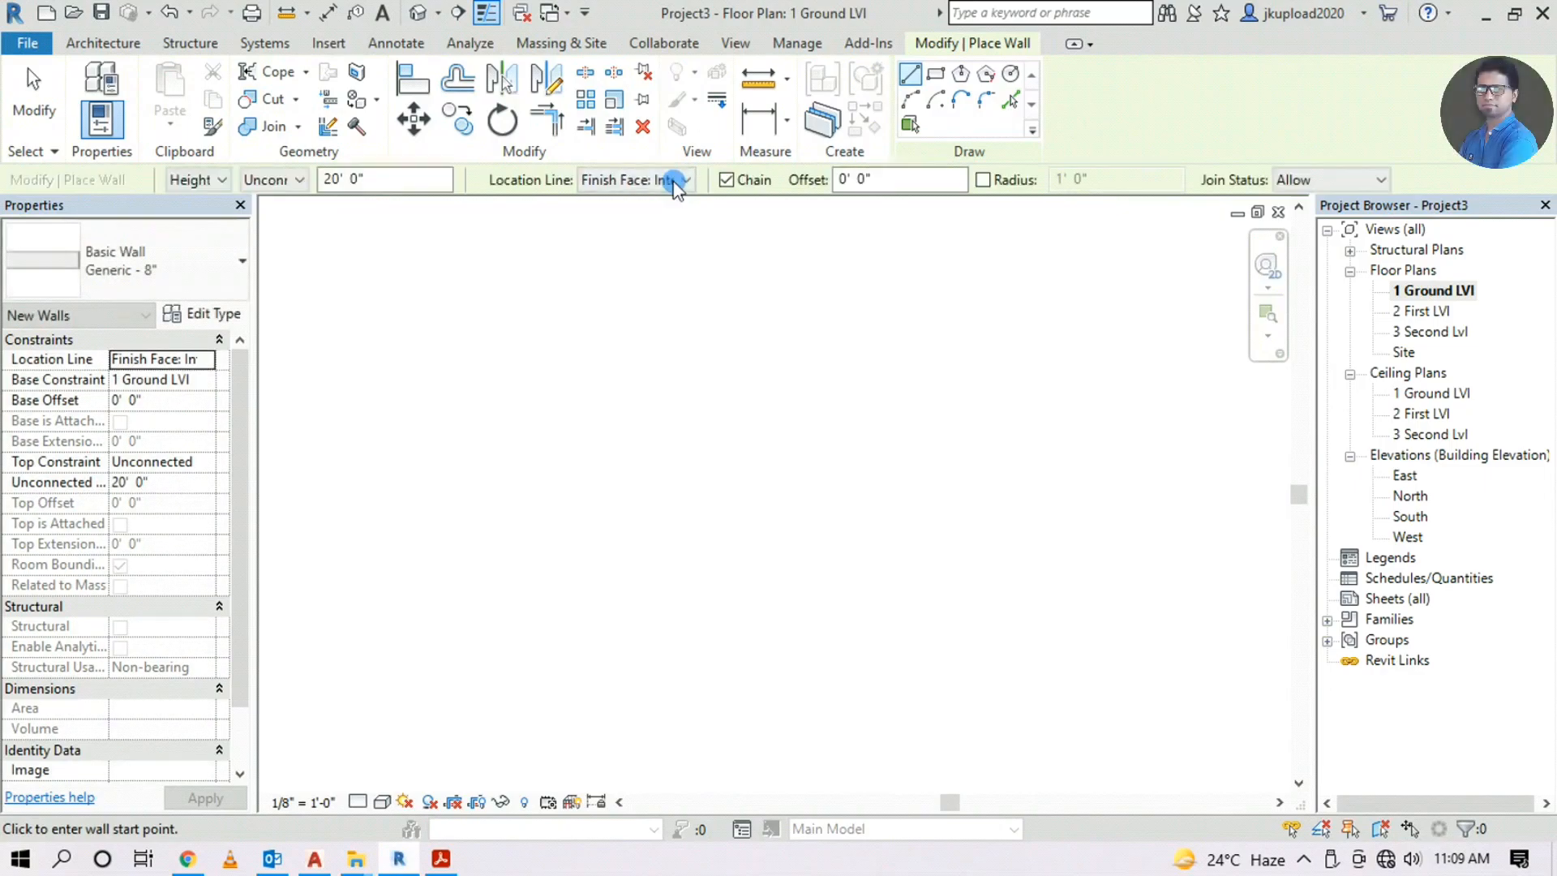
Set the location line for new walls to Finish Face: Exterior and preview a vertical wall without placing it
{"action": "left_click", "coordinate": [671, 179]}
{"action": "left_click", "coordinate": [648, 236]}
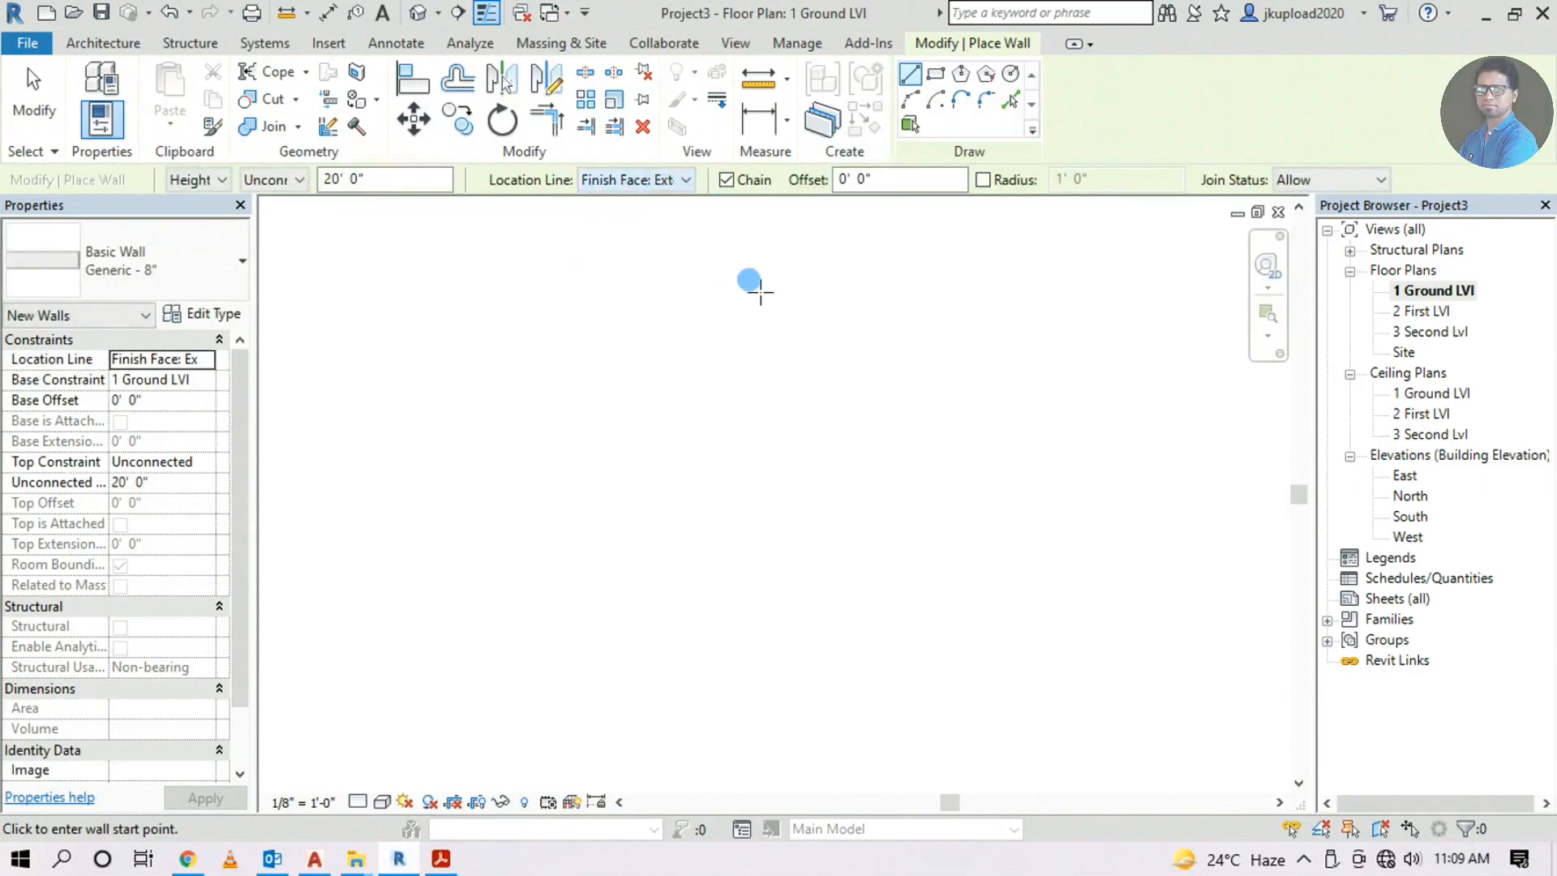
{"action": "left_click", "coordinate": [740, 260]}
{"action": "scroll", "coordinate": [735, 527], "scroll_direction": "up", "scroll_amount": 2}
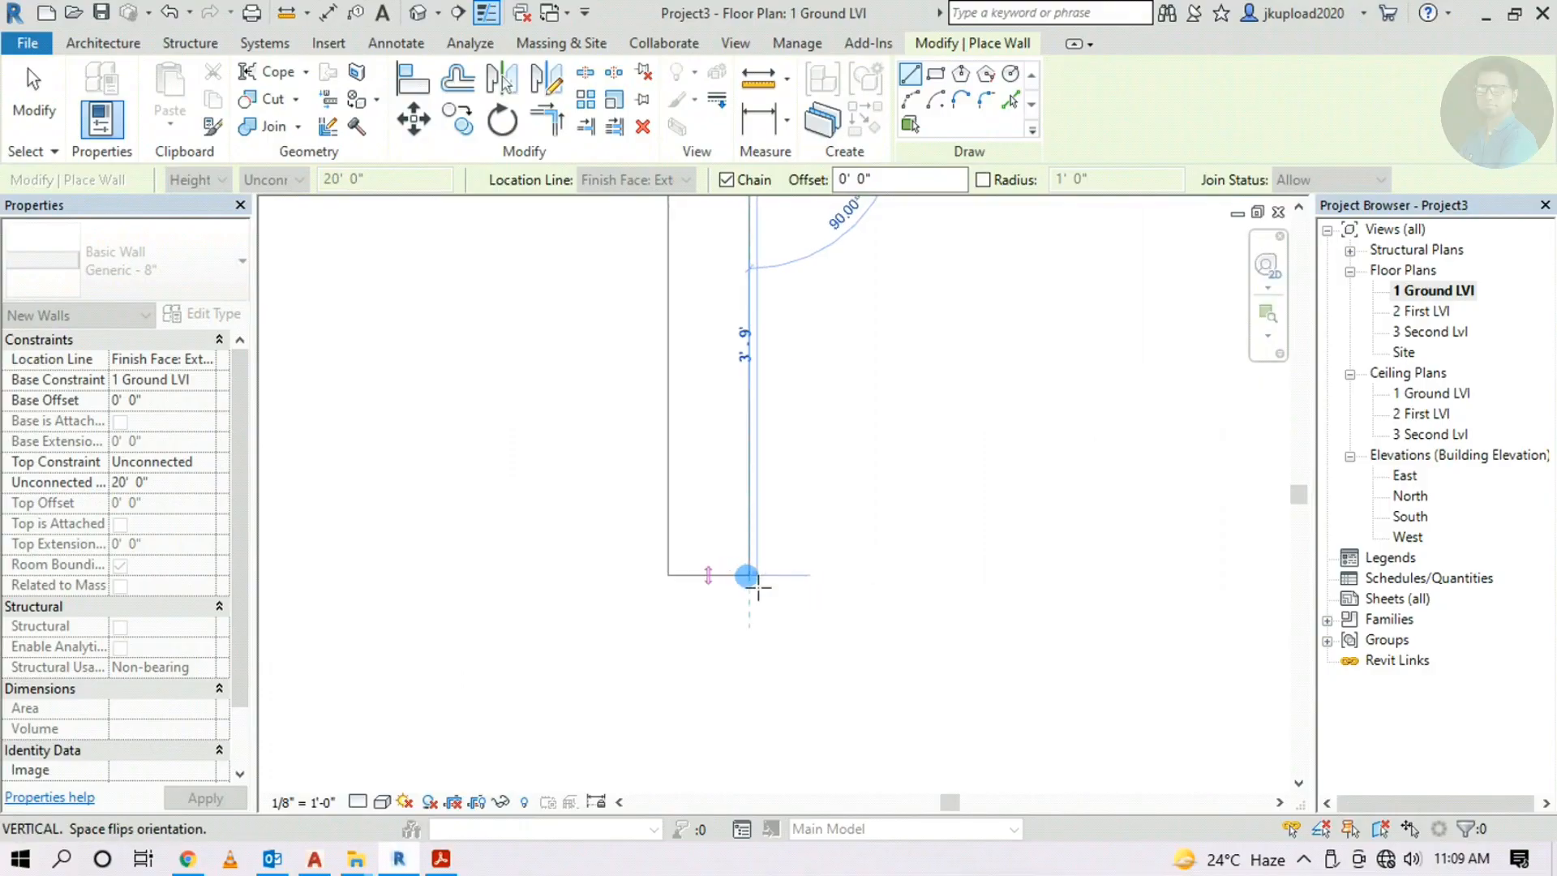
{"action": "key", "text": "Escape"}
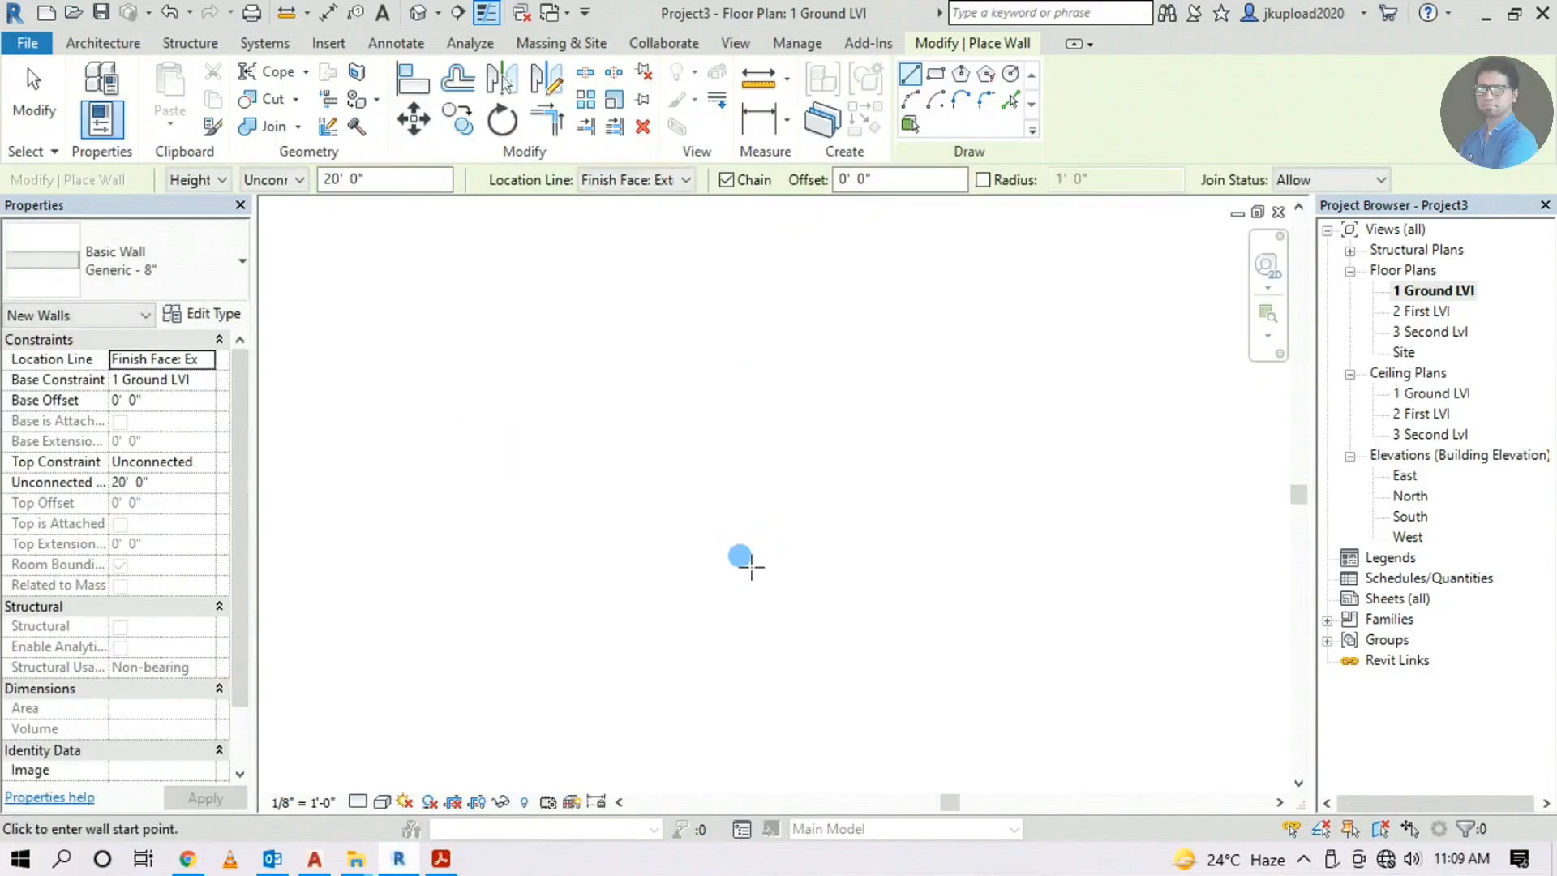
Draw three connected Generic - 8" walls in a U shape, with a slightly slanted base about 9' 9" long
{"action": "left_click", "coordinate": [634, 378]}
{"action": "left_click", "coordinate": [636, 559]}
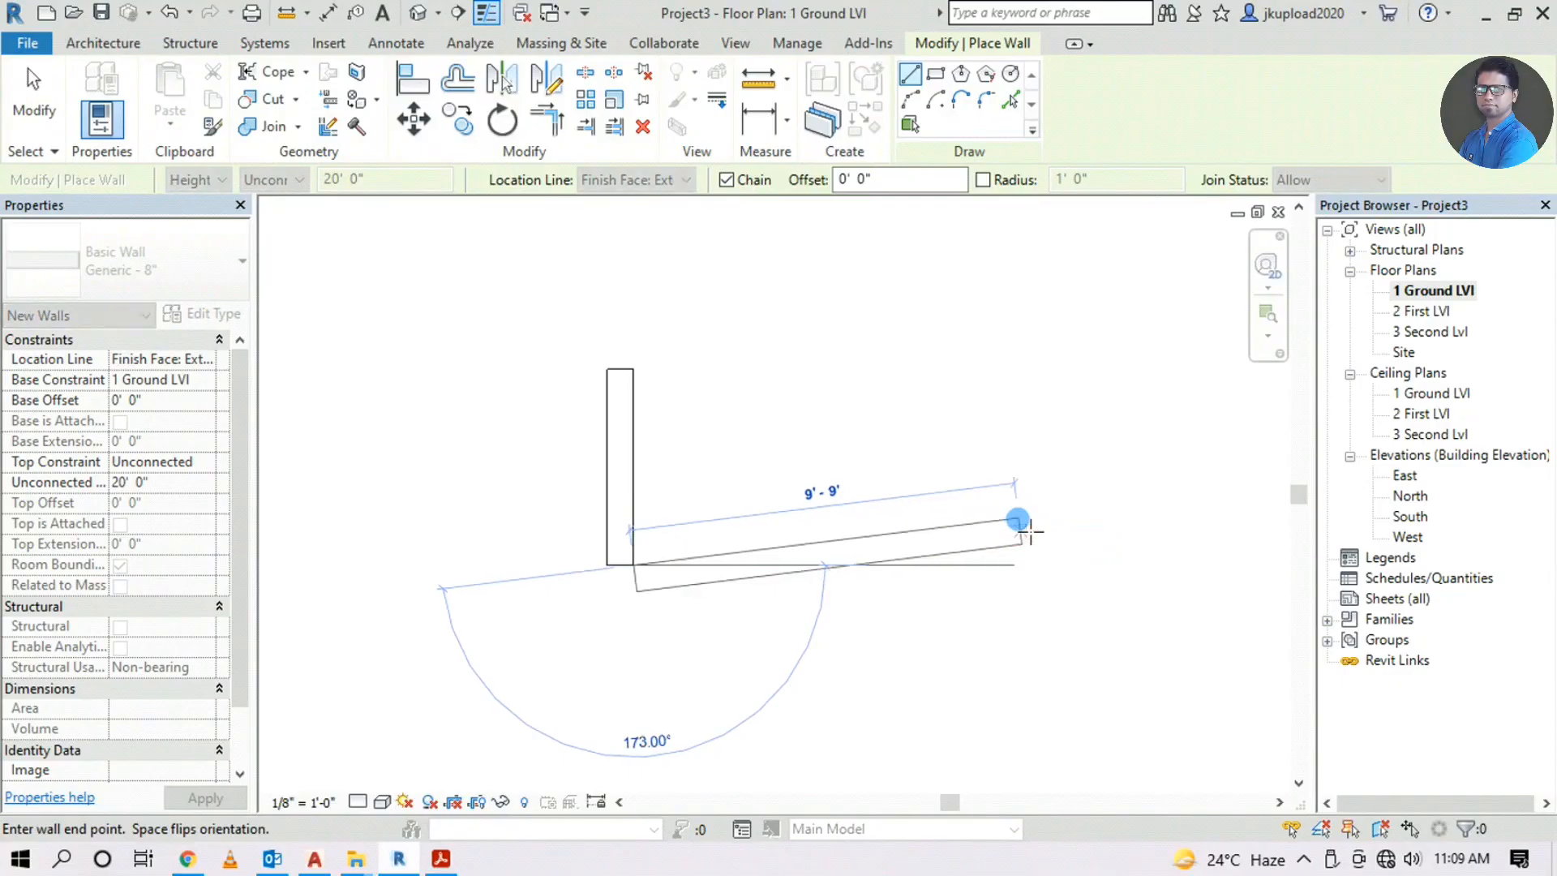
{"action": "left_click", "coordinate": [1019, 521]}
{"action": "left_click", "coordinate": [1013, 369]}
{"action": "key", "text": "Escape"}
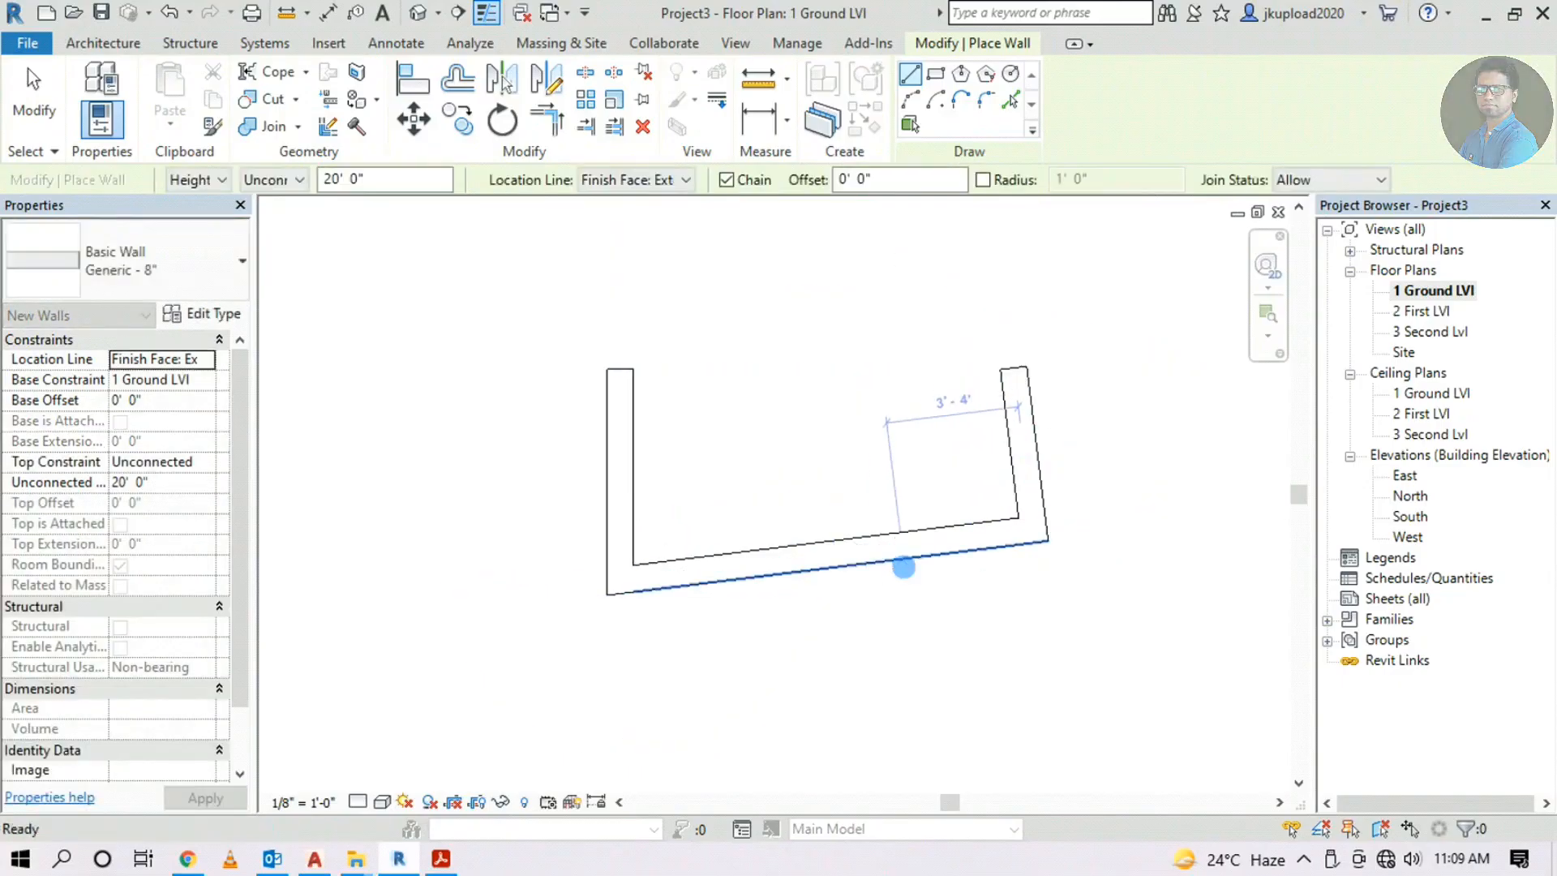
{"action": "key", "text": "Escape"}
Inspect the temporary dimensions of the slanted base wall and the left wall to see which wall references they measure from
{"action": "left_click", "coordinate": [898, 570]}
{"action": "scroll", "coordinate": [546, 600], "scroll_direction": "up", "scroll_amount": 2}
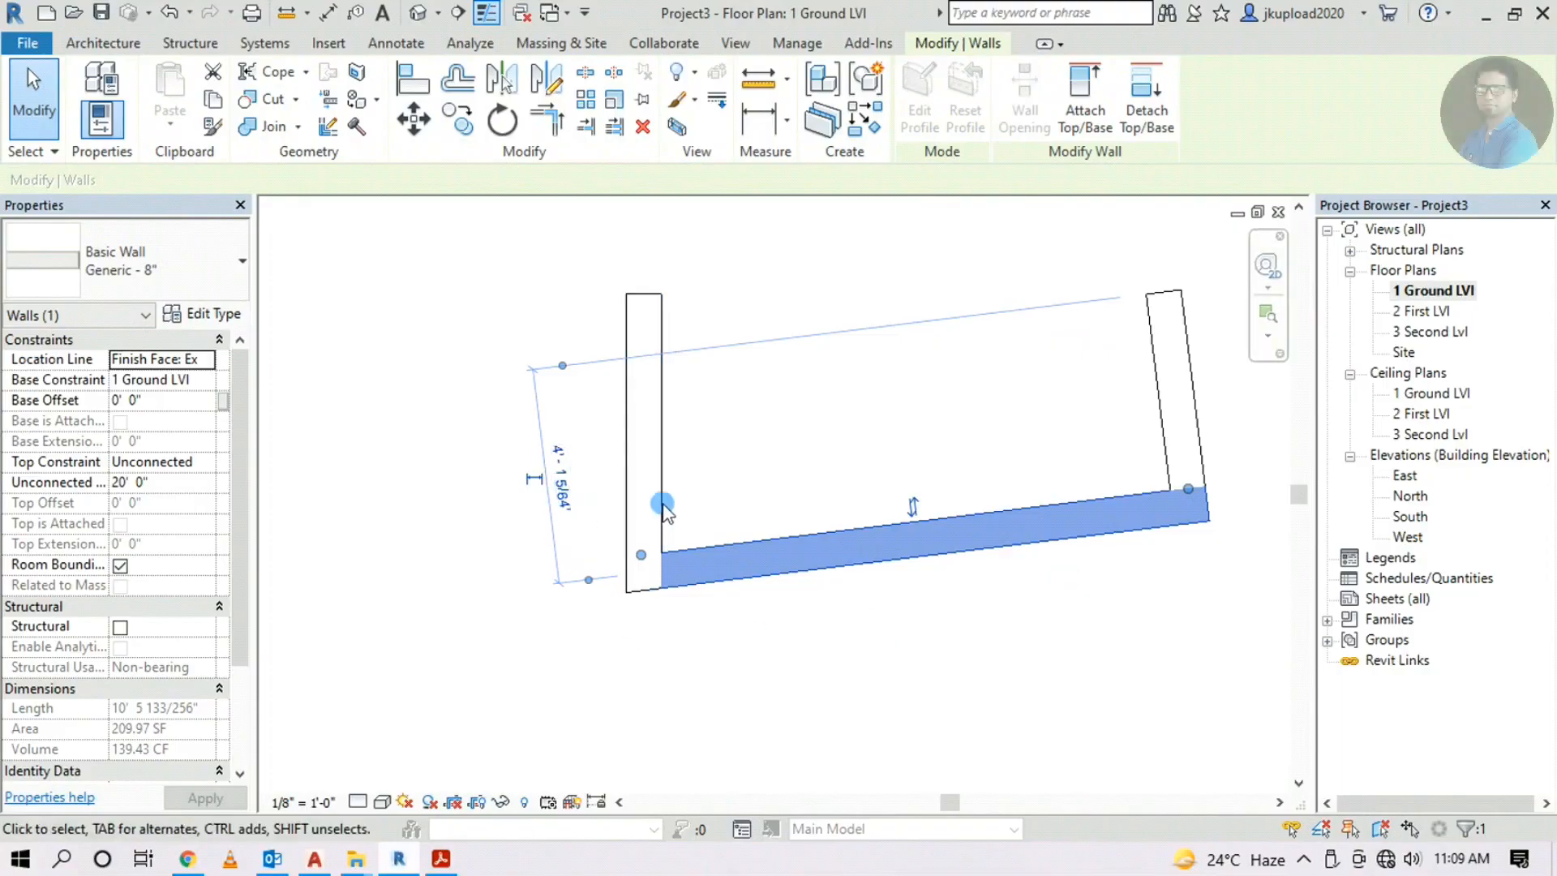
{"action": "left_click", "coordinate": [663, 470]}
{"action": "left_click", "coordinate": [663, 470]}
{"action": "middle_click_drag", "start_coordinate": [681, 556], "coordinate": [512, 775]}
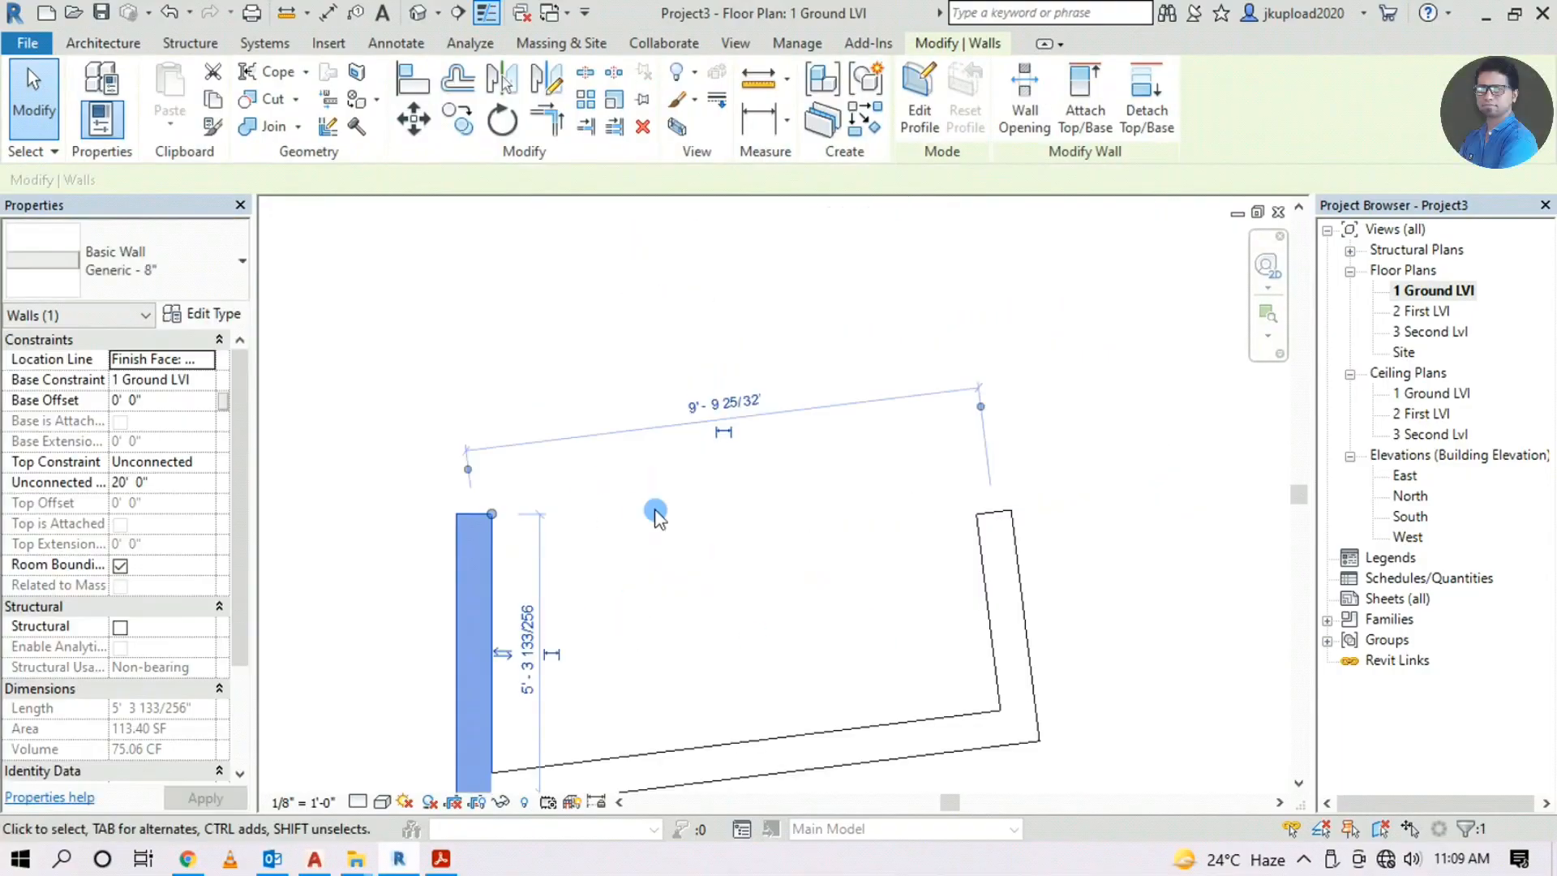
{"action": "scroll", "coordinate": [469, 462], "scroll_direction": "up", "scroll_amount": 2}
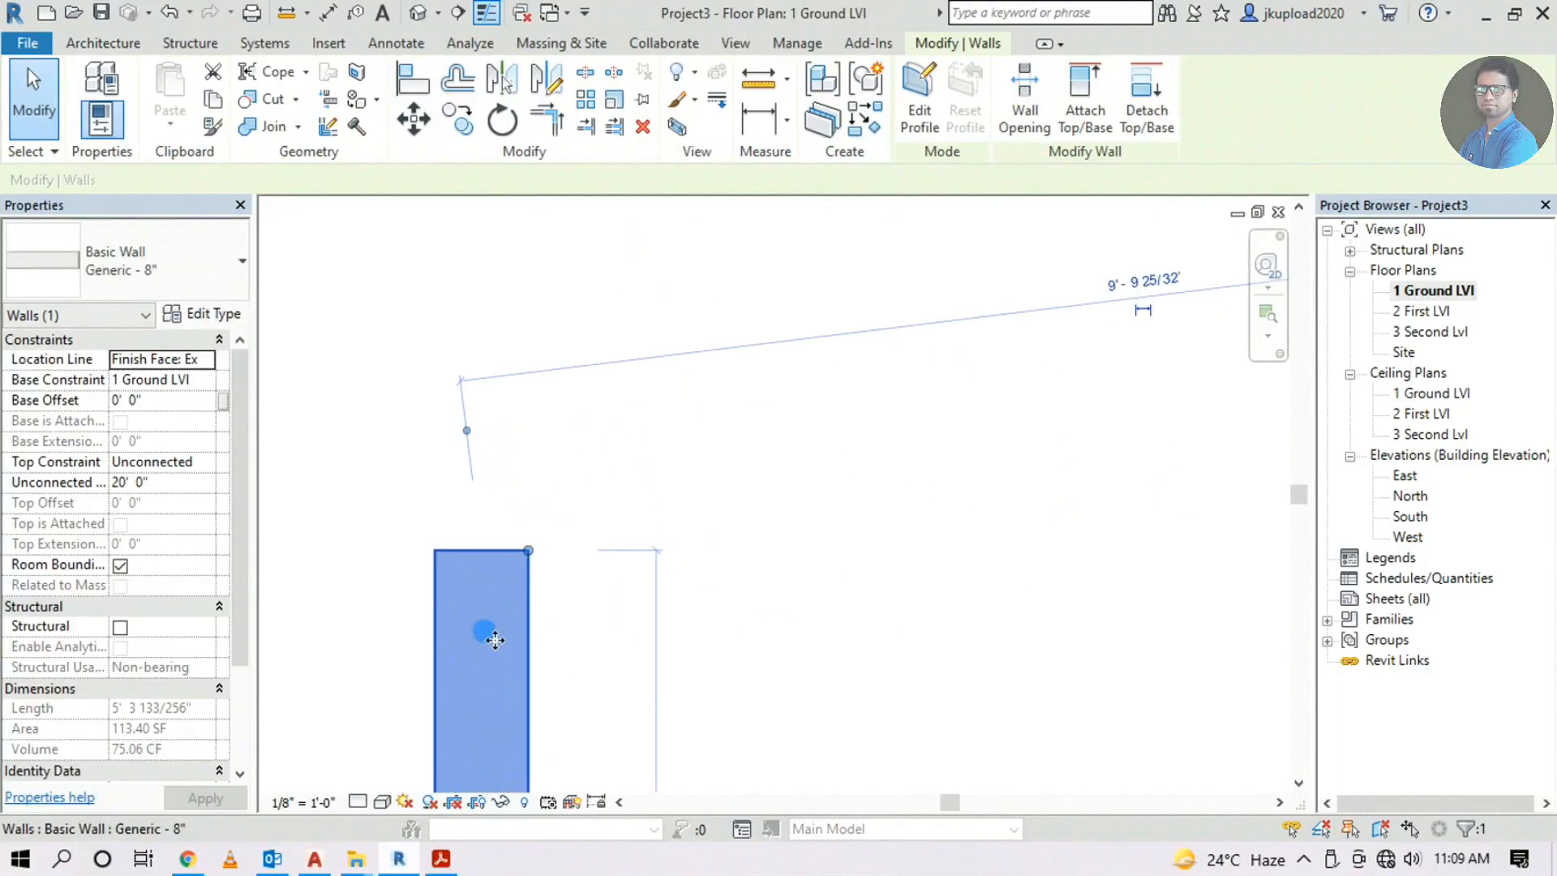
{"action": "scroll", "coordinate": [757, 480], "scroll_direction": "down", "scroll_amount": 3}
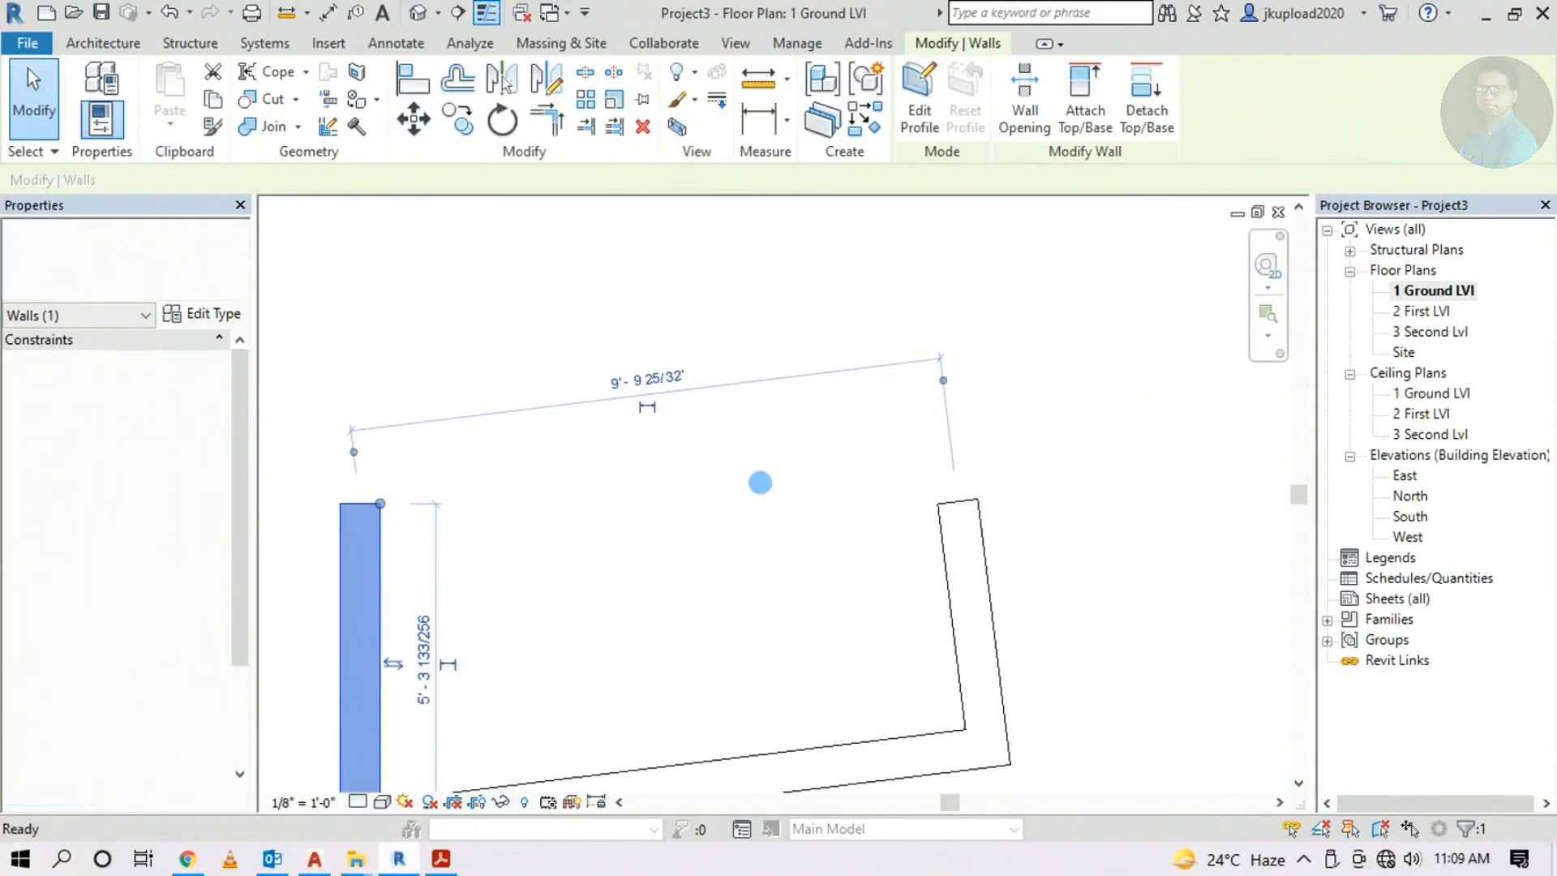
{"action": "left_click", "coordinate": [740, 337]}
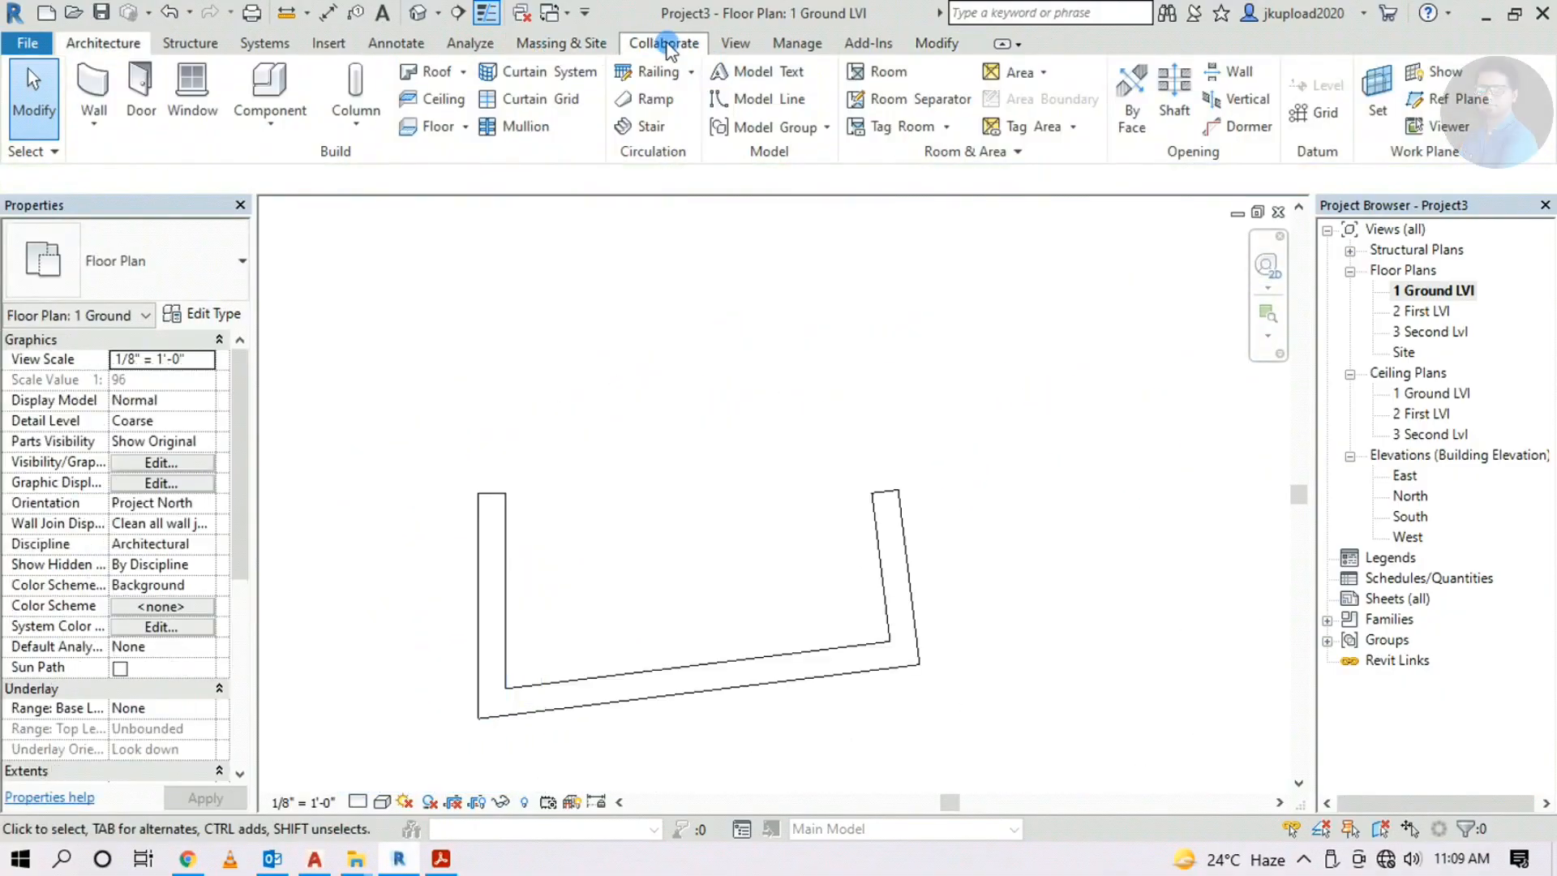
Set temporary dimensions to measure from Faces for walls and from Openings for doors and windows
{"action": "left_click", "coordinate": [797, 43]}
{"action": "left_click", "coordinate": [728, 113]}
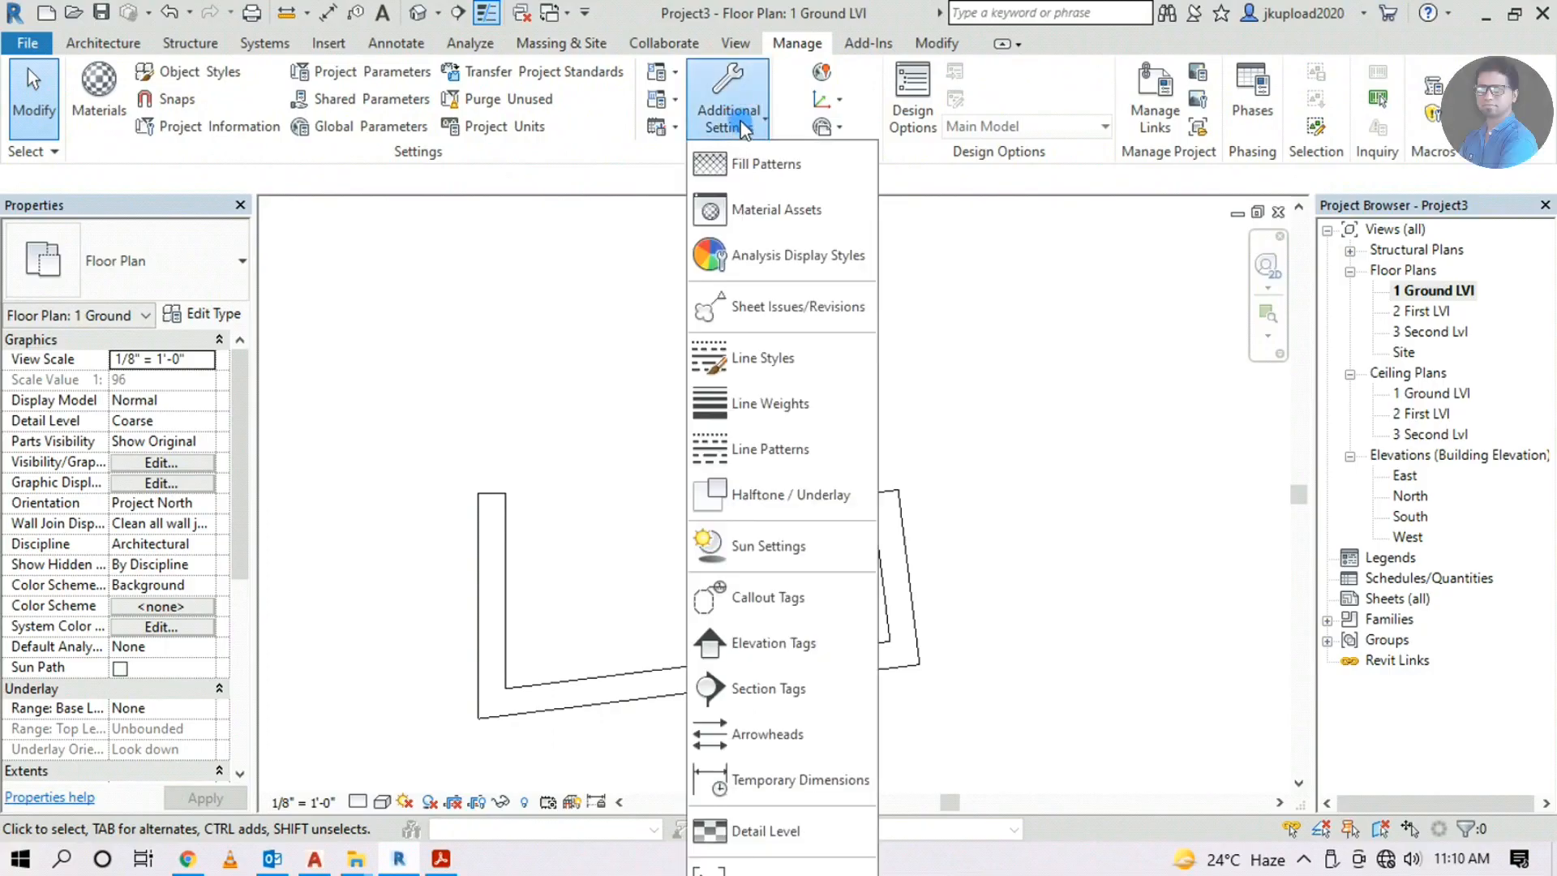
{"action": "left_click", "coordinate": [745, 781]}
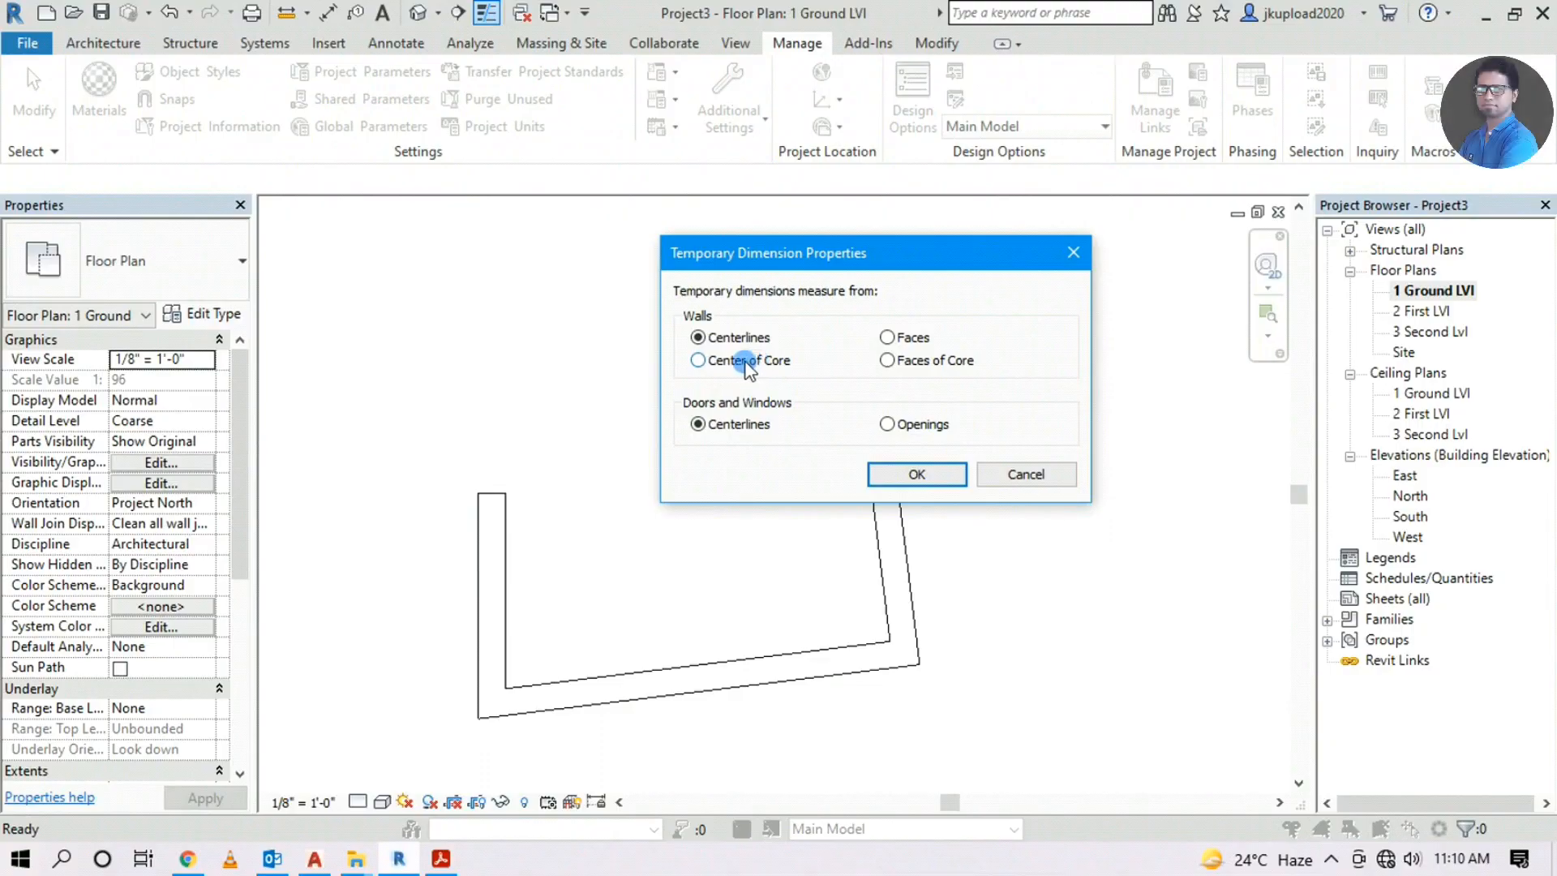
{"action": "left_click", "coordinate": [891, 338]}
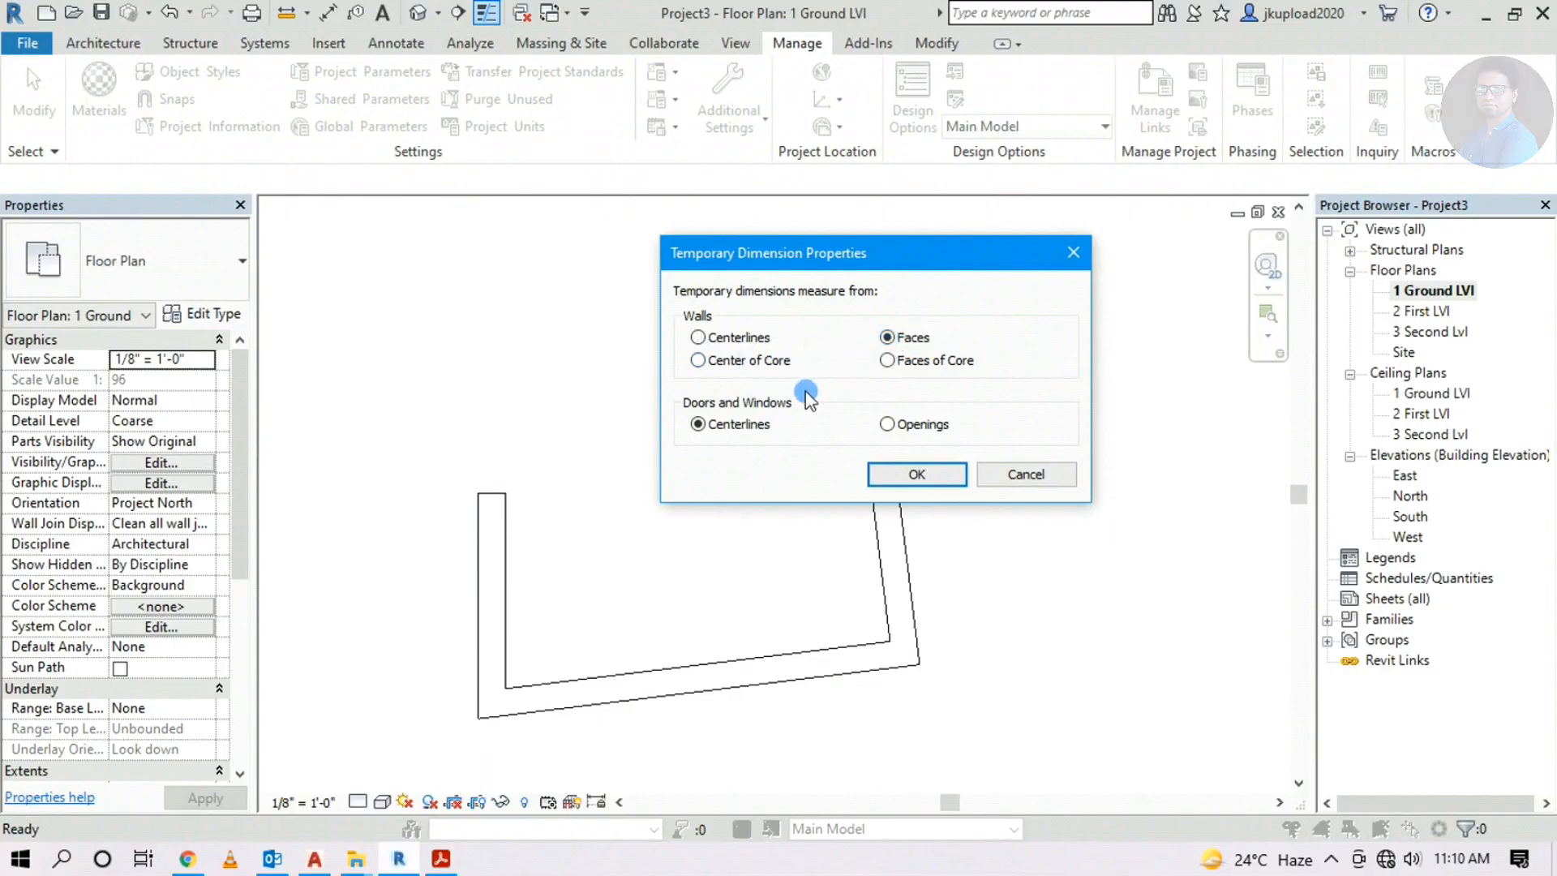
{"action": "left_click", "coordinate": [885, 425]}
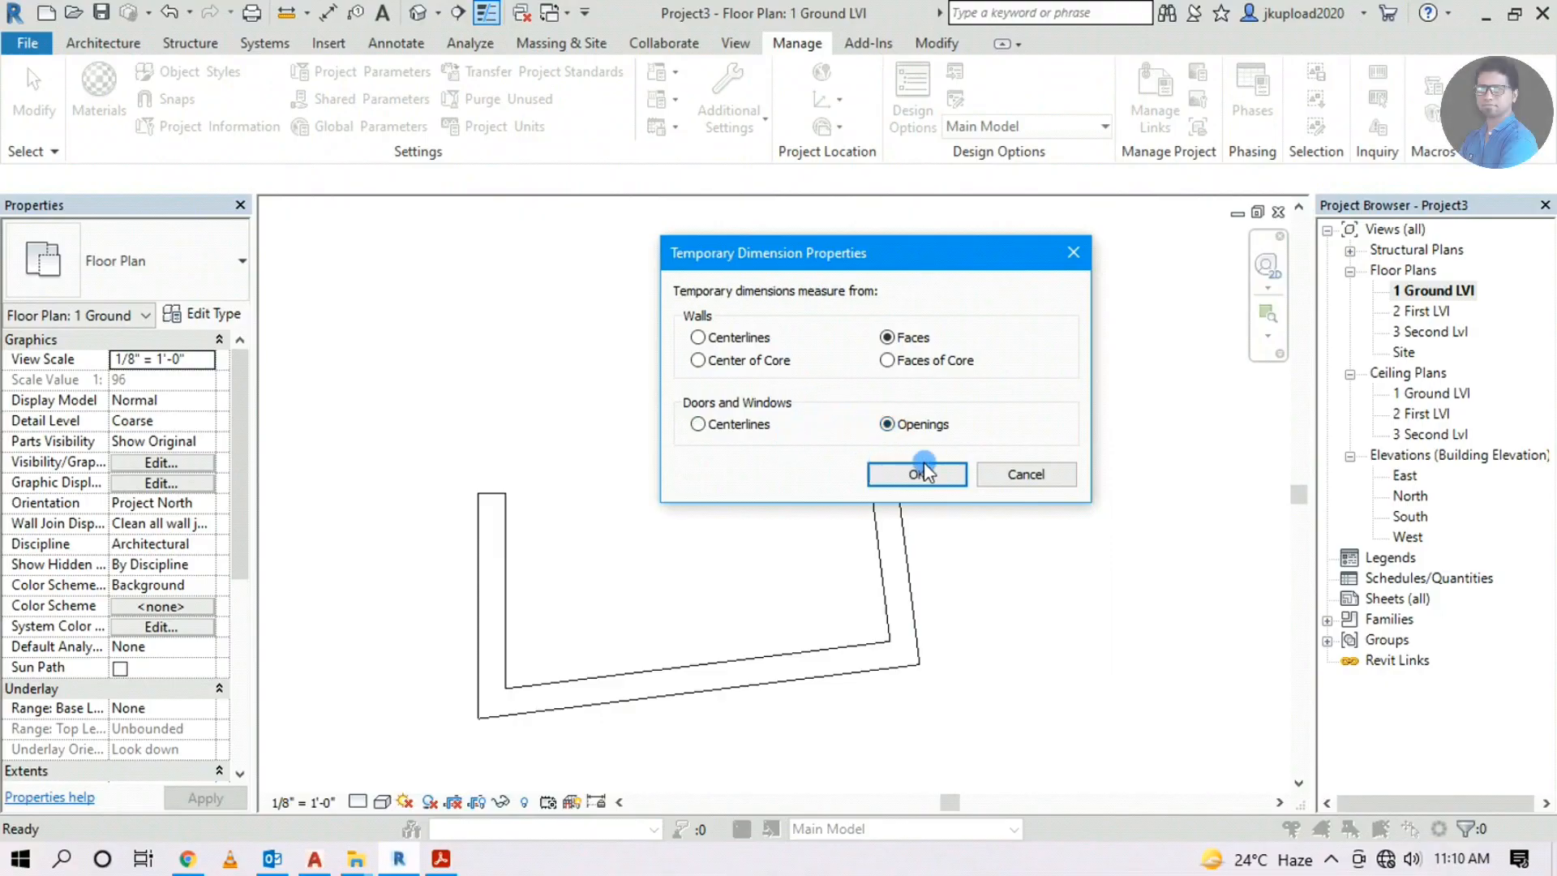
{"action": "left_click", "coordinate": [896, 473]}
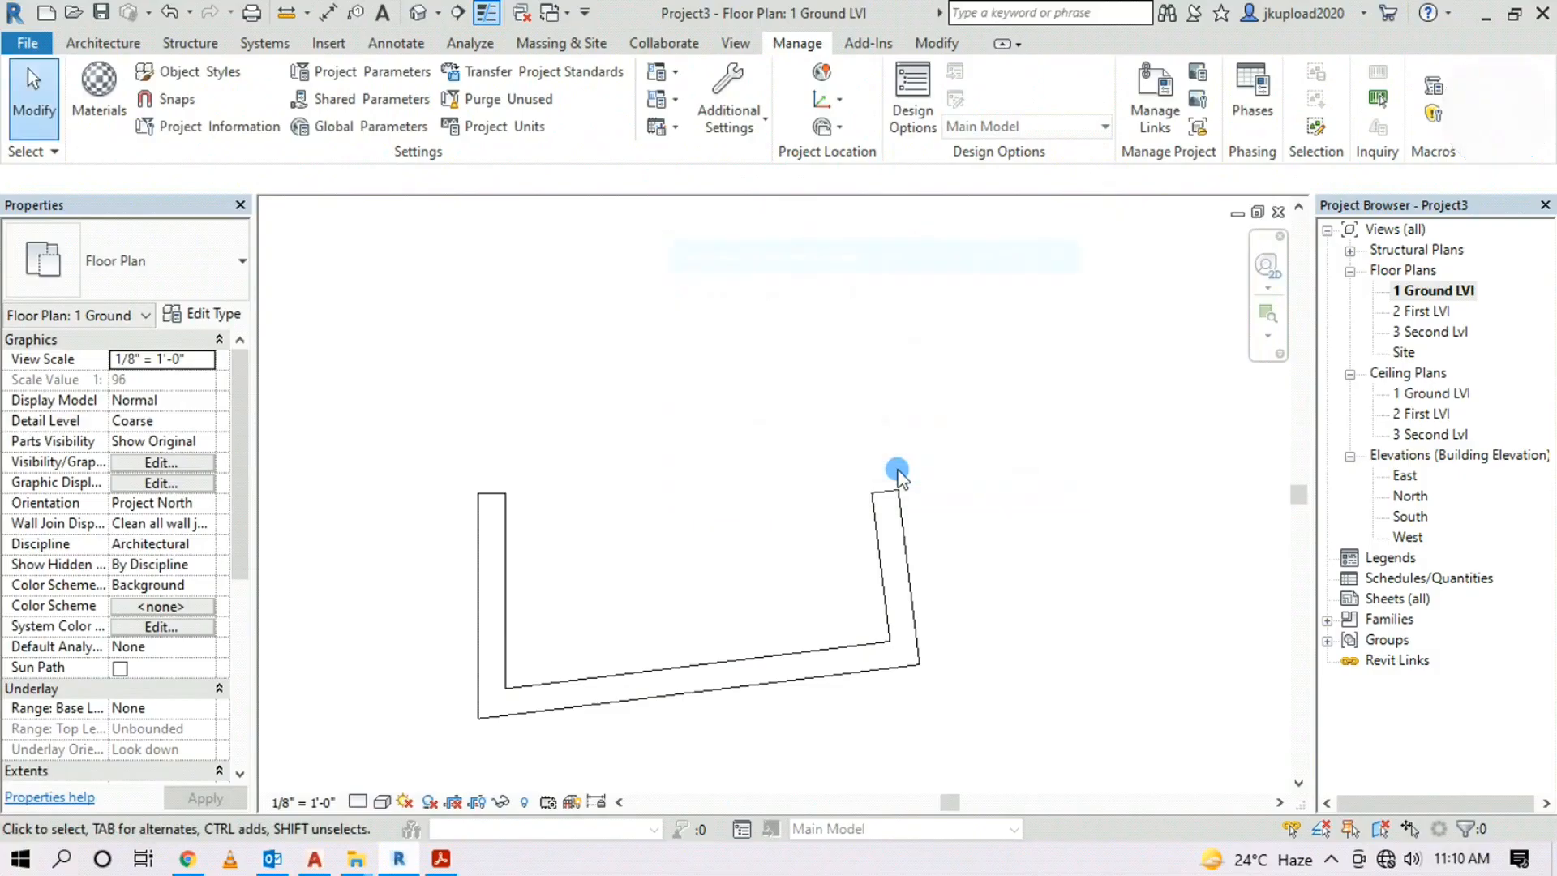
Check the left wall's temporary dimensions and delete all three practice walls
{"action": "left_click", "coordinate": [504, 537]}
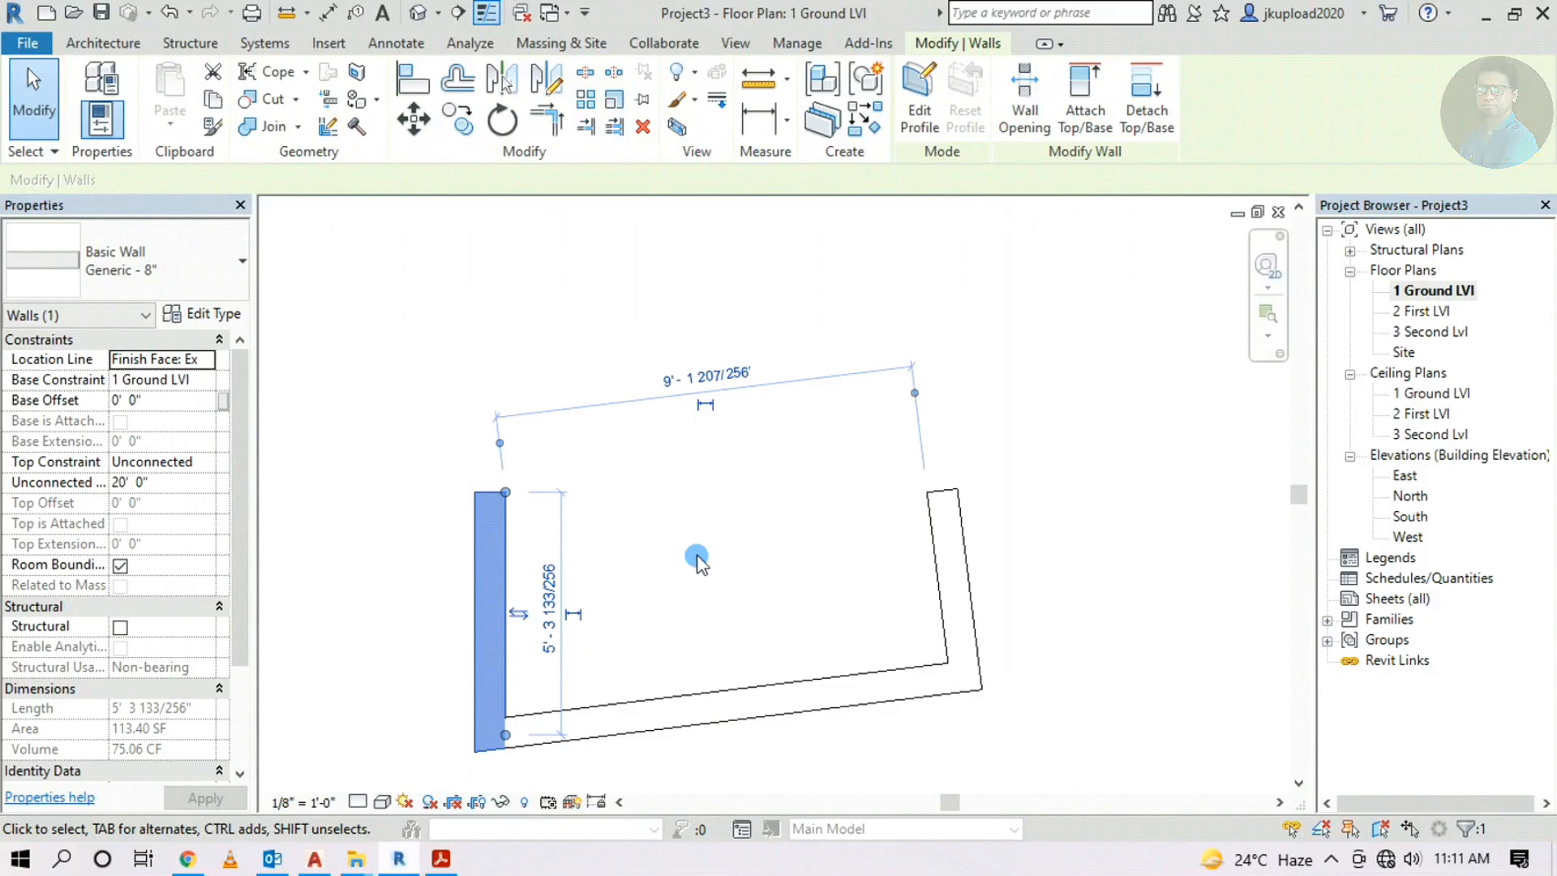
{"action": "left_click", "coordinate": [697, 560]}
{"action": "scroll", "coordinate": [800, 393], "scroll_direction": "down", "scroll_amount": 5}
{"action": "left_click_drag", "start_coordinate": [970, 344], "coordinate": [668, 591]}
{"action": "key", "text": "Delete"}
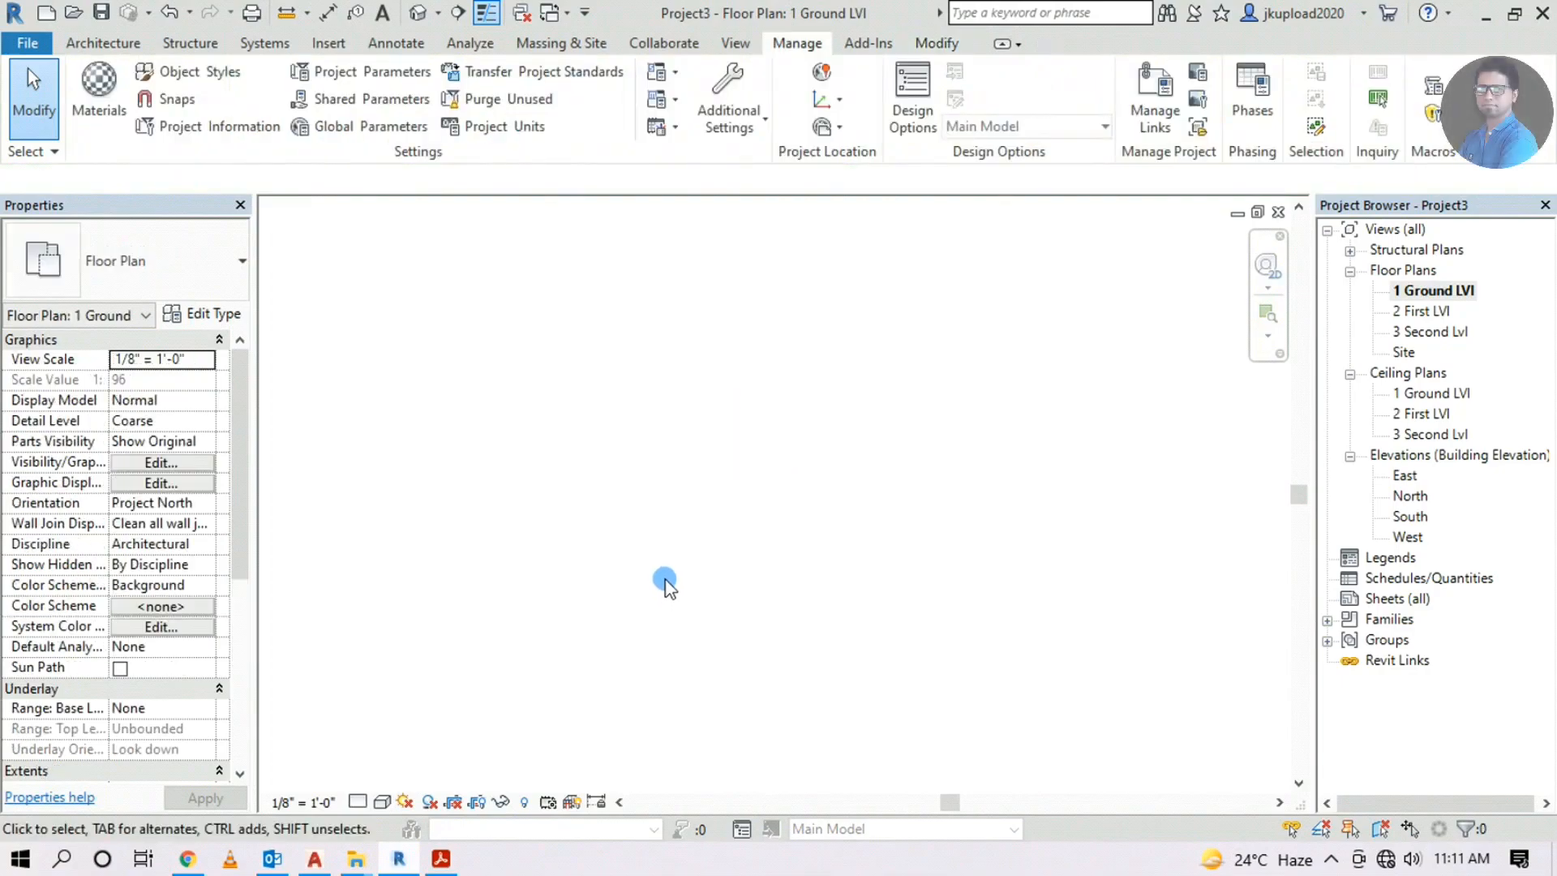
Switch to Adobe Acrobat Reader and look over the house floor plan in the Revit 12 ep Plan-Model PDF
{"action": "left_click", "coordinate": [103, 43]}
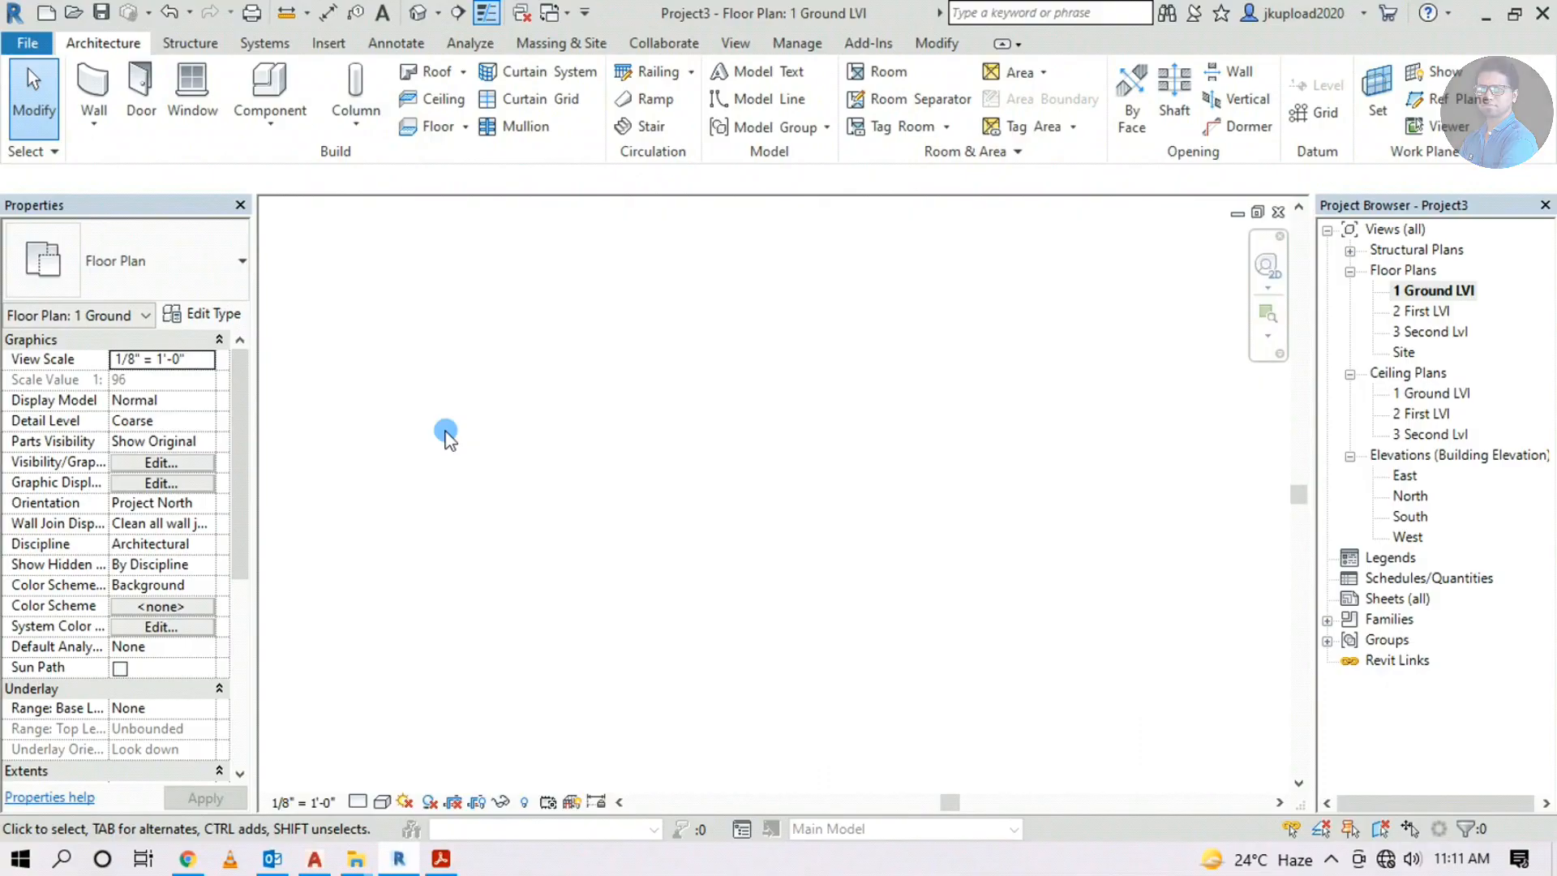
{"action": "scroll", "coordinate": [640, 548], "scroll_direction": "up", "scroll_amount": 5}
{"action": "left_click", "coordinate": [441, 858]}
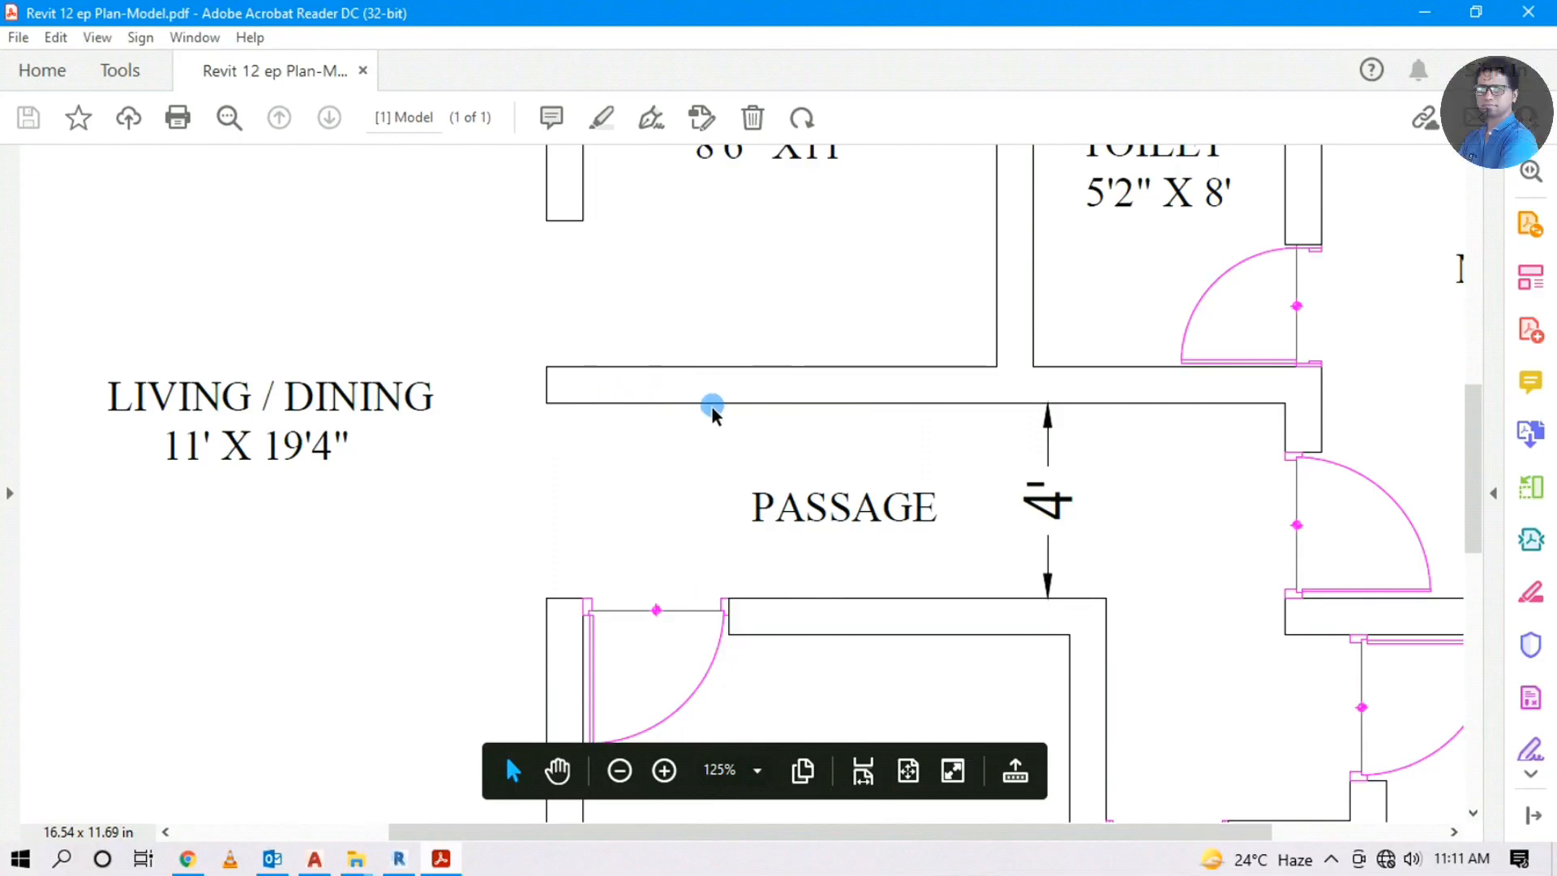
{"action": "scroll", "coordinate": [705, 401], "scroll_direction": "down", "scroll_amount": 5, "text": "ctrl"}
{"action": "scroll", "coordinate": [486, 381], "scroll_direction": "up", "scroll_amount": 2, "text": "ctrl"}
{"action": "scroll", "coordinate": [486, 421], "scroll_direction": "up", "scroll_amount": 2, "text": "ctrl"}
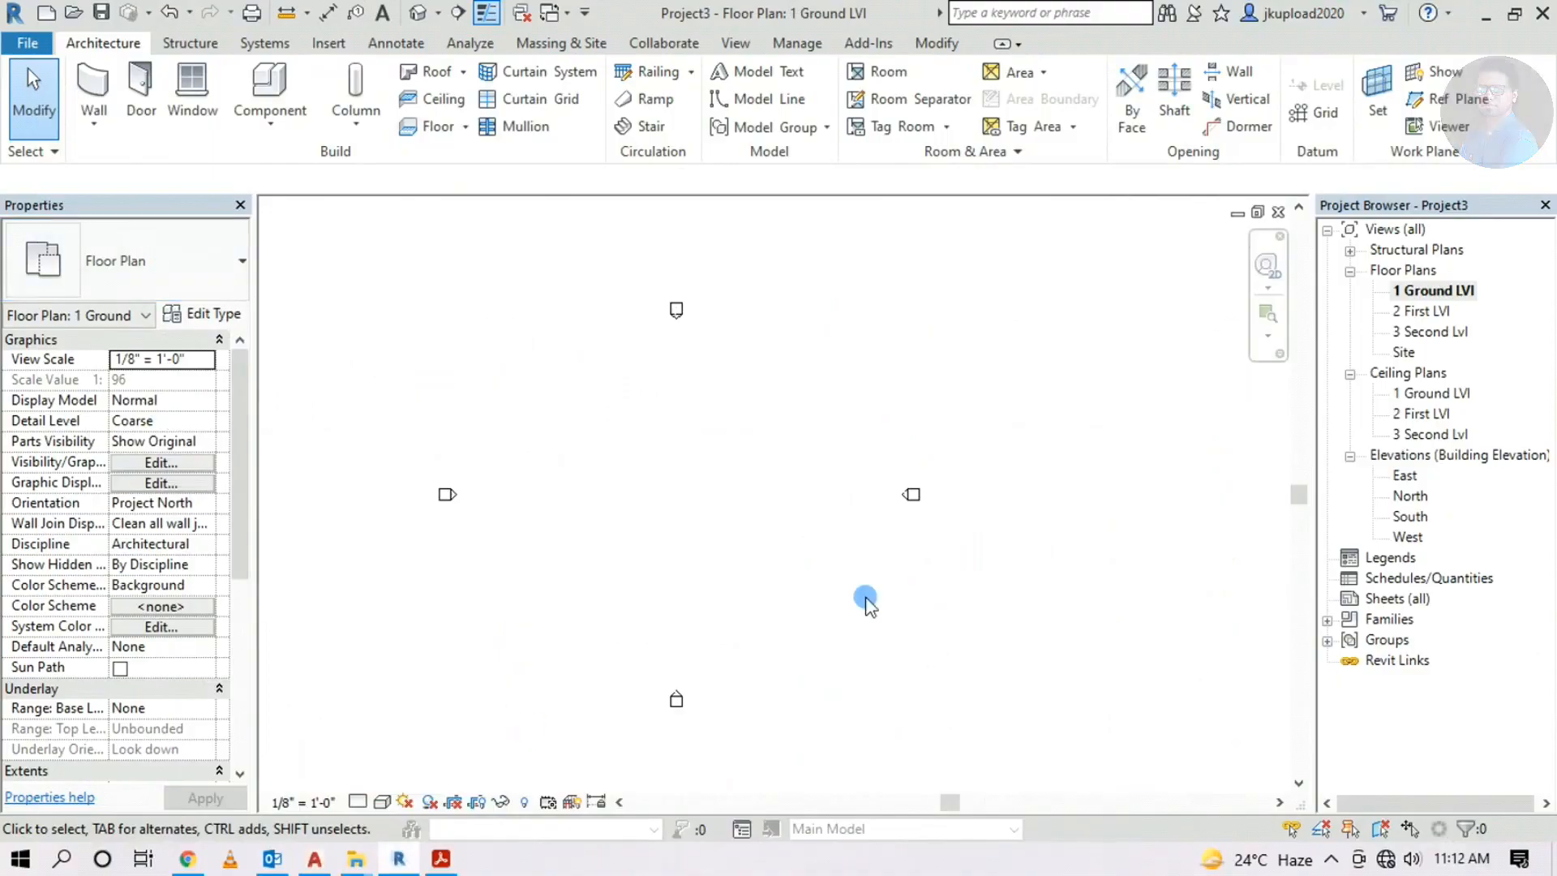
Start an architectural wall in Revit and duplicate the Generic - 8" type under the name Main Wall 9"
{"action": "left_click", "coordinate": [101, 119]}
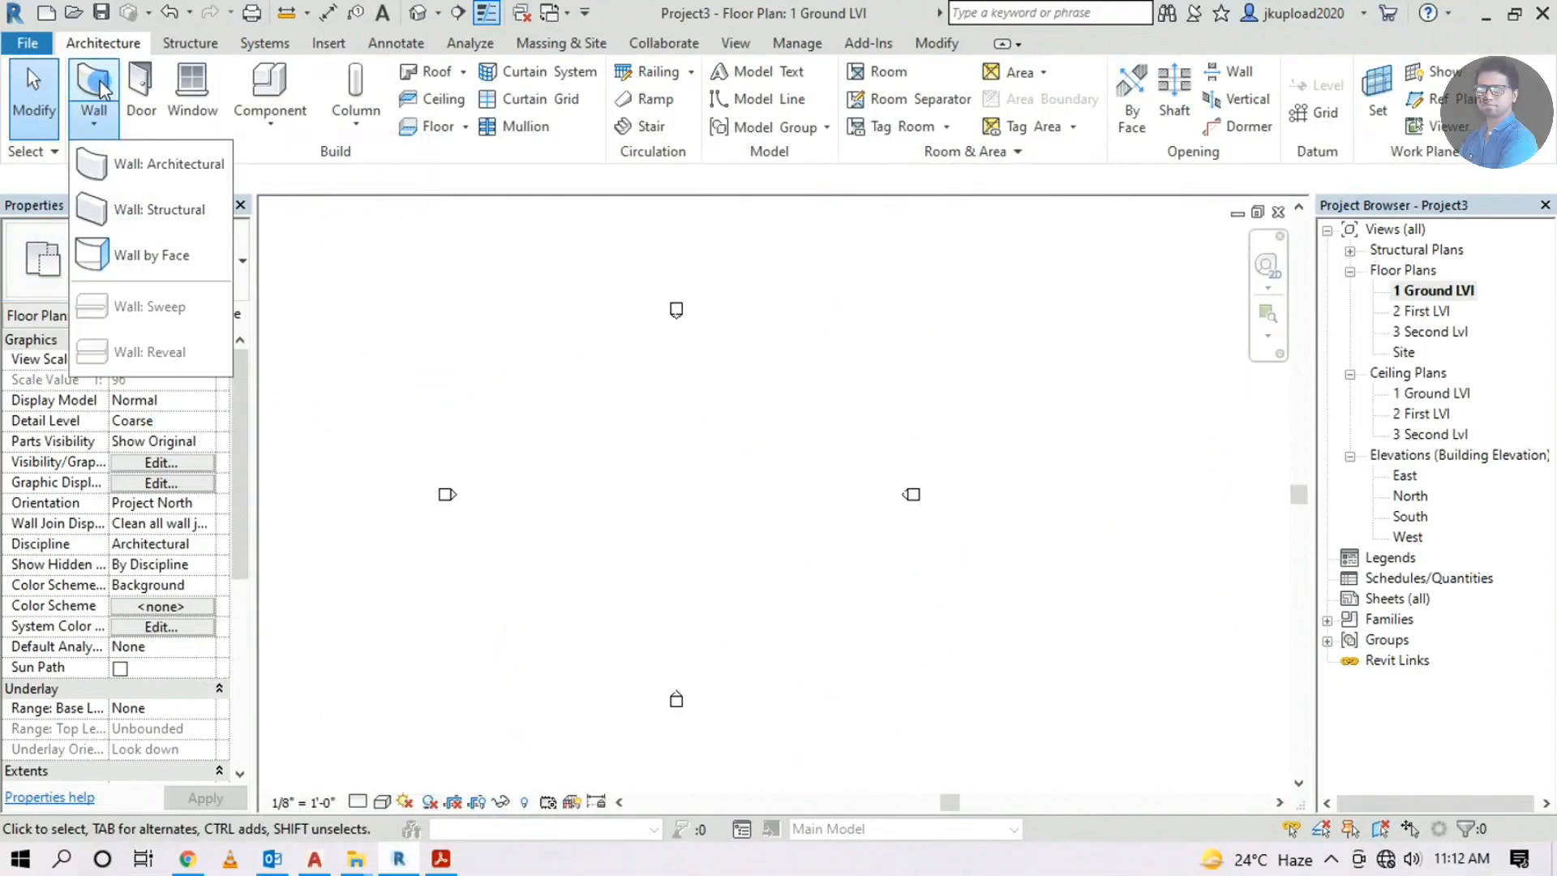
{"action": "left_click", "coordinate": [95, 90]}
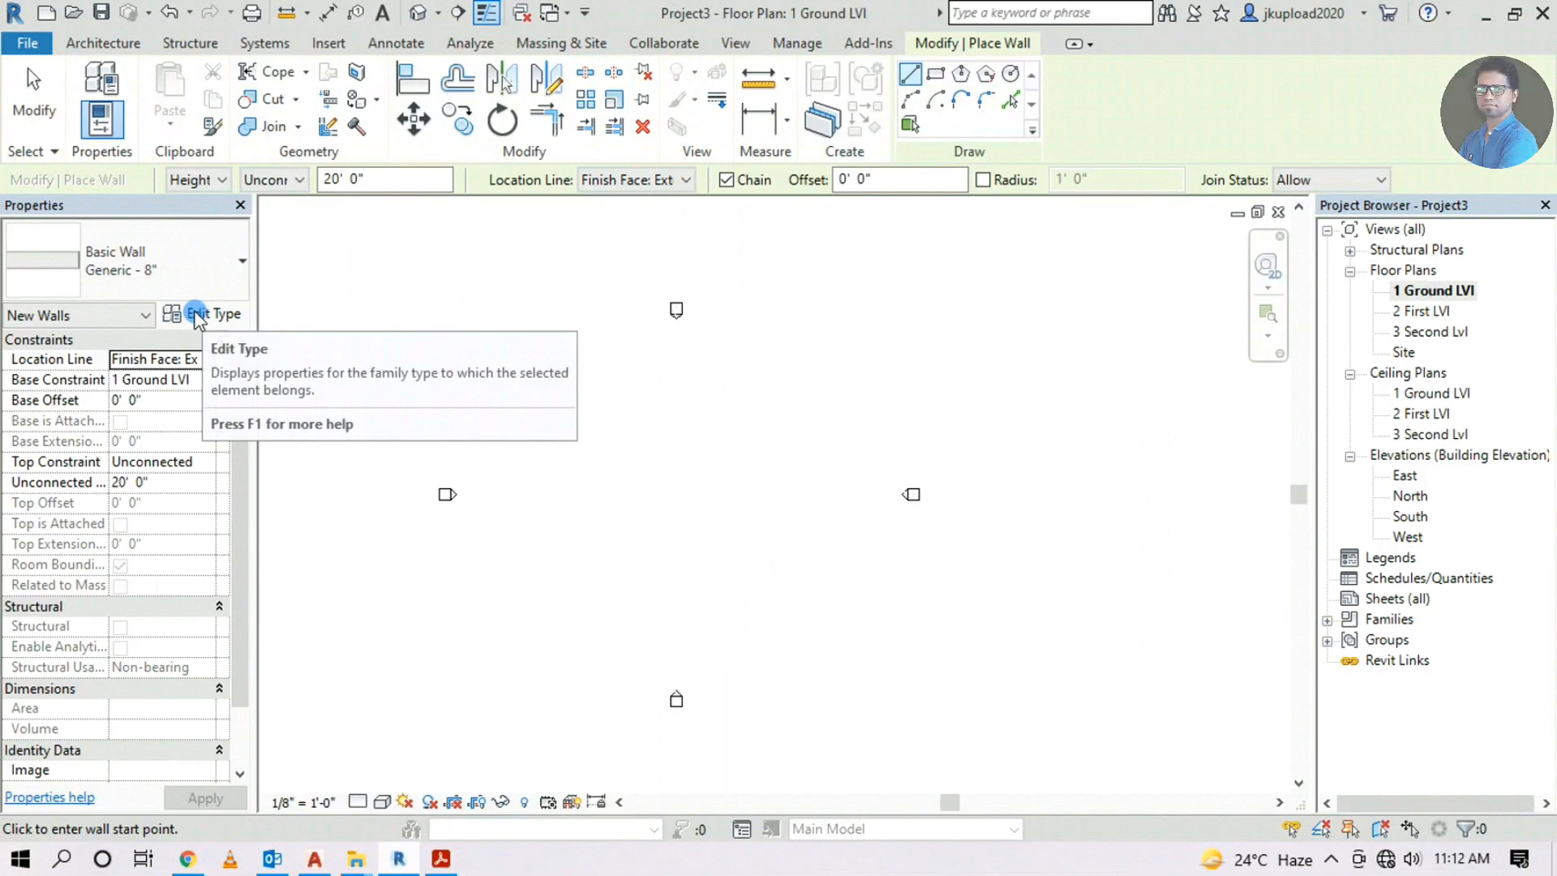
{"action": "left_click", "coordinate": [197, 317]}
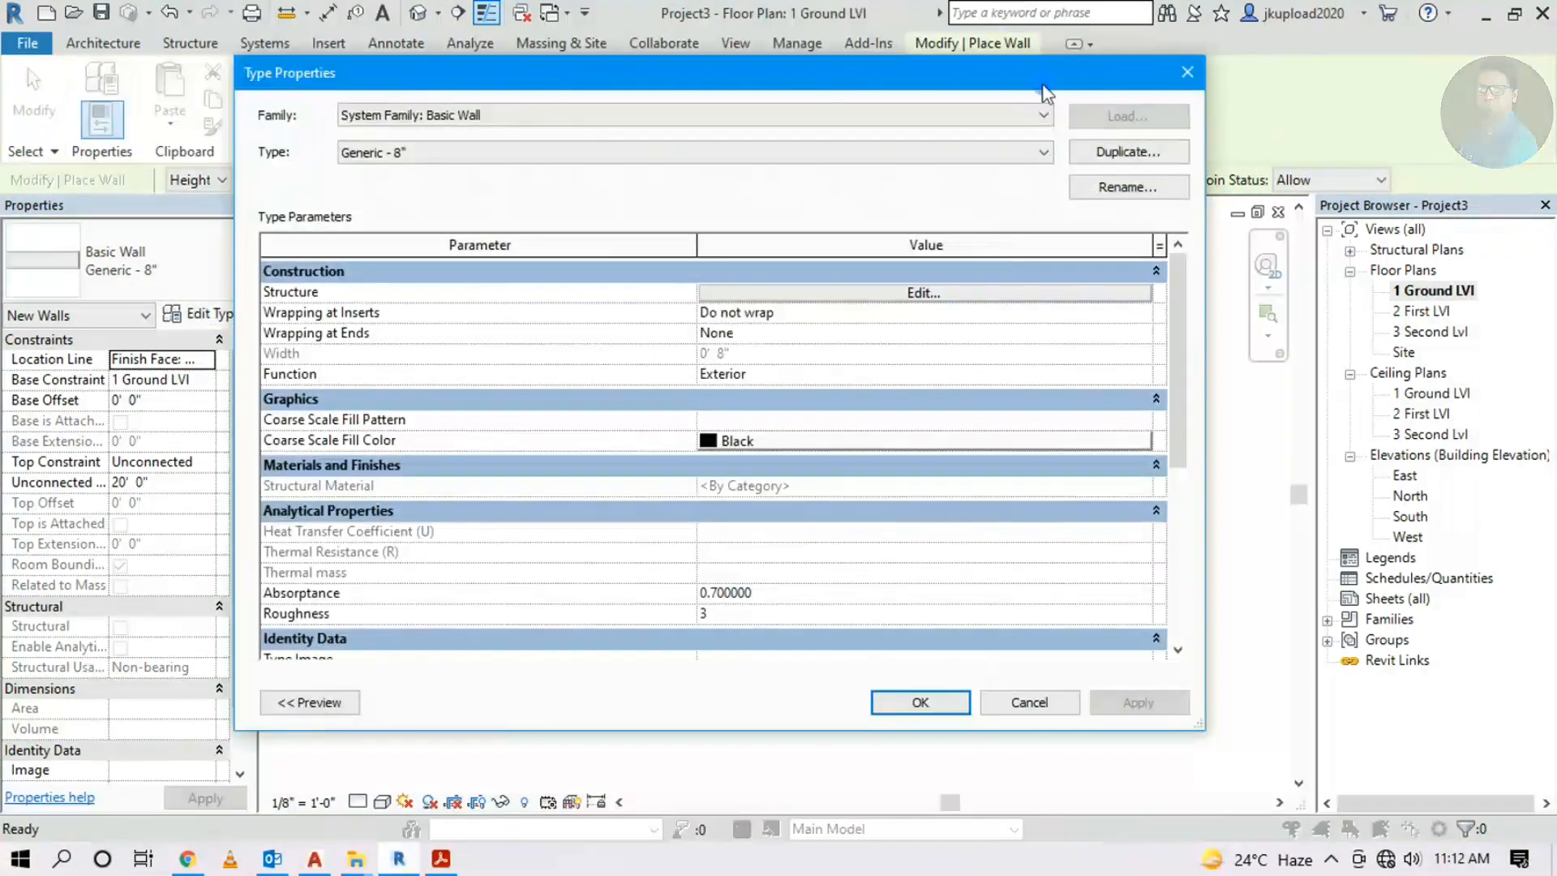
{"action": "left_click_drag", "start_coordinate": [557, 95], "coordinate": [631, 101]}
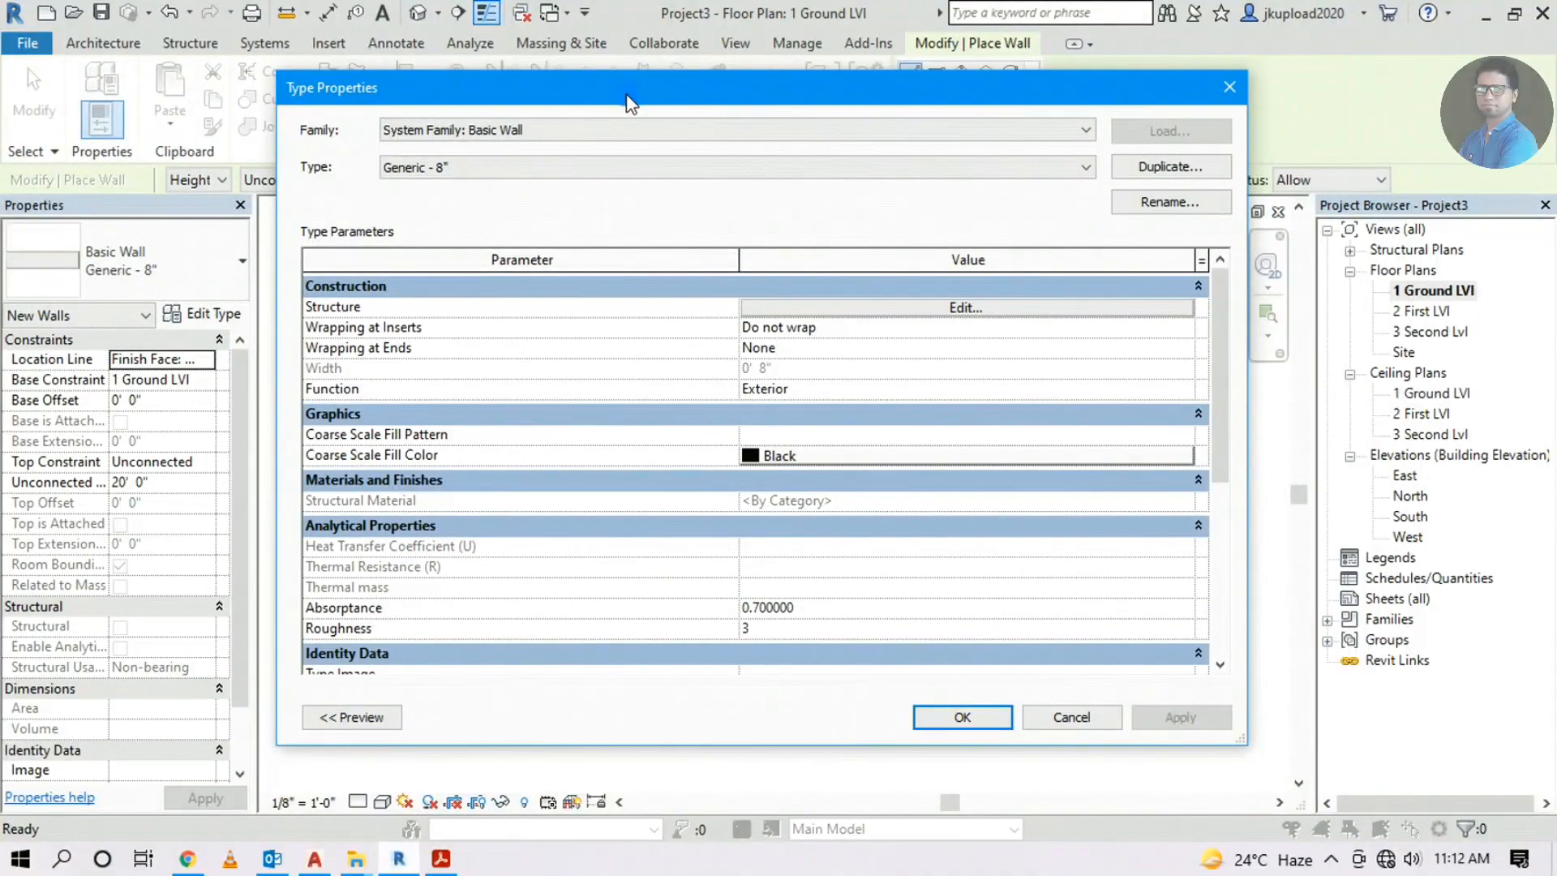
{"action": "left_click", "coordinate": [1200, 167]}
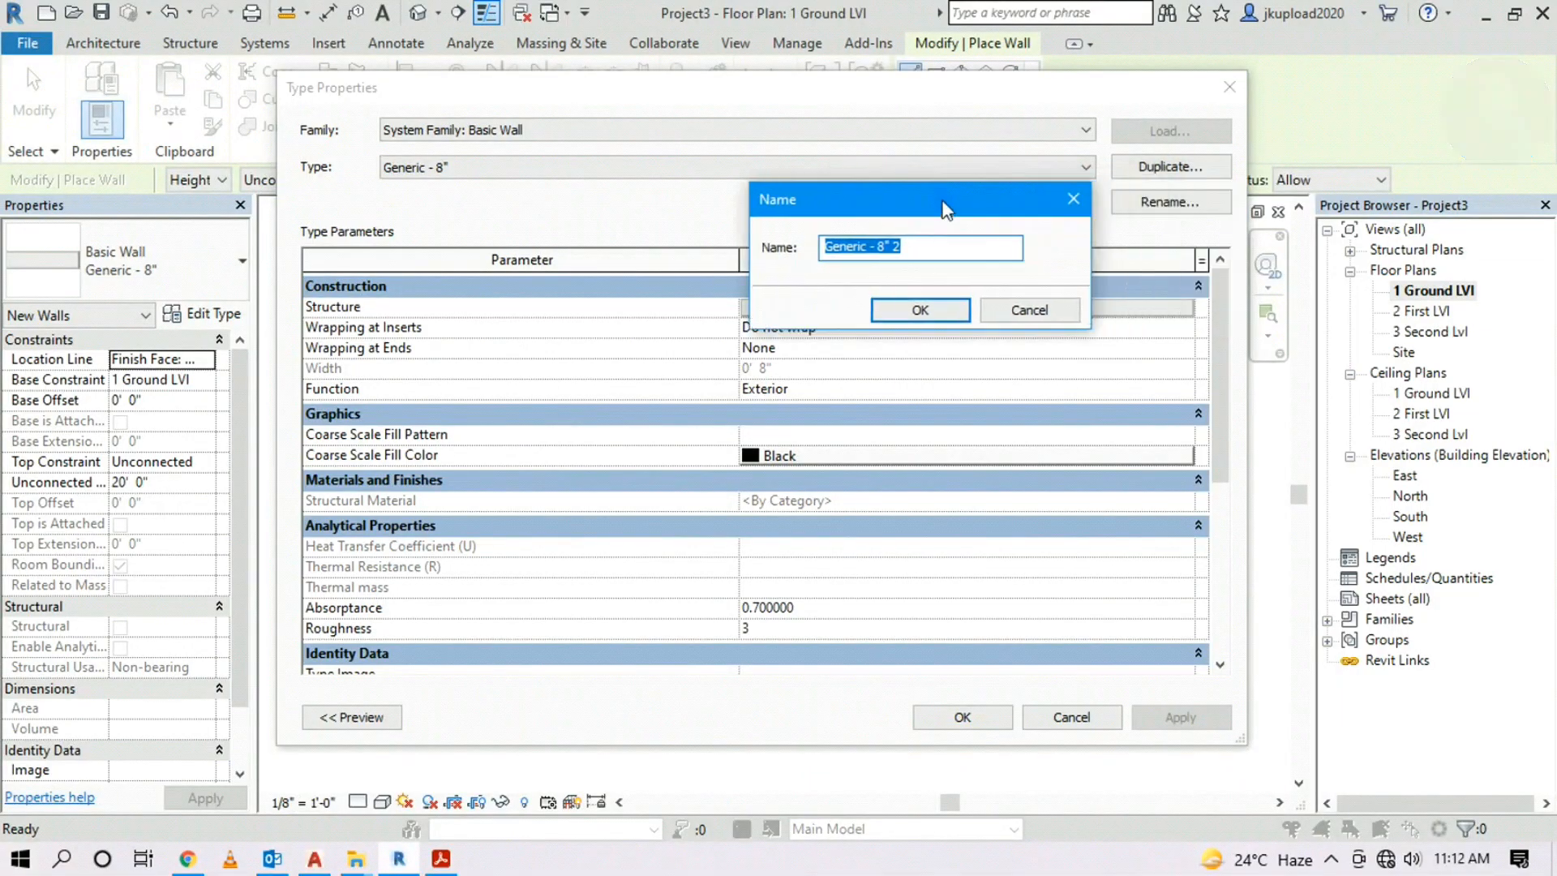
{"action": "left_click_drag", "start_coordinate": [942, 201], "coordinate": [940, 201]}
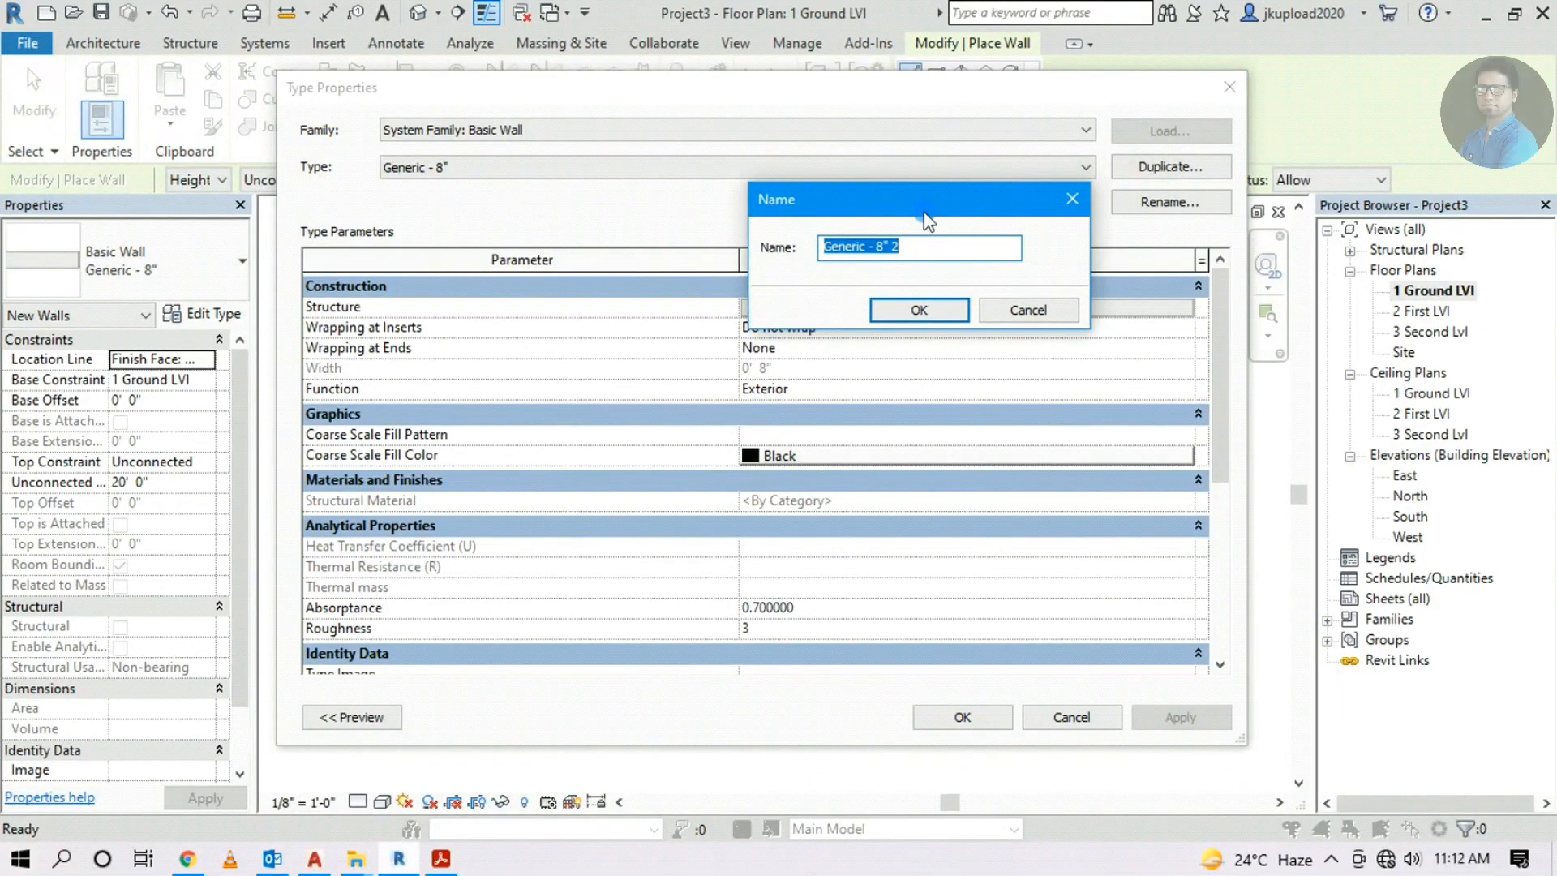
{"action": "type", "text": "Wall 9"}
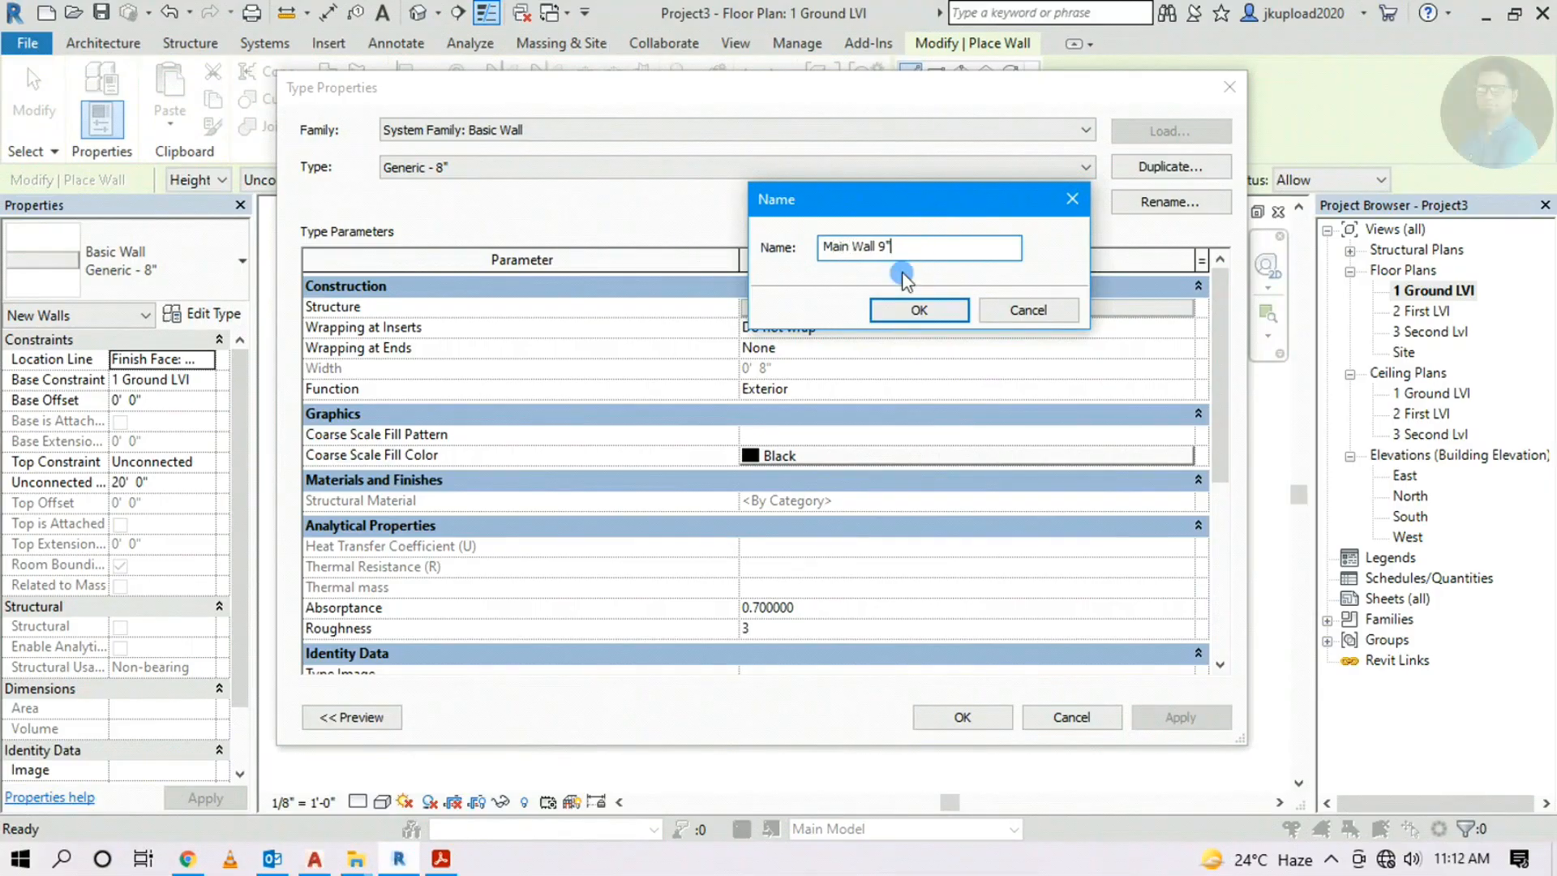
{"action": "left_click", "coordinate": [919, 310]}
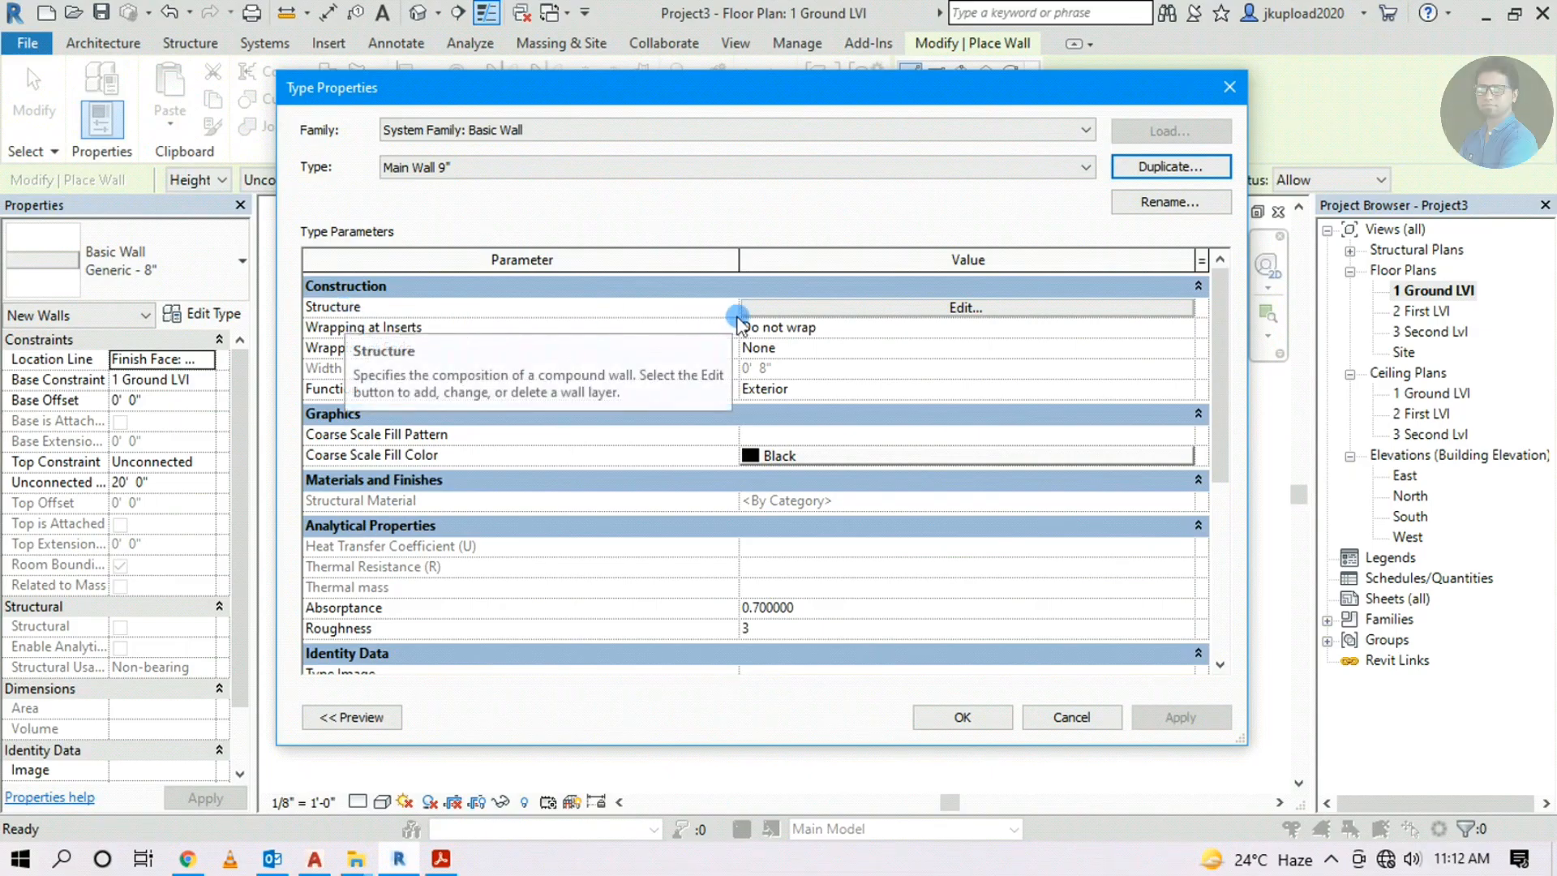
Open the Main Wall 9" structure for editing and insert four new layers above the existing structure layer
{"action": "left_click", "coordinate": [799, 309]}
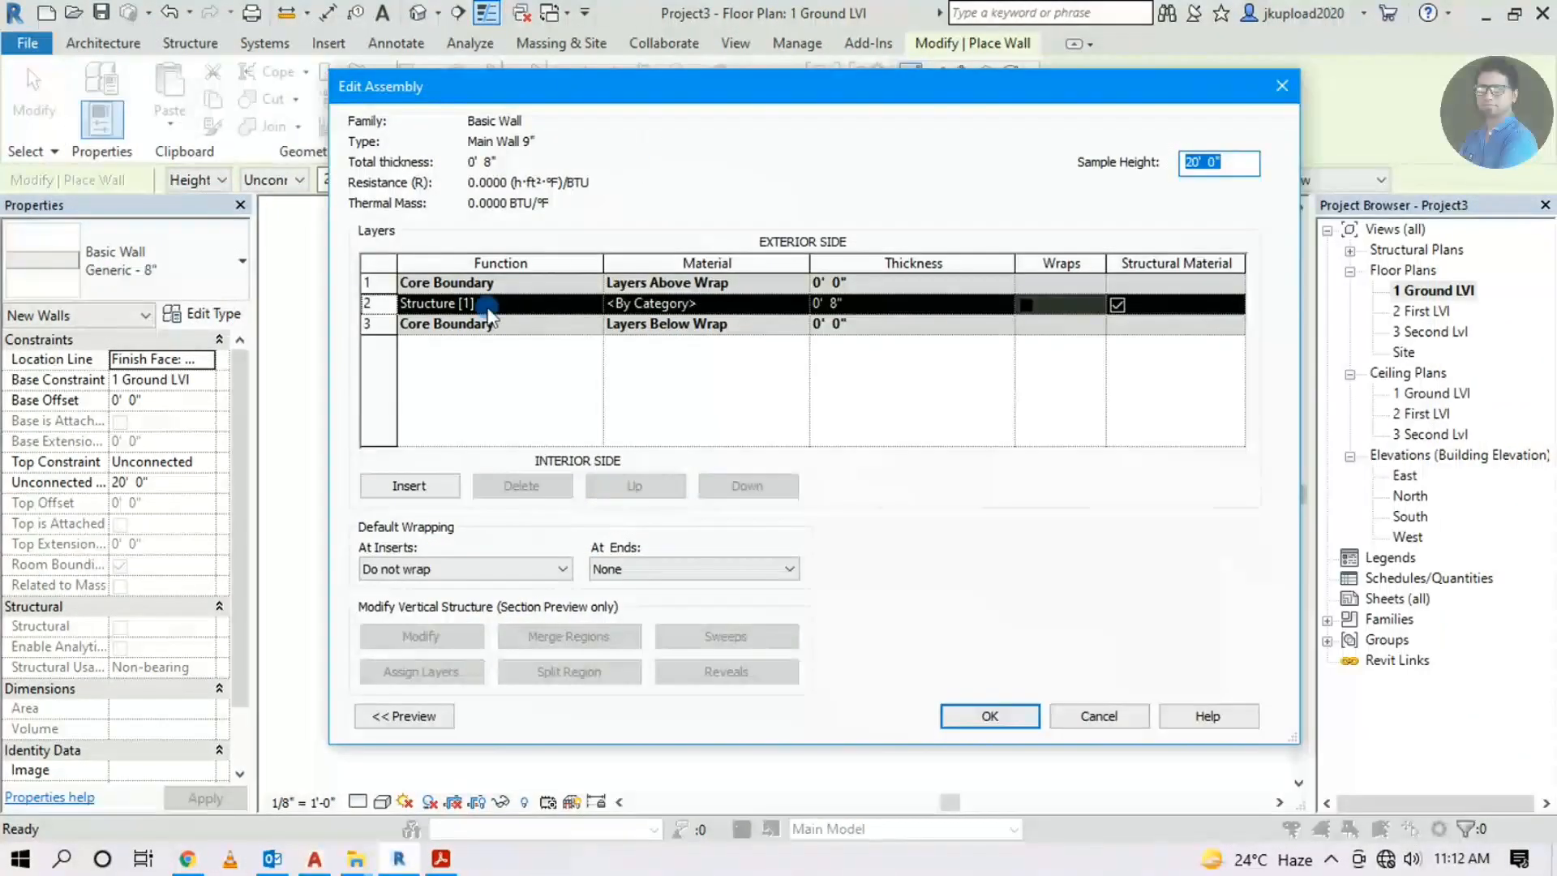
{"action": "left_click", "coordinate": [413, 486]}
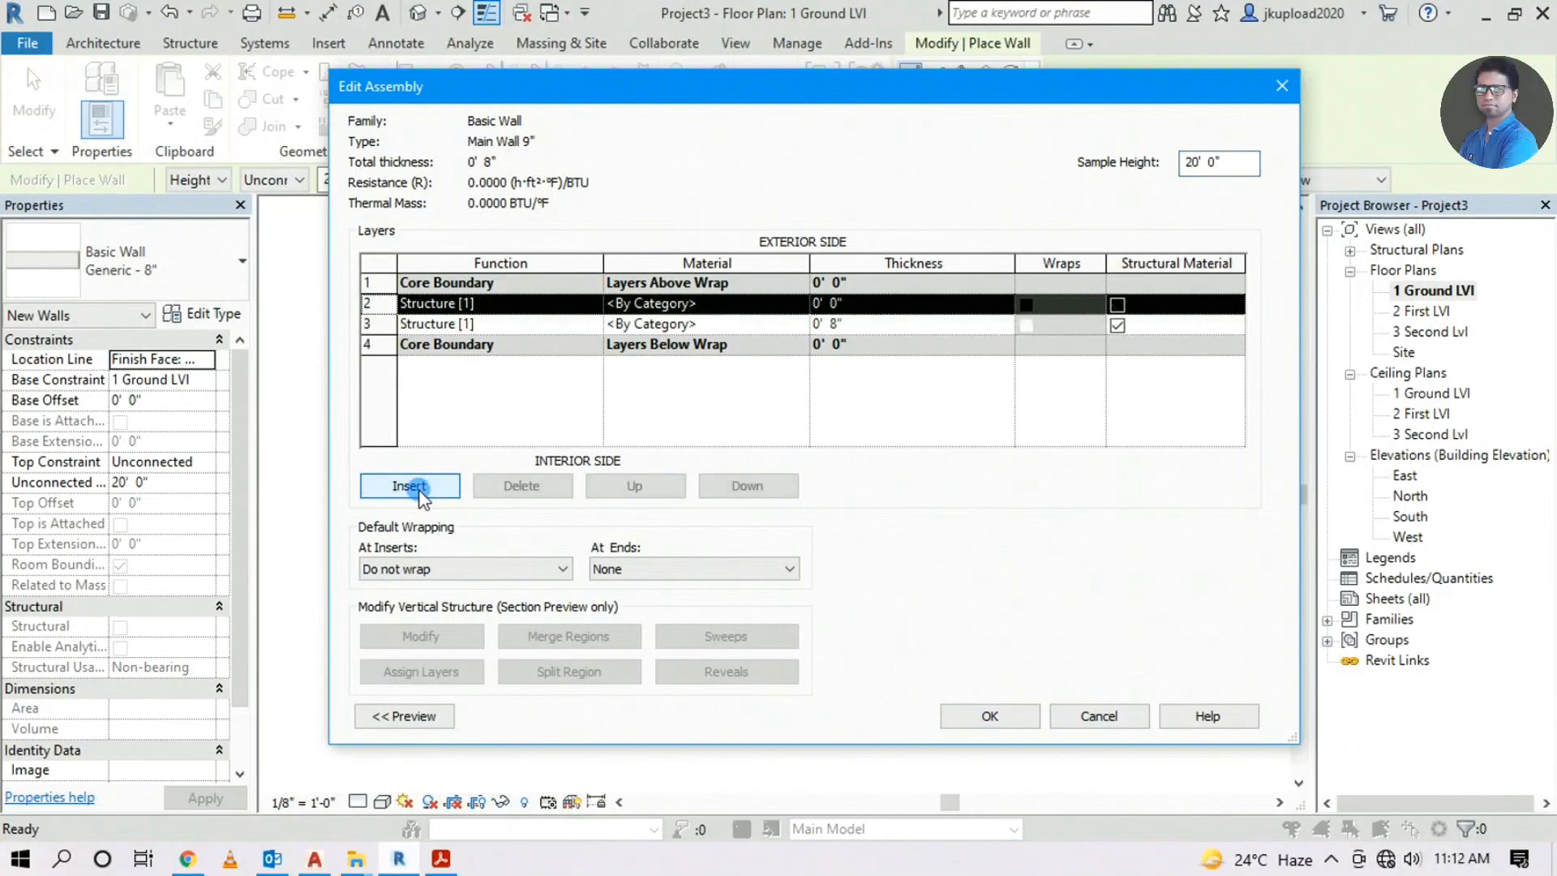
{"action": "left_click", "coordinate": [413, 486]}
{"action": "left_click", "coordinate": [414, 486]}
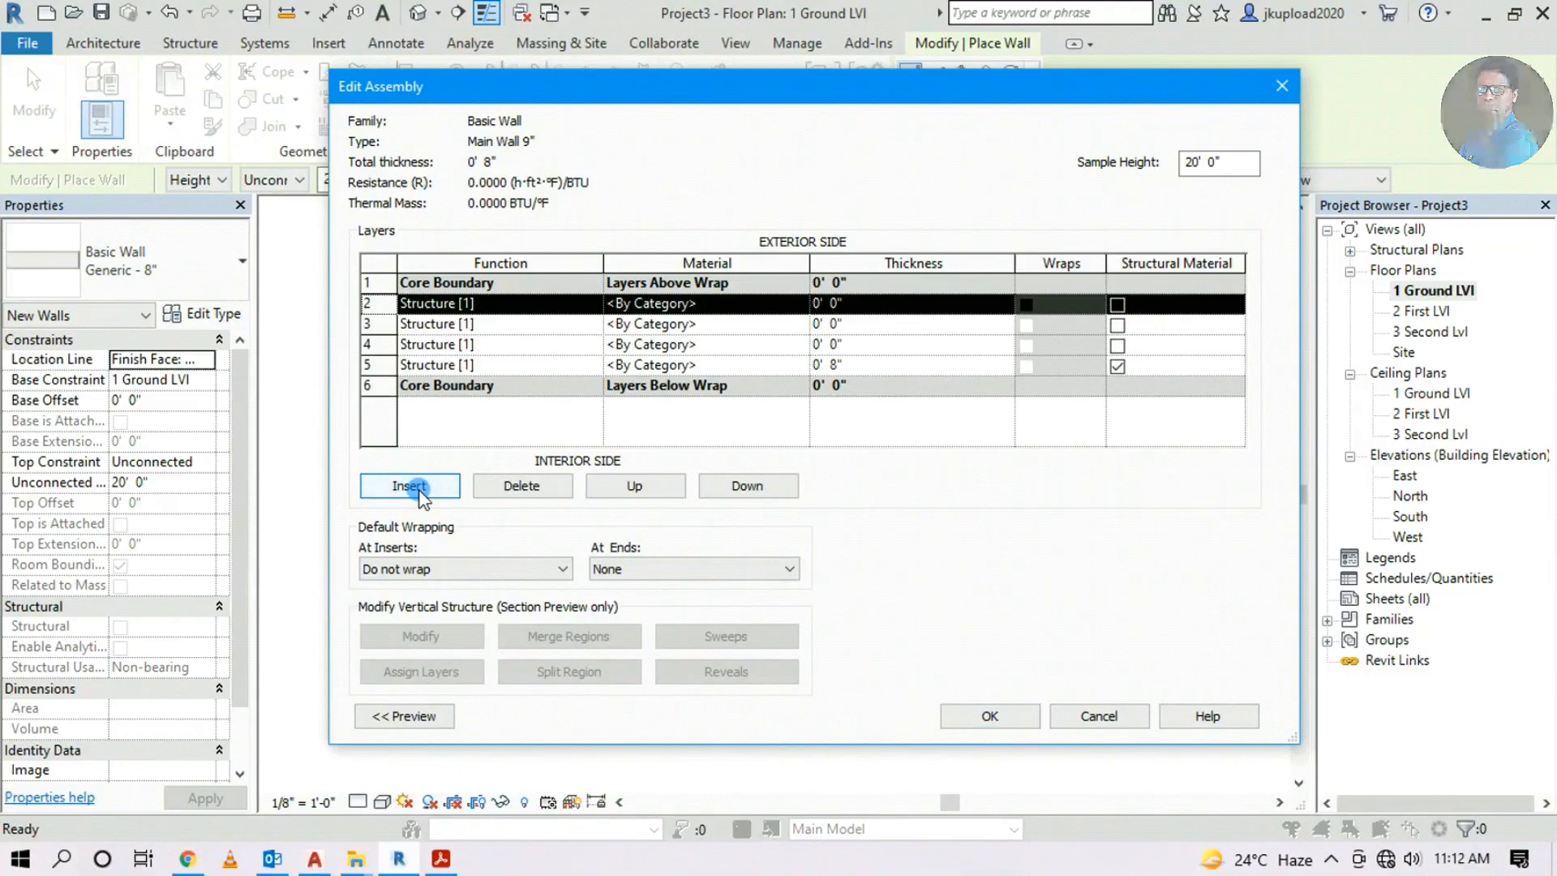
{"action": "left_click", "coordinate": [409, 487]}
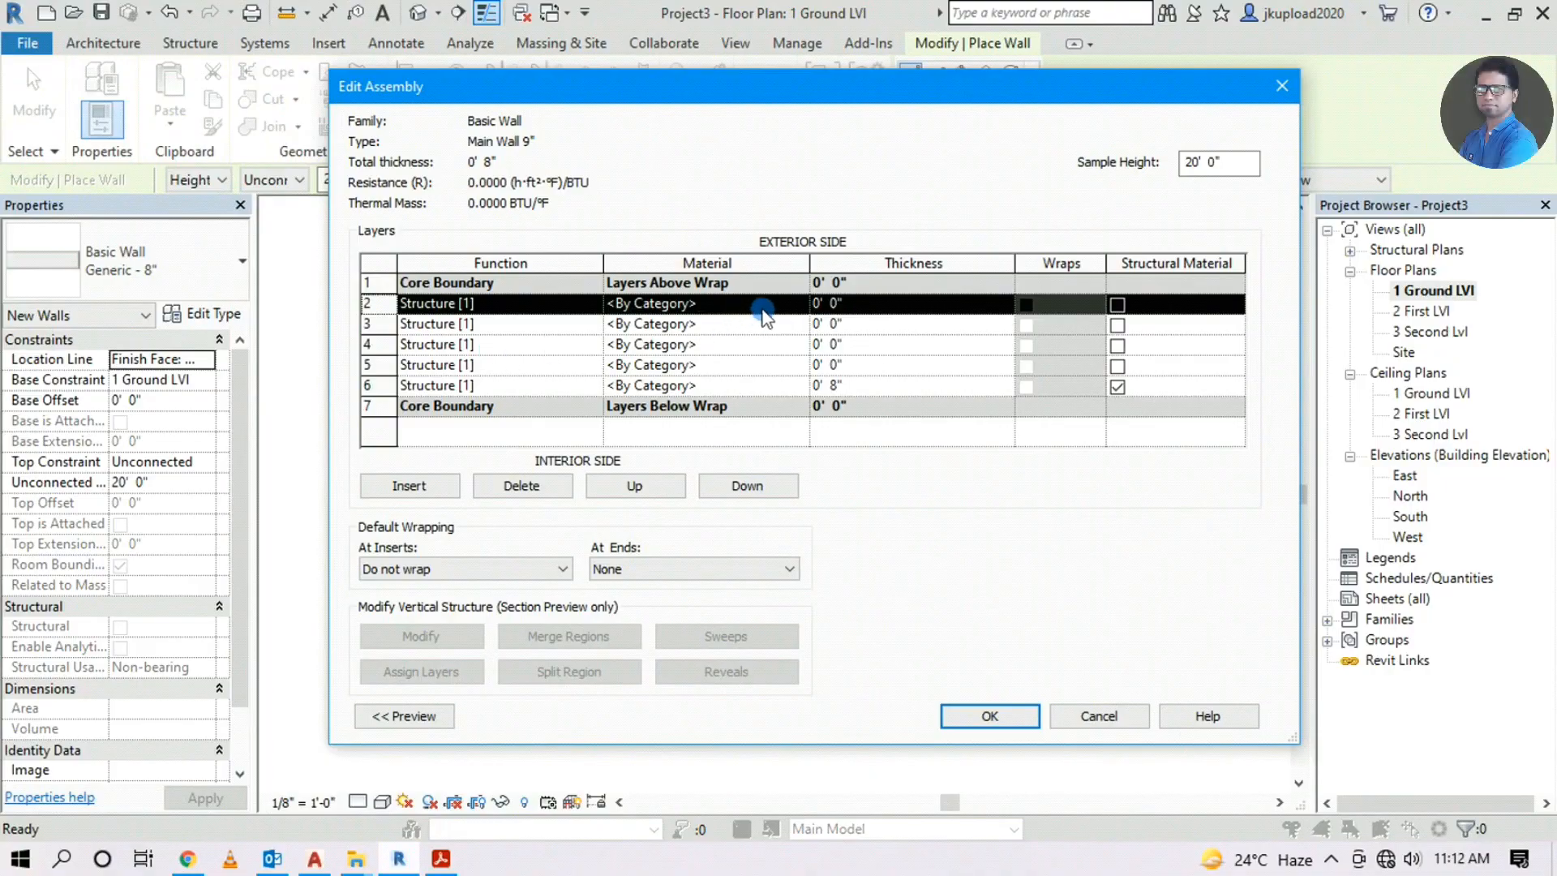
Set the thicknesses of layers 2 through 6 to 0.25", 1", 6.5", 1" and 0.25" in the wall assembly
{"action": "left_click", "coordinate": [826, 308]}
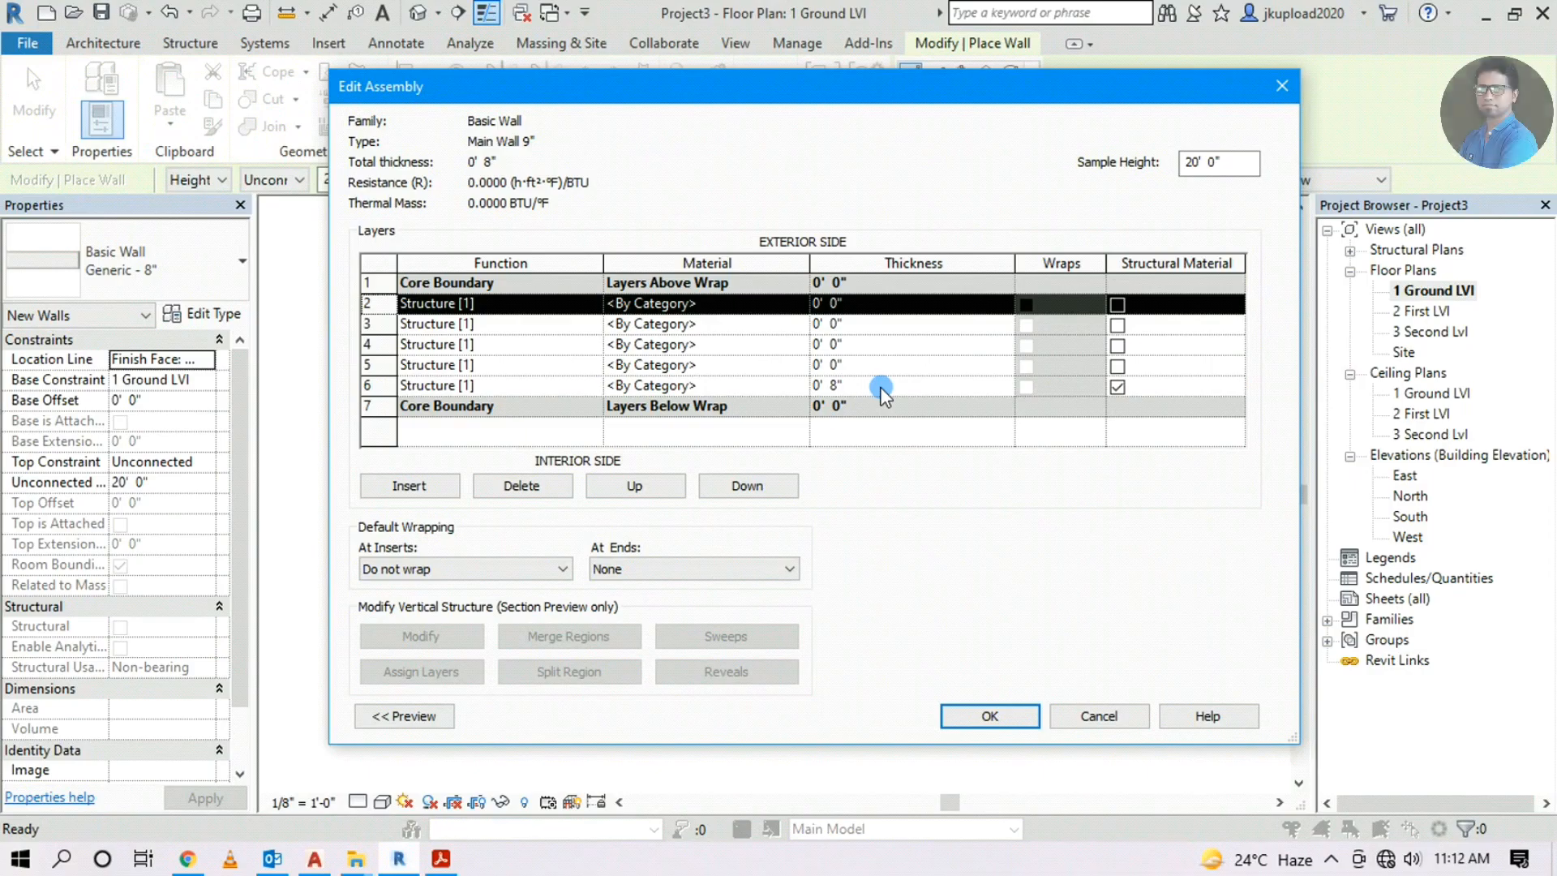
{"action": "left_click", "coordinate": [842, 308]}
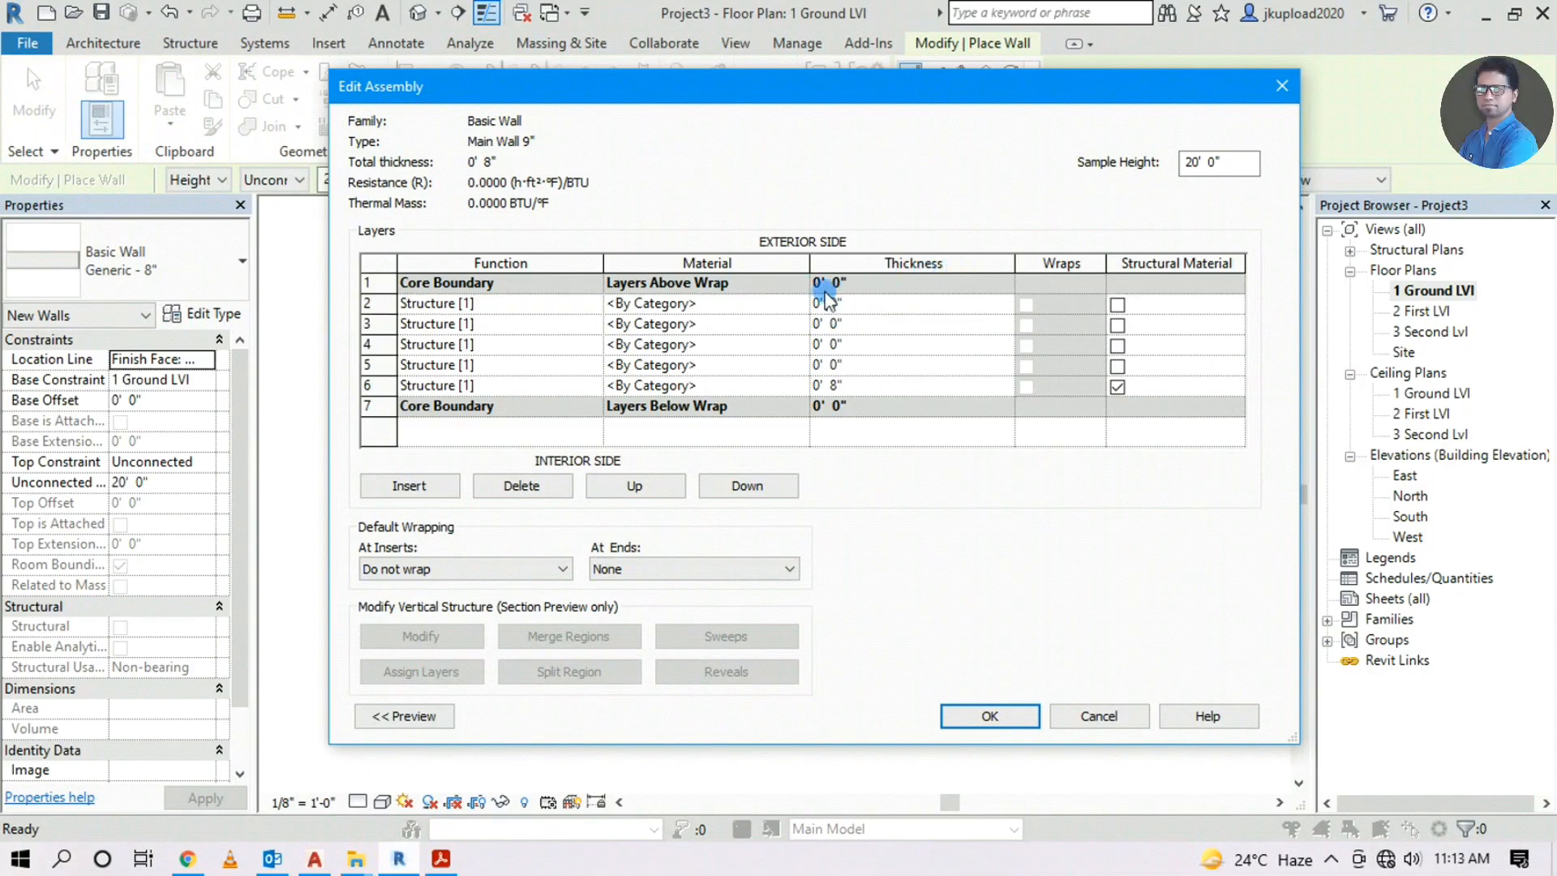
{"action": "double_click", "coordinate": [856, 305]}
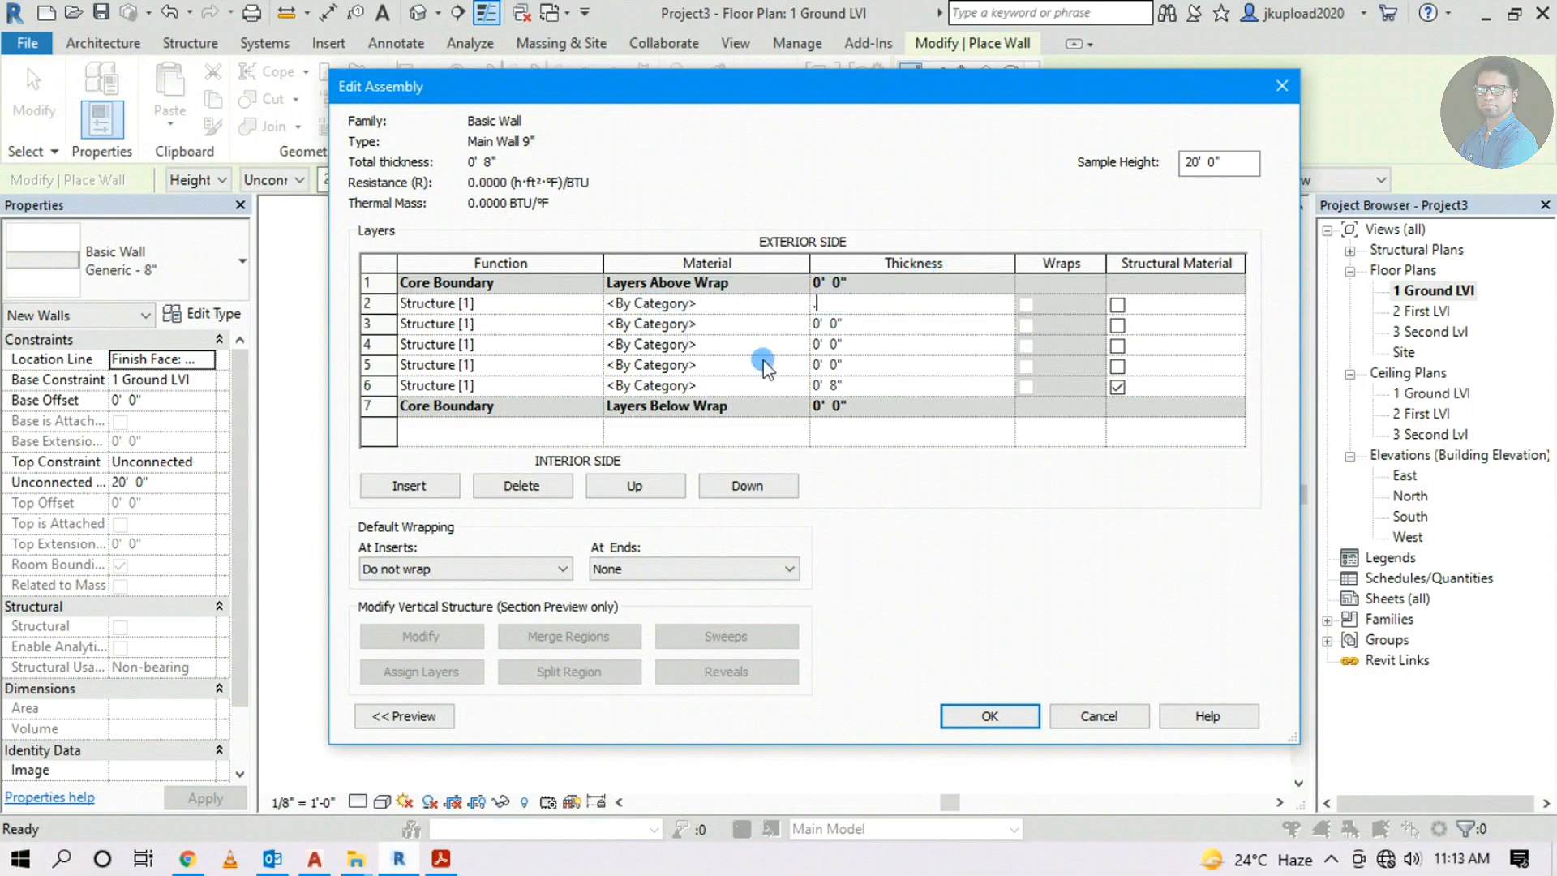
{"action": "type", "text": ".25\""}
{"action": "left_click_drag", "start_coordinate": [852, 325], "coordinate": [807, 317]}
{"action": "type", "text": "1\"6.5\""}
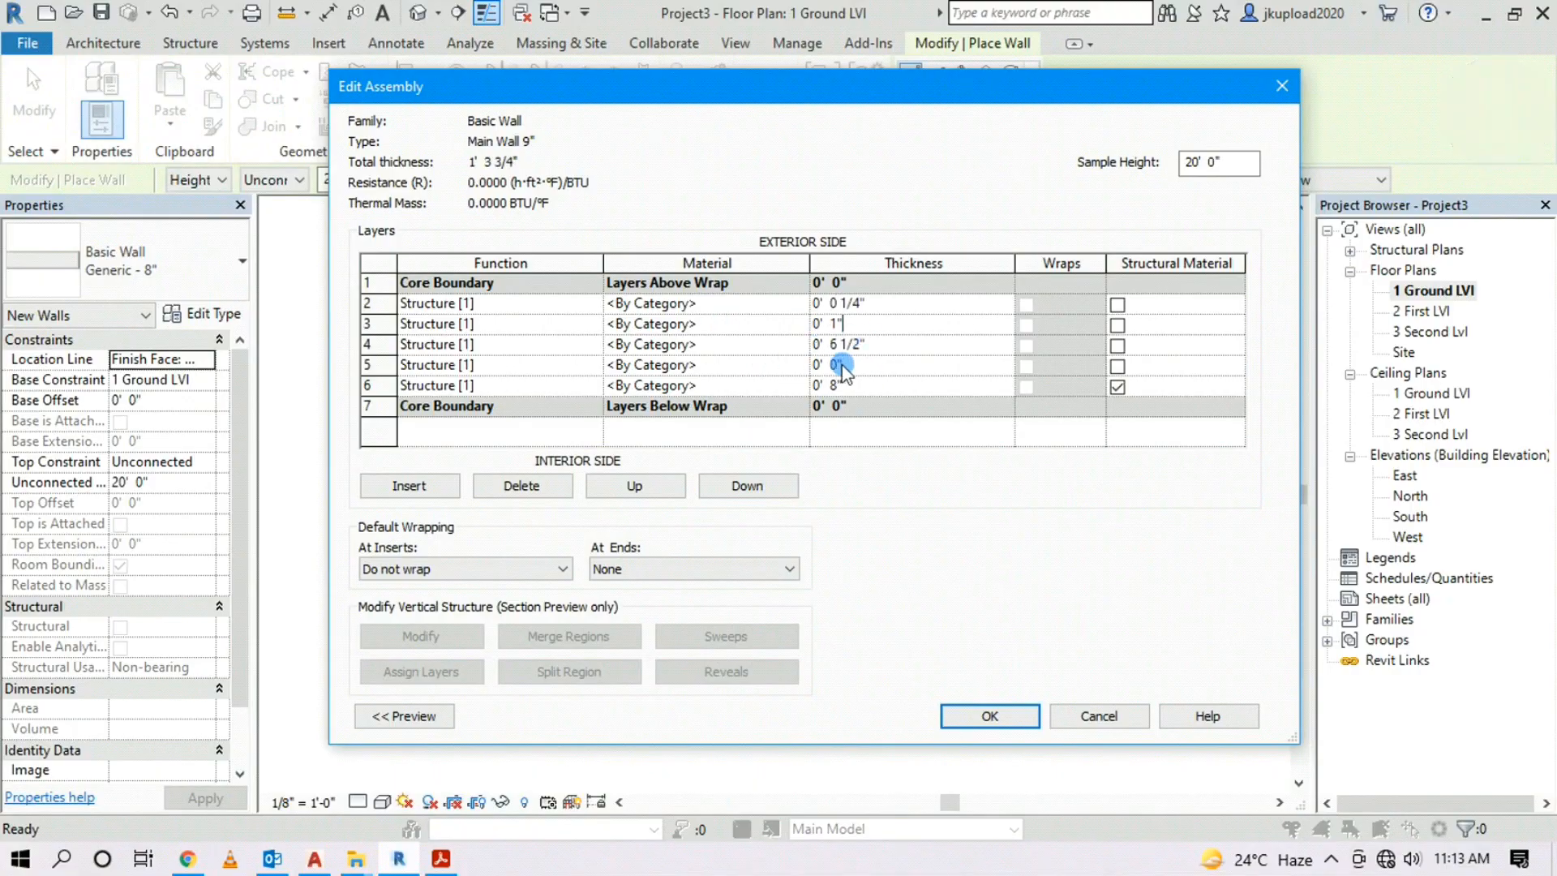
{"action": "left_click_drag", "start_coordinate": [843, 367], "coordinate": [811, 349]}
{"action": "type", "text": "1\""}
{"action": "left_click_drag", "start_coordinate": [850, 386], "coordinate": [788, 387]}
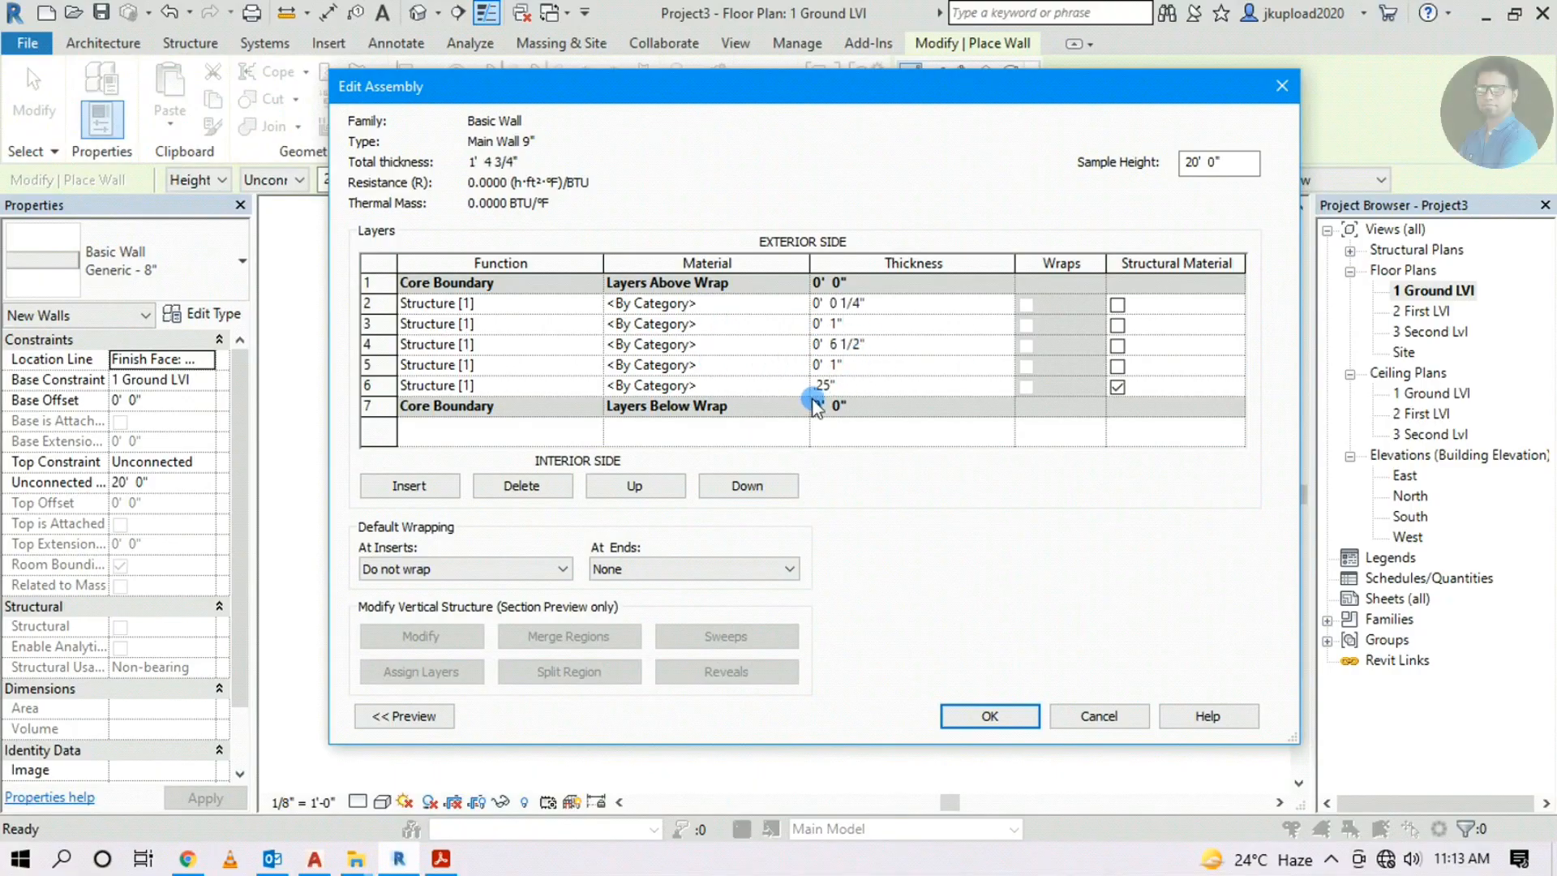
{"action": "left_click", "coordinate": [840, 361]}
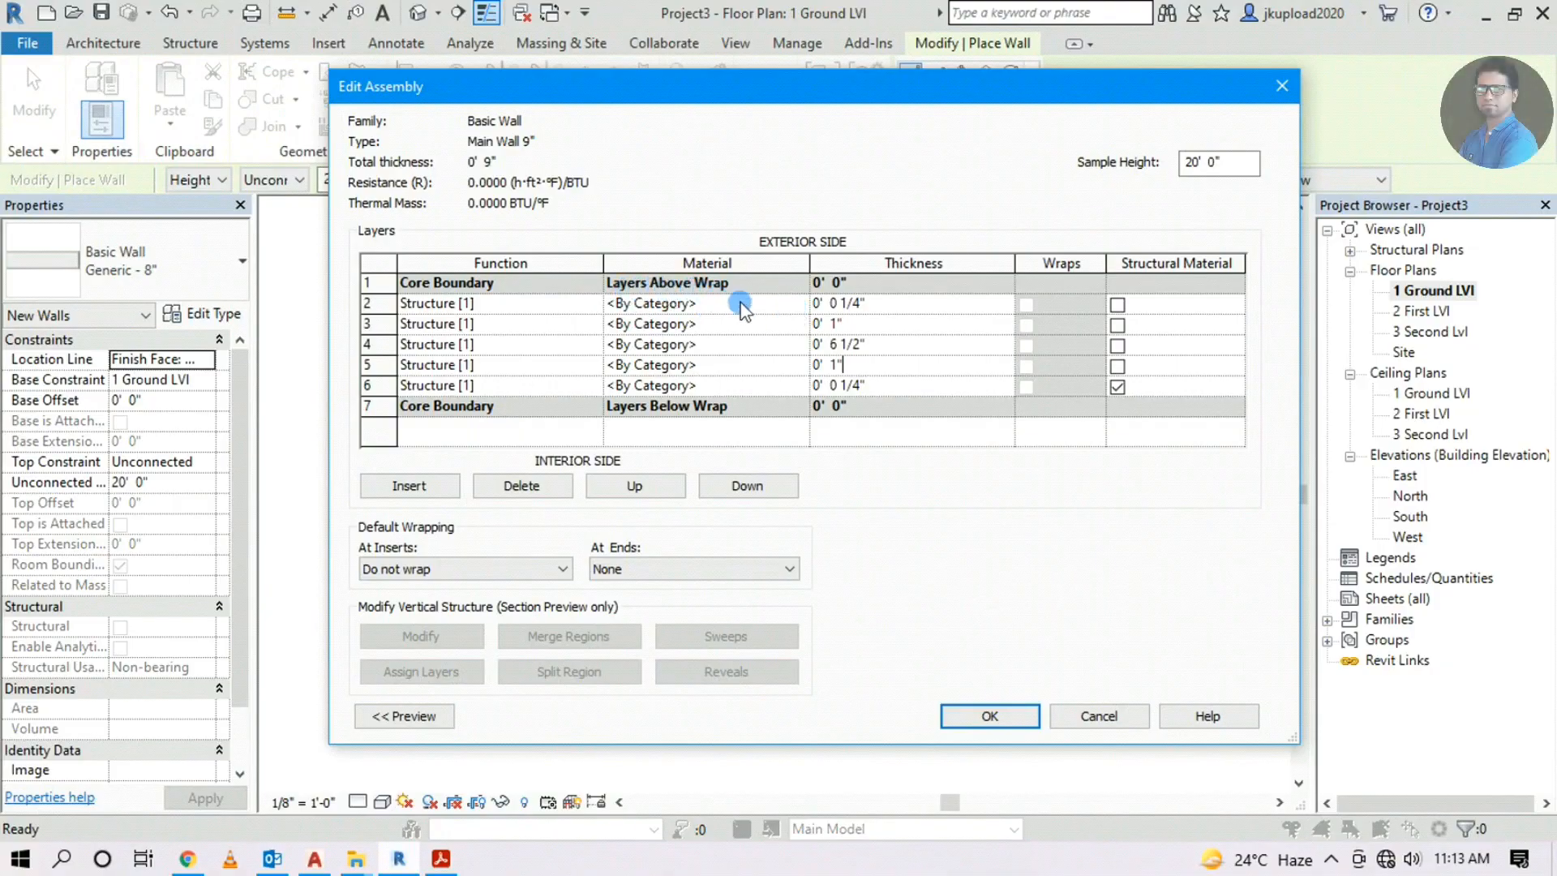
Open the material selection for layer 2 and duplicate the Default material
{"action": "left_click", "coordinate": [797, 306]}
{"action": "left_click", "coordinate": [800, 305]}
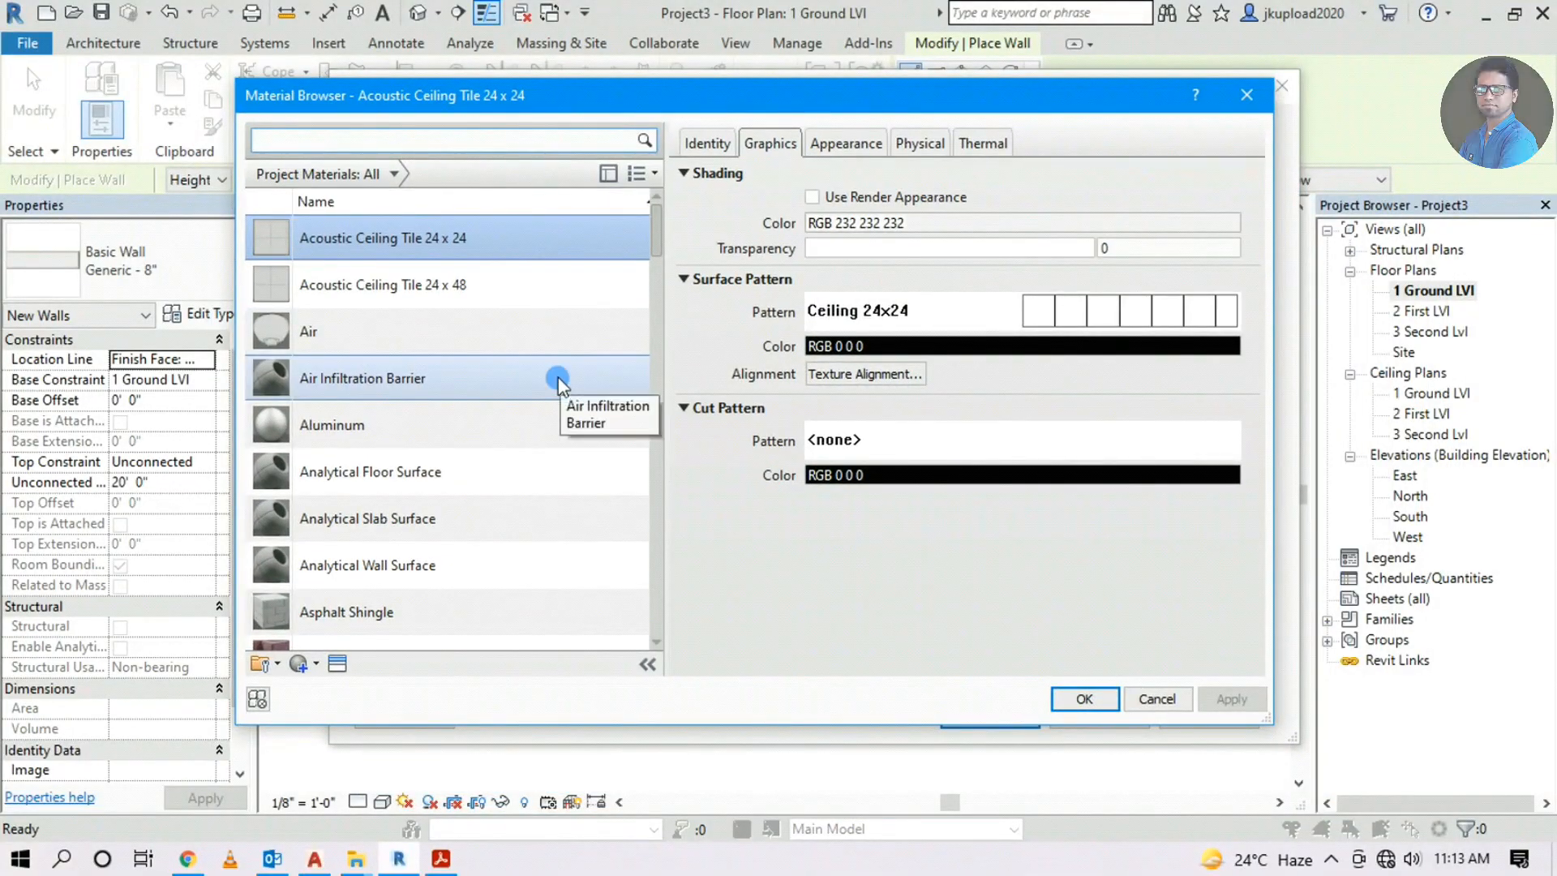
{"action": "scroll", "coordinate": [559, 385], "scroll_direction": "down", "scroll_amount": 3}
{"action": "scroll", "coordinate": [557, 378], "scroll_direction": "down", "scroll_amount": 3}
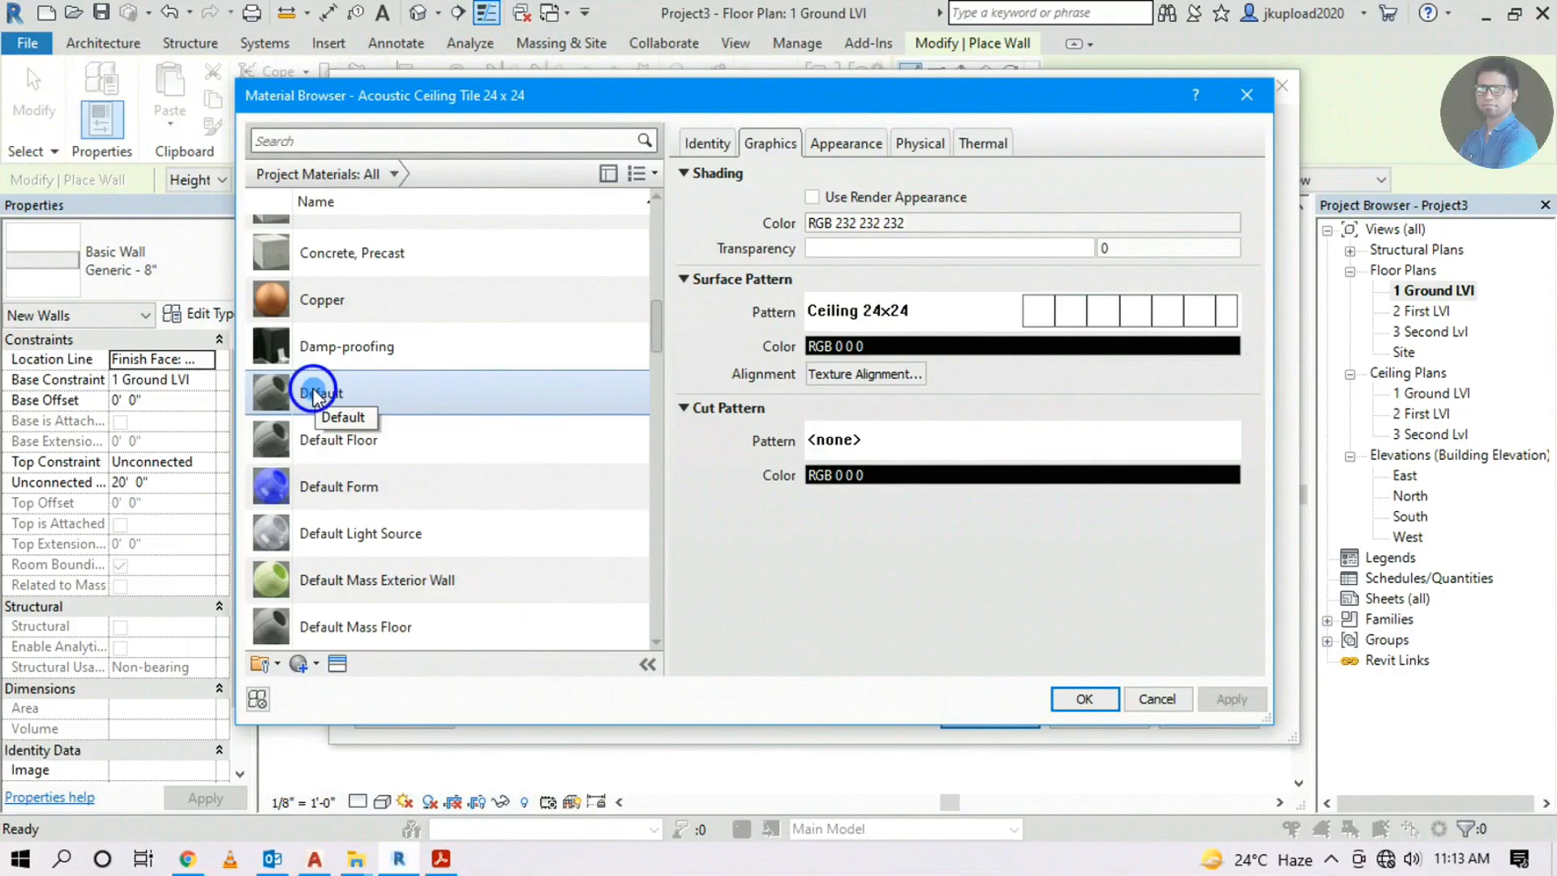
{"action": "right_click", "coordinate": [313, 390]}
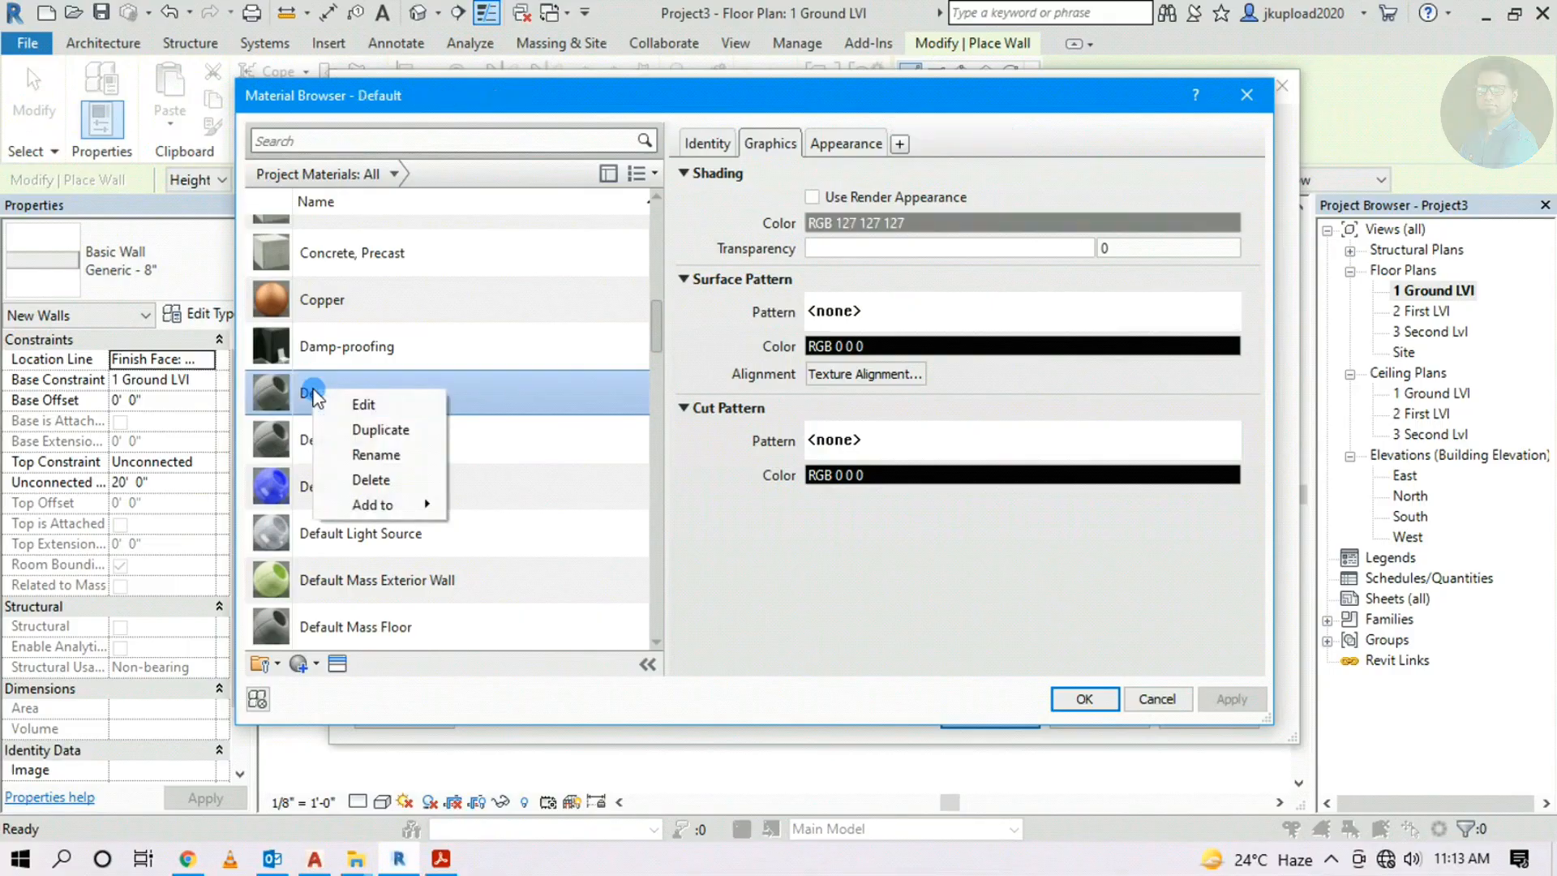
{"action": "left_click", "coordinate": [378, 430]}
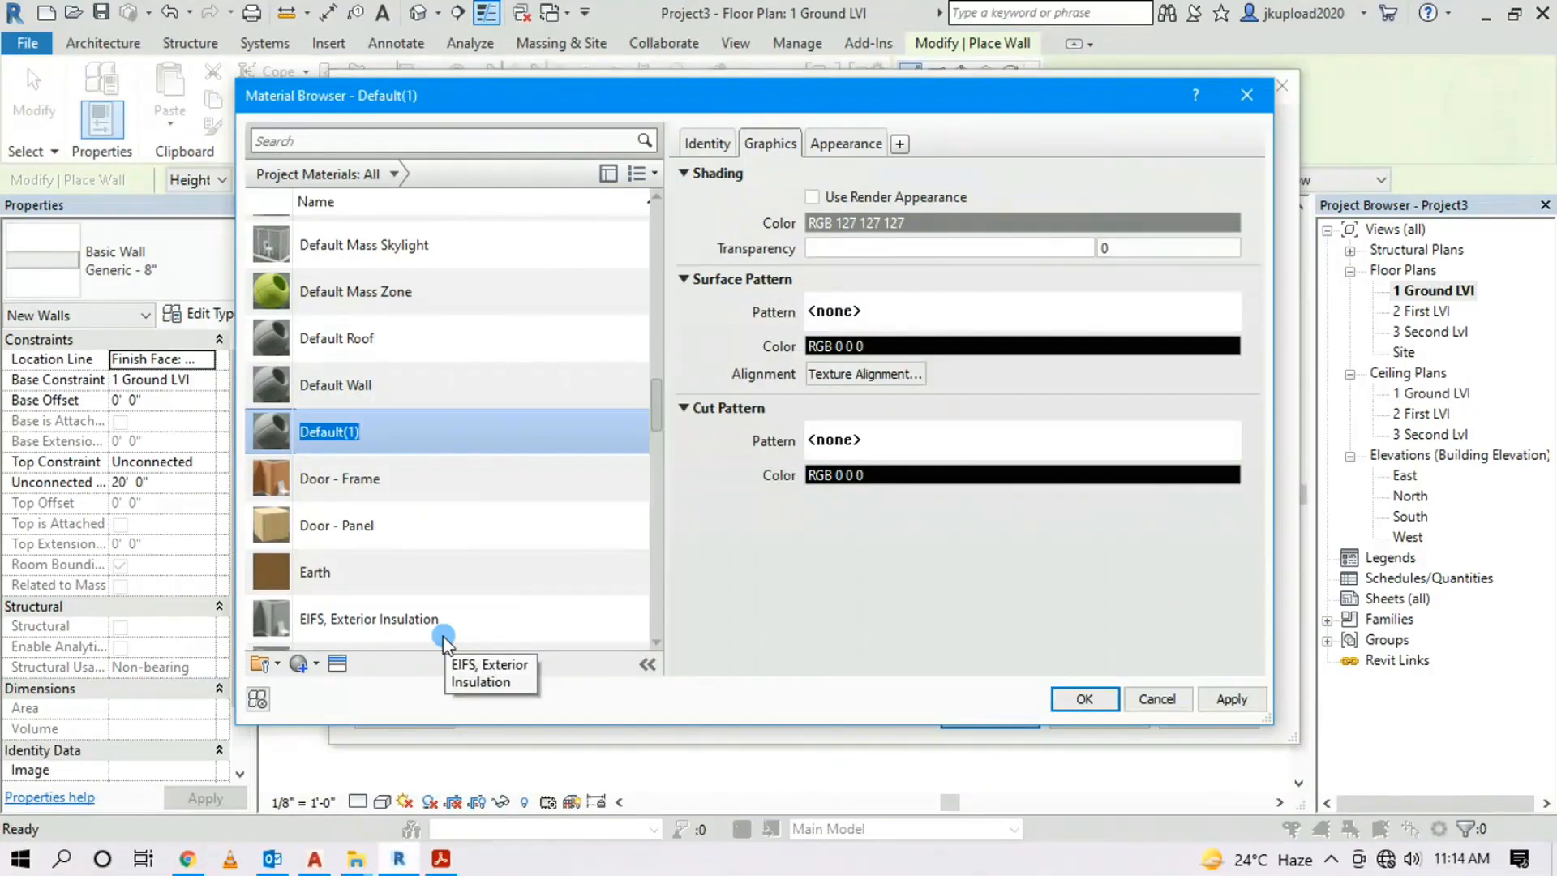
Name the duplicated material Int Paint Main Wall and select the whole name for reuse
{"action": "key", "text": "BackSpace"}
{"action": "type", "text": "Int"}
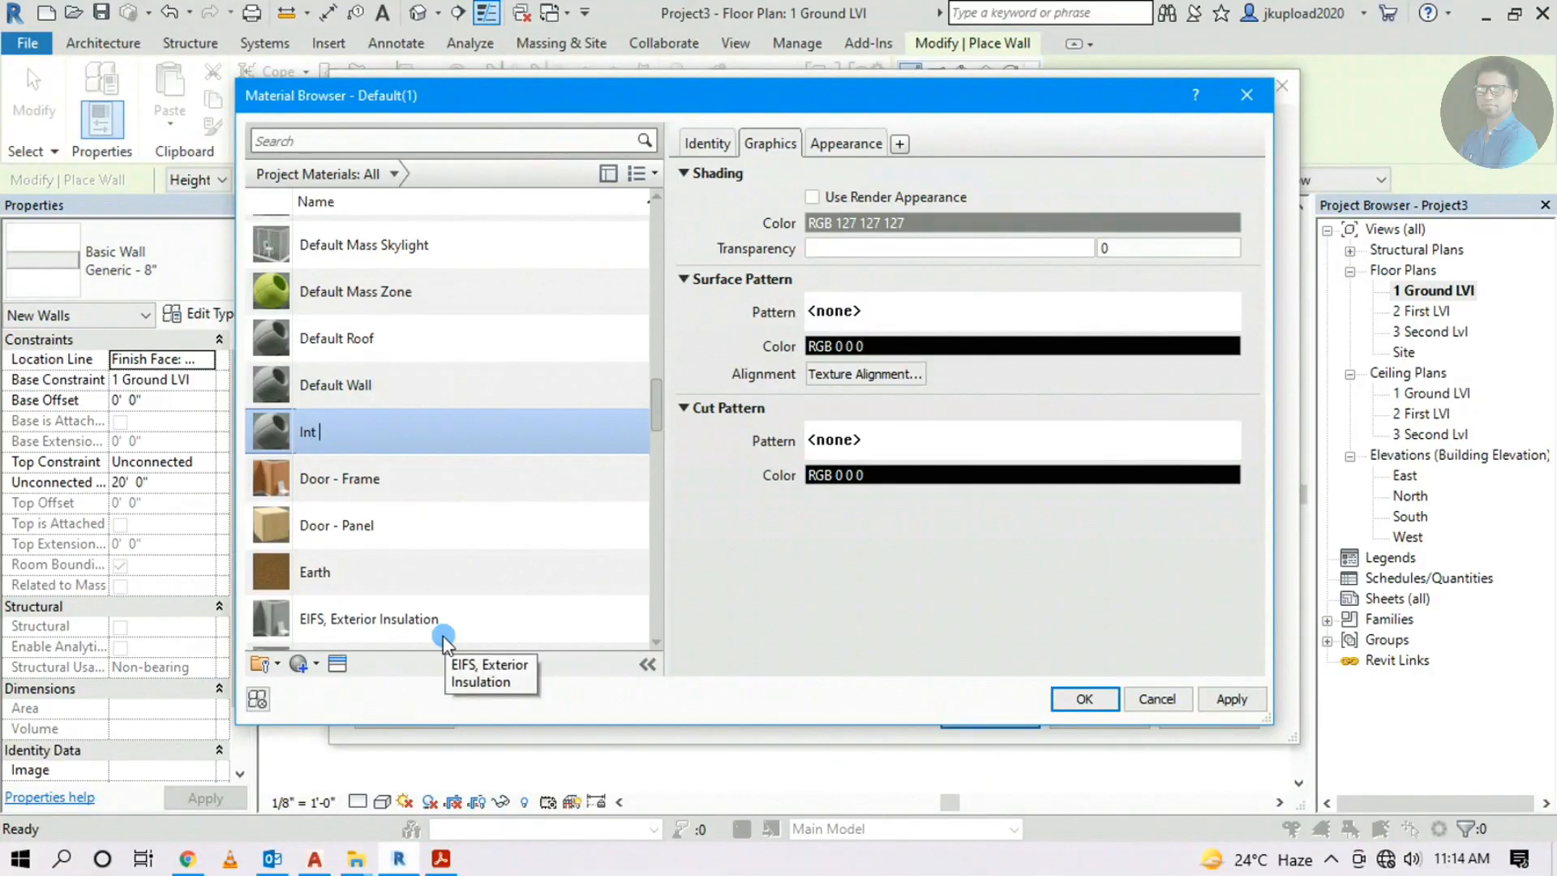
{"action": "type", "text": " Paint "}
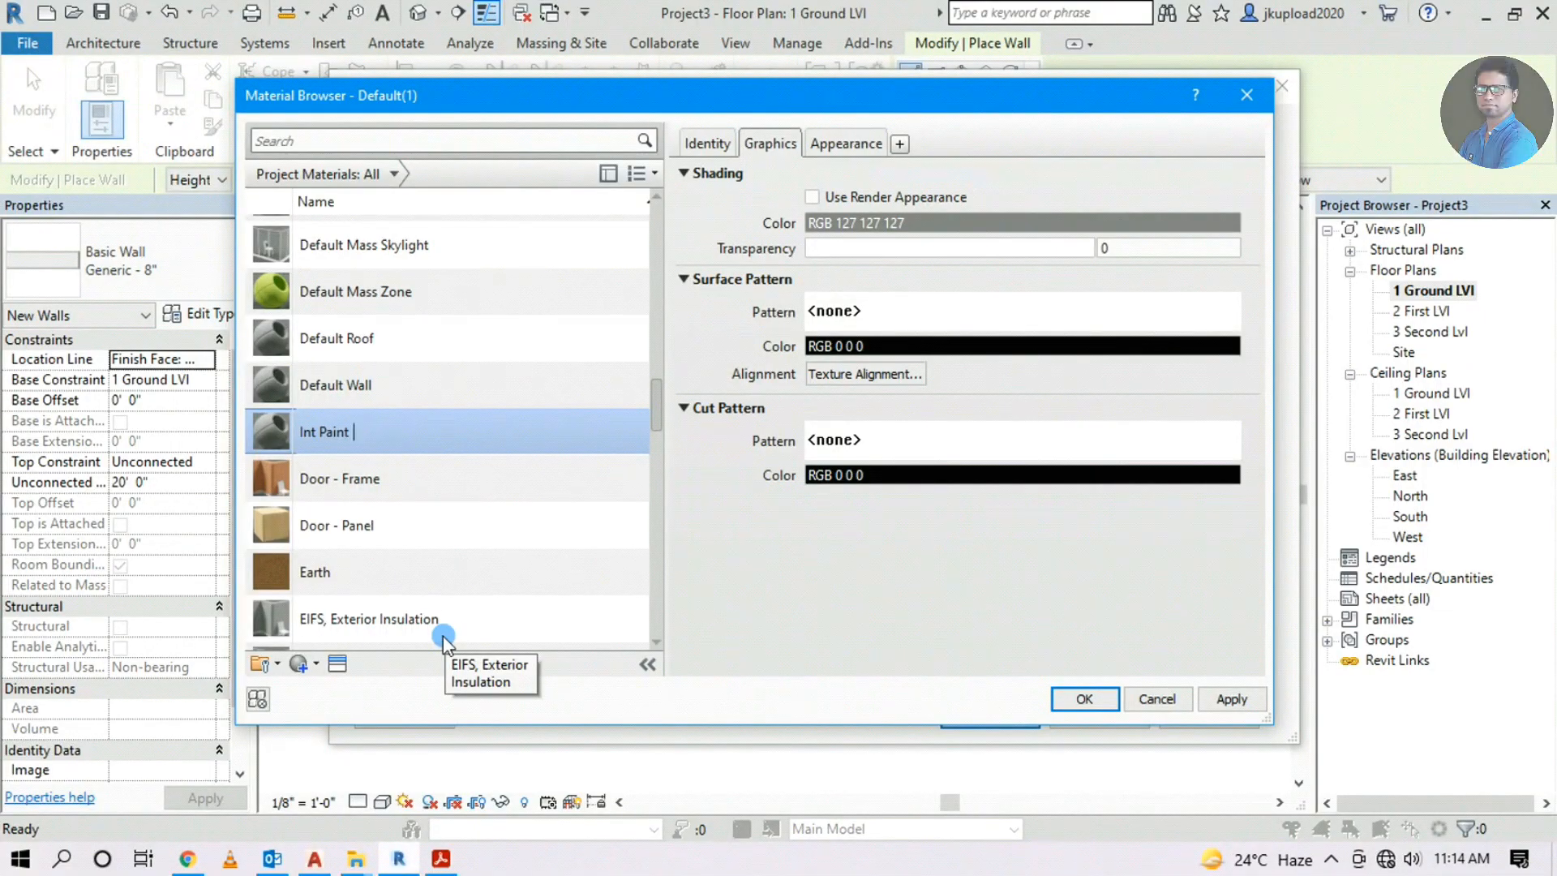
{"action": "type", "text": "MAin"}
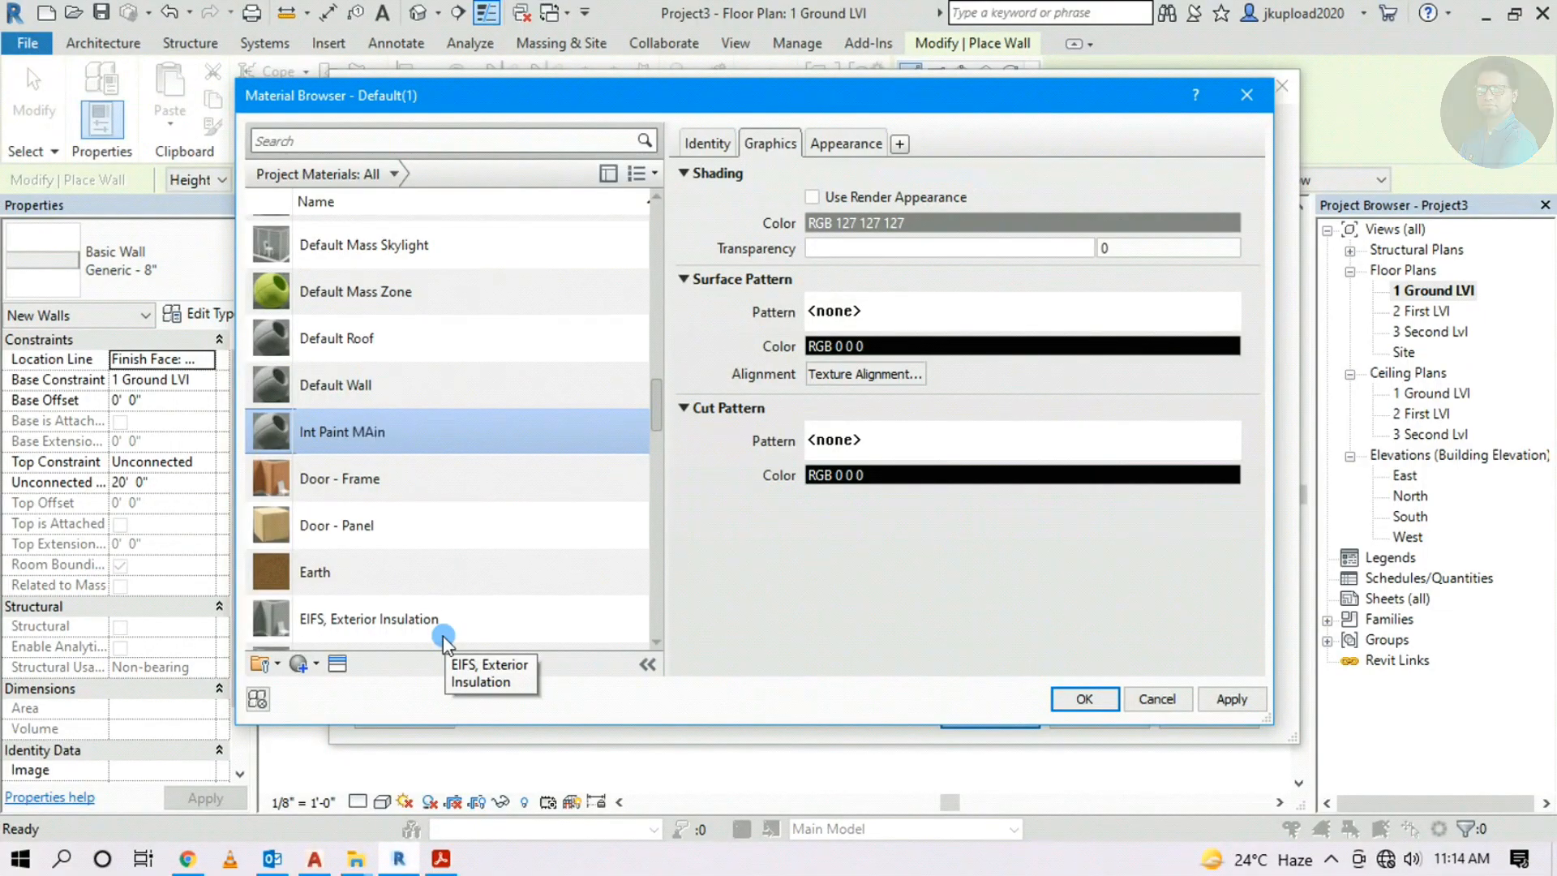
{"action": "key", "text": "BackSpace"}
{"action": "key", "text": "BackSpace"}
{"action": "key", "text": "BackSpace"}
{"action": "type", "text": "ain W"}
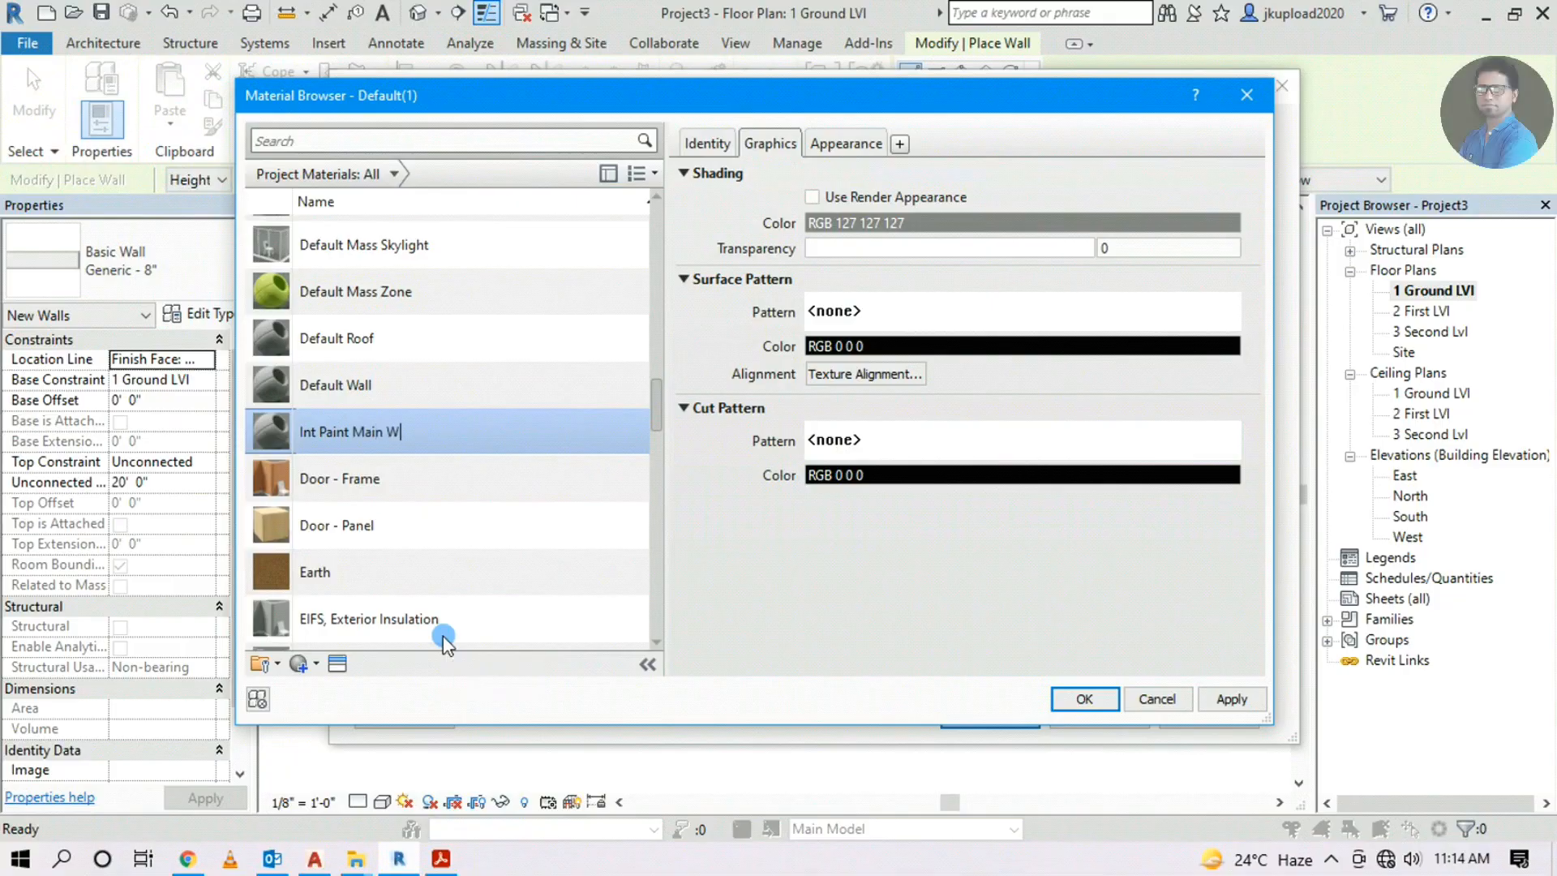
{"action": "type", "text": "all"}
{"action": "key", "text": "ctrl+a"}
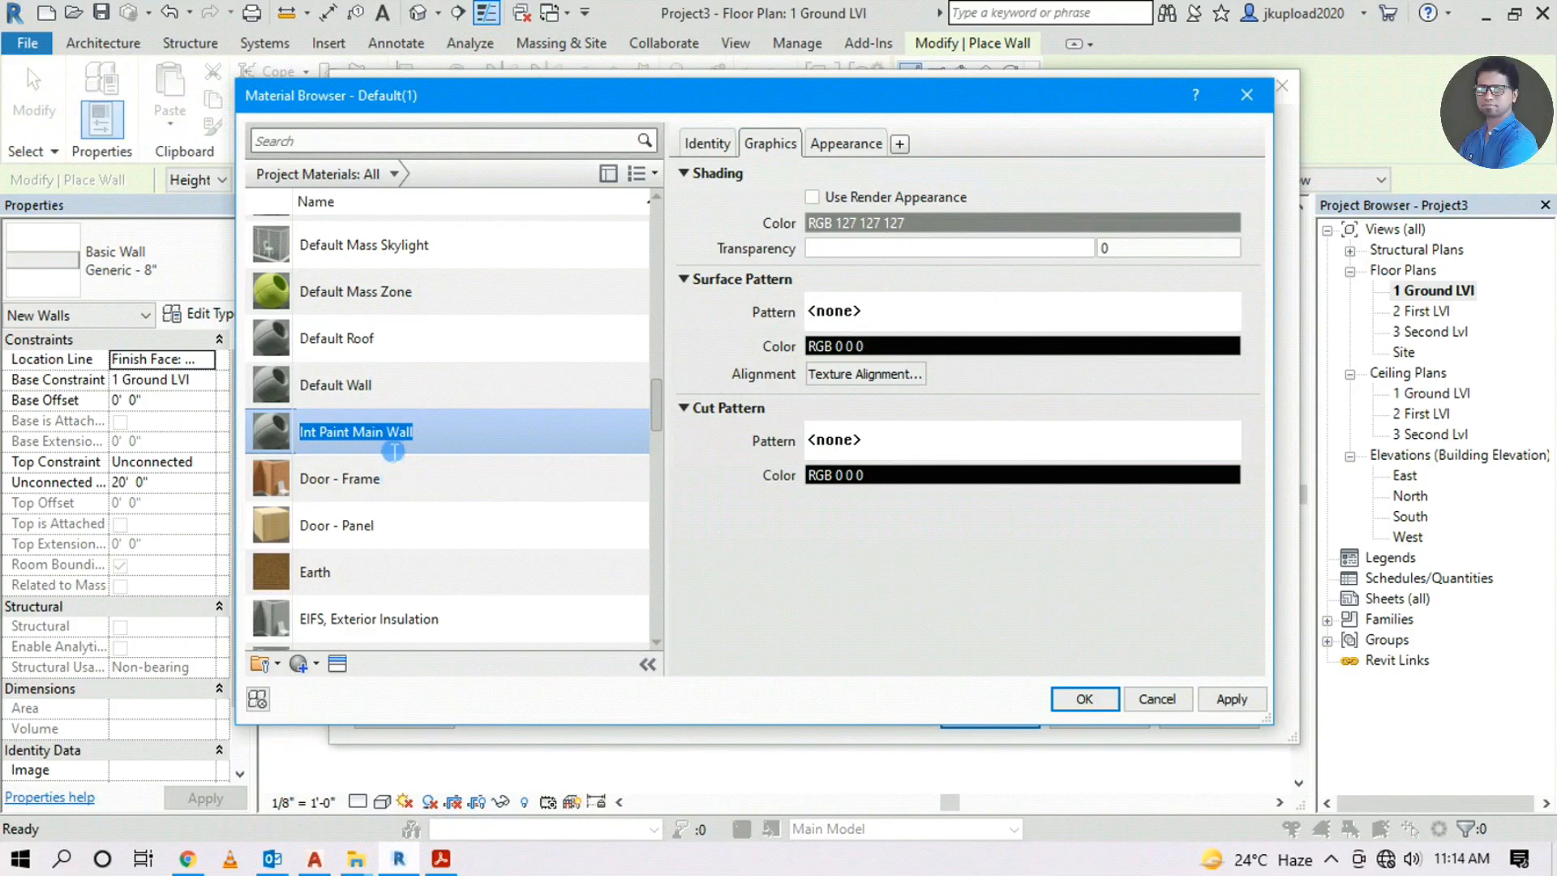
Open the replacement assets for the Int Paint Main Wall appearance and list the Appearance Library's Wall Paint assets
{"action": "left_click", "coordinate": [843, 146]}
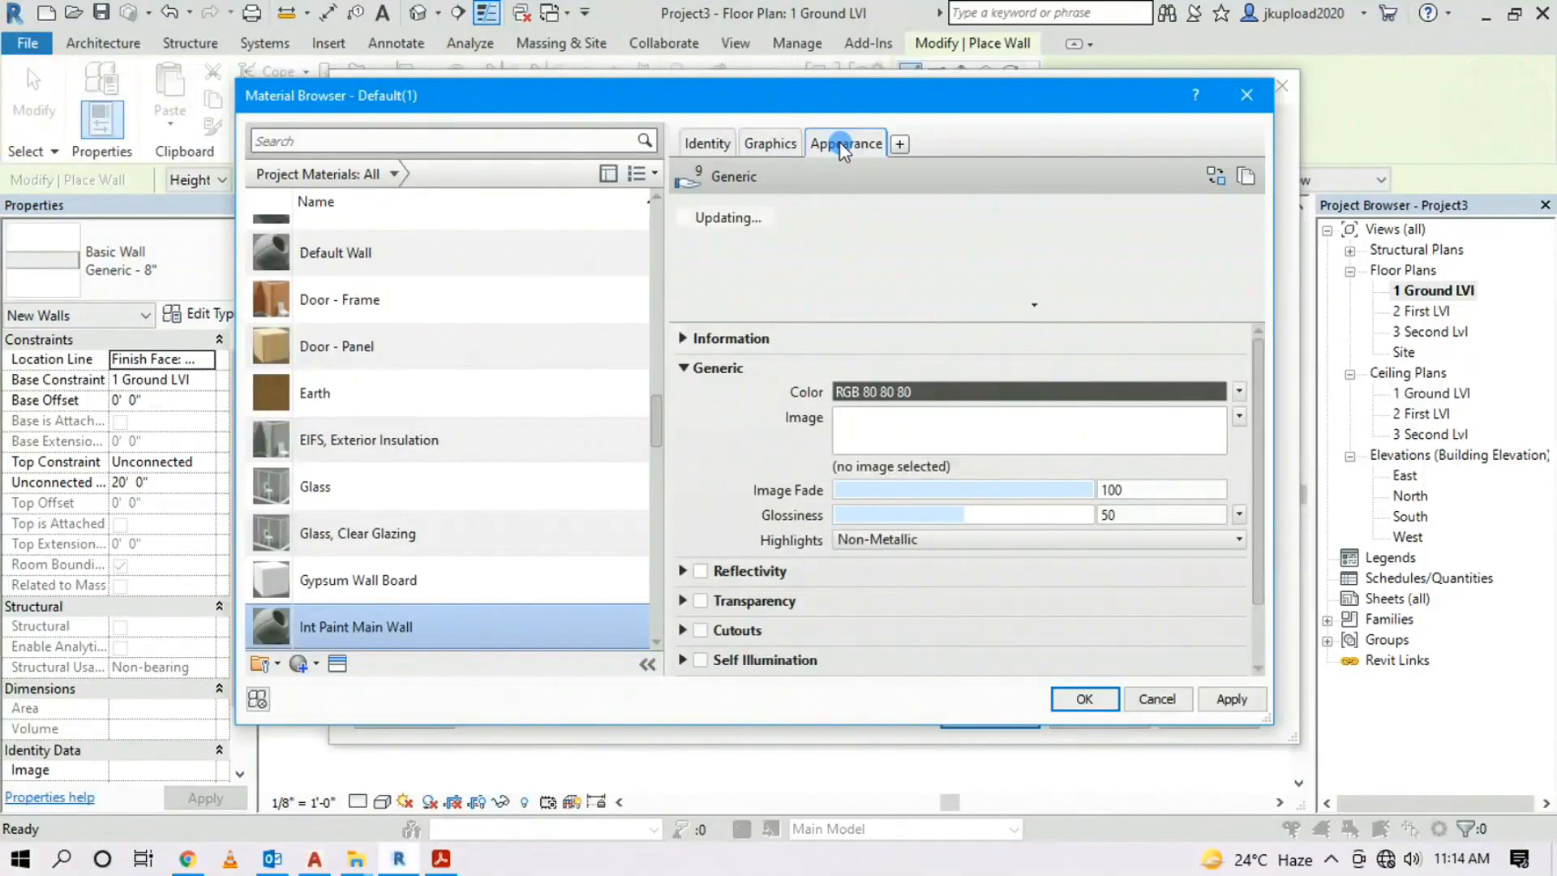
{"action": "left_click", "coordinate": [1226, 174]}
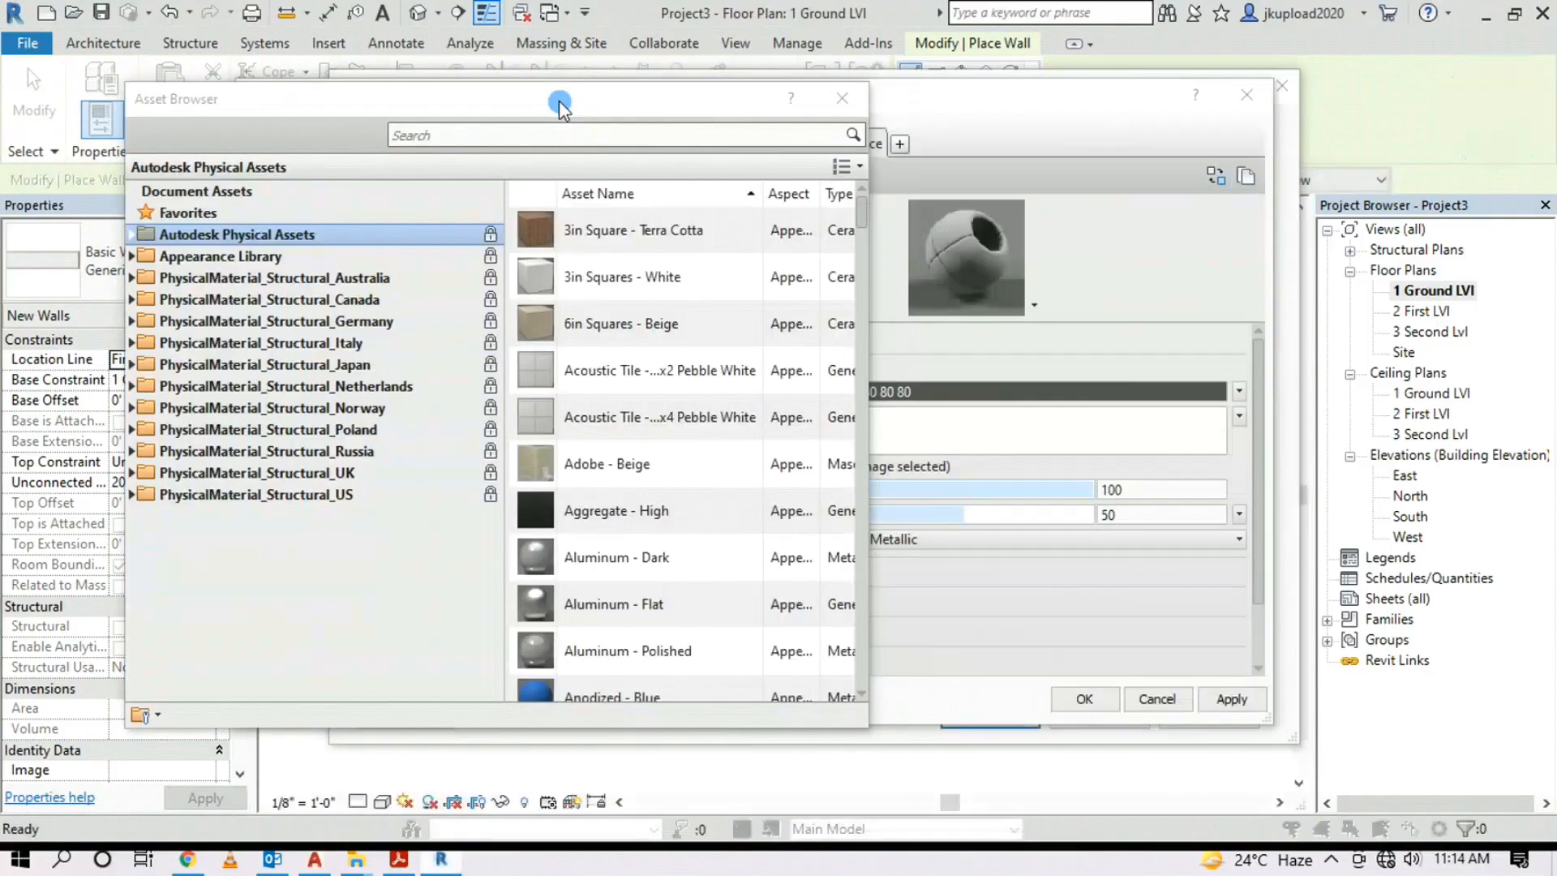
{"action": "left_click_drag", "start_coordinate": [558, 101], "coordinate": [481, 104]}
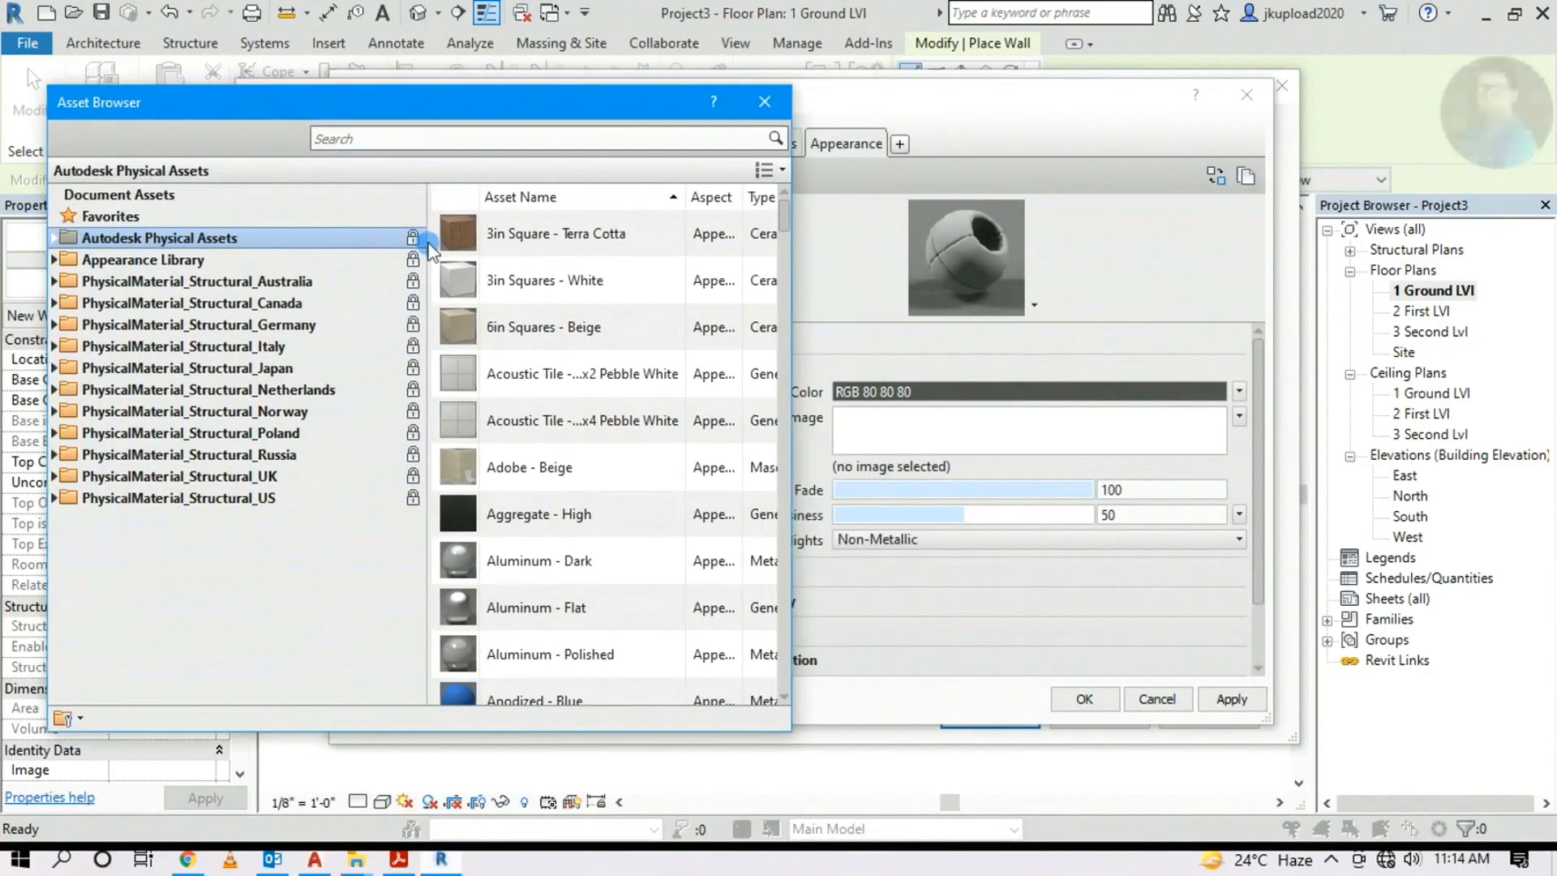
{"action": "left_click", "coordinate": [54, 260]}
{"action": "scroll", "coordinate": [141, 487], "scroll_direction": "down", "scroll_amount": 3}
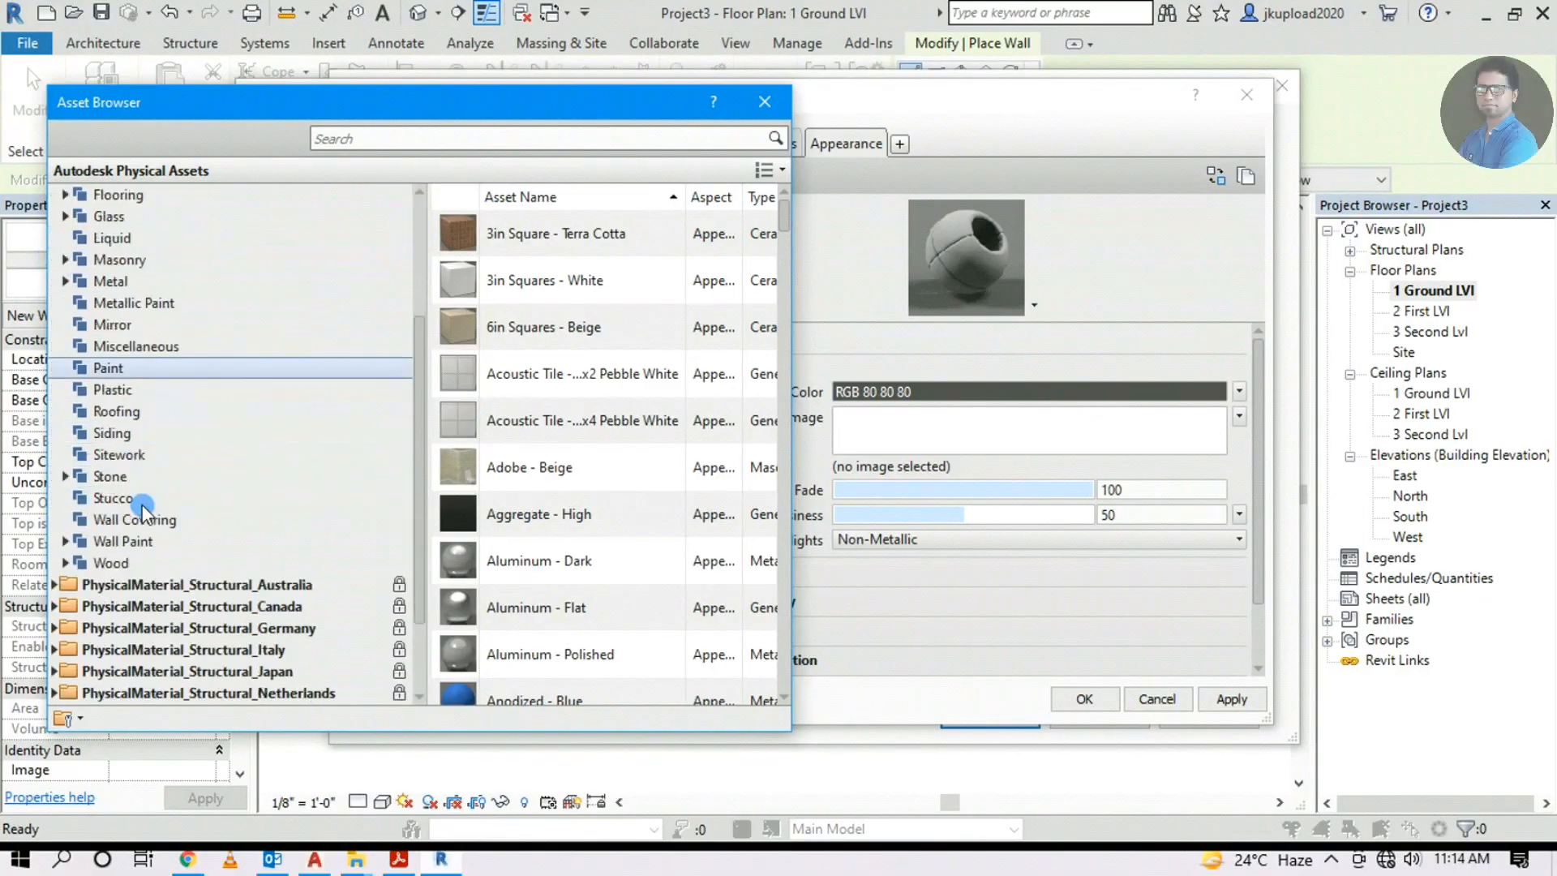
{"action": "left_click", "coordinate": [57, 542]}
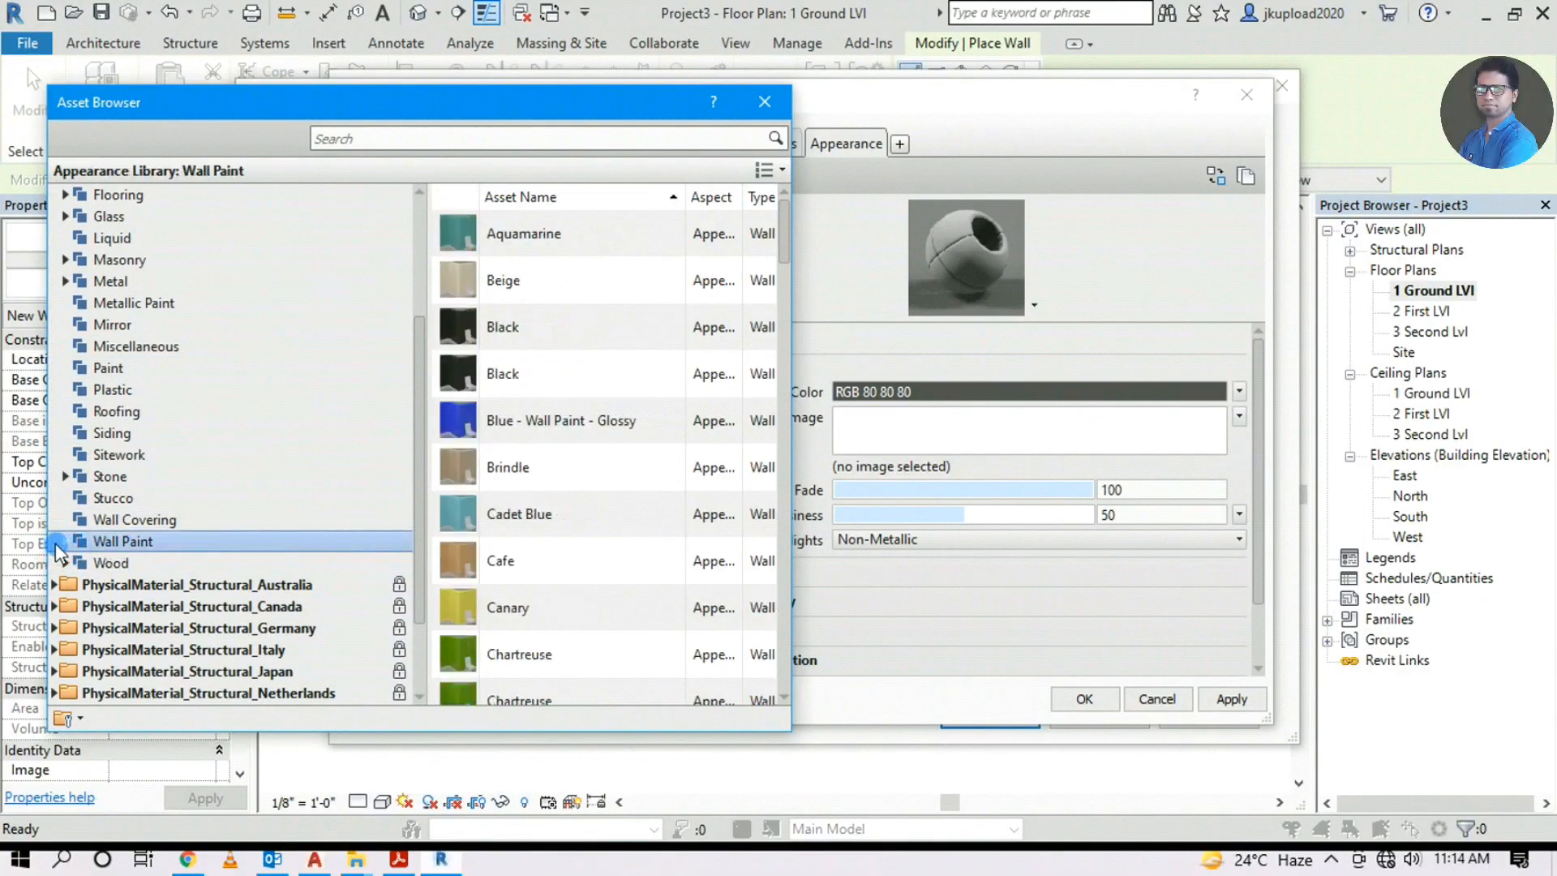
Replace the appearance with the Blue - Wall Paint - Glossy asset and assign Int Paint Main Wall to layer 2
{"action": "scroll", "coordinate": [567, 454], "scroll_direction": "down", "scroll_amount": 5}
{"action": "scroll", "coordinate": [521, 470], "scroll_direction": "up", "scroll_amount": 1}
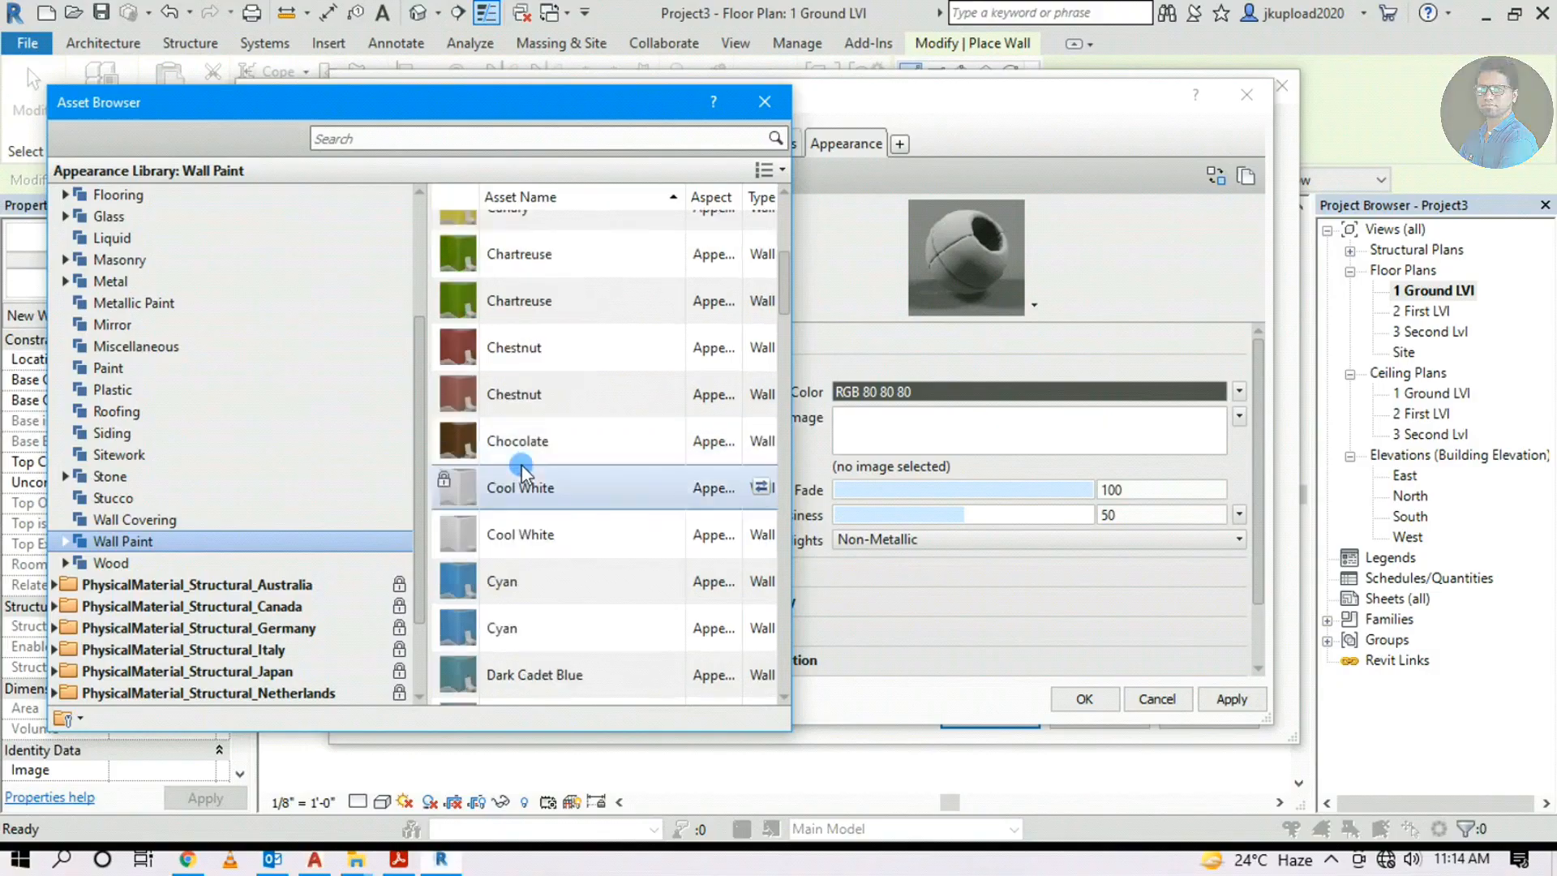
{"action": "scroll", "coordinate": [519, 474], "scroll_direction": "up", "scroll_amount": 5}
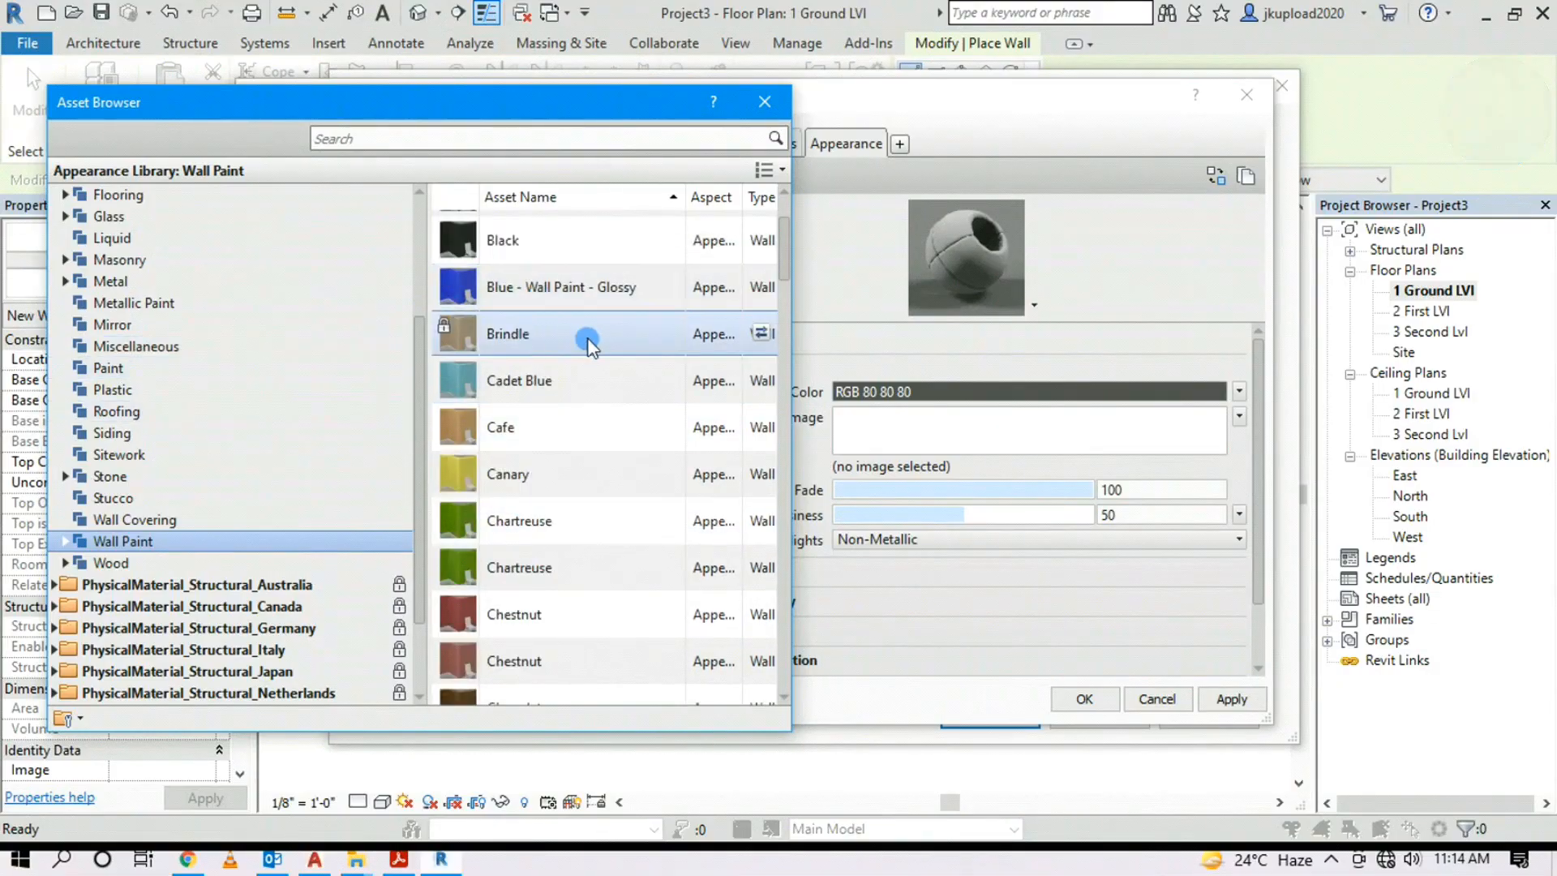
{"action": "left_click", "coordinate": [761, 287]}
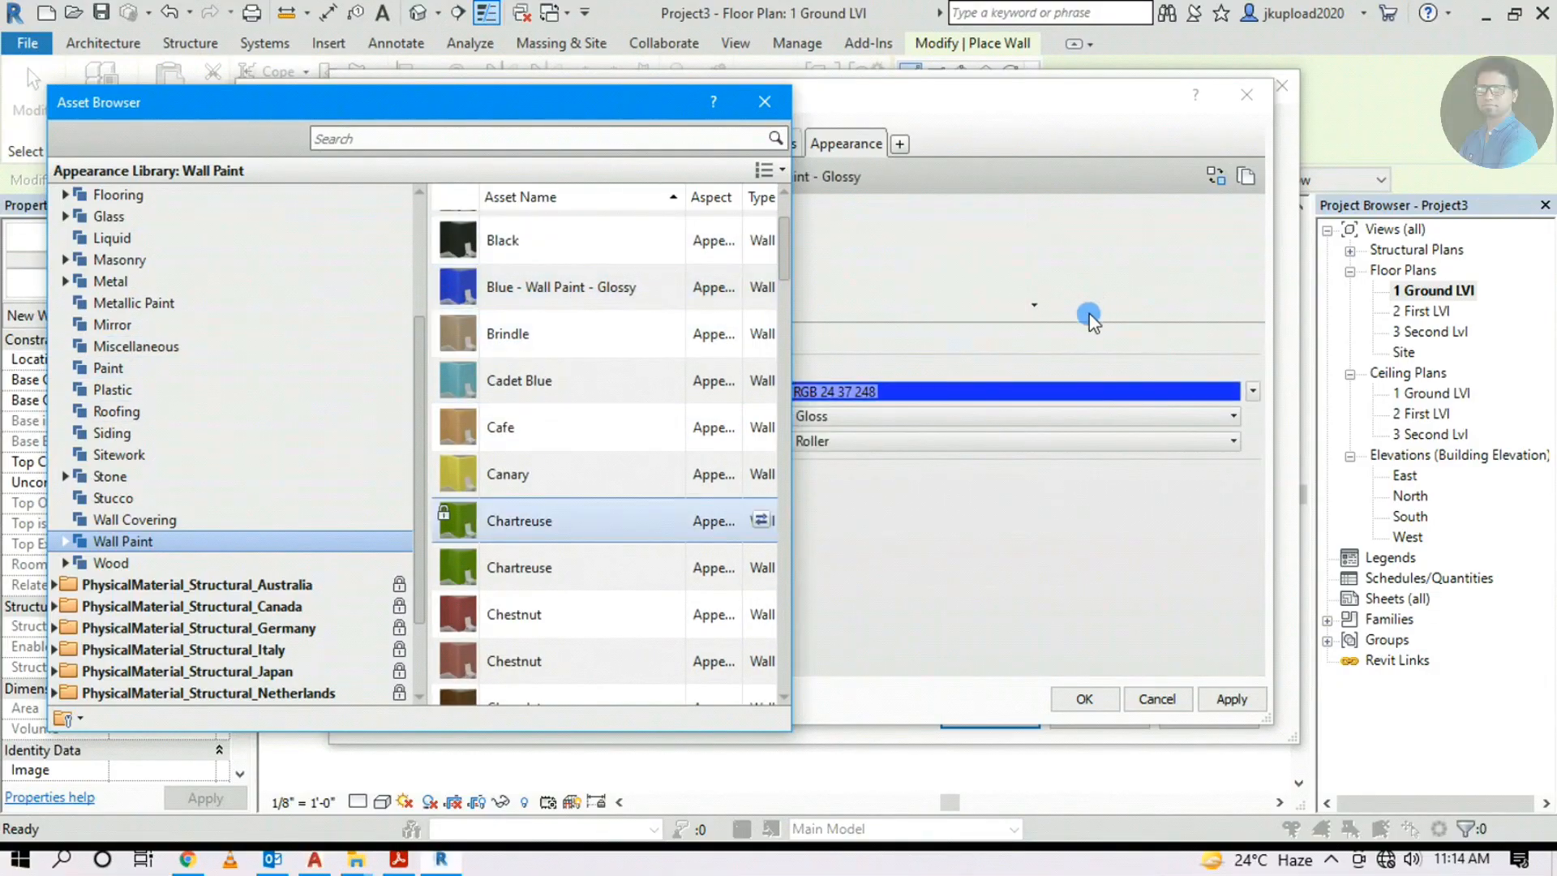
{"action": "left_click", "coordinate": [765, 101]}
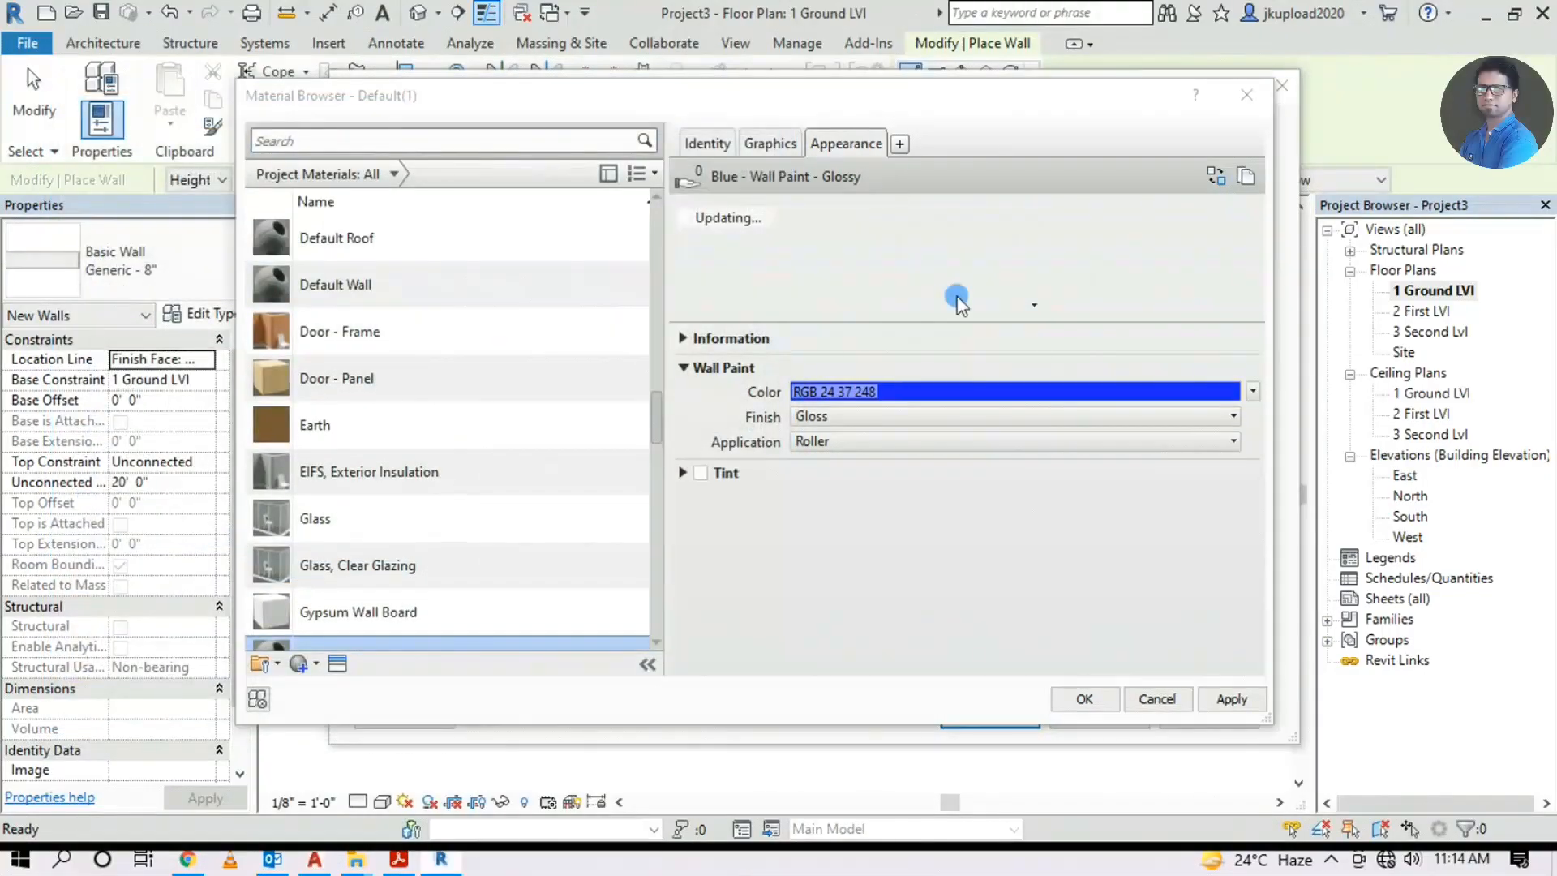
{"action": "left_click", "coordinate": [1232, 698]}
{"action": "left_click", "coordinate": [1084, 699]}
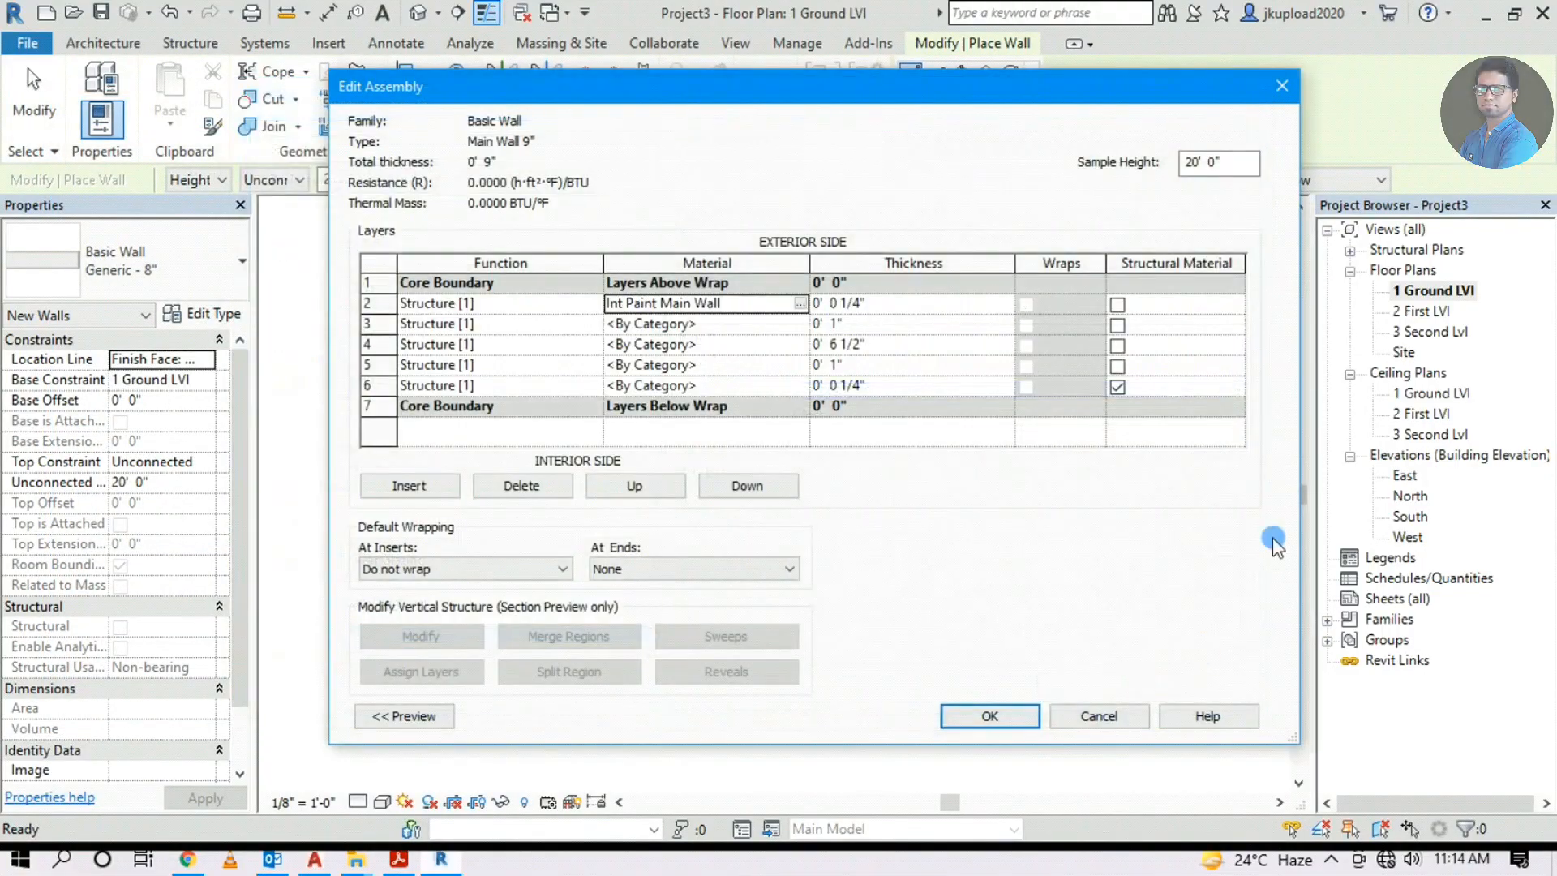
For layer 6's material, duplicate Default and name the copy Ext Paint Main Wall
{"action": "left_click", "coordinate": [794, 386]}
{"action": "left_click", "coordinate": [801, 386]}
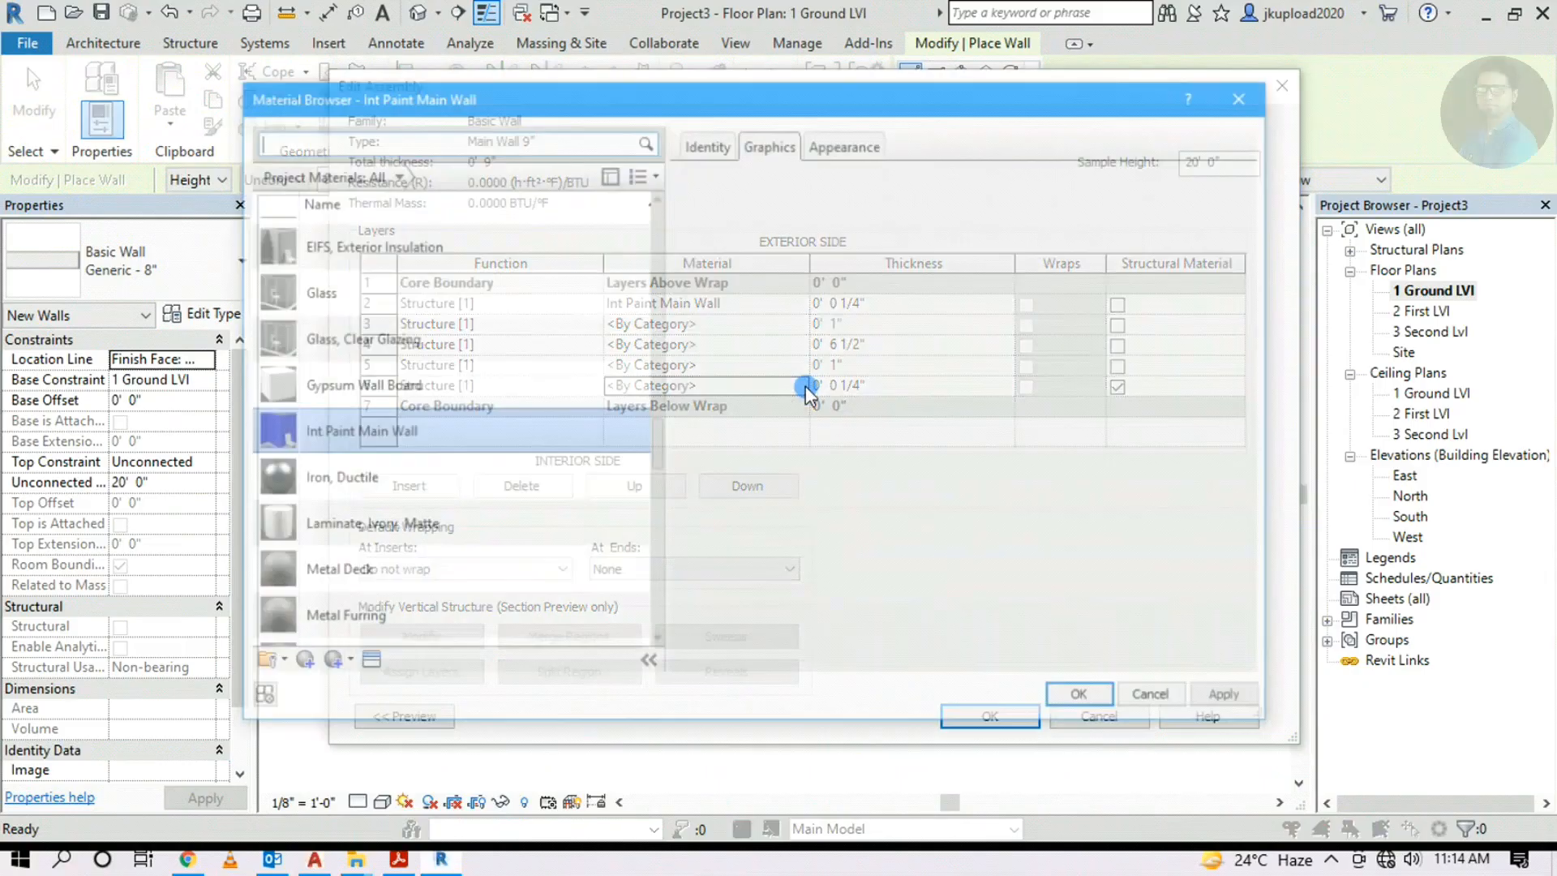
{"action": "scroll", "coordinate": [383, 403], "scroll_direction": "up", "scroll_amount": 3}
{"action": "scroll", "coordinate": [385, 403], "scroll_direction": "up", "scroll_amount": 3}
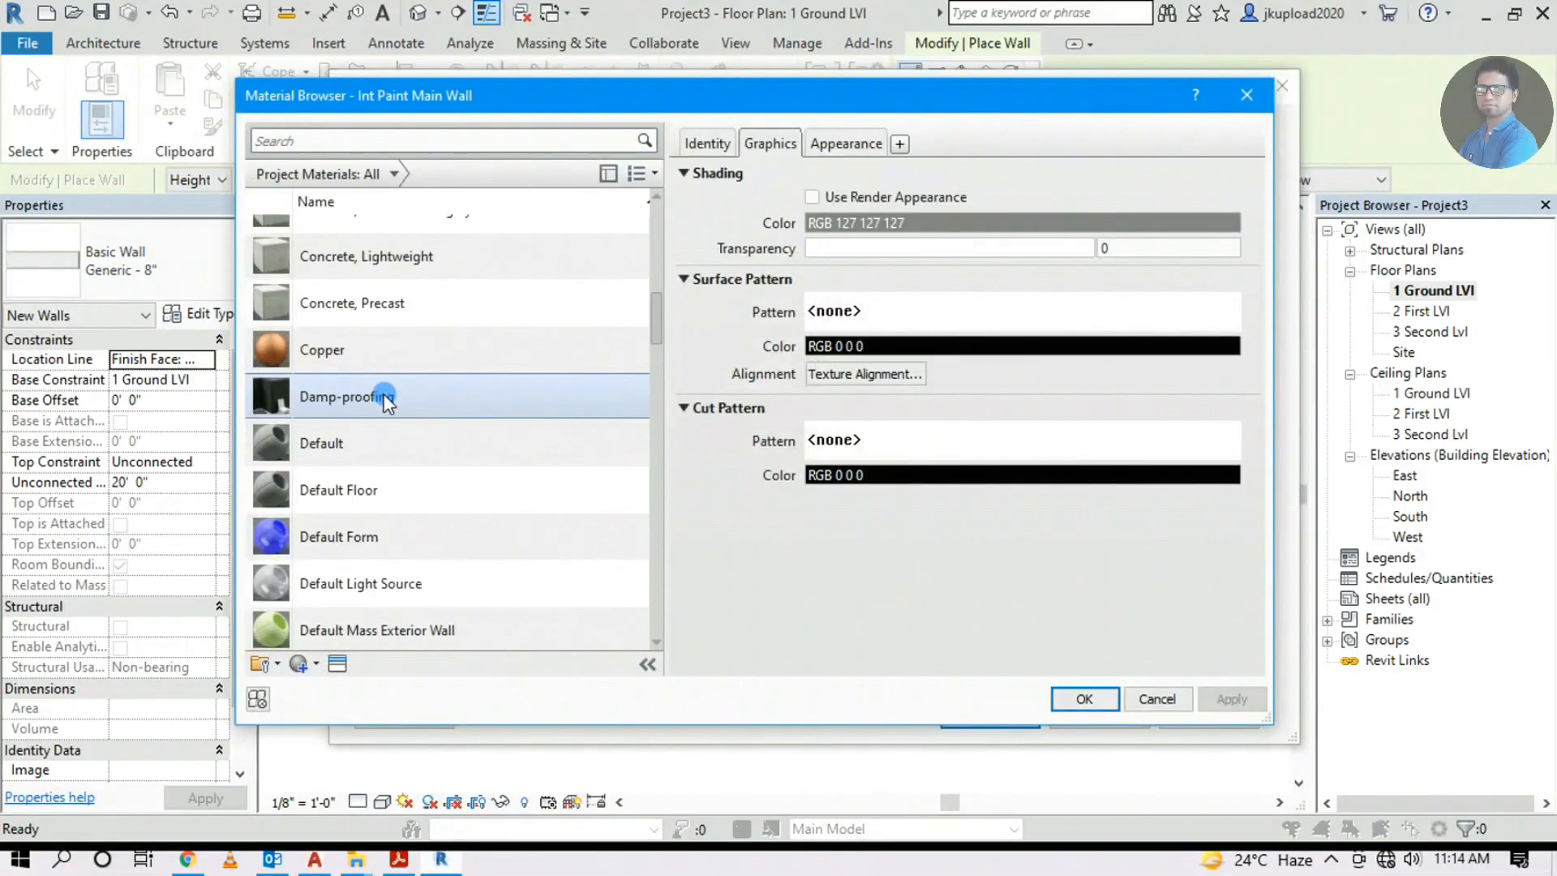
{"action": "left_click", "coordinate": [337, 448]}
{"action": "right_click", "coordinate": [341, 448]}
{"action": "left_click", "coordinate": [363, 497]}
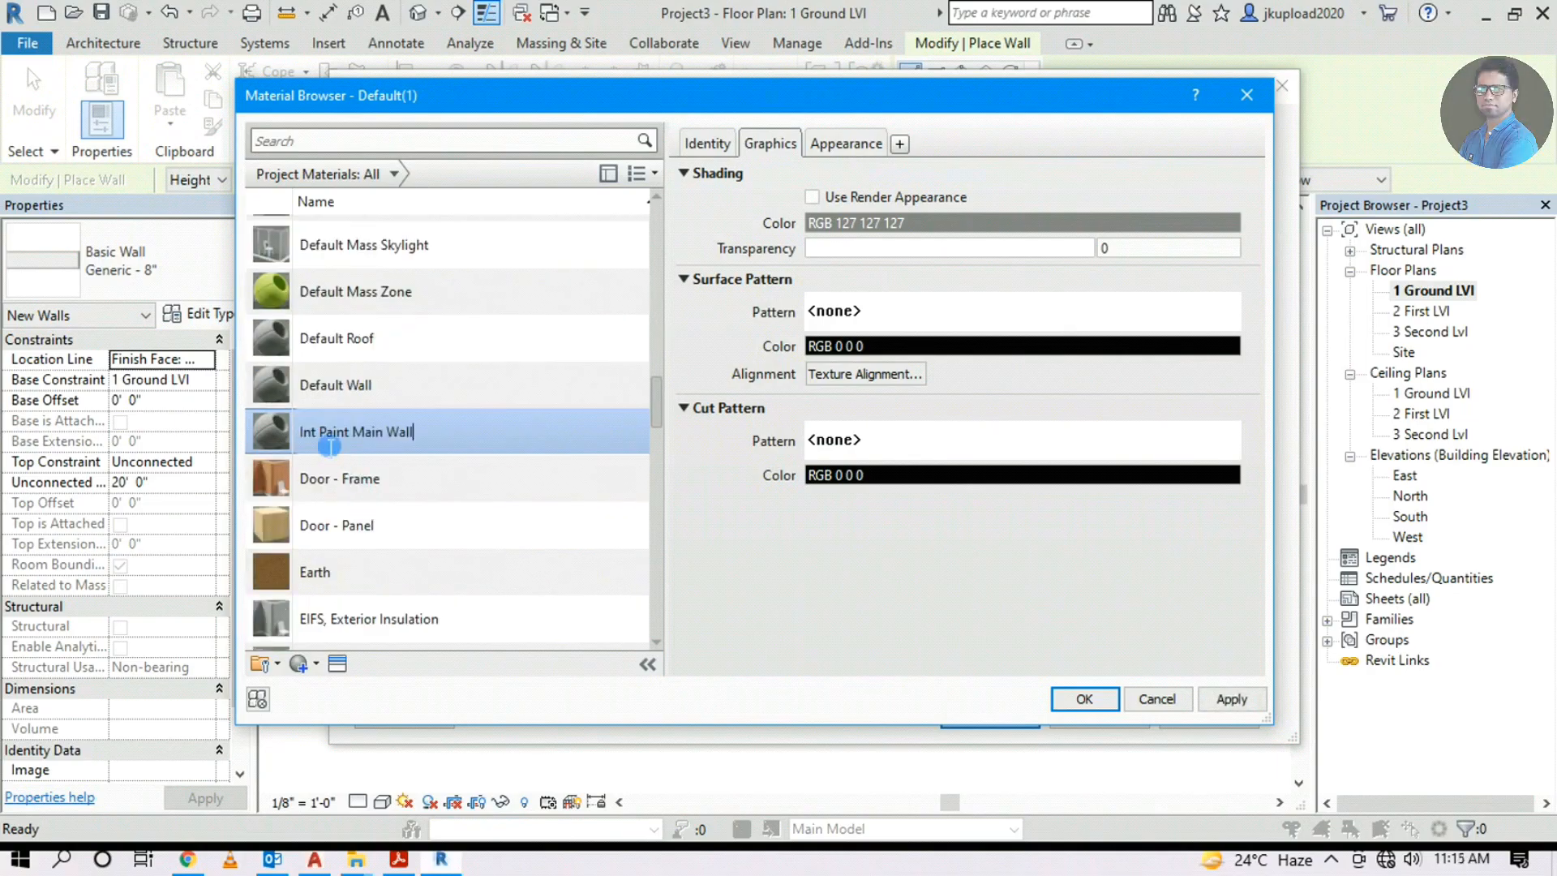
{"action": "left_click", "coordinate": [325, 448]}
{"action": "key", "text": "BackSpace"}
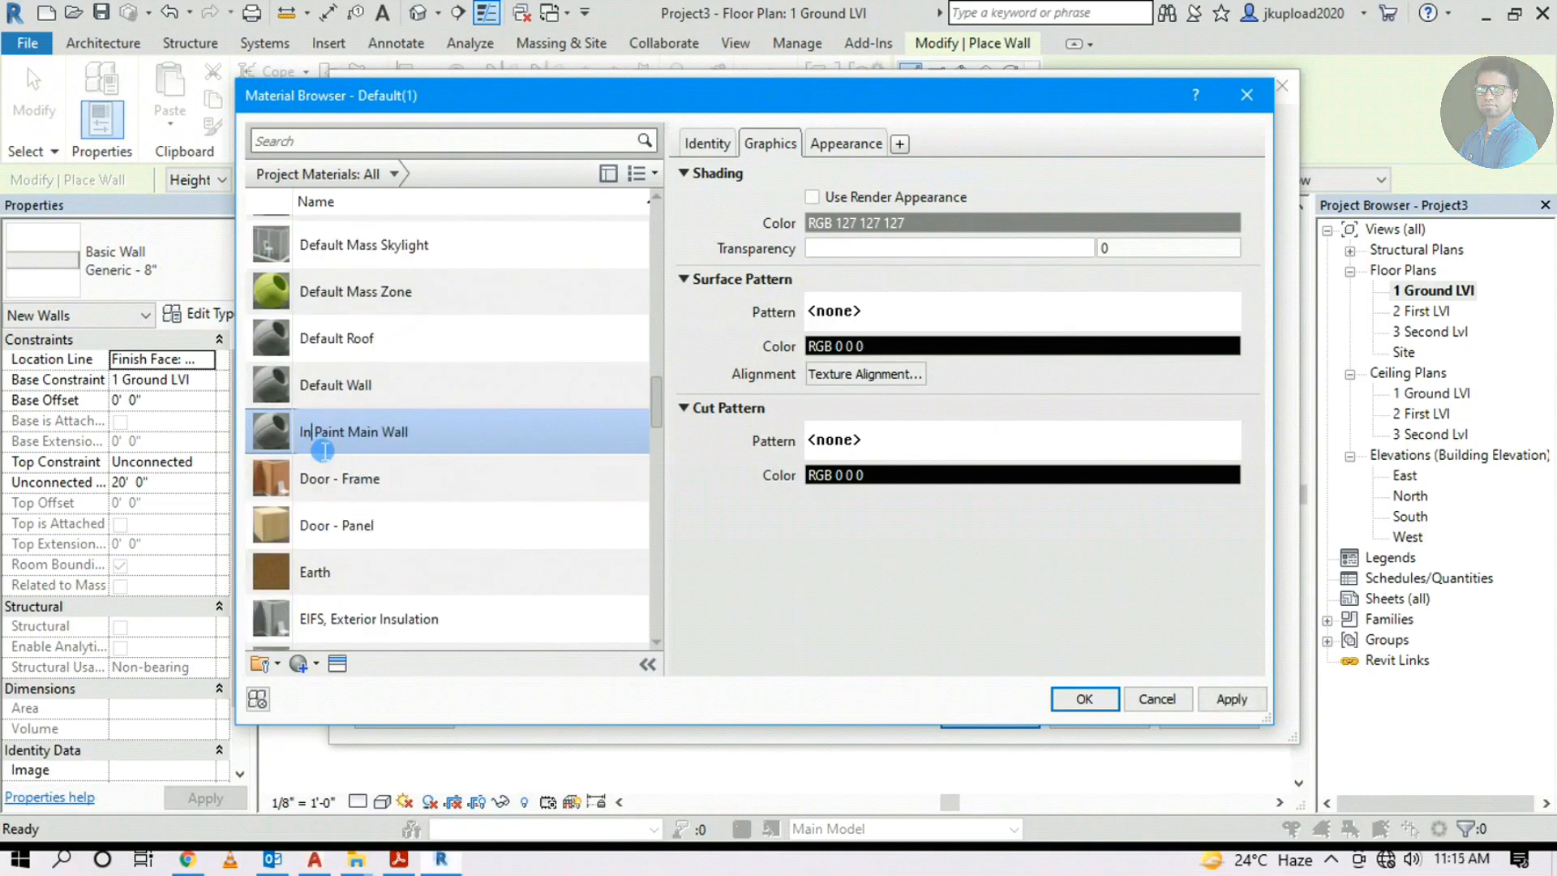
{"action": "key", "text": "BackSpace"}
{"action": "key", "text": "BackSpace"}
{"action": "type", "text": "Ext"}
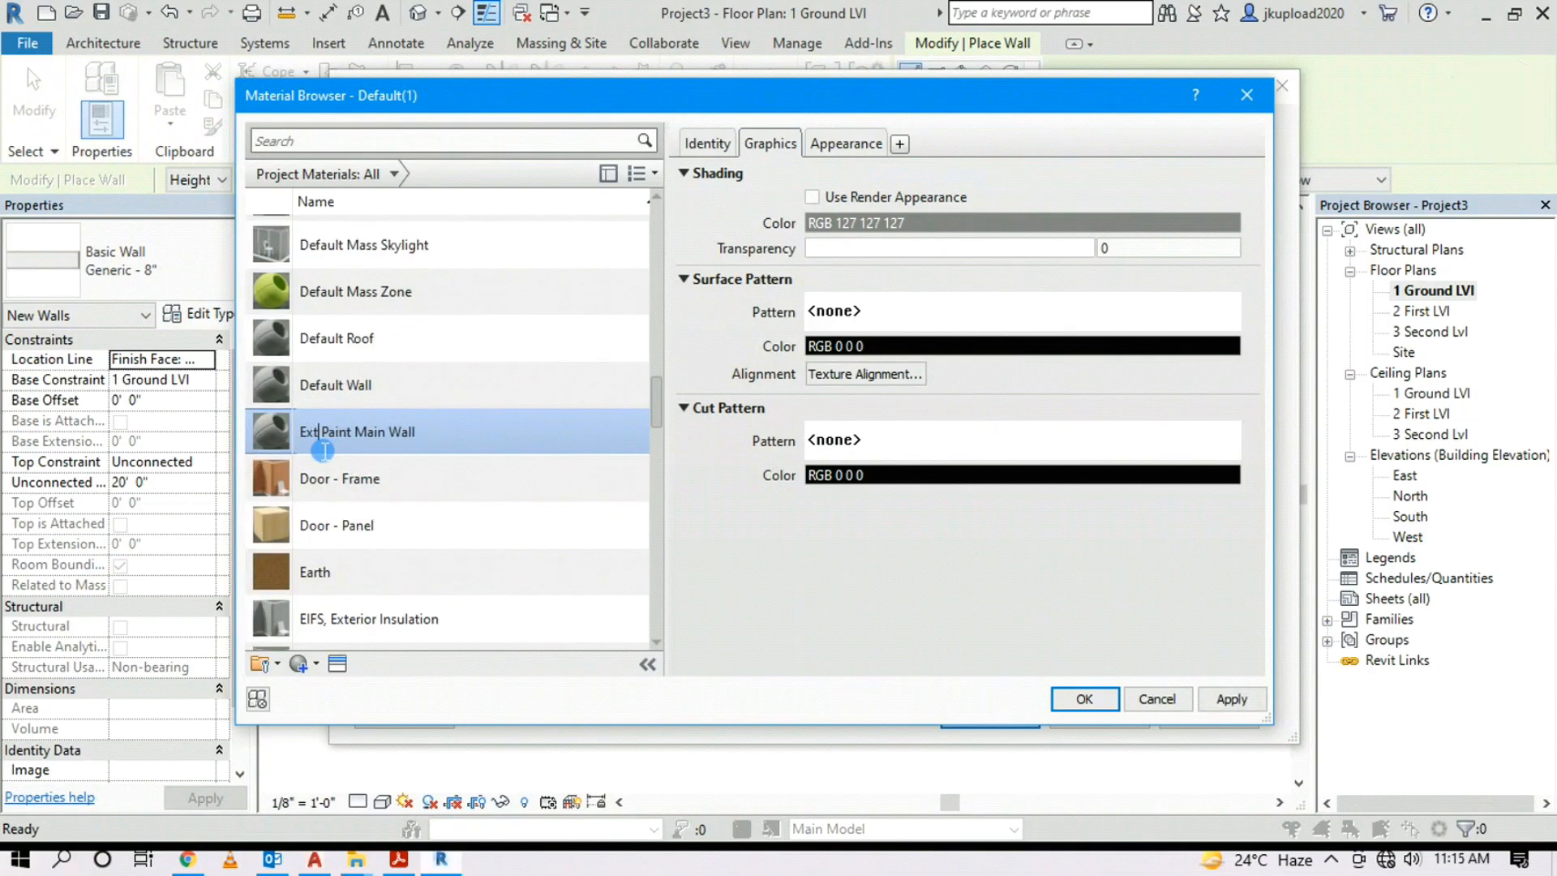
Open the replacement assets for the Ext Paint Main Wall appearance and go to the Appearance Library's Stucco category
{"action": "left_click", "coordinate": [846, 144]}
{"action": "left_click", "coordinate": [1216, 176]}
{"action": "left_click", "coordinate": [123, 519]}
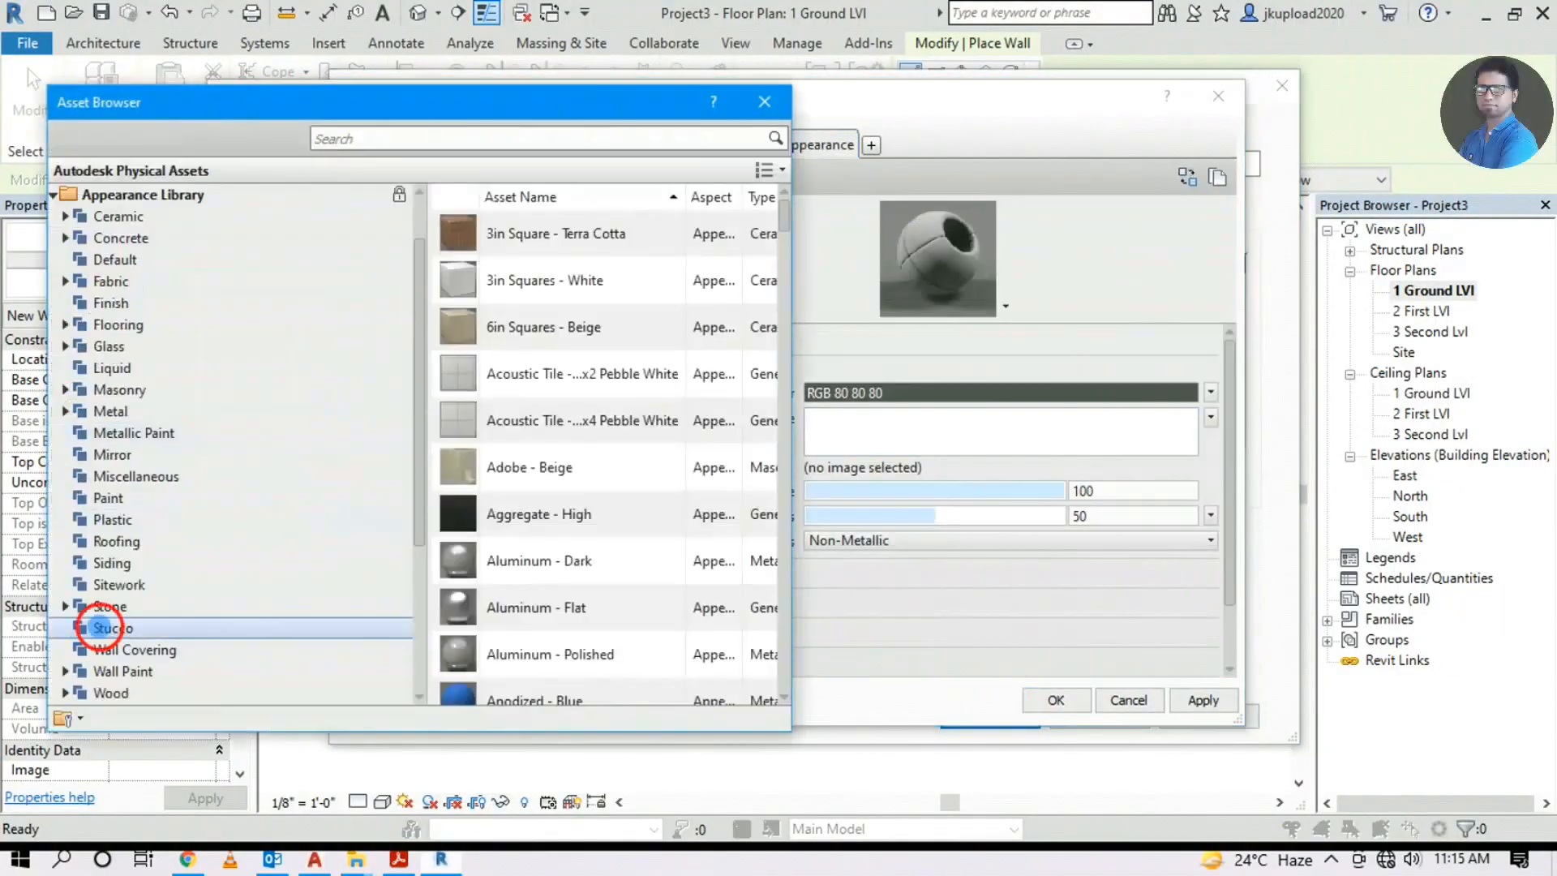
{"action": "left_click", "coordinate": [57, 629]}
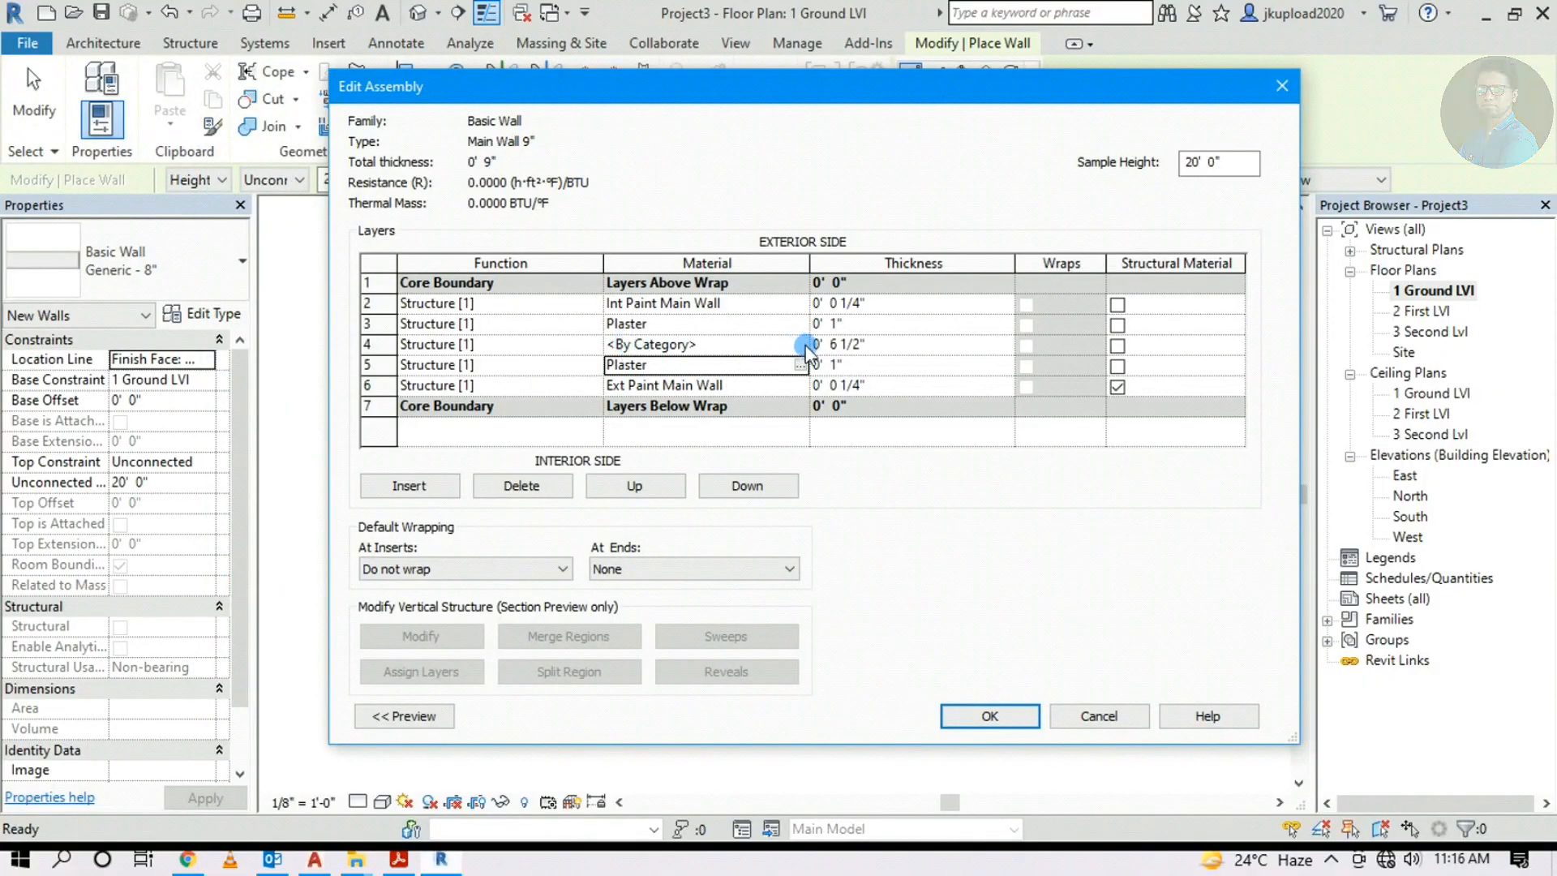
Assign the Brick, Common project material to layer 4 of the Main Wall 9" assembly
{"action": "left_click", "coordinate": [791, 345]}
{"action": "left_click", "coordinate": [800, 344]}
{"action": "scroll", "coordinate": [338, 371], "scroll_direction": "up", "scroll_amount": 3}
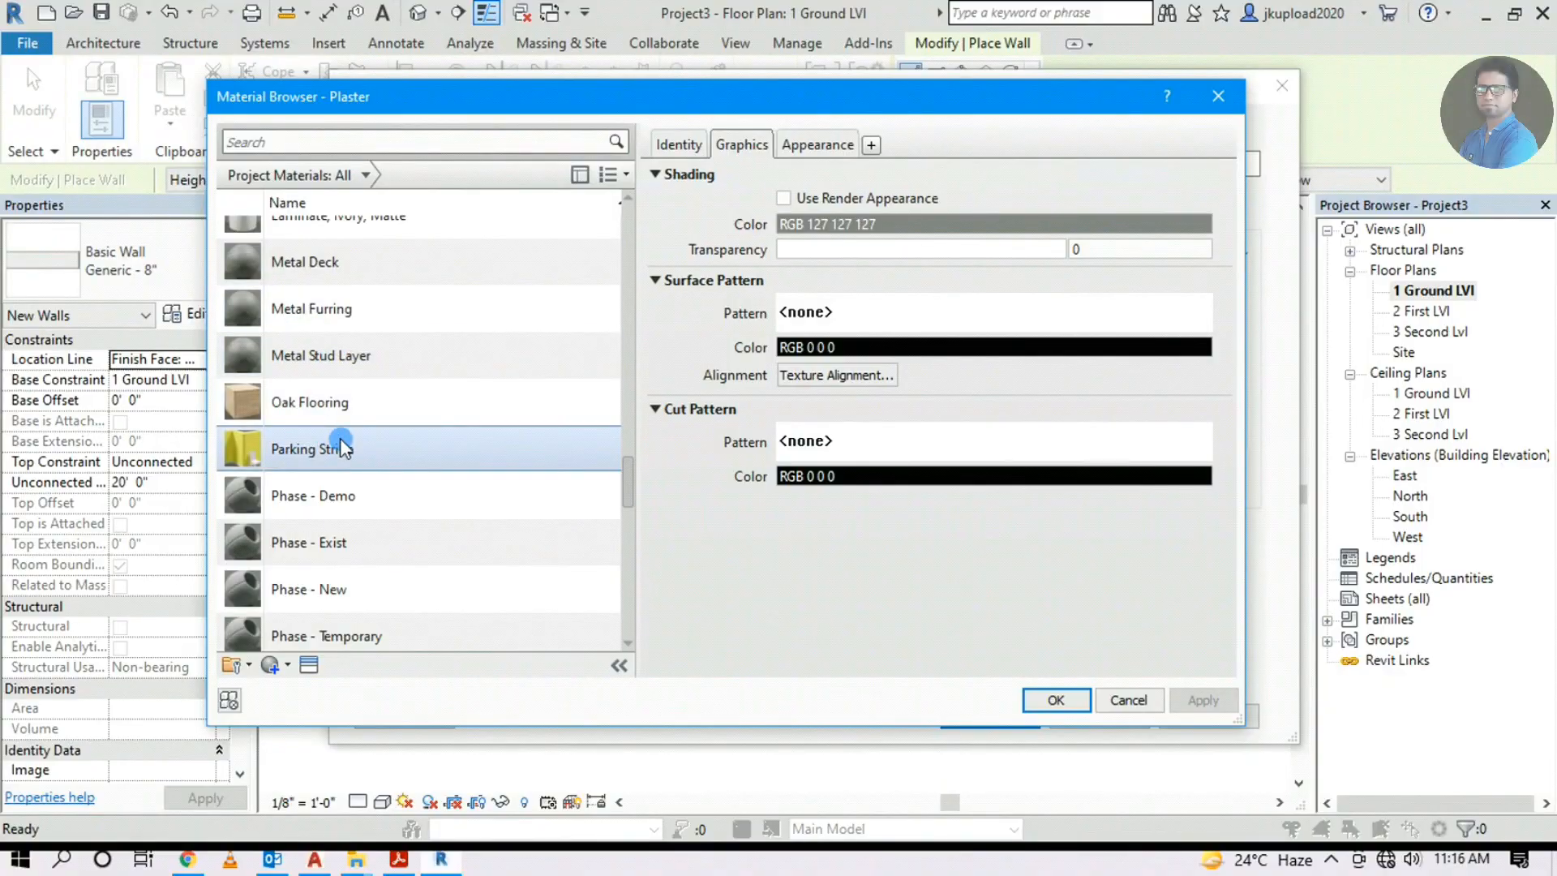
{"action": "scroll", "coordinate": [341, 446], "scroll_direction": "up", "scroll_amount": 2}
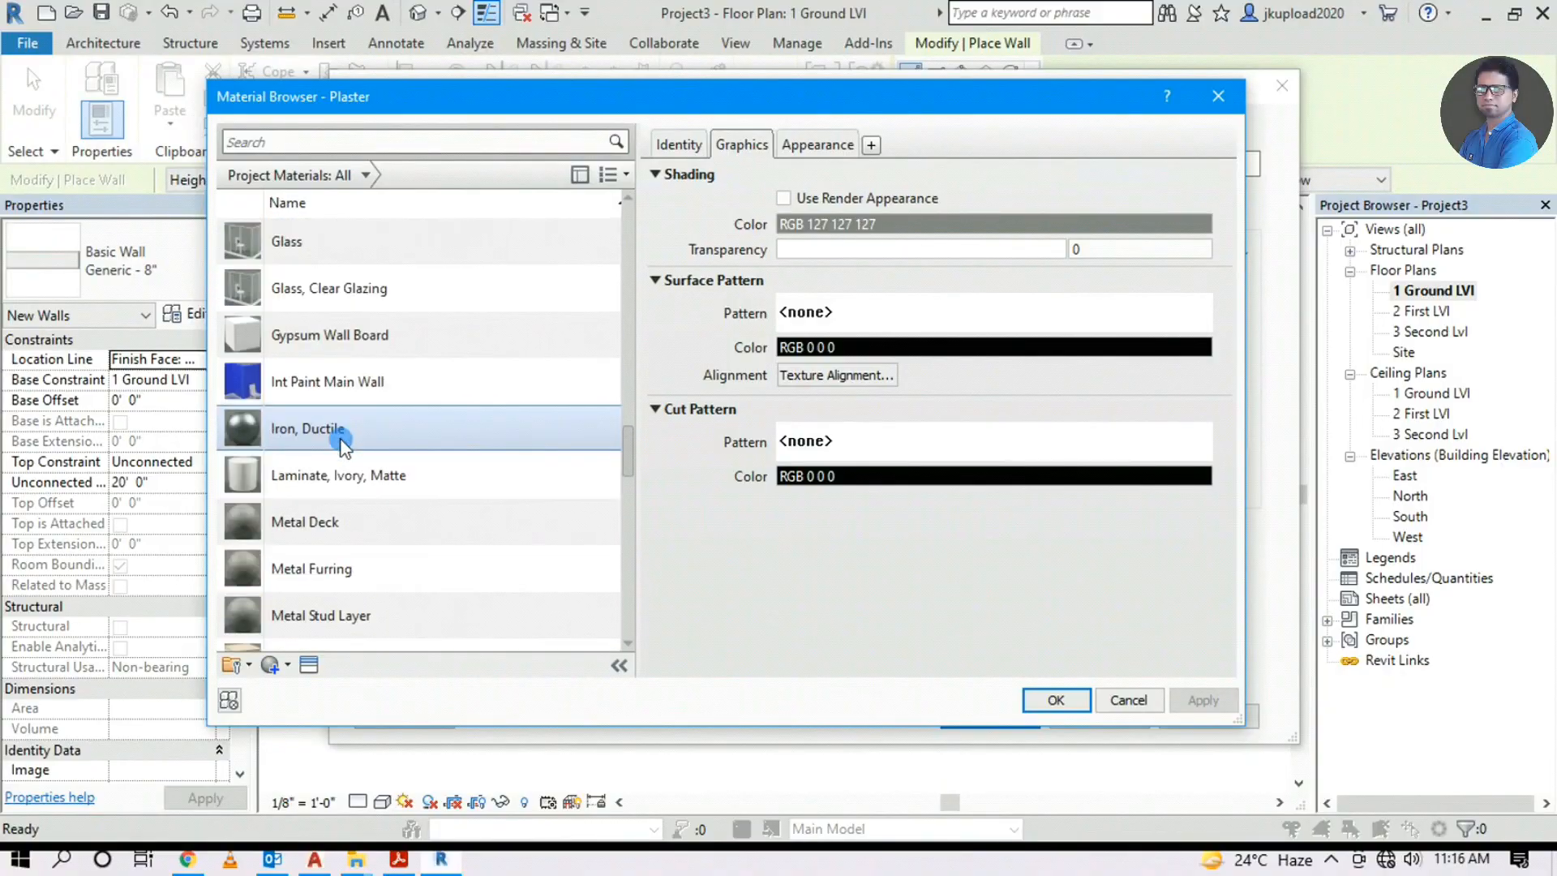
{"action": "scroll", "coordinate": [342, 444], "scroll_direction": "up", "scroll_amount": 4}
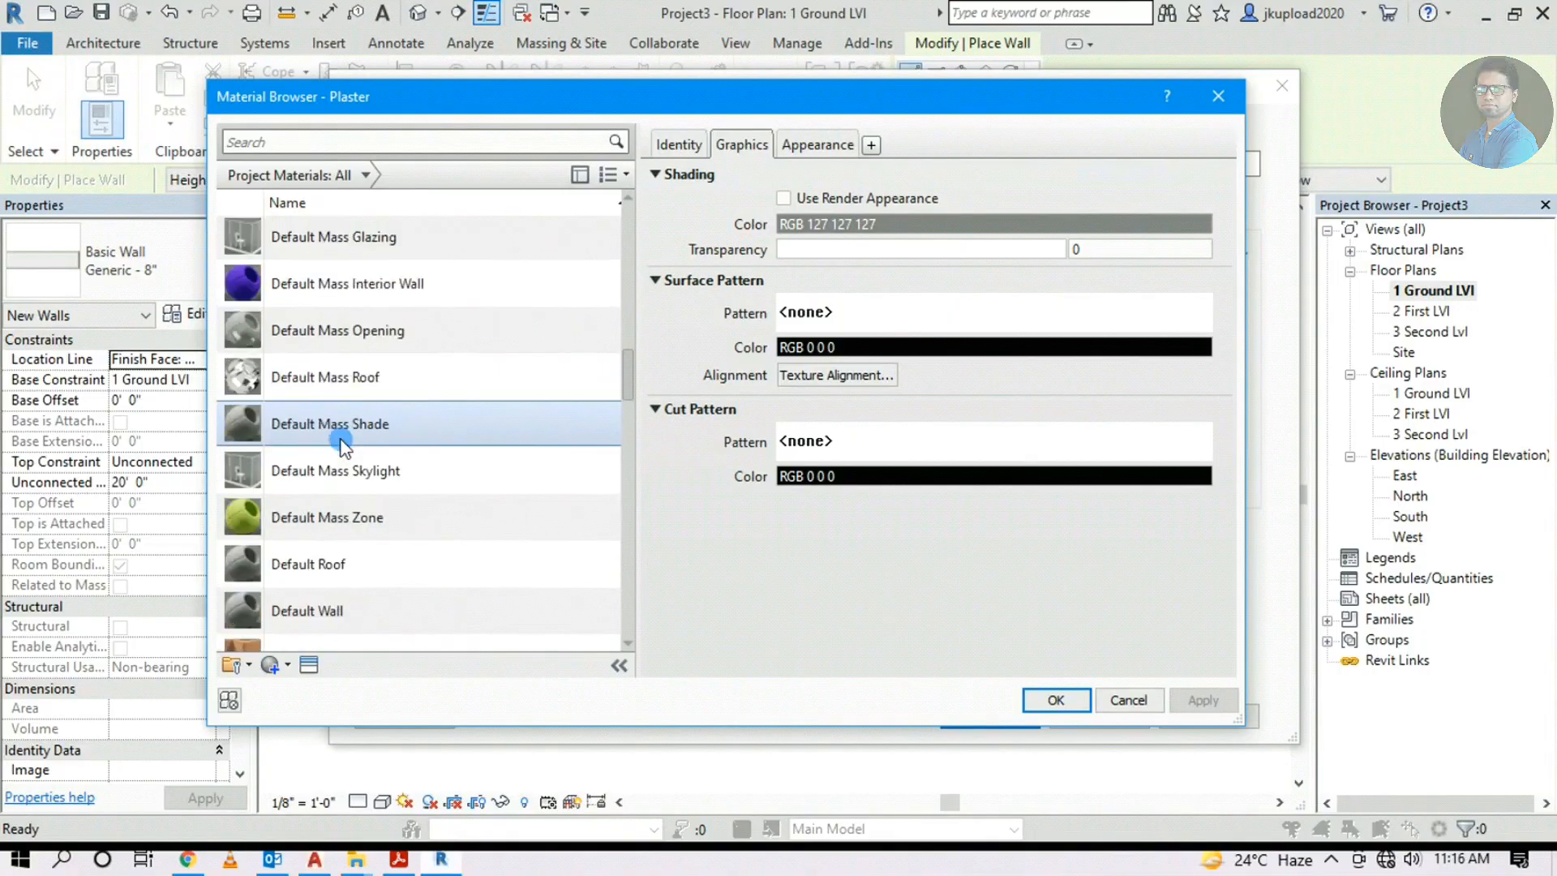
{"action": "scroll", "coordinate": [341, 444], "scroll_direction": "up", "scroll_amount": 4}
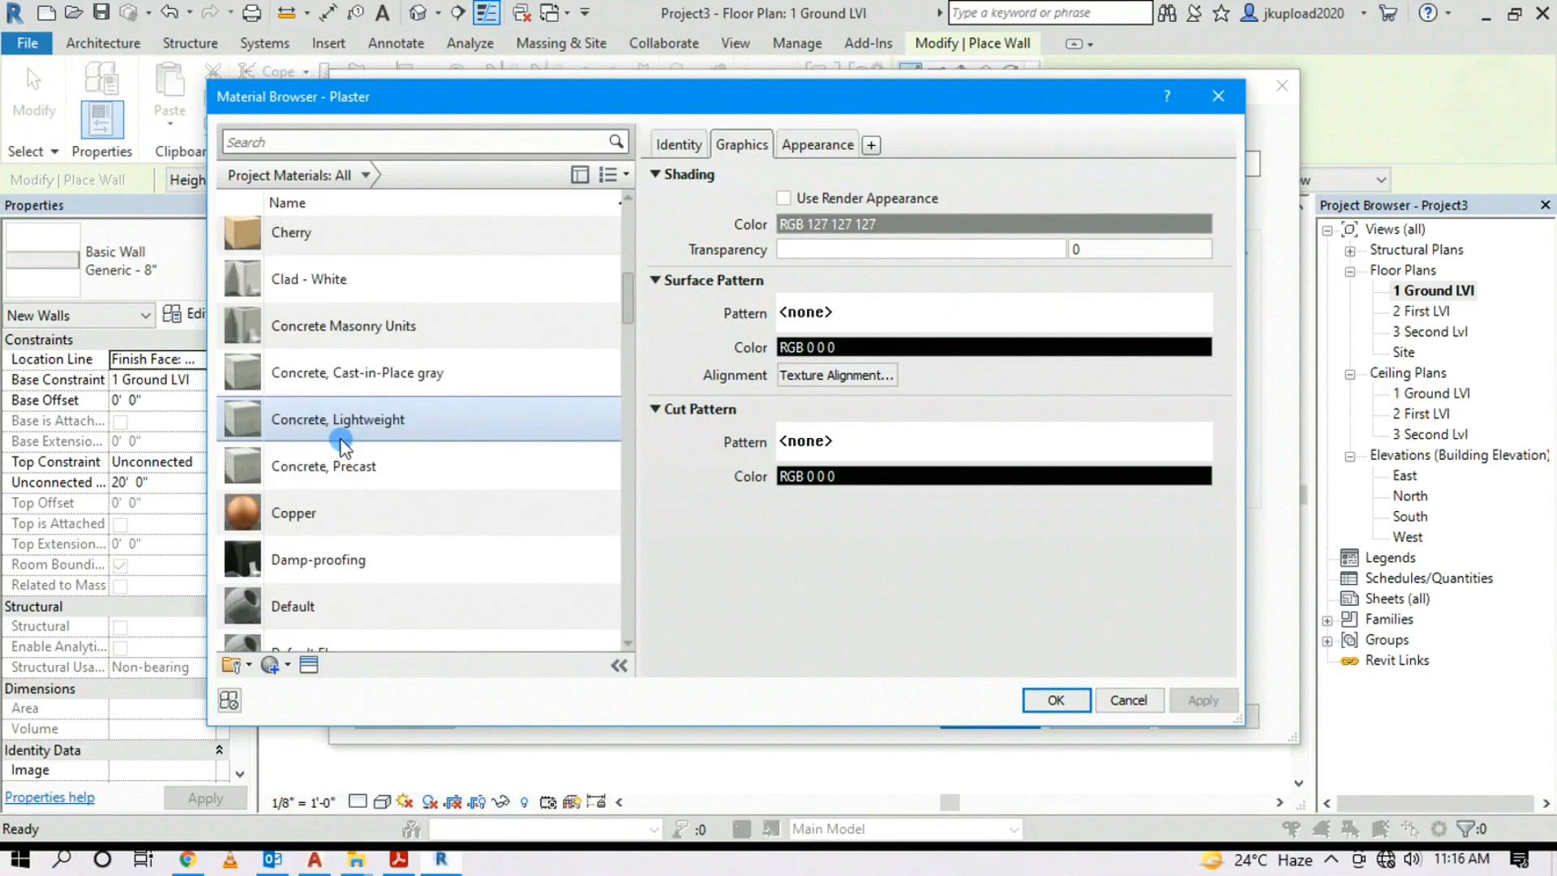
{"action": "scroll", "coordinate": [341, 443], "scroll_direction": "up", "scroll_amount": 4}
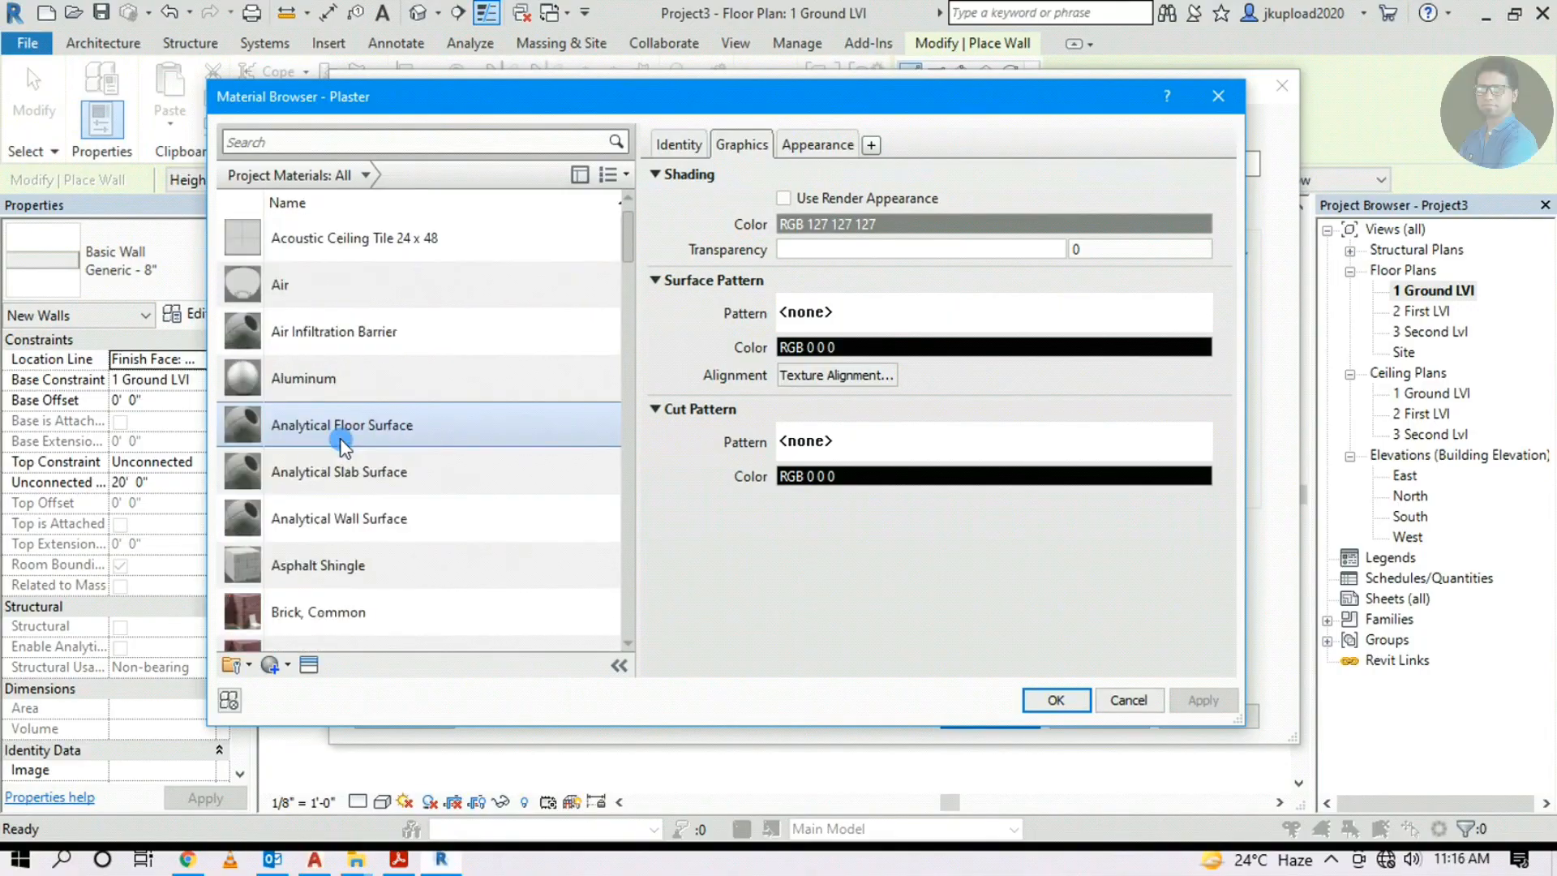
{"action": "scroll", "coordinate": [341, 444], "scroll_direction": "down", "scroll_amount": 1}
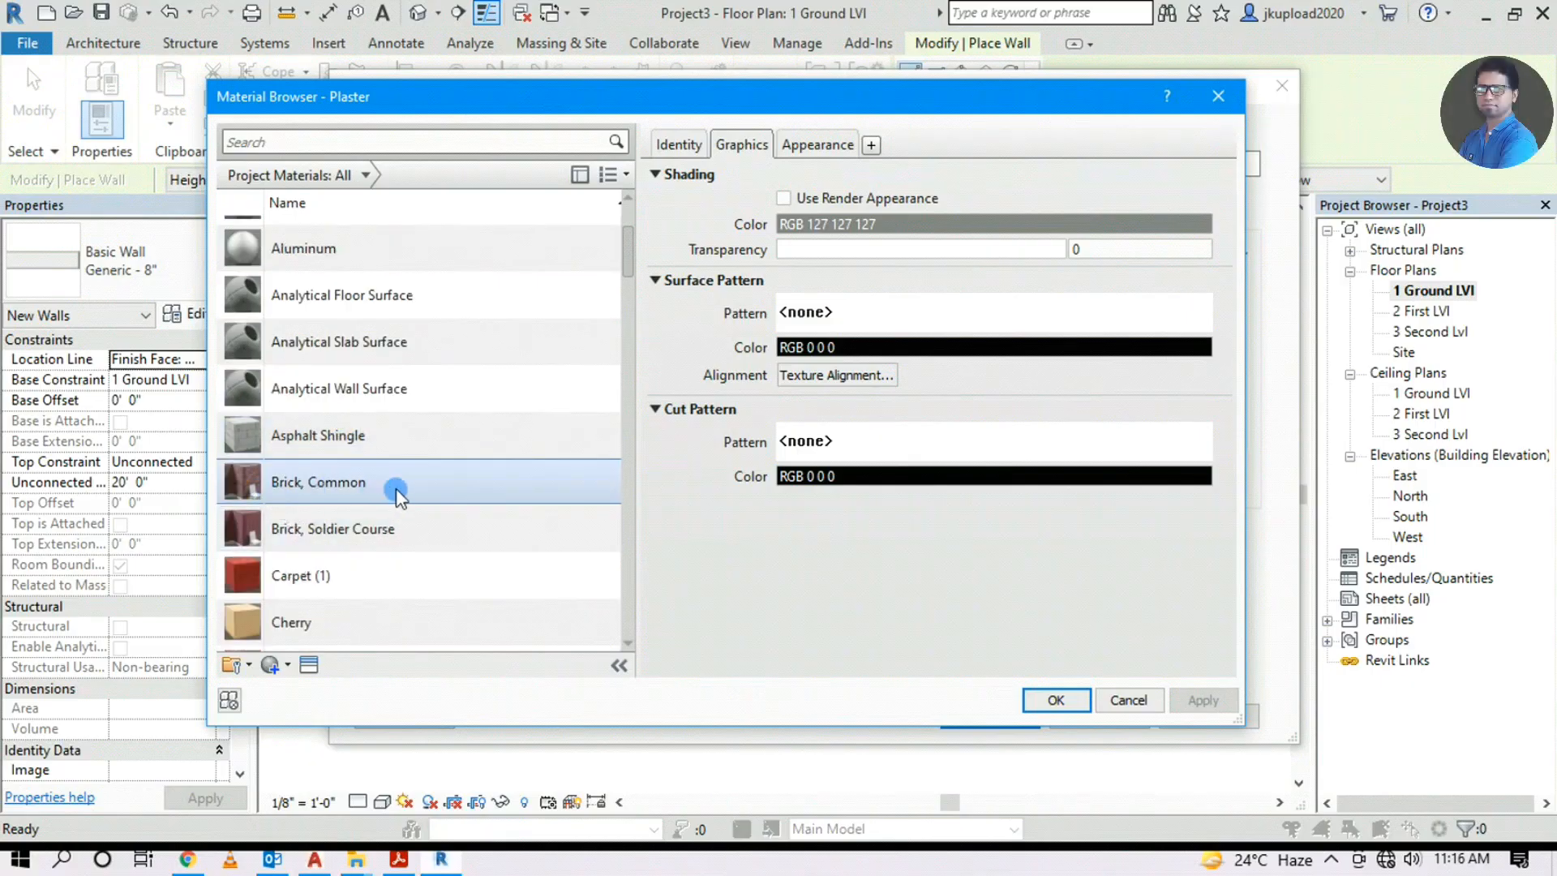
{"action": "left_click", "coordinate": [357, 483]}
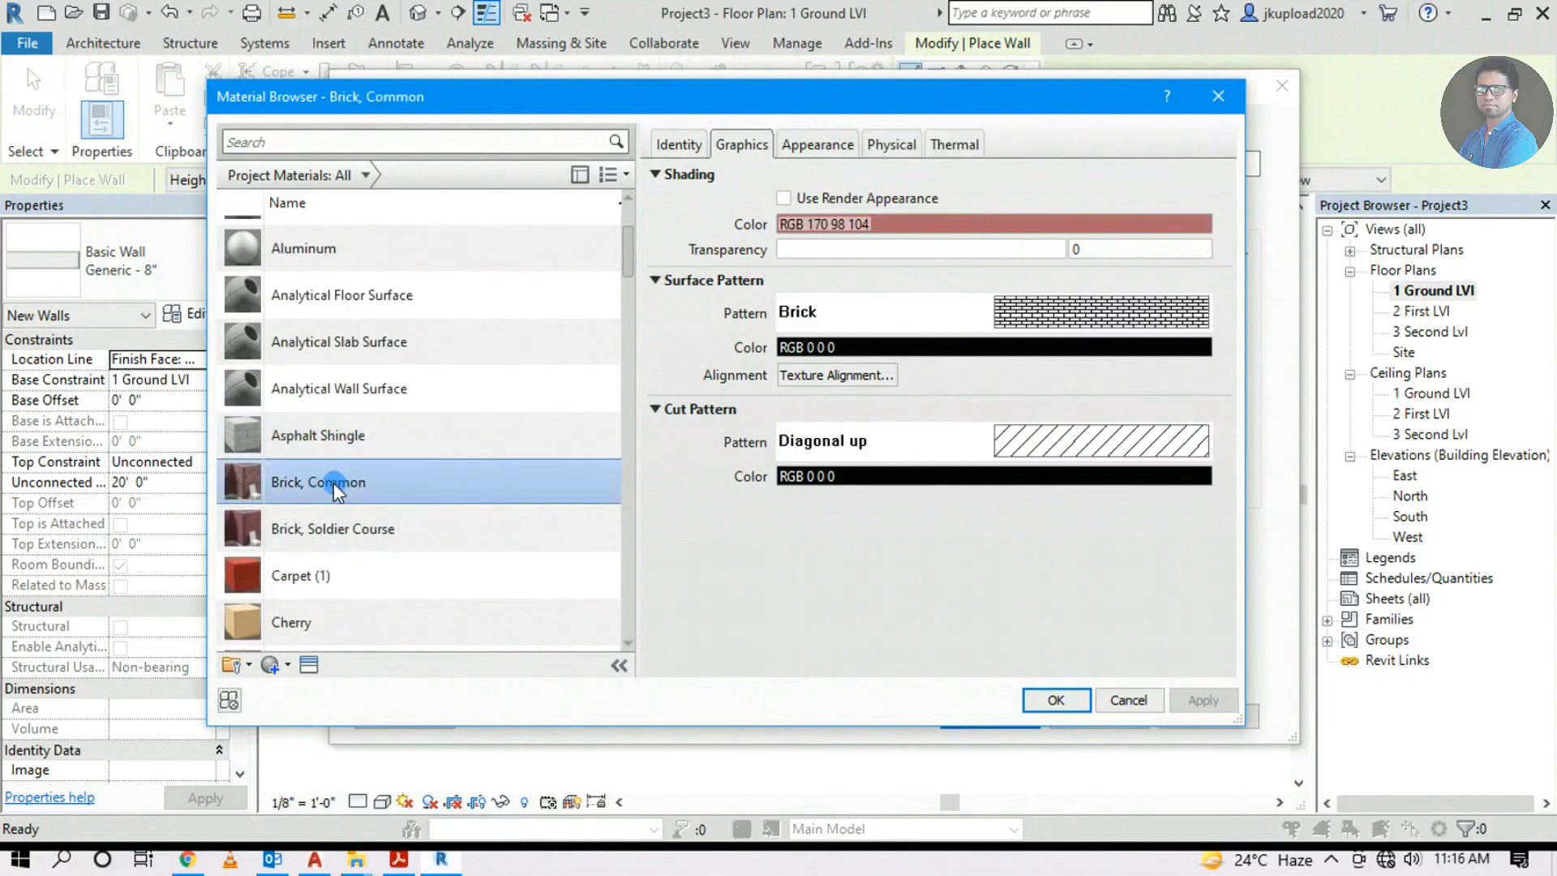
{"action": "left_click", "coordinate": [1055, 700]}
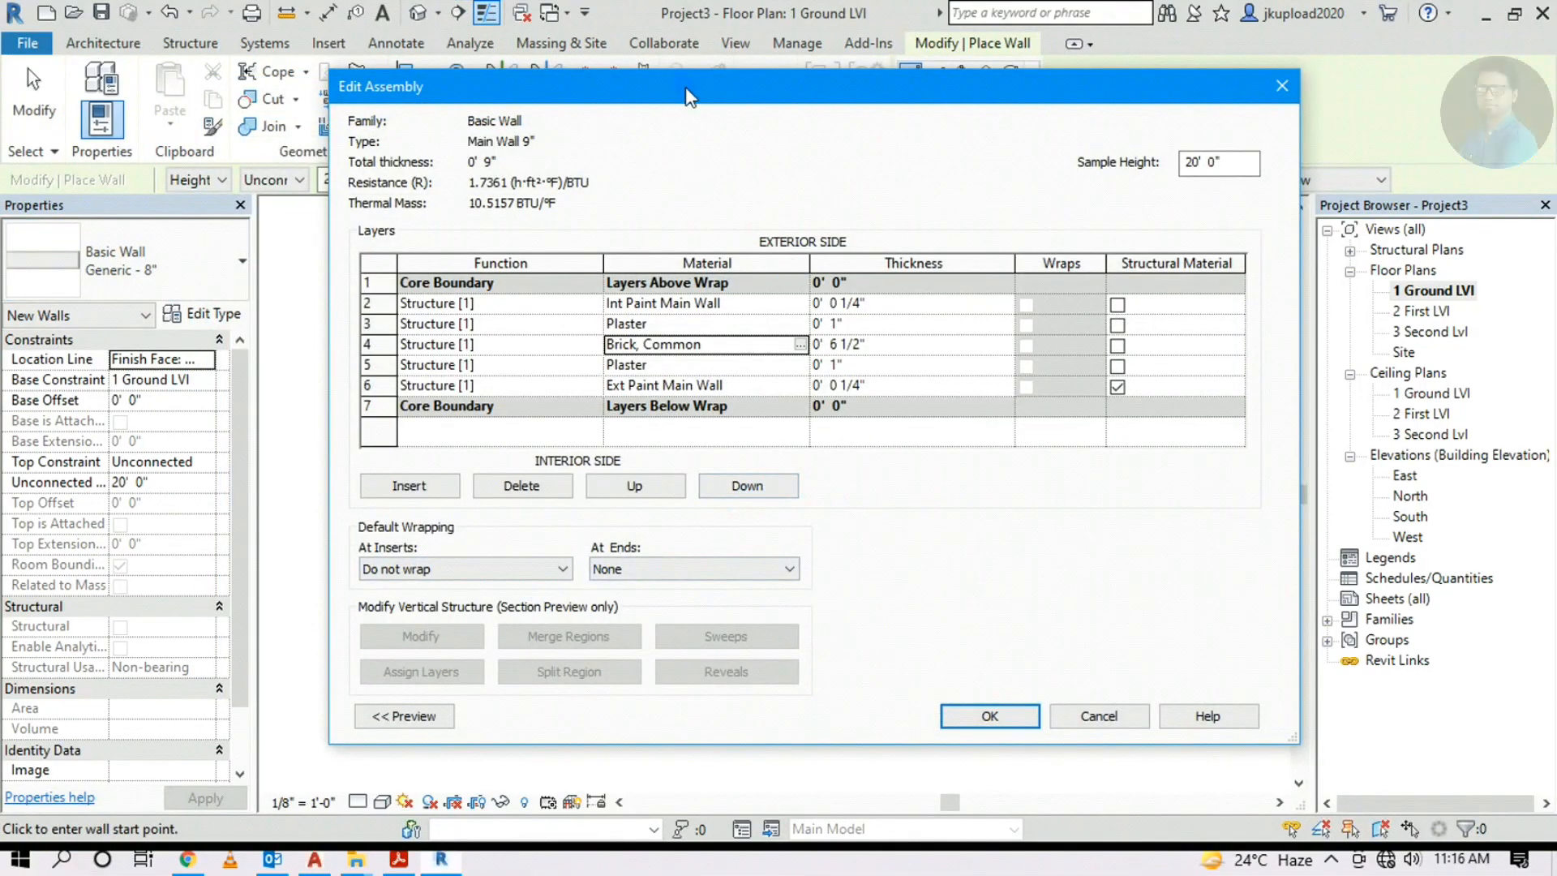
Preview the Main Wall 9" assembly in its floor plan view and inspect the paint, plaster and brick layers up close
{"action": "left_click_drag", "start_coordinate": [689, 93], "coordinate": [891, 75]}
{"action": "left_click", "coordinate": [615, 699]}
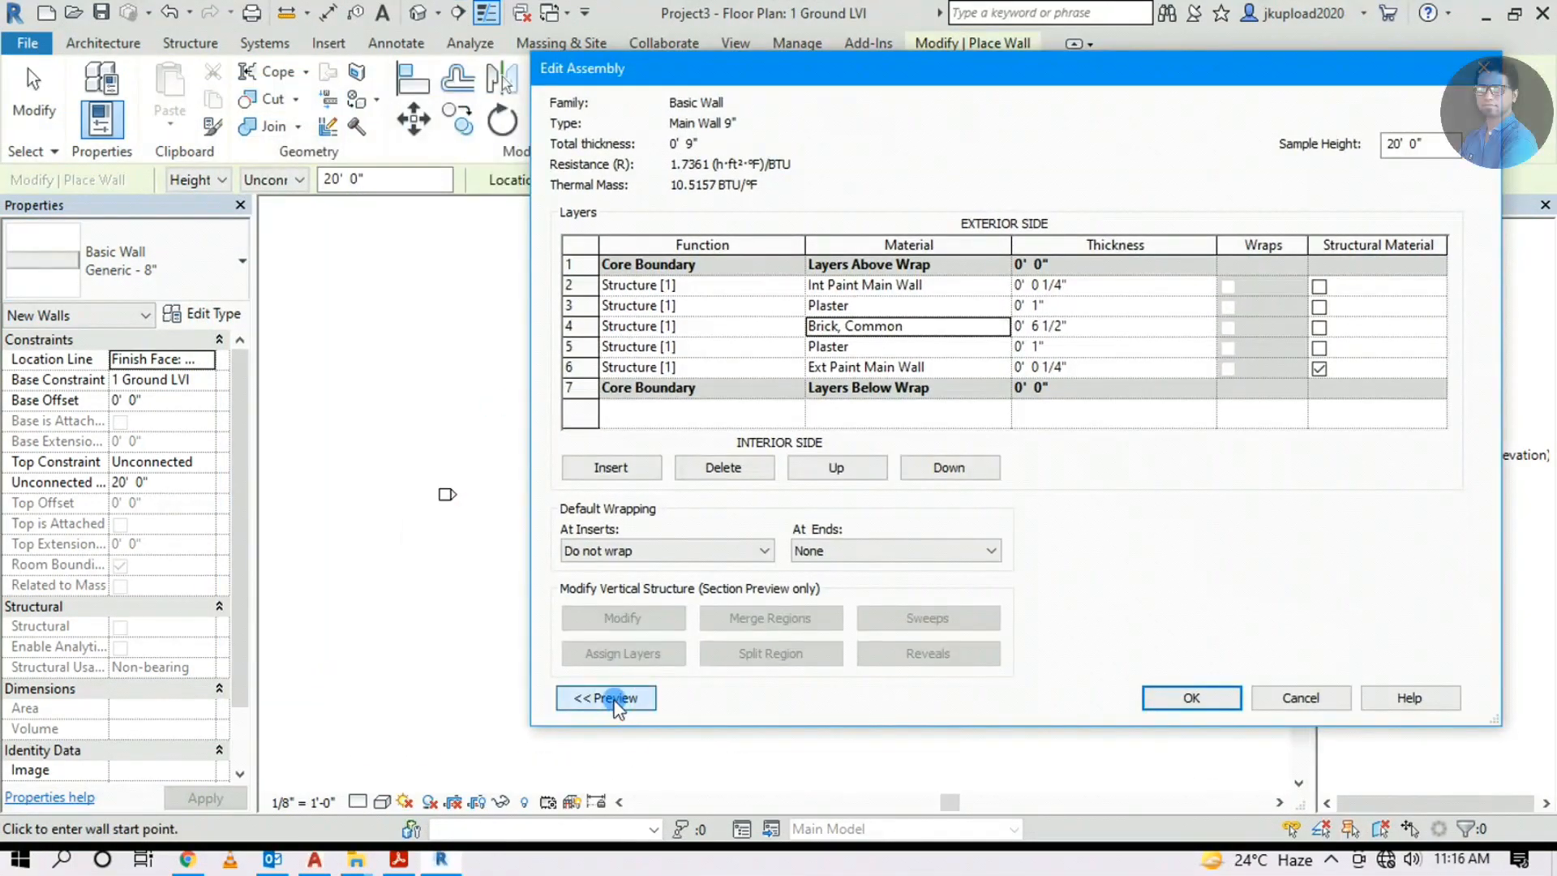
{"action": "left_click", "coordinate": [680, 701]}
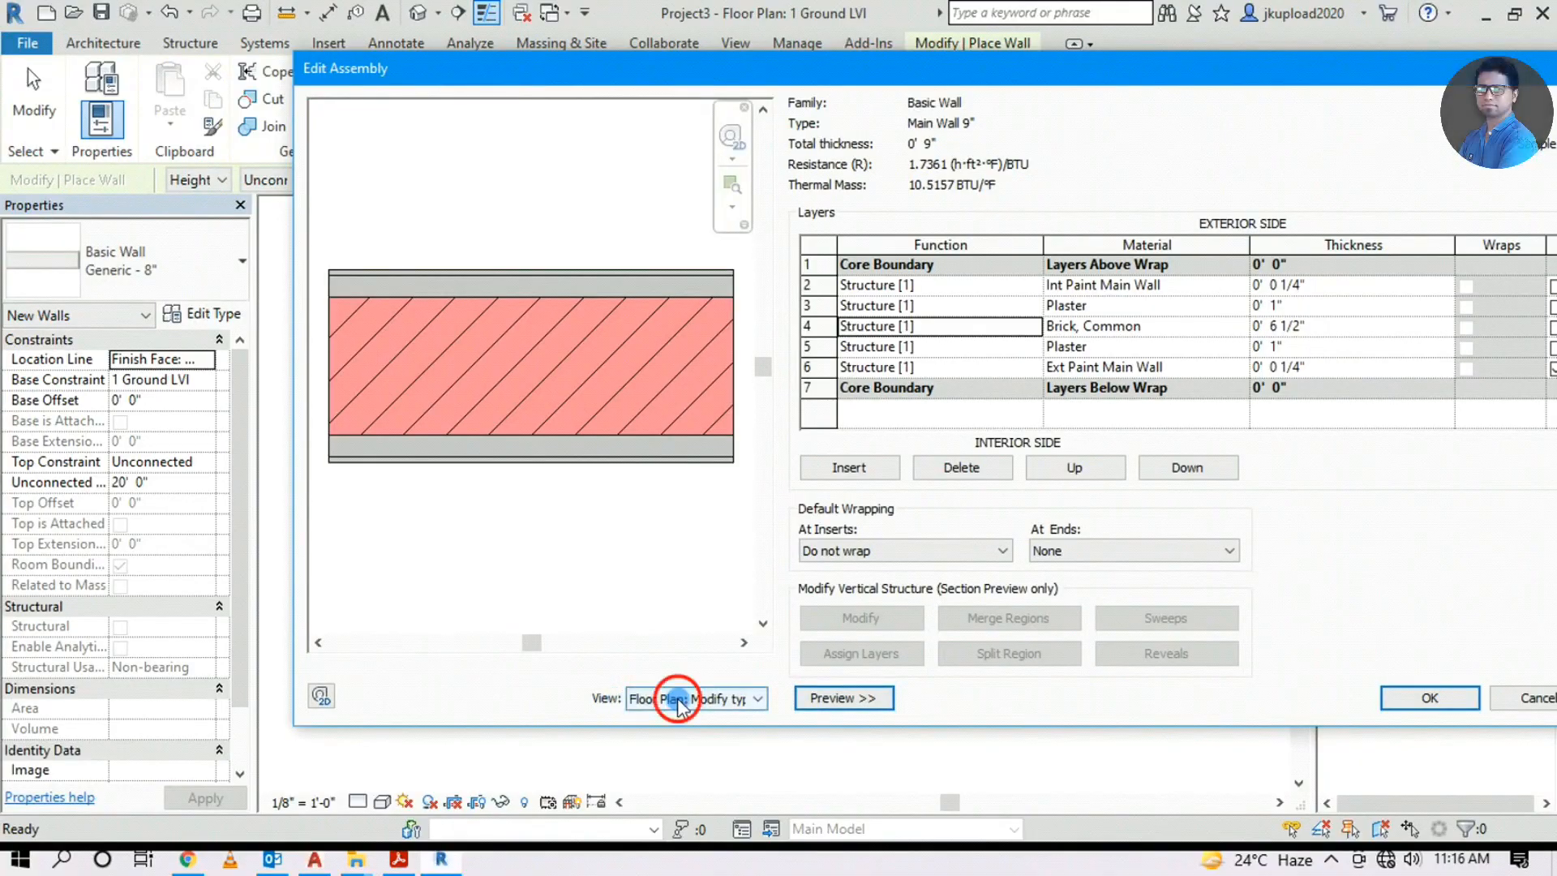
{"action": "left_click", "coordinate": [678, 701]}
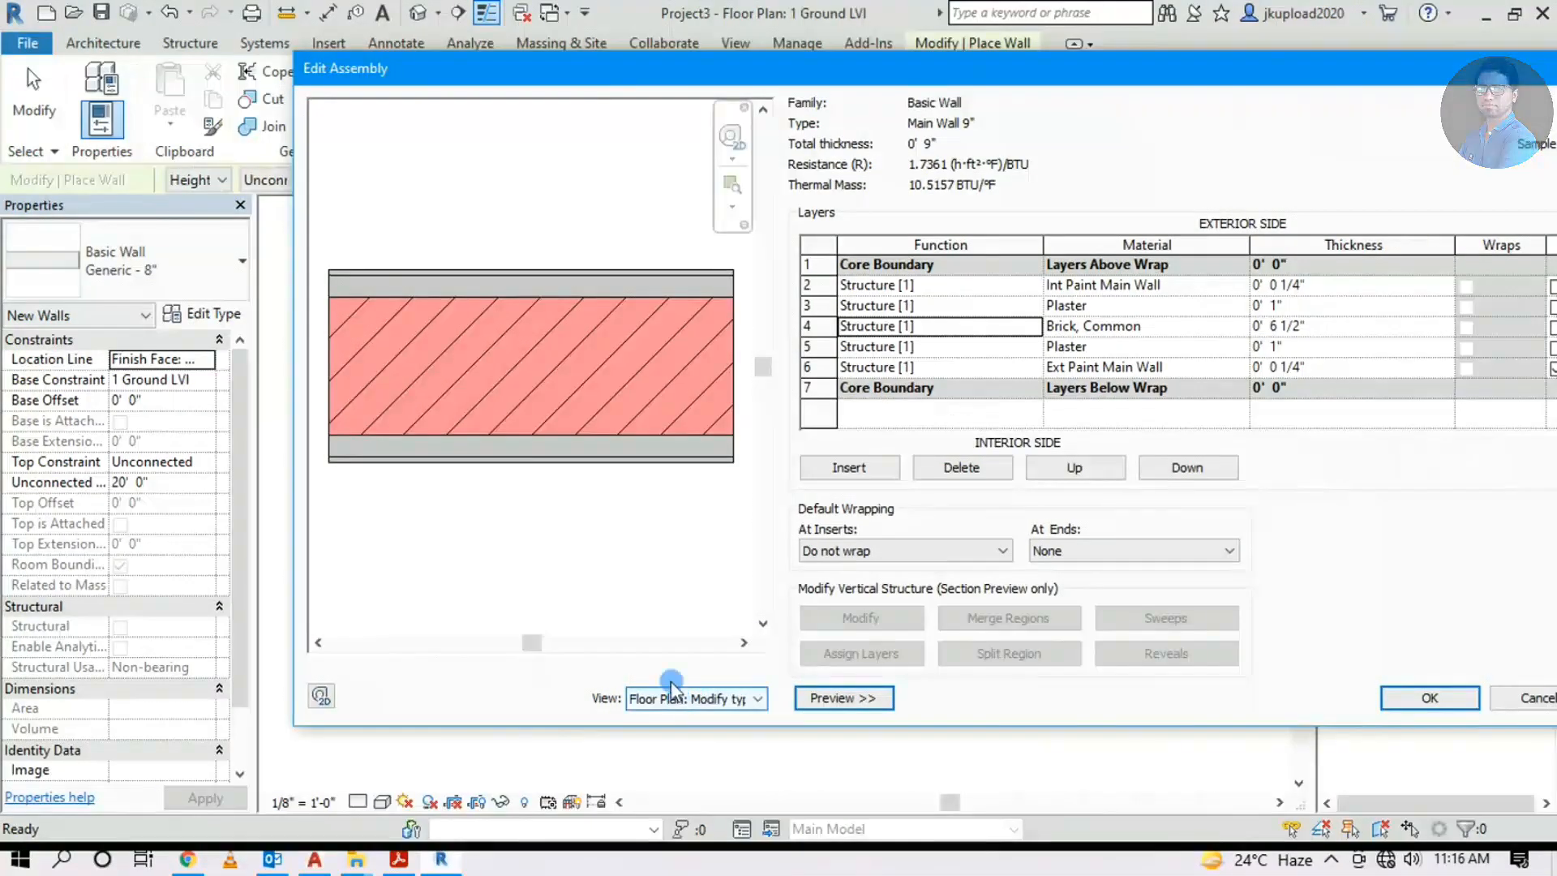
{"action": "scroll", "coordinate": [407, 334], "scroll_direction": "up", "scroll_amount": 3}
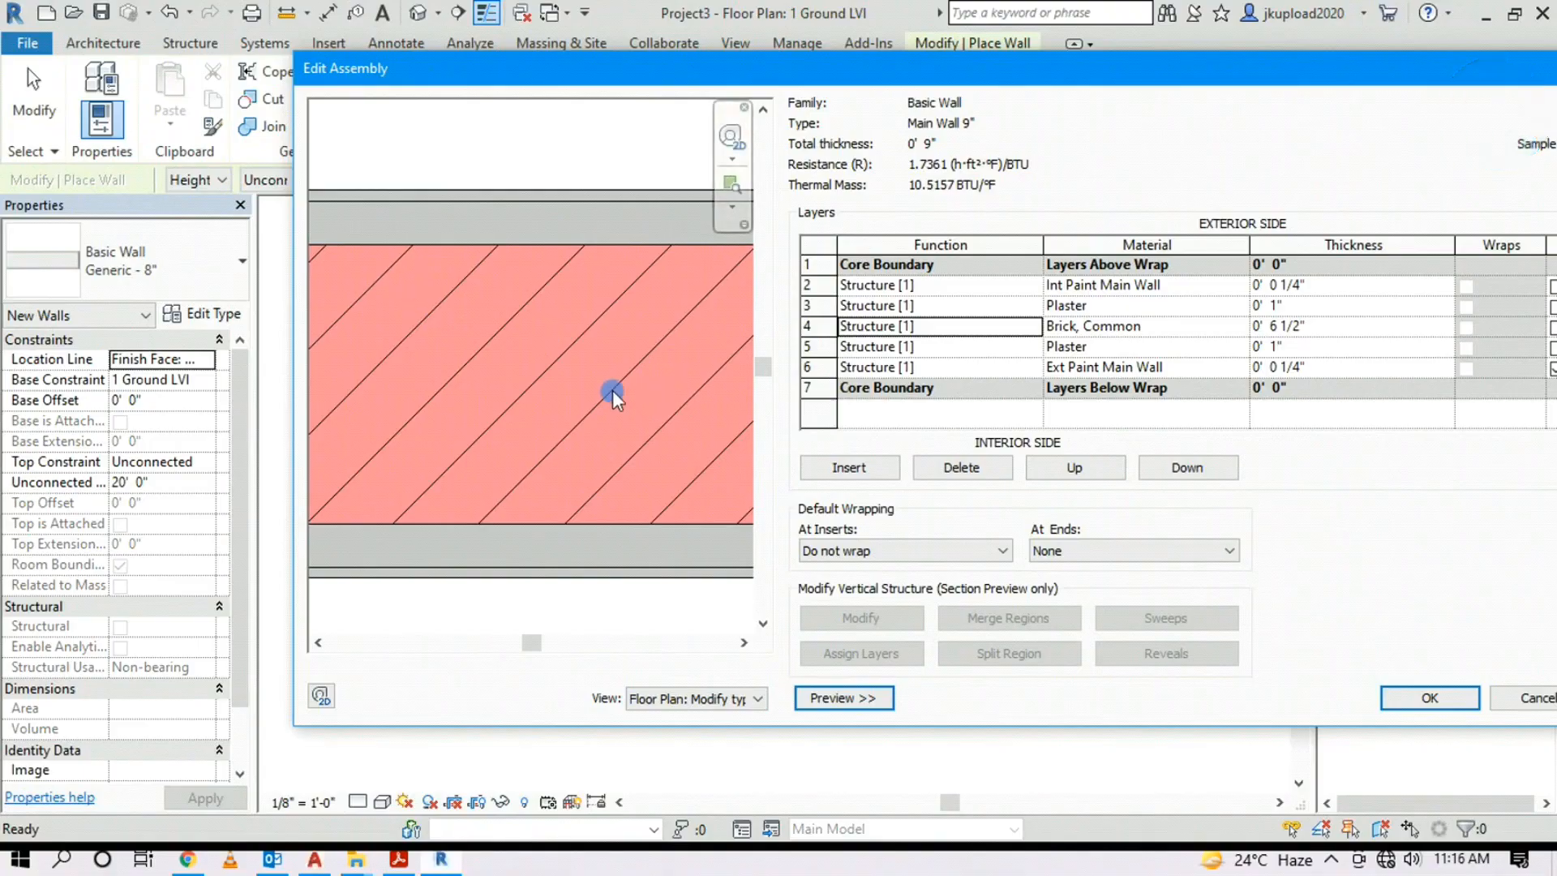
{"action": "scroll", "coordinate": [580, 347], "scroll_direction": "down", "scroll_amount": 3}
{"action": "scroll", "coordinate": [372, 284], "scroll_direction": "up", "scroll_amount": 4}
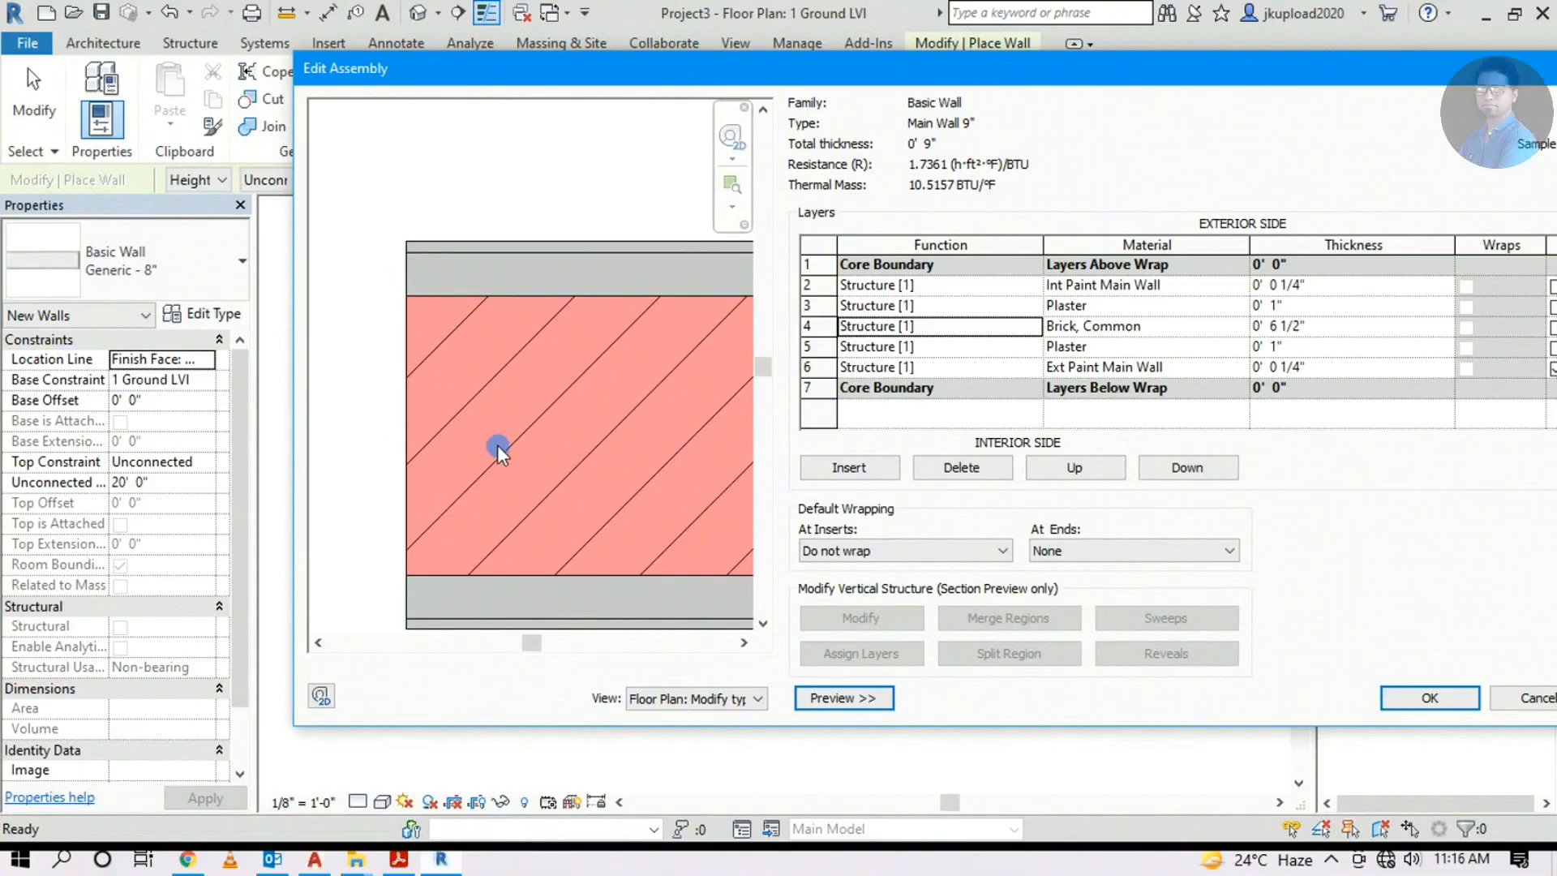
{"action": "scroll", "coordinate": [446, 245], "scroll_direction": "down", "scroll_amount": 1}
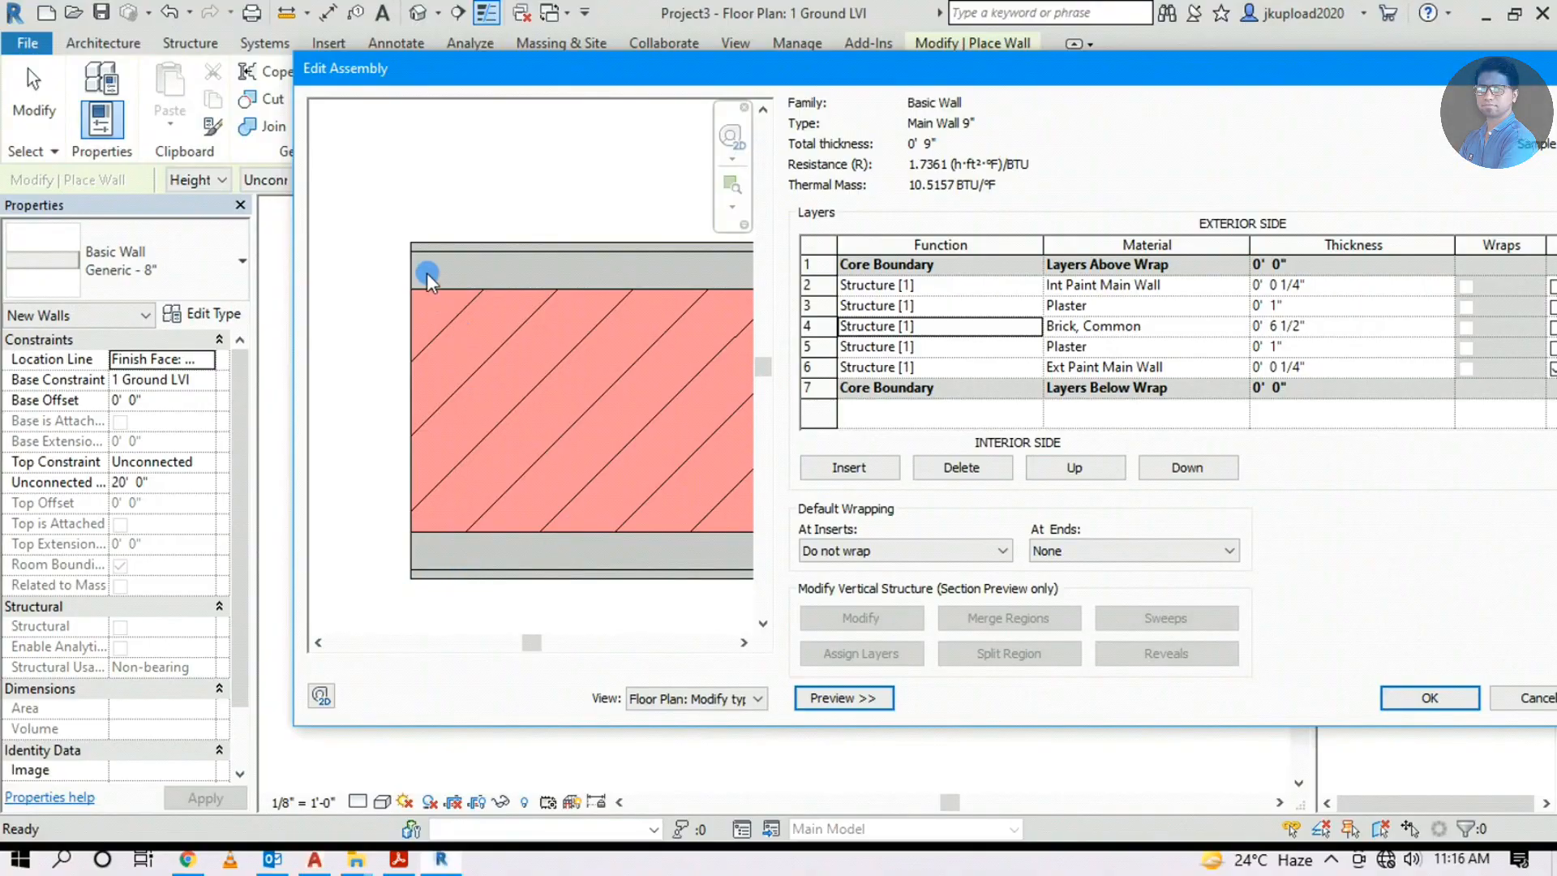
{"action": "scroll", "coordinate": [502, 495], "scroll_direction": "down", "scroll_amount": 4}
{"action": "left_click", "coordinate": [732, 159]}
{"action": "left_click_drag", "start_coordinate": [779, 68], "coordinate": [558, 65]}
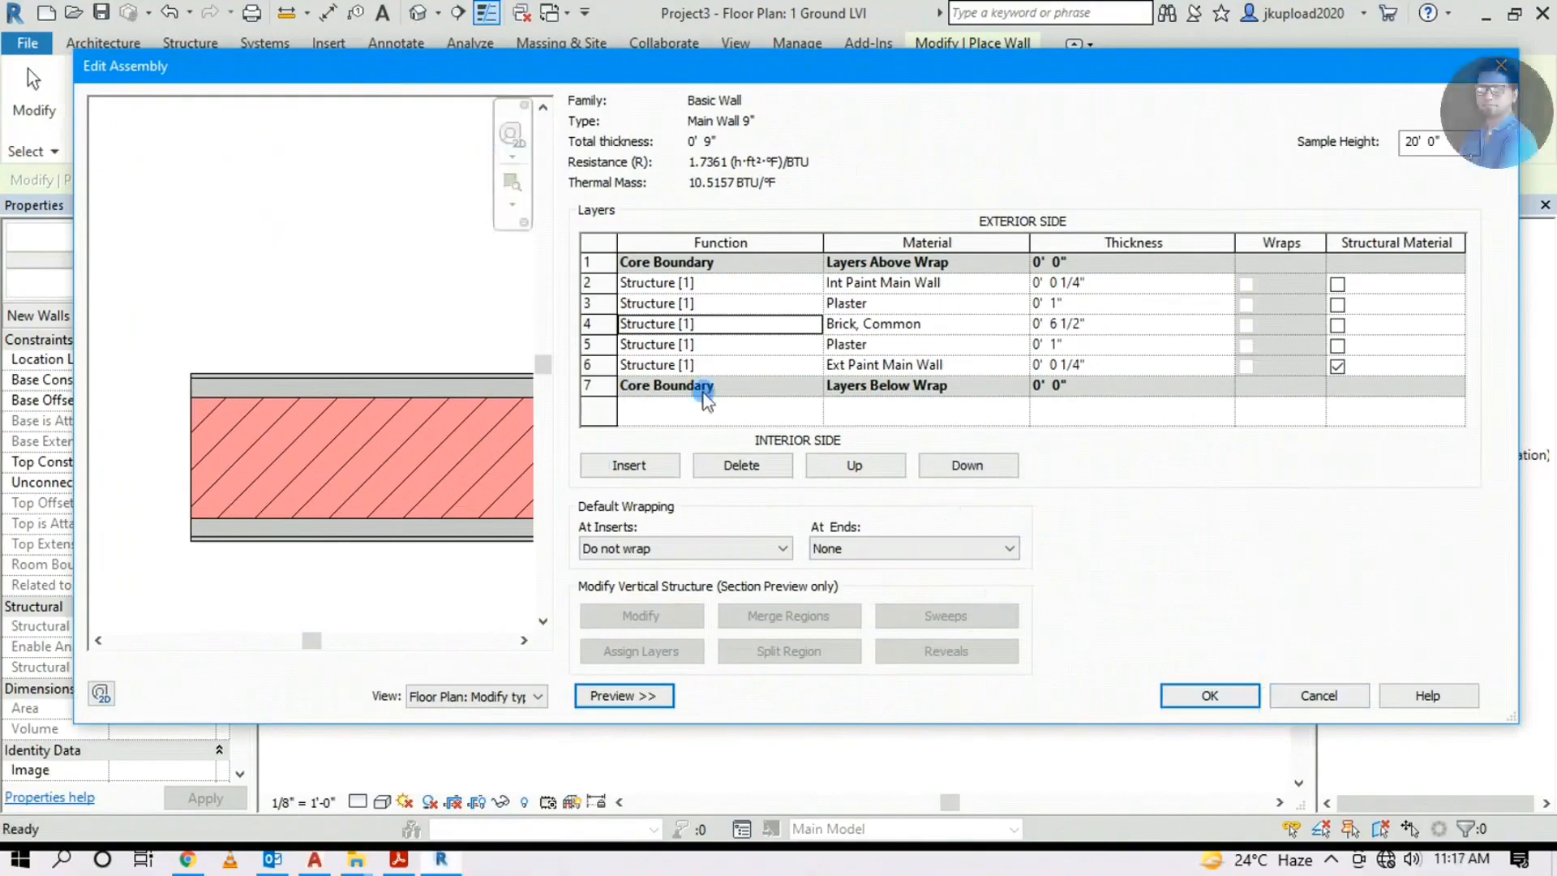
Accept the Main Wall 9" assembly and type properties, and exit wall placement
{"action": "left_click", "coordinate": [1211, 696]}
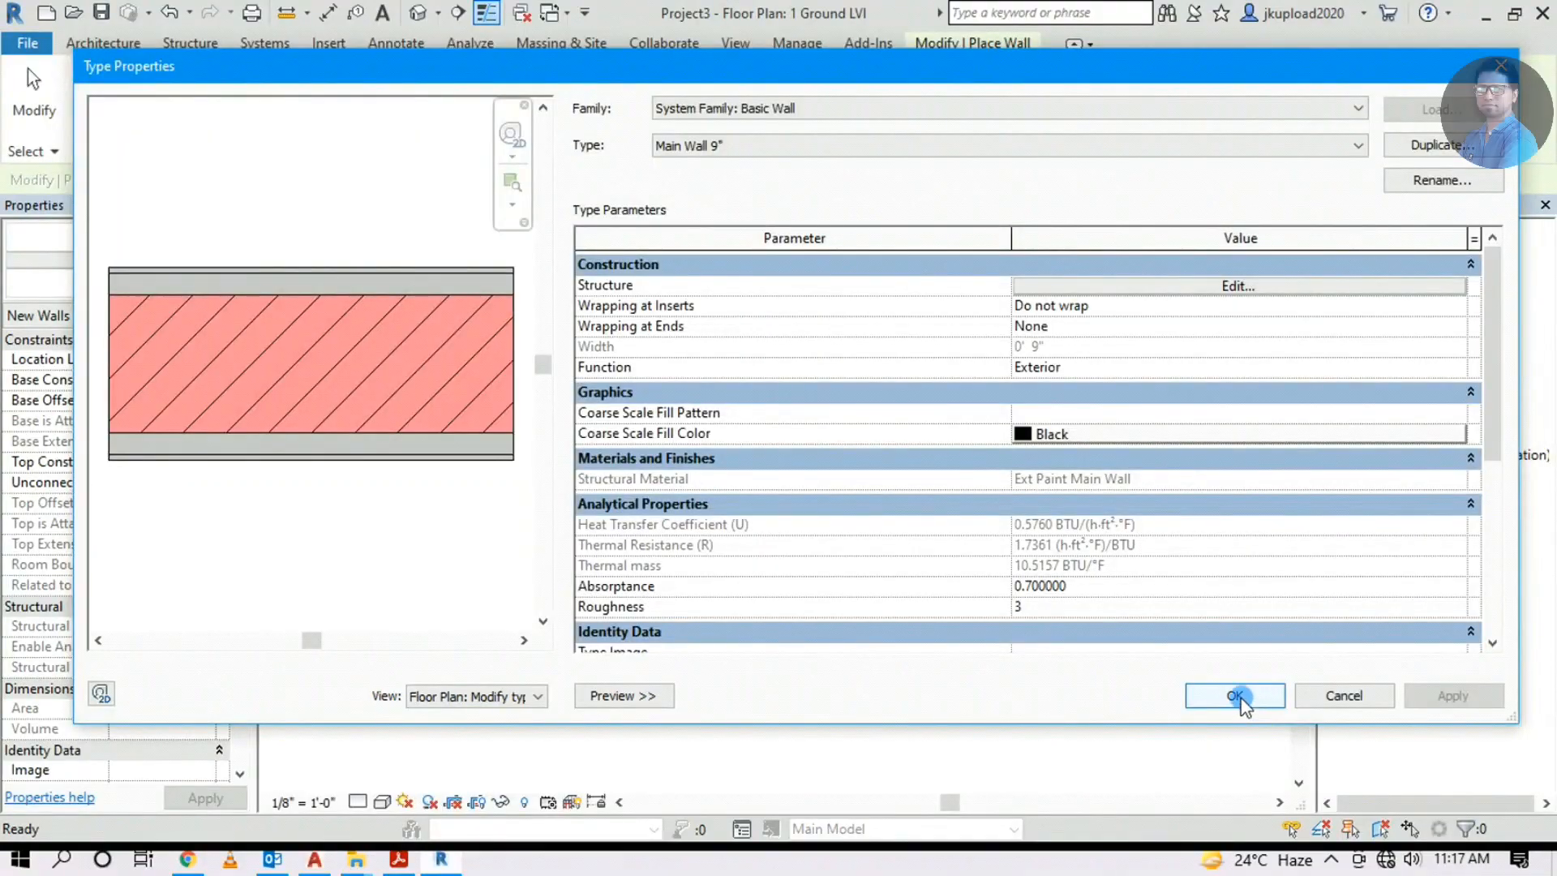
{"action": "left_click", "coordinate": [1236, 696]}
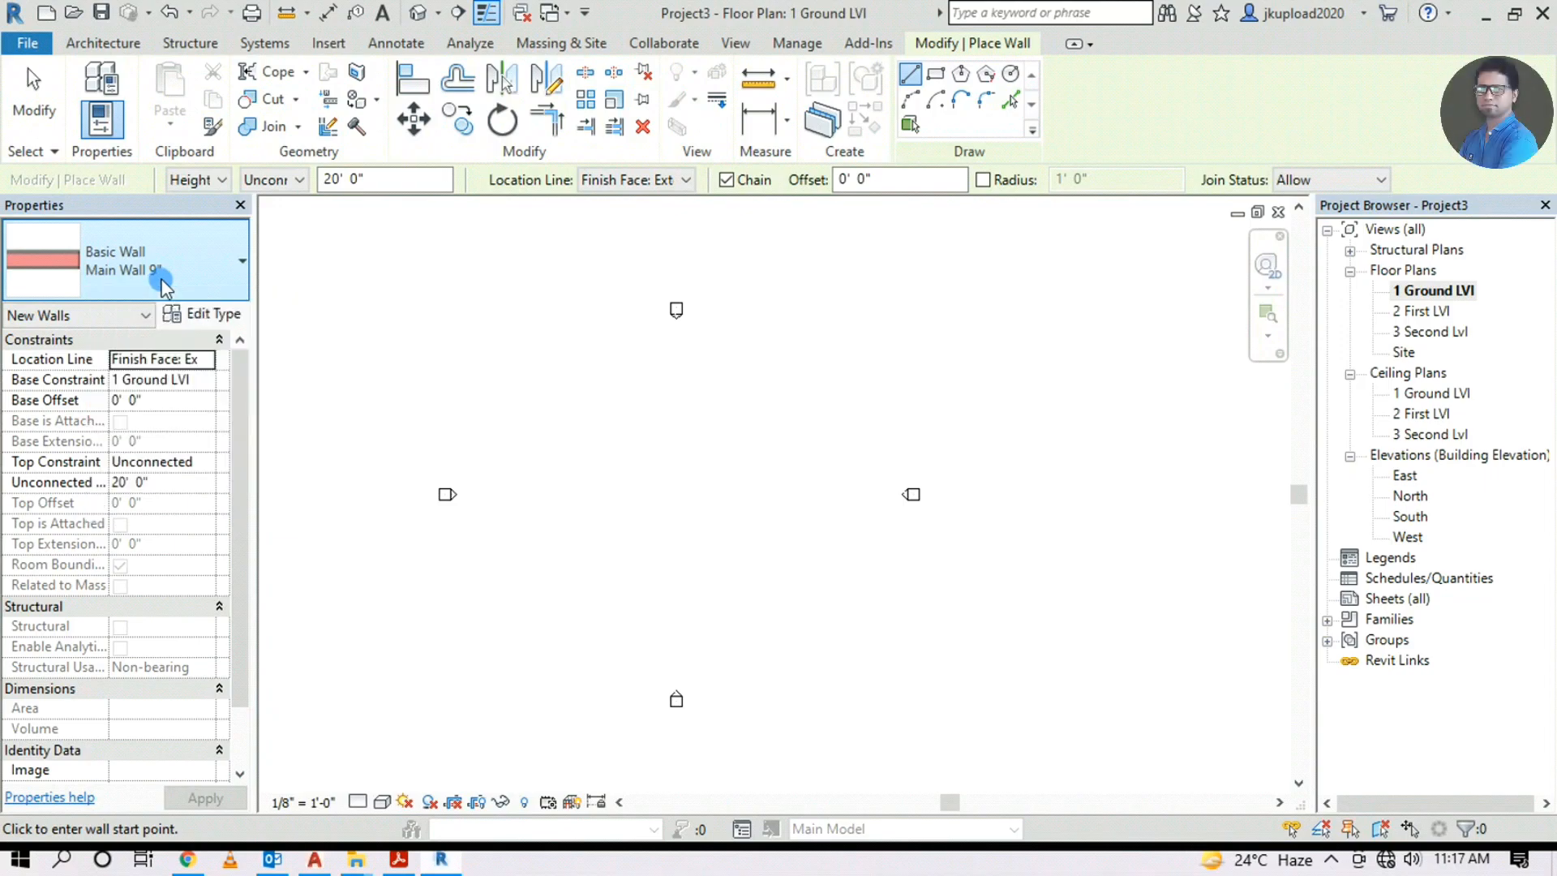
{"action": "key", "text": "Escape"}
{"action": "key", "text": "Escape"}
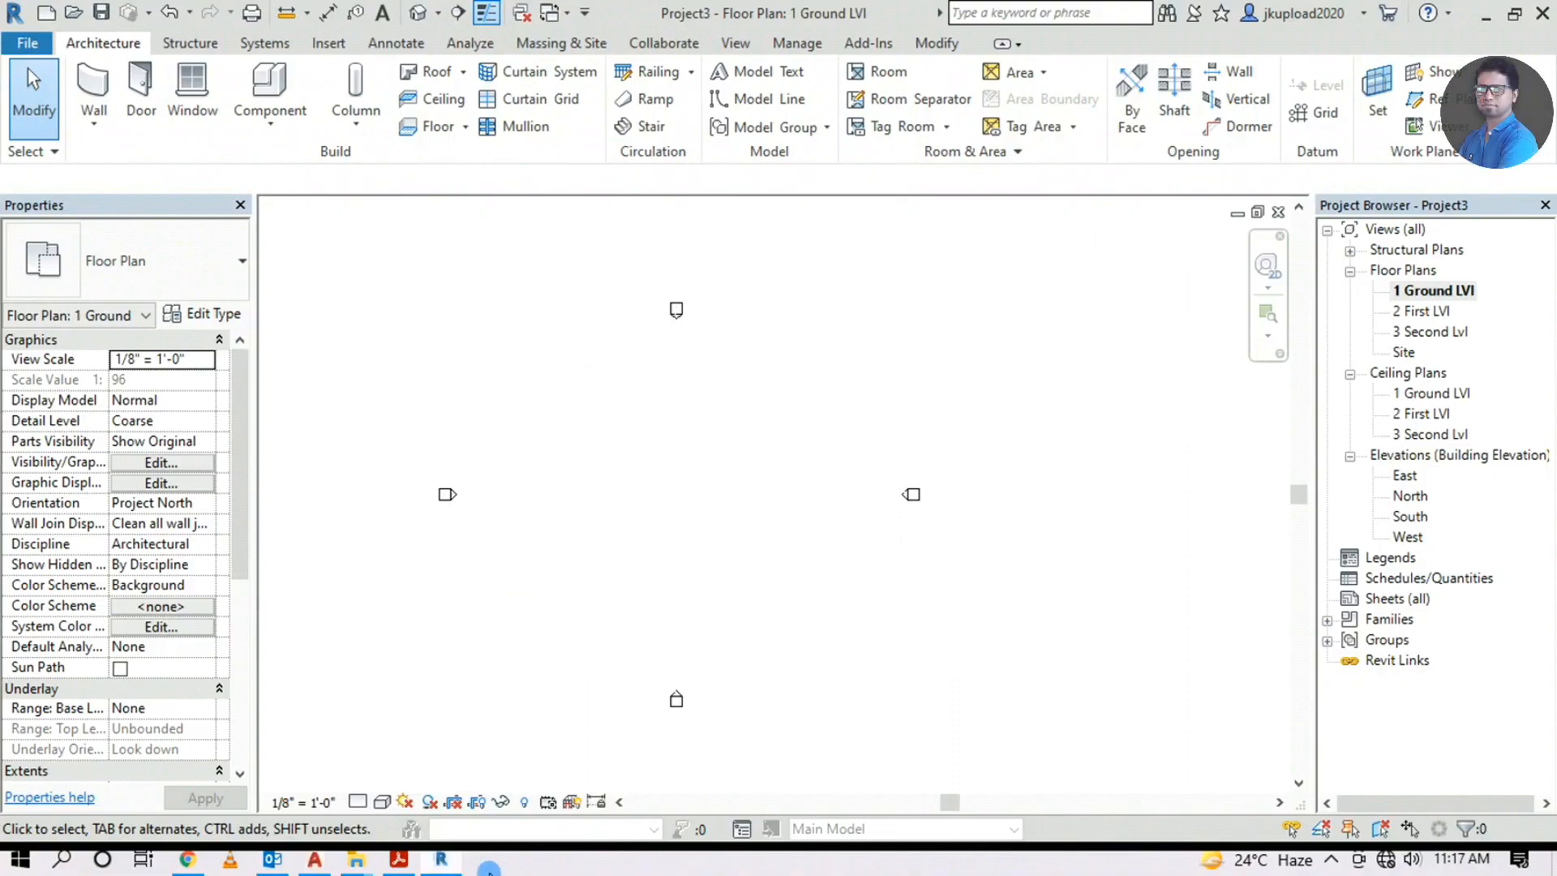
Switch to Acrobat Reader, review the whole floor plan in Revit 12 ep Plan-Model.pdf, and return to Revit
{"action": "left_click", "coordinate": [398, 859]}
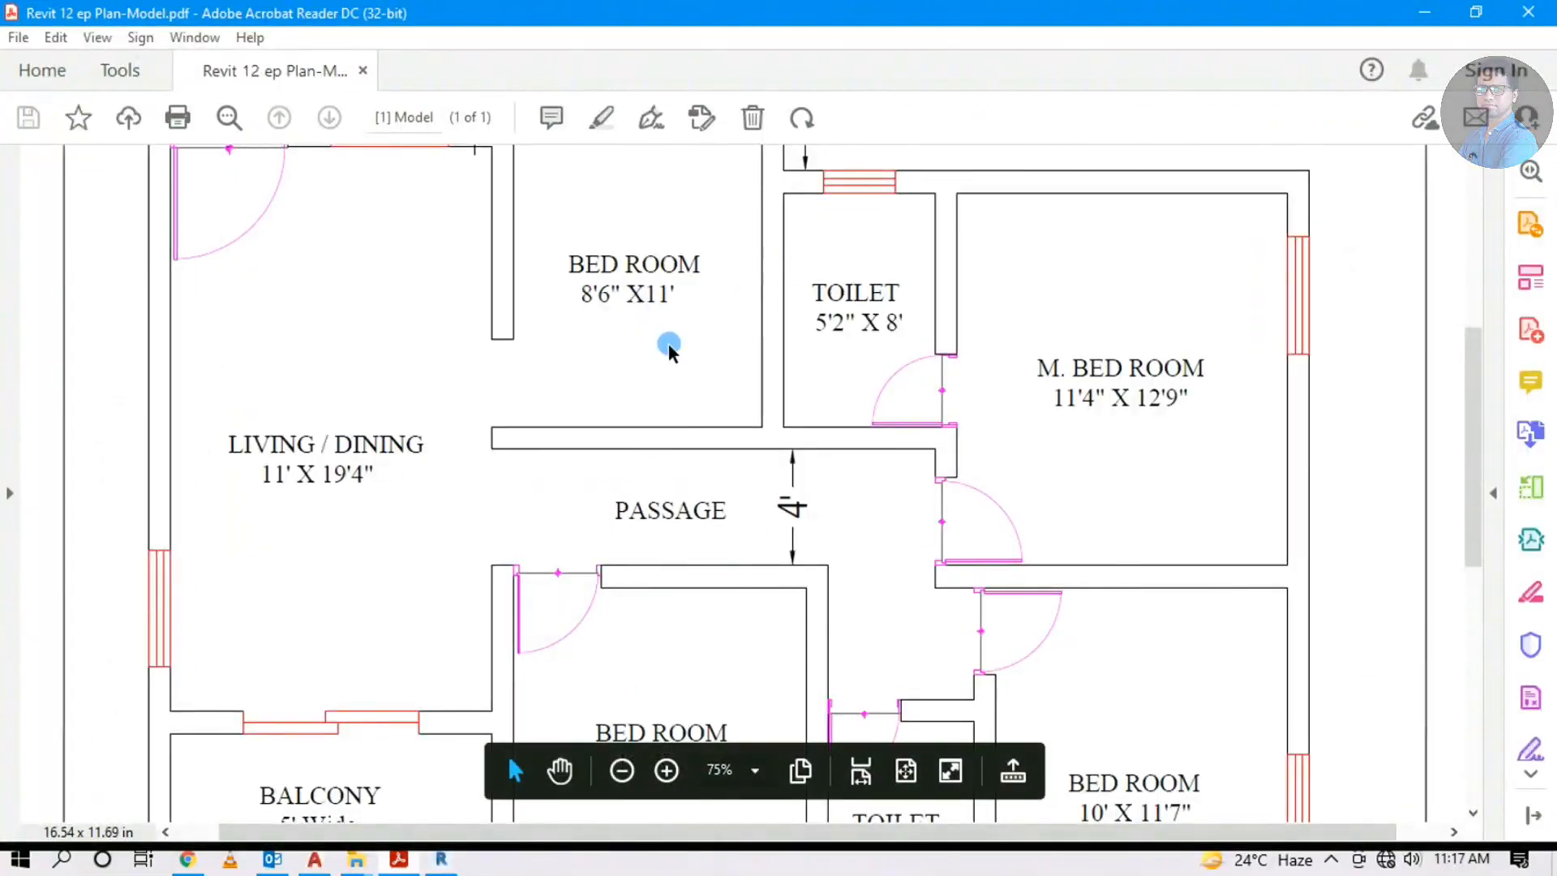
{"action": "key", "text": "ctrl+0"}
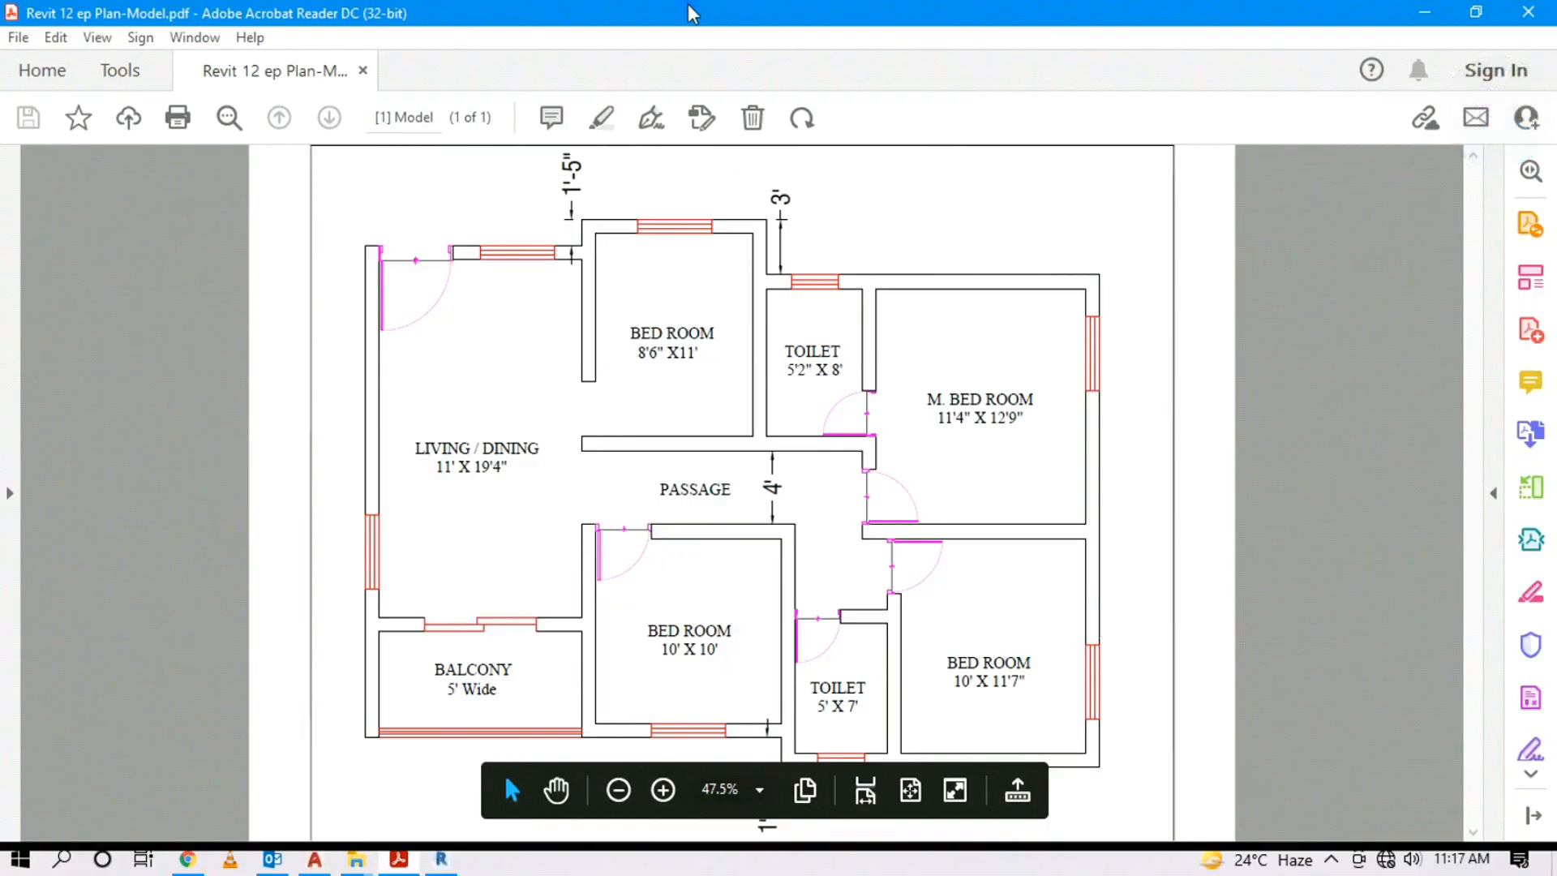
{"action": "left_click", "coordinate": [1425, 13]}
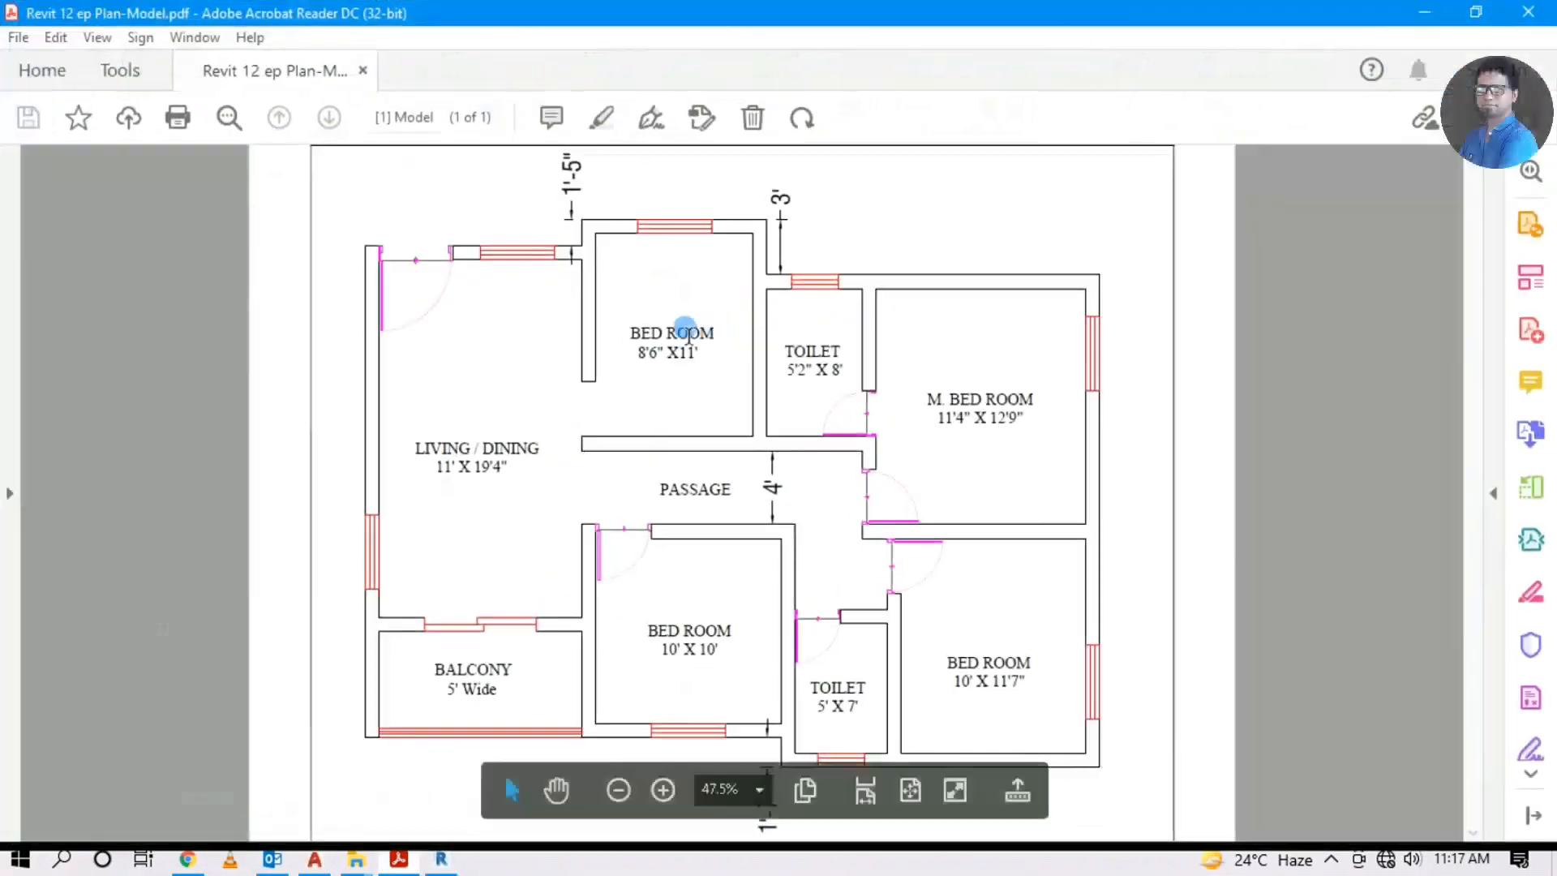
{"action": "left_click", "coordinate": [398, 859]}
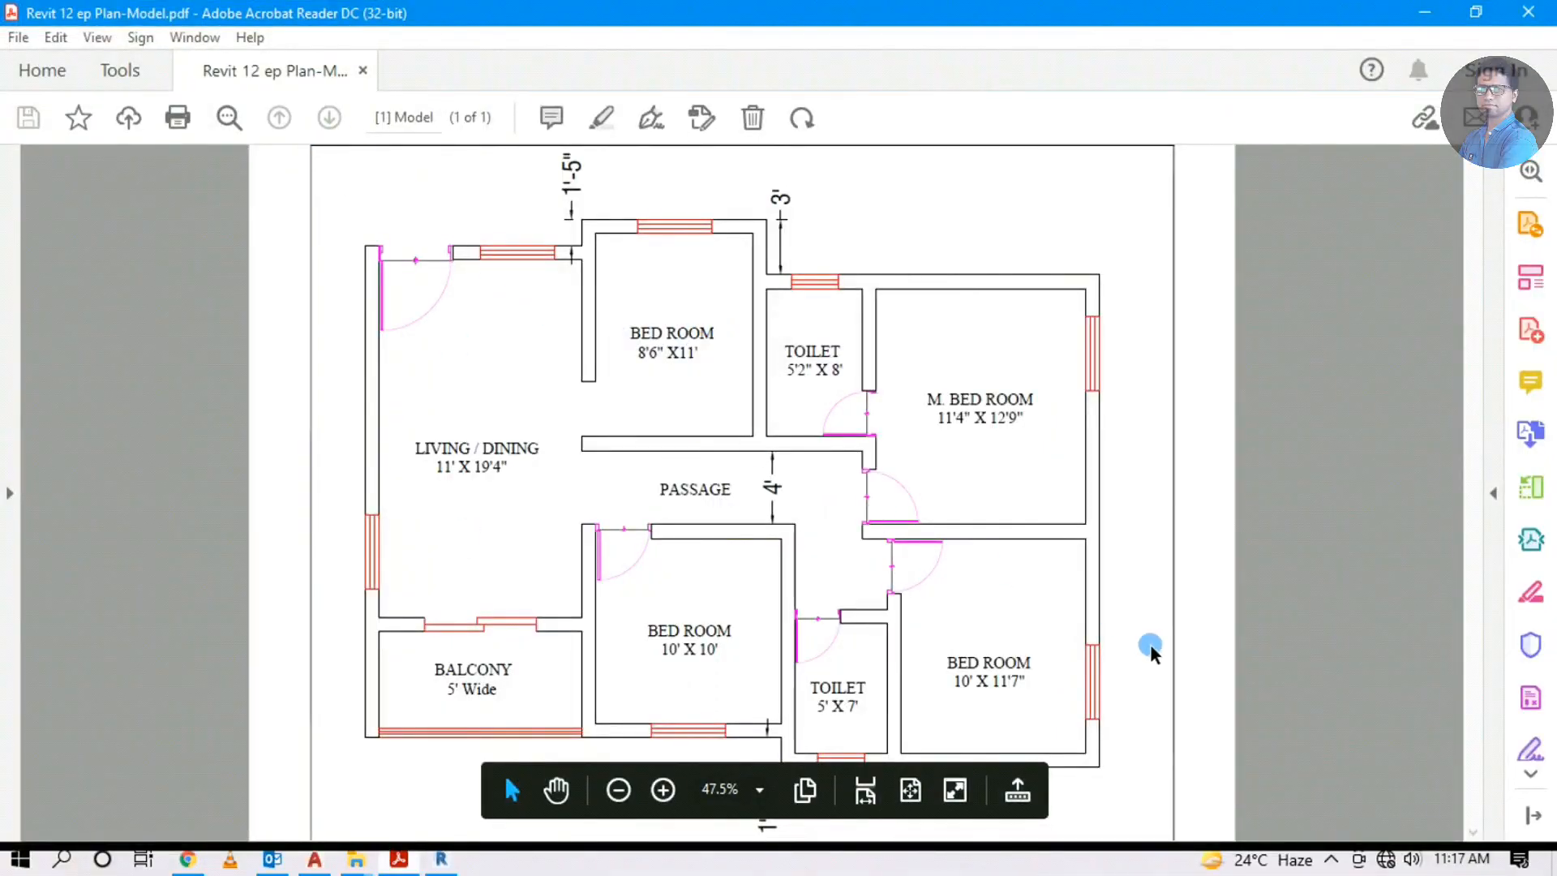
{"action": "left_click", "coordinate": [1443, 23]}
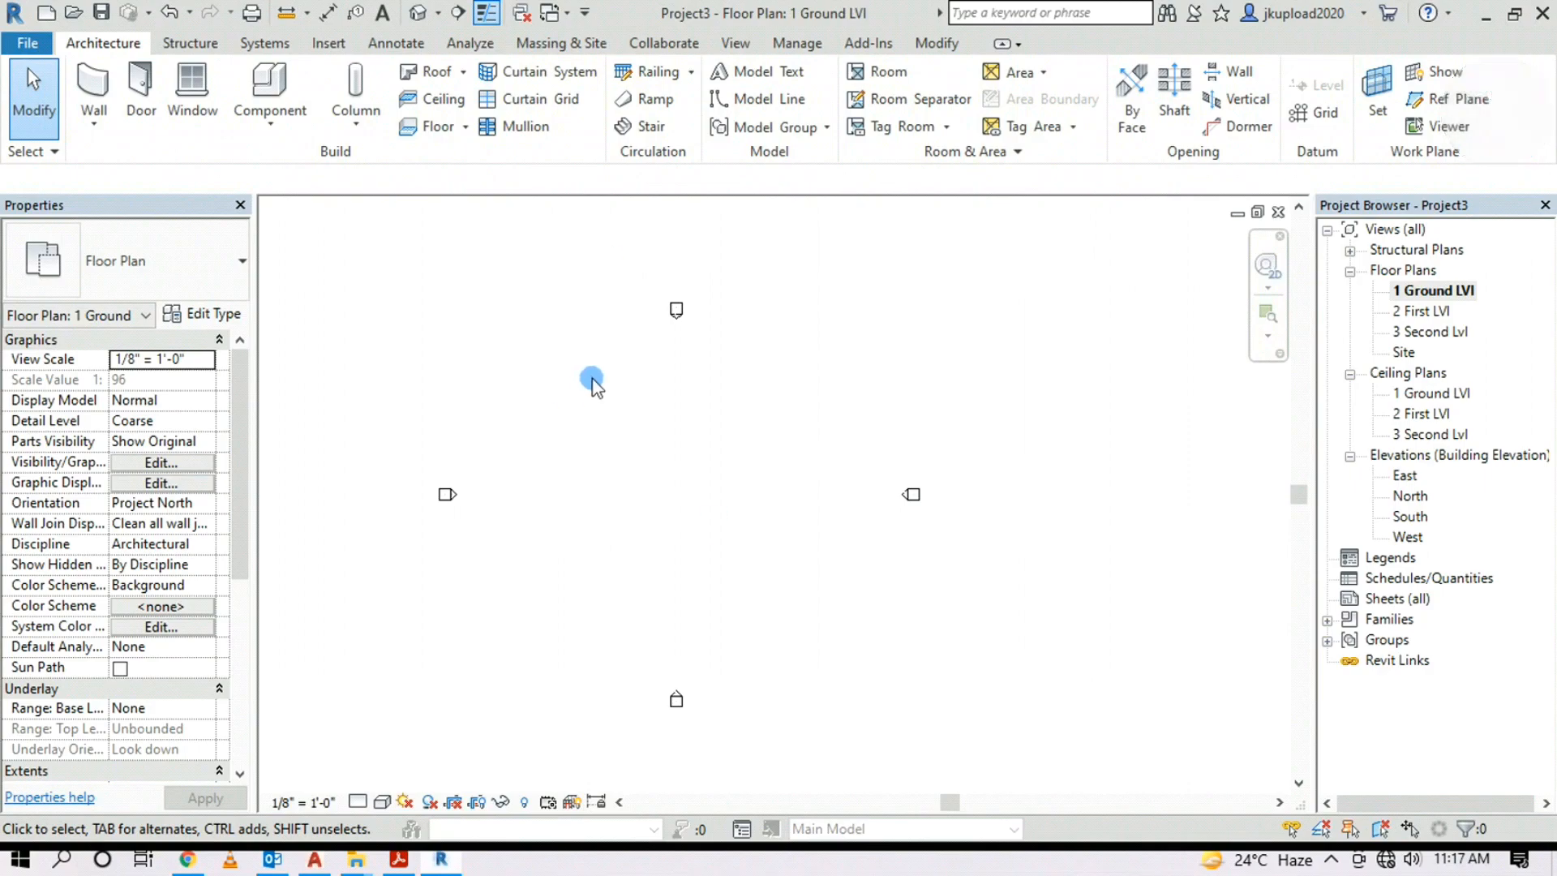
Import the image 0001.jpg and place it over the elevation markers in the 1 Ground LVl floor plan
{"action": "left_click", "coordinate": [328, 43]}
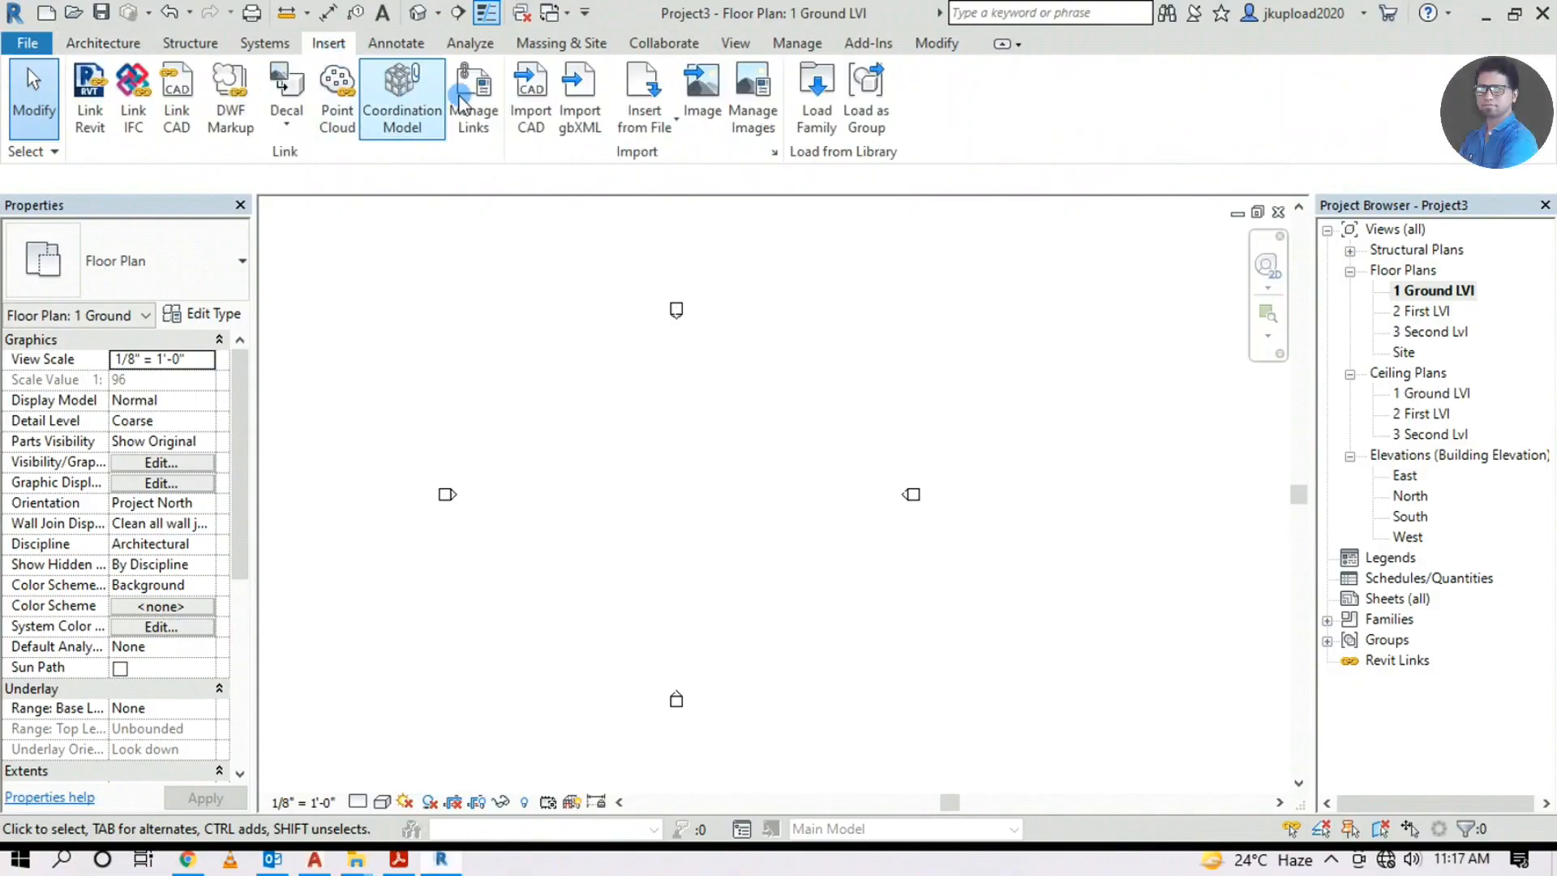
{"action": "left_click", "coordinate": [702, 90]}
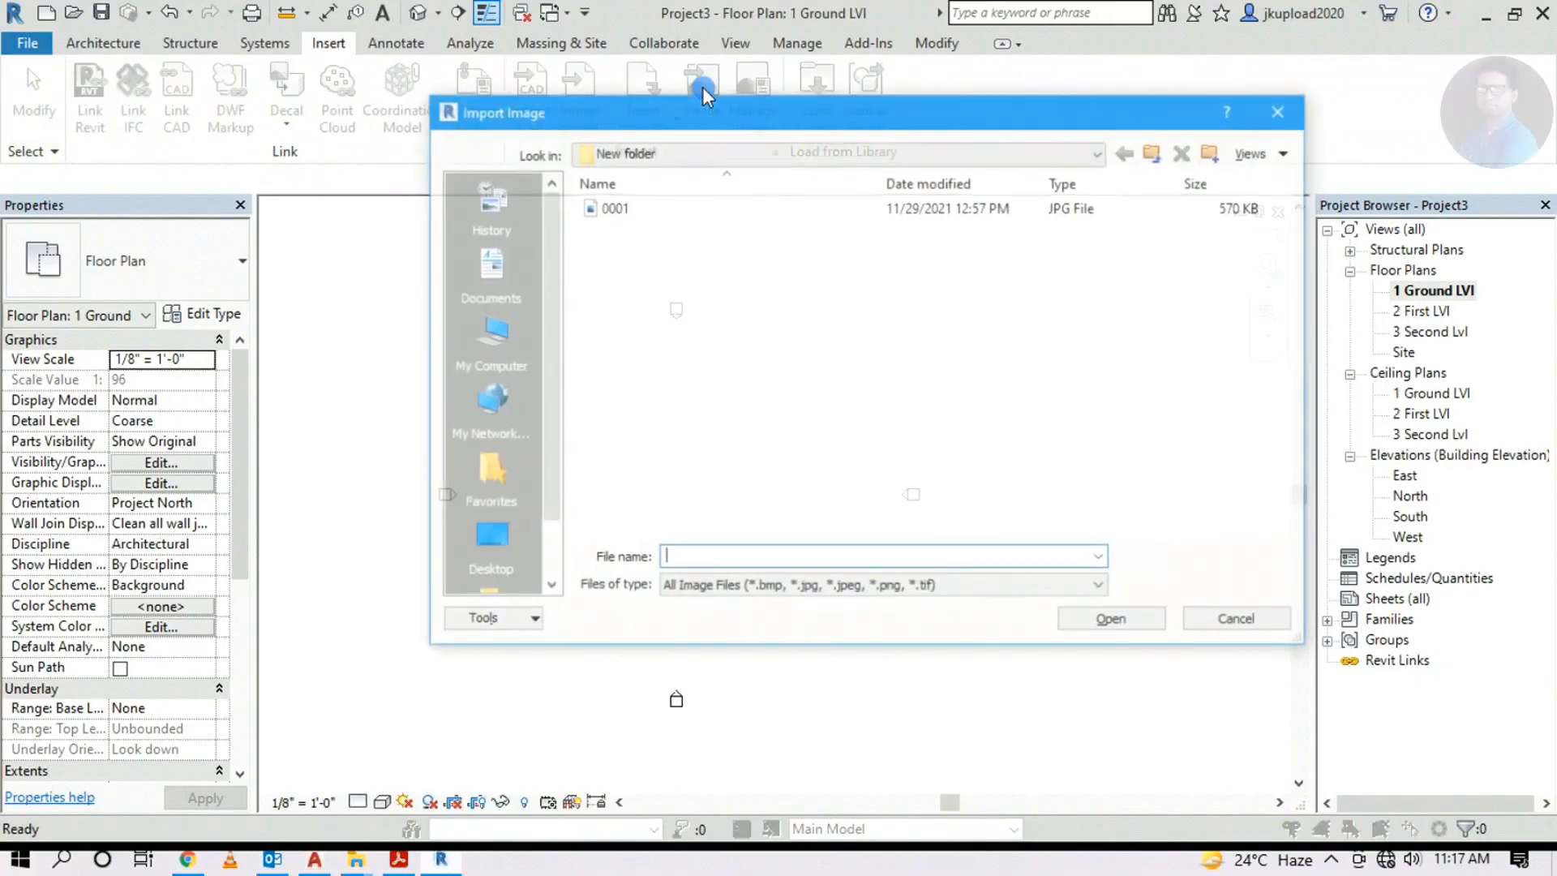
{"action": "left_click_drag", "start_coordinate": [681, 134], "coordinate": [665, 144]}
{"action": "left_click", "coordinate": [577, 233]}
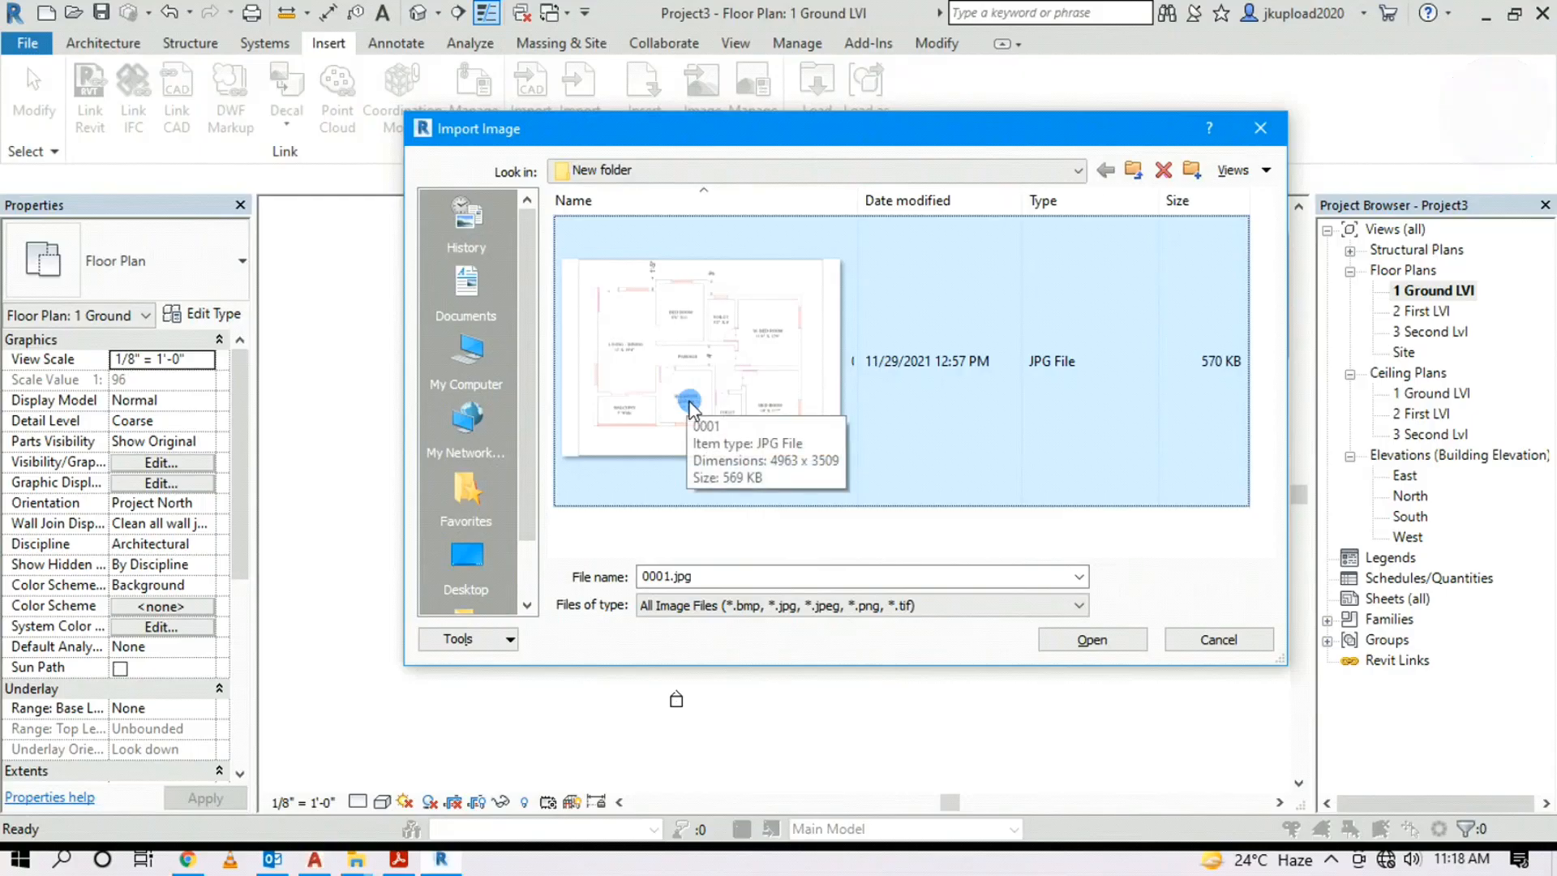
{"action": "left_click", "coordinate": [1094, 640]}
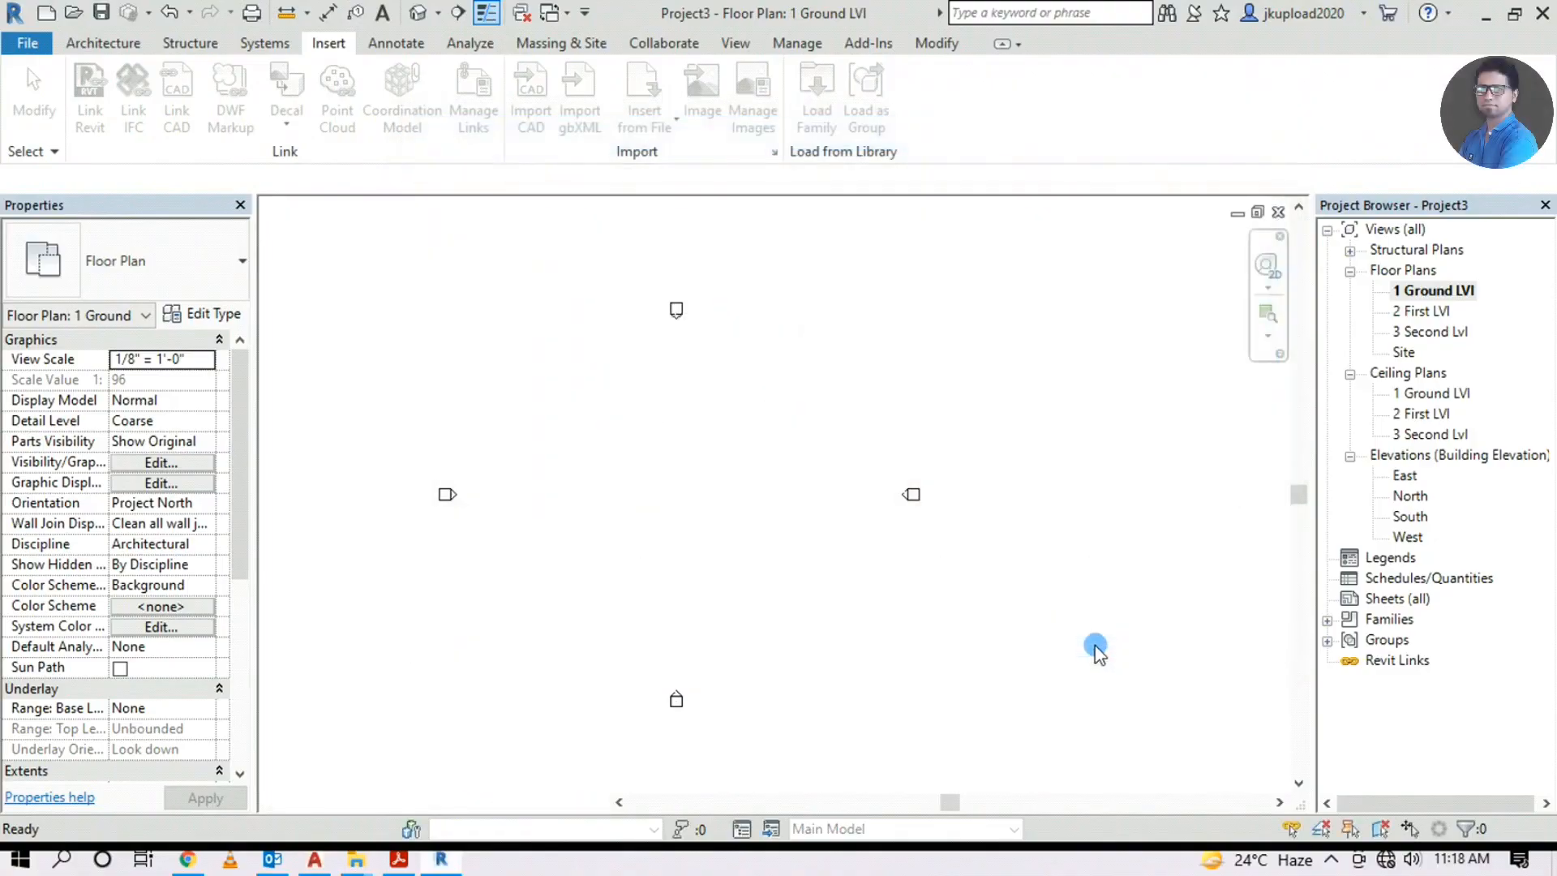
{"action": "scroll", "coordinate": [765, 446], "scroll_direction": "down", "scroll_amount": 8}
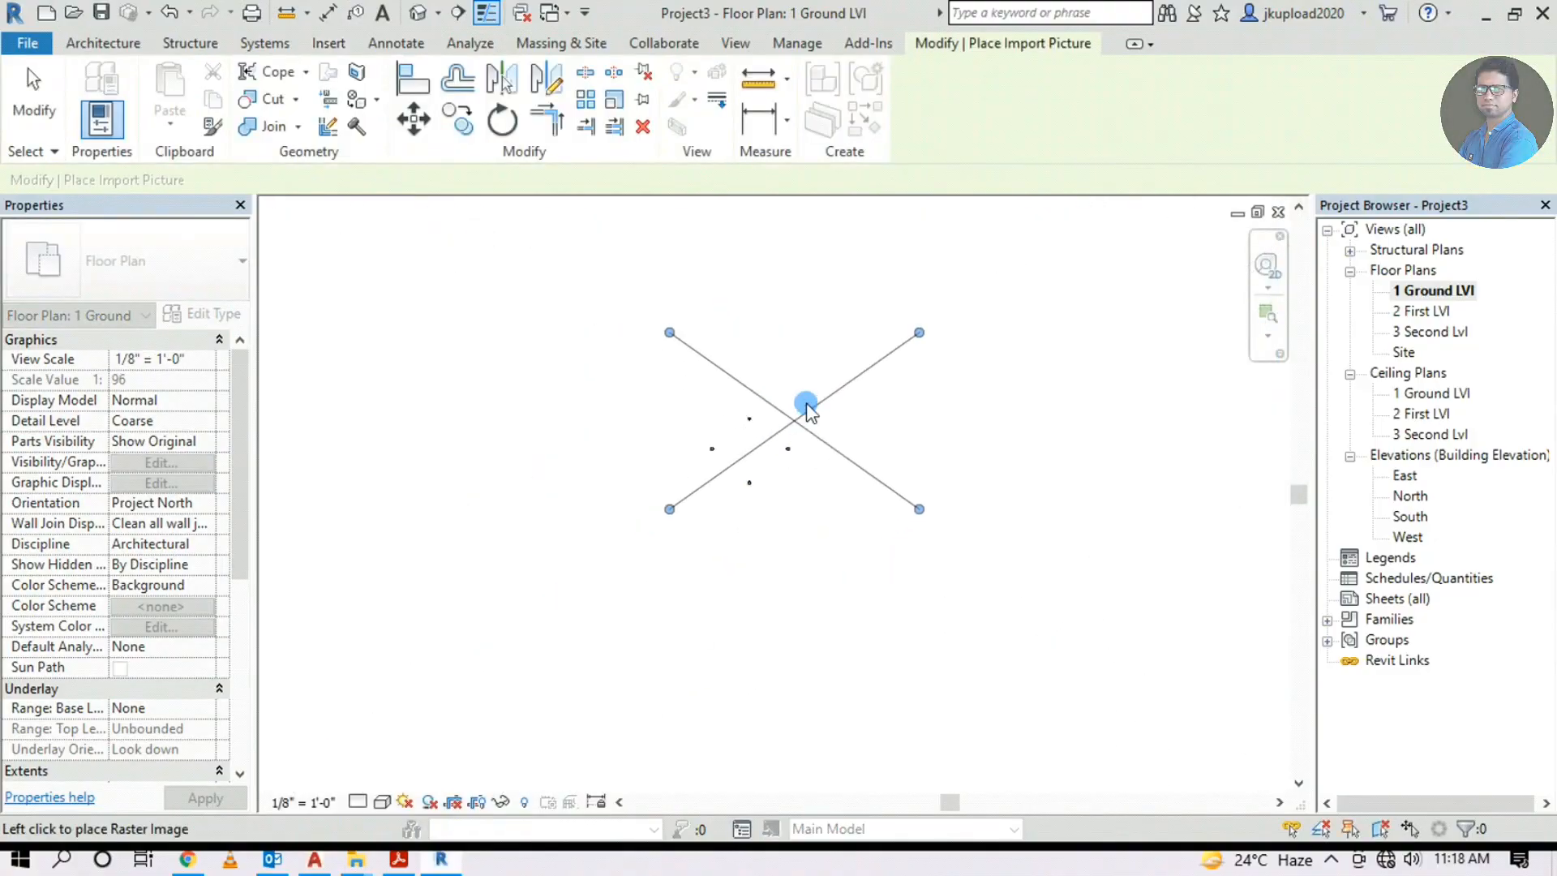
{"action": "left_click", "coordinate": [804, 421]}
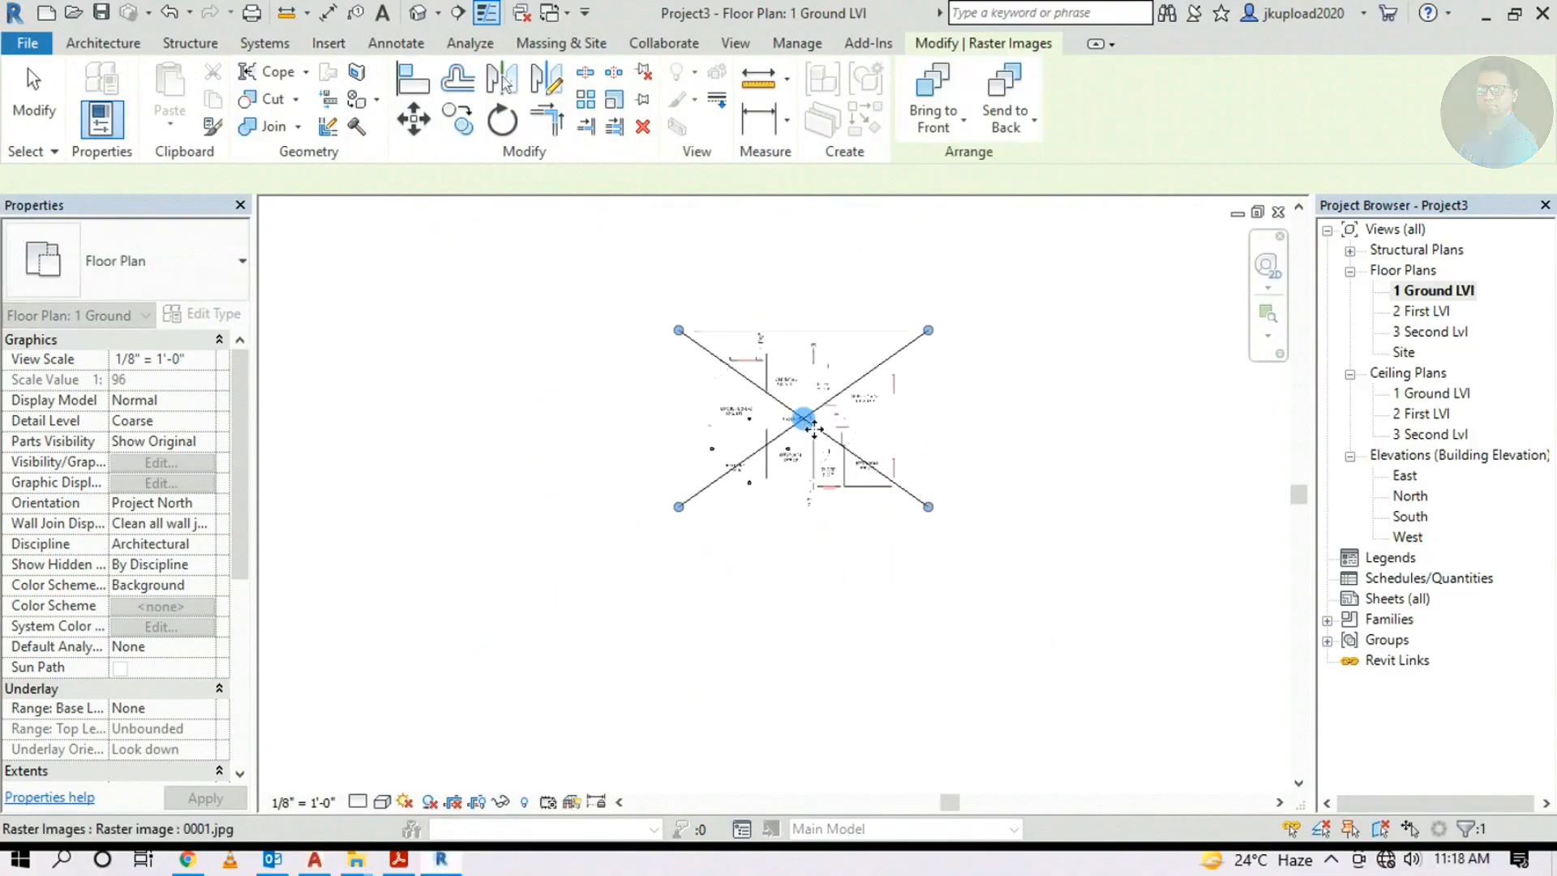
Shrink the plan image and reposition it between the four elevation markers
{"action": "left_click_drag", "start_coordinate": [1055, 234], "coordinate": [714, 459]}
{"action": "scroll", "coordinate": [631, 543], "scroll_direction": "up", "scroll_amount": 3}
{"action": "left_click_drag", "start_coordinate": [639, 517], "coordinate": [721, 444]}
{"action": "left_click_drag", "start_coordinate": [847, 344], "coordinate": [821, 517]}
{"action": "left_click", "coordinate": [822, 523]}
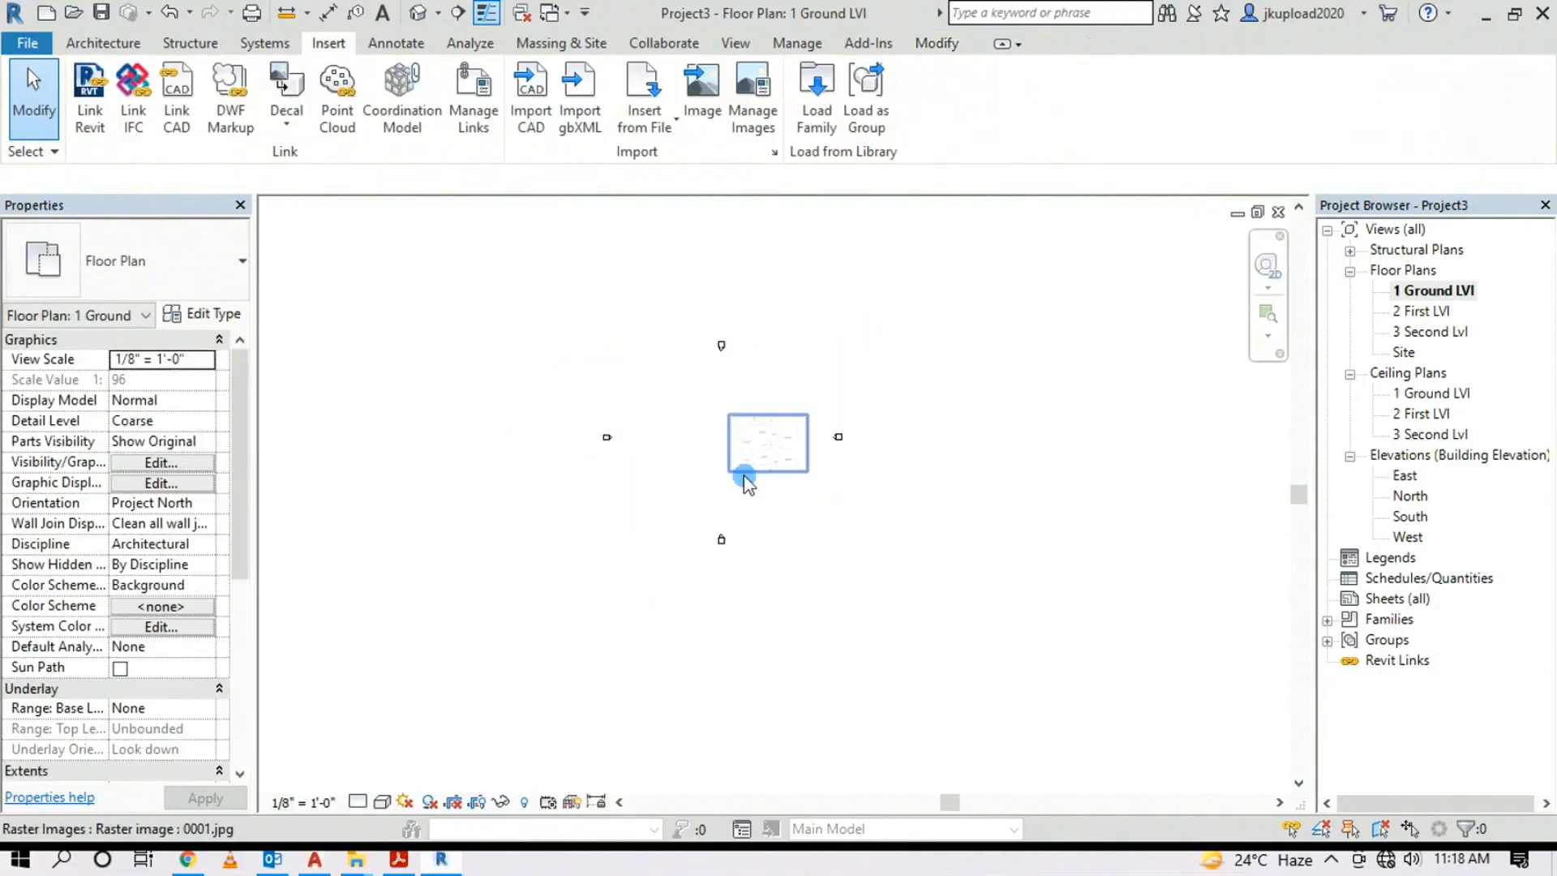
Scale the plan image down slightly further by its corner and deselect it
{"action": "scroll", "coordinate": [740, 474], "scroll_direction": "up", "scroll_amount": 4}
{"action": "left_click", "coordinate": [897, 358]}
{"action": "left_click_drag", "start_coordinate": [923, 328], "coordinate": [905, 338]}
{"action": "left_click", "coordinate": [792, 546]}
Examine the imported plan's room labels and the image's position relative to the elevation markers
{"action": "scroll", "coordinate": [702, 420], "scroll_direction": "up", "scroll_amount": 3}
{"action": "scroll", "coordinate": [925, 324], "scroll_direction": "up", "scroll_amount": 2}
{"action": "scroll", "coordinate": [749, 320], "scroll_direction": "up", "scroll_amount": 2}
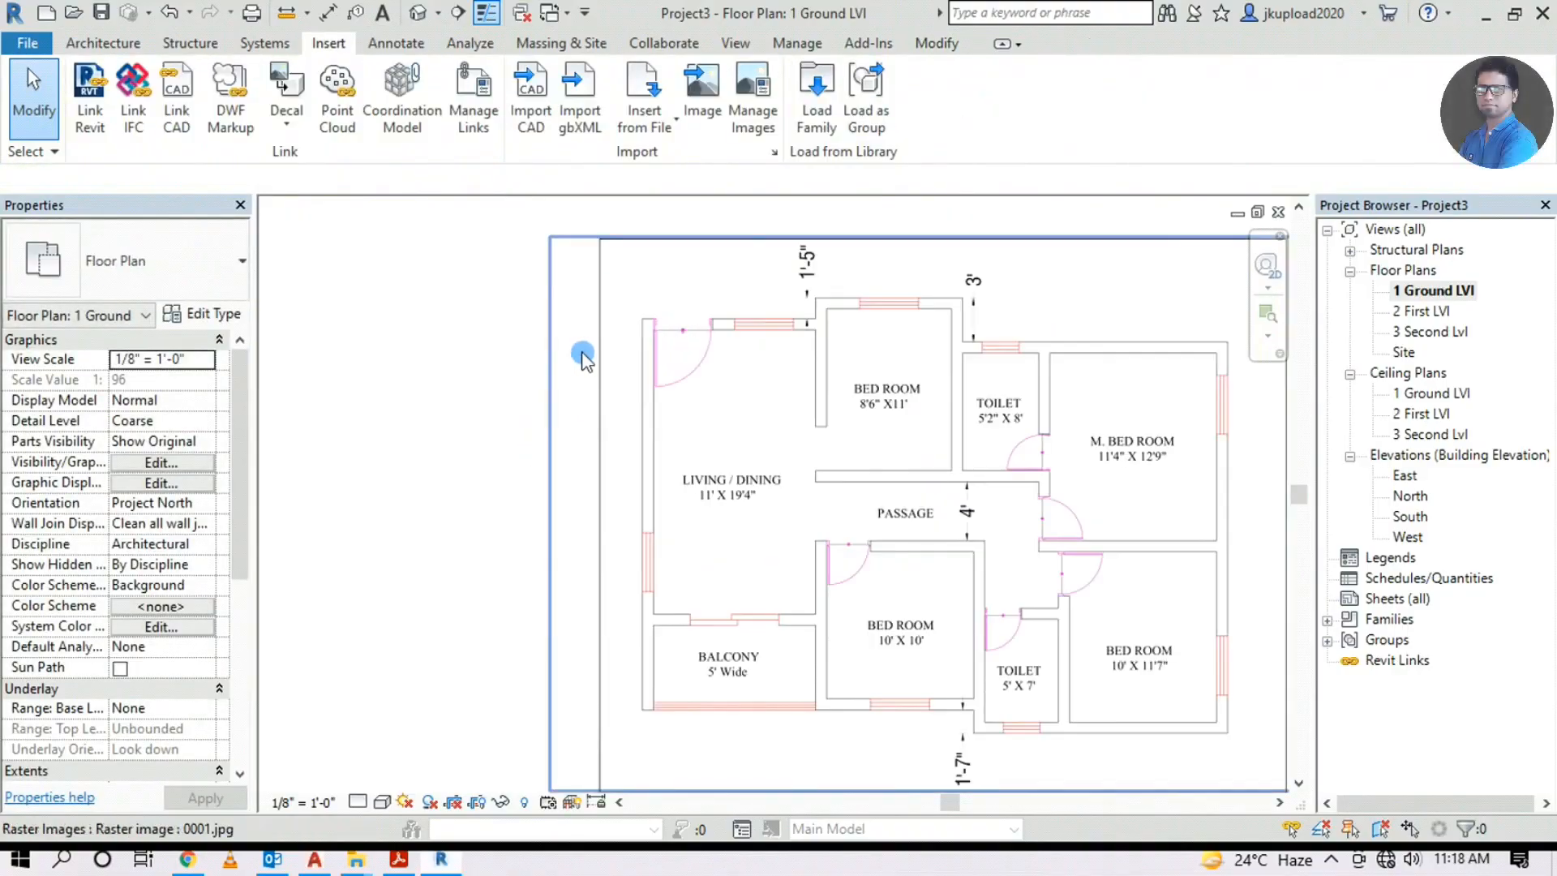
{"action": "scroll", "coordinate": [917, 425], "scroll_direction": "down", "scroll_amount": 2}
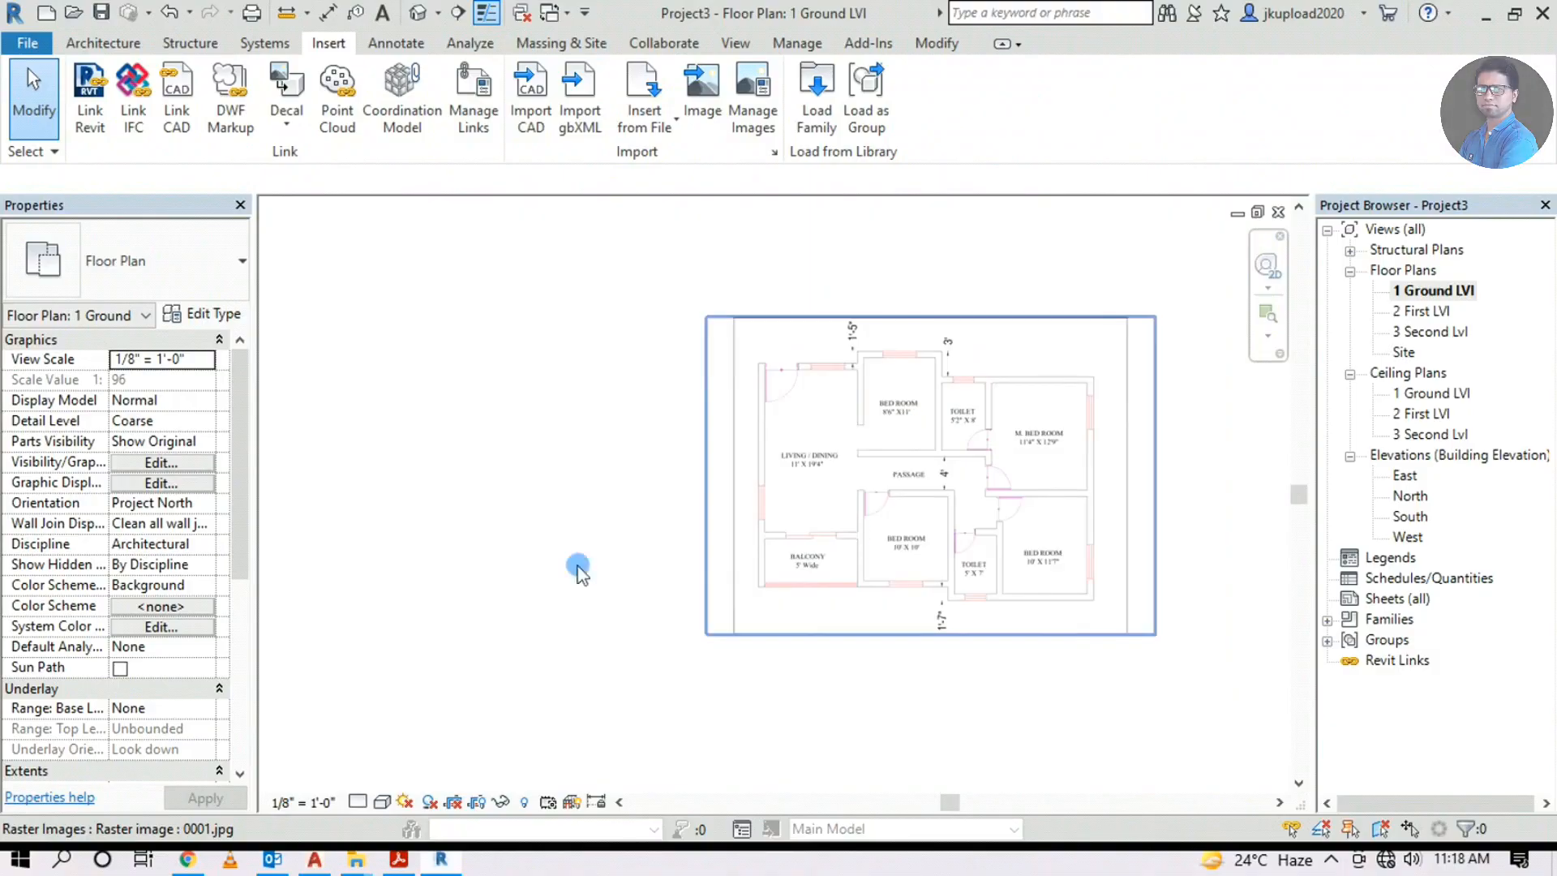
{"action": "scroll", "coordinate": [713, 529], "scroll_direction": "down", "scroll_amount": 2}
{"action": "middle_click_drag", "start_coordinate": [456, 544], "coordinate": [675, 536]}
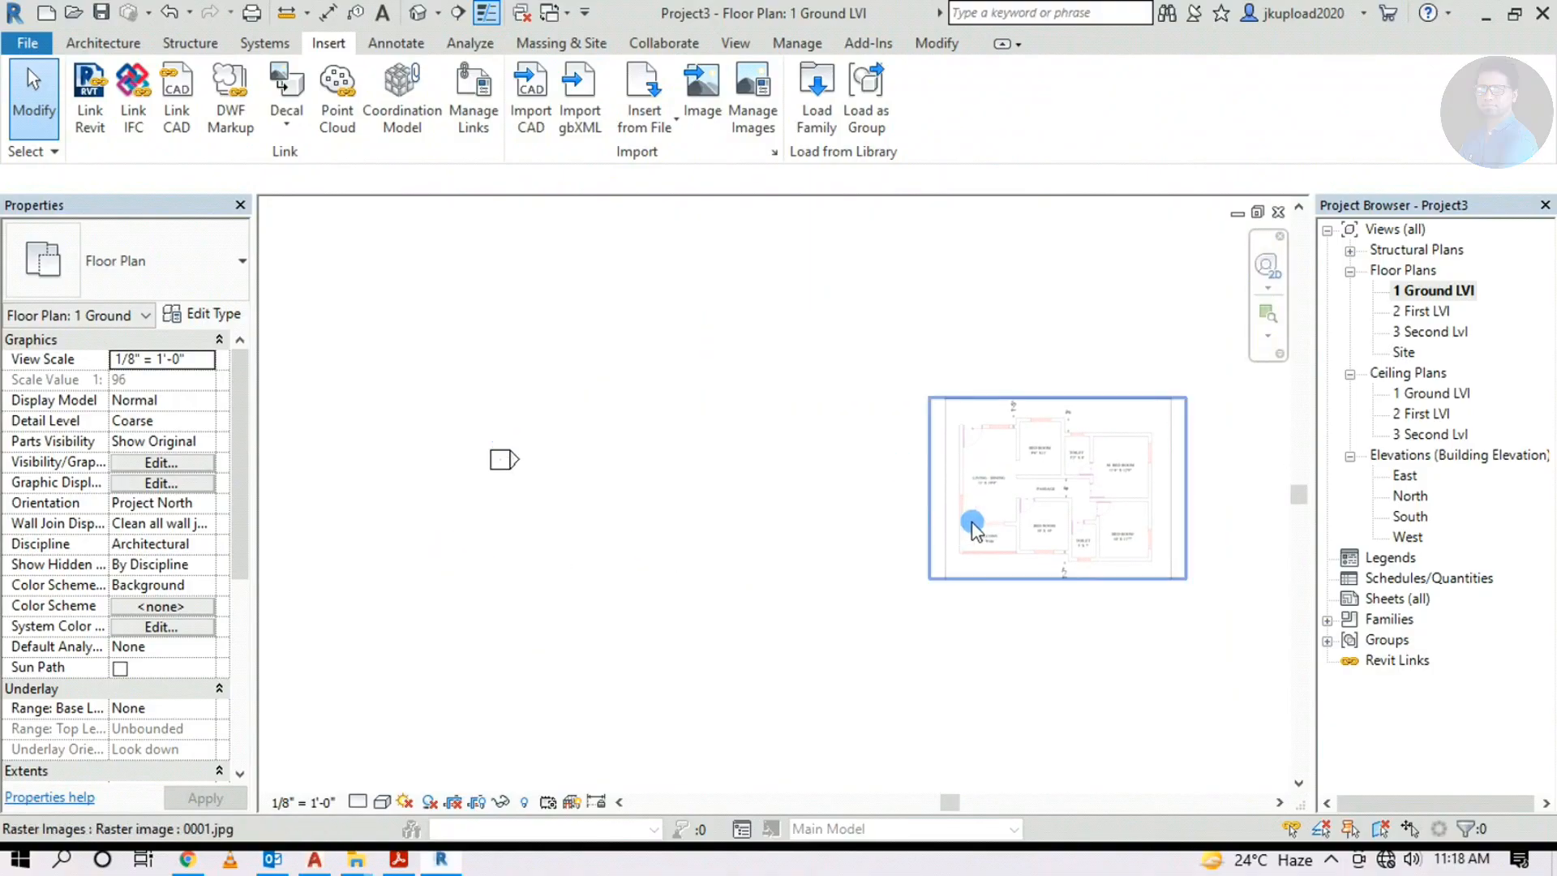
{"action": "scroll", "coordinate": [1014, 515], "scroll_direction": "up", "scroll_amount": 1}
{"action": "scroll", "coordinate": [722, 545], "scroll_direction": "down", "scroll_amount": 2}
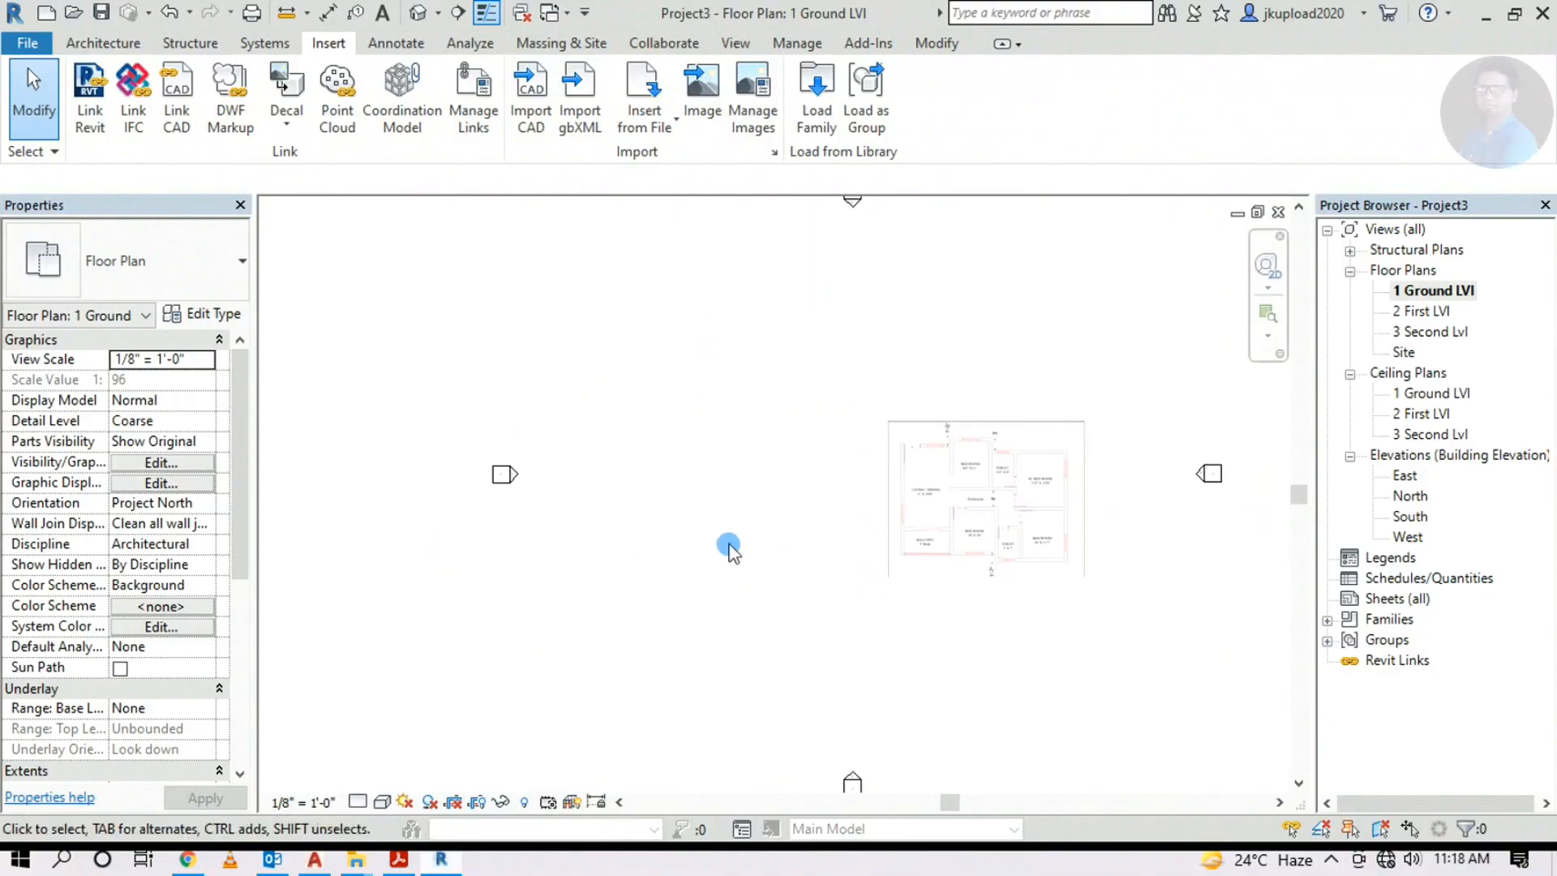
{"action": "left_click", "coordinate": [93, 45]}
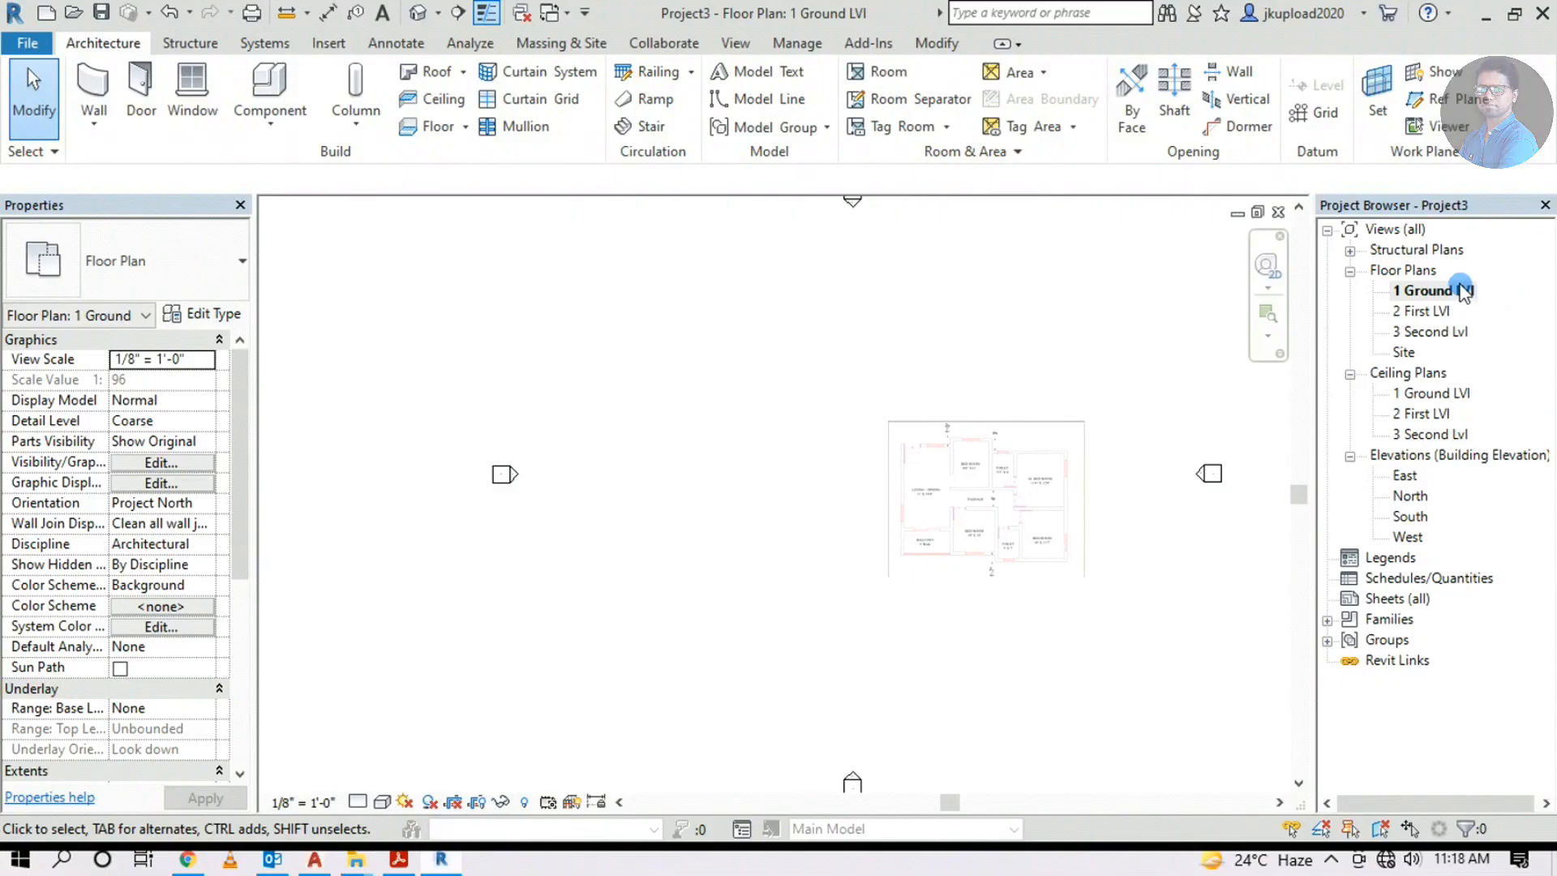
Start placing Main Wall 9" walls in the 1 Ground LVl floor plan with their height set up to level 2 First LVl
{"action": "left_click", "coordinate": [1433, 292]}
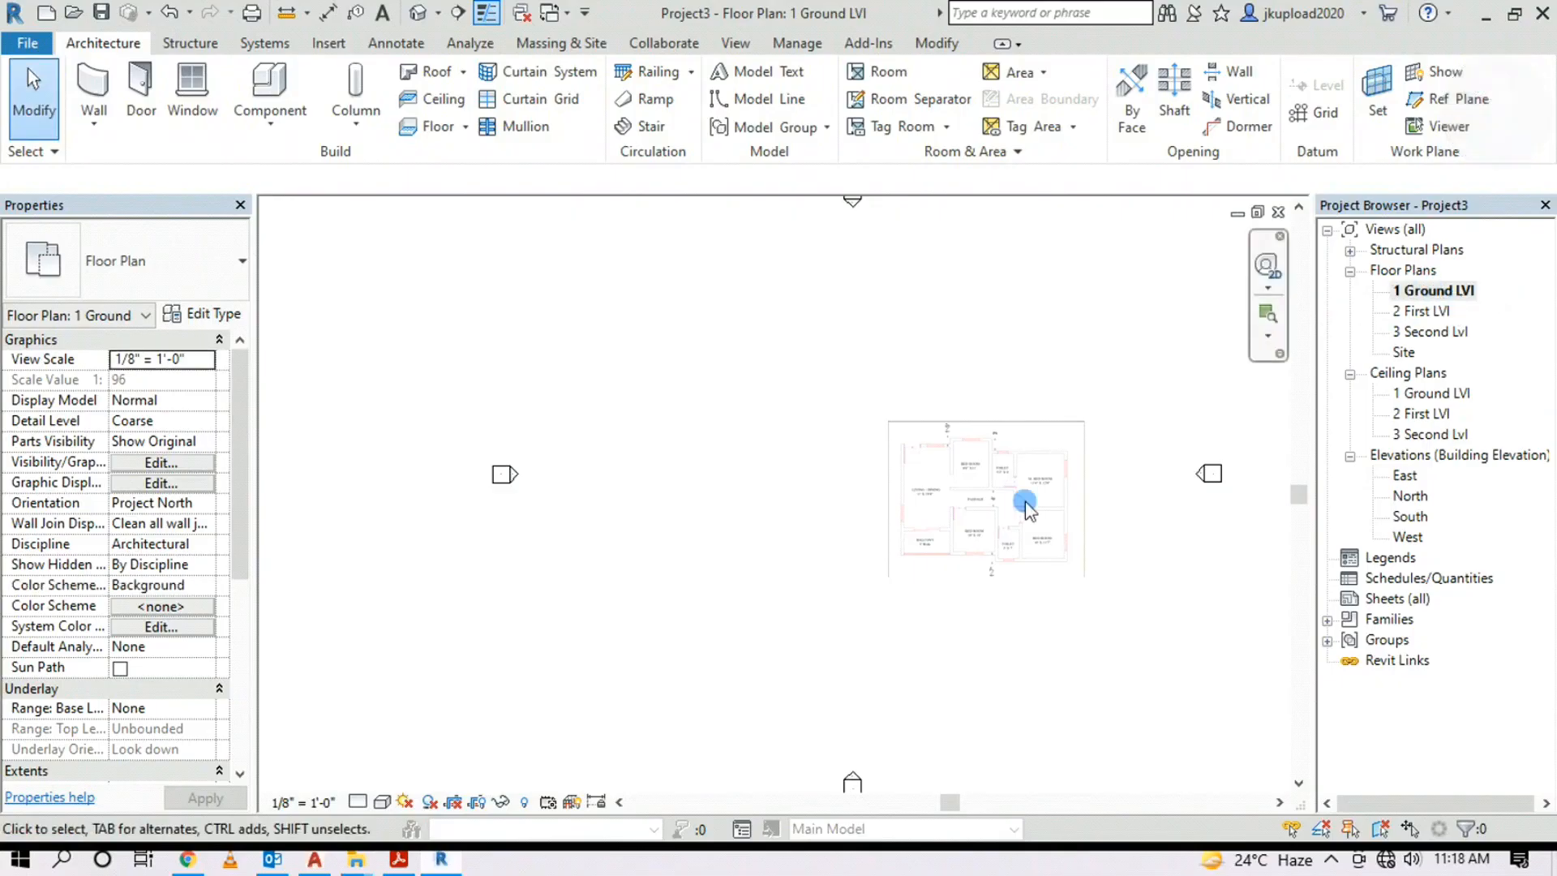
{"action": "left_click", "coordinate": [355, 459]}
{"action": "left_click", "coordinate": [787, 480]}
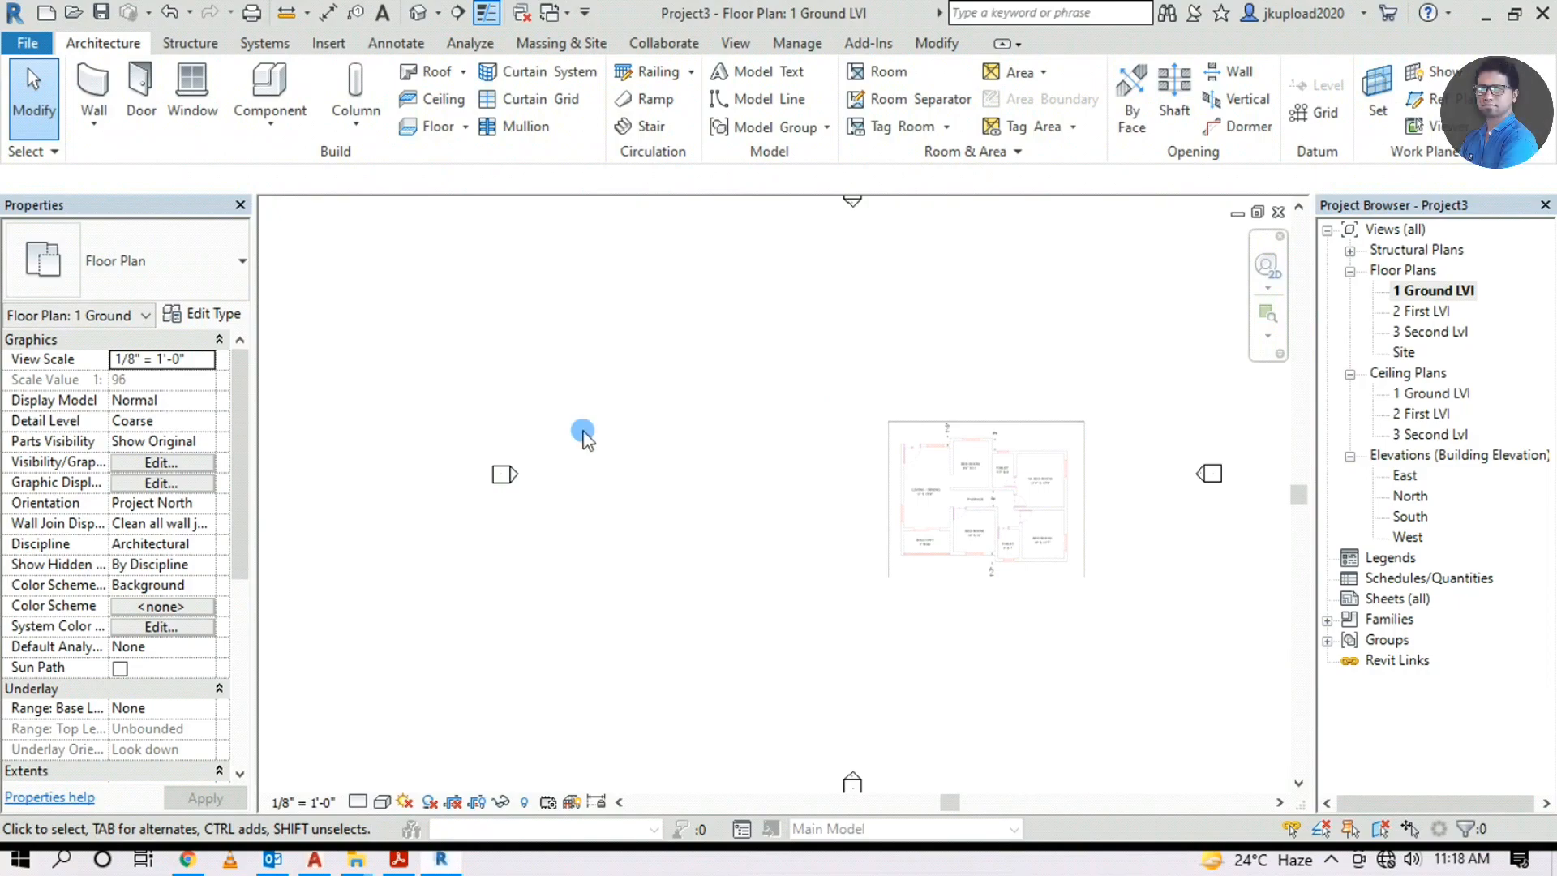
{"action": "left_click", "coordinate": [92, 83]}
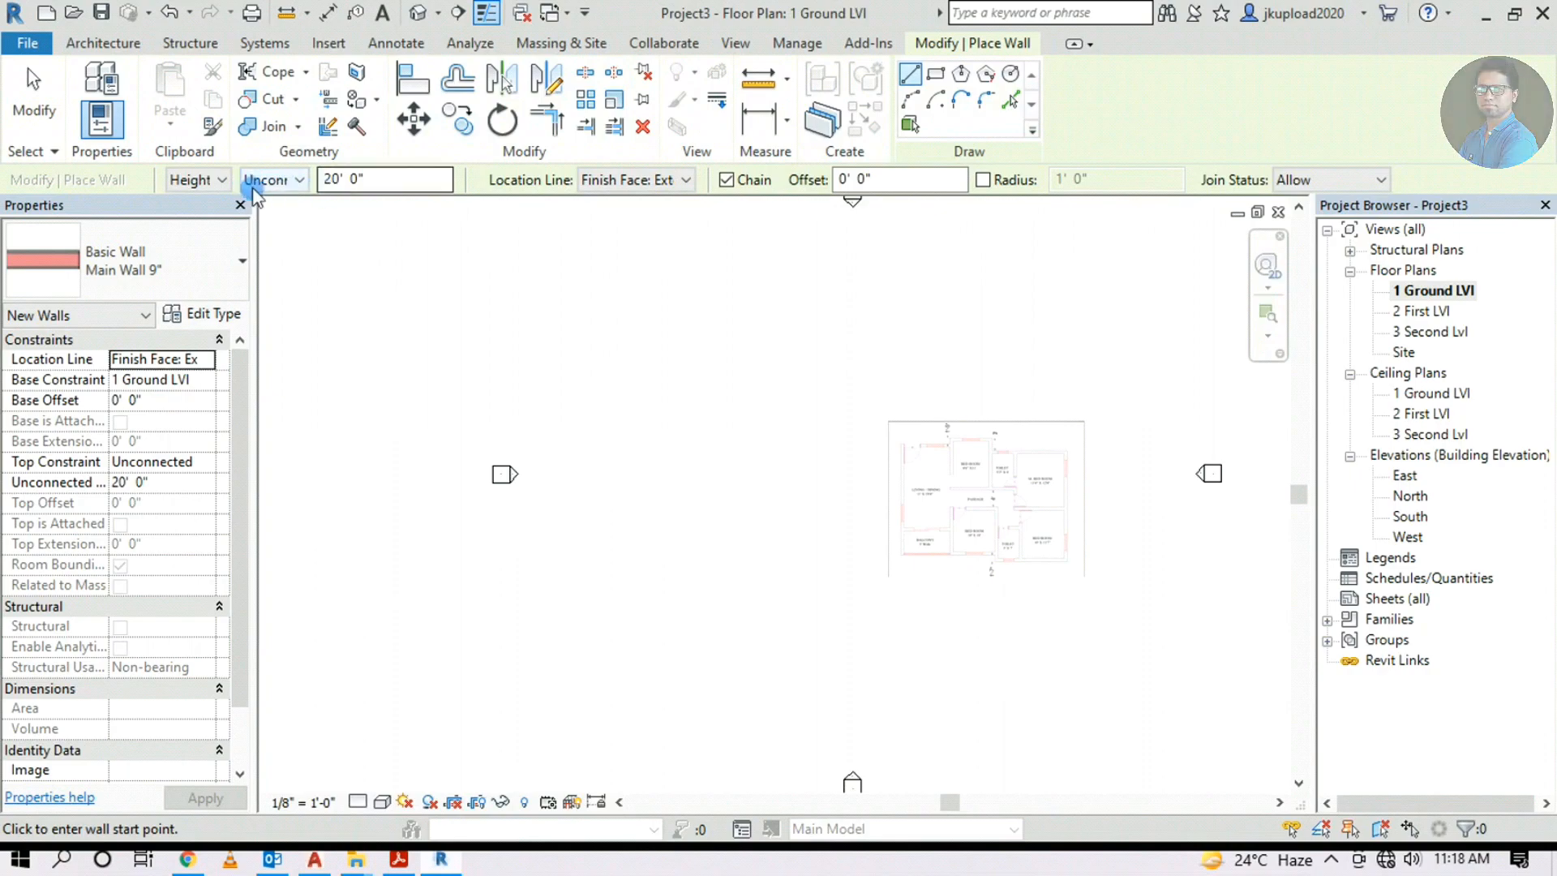
{"action": "left_click", "coordinate": [300, 180]}
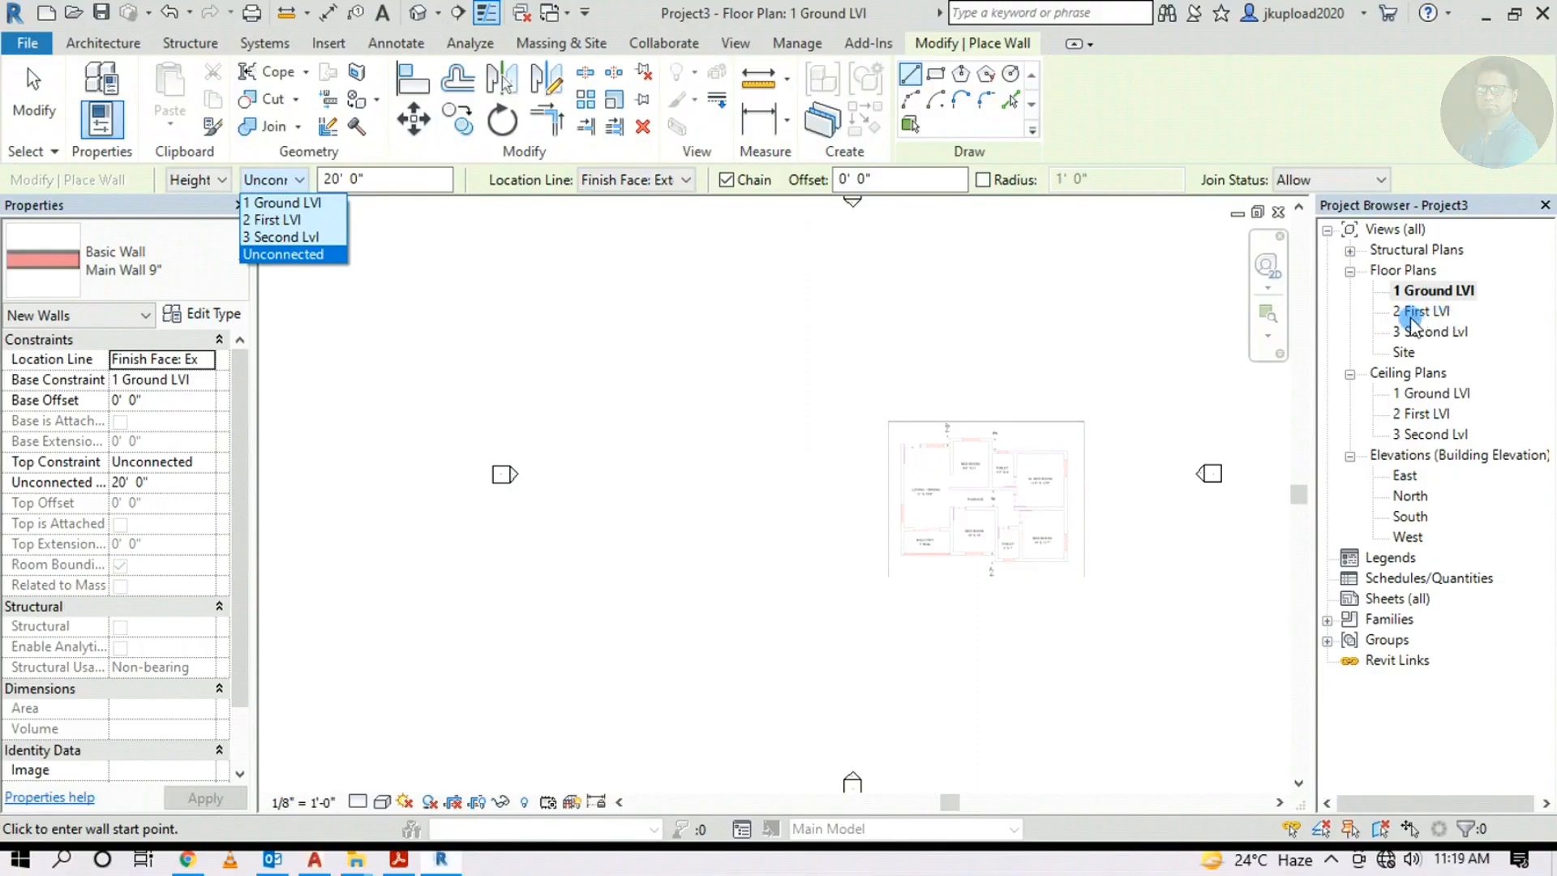
{"action": "left_click", "coordinate": [263, 223]}
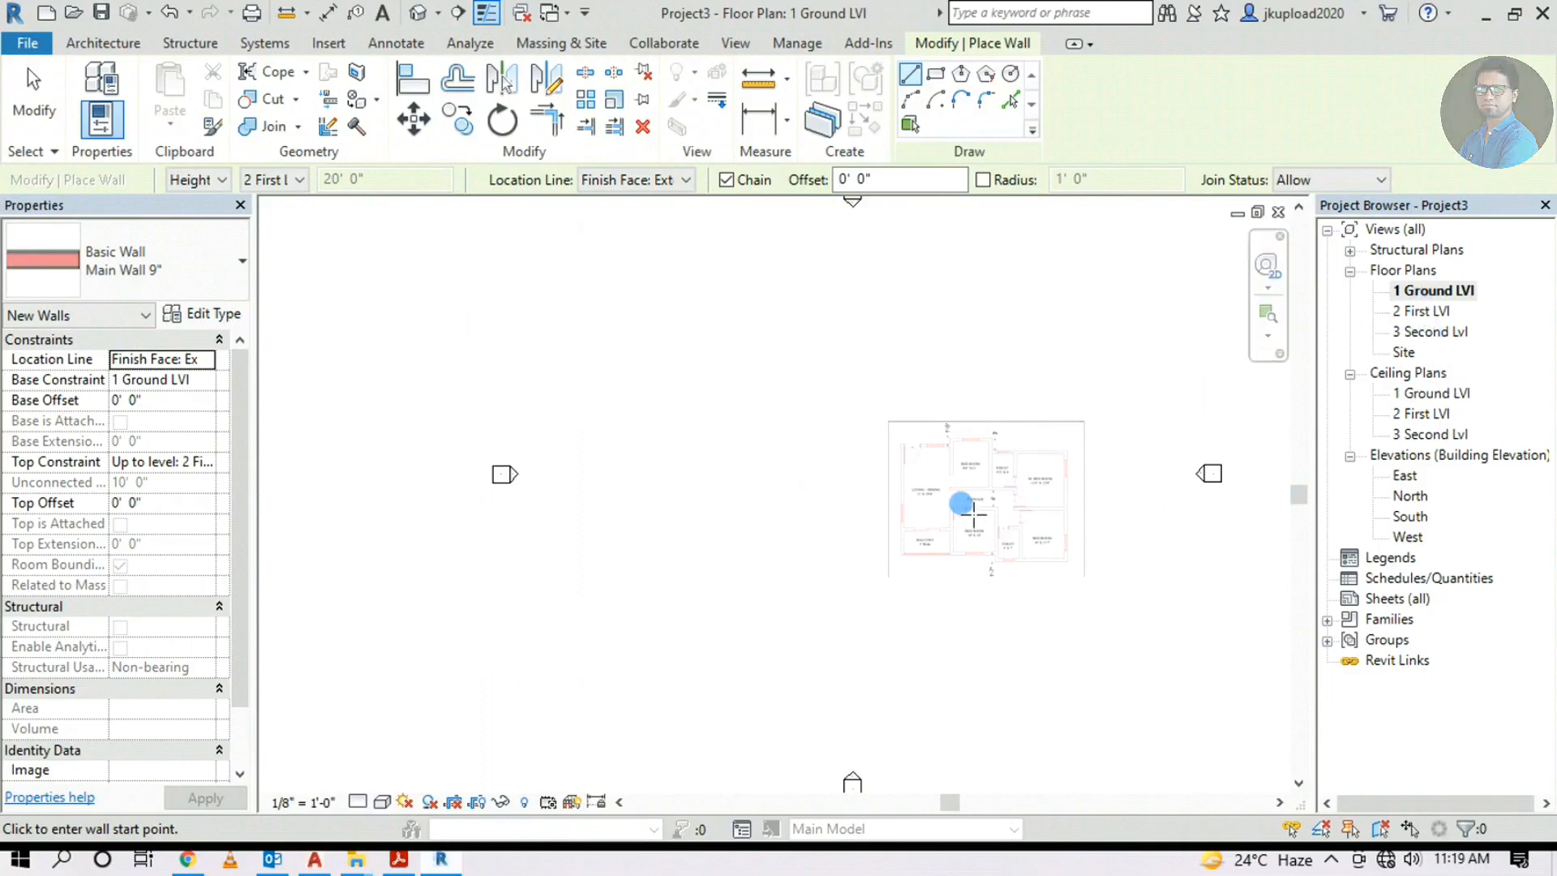
Draw an L of two walls beside the plan image: a vertical one about 57' long and a horizontal one about 63' from its lower end
{"action": "middle_click_drag", "start_coordinate": [711, 544], "coordinate": [618, 520]}
{"action": "scroll", "coordinate": [873, 484], "scroll_direction": "up", "scroll_amount": 7}
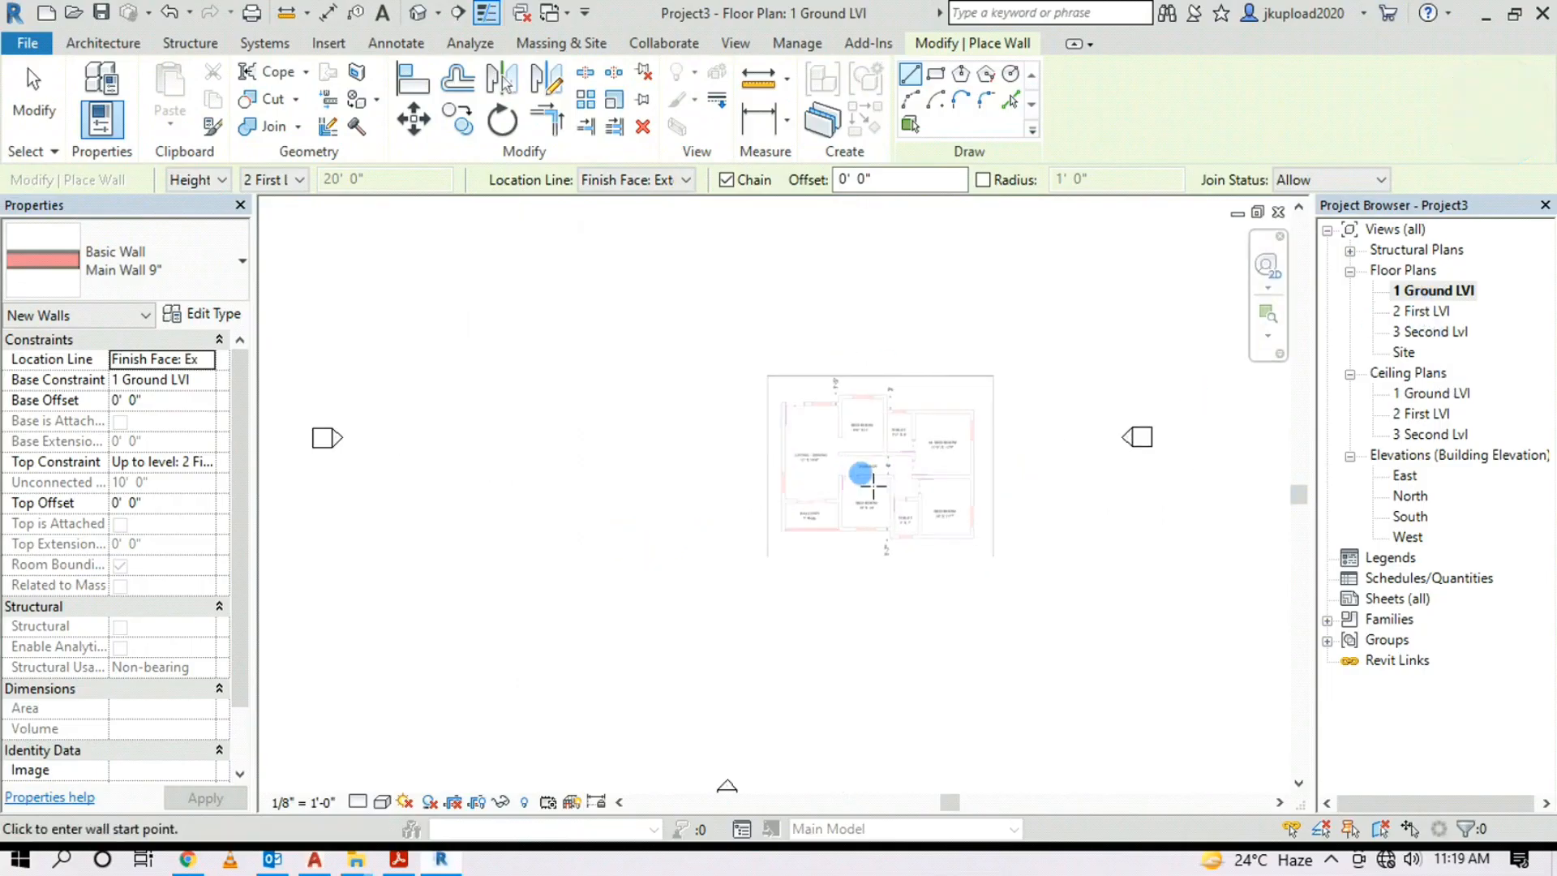
{"action": "scroll", "coordinate": [1147, 360], "scroll_direction": "down", "scroll_amount": 4}
{"action": "middle_click_drag", "start_coordinate": [434, 312], "coordinate": [751, 297]}
{"action": "left_click", "coordinate": [755, 277]}
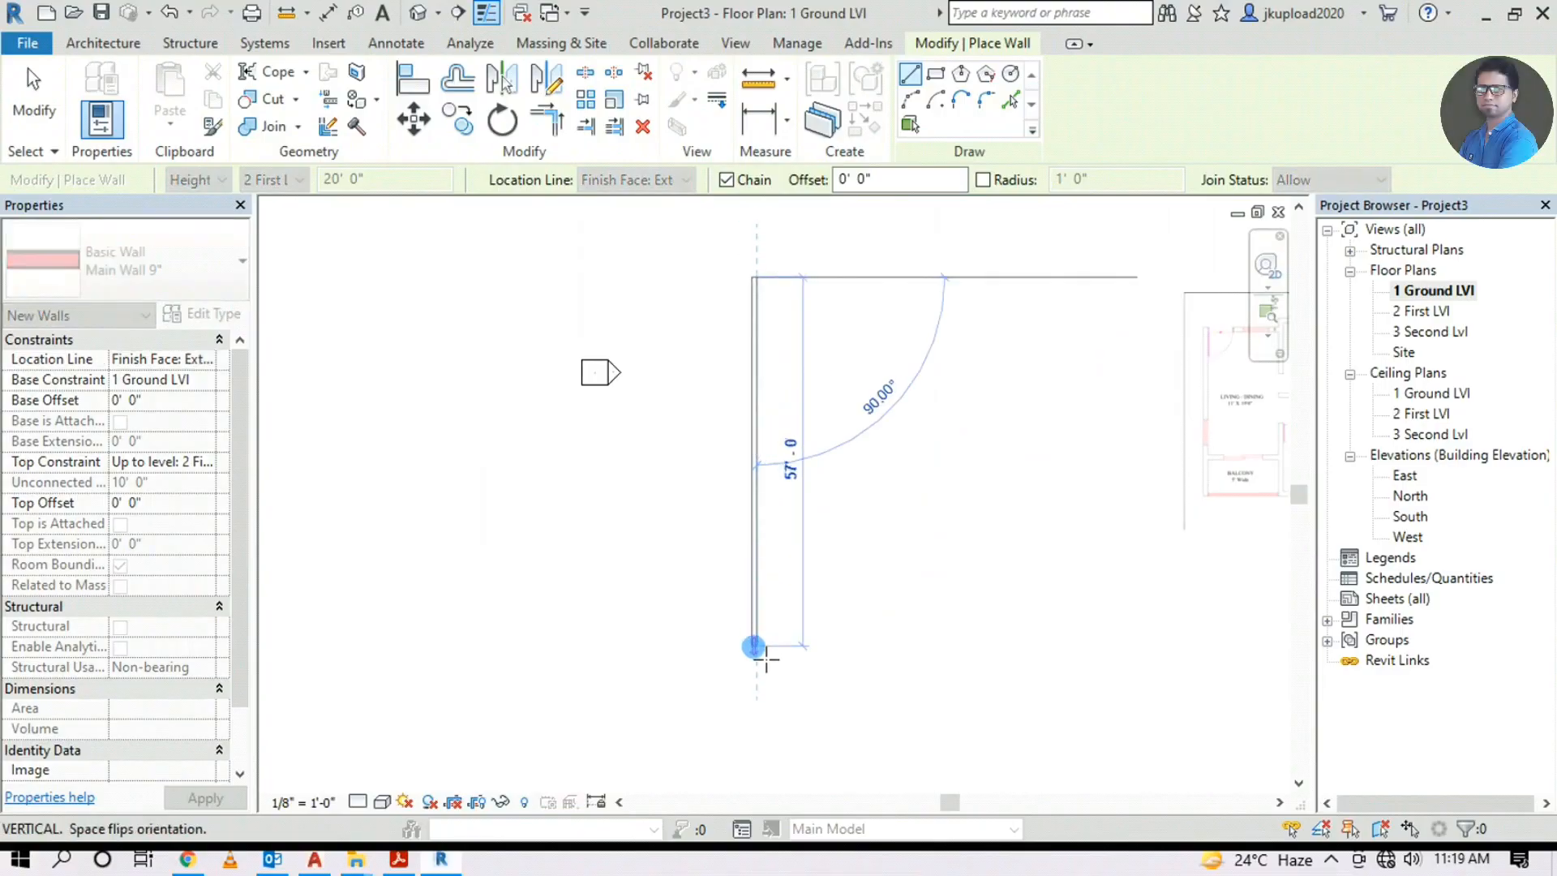
{"action": "left_click", "coordinate": [754, 646]}
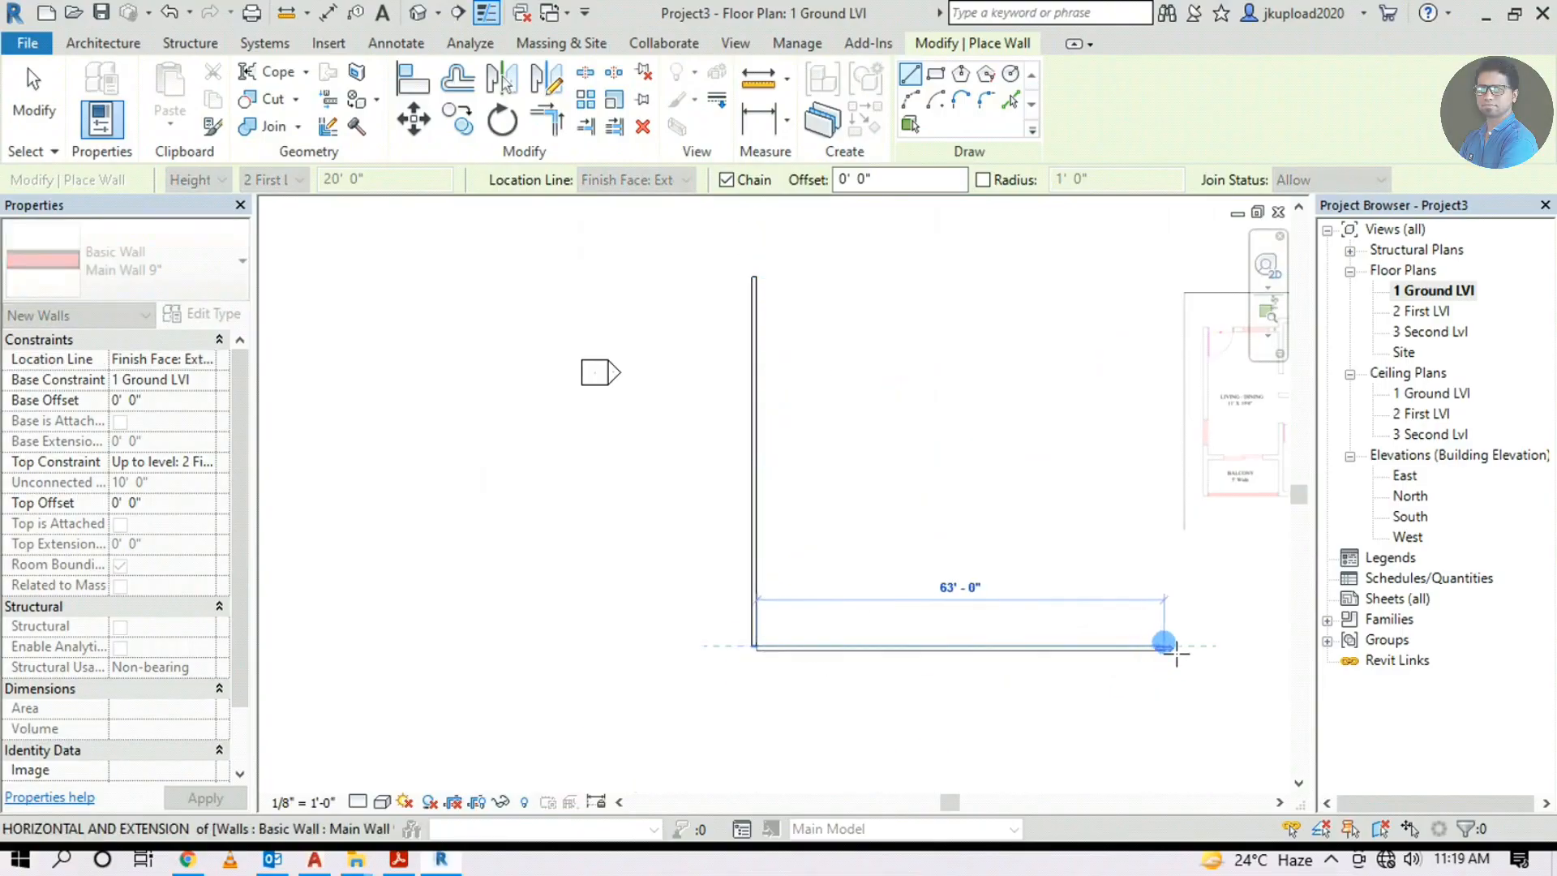
{"action": "left_click", "coordinate": [1165, 646]}
{"action": "scroll", "coordinate": [886, 629], "scroll_direction": "down", "scroll_amount": 4}
{"action": "key", "text": "Escape"}
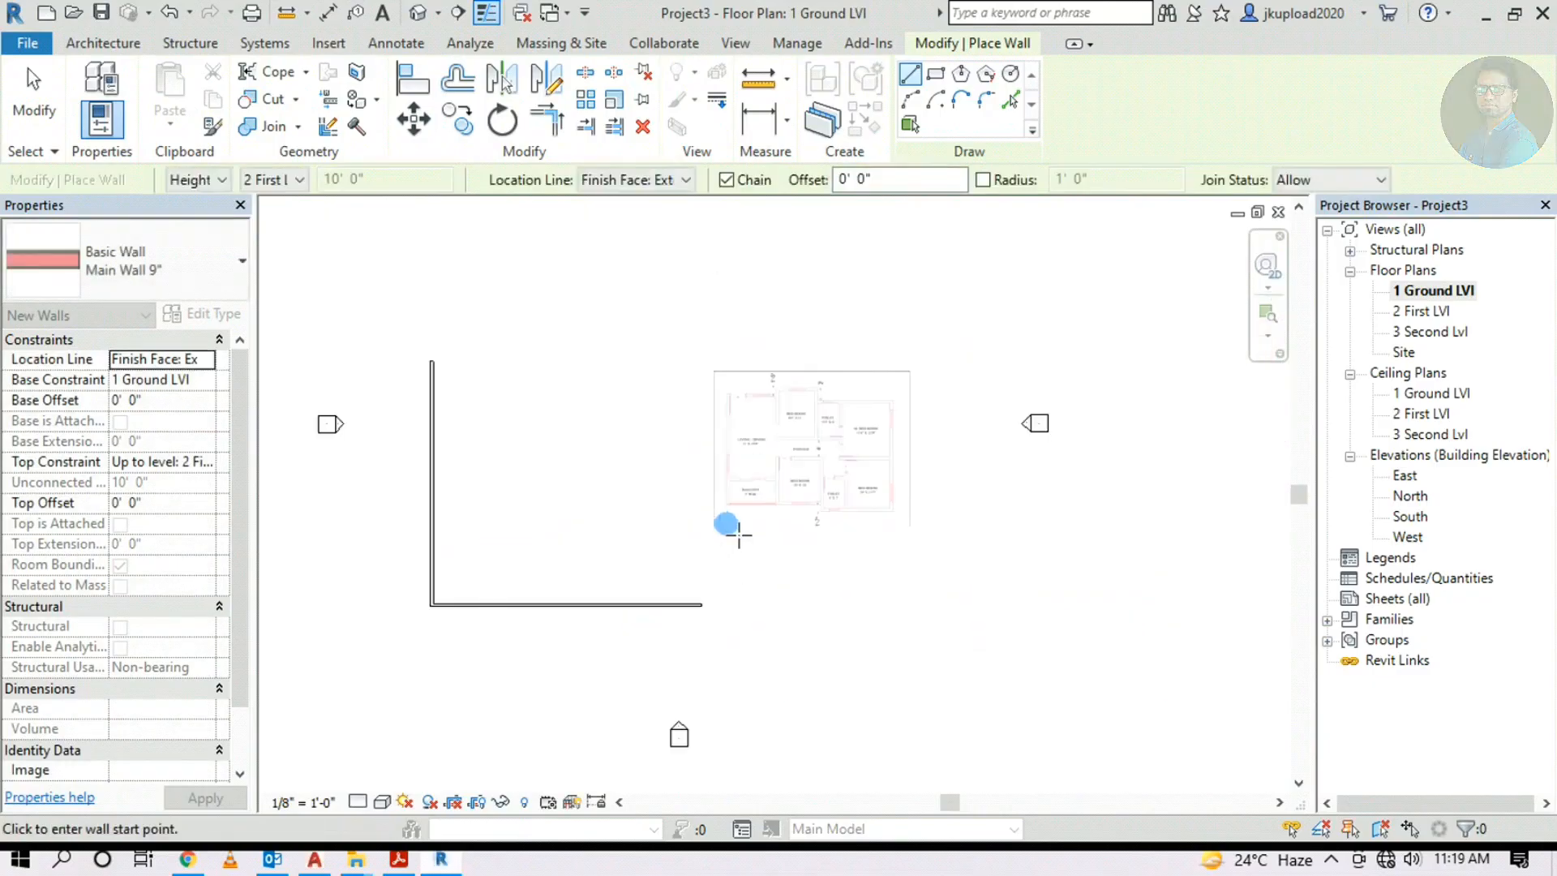
{"action": "key", "text": "Escape"}
Restart the Wall tool and examine the living/dining room and balcony sizes on the imported plan image
{"action": "middle_click_drag", "start_coordinate": [560, 434], "coordinate": [732, 404]}
{"action": "scroll", "coordinate": [732, 404], "scroll_direction": "up", "scroll_amount": 2}
{"action": "left_click", "coordinate": [93, 93]}
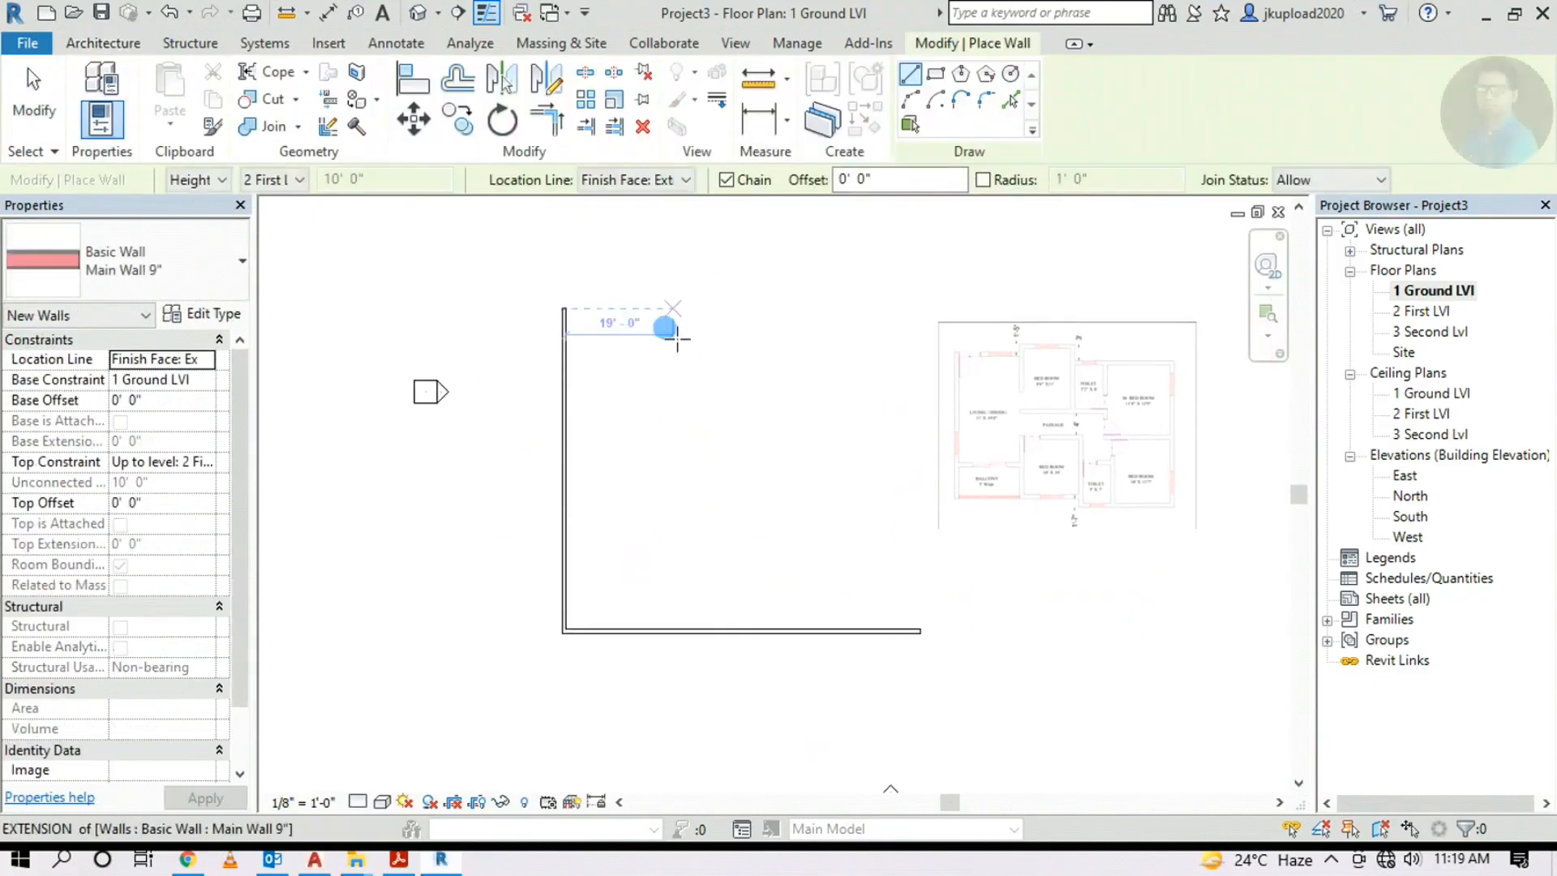
{"action": "scroll", "coordinate": [956, 454], "scroll_direction": "up", "scroll_amount": 1}
{"action": "scroll", "coordinate": [1017, 535], "scroll_direction": "up", "scroll_amount": 2}
{"action": "scroll", "coordinate": [1006, 508], "scroll_direction": "up", "scroll_amount": 2}
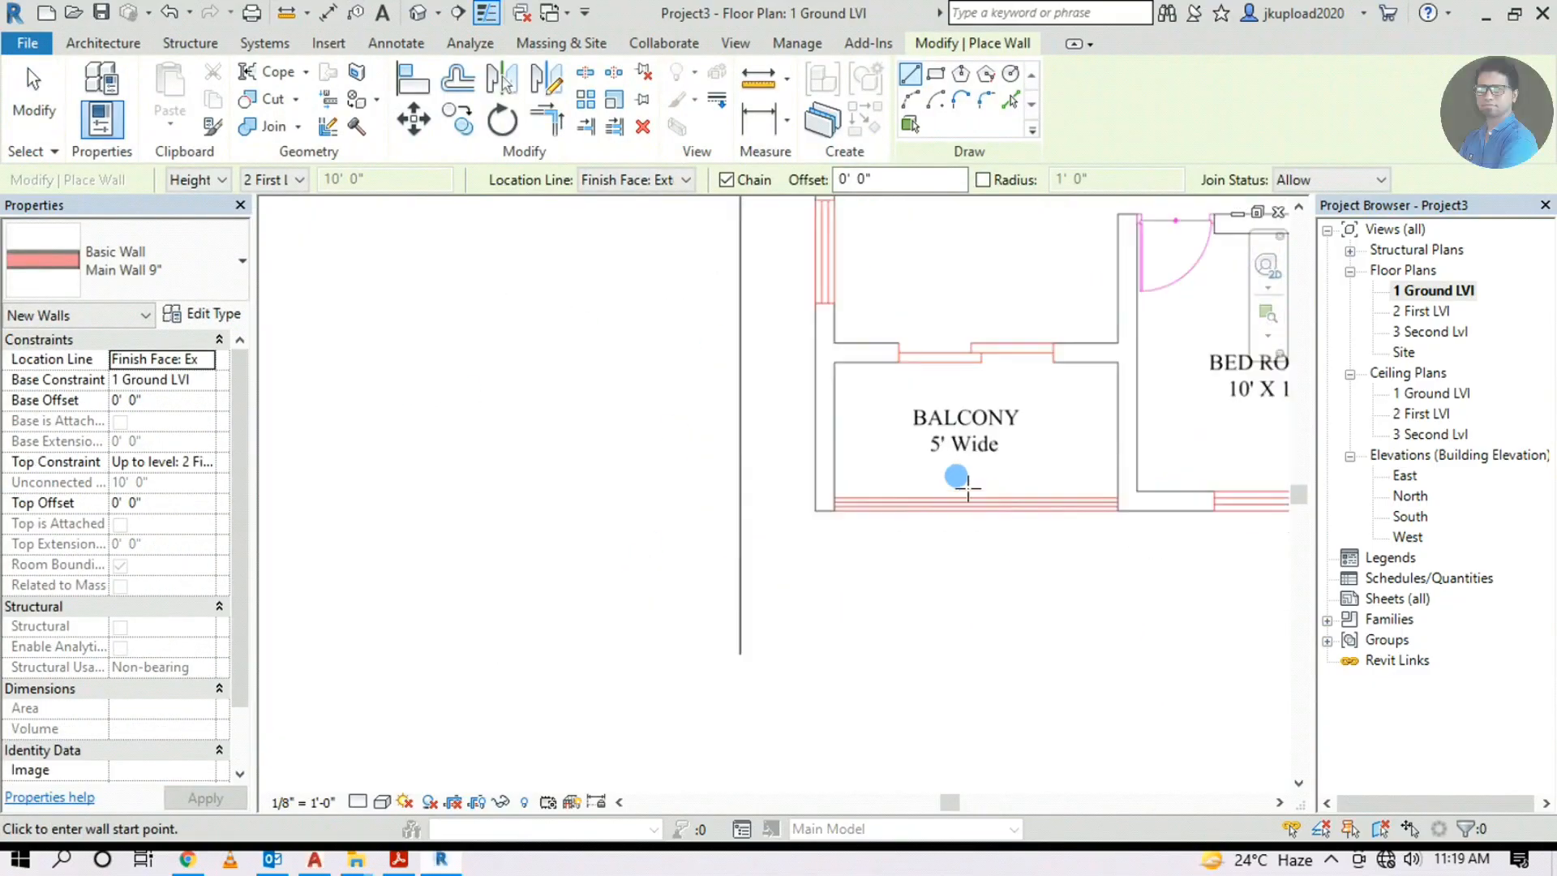
{"action": "scroll", "coordinate": [921, 452], "scroll_direction": "down", "scroll_amount": 3}
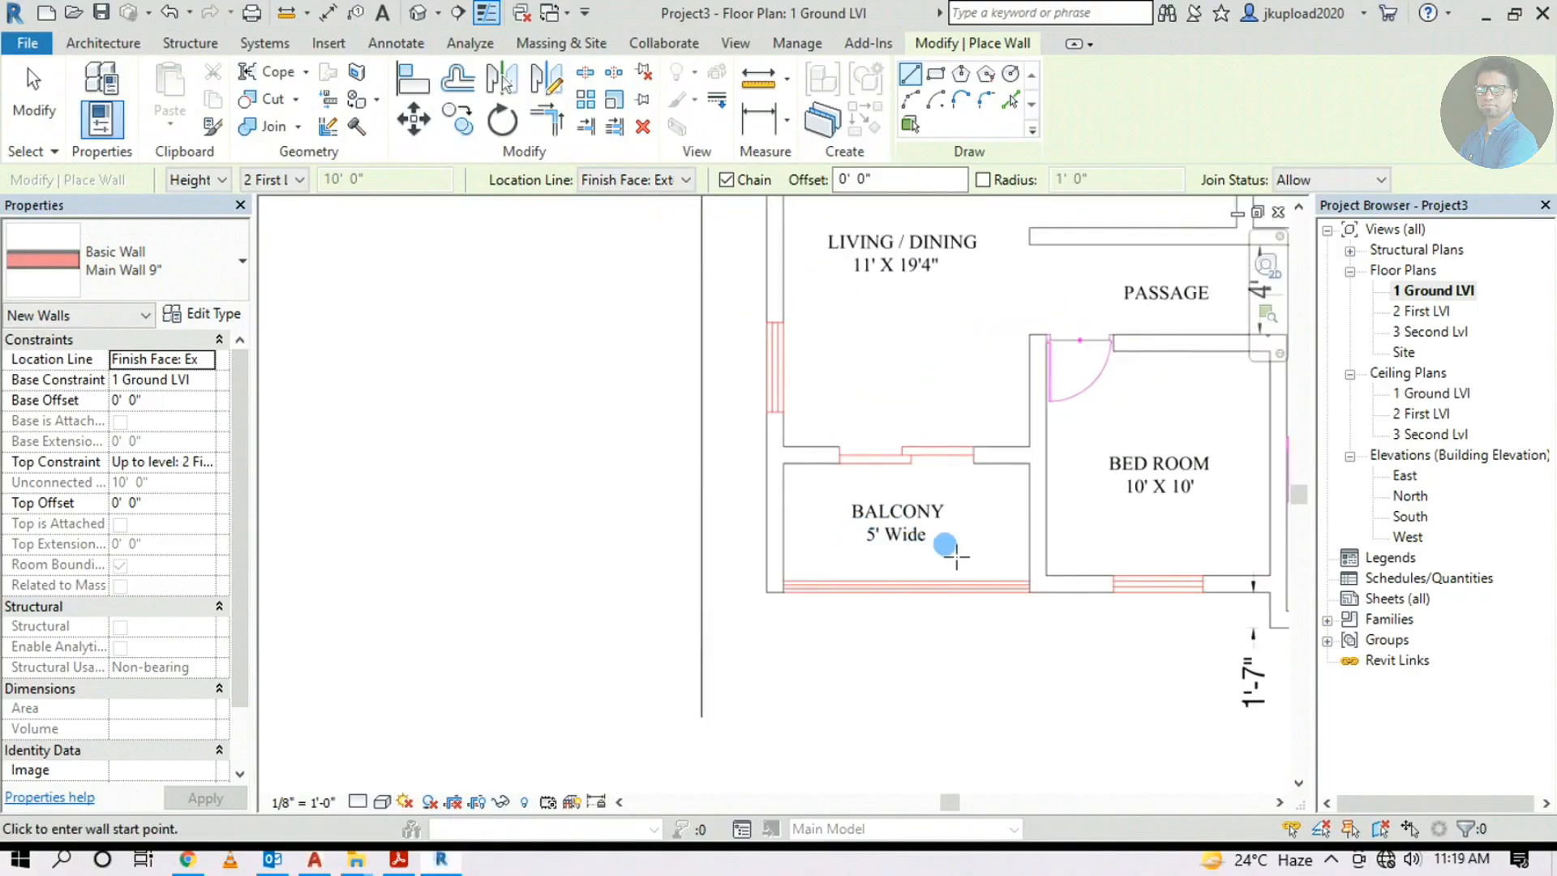
{"action": "middle_click_drag", "start_coordinate": [945, 543], "coordinate": [911, 625]}
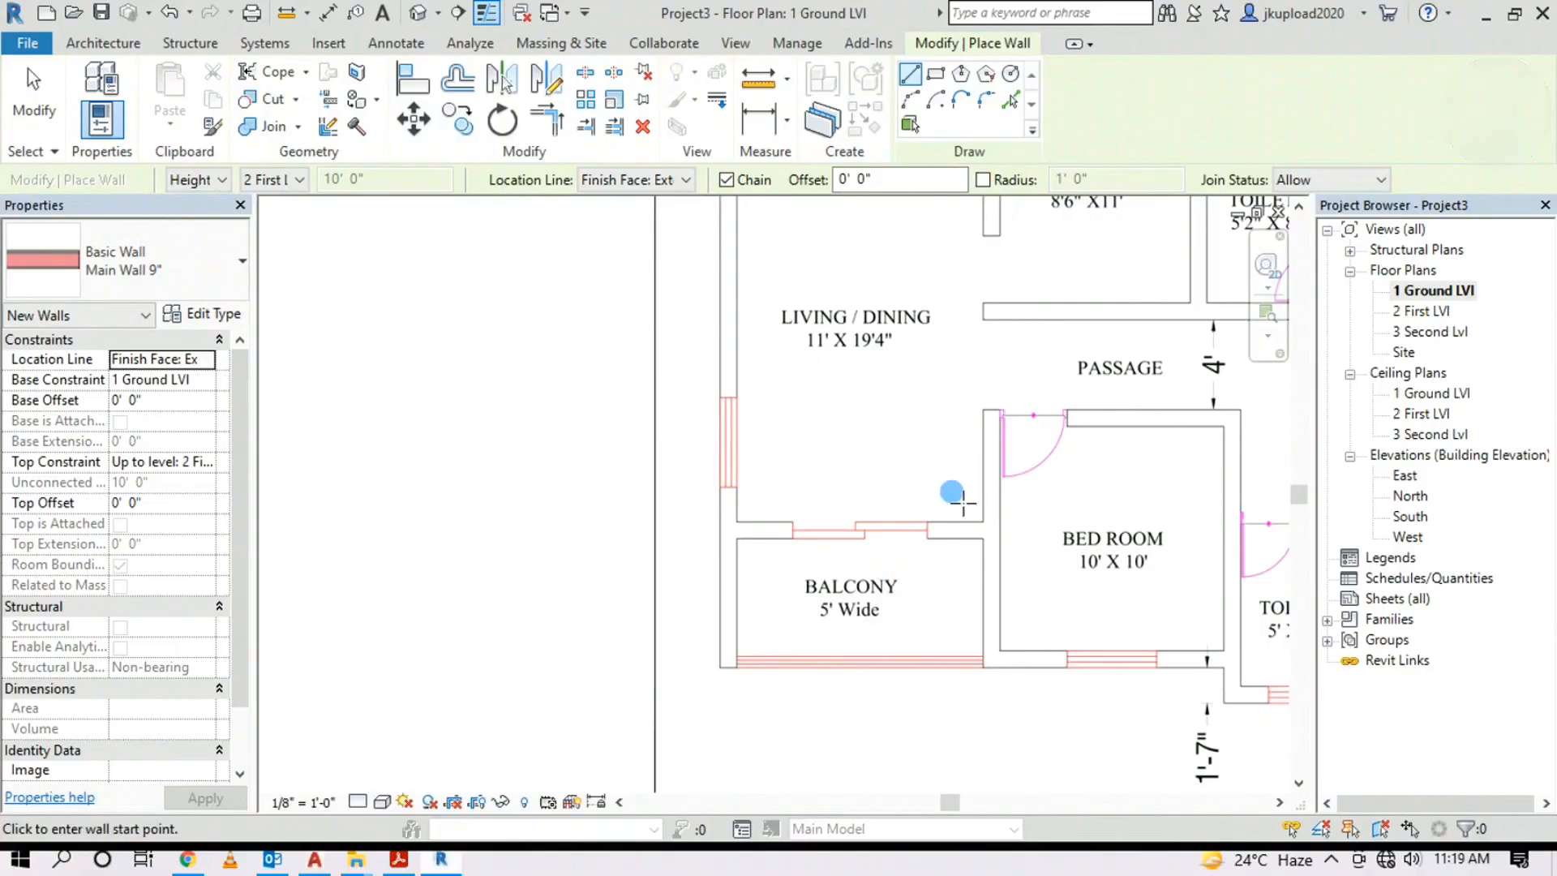
{"action": "scroll", "coordinate": [866, 405], "scroll_direction": "down", "scroll_amount": 2}
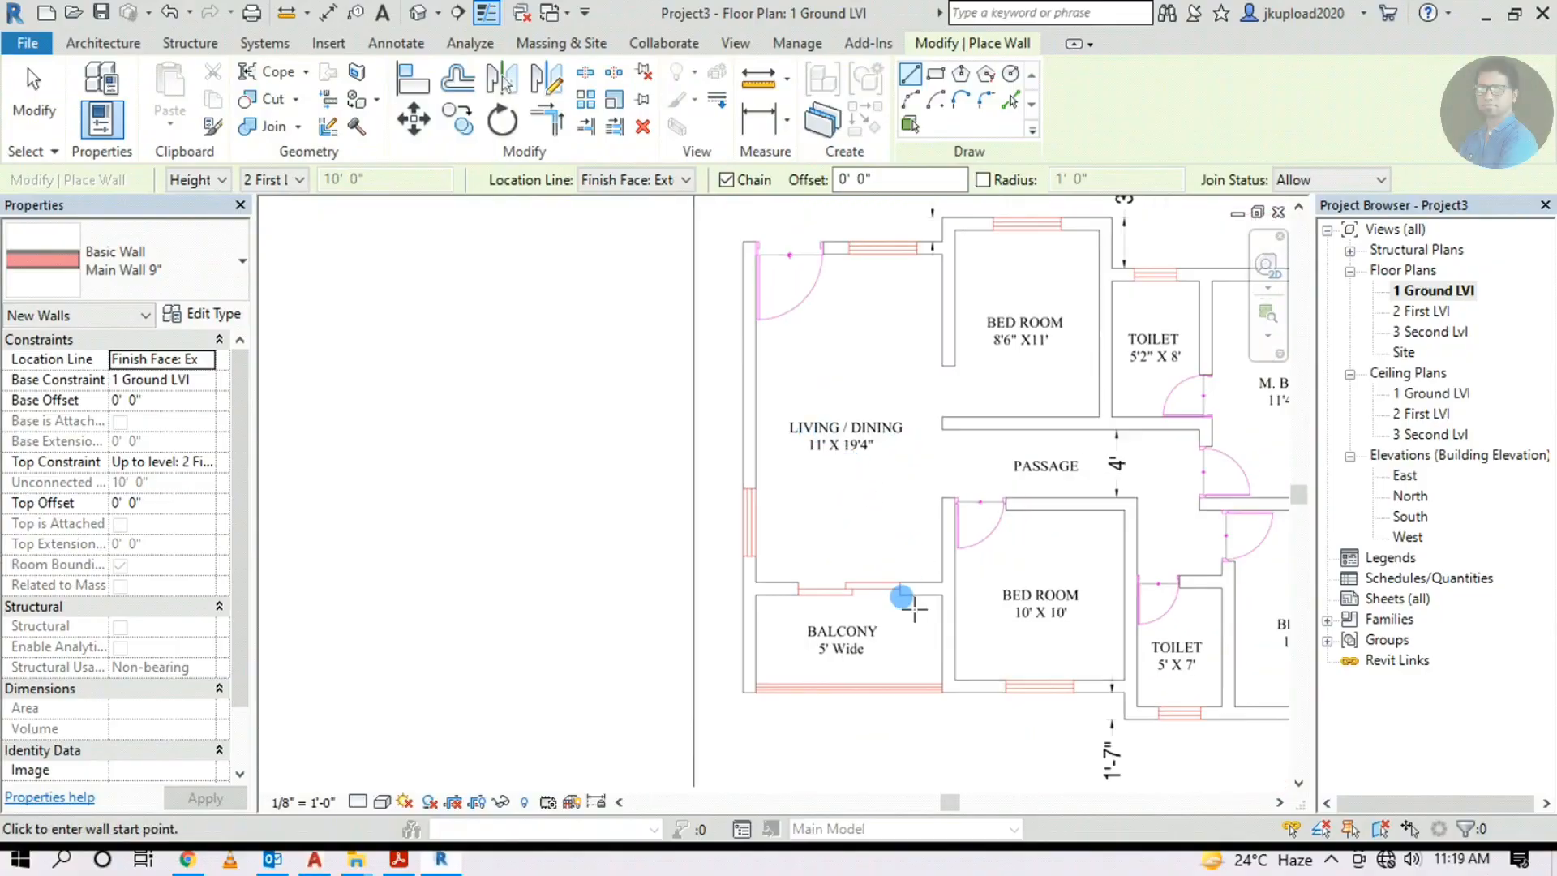
{"action": "scroll", "coordinate": [825, 452], "scroll_direction": "up", "scroll_amount": 5}
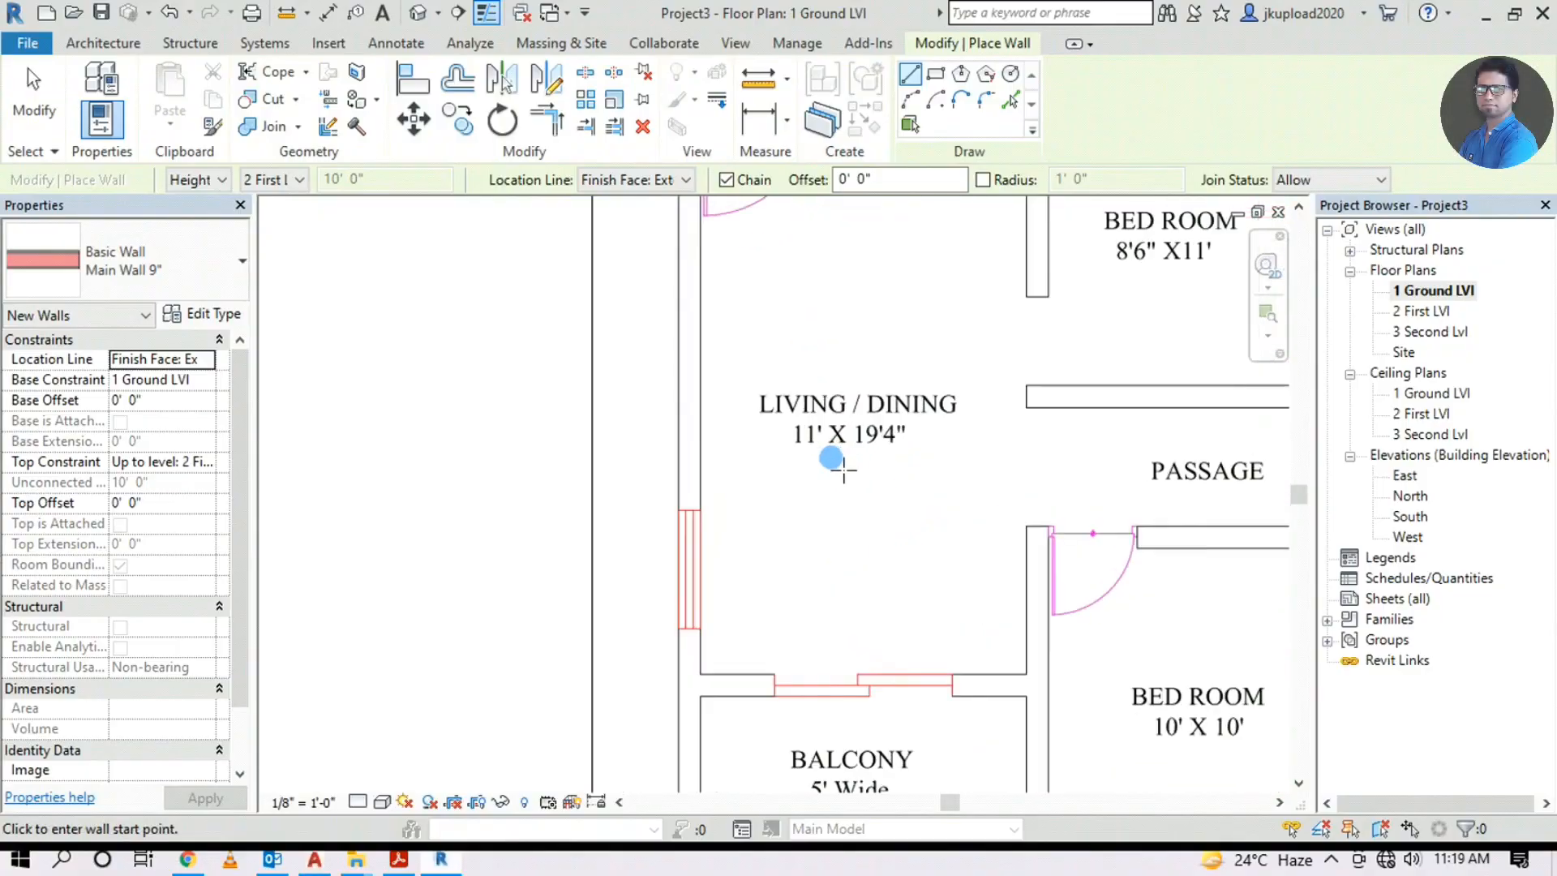
{"action": "scroll", "coordinate": [778, 415], "scroll_direction": "up", "scroll_amount": 3}
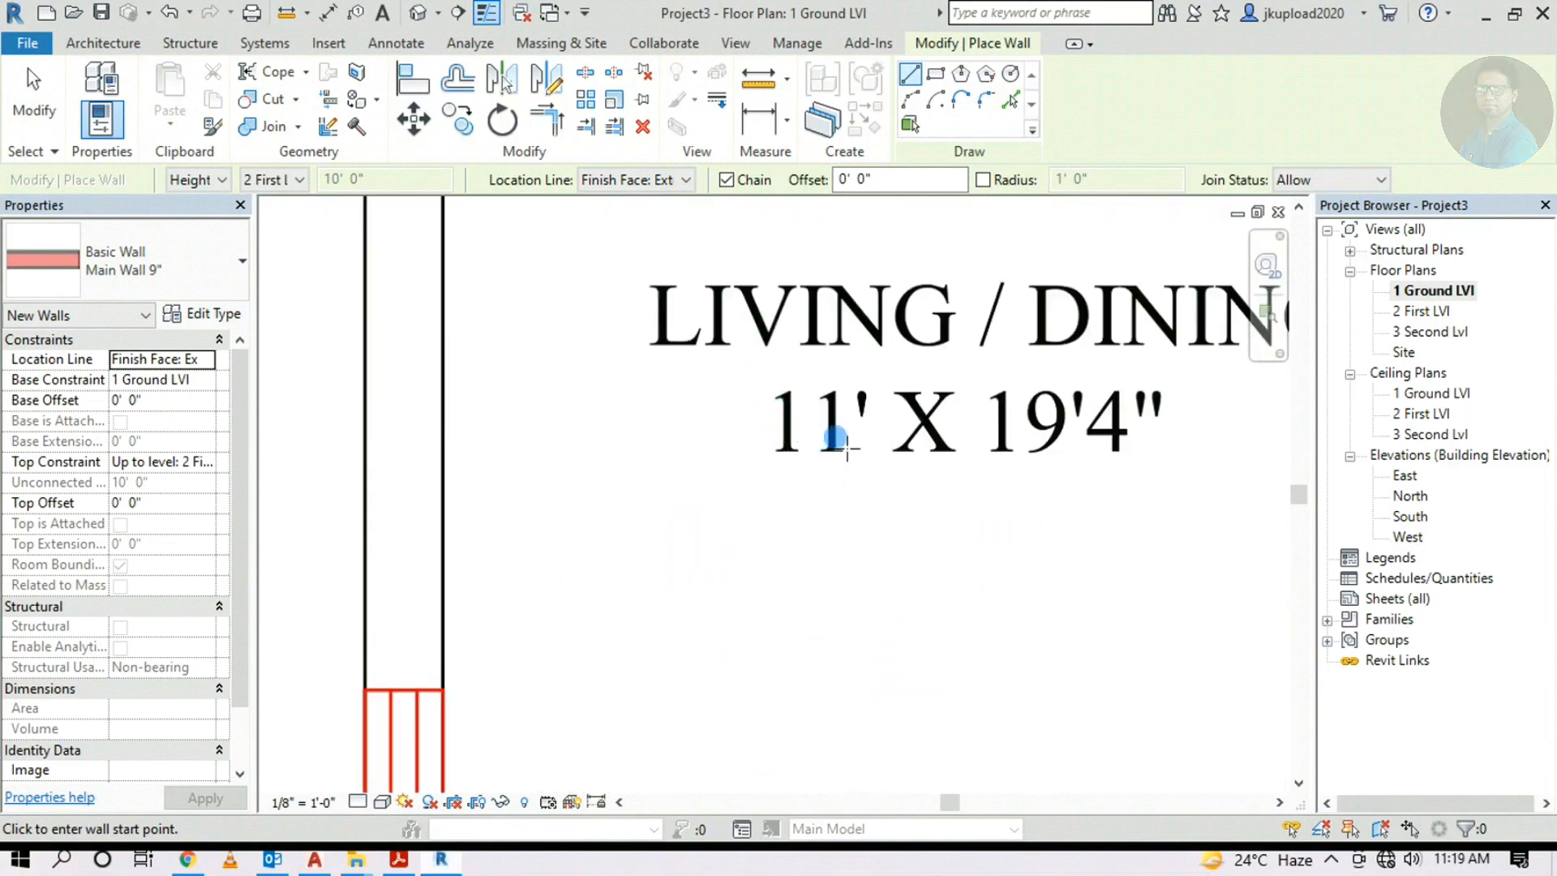
{"action": "scroll", "coordinate": [839, 442], "scroll_direction": "down", "scroll_amount": 2}
{"action": "scroll", "coordinate": [730, 528], "scroll_direction": "down", "scroll_amount": 1}
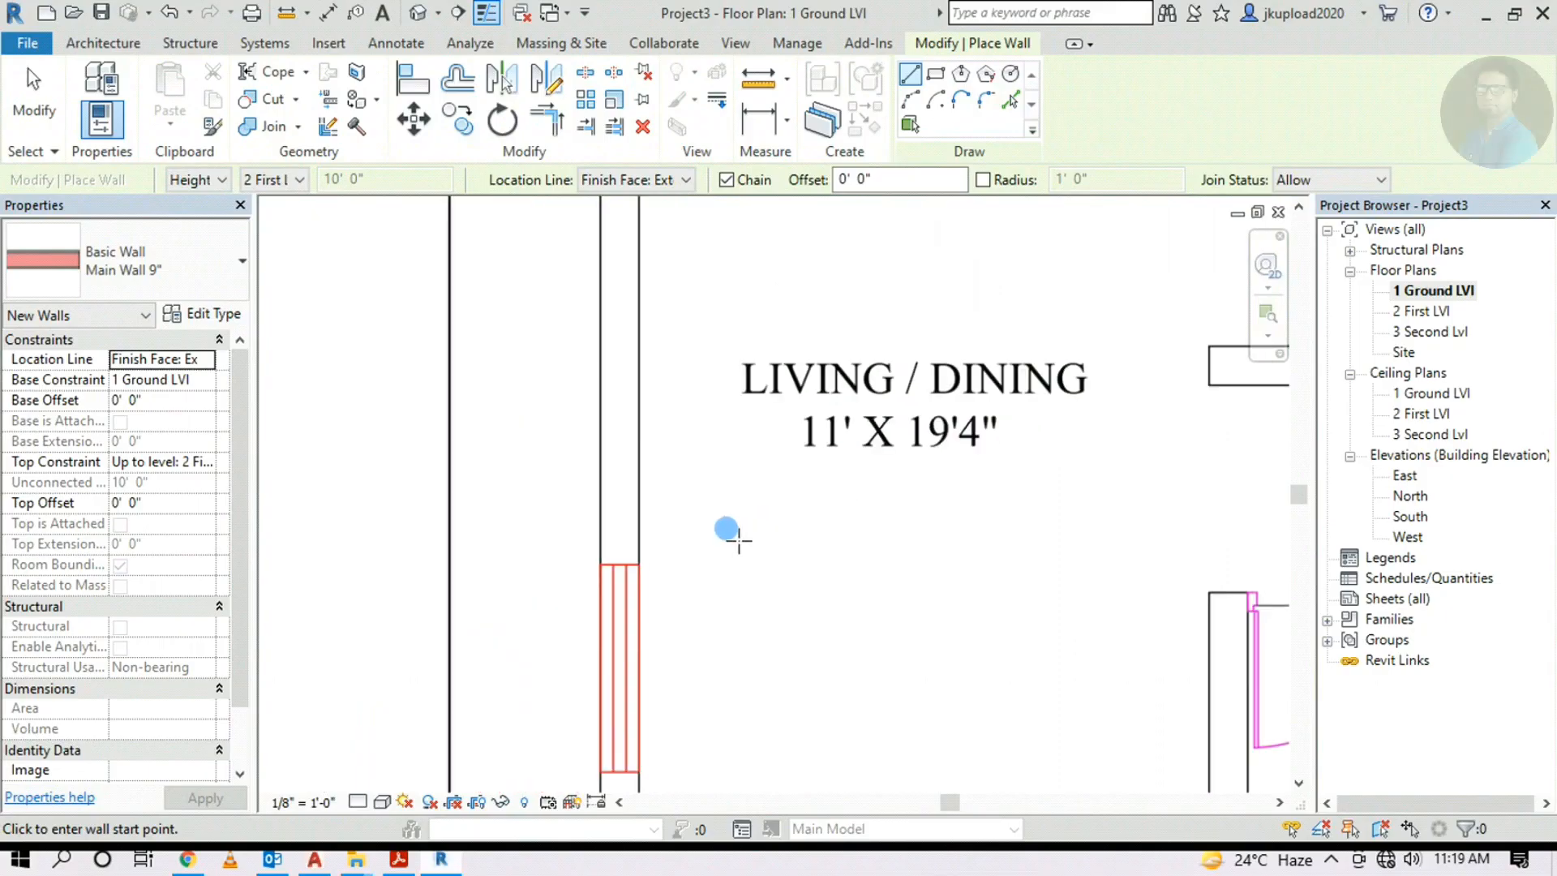
{"action": "scroll", "coordinate": [677, 539], "scroll_direction": "down", "scroll_amount": 1}
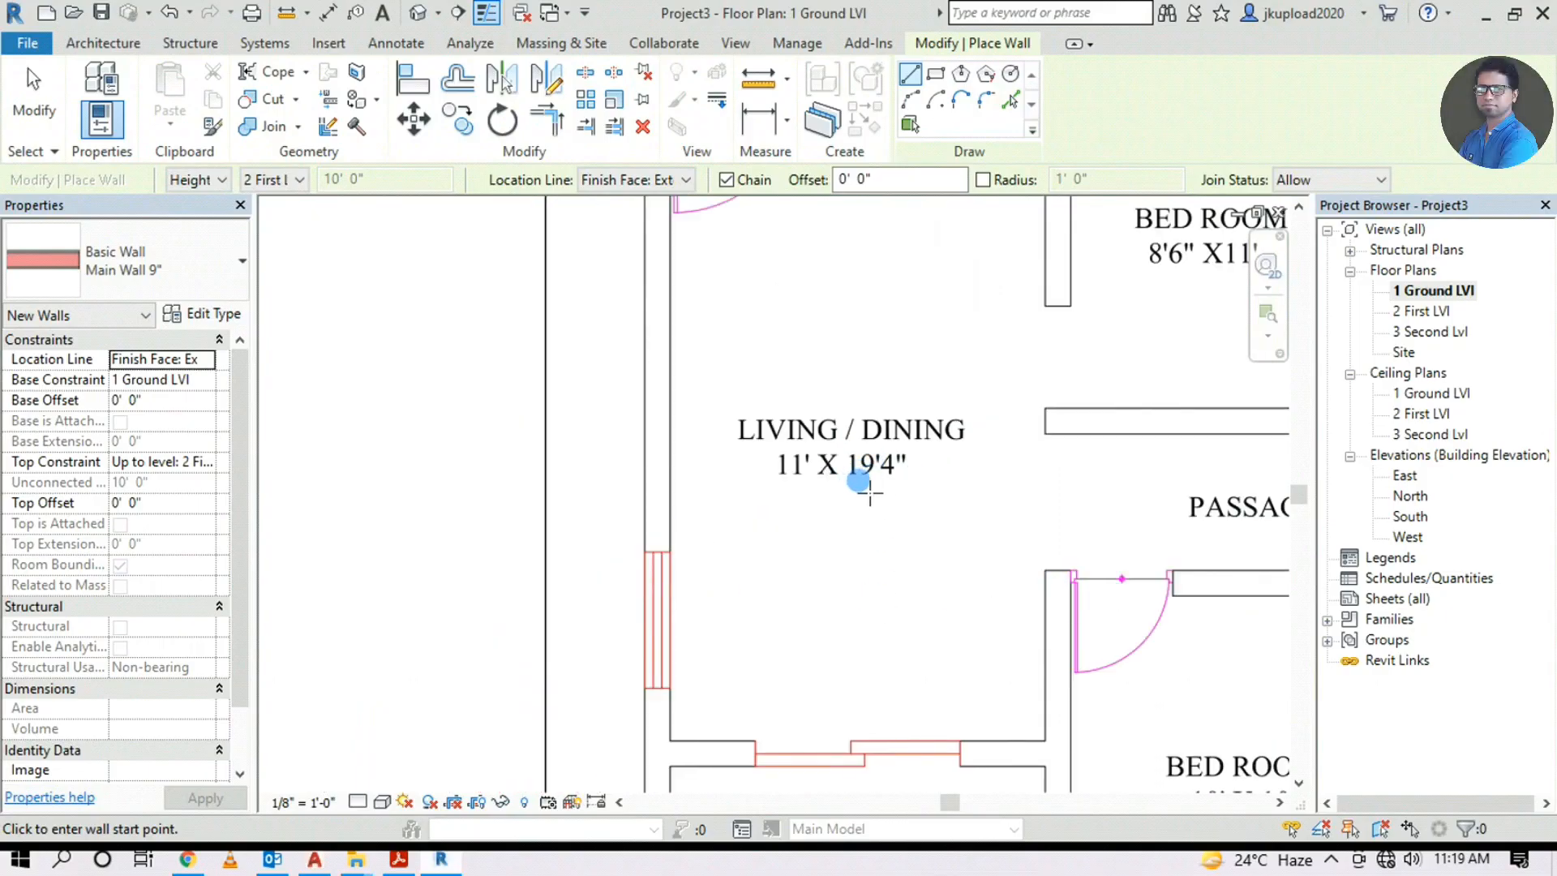
{"action": "scroll", "coordinate": [861, 478], "scroll_direction": "down", "scroll_amount": 1}
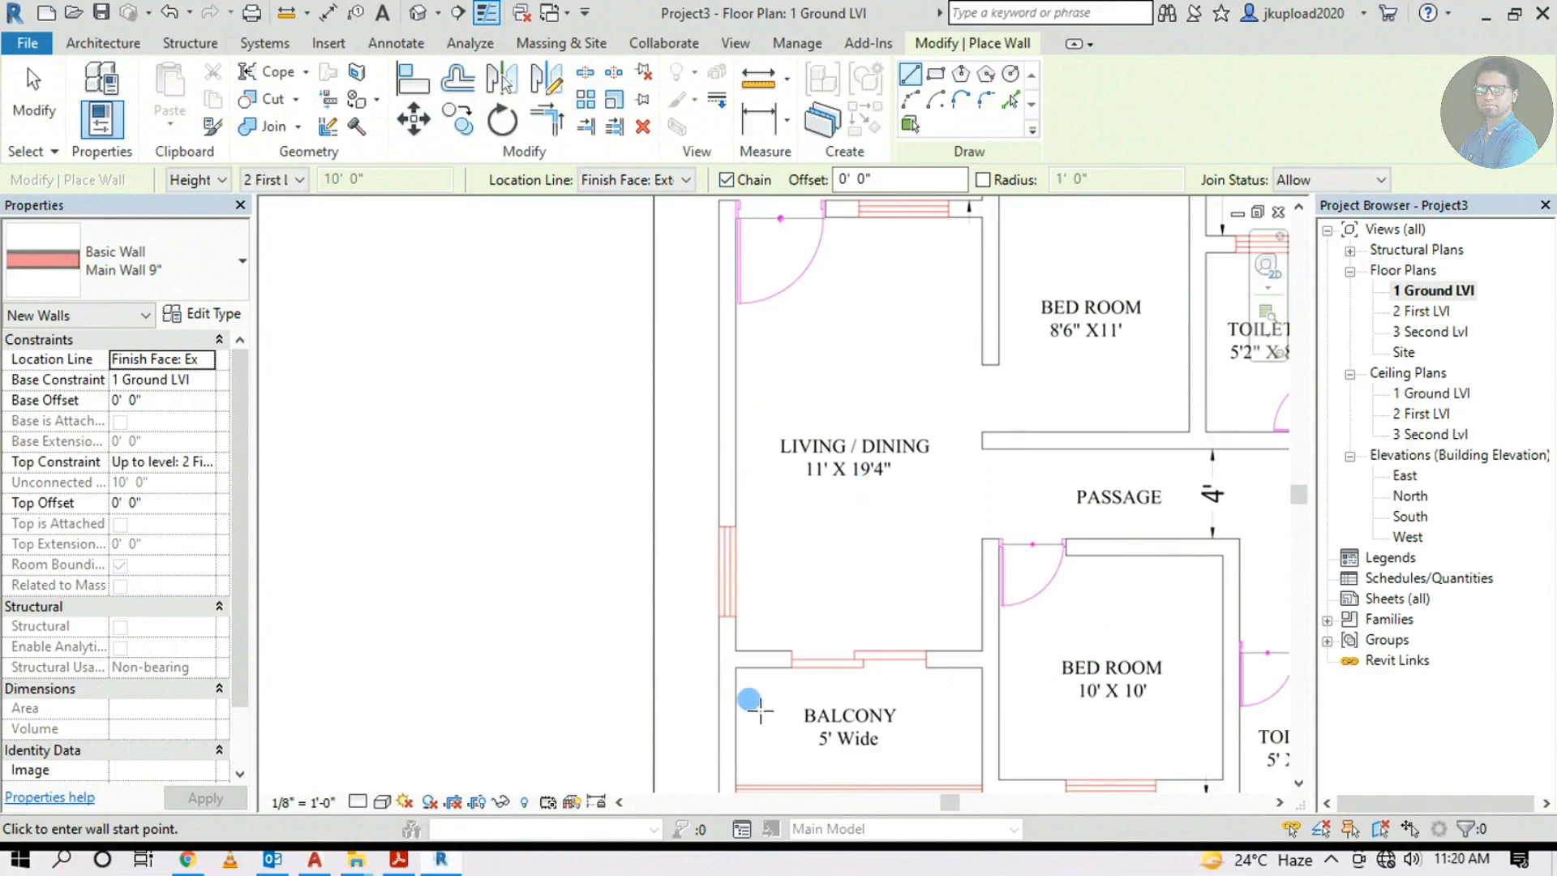
{"action": "scroll", "coordinate": [815, 483], "scroll_direction": "up", "scroll_amount": 1}
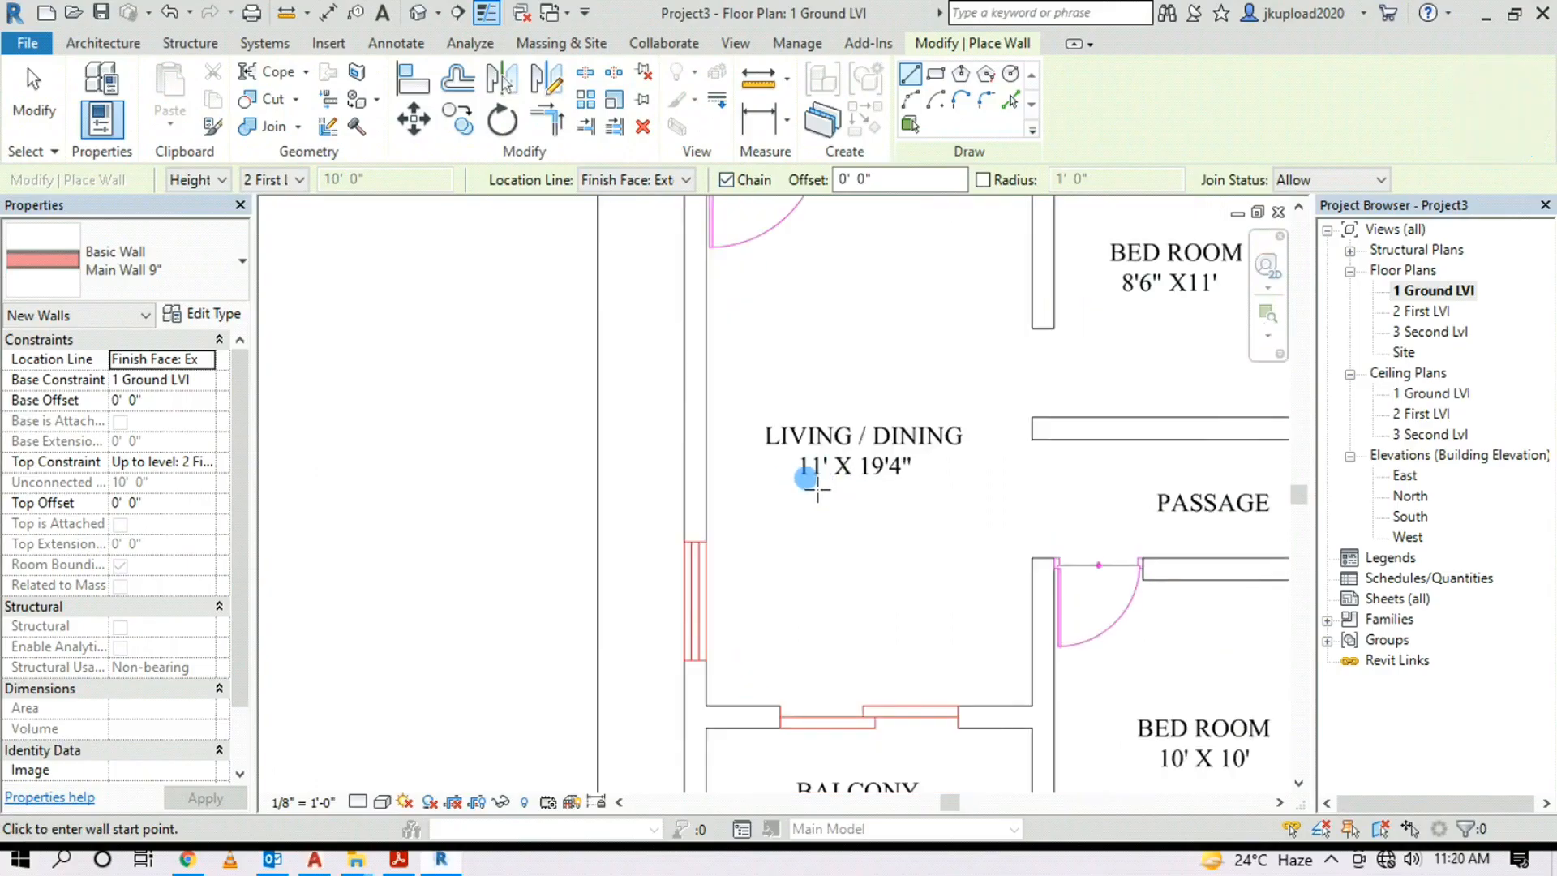
{"action": "scroll", "coordinate": [817, 488], "scroll_direction": "down", "scroll_amount": 3}
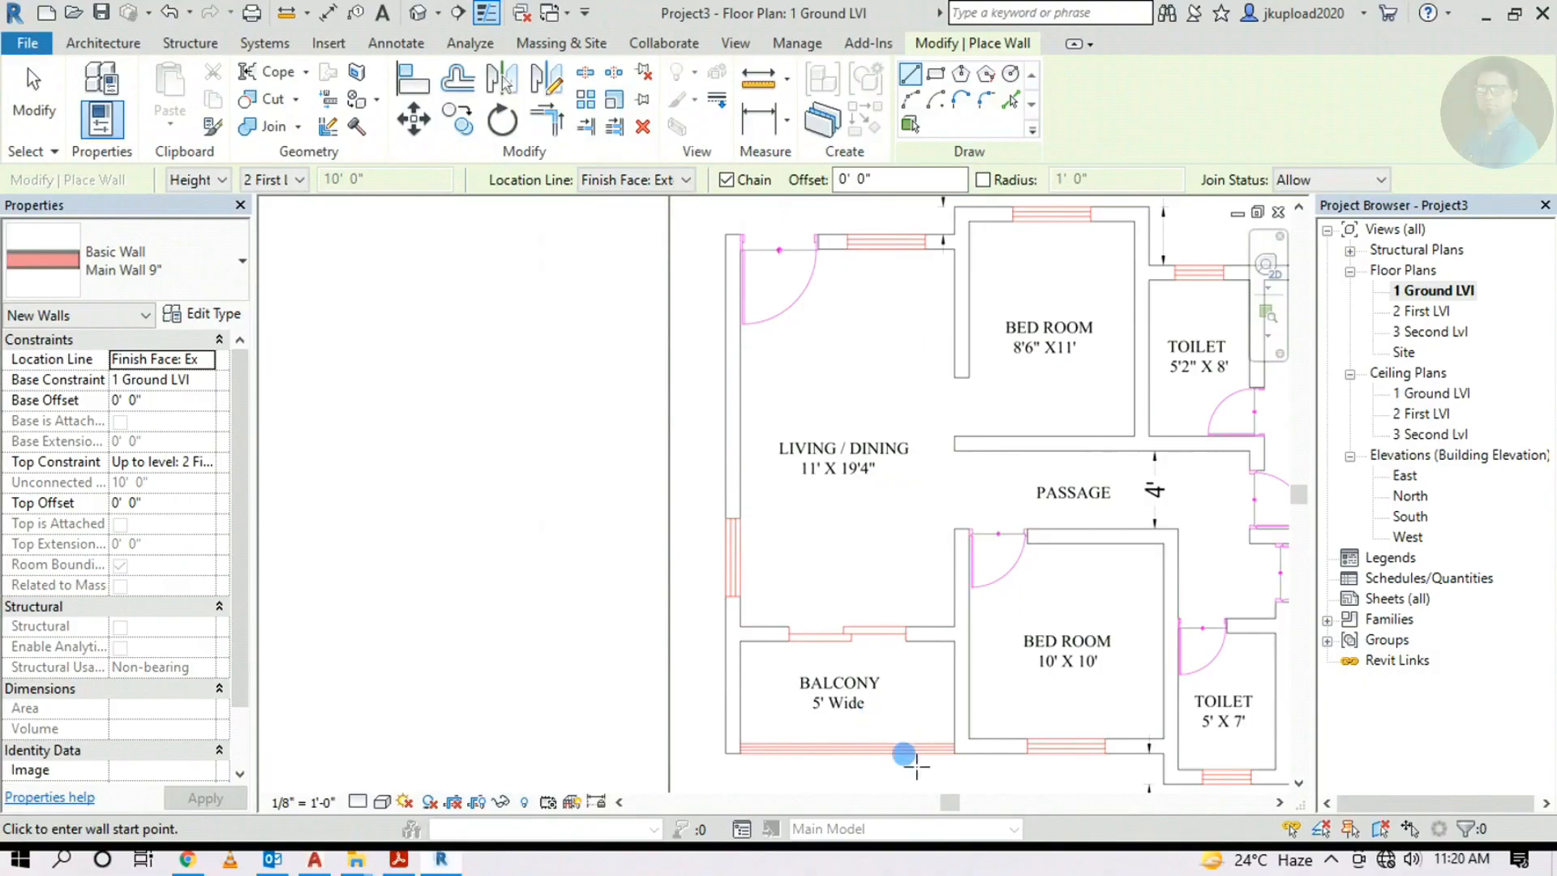
{"action": "scroll", "coordinate": [941, 615], "scroll_direction": "down", "scroll_amount": 2}
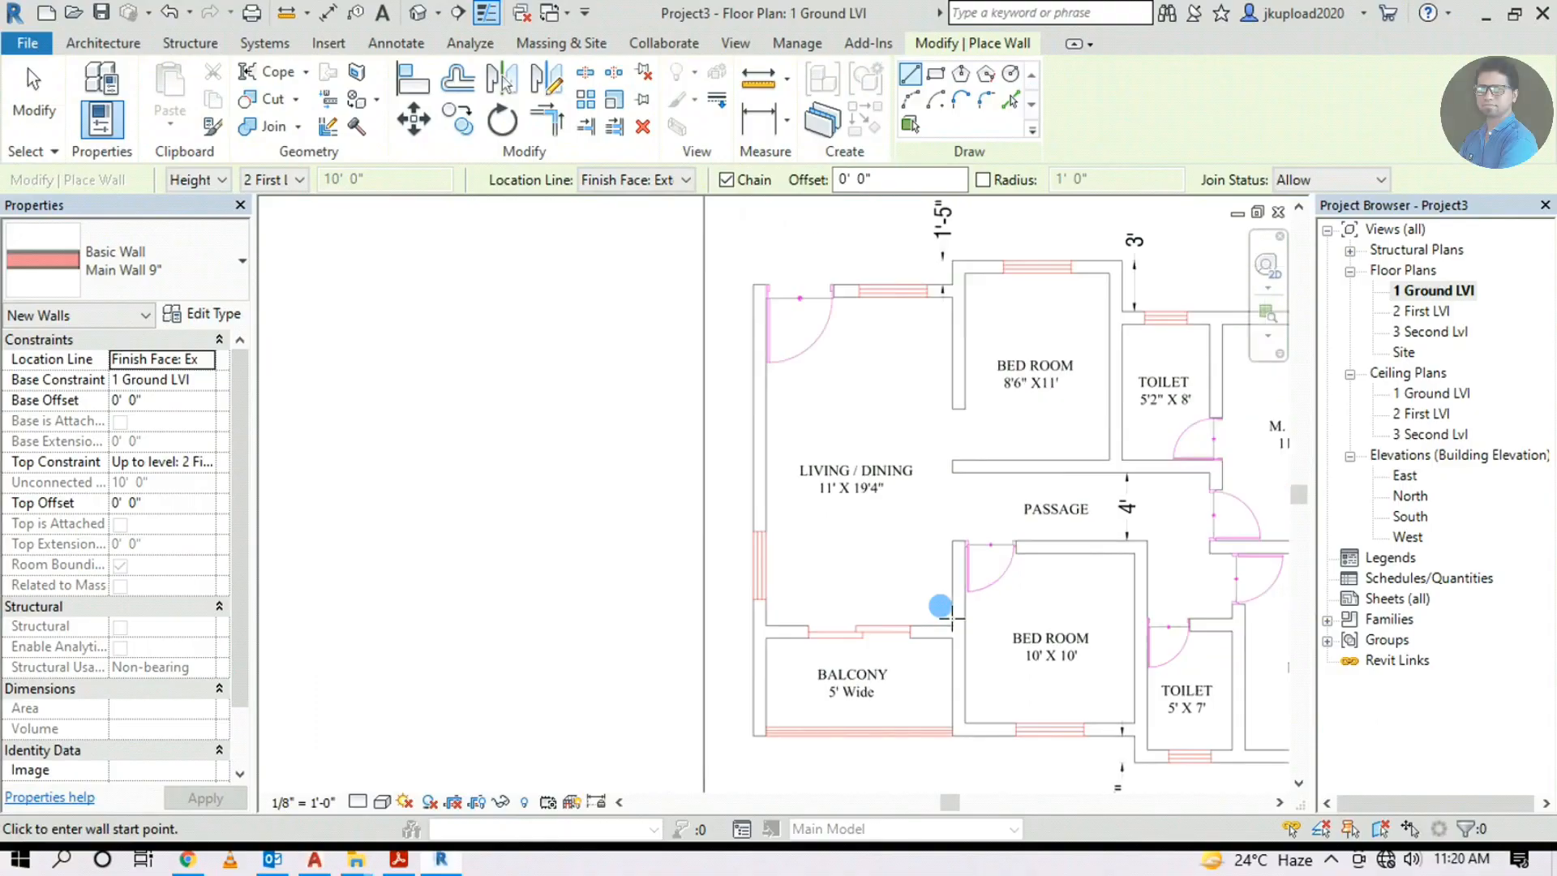
{"action": "middle_click_drag", "start_coordinate": [785, 704], "coordinate": [1105, 618]}
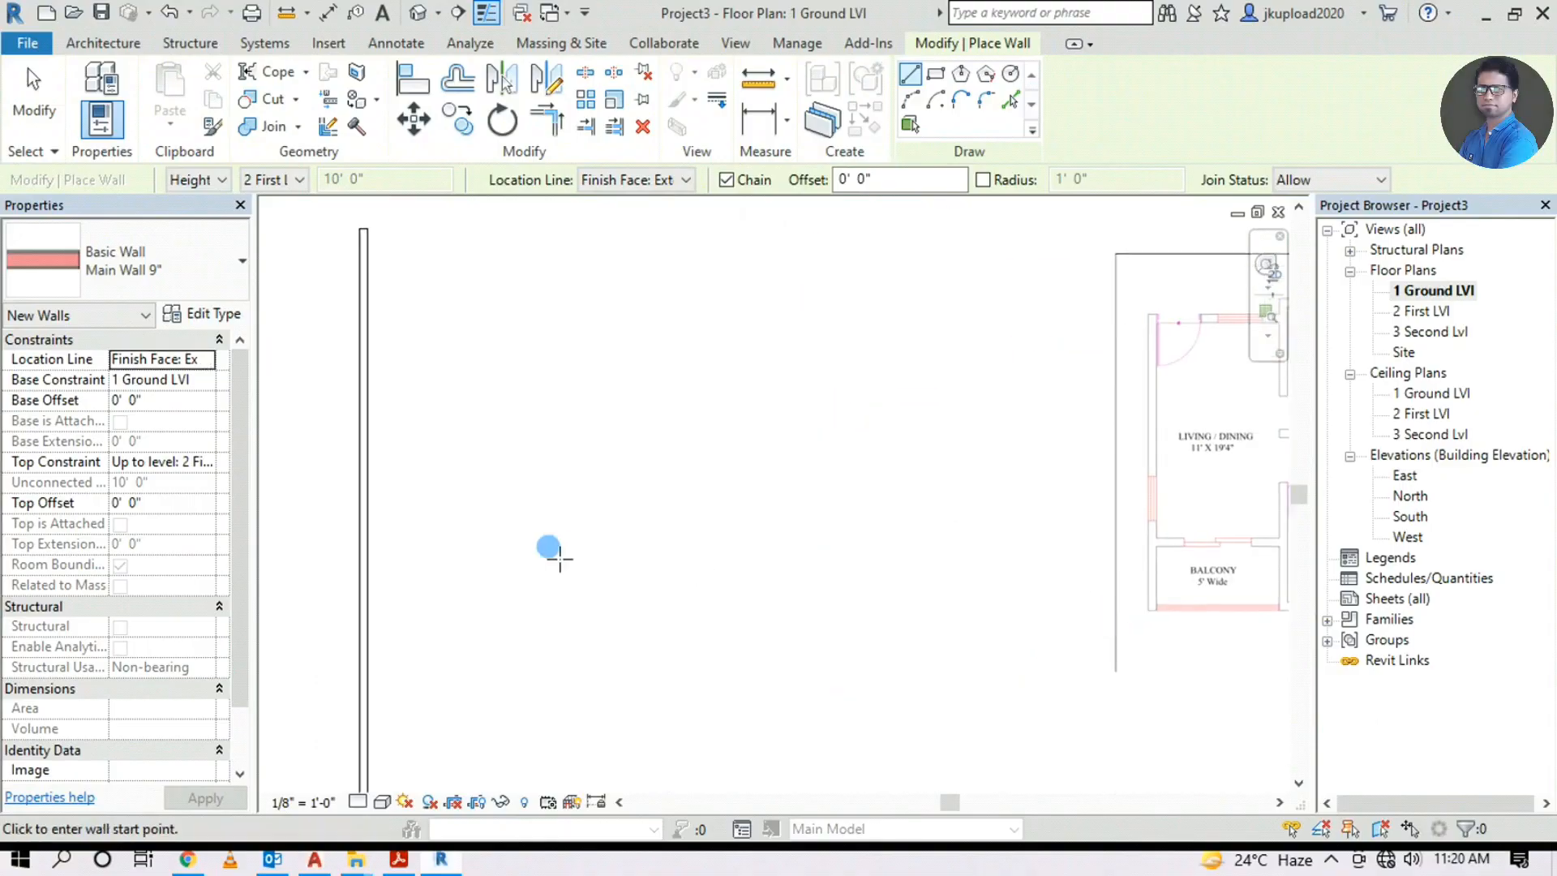
Start a new wall on the inner face of the horizontal wall, 11' from the inner face of the vertical wall
{"action": "scroll", "coordinate": [551, 600], "scroll_direction": "down", "scroll_amount": 2}
{"action": "scroll", "coordinate": [454, 782], "scroll_direction": "up", "scroll_amount": 2}
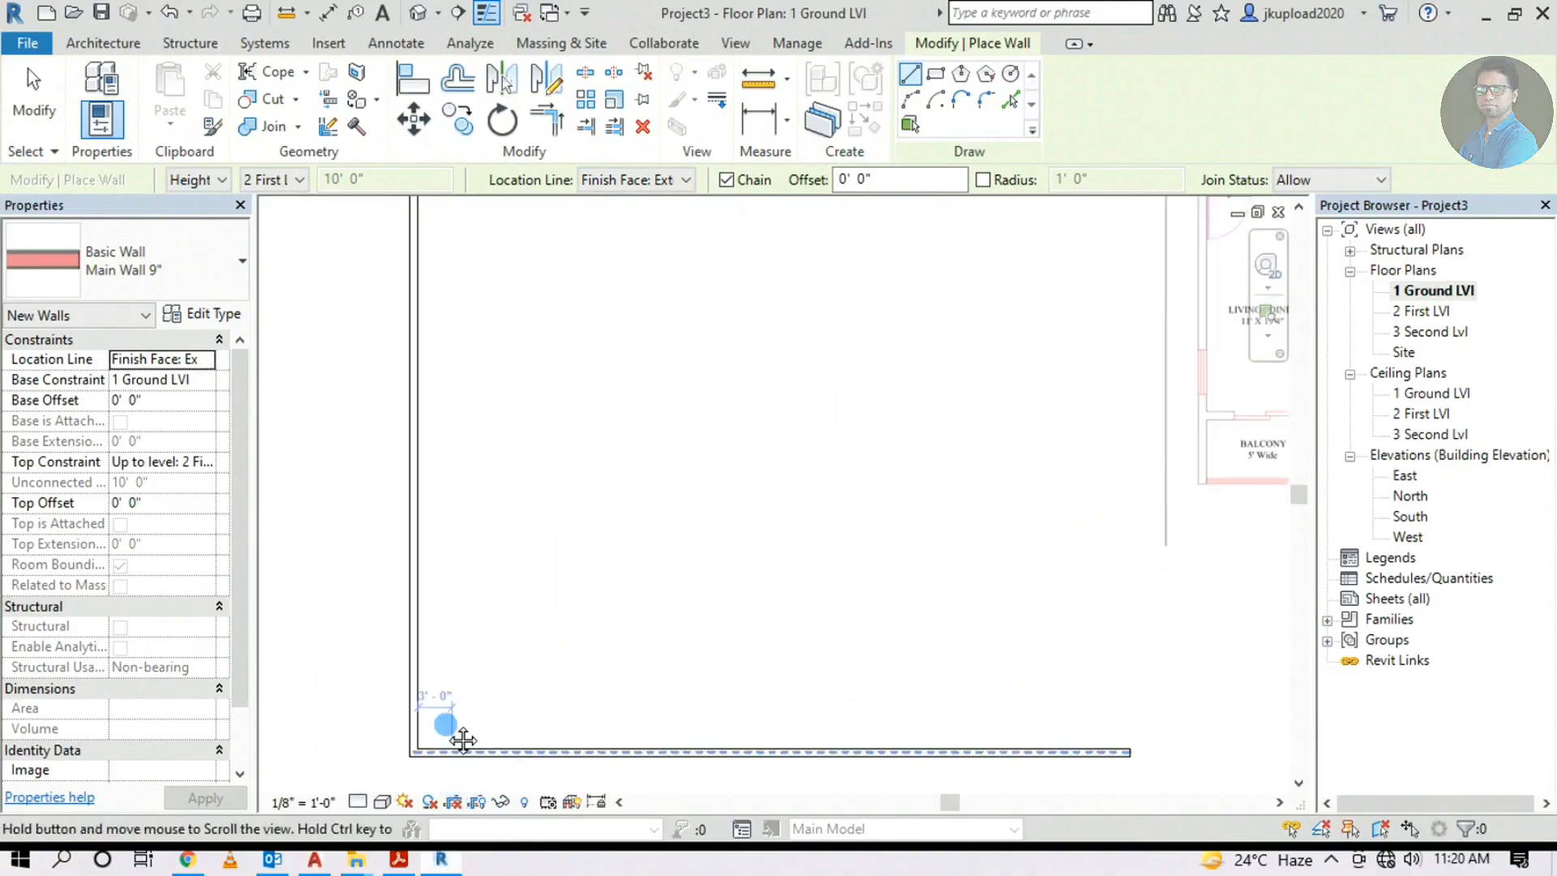
{"action": "middle_click_drag", "start_coordinate": [458, 742], "coordinate": [452, 710]}
{"action": "scroll", "coordinate": [446, 702], "scroll_direction": "up", "scroll_amount": 2}
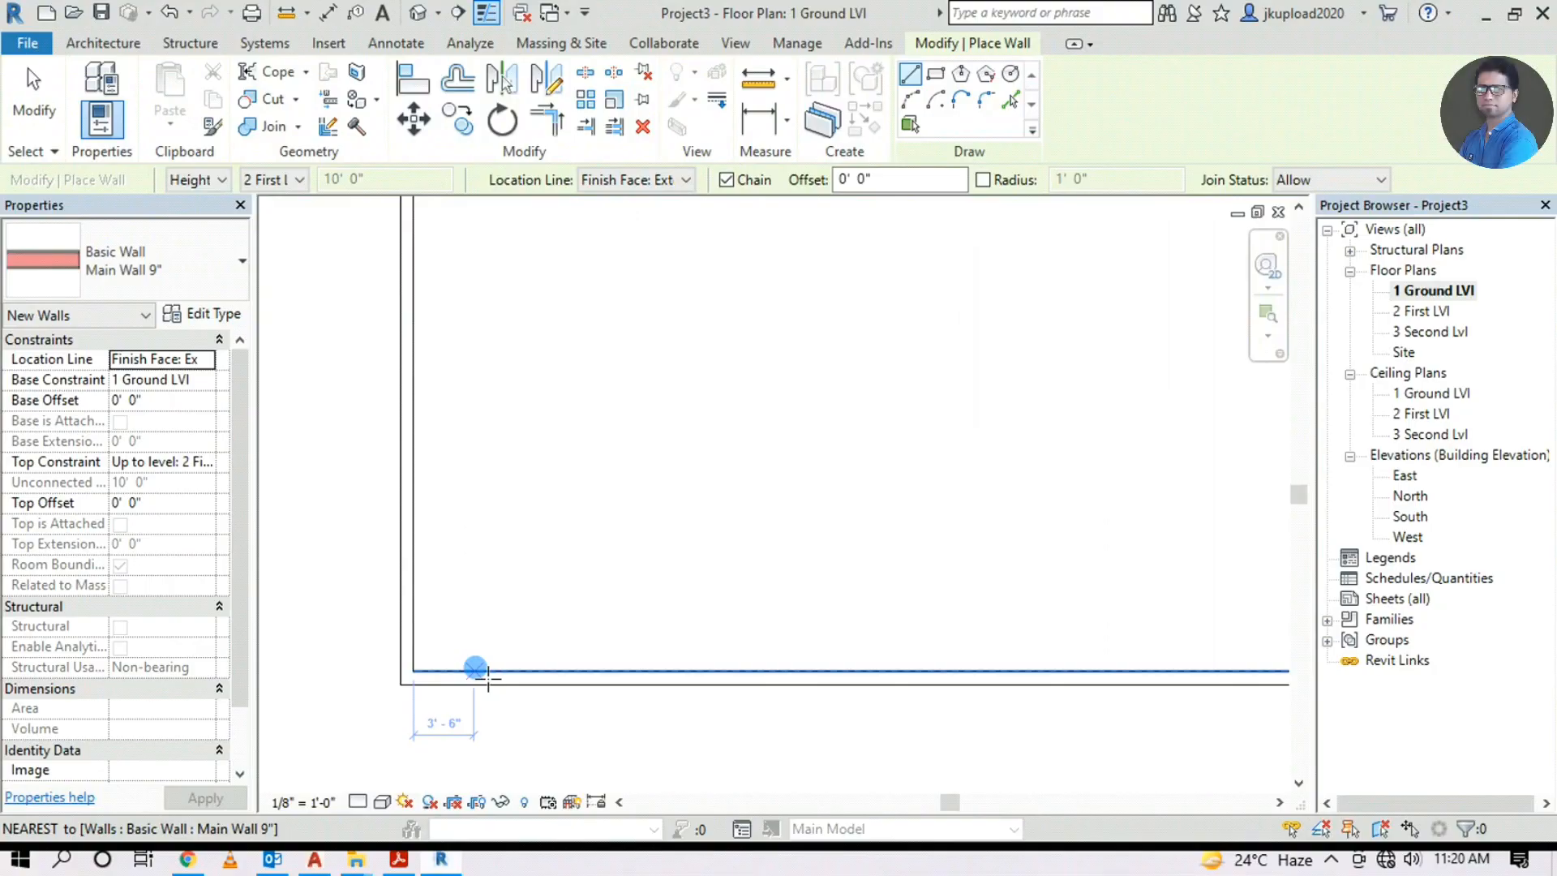
{"action": "scroll", "coordinate": [488, 679], "scroll_direction": "up", "scroll_amount": 1}
{"action": "middle_click_drag", "start_coordinate": [490, 678], "coordinate": [617, 505]}
{"action": "scroll", "coordinate": [523, 578], "scroll_direction": "up", "scroll_amount": 1}
{"action": "scroll", "coordinate": [586, 506], "scroll_direction": "up", "scroll_amount": 1}
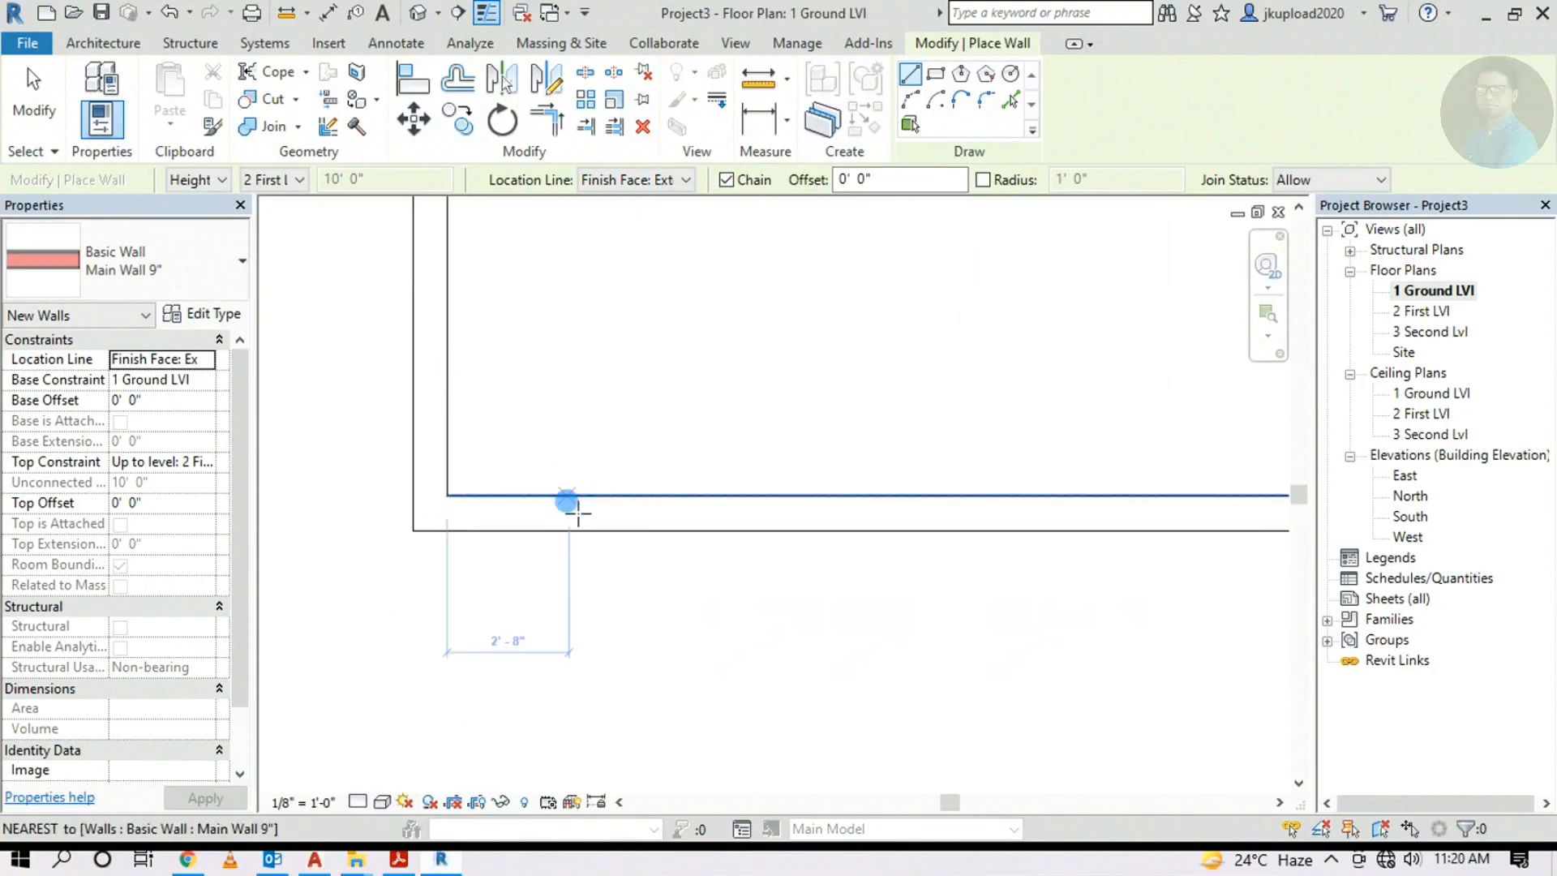
{"action": "scroll", "coordinate": [594, 504], "scroll_direction": "up", "scroll_amount": 1}
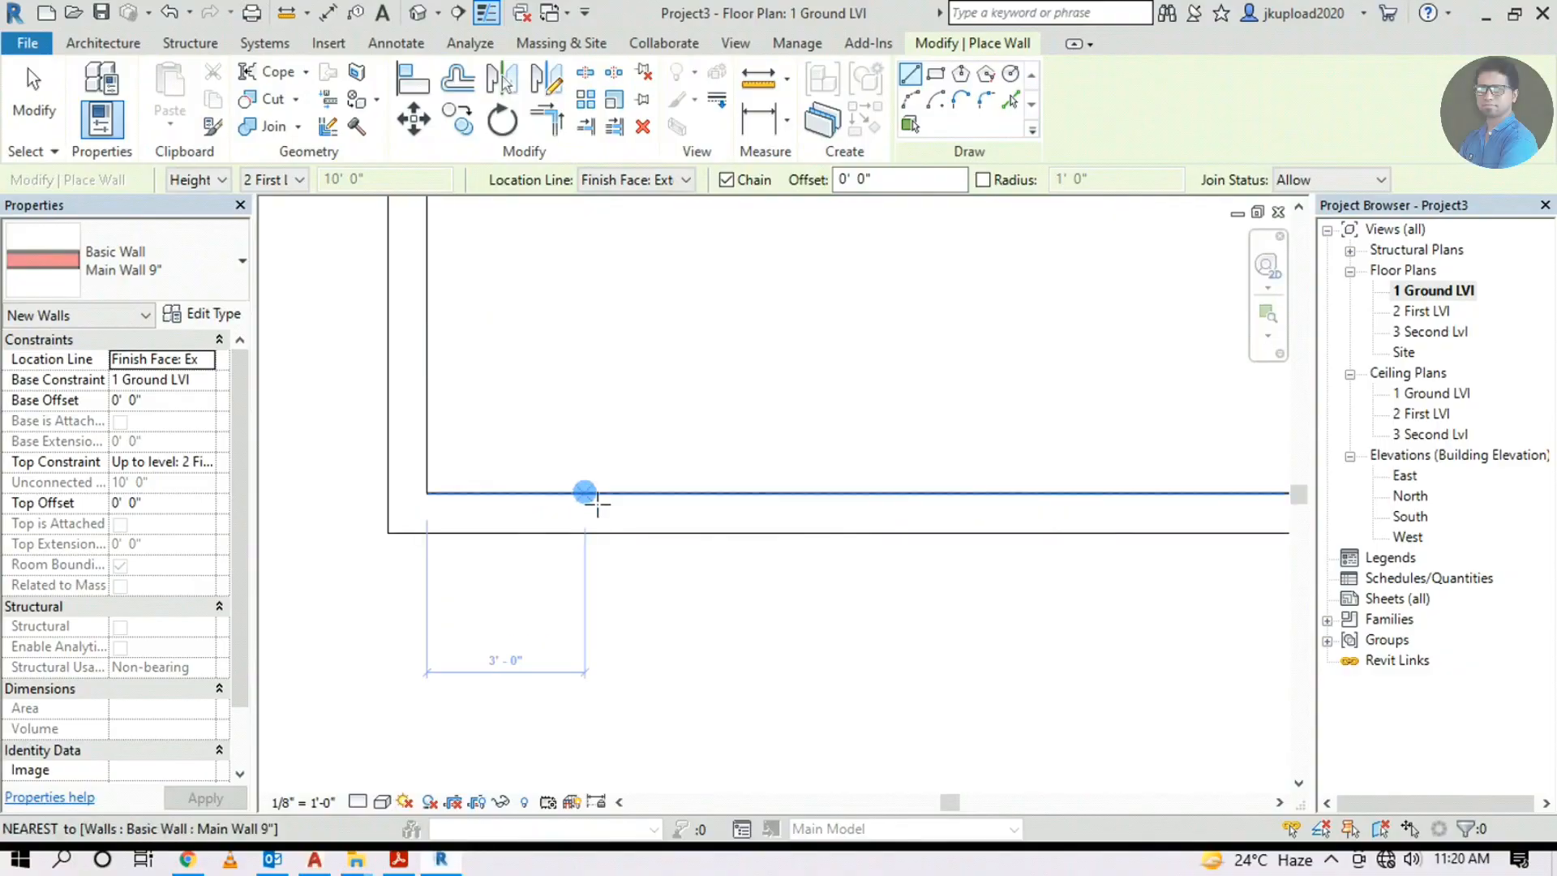
{"action": "type", "text": "11"}
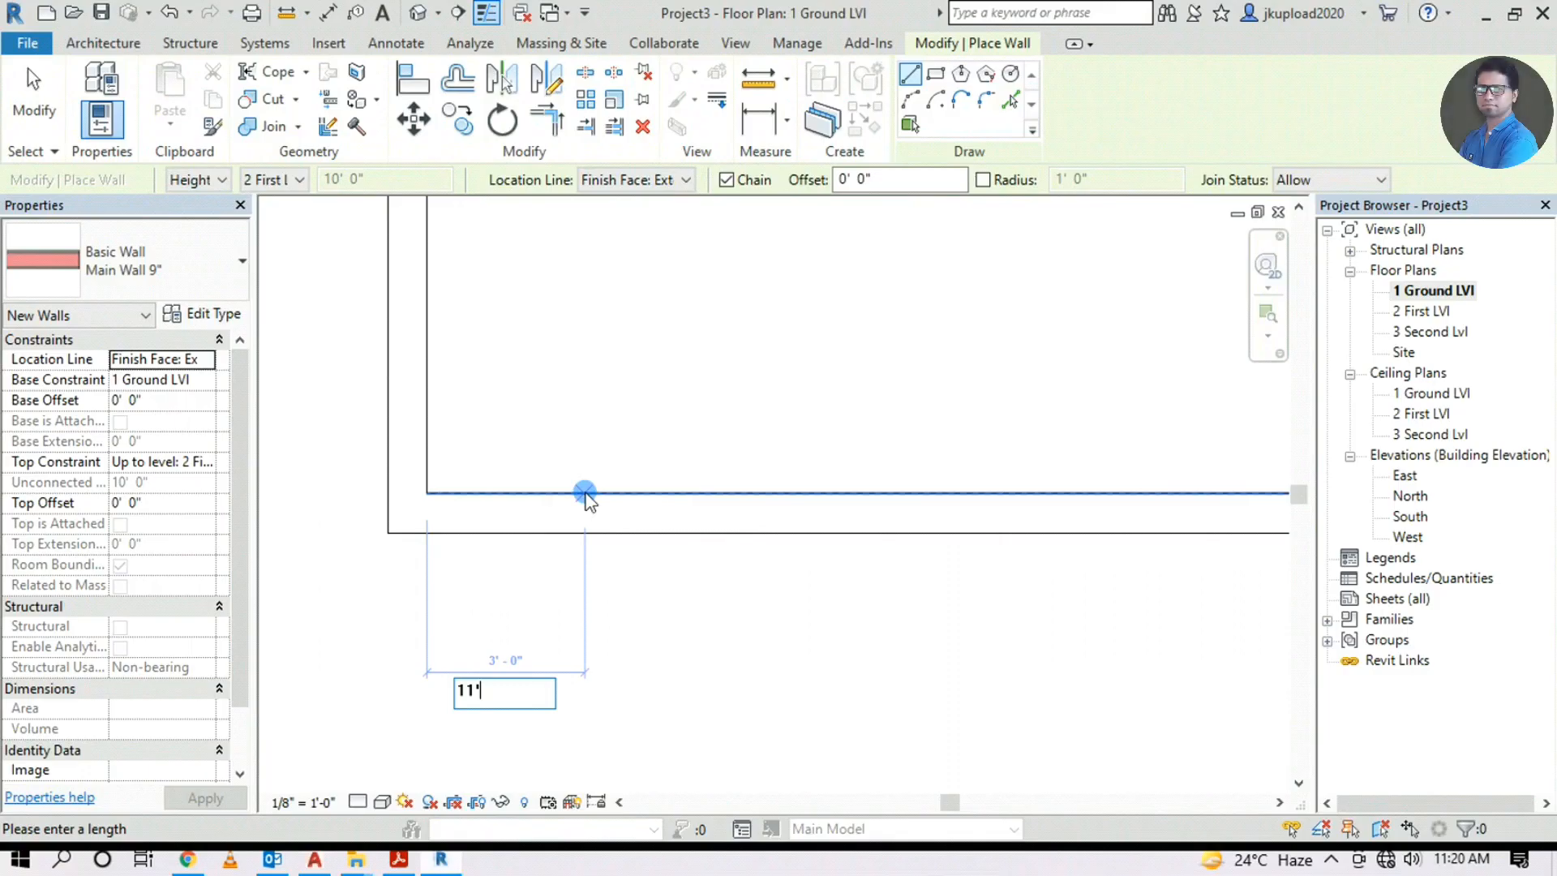
{"action": "type", "text": "'"}
{"action": "key", "text": "Return"}
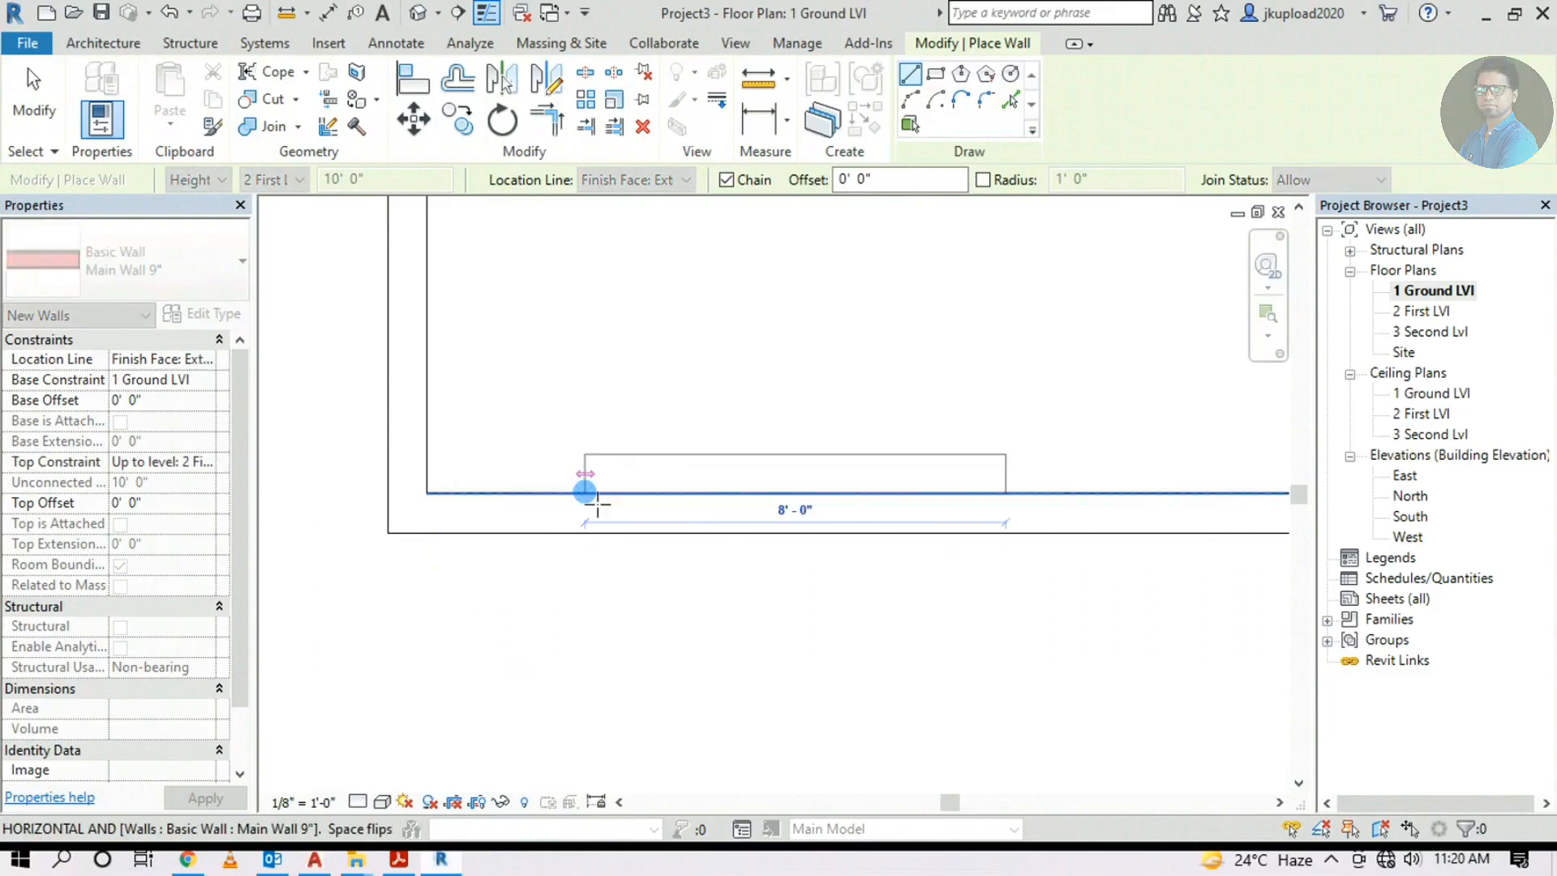
Run the new wall vertically upward, parallel to the existing vertical wall, about 48'-10 1/2" long
{"action": "middle_click_drag", "start_coordinate": [1005, 446], "coordinate": [886, 727]}
{"action": "scroll", "coordinate": [888, 616], "scroll_direction": "down", "scroll_amount": 3}
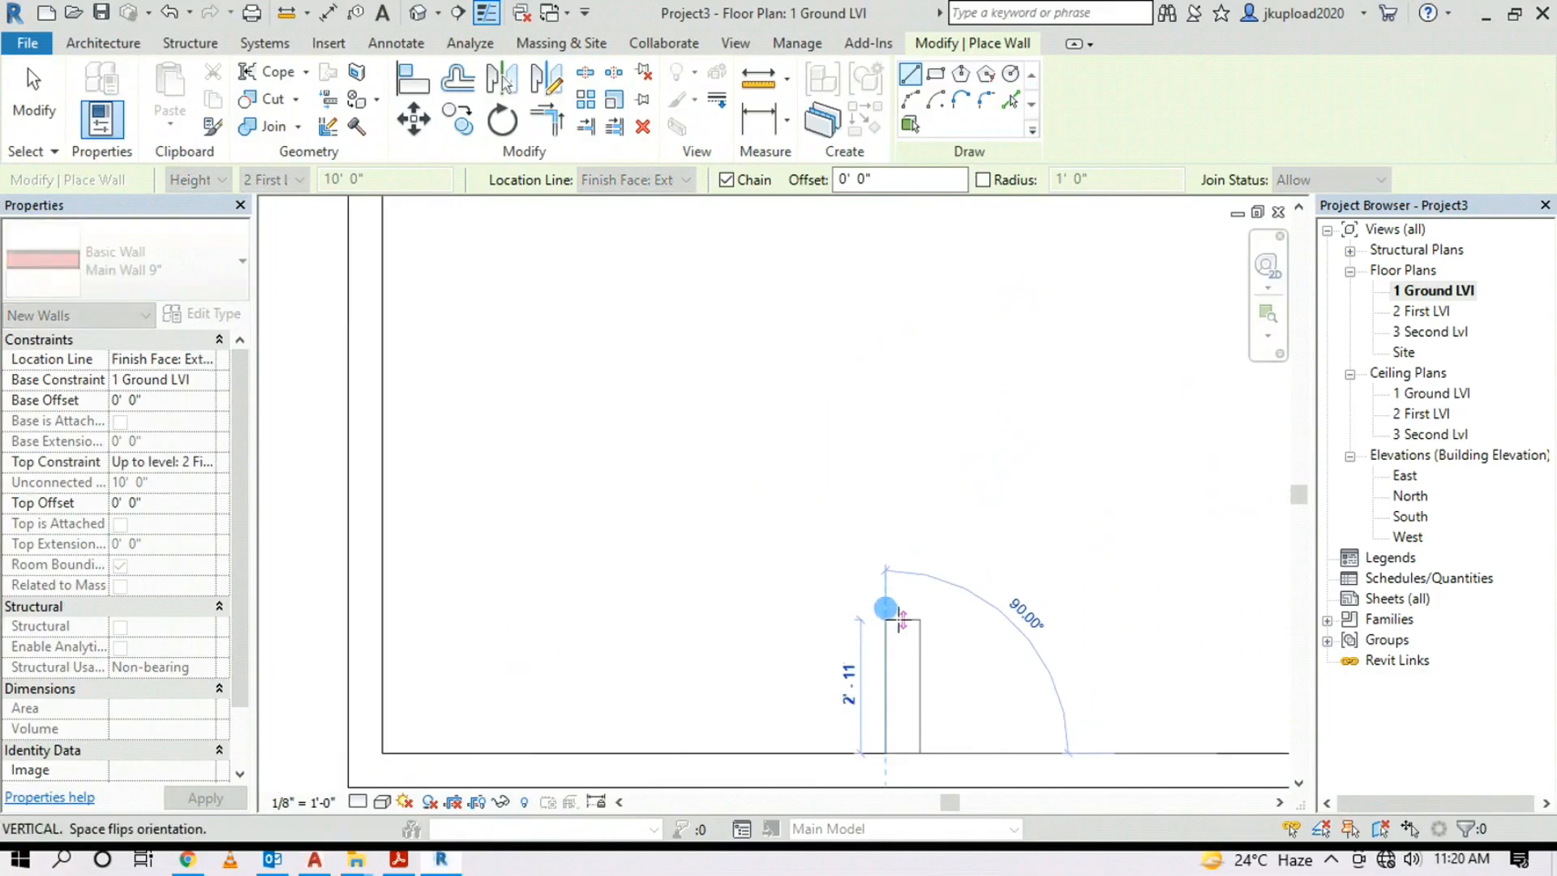
{"action": "middle_click_drag", "start_coordinate": [895, 455], "coordinate": [788, 470]}
{"action": "scroll", "coordinate": [785, 452], "scroll_direction": "down", "scroll_amount": 2}
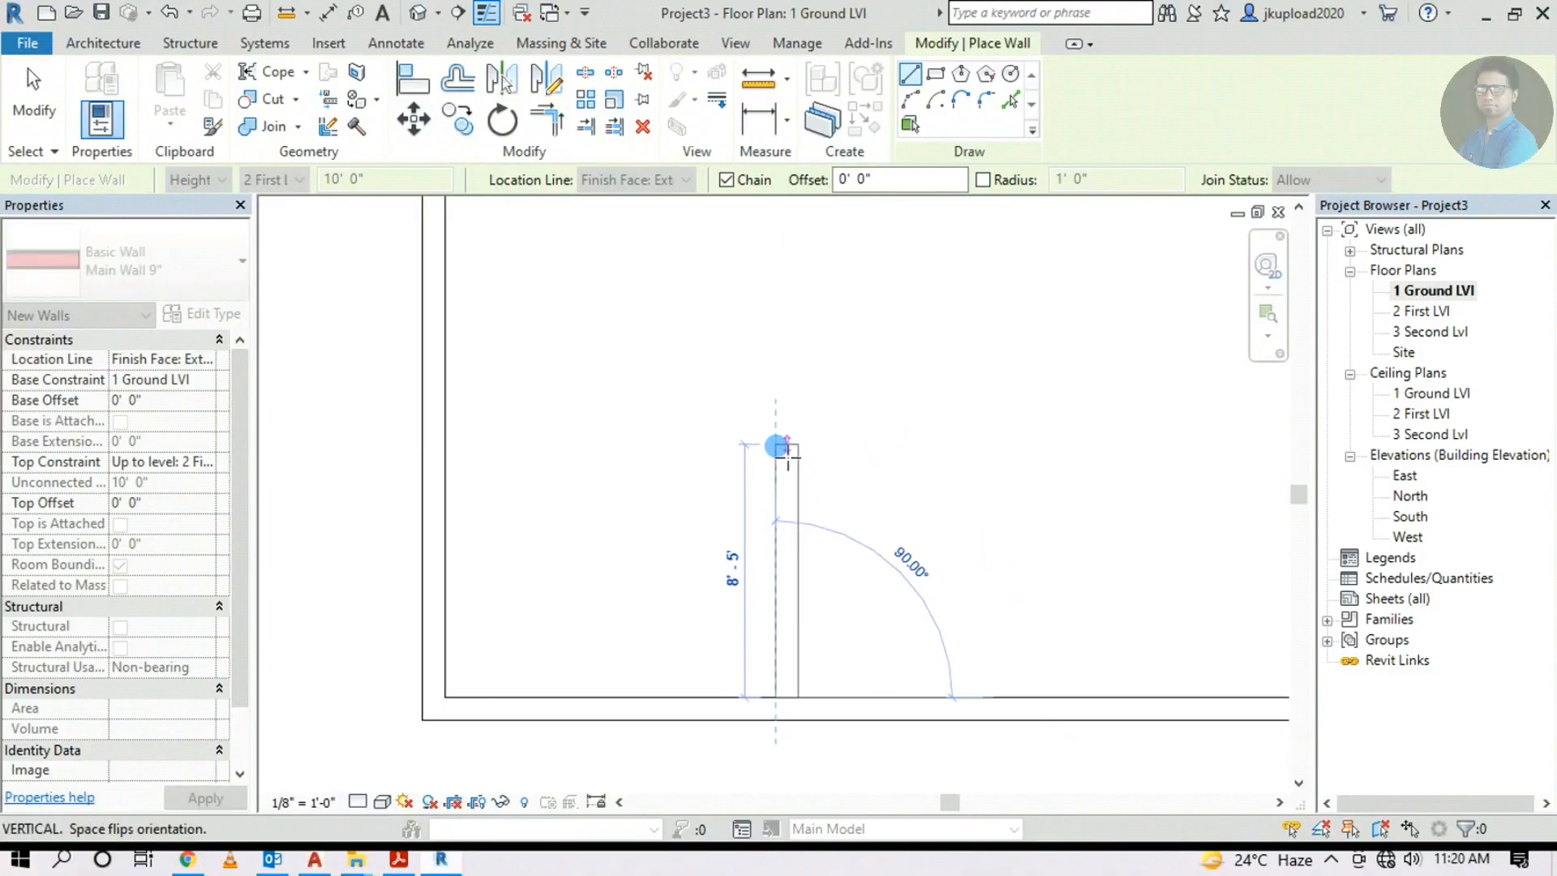
{"action": "middle_click_drag", "start_coordinate": [792, 410], "coordinate": [656, 543]}
{"action": "scroll", "coordinate": [776, 494], "scroll_direction": "down", "scroll_amount": 2}
{"action": "scroll", "coordinate": [652, 531], "scroll_direction": "down", "scroll_amount": 4}
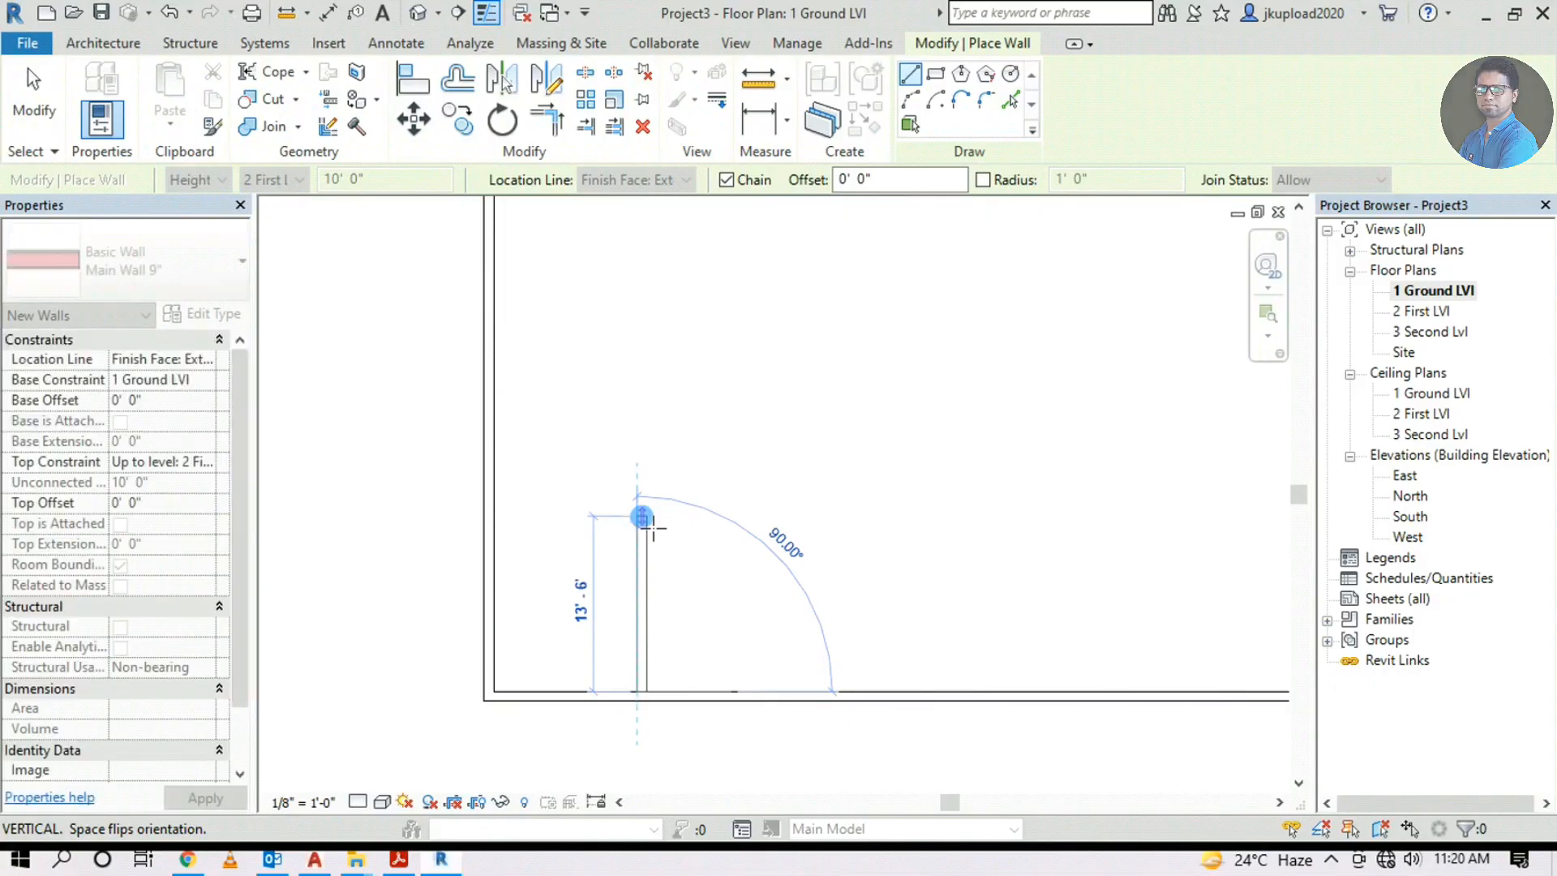
{"action": "middle_click_drag", "start_coordinate": [664, 479], "coordinate": [644, 628]}
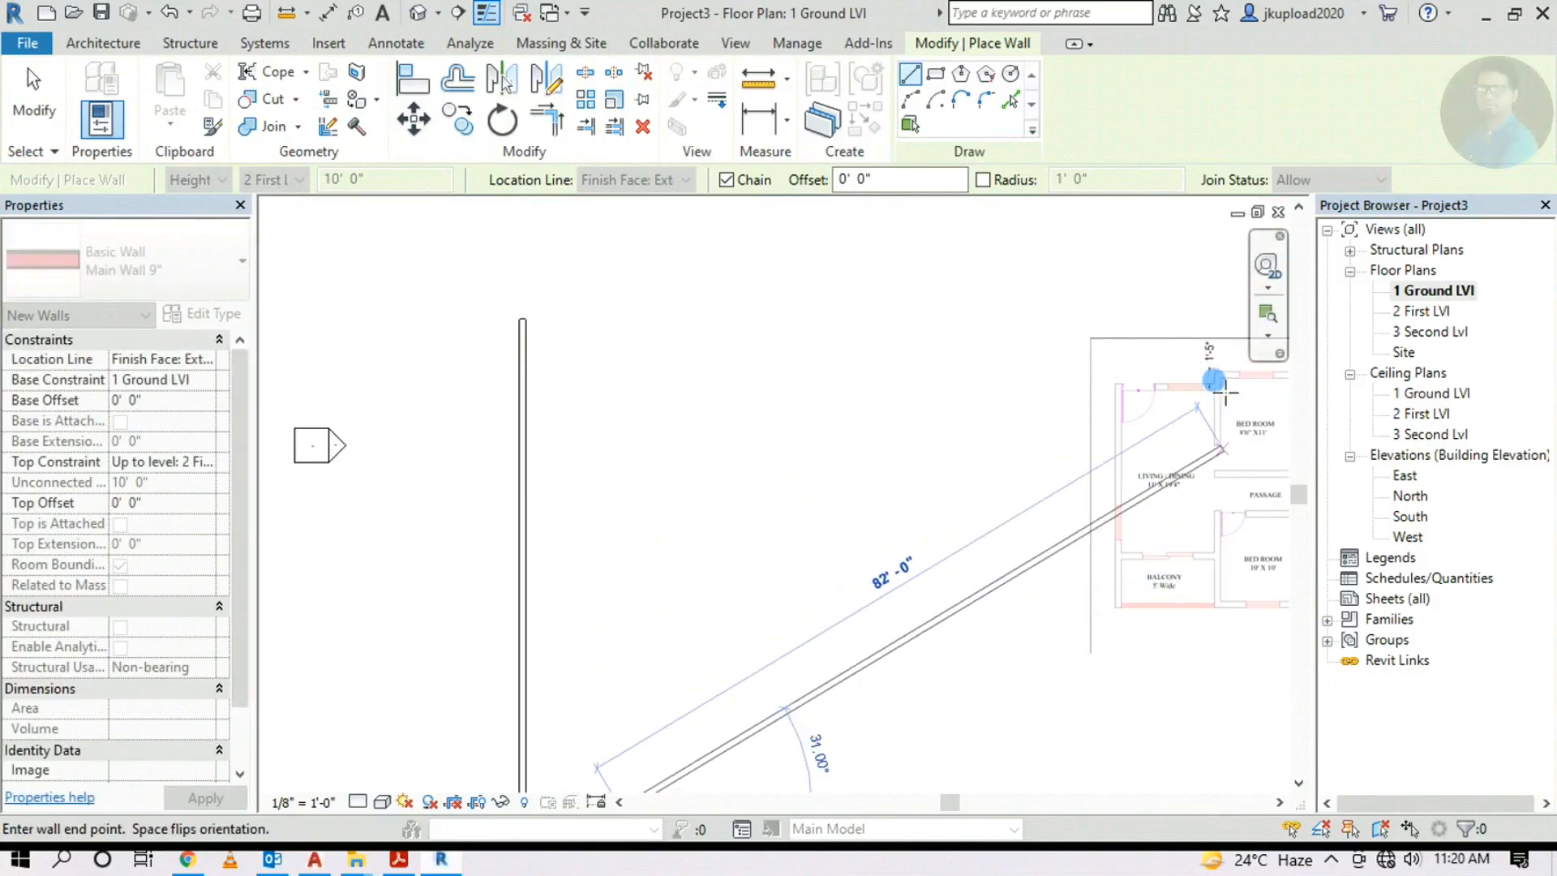
{"action": "middle_click_drag", "start_coordinate": [608, 449], "coordinate": [608, 376]}
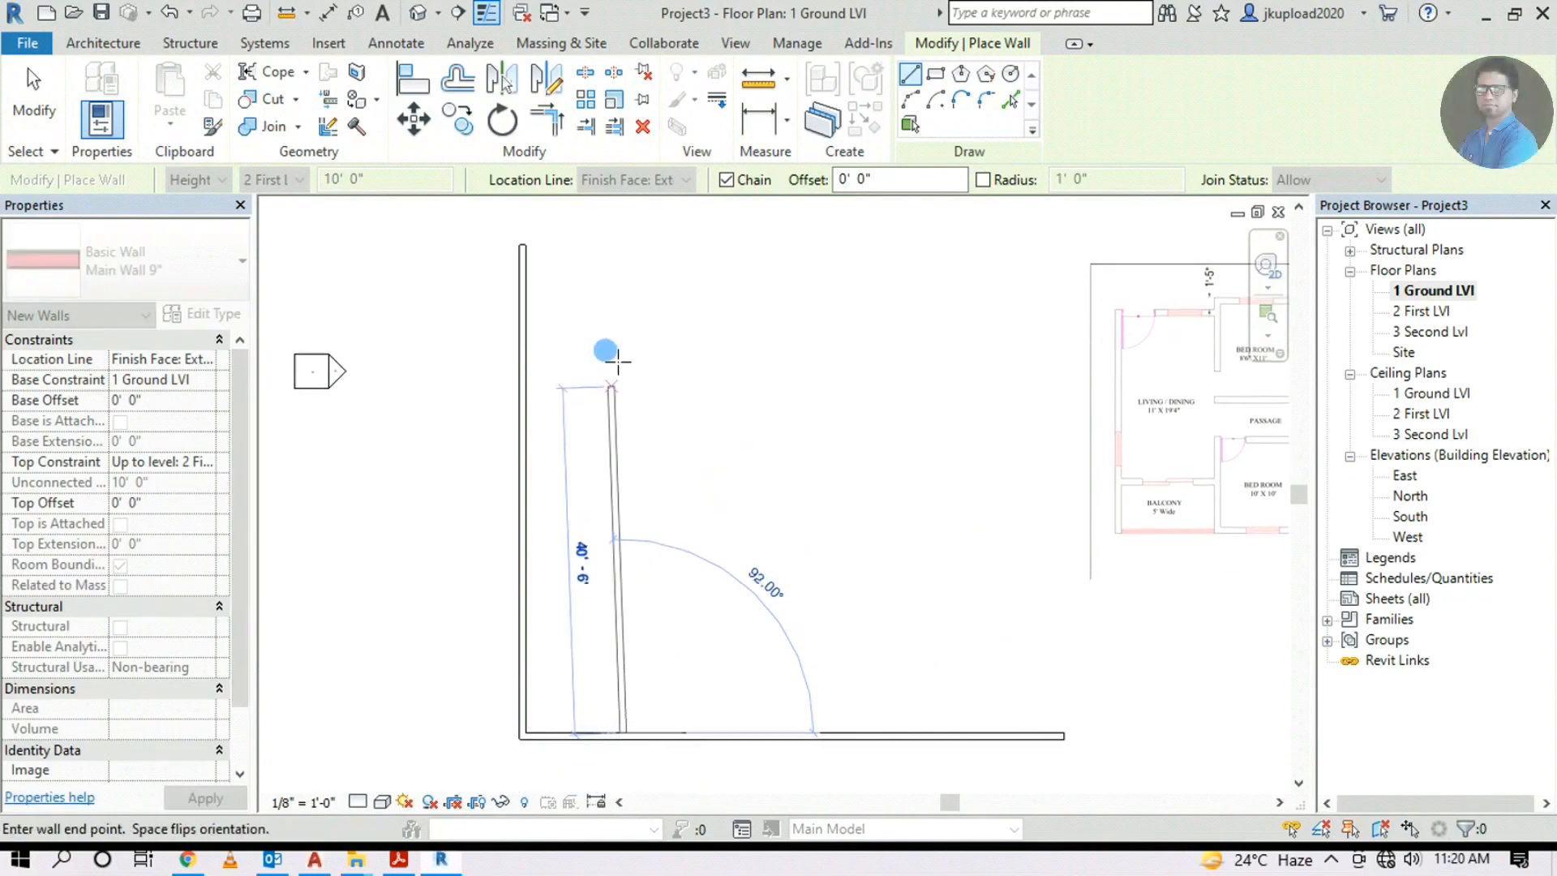
{"action": "left_click", "coordinate": [621, 324]}
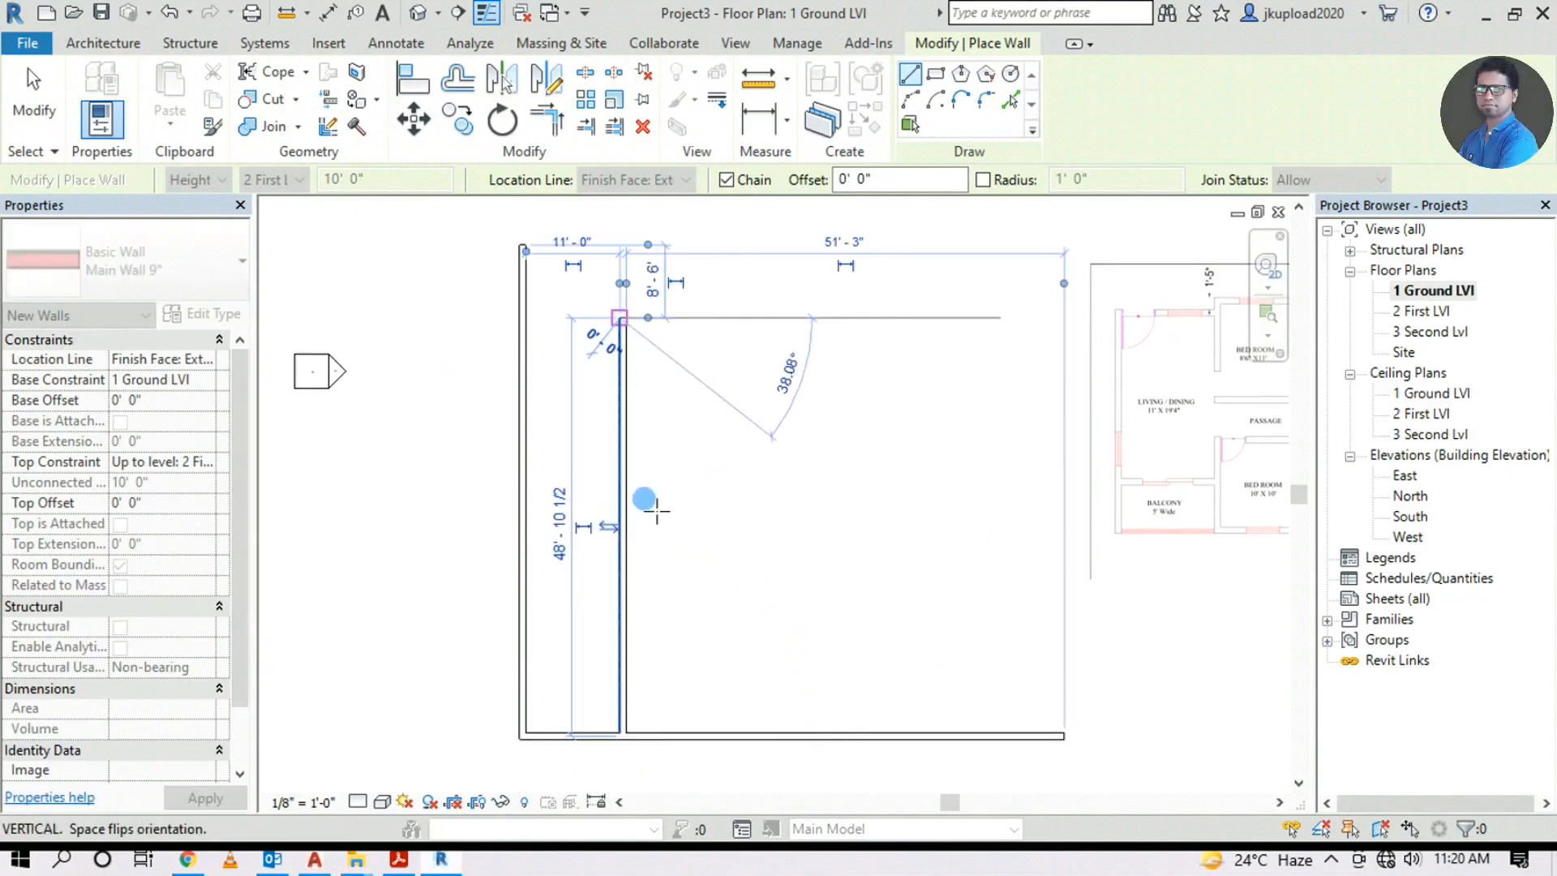
End the wall chain, restart the Wall tool and examine the balcony's width on the imported plan image
{"action": "key", "text": "Escape"}
{"action": "middle_click_drag", "start_coordinate": [922, 608], "coordinate": [715, 603]}
{"action": "middle_click_drag", "start_coordinate": [595, 619], "coordinate": [681, 631]}
{"action": "key", "text": "Escape"}
{"action": "key", "text": "w"}
{"action": "key", "text": "a"}
{"action": "middle_click_drag", "start_coordinate": [495, 326], "coordinate": [502, 328]}
{"action": "scroll", "coordinate": [1032, 535], "scroll_direction": "up", "scroll_amount": 4}
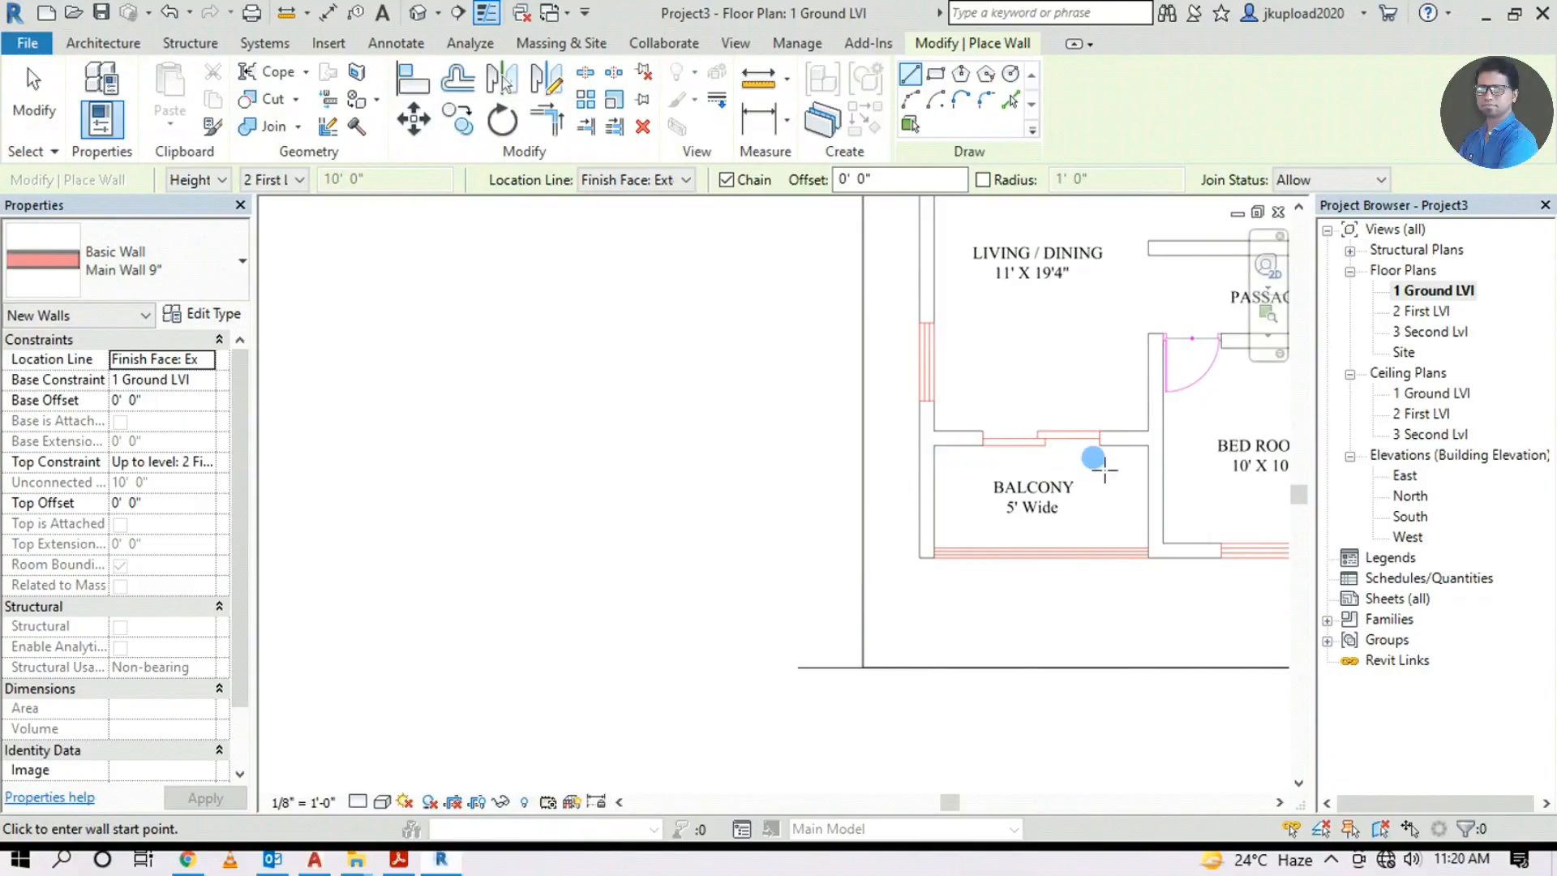
{"action": "scroll", "coordinate": [1119, 490], "scroll_direction": "down", "scroll_amount": 4}
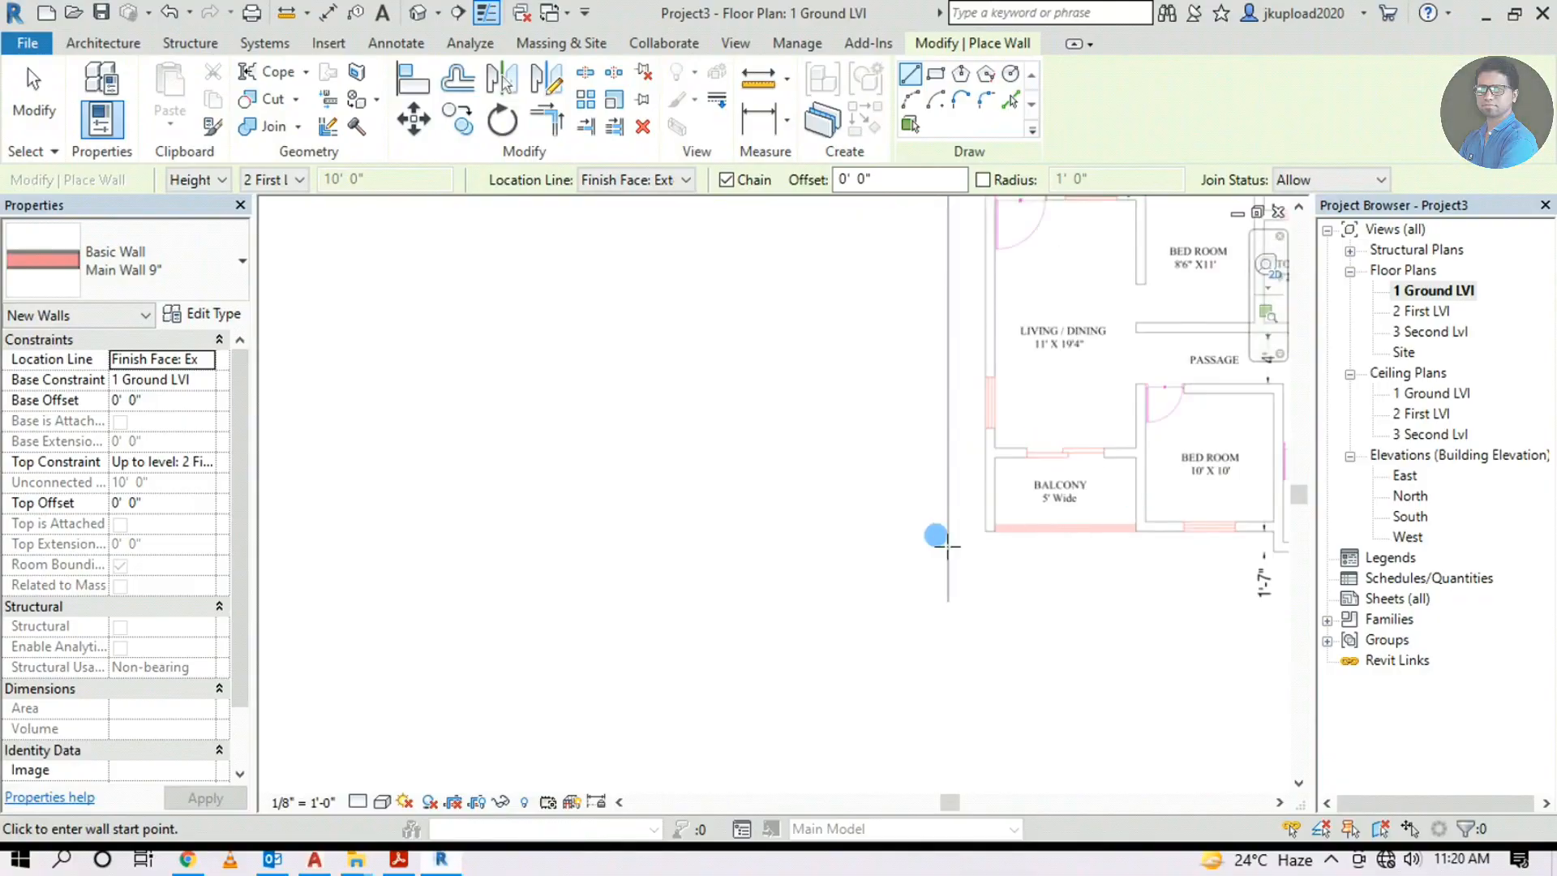
{"action": "middle_click_drag", "start_coordinate": [758, 556], "coordinate": [807, 520]}
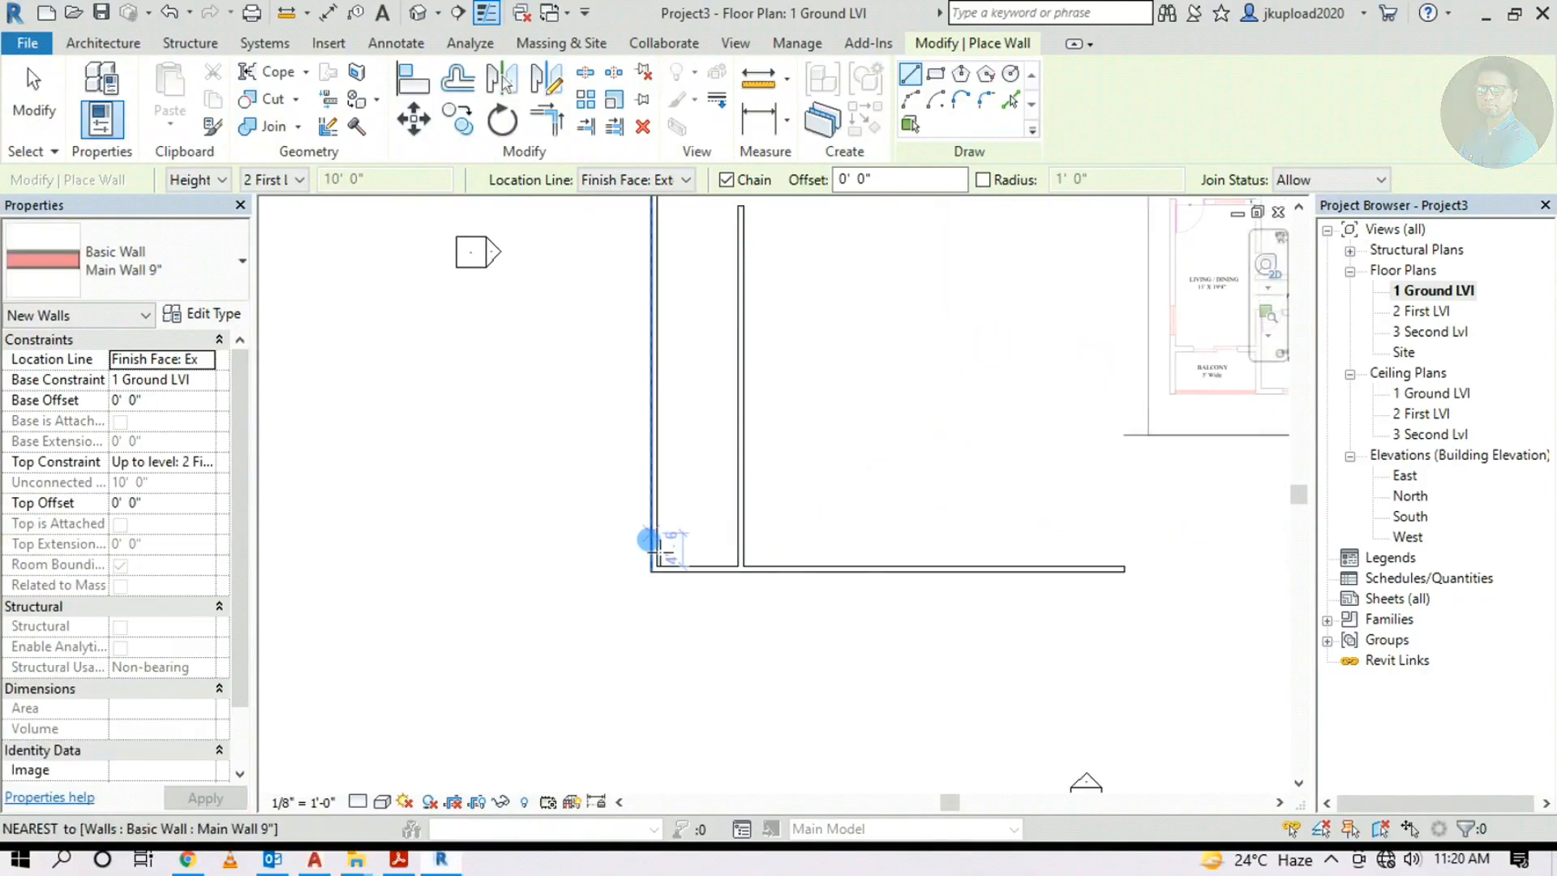
Start a new wall on the inner face of the outer vertical wall, 5' above the horizontal wall's inner face
{"action": "scroll", "coordinate": [651, 556], "scroll_direction": "up", "scroll_amount": 2}
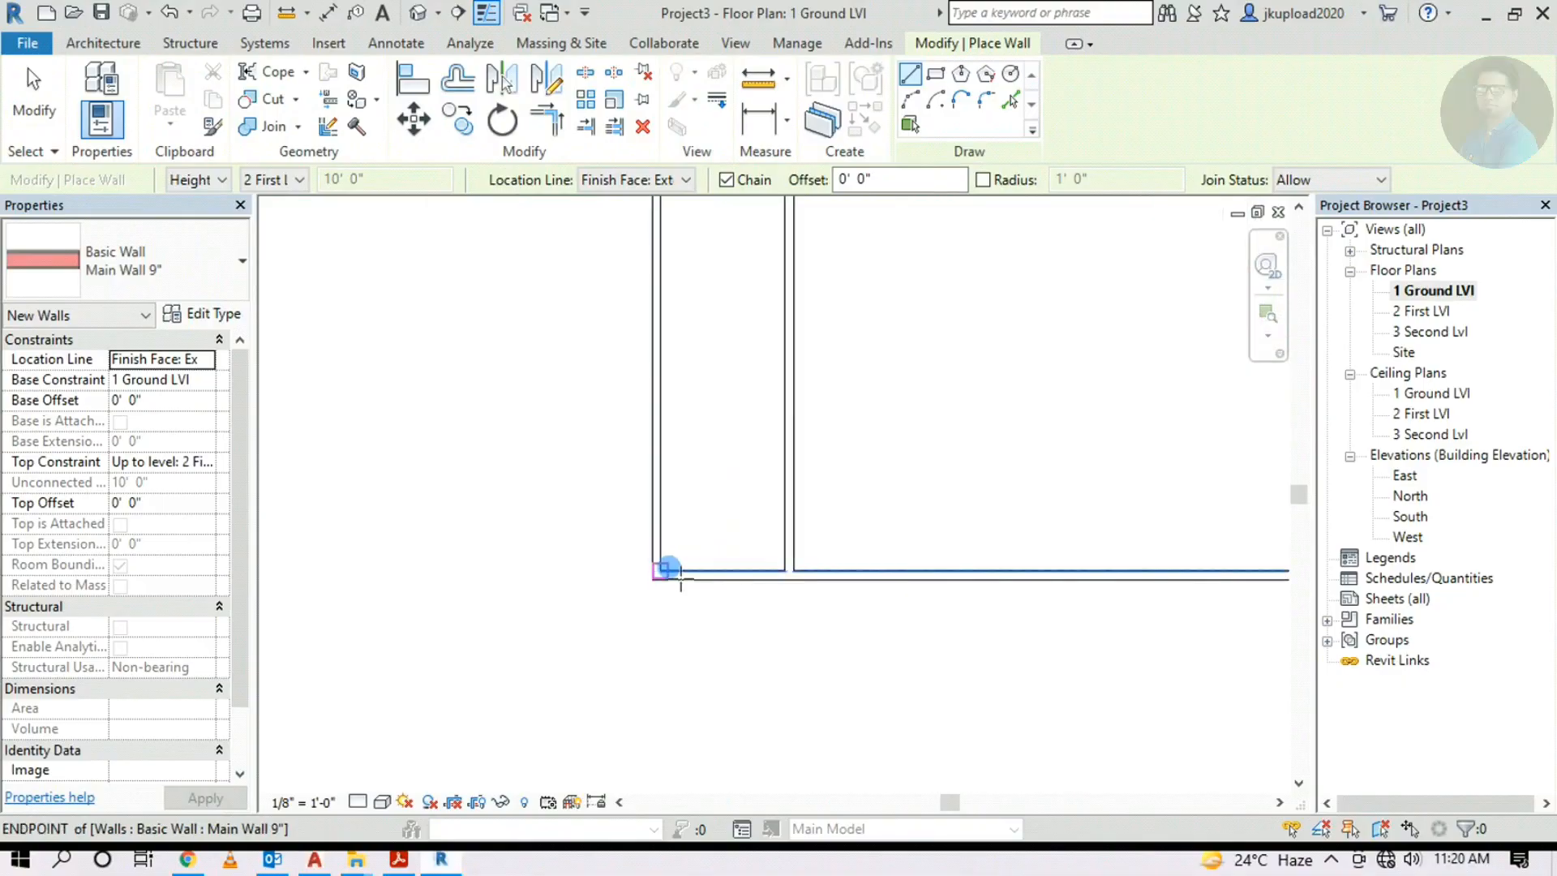
{"action": "scroll", "coordinate": [672, 553], "scroll_direction": "up", "scroll_amount": 2}
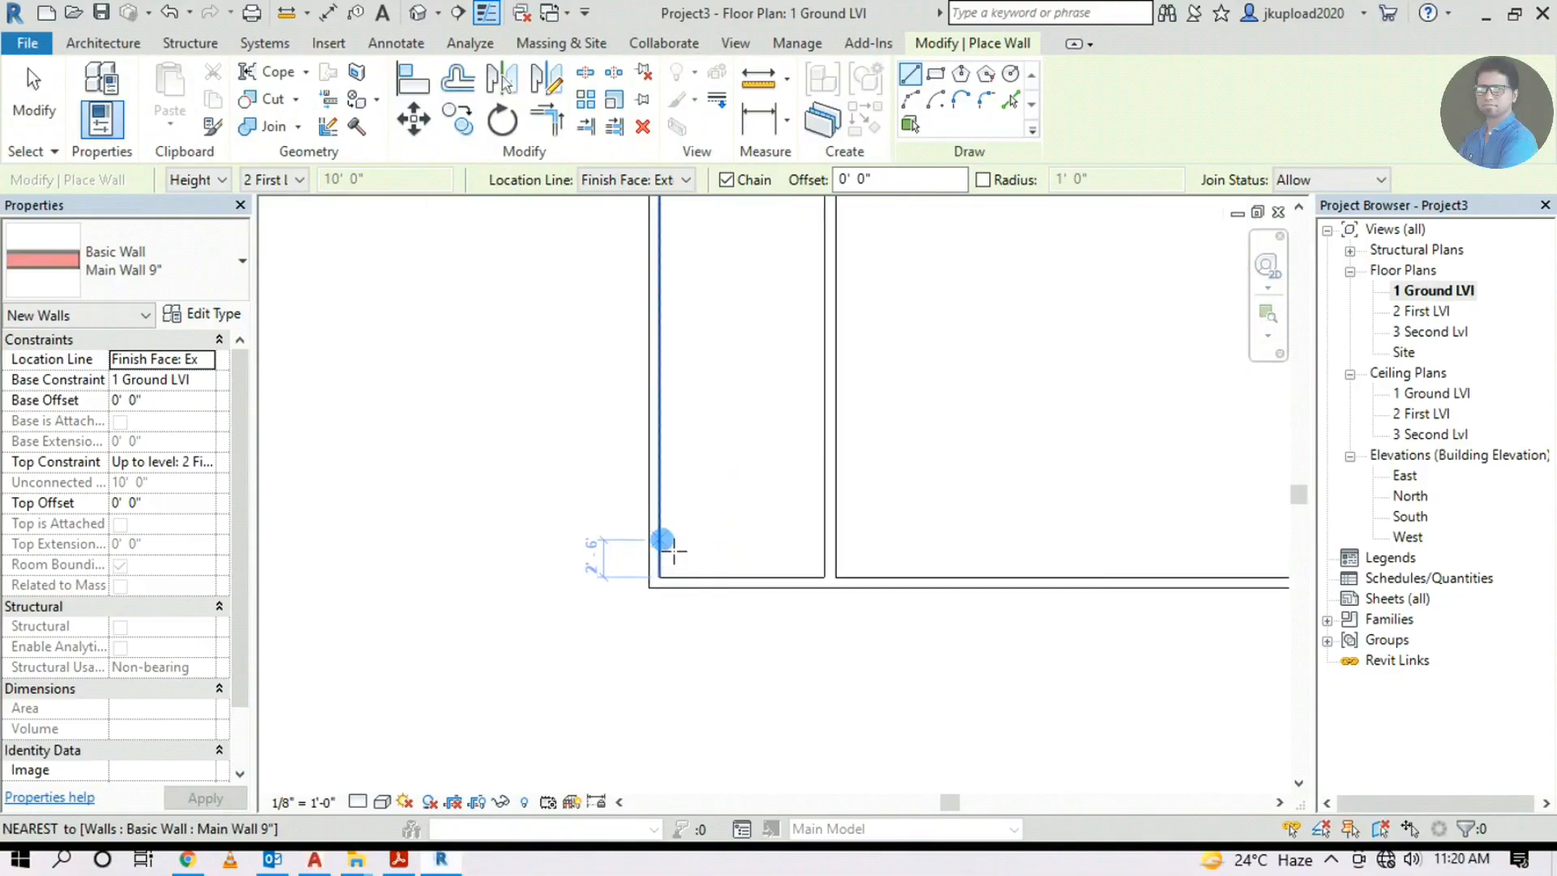
{"action": "type", "text": "5"}
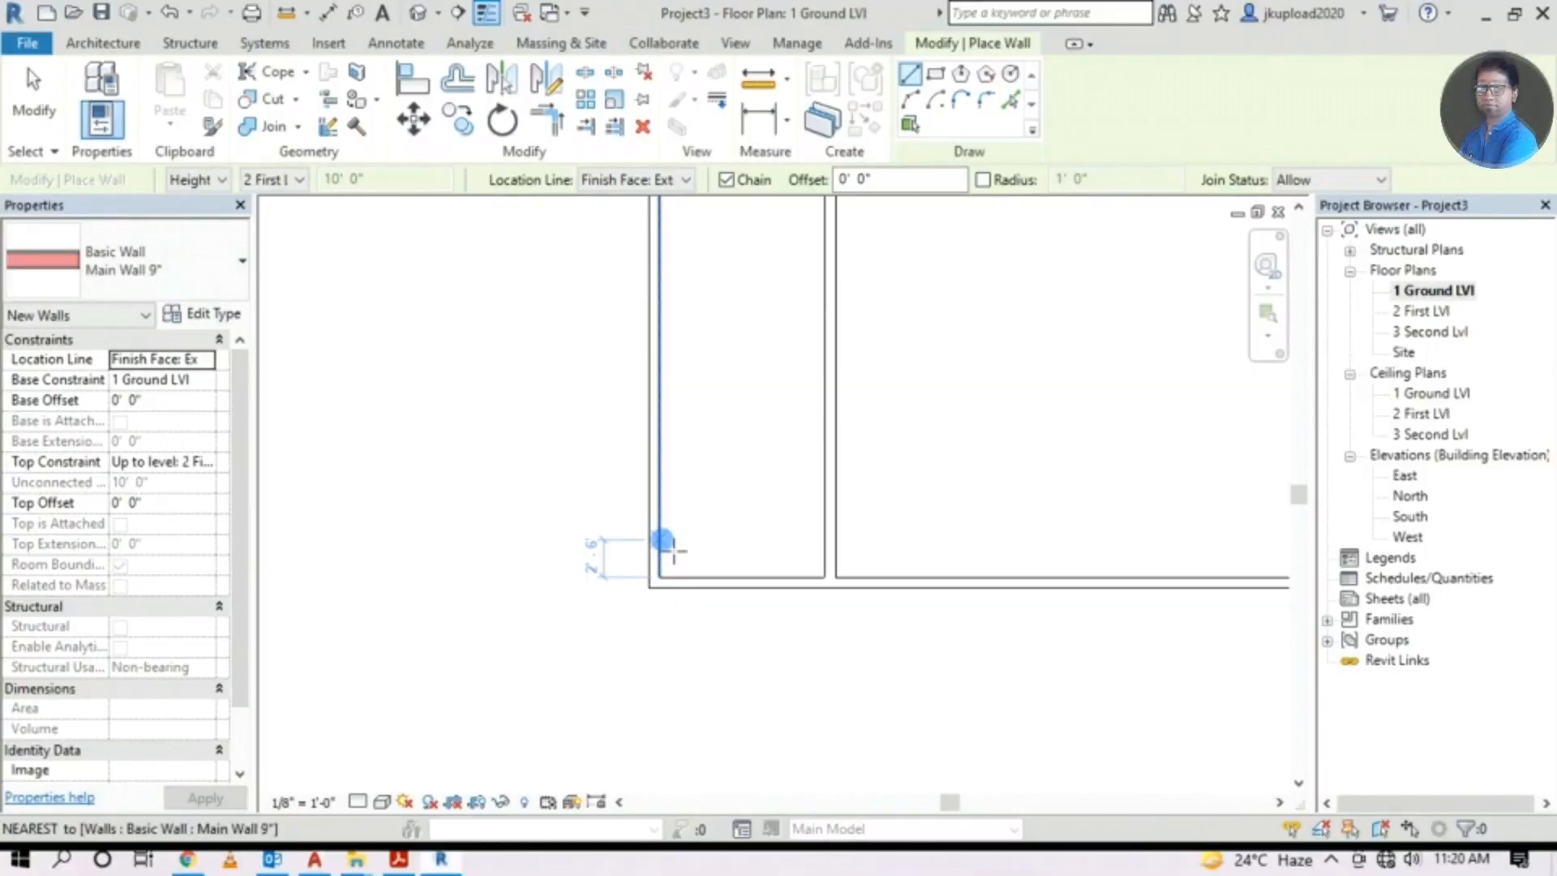
{"action": "type", "text": "5'"}
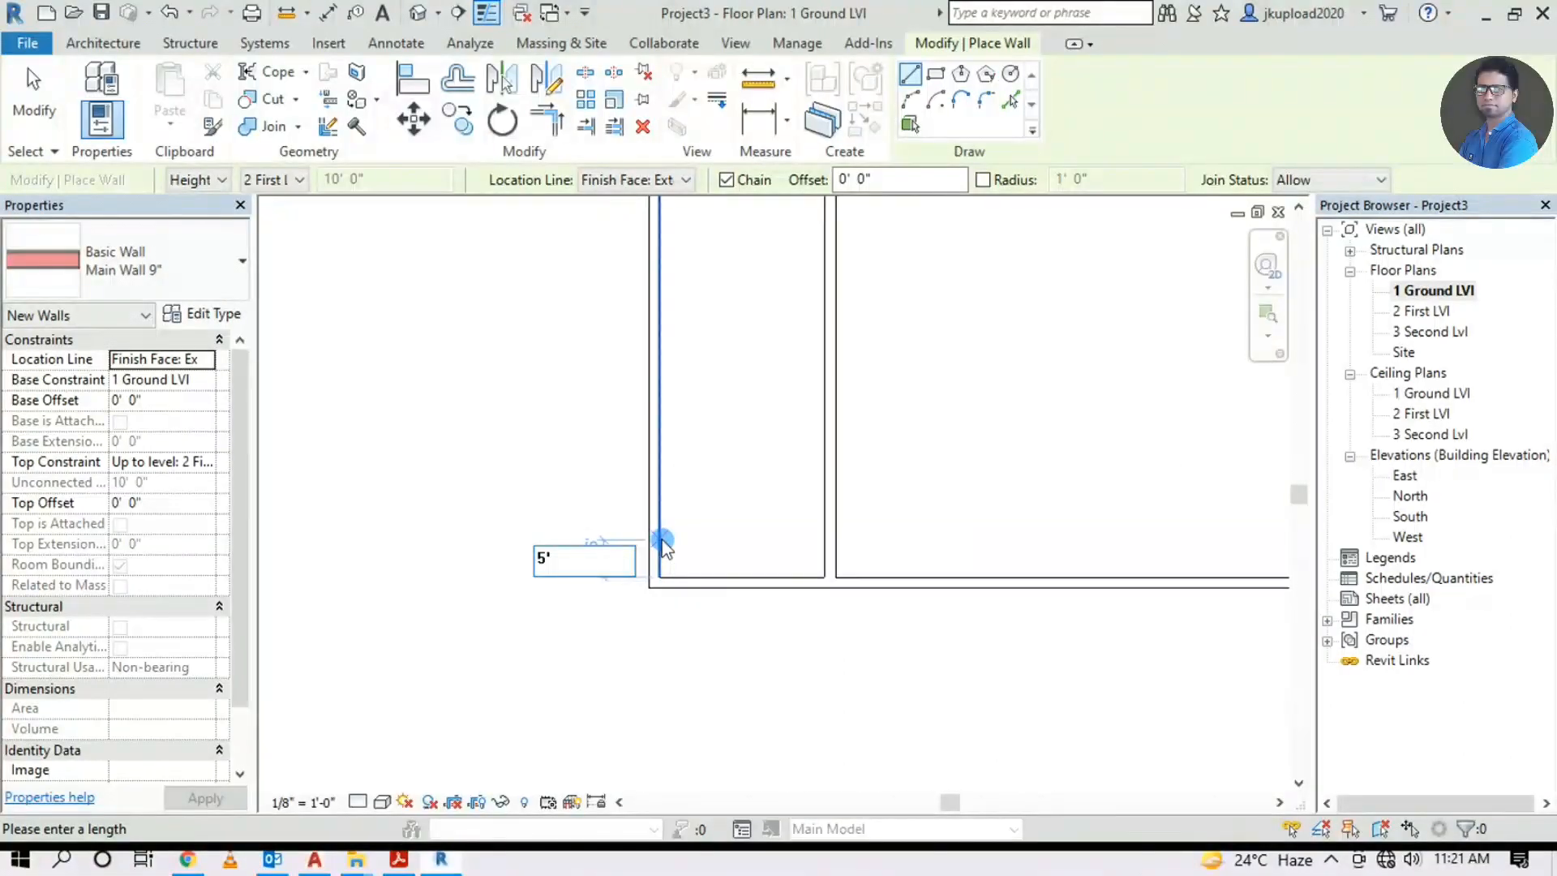
{"action": "key", "text": "Return"}
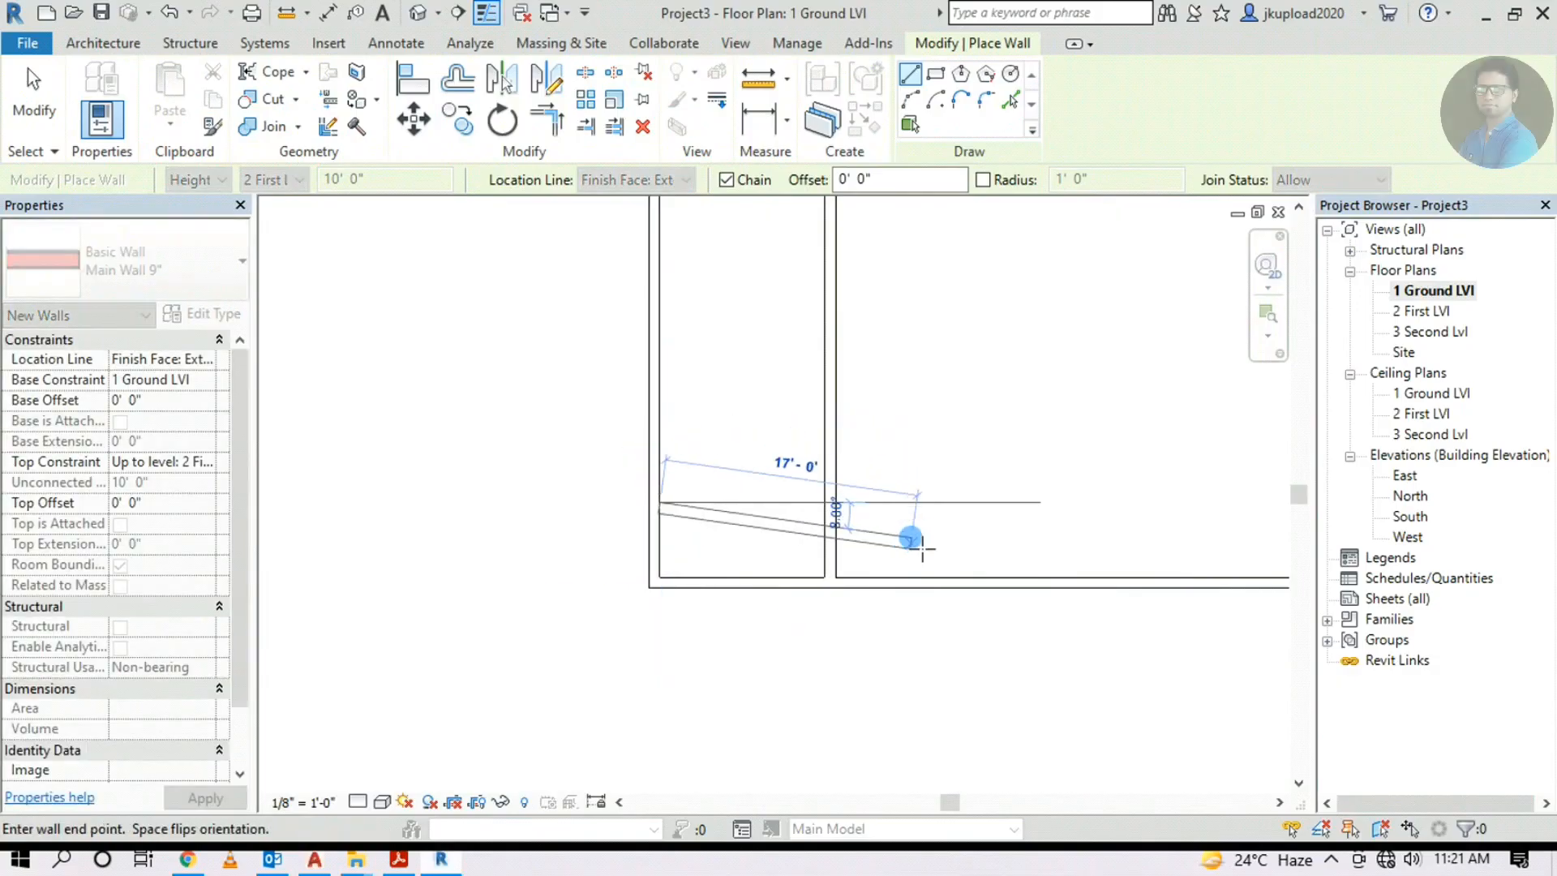
Run the new wall horizontally to the near face of the second vertical wall, closing off the balcony, and end the Wall tool
{"action": "scroll", "coordinate": [903, 522], "scroll_direction": "up", "scroll_amount": 2}
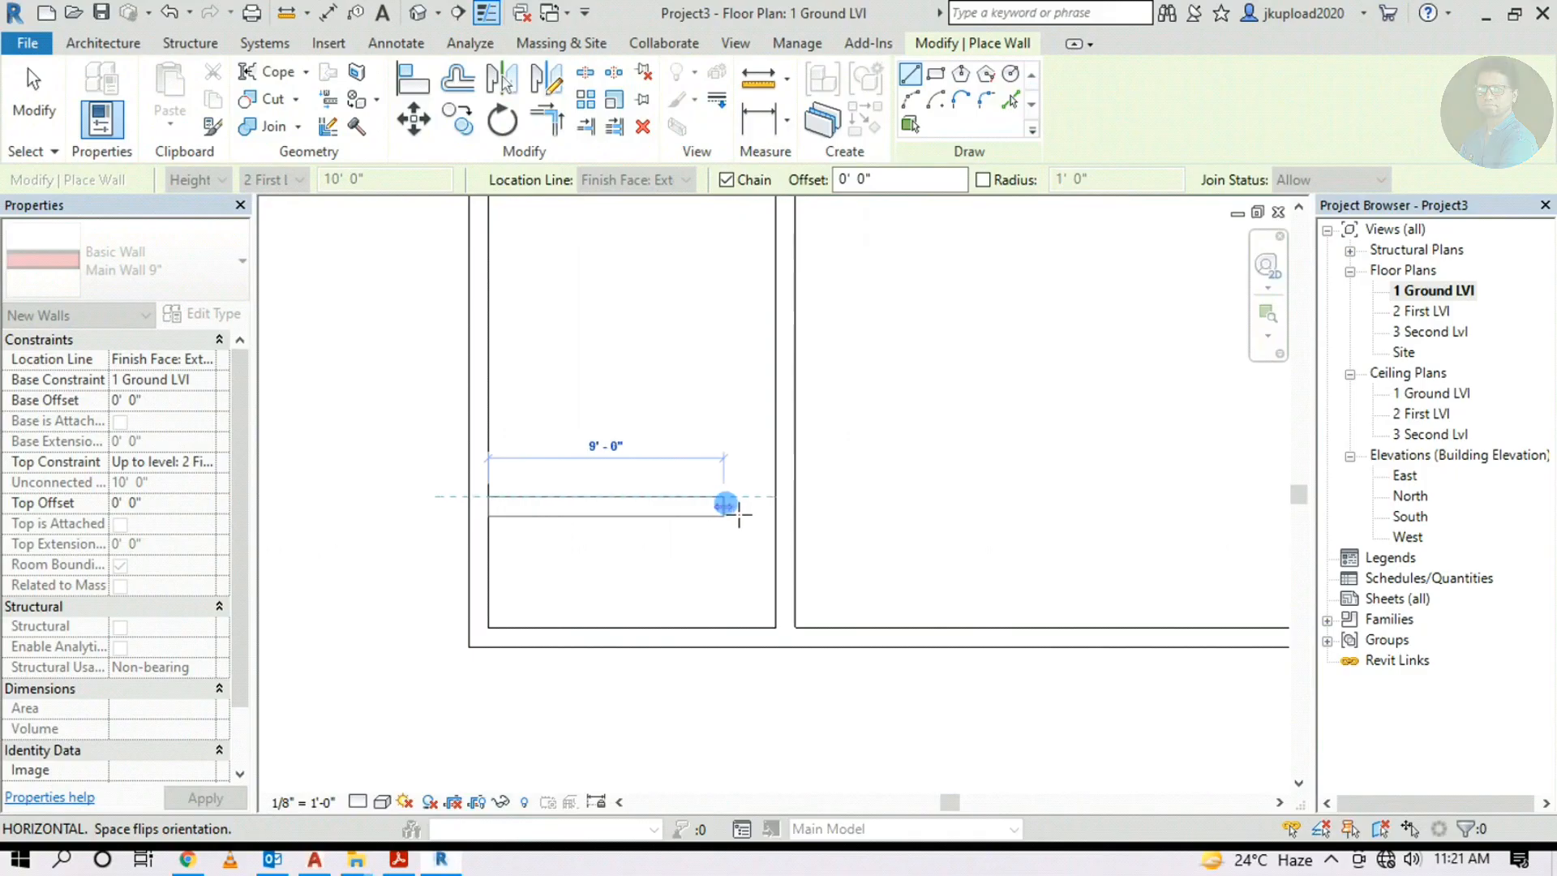
{"action": "scroll", "coordinate": [743, 513], "scroll_direction": "up", "scroll_amount": 1}
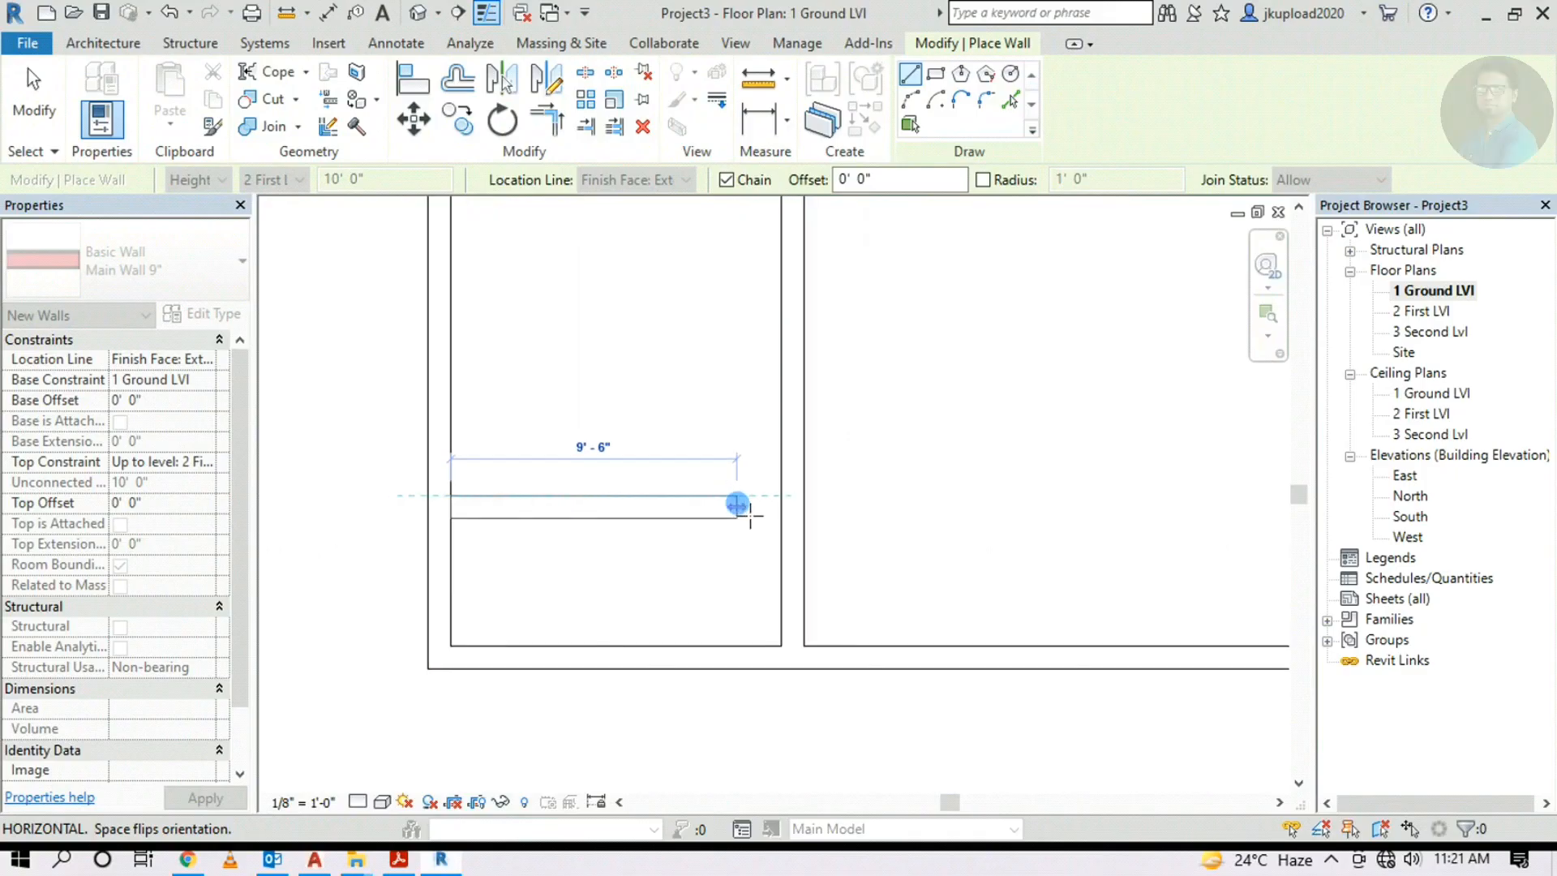
{"action": "scroll", "coordinate": [487, 509], "scroll_direction": "up", "scroll_amount": 2}
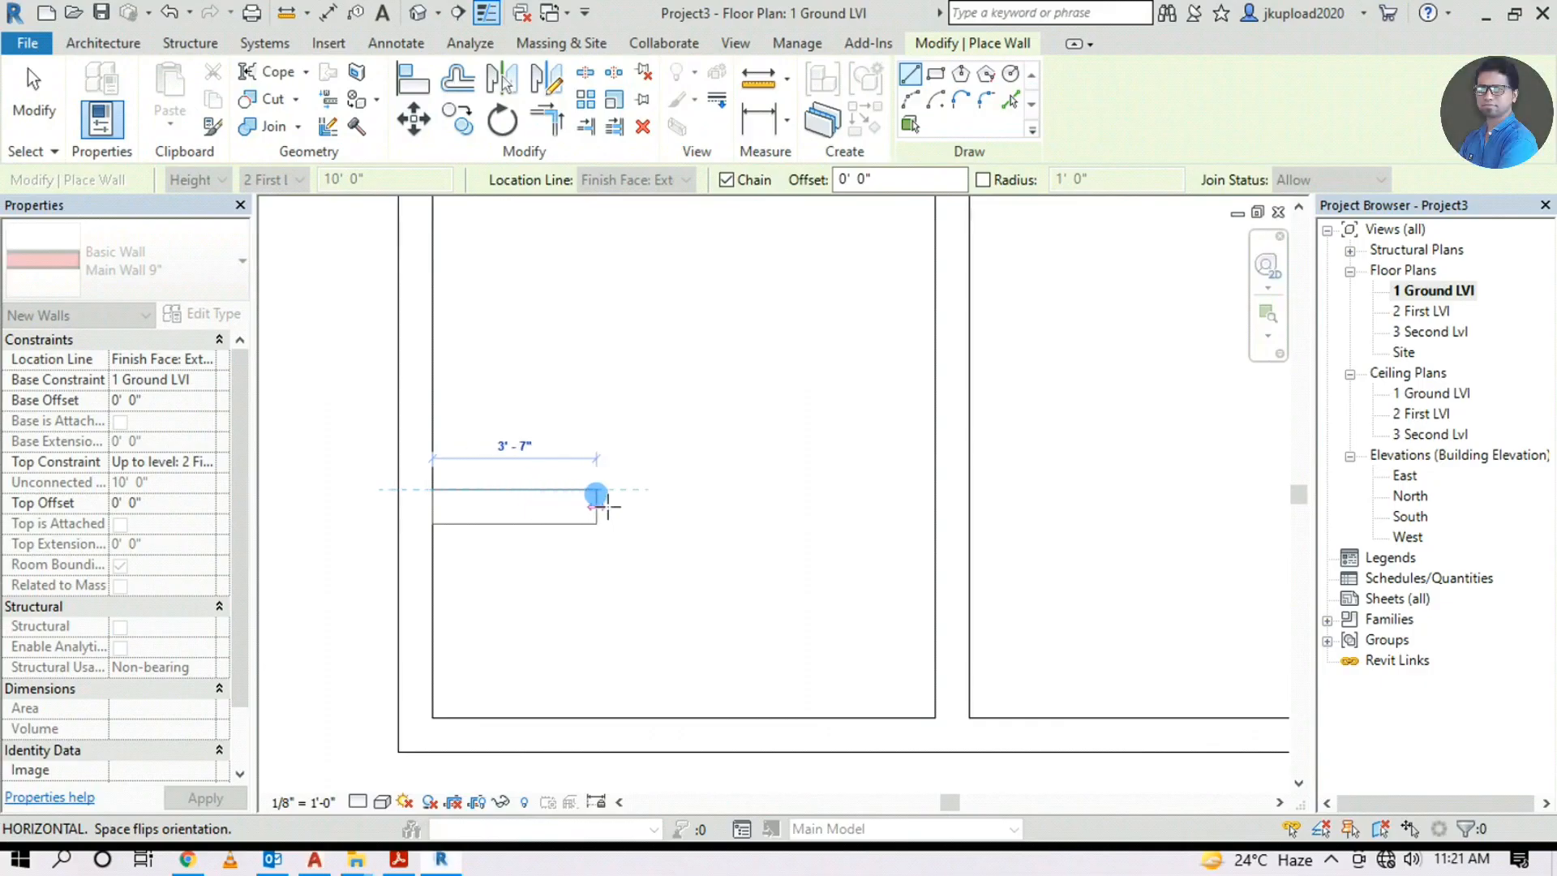
{"action": "scroll", "coordinate": [604, 503], "scroll_direction": "up", "scroll_amount": 5}
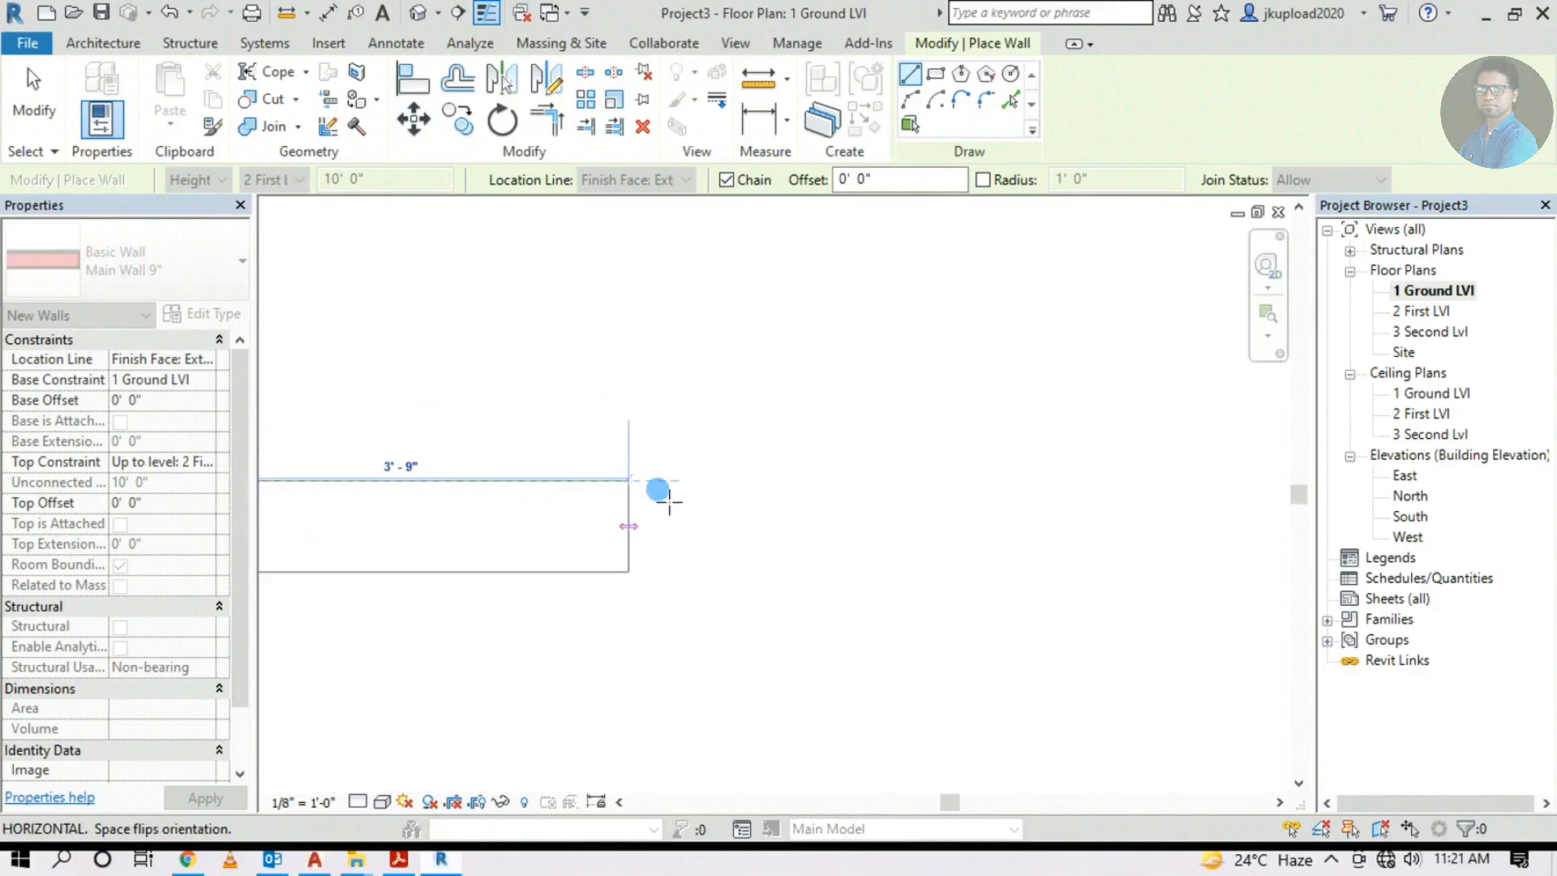
{"action": "scroll", "coordinate": [660, 496], "scroll_direction": "down", "scroll_amount": 3}
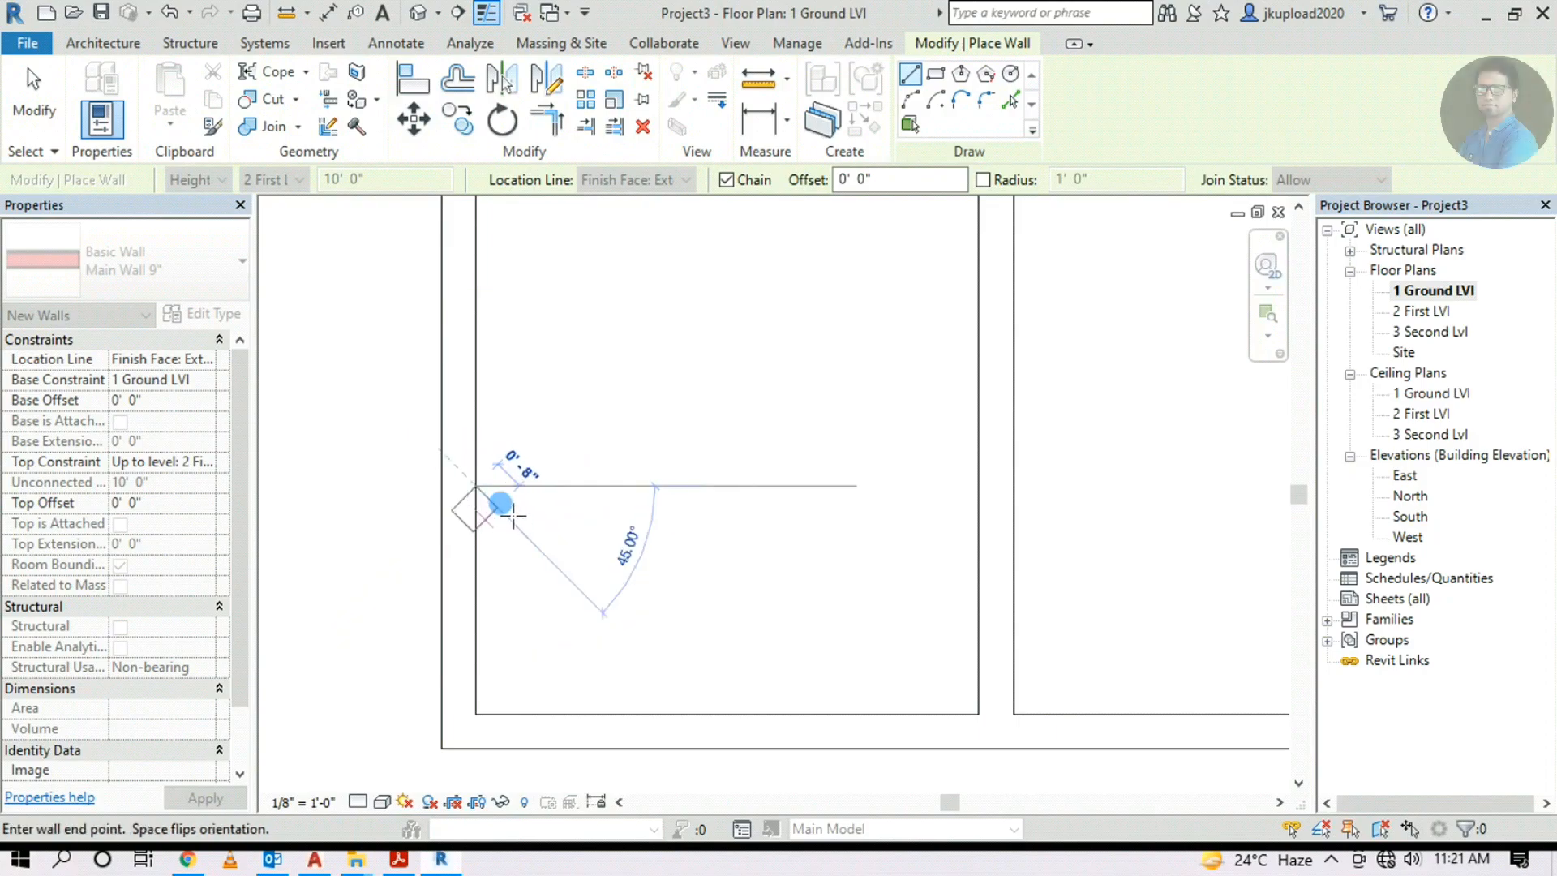
{"action": "left_click", "coordinate": [977, 485]}
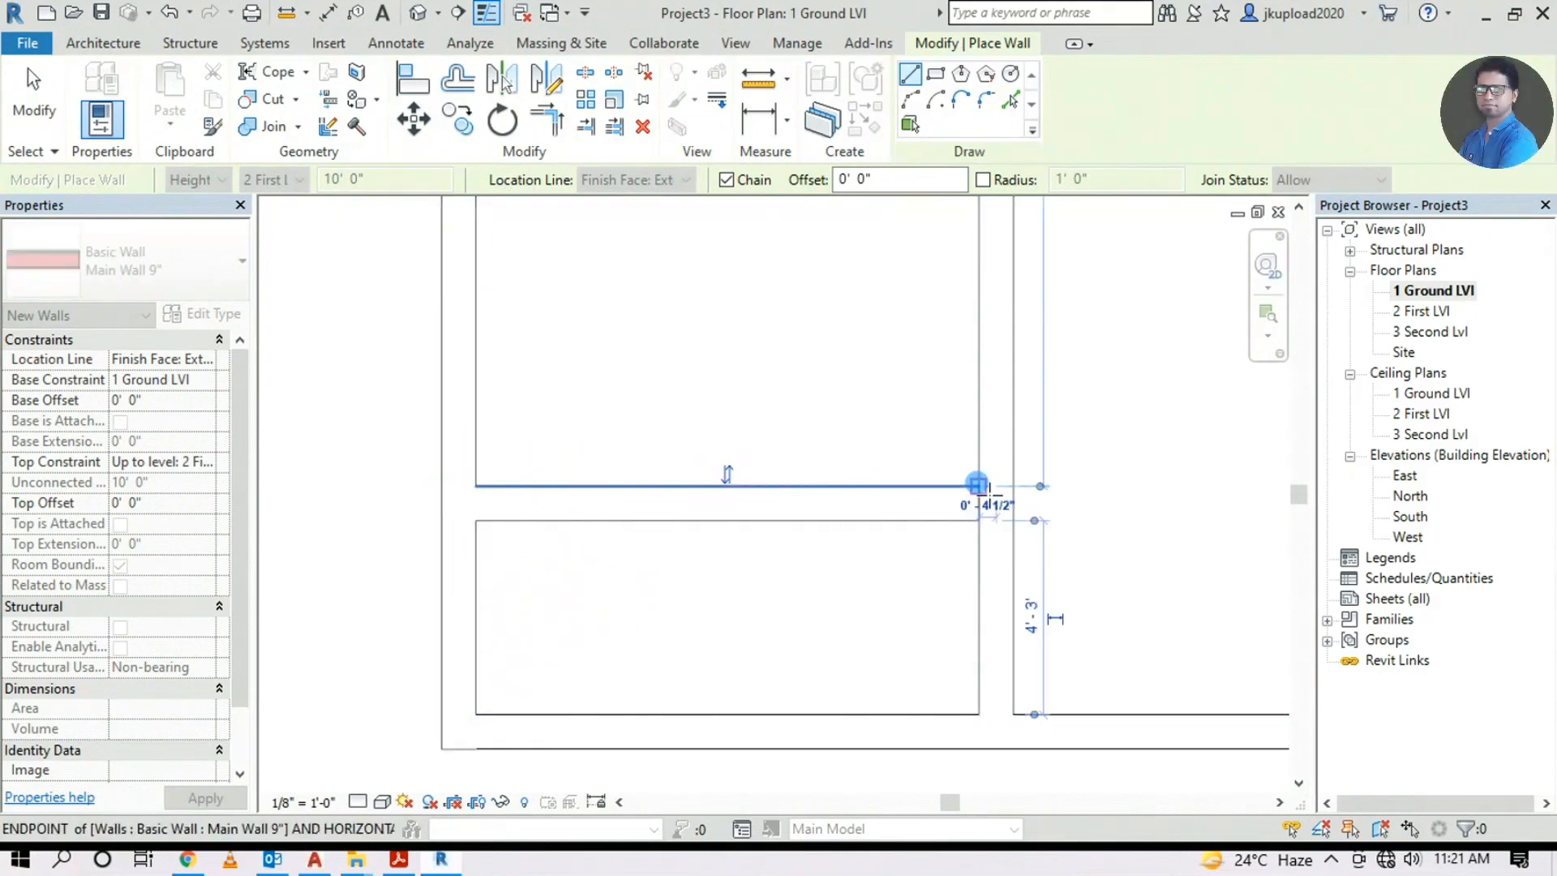
{"action": "key", "text": "Escape"}
{"action": "scroll", "coordinate": [754, 552], "scroll_direction": "down", "scroll_amount": 4}
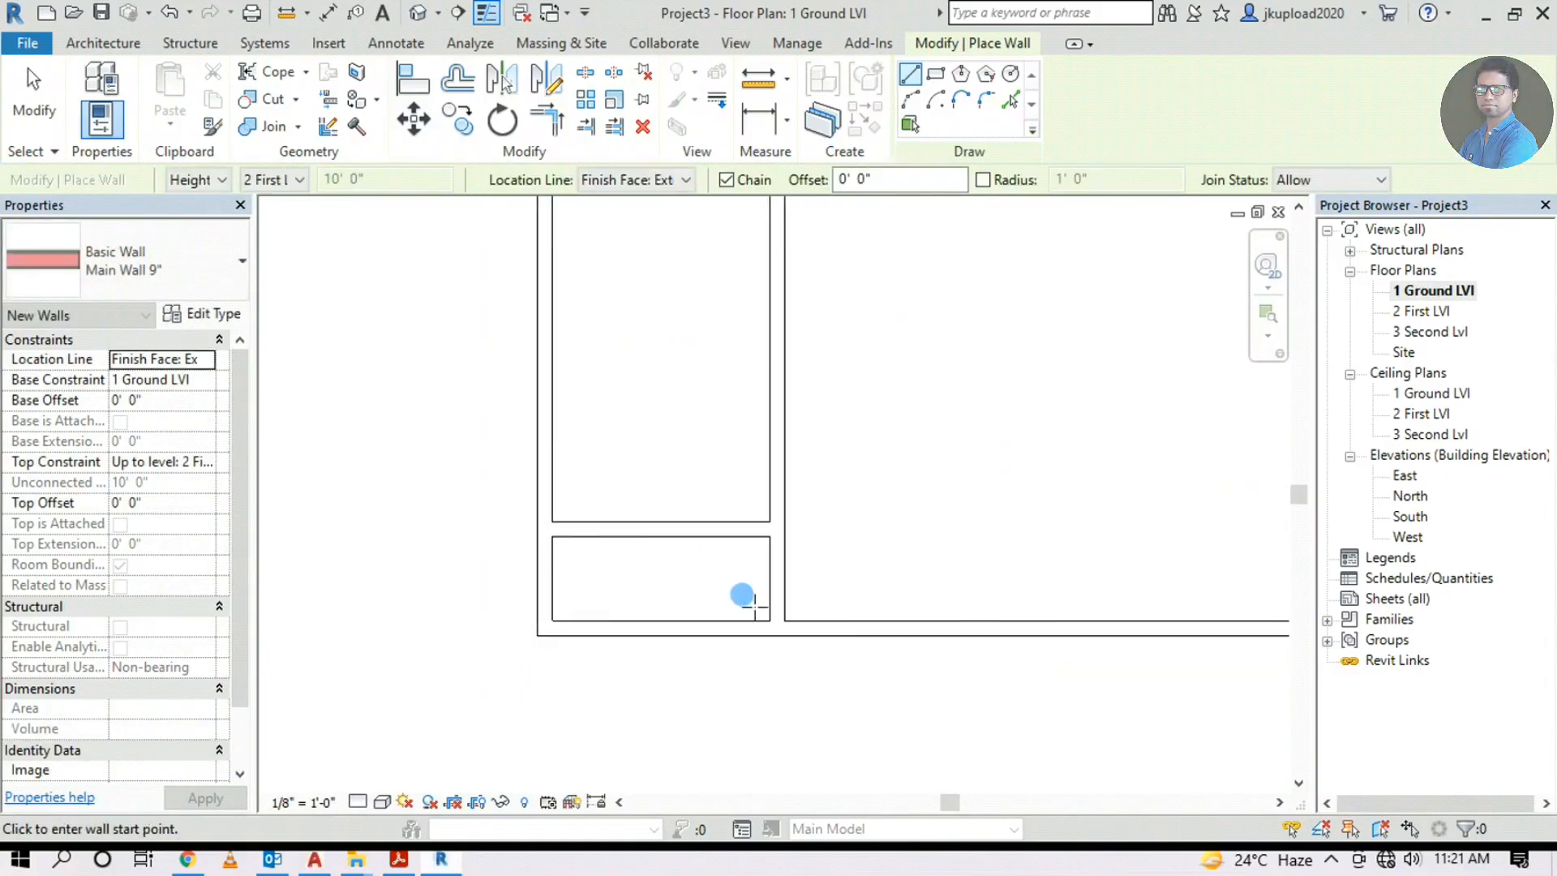
{"action": "key", "text": "Escape"}
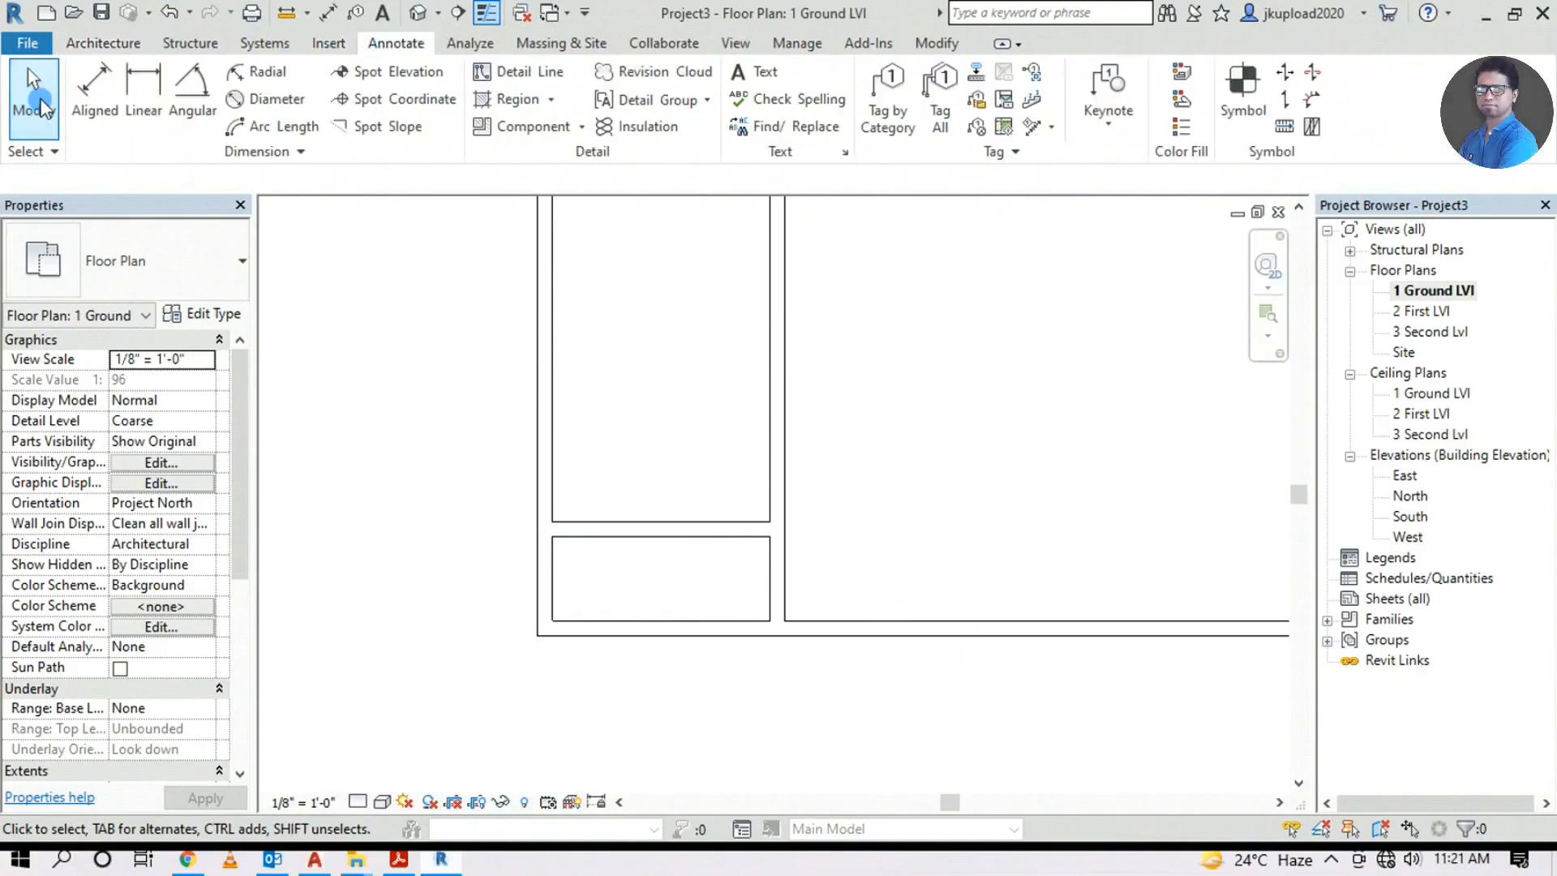
Place an aligned dimension with the Wall faces preference between the facing inner faces of the balcony's two horizontal walls
{"action": "left_click", "coordinate": [92, 81]}
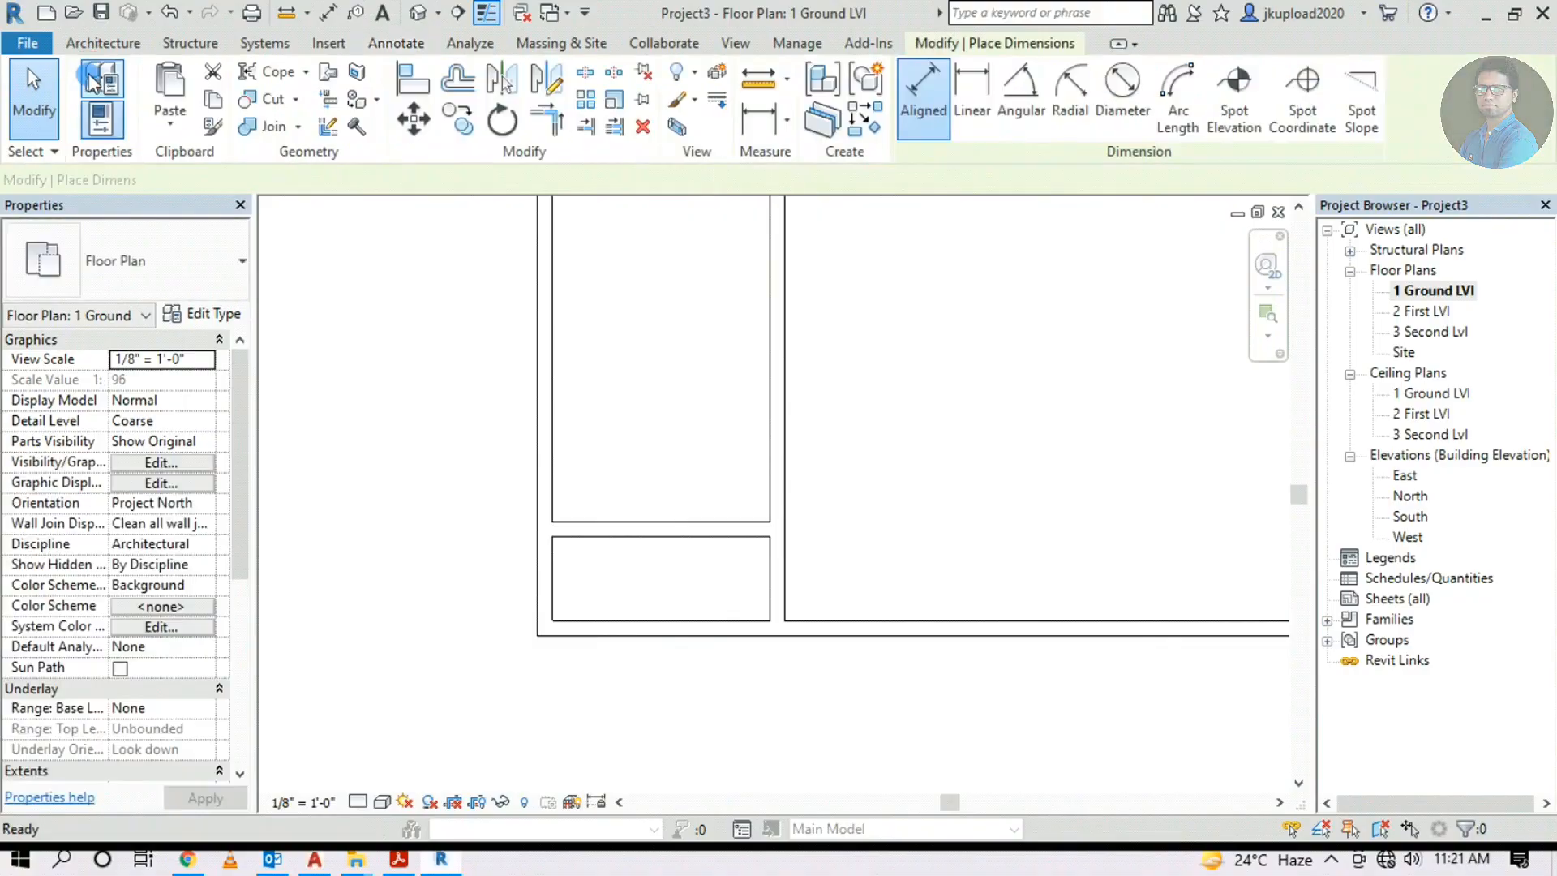
{"action": "left_click", "coordinate": [612, 537]}
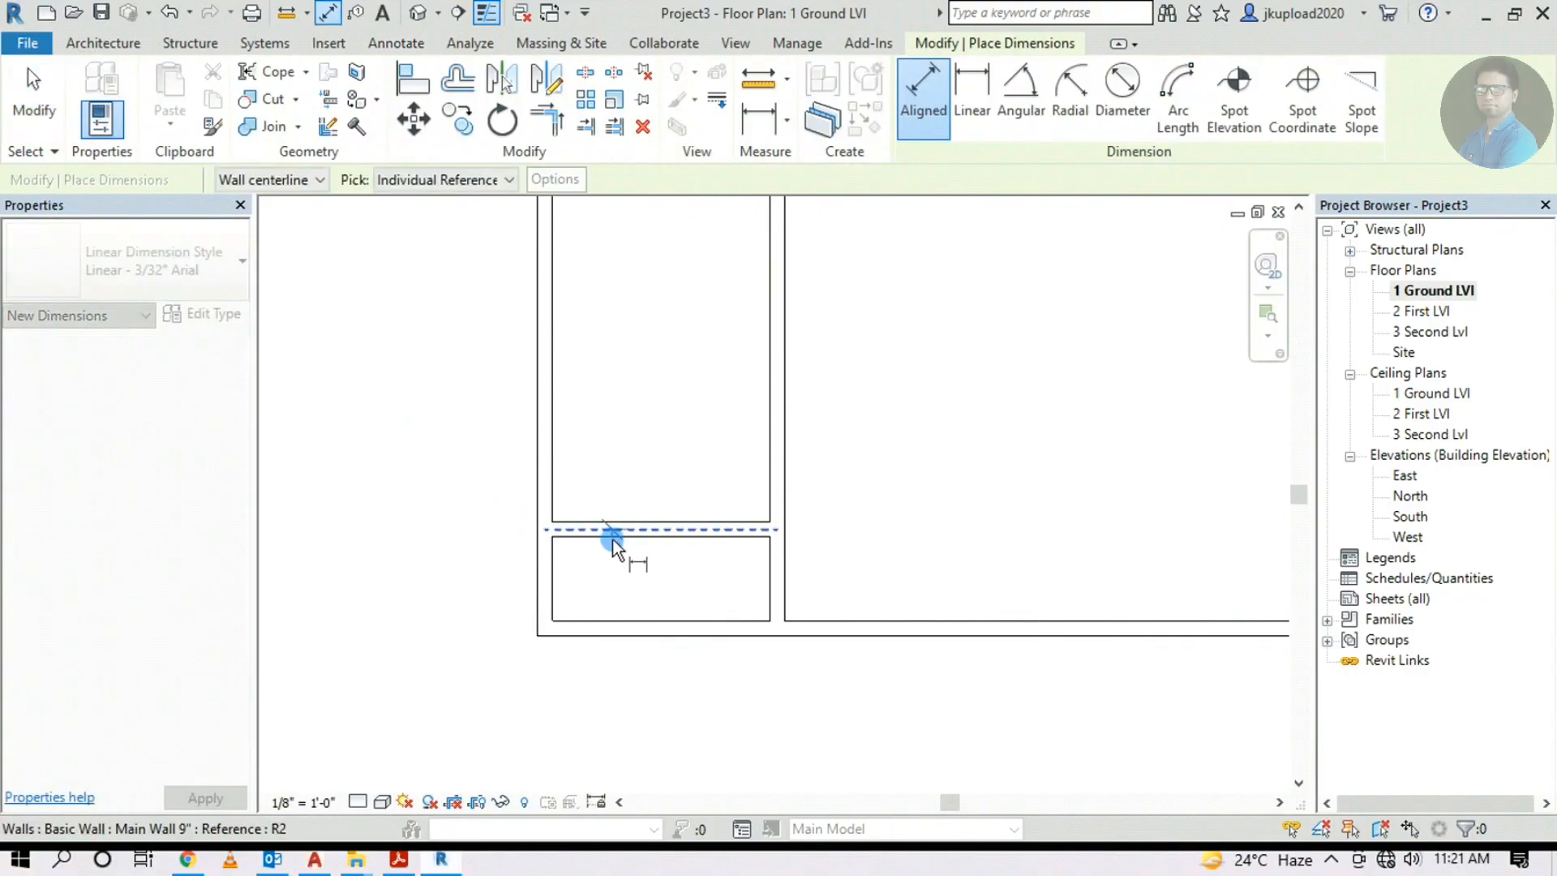
{"action": "key", "text": "Escape"}
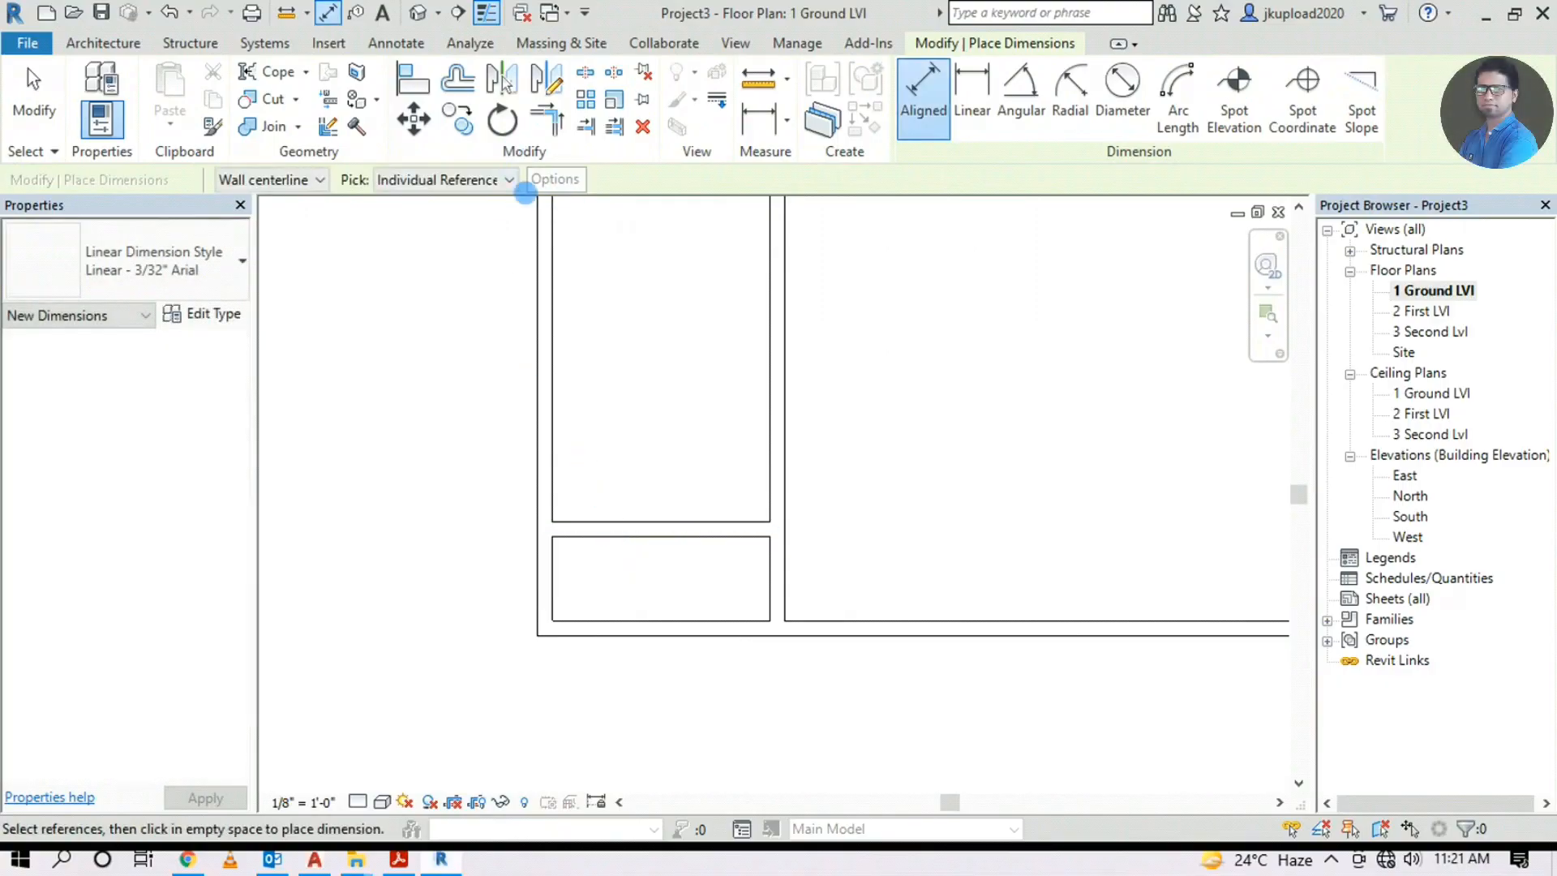
{"action": "left_click", "coordinate": [470, 179]}
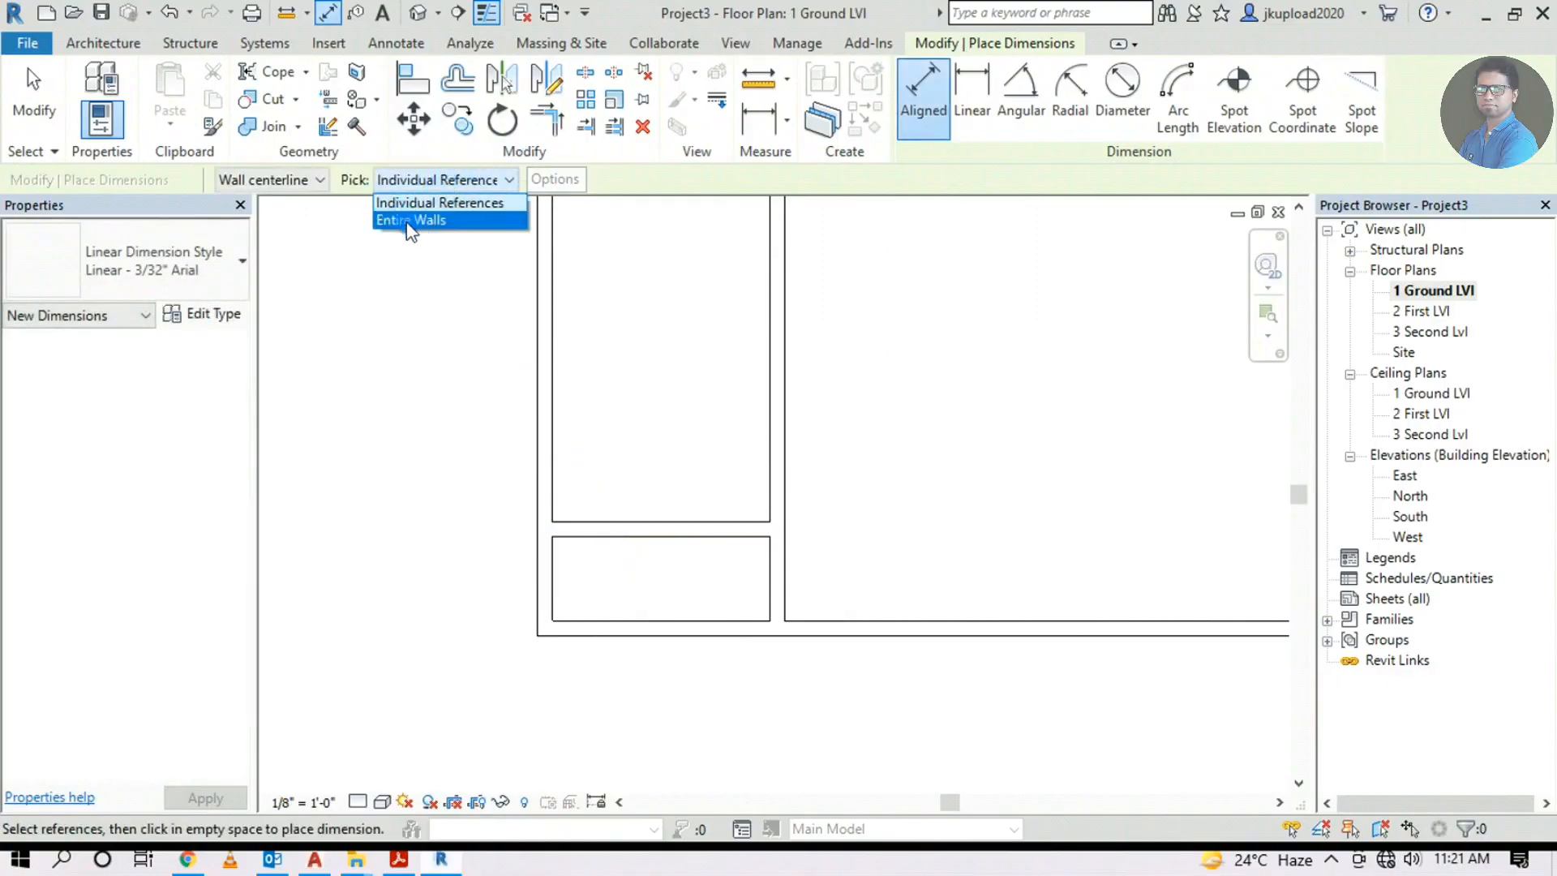
{"action": "left_click", "coordinate": [306, 180]}
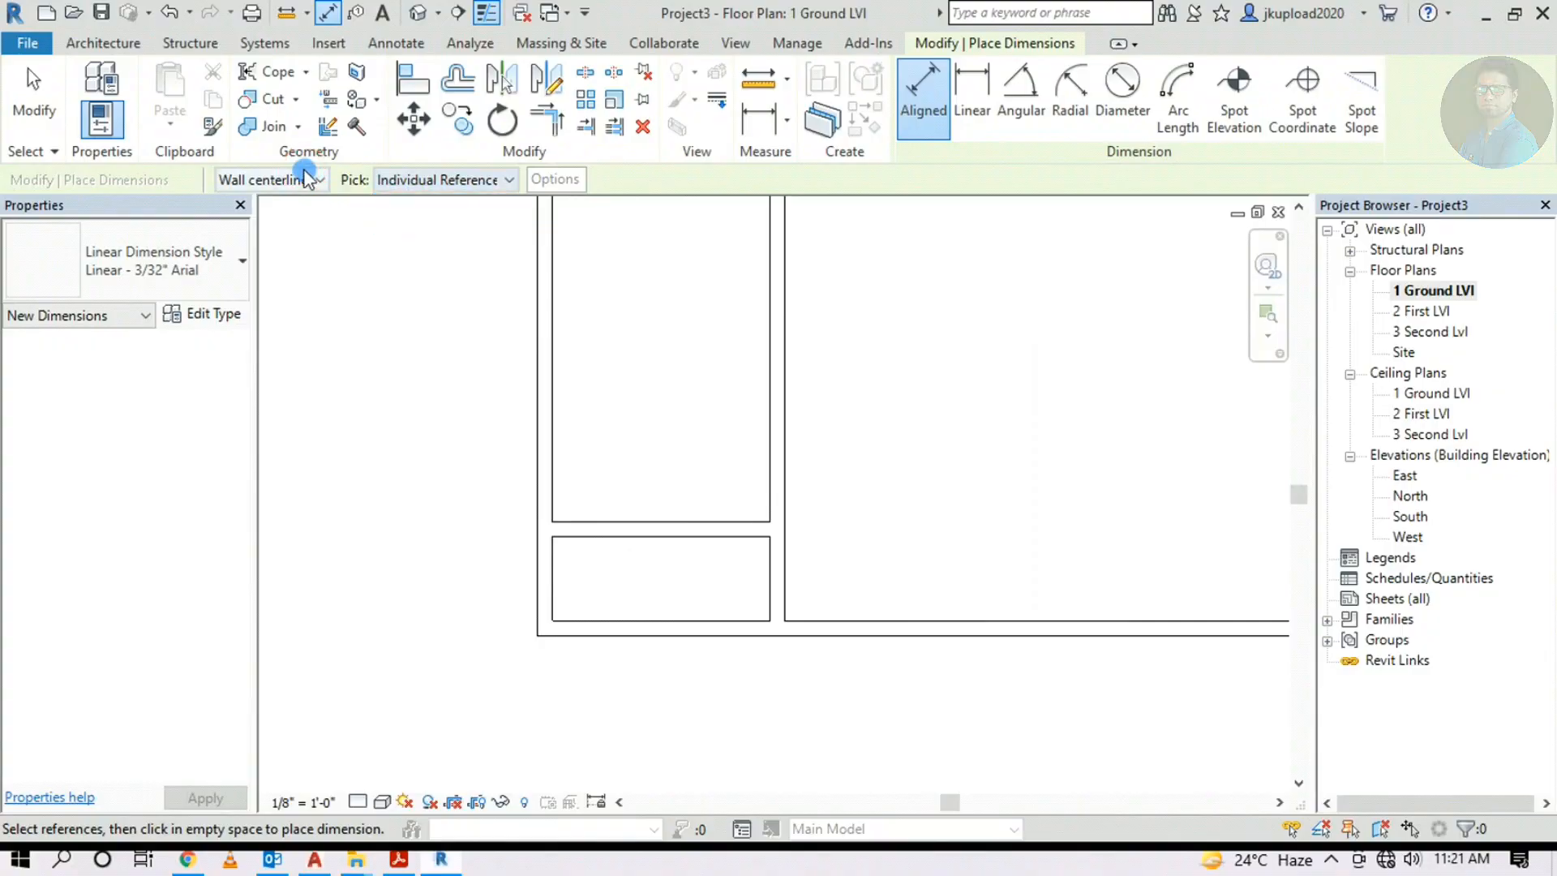
{"action": "left_click", "coordinate": [307, 180]}
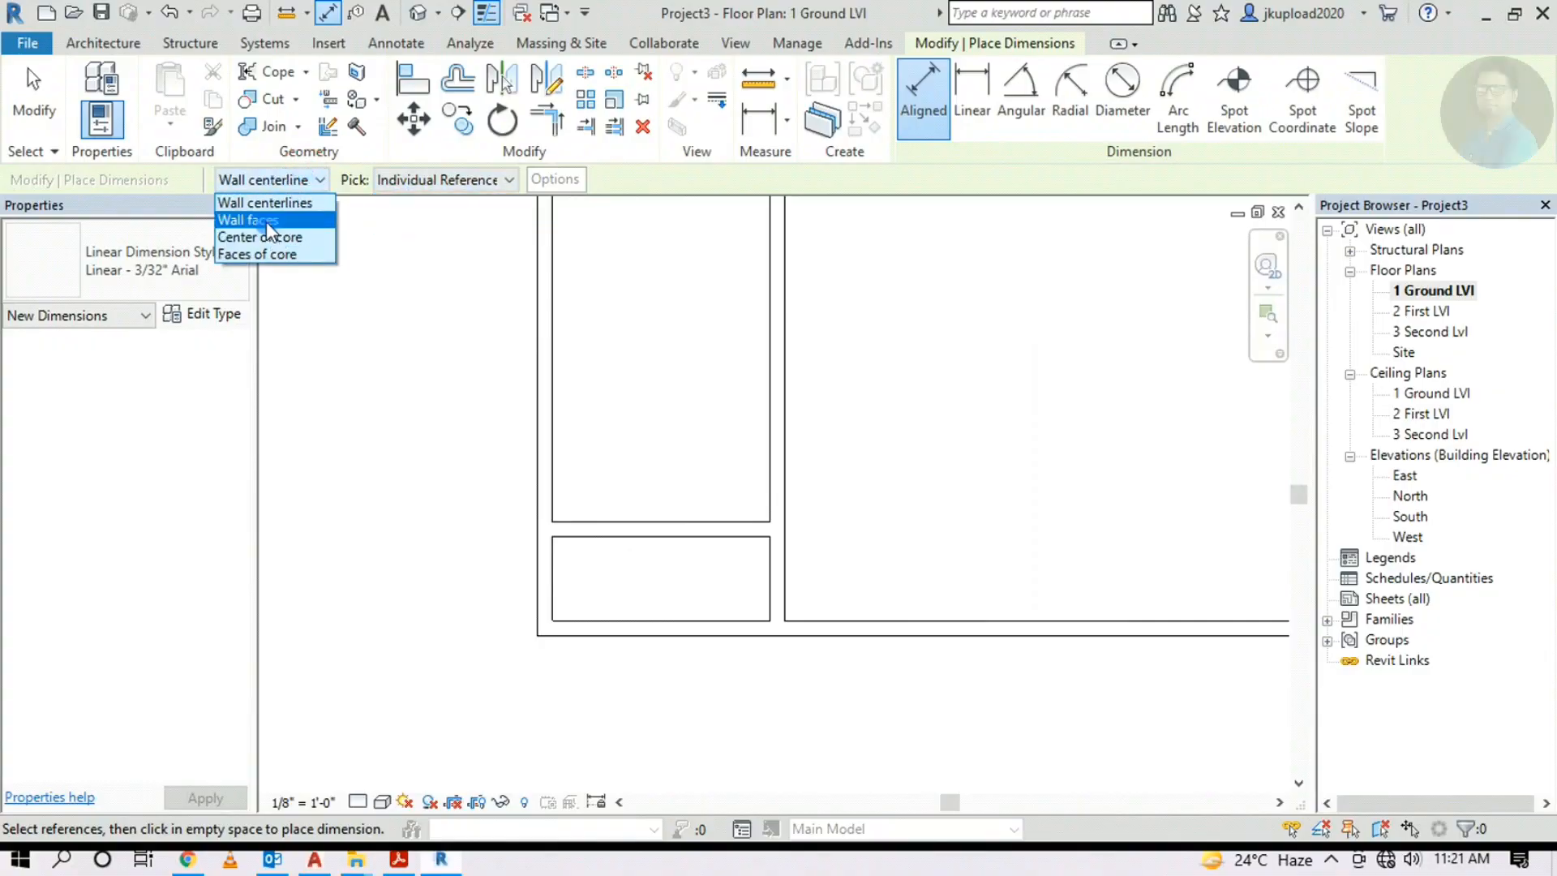
{"action": "left_click", "coordinate": [247, 220]}
{"action": "left_click", "coordinate": [624, 532]}
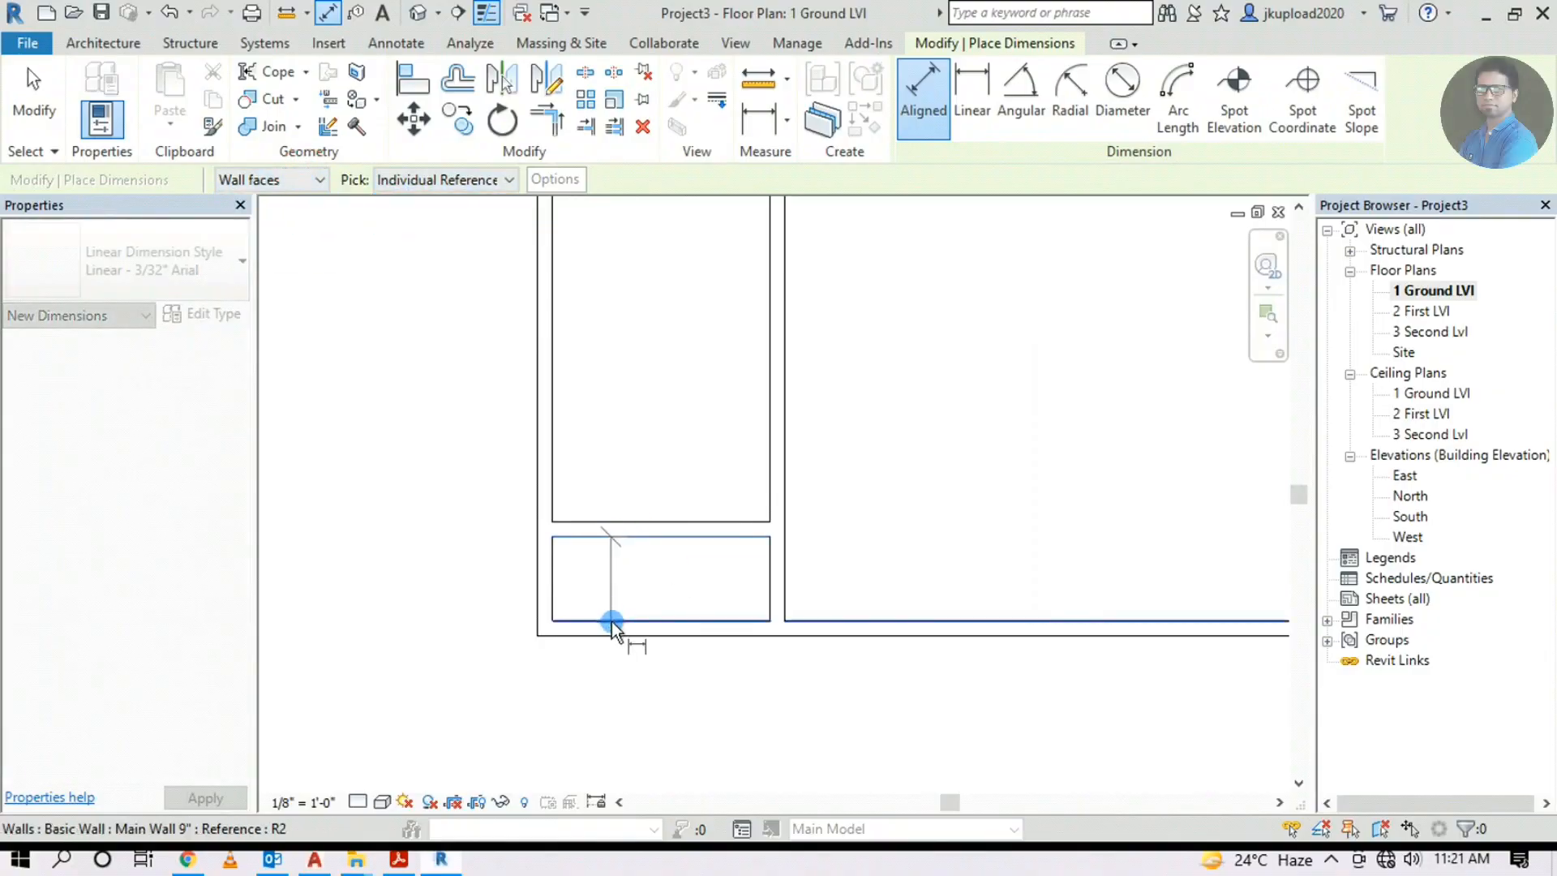
{"action": "left_click", "coordinate": [612, 621]}
{"action": "left_click", "coordinate": [597, 599]}
{"action": "scroll", "coordinate": [598, 598], "scroll_direction": "up", "scroll_amount": 4}
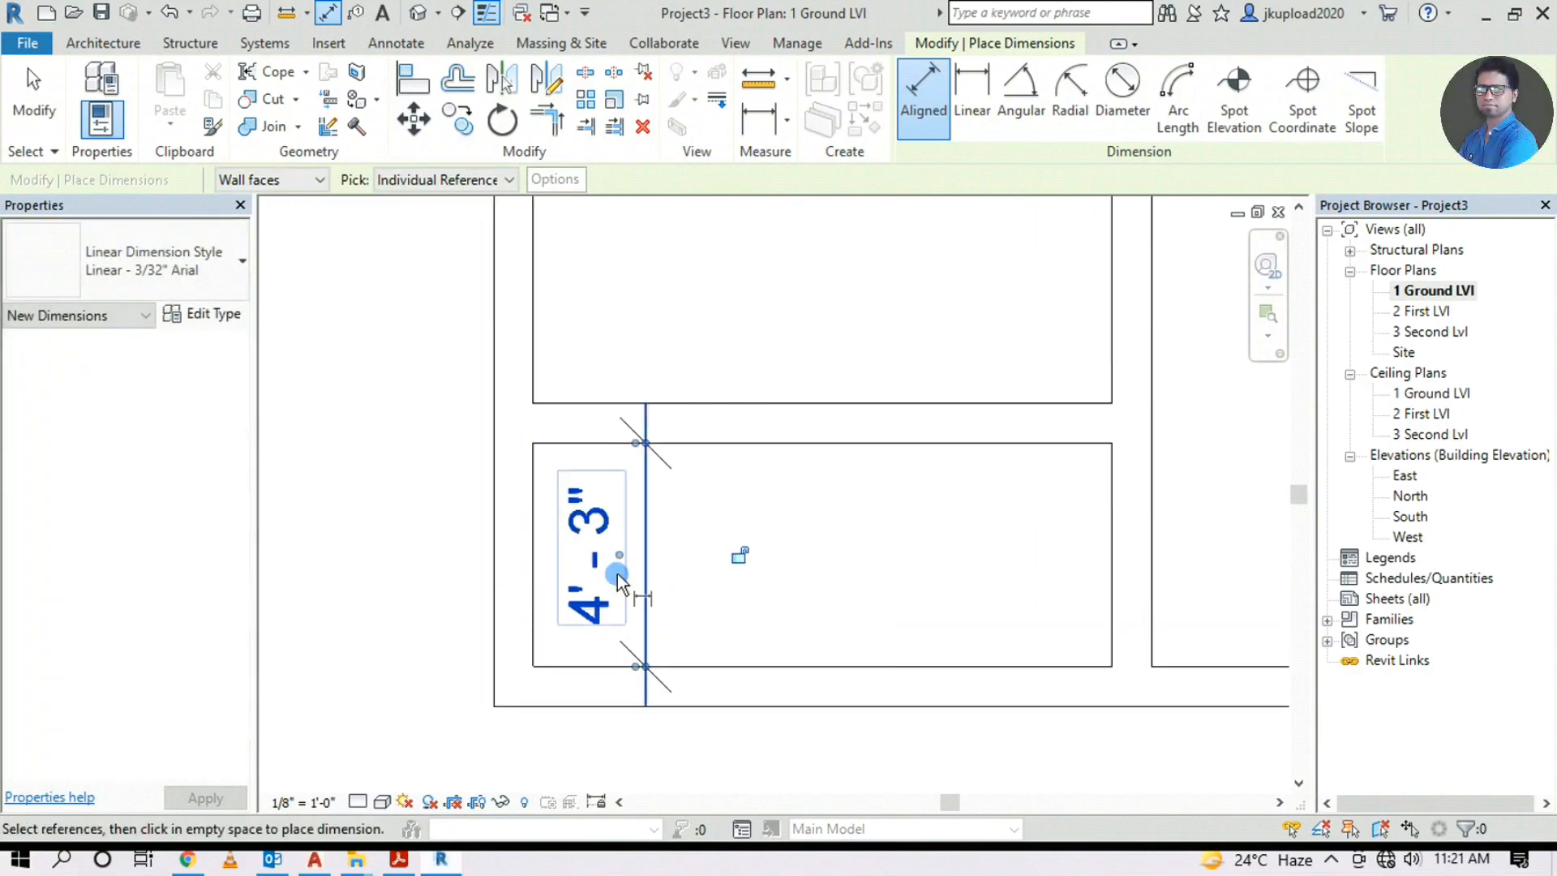
{"action": "scroll", "coordinate": [611, 592], "scroll_direction": "down", "scroll_amount": 2}
{"action": "scroll", "coordinate": [610, 587], "scroll_direction": "down", "scroll_amount": 3}
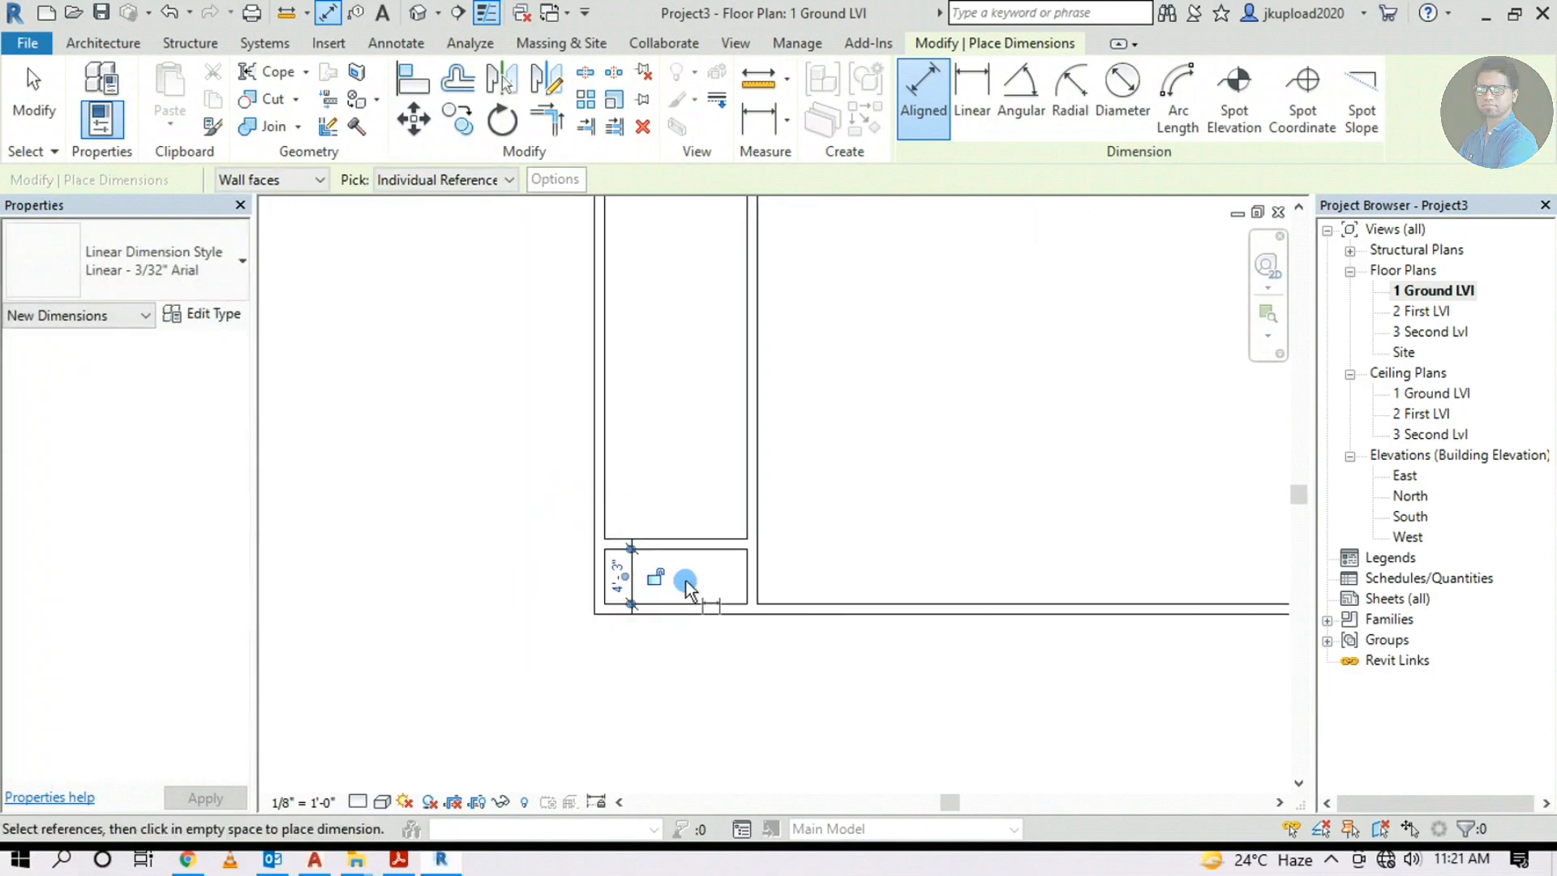
Compare the balcony width on the imported plan image with the placed dimension and end the dimension command
{"action": "middle_click_drag", "start_coordinate": [653, 636], "coordinate": [731, 577]}
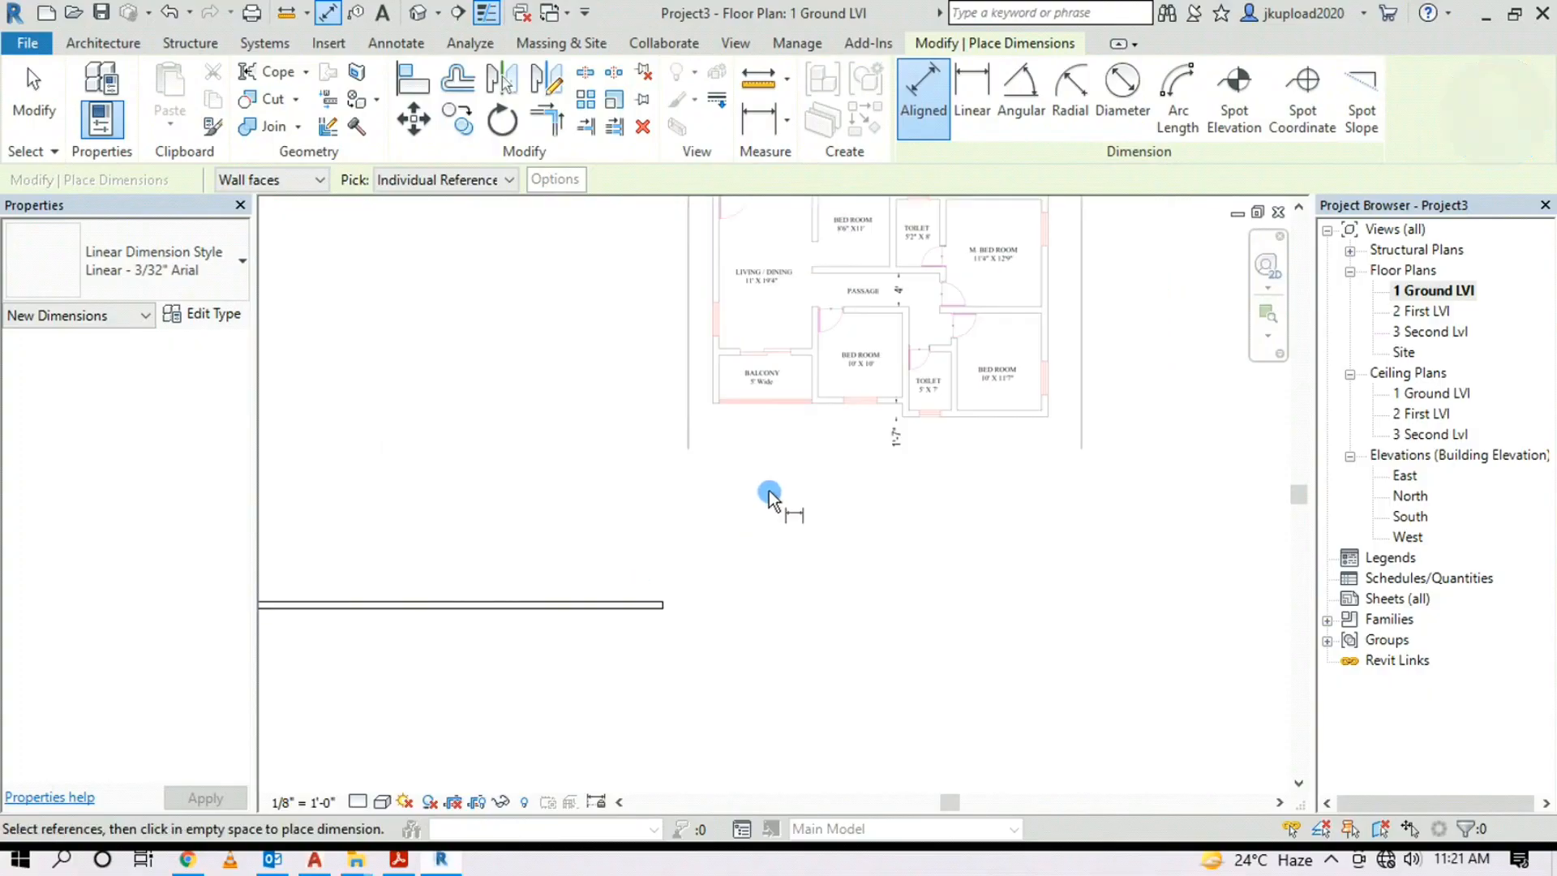
{"action": "scroll", "coordinate": [746, 366], "scroll_direction": "up", "scroll_amount": 3}
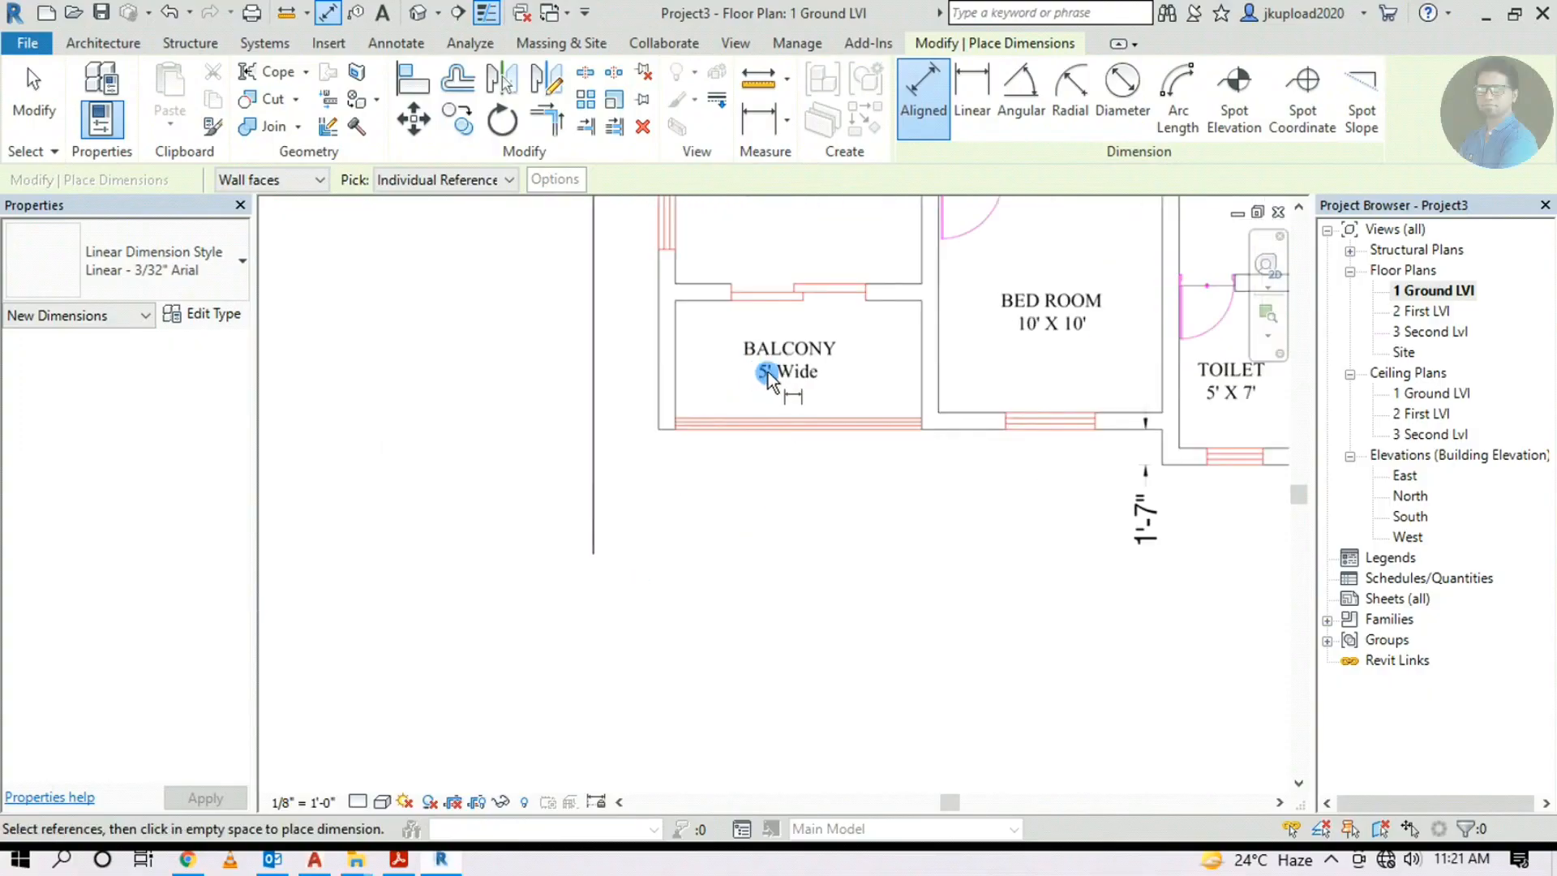
{"action": "scroll", "coordinate": [770, 372], "scroll_direction": "down", "scroll_amount": 3}
{"action": "scroll", "coordinate": [428, 608], "scroll_direction": "up", "scroll_amount": 4}
{"action": "scroll", "coordinate": [393, 575], "scroll_direction": "up", "scroll_amount": 2}
{"action": "scroll", "coordinate": [393, 575], "scroll_direction": "up", "scroll_amount": 5}
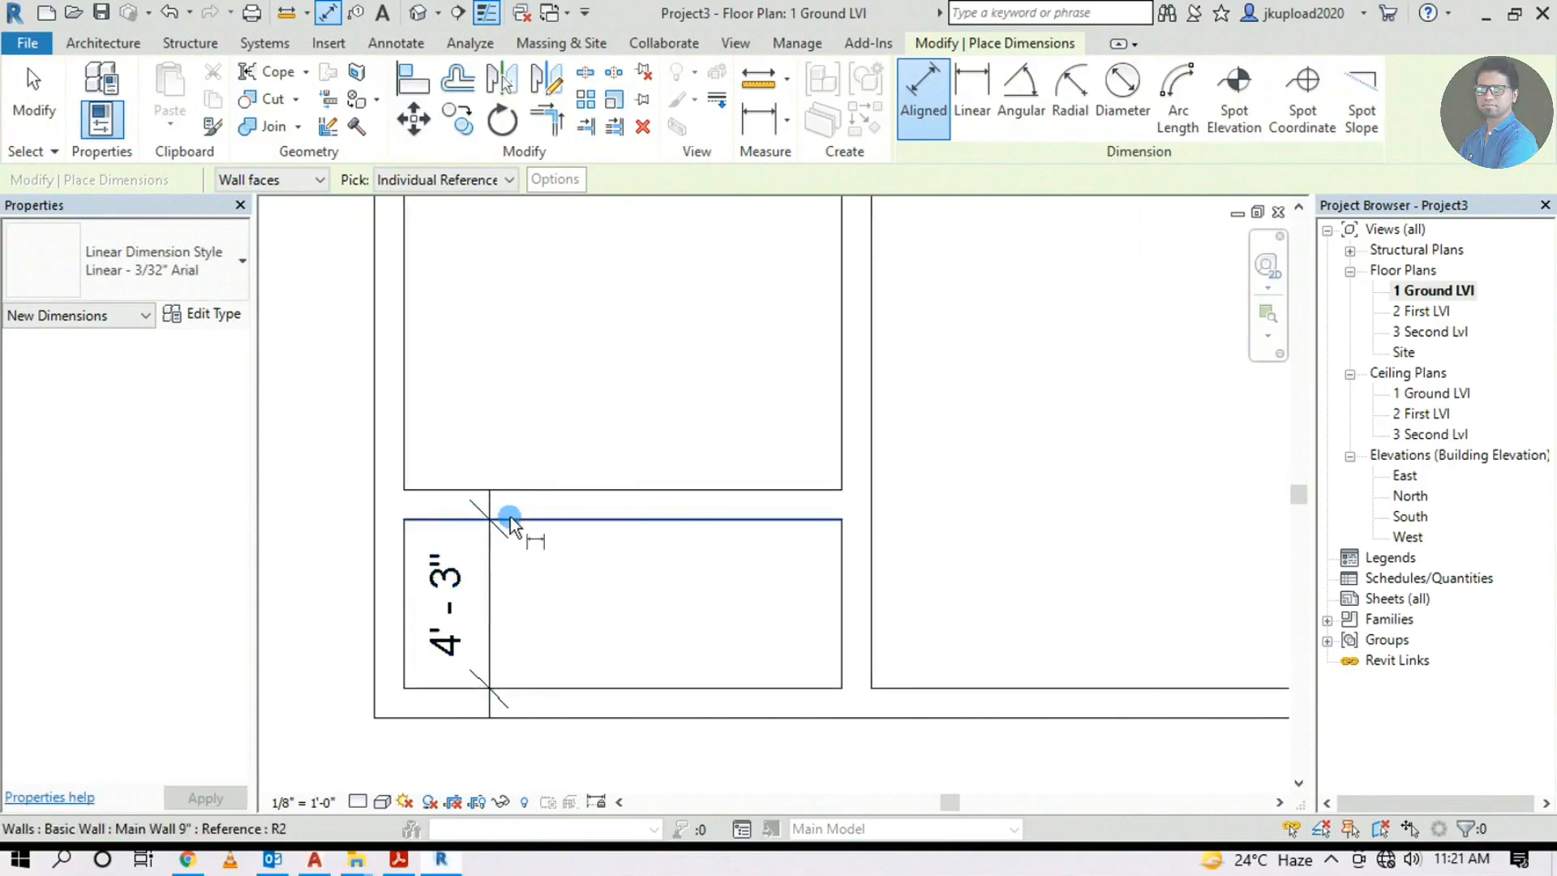
{"action": "key", "text": "Escape"}
{"action": "key", "text": "Escape"}
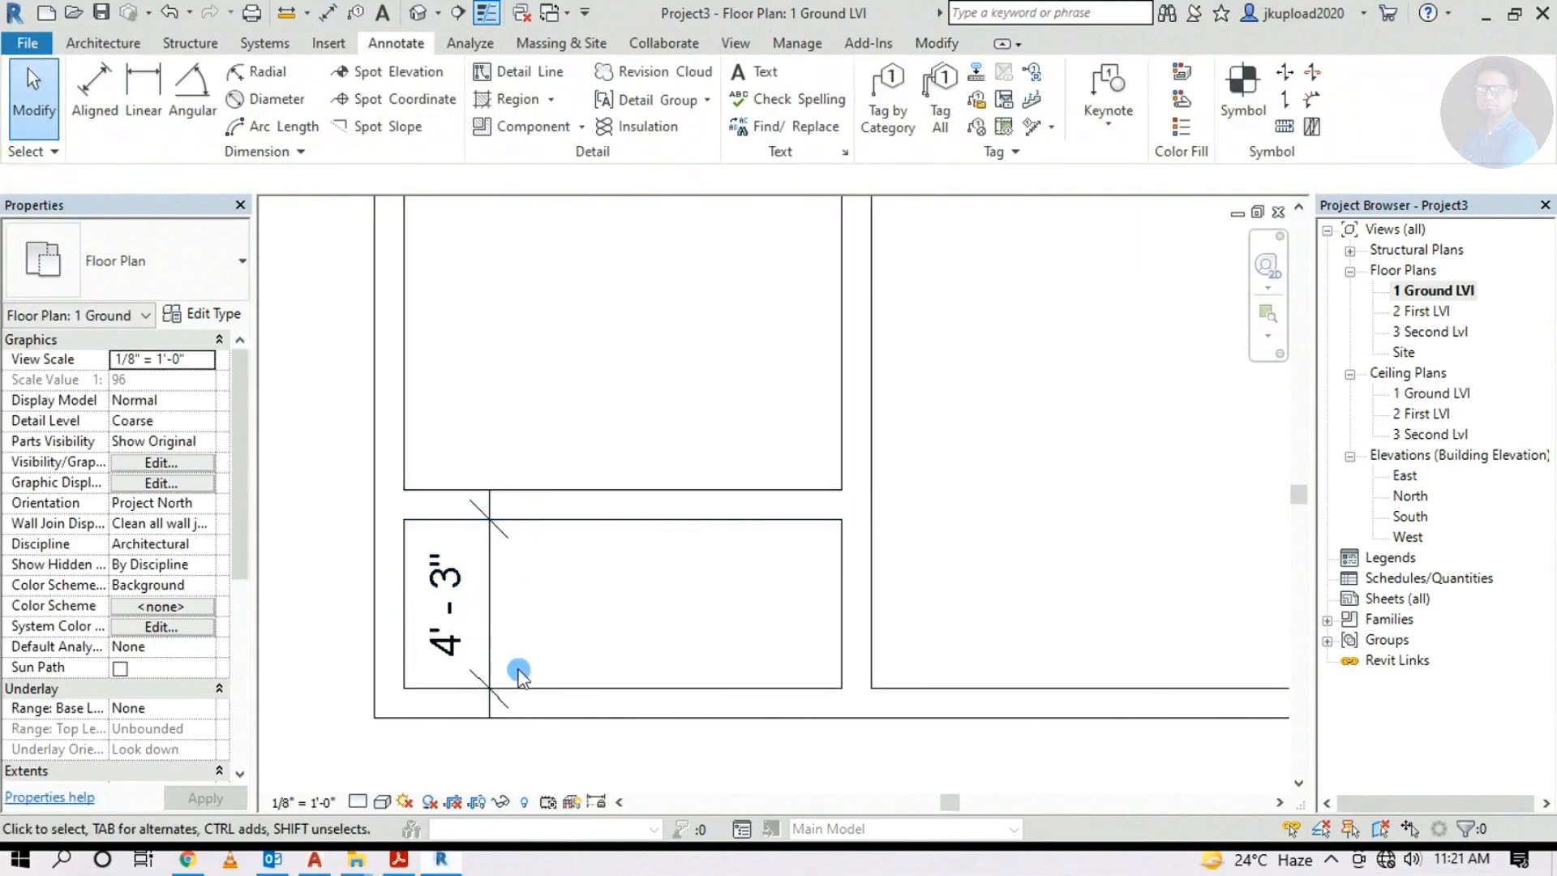
Flip the orientation of the new balcony wall so its thickness lies on the living room side of its location line
{"action": "left_click", "coordinate": [525, 497]}
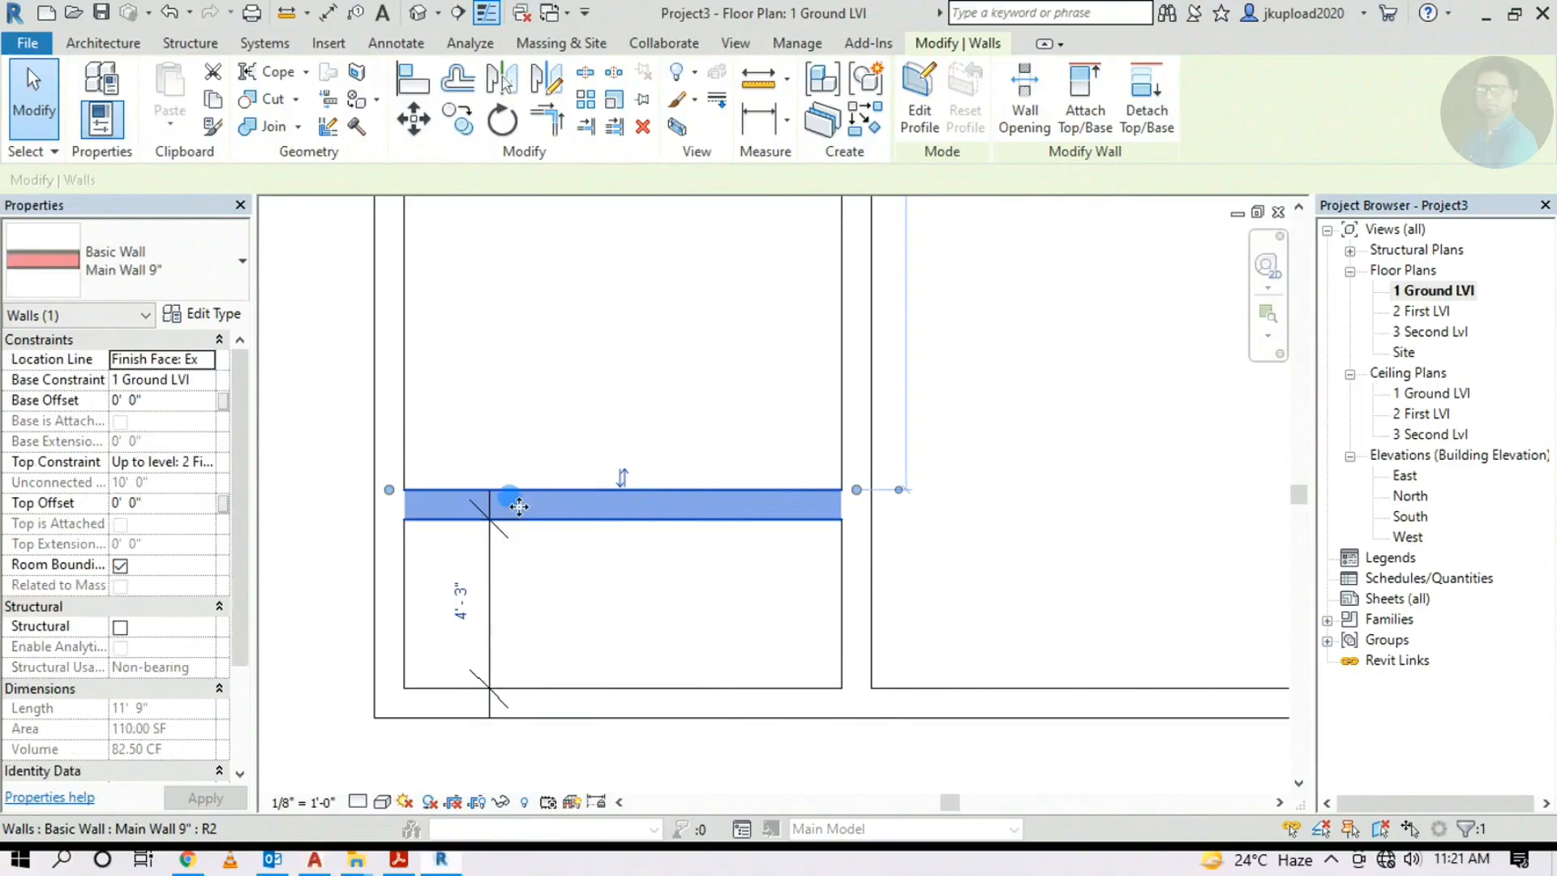
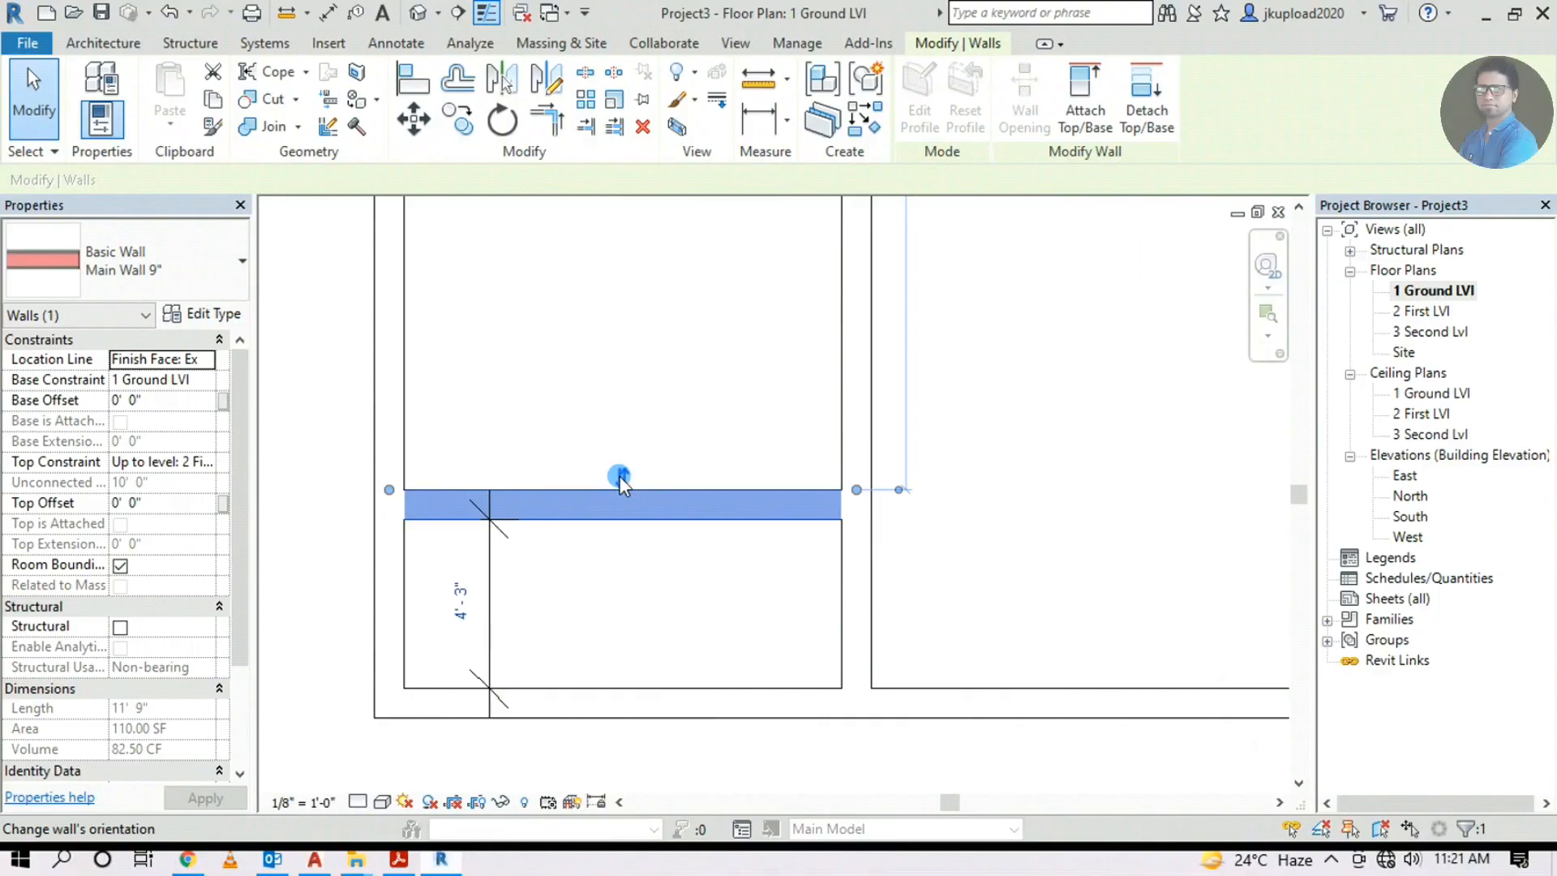
{"action": "left_click", "coordinate": [619, 475]}
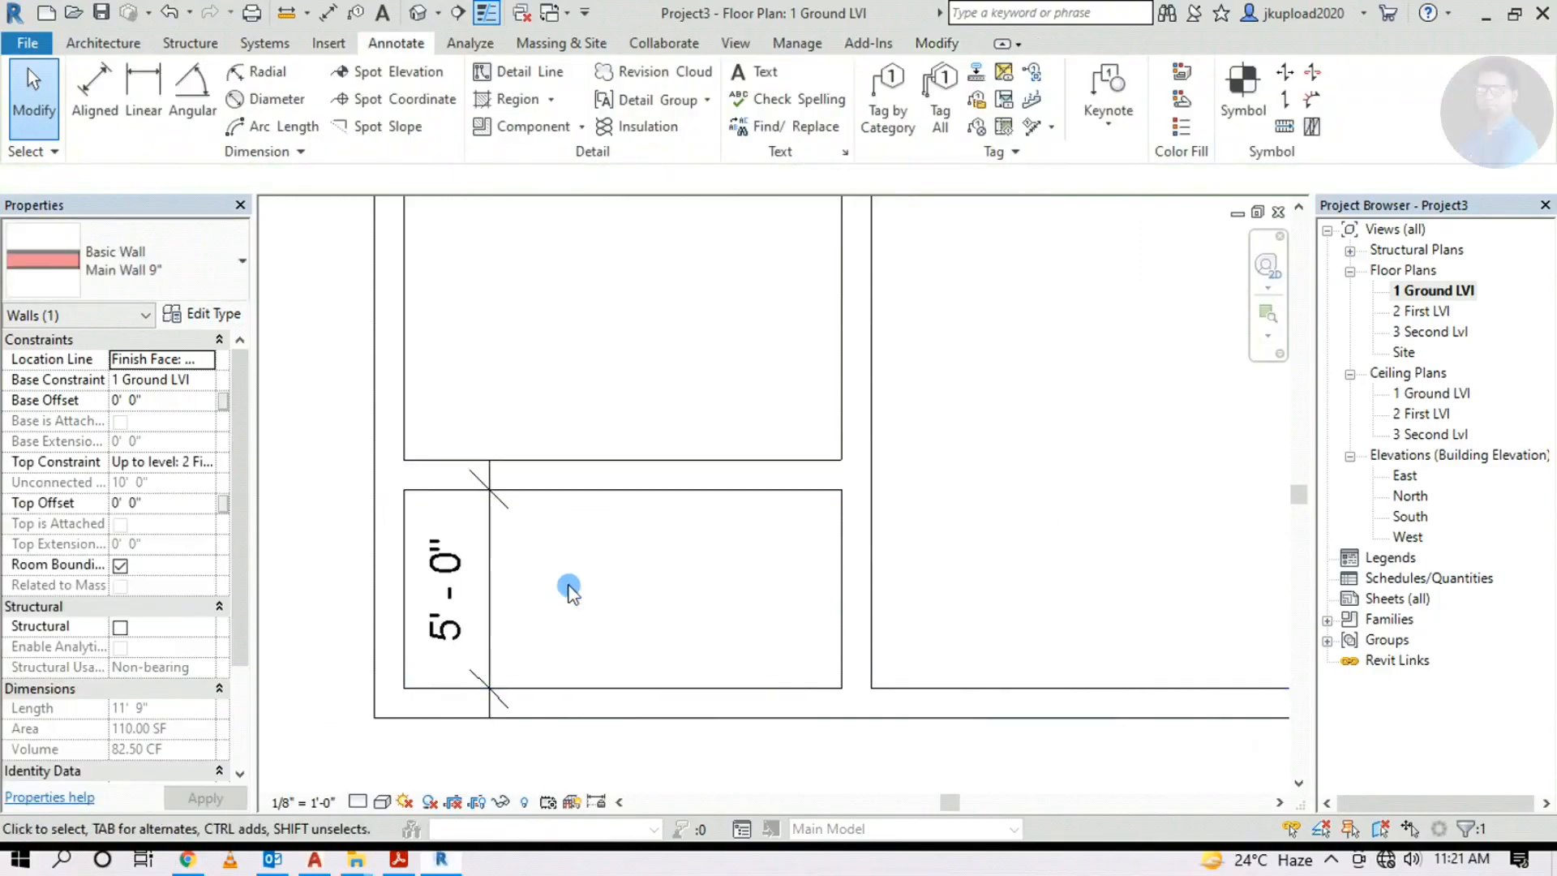
{"action": "left_click", "coordinate": [530, 584]}
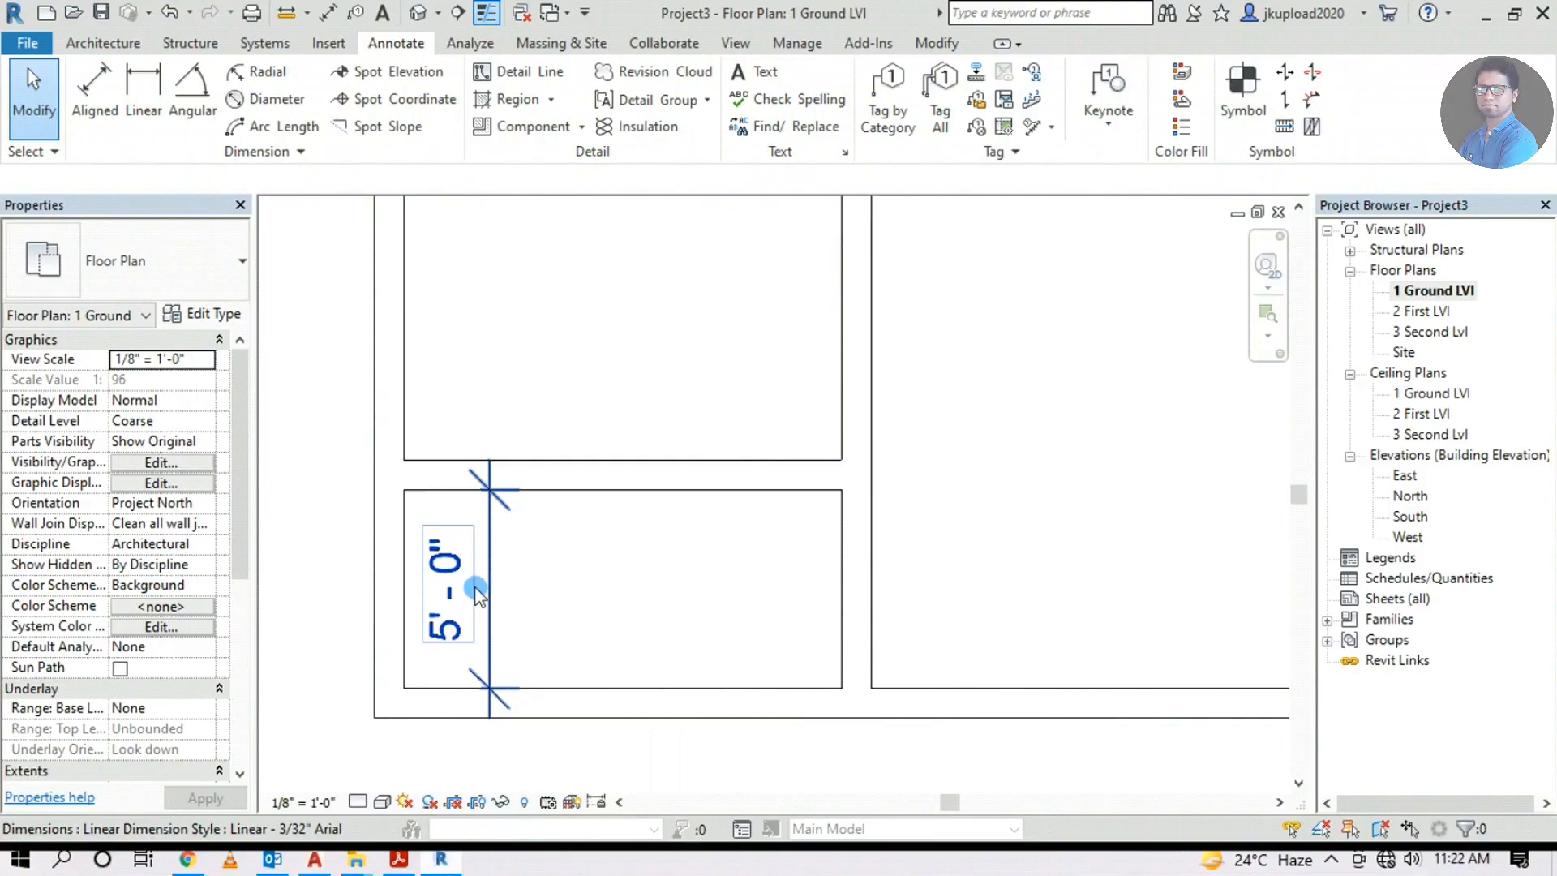
{"action": "scroll", "coordinate": [476, 594], "scroll_direction": "down", "scroll_amount": 2}
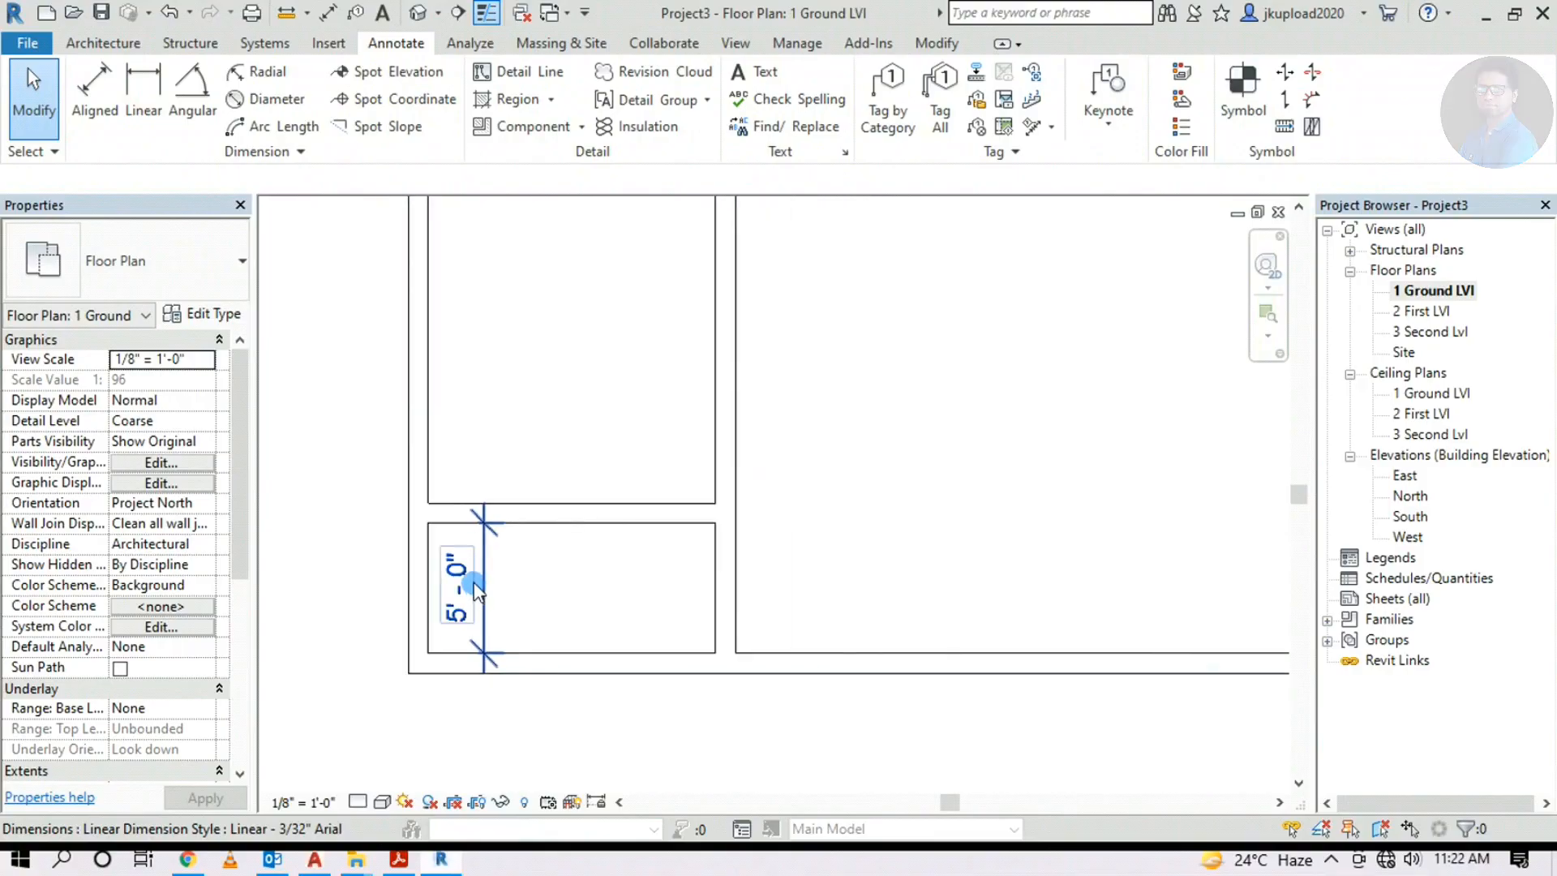
{"action": "scroll", "coordinate": [476, 593], "scroll_direction": "down", "scroll_amount": 2}
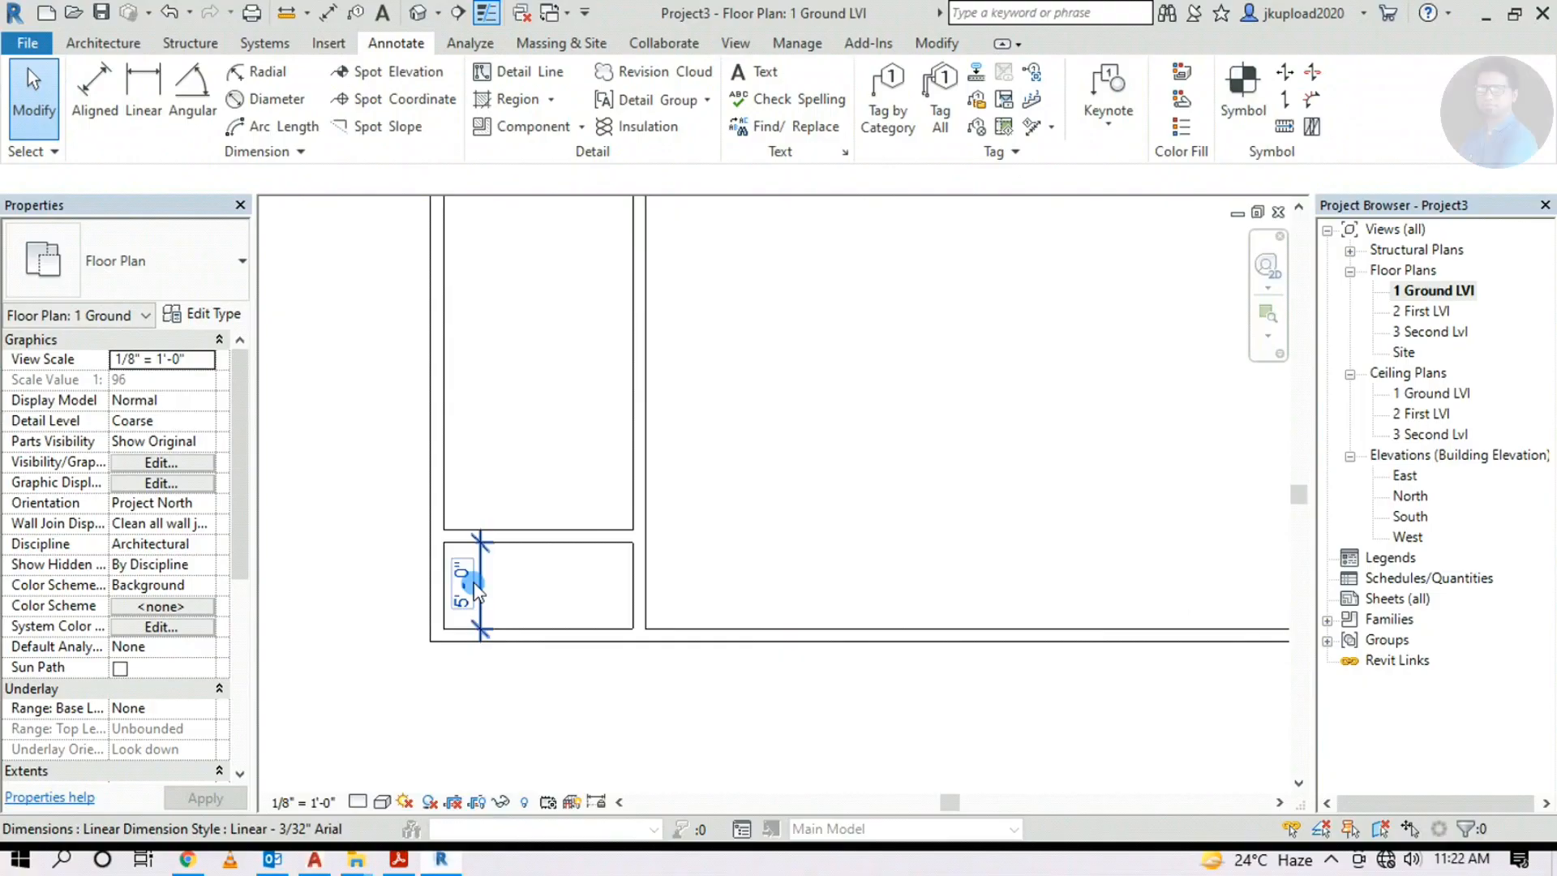
Examine the living/dining room's clear dimensions on the imported plan image
{"action": "middle_click_drag", "start_coordinate": [476, 593], "coordinate": [464, 665]}
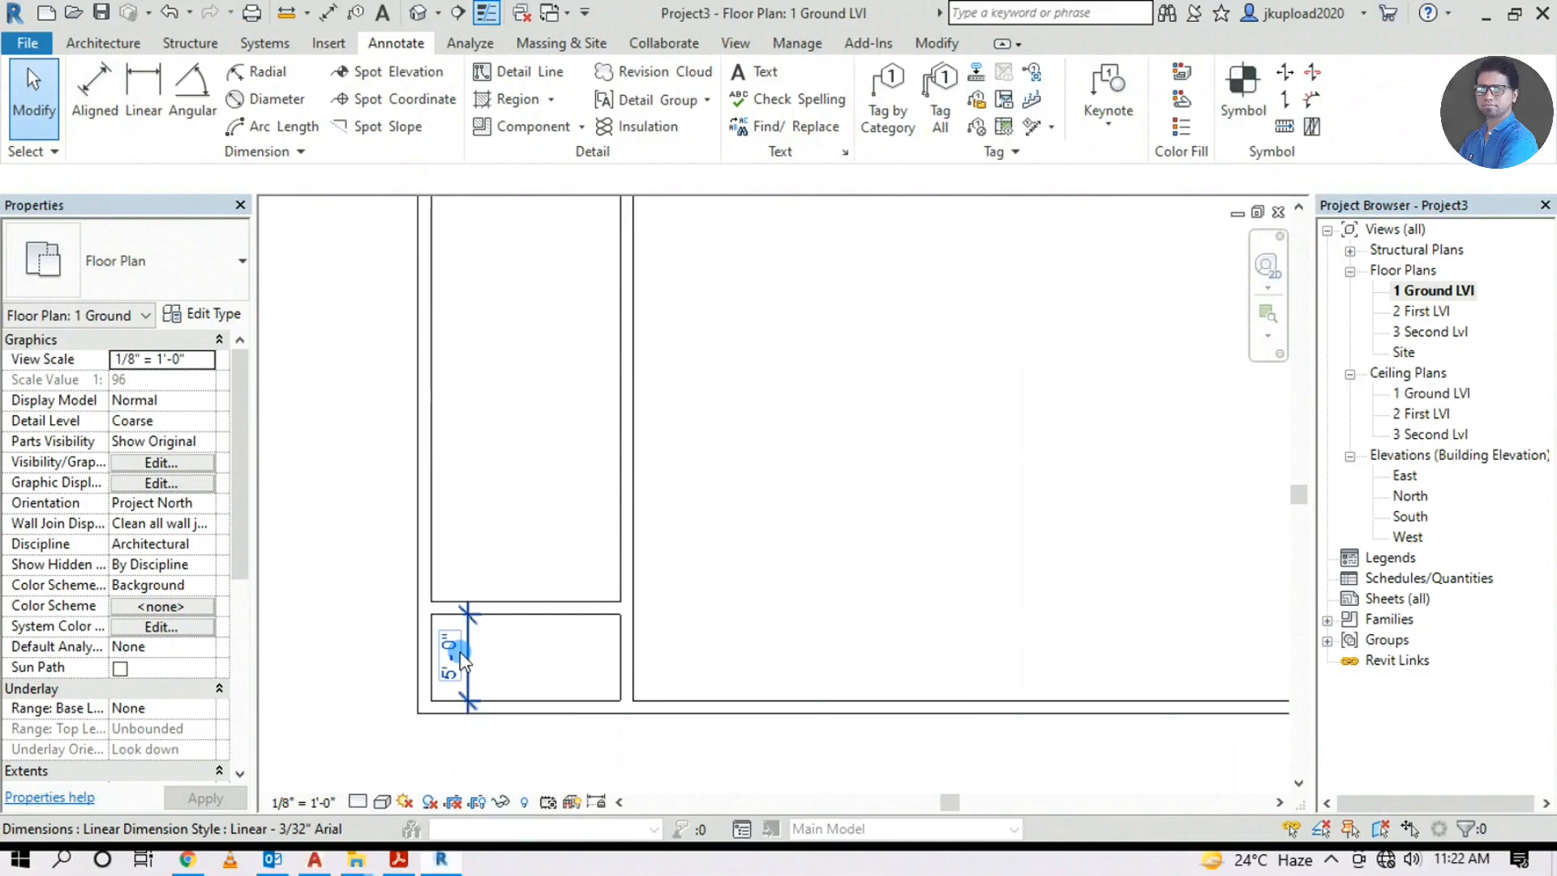
{"action": "scroll", "coordinate": [463, 660], "scroll_direction": "down", "scroll_amount": 4}
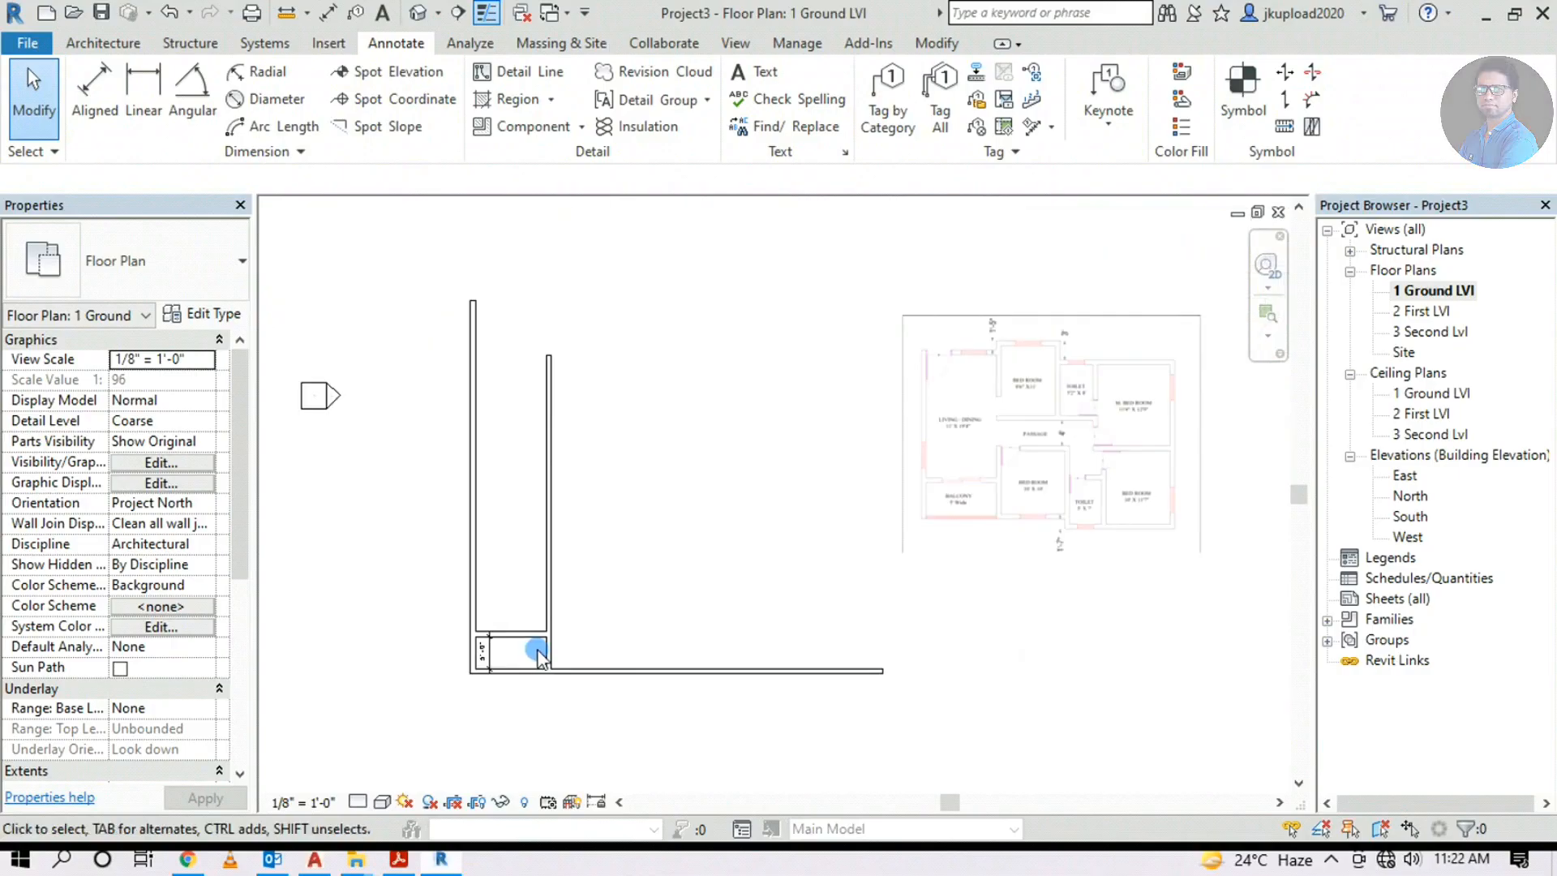
{"action": "middle_click_drag", "start_coordinate": [610, 590], "coordinate": [609, 640]}
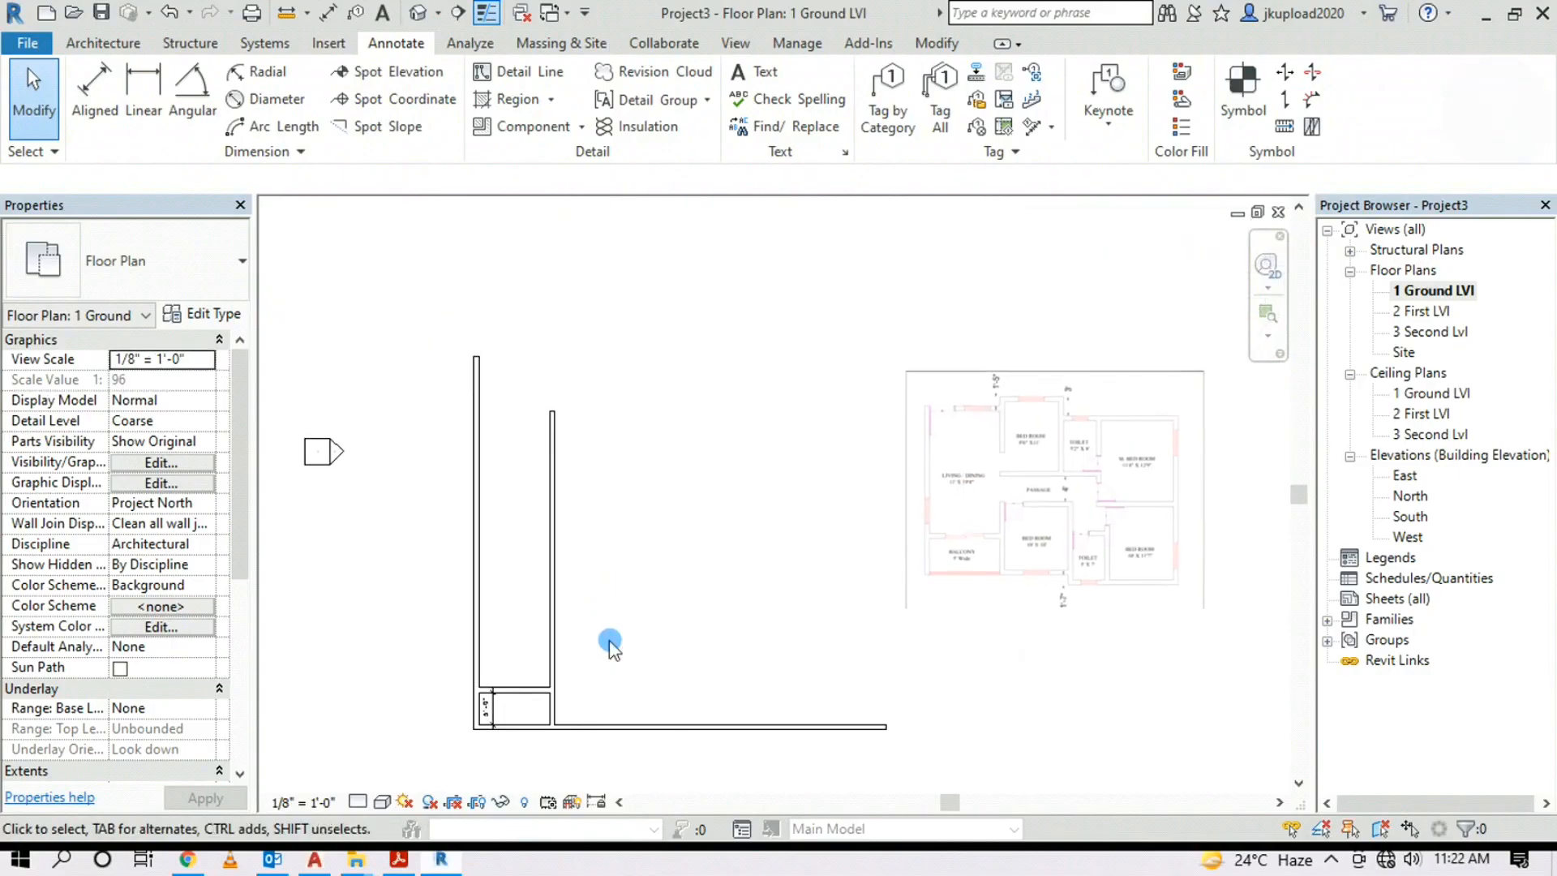
{"action": "scroll", "coordinate": [523, 725], "scroll_direction": "up", "scroll_amount": 1}
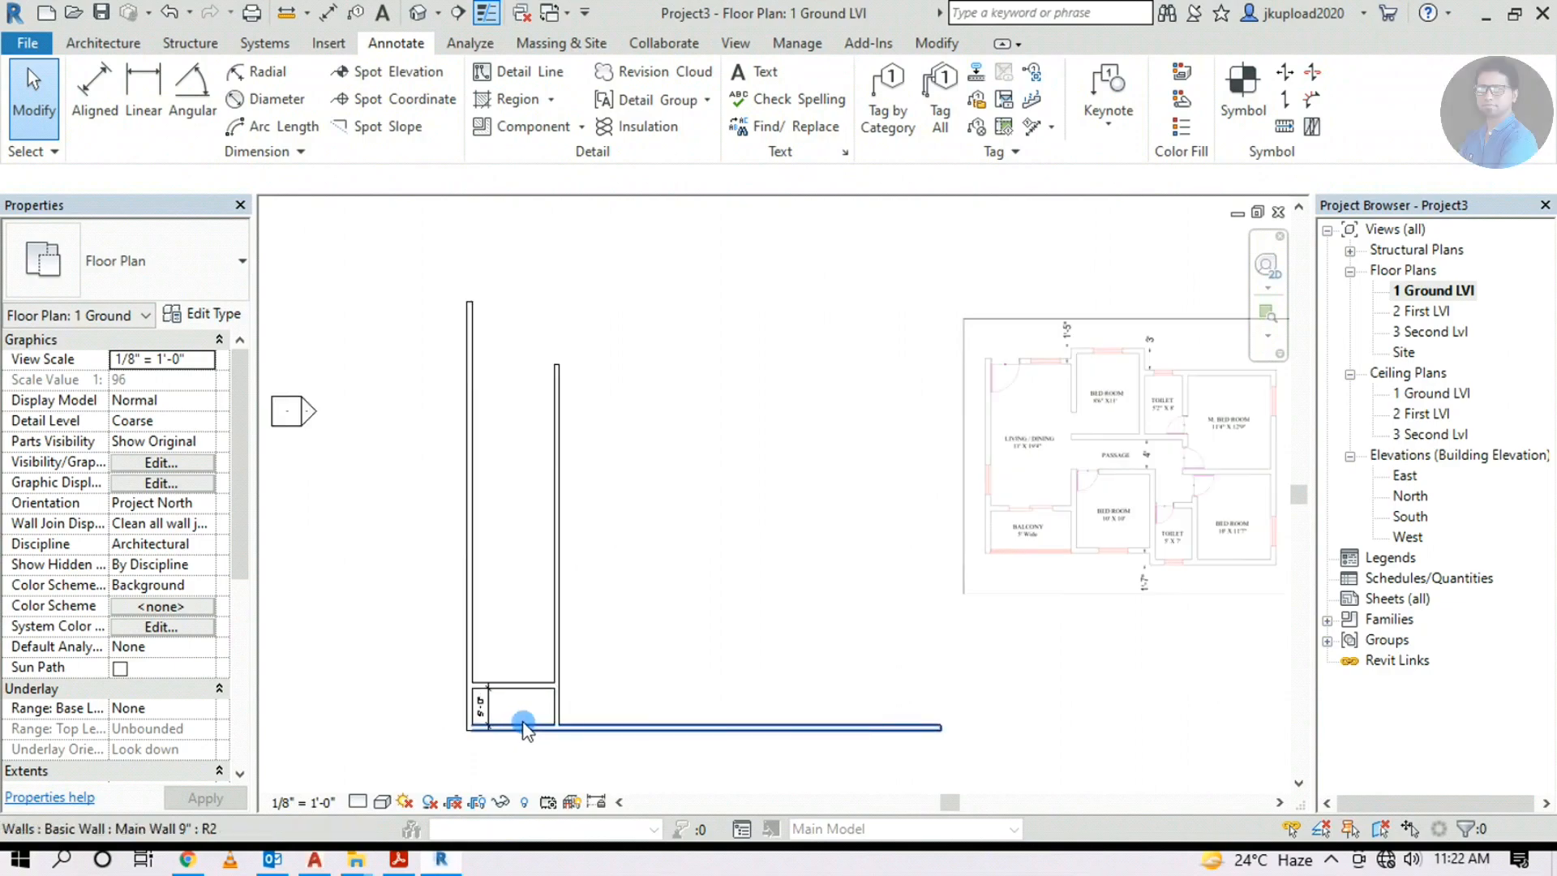
{"action": "middle_click_drag", "start_coordinate": [1038, 608], "coordinate": [946, 629]}
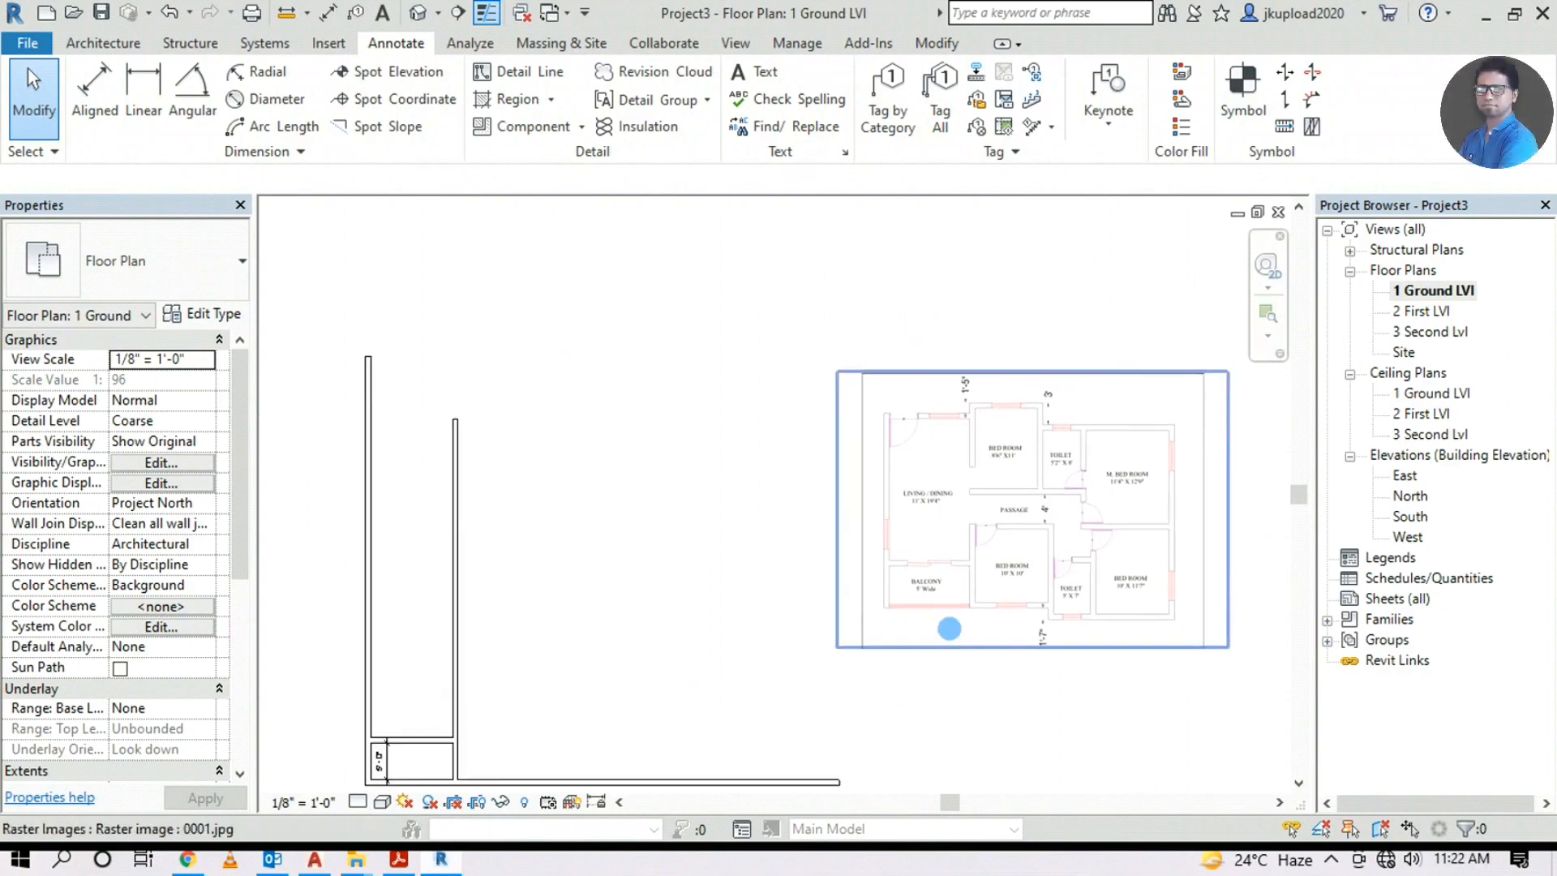
{"action": "scroll", "coordinate": [951, 519], "scroll_direction": "up", "scroll_amount": 2}
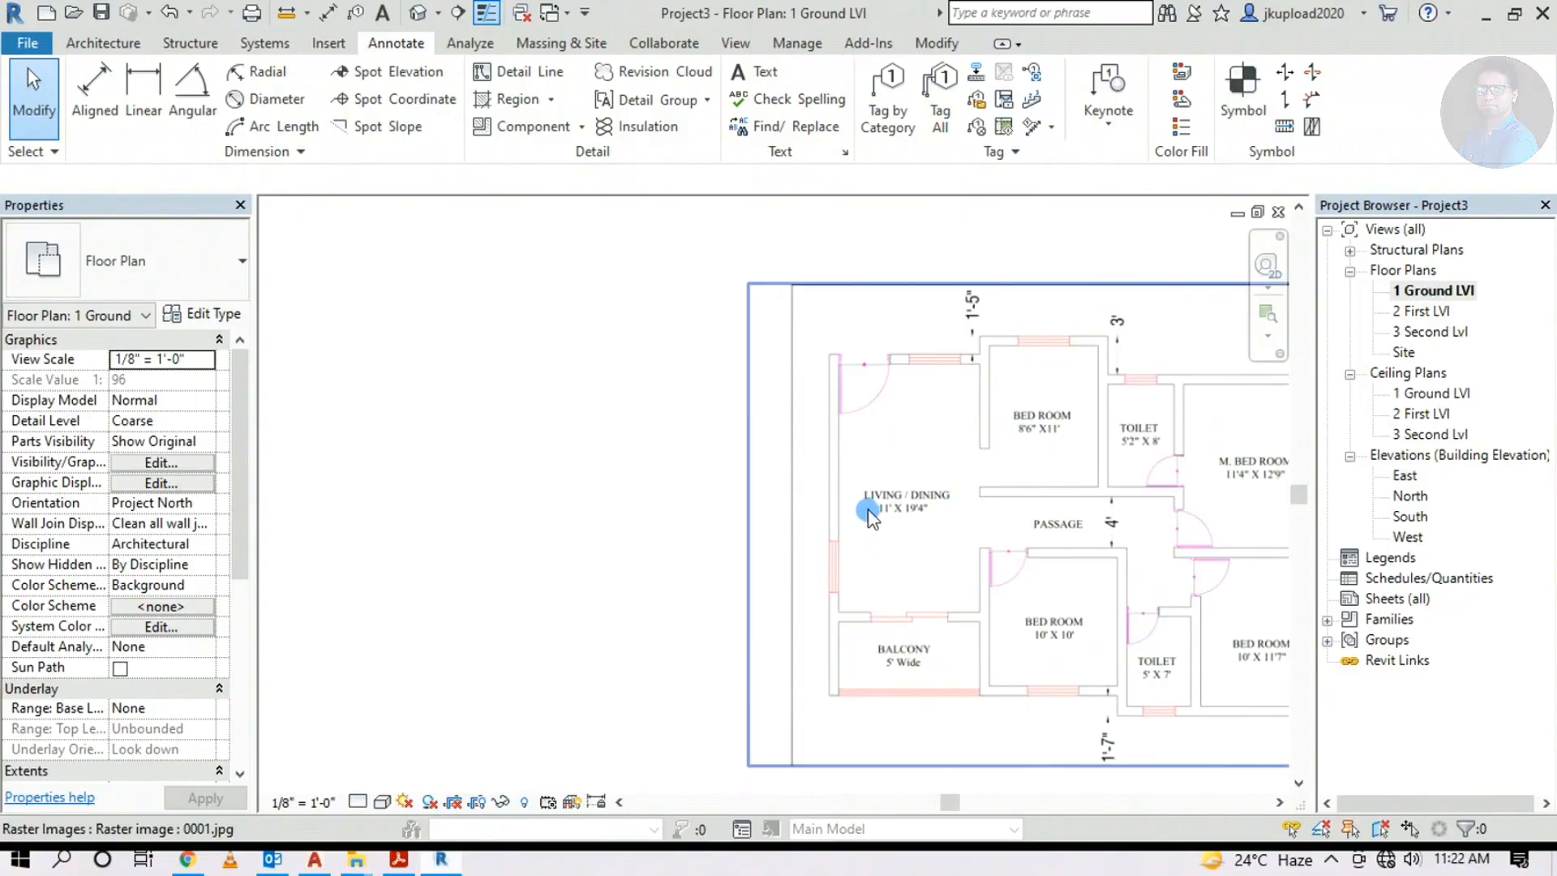
{"action": "scroll", "coordinate": [869, 516], "scroll_direction": "up", "scroll_amount": 1}
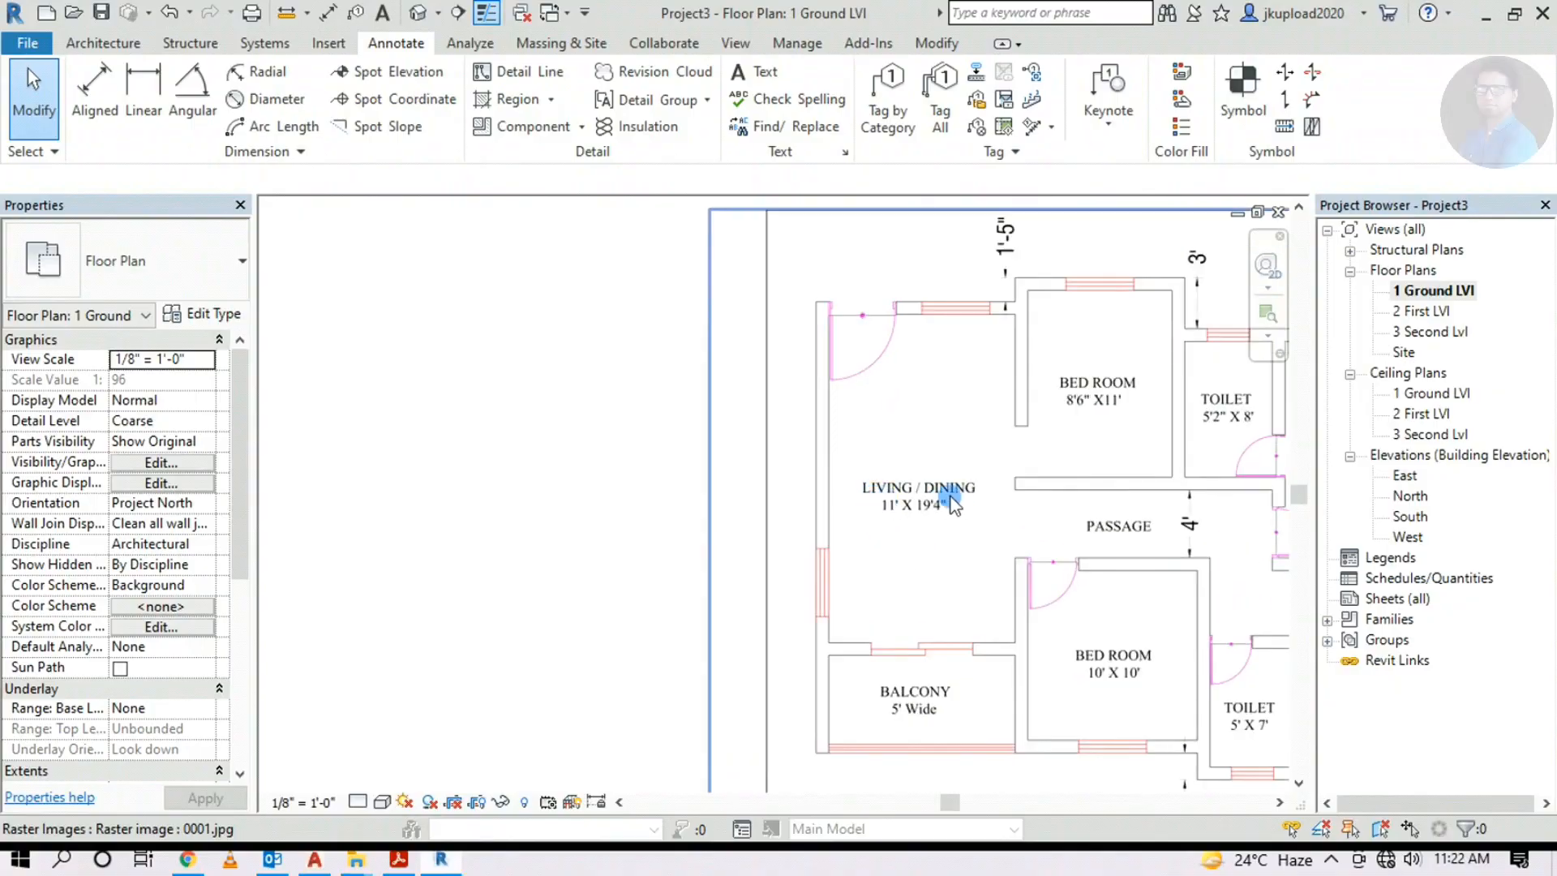
{"action": "scroll", "coordinate": [932, 499], "scroll_direction": "up", "scroll_amount": 4}
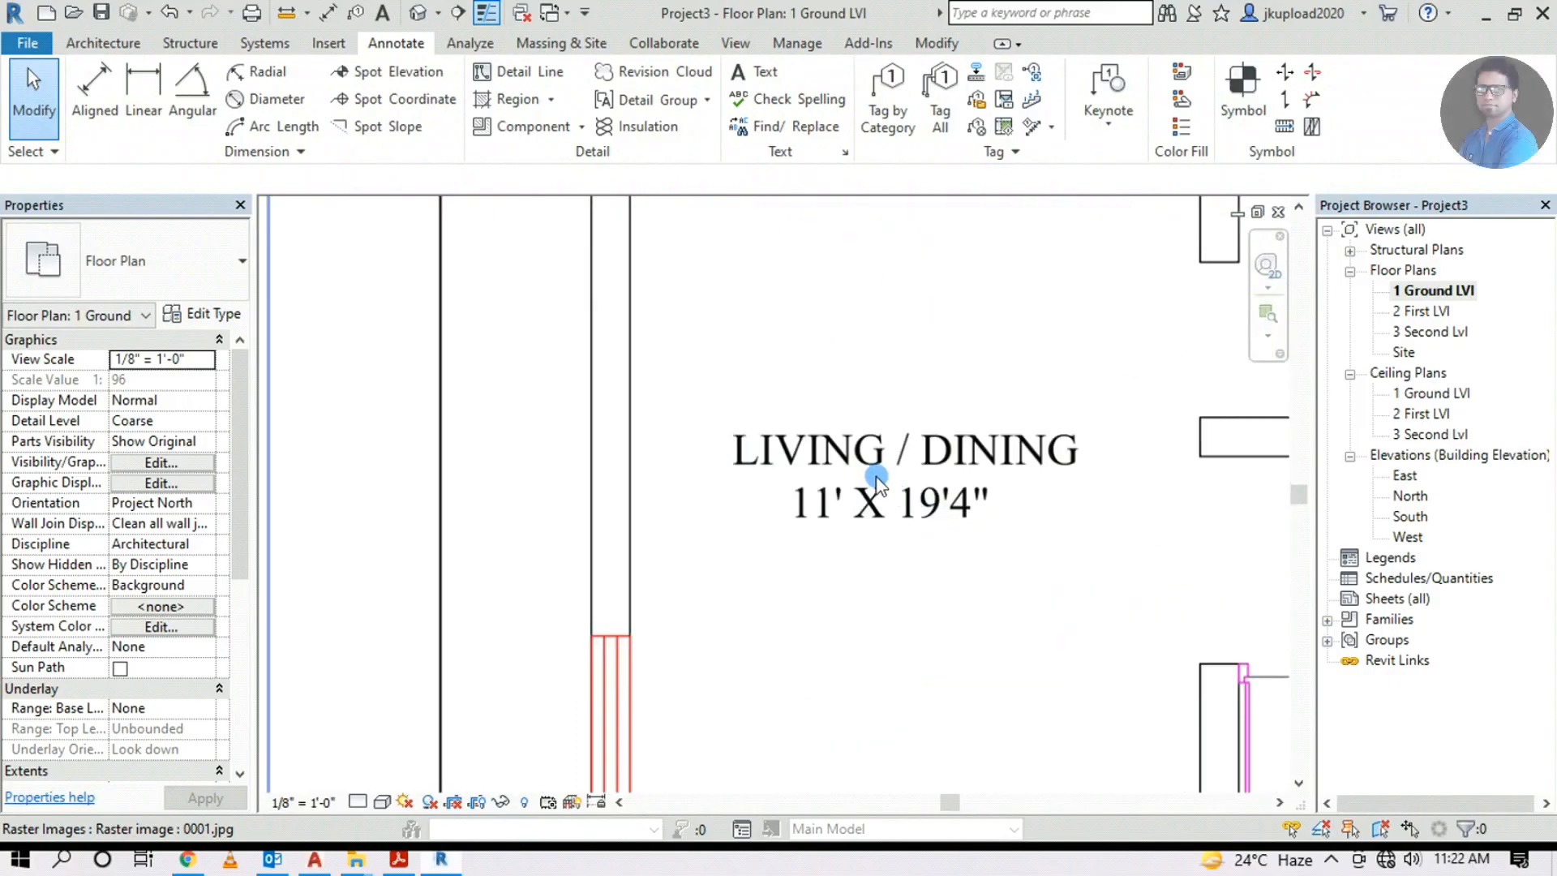
{"action": "scroll", "coordinate": [876, 472], "scroll_direction": "down", "scroll_amount": 2}
{"action": "scroll", "coordinate": [688, 686], "scroll_direction": "down", "scroll_amount": 4}
{"action": "middle_click_drag", "start_coordinate": [687, 686], "coordinate": [1192, 462]}
{"action": "scroll", "coordinate": [684, 601], "scroll_direction": "up", "scroll_amount": 2}
Start the Wall tool in Pick Lines mode with the Main Wall 9" type and set the offset to 19' 4"
{"action": "left_click", "coordinate": [91, 47]}
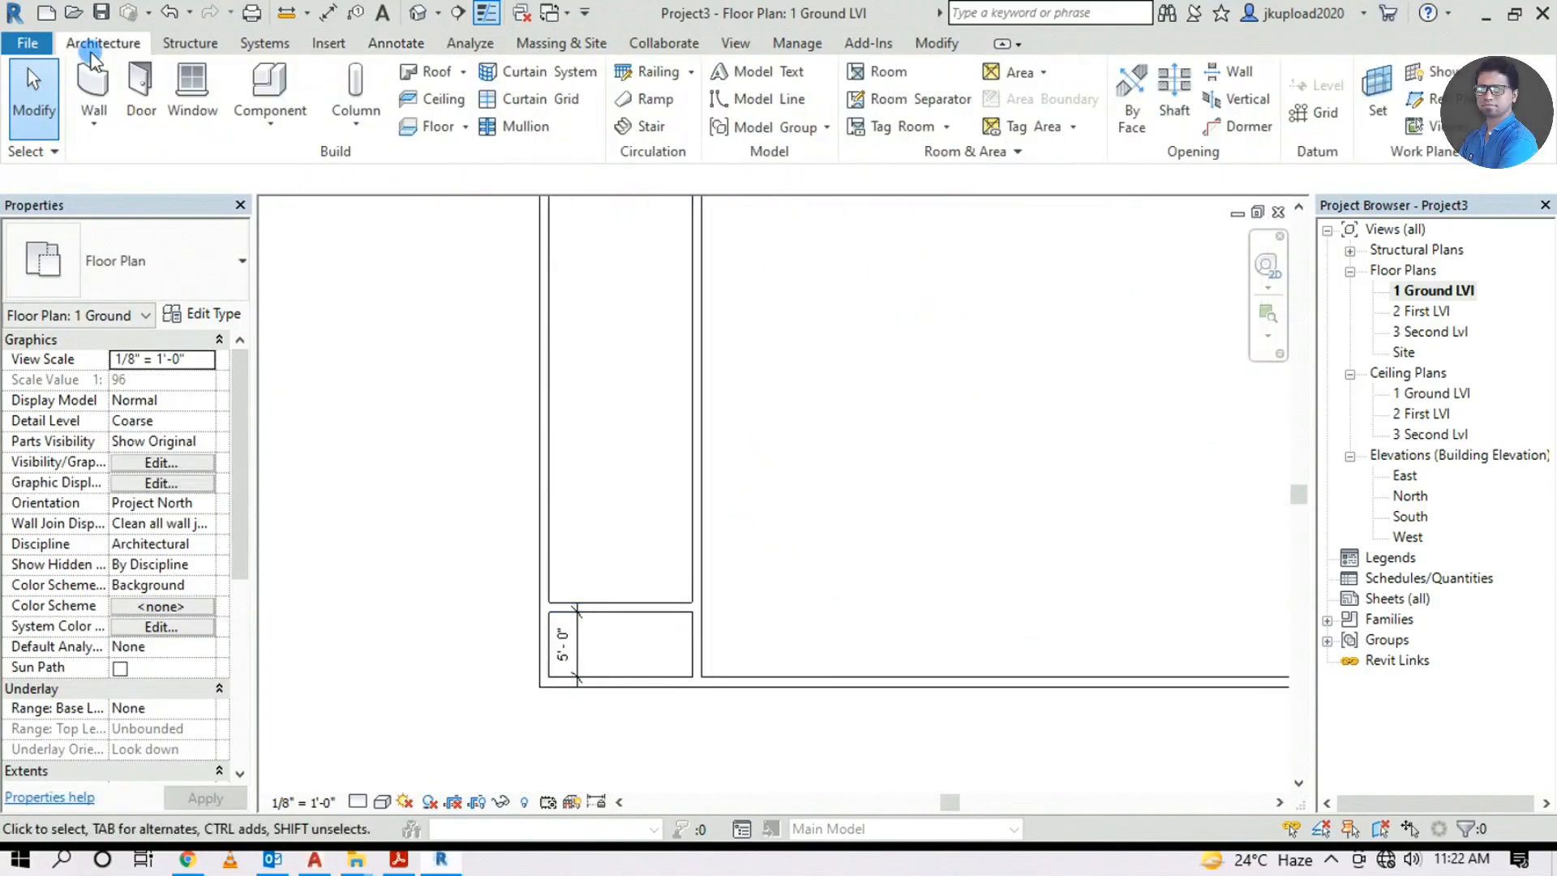
{"action": "left_click", "coordinate": [91, 96]}
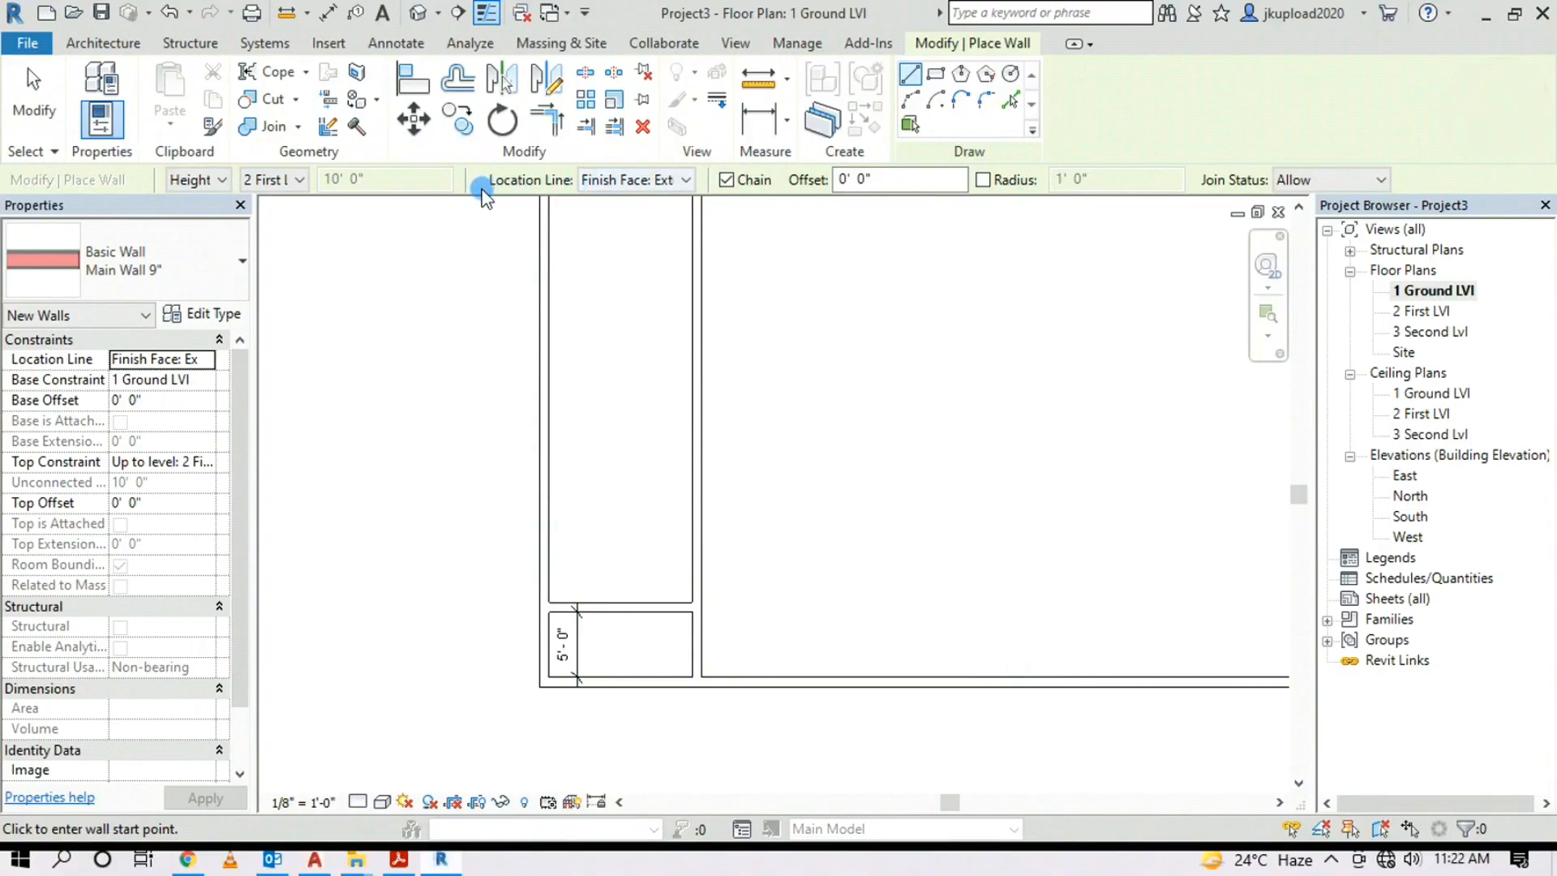
{"action": "left_click", "coordinate": [1010, 103]}
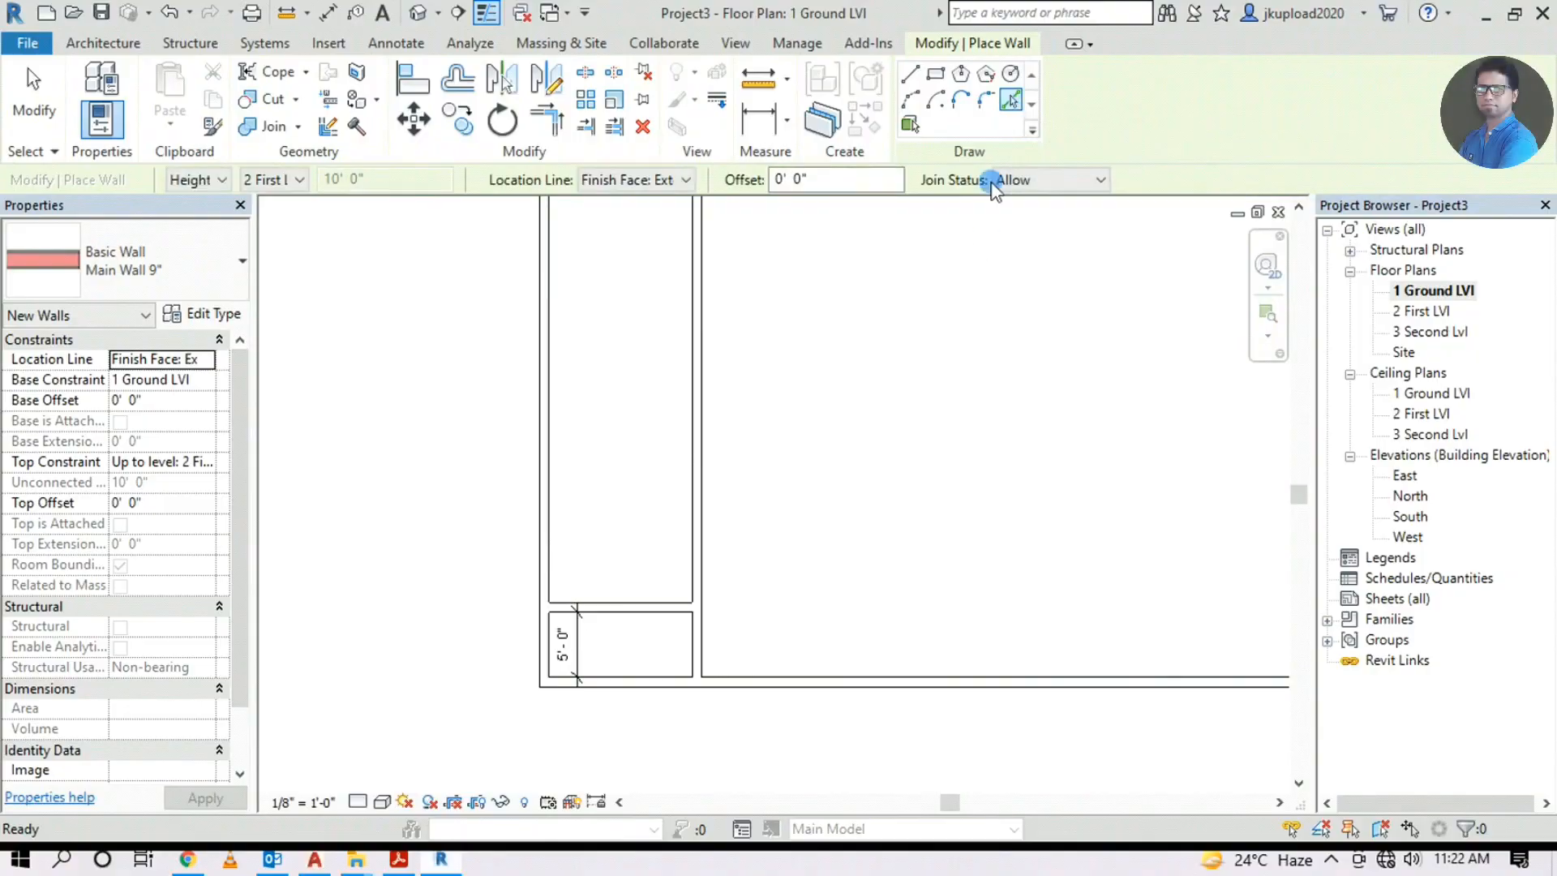
{"action": "middle_click_drag", "start_coordinate": [969, 349], "coordinate": [775, 423]}
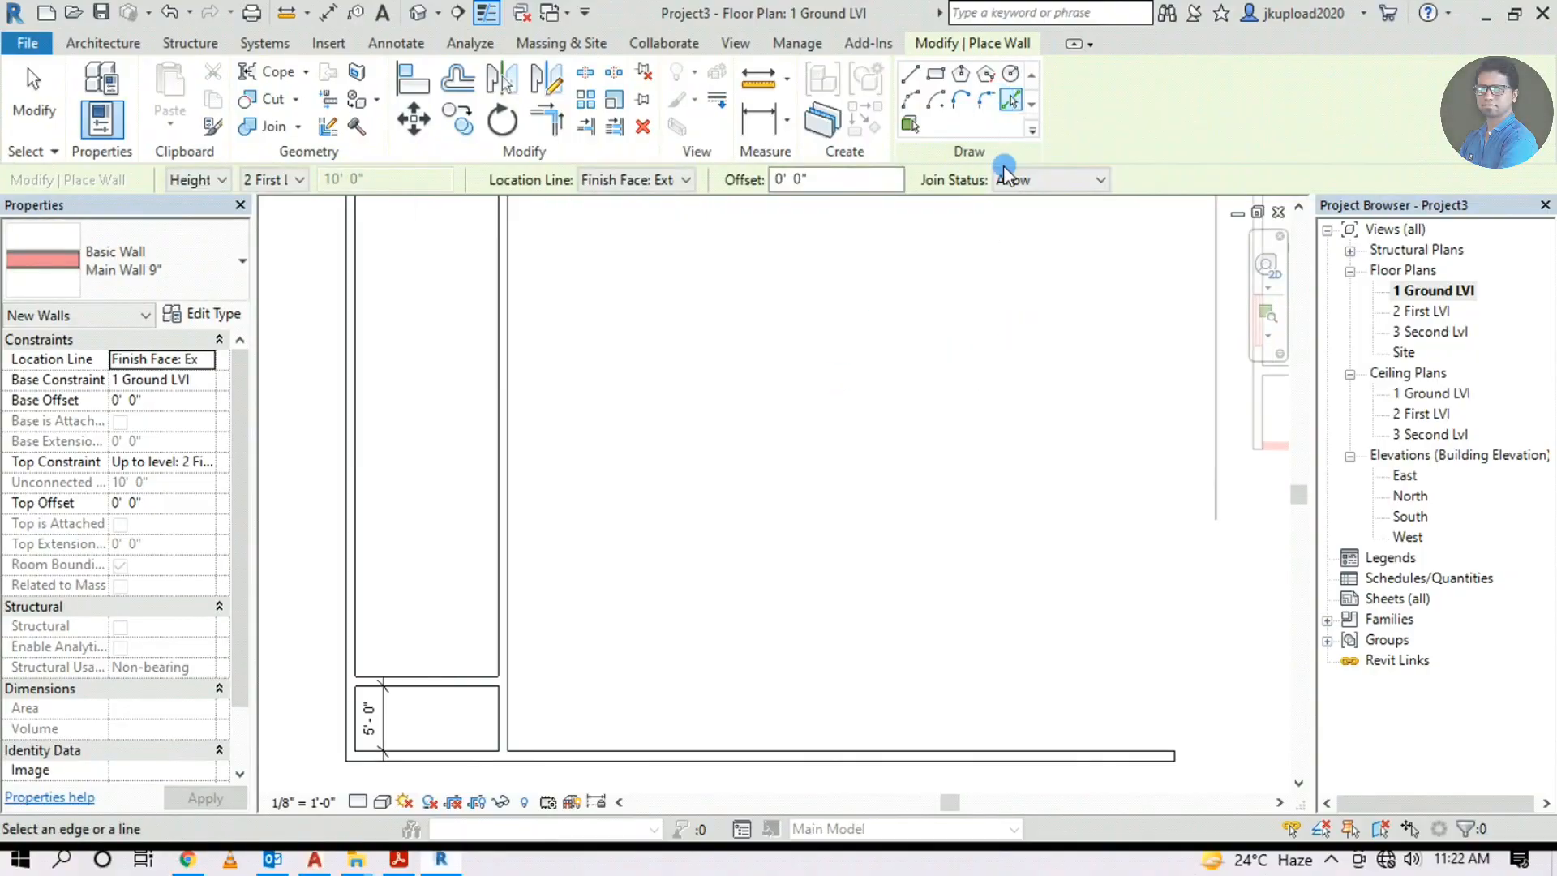
{"action": "scroll", "coordinate": [903, 473], "scroll_direction": "down", "scroll_amount": 2}
{"action": "middle_click_drag", "start_coordinate": [1121, 491], "coordinate": [1012, 524]}
{"action": "scroll", "coordinate": [1092, 377], "scroll_direction": "up", "scroll_amount": 2}
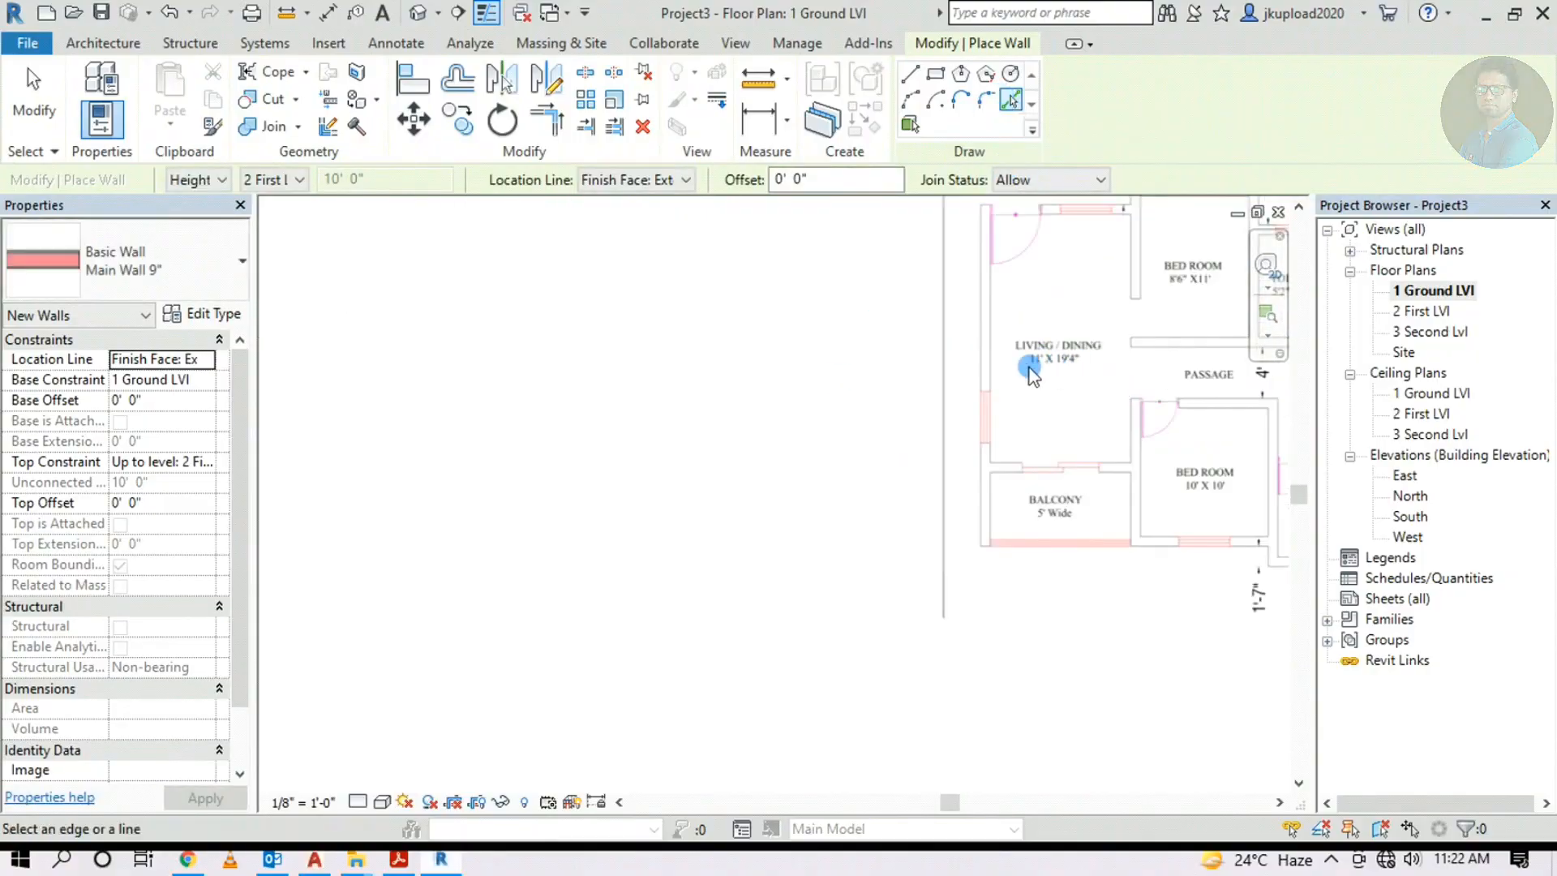
{"action": "scroll", "coordinate": [1067, 361], "scroll_direction": "up", "scroll_amount": 3}
{"action": "scroll", "coordinate": [1072, 401], "scroll_direction": "down", "scroll_amount": 5}
{"action": "middle_click_drag", "start_coordinate": [743, 418], "coordinate": [793, 410]}
{"action": "left_click", "coordinate": [747, 185]}
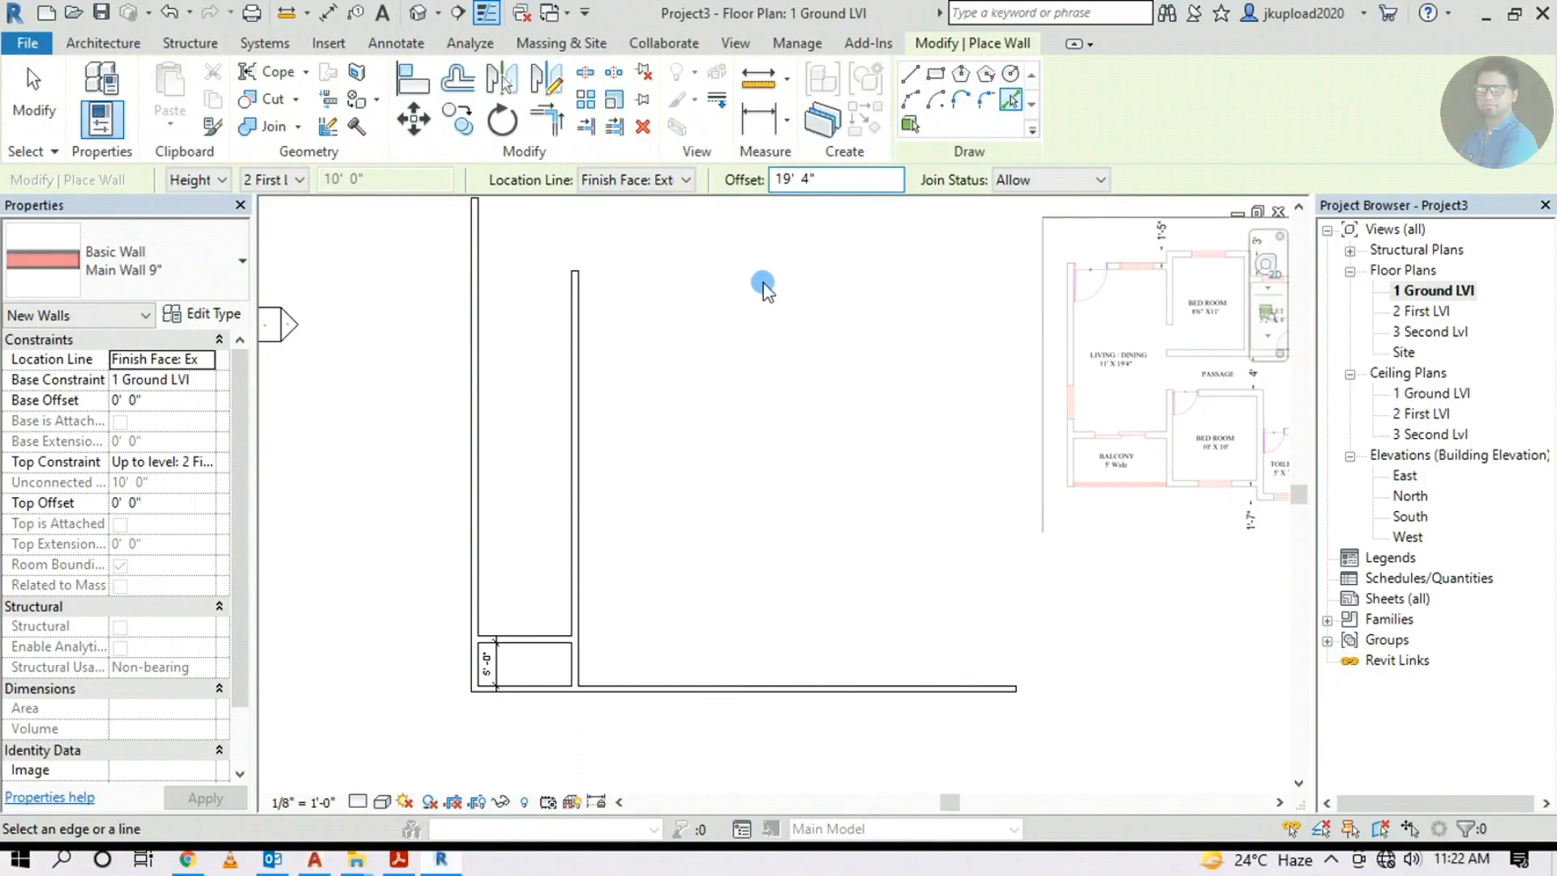
Set the location line to Finish Face: Interior and create the living room's far wall, offset upward from the balcony wall's living-room face
{"action": "left_click", "coordinate": [669, 180]}
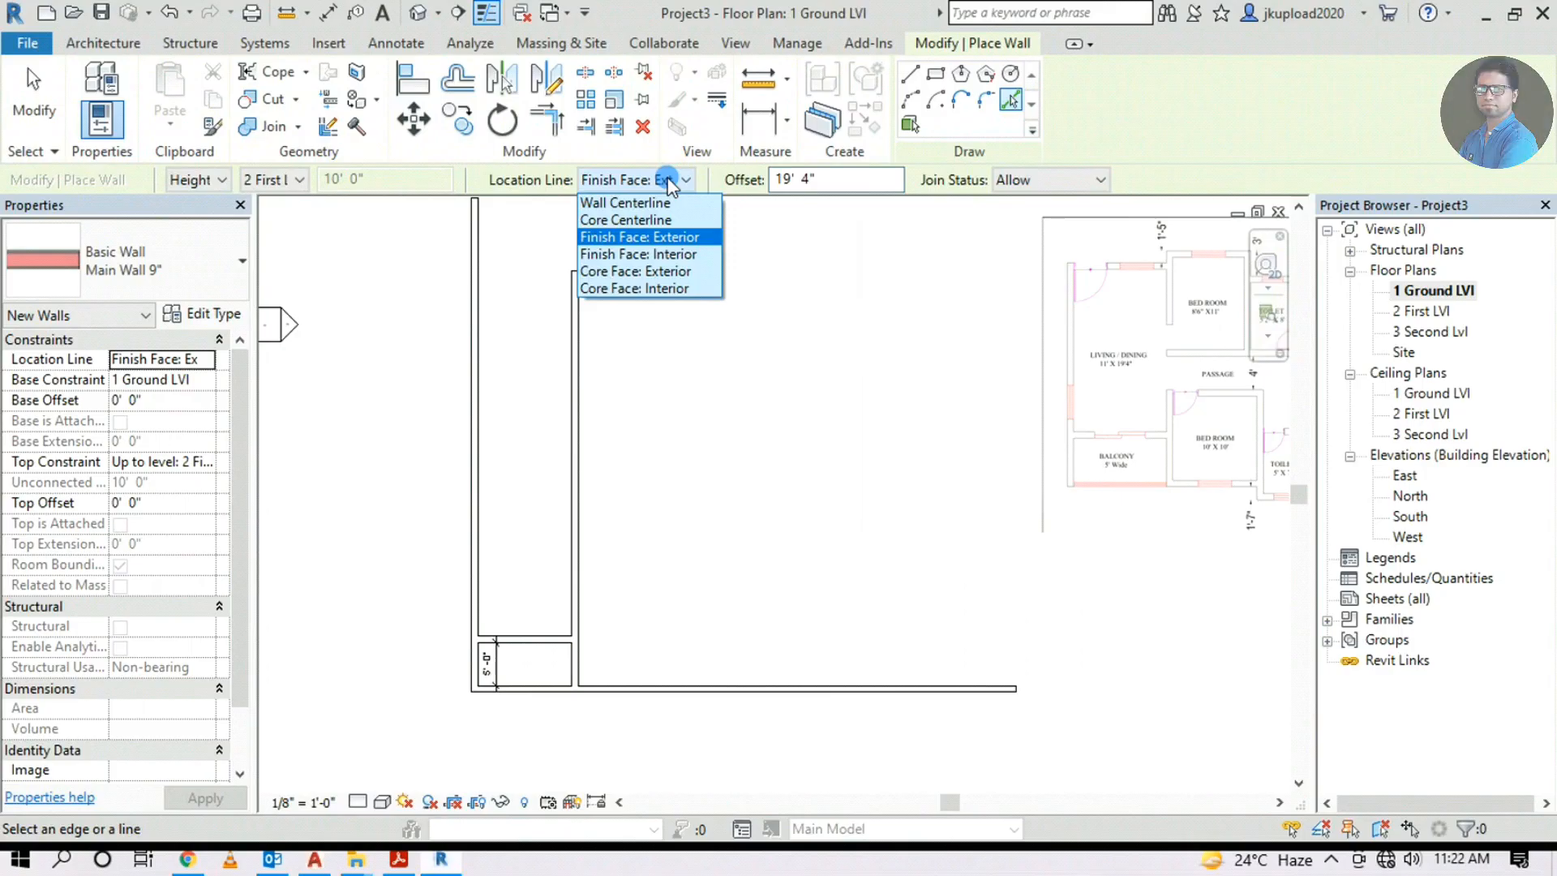
{"action": "left_click", "coordinate": [661, 256]}
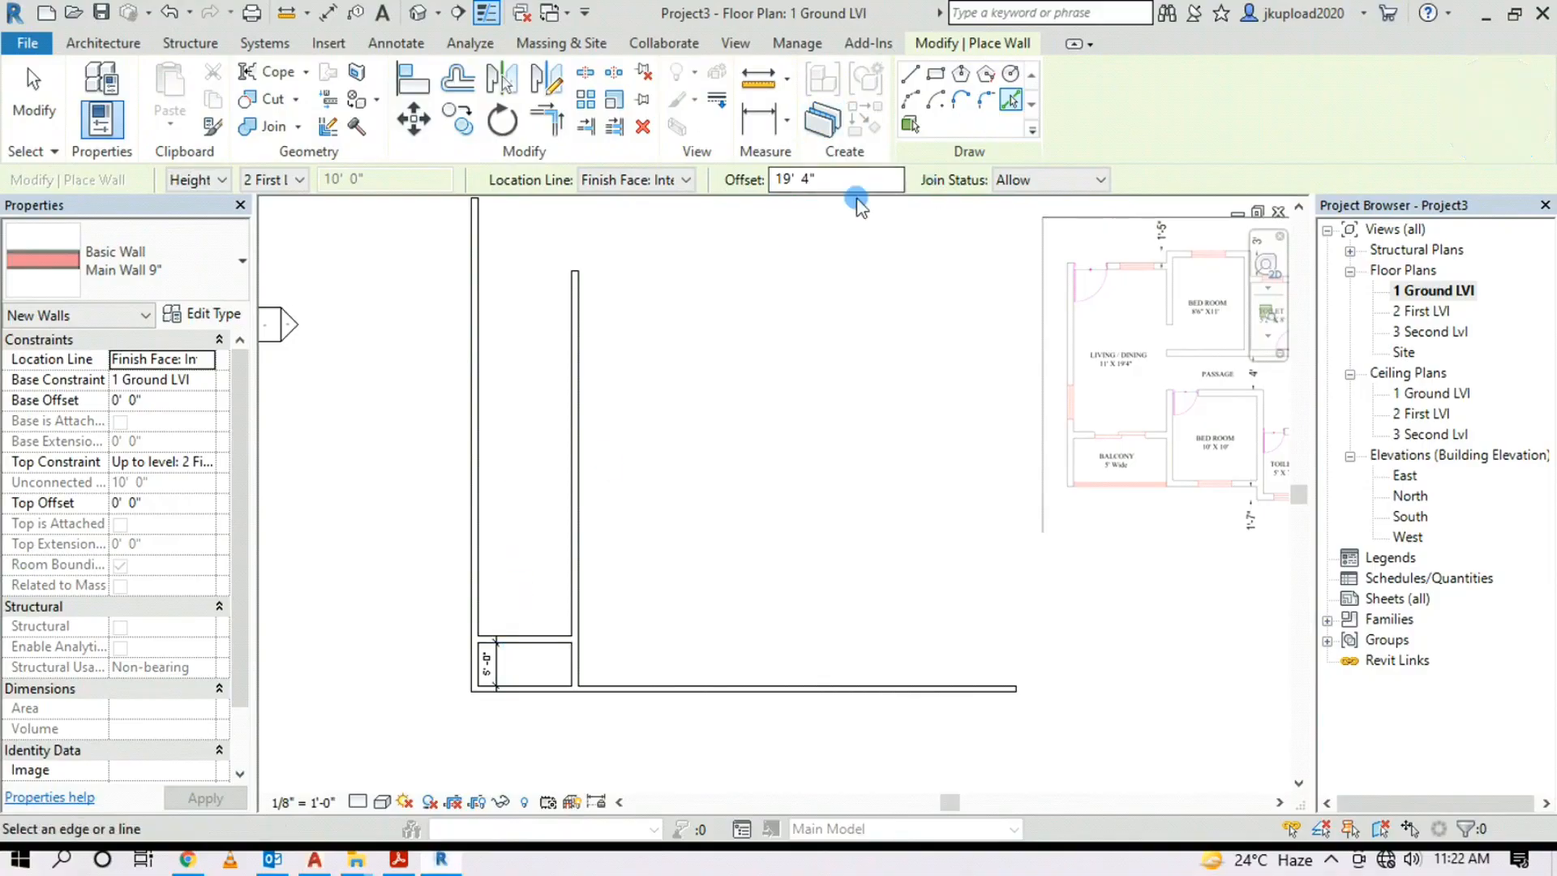
{"action": "left_click", "coordinate": [525, 632]}
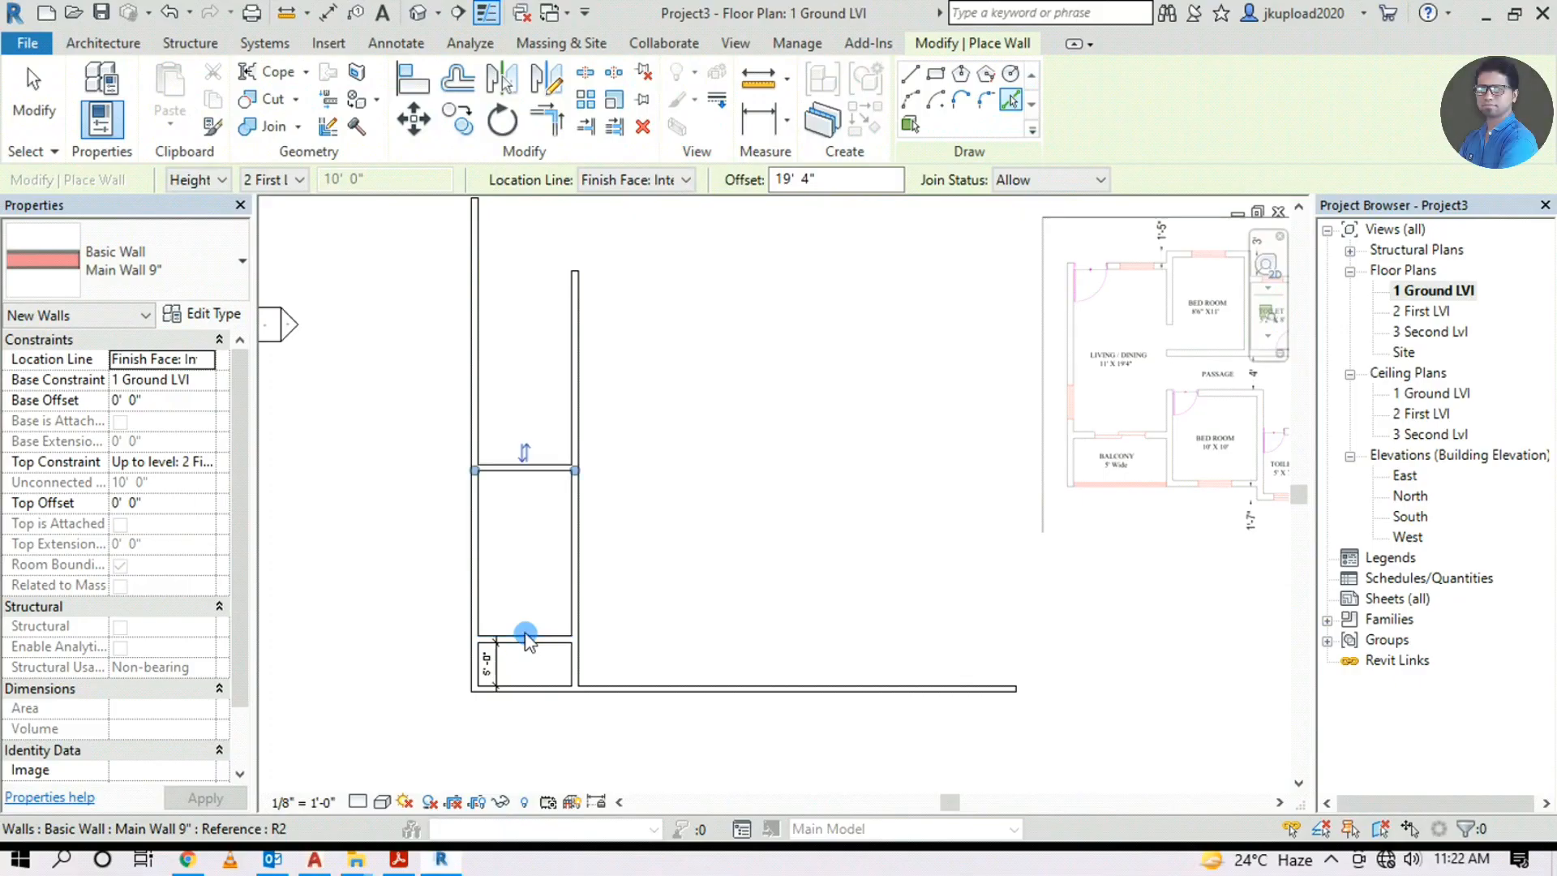
Place an aligned dimension between the facing inner faces of the living room's two horizontal walls
{"action": "scroll", "coordinate": [524, 616], "scroll_direction": "up", "scroll_amount": 2}
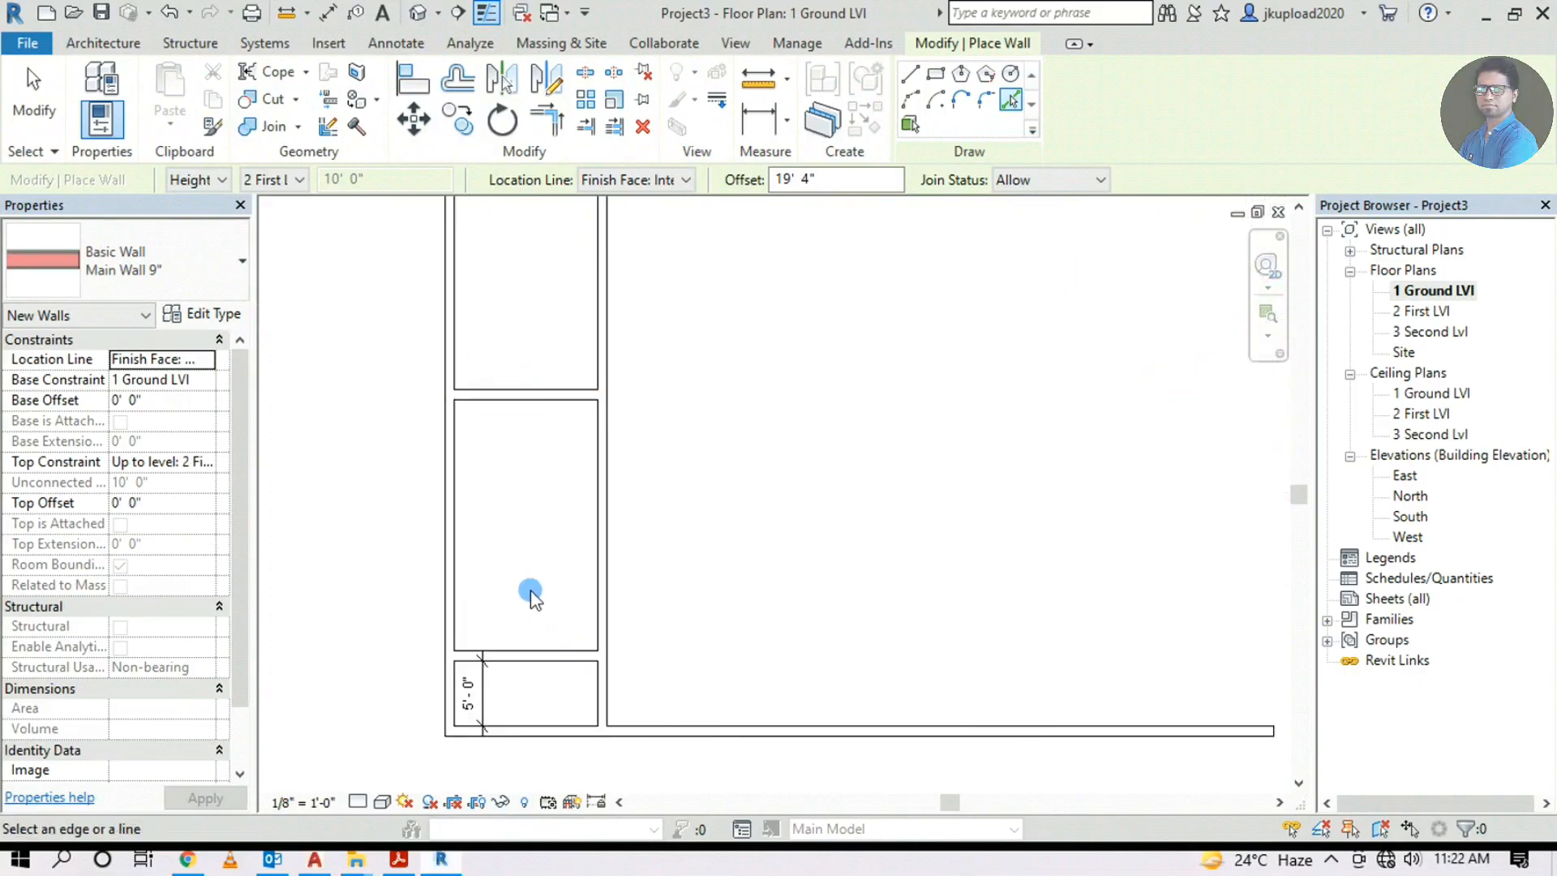
{"action": "scroll", "coordinate": [685, 618], "scroll_direction": "down", "scroll_amount": 3}
{"action": "scroll", "coordinate": [916, 454], "scroll_direction": "up", "scroll_amount": 2}
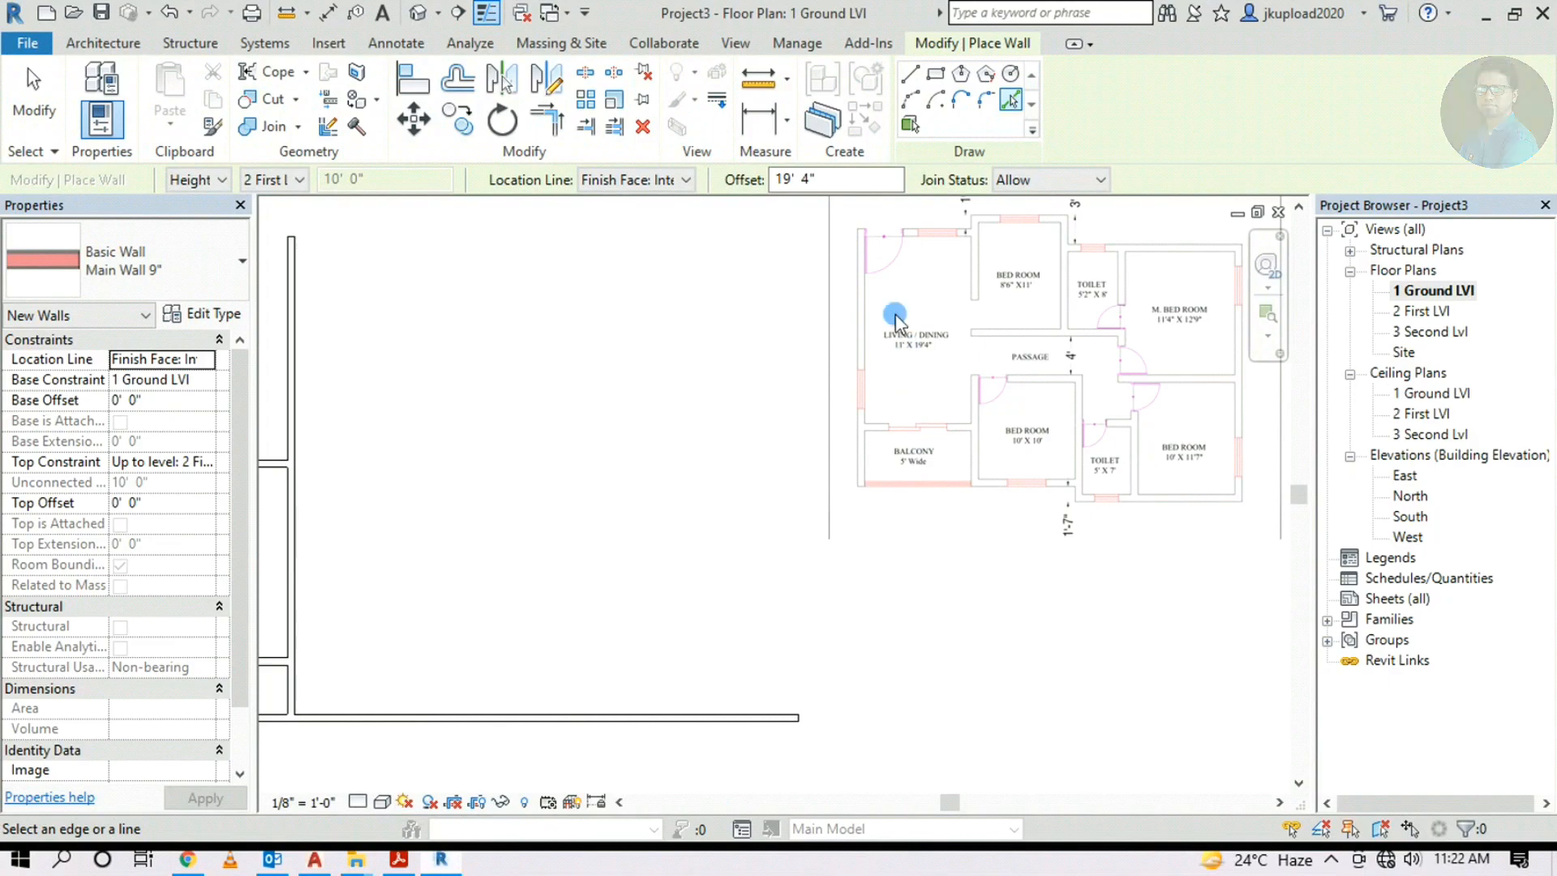
{"action": "middle_click_drag", "start_coordinate": [550, 455], "coordinate": [1005, 444]}
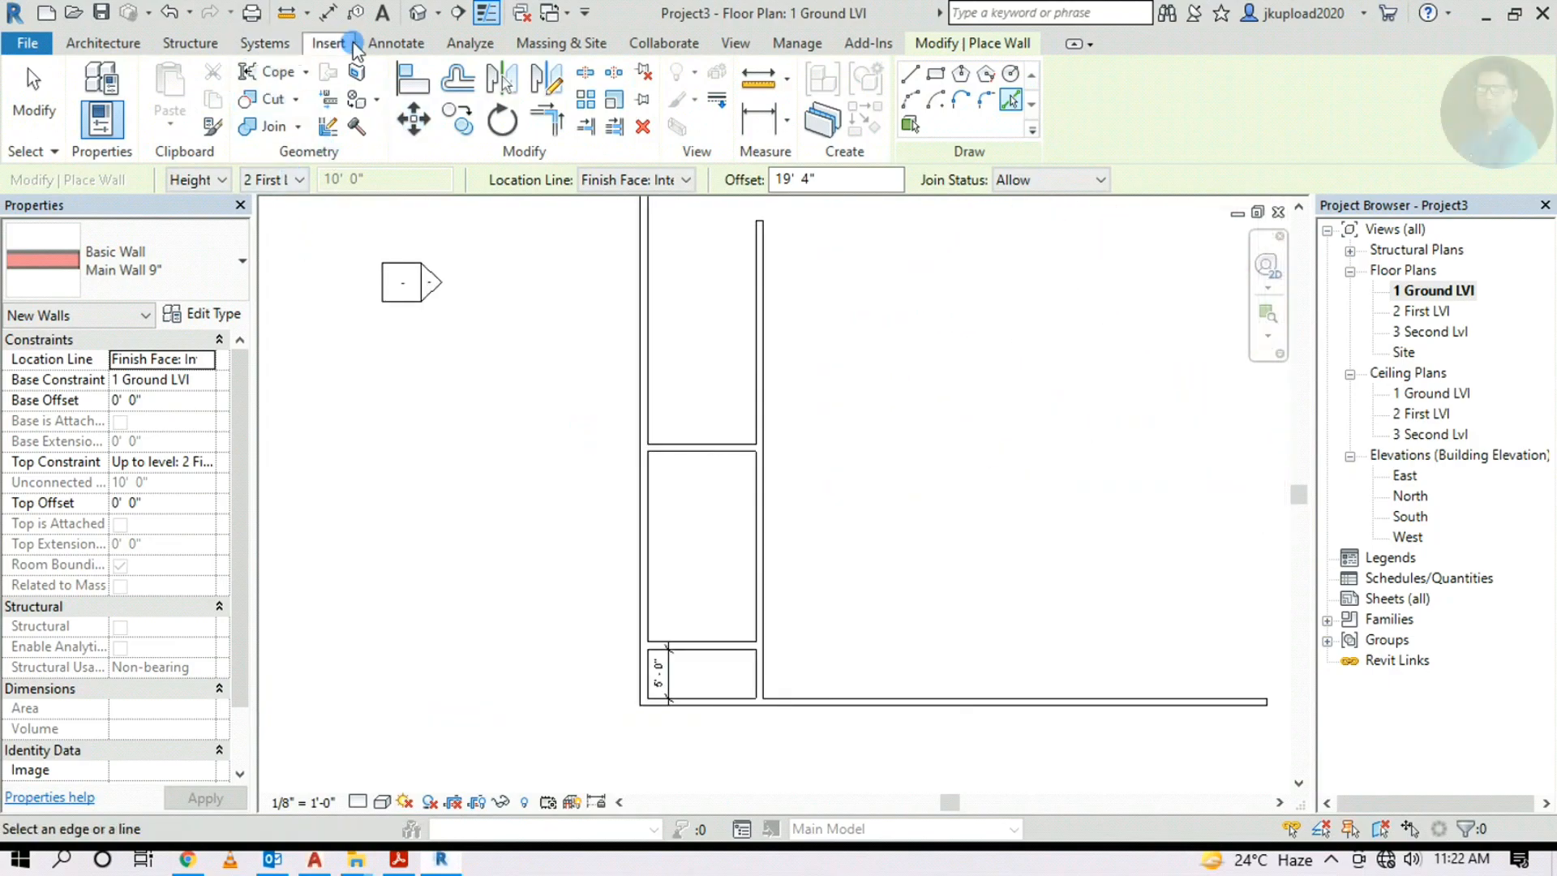
{"action": "left_click", "coordinate": [391, 43]}
{"action": "left_click", "coordinate": [138, 97]}
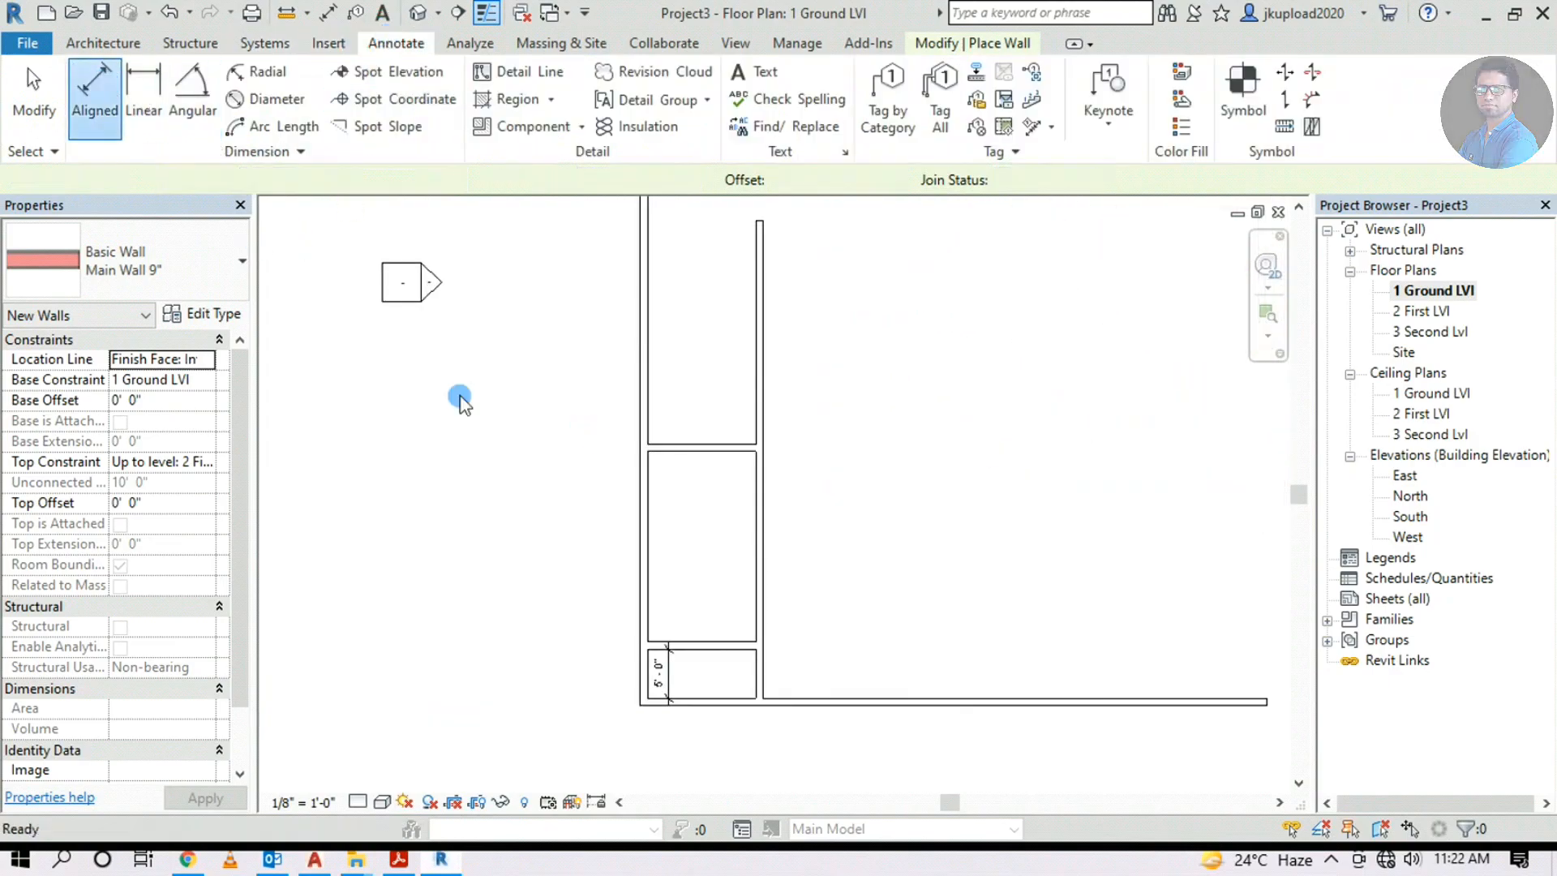
{"action": "left_click", "coordinate": [689, 466]}
{"action": "left_click", "coordinate": [712, 640]}
{"action": "left_click", "coordinate": [683, 596]}
{"action": "scroll", "coordinate": [683, 596], "scroll_direction": "up", "scroll_amount": 2}
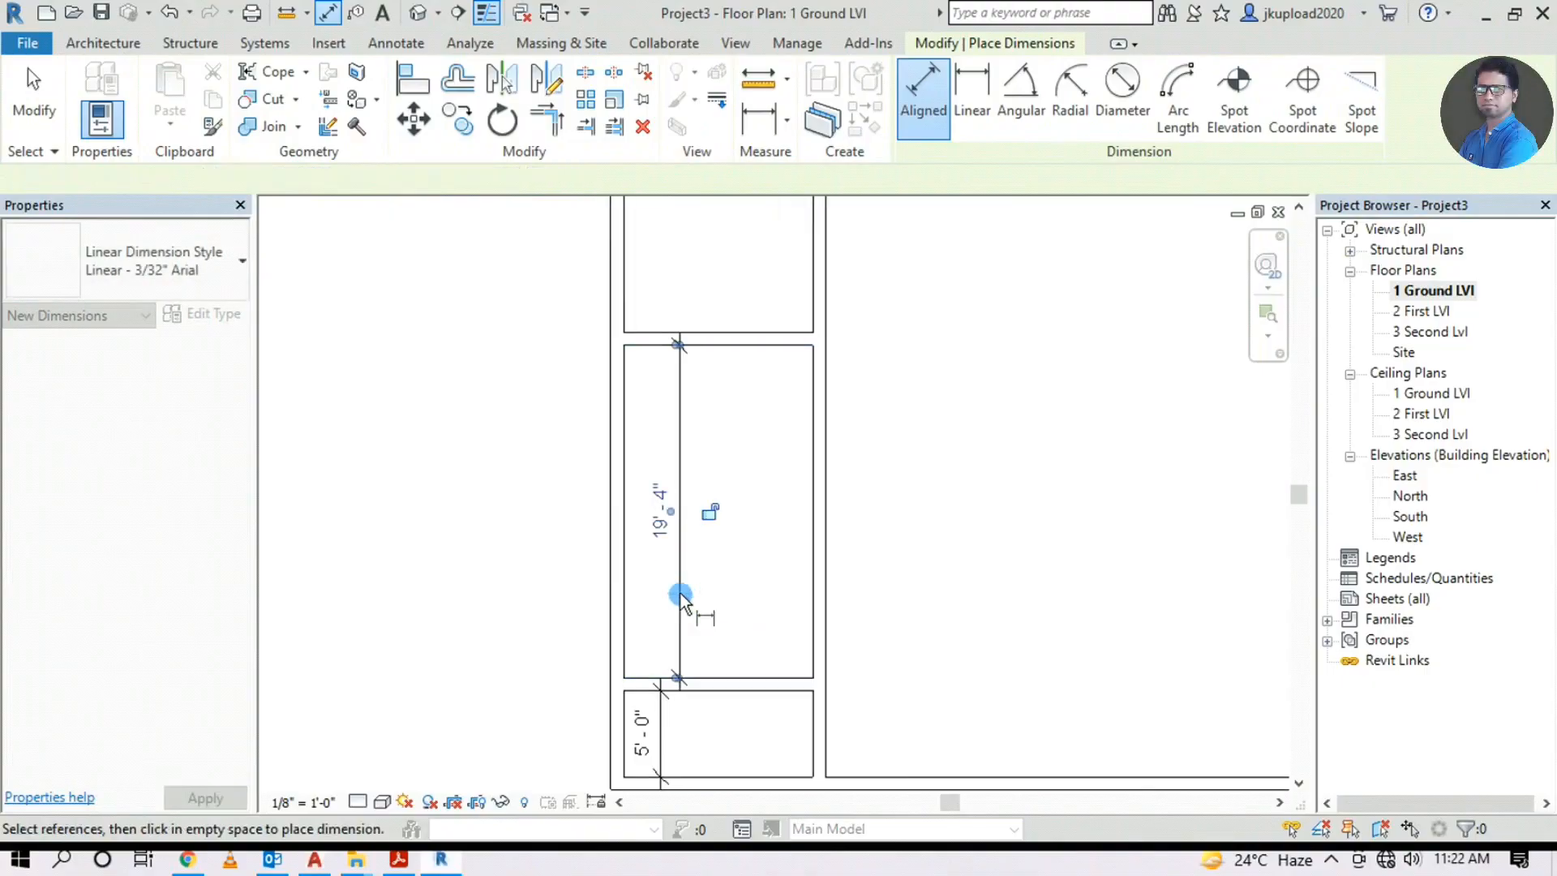
Place aligned dimensions across the living room and the balcony between the inner faces of the two vertical walls
{"action": "left_click", "coordinate": [627, 507]}
{"action": "left_click", "coordinate": [813, 508]}
{"action": "left_click", "coordinate": [797, 456]}
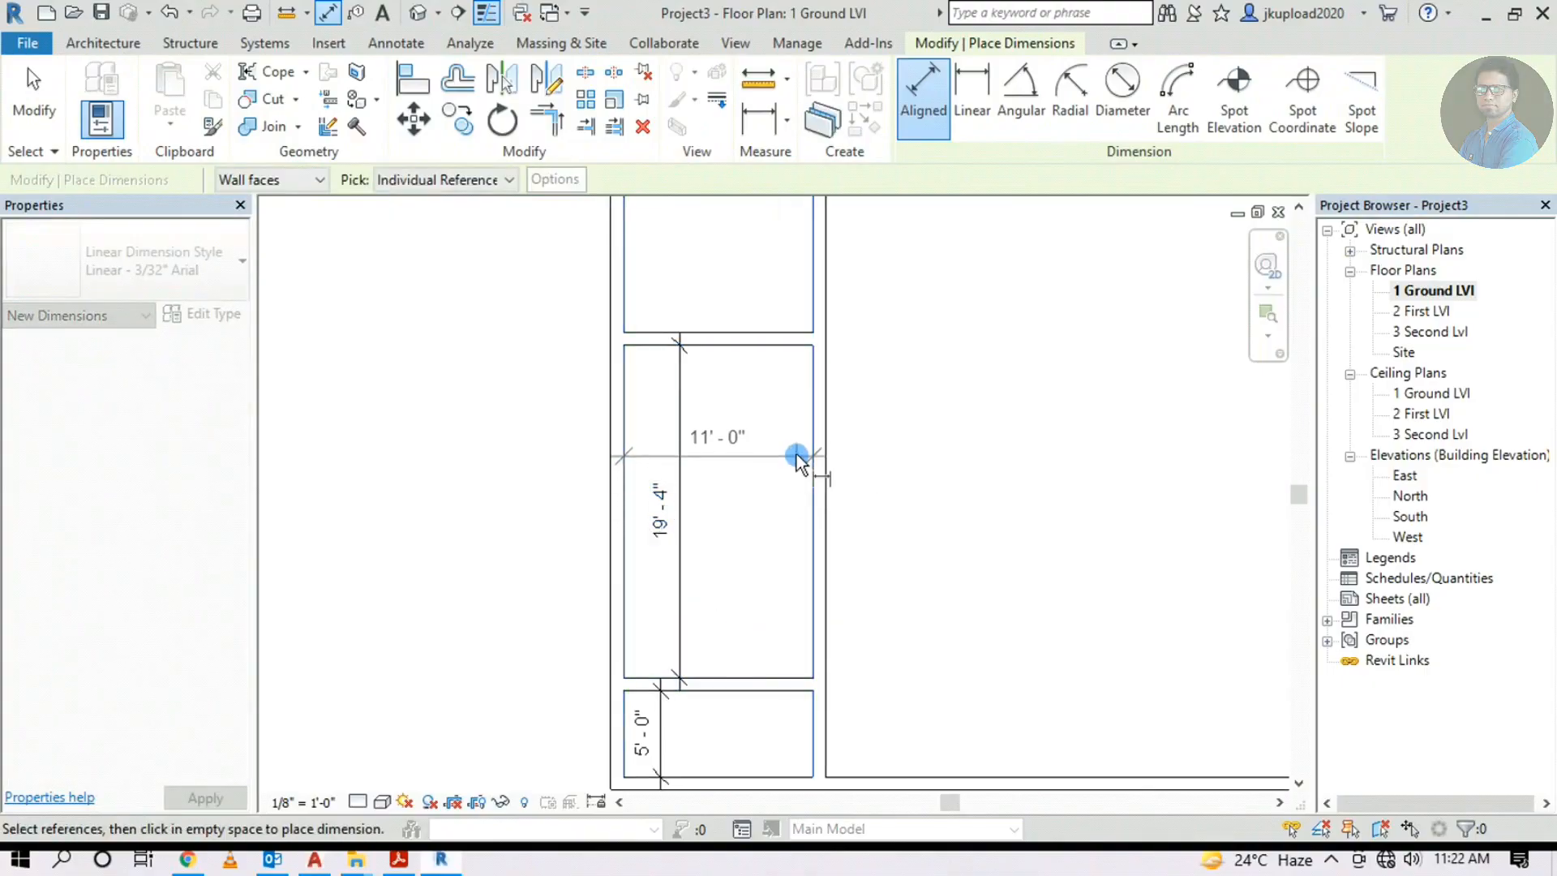
{"action": "left_click", "coordinate": [795, 447]}
{"action": "middle_click_drag", "start_coordinate": [763, 757], "coordinate": [712, 525]}
{"action": "left_click", "coordinate": [569, 510]}
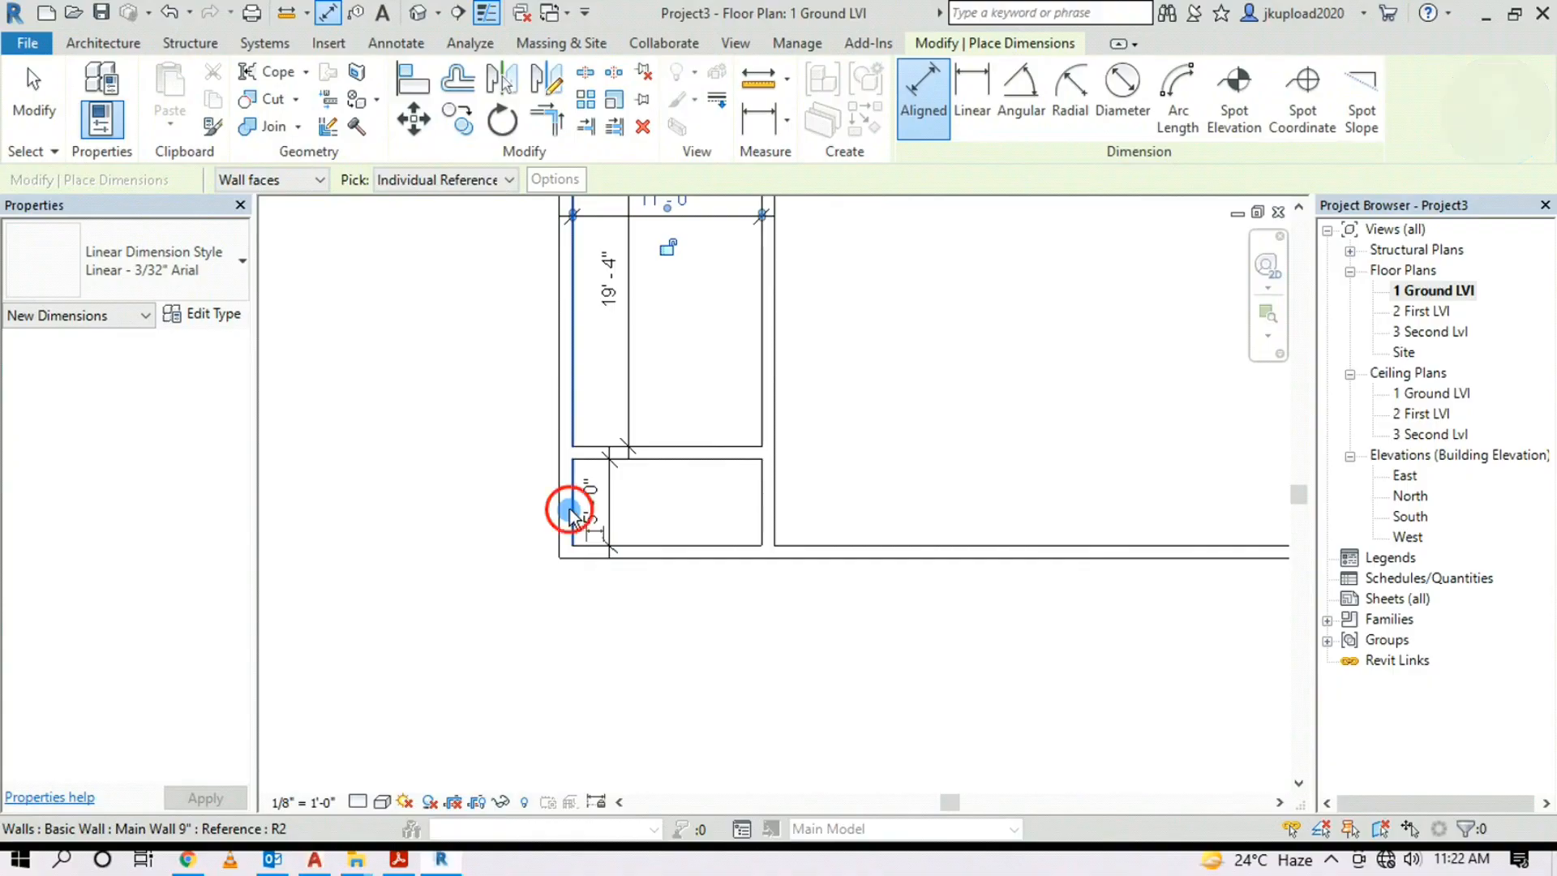
{"action": "left_click", "coordinate": [762, 508]}
{"action": "left_click", "coordinate": [754, 527]}
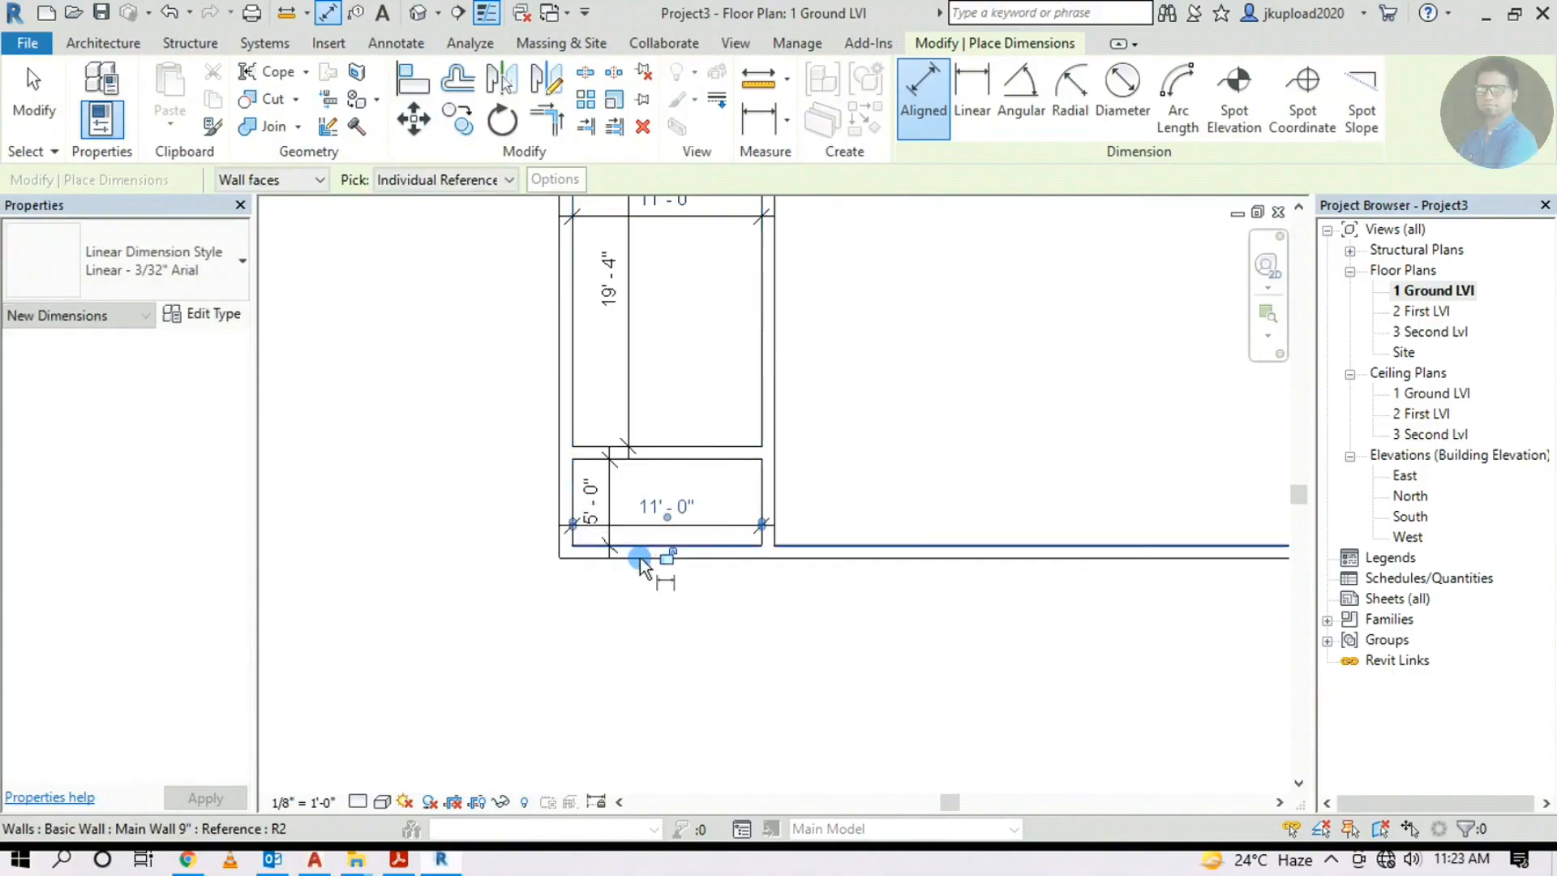
Compare the balcony and living room sizes on the imported plan image with the placed dimensions and end the dimension command
{"action": "scroll", "coordinate": [640, 560], "scroll_direction": "down", "scroll_amount": 2}
{"action": "middle_click_drag", "start_coordinate": [965, 456], "coordinate": [353, 577]}
{"action": "scroll", "coordinate": [811, 359], "scroll_direction": "up", "scroll_amount": 4}
{"action": "scroll", "coordinate": [770, 460], "scroll_direction": "down", "scroll_amount": 2}
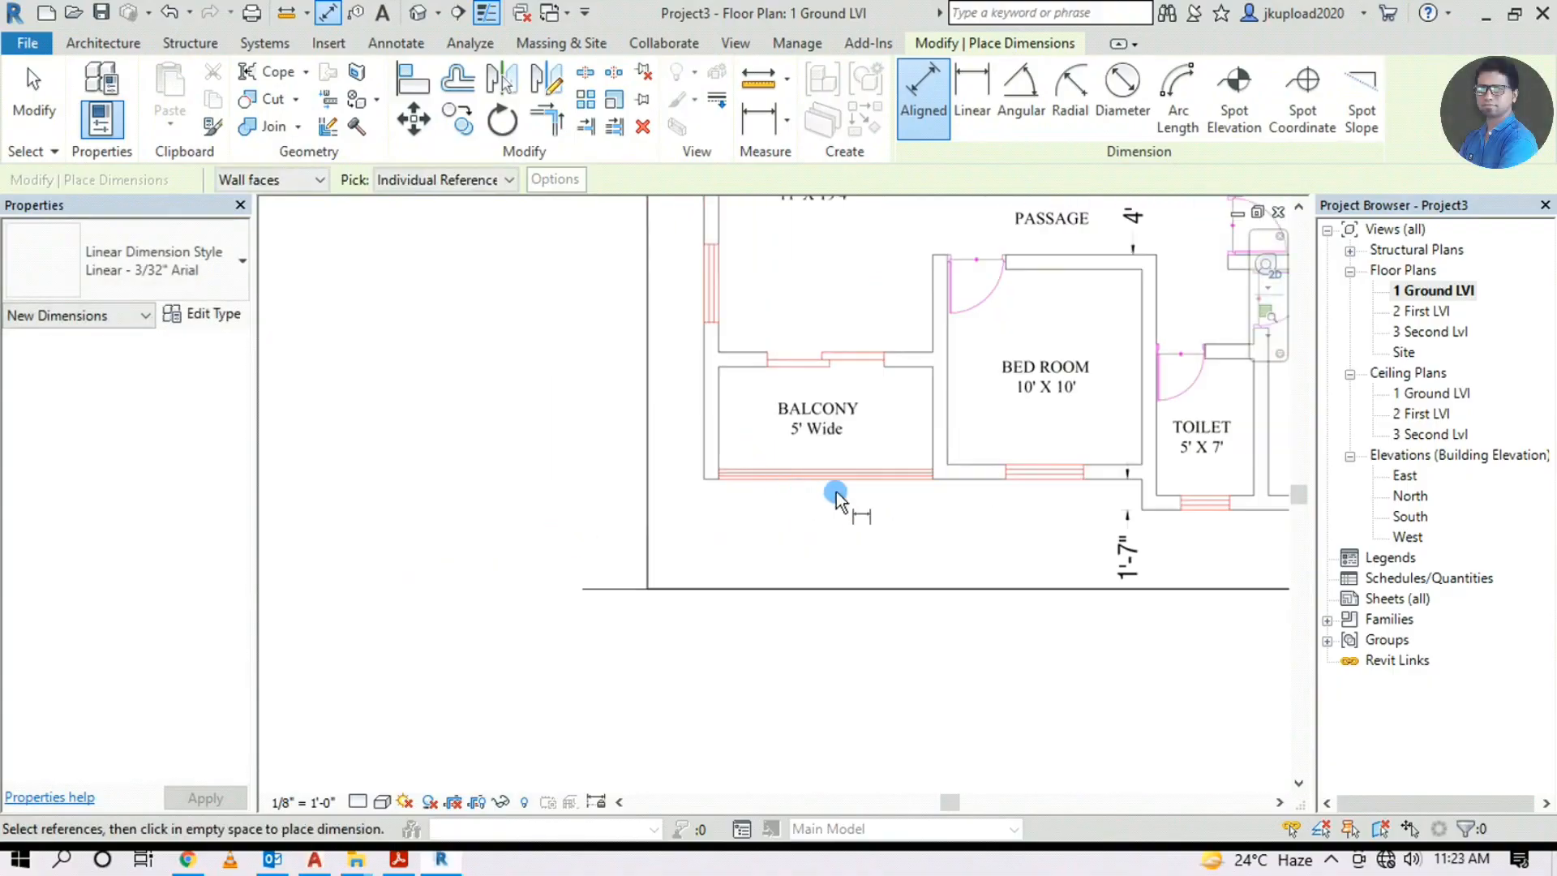
{"action": "middle_click_drag", "start_coordinate": [811, 203], "coordinate": [809, 394]}
{"action": "scroll", "coordinate": [890, 411], "scroll_direction": "down", "scroll_amount": 4}
{"action": "middle_click_drag", "start_coordinate": [403, 576], "coordinate": [684, 549]}
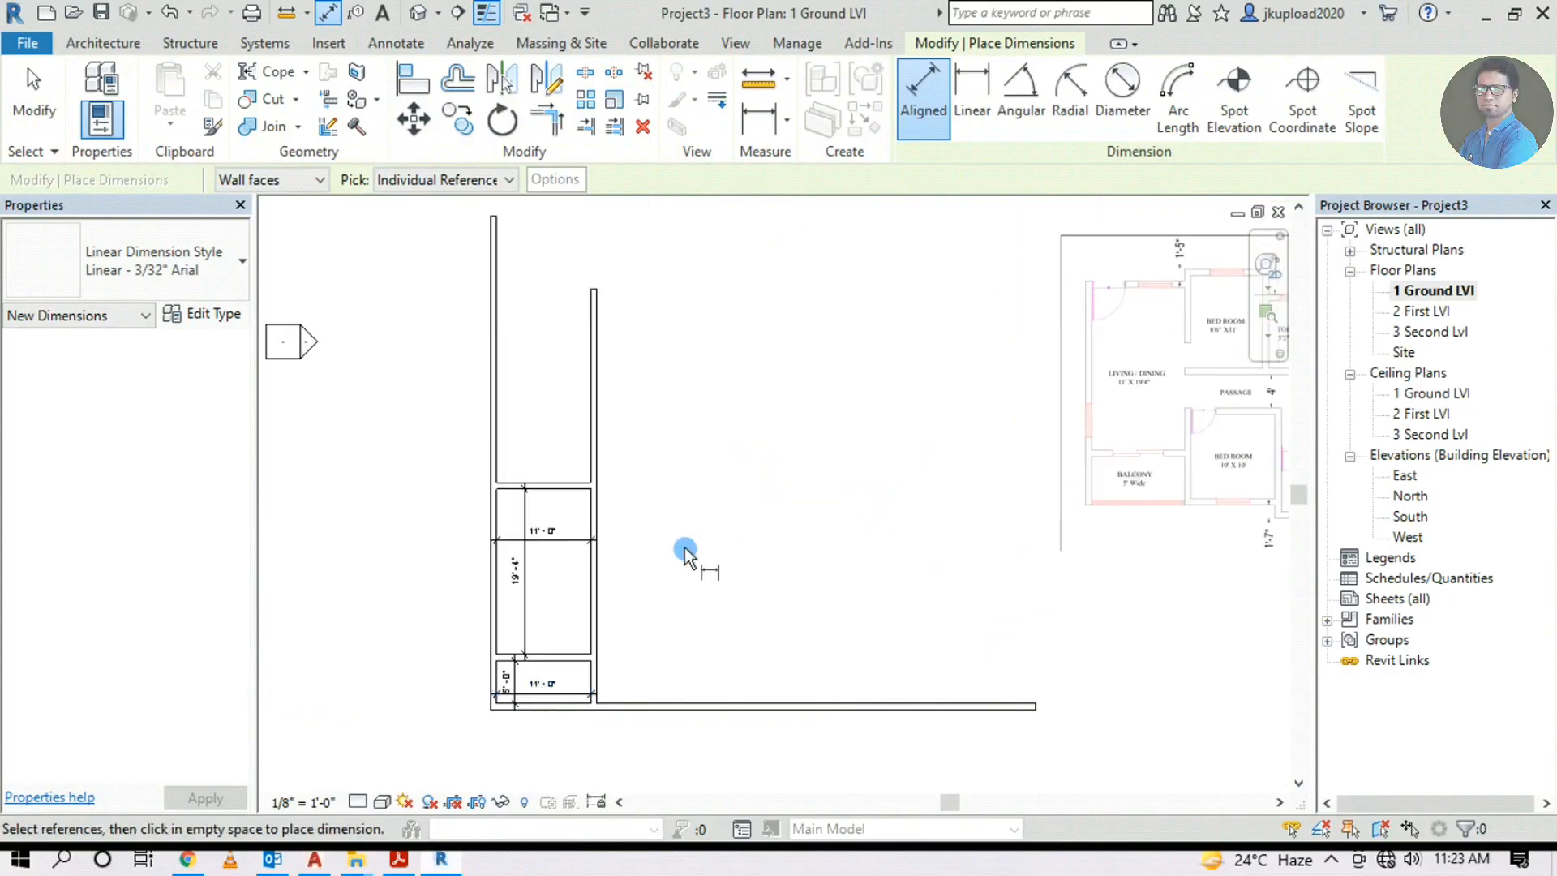
{"action": "key", "text": "Escape"}
Trim the outer vertical wall and the living room's upper horizontal wall to a corner, keeping the vertical wall's part beside the room
{"action": "middle_click_drag", "start_coordinate": [669, 492], "coordinate": [737, 546]}
{"action": "scroll", "coordinate": [523, 517], "scroll_direction": "up", "scroll_amount": 1}
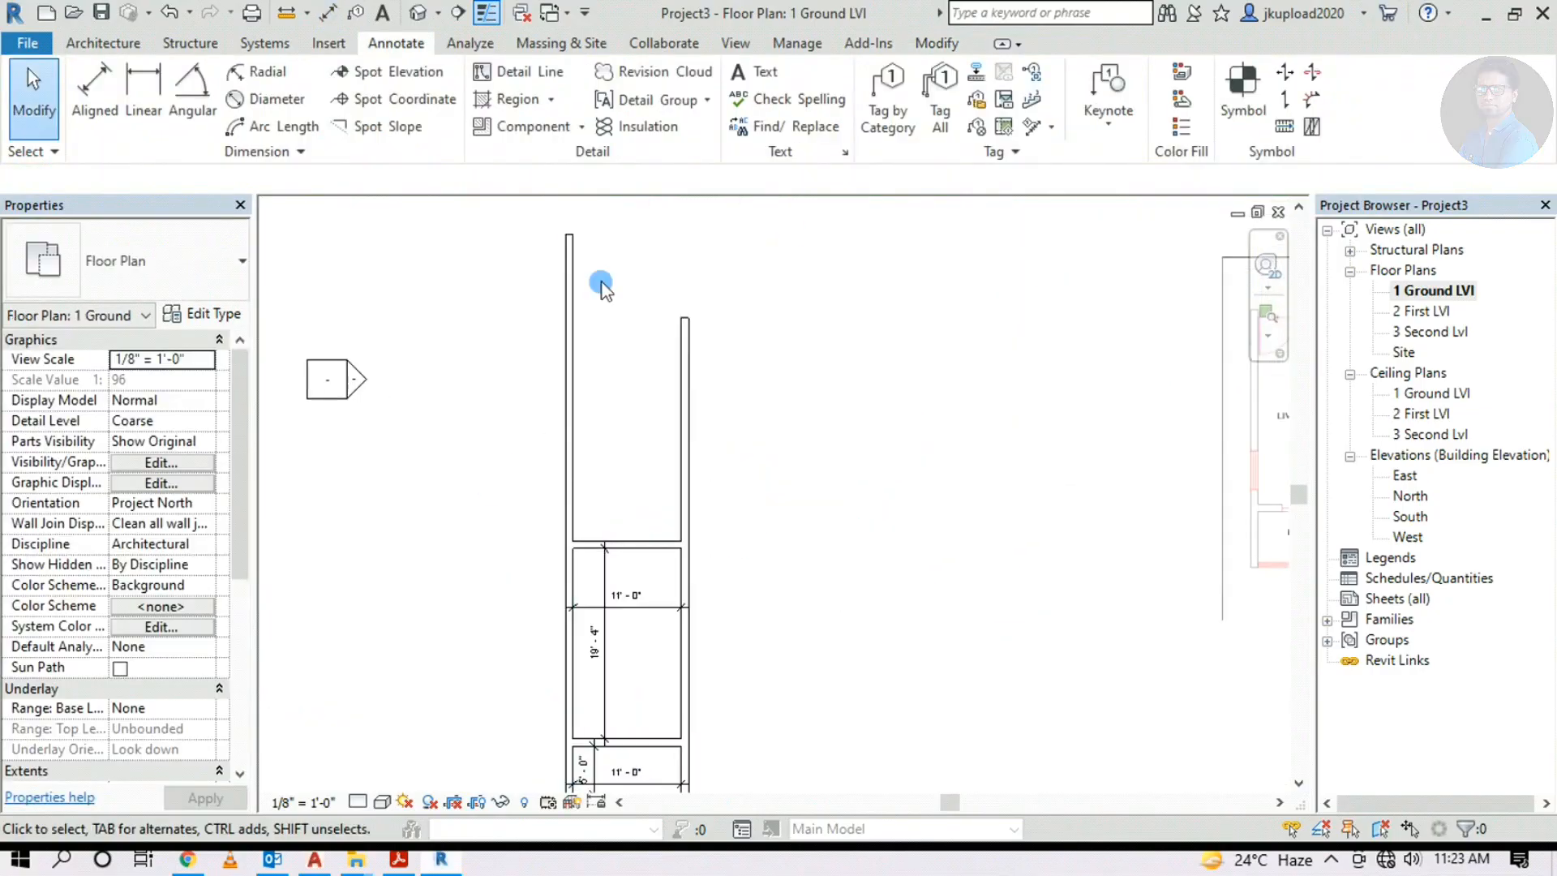
{"action": "scroll", "coordinate": [616, 357], "scroll_direction": "up", "scroll_amount": 1}
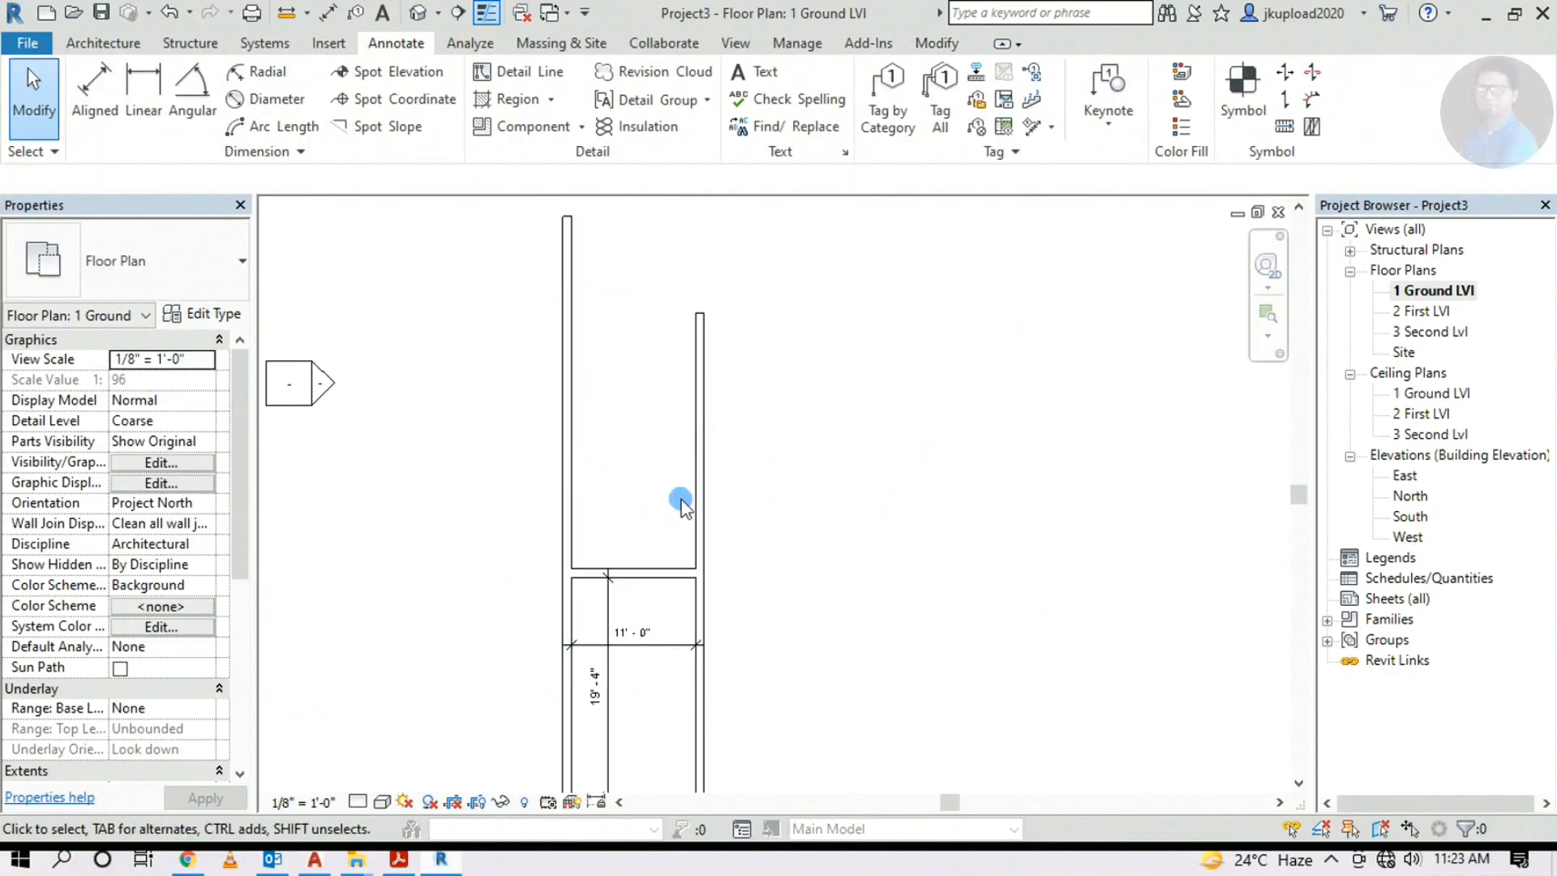
{"action": "scroll", "coordinate": [730, 511], "scroll_direction": "down", "scroll_amount": 1}
{"action": "middle_click_drag", "start_coordinate": [656, 472], "coordinate": [646, 486]}
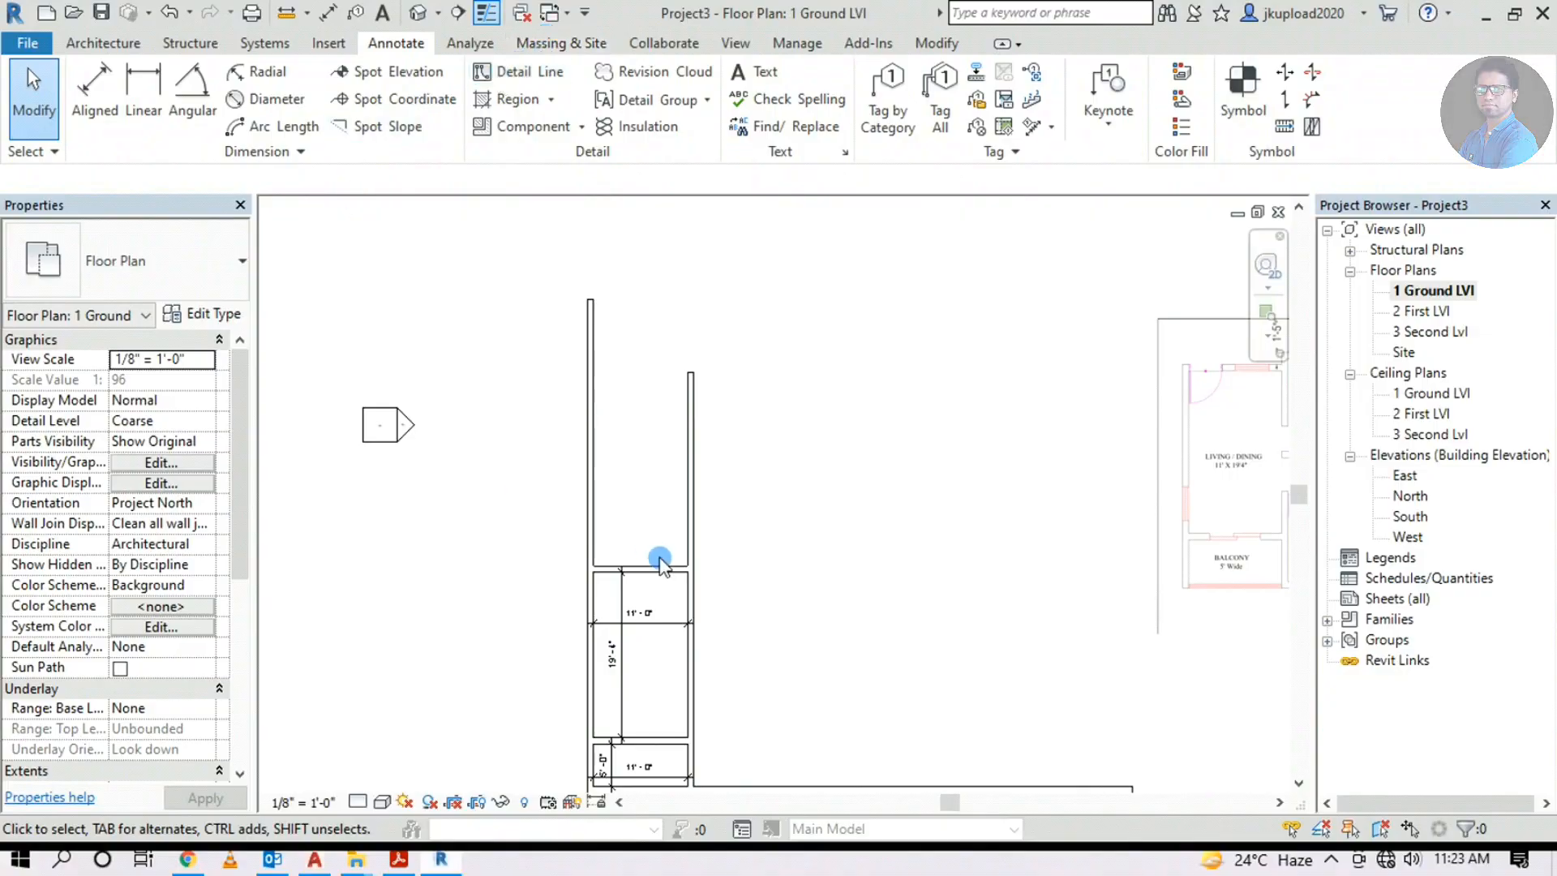
{"action": "left_click", "coordinate": [936, 43]}
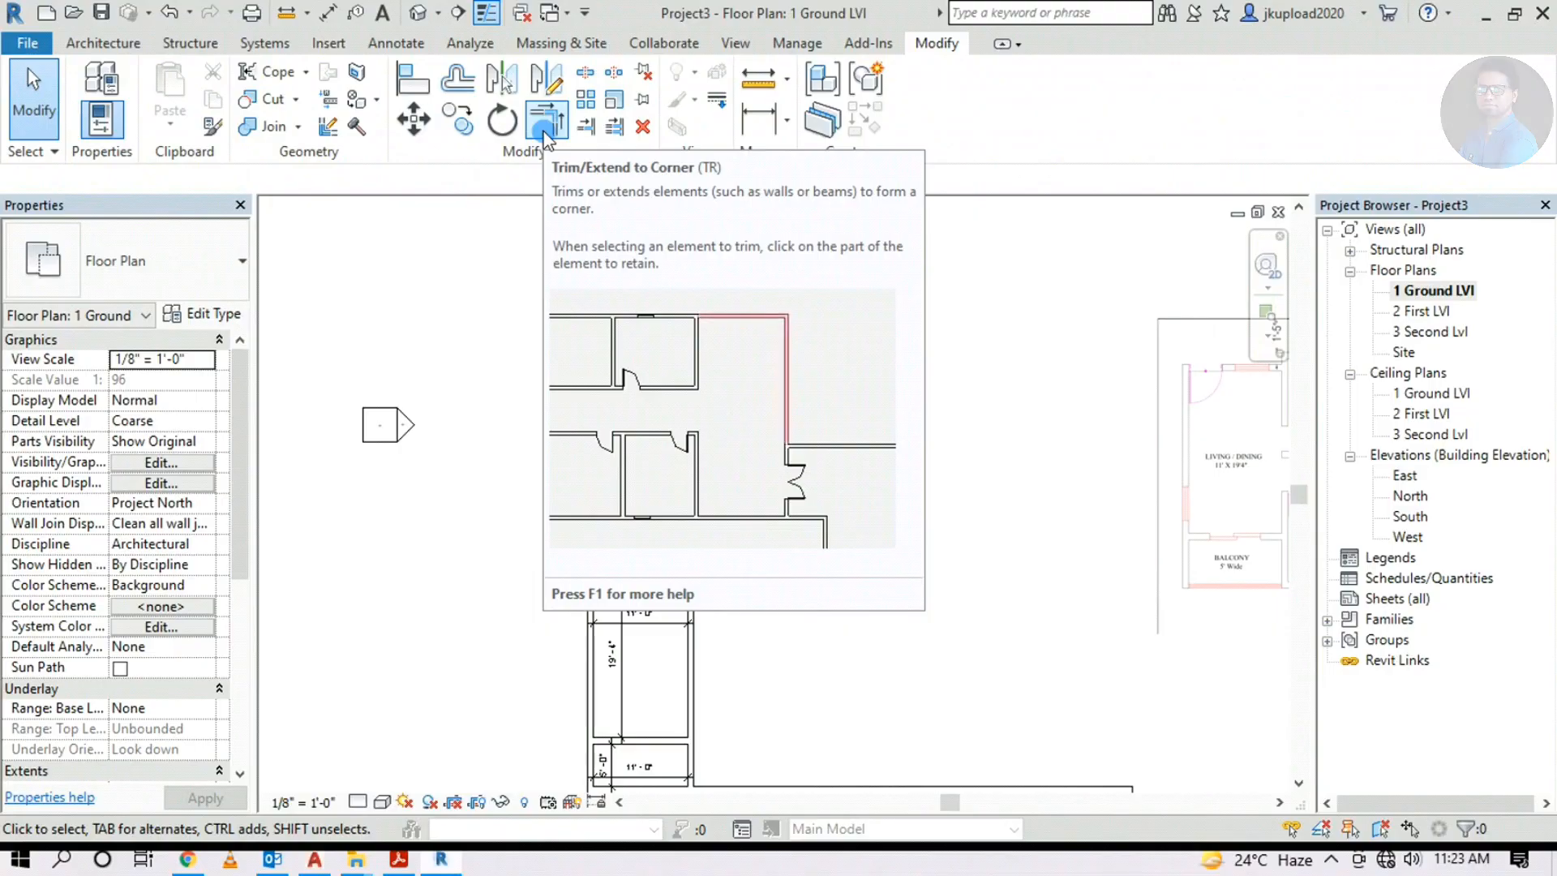
{"action": "left_click", "coordinate": [544, 137]}
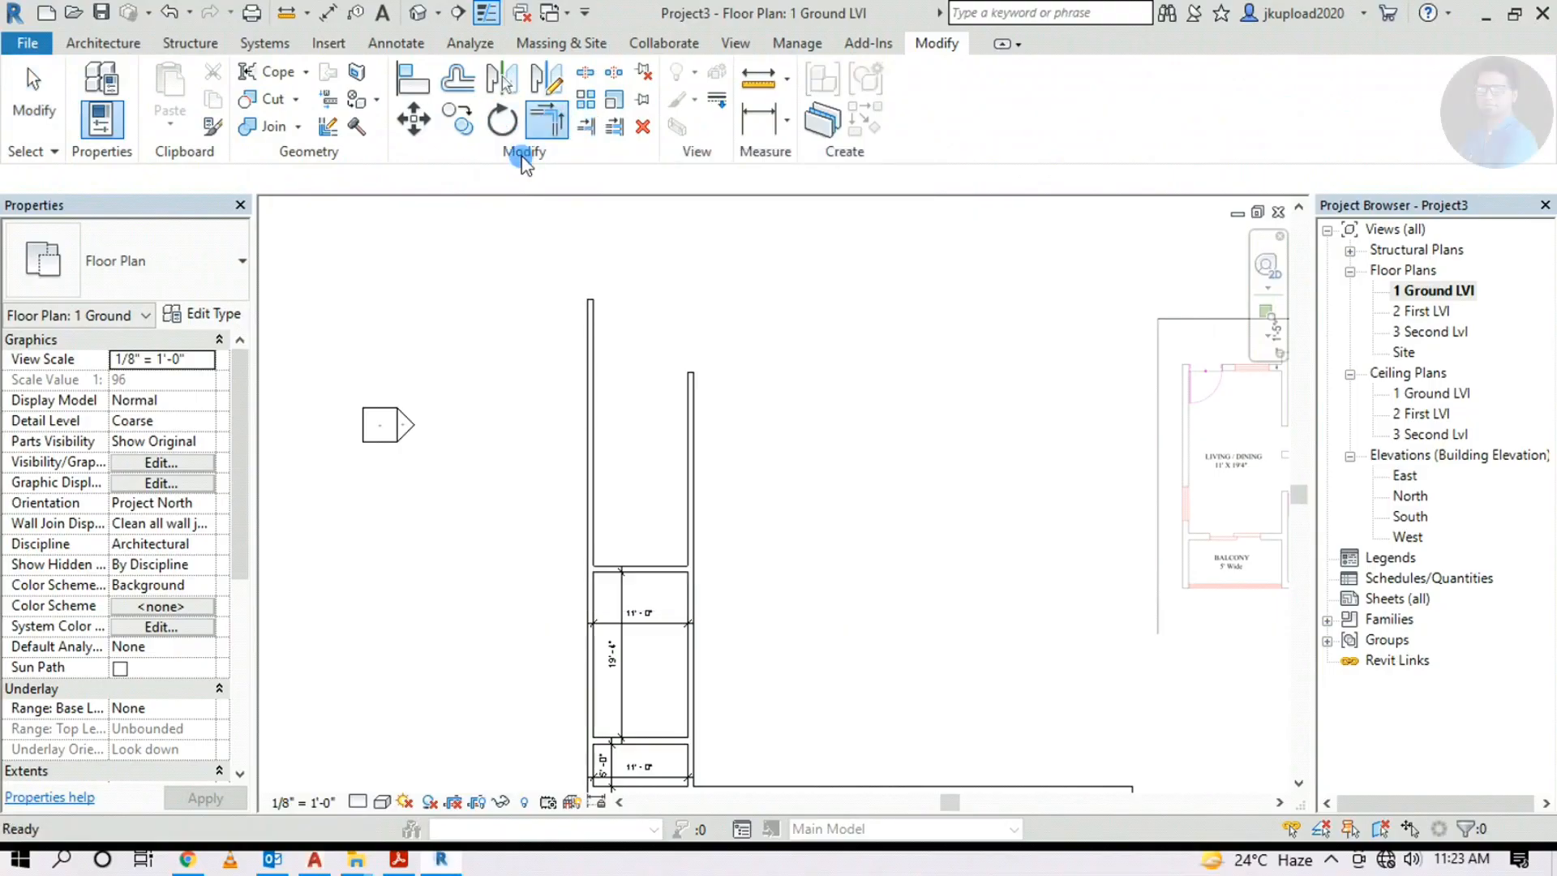
{"action": "scroll", "coordinate": [581, 621], "scroll_direction": "up", "scroll_amount": 4}
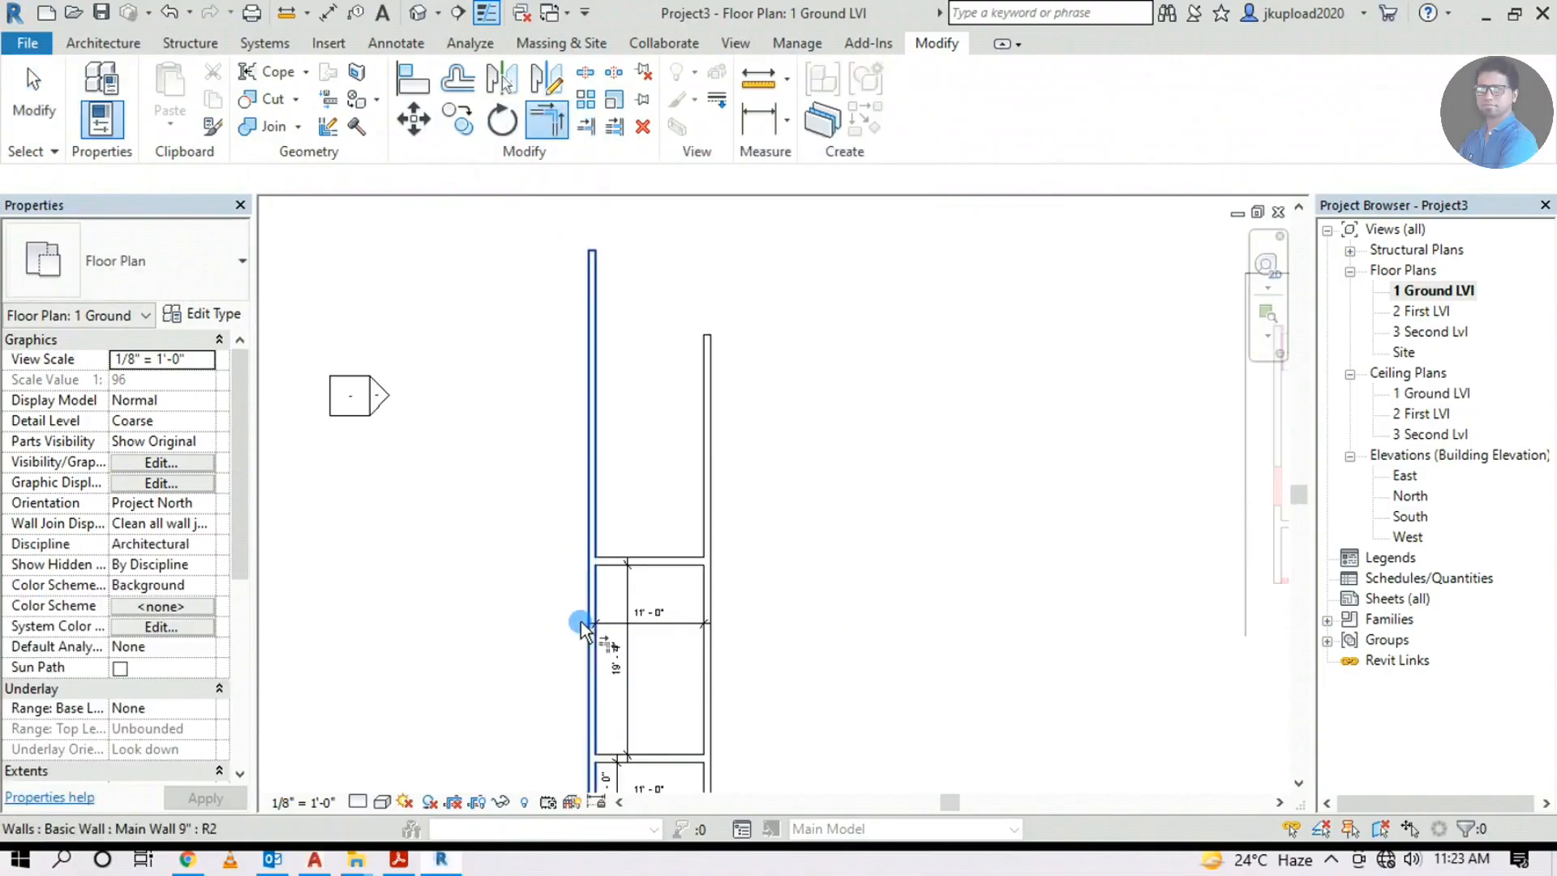
{"action": "left_click", "coordinate": [604, 581]}
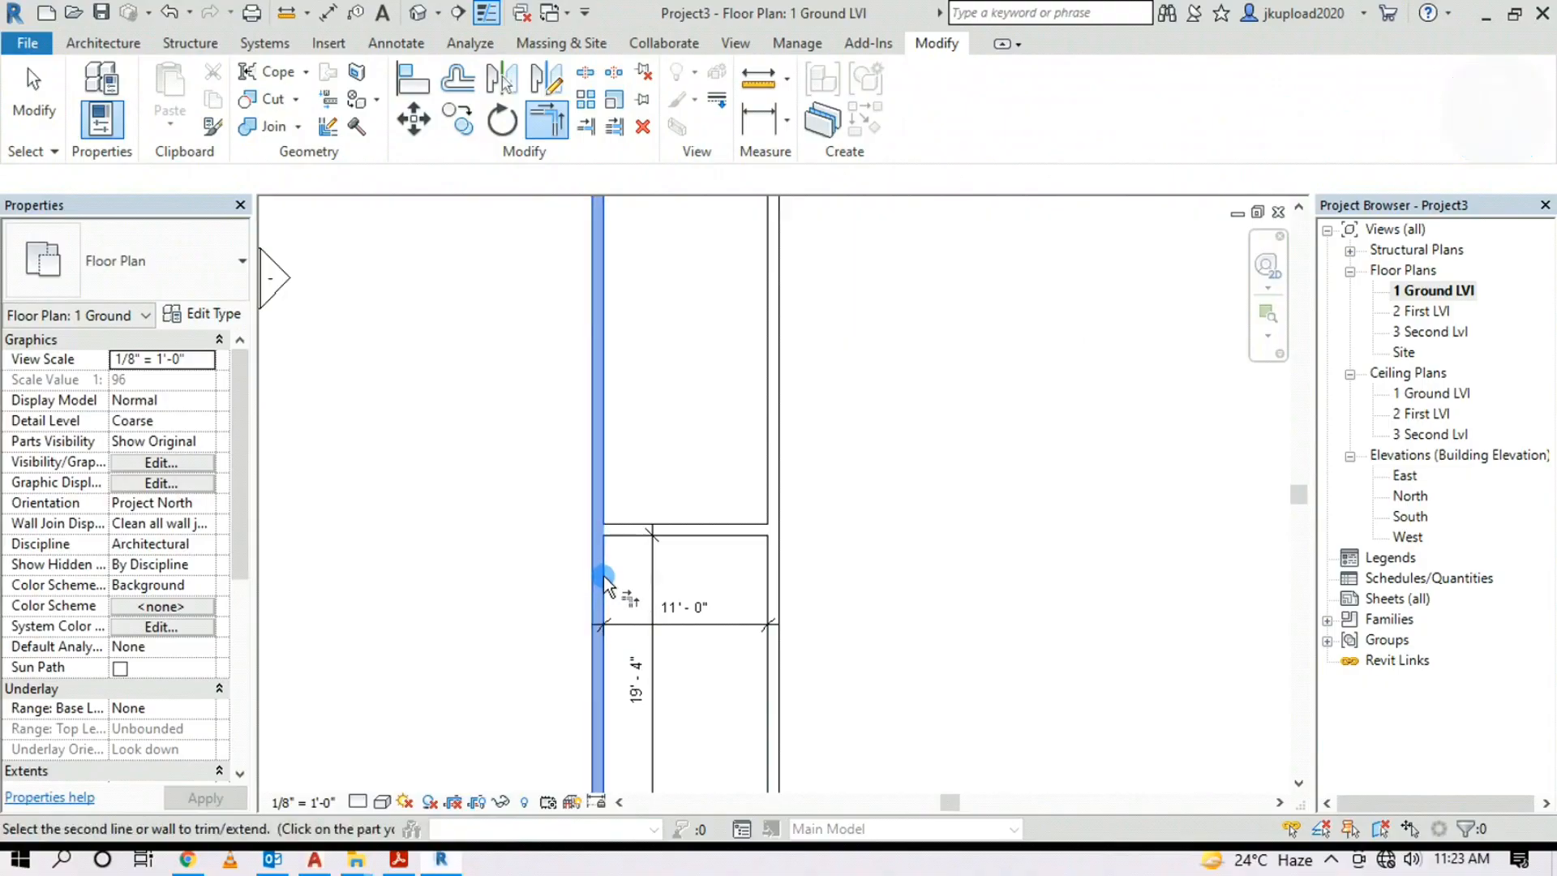
{"action": "left_click", "coordinate": [630, 531]}
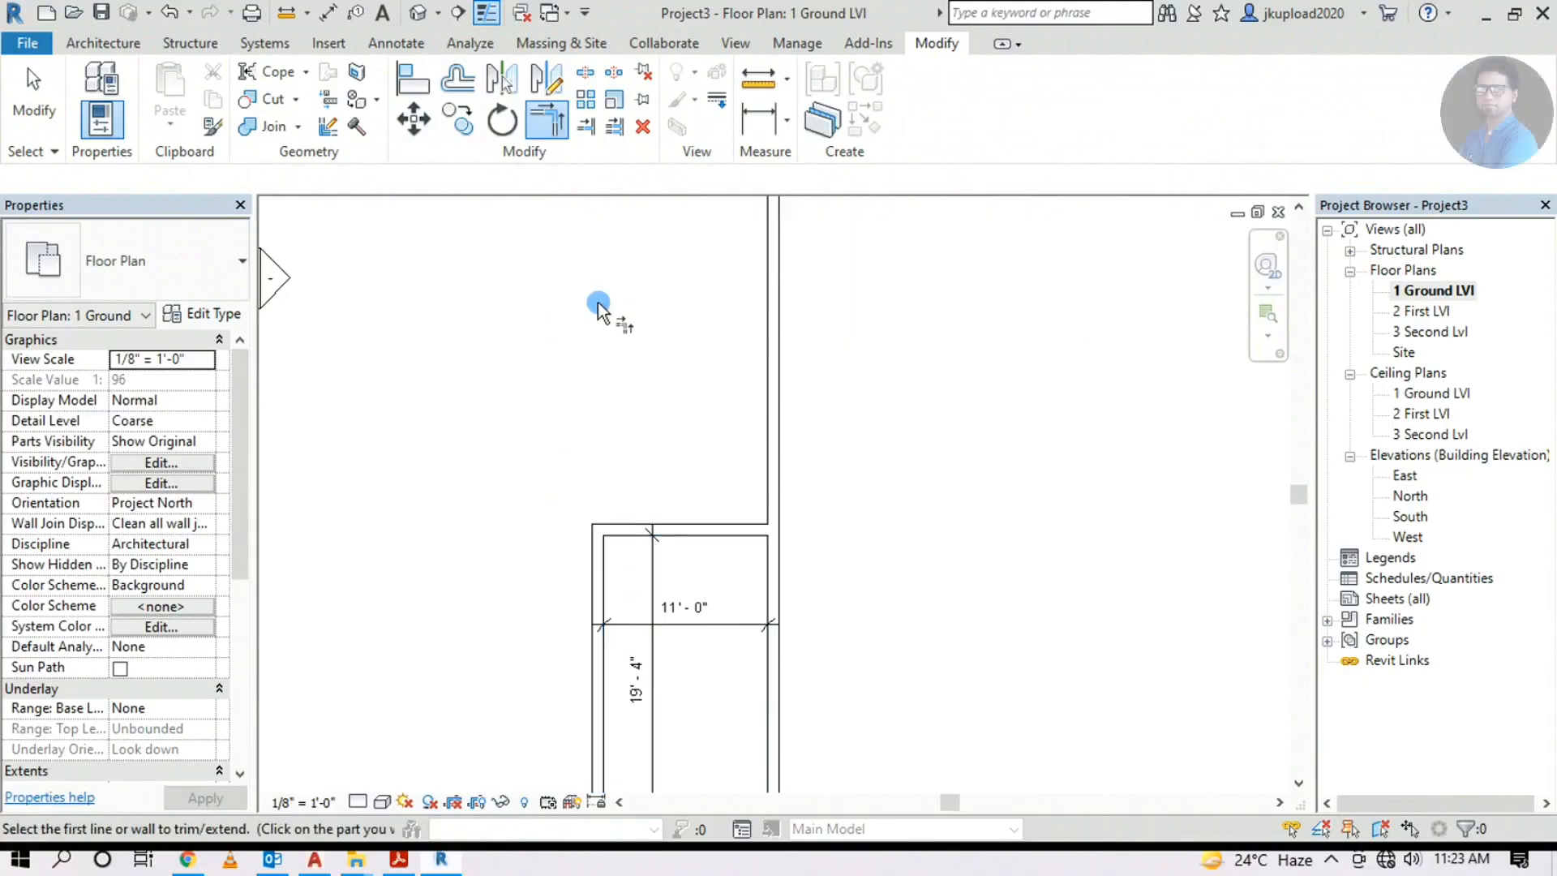
Trim the living room's upper horizontal wall and the inner vertical wall to a corner, keeping the vertical wall's part beside the room
{"action": "scroll", "coordinate": [600, 308], "scroll_direction": "down", "scroll_amount": 2}
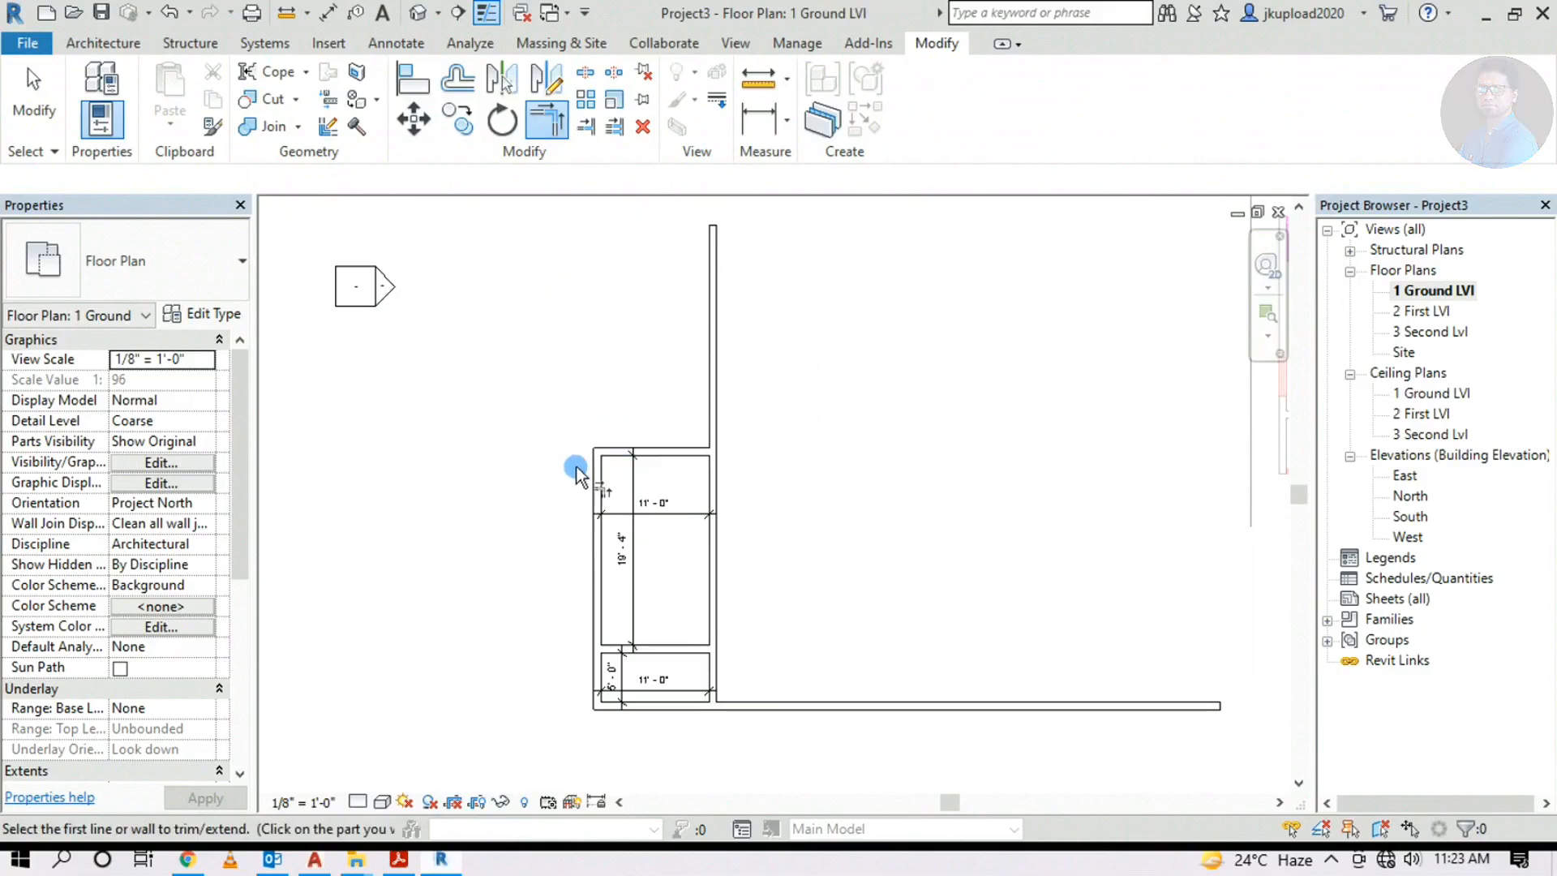
{"action": "left_click", "coordinate": [689, 450]}
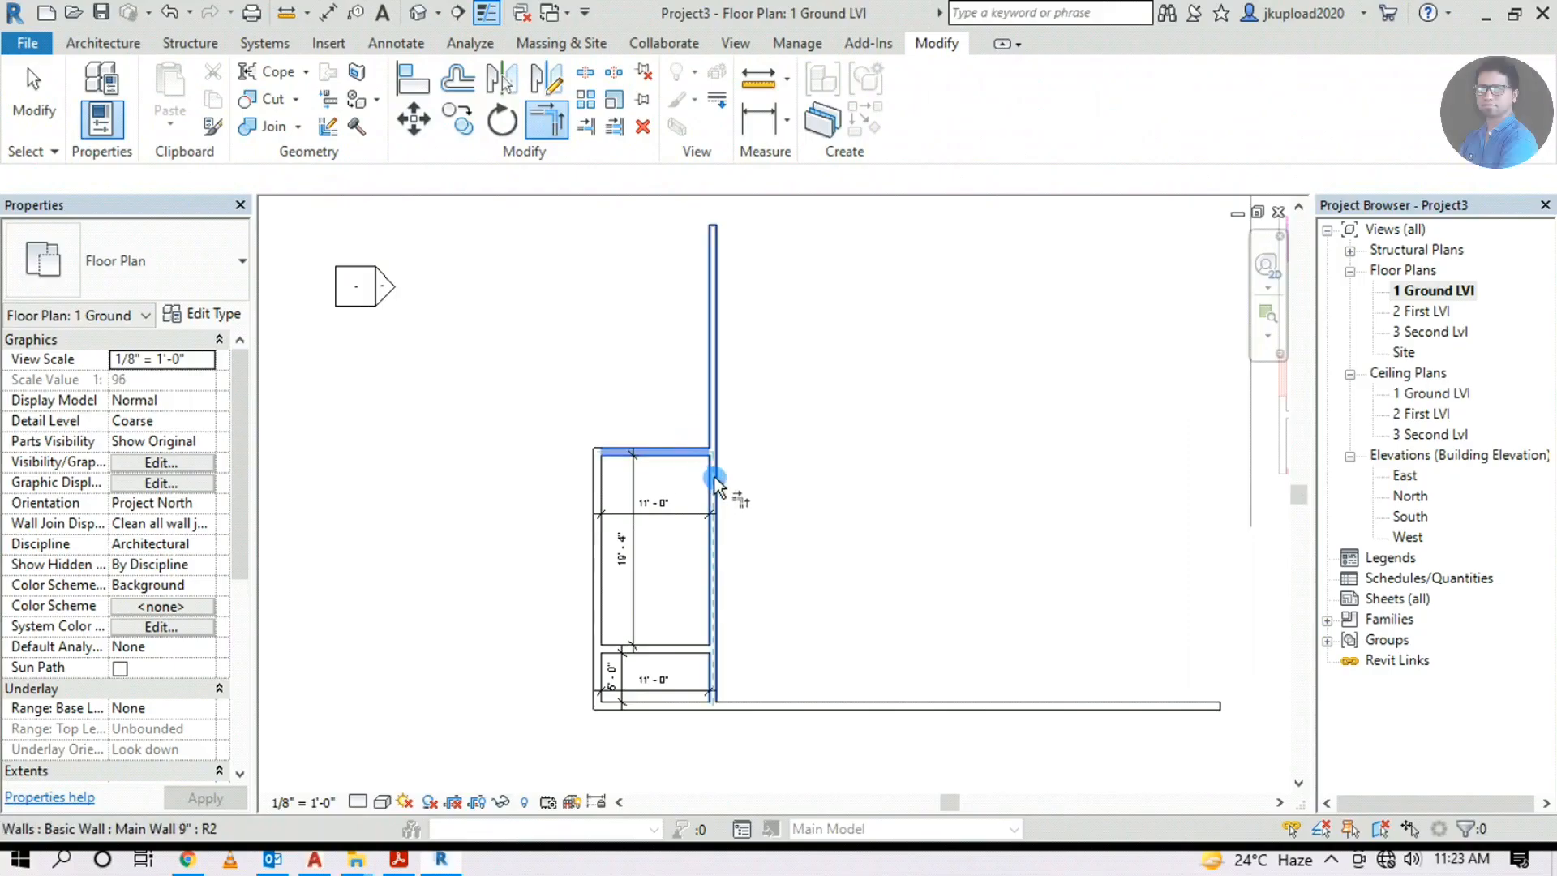
{"action": "left_click", "coordinate": [714, 477]}
{"action": "key", "text": "Escape"}
{"action": "scroll", "coordinate": [717, 681], "scroll_direction": "up", "scroll_amount": 5}
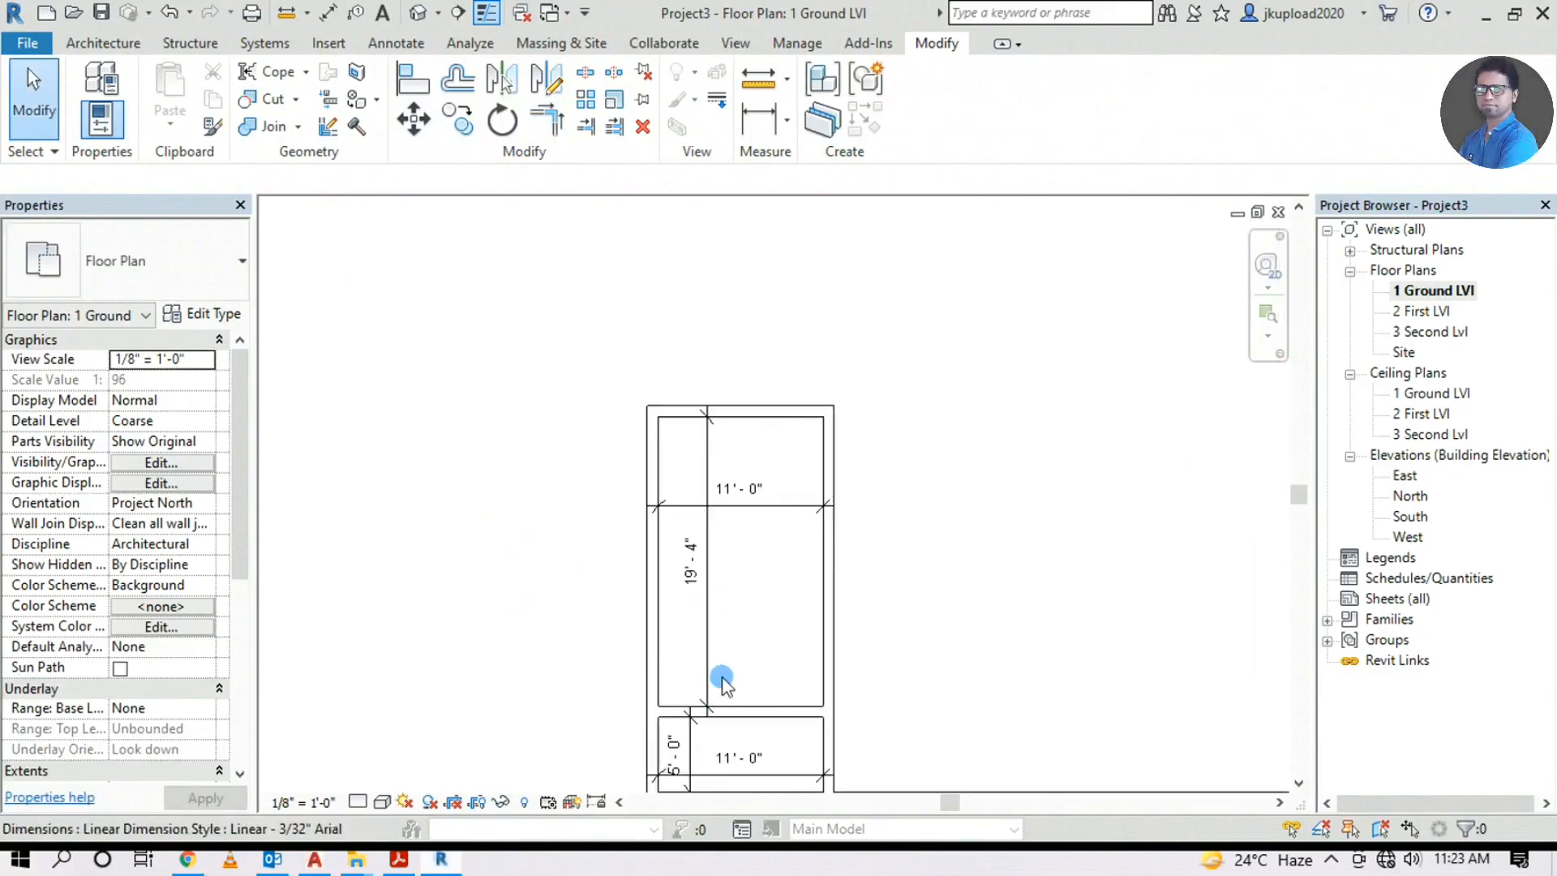
Check the 1'-5" wall offset on the imported plan and start a wall with its location line set to Finish Face: Exterior
{"action": "scroll", "coordinate": [762, 501], "scroll_direction": "down", "scroll_amount": 6}
{"action": "scroll", "coordinate": [1053, 312], "scroll_direction": "up", "scroll_amount": 6}
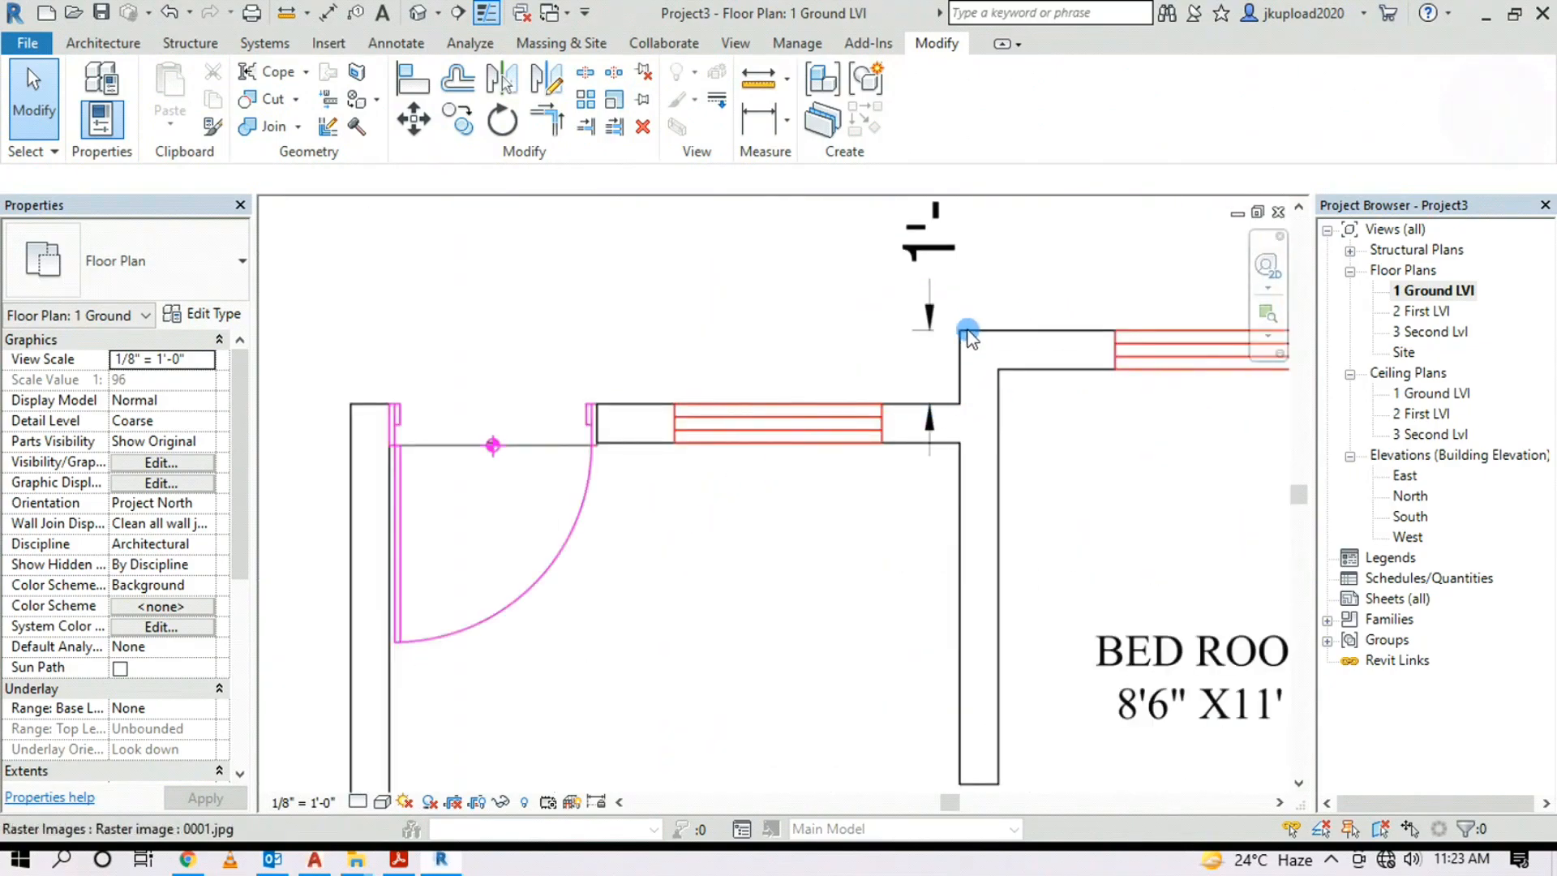
{"action": "middle_click_drag", "start_coordinate": [939, 260], "coordinate": [914, 437]}
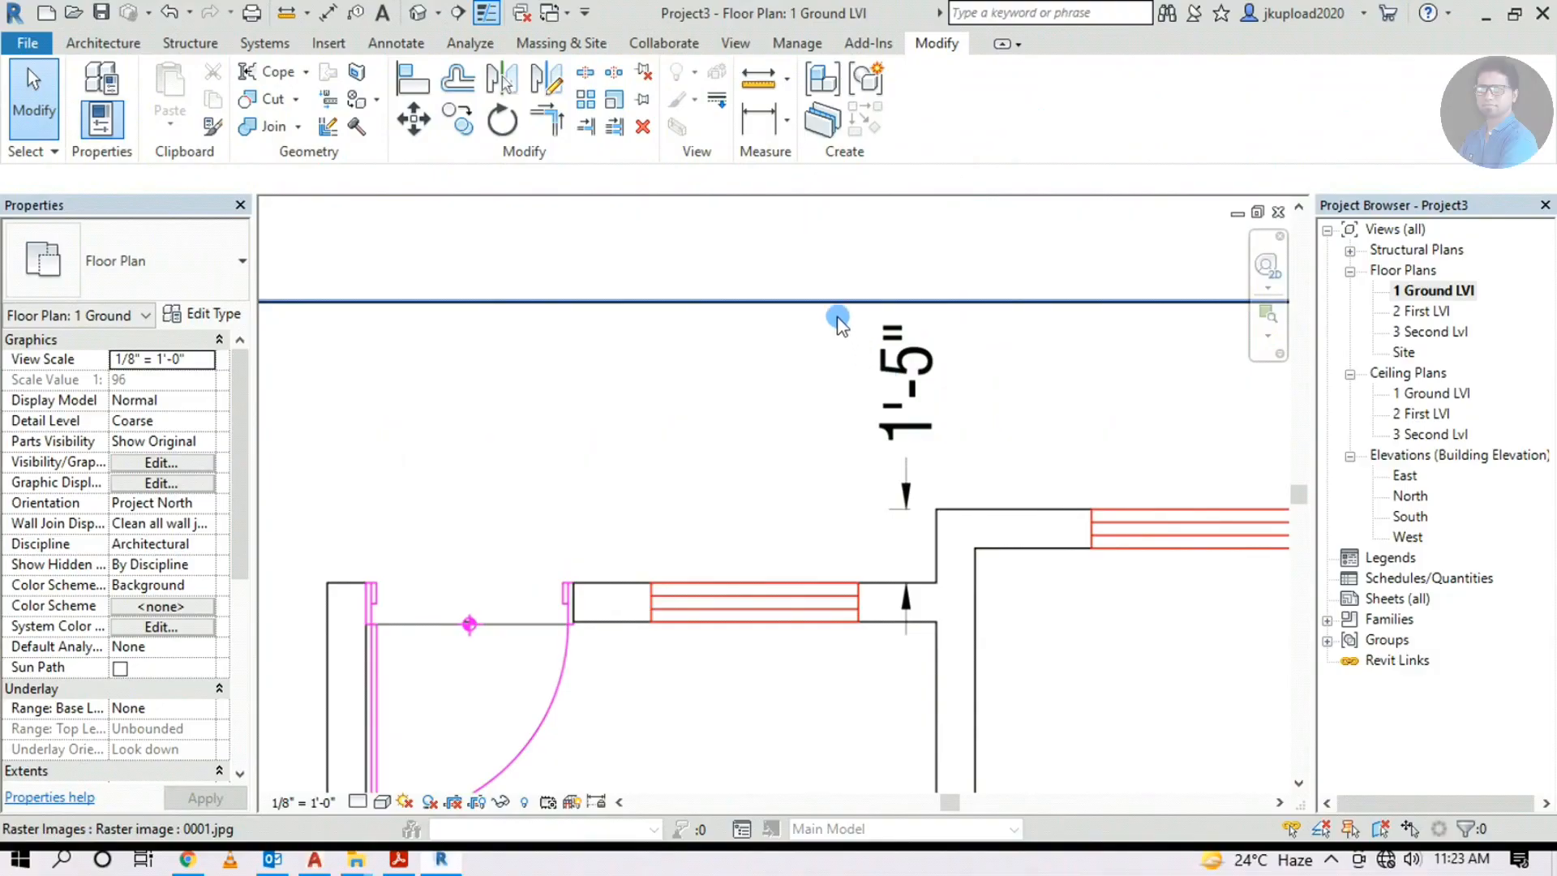
{"action": "scroll", "coordinate": [1081, 424], "scroll_direction": "down", "scroll_amount": 6}
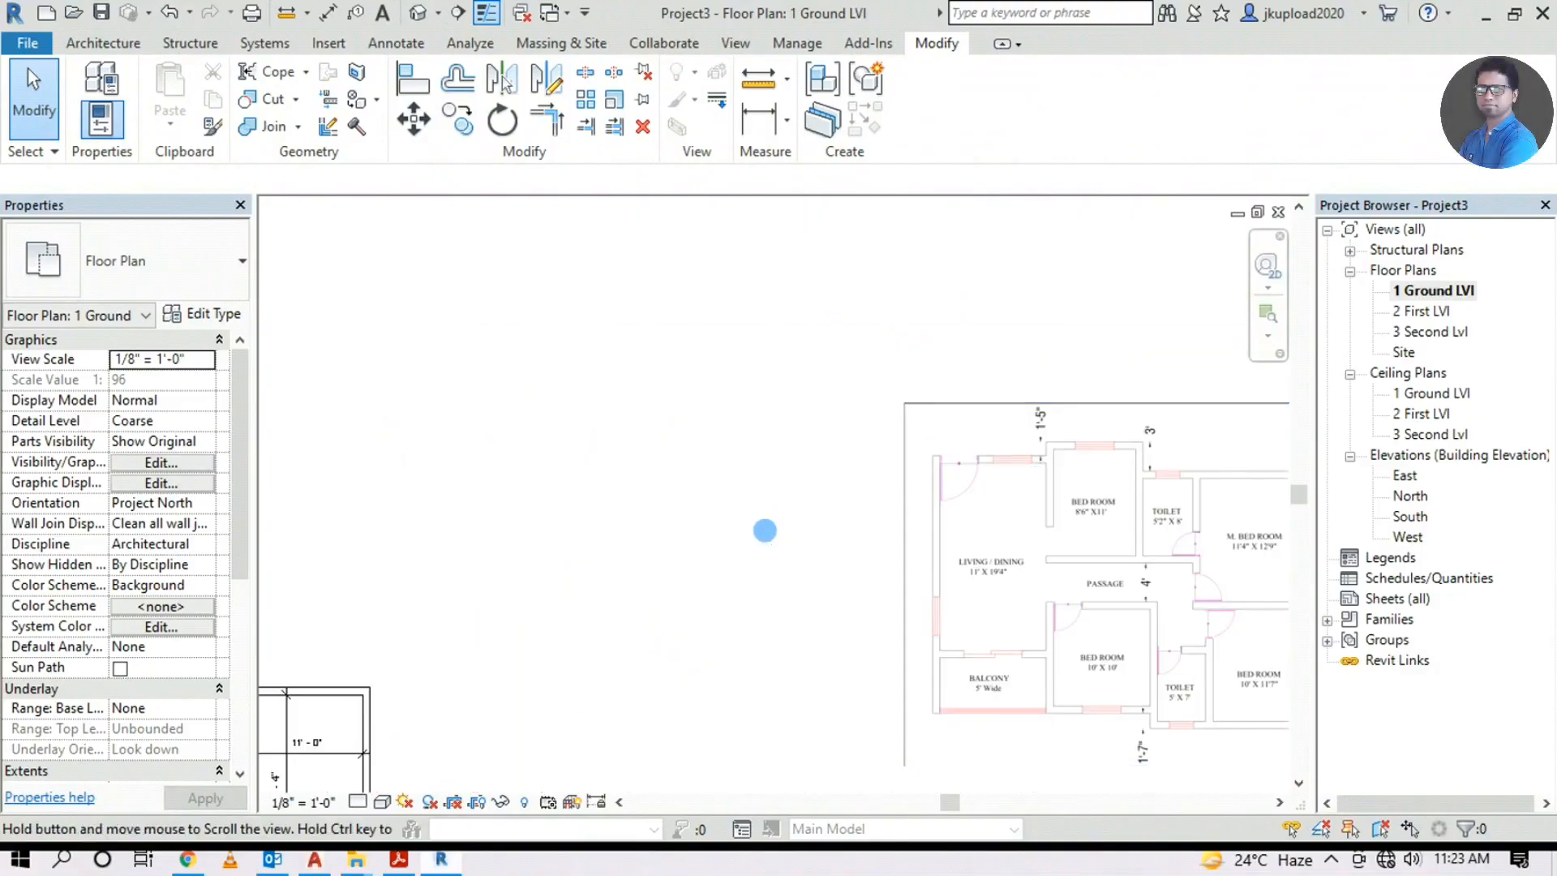
{"action": "middle_click_drag", "start_coordinate": [764, 532], "coordinate": [1067, 334]}
{"action": "scroll", "coordinate": [645, 484], "scroll_direction": "up", "scroll_amount": 2}
{"action": "left_click", "coordinate": [102, 43]}
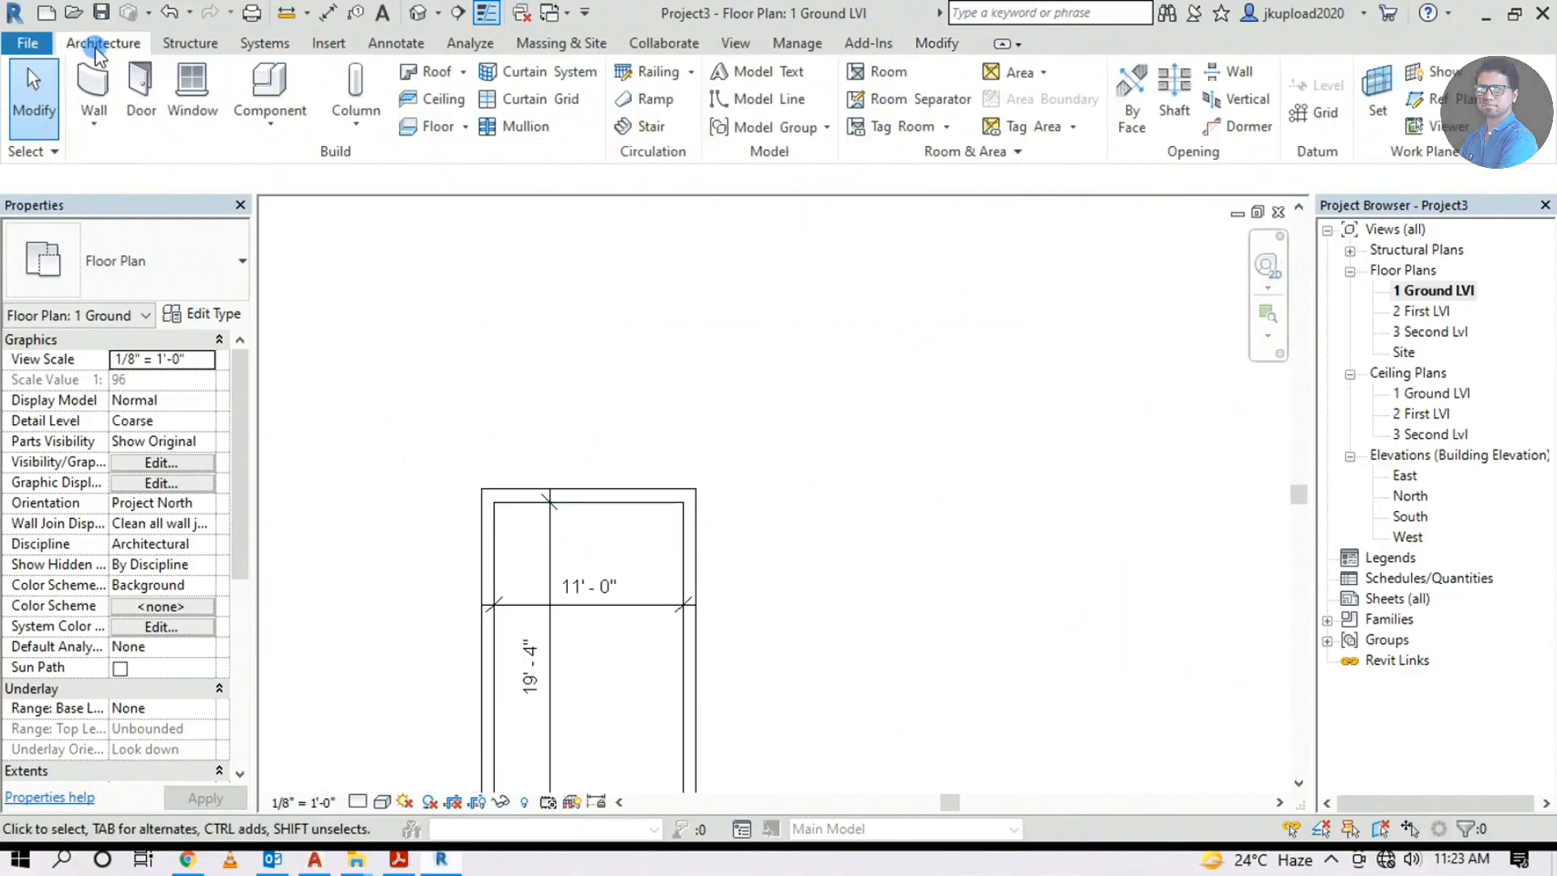
{"action": "left_click", "coordinate": [96, 81]}
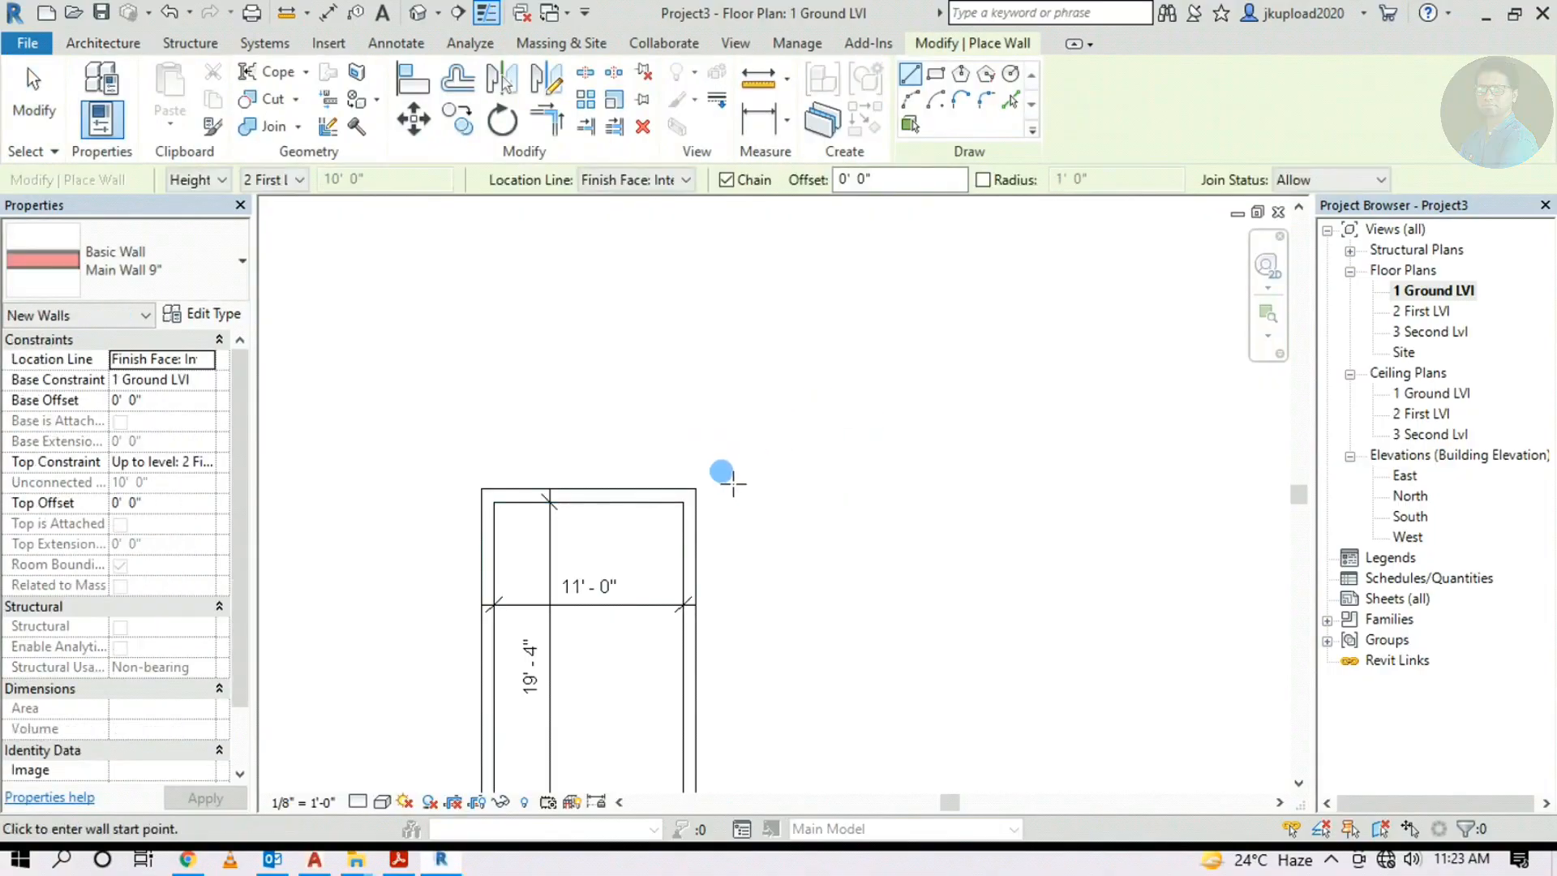
{"action": "left_click", "coordinate": [657, 179]}
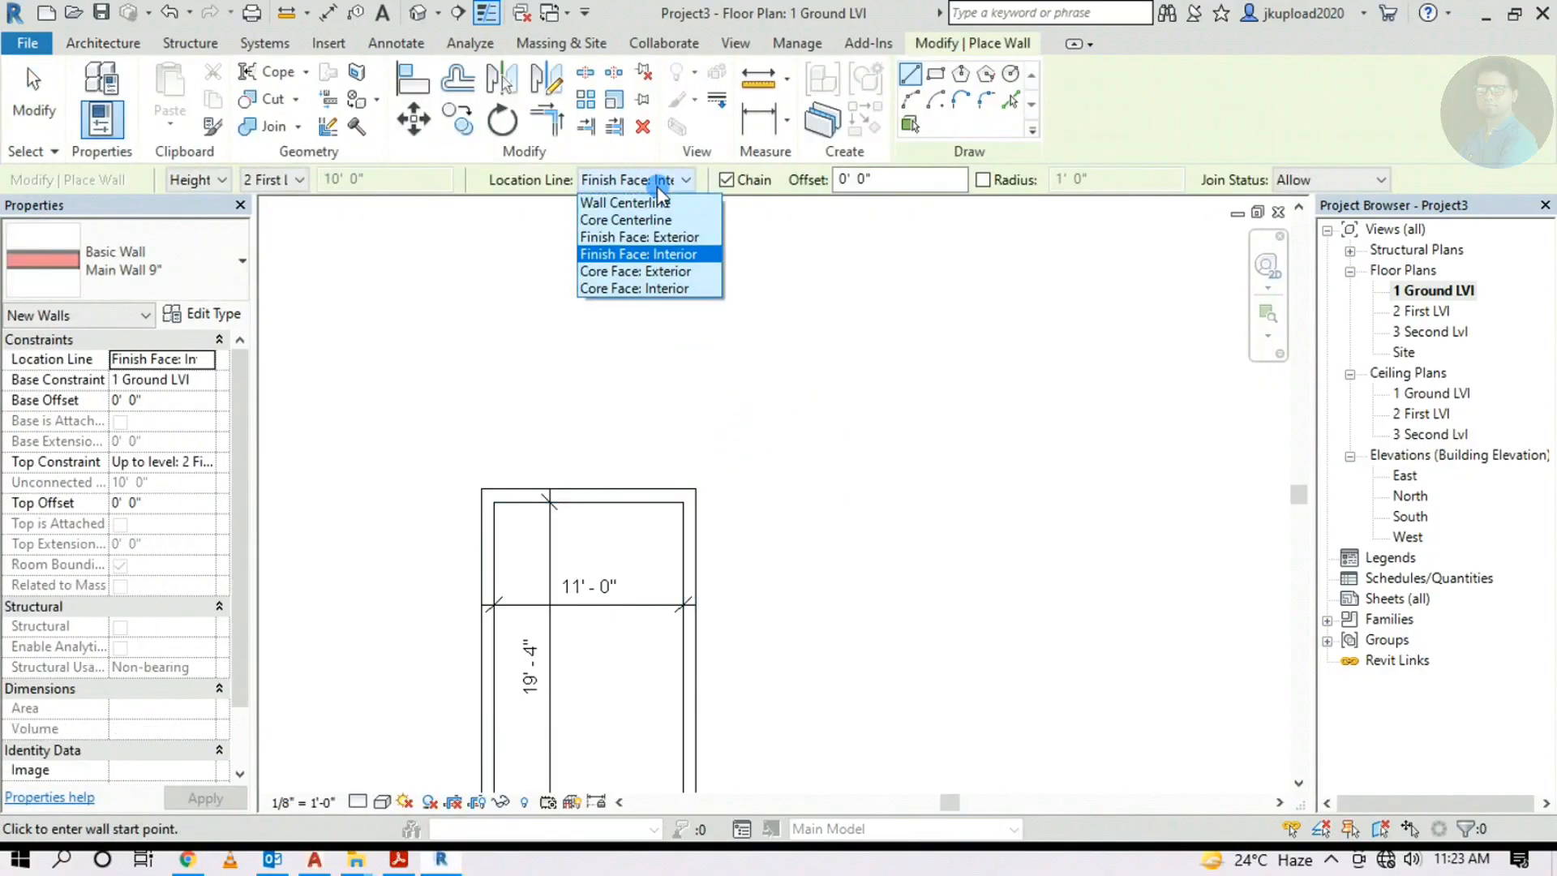
{"action": "left_click", "coordinate": [645, 241]}
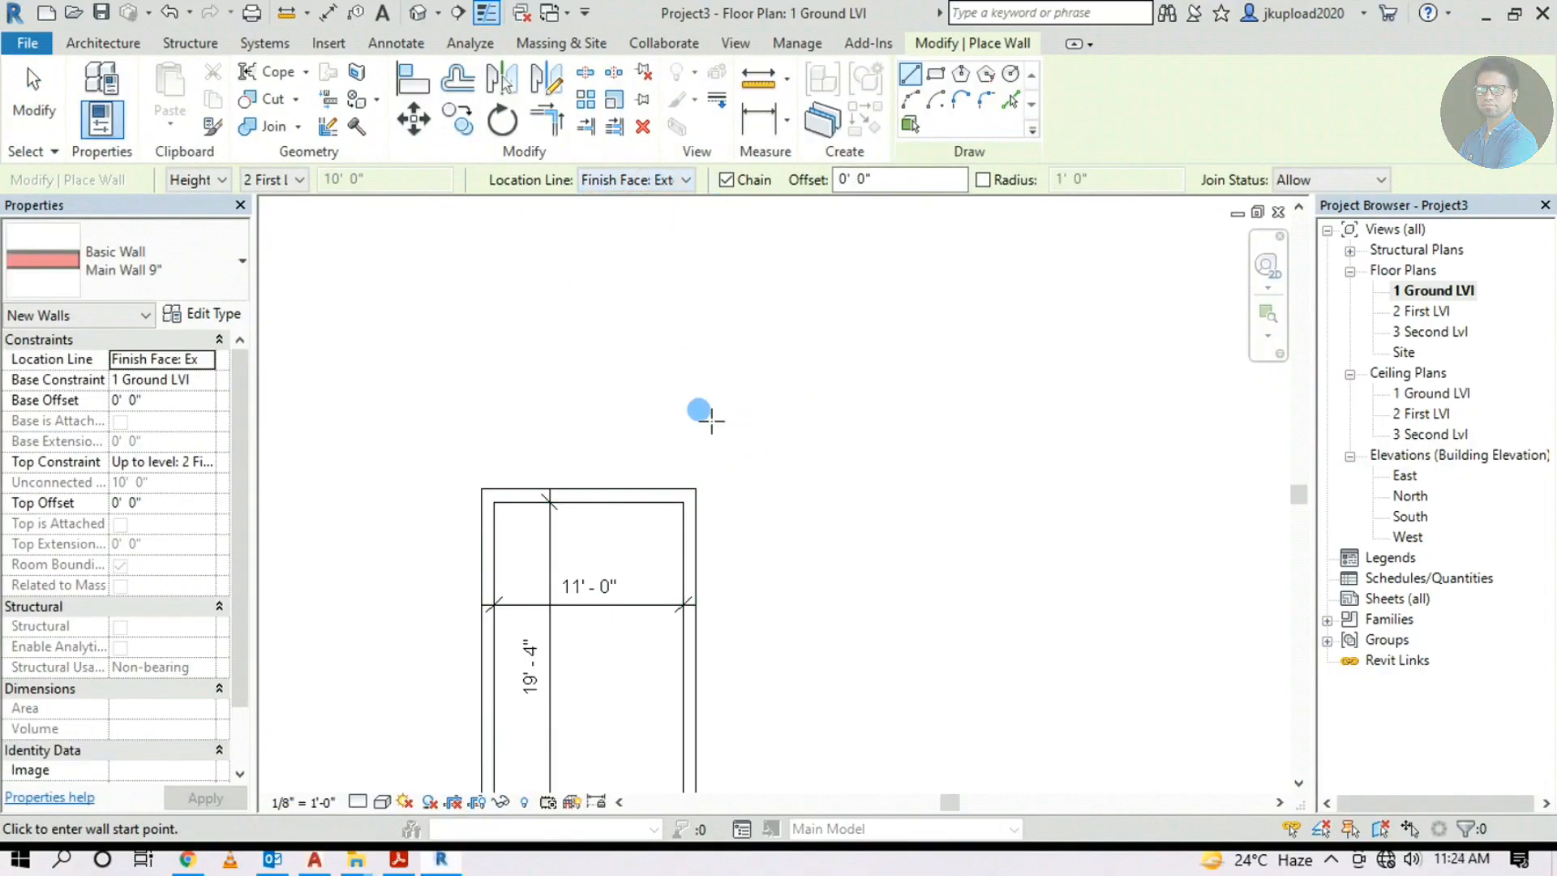
Draw a 1'5" wall upward from the living room's upper outer corner on the bedroom side, flipped to align with the wall below
{"action": "left_click", "coordinate": [697, 487]}
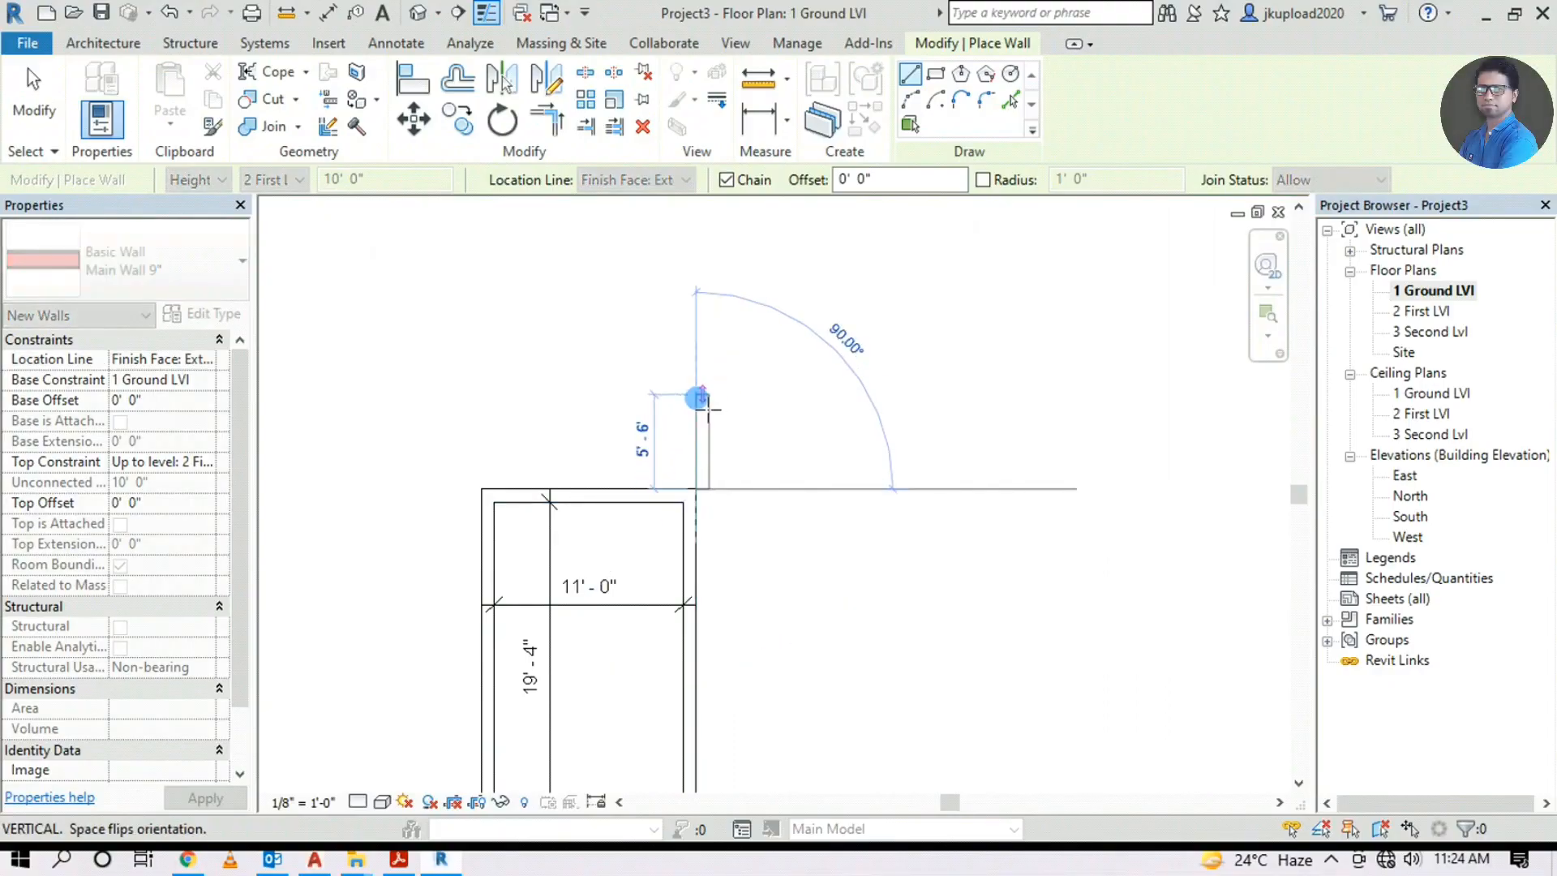
{"action": "scroll", "coordinate": [695, 454], "scroll_direction": "up", "scroll_amount": 5}
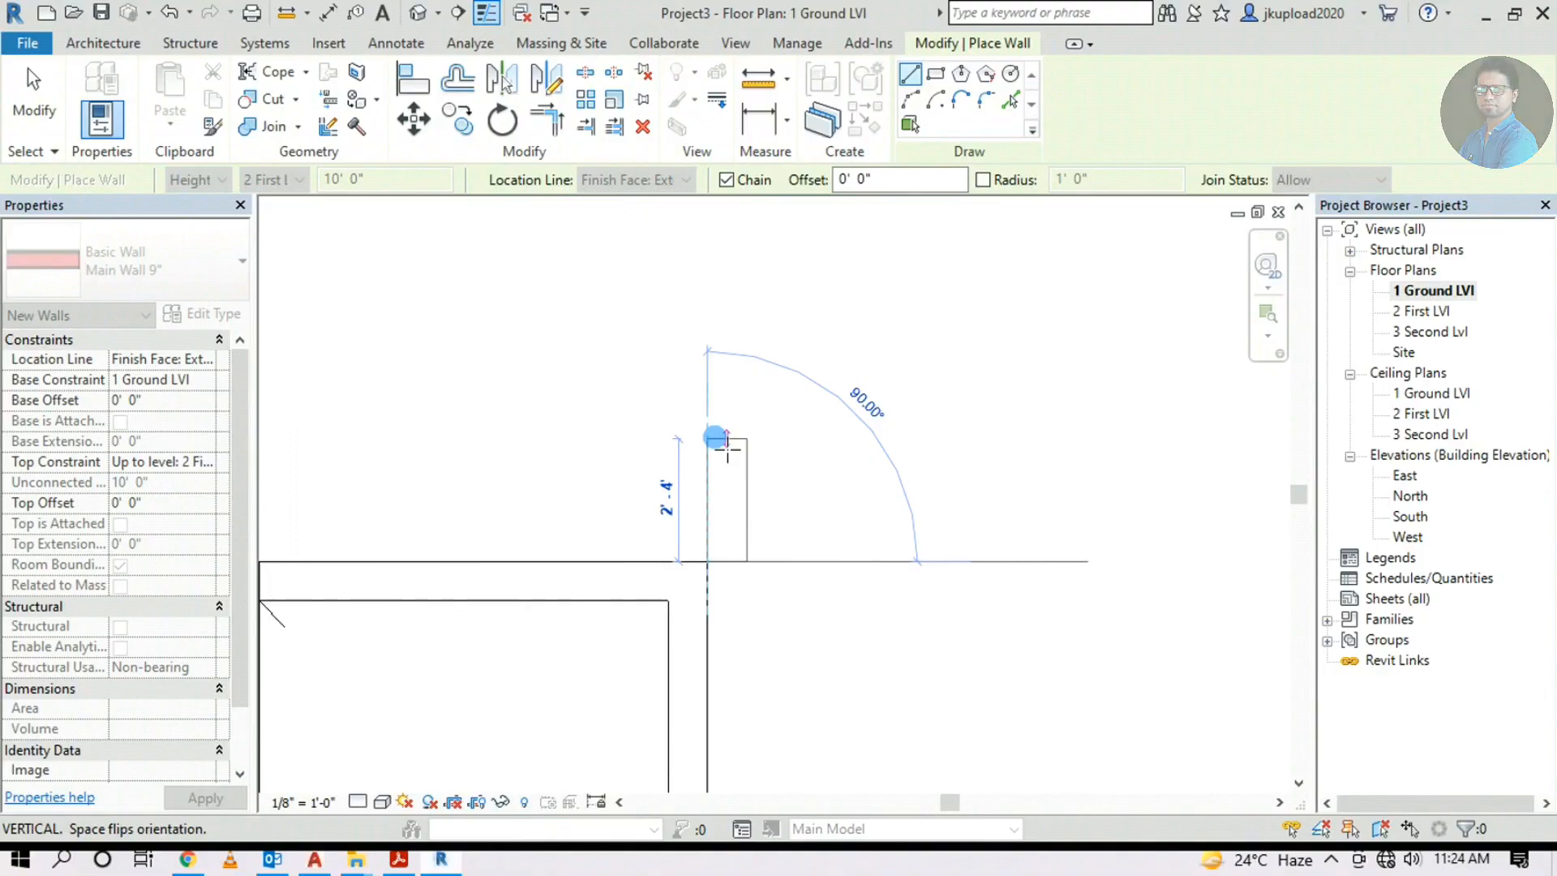
{"action": "key", "text": "space"}
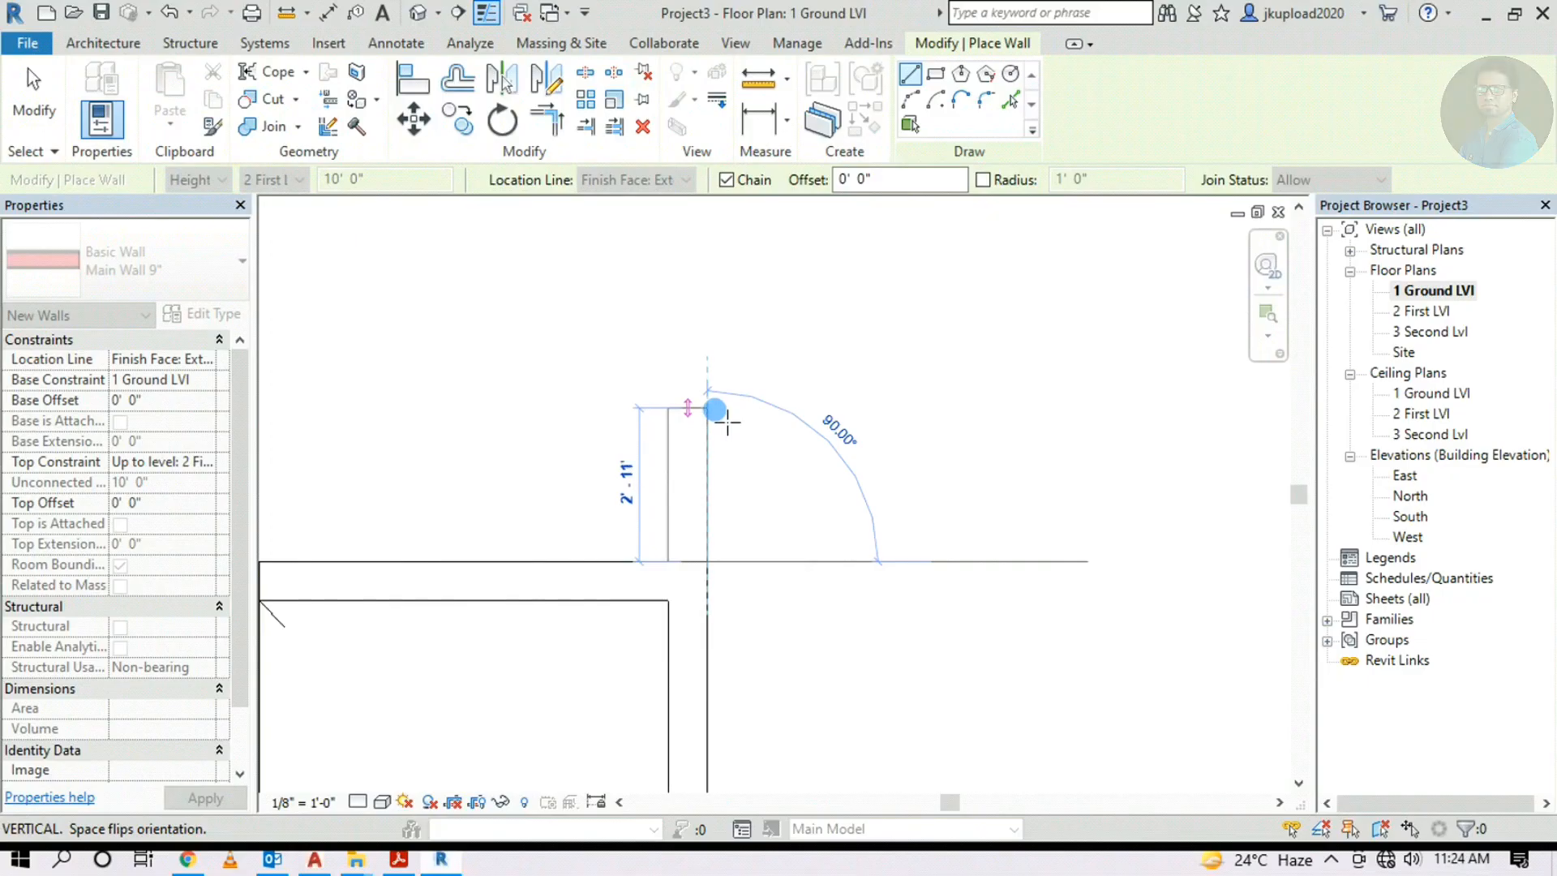
{"action": "middle_click_drag", "start_coordinate": [727, 420], "coordinate": [685, 473]}
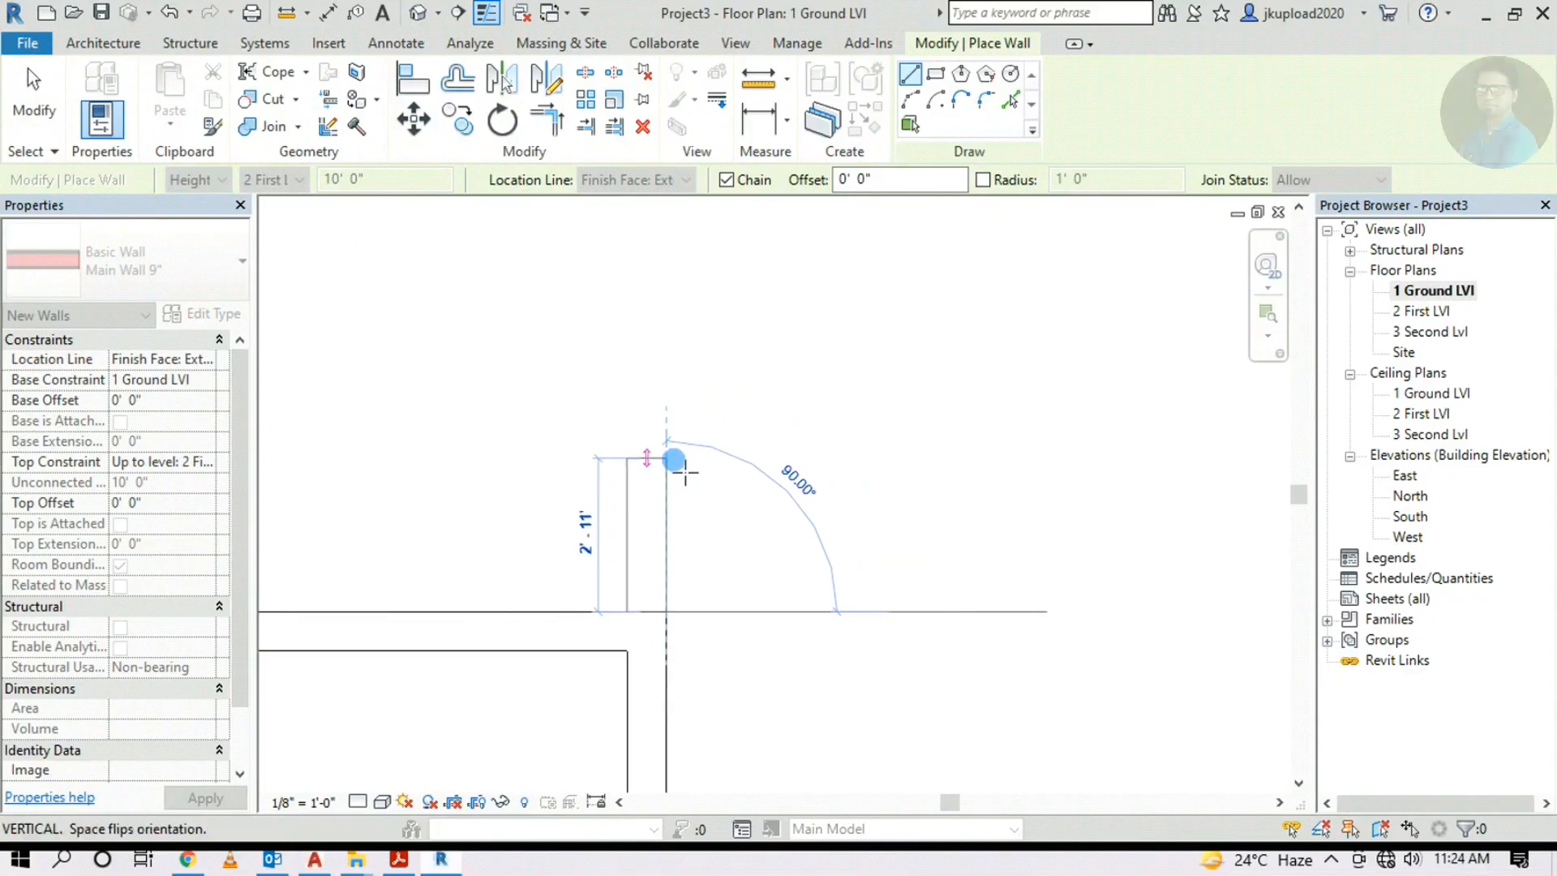
{"action": "scroll", "coordinate": [685, 472], "scroll_direction": "down", "scroll_amount": 4}
{"action": "middle_click_drag", "start_coordinate": [877, 469], "coordinate": [546, 531]}
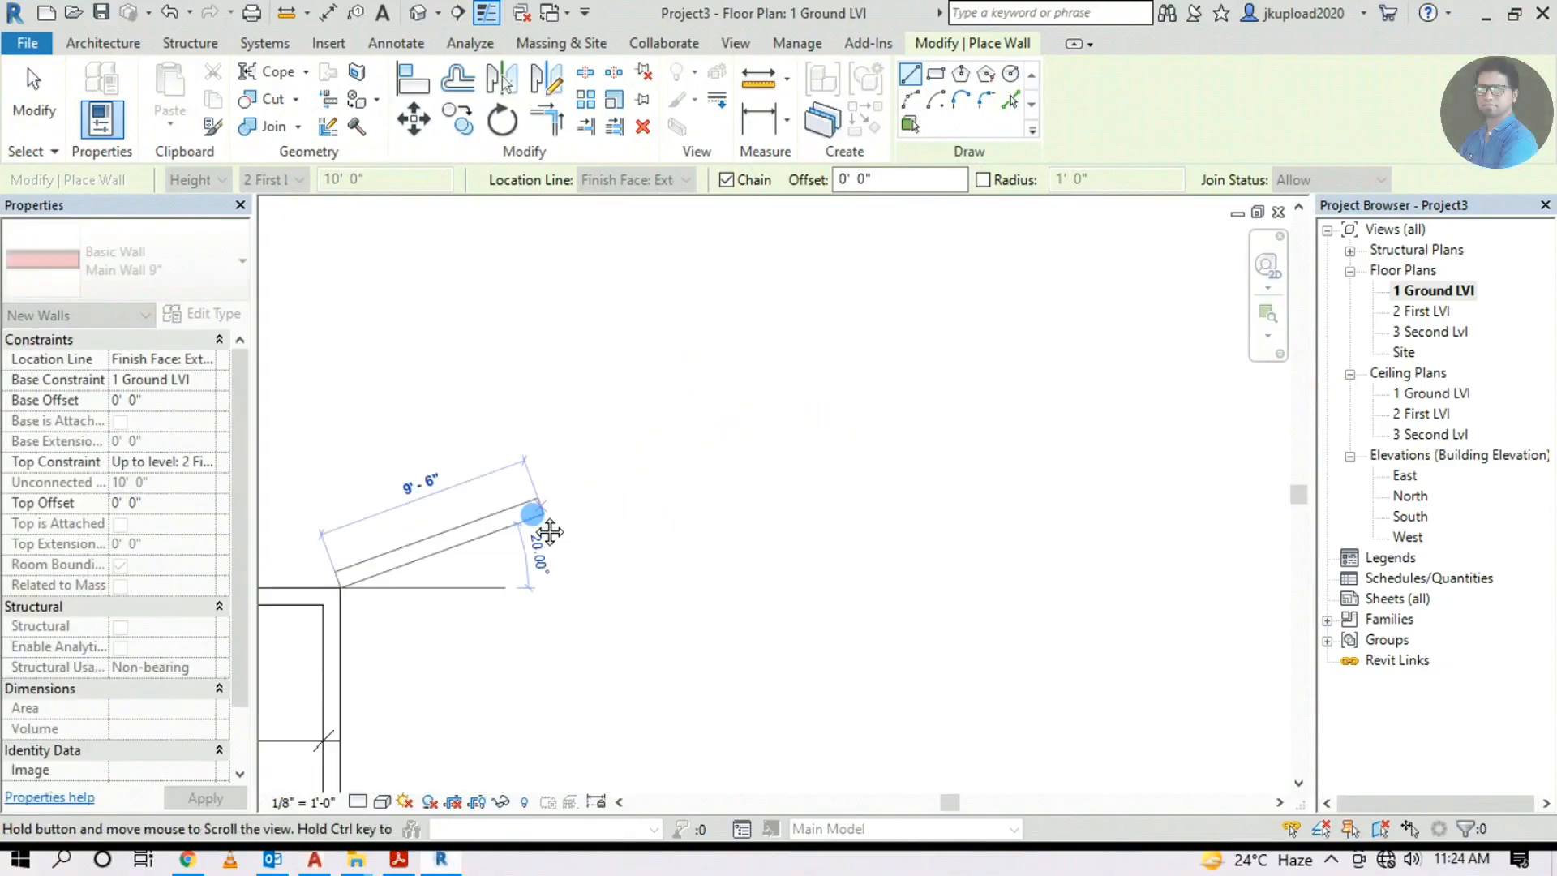
{"action": "scroll", "coordinate": [545, 506], "scroll_direction": "down", "scroll_amount": 1}
{"action": "middle_click_drag", "start_coordinate": [962, 525], "coordinate": [571, 544]}
{"action": "middle_click_drag", "start_coordinate": [836, 359], "coordinate": [688, 558]}
{"action": "scroll", "coordinate": [901, 395], "scroll_direction": "up", "scroll_amount": 2}
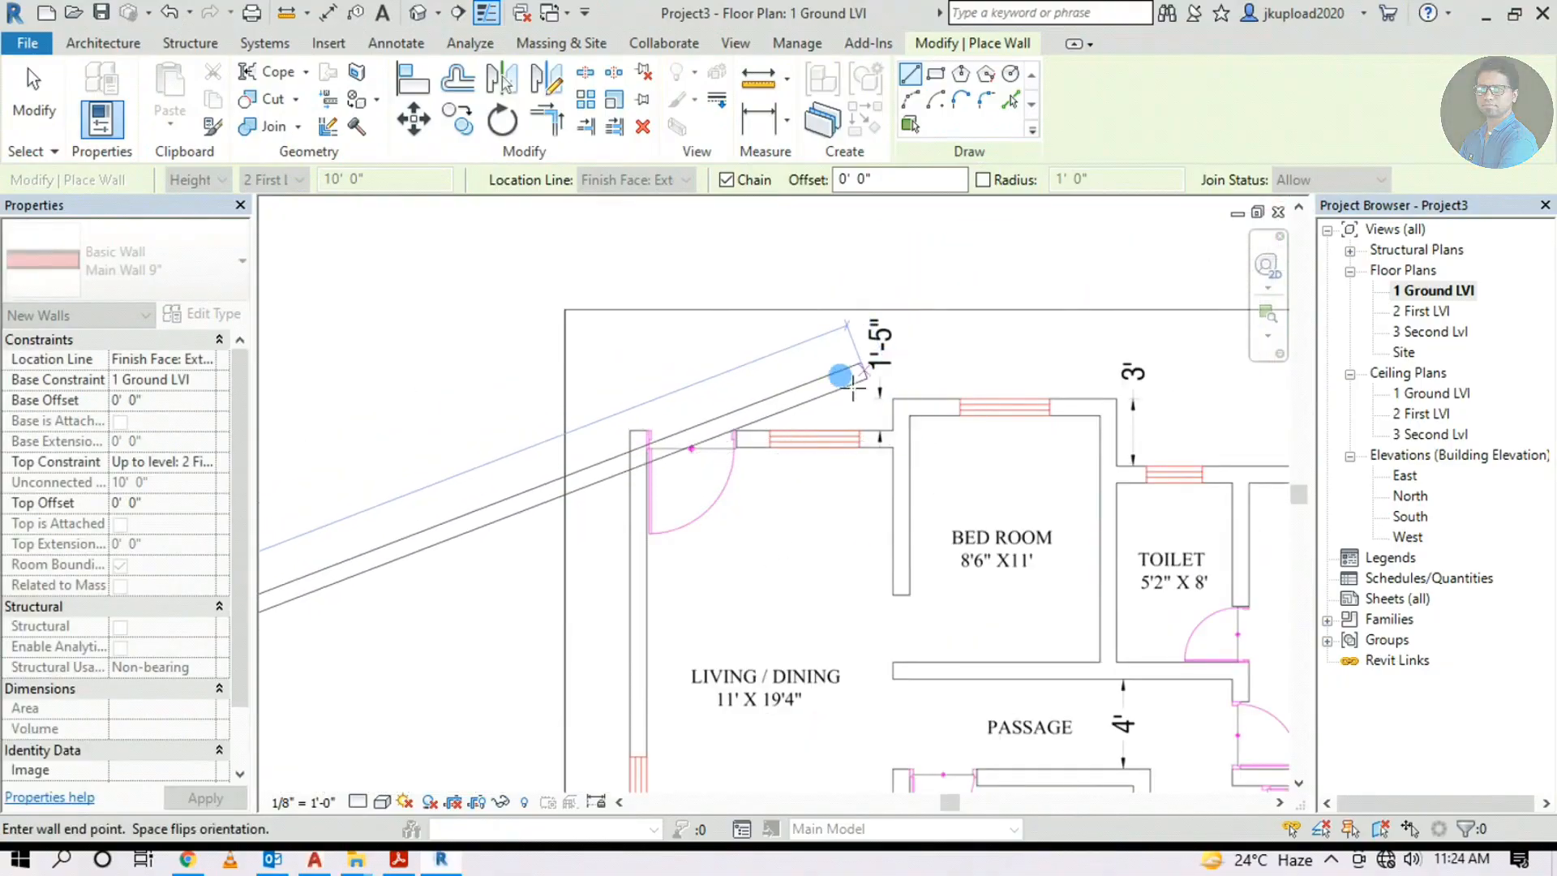
{"action": "scroll", "coordinate": [888, 365], "scroll_direction": "down", "scroll_amount": 2}
{"action": "middle_click_drag", "start_coordinate": [585, 452], "coordinate": [1108, 451]}
{"action": "middle_click_drag", "start_coordinate": [505, 614], "coordinate": [733, 445]}
{"action": "scroll", "coordinate": [588, 531], "scroll_direction": "up", "scroll_amount": 2}
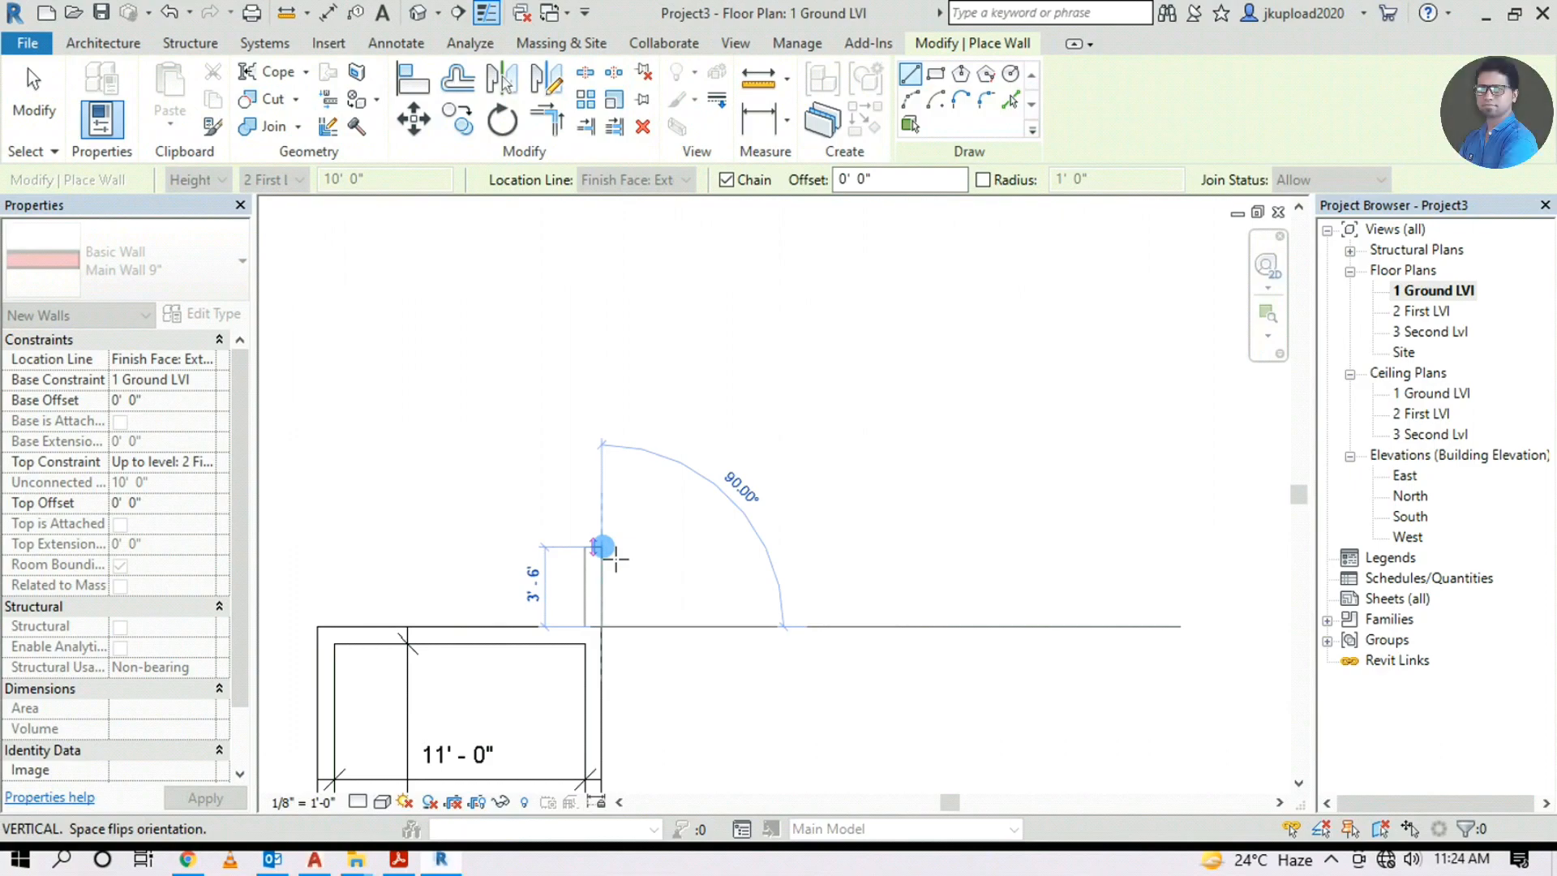
{"action": "type", "text": "1'5\""}
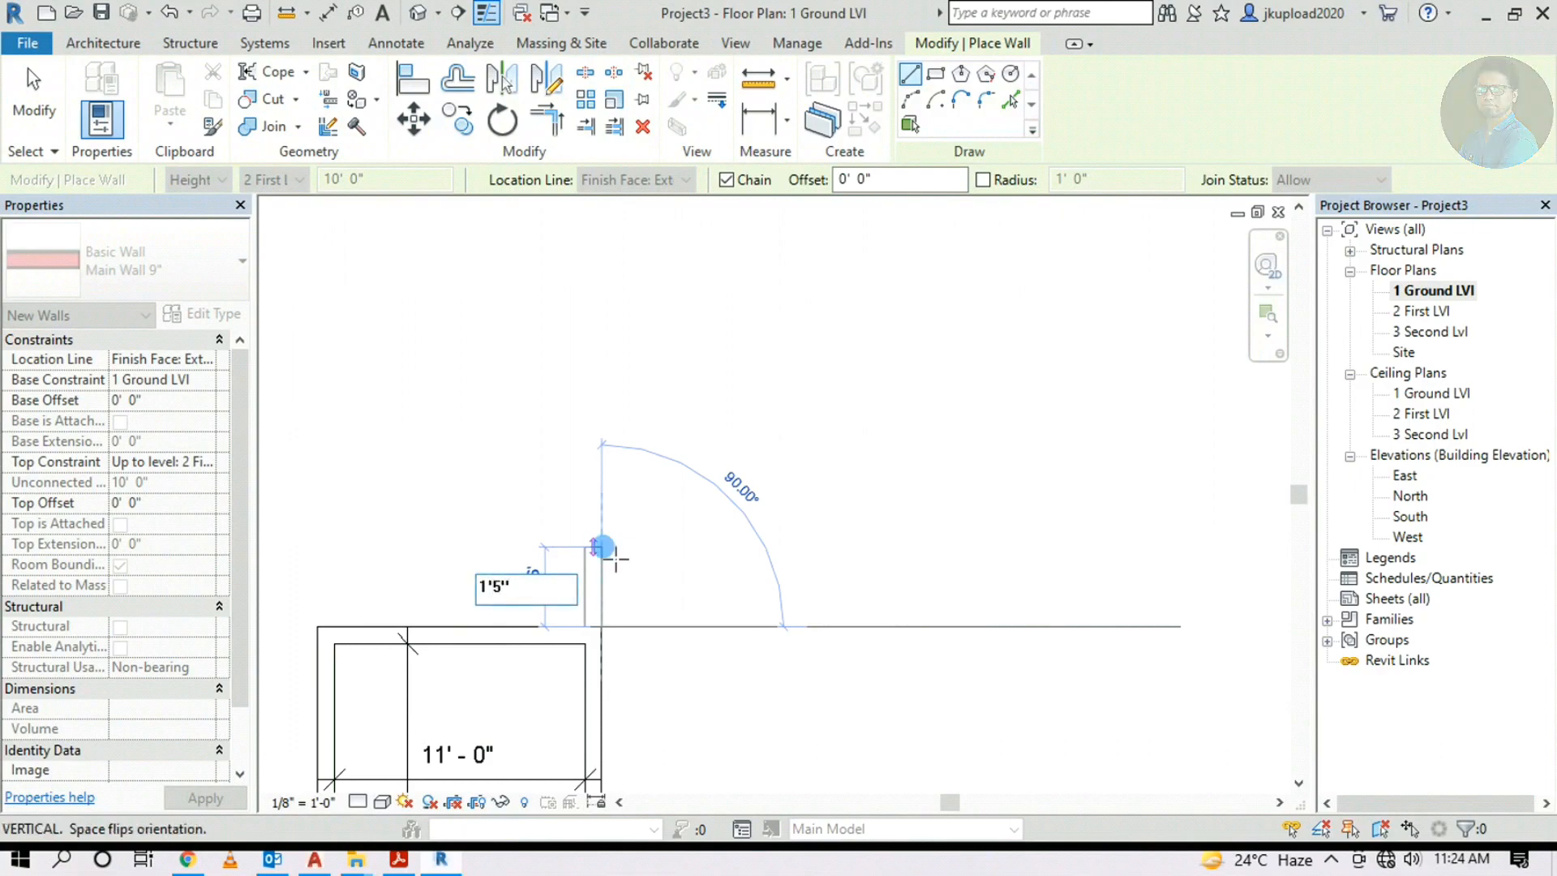
{"action": "key", "text": "Return"}
Compare the bedroom's upper wall corner on the imported plan image with the drawn 1'5" offset wall
{"action": "scroll", "coordinate": [628, 623], "scroll_direction": "up", "scroll_amount": 2}
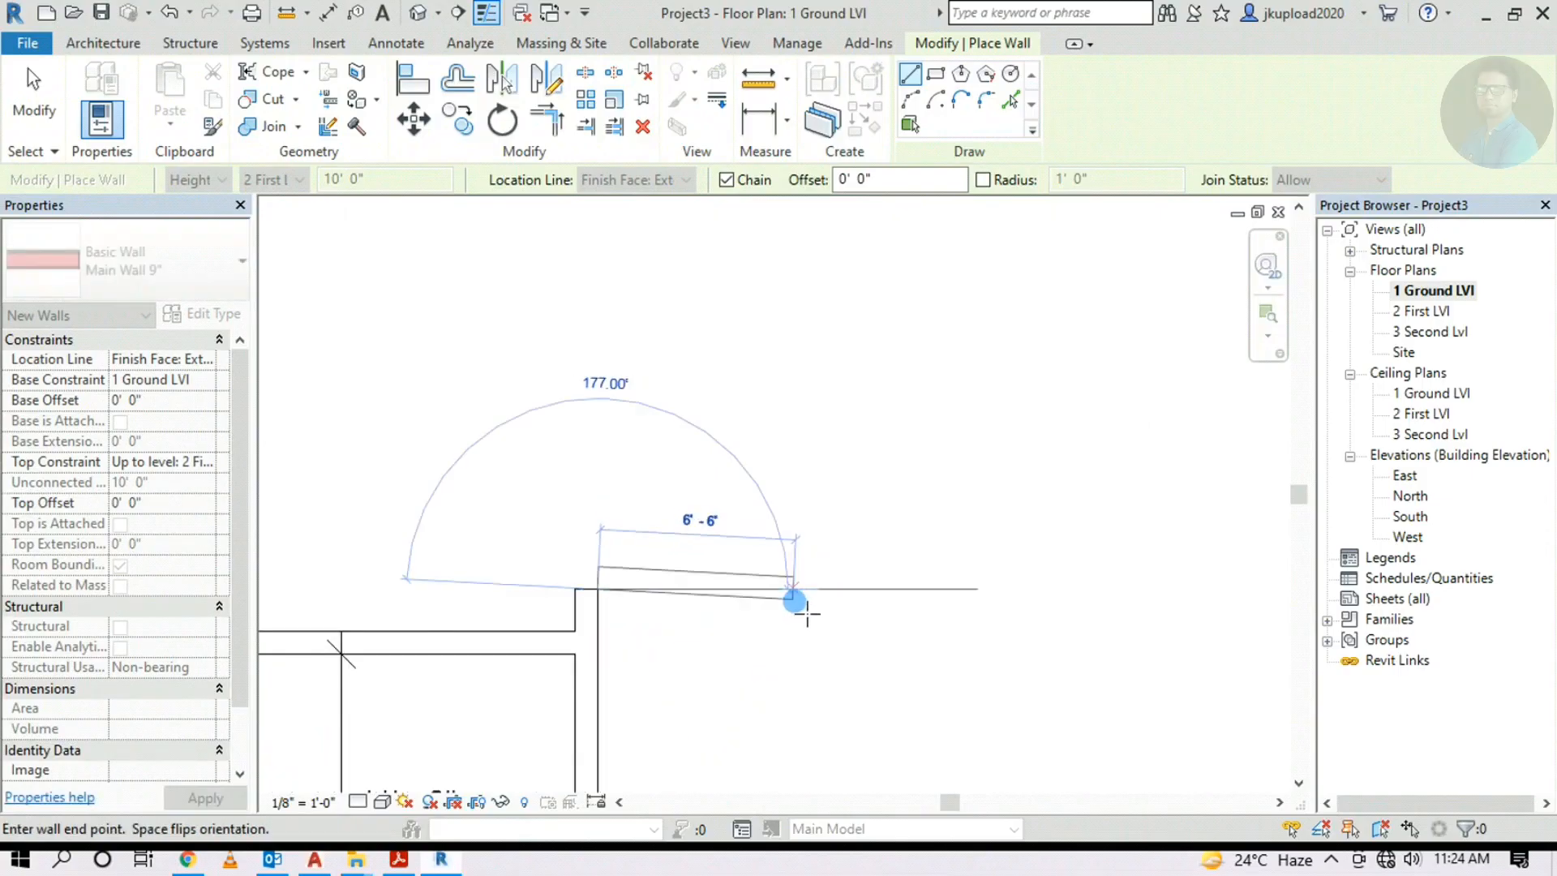
{"action": "scroll", "coordinate": [677, 608], "scroll_direction": "up", "scroll_amount": 2}
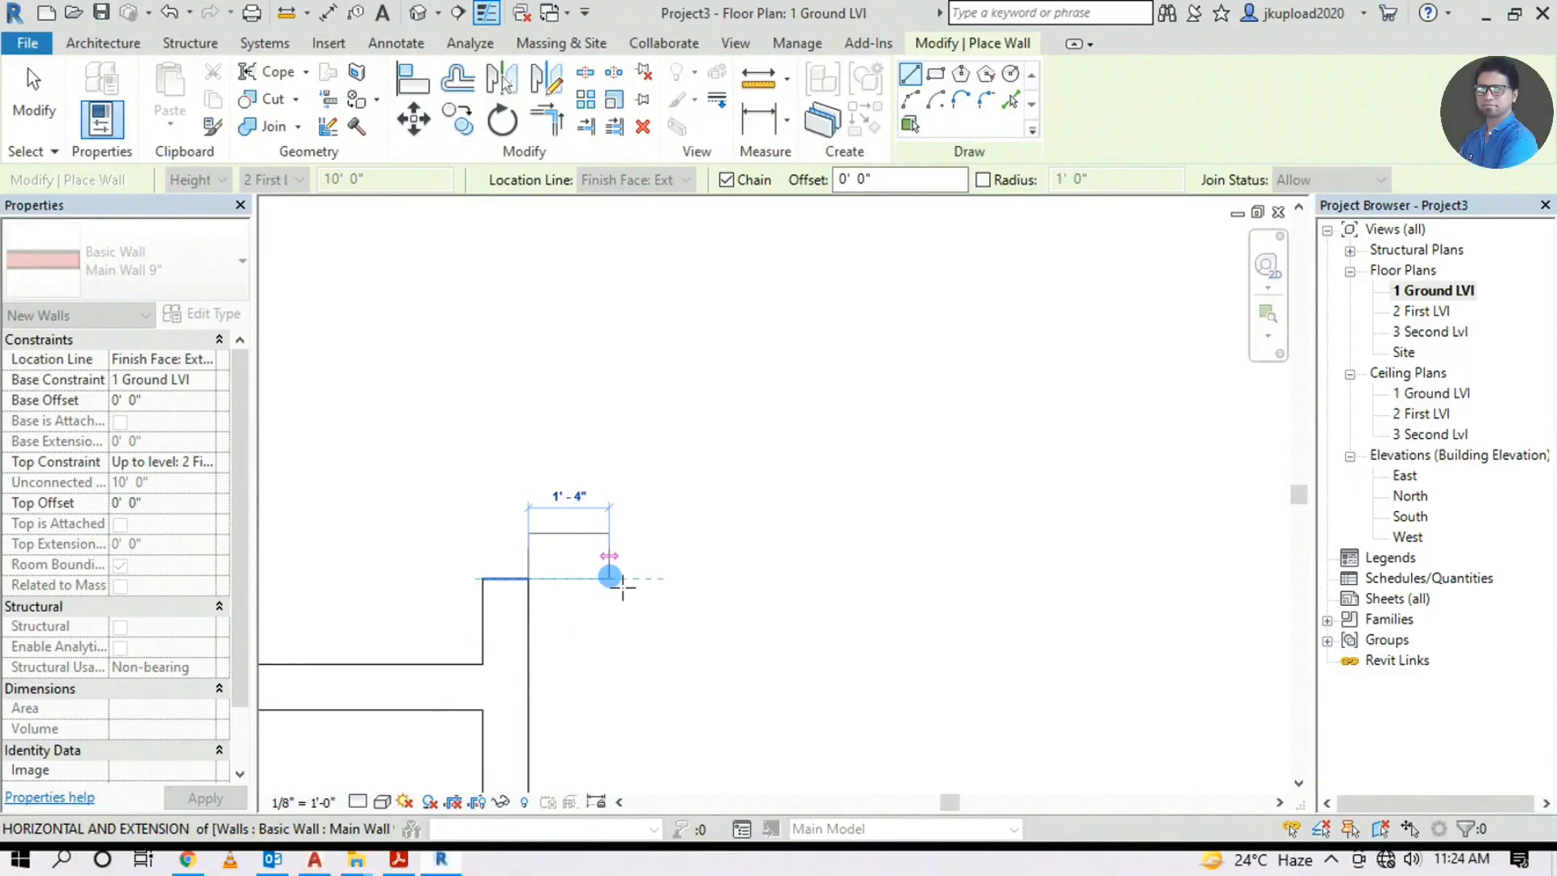
{"action": "scroll", "coordinate": [623, 584], "scroll_direction": "down", "scroll_amount": 2}
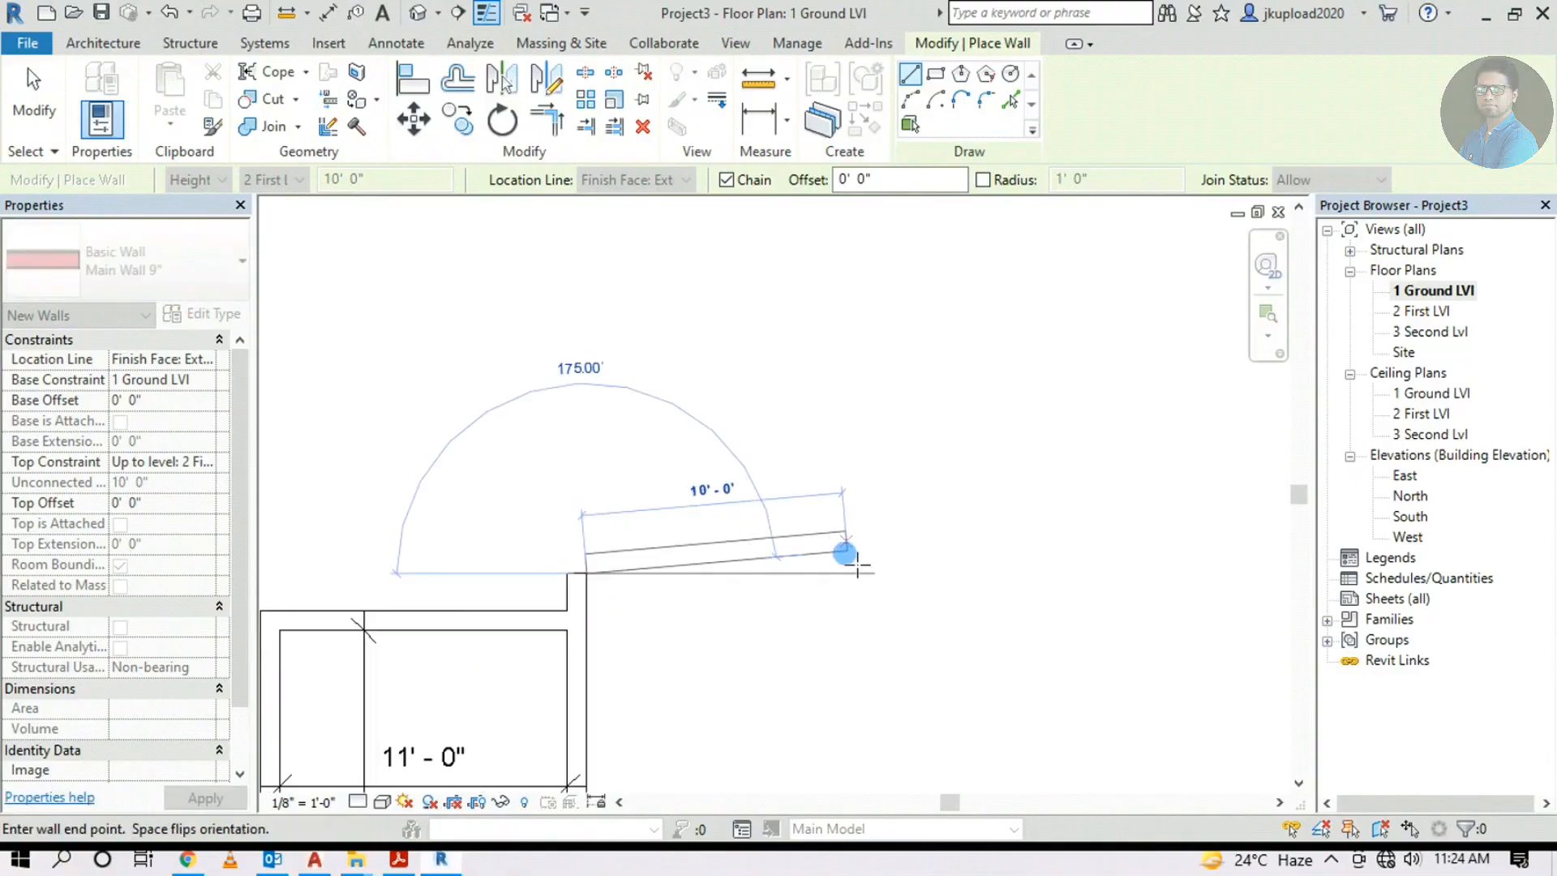
{"action": "middle_click_drag", "start_coordinate": [845, 553], "coordinate": [446, 651]}
{"action": "scroll", "coordinate": [556, 630], "scroll_direction": "down", "scroll_amount": 1}
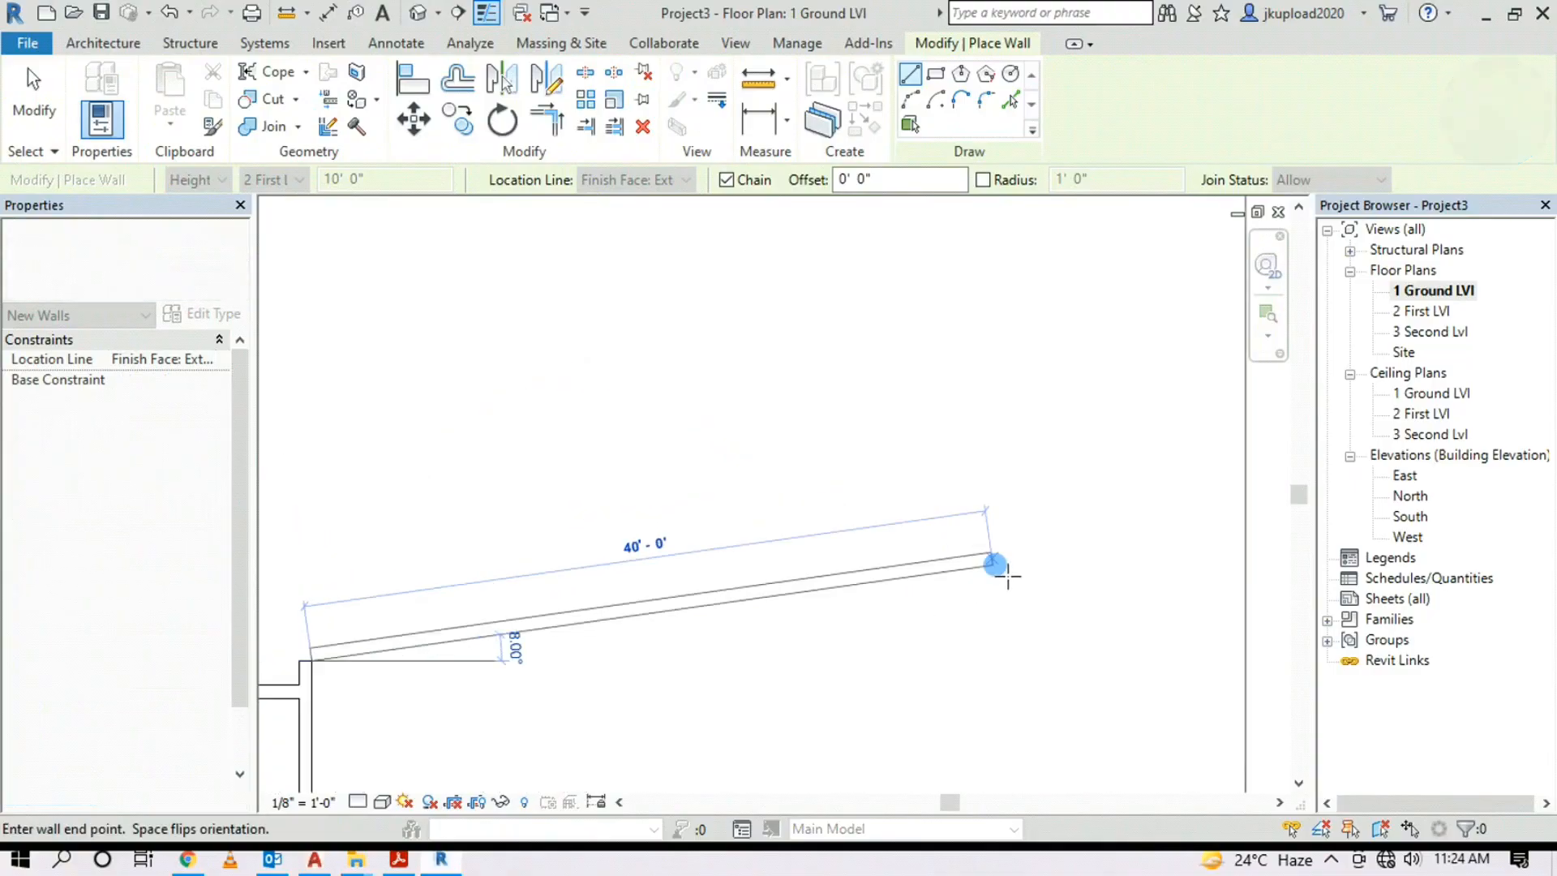
{"action": "scroll", "coordinate": [984, 425], "scroll_direction": "up", "scroll_amount": 5}
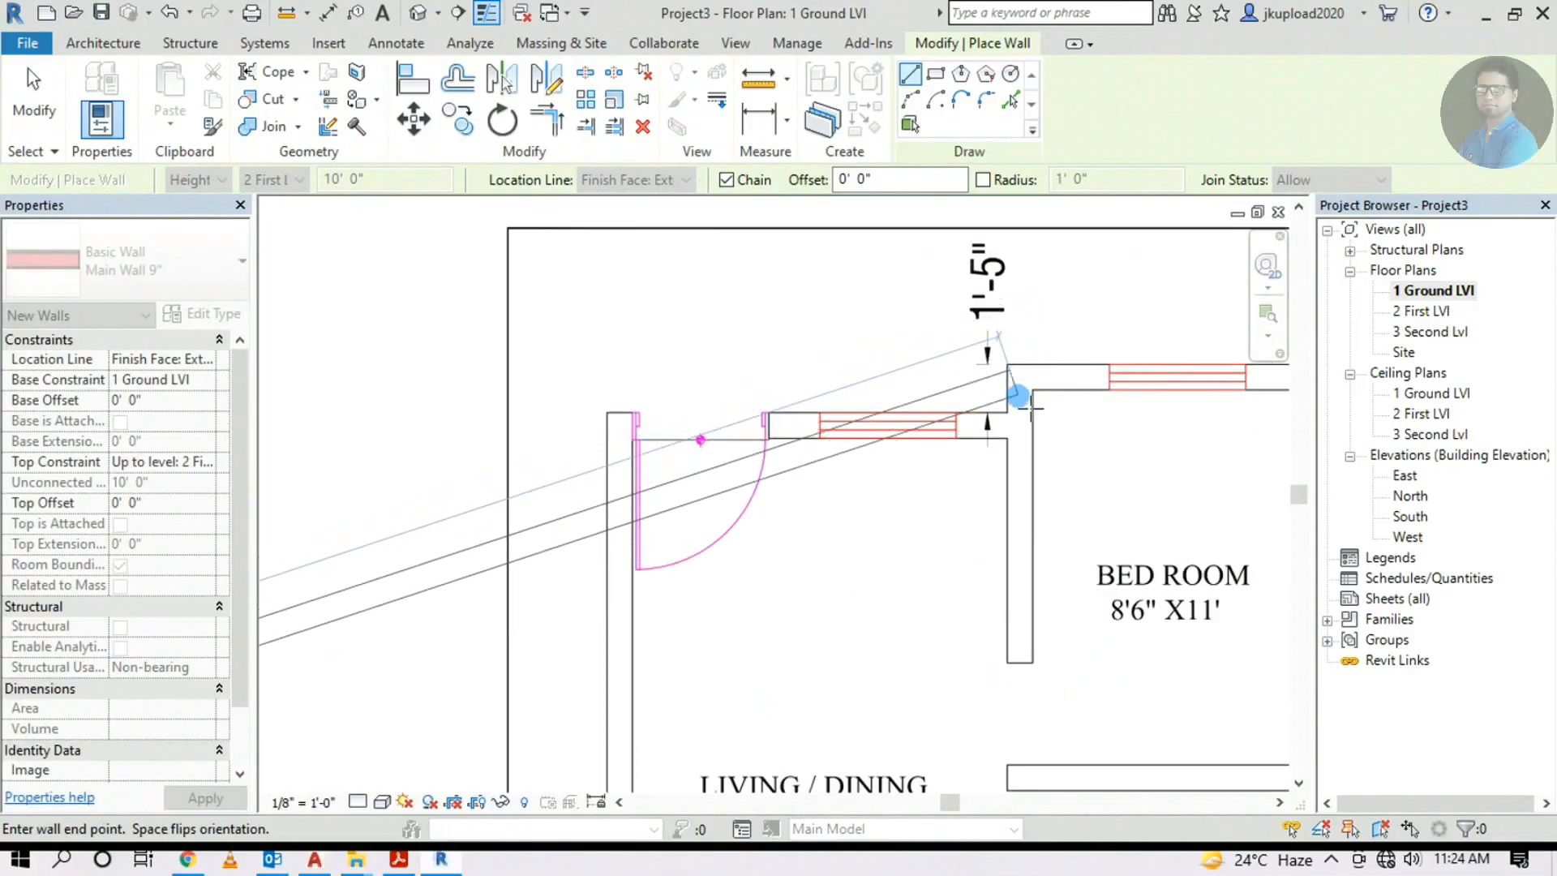
{"action": "scroll", "coordinate": [973, 406], "scroll_direction": "down", "scroll_amount": 2}
{"action": "middle_click_drag", "start_coordinate": [729, 438], "coordinate": [1378, 385]}
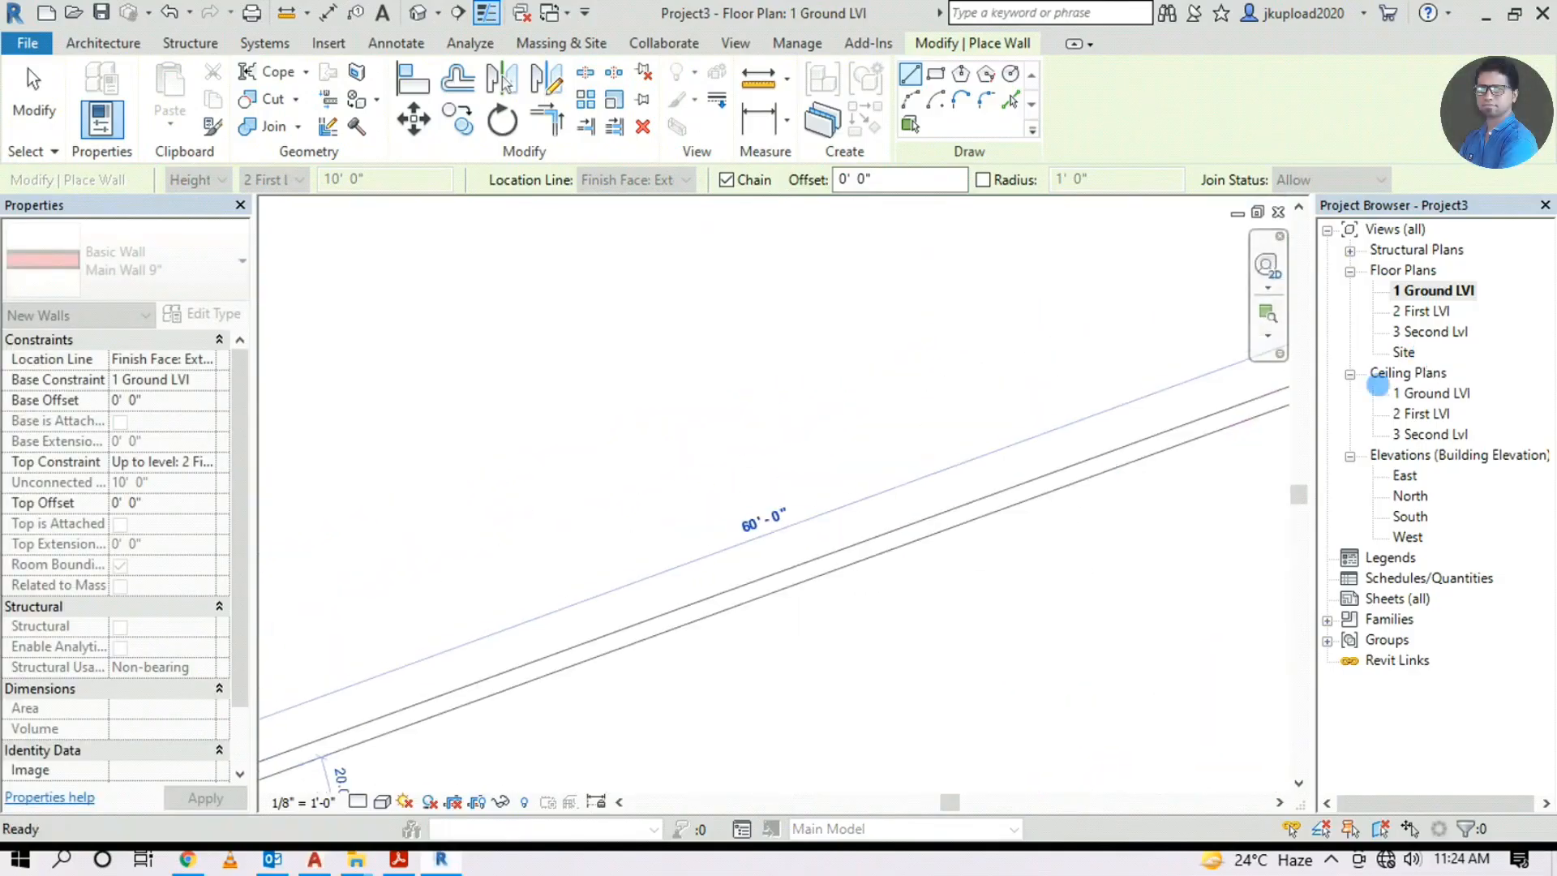
{"action": "scroll", "coordinate": [613, 618], "scroll_direction": "down", "scroll_amount": 1}
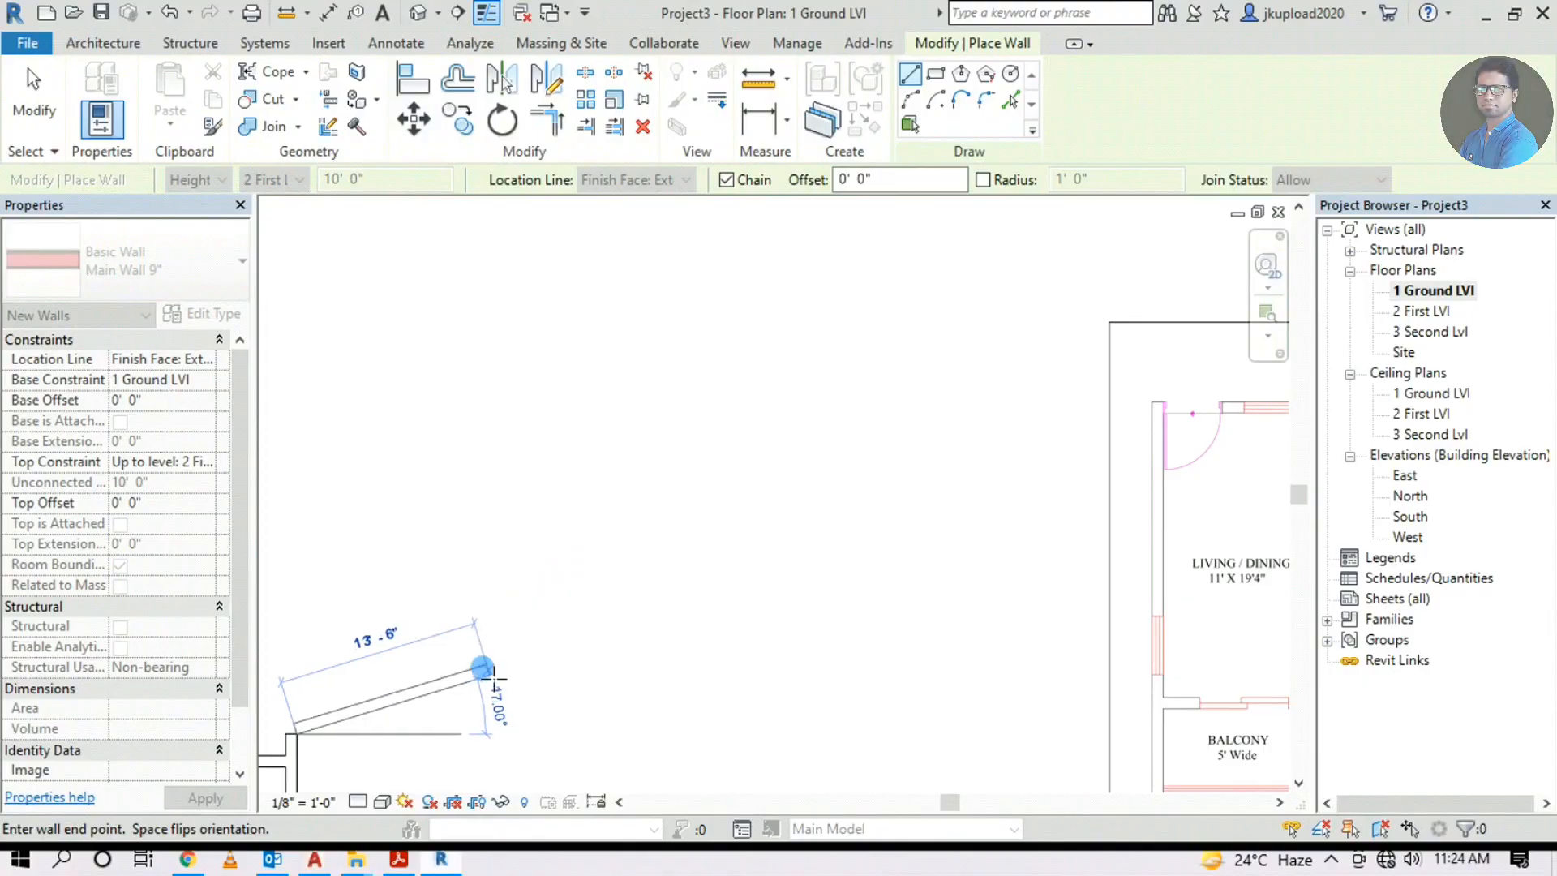
{"action": "scroll", "coordinate": [487, 673], "scroll_direction": "up", "scroll_amount": 2}
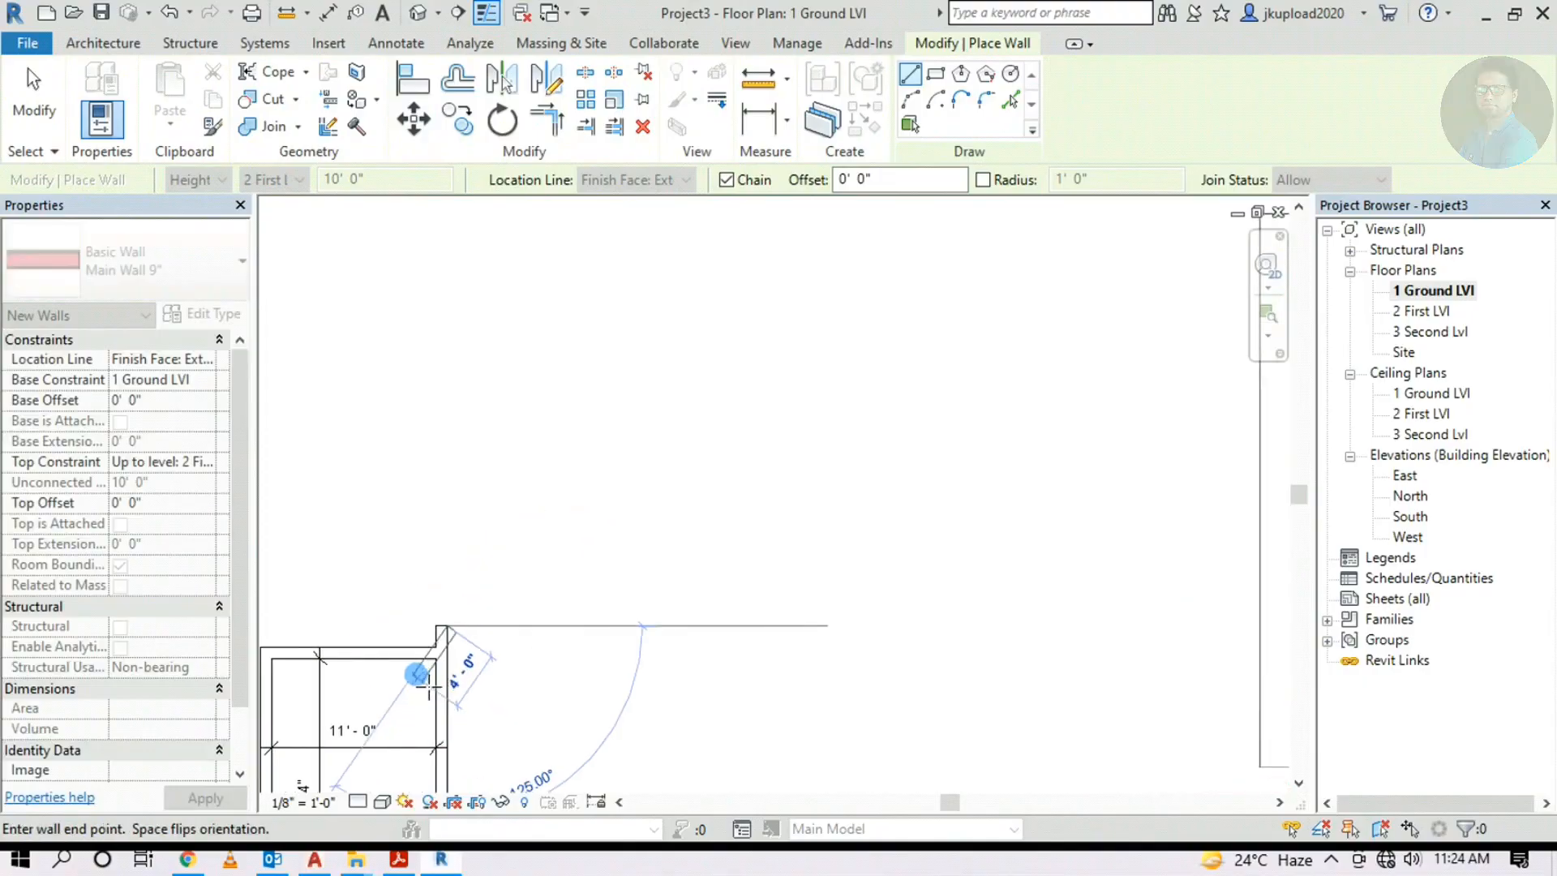
{"action": "scroll", "coordinate": [429, 685], "scroll_direction": "up", "scroll_amount": 1}
Draw the 8'6" bedroom's upper horizontal wall 8'6" long from the top of the short offset wall, with its thickness below the exterior face
{"action": "left_click", "coordinate": [451, 610]}
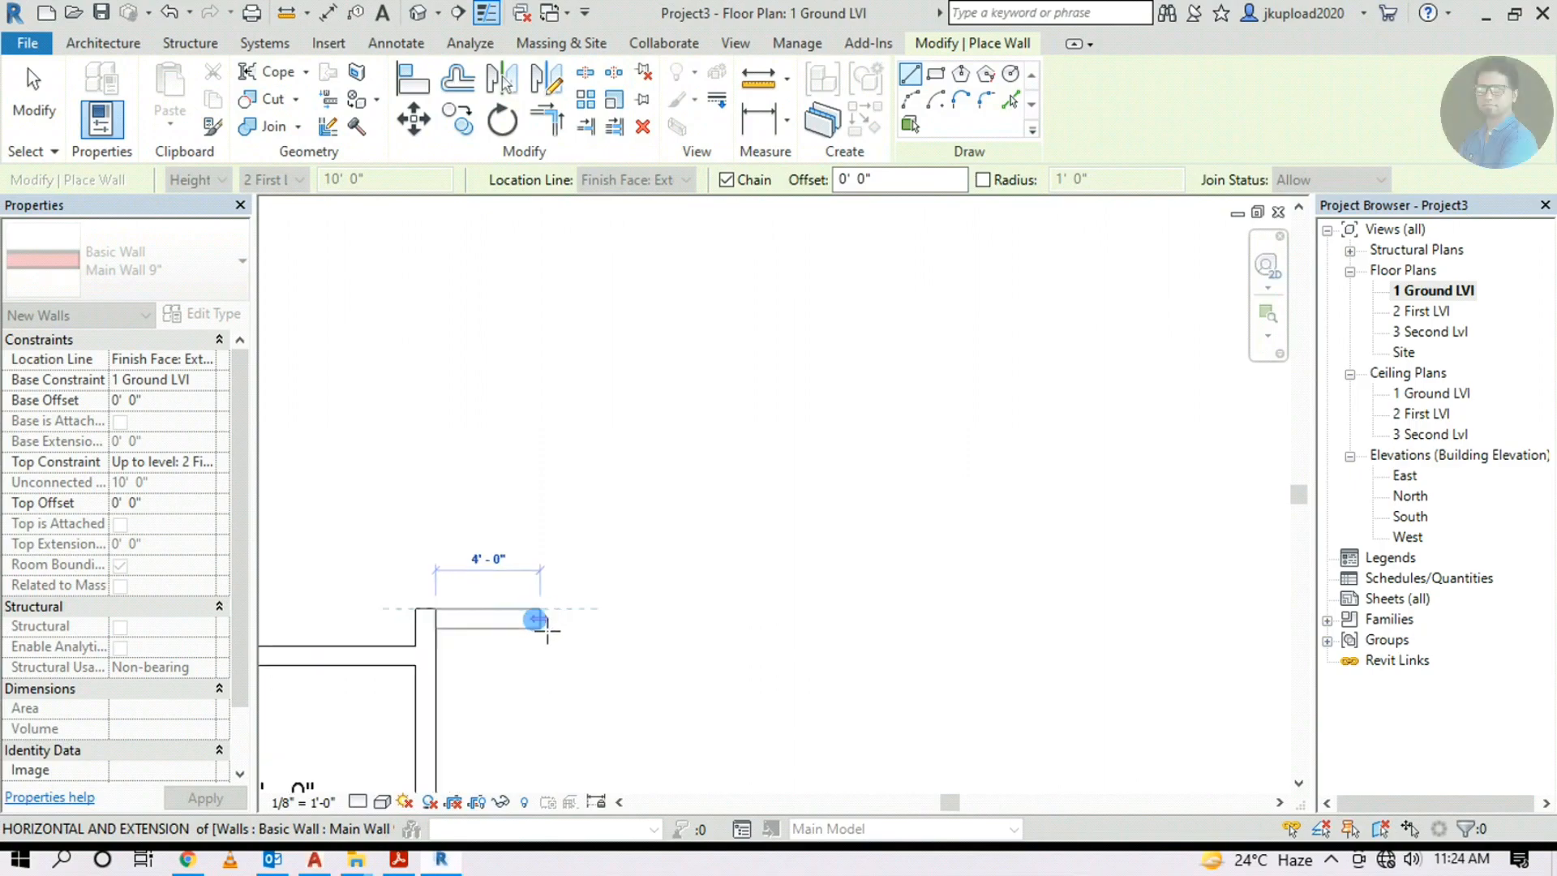
{"action": "scroll", "coordinate": [531, 618], "scroll_direction": "up", "scroll_amount": 2}
{"action": "scroll", "coordinate": [628, 642], "scroll_direction": "down", "scroll_amount": 2}
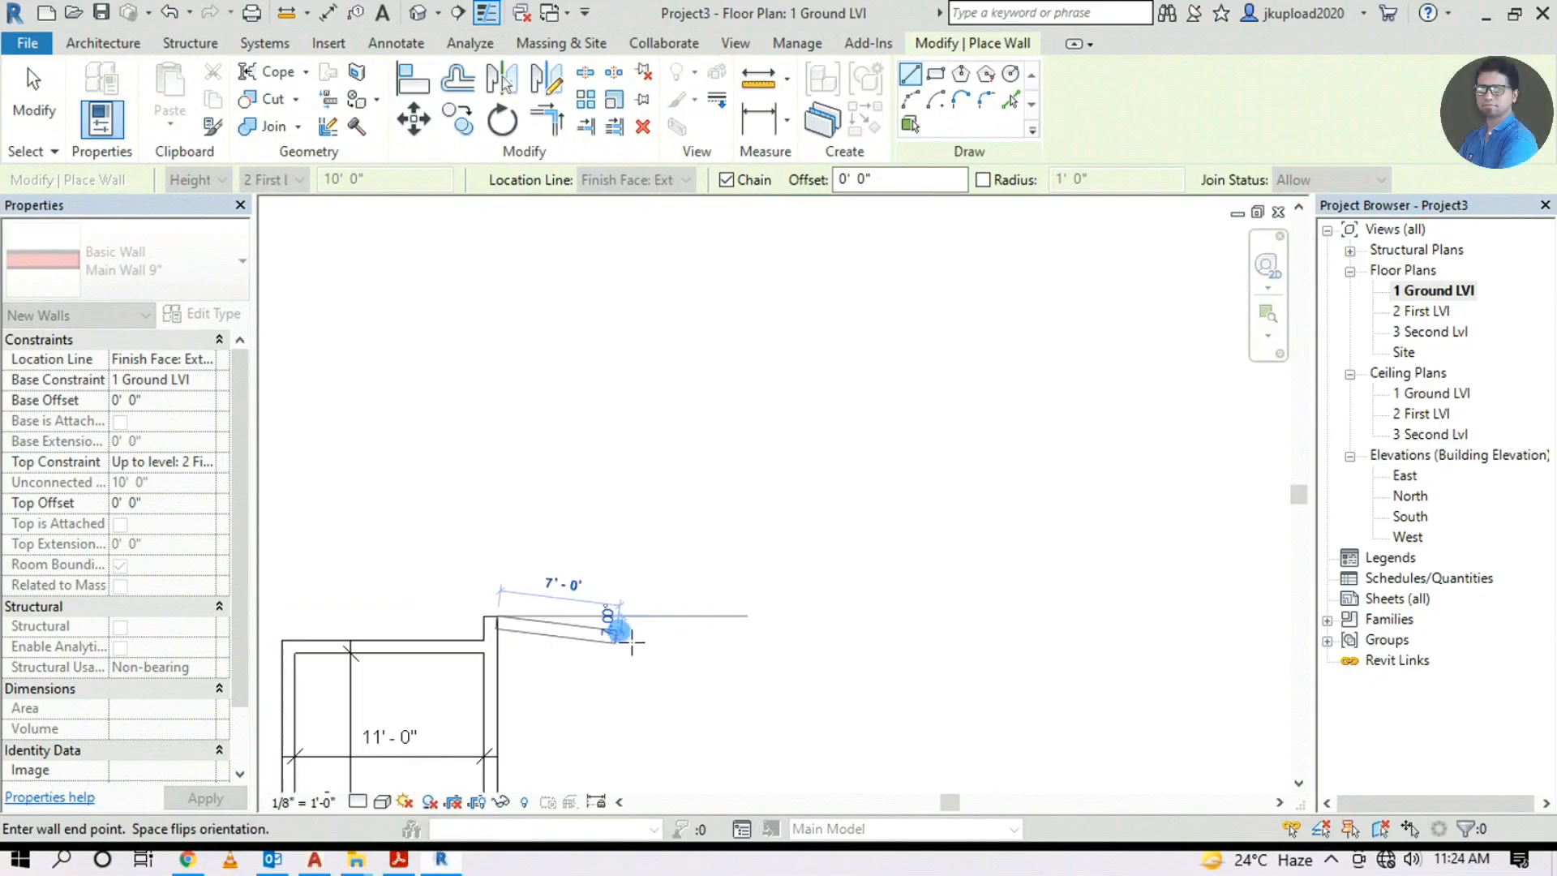
{"action": "scroll", "coordinate": [674, 632], "scroll_direction": "down", "scroll_amount": 3}
{"action": "middle_click_drag", "start_coordinate": [1223, 473], "coordinate": [903, 521]}
{"action": "scroll", "coordinate": [931, 503], "scroll_direction": "up", "scroll_amount": 2}
{"action": "scroll", "coordinate": [956, 532], "scroll_direction": "up", "scroll_amount": 4}
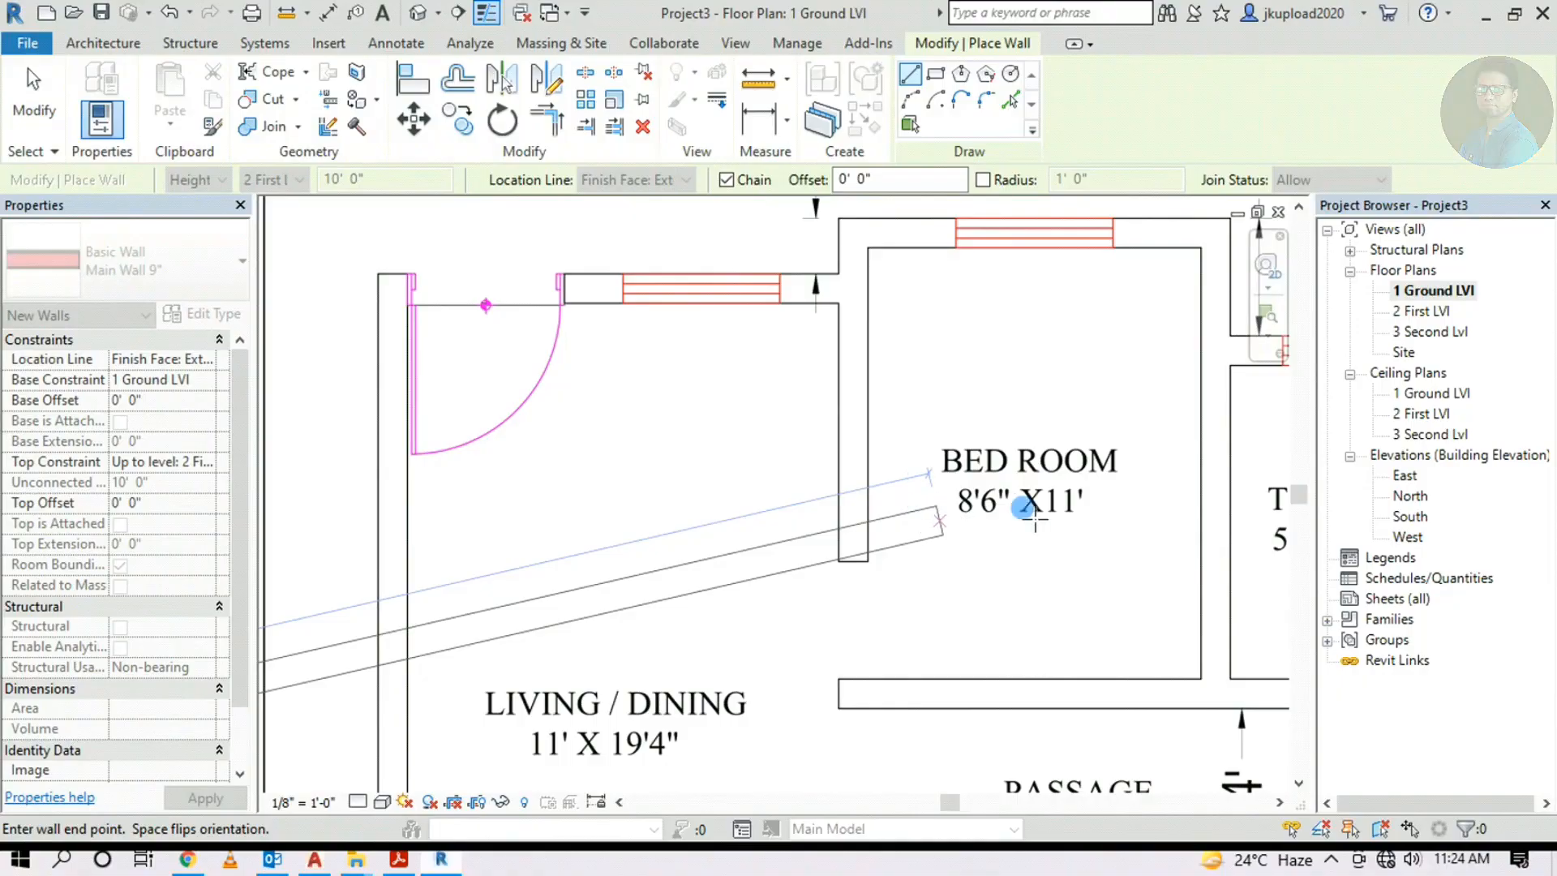
{"action": "scroll", "coordinate": [1013, 511], "scroll_direction": "down", "scroll_amount": 2}
{"action": "scroll", "coordinate": [1305, 453], "scroll_direction": "down", "scroll_amount": 3}
{"action": "middle_click_drag", "start_coordinate": [1306, 452], "coordinate": [1313, 451]}
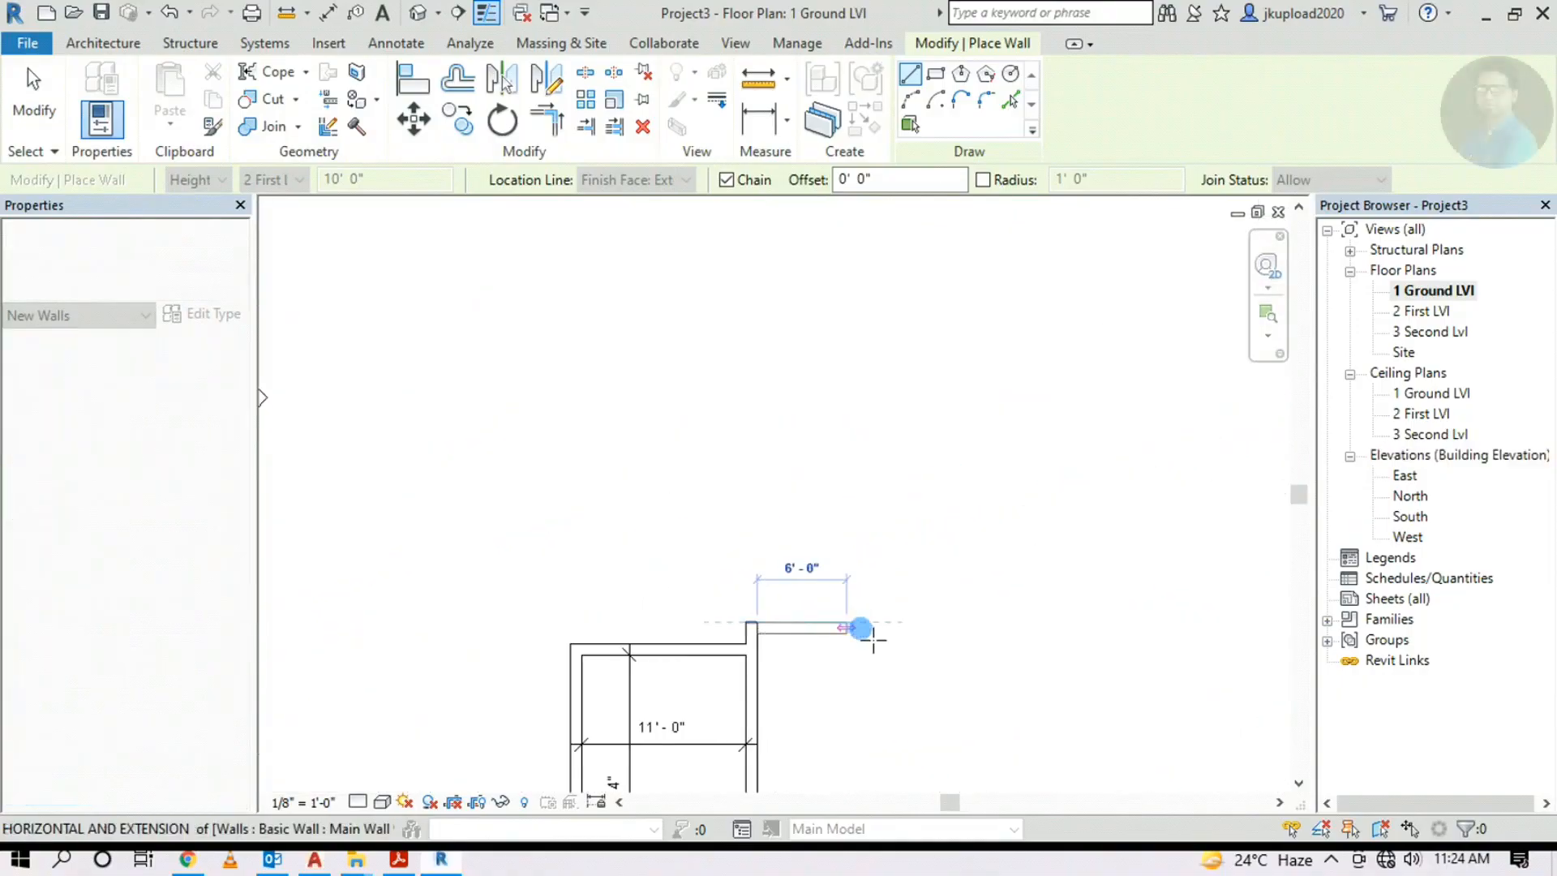
{"action": "scroll", "coordinate": [876, 641], "scroll_direction": "up", "scroll_amount": 1}
{"action": "type", "text": "8'6\""}
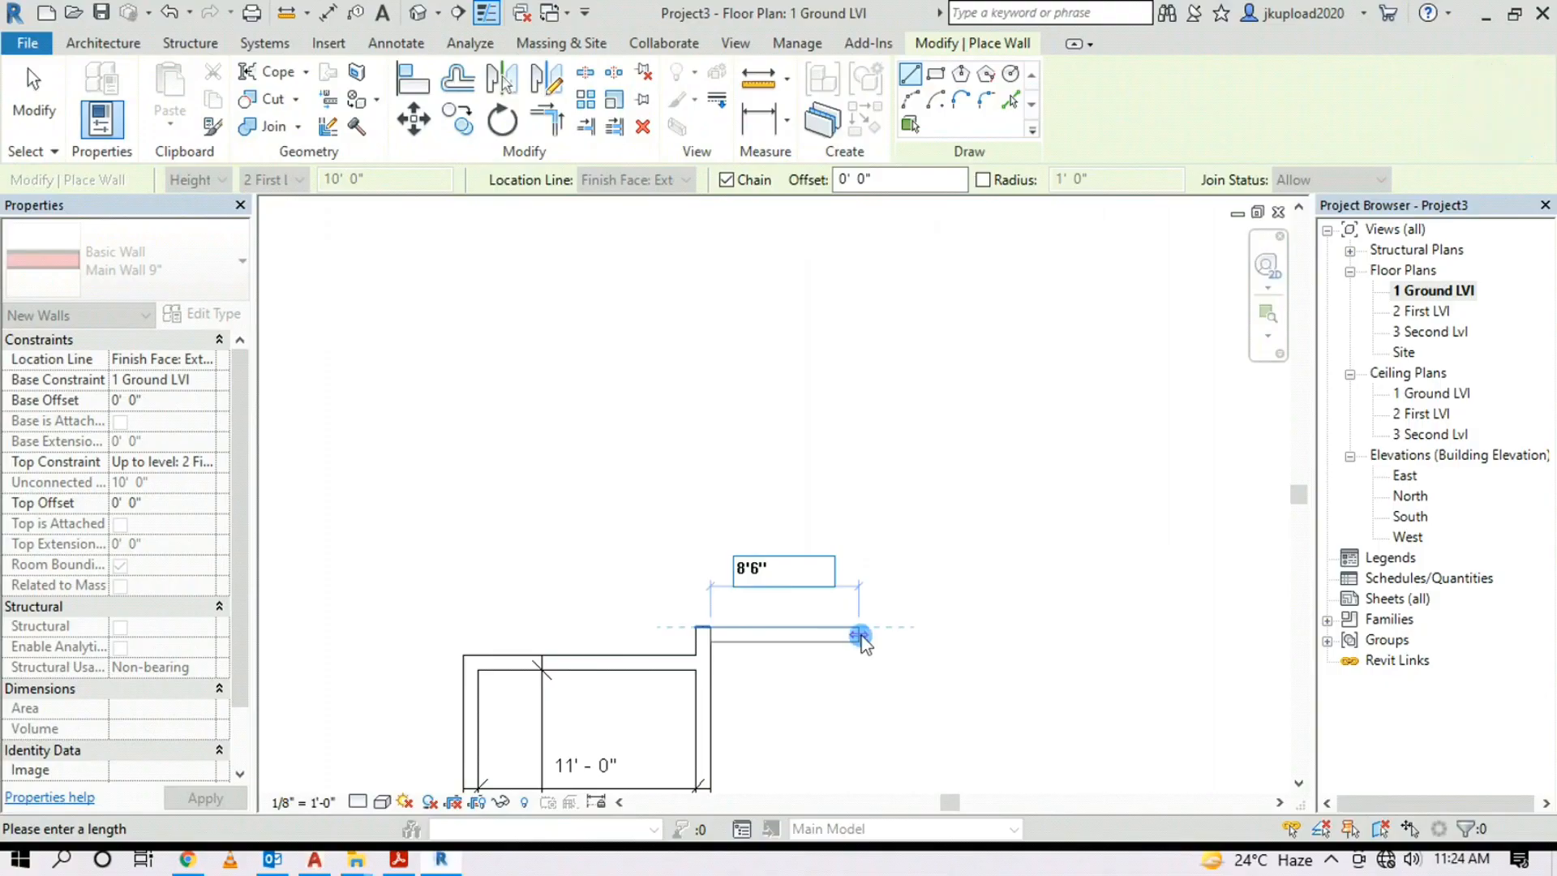
{"action": "key", "text": "Return"}
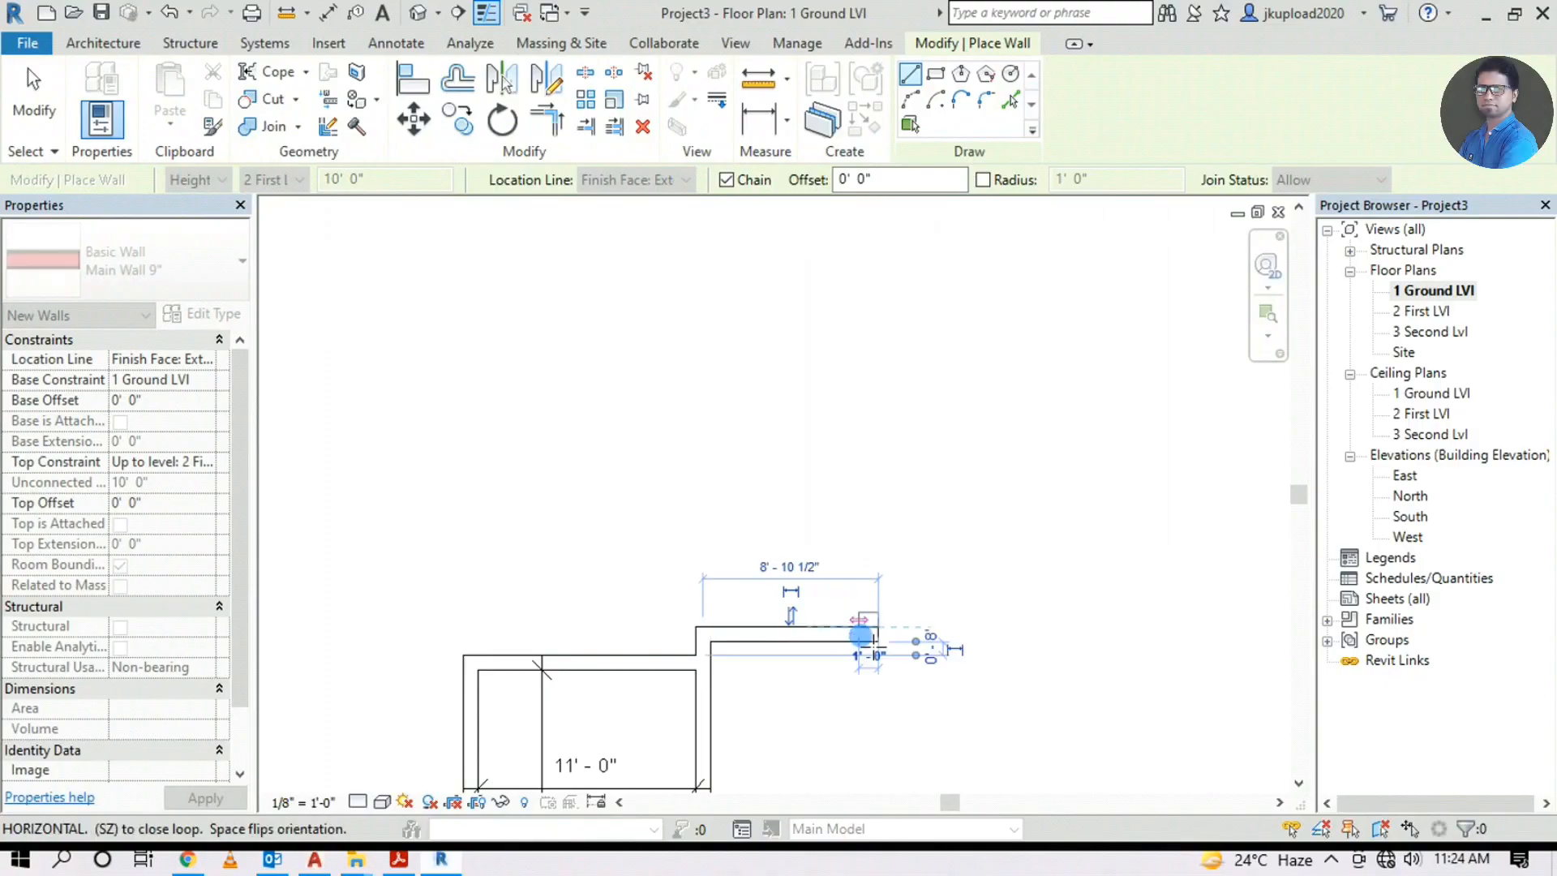
Draw the 8'6" X 11' bedroom's far side wall 11' long, straight down from the outer end of its upper wall
{"action": "middle_click_drag", "start_coordinate": [992, 624], "coordinate": [767, 568]}
{"action": "scroll", "coordinate": [774, 529], "scroll_direction": "down", "scroll_amount": 2}
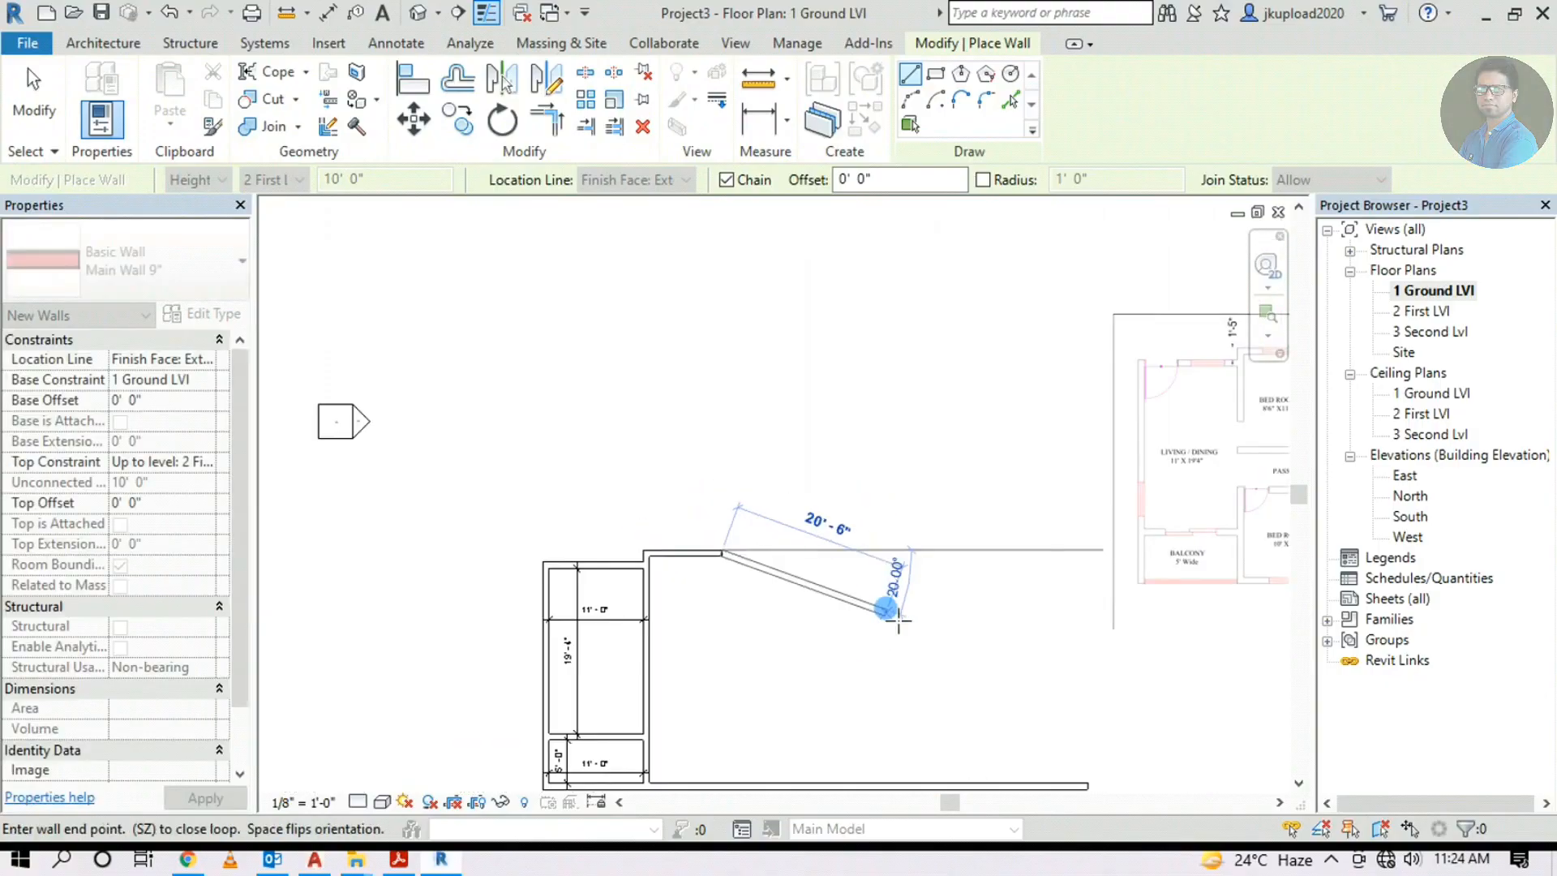
{"action": "middle_click_drag", "start_coordinate": [888, 612], "coordinate": [759, 391]}
{"action": "middle_click_drag", "start_coordinate": [961, 378], "coordinate": [694, 587]}
{"action": "scroll", "coordinate": [927, 357], "scroll_direction": "up", "scroll_amount": 4}
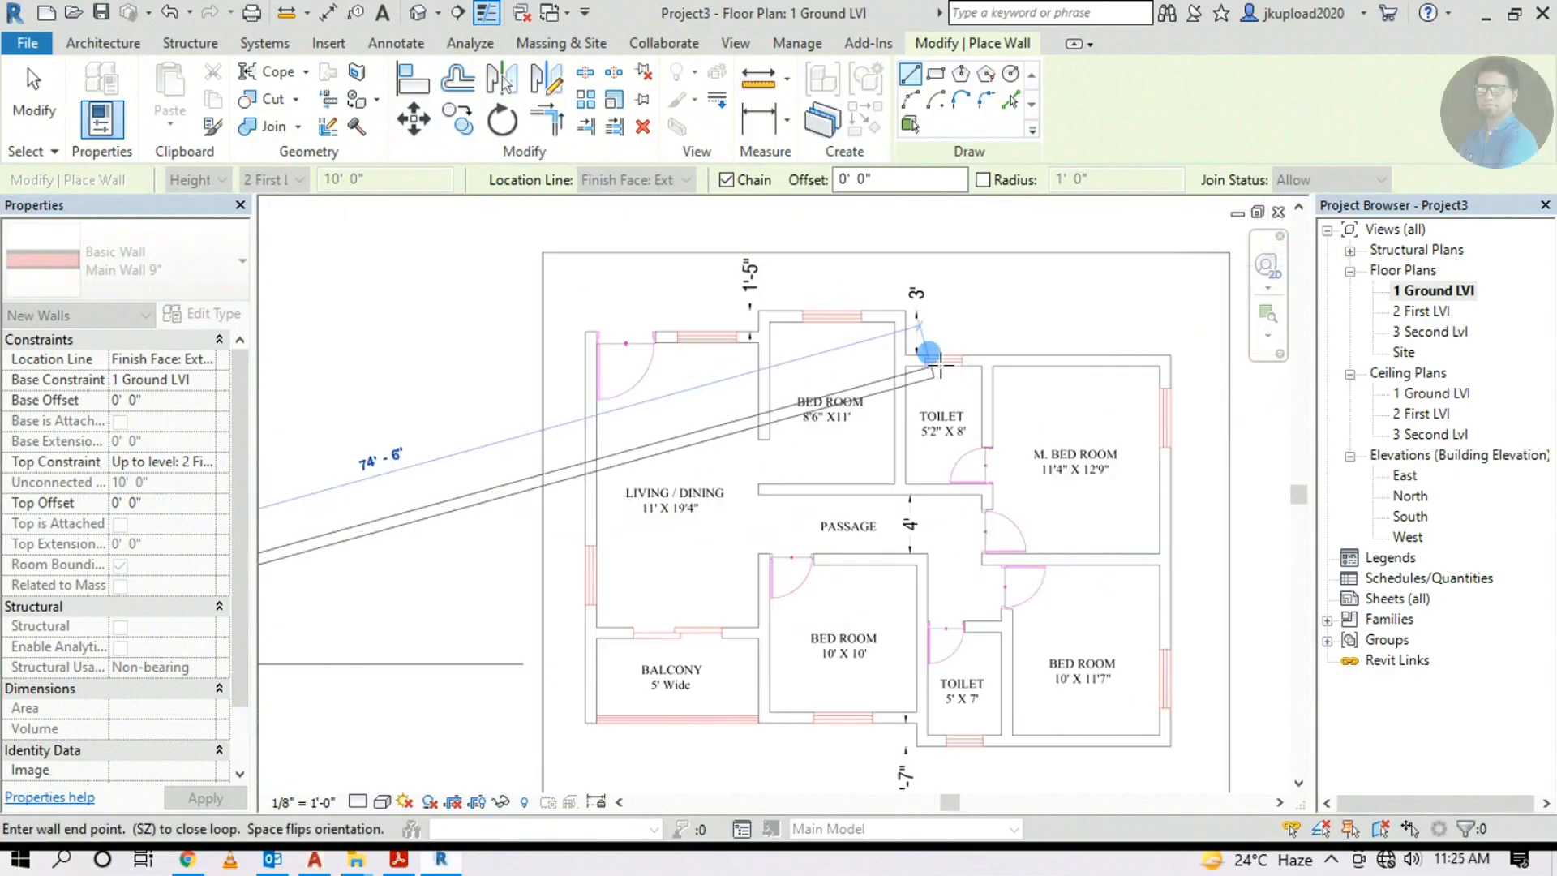
{"action": "scroll", "coordinate": [795, 449], "scroll_direction": "up", "scroll_amount": 2}
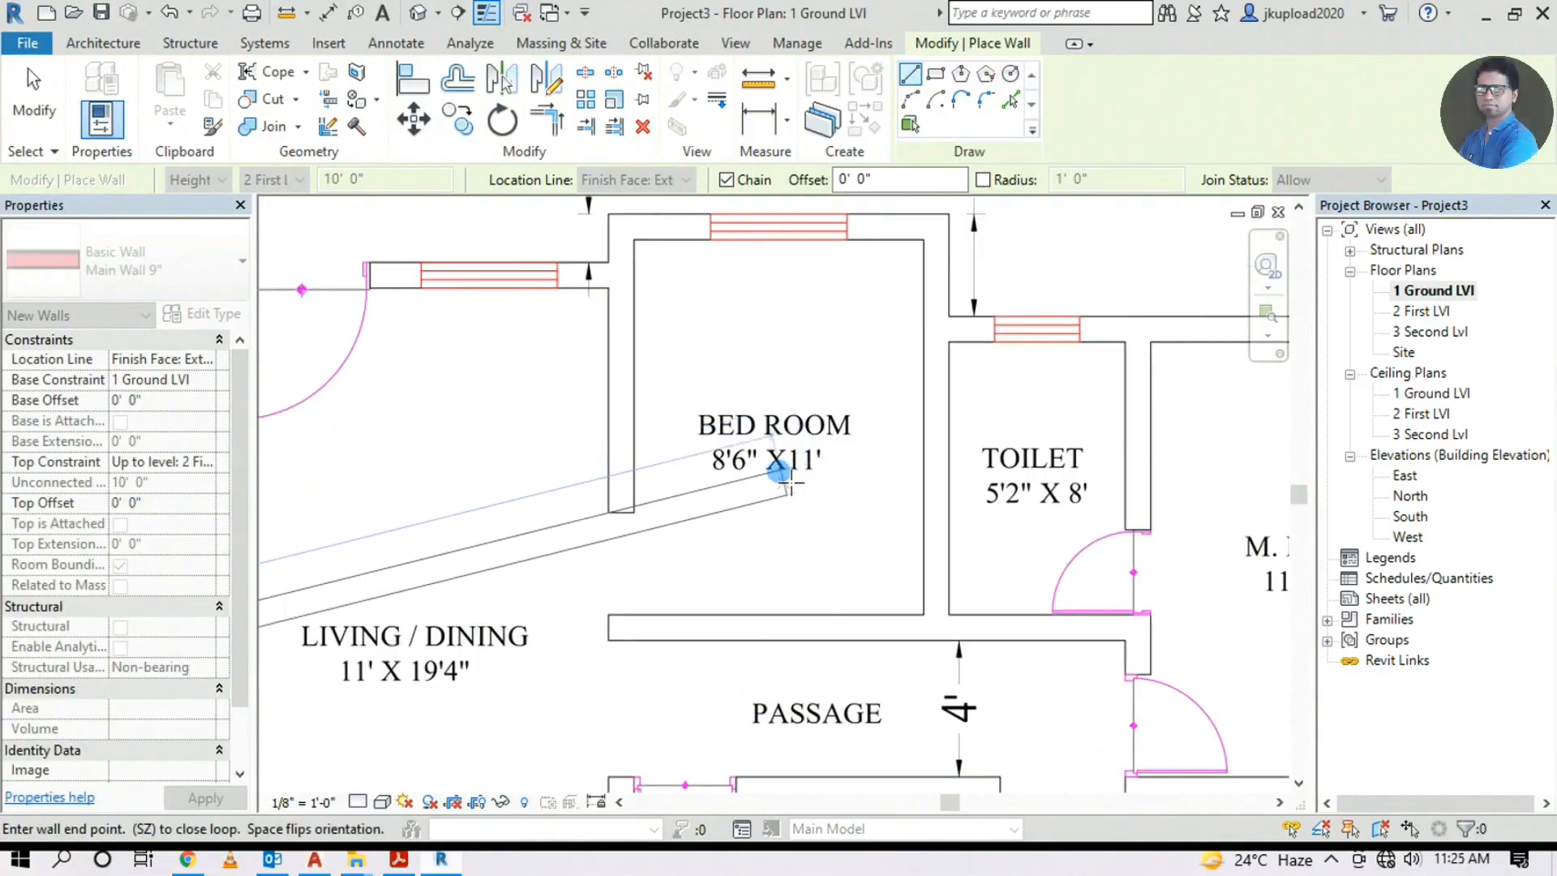
{"action": "scroll", "coordinate": [795, 466], "scroll_direction": "down", "scroll_amount": 2}
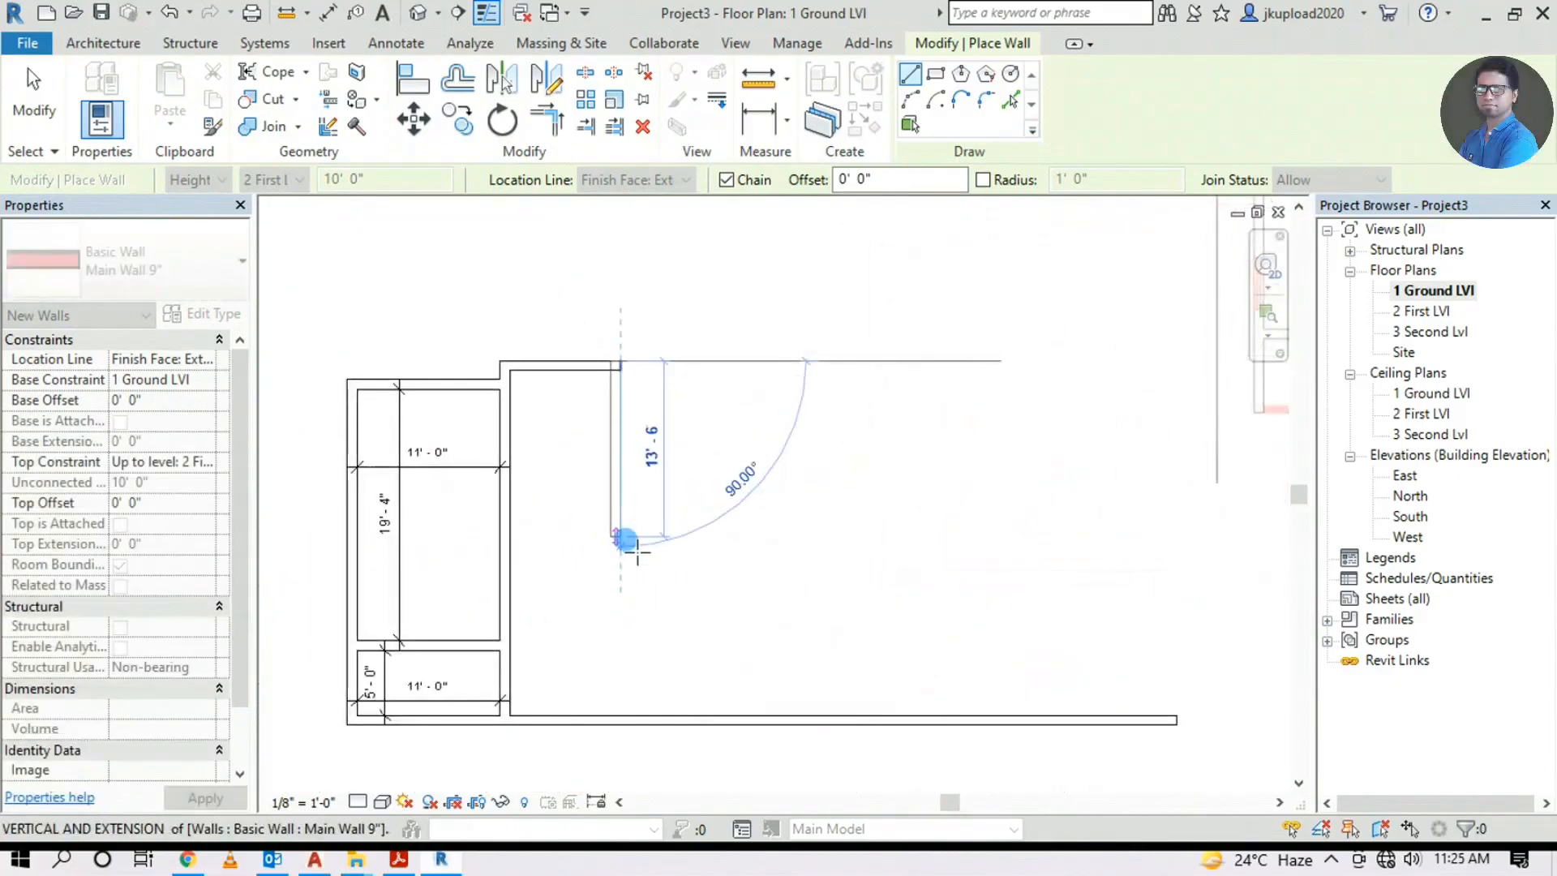
{"action": "type", "text": "11"}
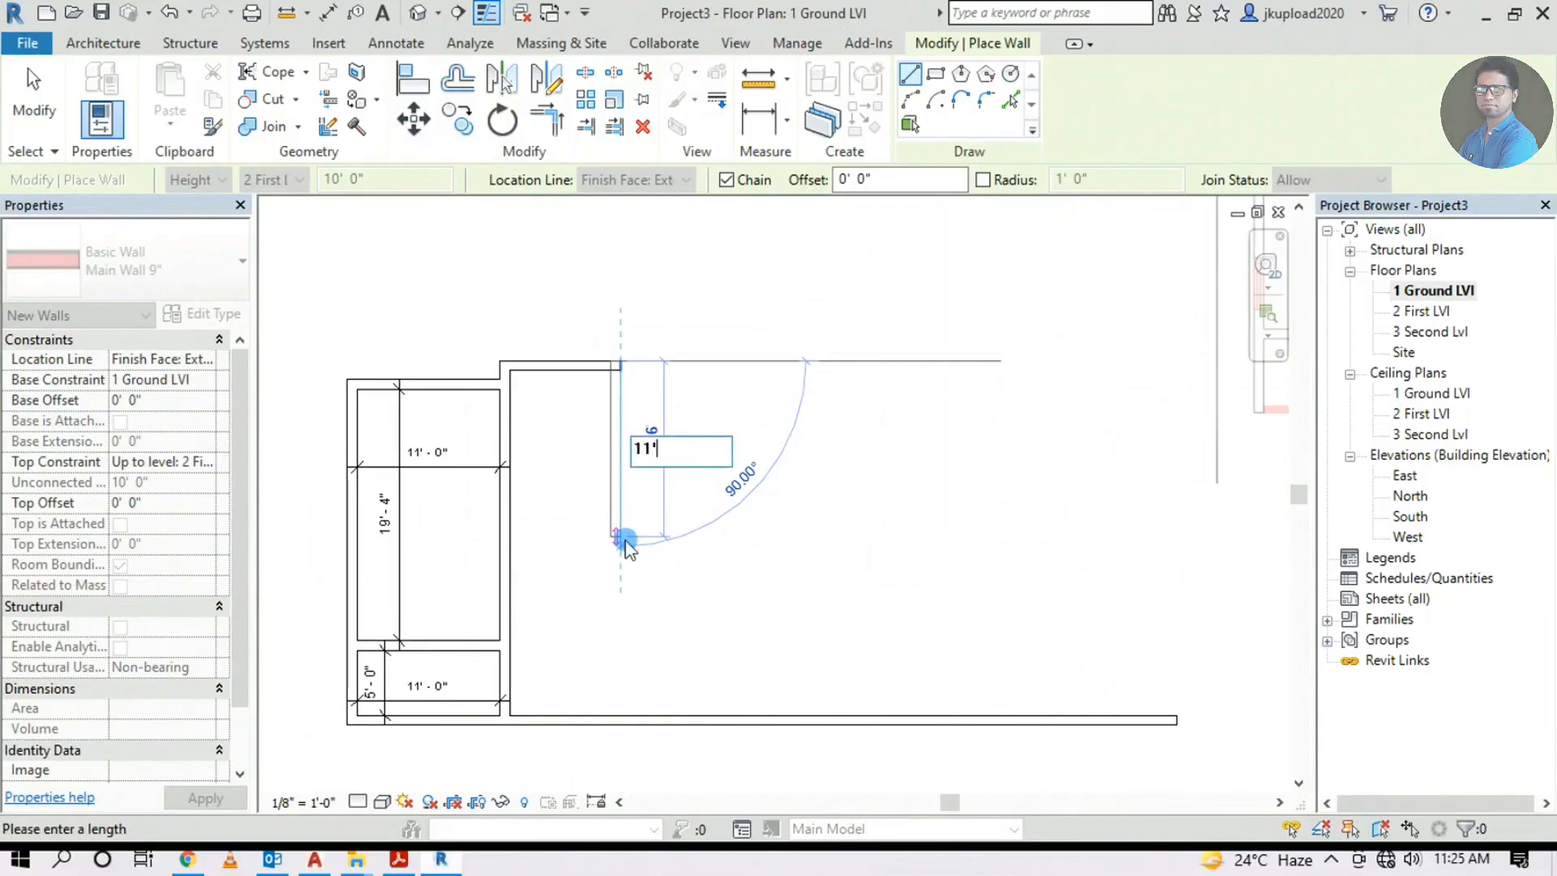
{"action": "key", "text": "Return"}
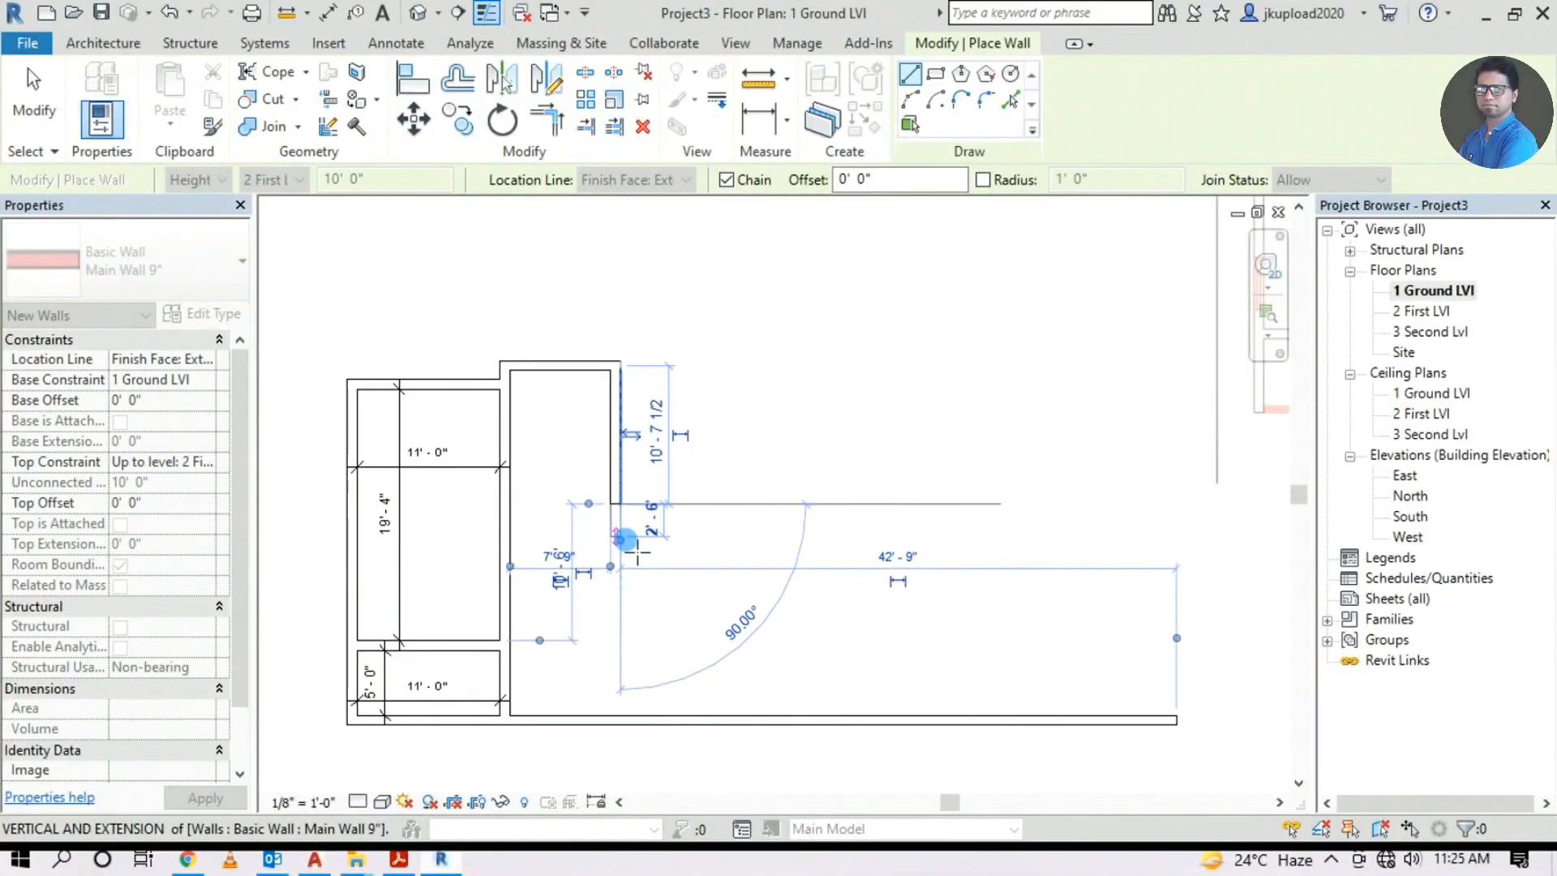
{"action": "left_click", "coordinate": [684, 535]}
{"action": "key", "text": "Escape"}
{"action": "key", "text": "Escape"}
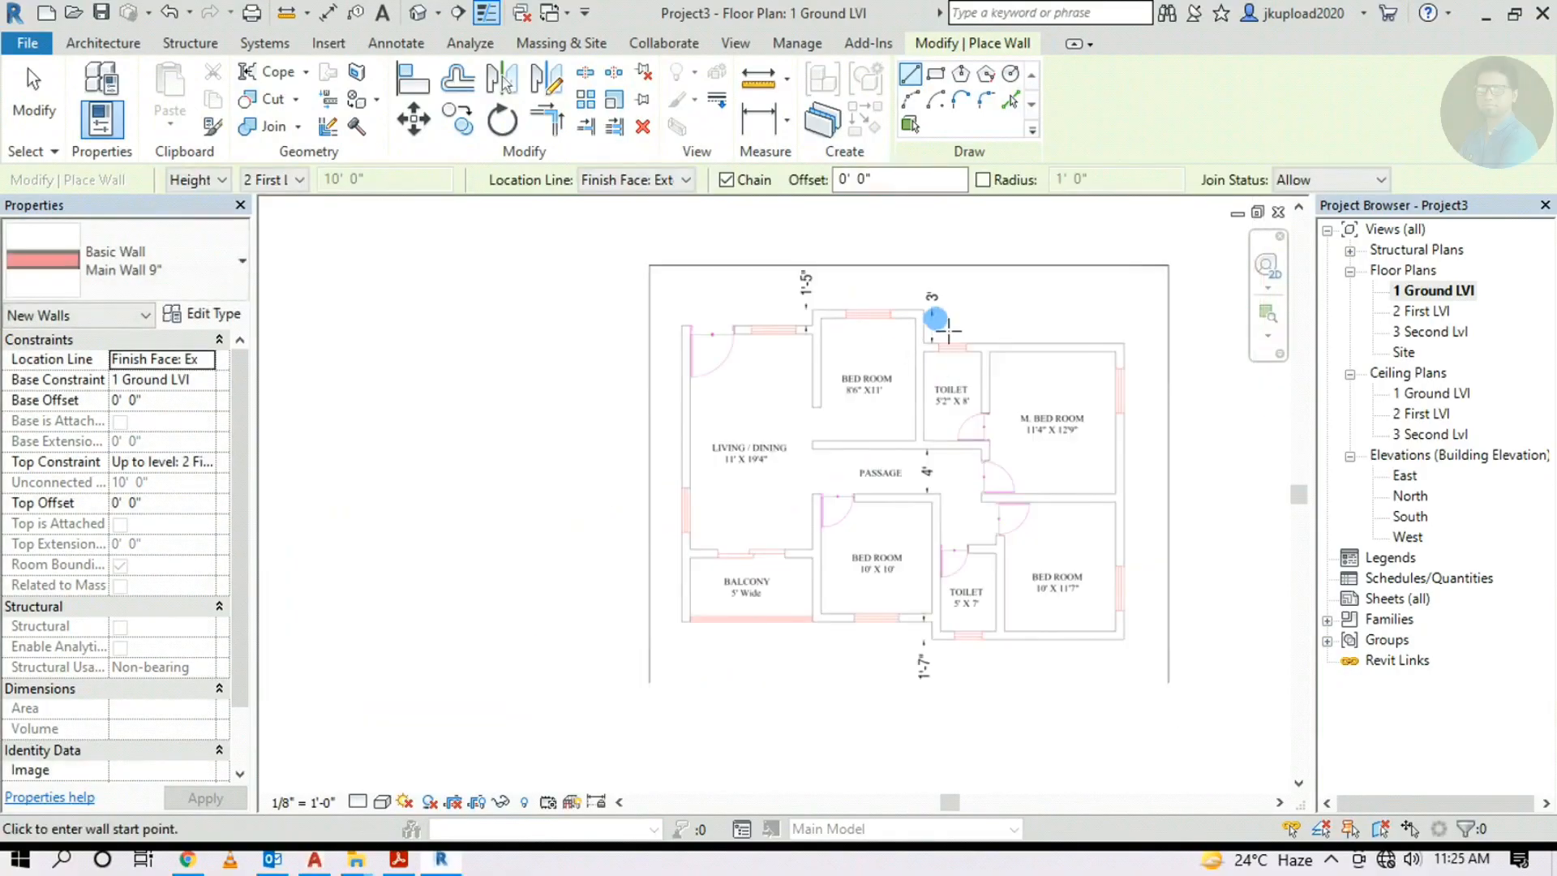
Examine the 3' offset between the 8'6" X 11' bedroom and the toilet on the imported plan and compare it with the drawn bedroom corner
{"action": "scroll", "coordinate": [959, 362], "scroll_direction": "up", "scroll_amount": 2}
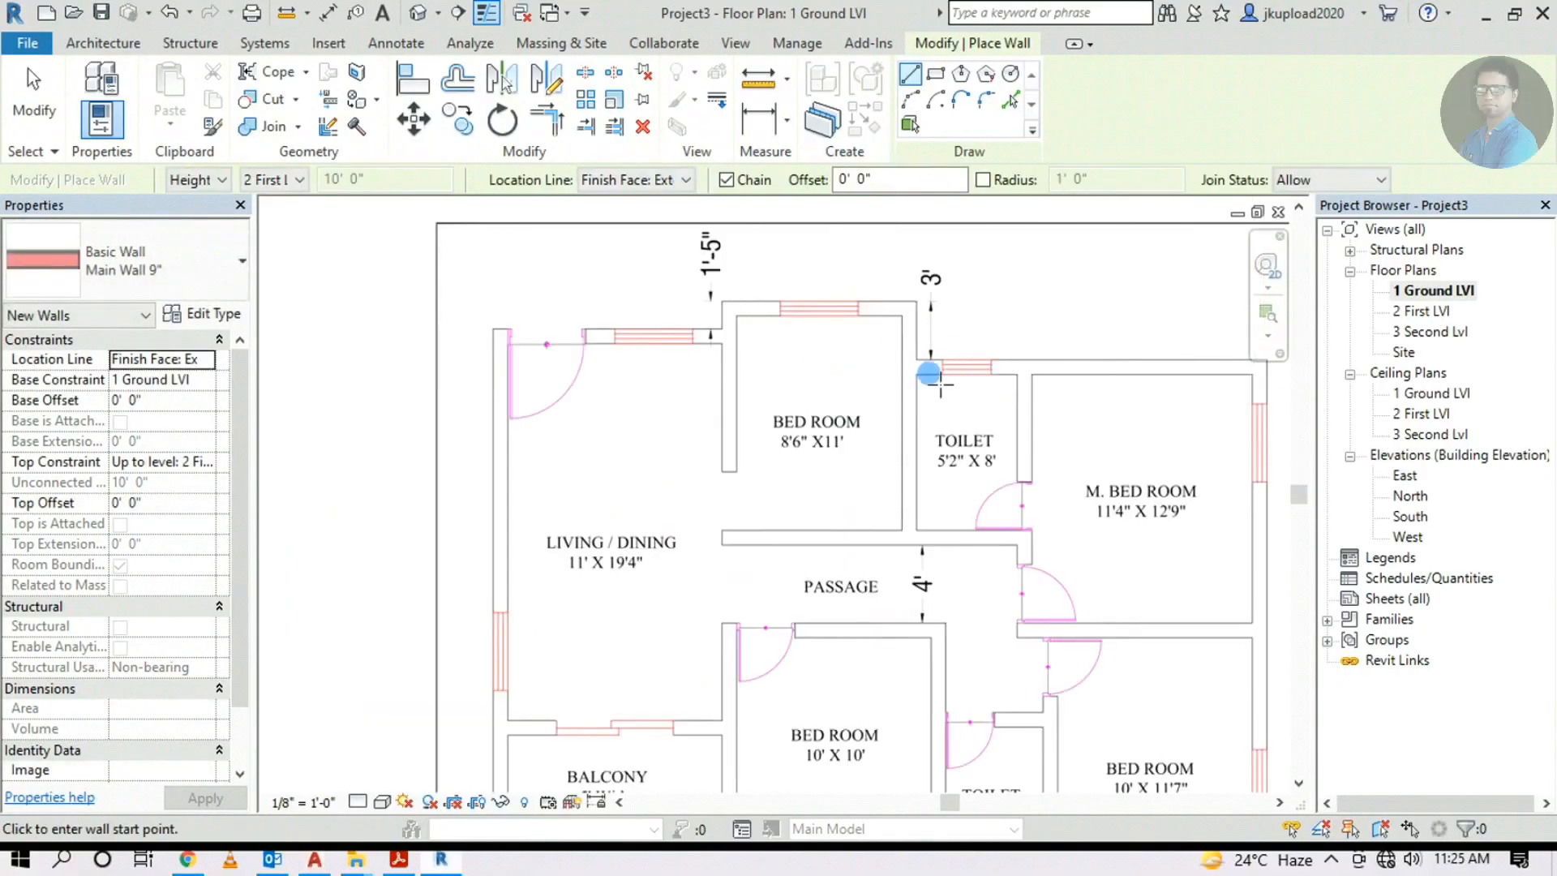
{"action": "scroll", "coordinate": [984, 383], "scroll_direction": "down", "scroll_amount": 2}
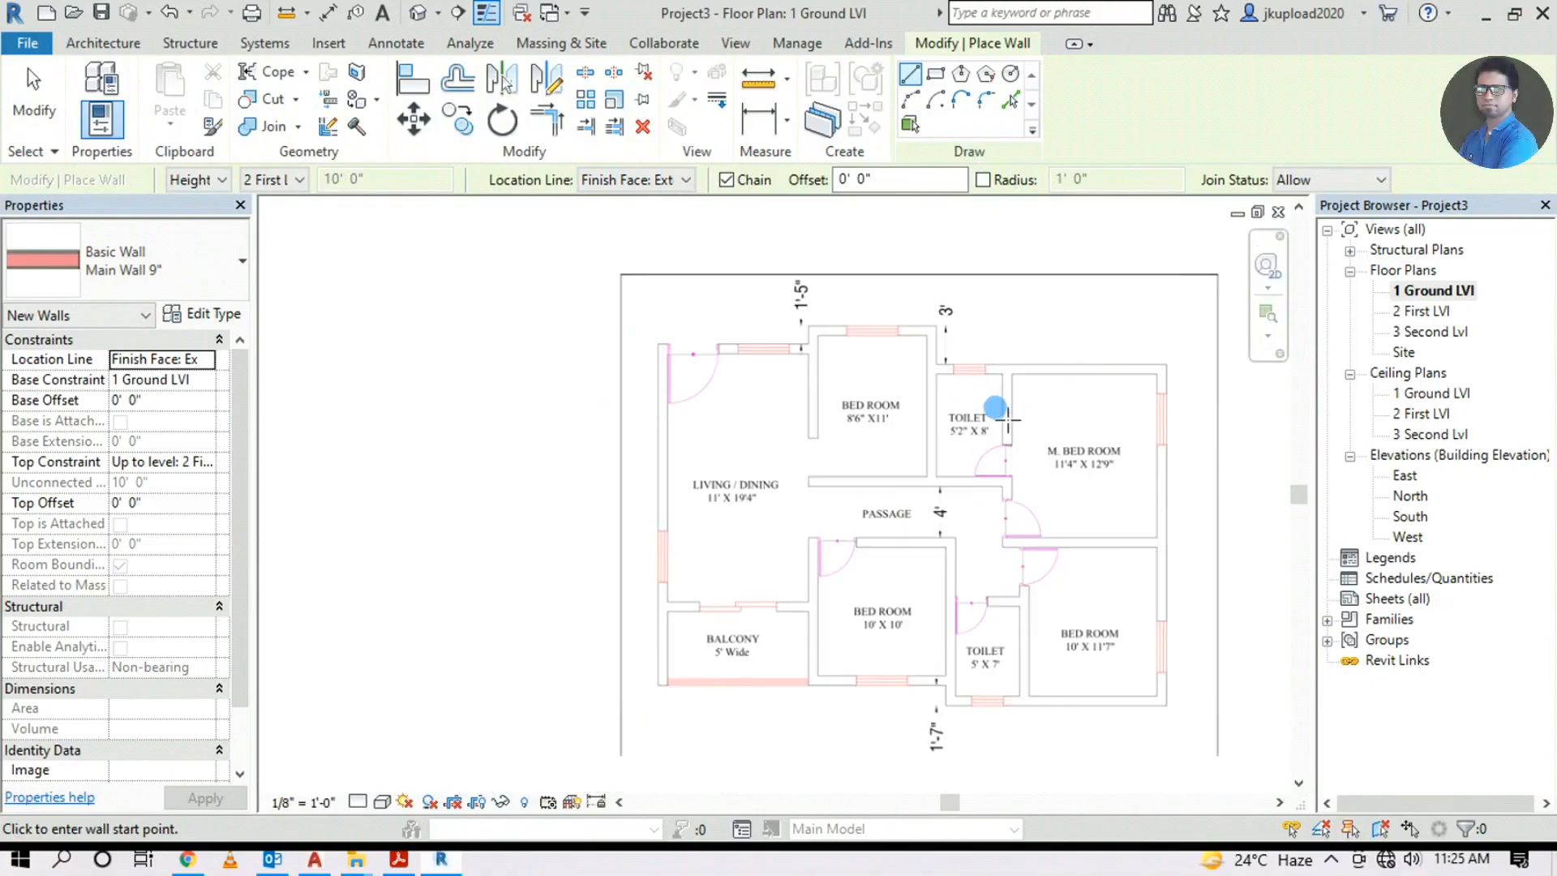
{"action": "scroll", "coordinate": [1005, 421], "scroll_direction": "down", "scroll_amount": 2}
{"action": "middle_click_drag", "start_coordinate": [957, 480], "coordinate": [1184, 462]}
{"action": "scroll", "coordinate": [474, 626], "scroll_direction": "up", "scroll_amount": 4}
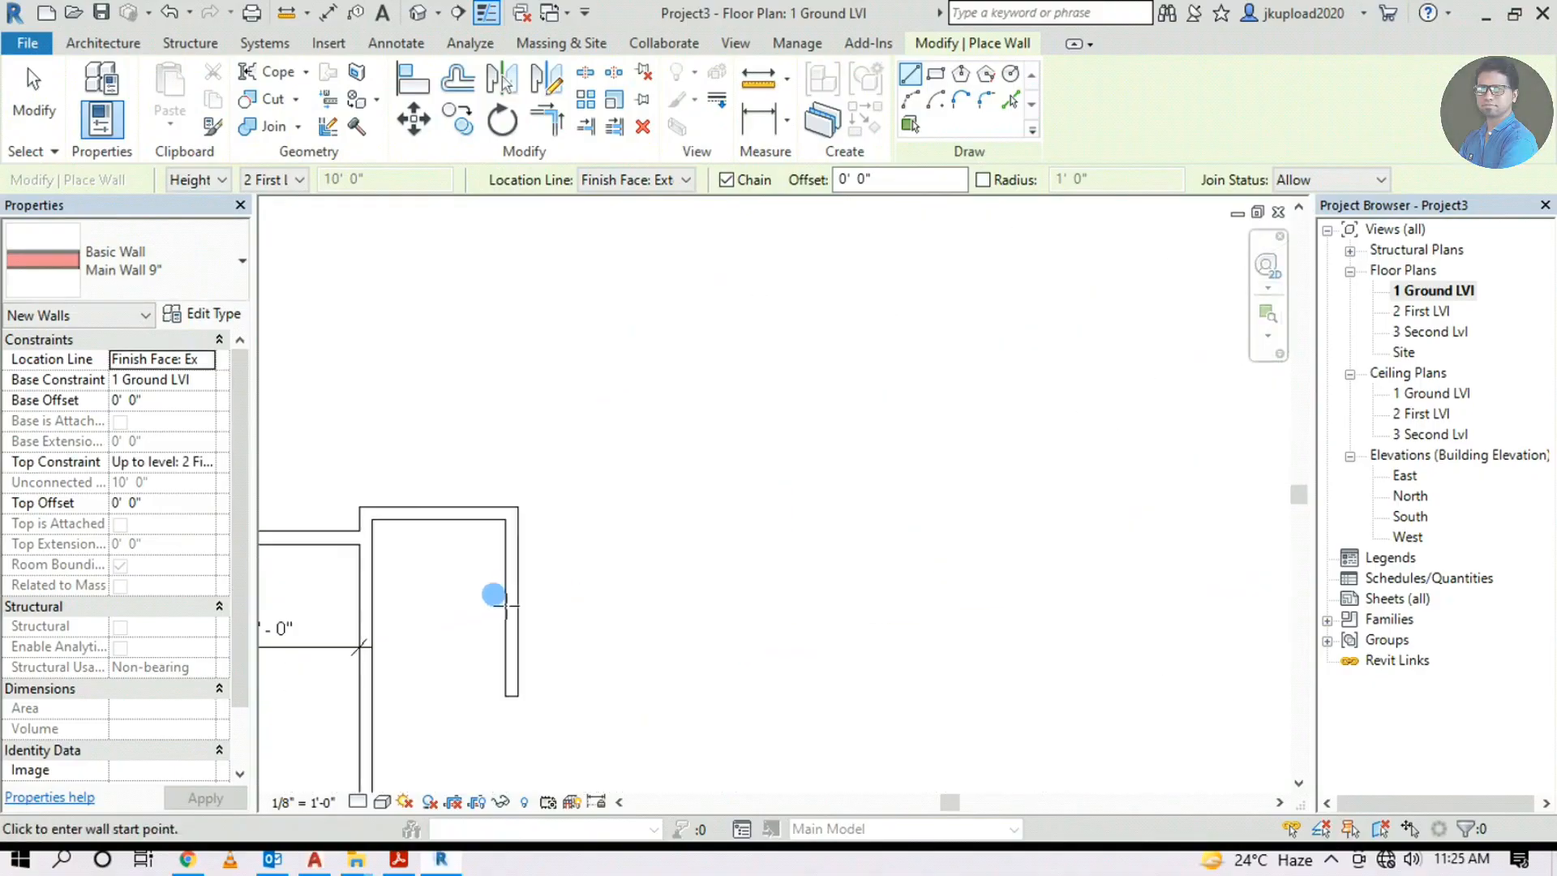
{"action": "scroll", "coordinate": [525, 518], "scroll_direction": "up", "scroll_amount": 2}
{"action": "scroll", "coordinate": [545, 536], "scroll_direction": "down", "scroll_amount": 4}
{"action": "middle_click_drag", "start_coordinate": [913, 570], "coordinate": [568, 632]}
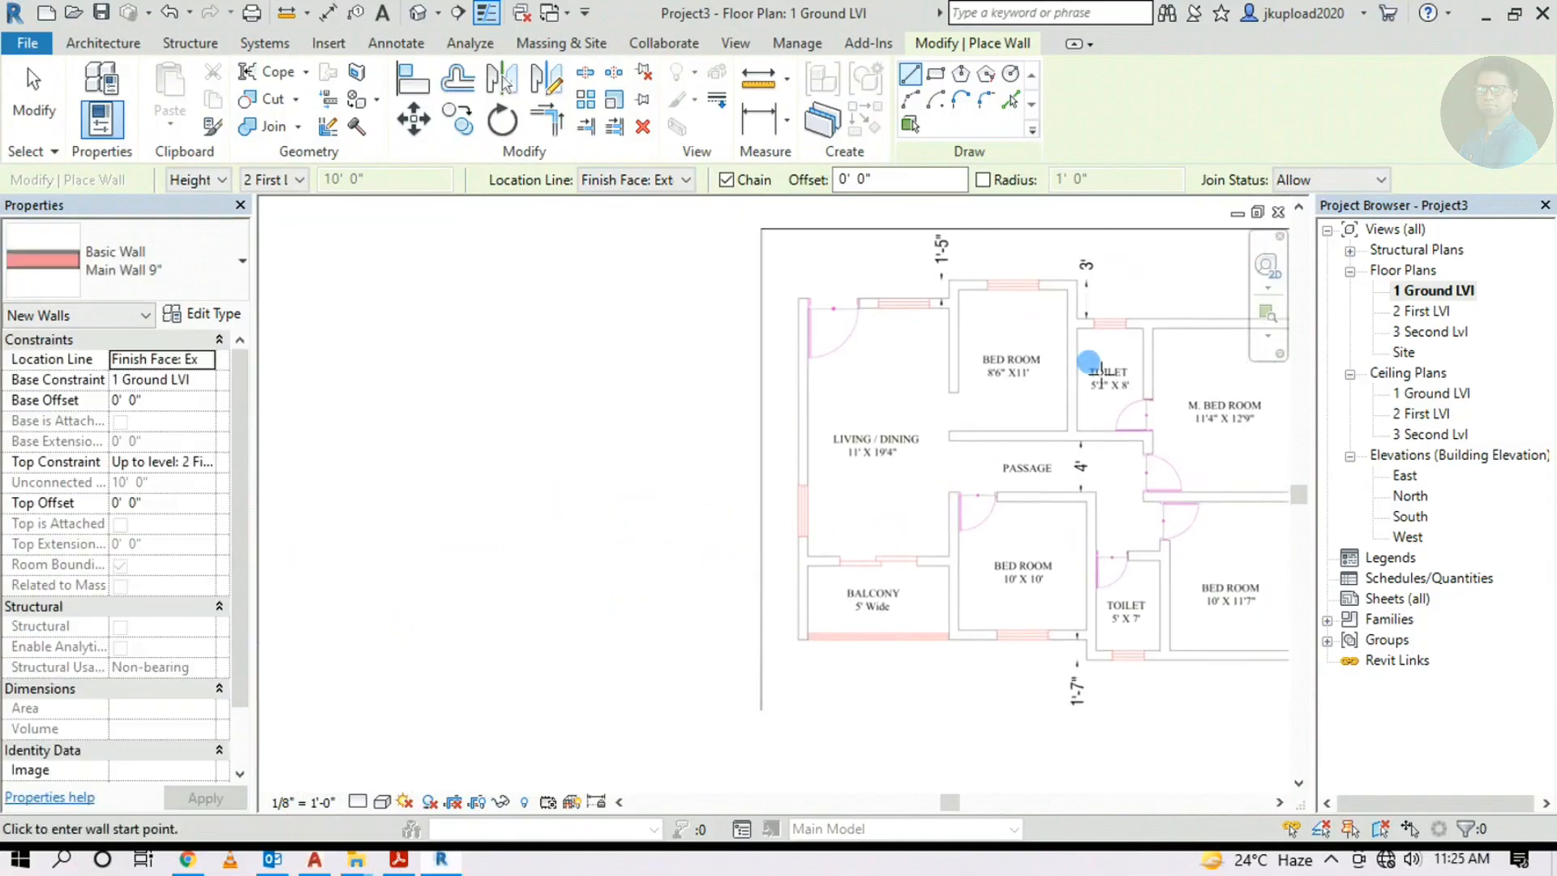
{"action": "scroll", "coordinate": [1089, 362], "scroll_direction": "up", "scroll_amount": 5}
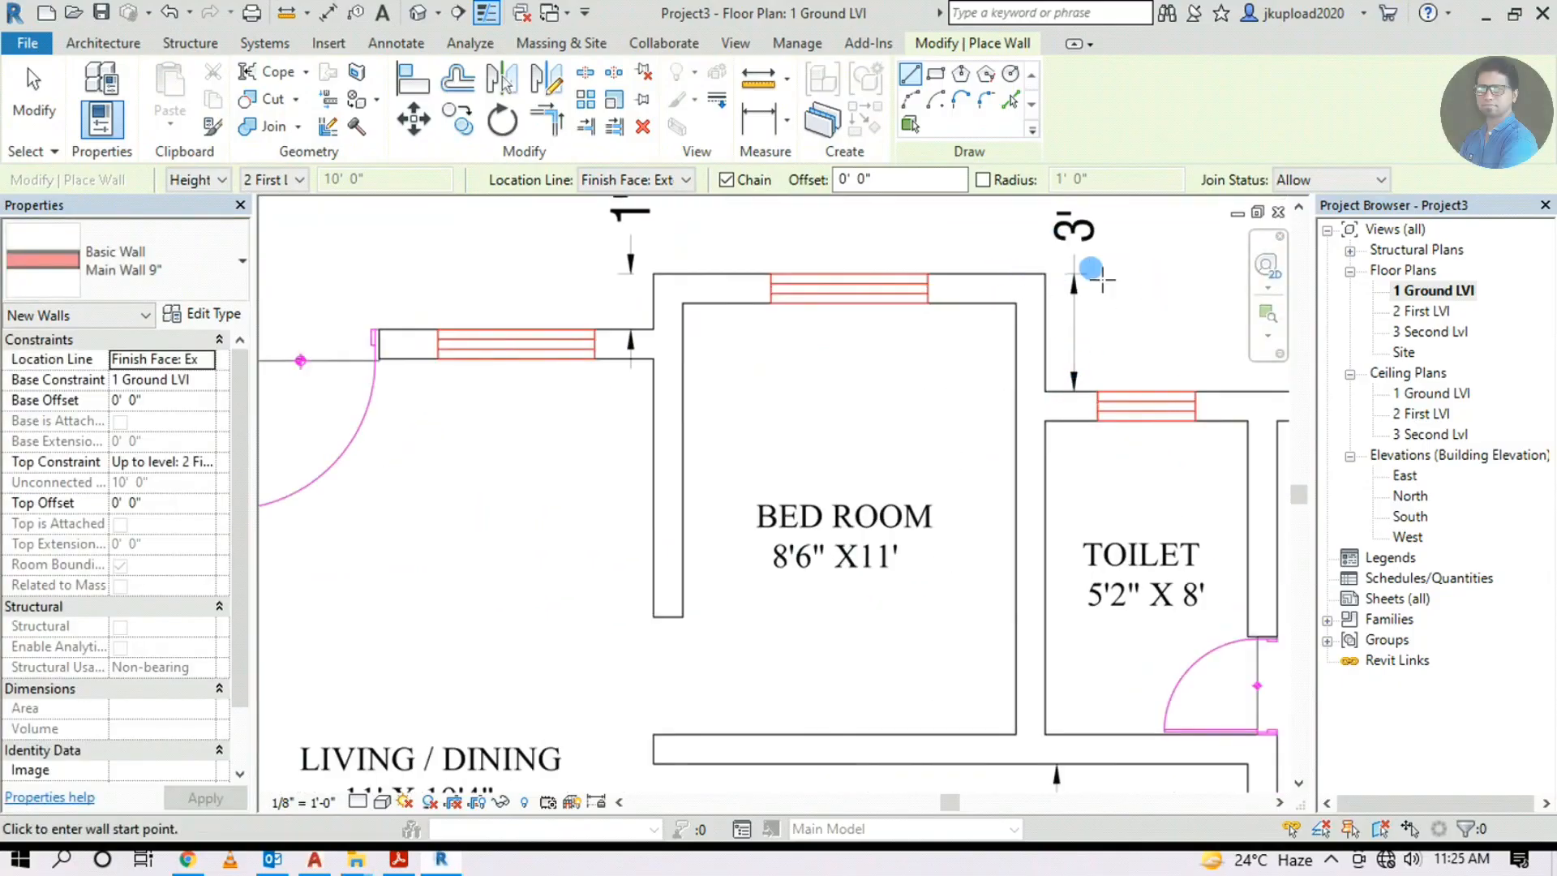
{"action": "middle_click_drag", "start_coordinate": [1091, 269], "coordinate": [930, 368]}
{"action": "scroll", "coordinate": [1044, 395], "scroll_direction": "down", "scroll_amount": 5}
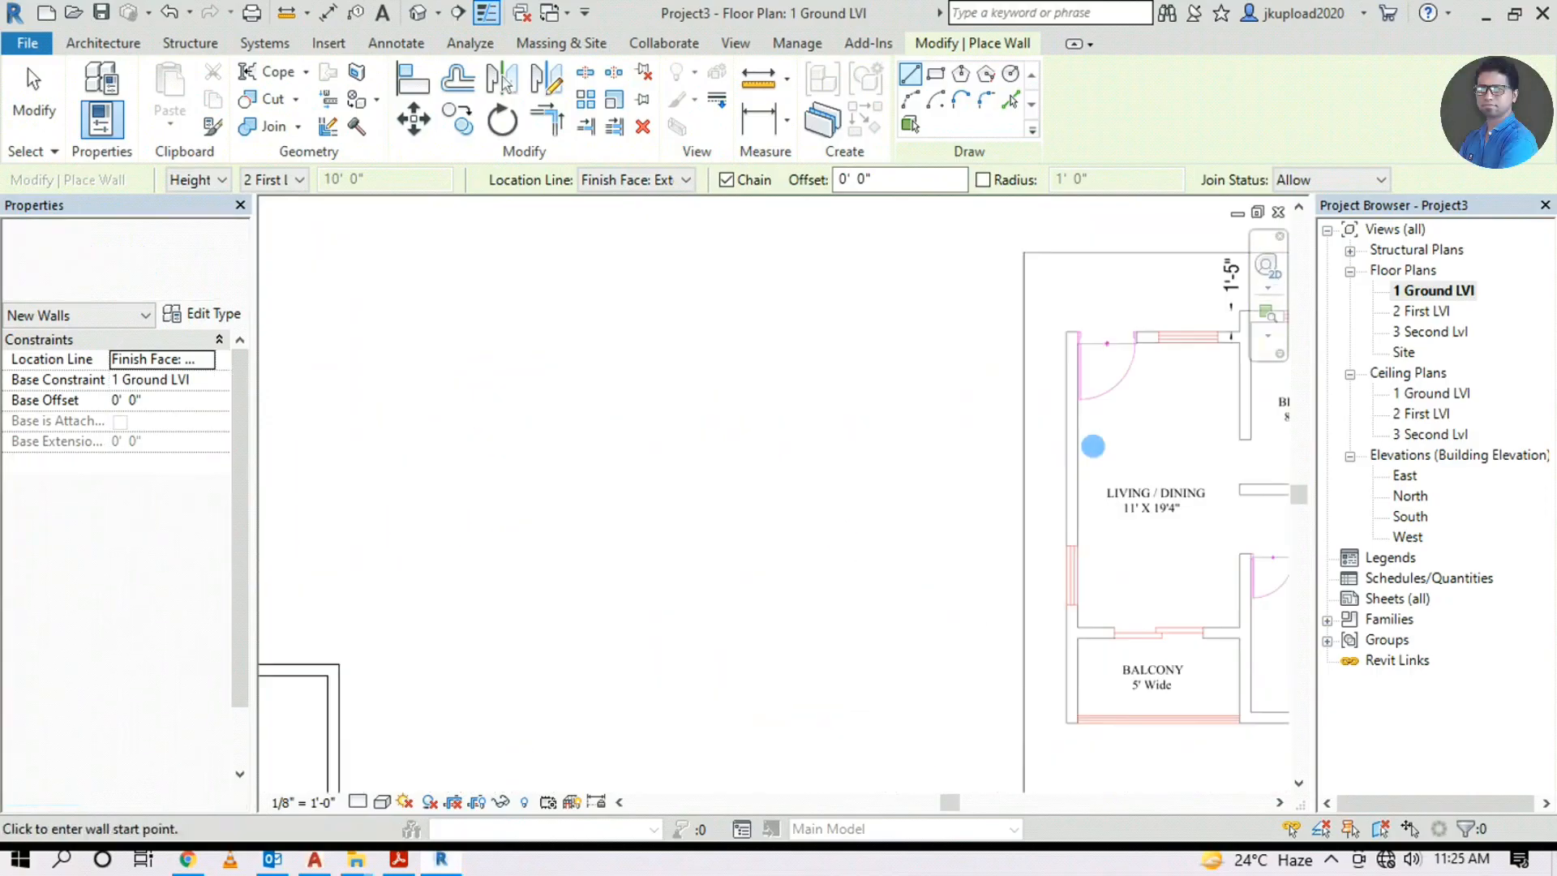
{"action": "scroll", "coordinate": [567, 670], "scroll_direction": "up", "scroll_amount": 4}
{"action": "scroll", "coordinate": [596, 547], "scroll_direction": "up", "scroll_amount": 3}
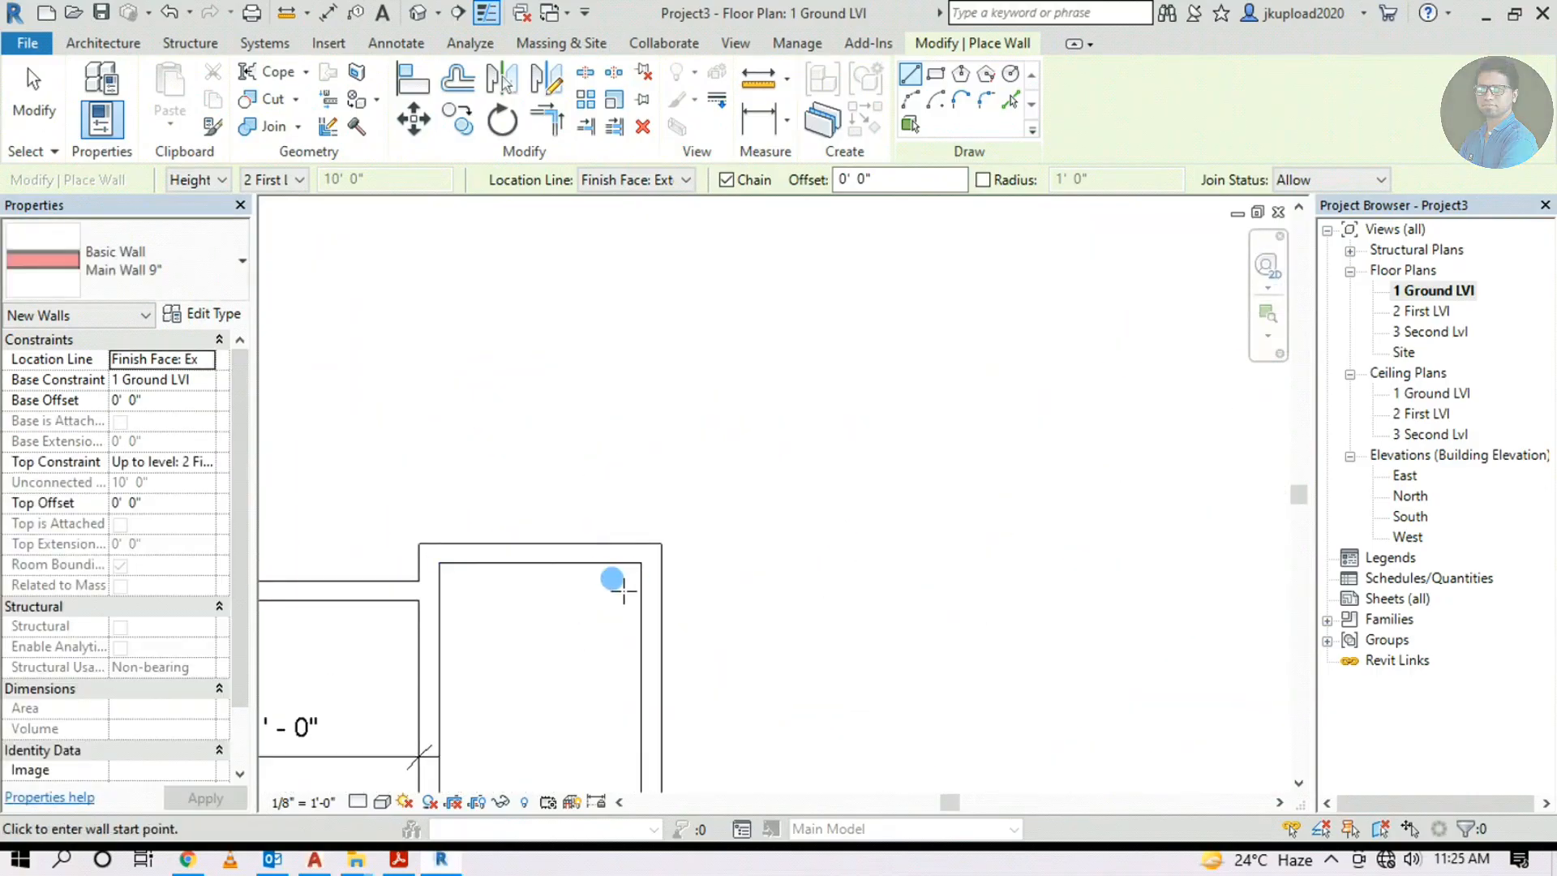
{"action": "left_click", "coordinate": [662, 541]}
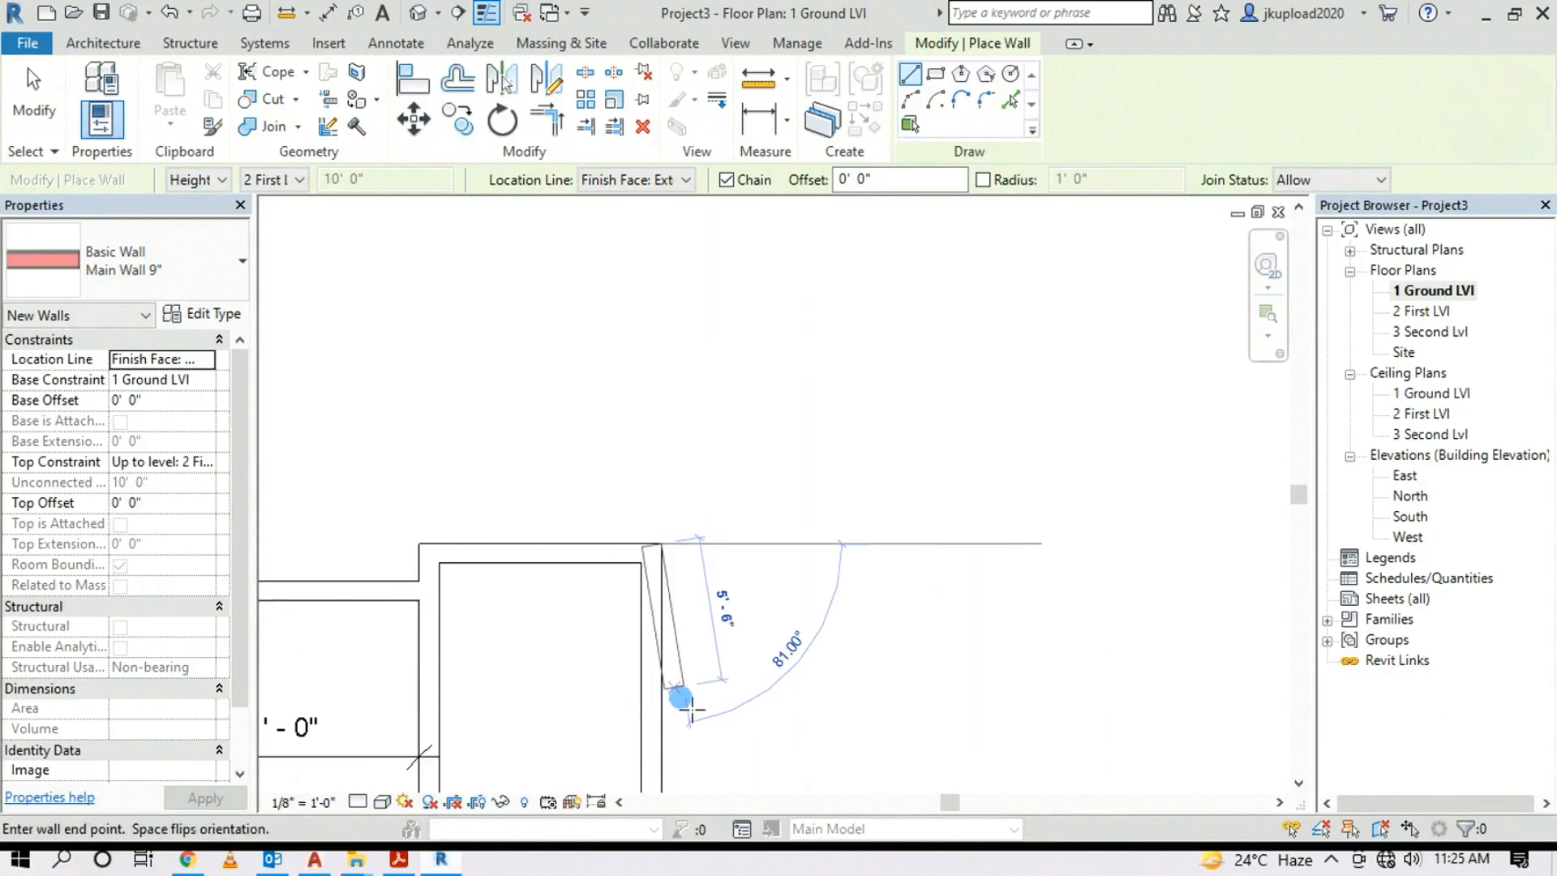
{"action": "type", "text": "11"}
{"action": "key", "text": "Return"}
{"action": "key", "text": "Escape"}
{"action": "key", "text": "Escape"}
Place a 9" wall with Pick Lines at a 3' 0" offset below the bedroom's upper wall, with the location line at Finish Face: Exterior
{"action": "middle_click_drag", "start_coordinate": [685, 568], "coordinate": [596, 511]}
{"action": "scroll", "coordinate": [596, 510], "scroll_direction": "down", "scroll_amount": 2}
{"action": "scroll", "coordinate": [596, 515], "scroll_direction": "down", "scroll_amount": 2}
{"action": "key", "text": "w"}
{"action": "key", "text": "a"}
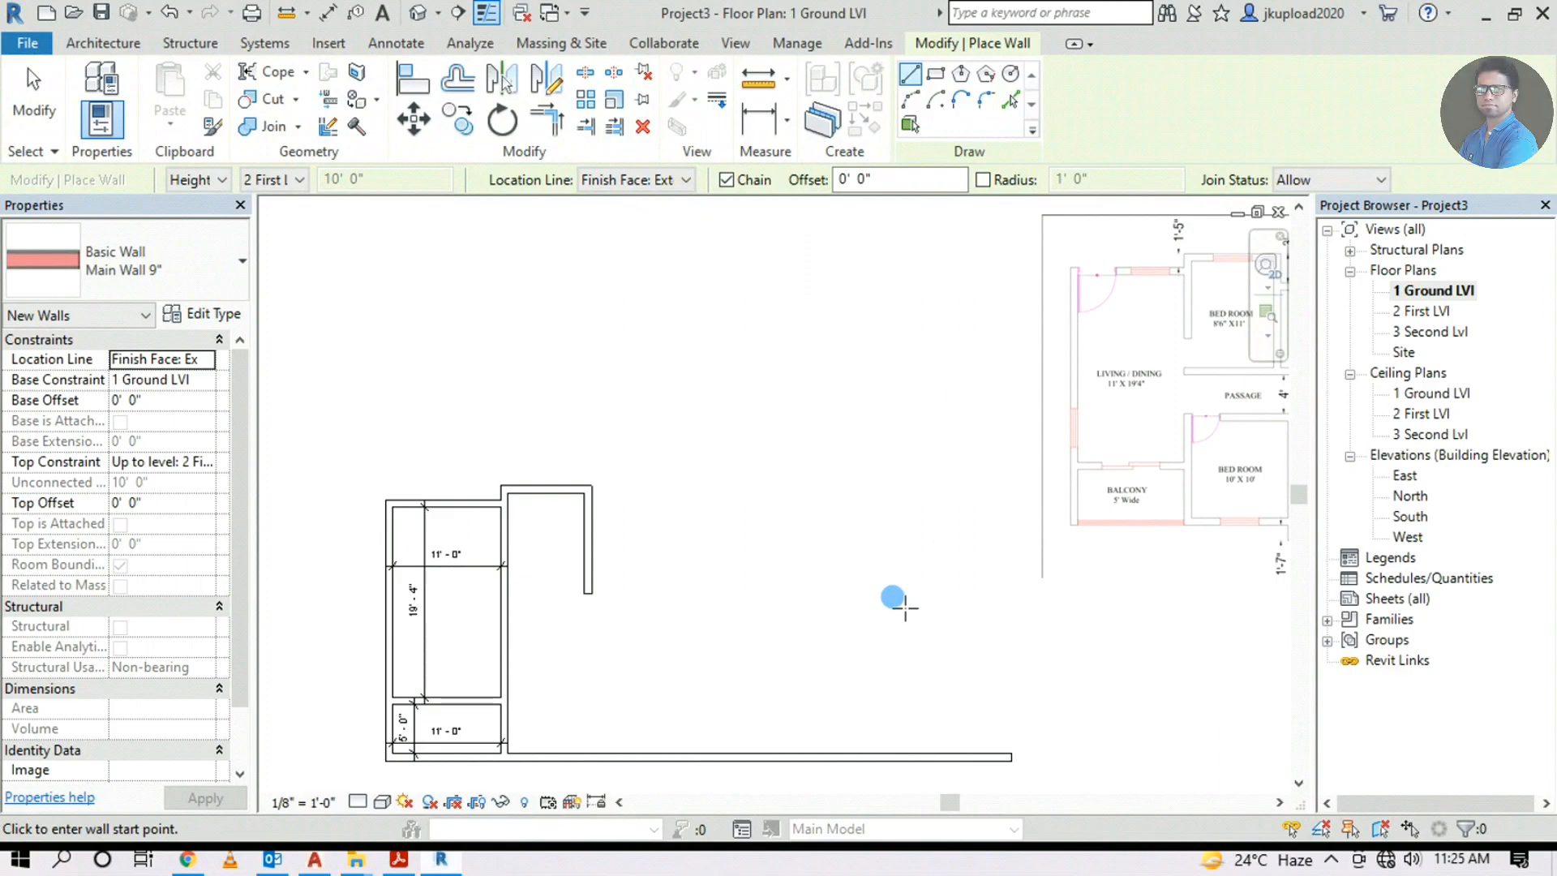
{"action": "left_click", "coordinate": [1009, 103]}
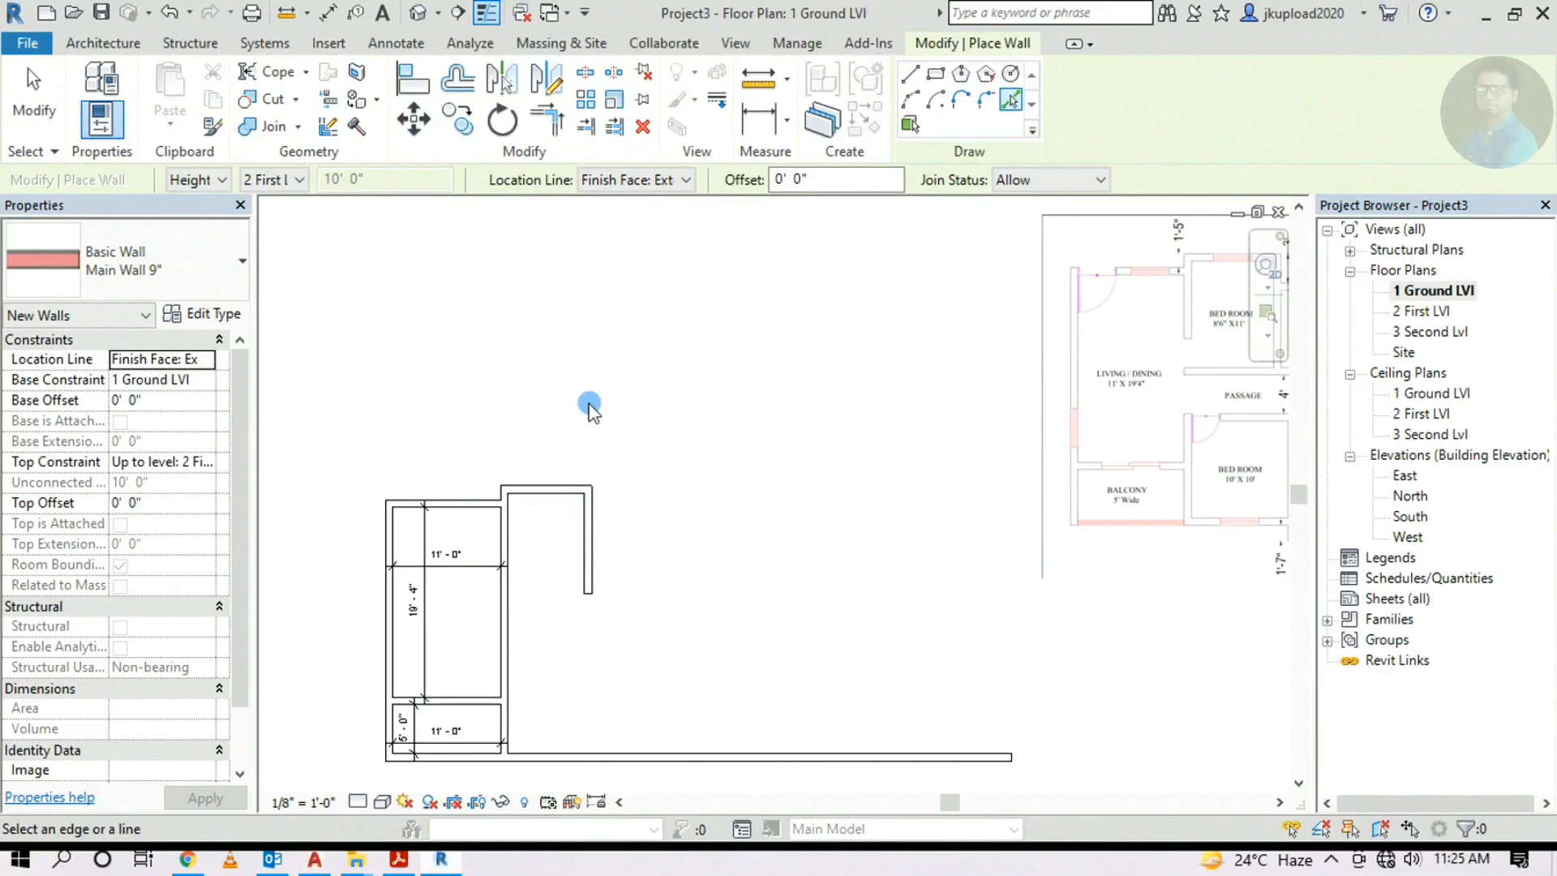
{"action": "left_click", "coordinate": [681, 180]}
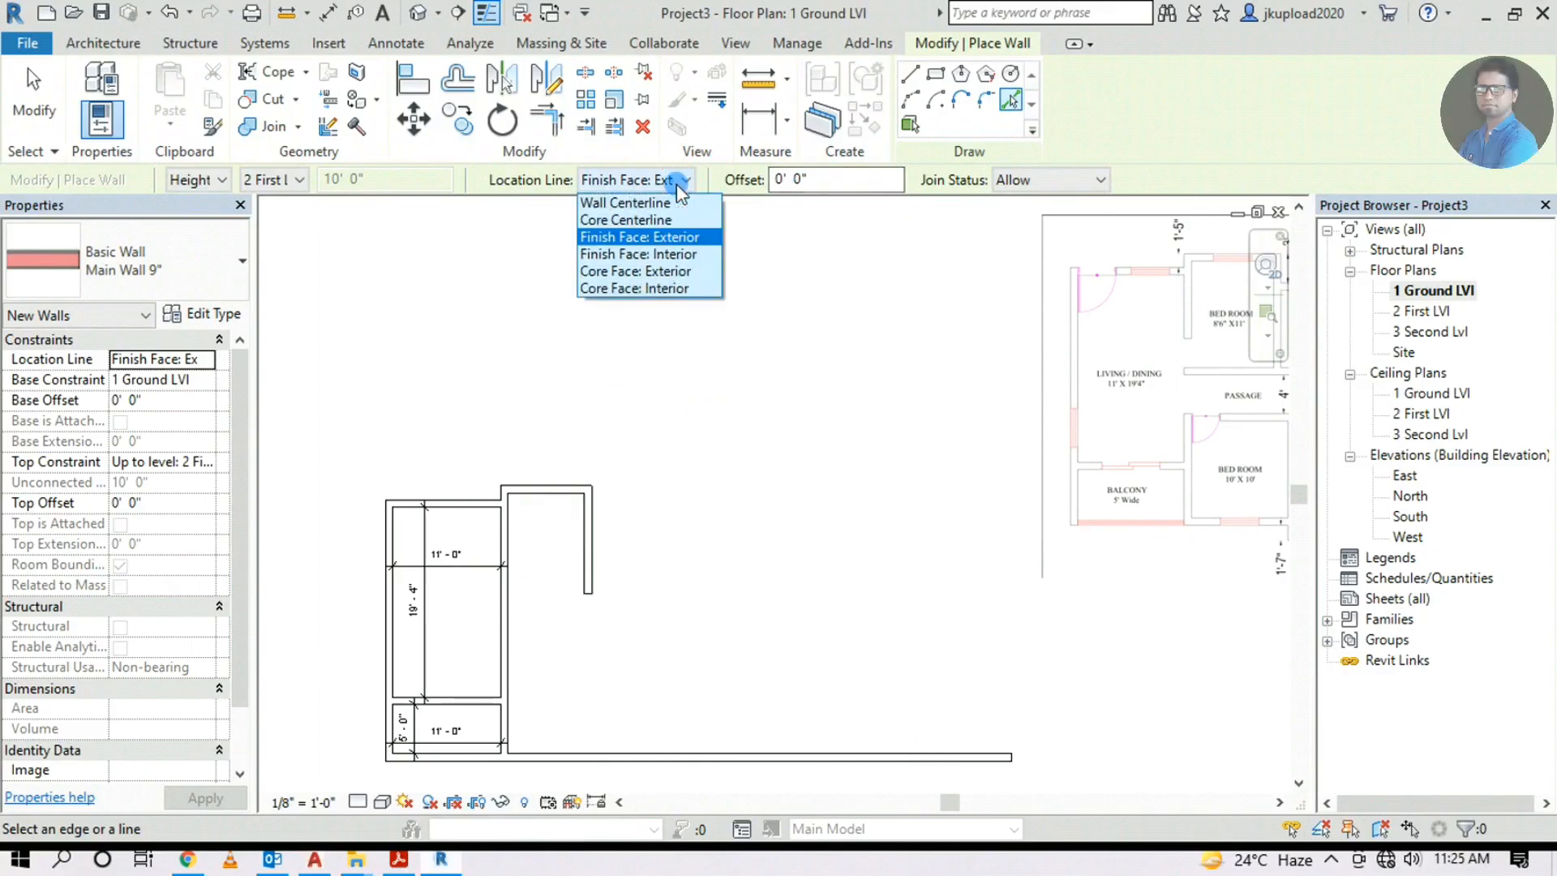
{"action": "left_click", "coordinate": [637, 243]}
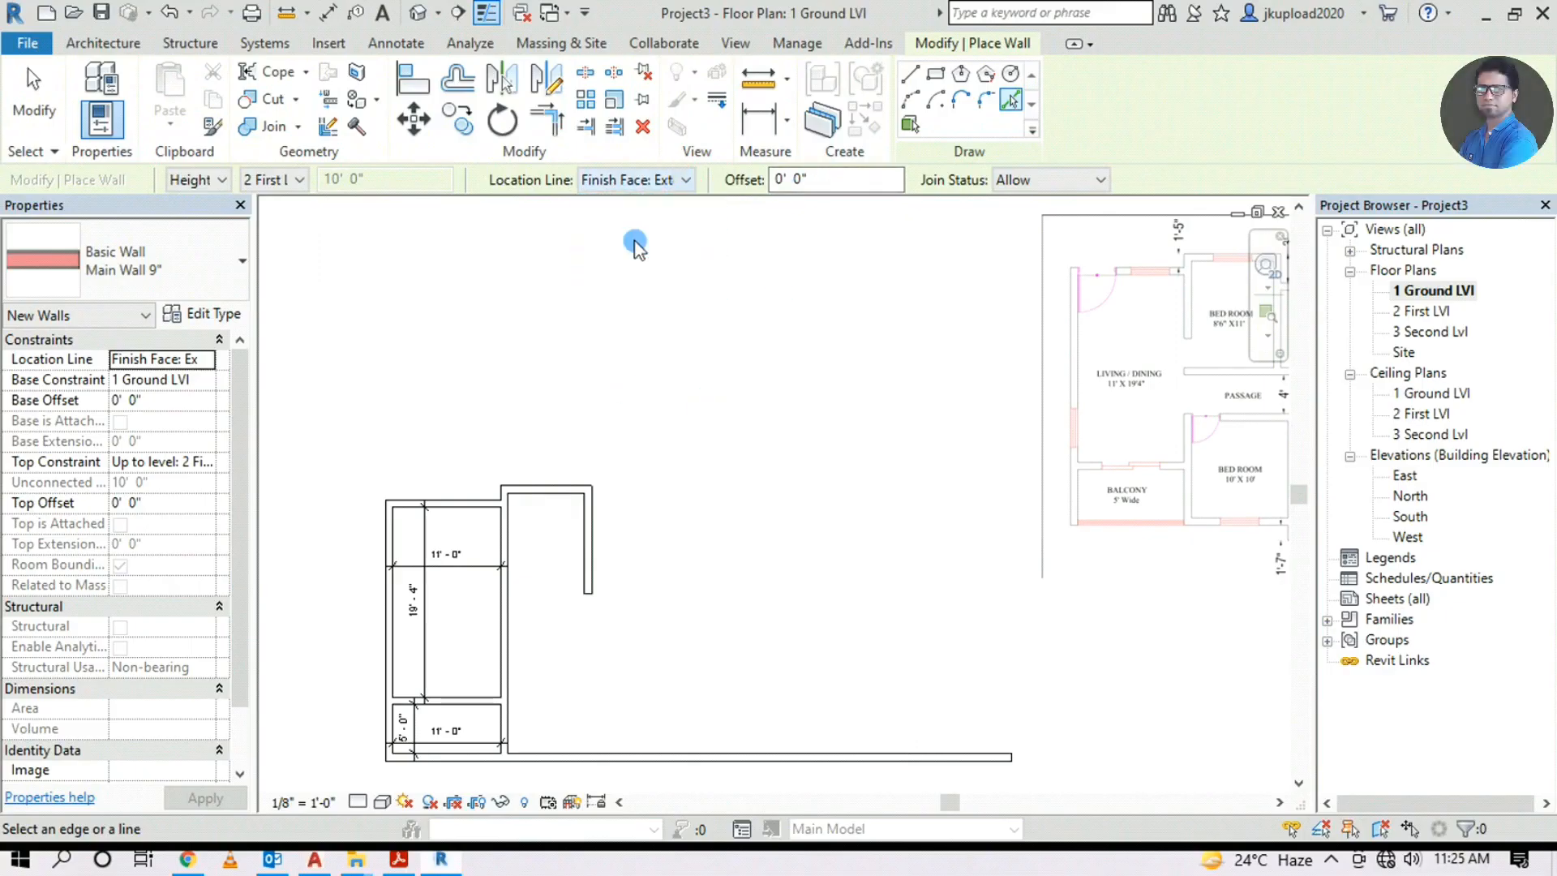
{"action": "left_click", "coordinate": [793, 180]}
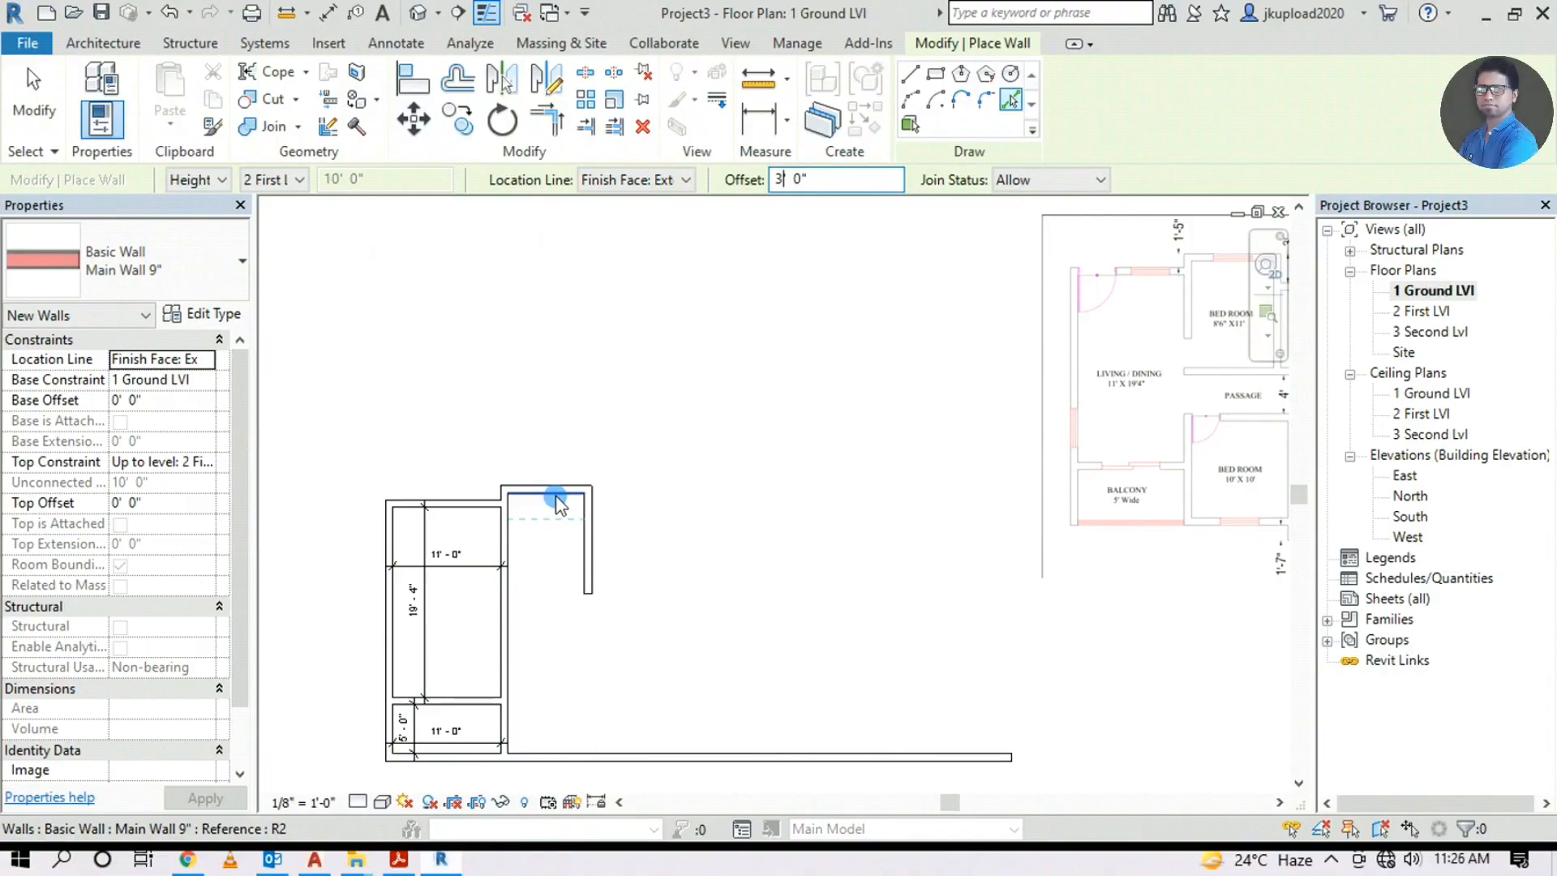
{"action": "left_click", "coordinate": [540, 533]}
{"action": "scroll", "coordinate": [548, 542], "scroll_direction": "up", "scroll_amount": 2}
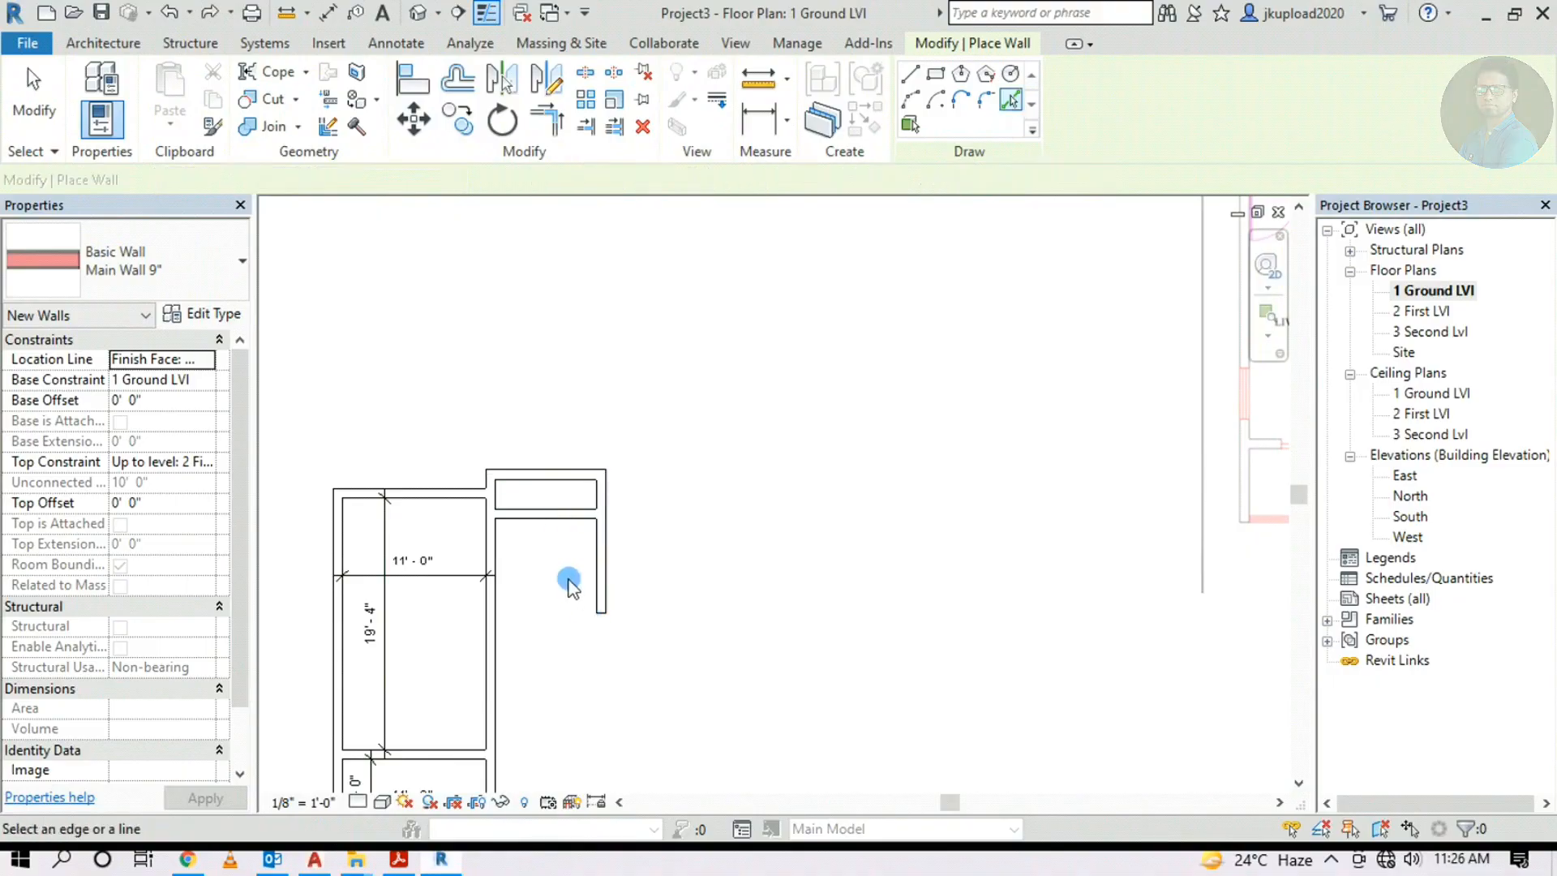
{"action": "key", "text": "Escape"}
{"action": "key", "text": "Escape"}
Try to stretch the 3' offset wall's end outward past the bedroom's side wall
{"action": "left_click", "coordinate": [556, 514]}
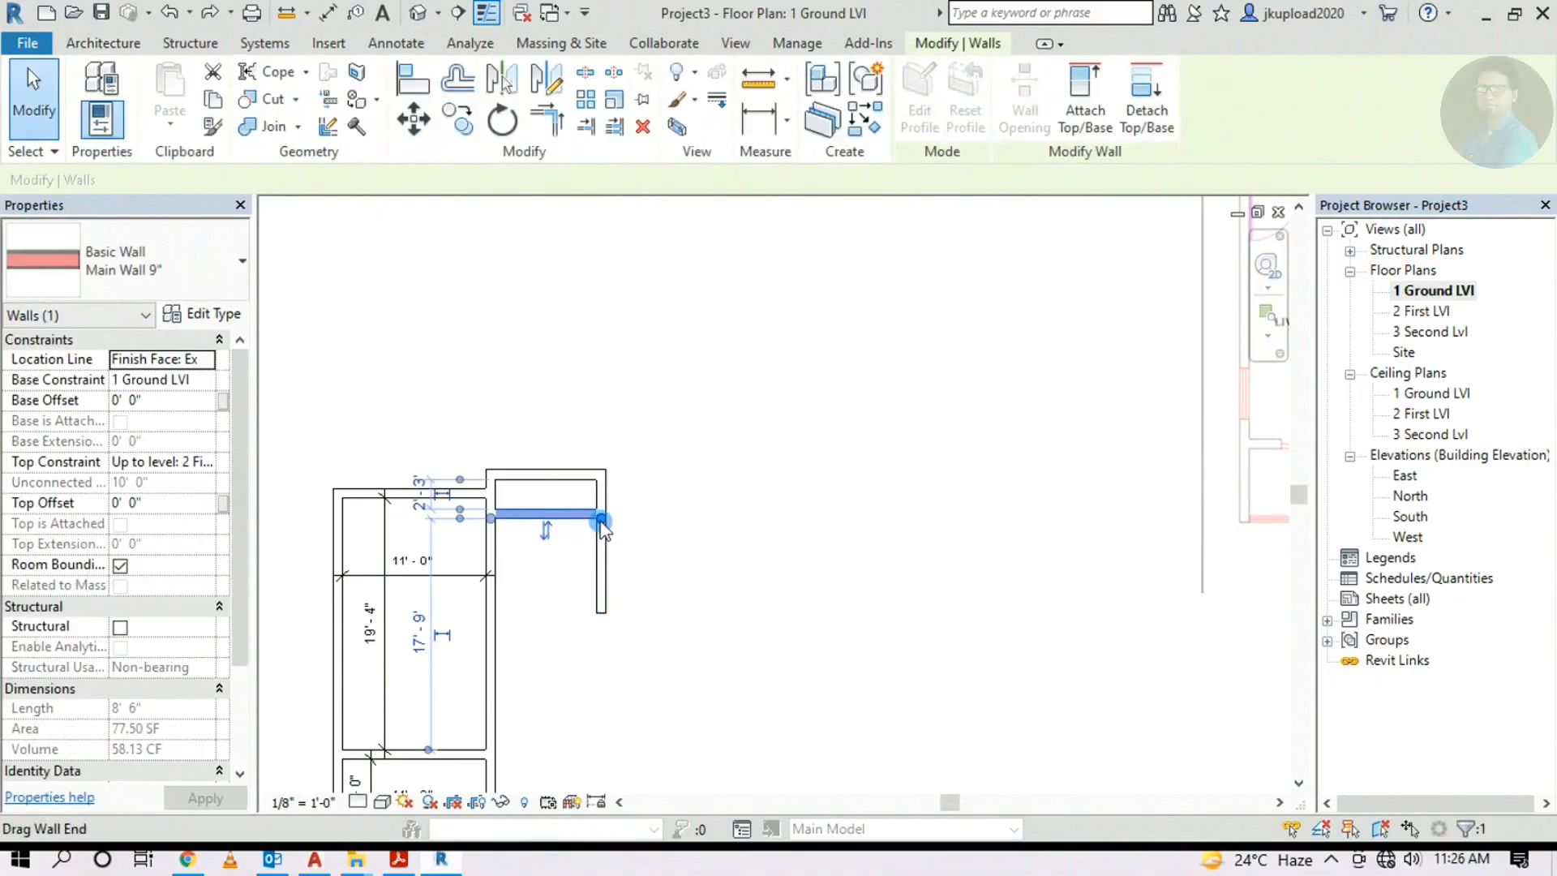
{"action": "left_click_drag", "start_coordinate": [601, 519], "coordinate": [814, 534]}
{"action": "key", "text": "ctrl+z"}
{"action": "left_click", "coordinate": [767, 557]}
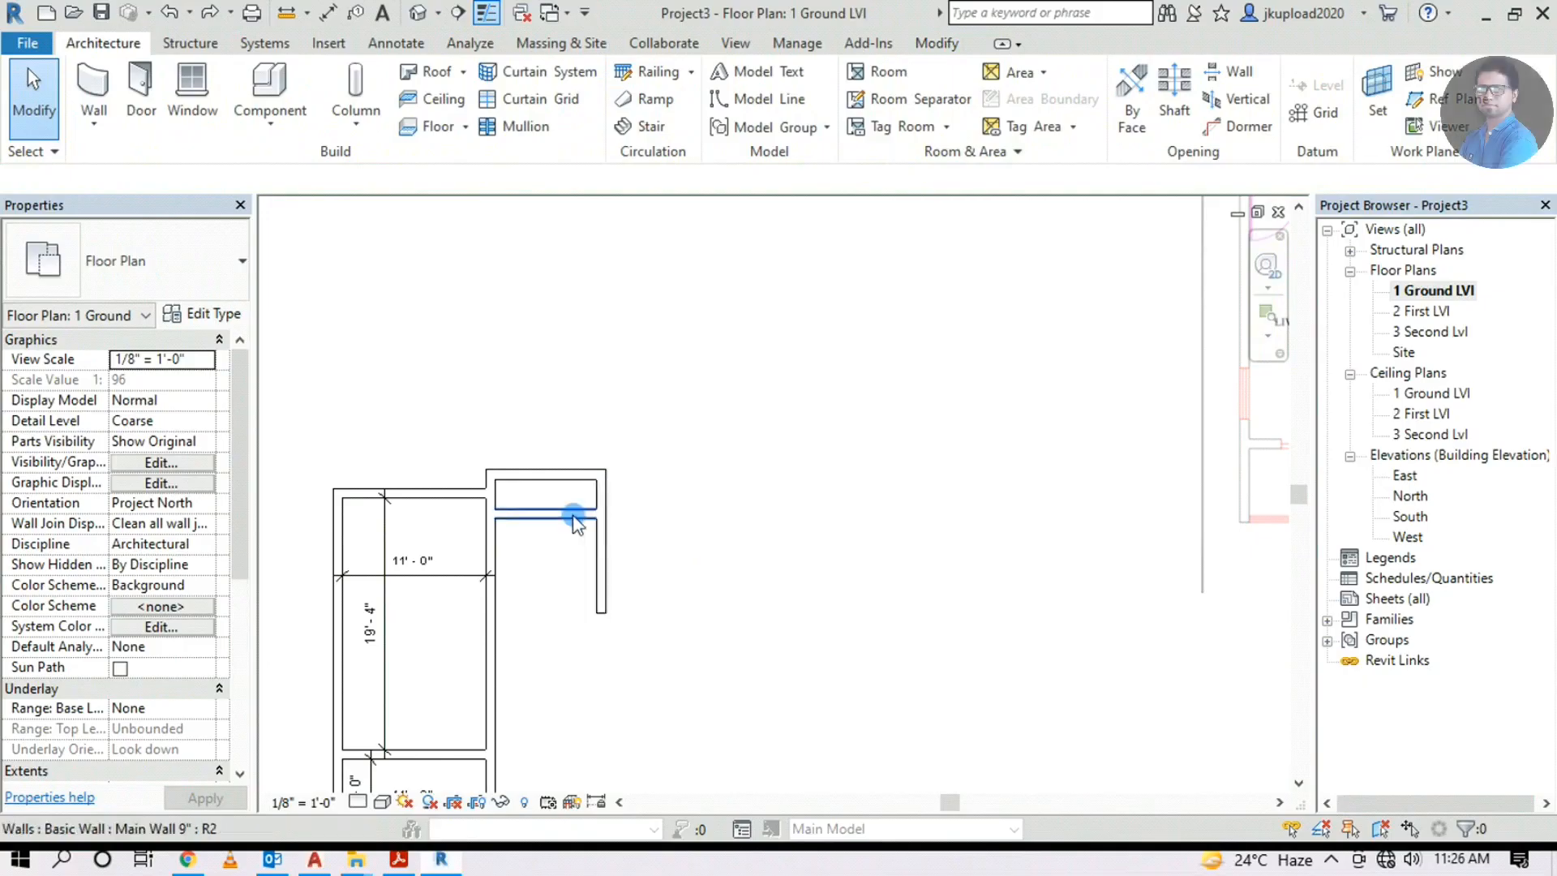
Extend the 3' offset wall horizontally toward the toilet side and pull its other end back to the bedroom's 11' side wall
{"action": "left_click", "coordinate": [596, 518]}
{"action": "left_click_drag", "start_coordinate": [601, 519], "coordinate": [758, 517]}
{"action": "left_click", "coordinate": [768, 581]}
{"action": "scroll", "coordinate": [582, 523], "scroll_direction": "up", "scroll_amount": 3}
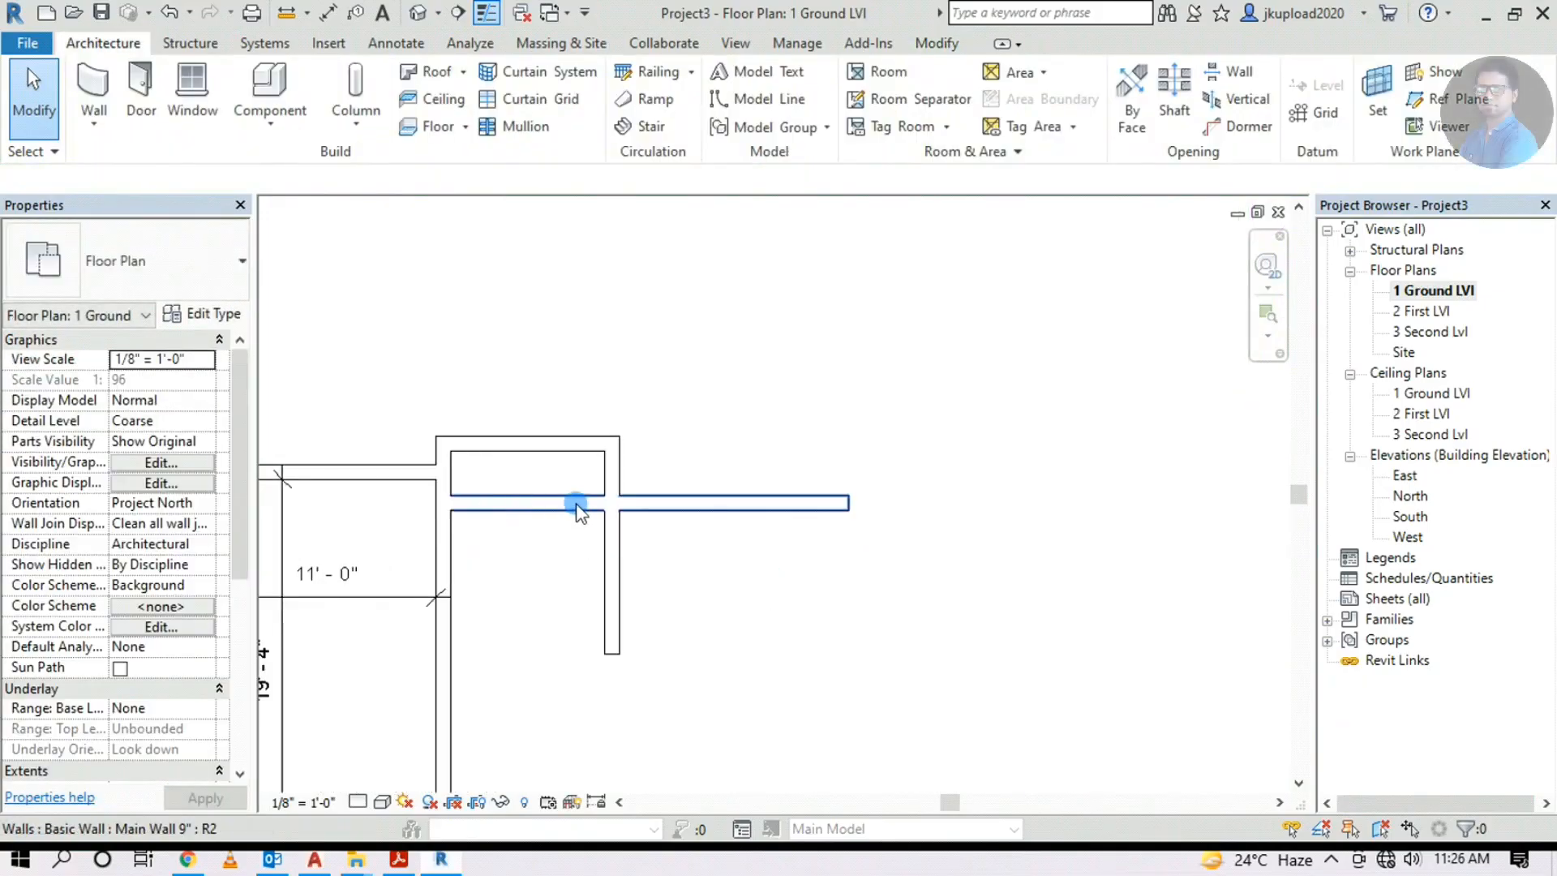
{"action": "left_click", "coordinate": [516, 505]}
{"action": "key", "text": "Escape"}
Add an aligned dimension between the exterior faces of the bedroom's upper wall and the offset wall on the toilet side
{"action": "left_click", "coordinate": [398, 46]}
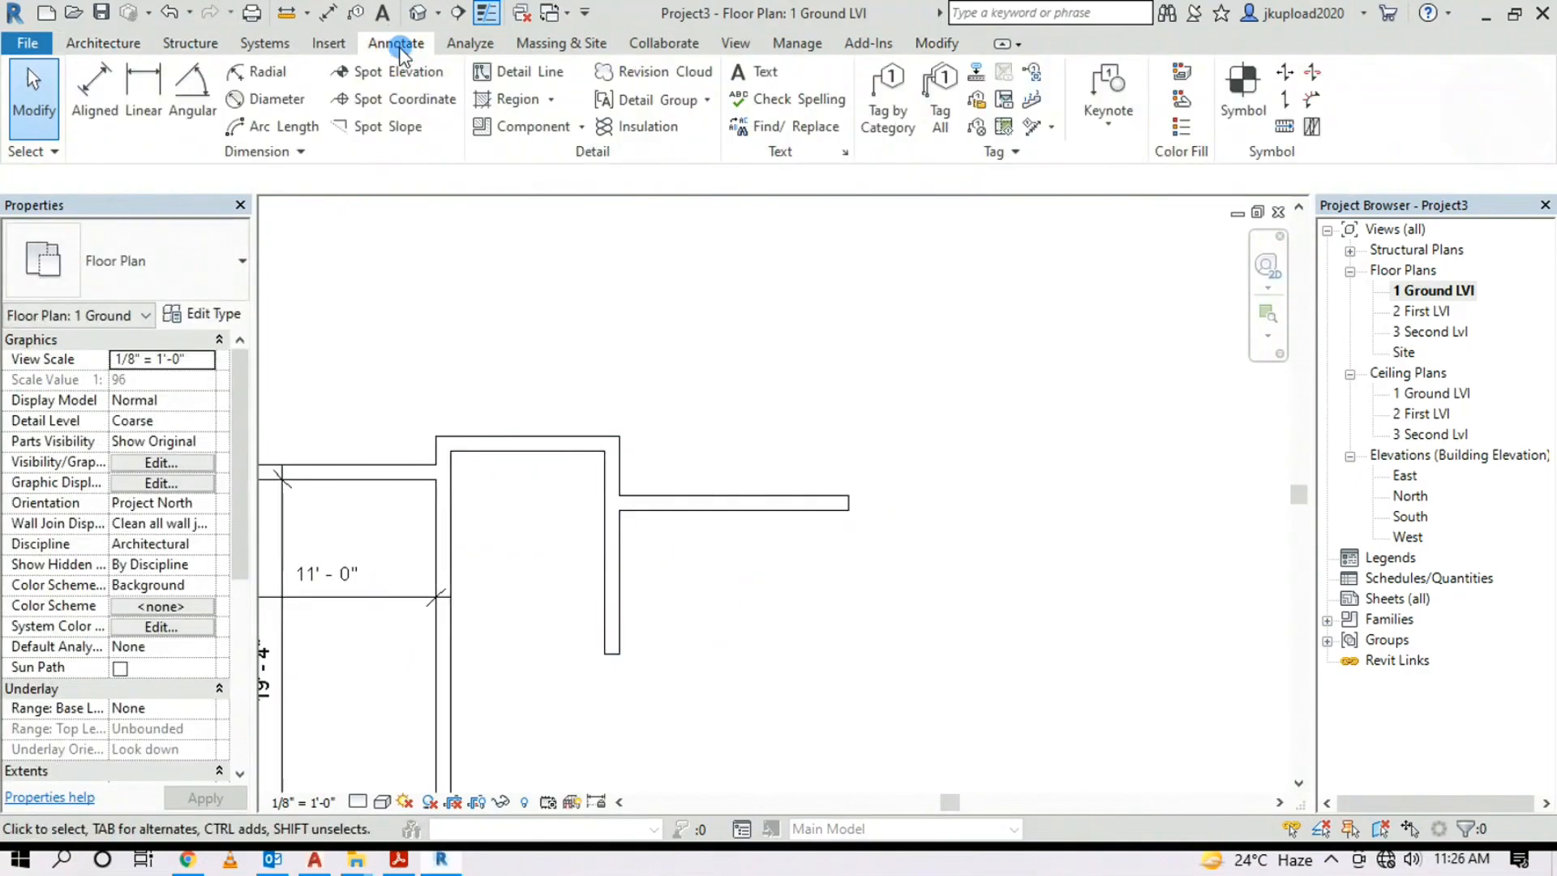
{"action": "left_click", "coordinate": [94, 89]}
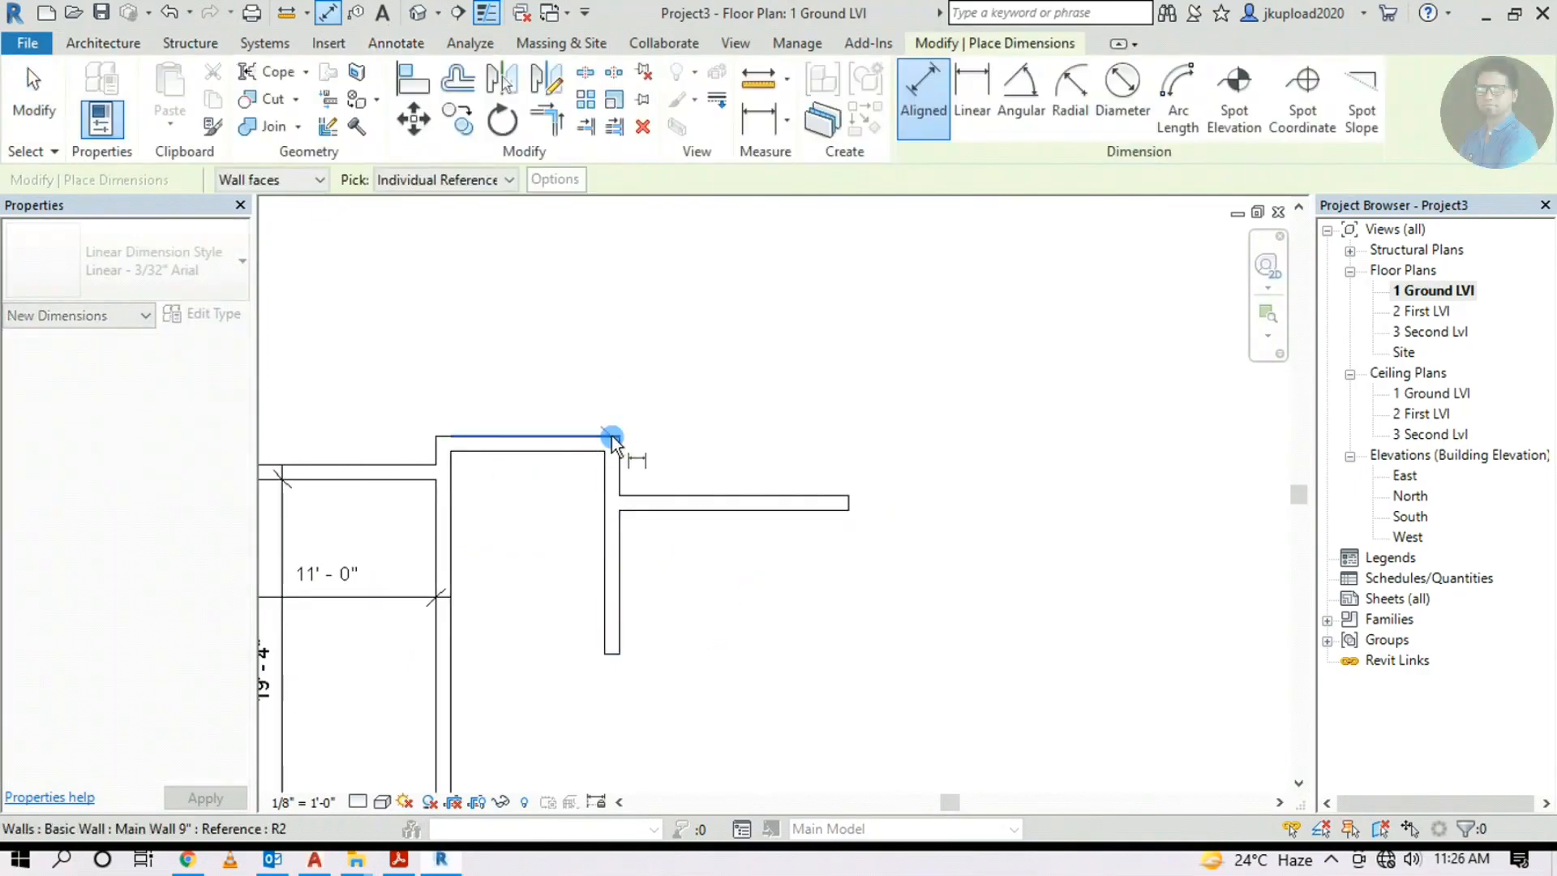
{"action": "left_click", "coordinate": [612, 438]}
{"action": "left_click", "coordinate": [673, 485]}
{"action": "left_click", "coordinate": [691, 479]}
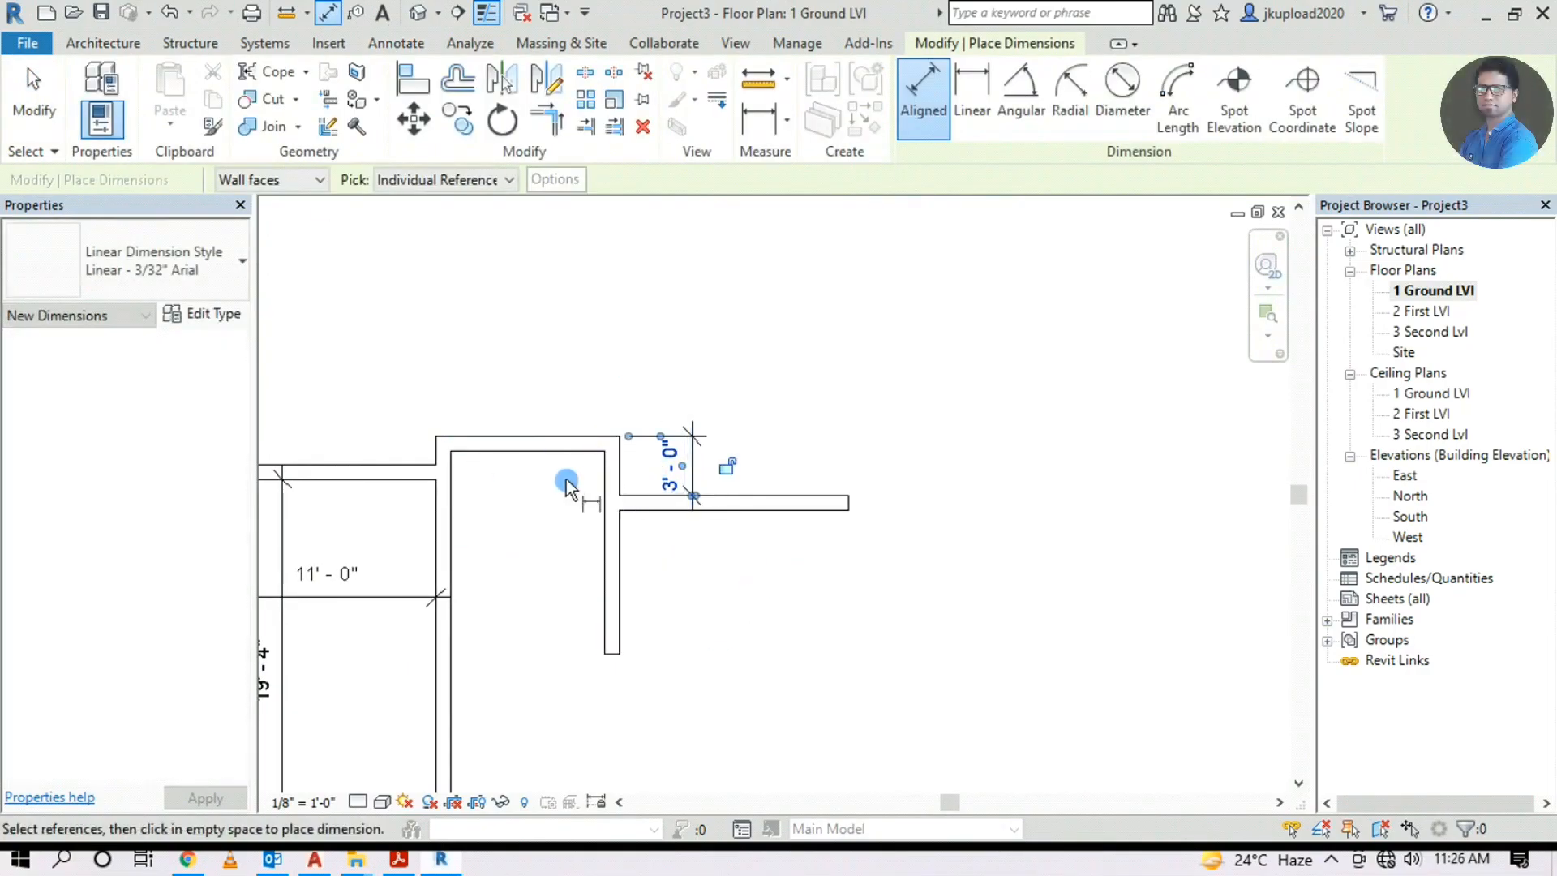
{"action": "scroll", "coordinate": [566, 478], "scroll_direction": "up", "scroll_amount": 3}
{"action": "key", "text": "Escape"}
{"action": "key", "text": "Escape"}
Add an aligned dimension between the exterior faces of the bedroom's upper wall and the living room's upper wall
{"action": "middle_click_drag", "start_coordinate": [818, 598], "coordinate": [705, 600]}
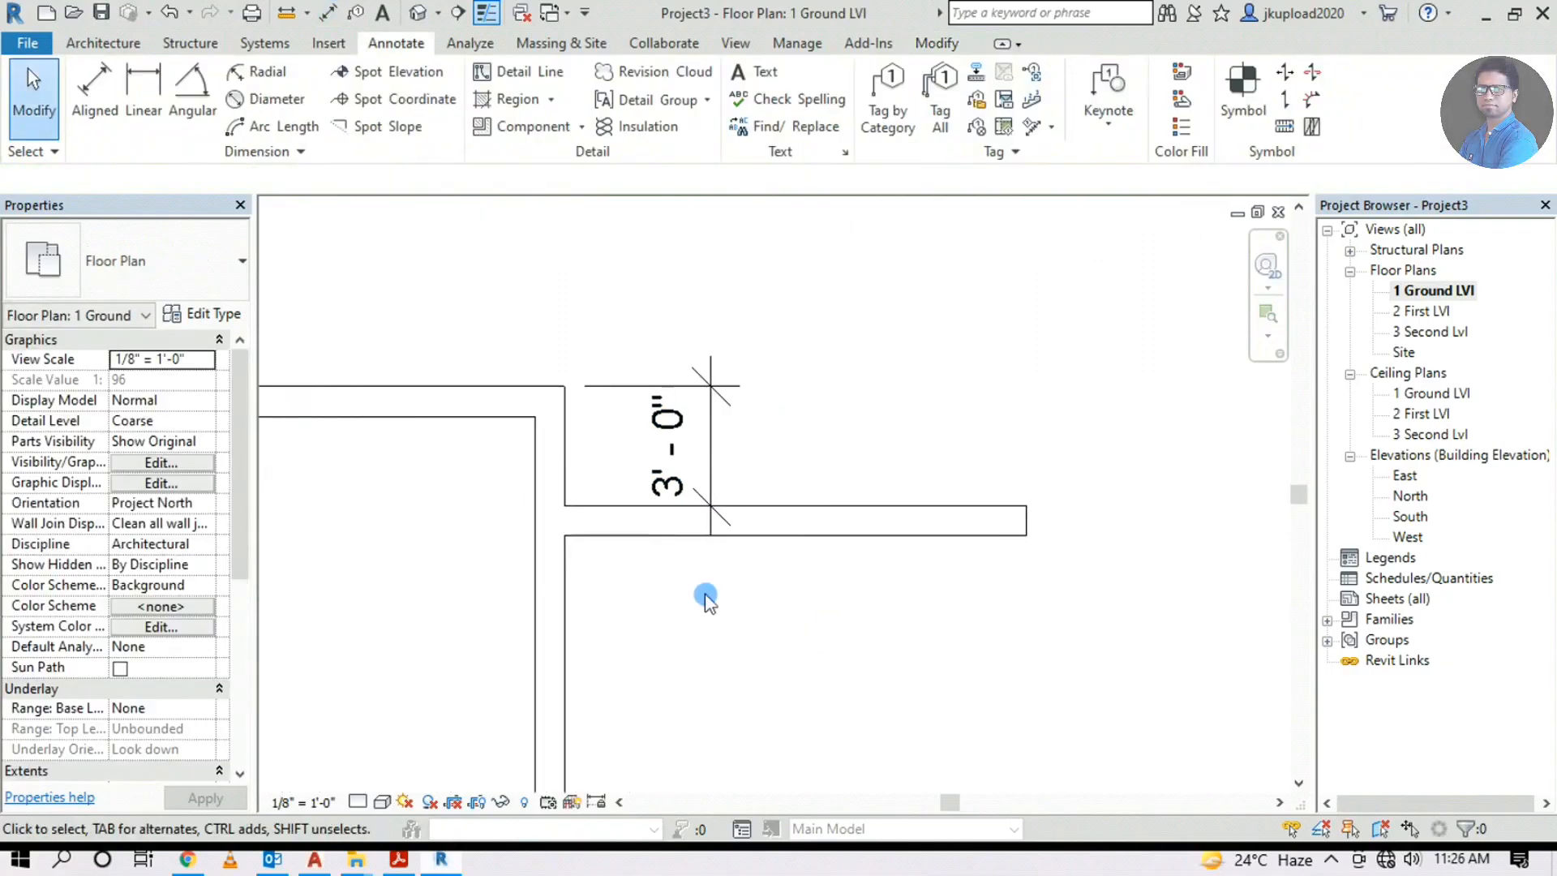
{"action": "middle_click_drag", "start_coordinate": [519, 526], "coordinate": [725, 479]}
{"action": "scroll", "coordinate": [725, 478], "scroll_direction": "down", "scroll_amount": 3}
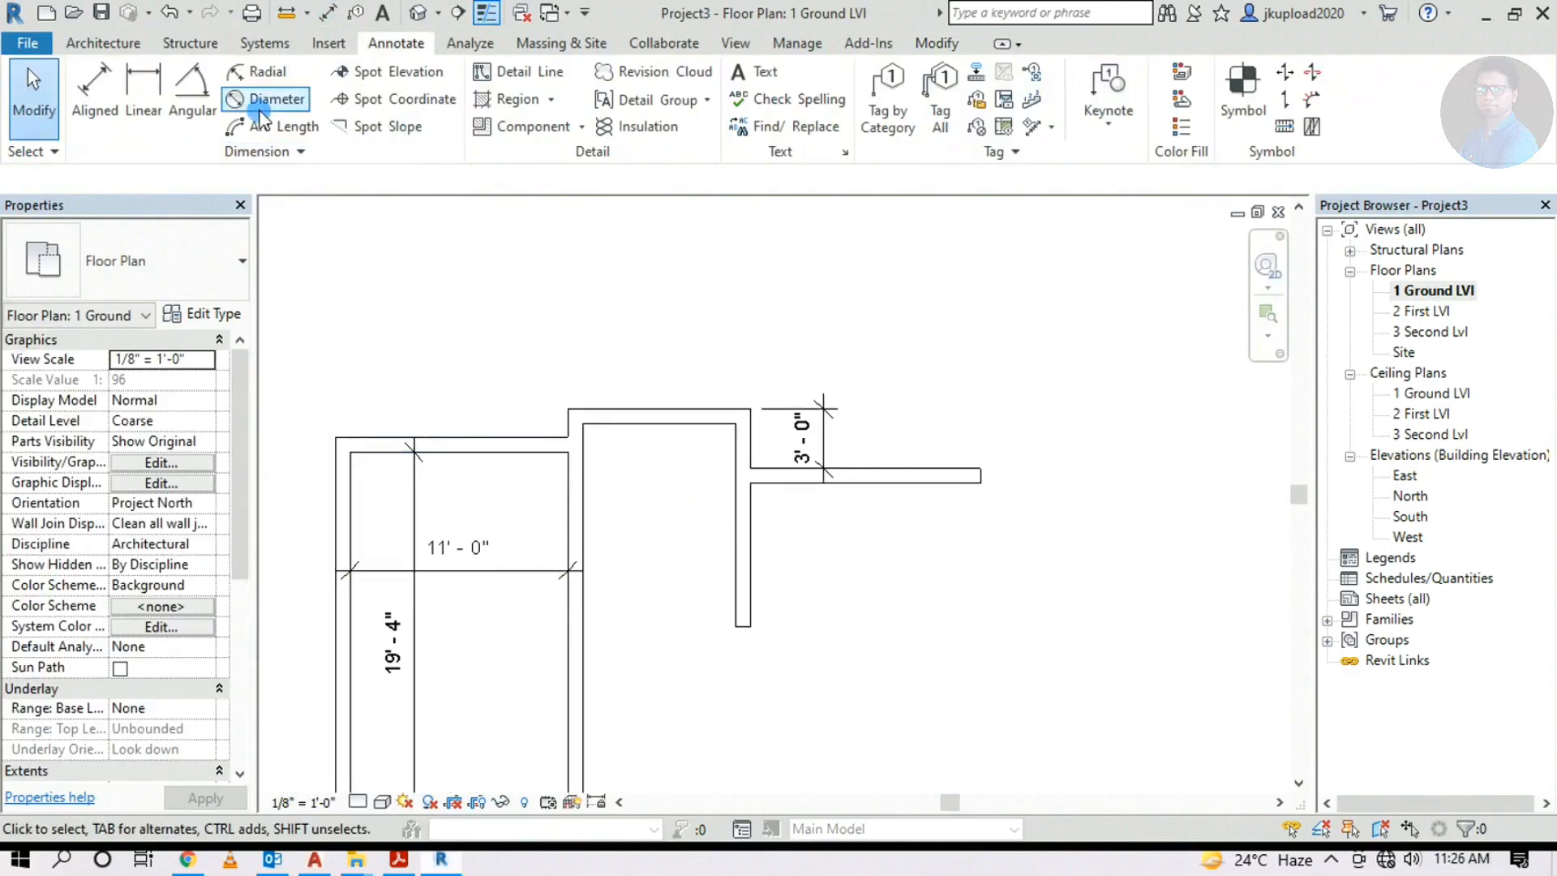
{"action": "left_click", "coordinate": [91, 84]}
{"action": "scroll", "coordinate": [595, 442], "scroll_direction": "up", "scroll_amount": 2}
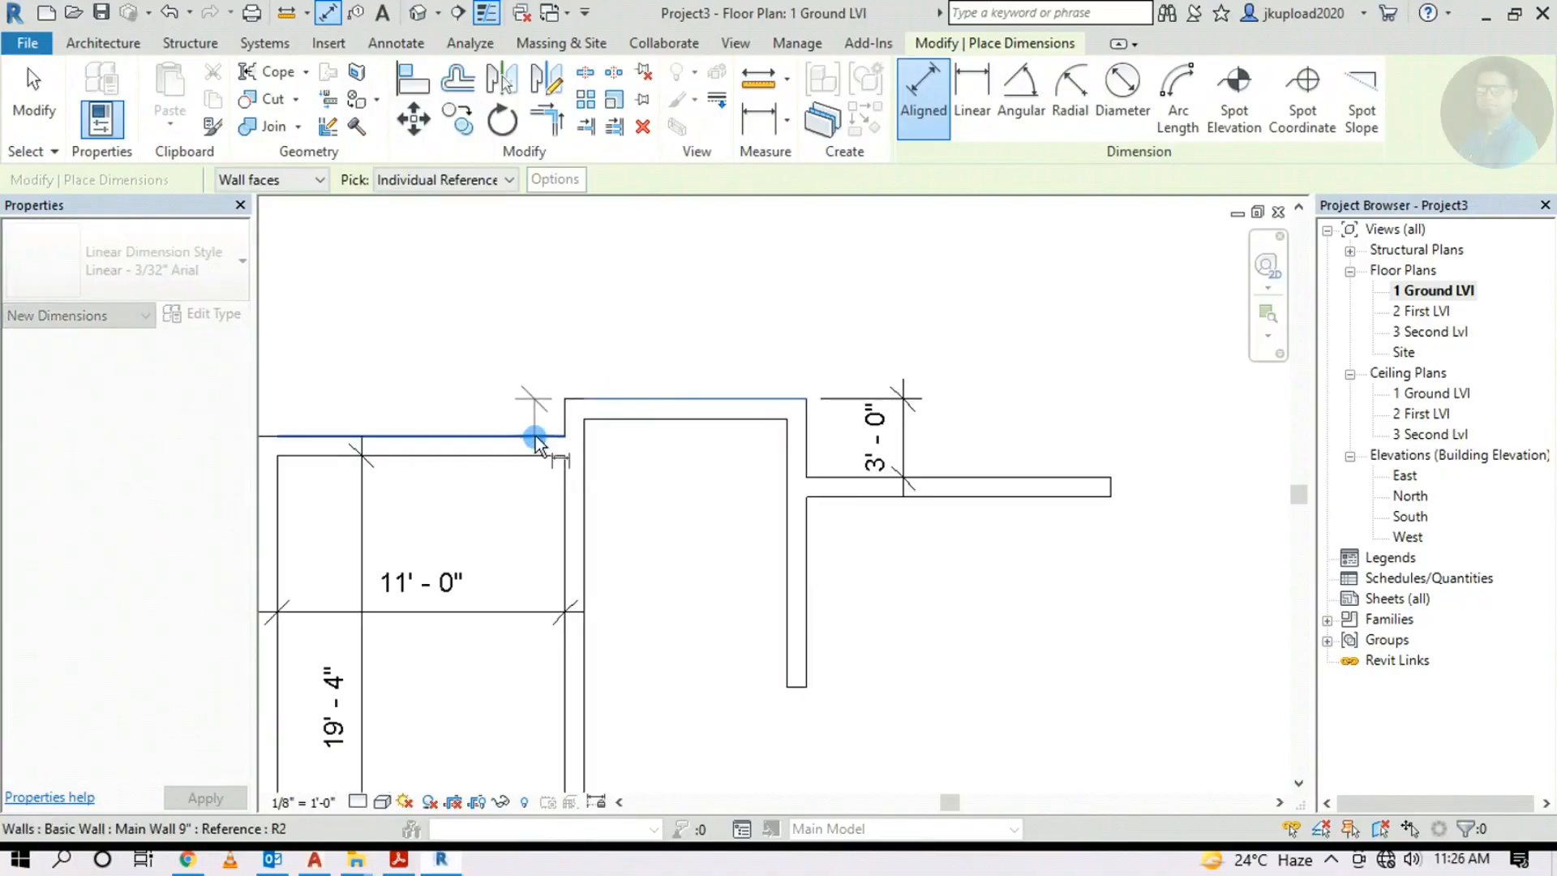
{"action": "left_click", "coordinate": [535, 435]}
{"action": "left_click", "coordinate": [504, 412]}
{"action": "middle_click_drag", "start_coordinate": [666, 533], "coordinate": [695, 528]}
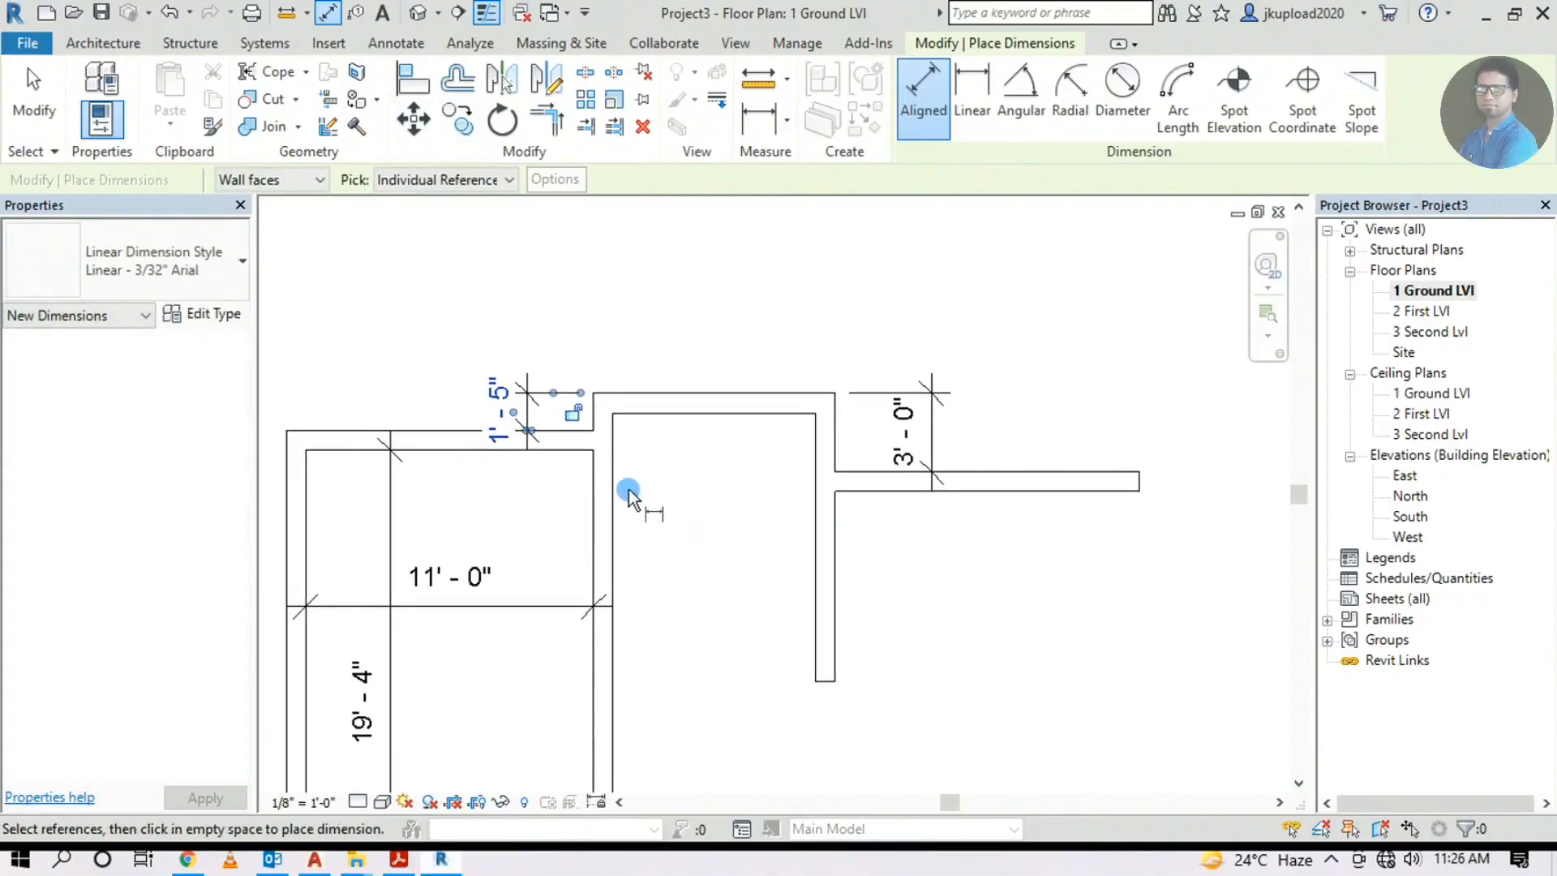
Compare the dimensioned upper wall offsets with the imported plan around the bedroom and toilet
{"action": "middle_click_drag", "start_coordinate": [644, 474], "coordinate": [718, 545]}
{"action": "scroll", "coordinate": [655, 500], "scroll_direction": "down", "scroll_amount": 2}
{"action": "middle_click_drag", "start_coordinate": [1157, 480], "coordinate": [511, 514]}
{"action": "middle_click_drag", "start_coordinate": [990, 389], "coordinate": [797, 683]}
{"action": "scroll", "coordinate": [921, 462], "scroll_direction": "up", "scroll_amount": 3}
{"action": "scroll", "coordinate": [1123, 457], "scroll_direction": "down", "scroll_amount": 4}
{"action": "middle_click_drag", "start_coordinate": [596, 584], "coordinate": [1144, 438]}
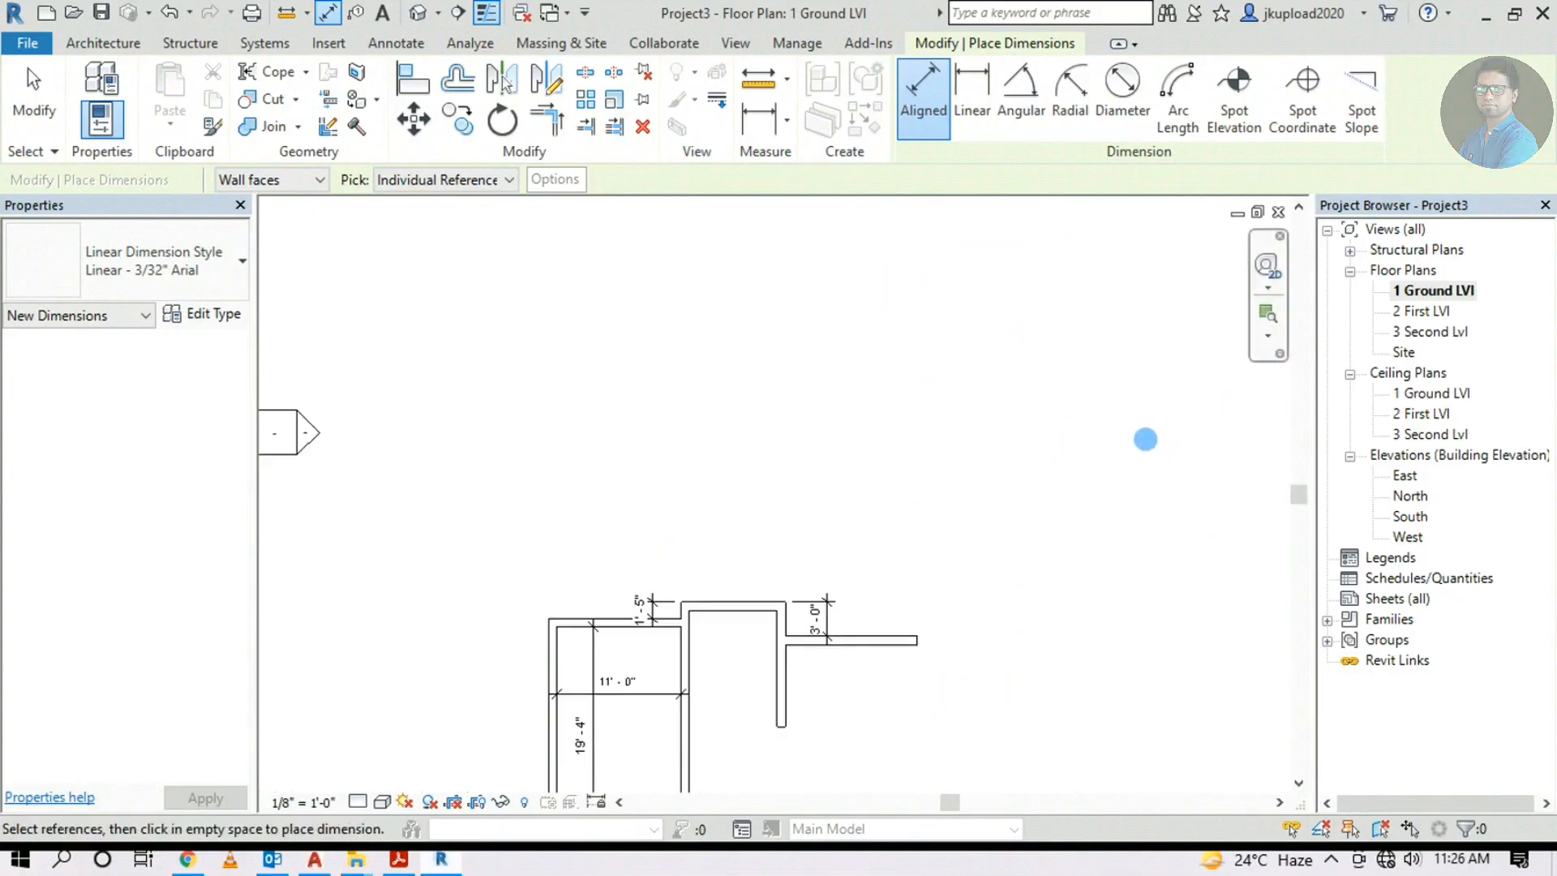
{"action": "middle_click_drag", "start_coordinate": [511, 529], "coordinate": [530, 316]}
{"action": "middle_click_drag", "start_coordinate": [669, 527], "coordinate": [603, 601]}
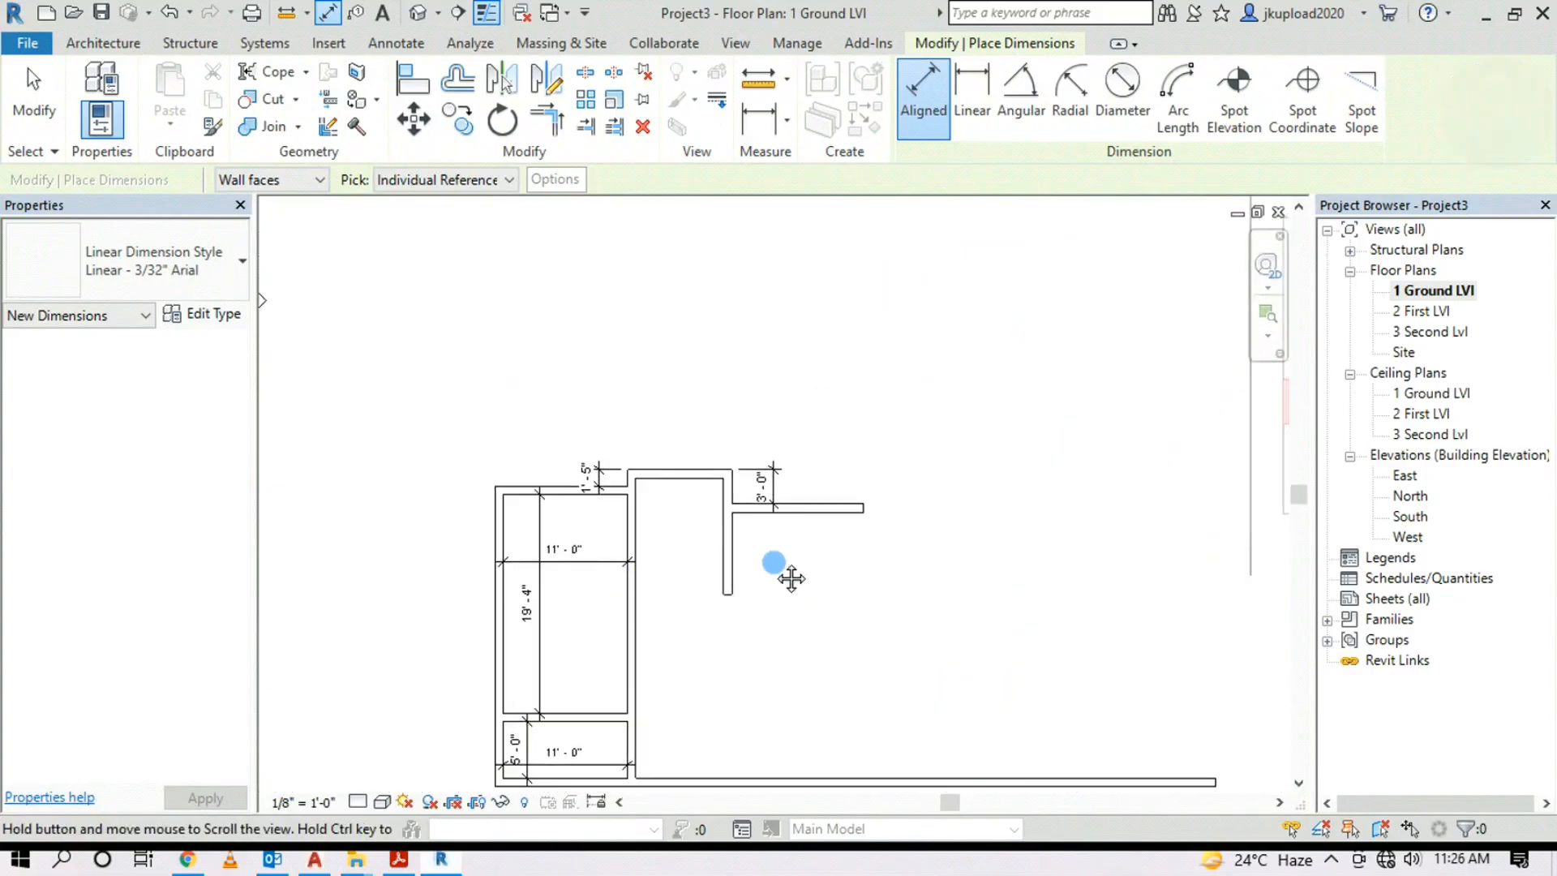
{"action": "middle_click_drag", "start_coordinate": [775, 563], "coordinate": [763, 582]}
Create the toilet's far side wall by offsetting a Main Wall 9" 5' 2" outward from the outer face of the bedroom's 11' side wall
{"action": "left_click", "coordinate": [103, 42]}
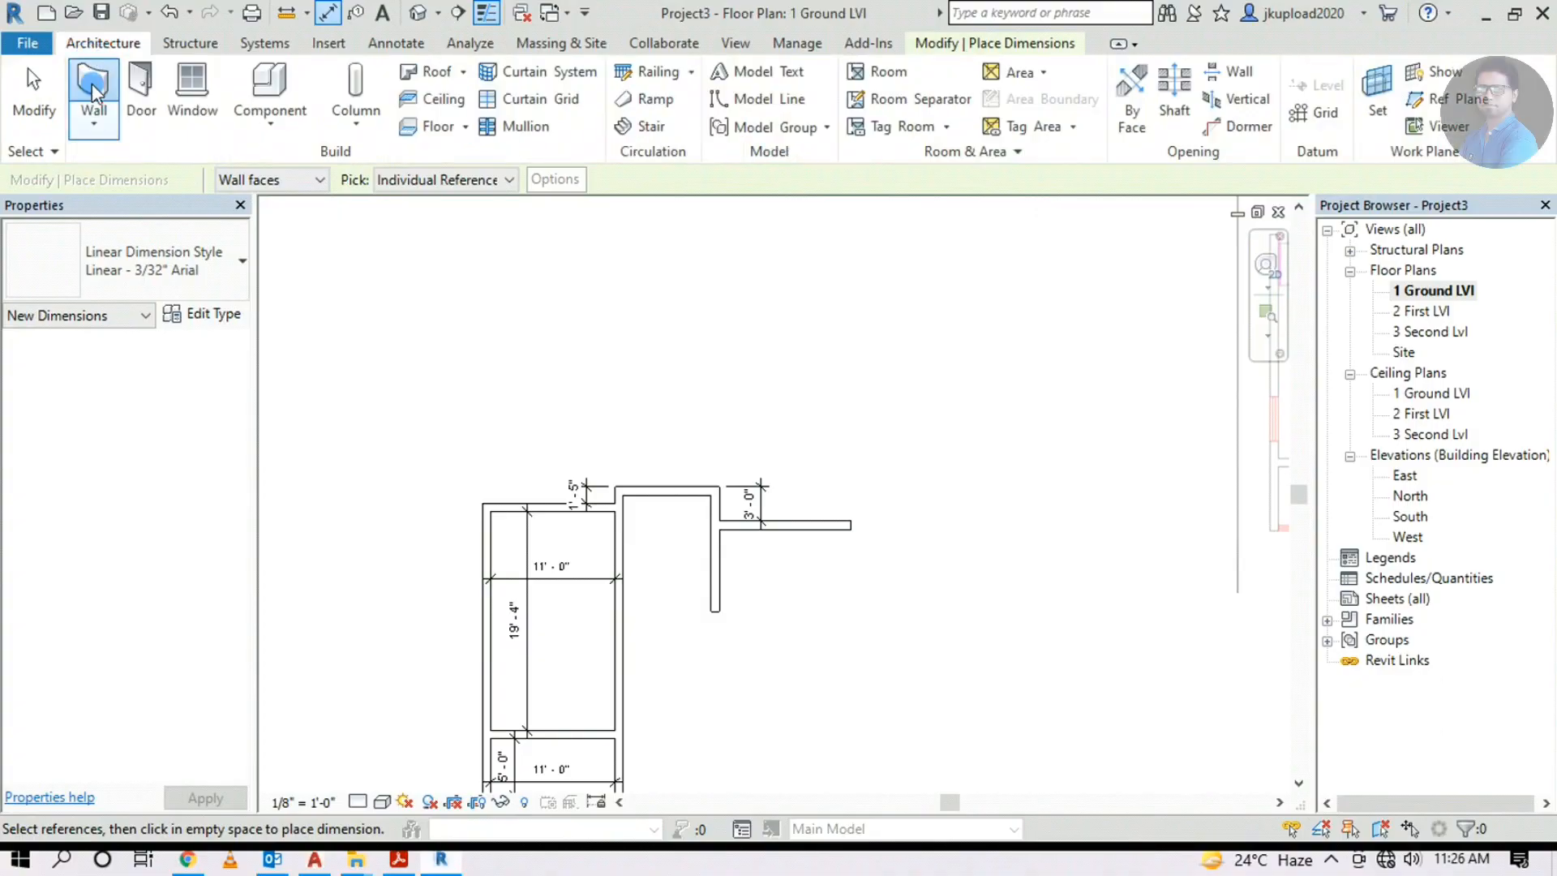
{"action": "left_click", "coordinate": [94, 87]}
{"action": "scroll", "coordinate": [702, 511], "scroll_direction": "down", "scroll_amount": 3}
{"action": "scroll", "coordinate": [921, 470], "scroll_direction": "up", "scroll_amount": 5}
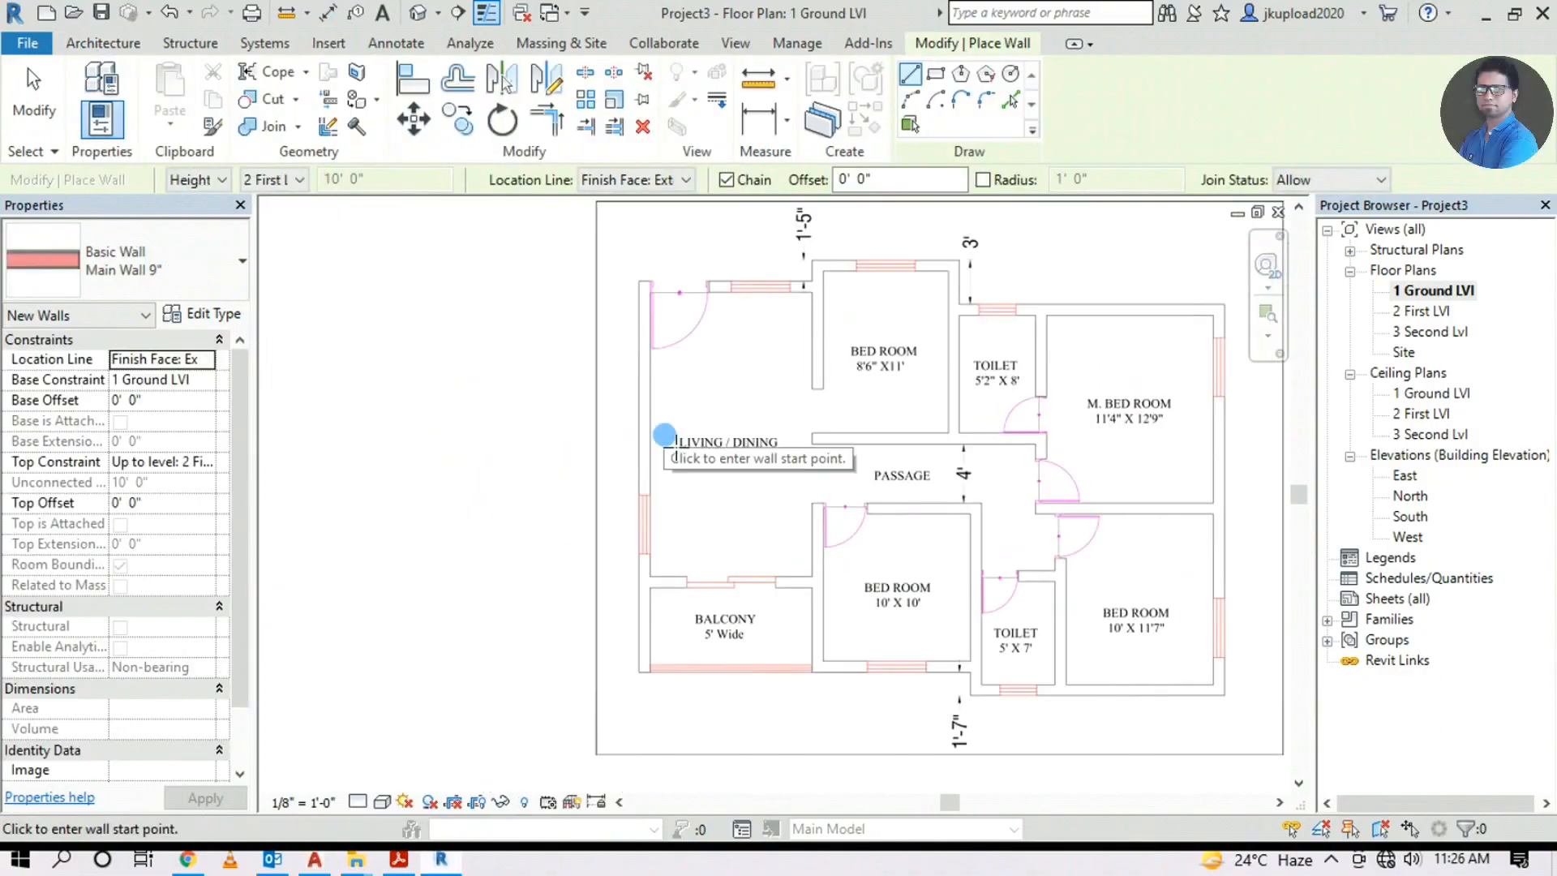
{"action": "scroll", "coordinate": [970, 432], "scroll_direction": "up", "scroll_amount": 3}
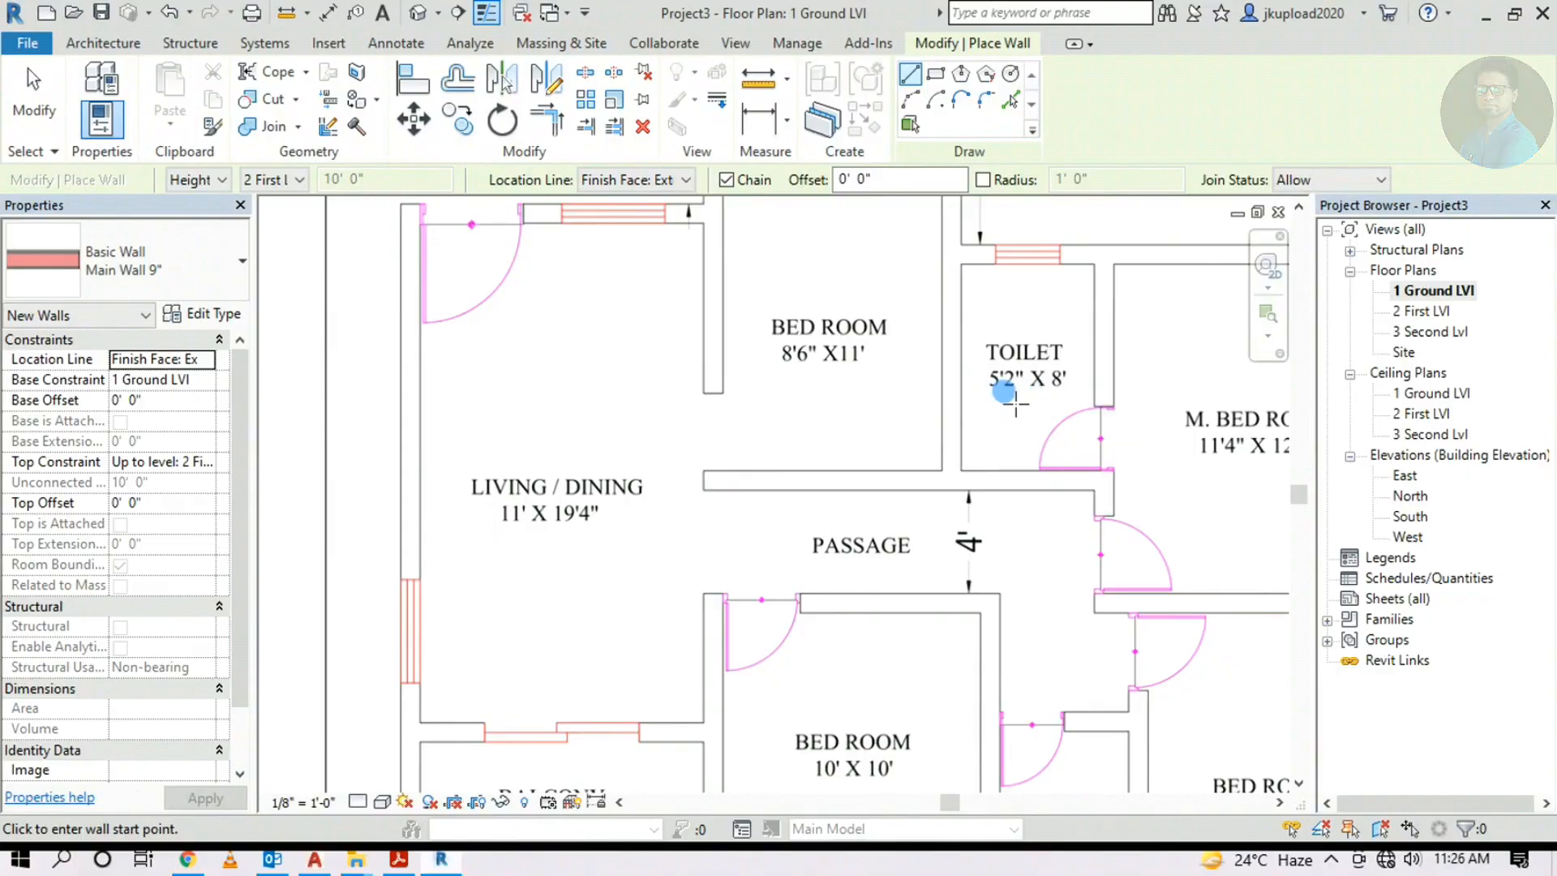
{"action": "left_click", "coordinate": [1008, 101]}
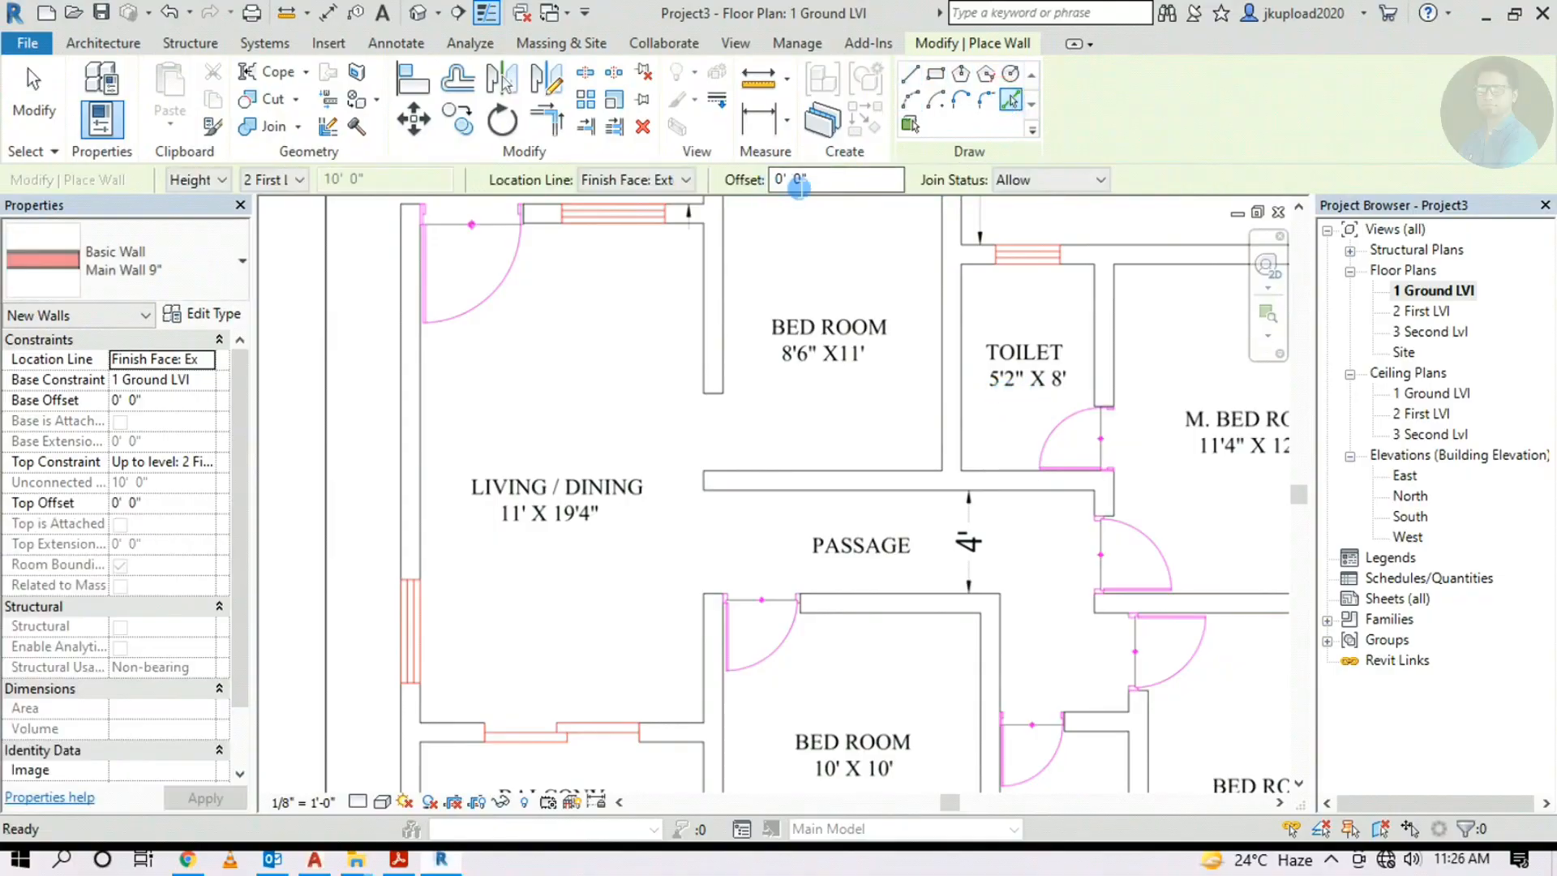
{"action": "key", "text": "BackSpace"}
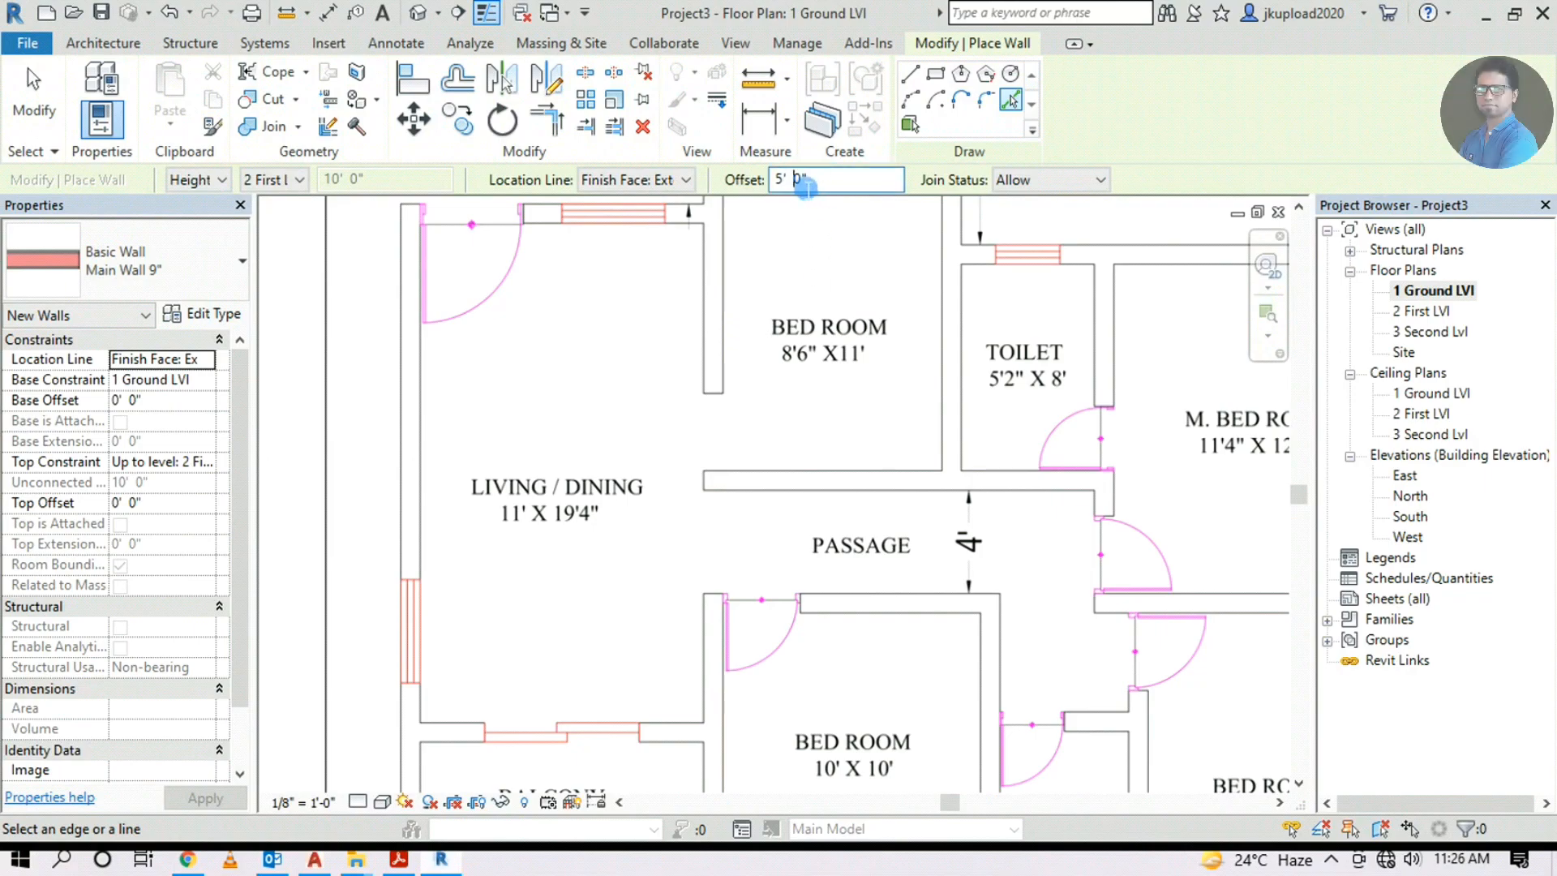
{"action": "type", "text": "2"}
{"action": "key", "text": "Delete"}
{"action": "scroll", "coordinate": [932, 341], "scroll_direction": "down", "scroll_amount": 5}
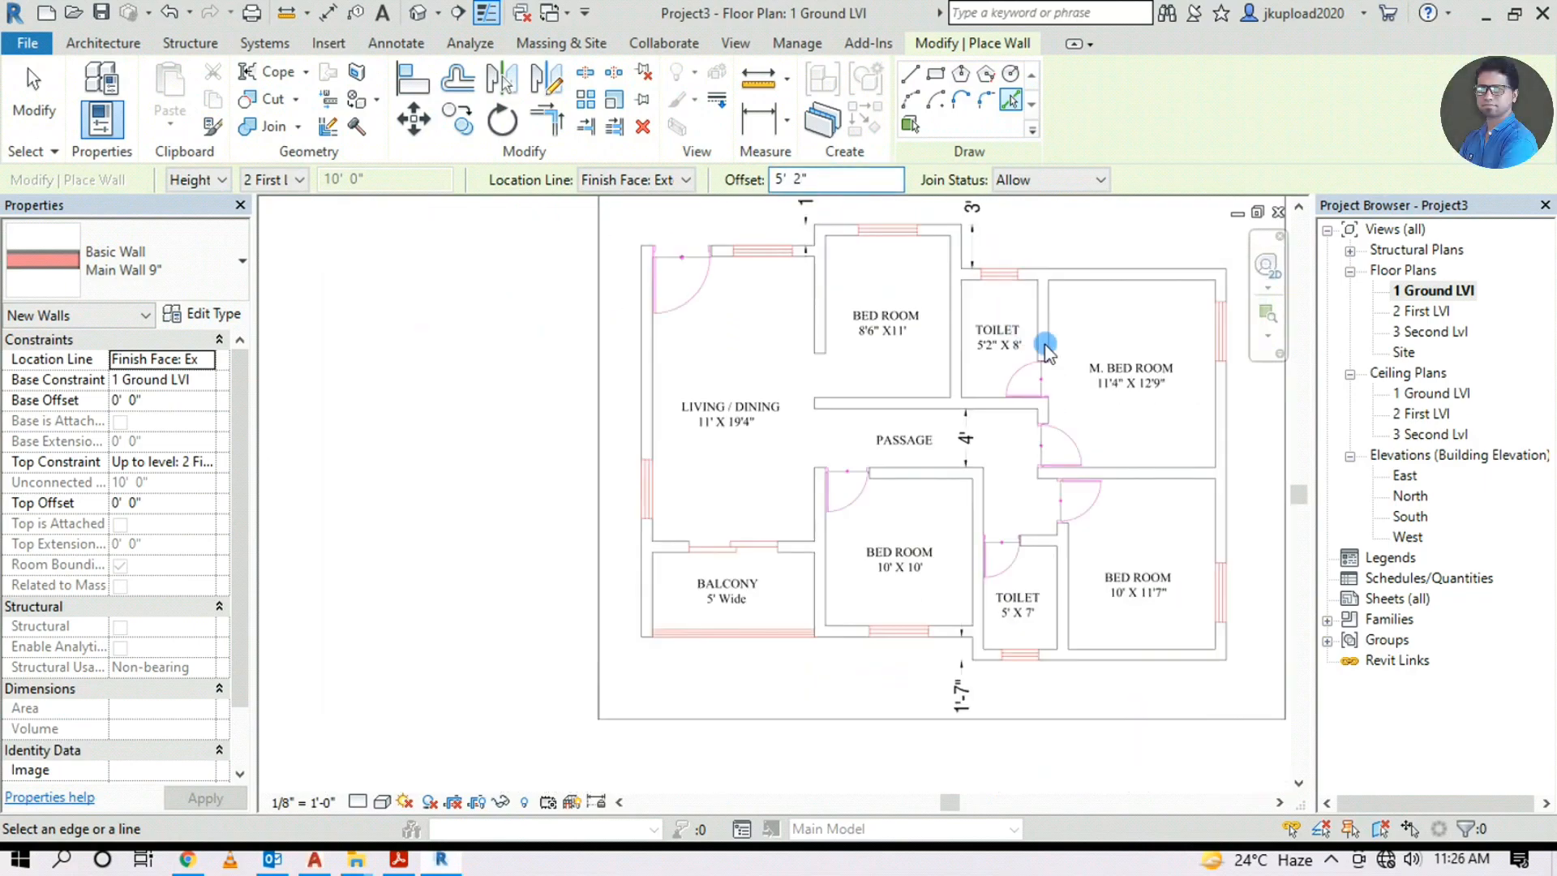
{"action": "scroll", "coordinate": [487, 442], "scroll_direction": "up", "scroll_amount": 4}
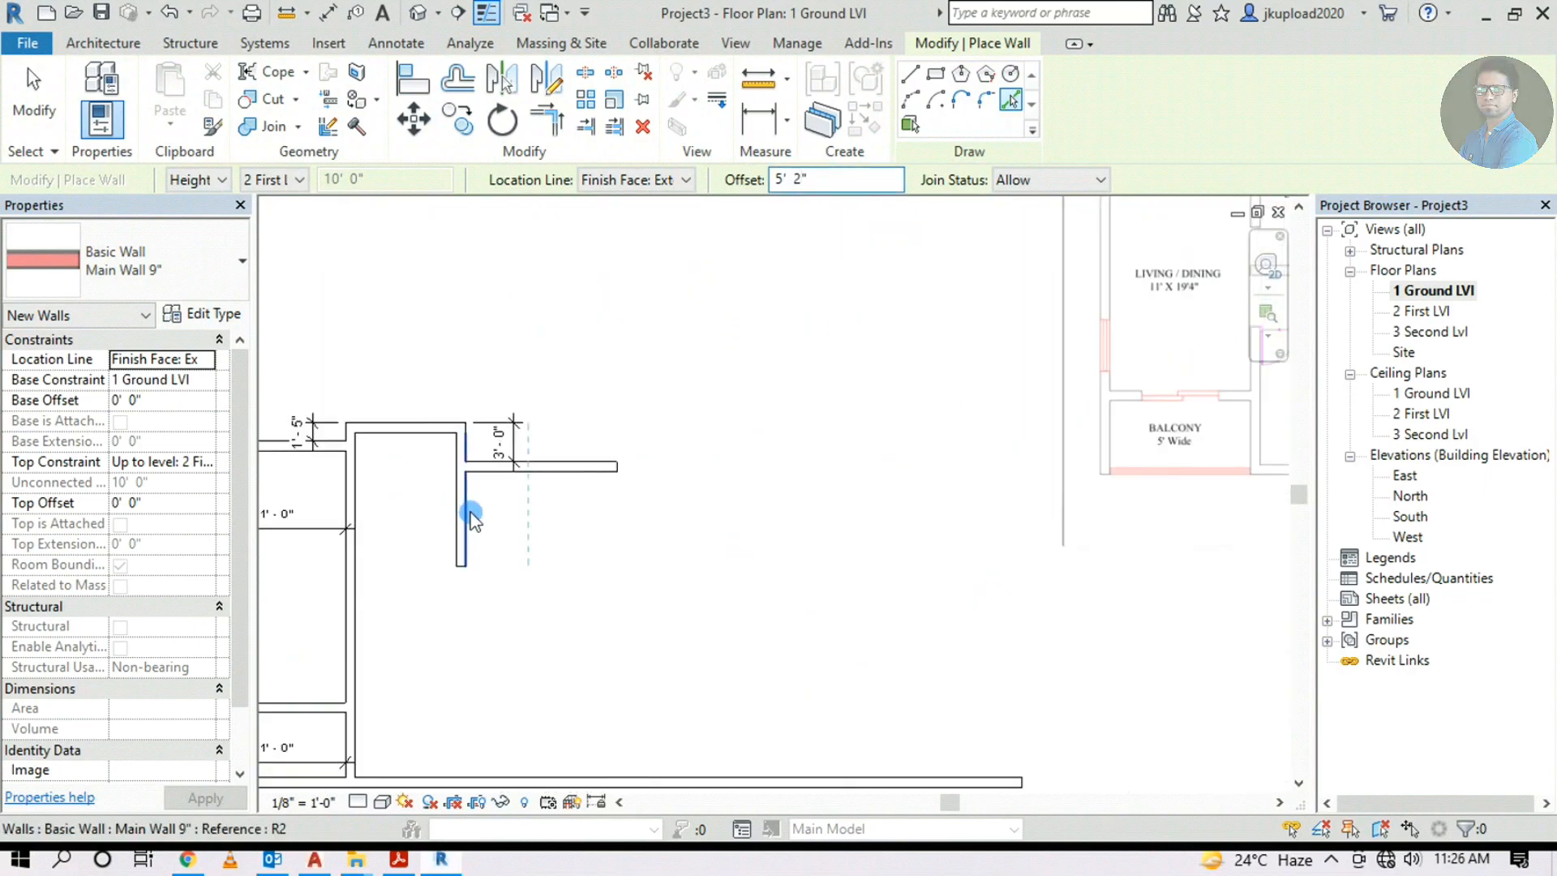
{"action": "left_click", "coordinate": [470, 514]}
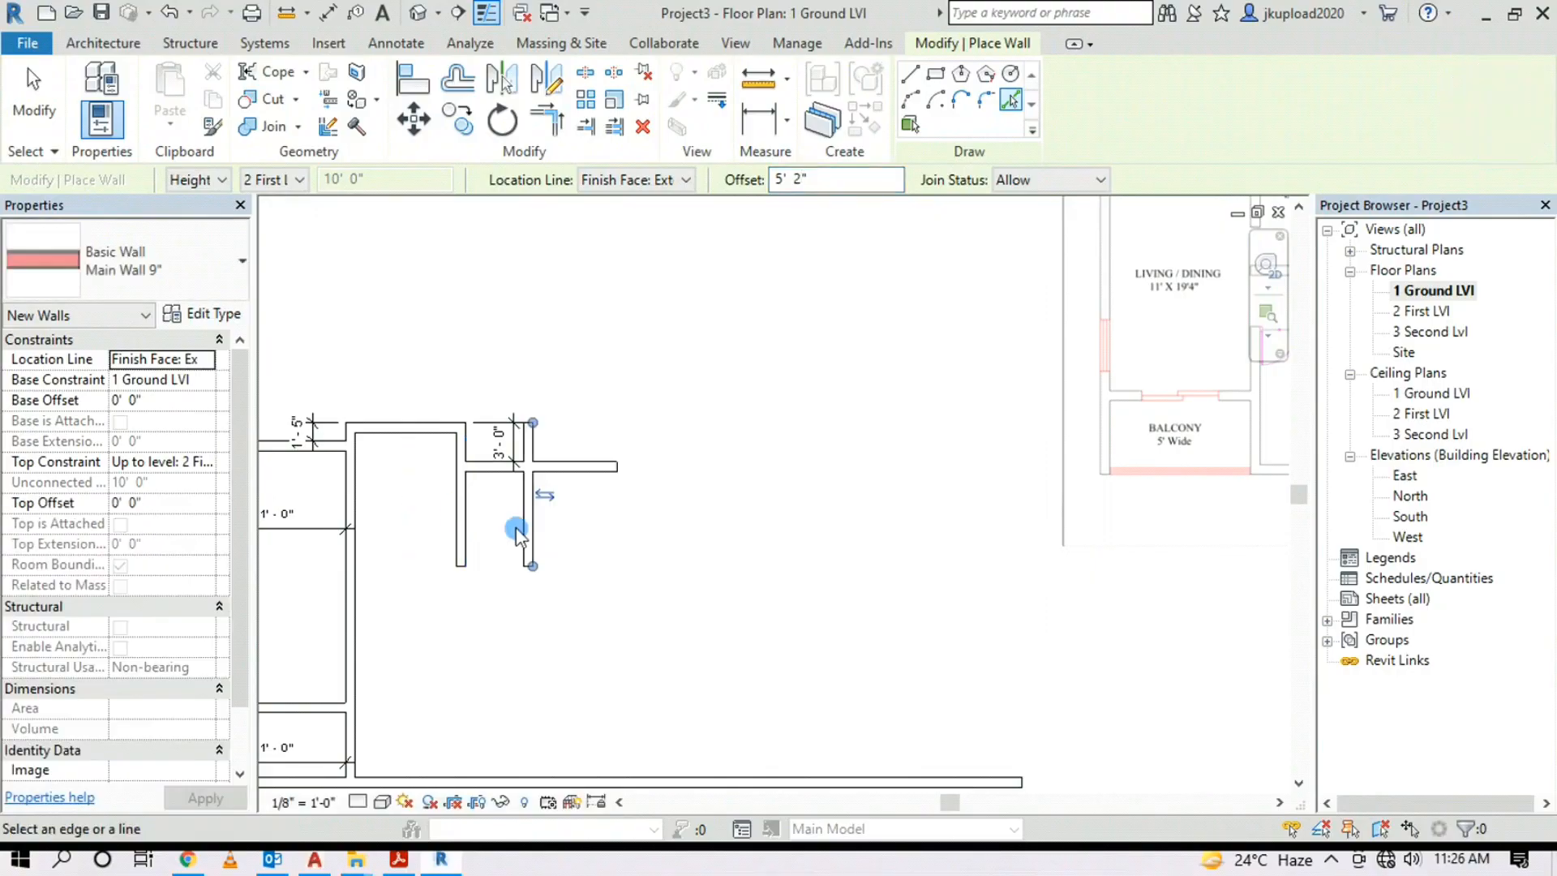
Add an aligned dimension between the facing inner faces of the toilet's two side walls
{"action": "scroll", "coordinate": [543, 529], "scroll_direction": "up", "scroll_amount": 2}
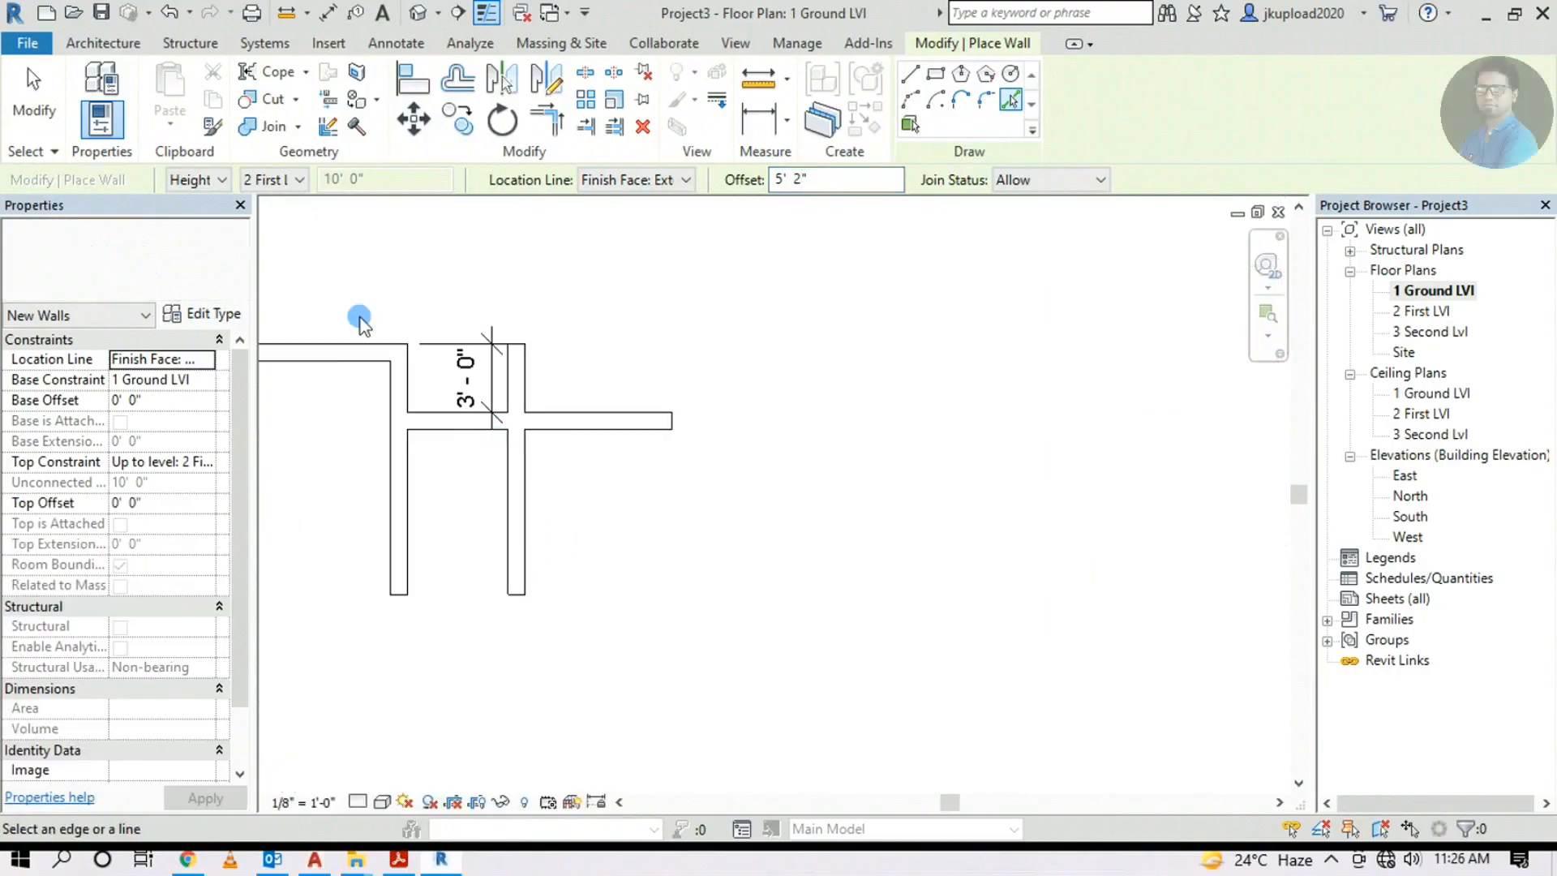
{"action": "left_click", "coordinate": [412, 44]}
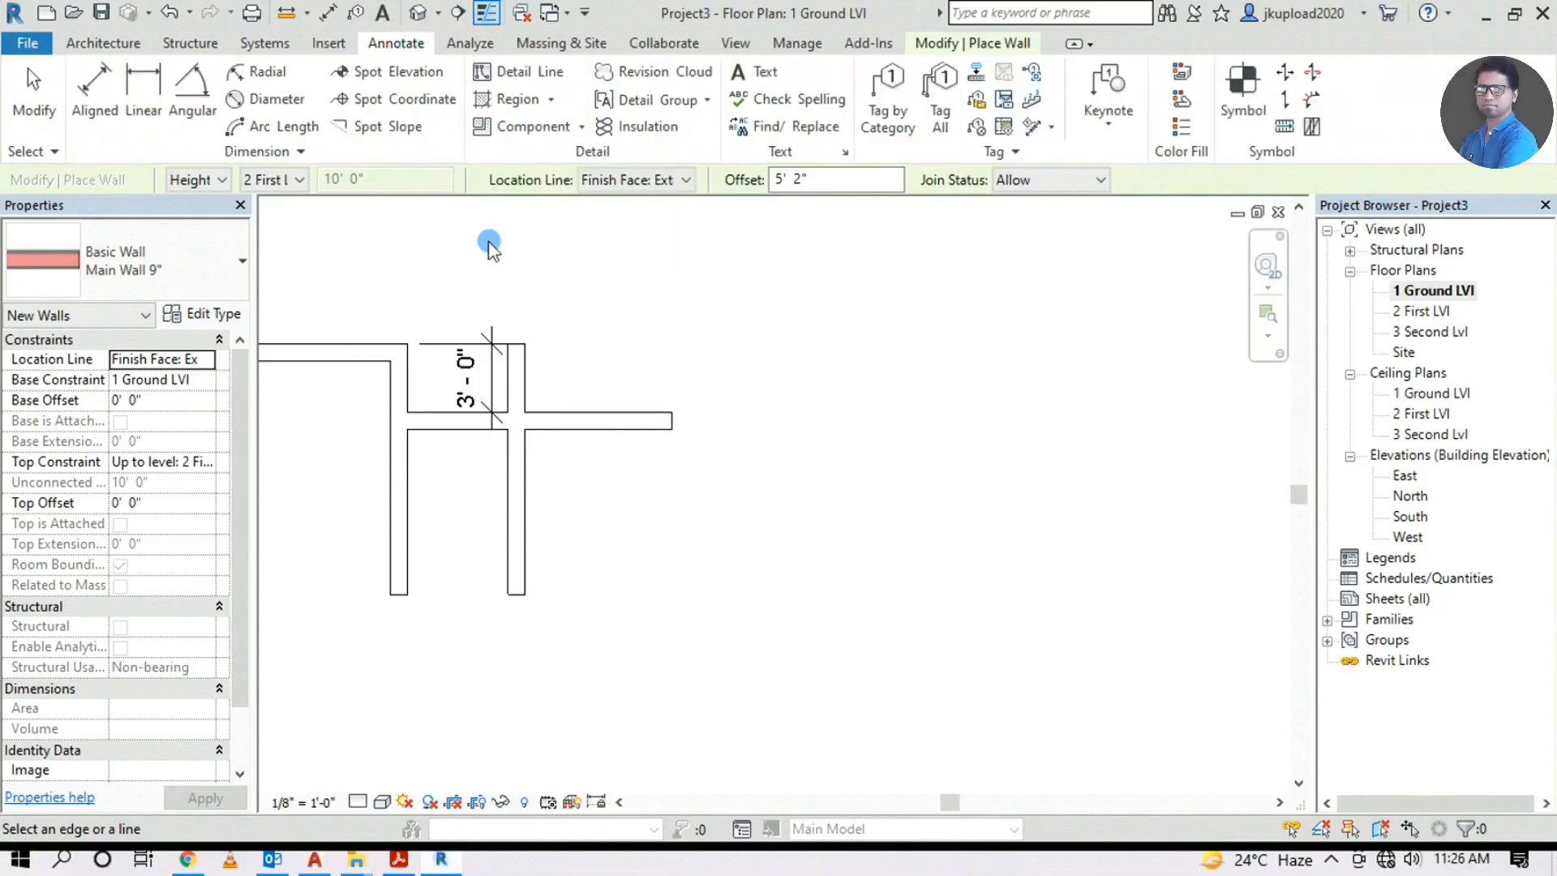
{"action": "left_click", "coordinate": [97, 85]}
{"action": "left_click", "coordinate": [407, 532]}
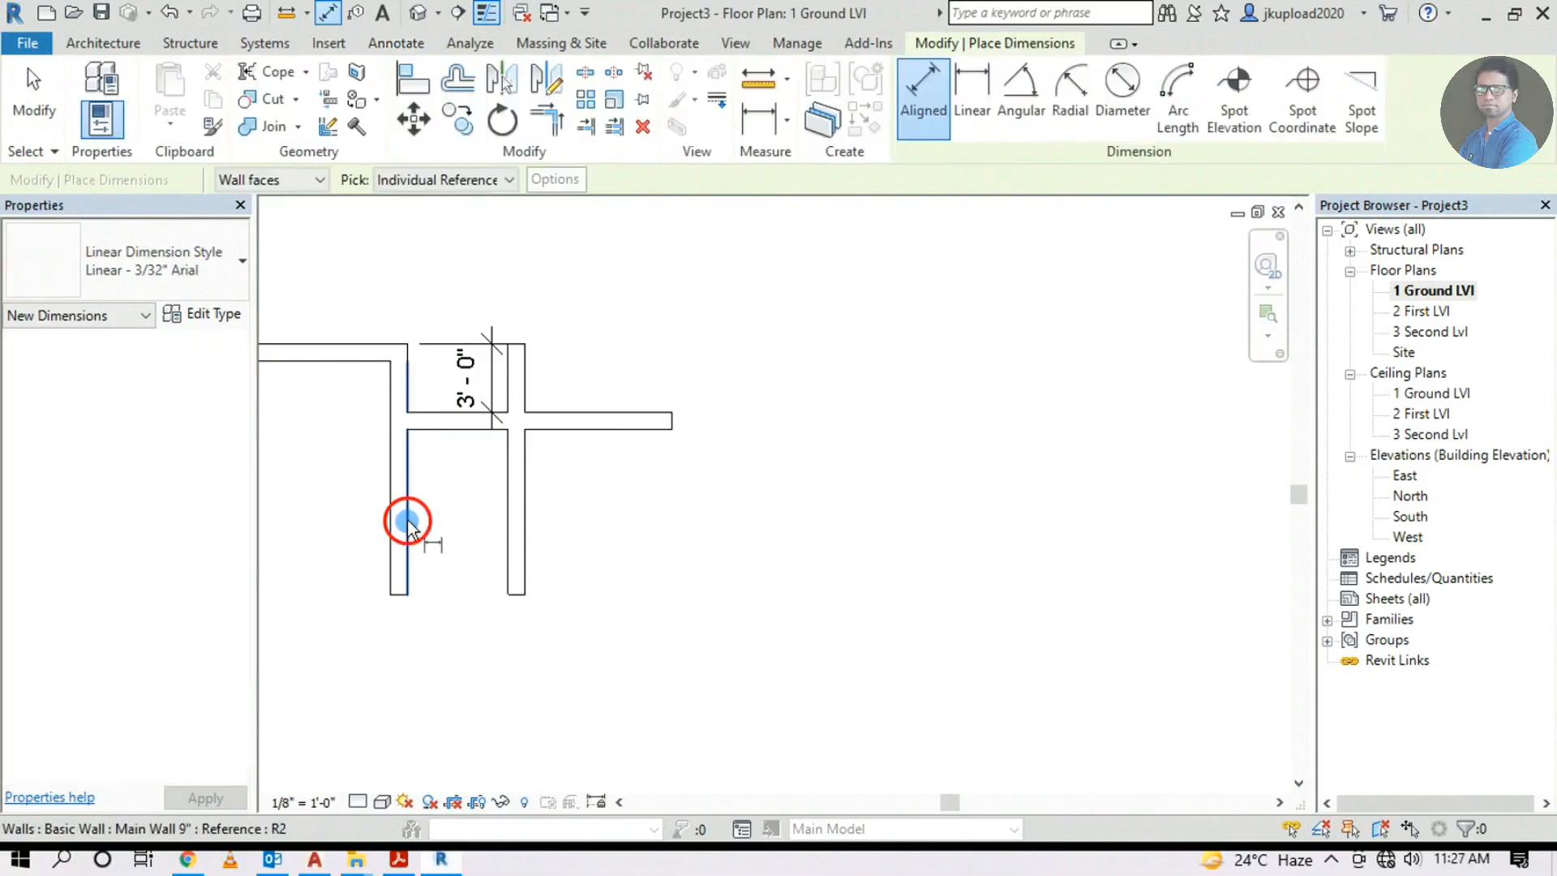
{"action": "left_click", "coordinate": [514, 511]}
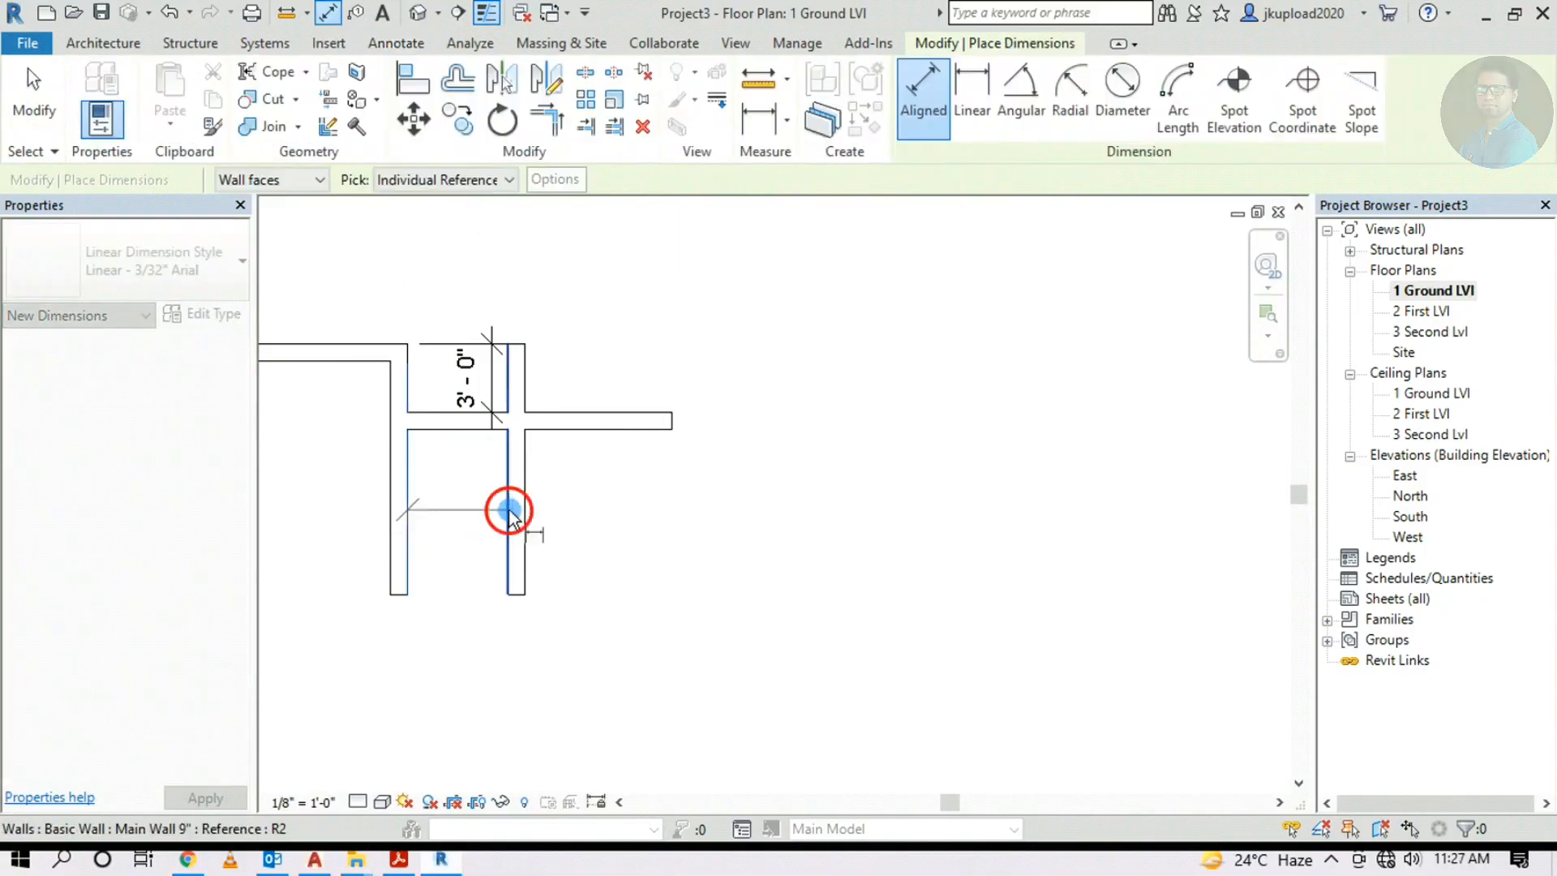
{"action": "left_click", "coordinate": [474, 520]}
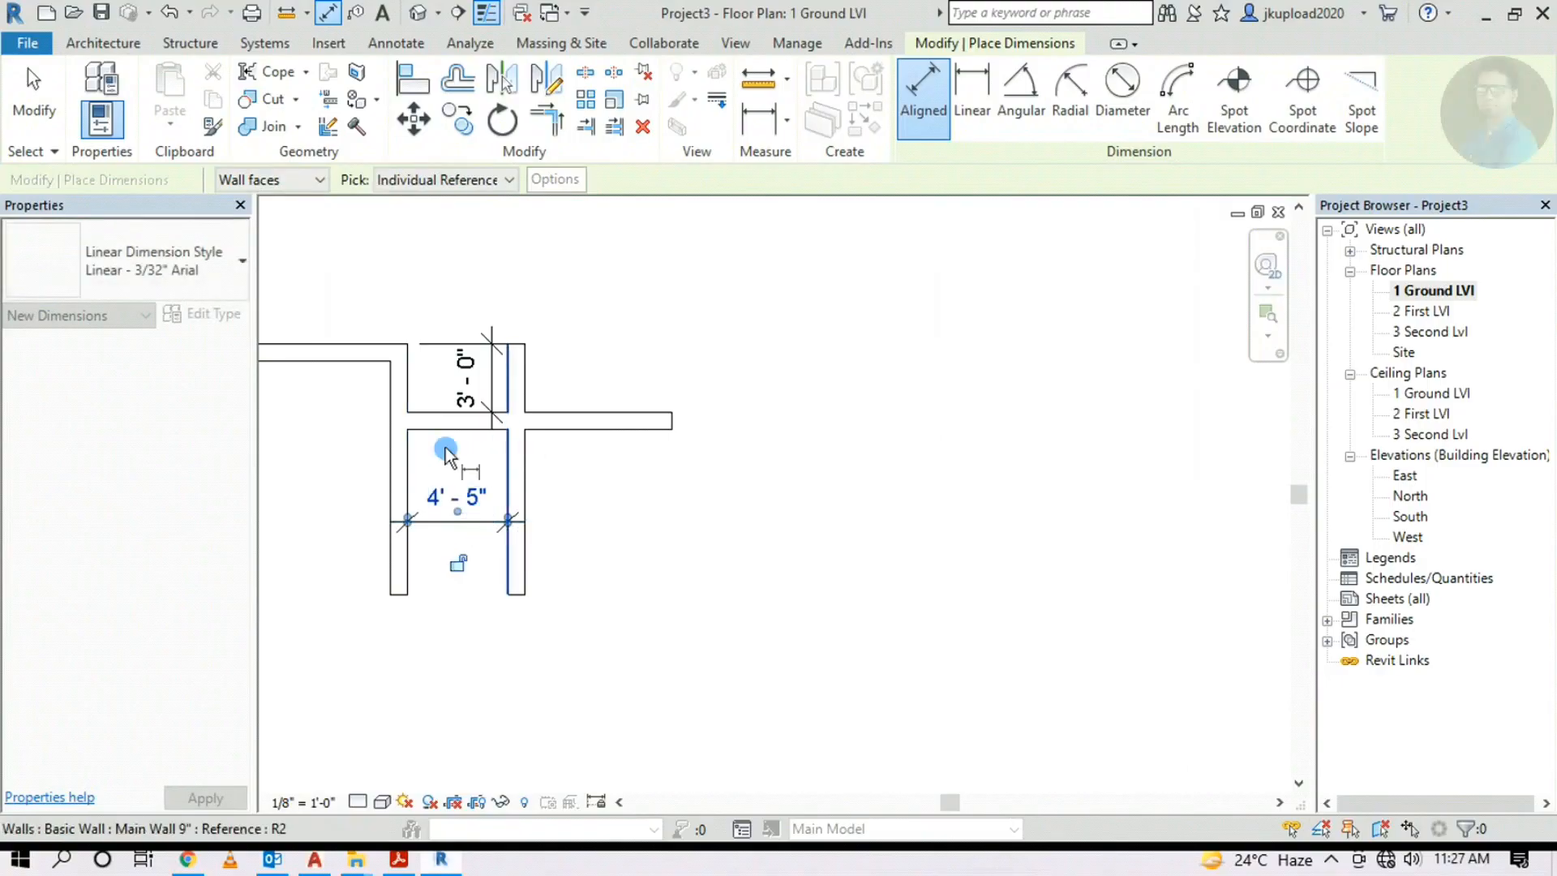
{"action": "scroll", "coordinate": [504, 455], "scroll_direction": "up", "scroll_amount": 2}
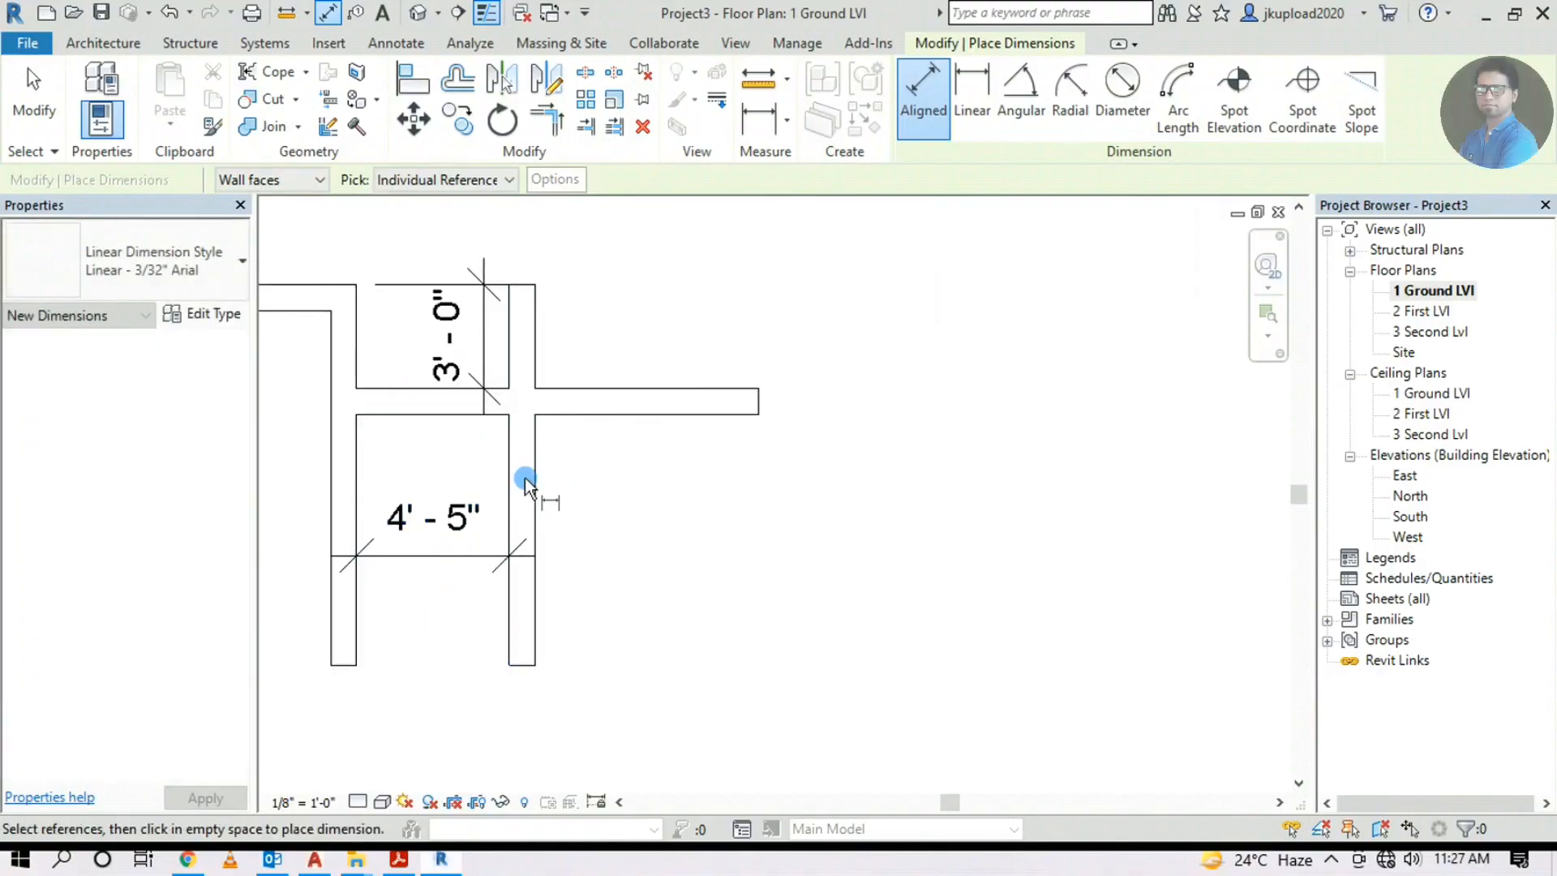
{"action": "key", "text": "Escape"}
{"action": "key", "text": "Escape"}
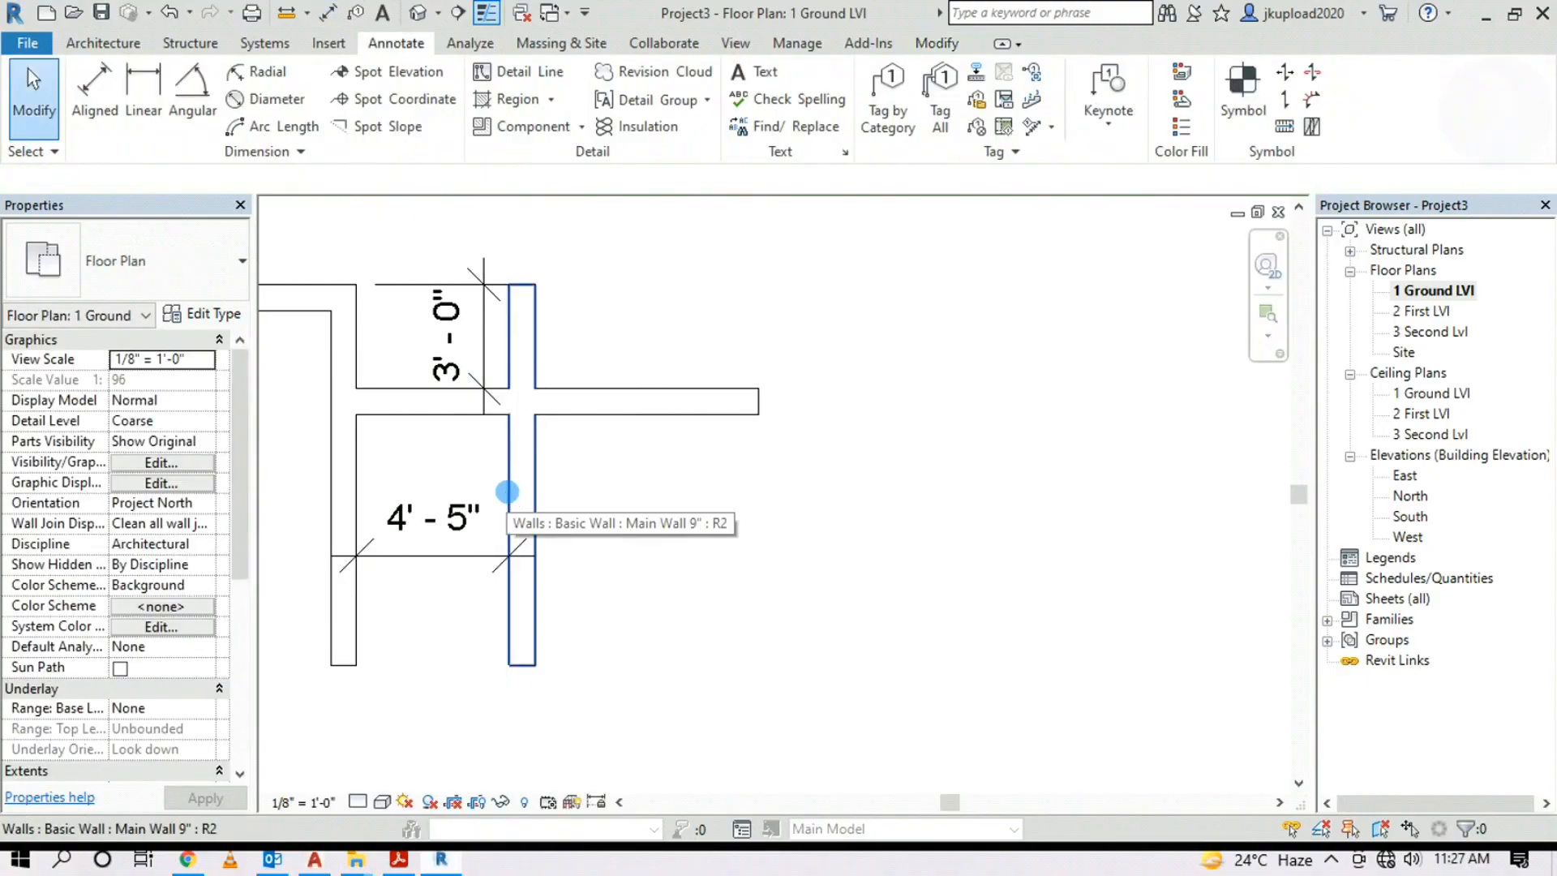
Flip the toilet's far side wall so its thickness lies outside the 5' 2" room width
{"action": "middle_click_drag", "start_coordinate": [507, 491], "coordinate": [526, 493]}
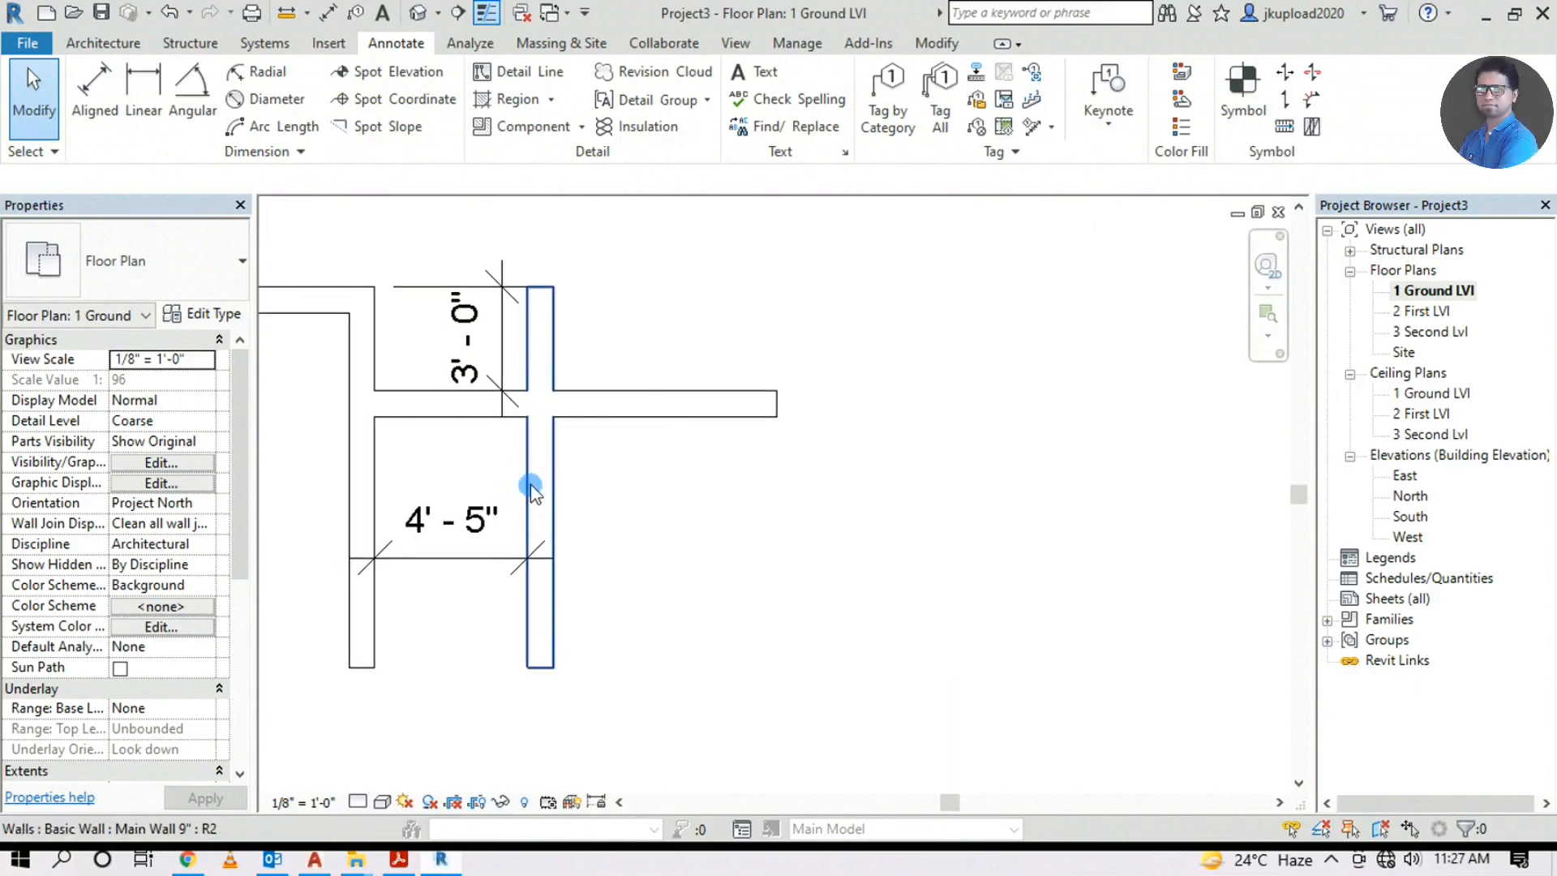
{"action": "left_click", "coordinate": [529, 488]}
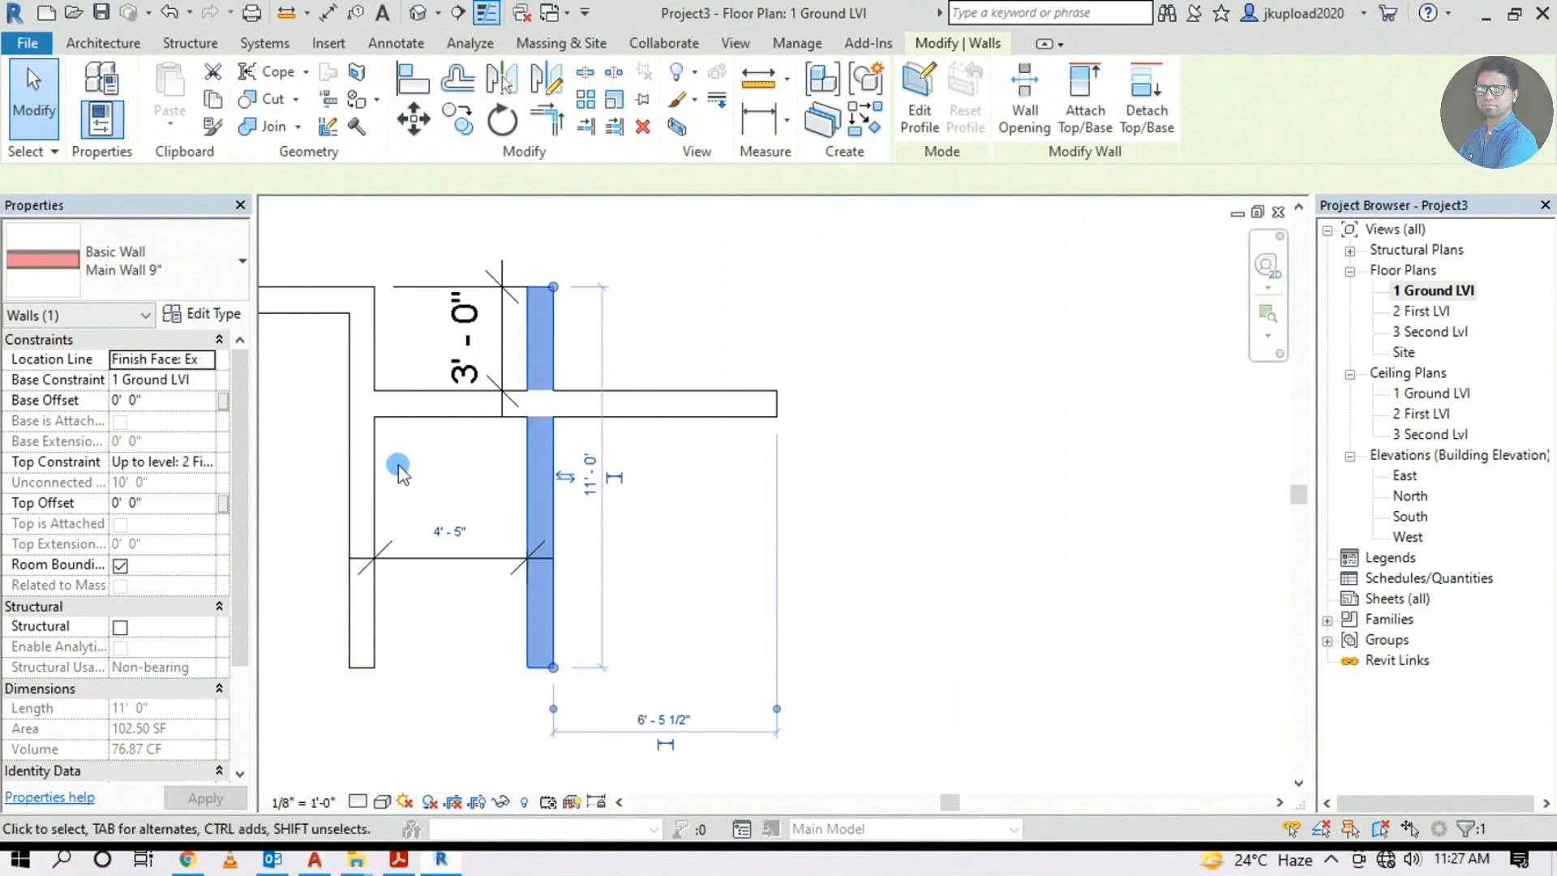
{"action": "left_click", "coordinate": [566, 477]}
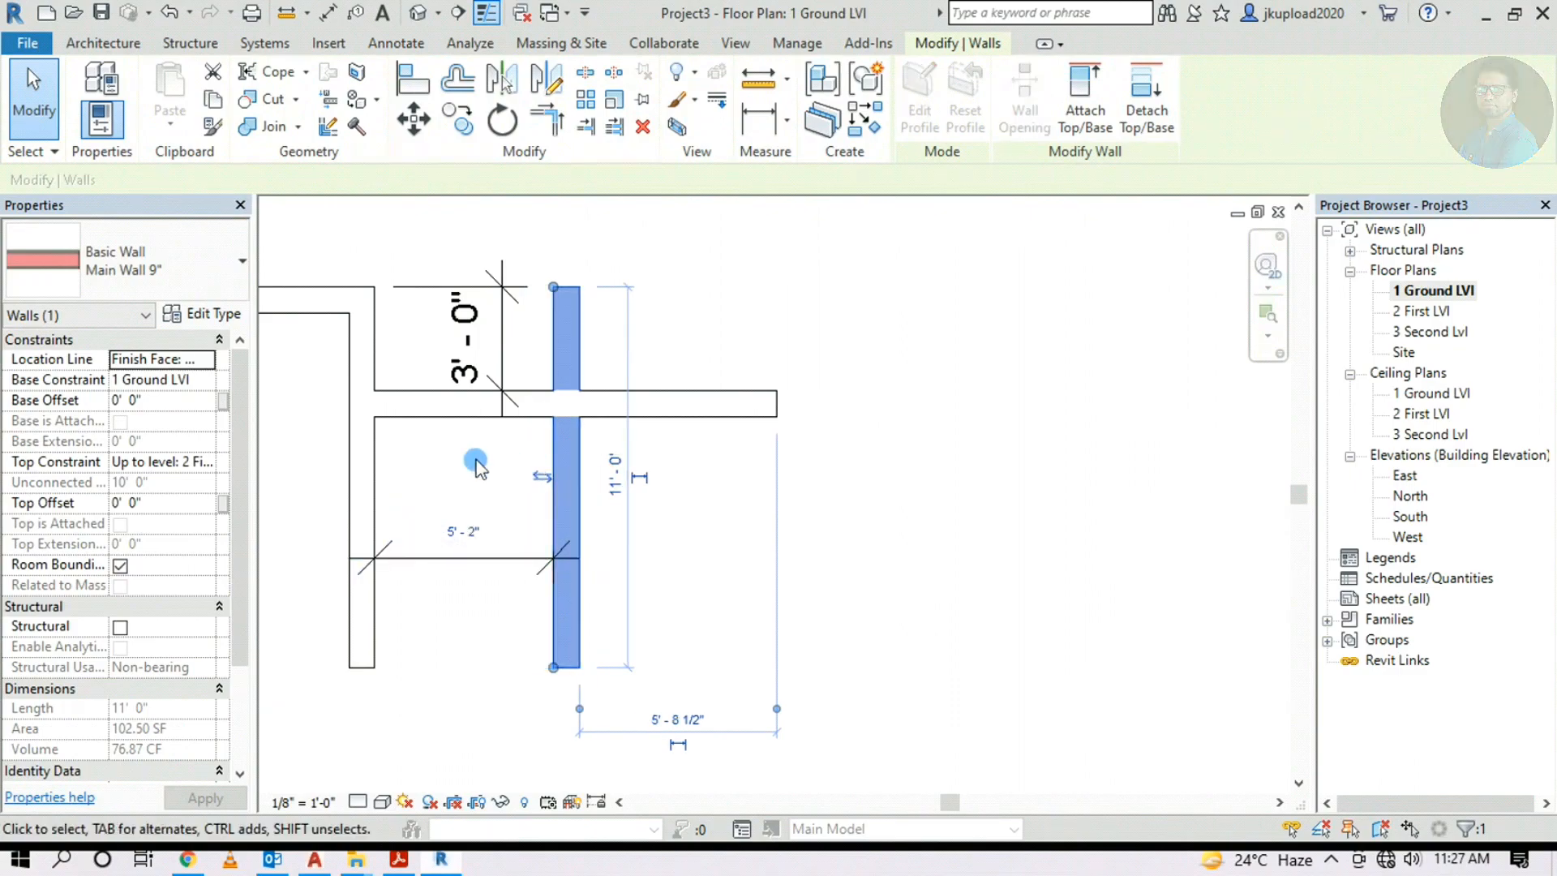
{"action": "scroll", "coordinate": [452, 532], "scroll_direction": "up", "scroll_amount": 5}
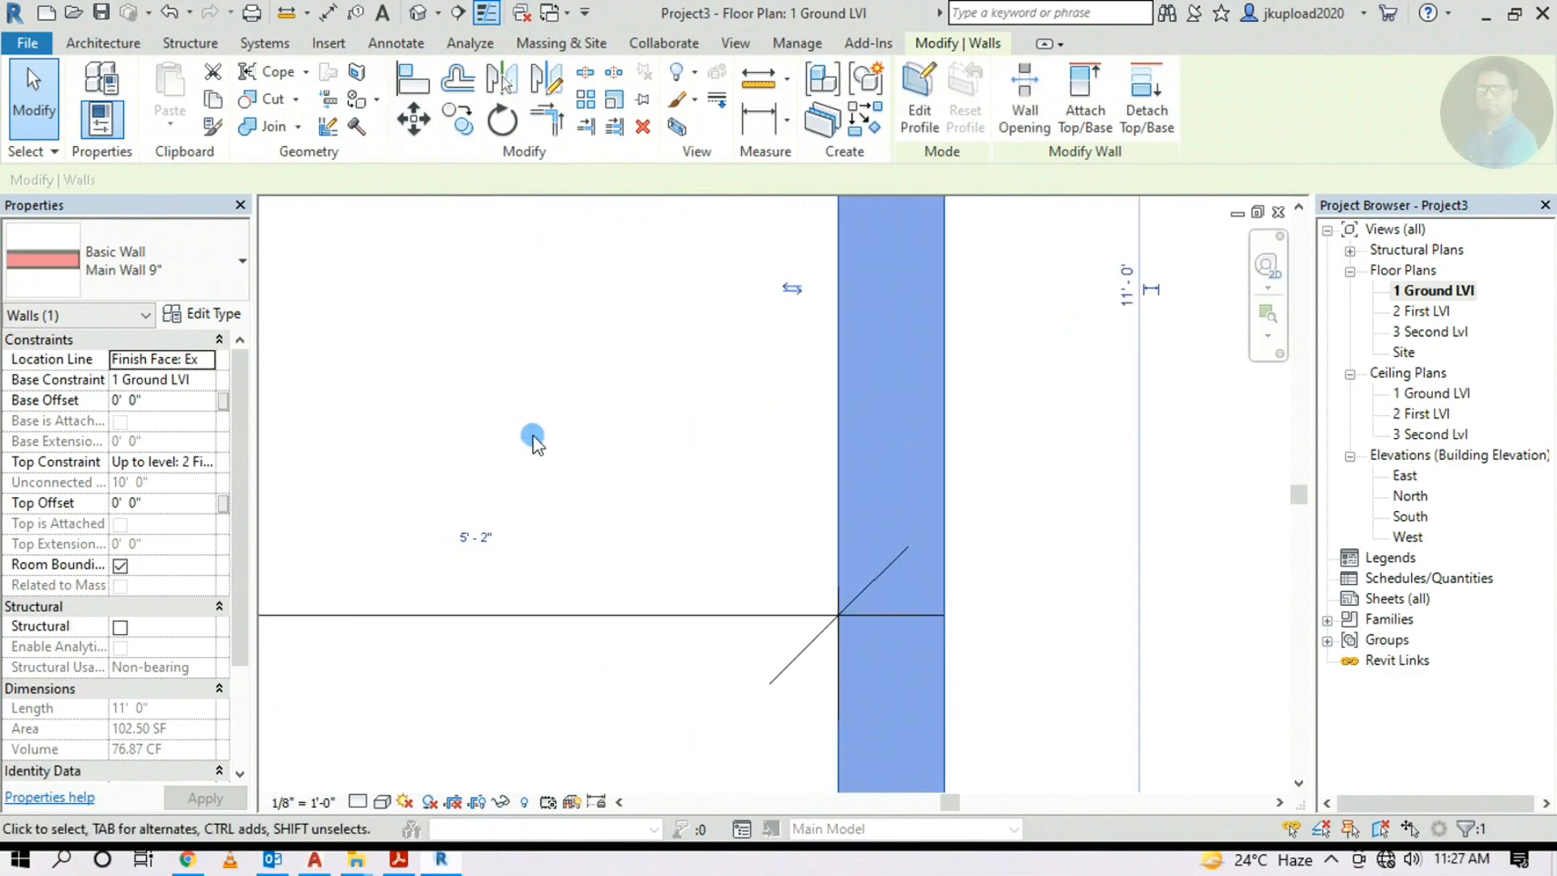
{"action": "scroll", "coordinate": [532, 442], "scroll_direction": "down", "scroll_amount": 3}
{"action": "left_click", "coordinate": [527, 608]}
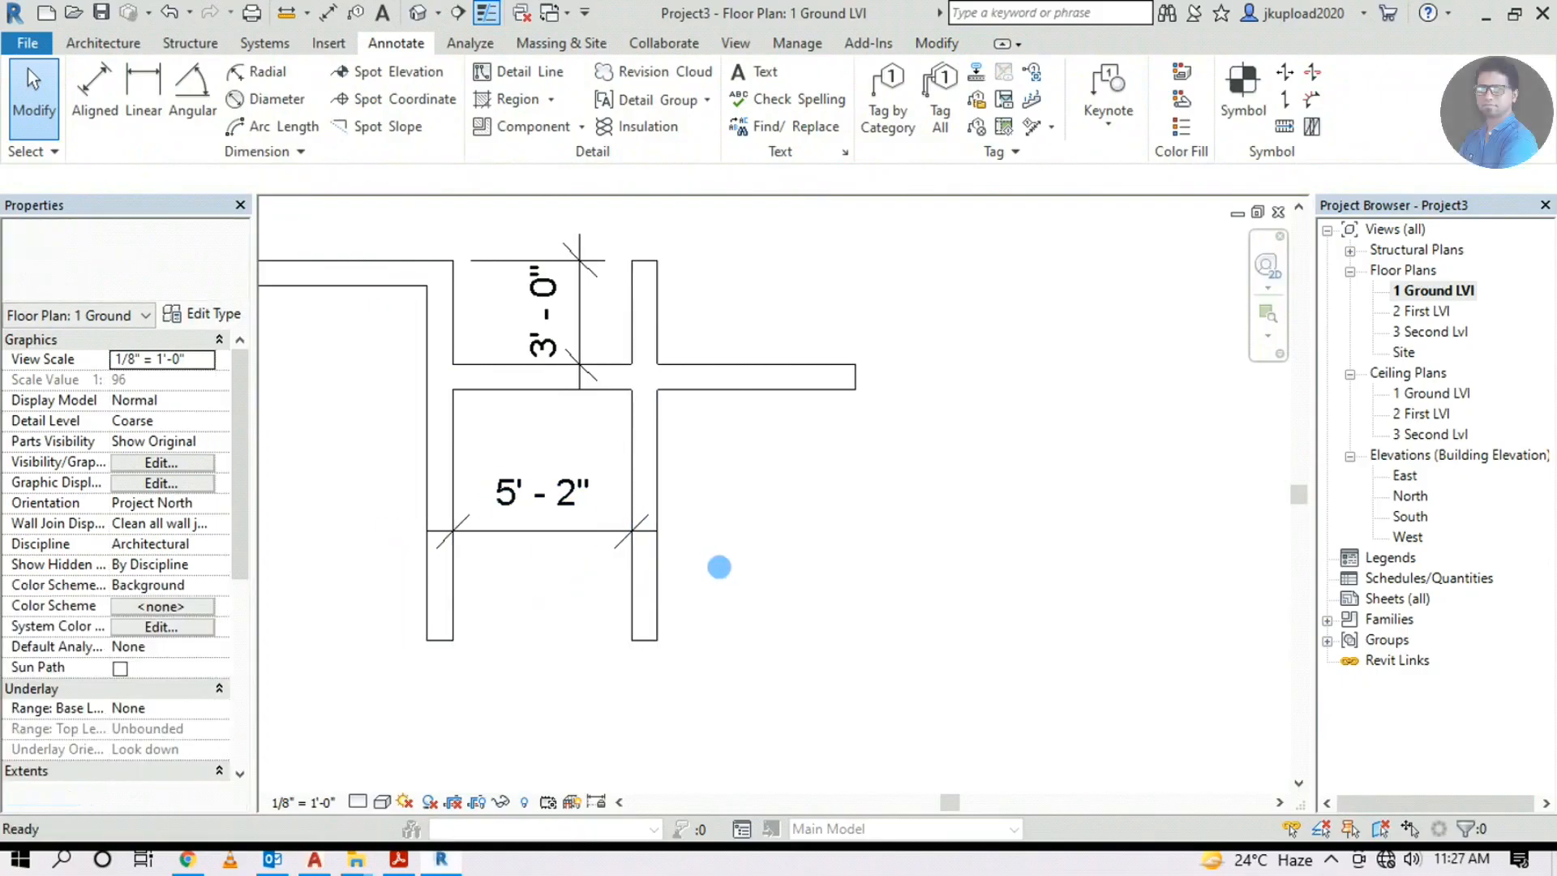
Trim the toilet's upper wall and far side wall to a corner, removing the parts that extend beyond their intersection
{"action": "scroll", "coordinate": [539, 400], "scroll_direction": "down", "scroll_amount": 1}
{"action": "scroll", "coordinate": [608, 441], "scroll_direction": "down", "scroll_amount": 1}
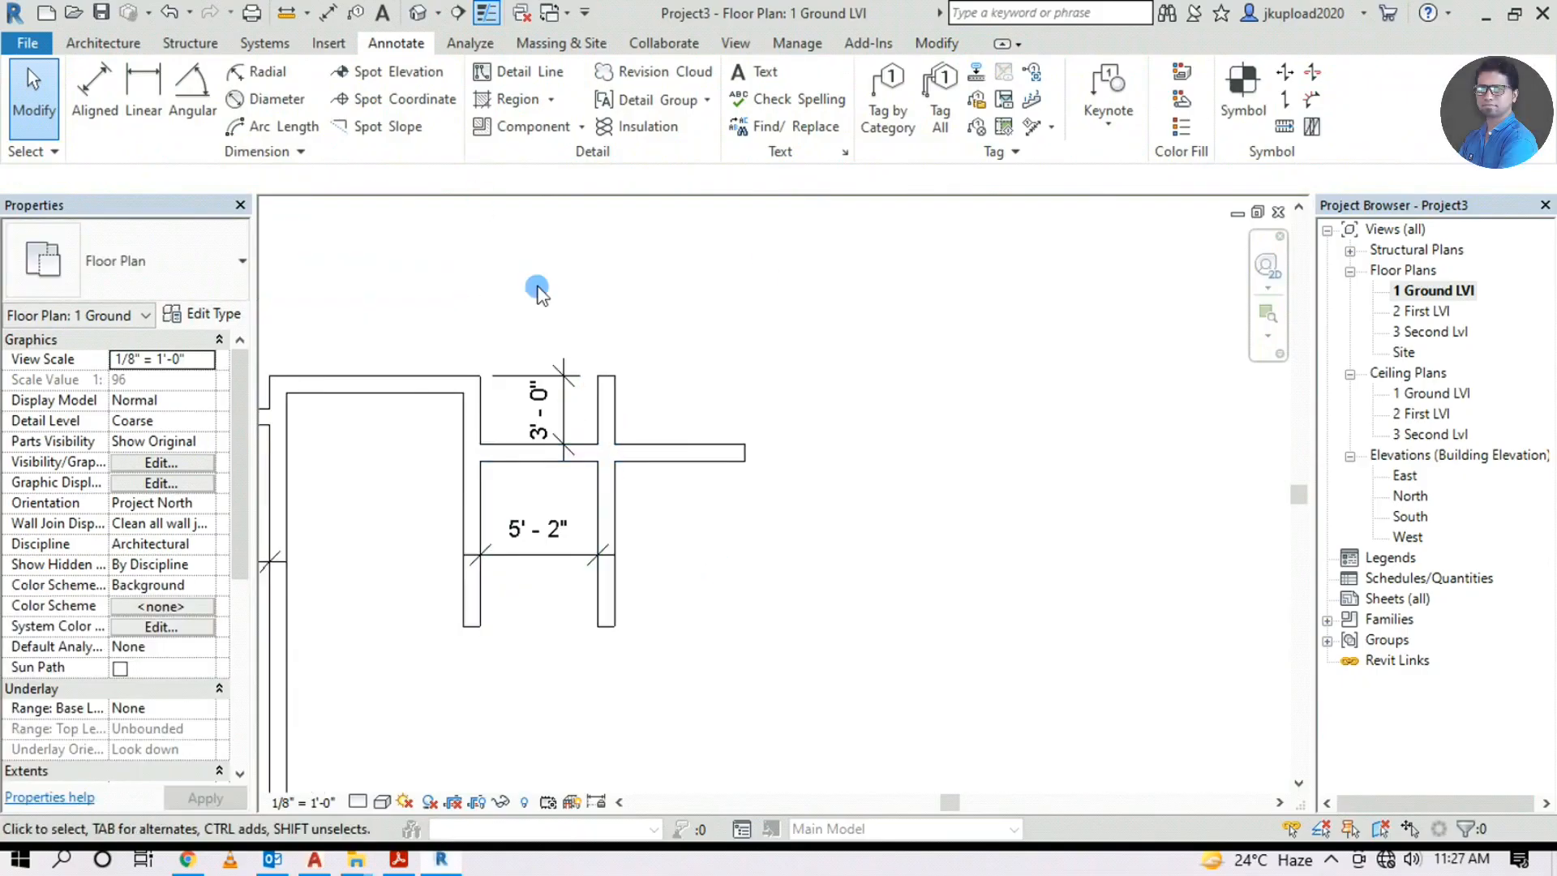
{"action": "scroll", "coordinate": [615, 399], "scroll_direction": "down", "scroll_amount": 2}
{"action": "scroll", "coordinate": [890, 441], "scroll_direction": "down", "scroll_amount": 2}
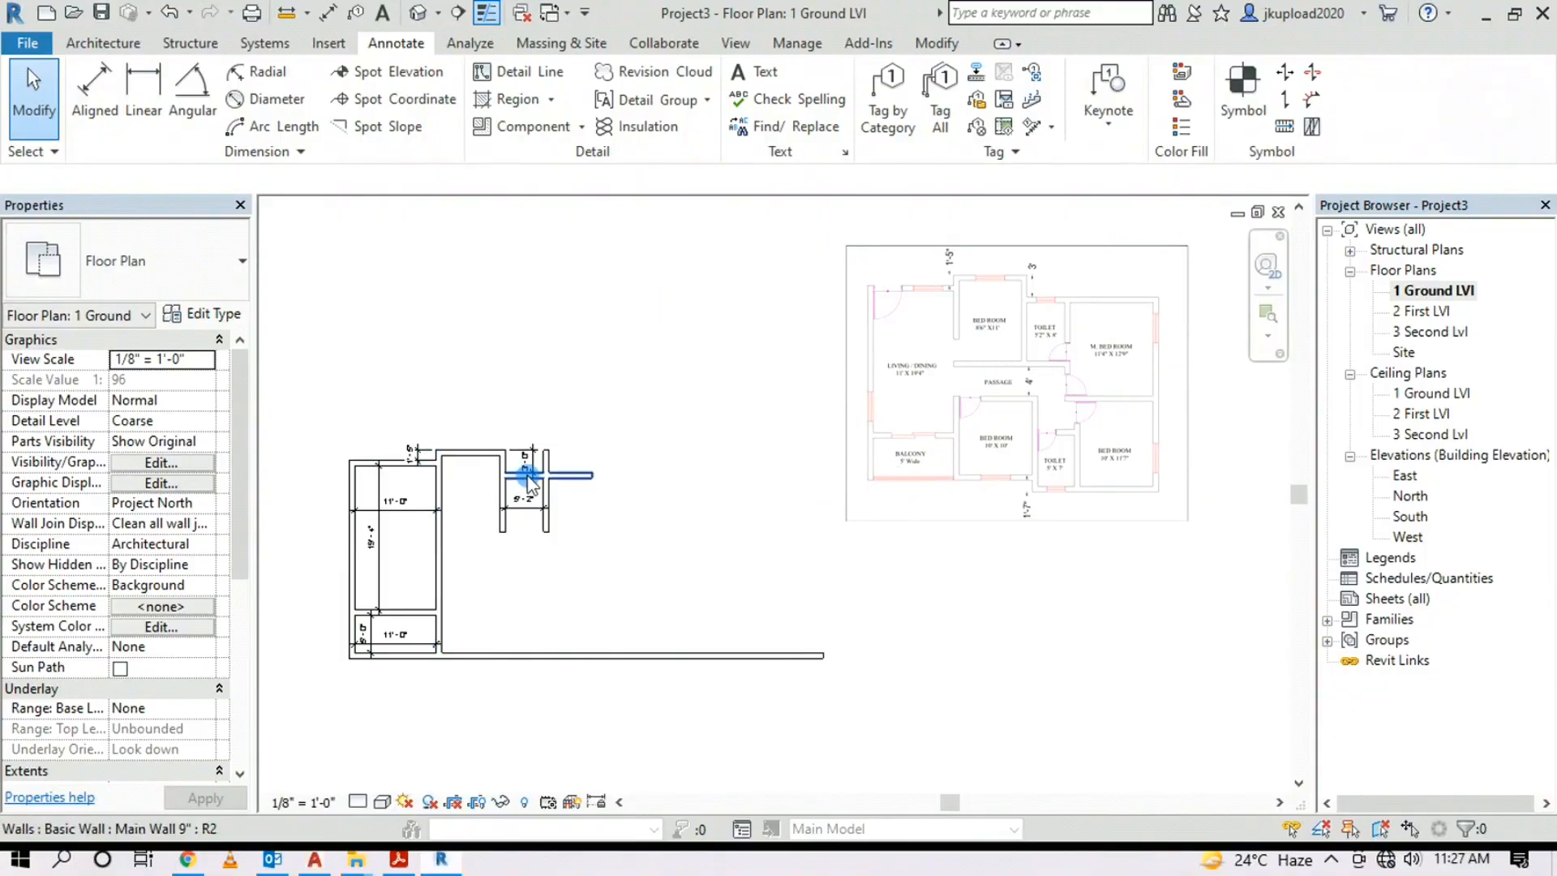
{"action": "scroll", "coordinate": [524, 474], "scroll_direction": "up", "scroll_amount": 2}
{"action": "middle_click_drag", "start_coordinate": [501, 493], "coordinate": [531, 514]}
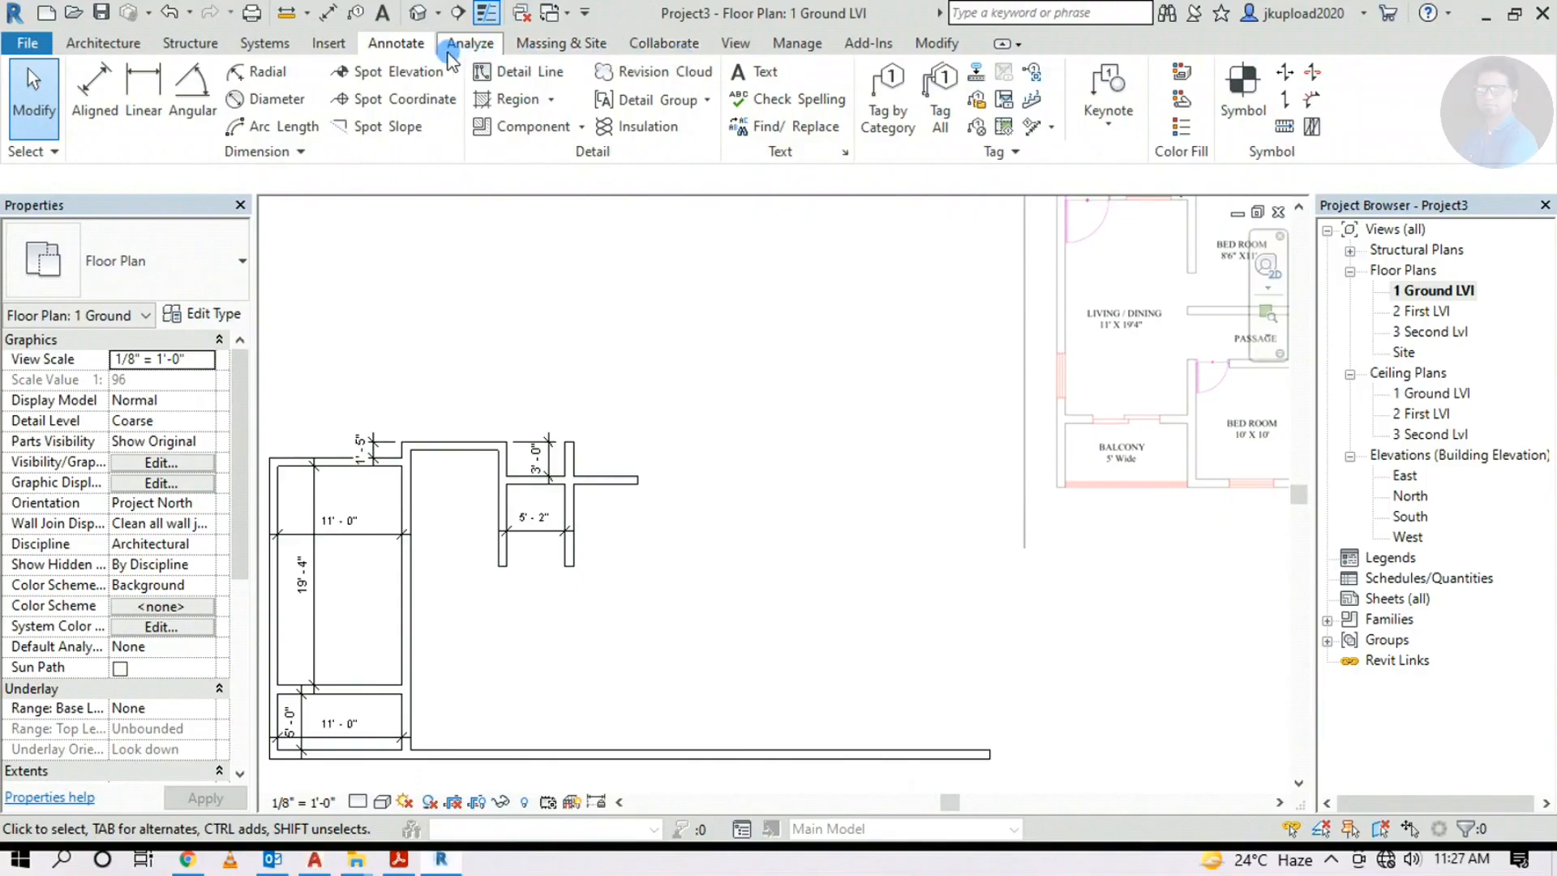
{"action": "left_click", "coordinate": [937, 43]}
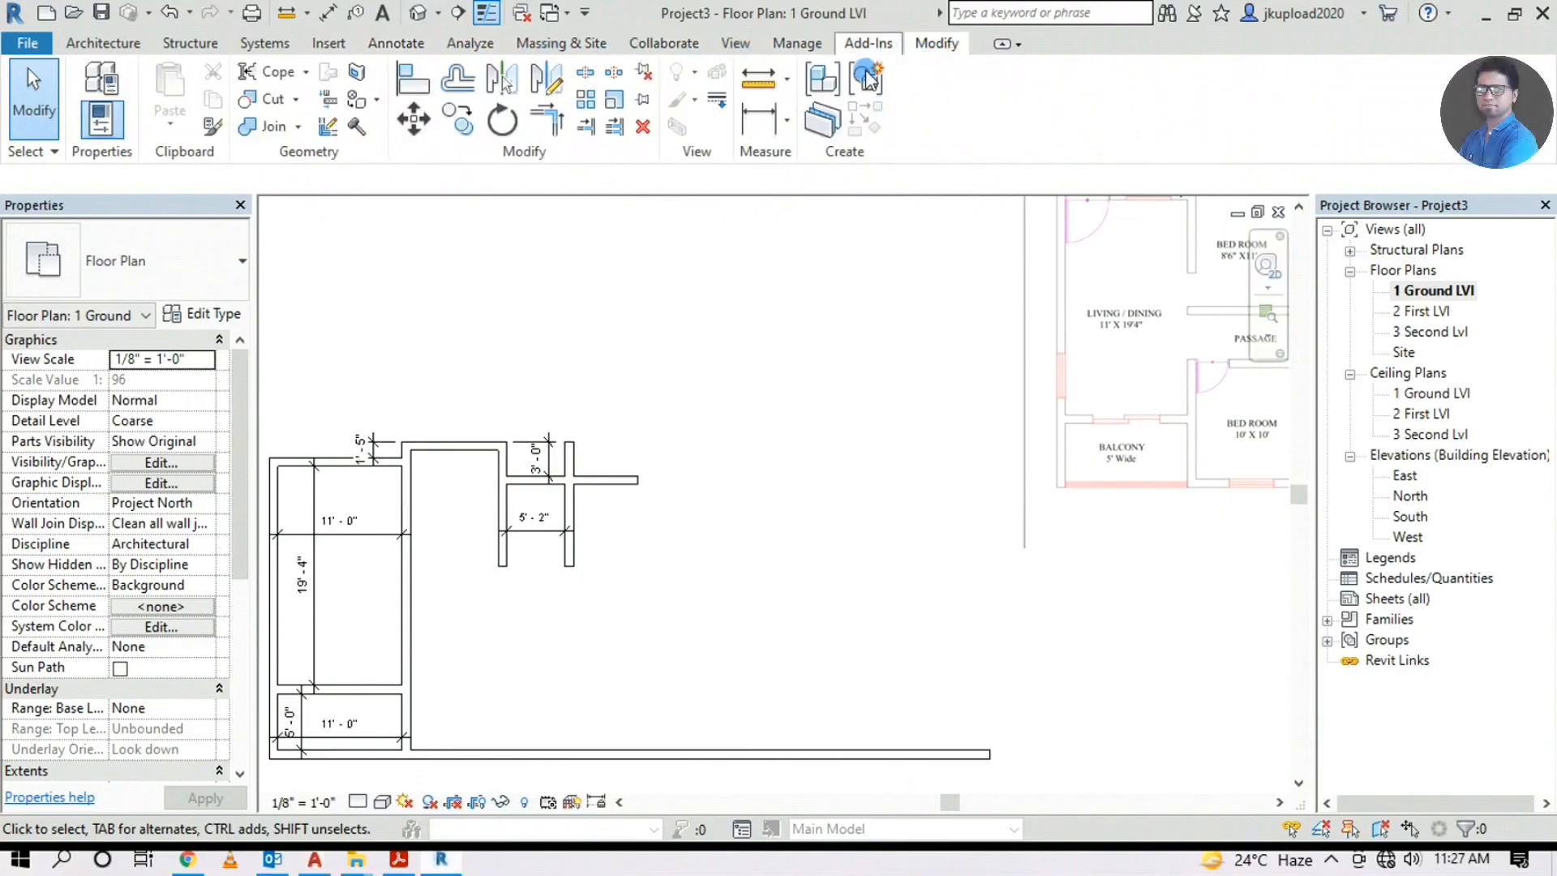
{"action": "left_click", "coordinate": [547, 119]}
{"action": "scroll", "coordinate": [542, 490], "scroll_direction": "up", "scroll_amount": 1}
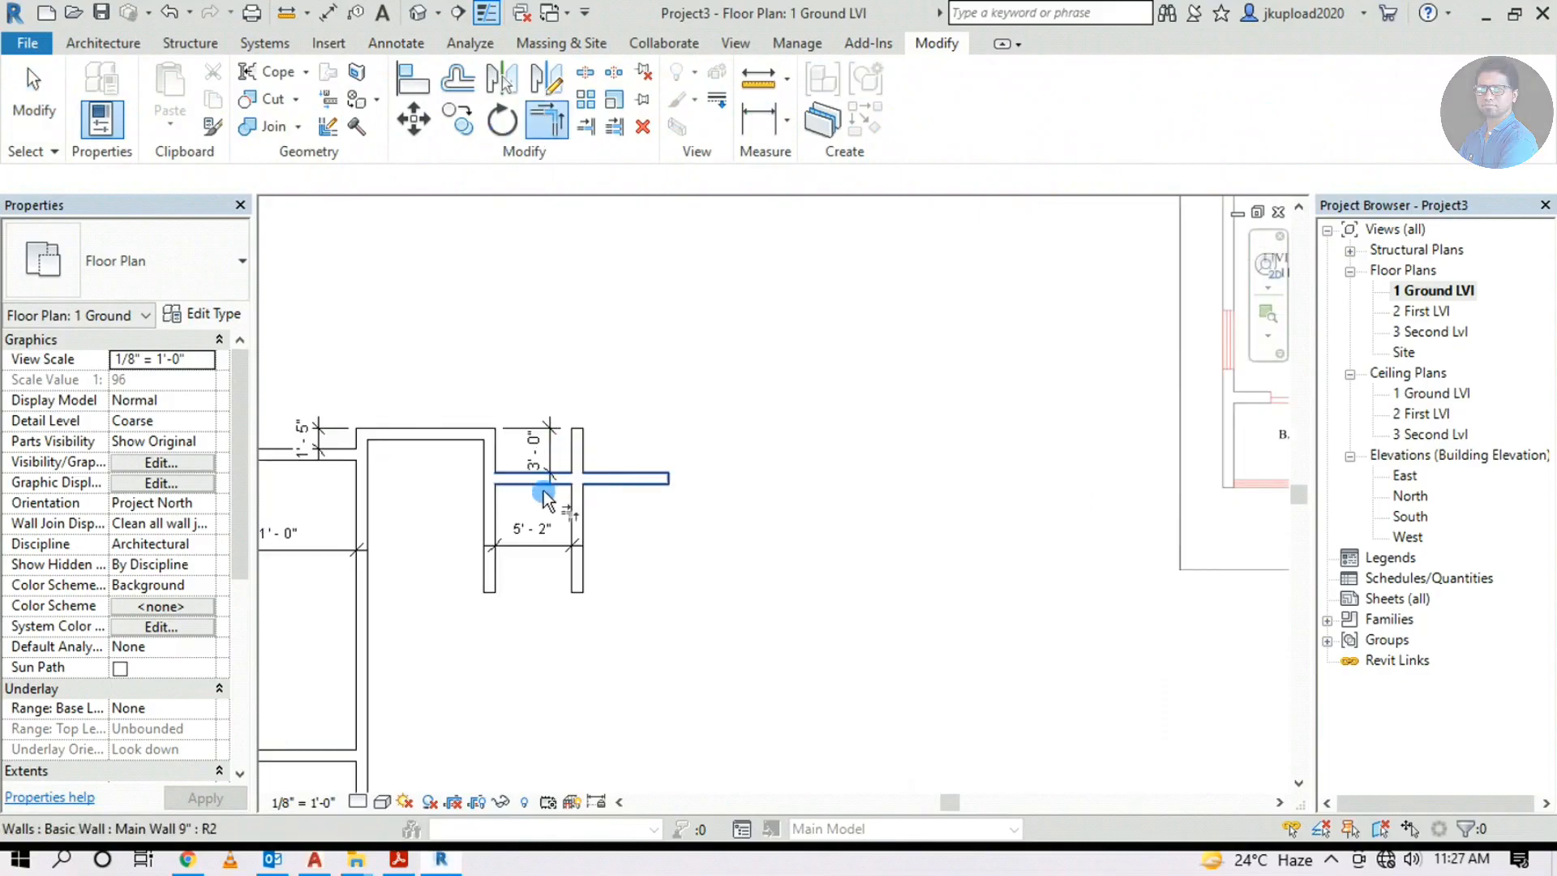
{"action": "left_click", "coordinate": [544, 493]}
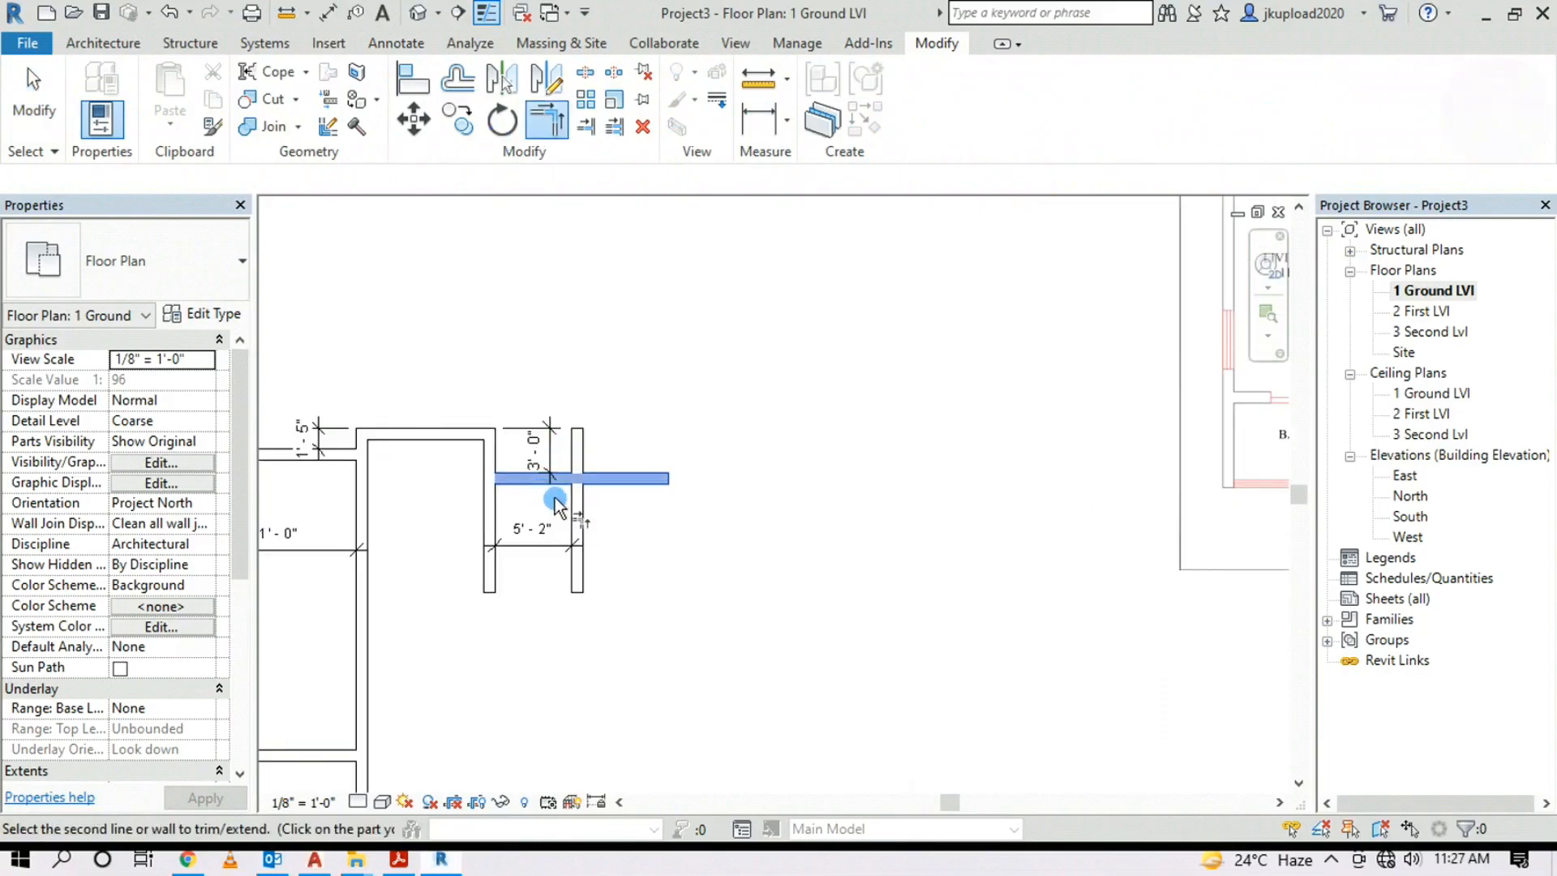
{"action": "left_click", "coordinate": [590, 498]}
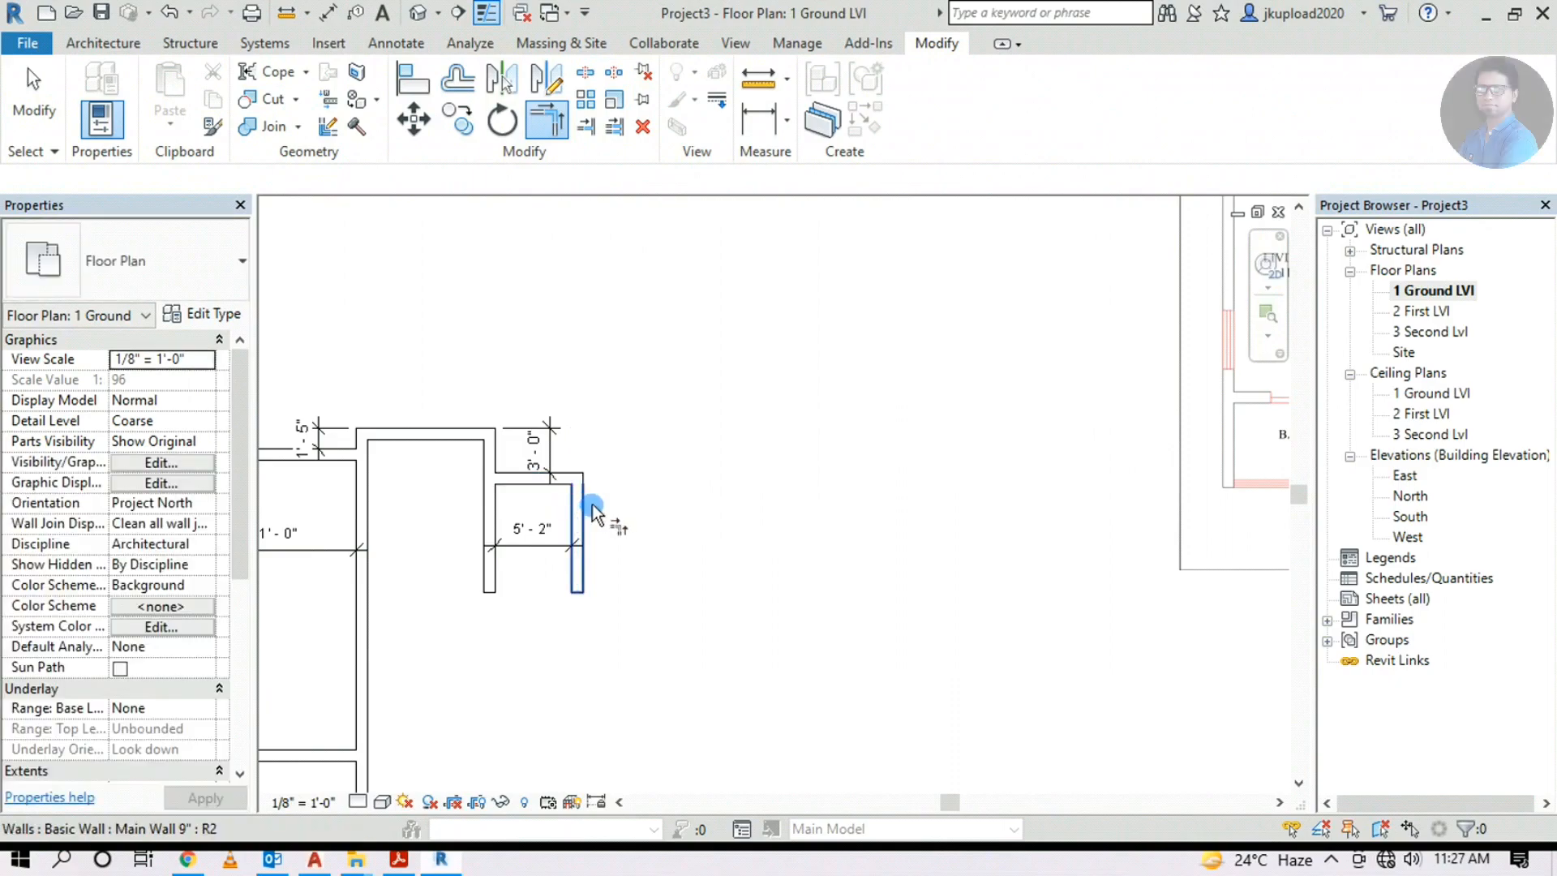
{"action": "key", "text": "Escape"}
{"action": "scroll", "coordinate": [720, 516], "scroll_direction": "down", "scroll_amount": 4}
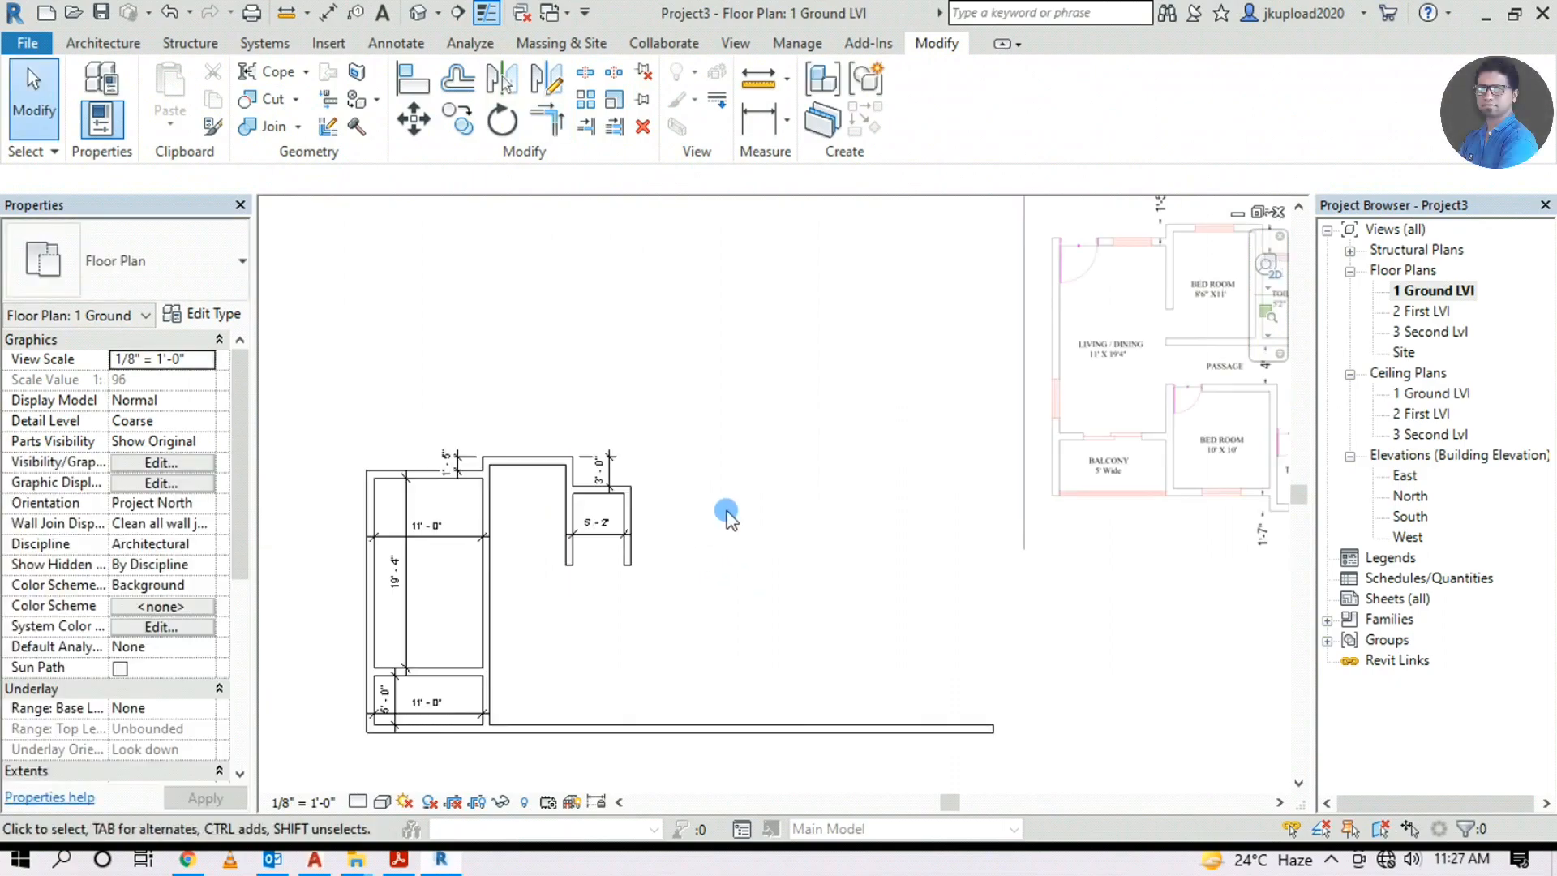
Draw an 11'4" Main Wall 9" horizontally from the toilet's outer upper corner as the master bedroom's upper wall
{"action": "middle_click_drag", "start_coordinate": [614, 551], "coordinate": [748, 529]}
{"action": "middle_click_drag", "start_coordinate": [989, 496], "coordinate": [793, 569]}
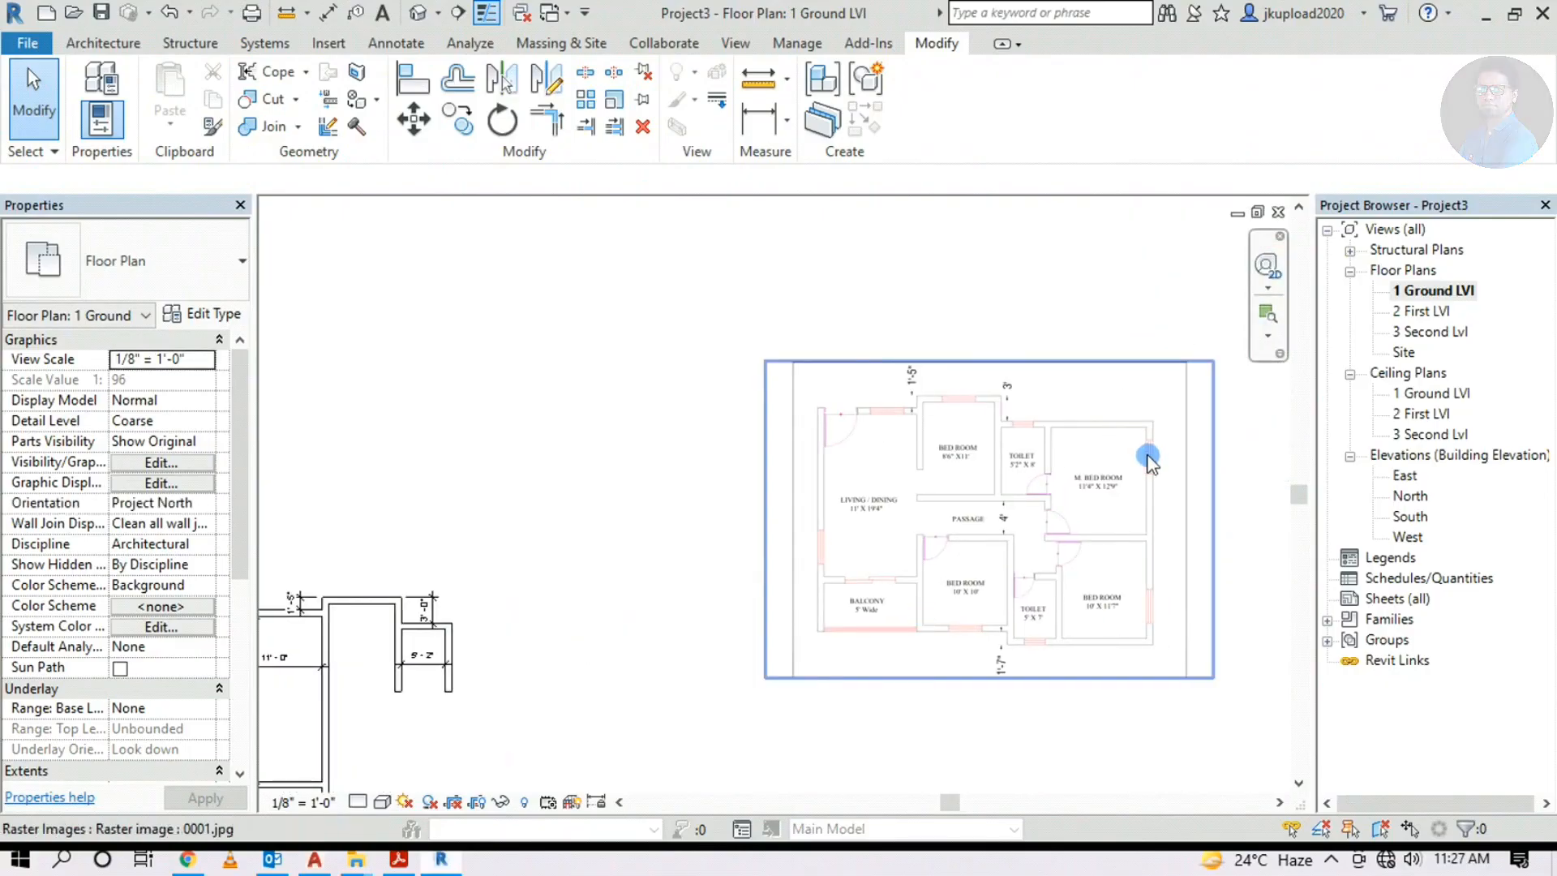
{"action": "scroll", "coordinate": [1107, 491], "scroll_direction": "up", "scroll_amount": 5}
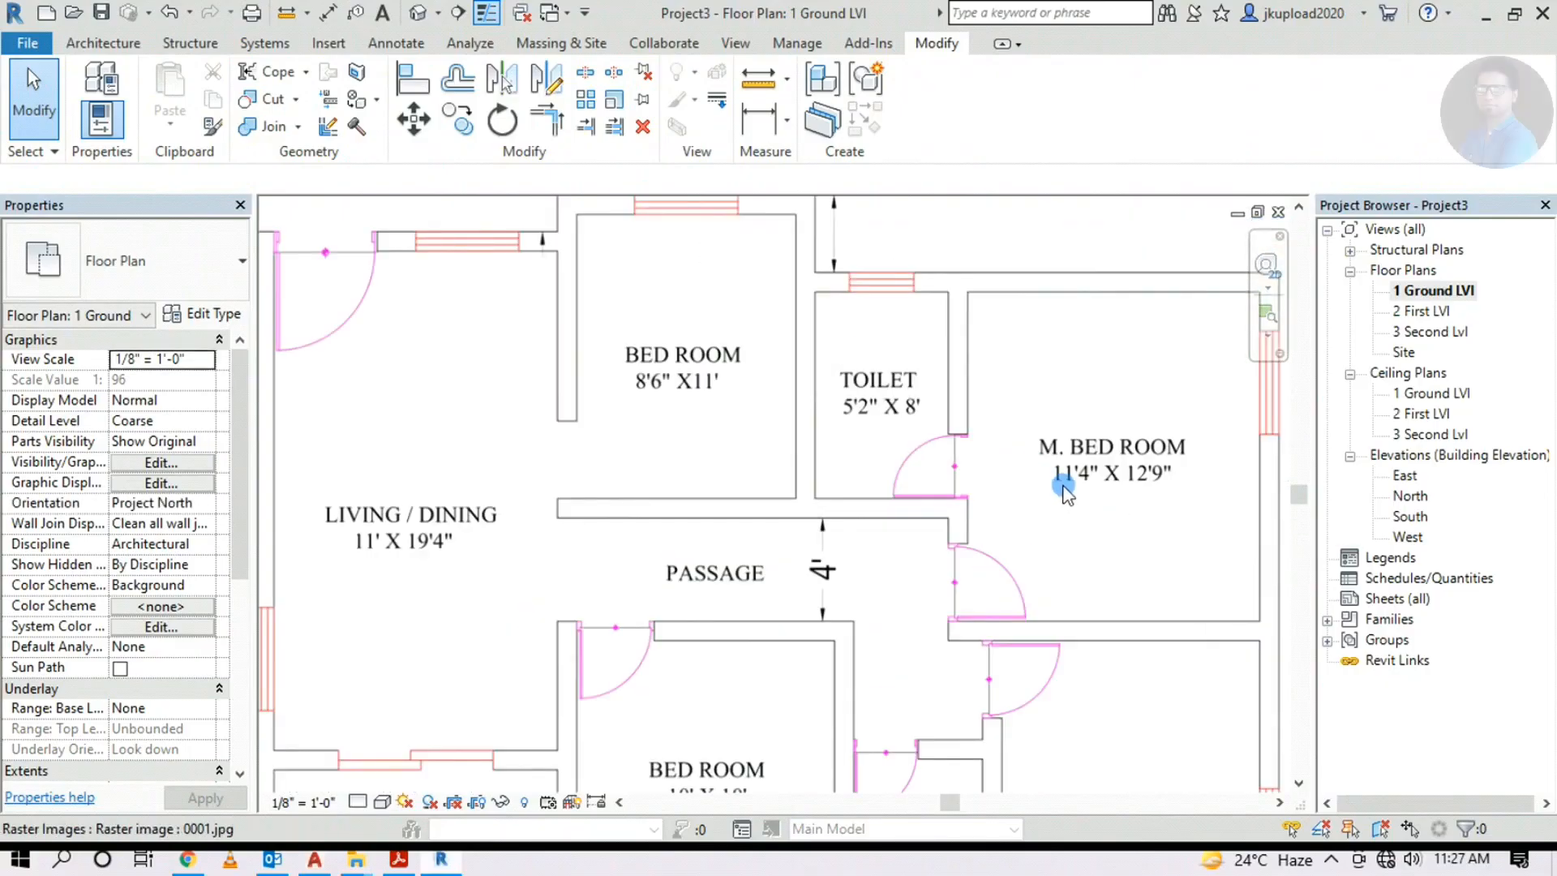
{"action": "scroll", "coordinate": [1119, 489], "scroll_direction": "down", "scroll_amount": 5}
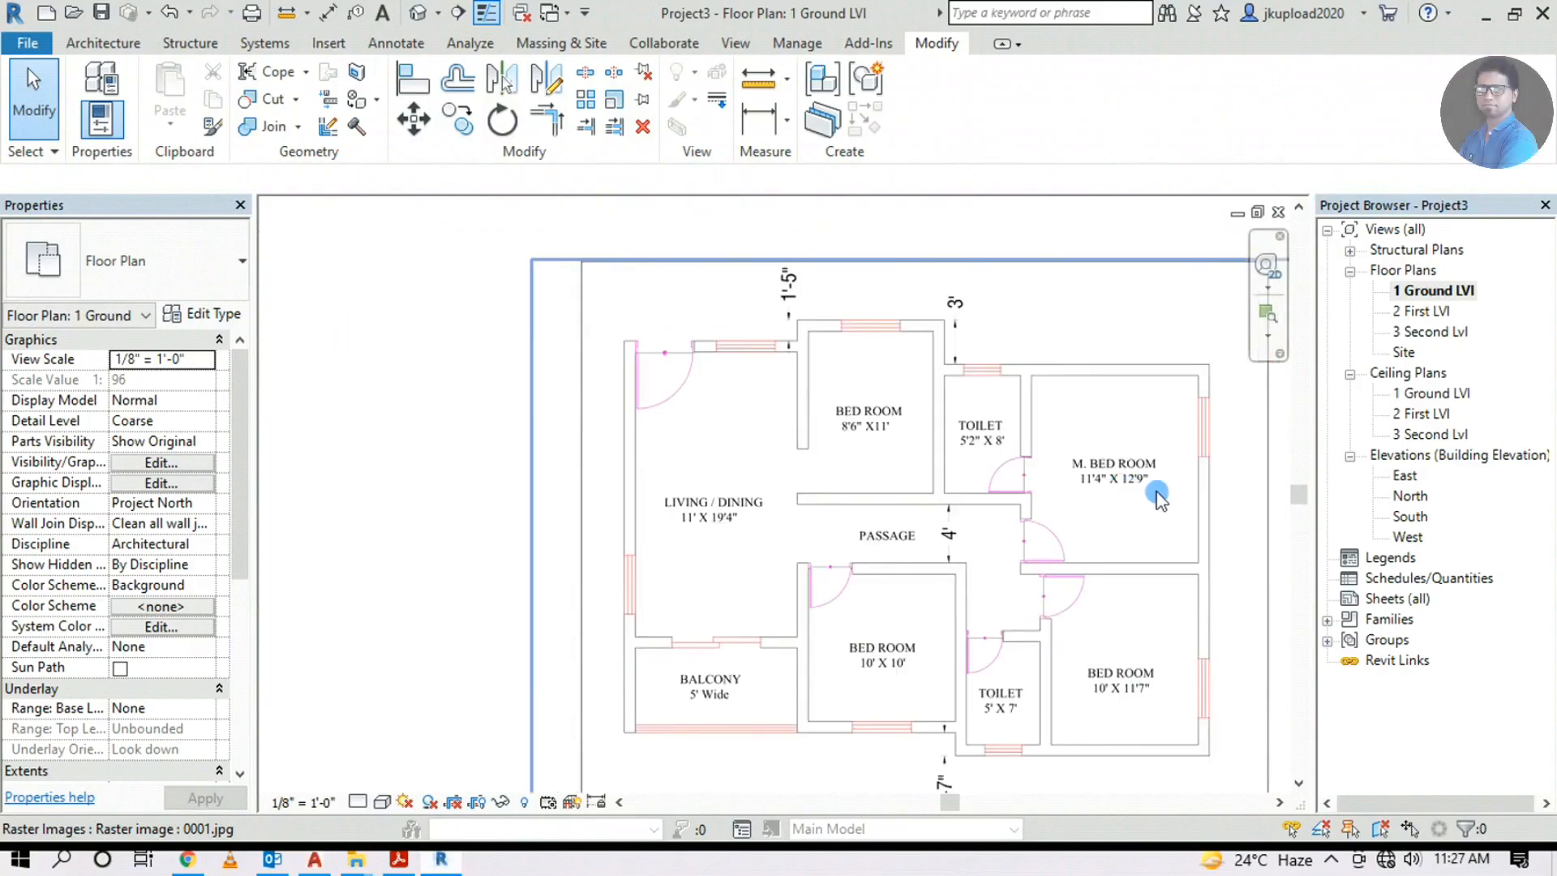
{"action": "middle_click_drag", "start_coordinate": [797, 589], "coordinate": [1055, 509]}
{"action": "scroll", "coordinate": [661, 637], "scroll_direction": "up", "scroll_amount": 2}
{"action": "left_click", "coordinate": [103, 43]}
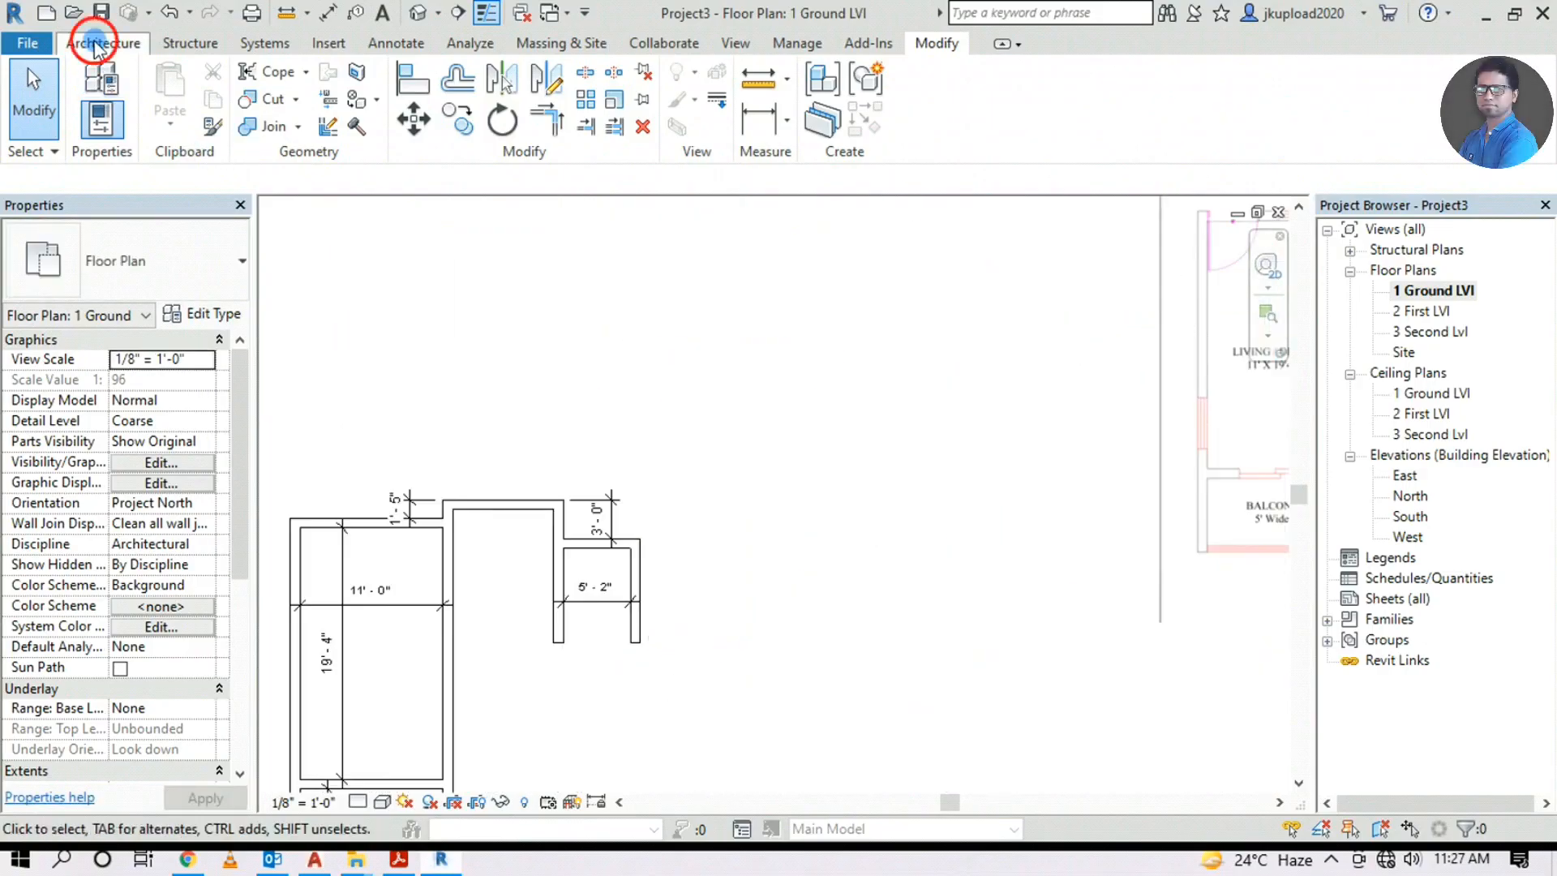
{"action": "left_click", "coordinate": [96, 89]}
{"action": "scroll", "coordinate": [658, 535], "scroll_direction": "up", "scroll_amount": 2}
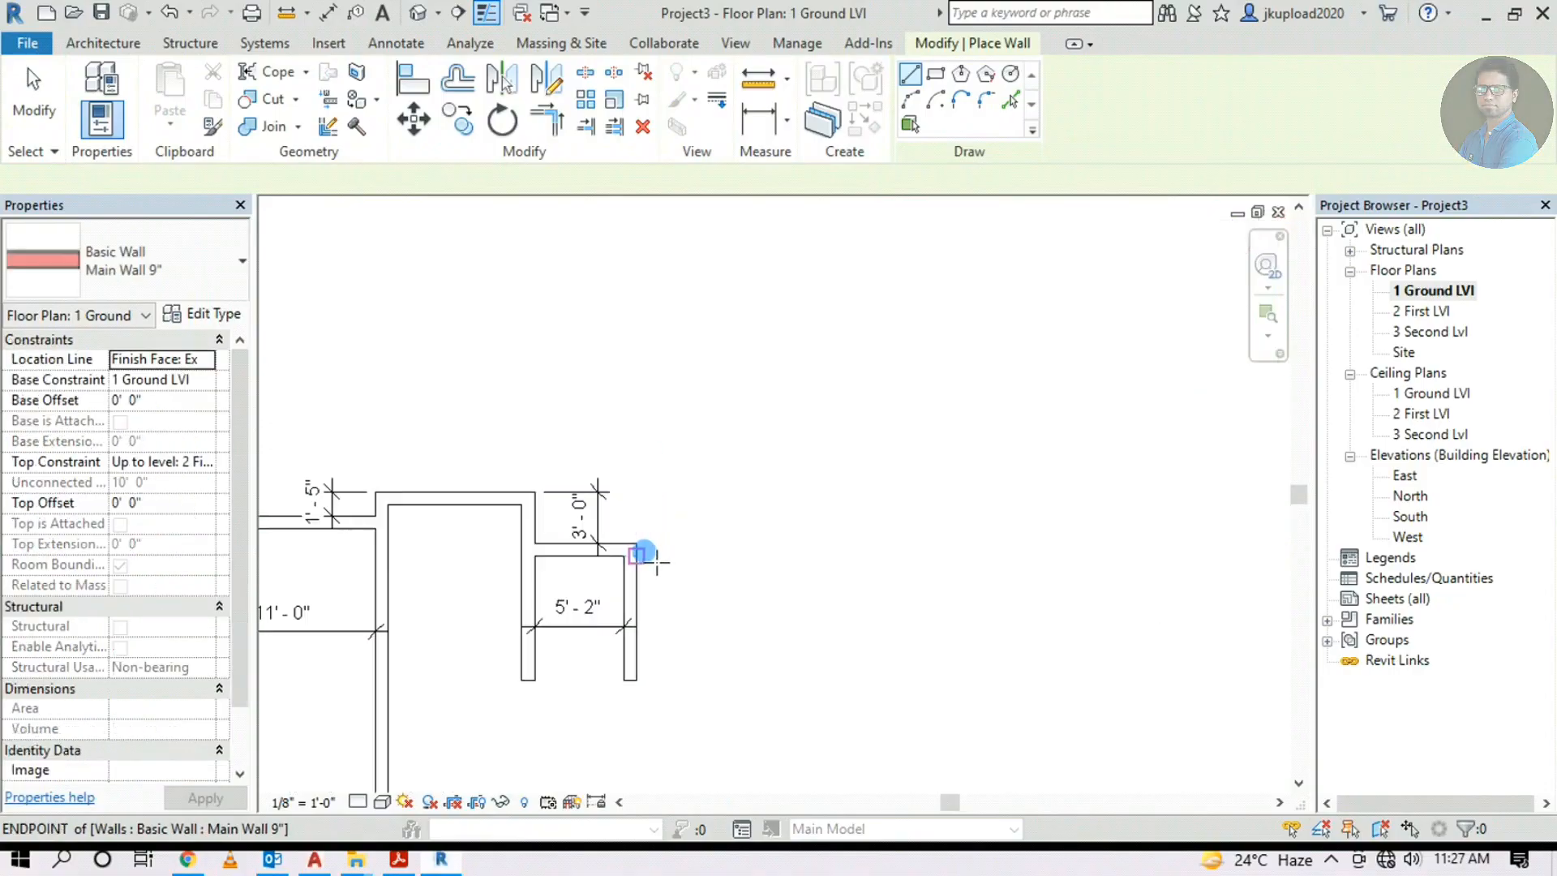
{"action": "left_click", "coordinate": [651, 557]}
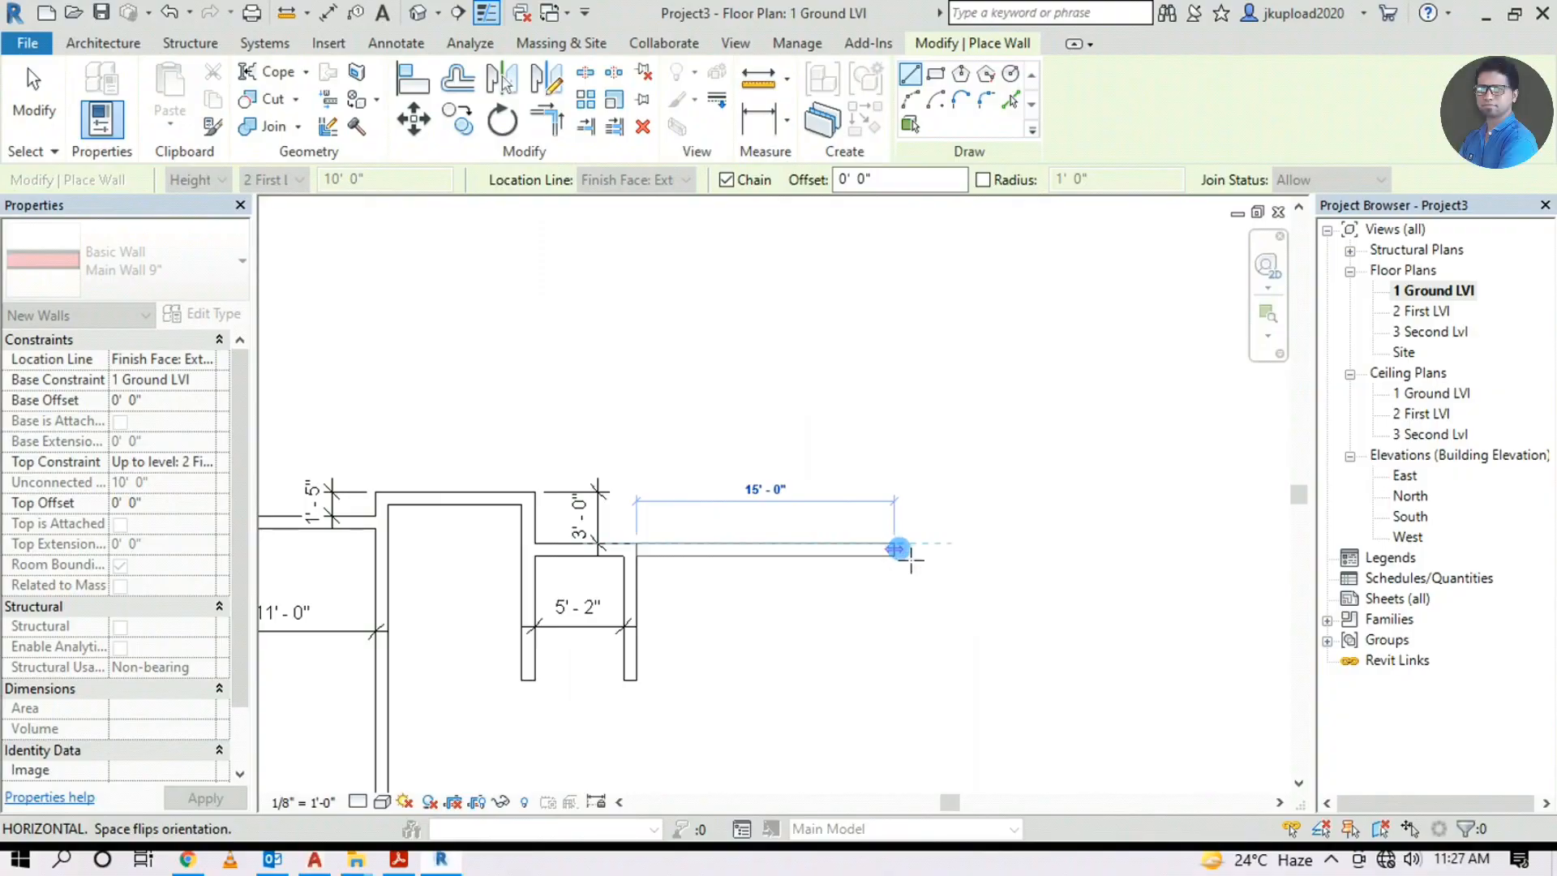
{"action": "type", "text": "11'4"}
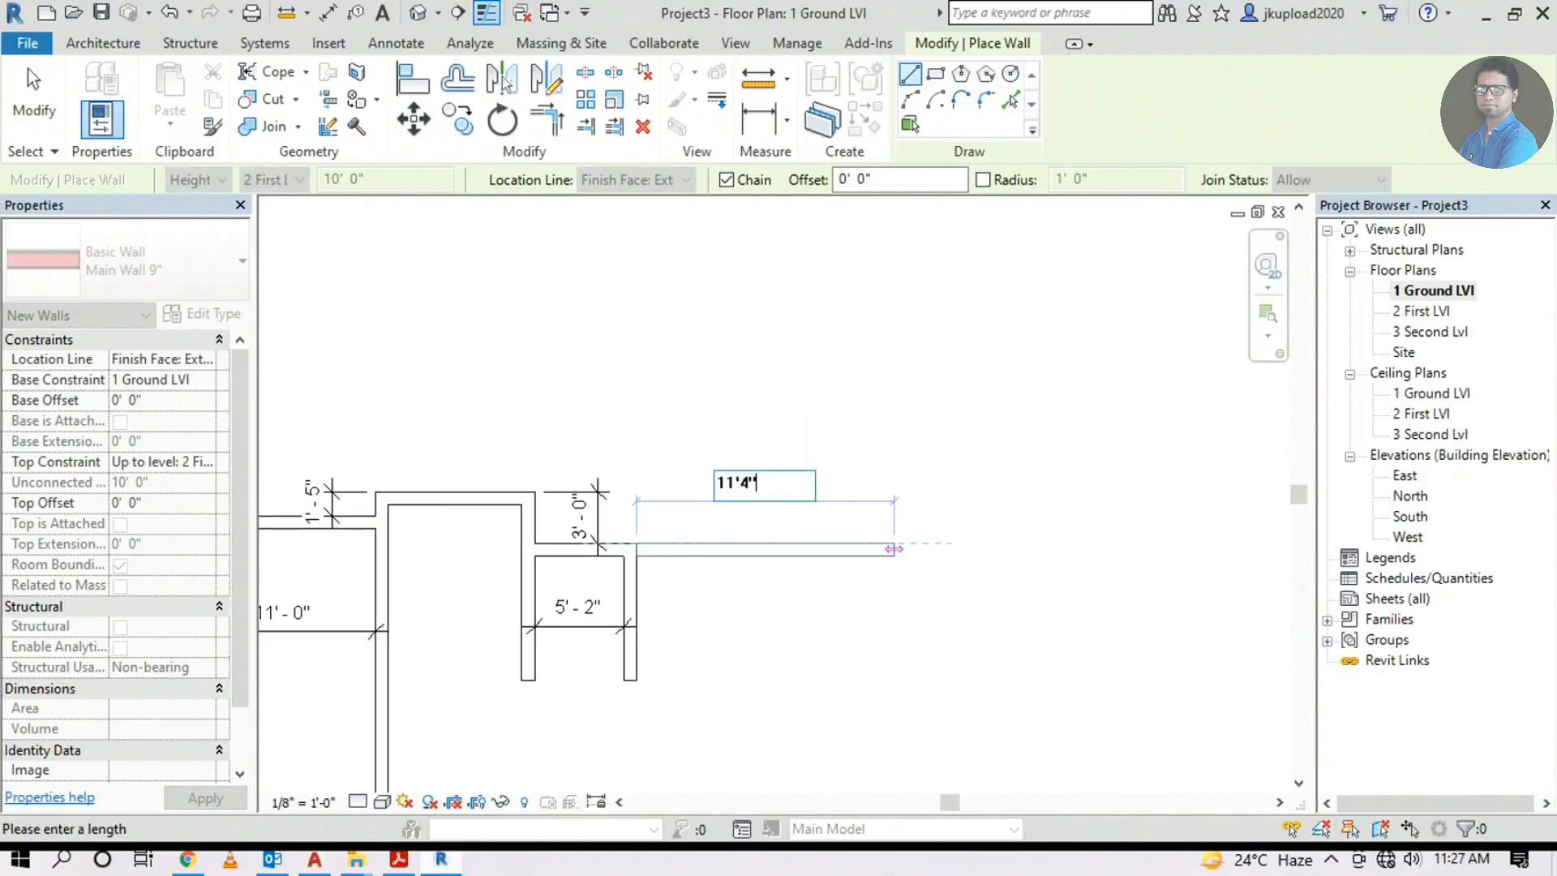
{"action": "key", "text": "Return"}
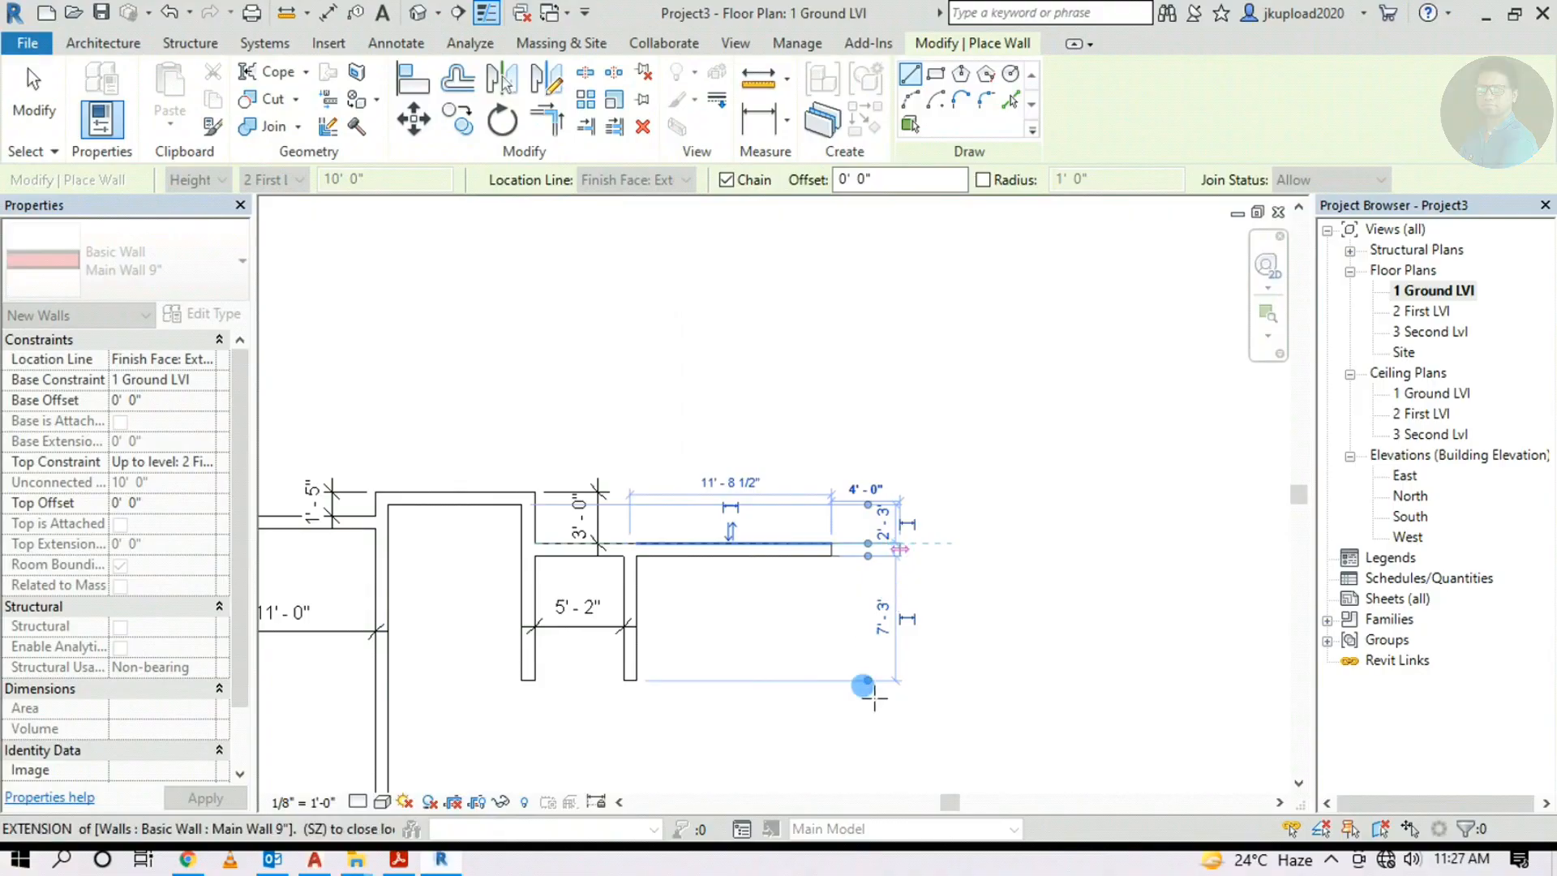
Continue the wall chain vertically from the master bedroom's outer corner down past the long lower wall, and end wall placement
{"action": "middle_click_drag", "start_coordinate": [853, 692], "coordinate": [835, 589]}
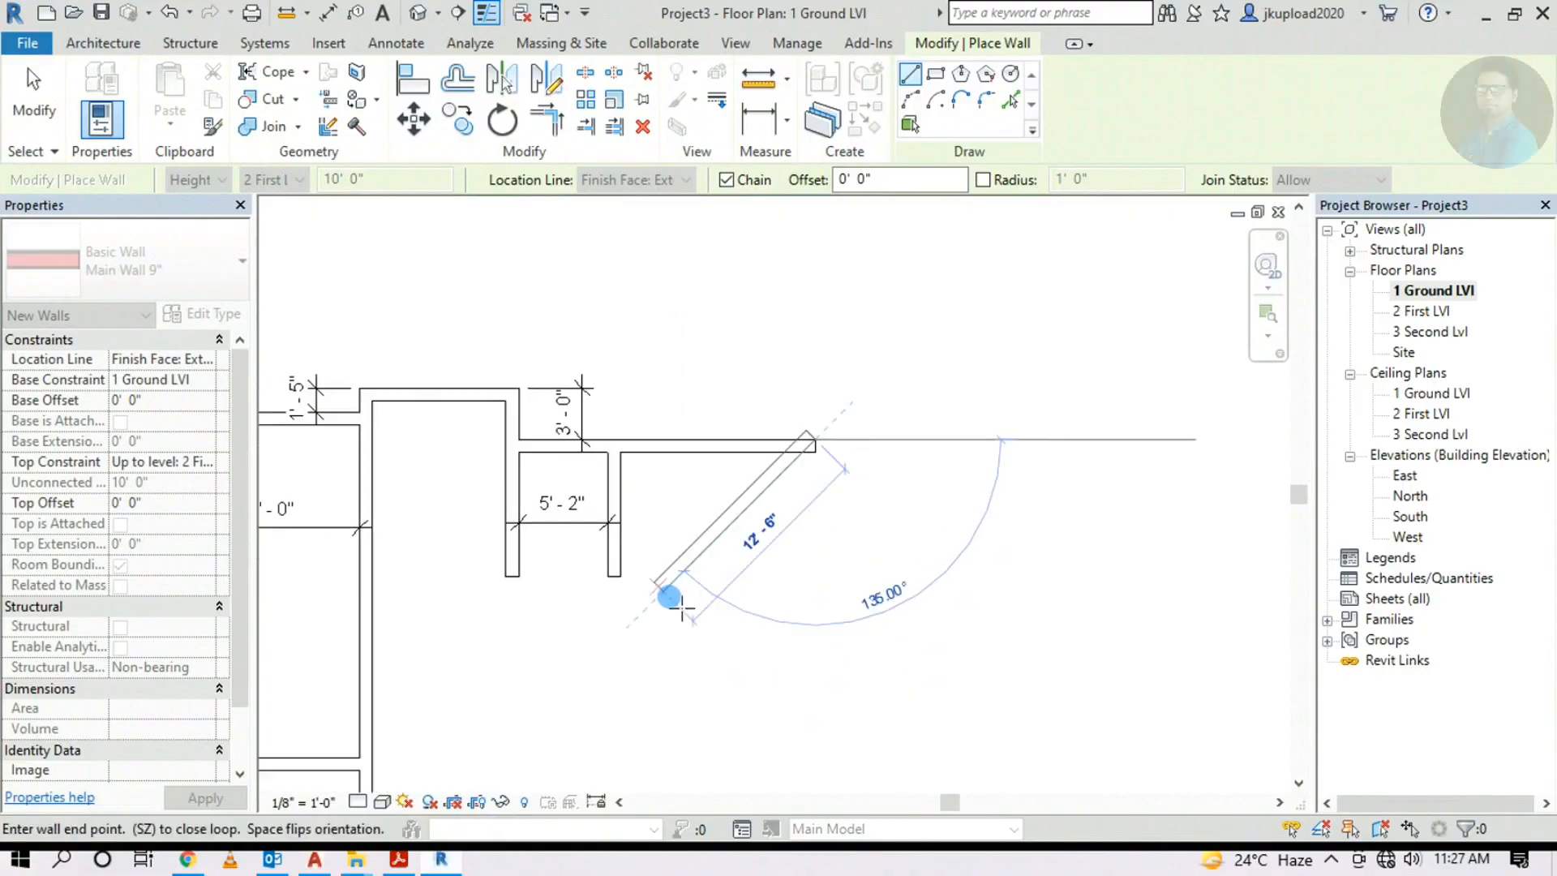
{"action": "scroll", "coordinate": [672, 595], "scroll_direction": "down", "scroll_amount": 1}
{"action": "scroll", "coordinate": [818, 537], "scroll_direction": "up", "scroll_amount": 1}
{"action": "scroll", "coordinate": [799, 552], "scroll_direction": "down", "scroll_amount": 3}
{"action": "middle_click_drag", "start_coordinate": [983, 546], "coordinate": [609, 636]}
{"action": "scroll", "coordinate": [1054, 406], "scroll_direction": "up", "scroll_amount": 4}
{"action": "scroll", "coordinate": [956, 373], "scroll_direction": "up", "scroll_amount": 2}
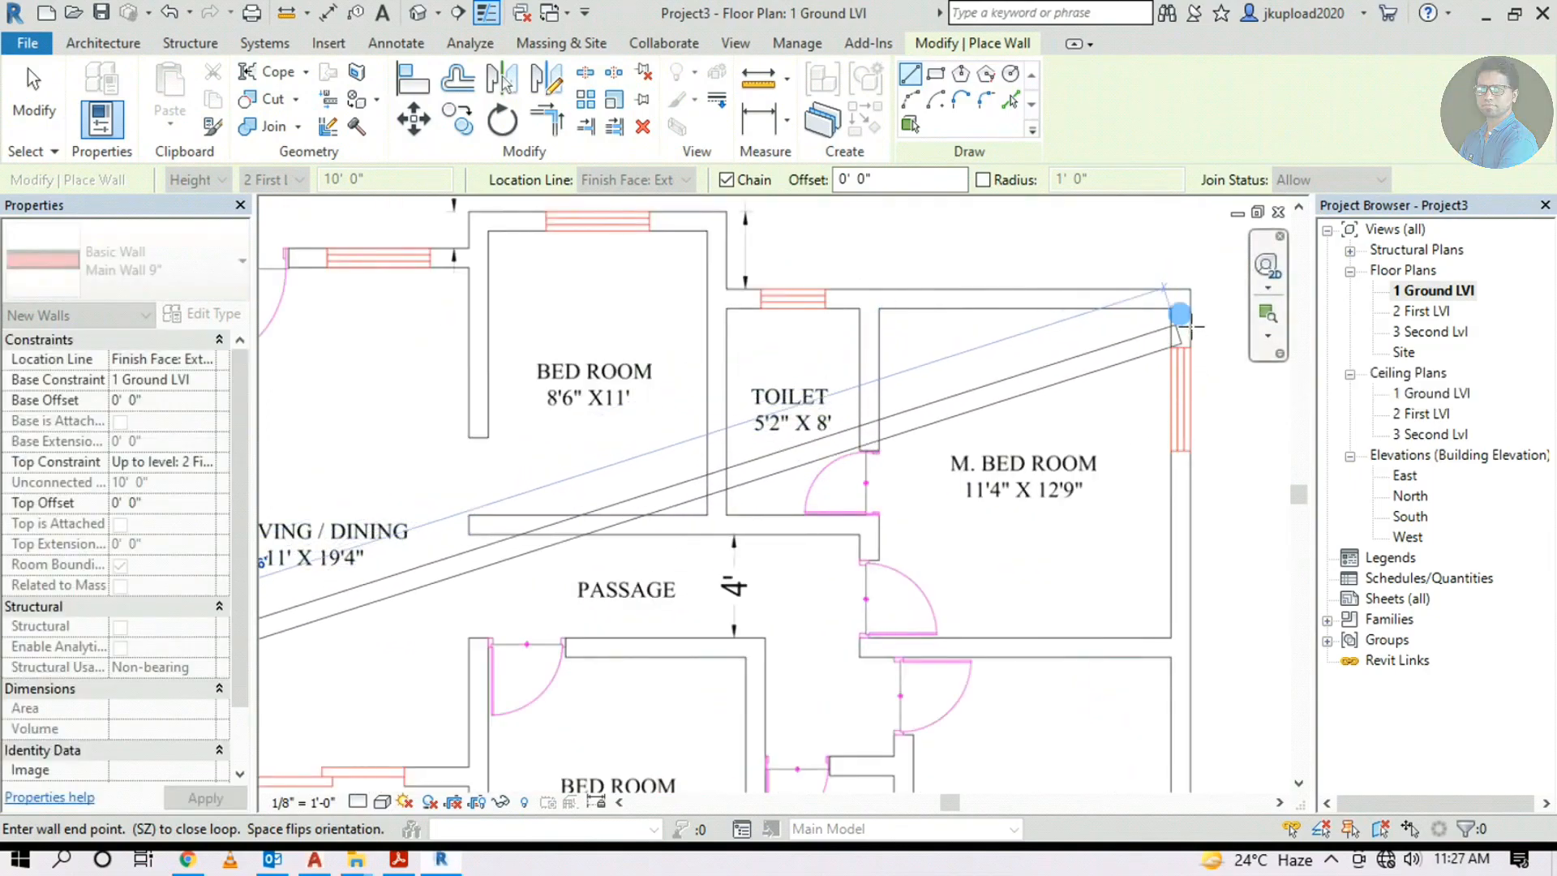
{"action": "scroll", "coordinate": [1190, 327], "scroll_direction": "down", "scroll_amount": 4}
{"action": "middle_click_drag", "start_coordinate": [754, 466], "coordinate": [990, 292]}
{"action": "middle_click_drag", "start_coordinate": [365, 561], "coordinate": [573, 459]}
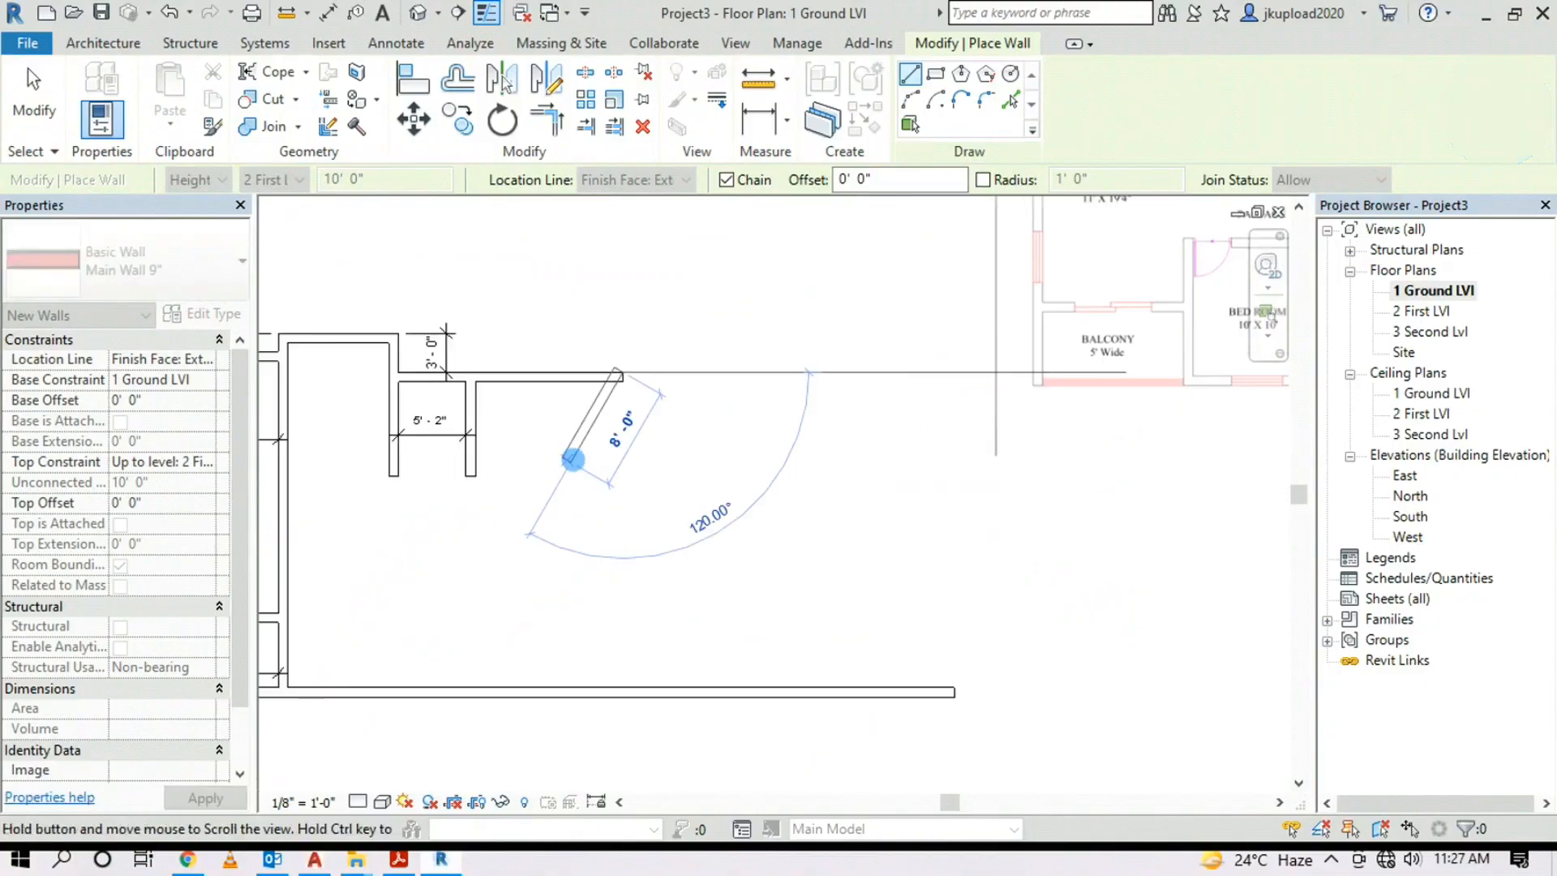
{"action": "scroll", "coordinate": [568, 430], "scroll_direction": "up", "scroll_amount": 2}
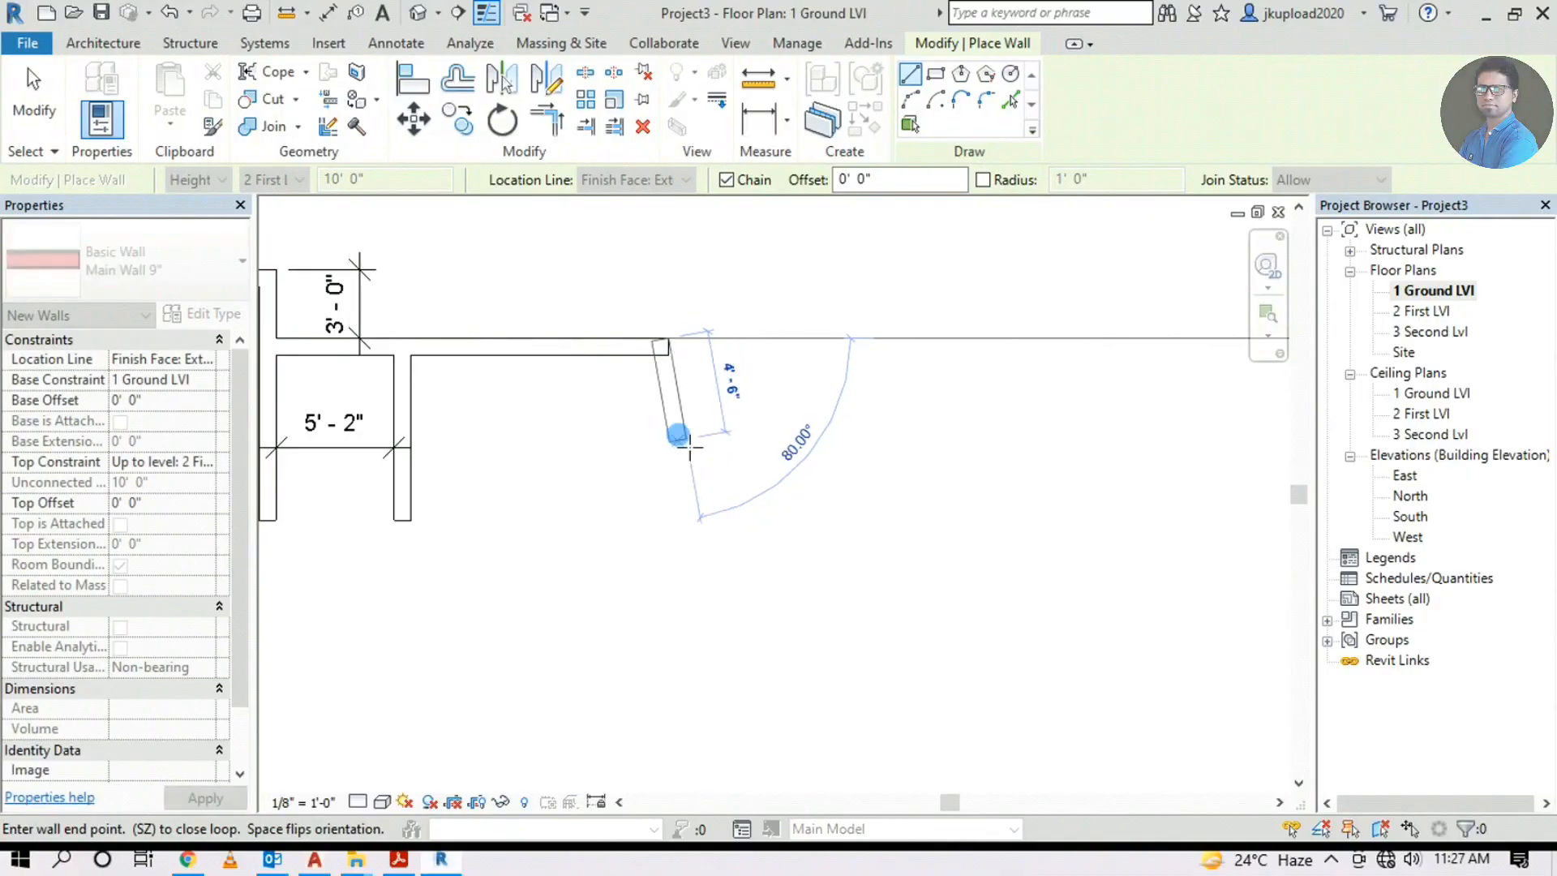
{"action": "scroll", "coordinate": [686, 442], "scroll_direction": "up", "scroll_amount": 2}
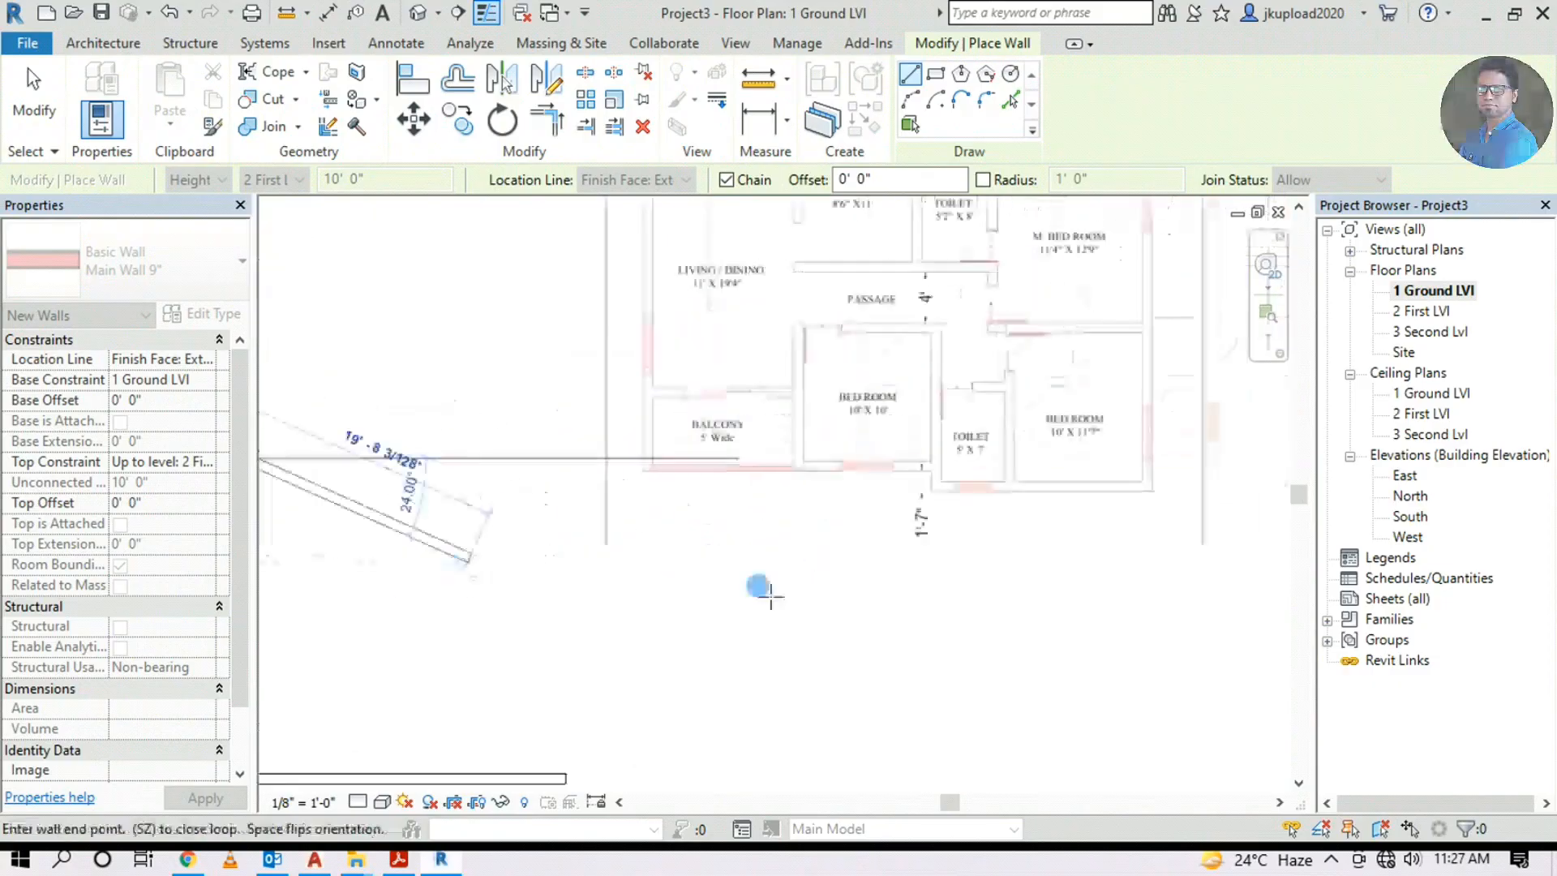
{"action": "scroll", "coordinate": [772, 594], "scroll_direction": "down", "scroll_amount": 2}
{"action": "middle_click_drag", "start_coordinate": [742, 480], "coordinate": [1052, 298]}
{"action": "key", "text": "Escape"}
{"action": "key", "text": "Escape"}
Place the small bedroom's lower wall using Pick Lines with an 11' offset from the inner face of its upper wall
{"action": "scroll", "coordinate": [684, 455], "scroll_direction": "down", "scroll_amount": 1}
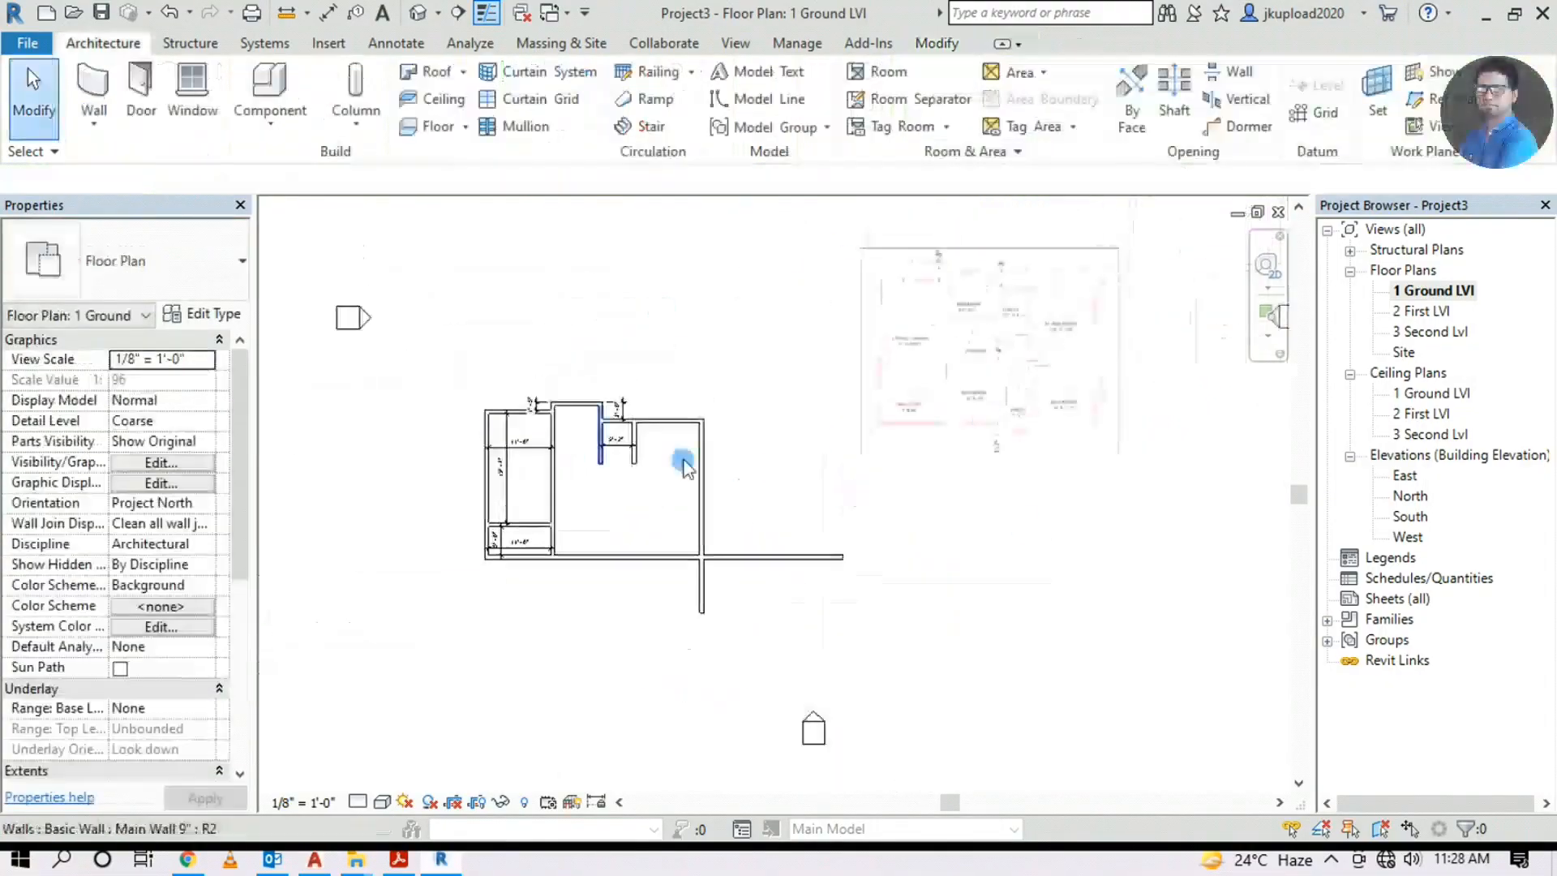
{"action": "scroll", "coordinate": [1043, 563], "scroll_direction": "up", "scroll_amount": 2}
{"action": "scroll", "coordinate": [1094, 327], "scroll_direction": "up", "scroll_amount": 2}
{"action": "scroll", "coordinate": [1013, 478], "scroll_direction": "down", "scroll_amount": 2}
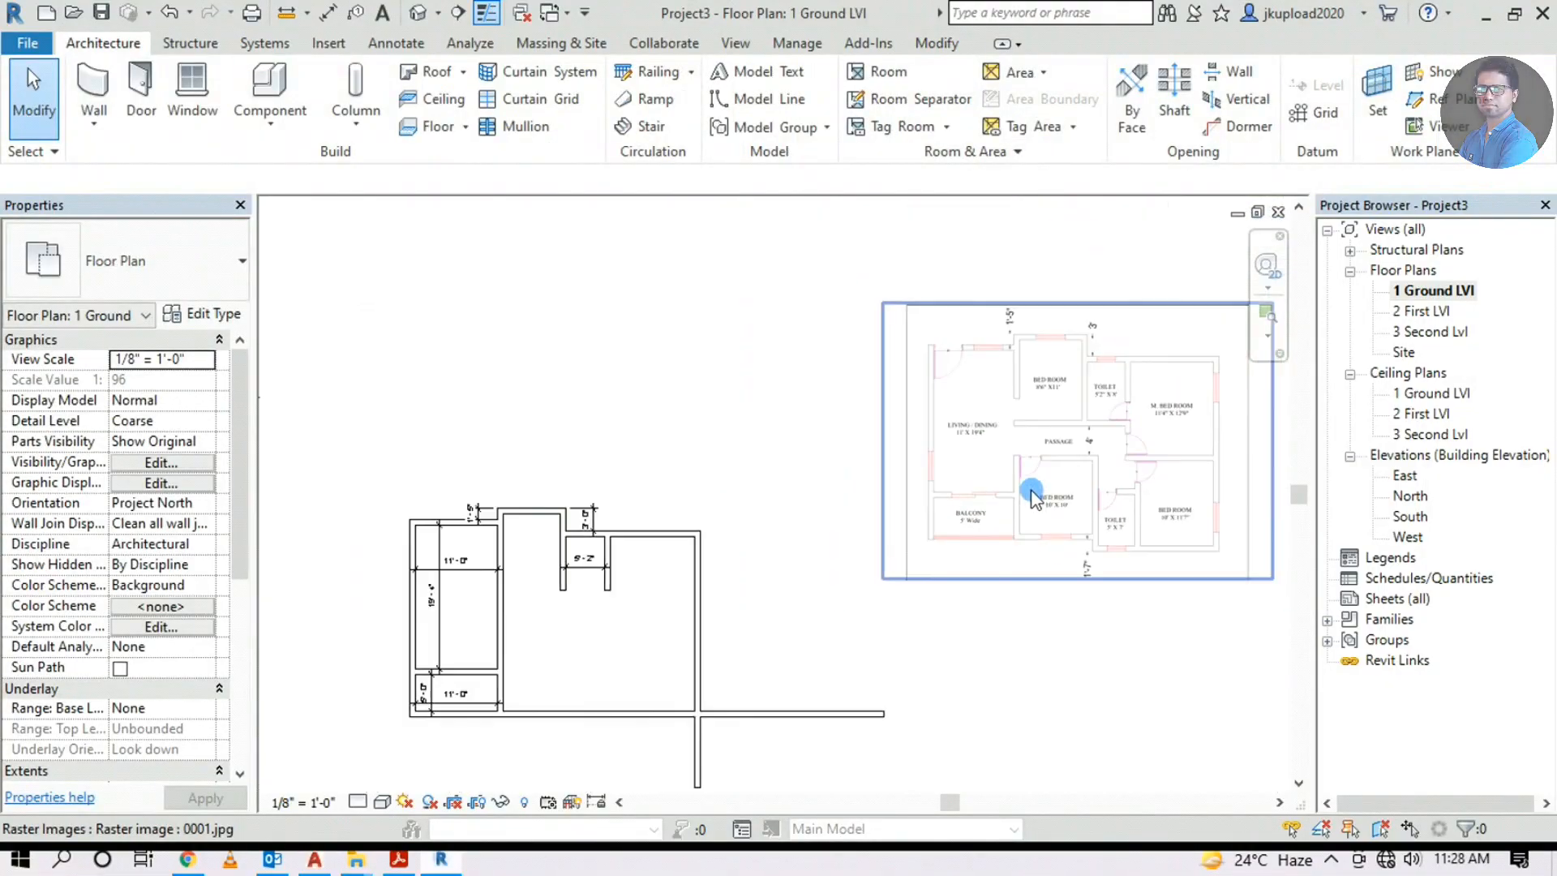
{"action": "scroll", "coordinate": [1036, 496], "scroll_direction": "up", "scroll_amount": 2}
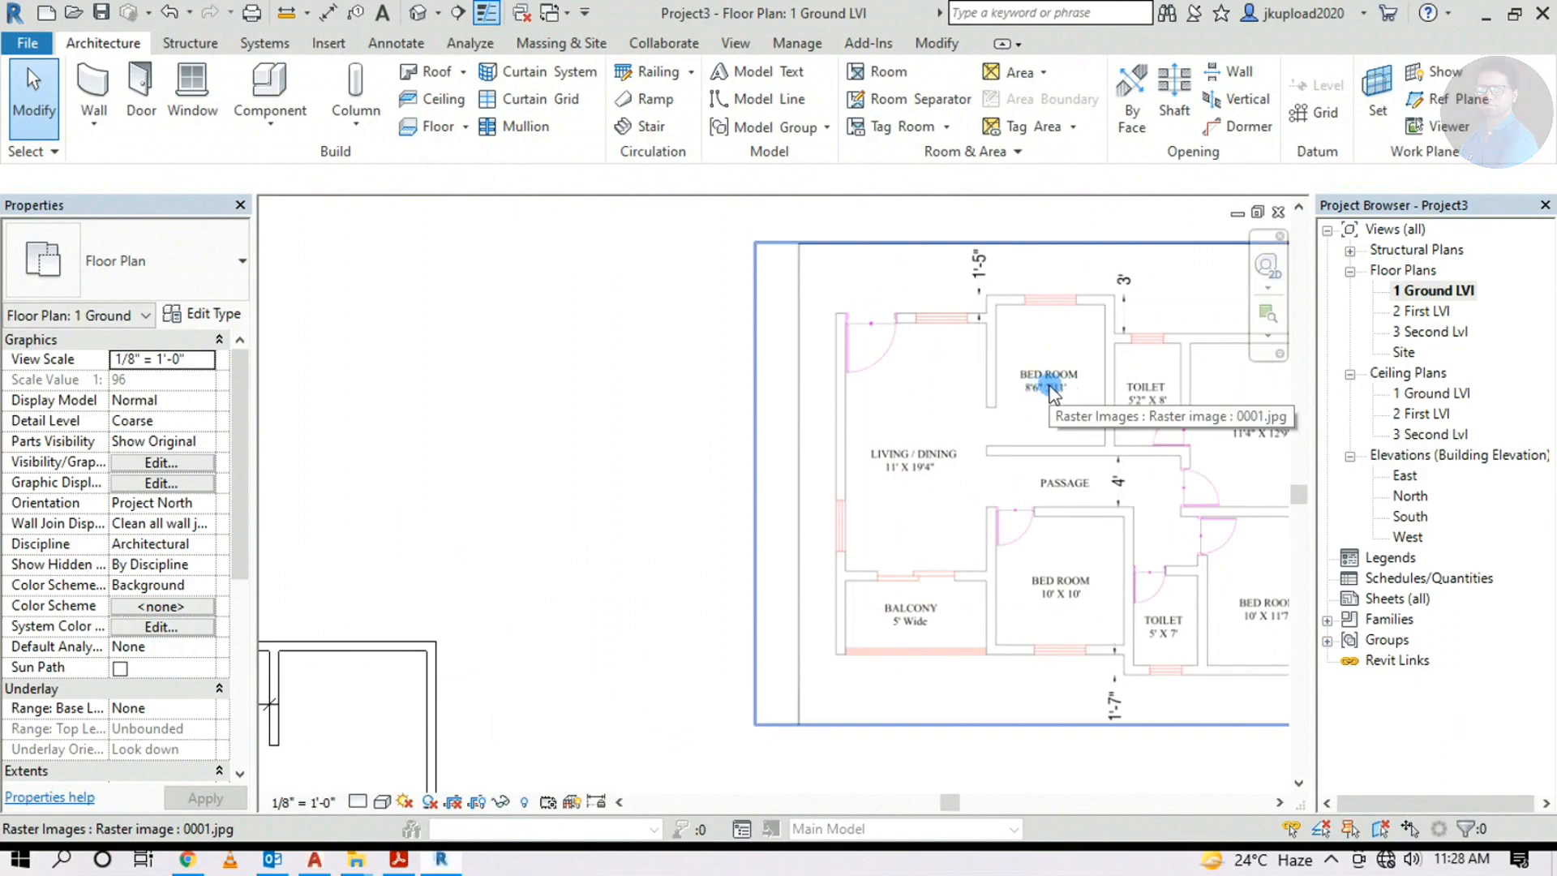
{"action": "scroll", "coordinate": [1047, 394], "scroll_direction": "up", "scroll_amount": 4}
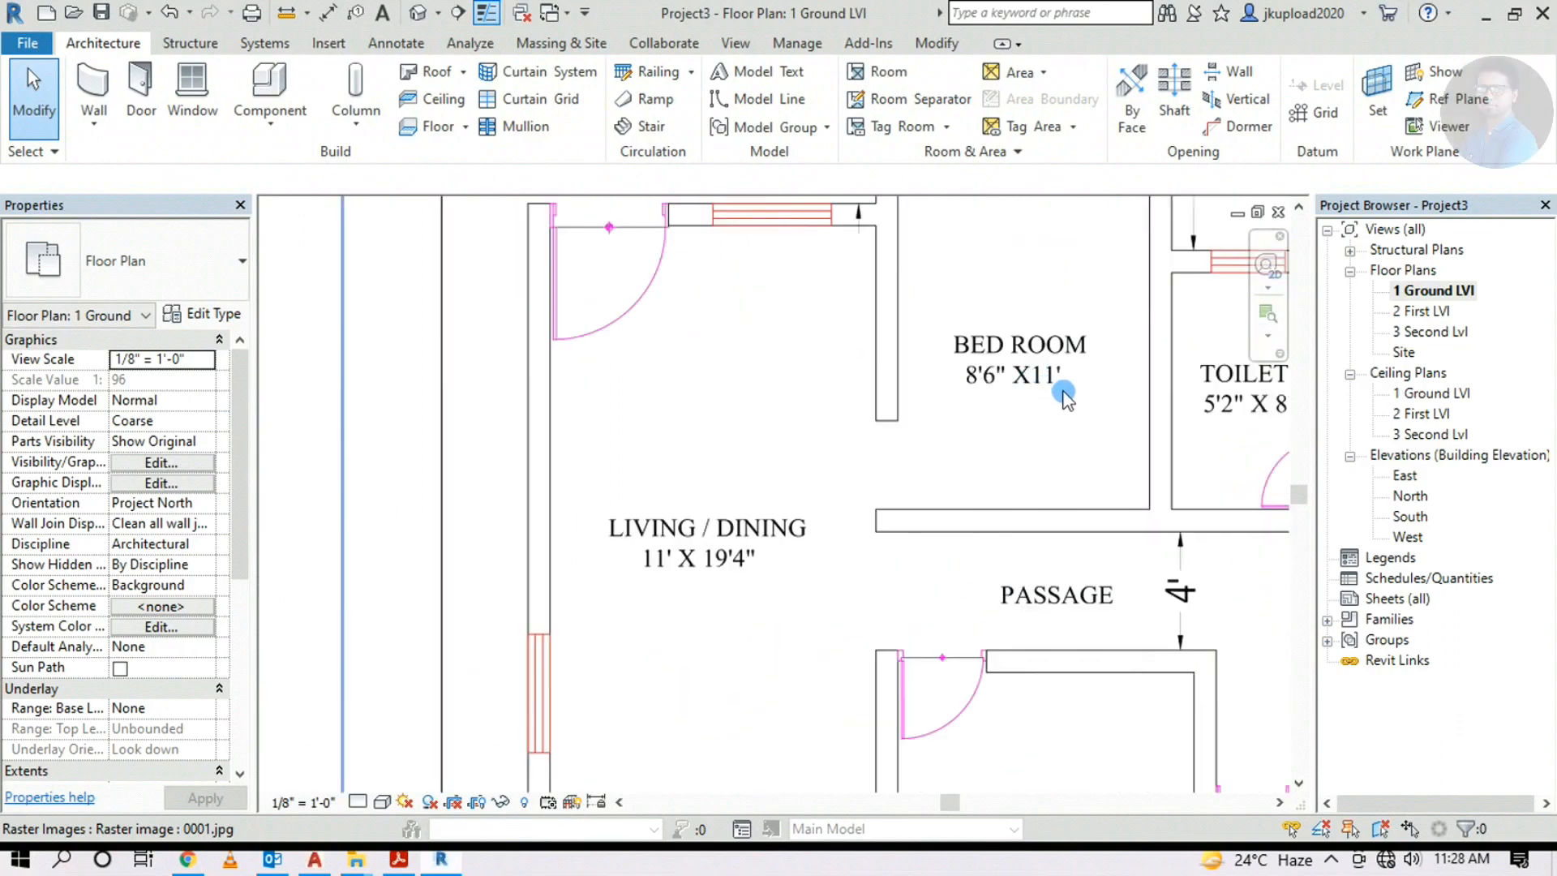
{"action": "scroll", "coordinate": [1061, 396], "scroll_direction": "down", "scroll_amount": 2}
{"action": "scroll", "coordinate": [788, 549], "scroll_direction": "down", "scroll_amount": 2}
{"action": "middle_click_drag", "start_coordinate": [336, 701], "coordinate": [782, 583]}
{"action": "scroll", "coordinate": [580, 654], "scroll_direction": "up", "scroll_amount": 2}
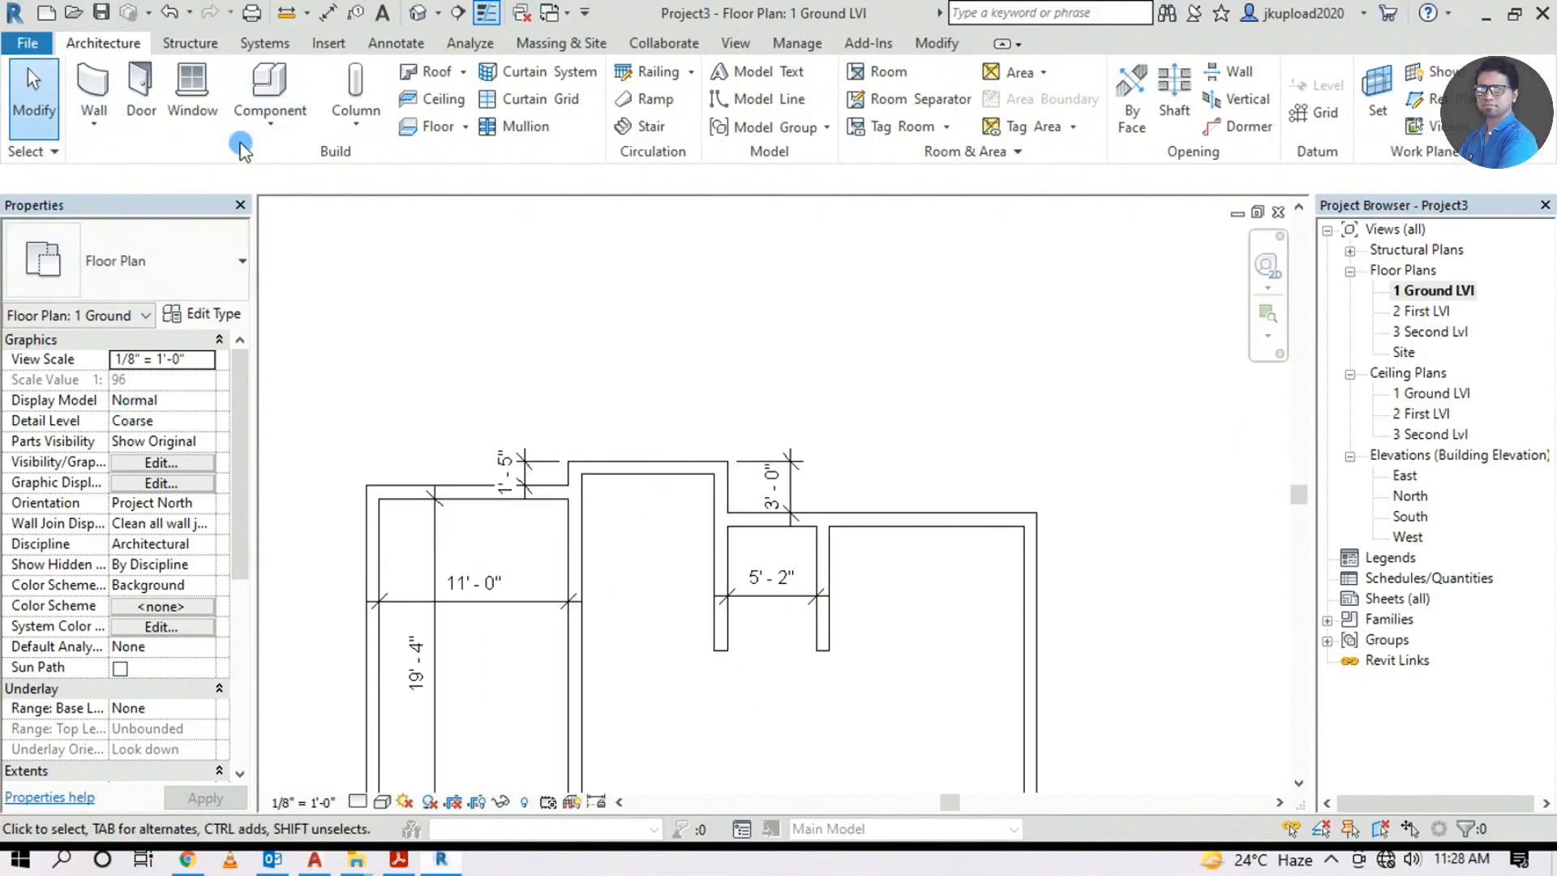
{"action": "left_click", "coordinate": [93, 89]}
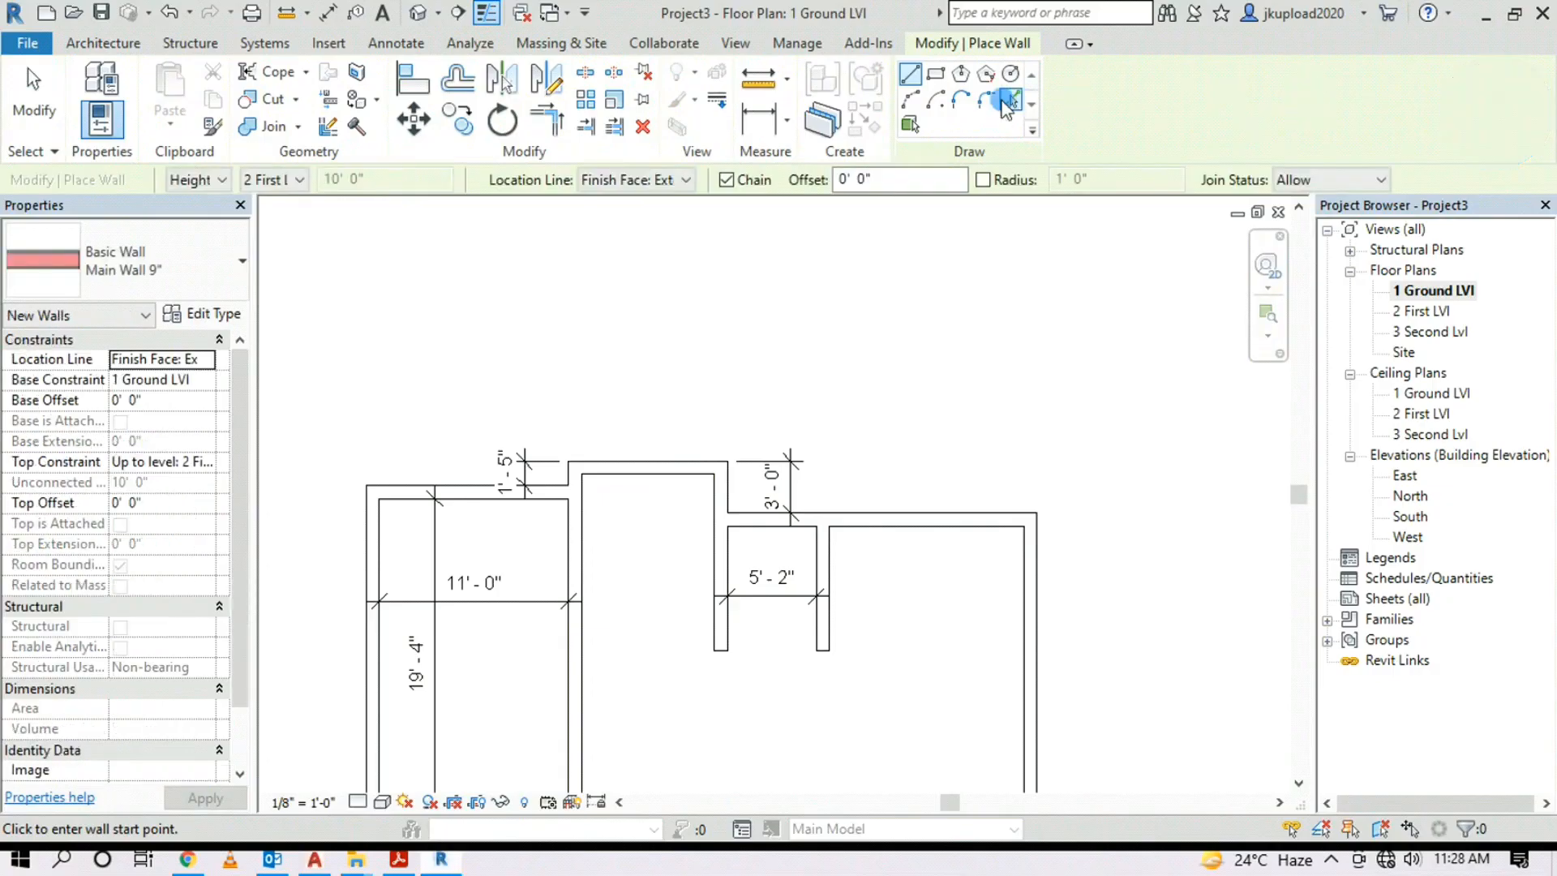
{"action": "left_click", "coordinate": [1008, 103]}
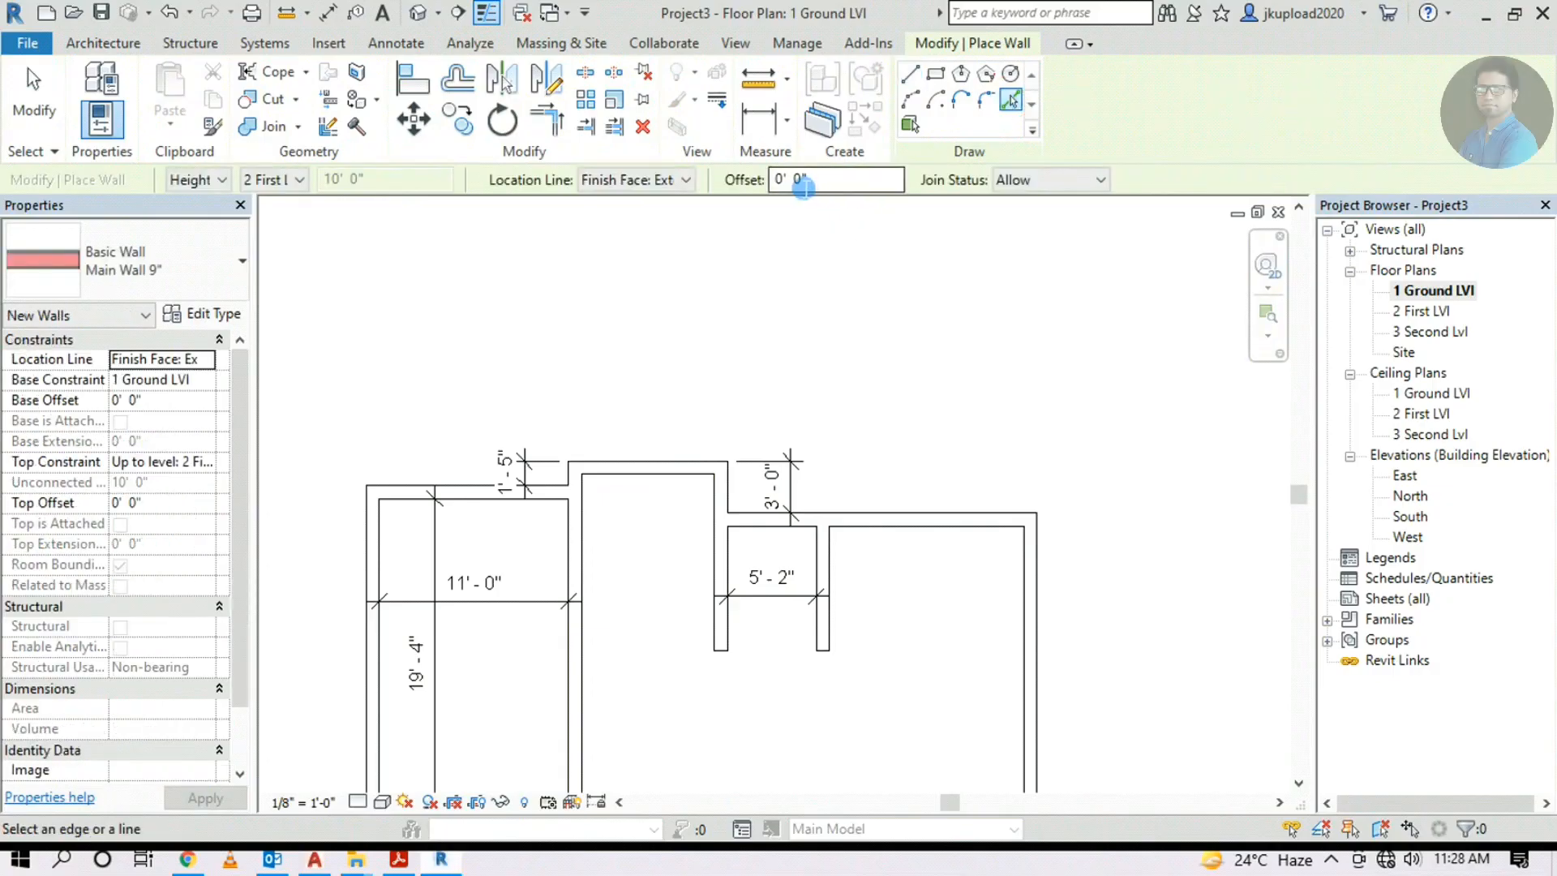
{"action": "left_click", "coordinate": [789, 180]}
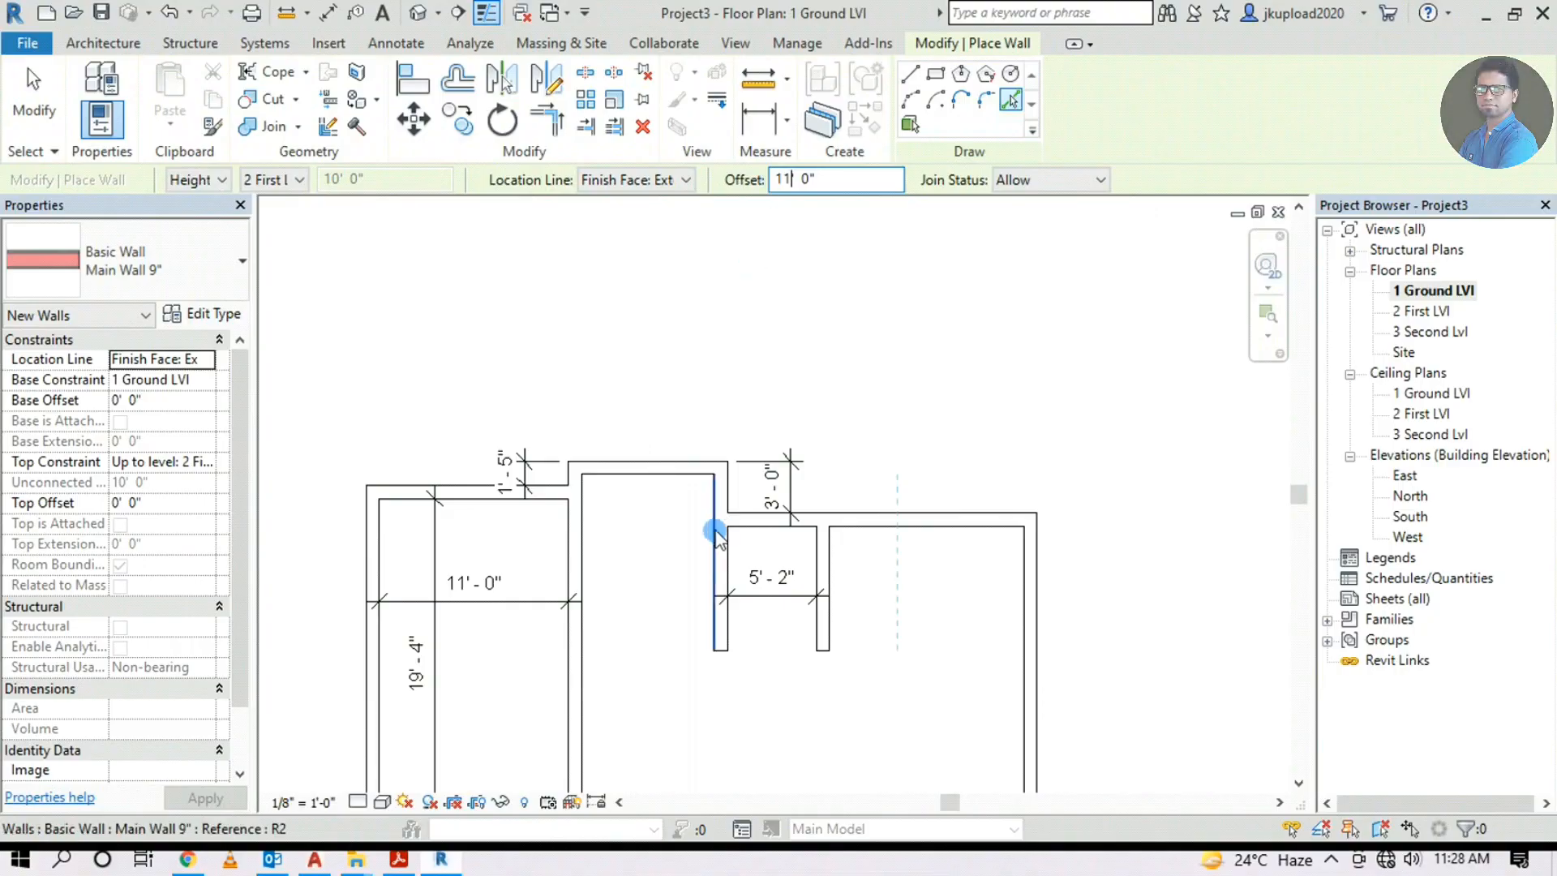
{"action": "left_click", "coordinate": [647, 482]}
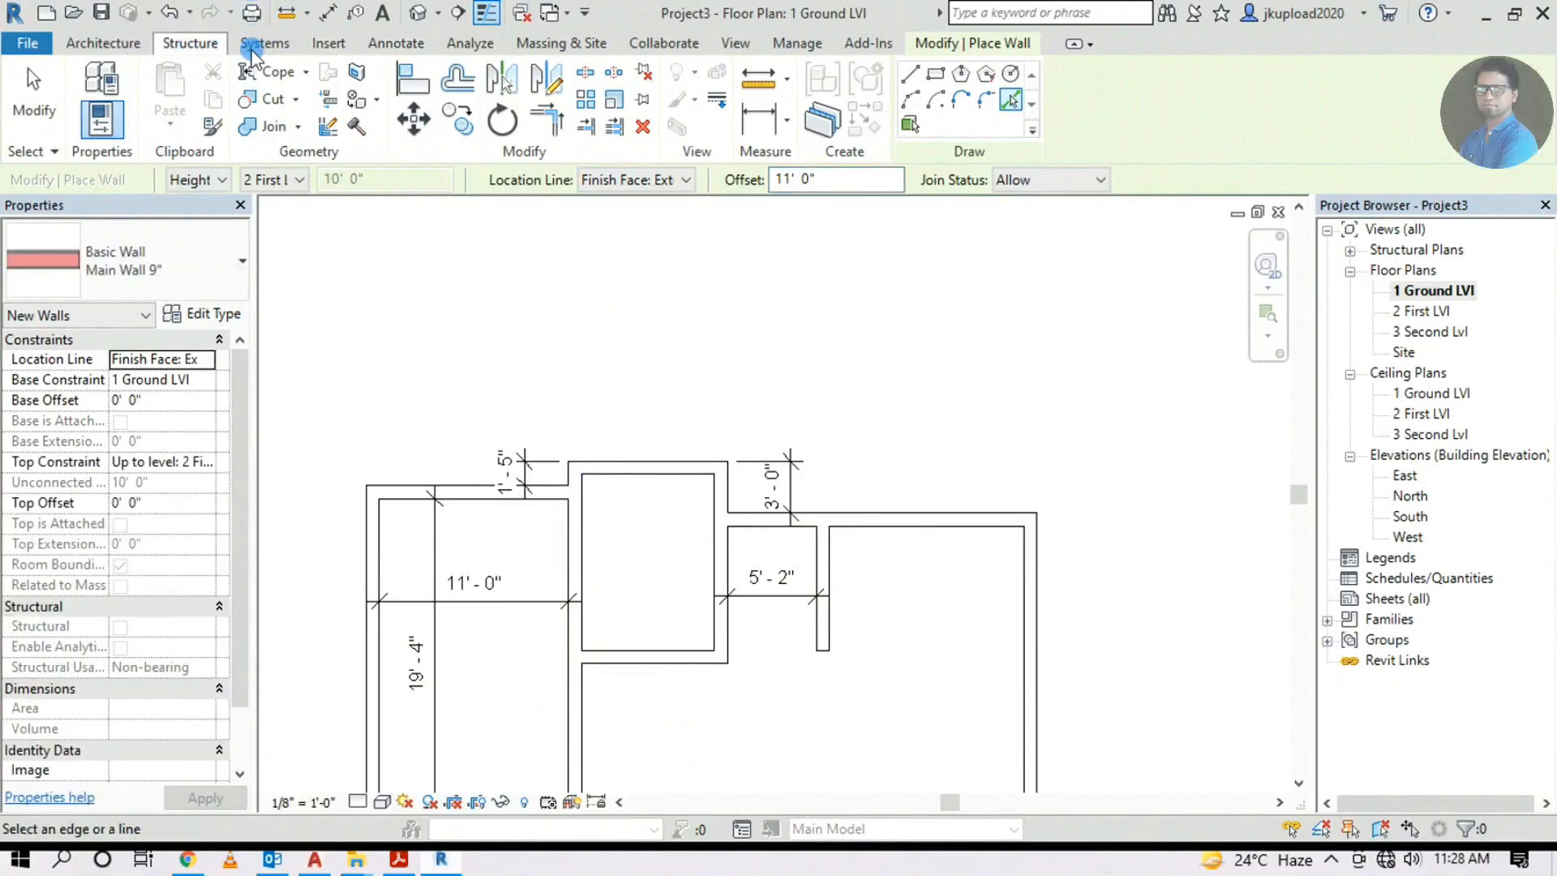
Add aligned dimensions for the small bedroom's inside length and inside width between its wall faces
{"action": "left_click", "coordinate": [396, 43]}
{"action": "left_click", "coordinate": [93, 96]}
{"action": "left_click", "coordinate": [582, 572]}
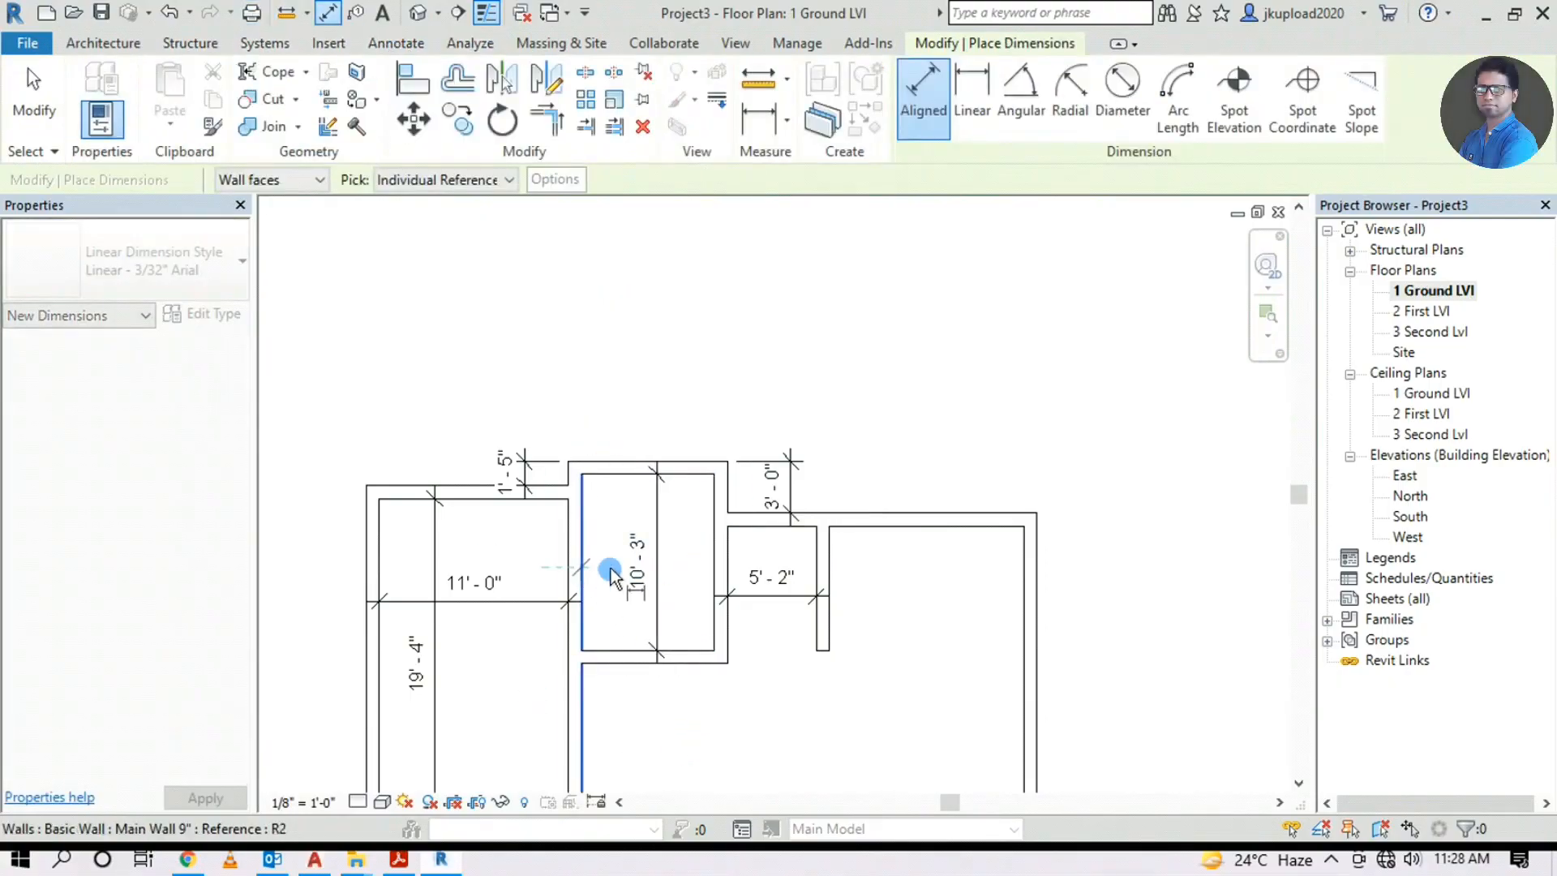
{"action": "left_click", "coordinate": [736, 577]}
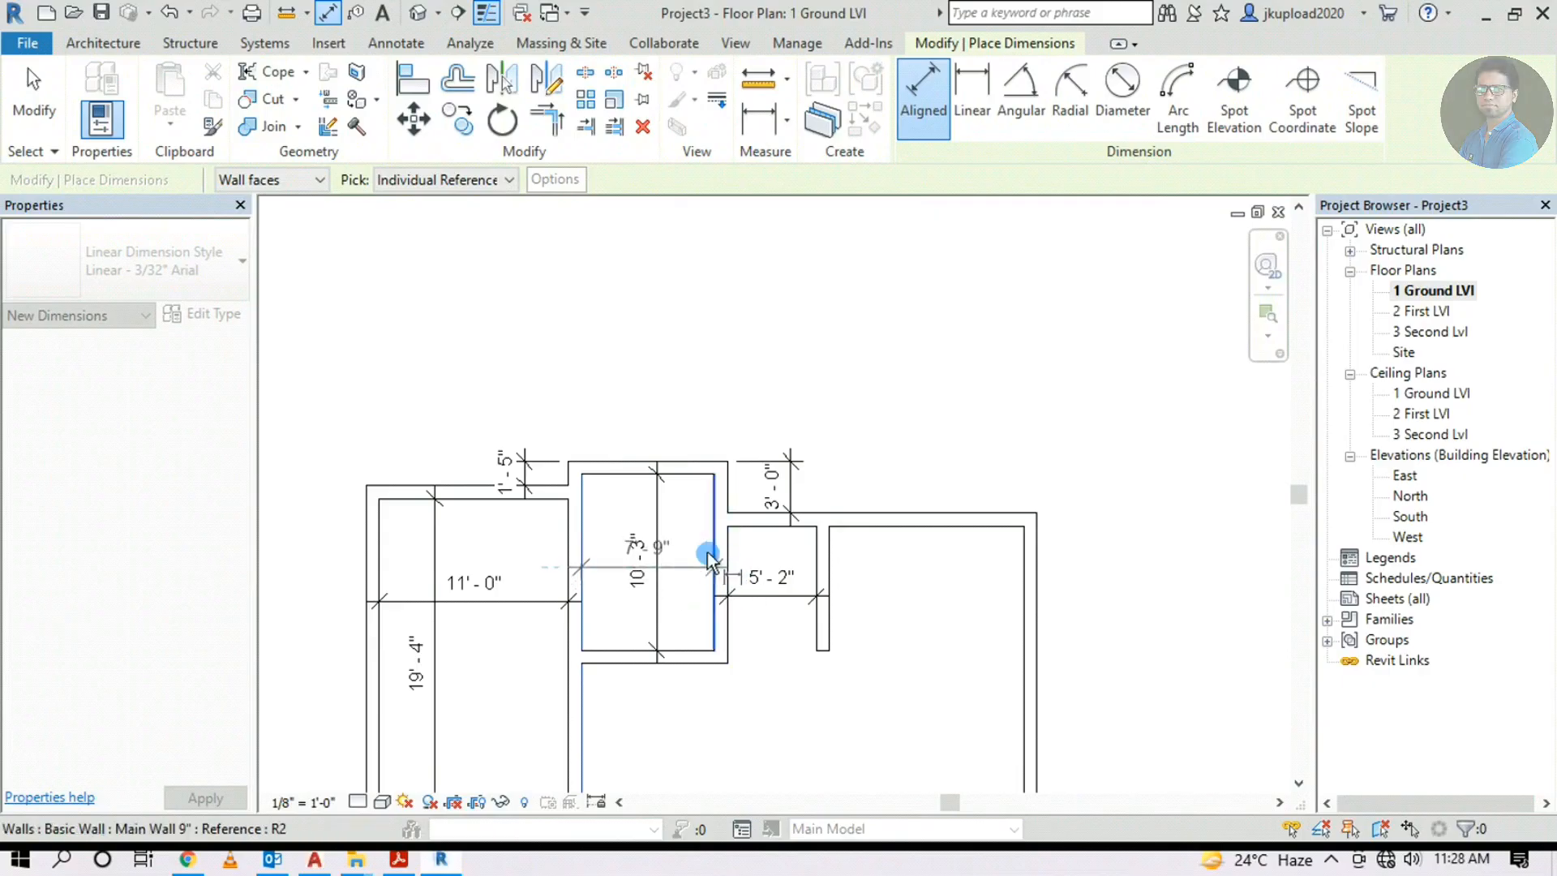
{"action": "left_click", "coordinate": [713, 549]}
{"action": "left_click", "coordinate": [695, 517]}
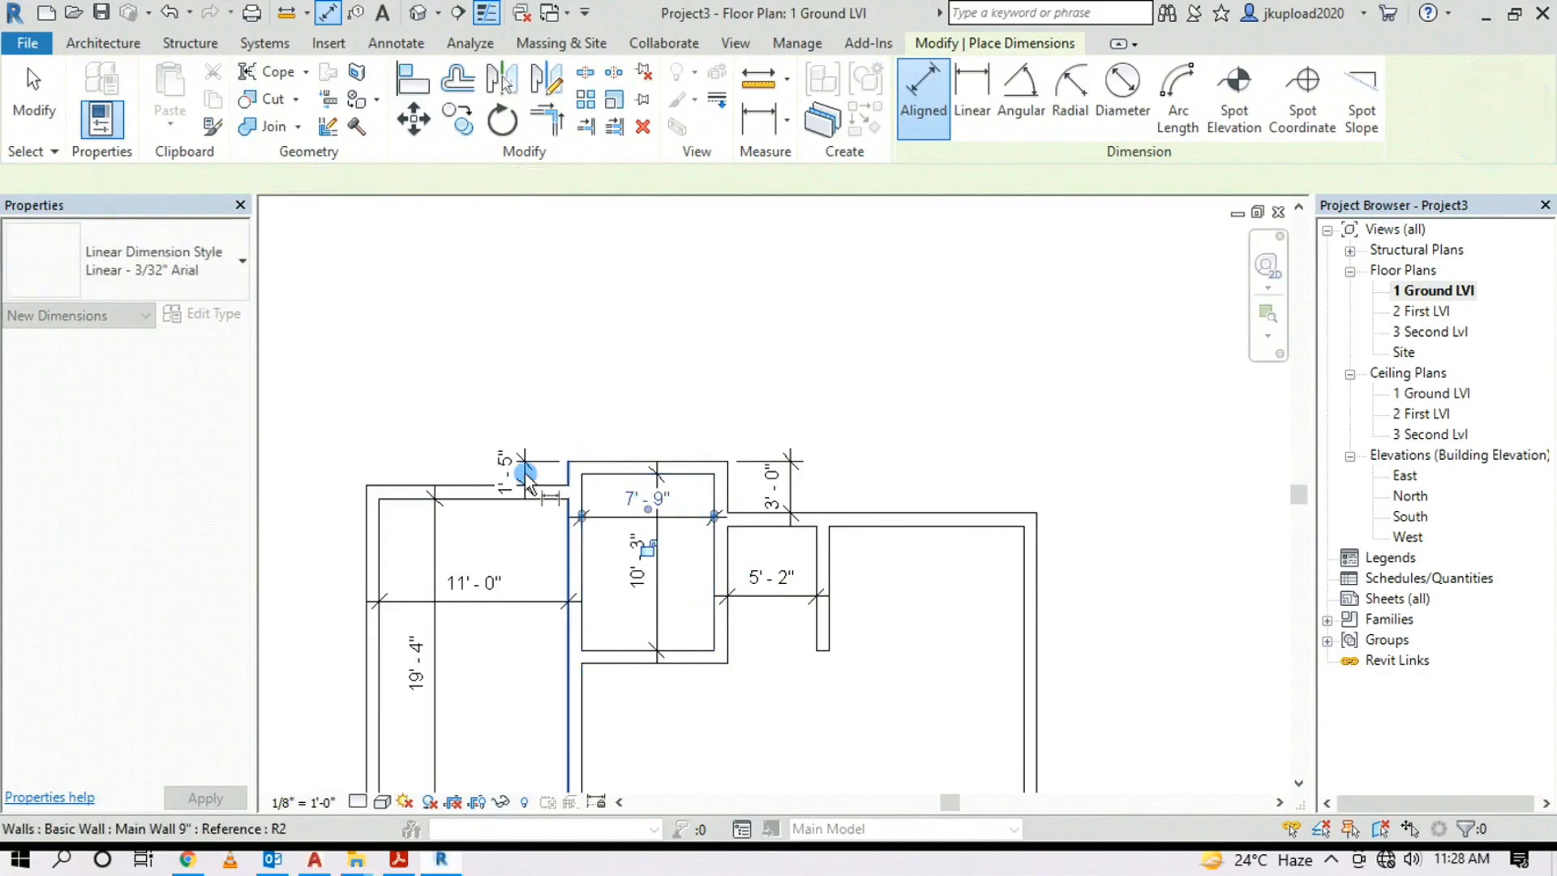
Compare the small bedroom's dimensions with the room size labelled on the reference plan image
{"action": "mouse_move", "coordinate": [814, 629]}
{"action": "middle_mouse_down"}
{"action": "mouse_move", "coordinate": [717, 651]}
{"action": "mouse_move", "coordinate": [477, 639]}
{"action": "middle_mouse_up"}
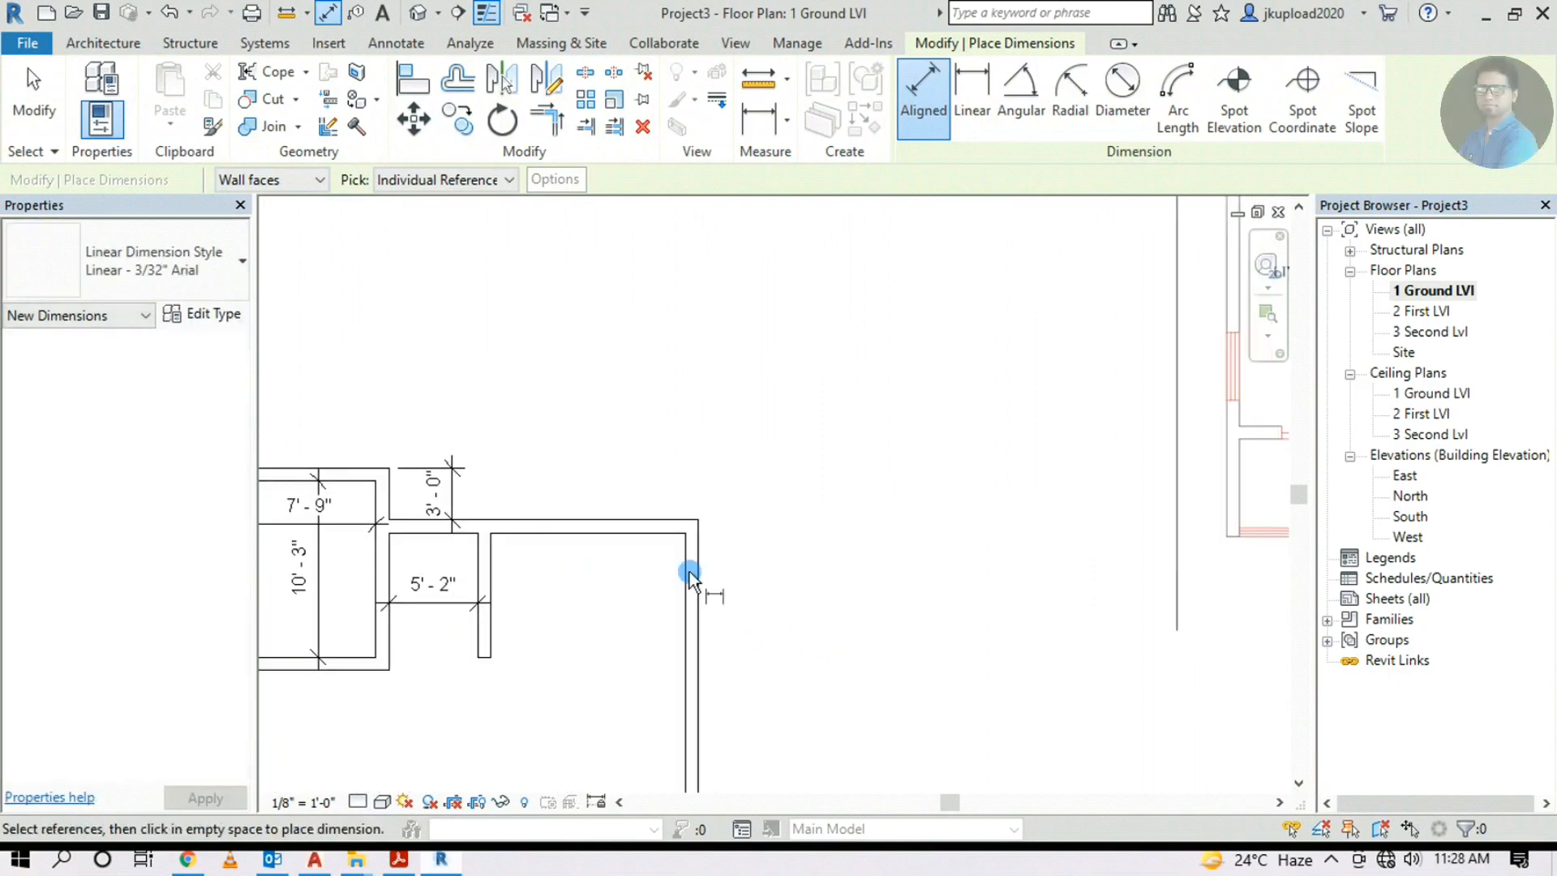
{"action": "scroll", "coordinate": [686, 571], "scroll_direction": "down", "scroll_amount": 2}
{"action": "scroll", "coordinate": [1054, 382], "scroll_direction": "up", "scroll_amount": 5}
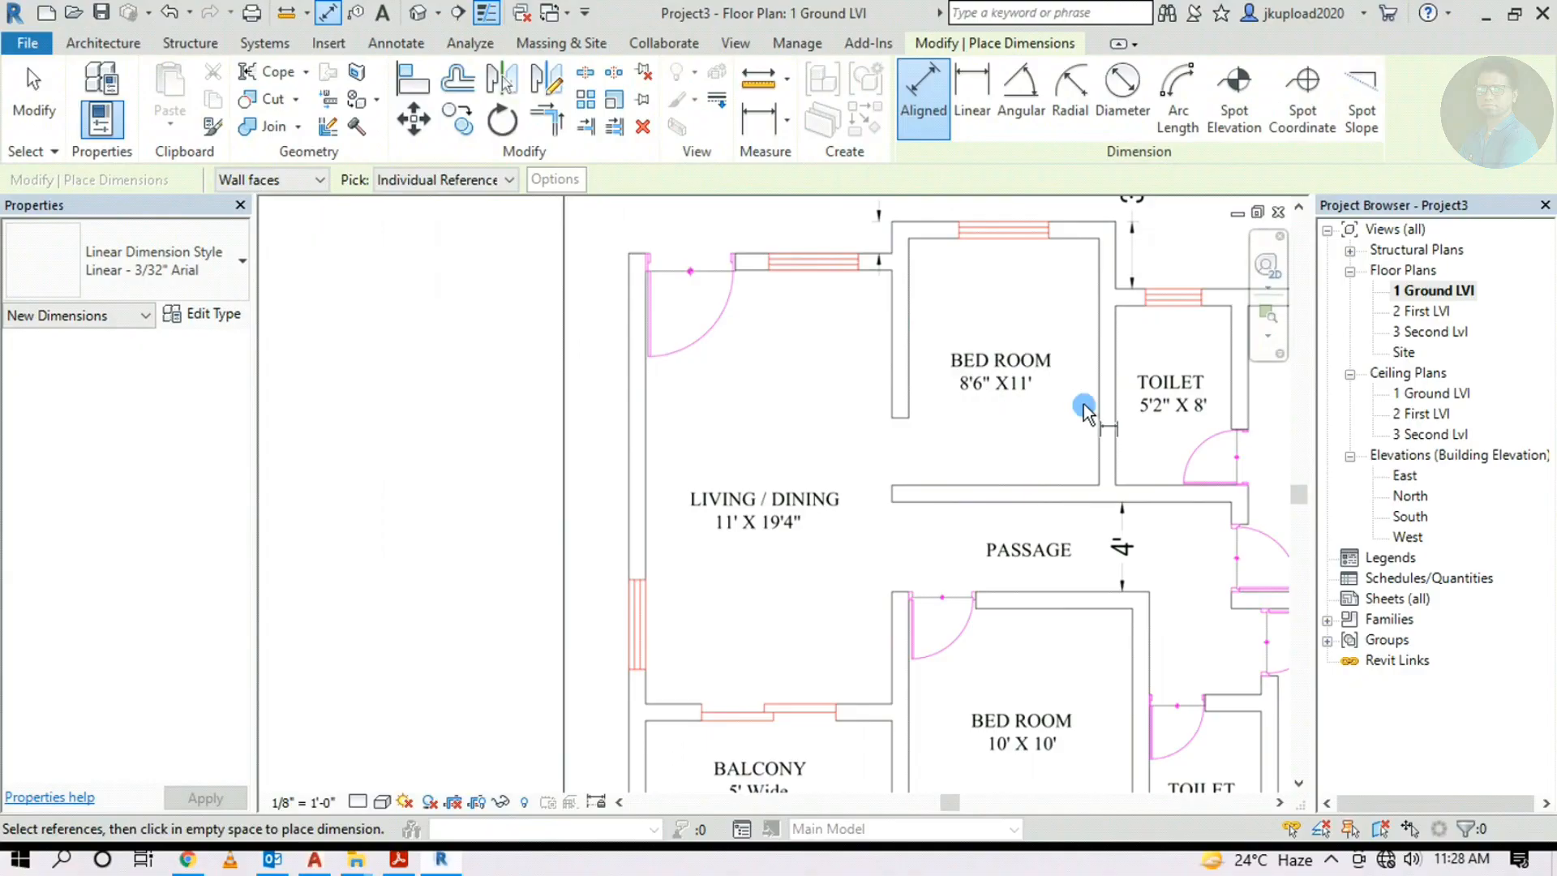
{"action": "scroll", "coordinate": [1024, 387], "scroll_direction": "down", "scroll_amount": 5}
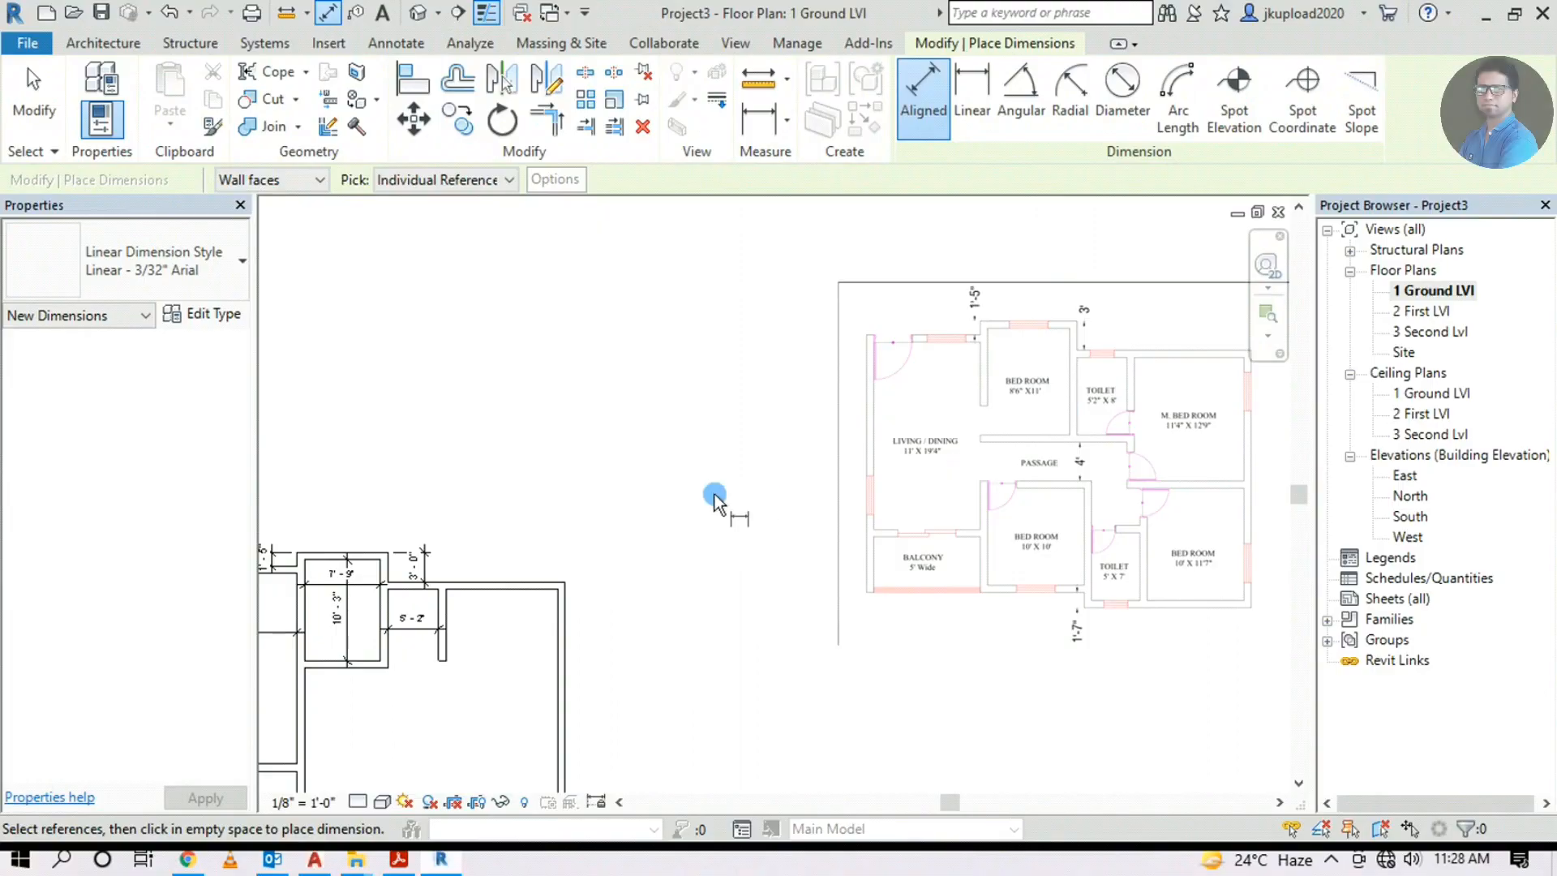
{"action": "middle_click_drag", "start_coordinate": [713, 494], "coordinate": [1051, 386]}
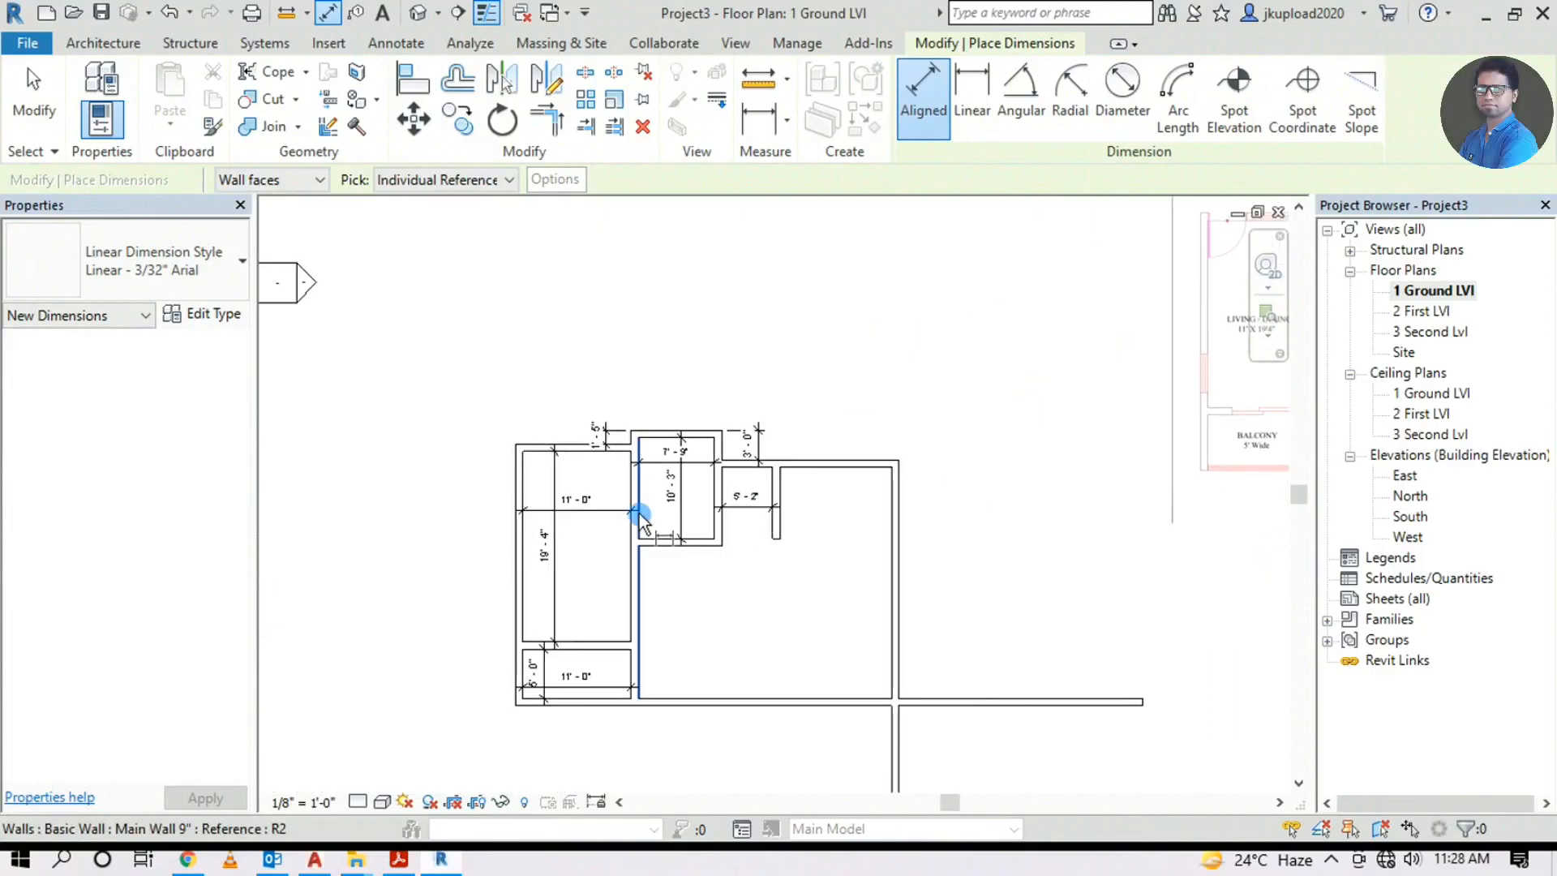
{"action": "scroll", "coordinate": [646, 492], "scroll_direction": "up", "scroll_amount": 2}
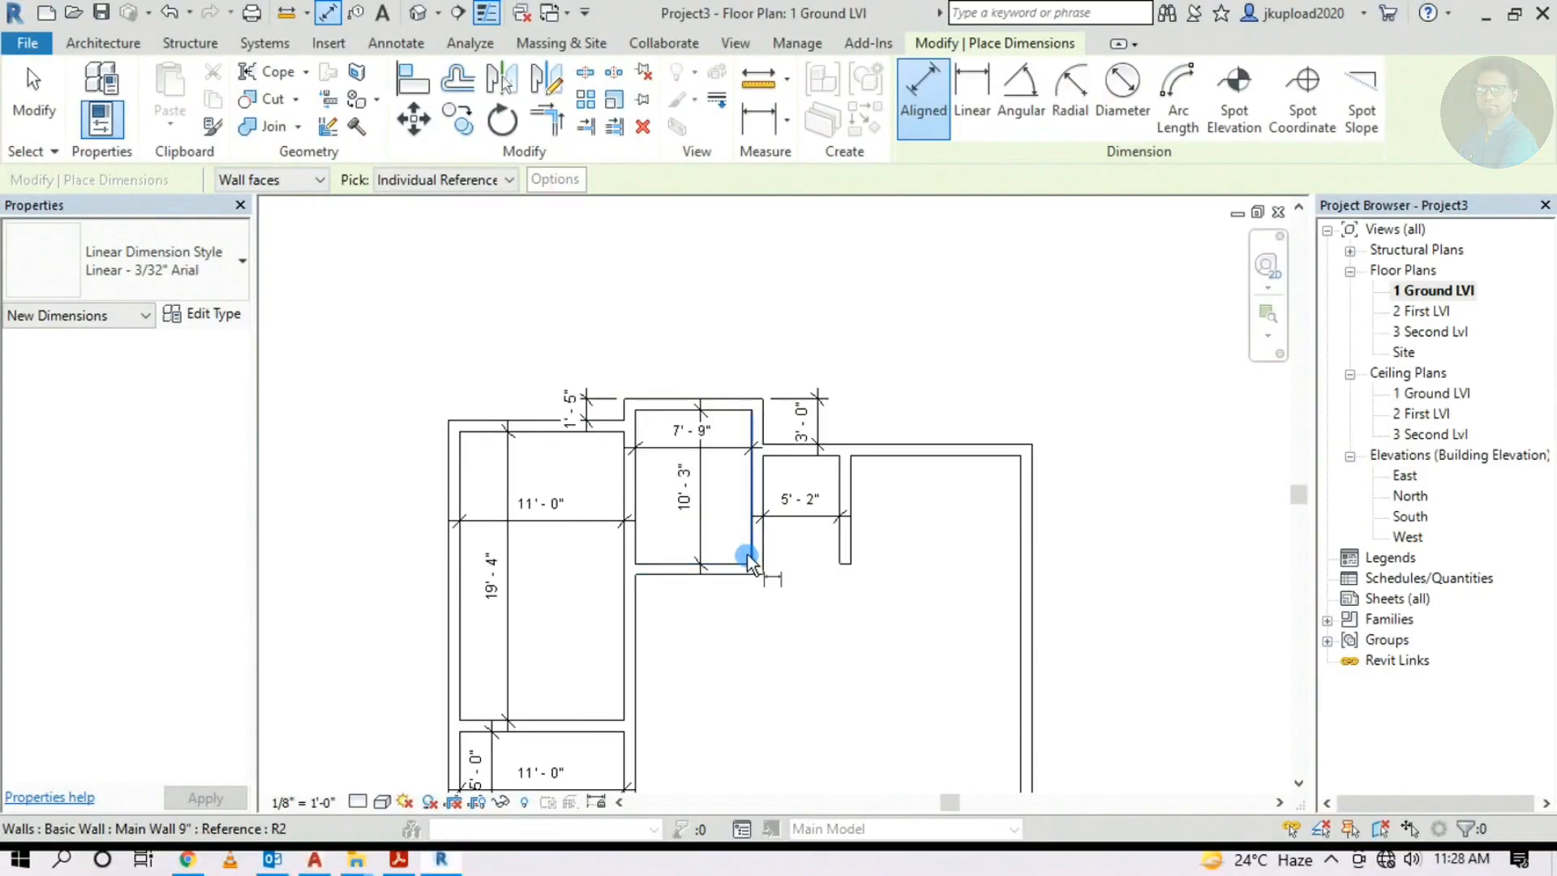
{"action": "key", "text": "Escape"}
{"action": "key", "text": "Escape"}
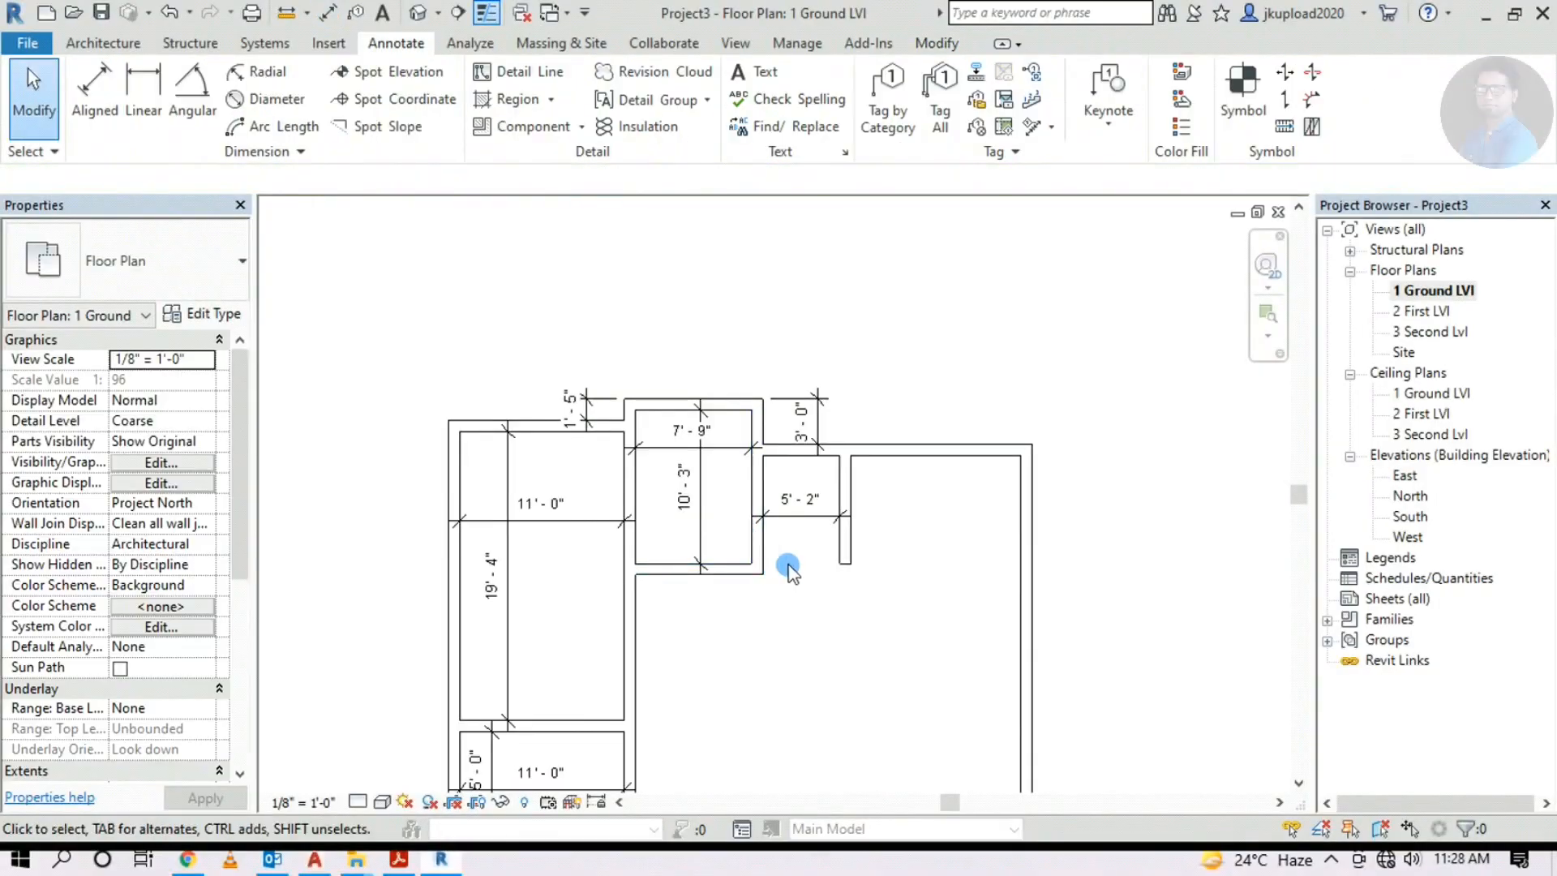
Flip the small bedroom's lower wall to the outer side of its location line
{"action": "middle_click_drag", "start_coordinate": [791, 572], "coordinate": [728, 590]}
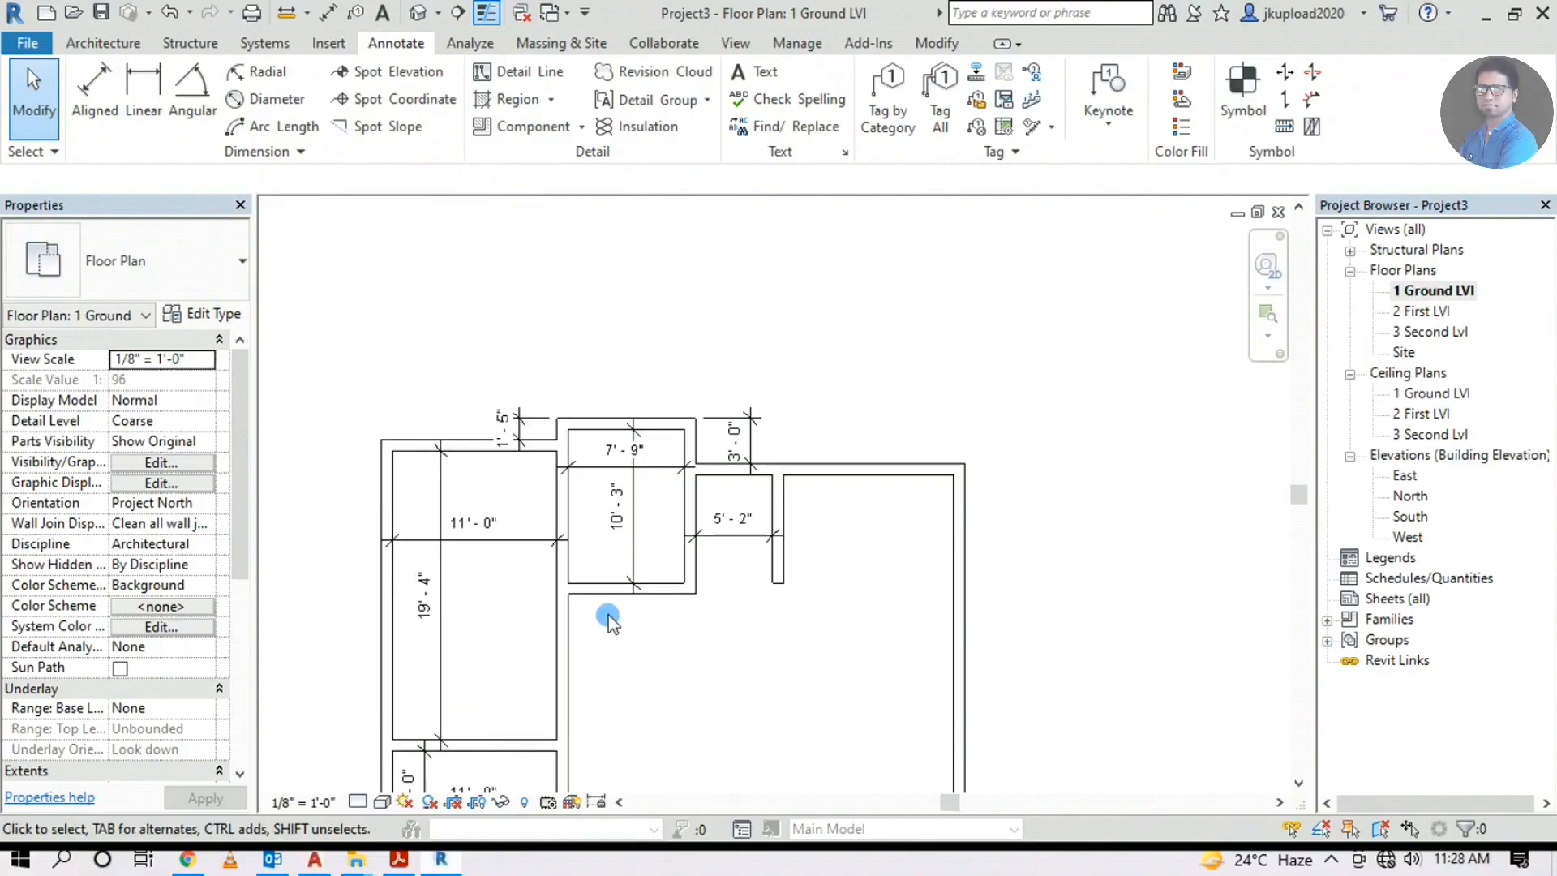
{"action": "scroll", "coordinate": [568, 595], "scroll_direction": "up", "scroll_amount": 2}
{"action": "left_click", "coordinate": [629, 585]}
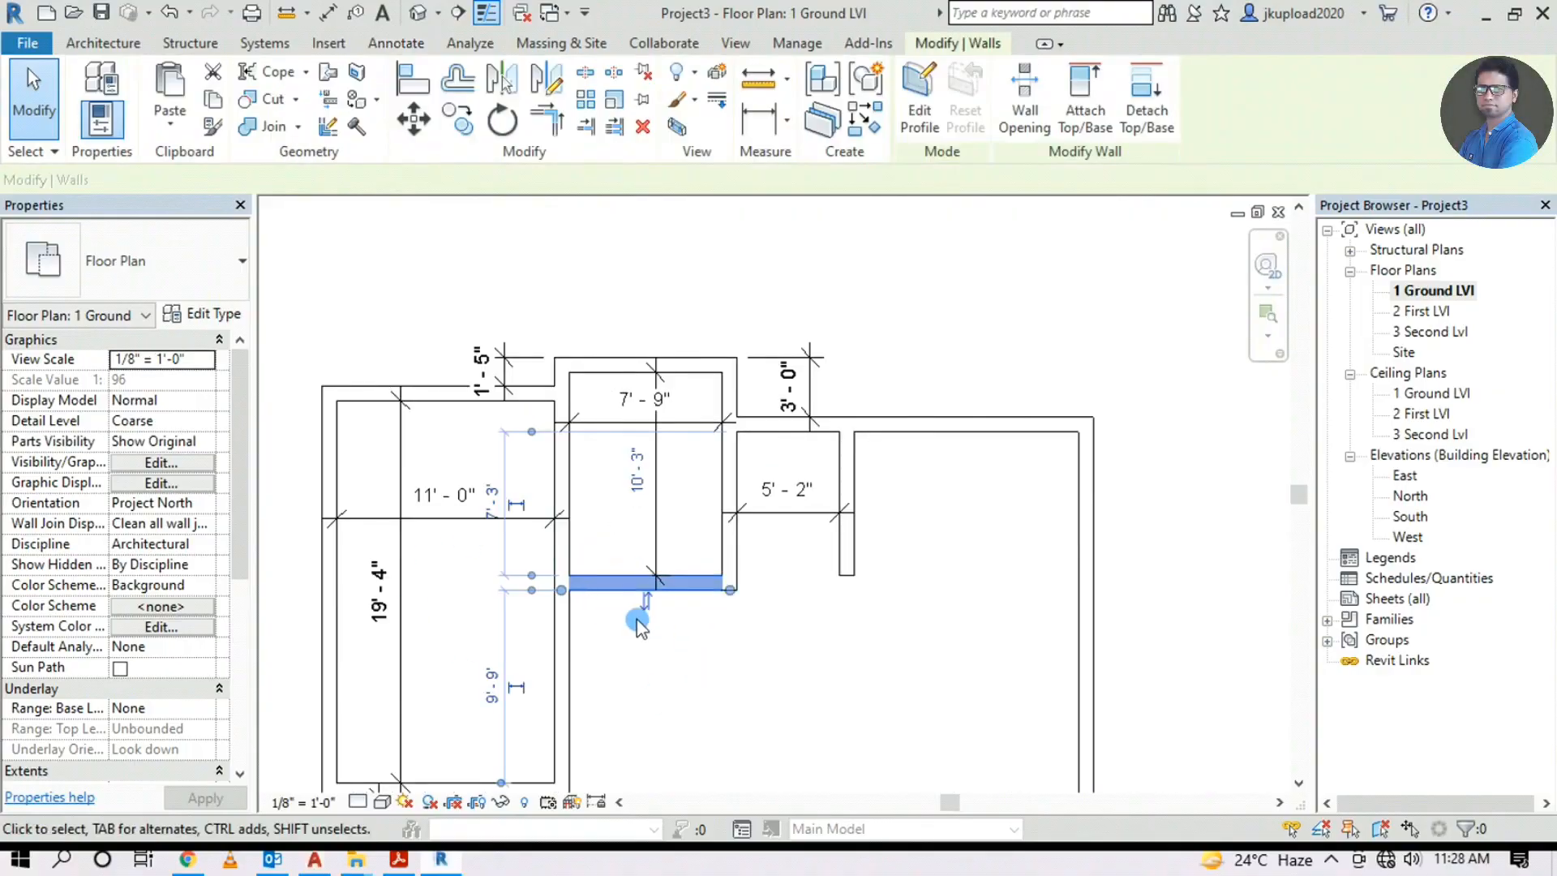
{"action": "key", "text": "space"}
{"action": "left_click", "coordinate": [731, 665]}
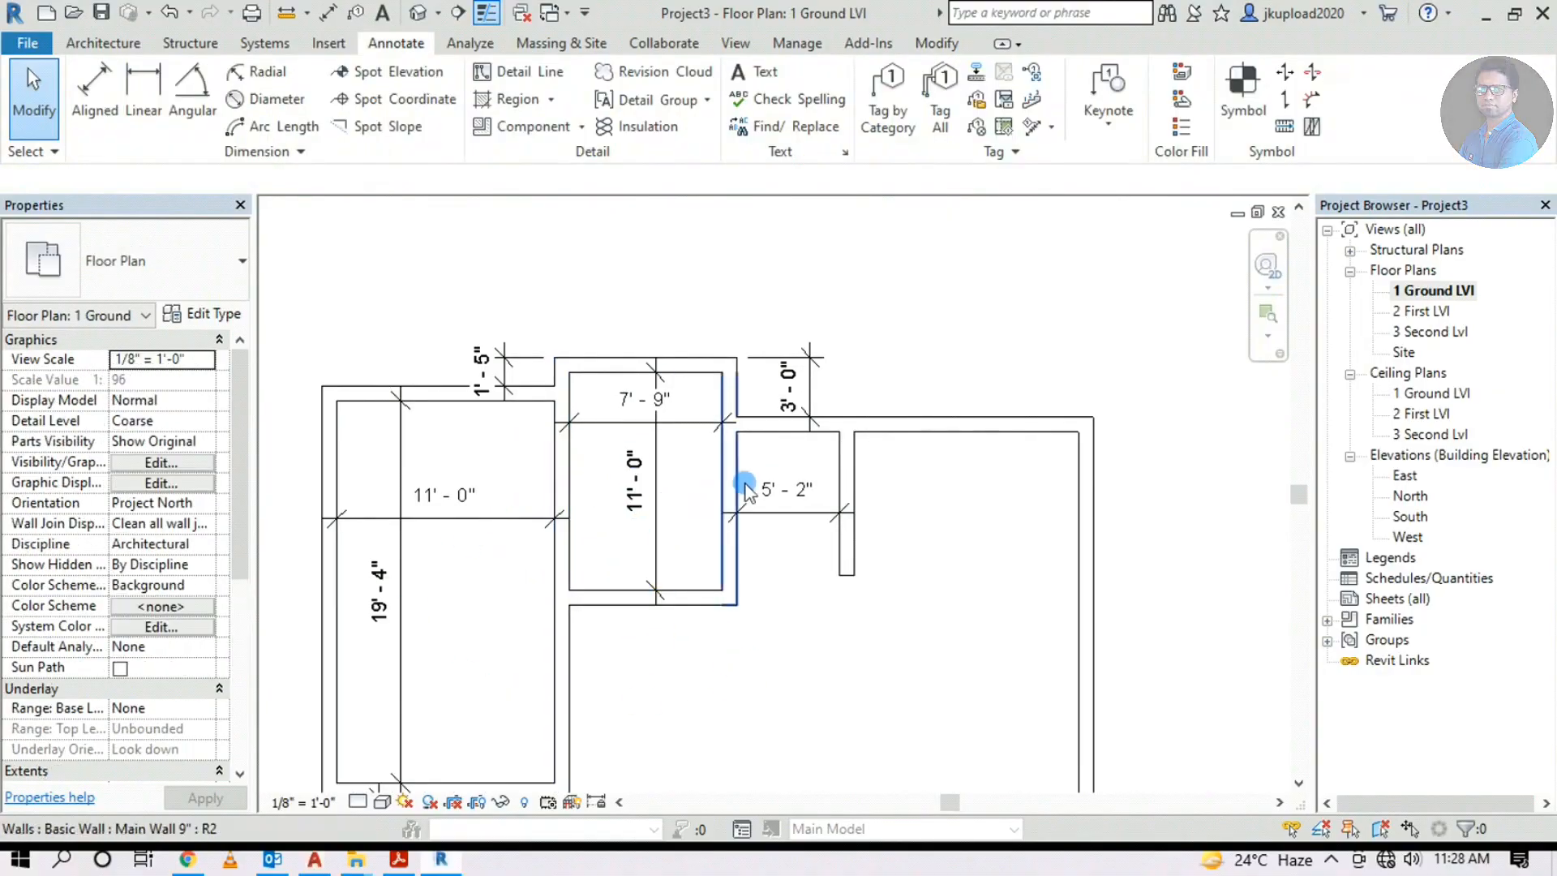
Flip the small bedroom's right-hand wall to the outer side of its location line
{"action": "left_click", "coordinate": [746, 486]}
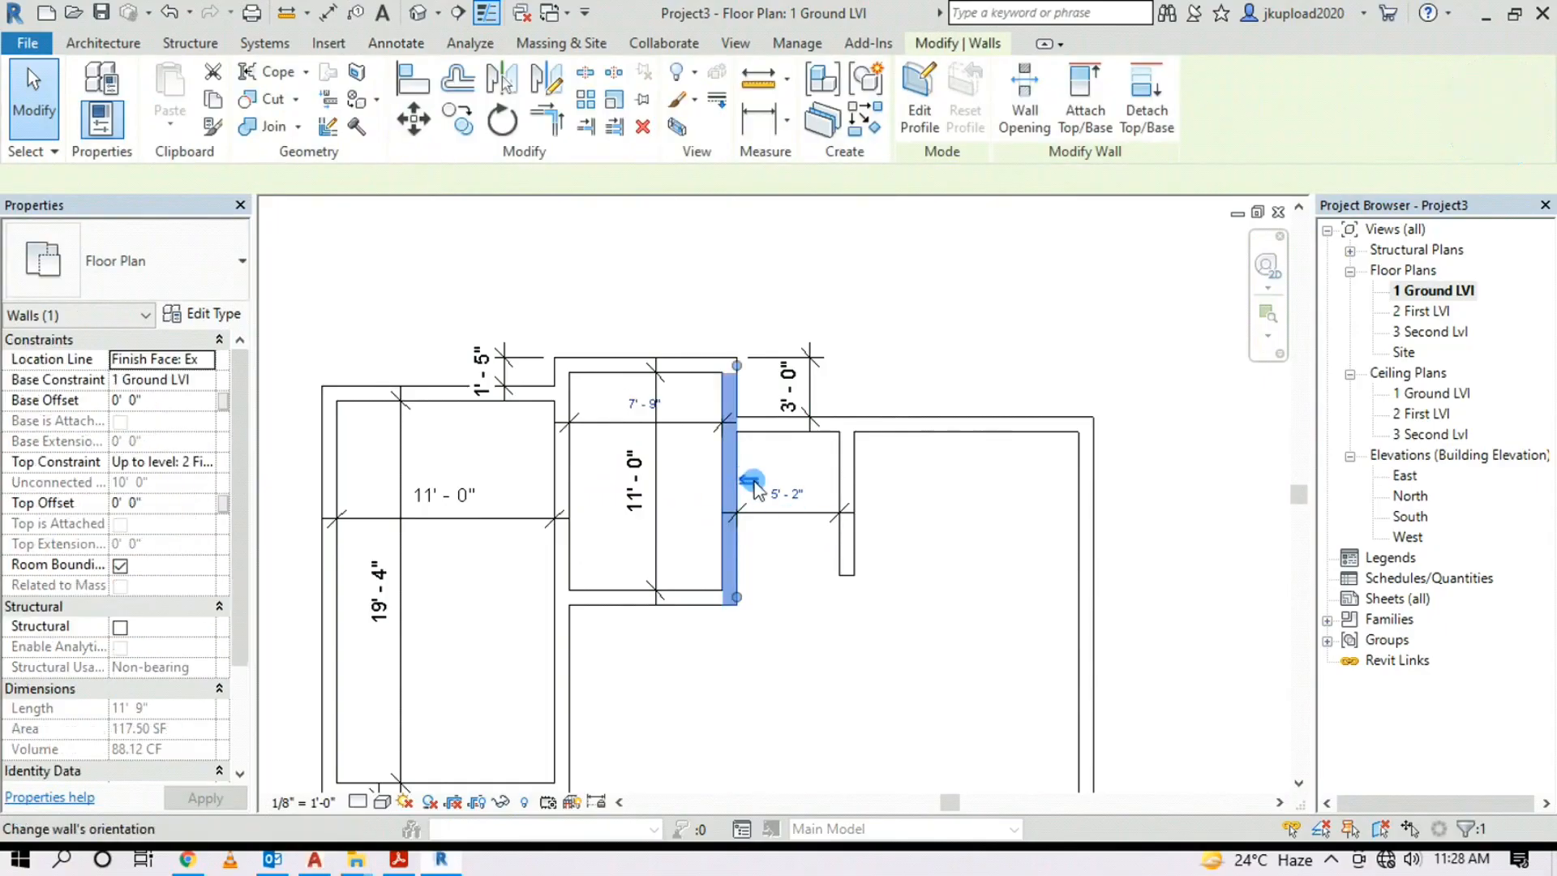
{"action": "left_click", "coordinate": [750, 483]}
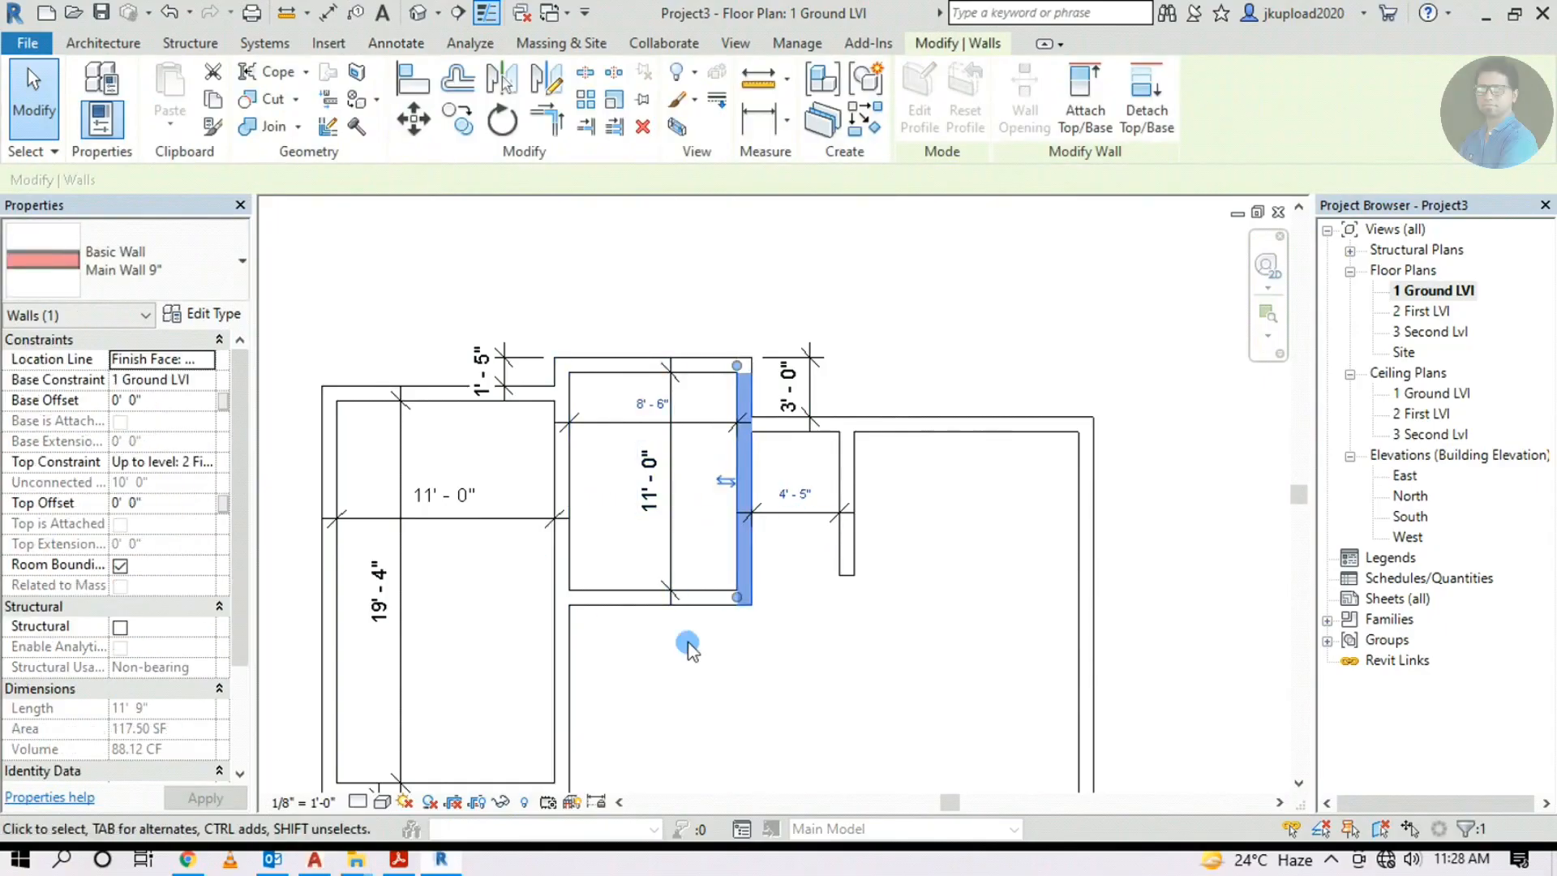
{"action": "left_click", "coordinate": [813, 658]}
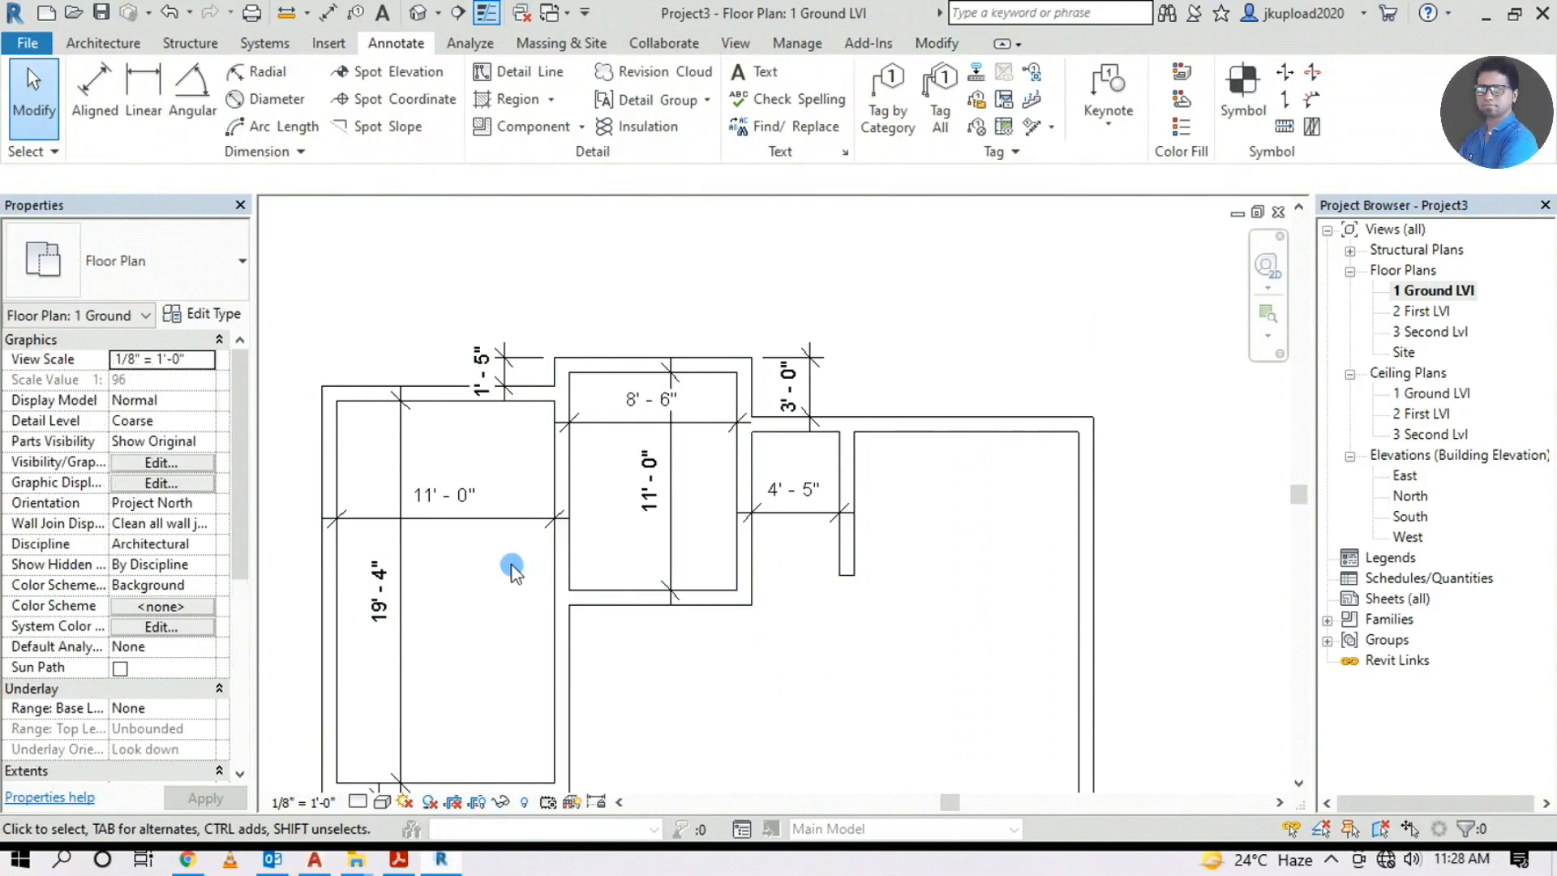
Compare the small bedroom's width and length with its label on the reference plan image
{"action": "scroll", "coordinate": [487, 561], "scroll_direction": "down", "scroll_amount": 2}
{"action": "middle_click_drag", "start_coordinate": [1123, 493], "coordinate": [535, 682]}
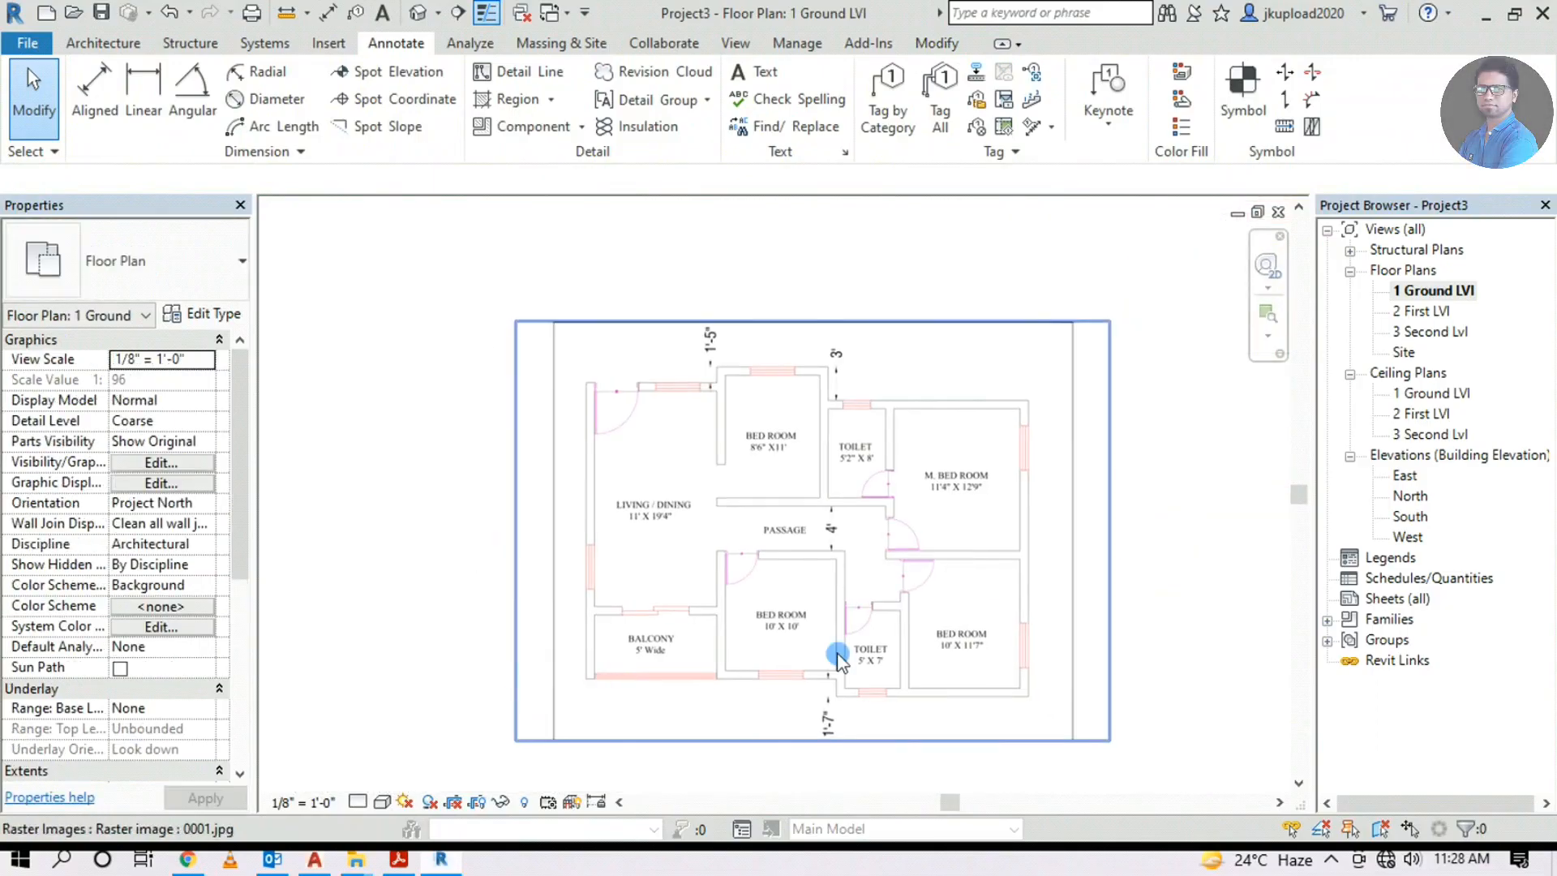
{"action": "scroll", "coordinate": [795, 471], "scroll_direction": "up", "scroll_amount": 2}
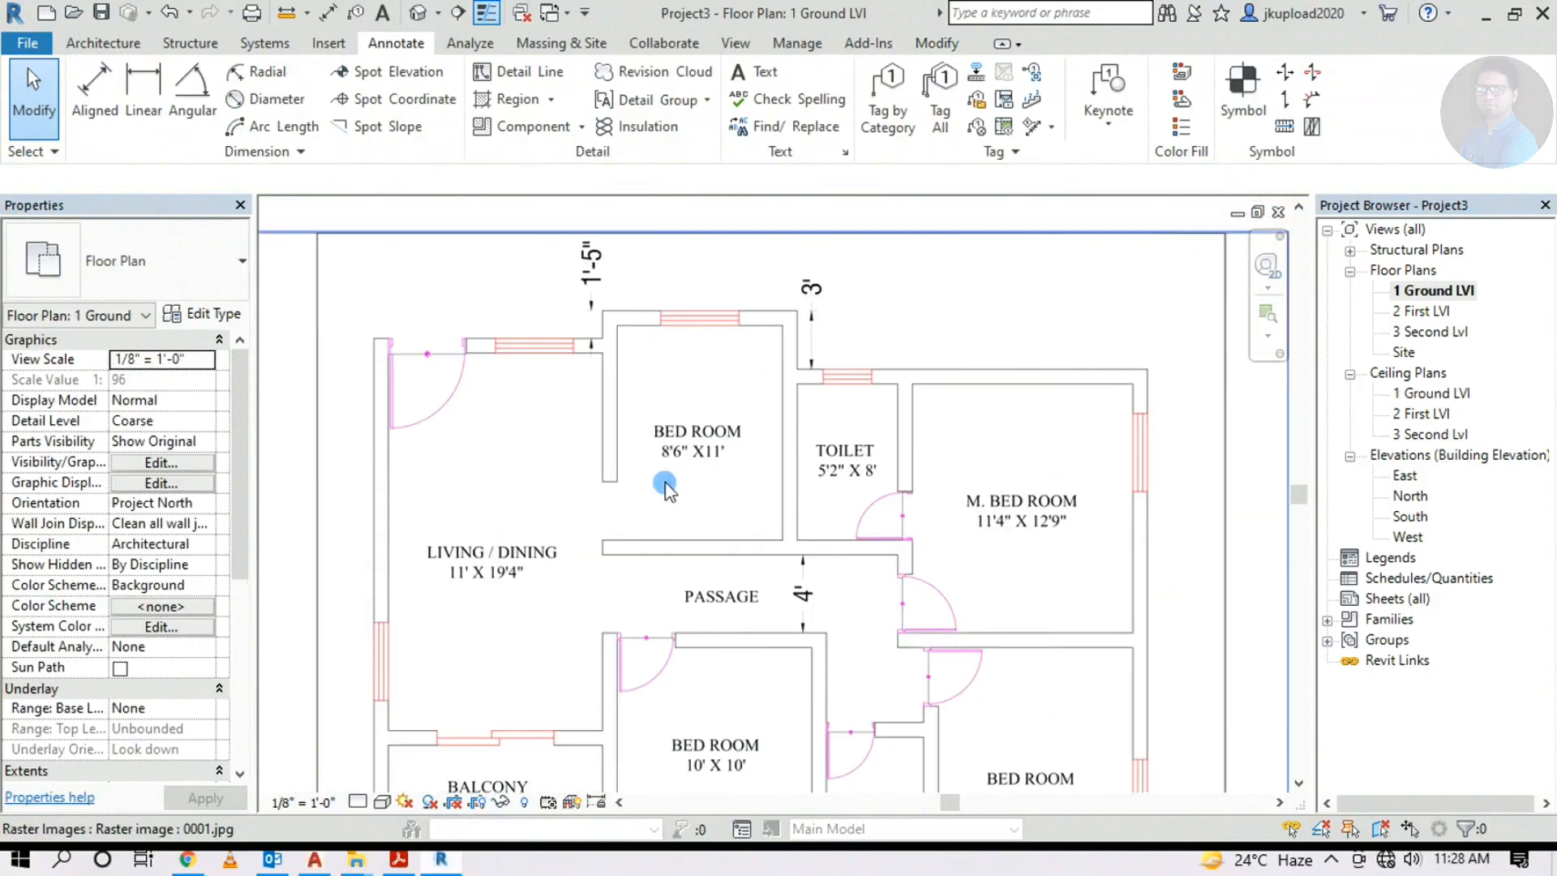
{"action": "scroll", "coordinate": [671, 464], "scroll_direction": "up", "scroll_amount": 2}
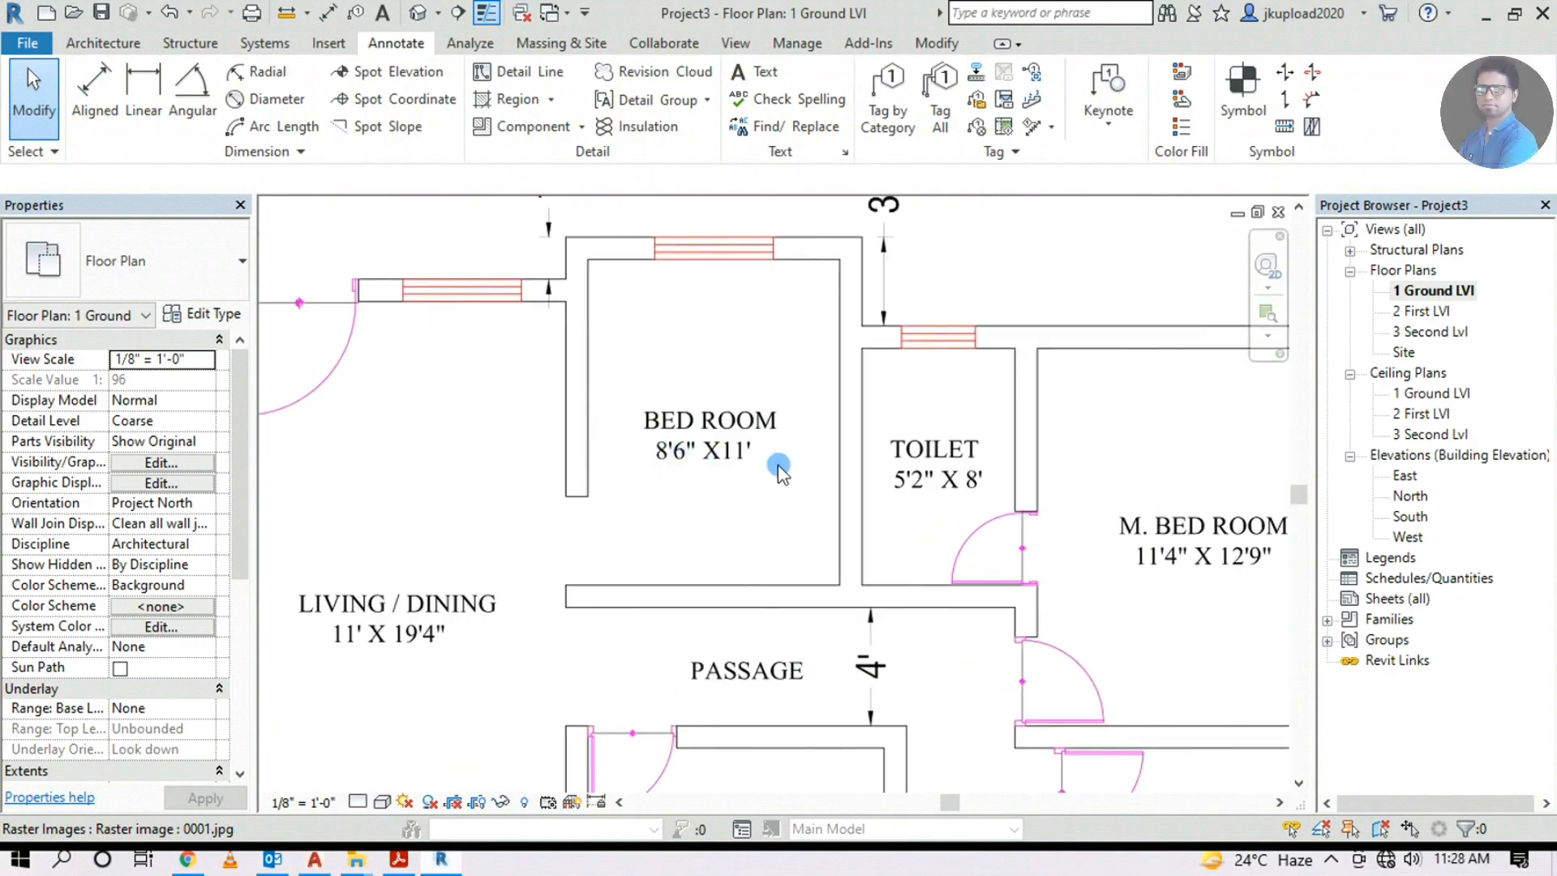
{"action": "scroll", "coordinate": [810, 482], "scroll_direction": "down", "scroll_amount": 3}
{"action": "scroll", "coordinate": [528, 563], "scroll_direction": "down", "scroll_amount": 2}
{"action": "middle_click_drag", "start_coordinate": [528, 563], "coordinate": [956, 372]}
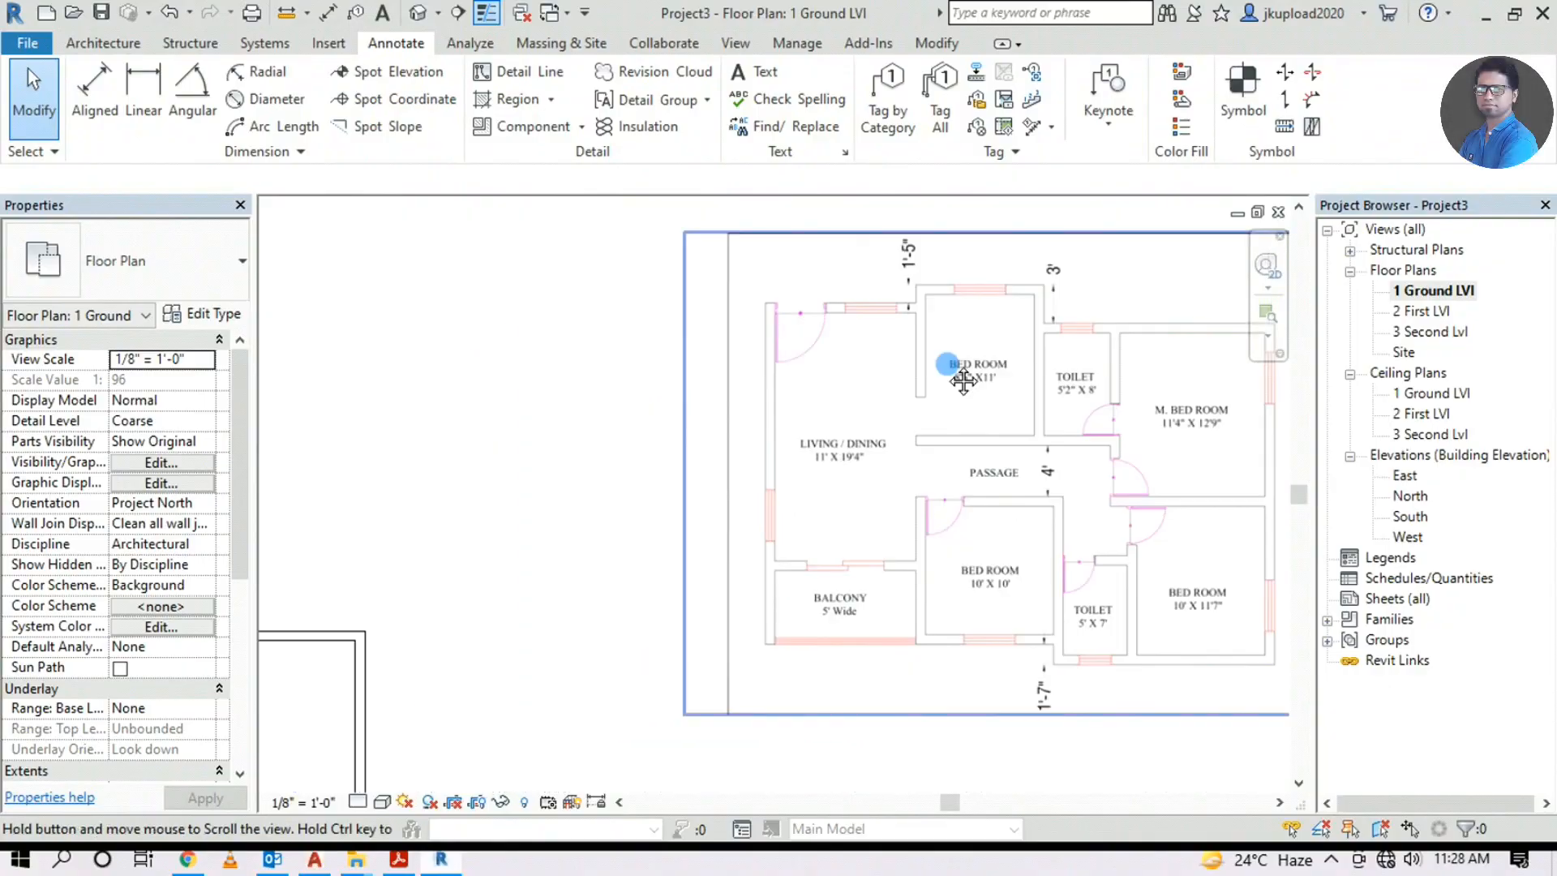
{"action": "scroll", "coordinate": [536, 640], "scroll_direction": "up", "scroll_amount": 5}
{"action": "scroll", "coordinate": [506, 596], "scroll_direction": "up", "scroll_amount": 2}
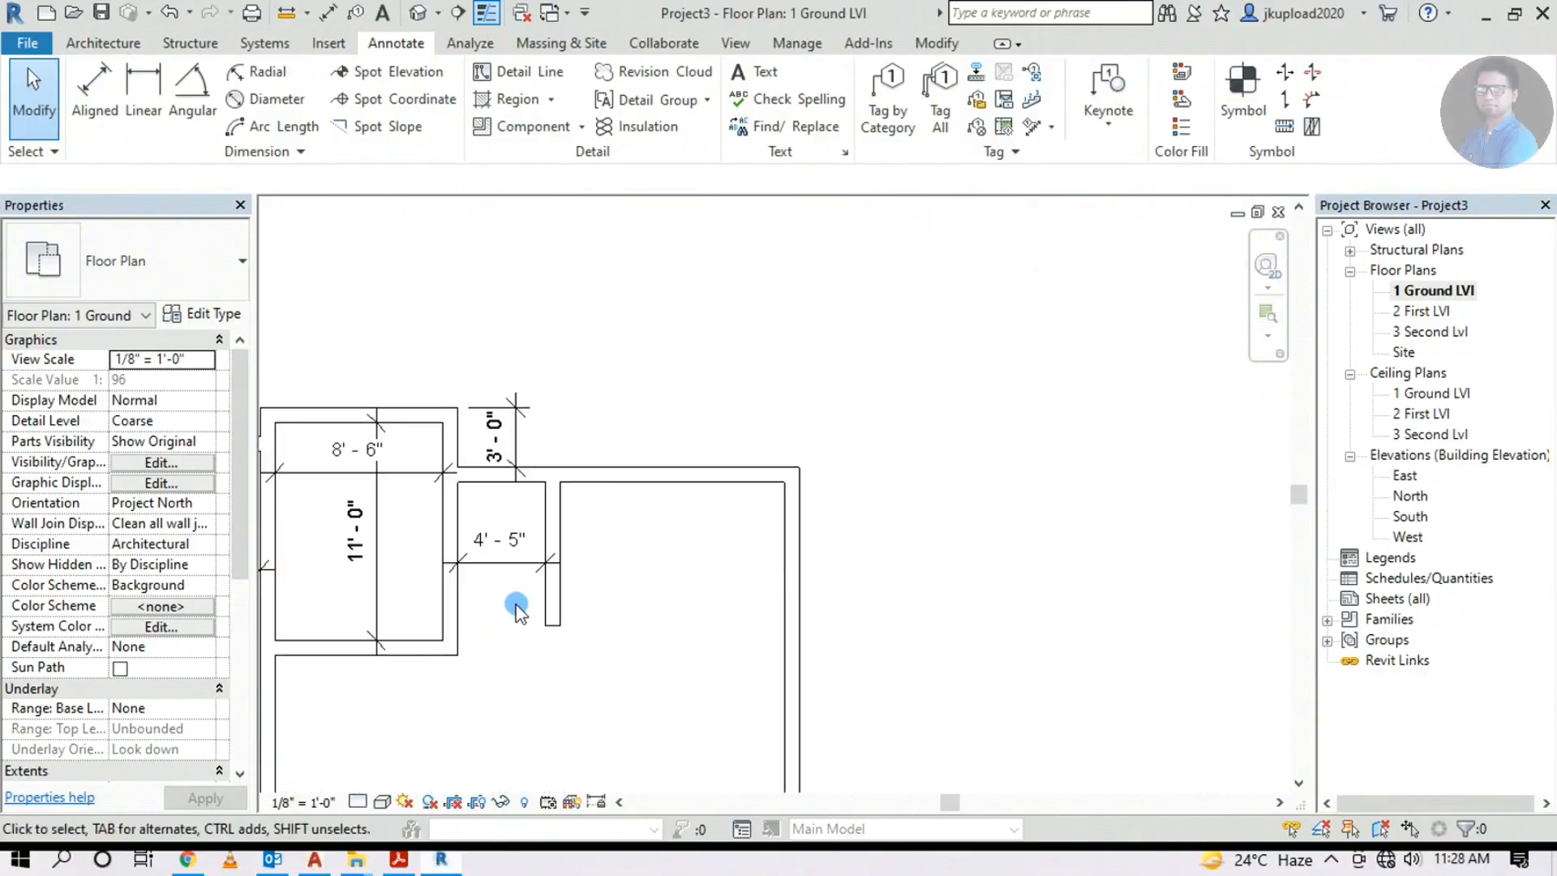
Move the partition wall between the toilet and the master bedroom 0' 9" to the right
{"action": "left_click", "coordinate": [545, 533]}
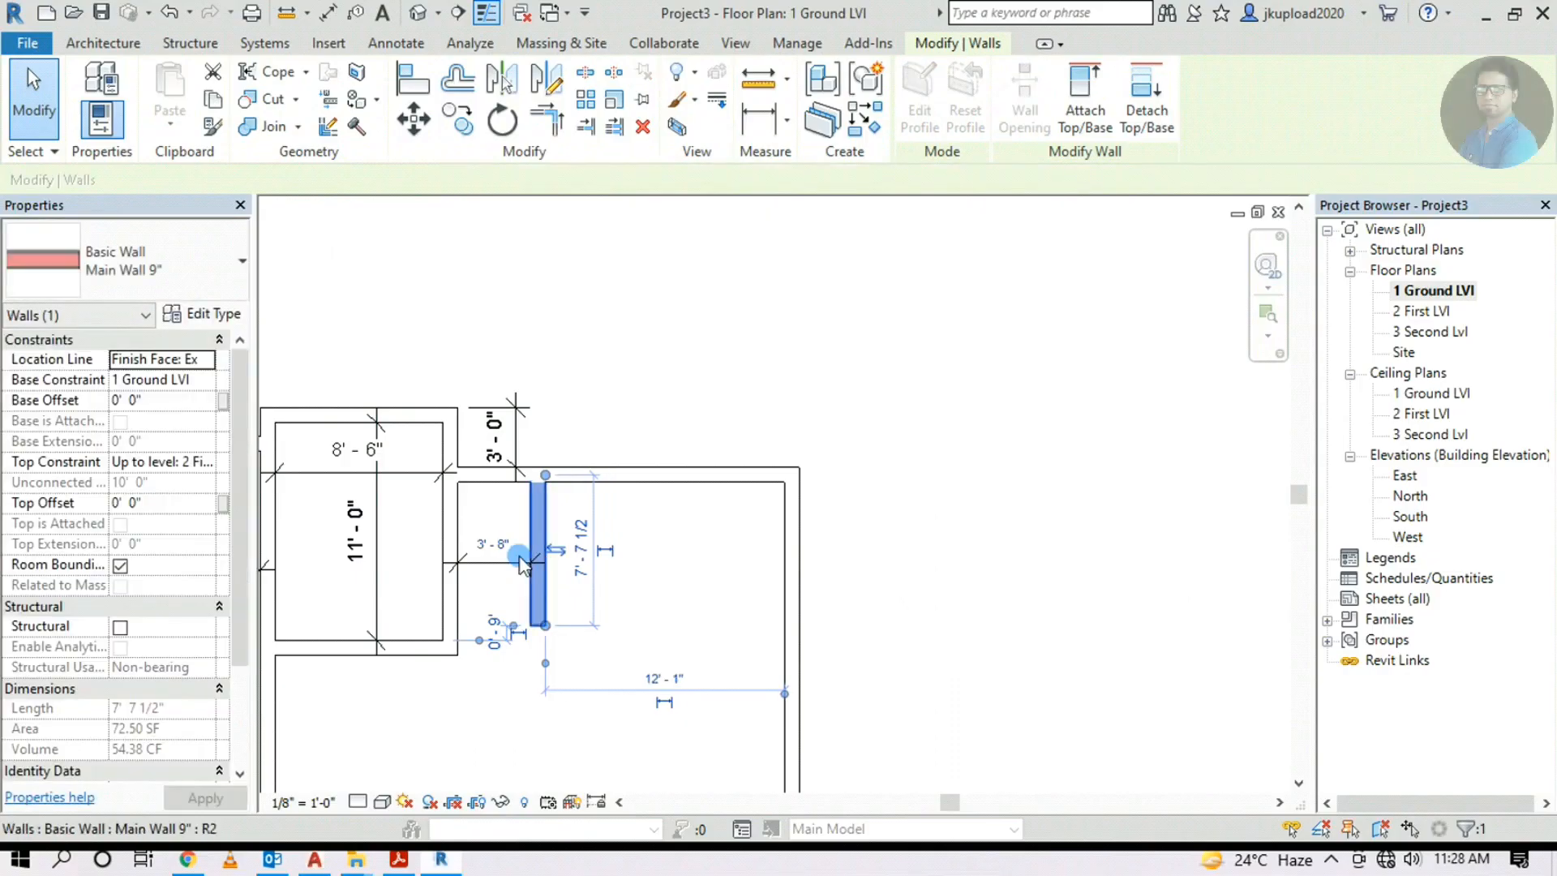
{"action": "left_click", "coordinate": [534, 549]}
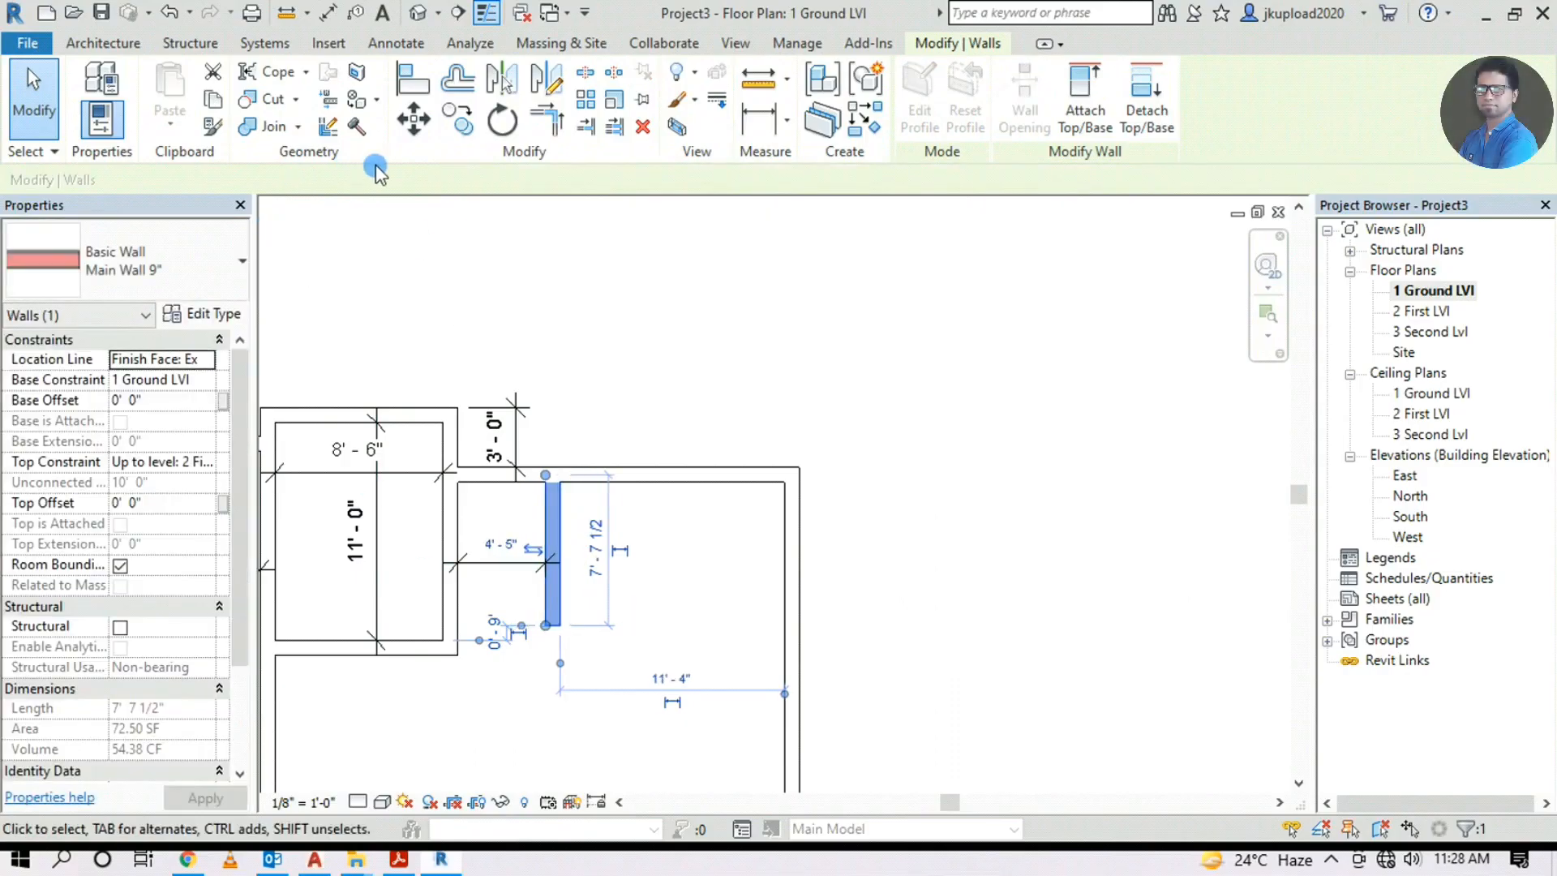
{"action": "left_click", "coordinate": [413, 119]}
{"action": "scroll", "coordinate": [556, 499], "scroll_direction": "up", "scroll_amount": 1}
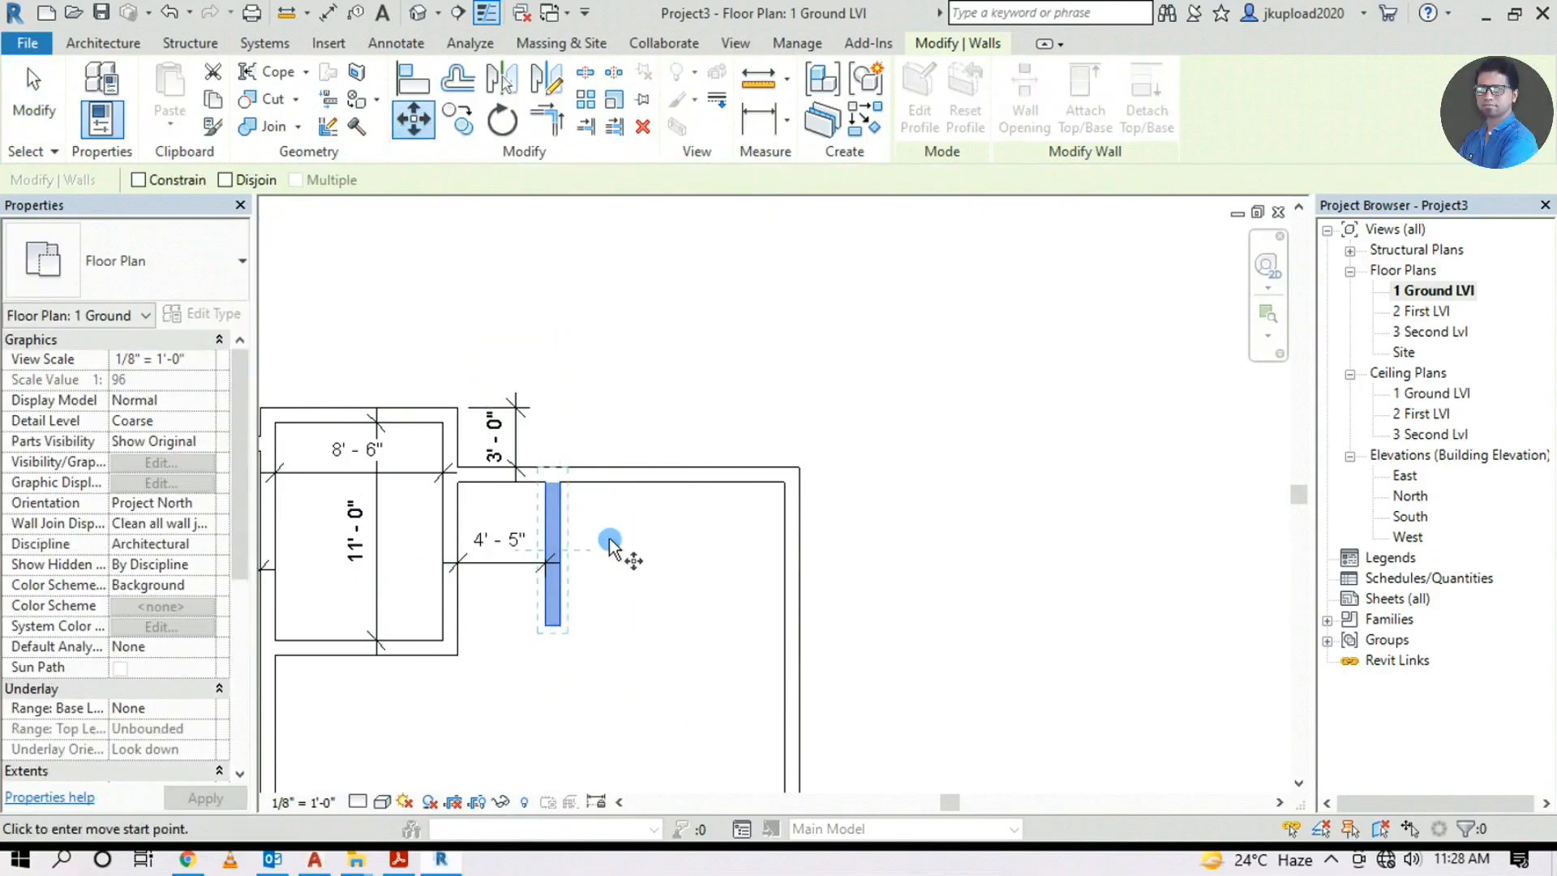
{"action": "left_click", "coordinate": [546, 483]}
{"action": "left_click", "coordinate": [570, 495]}
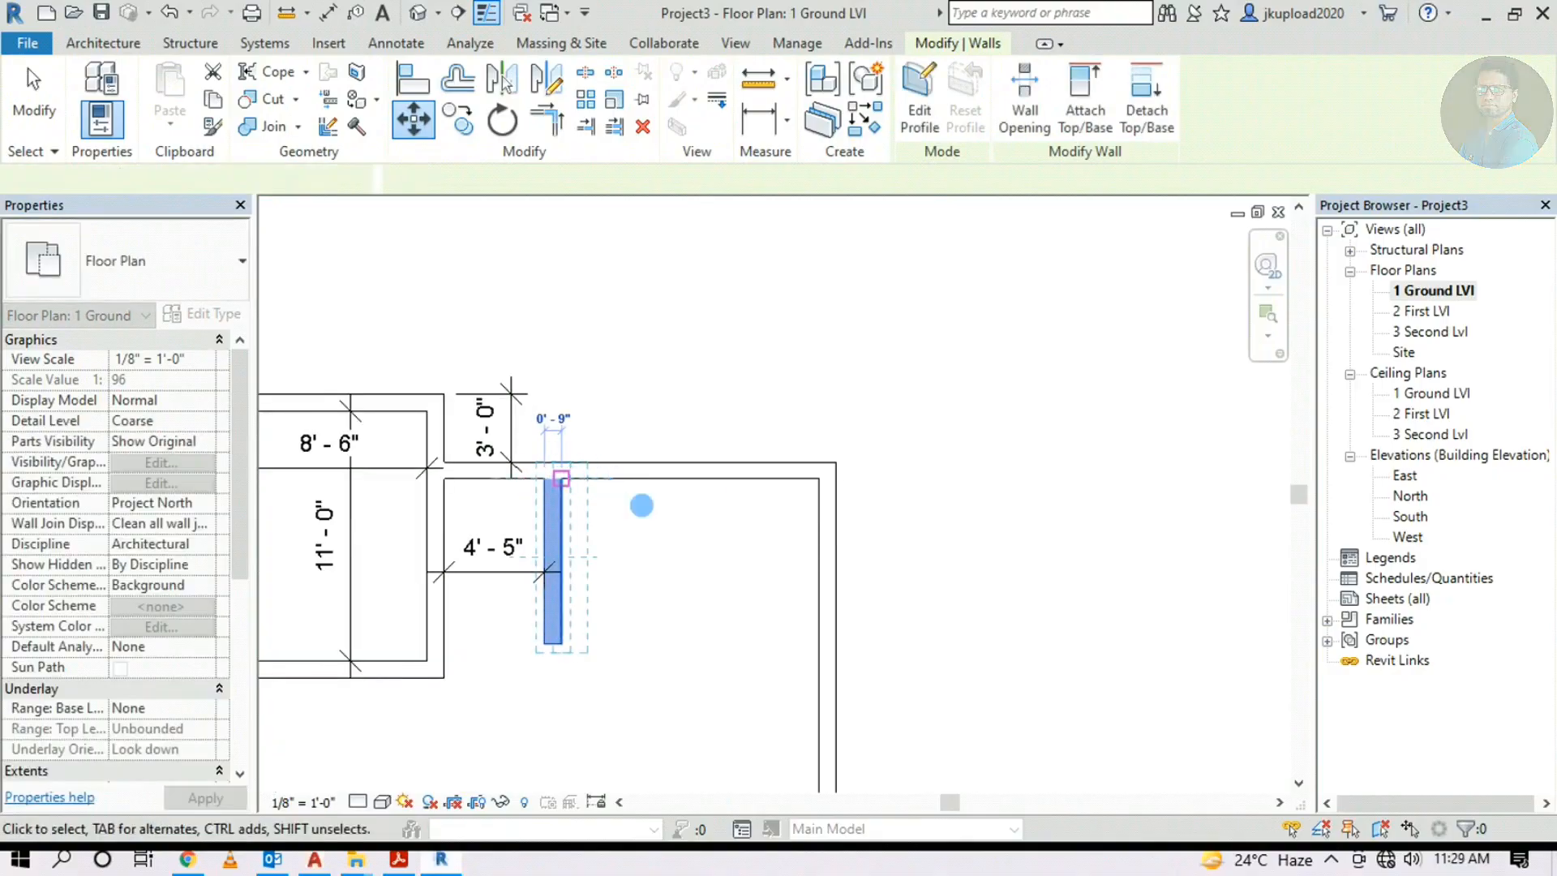
{"action": "scroll", "coordinate": [702, 455], "scroll_direction": "down", "scroll_amount": 2}
{"action": "scroll", "coordinate": [930, 464], "scroll_direction": "up", "scroll_amount": 2}
Add an aligned dimension for the master bedroom's inside width, in line with the toilet's width dimension
{"action": "key", "text": "d"}
{"action": "key", "text": "i"}
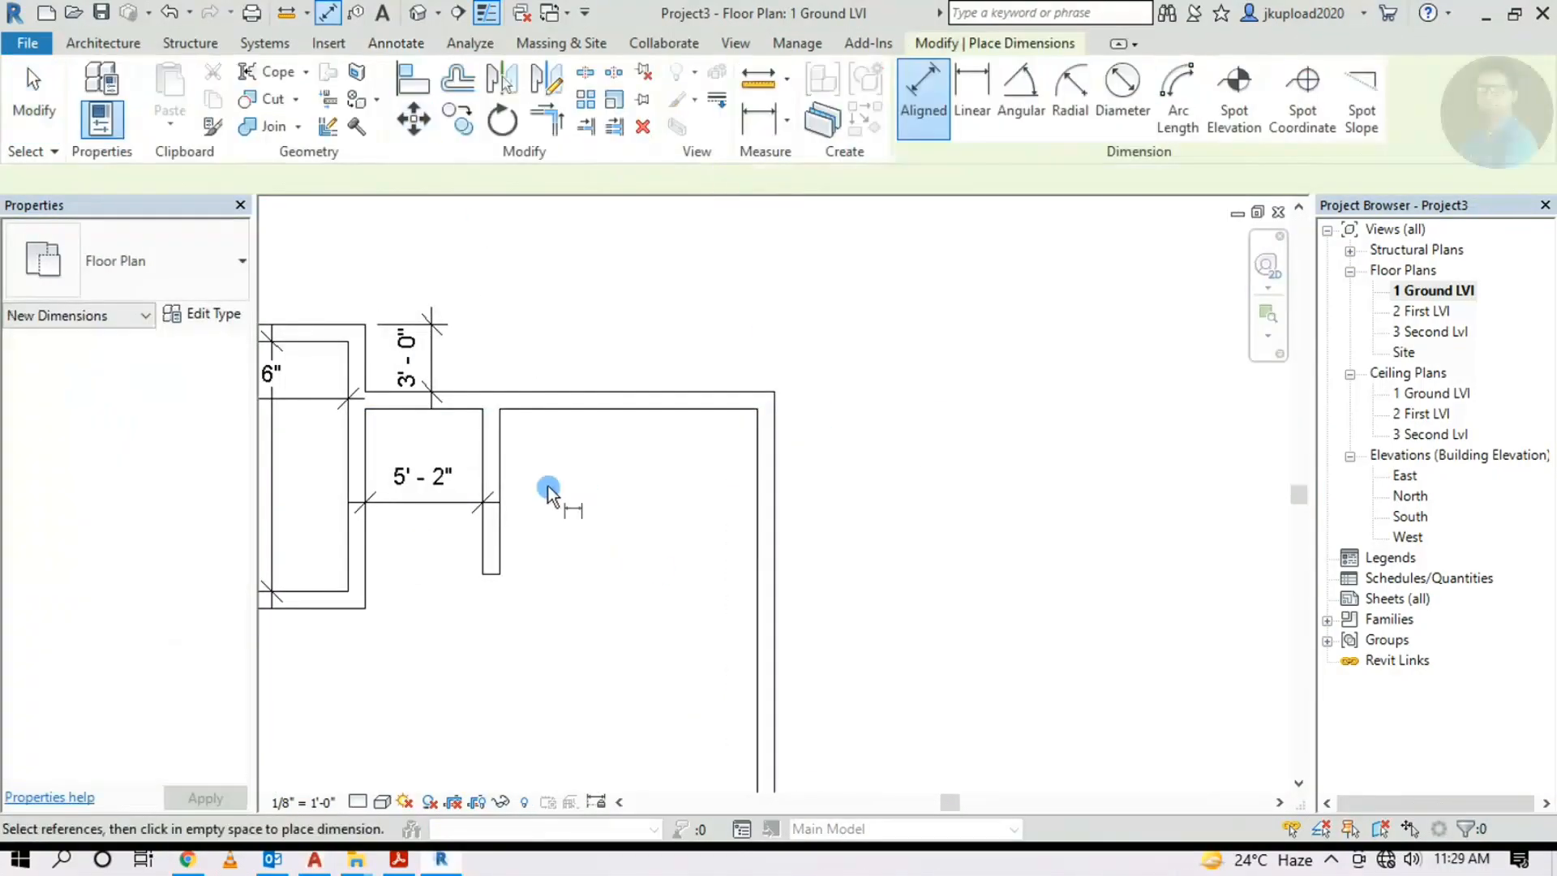
{"action": "left_click", "coordinate": [753, 452]}
{"action": "left_click", "coordinate": [721, 510]}
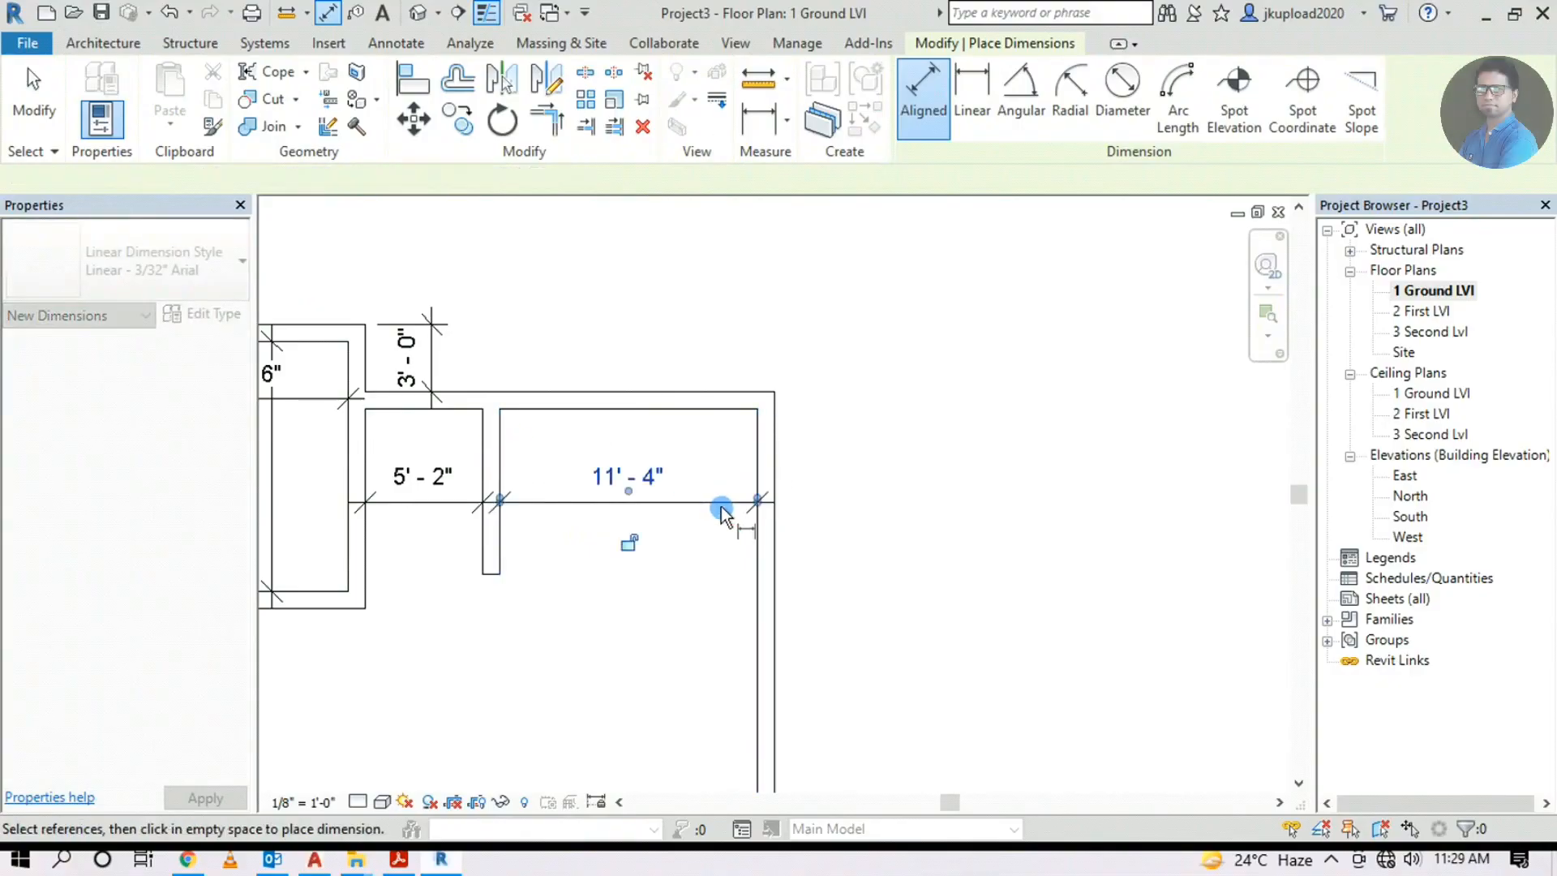
Compare the master bedroom's width with its label on the reference plan image and end dimensioning
{"action": "scroll", "coordinate": [724, 512], "scroll_direction": "down", "scroll_amount": 4}
{"action": "scroll", "coordinate": [1099, 358], "scroll_direction": "up", "scroll_amount": 4}
{"action": "scroll", "coordinate": [1134, 359], "scroll_direction": "up", "scroll_amount": 2}
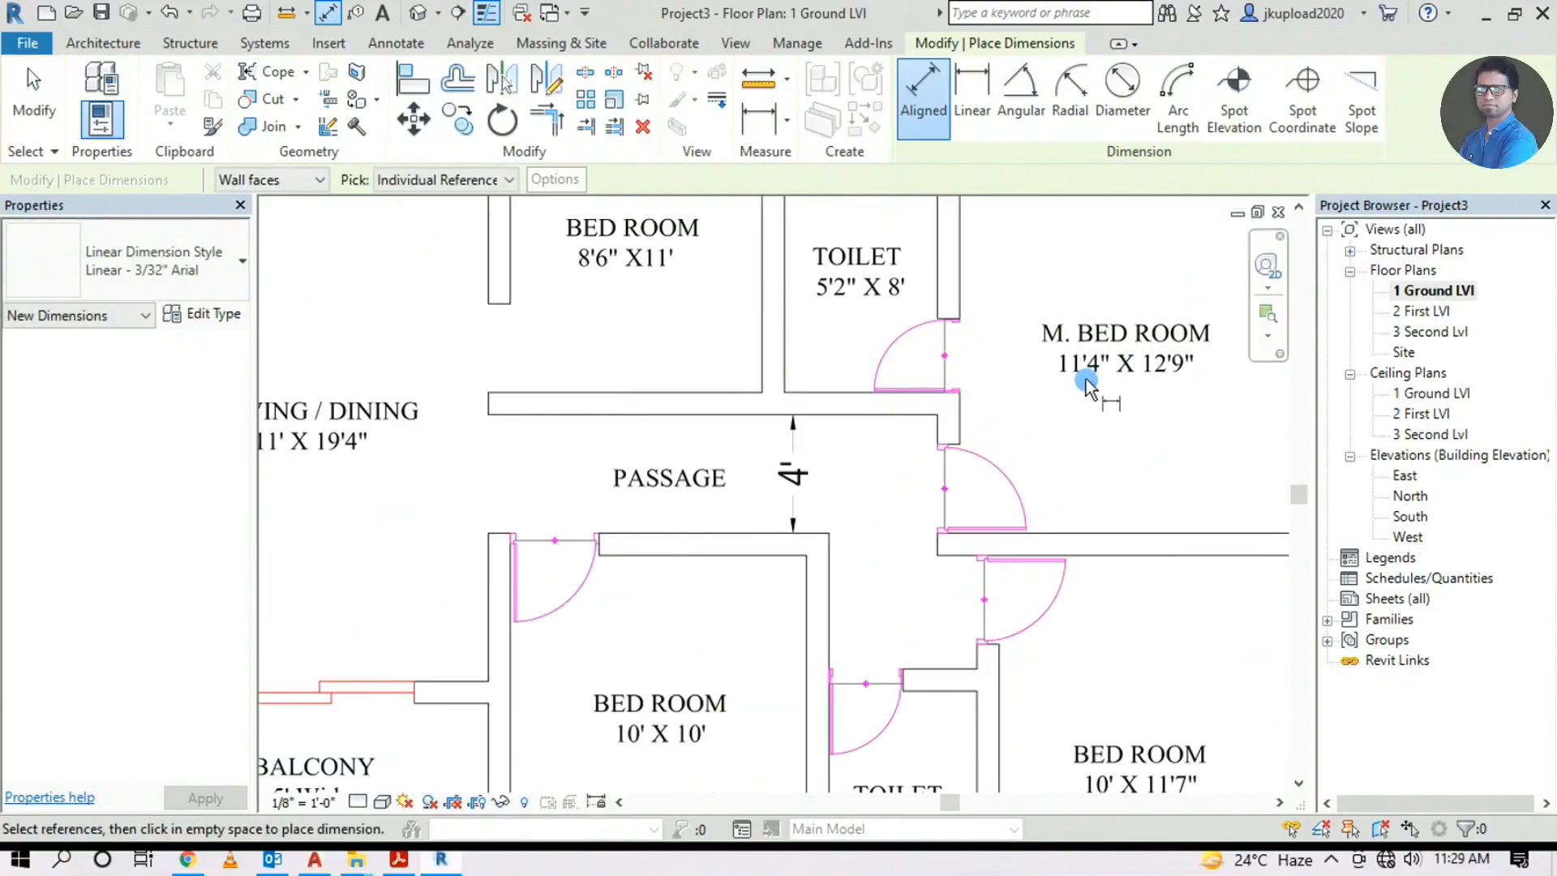
{"action": "scroll", "coordinate": [1117, 405], "scroll_direction": "down", "scroll_amount": 6}
{"action": "scroll", "coordinate": [637, 574], "scroll_direction": "up", "scroll_amount": 2}
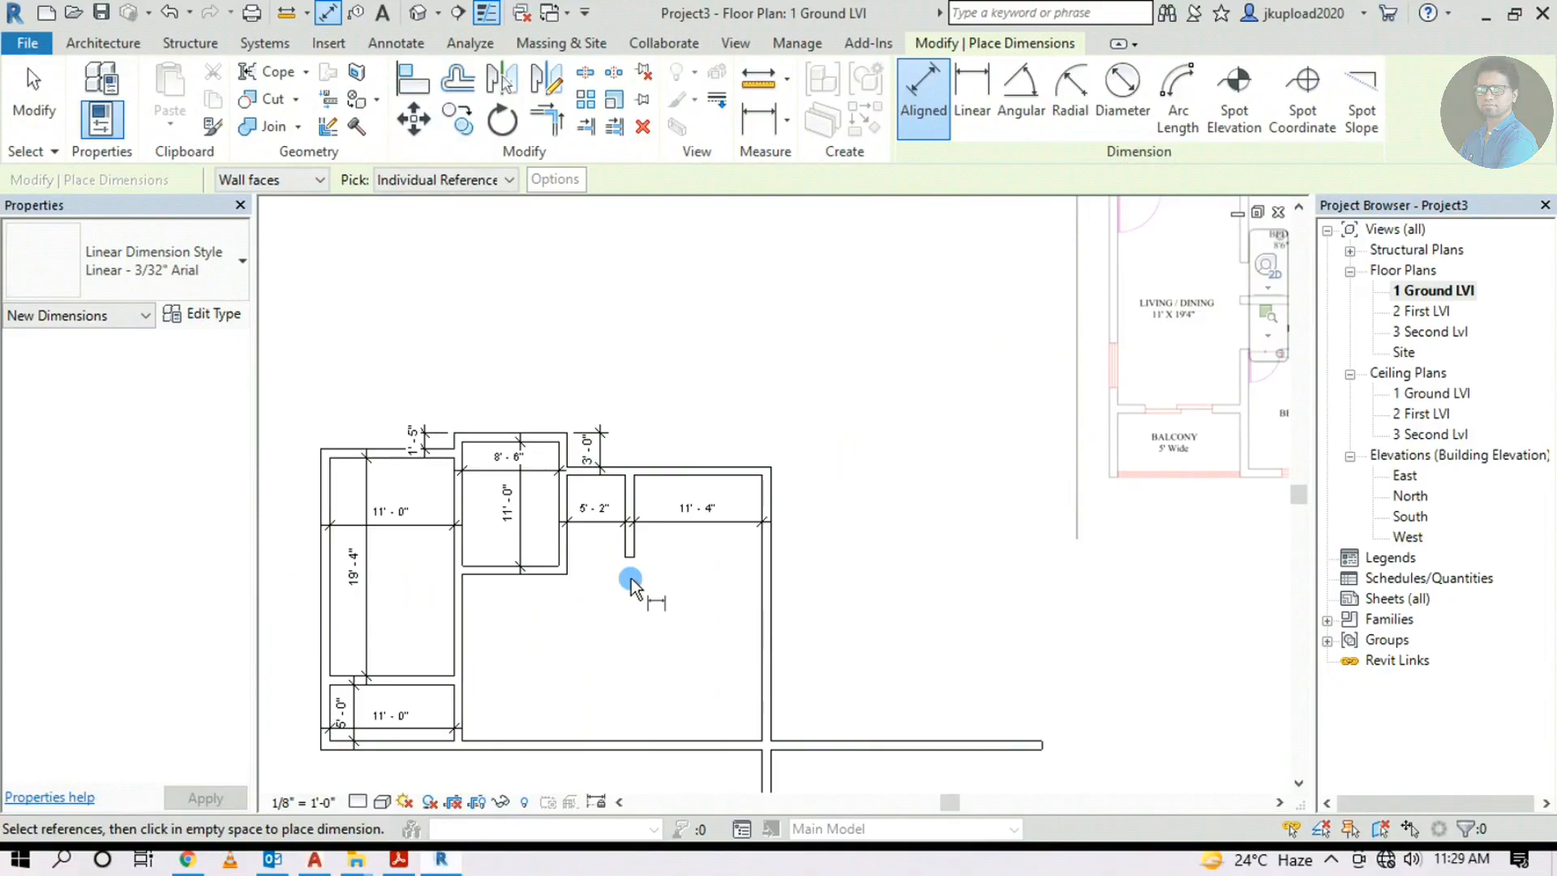
{"action": "scroll", "coordinate": [629, 573], "scroll_direction": "up", "scroll_amount": 3}
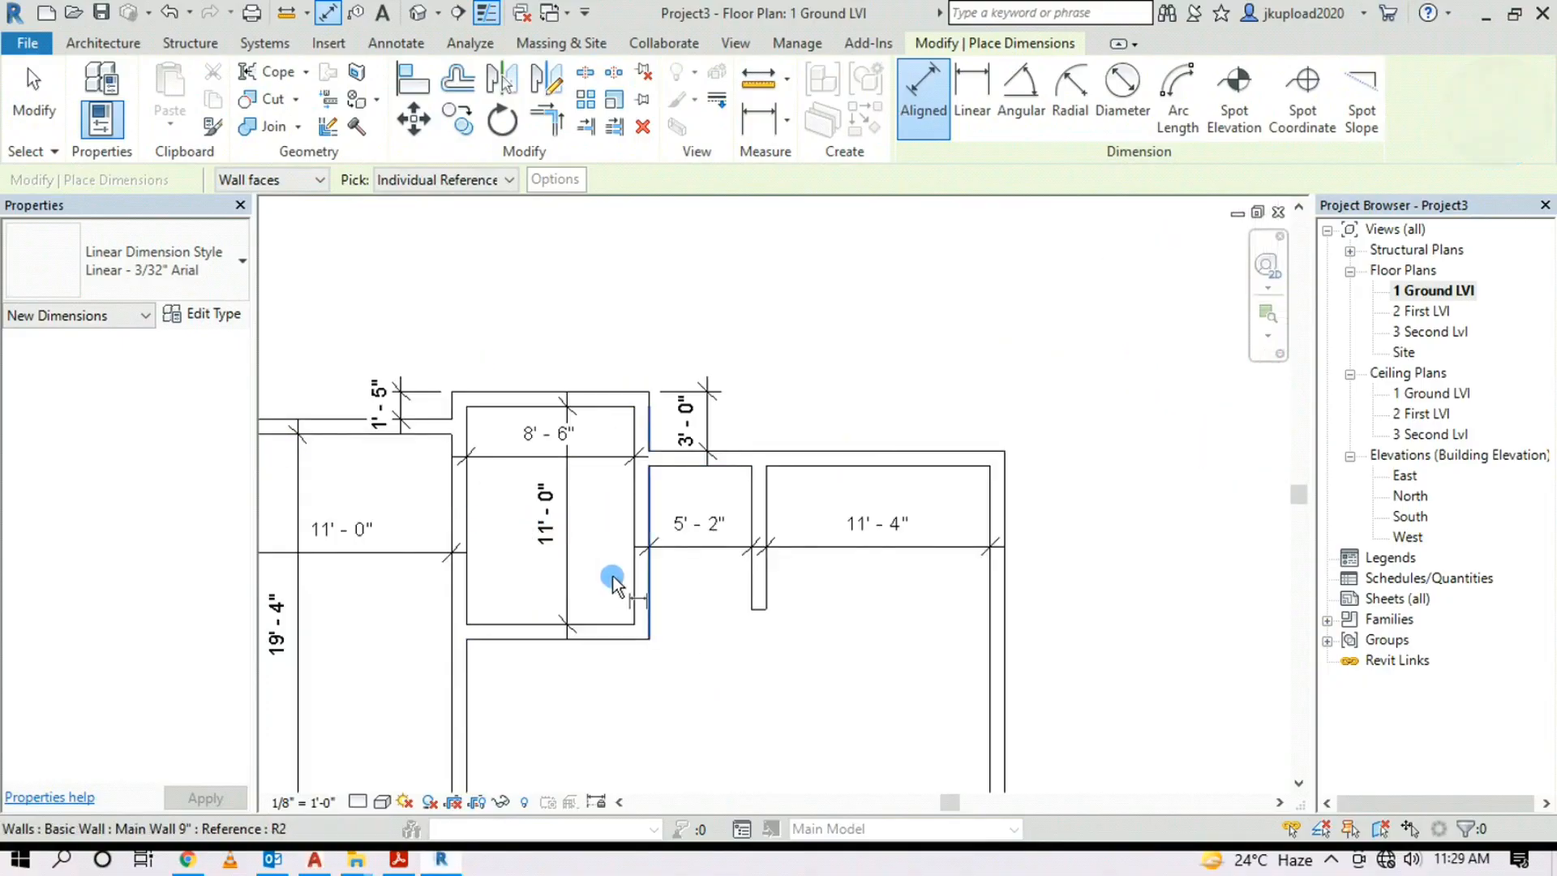
{"action": "key", "text": "Escape"}
{"action": "key", "text": "Escape"}
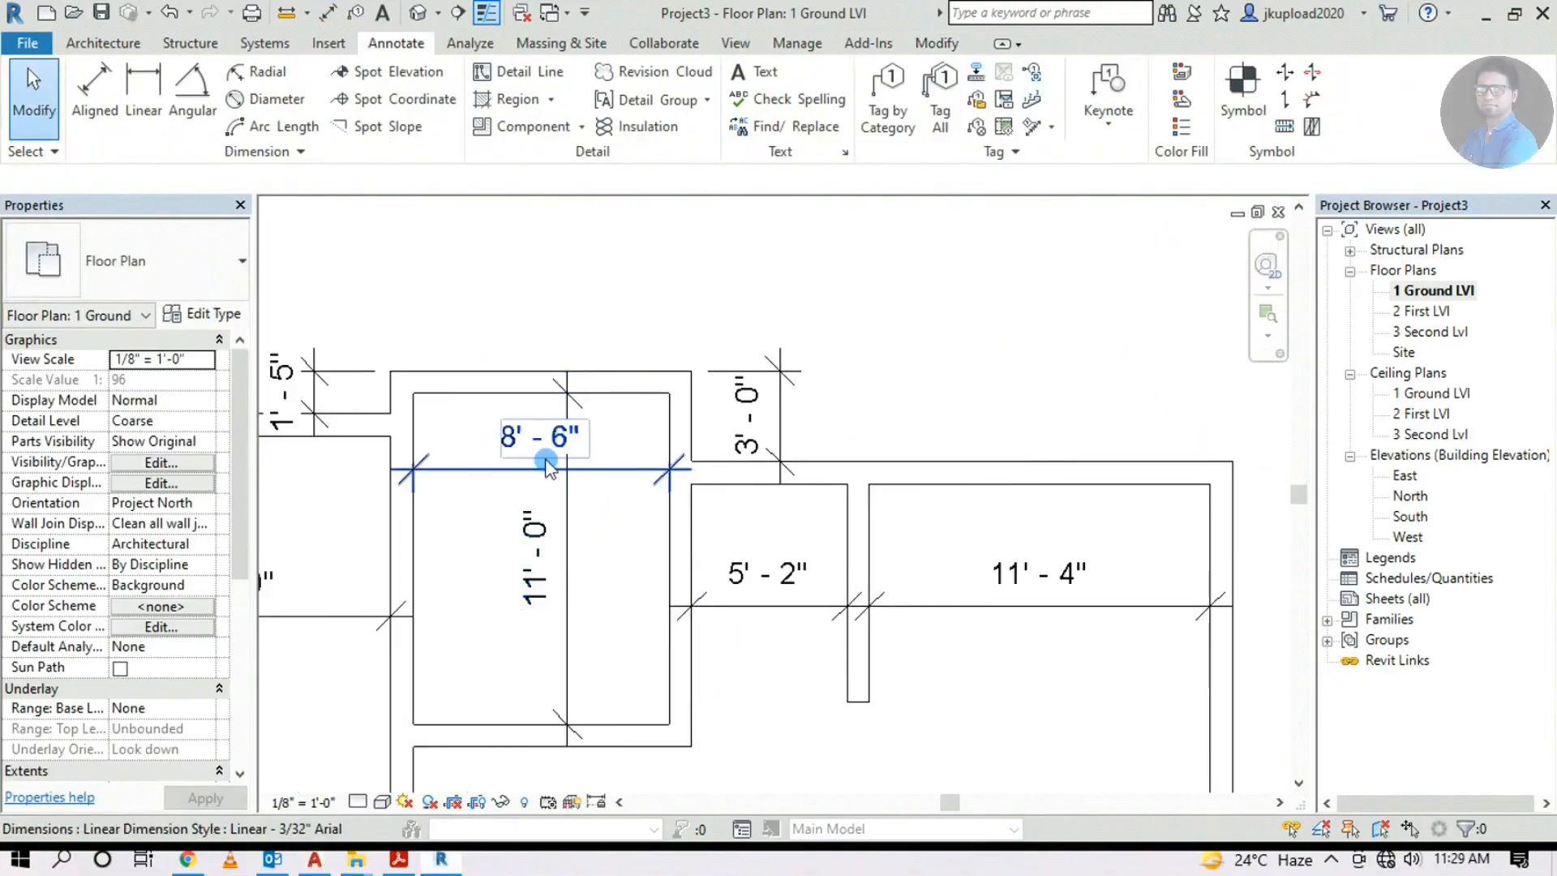
Check the upper toilet's labelled size and wall layout on the reference plan against the modelled walls
{"action": "scroll", "coordinate": [536, 454], "scroll_direction": "up", "scroll_amount": 2}
{"action": "scroll", "coordinate": [660, 511], "scroll_direction": "down", "scroll_amount": 3}
{"action": "scroll", "coordinate": [500, 596], "scroll_direction": "down", "scroll_amount": 4}
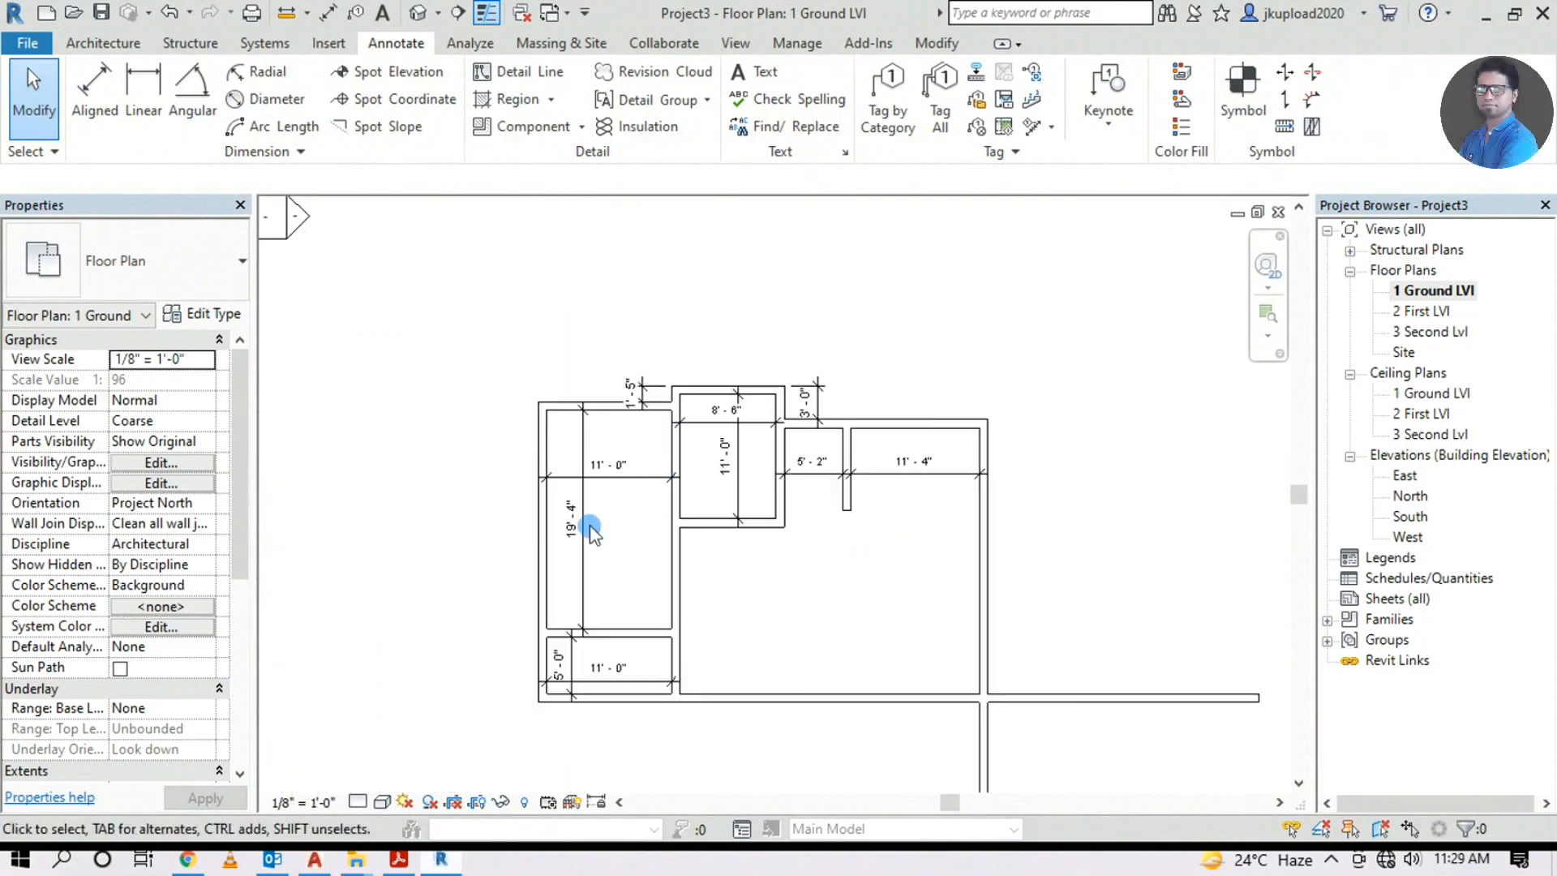
{"action": "scroll", "coordinate": [885, 597], "scroll_direction": "up", "scroll_amount": 3}
{"action": "scroll", "coordinate": [1050, 549], "scroll_direction": "up", "scroll_amount": 5}
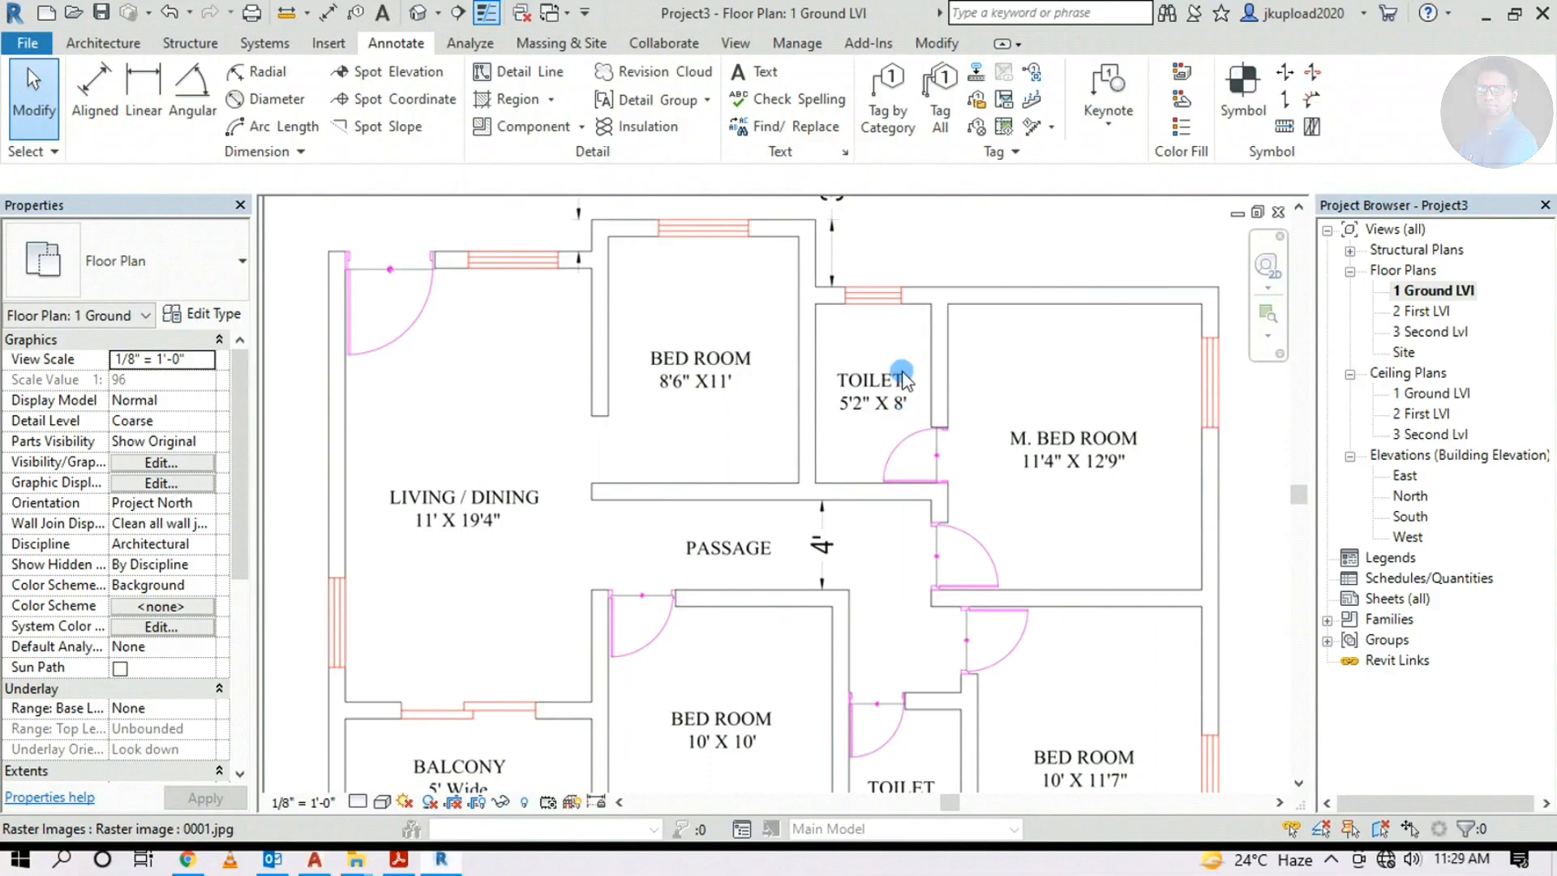
{"action": "scroll", "coordinate": [903, 381], "scroll_direction": "down", "scroll_amount": 4}
{"action": "scroll", "coordinate": [549, 587], "scroll_direction": "up", "scroll_amount": 4}
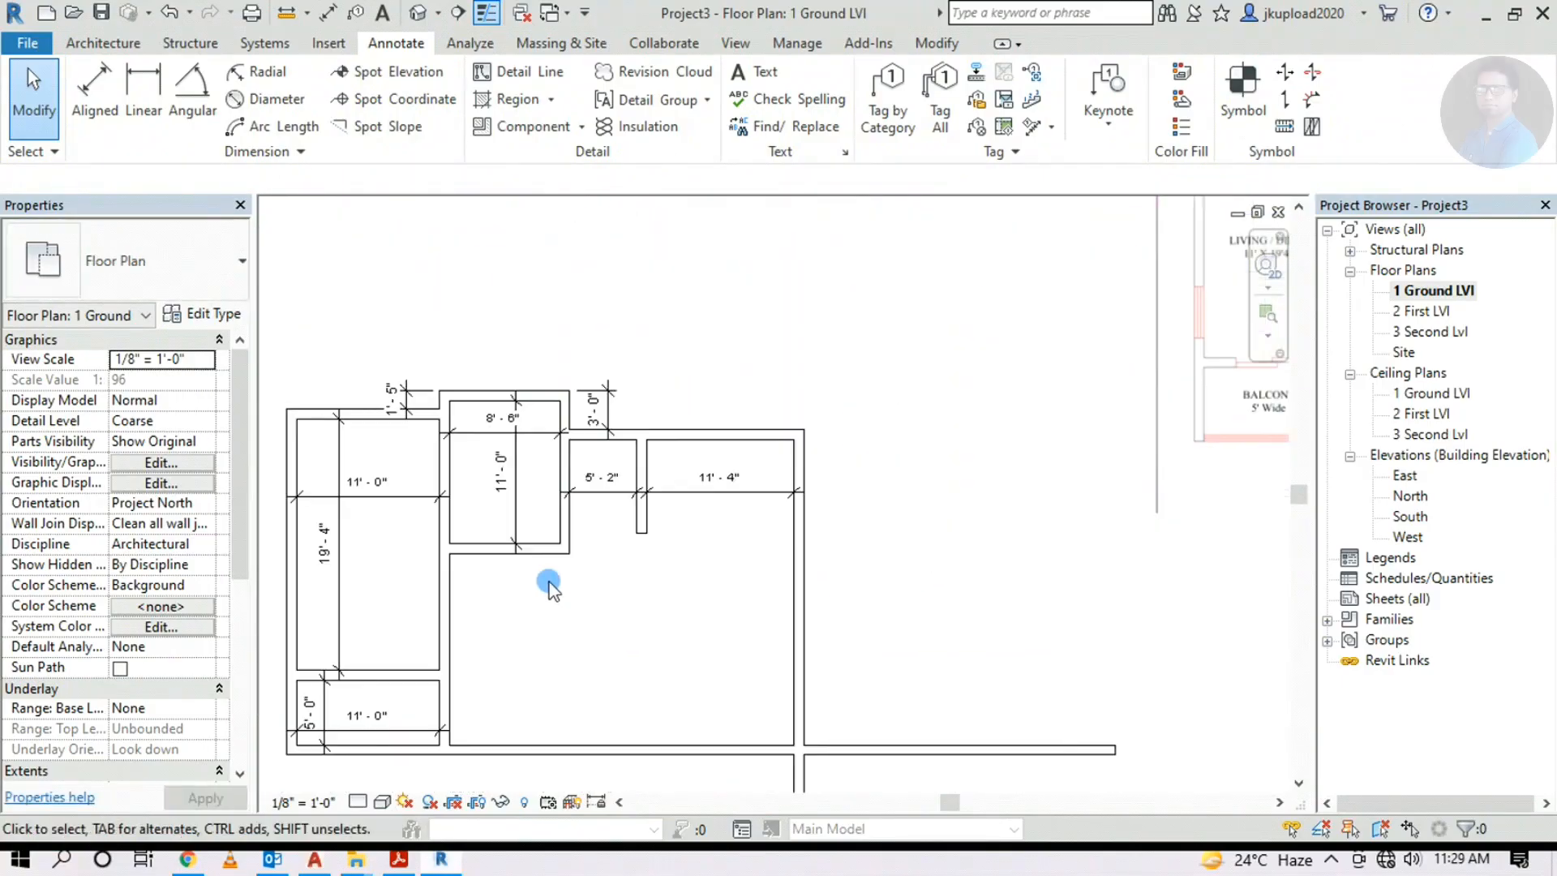
{"action": "scroll", "coordinate": [549, 587], "scroll_direction": "down", "scroll_amount": 3}
{"action": "scroll", "coordinate": [928, 381], "scroll_direction": "up", "scroll_amount": 2}
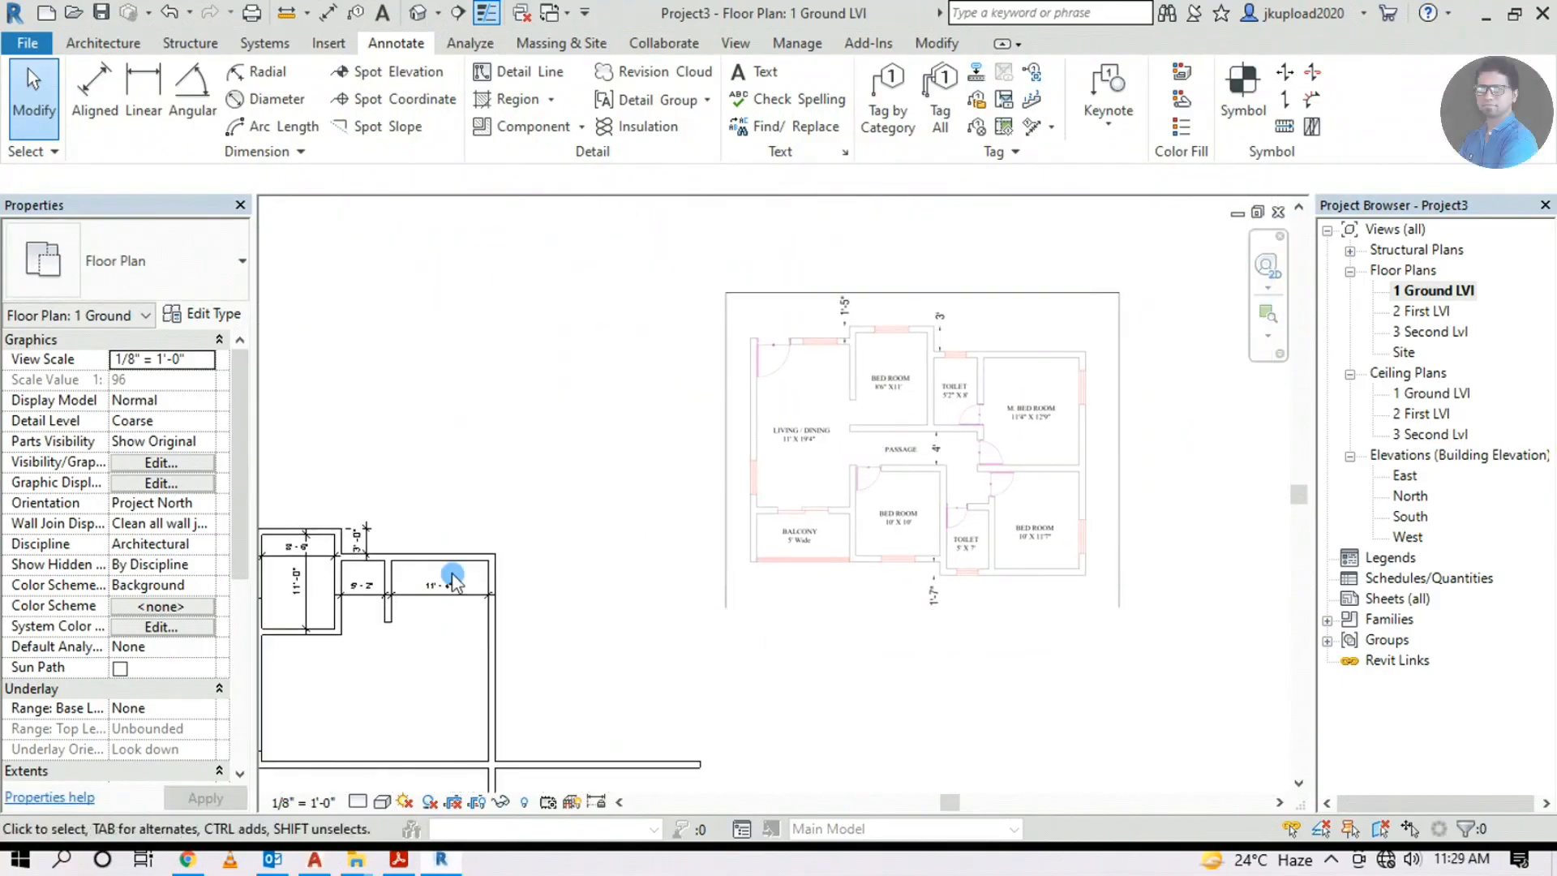
Trim/extend the toilet's partition wall and the small bedroom's lower wall to a corner, closing off the toilet
{"action": "scroll", "coordinate": [453, 579], "scroll_direction": "up", "scroll_amount": 3}
{"action": "left_click", "coordinate": [539, 543]}
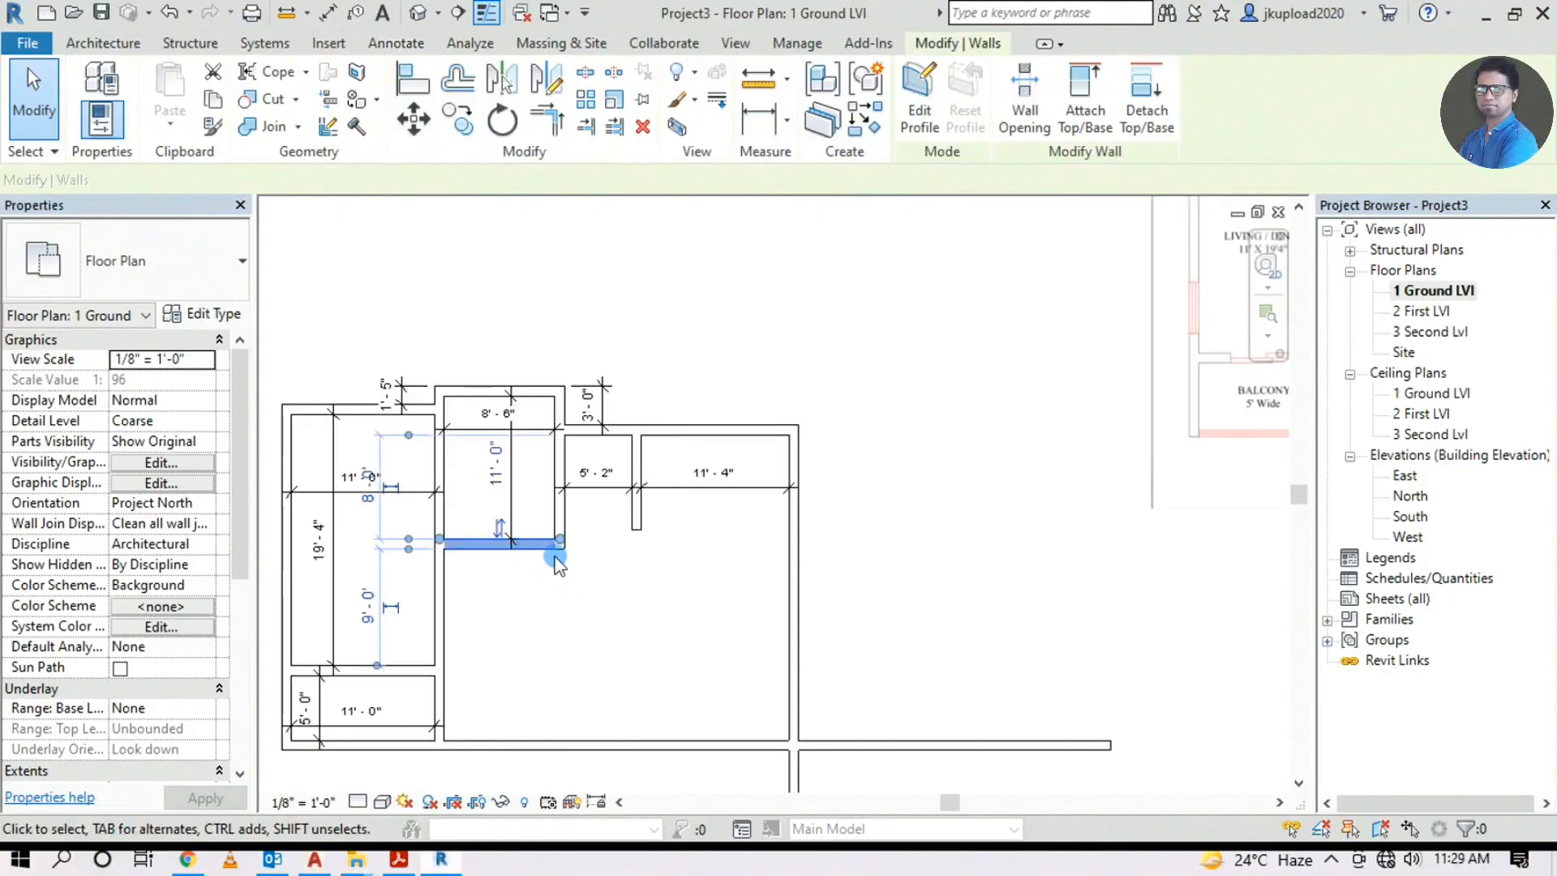
{"action": "left_click", "coordinate": [673, 543]}
{"action": "middle_click_drag", "start_coordinate": [502, 297], "coordinate": [388, 428]}
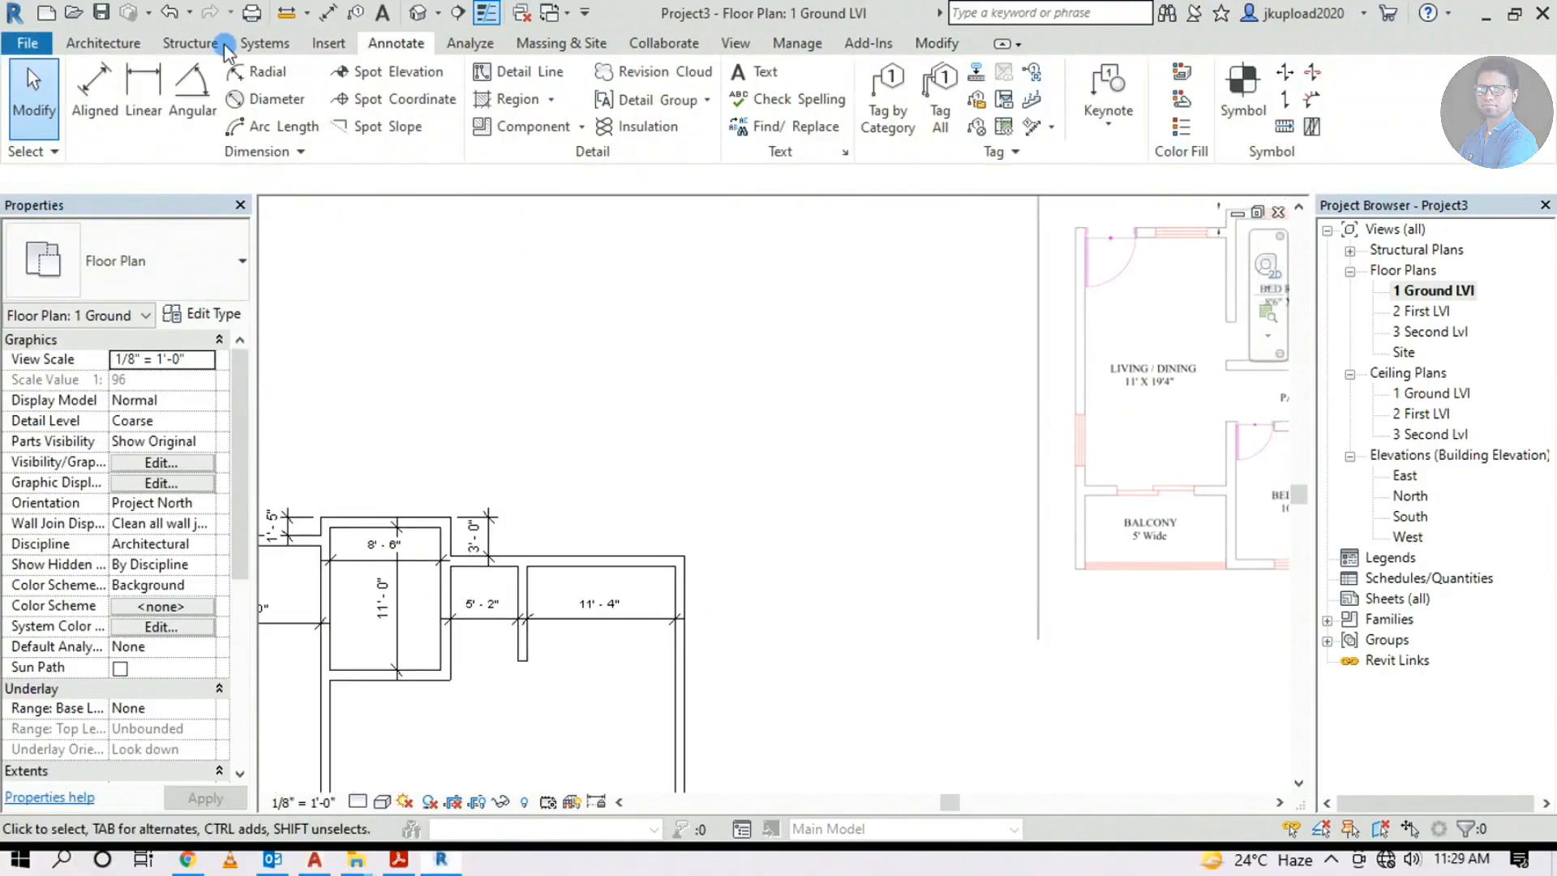
{"action": "left_click", "coordinate": [902, 45]}
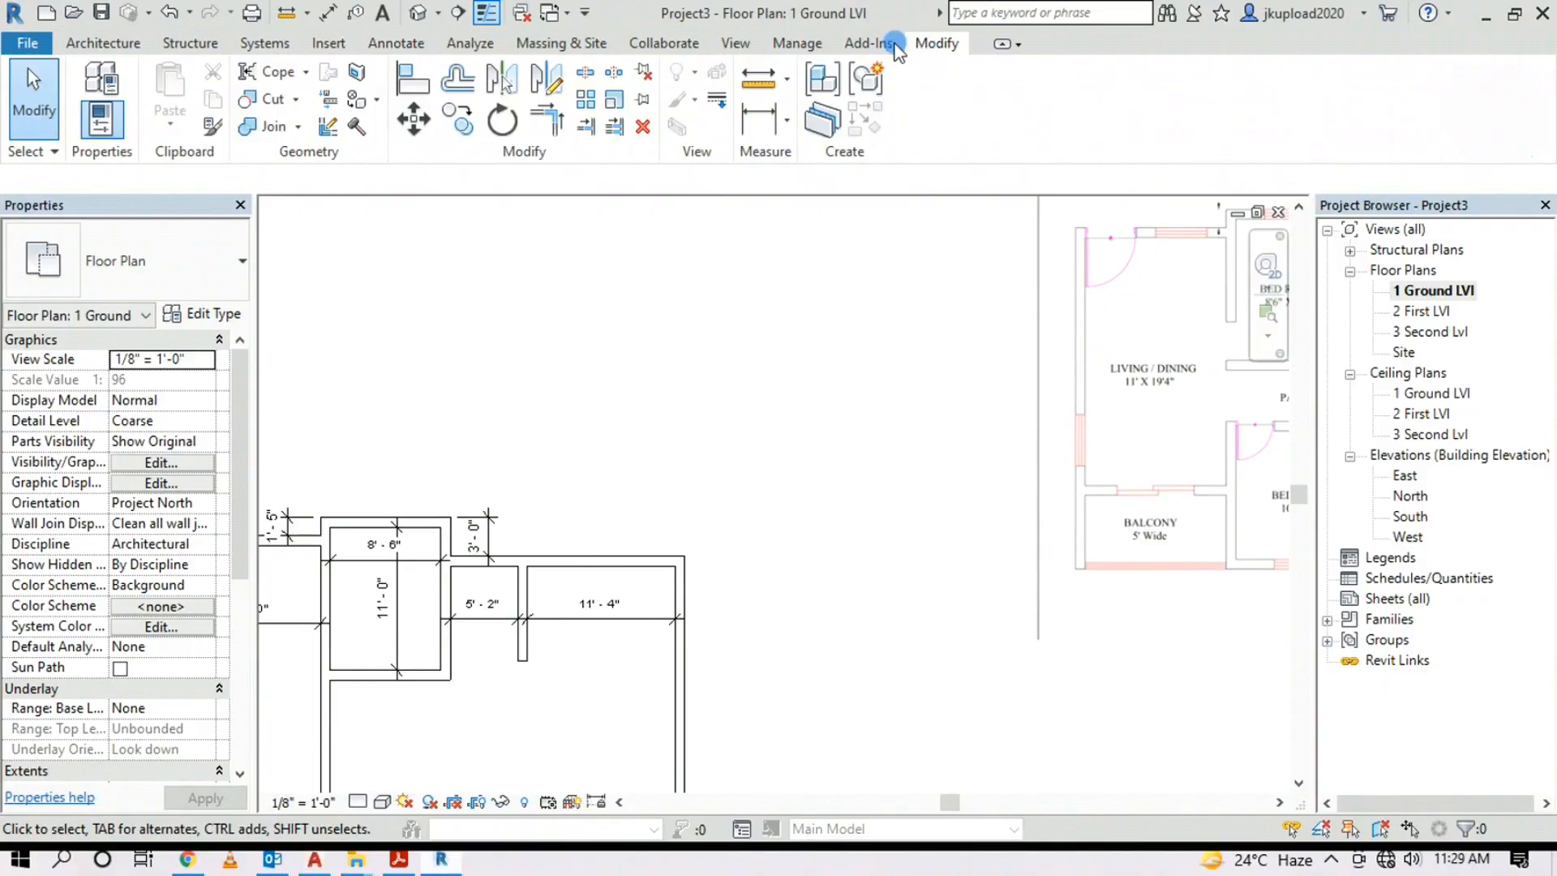
{"action": "left_click", "coordinate": [548, 120]}
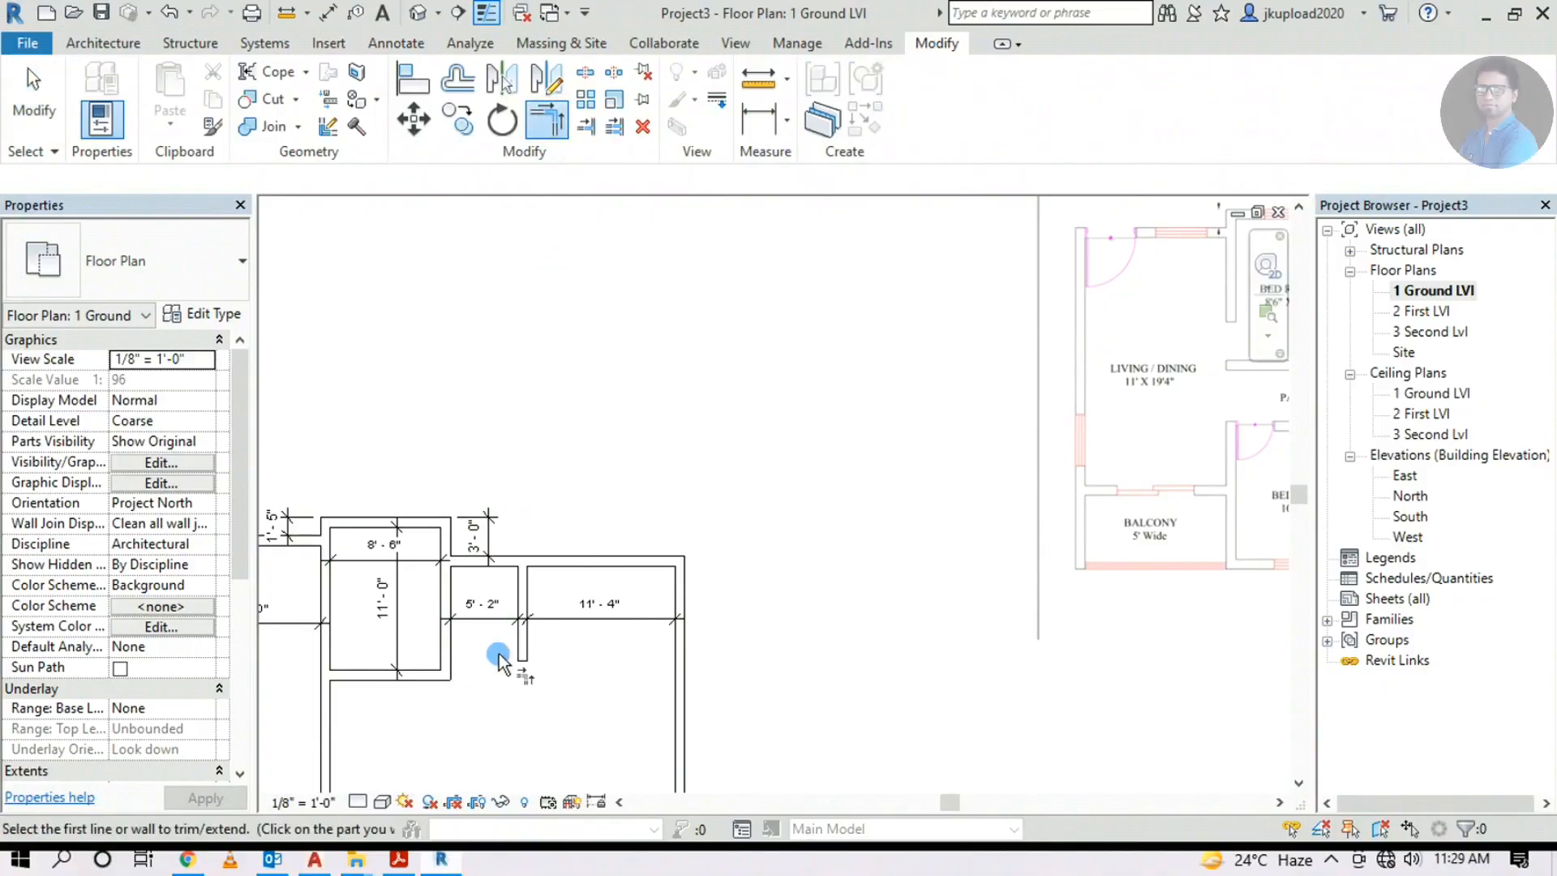
{"action": "left_click", "coordinate": [522, 645]}
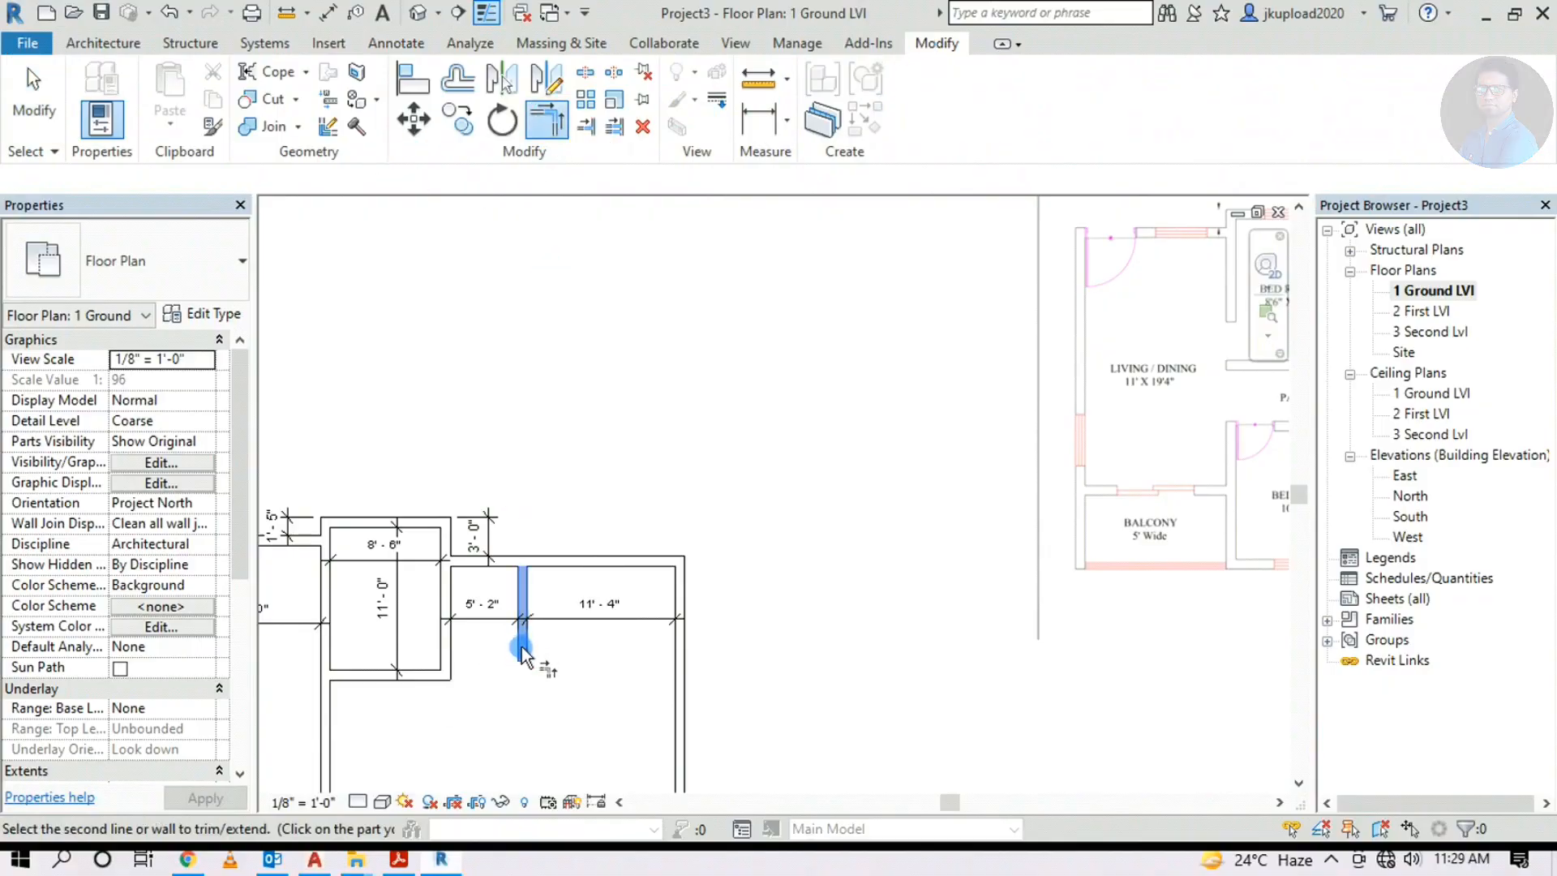
{"action": "left_click", "coordinate": [412, 685]}
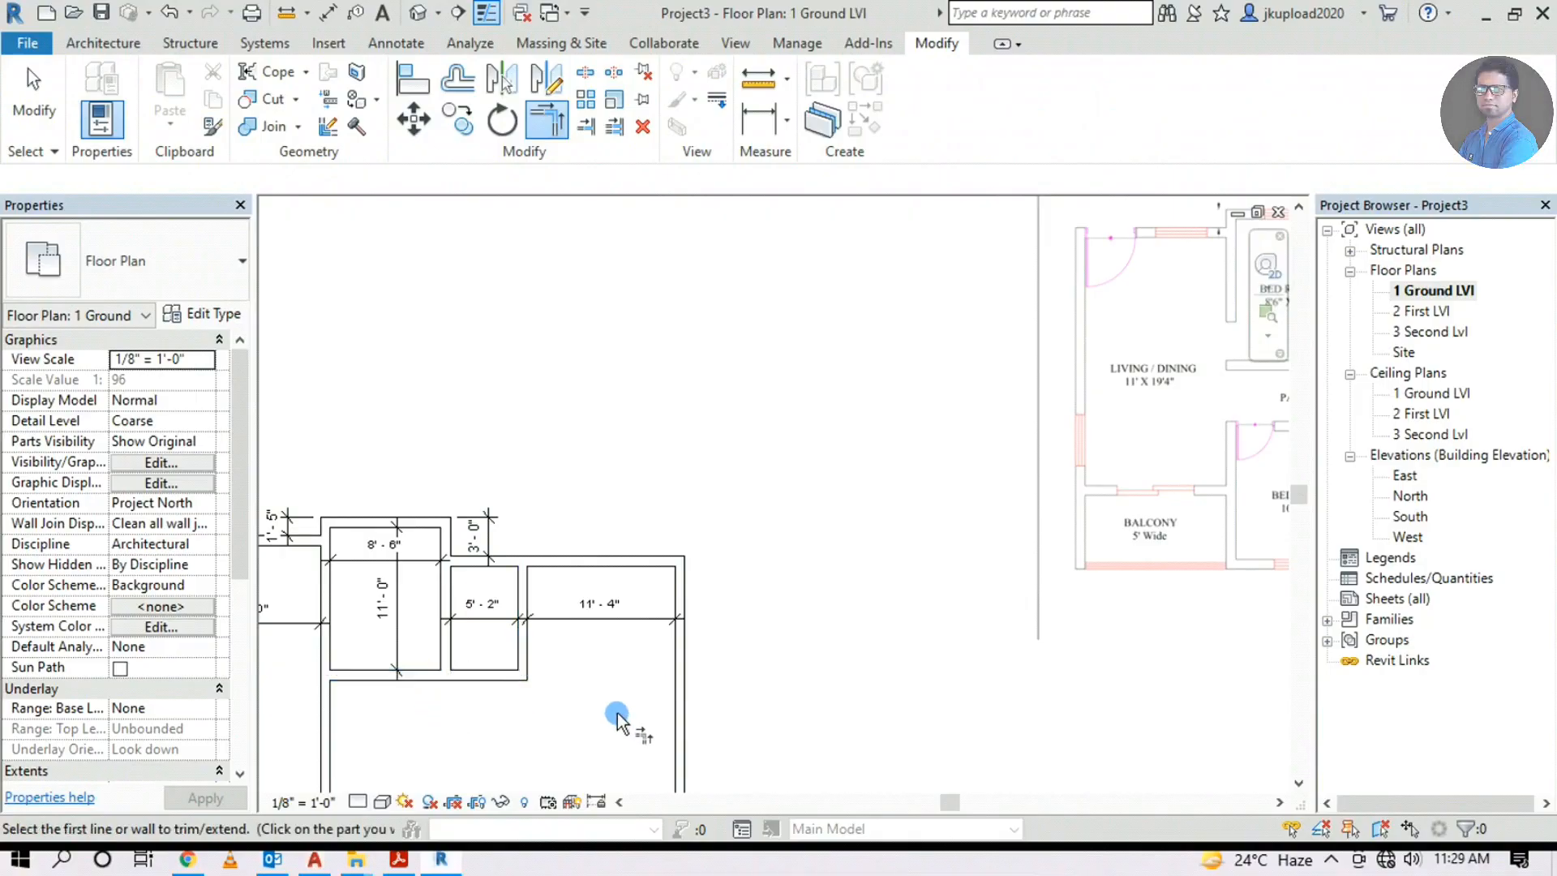
{"action": "middle_click_drag", "start_coordinate": [609, 717], "coordinate": [731, 645]}
{"action": "key", "text": "Escape"}
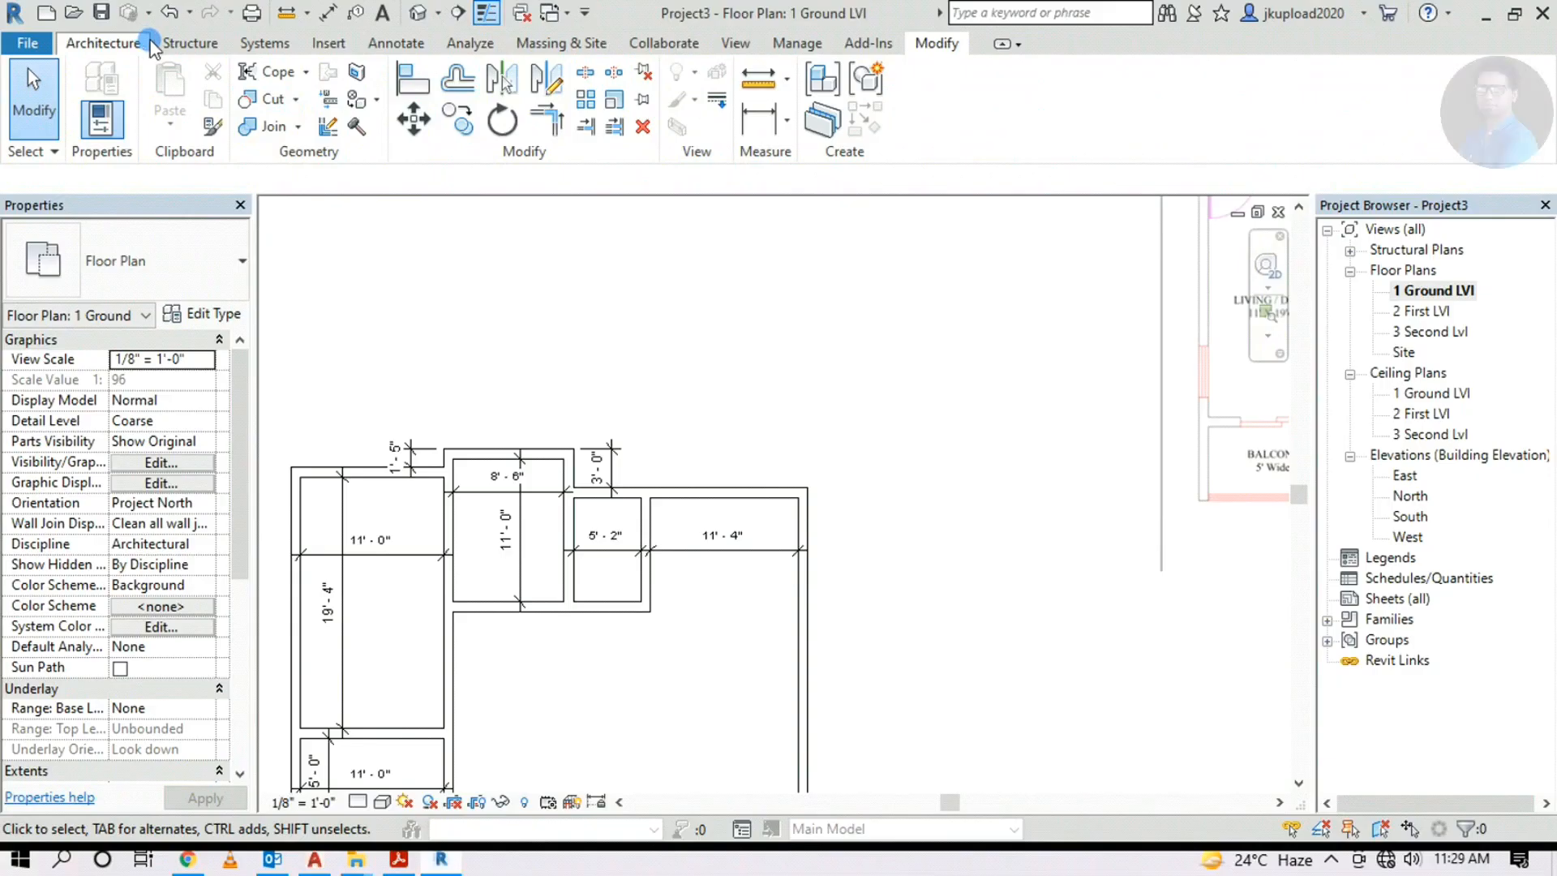
Add an aligned dimension for the toilet's inside length between its upper and lower wall faces
{"action": "left_click", "coordinate": [388, 47]}
{"action": "left_click", "coordinate": [95, 88]}
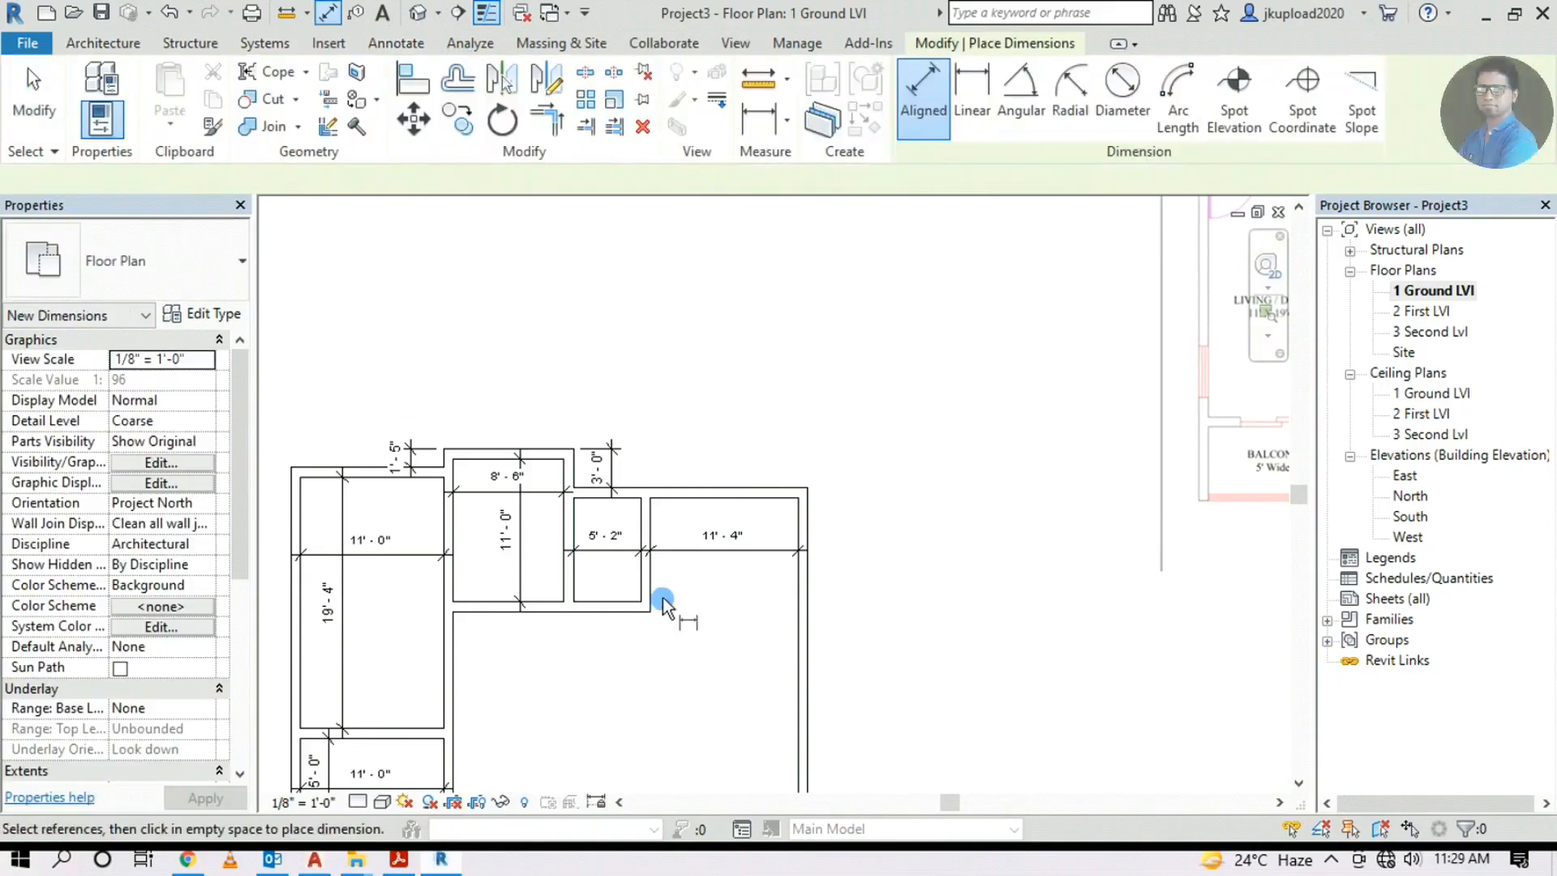
{"action": "left_click", "coordinate": [631, 498]}
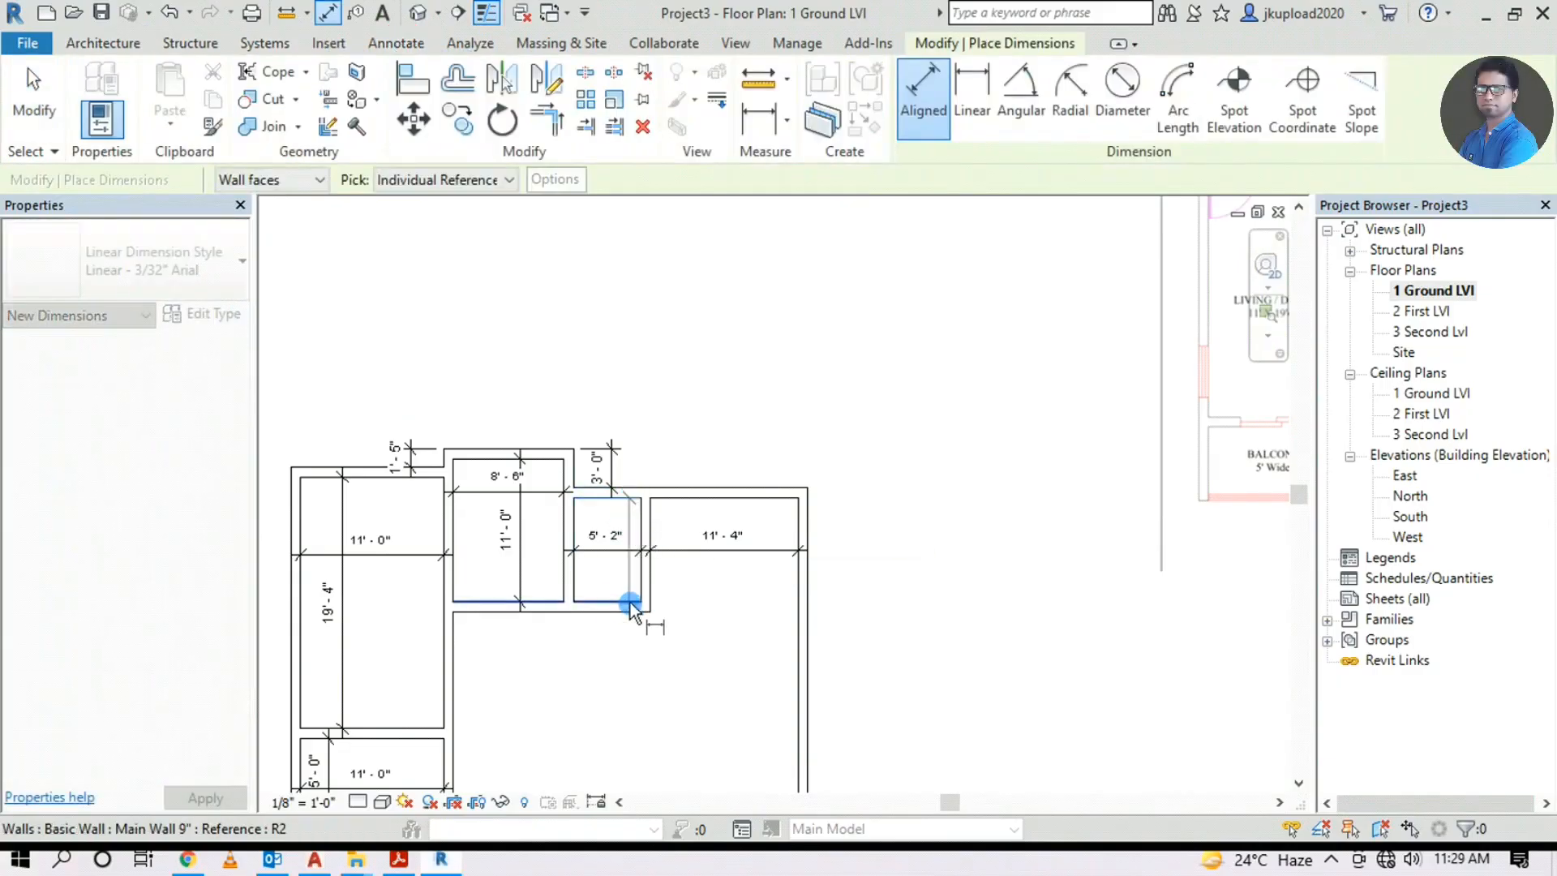
{"action": "scroll", "coordinate": [641, 584], "scroll_direction": "up", "scroll_amount": 2}
{"action": "left_click", "coordinate": [615, 584]}
{"action": "scroll", "coordinate": [590, 527], "scroll_direction": "up", "scroll_amount": 3}
{"action": "key", "text": "Escape"}
{"action": "left_click", "coordinate": [478, 532]}
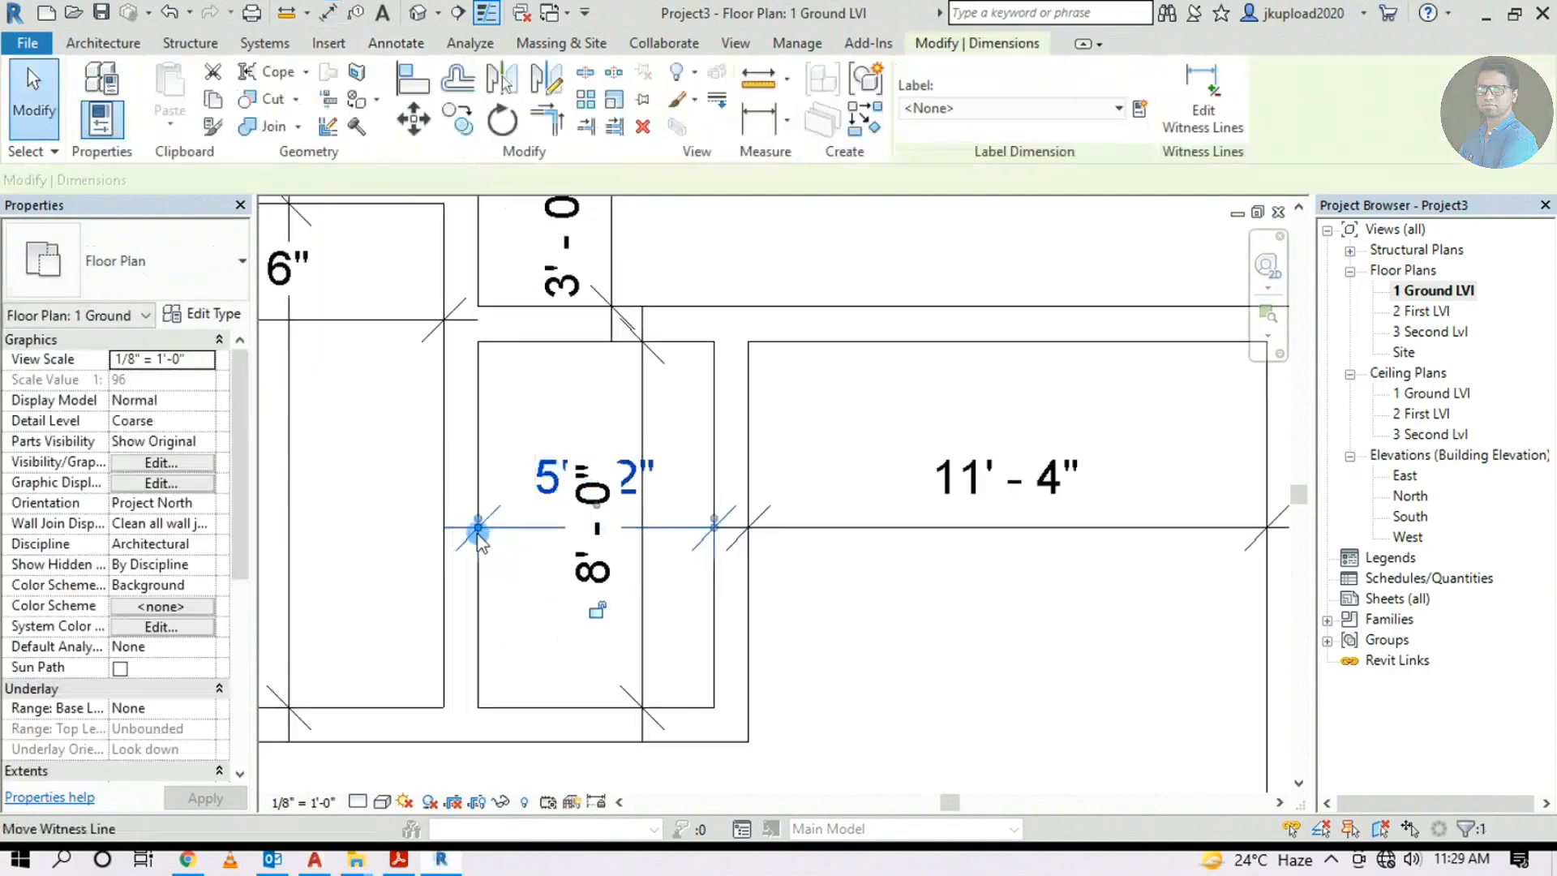
{"action": "key", "text": "Escape"}
Examine the size and wall layout of the bedroom beside the balcony on the reference plan image
{"action": "scroll", "coordinate": [479, 536], "scroll_direction": "down", "scroll_amount": 5}
{"action": "scroll", "coordinate": [1070, 615], "scroll_direction": "down", "scroll_amount": 1}
{"action": "middle_click_drag", "start_coordinate": [827, 600], "coordinate": [885, 565]}
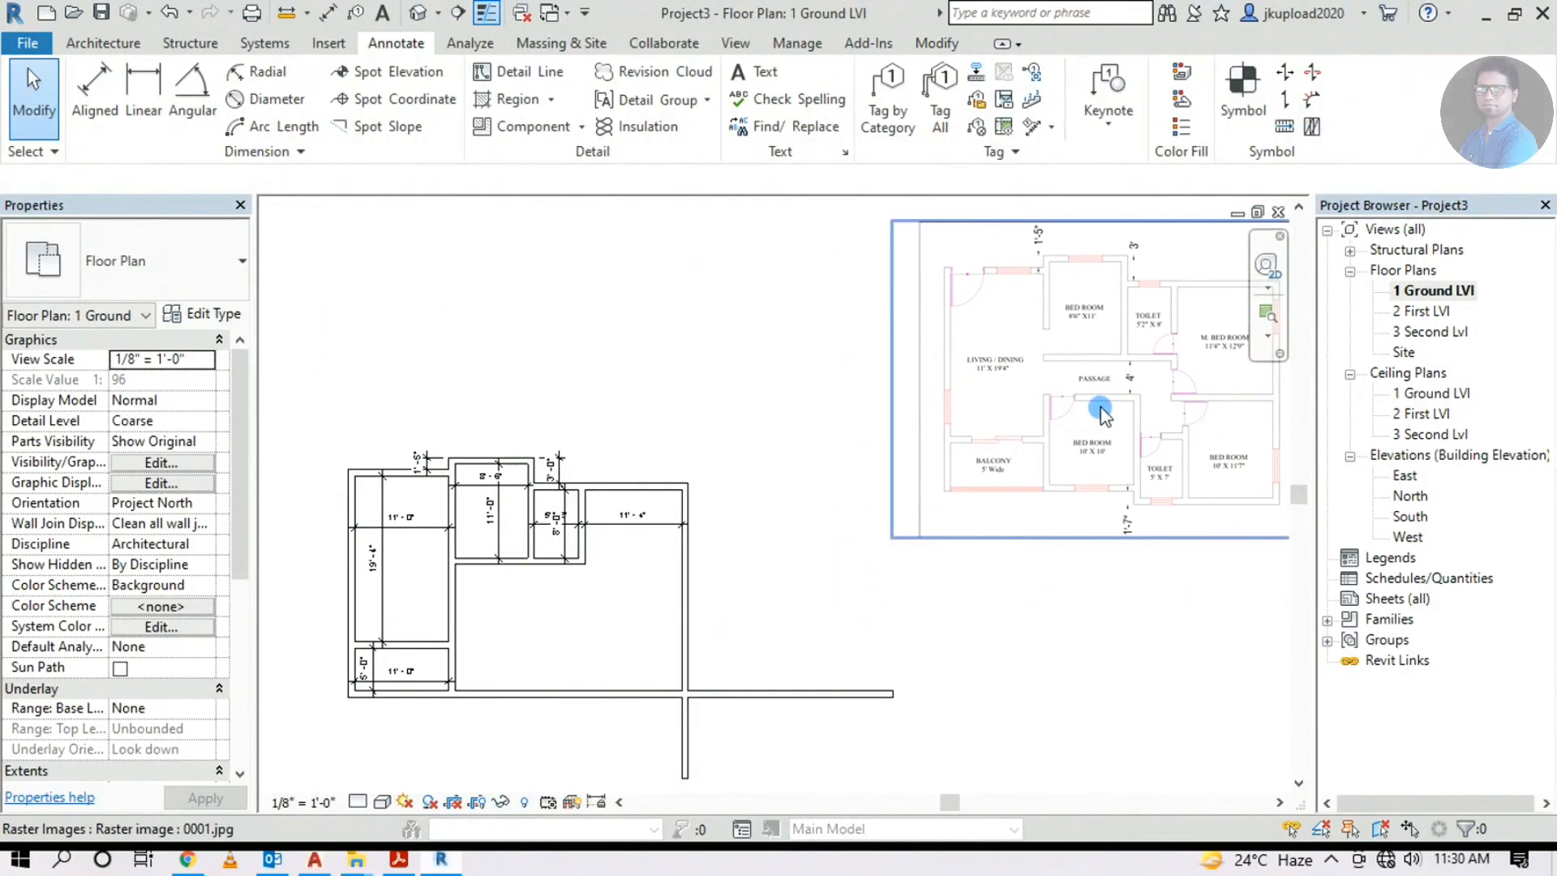
{"action": "scroll", "coordinate": [1123, 437], "scroll_direction": "up", "scroll_amount": 2}
{"action": "scroll", "coordinate": [1121, 434], "scroll_direction": "up", "scroll_amount": 1}
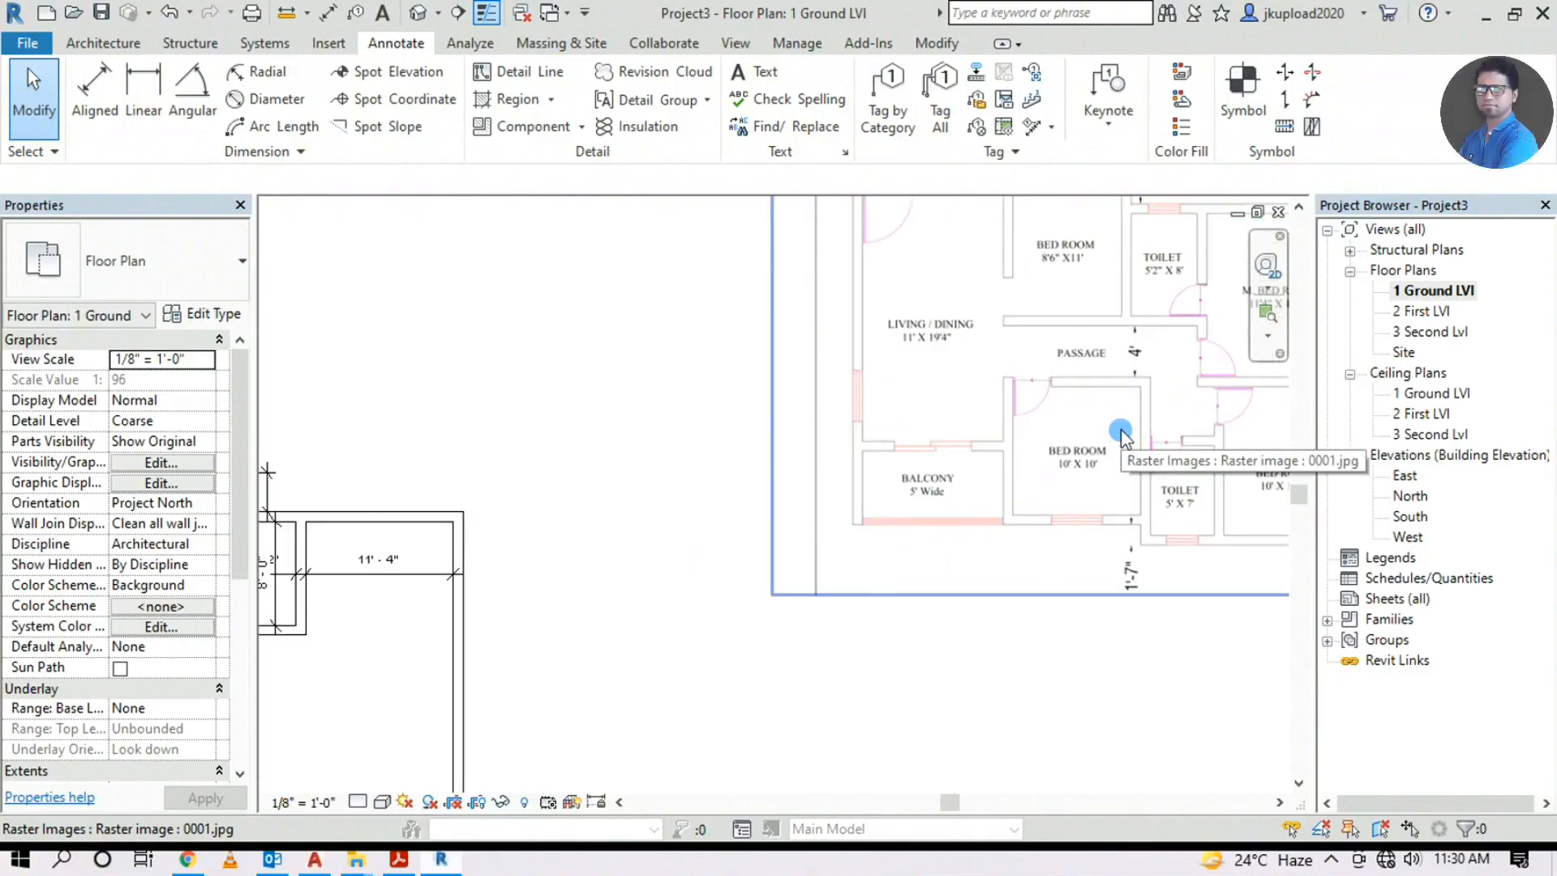
{"action": "scroll", "coordinate": [1120, 430], "scroll_direction": "up", "scroll_amount": 3}
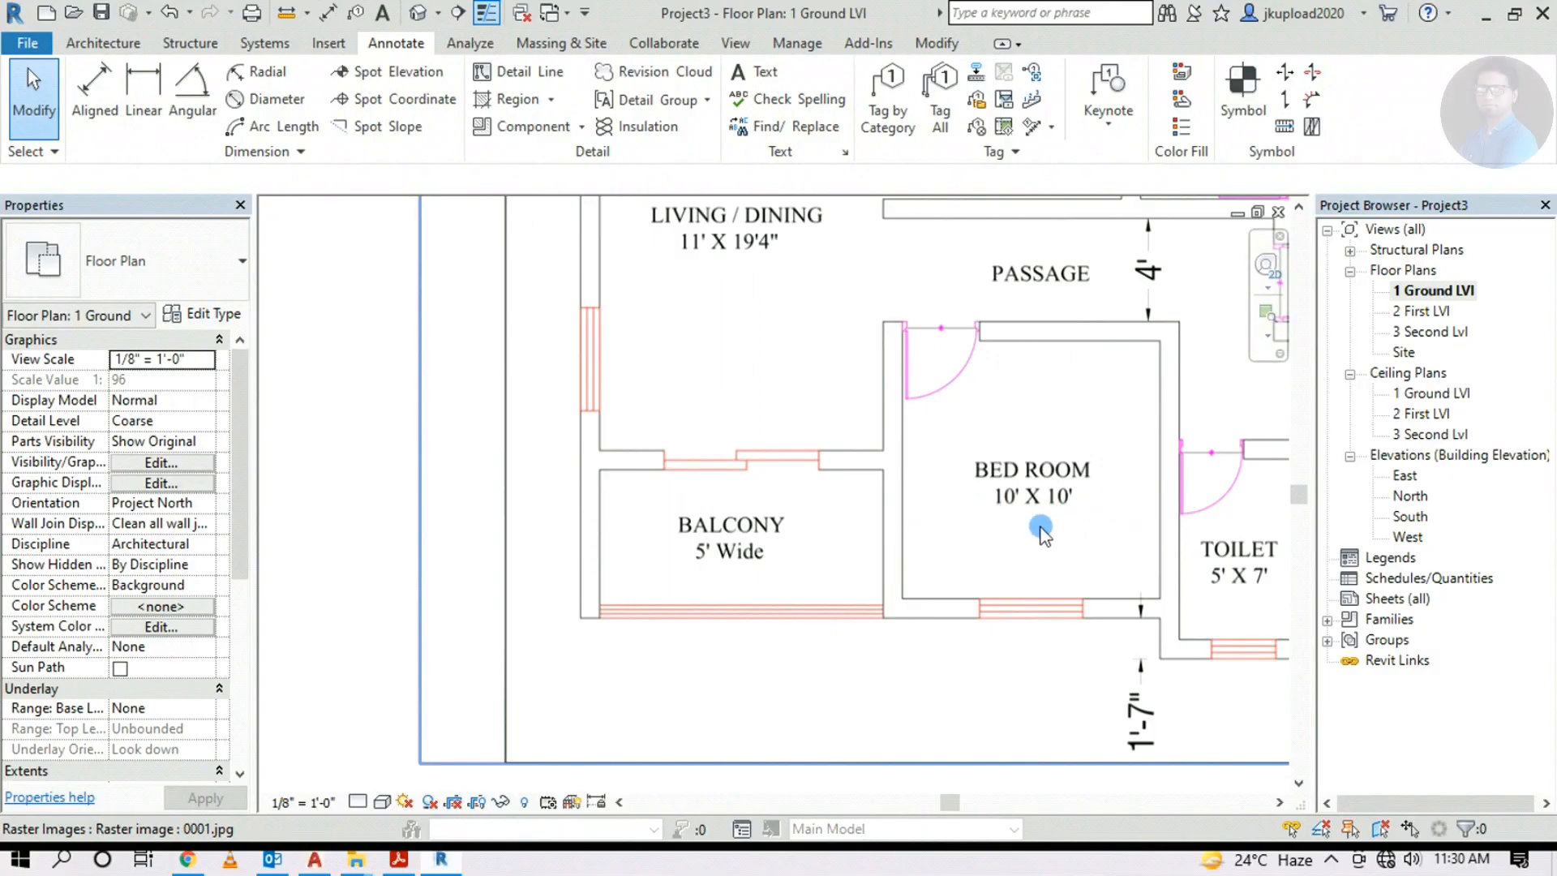
Draw a 10' Main Wall 9" upward from the lower outer wall, starting 10' from the wall beside the balcony
{"action": "scroll", "coordinate": [1088, 517], "scroll_direction": "down", "scroll_amount": 5}
{"action": "middle_click_drag", "start_coordinate": [349, 778], "coordinate": [536, 580]}
{"action": "scroll", "coordinate": [497, 623], "scroll_direction": "up", "scroll_amount": 3}
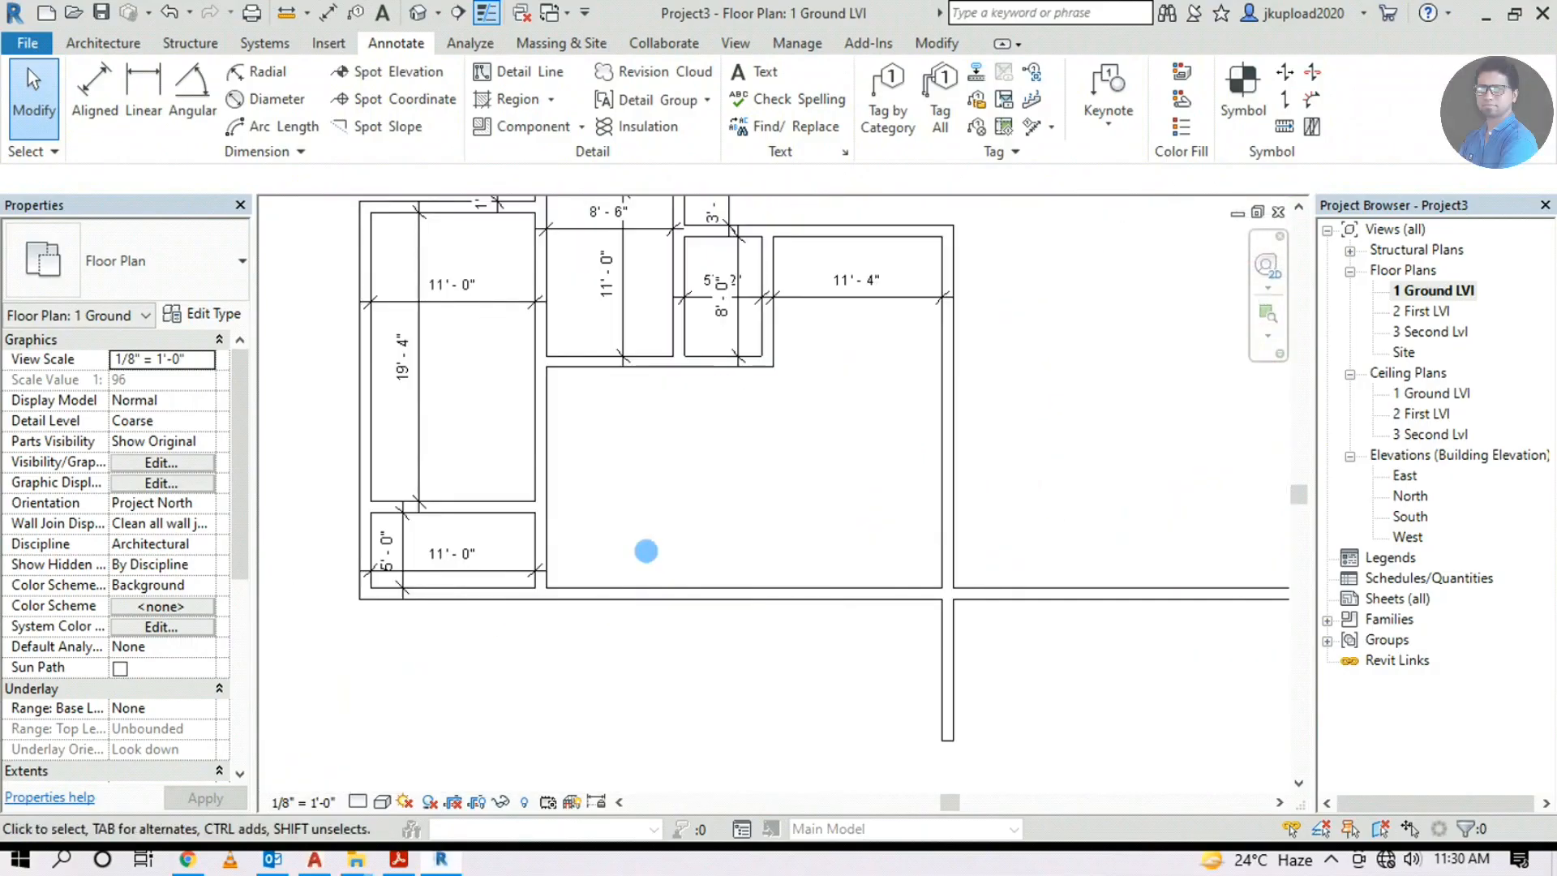
{"action": "middle_click_drag", "start_coordinate": [647, 549], "coordinate": [622, 644]}
{"action": "left_click", "coordinate": [102, 43]}
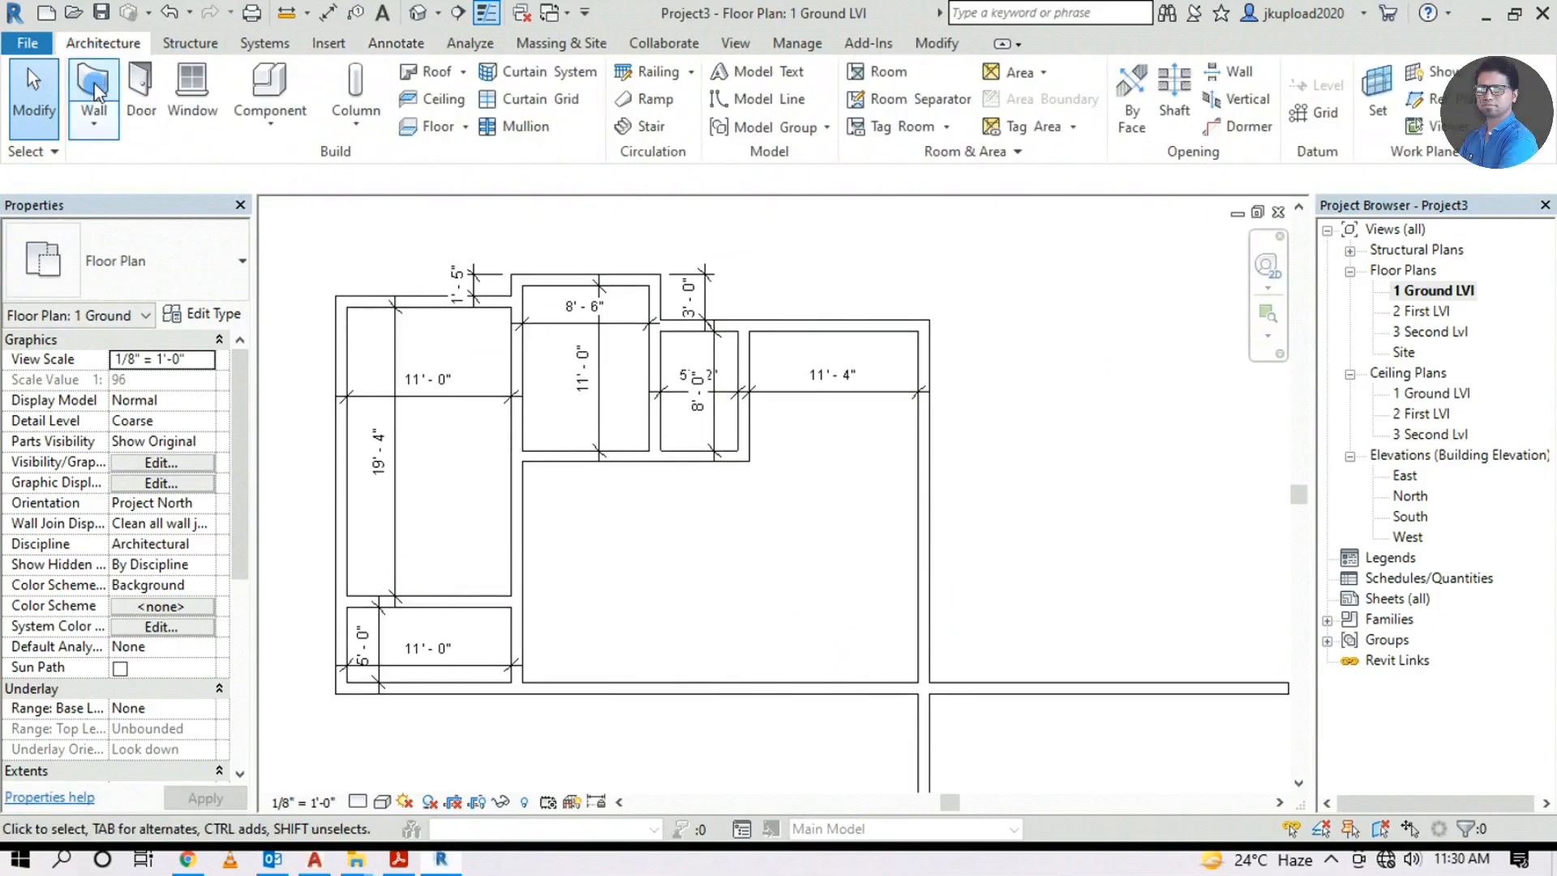
{"action": "left_click", "coordinate": [140, 89]}
{"action": "scroll", "coordinate": [545, 698], "scroll_direction": "up", "scroll_amount": 2}
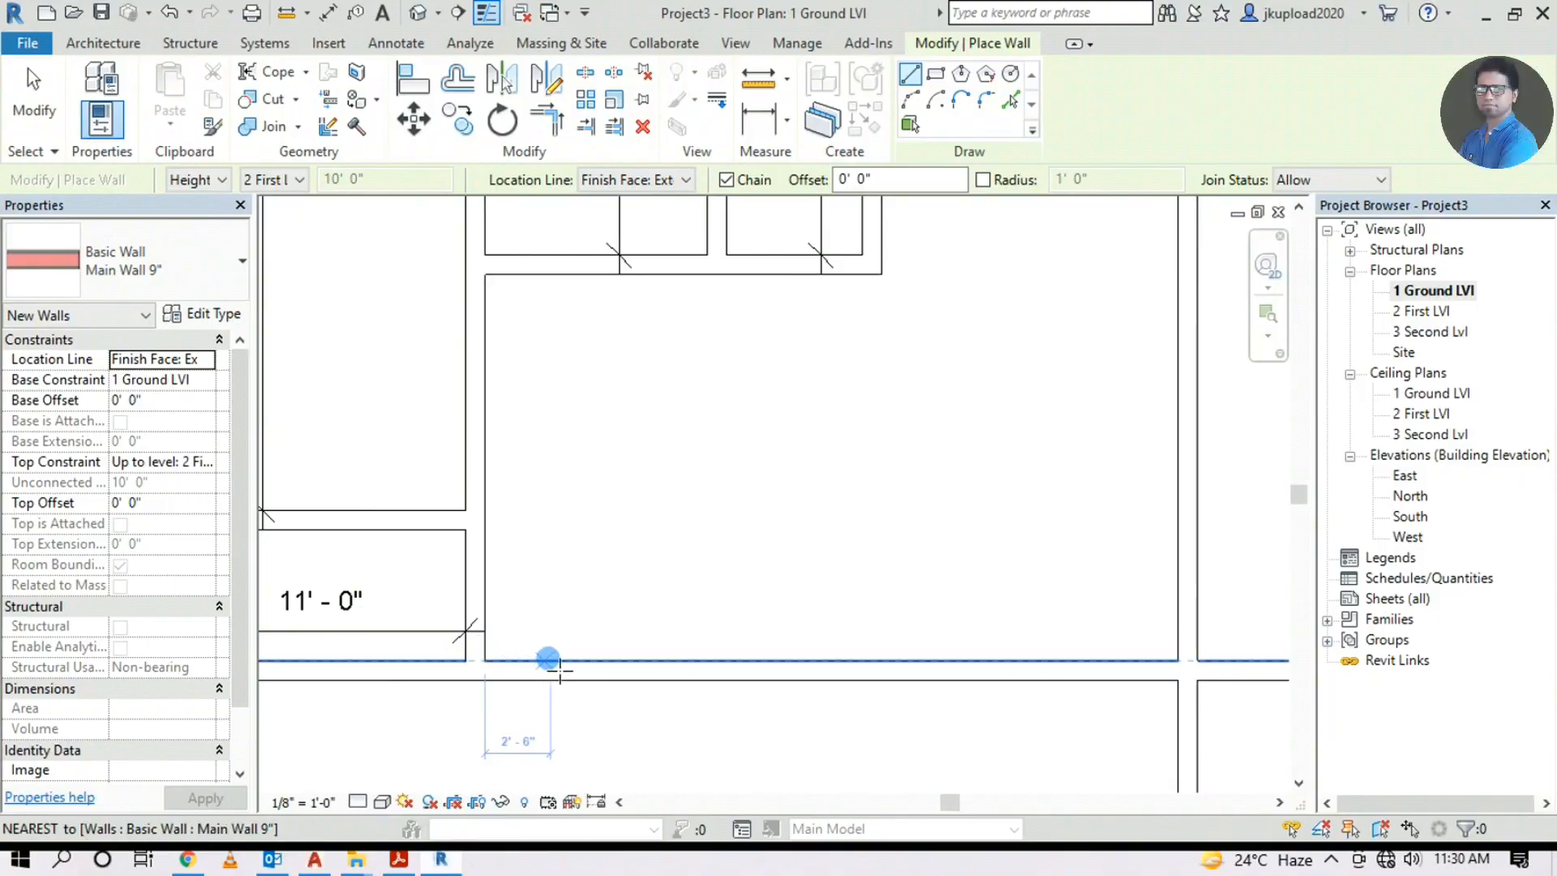
{"action": "type", "text": "1"}
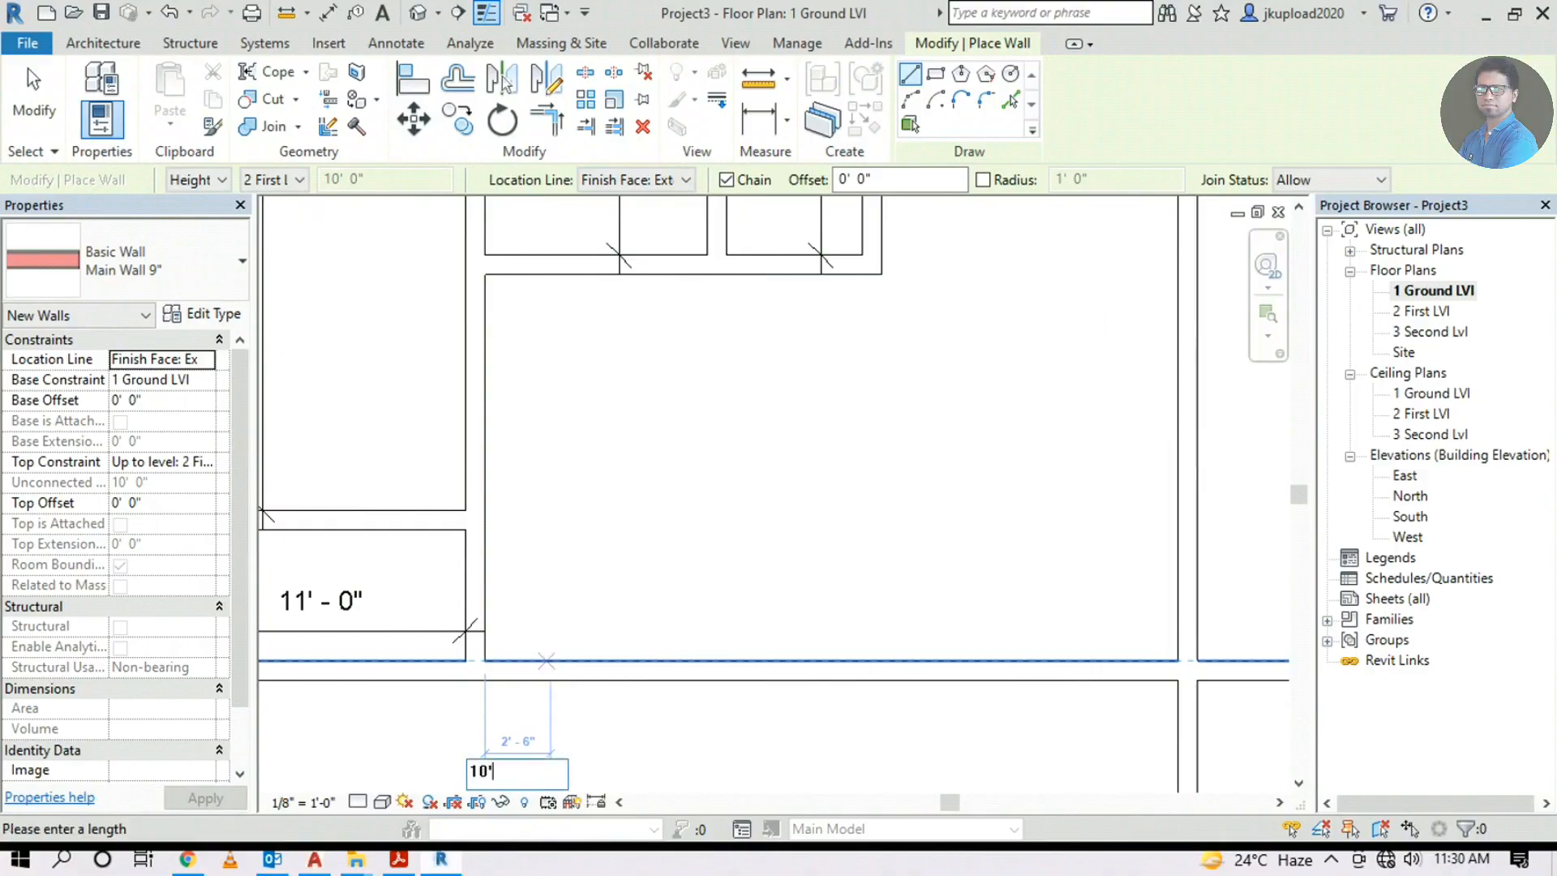
{"action": "type", "text": "0'"}
{"action": "key", "text": "Return"}
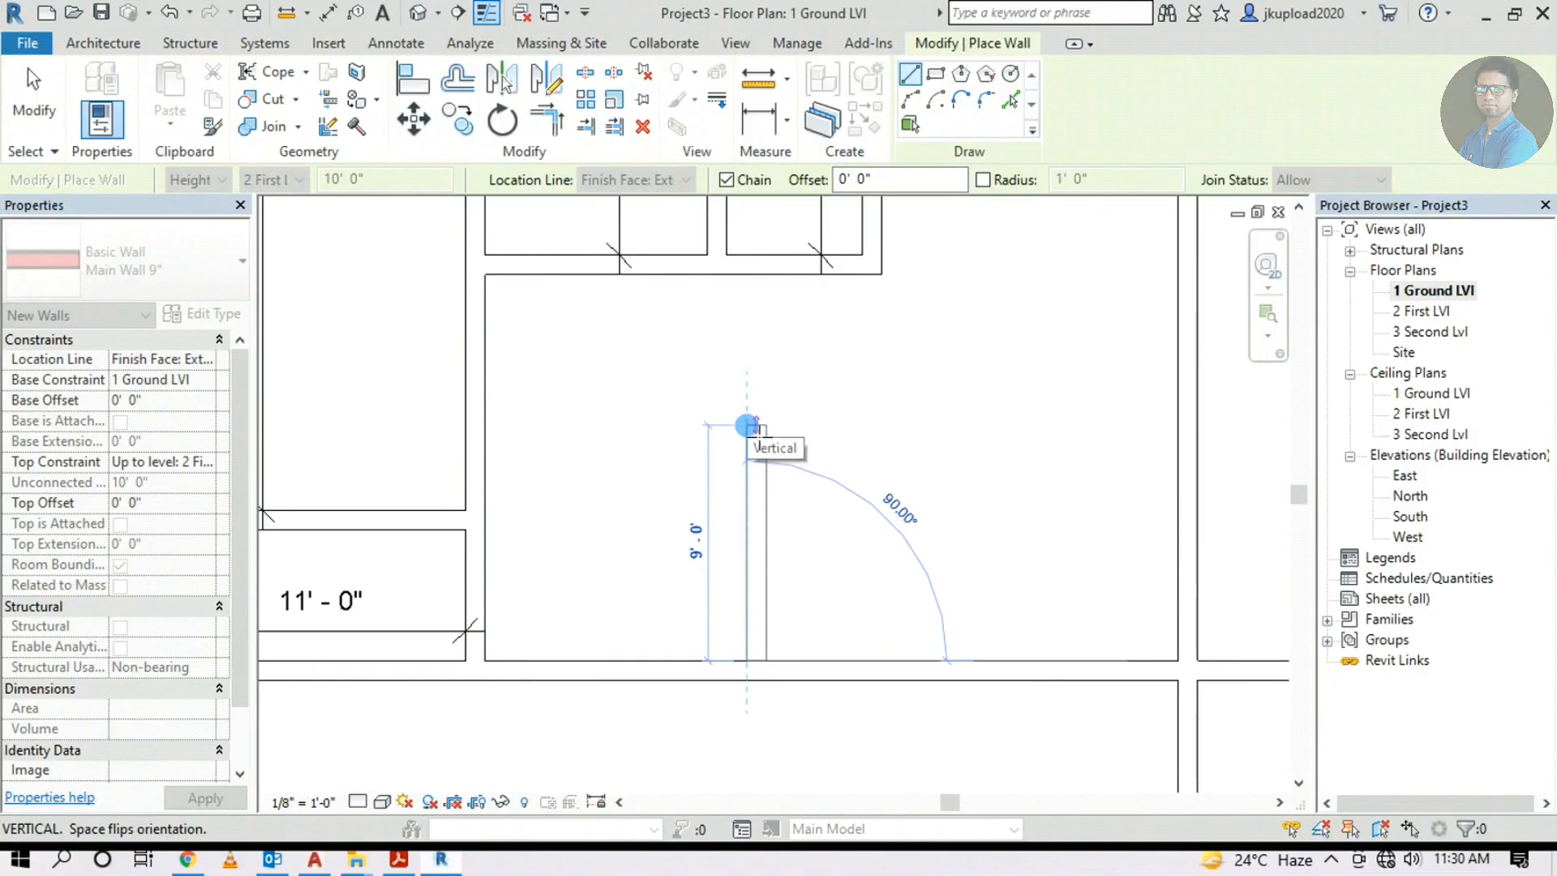
{"action": "type", "text": "10'"}
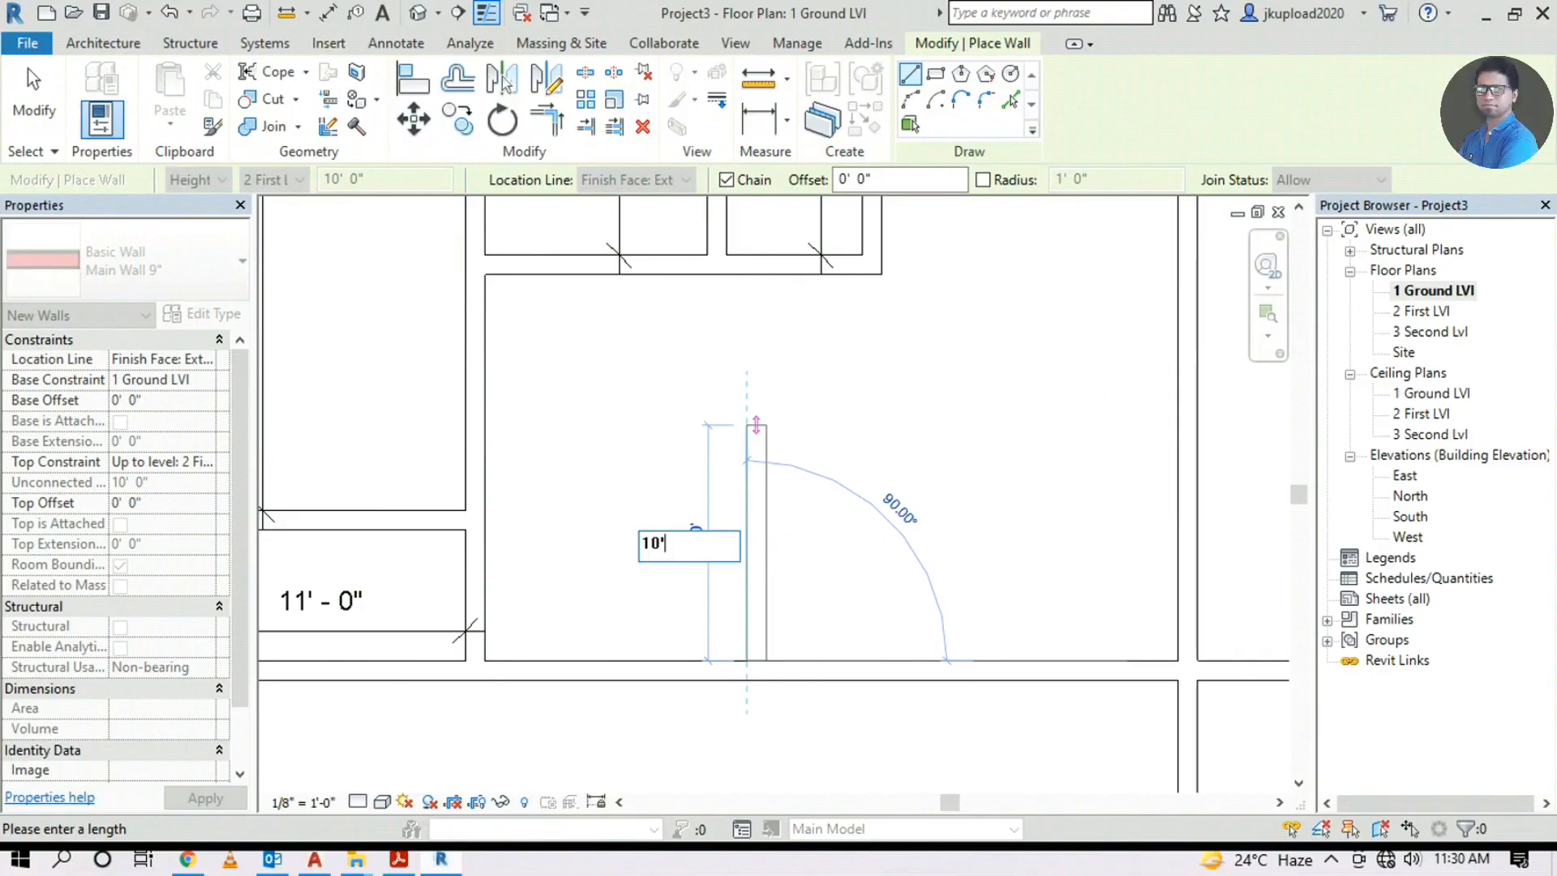
{"action": "key", "text": "Return"}
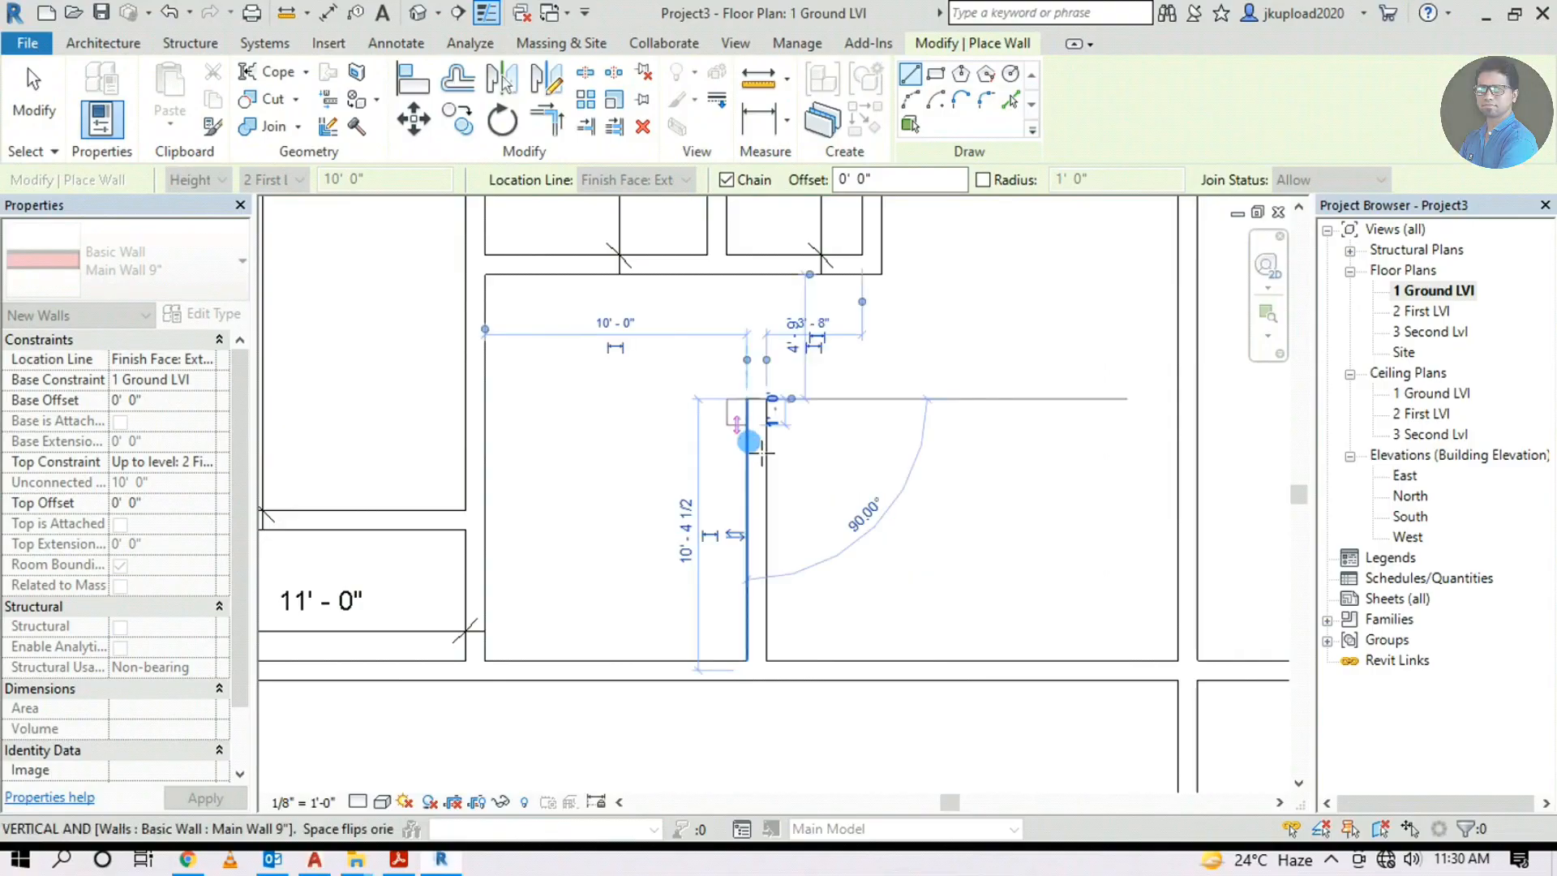
Continue the chained wall horizontally to the living room's side wall, closing off the bedroom beside the balcony, and finish the wall command
{"action": "scroll", "coordinate": [747, 441], "scroll_direction": "down", "scroll_amount": 4}
{"action": "scroll", "coordinate": [783, 442], "scroll_direction": "up", "scroll_amount": 2}
{"action": "middle_click_drag", "start_coordinate": [932, 478], "coordinate": [1322, 438]}
{"action": "scroll", "coordinate": [1216, 446], "scroll_direction": "down", "scroll_amount": 3}
{"action": "scroll", "coordinate": [486, 559], "scroll_direction": "up", "scroll_amount": 3}
{"action": "left_click", "coordinate": [334, 581]}
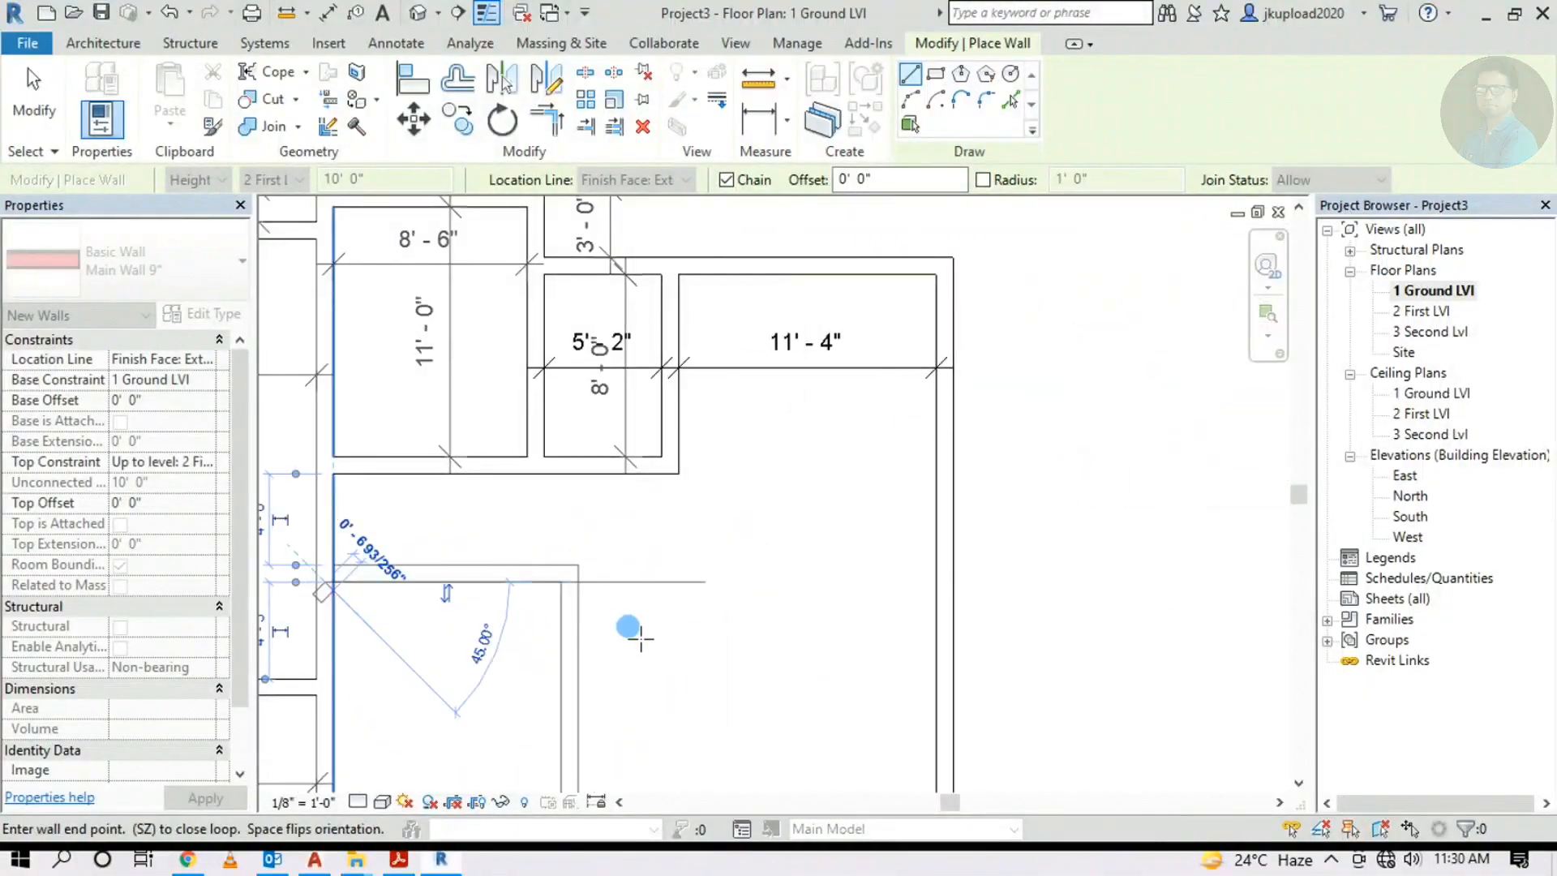
{"action": "key", "text": "Escape"}
{"action": "key", "text": "Escape"}
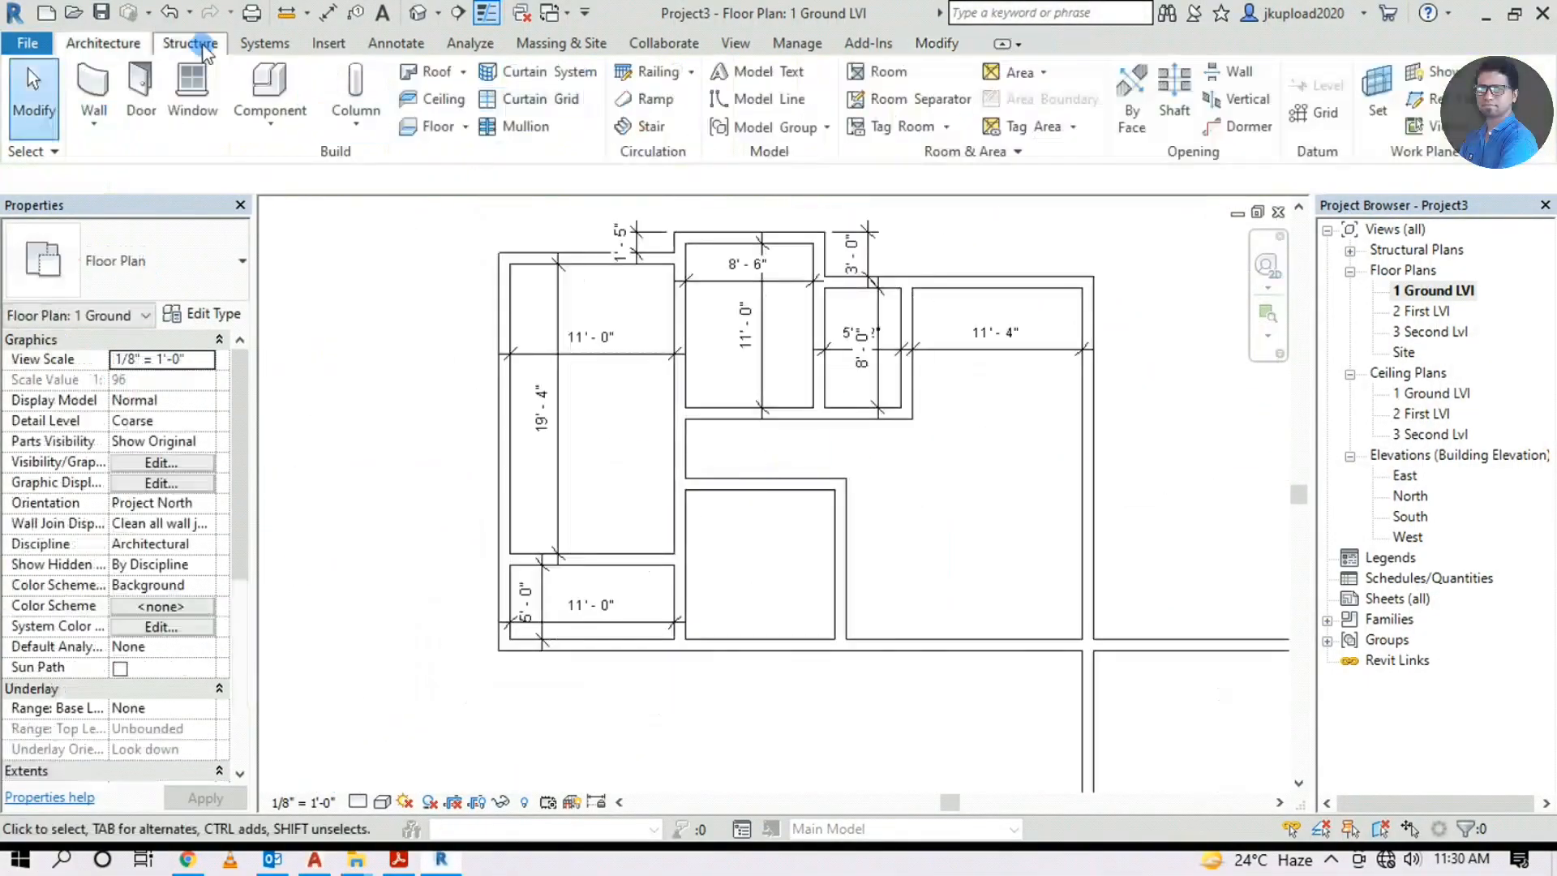
Add an aligned dimension for the passage width between its upper and lower wall faces
{"action": "left_click", "coordinate": [396, 43]}
{"action": "scroll", "coordinate": [777, 429], "scroll_direction": "up", "scroll_amount": 2}
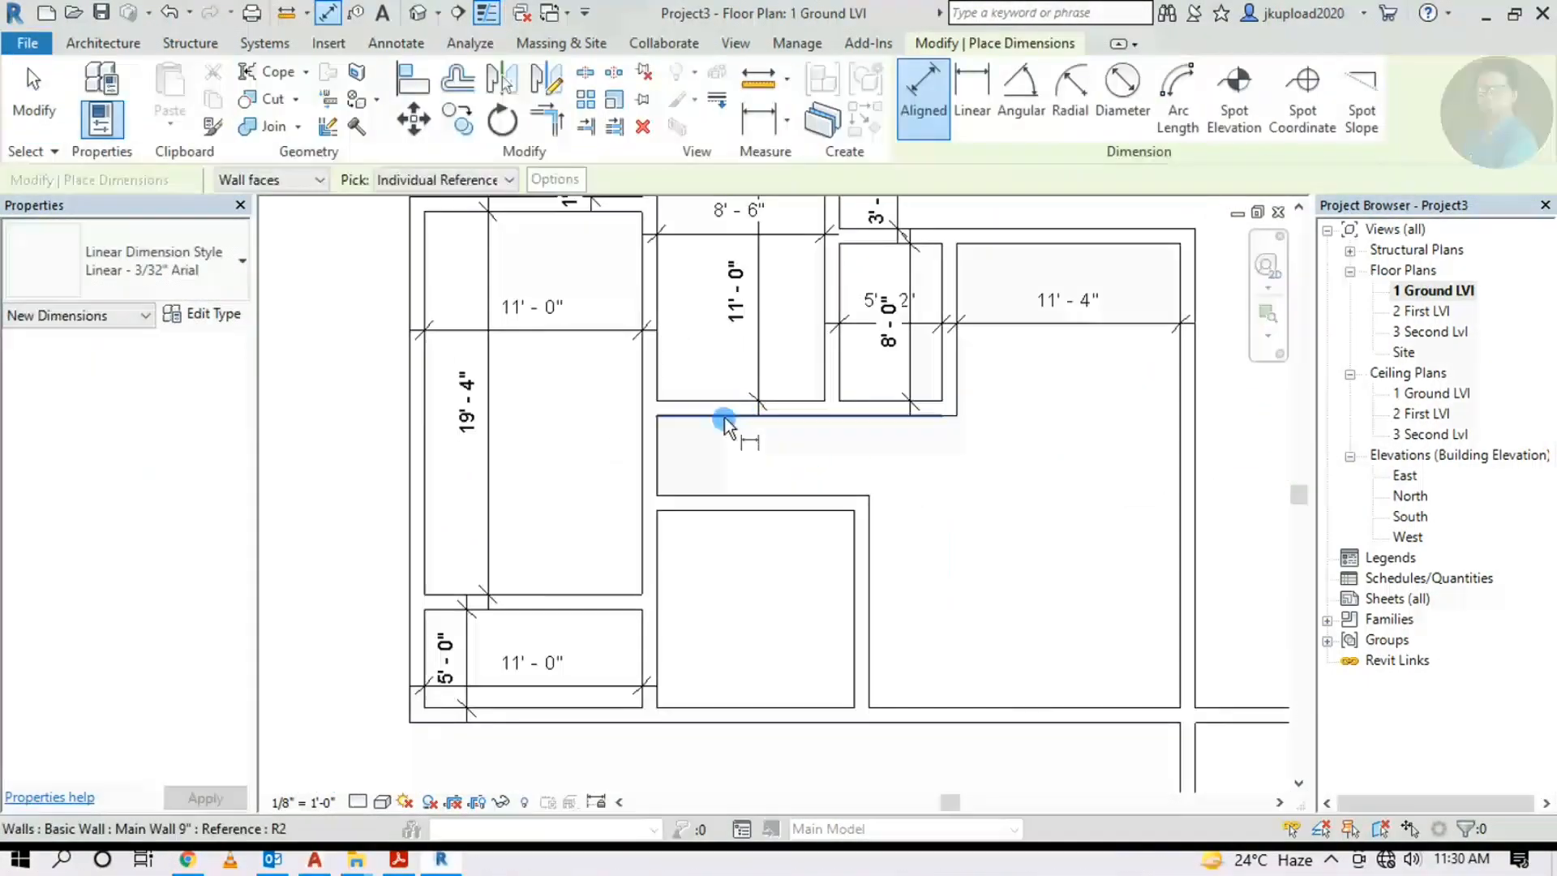
{"action": "left_click", "coordinate": [723, 417]}
{"action": "left_click", "coordinate": [734, 495]}
{"action": "left_click", "coordinate": [758, 460]}
Add aligned dimensions for the inside length and width of the bedroom beside the balcony
{"action": "left_click", "coordinate": [721, 510]}
{"action": "left_click", "coordinate": [737, 708]}
{"action": "left_click", "coordinate": [769, 666]}
{"action": "left_click", "coordinate": [661, 588]}
{"action": "left_click", "coordinate": [851, 581]}
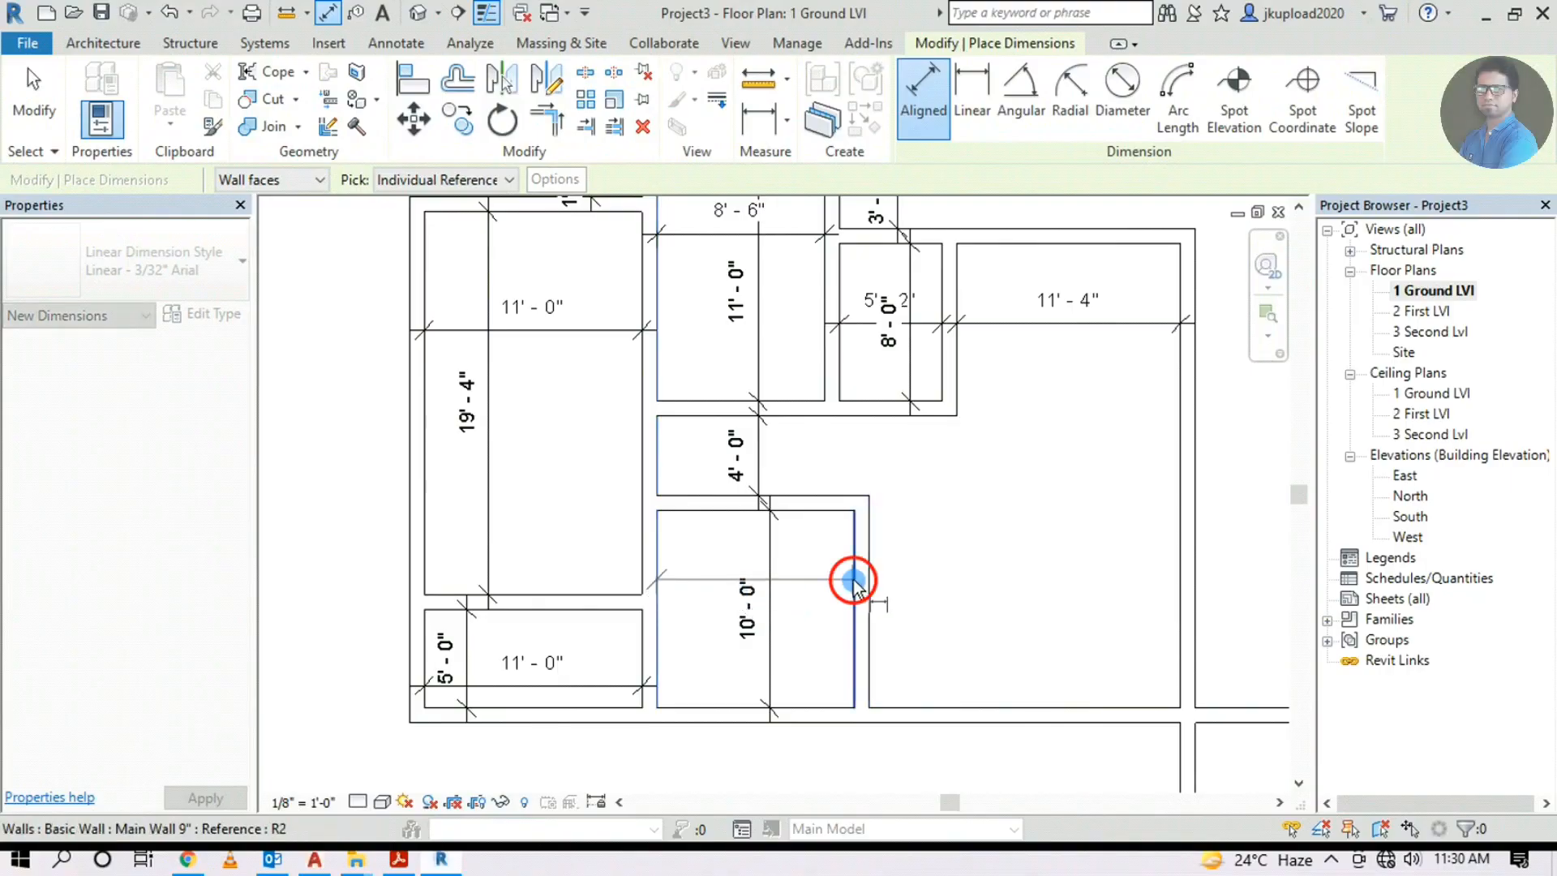
{"action": "left_click", "coordinate": [824, 592]}
Check the reference plan for the offset between the bedroom's and the adjoining toilet's lower outer walls
{"action": "scroll", "coordinate": [721, 641], "scroll_direction": "up", "scroll_amount": 2}
{"action": "scroll", "coordinate": [708, 600], "scroll_direction": "down", "scroll_amount": 1}
{"action": "scroll", "coordinate": [708, 600], "scroll_direction": "down", "scroll_amount": 2}
{"action": "middle_click_drag", "start_coordinate": [865, 554], "coordinate": [688, 589]}
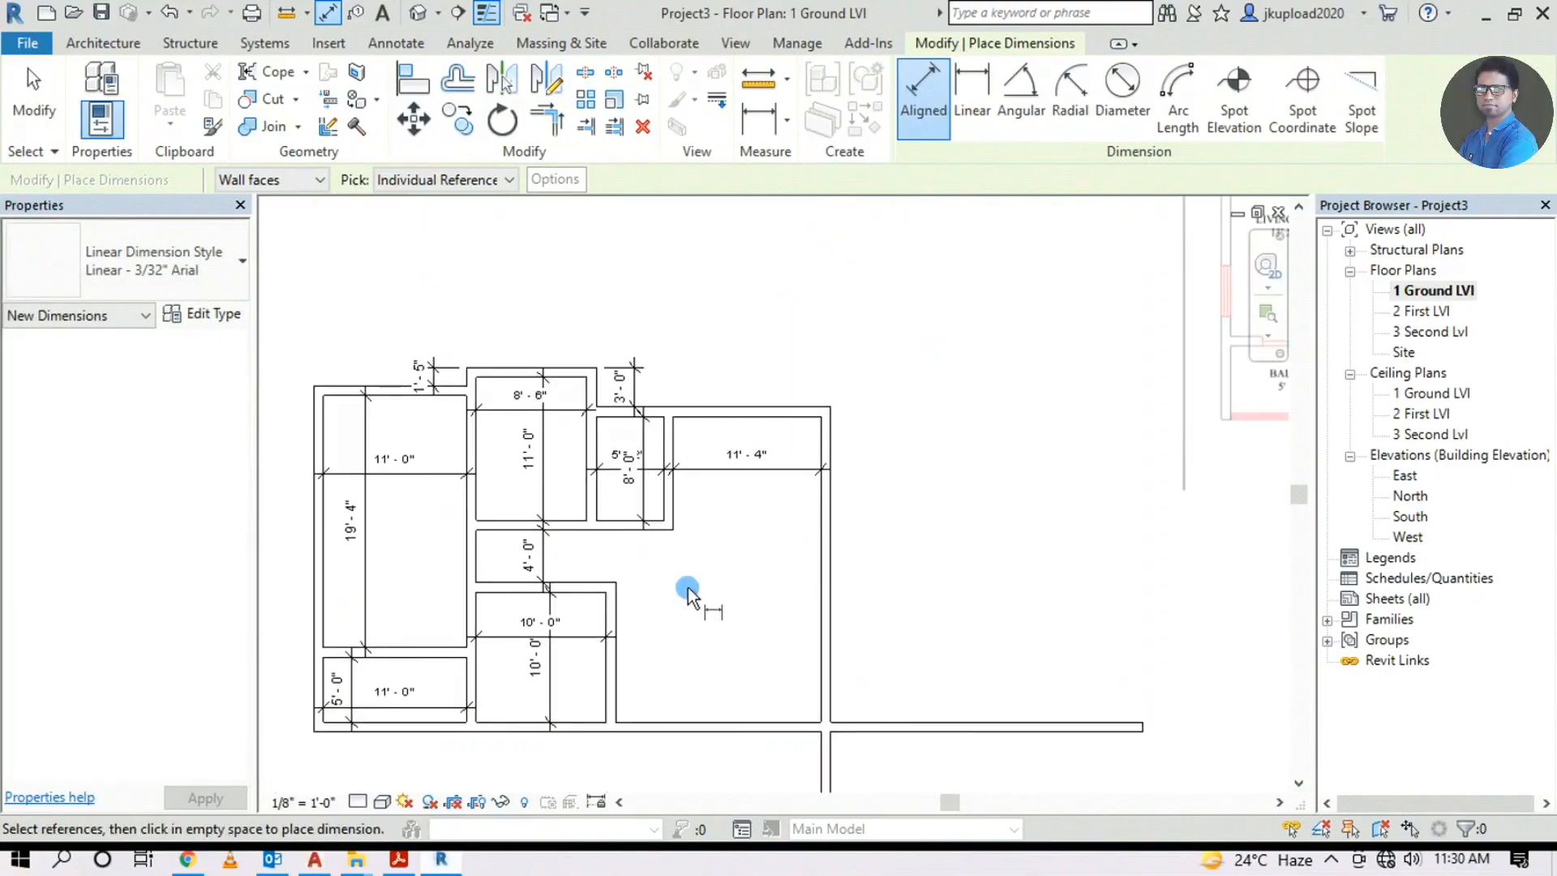
{"action": "scroll", "coordinate": [703, 592], "scroll_direction": "down", "scroll_amount": 1}
{"action": "middle_click_drag", "start_coordinate": [1277, 325], "coordinate": [903, 396]}
{"action": "scroll", "coordinate": [884, 405], "scroll_direction": "up", "scroll_amount": 4}
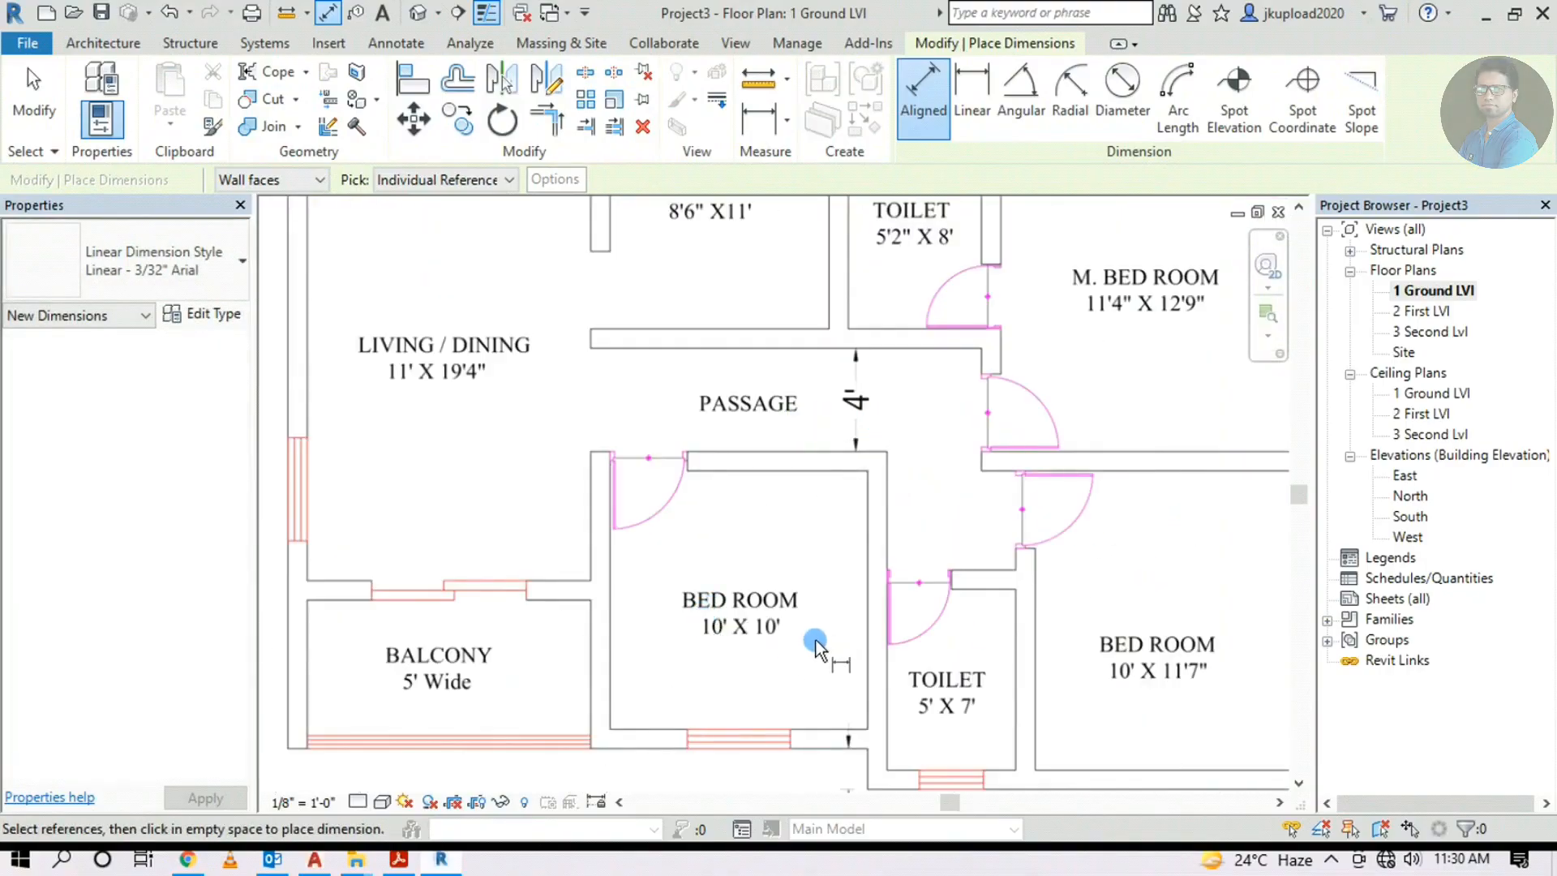
{"action": "scroll", "coordinate": [816, 639], "scroll_direction": "down", "scroll_amount": 3}
{"action": "key", "text": "Escape"}
{"action": "scroll", "coordinate": [892, 665], "scroll_direction": "up", "scroll_amount": 5}
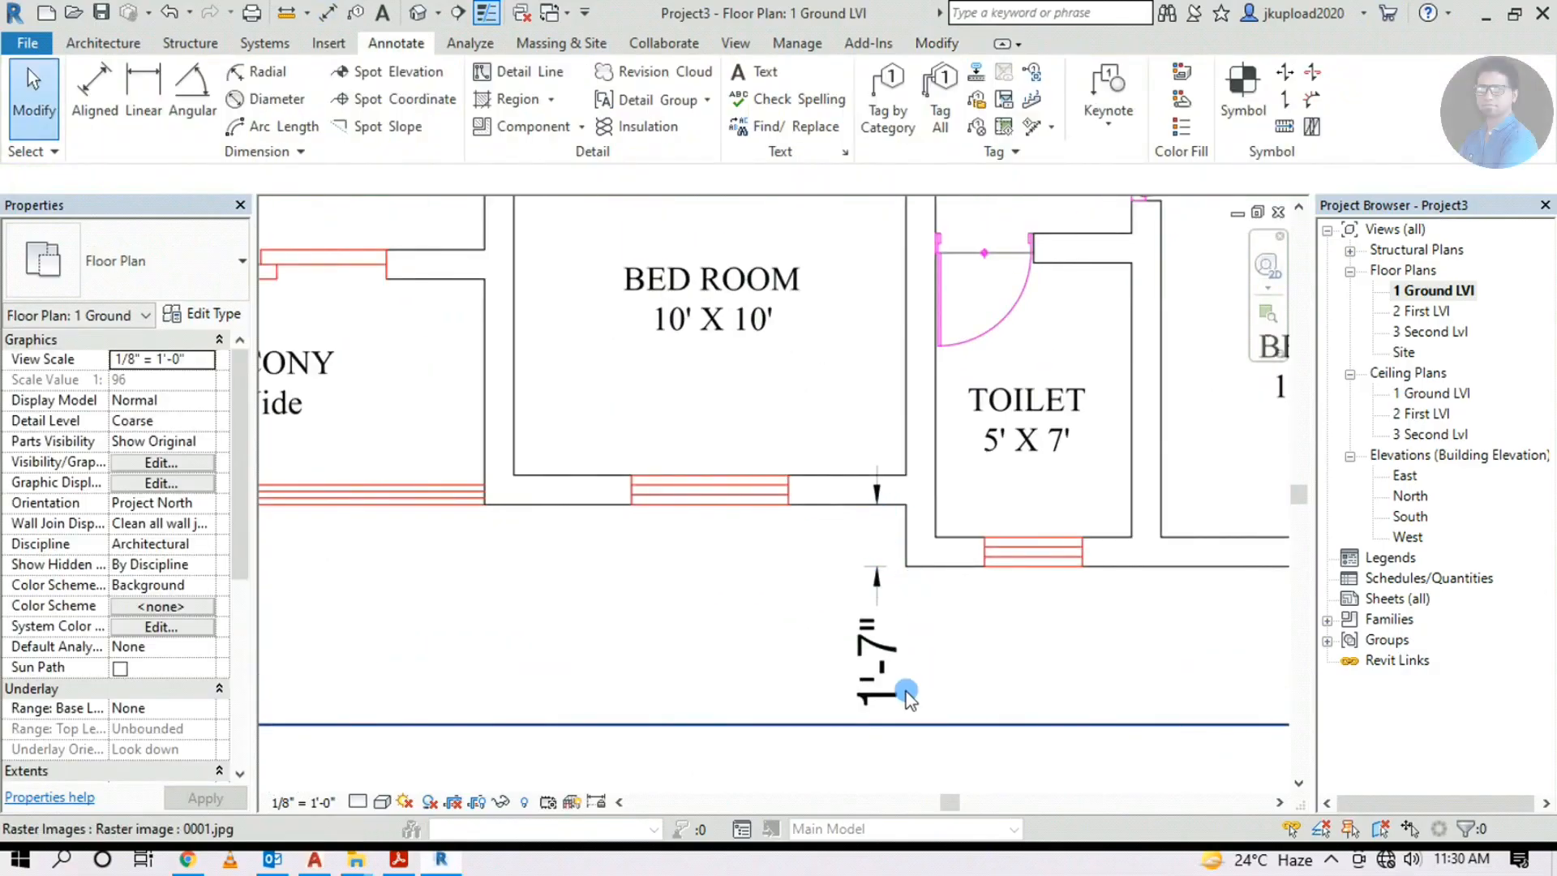
{"action": "left_click_drag", "start_coordinate": [864, 708], "coordinate": [867, 657]}
{"action": "scroll", "coordinate": [876, 591], "scroll_direction": "down", "scroll_amount": 5}
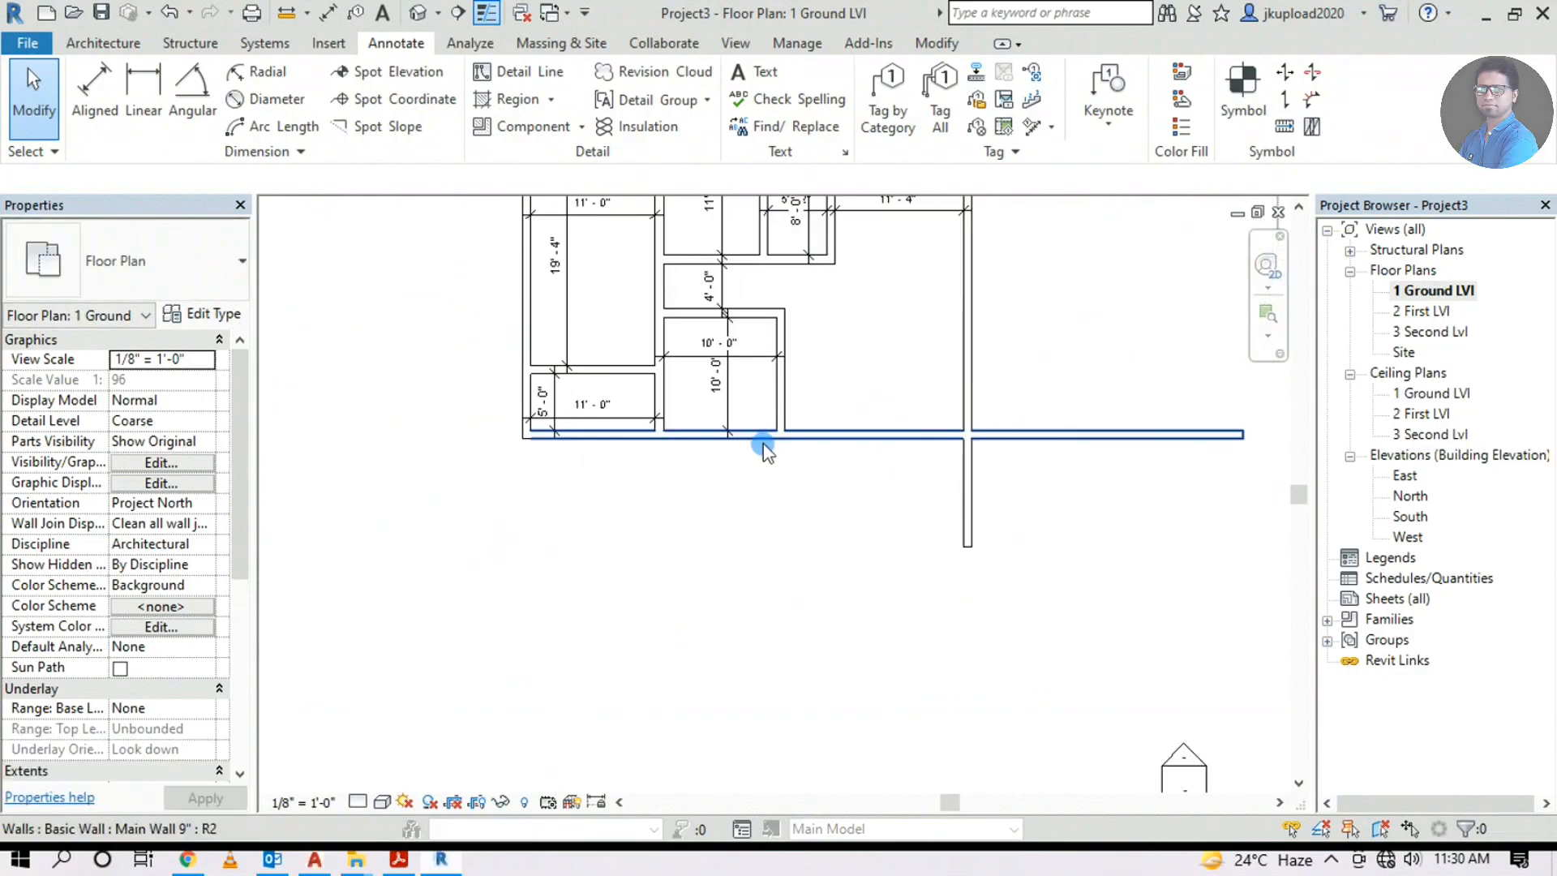
Add a parallel wall below the lower outer wall with Pick Lines, using a 1' 7" offset and Finish Face: Exterior as location line
{"action": "middle_click_drag", "start_coordinate": [768, 496], "coordinate": [750, 572]}
{"action": "left_click", "coordinate": [107, 45]}
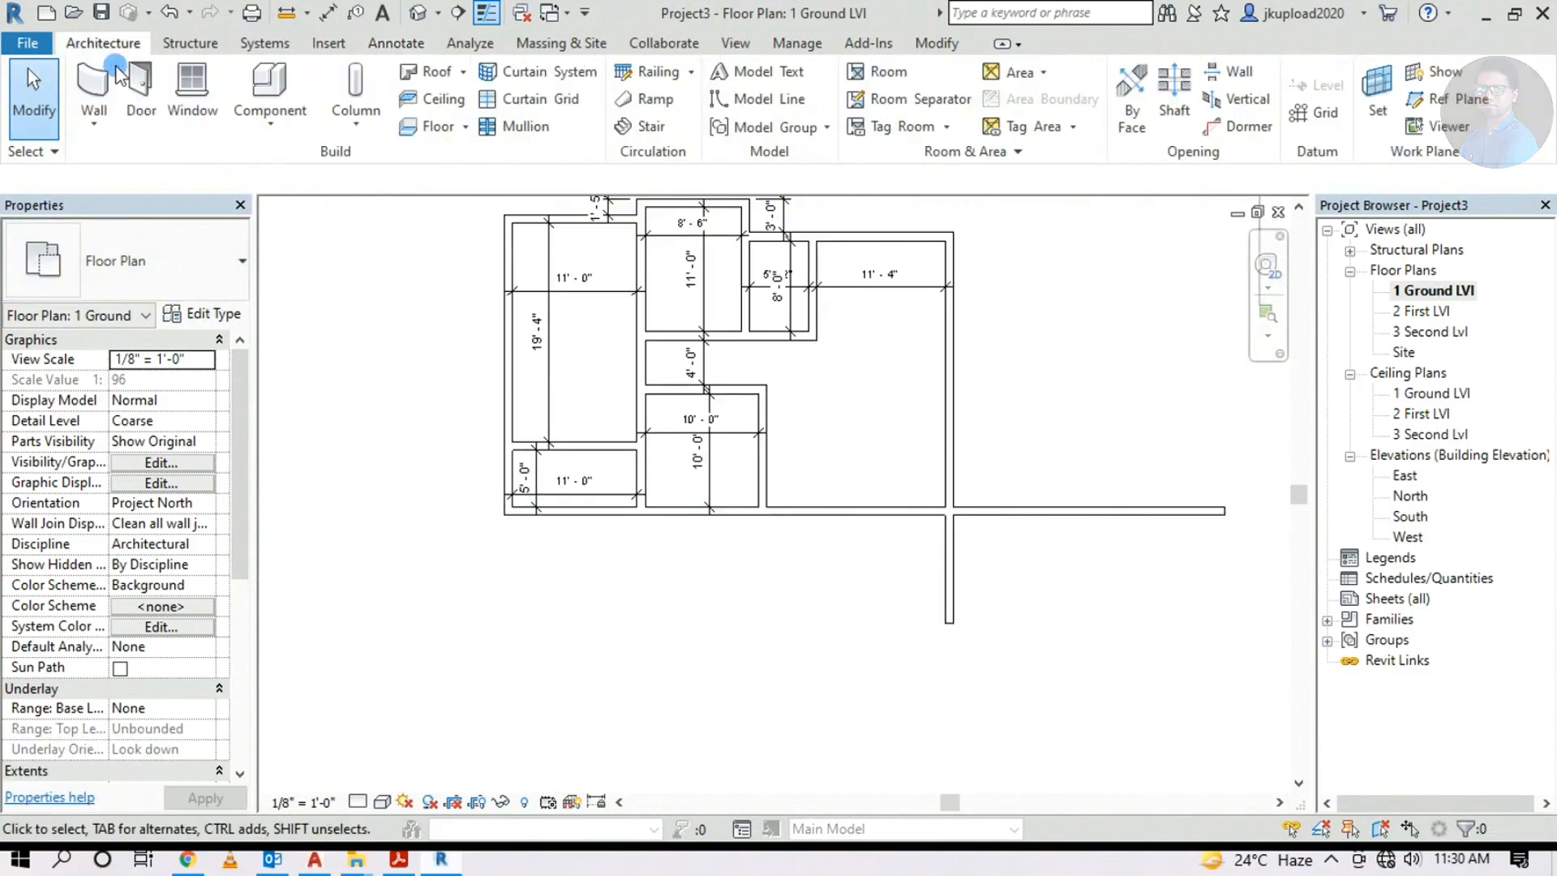
{"action": "left_click", "coordinate": [113, 77]}
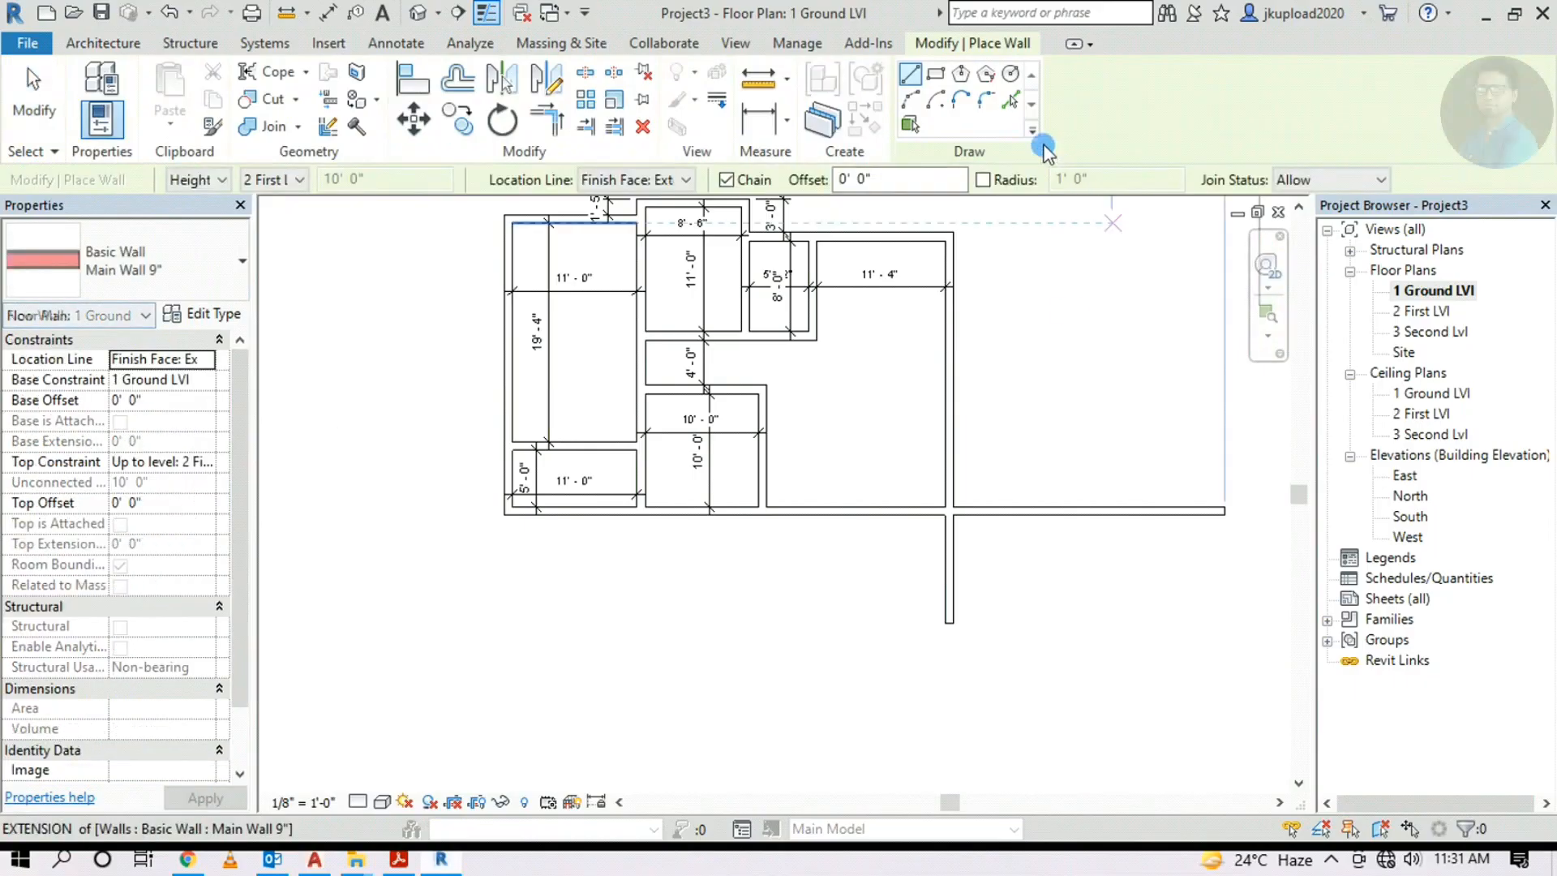
{"action": "left_click", "coordinate": [1010, 104]}
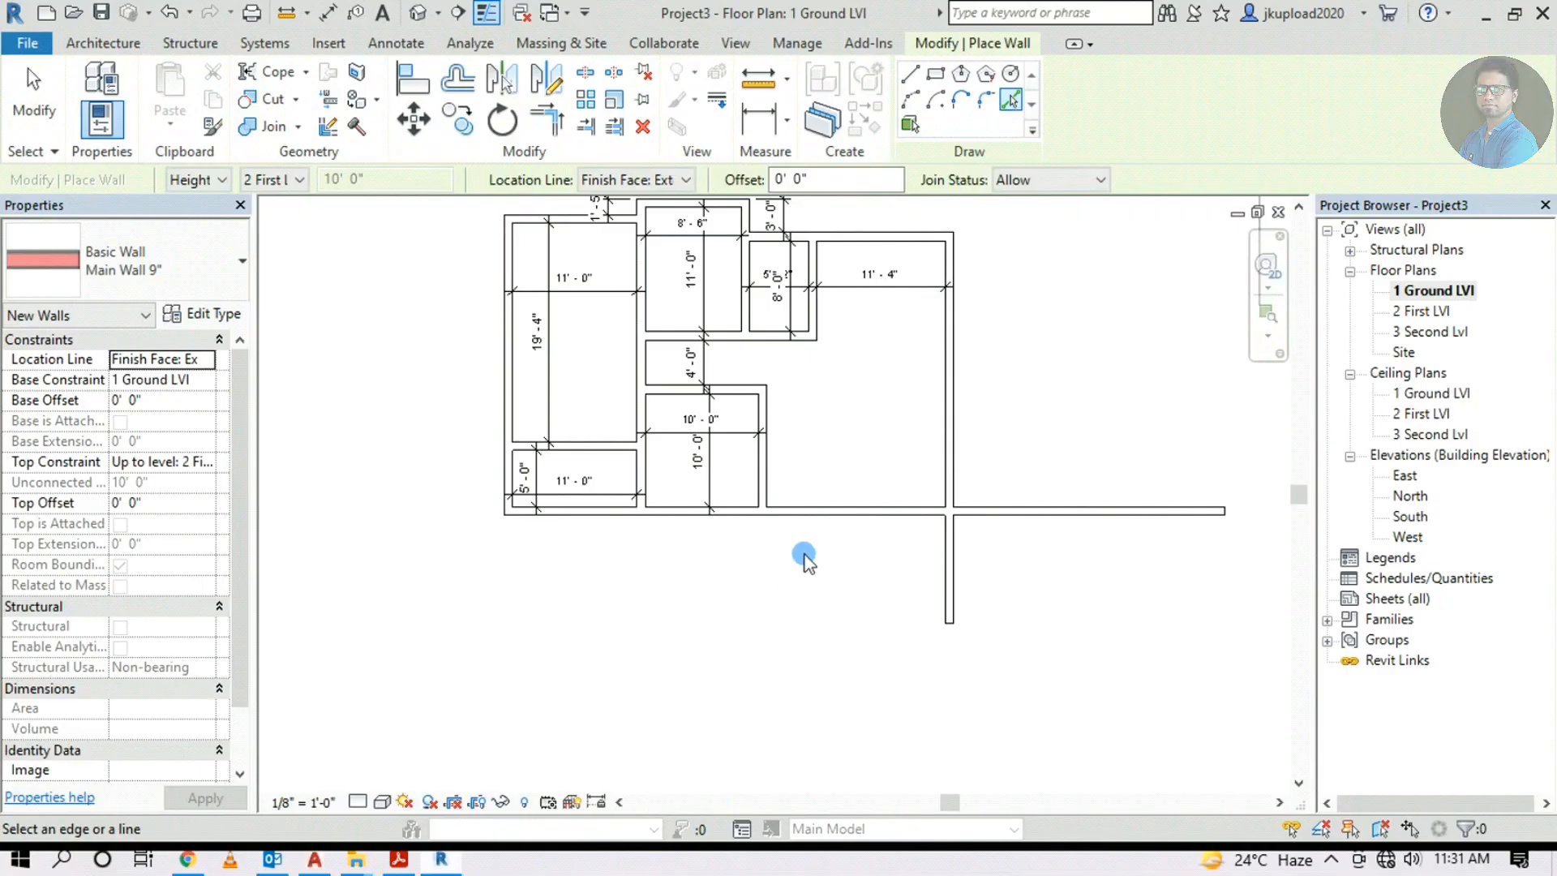
{"action": "middle_click_drag", "start_coordinate": [806, 541], "coordinate": [790, 585]}
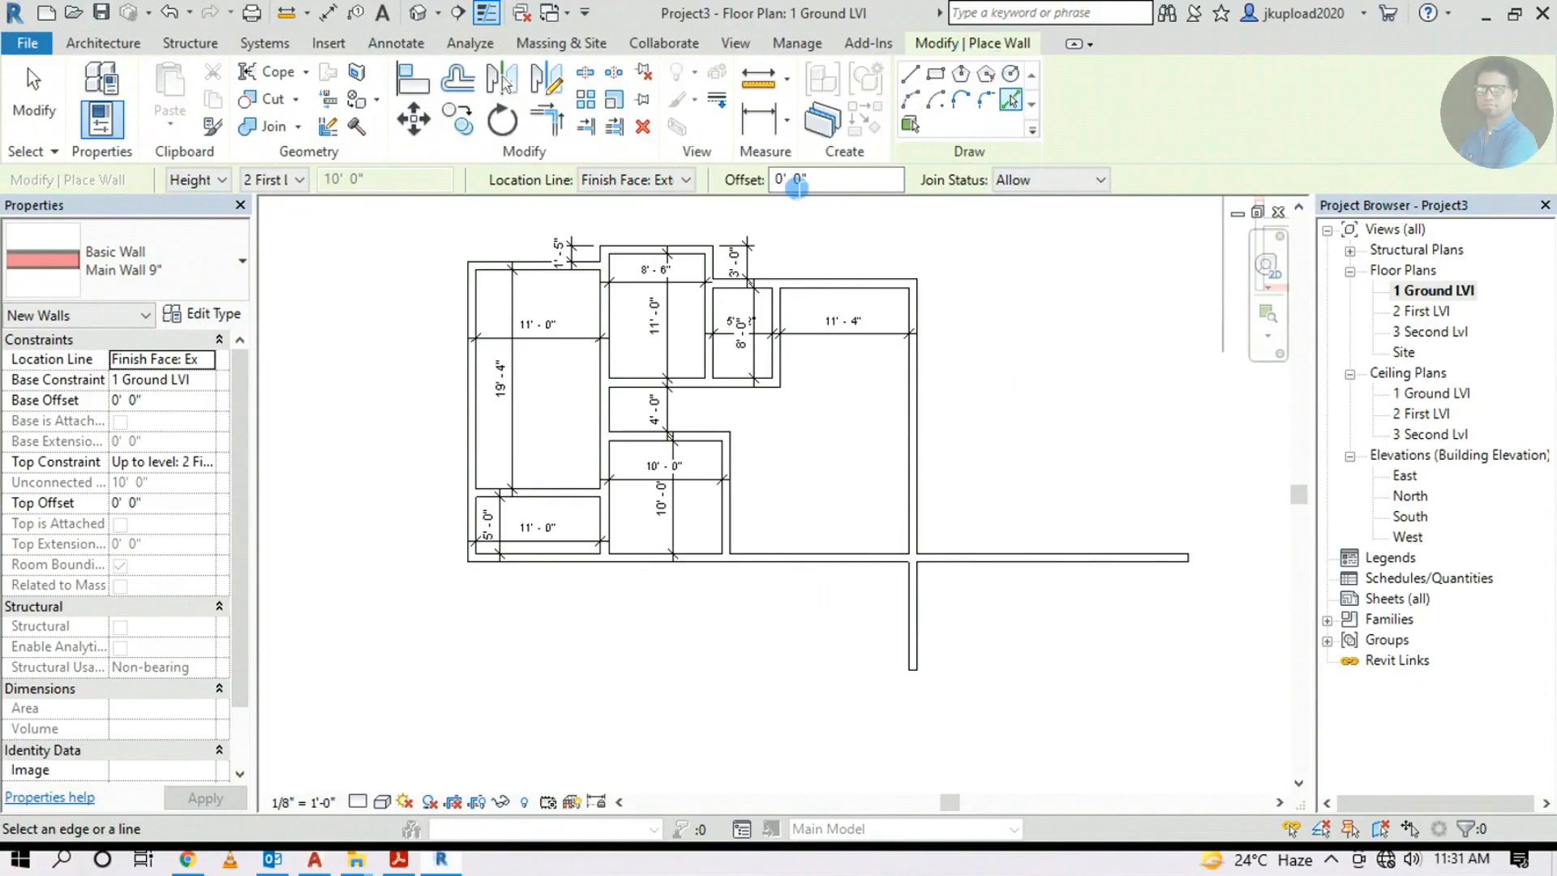
{"action": "key", "text": "BackSpace"}
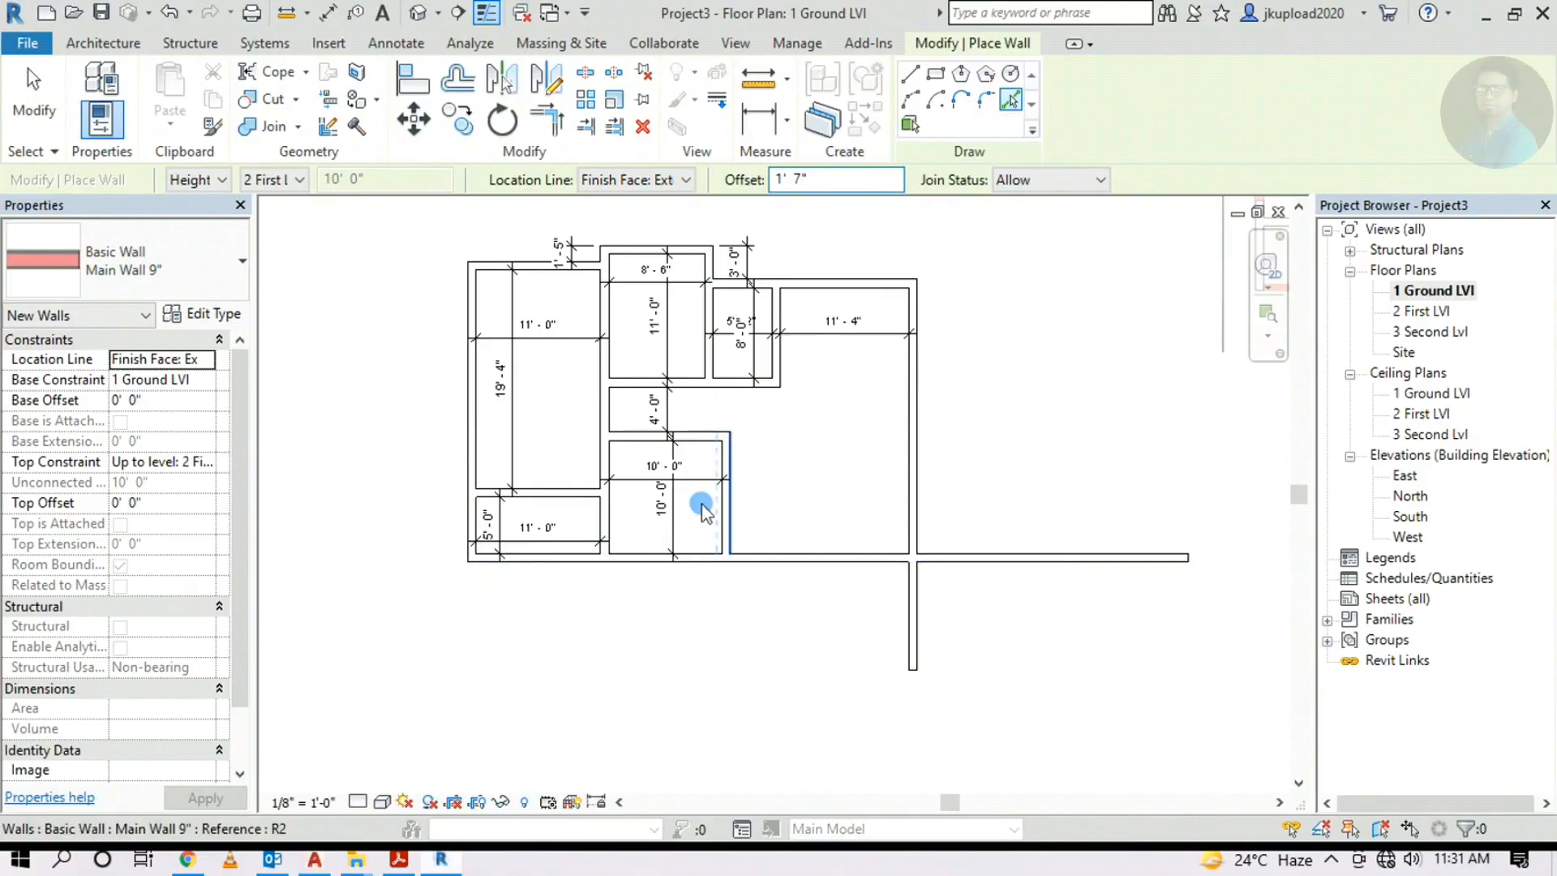
{"action": "left_click", "coordinate": [635, 180]}
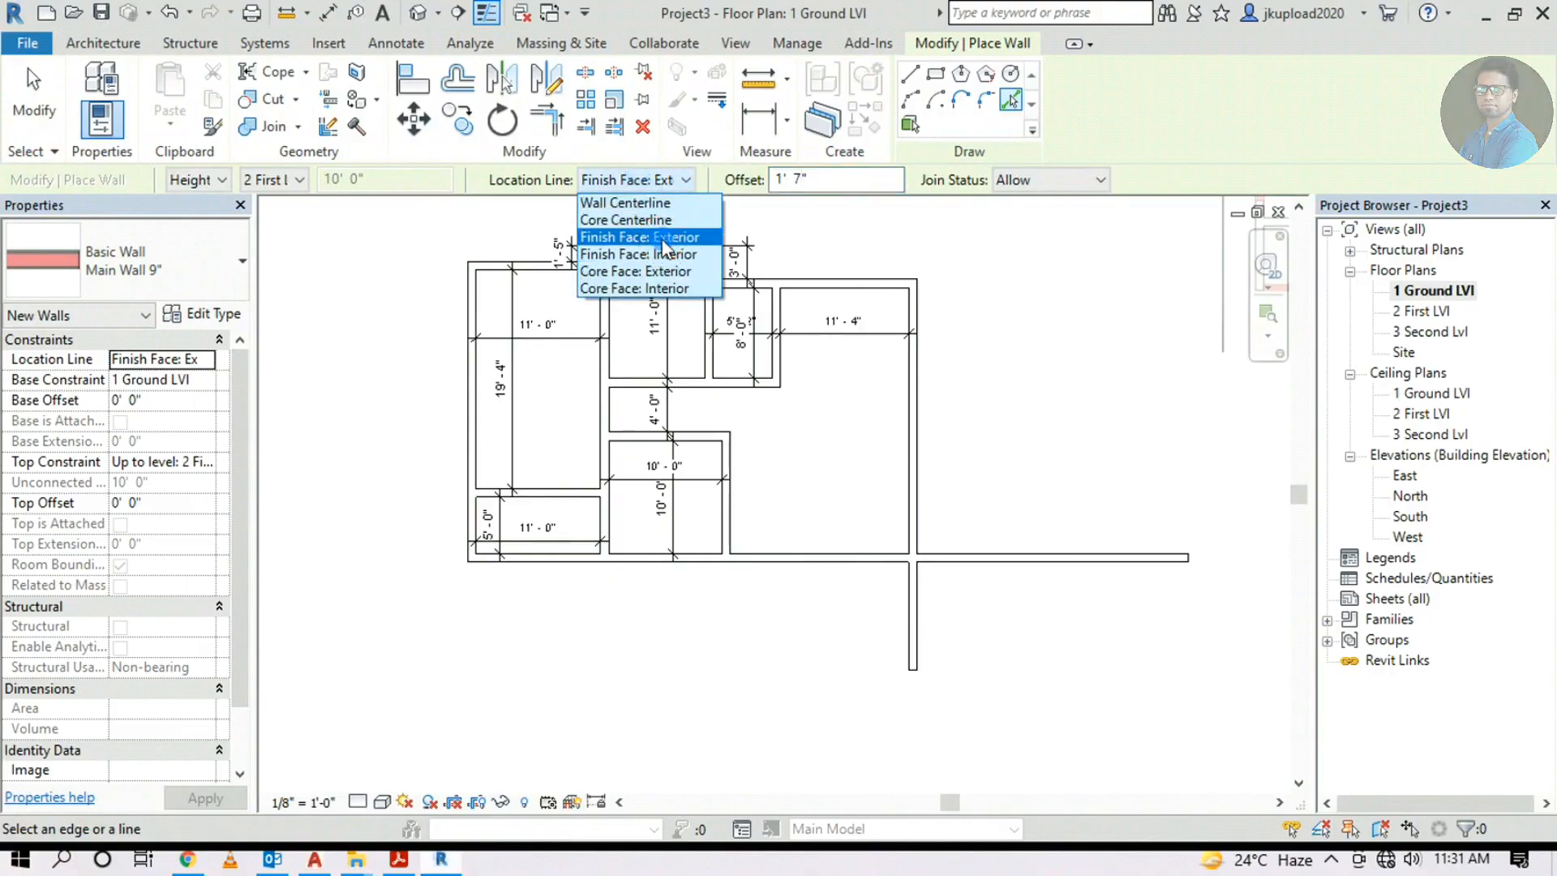
{"action": "left_click", "coordinate": [663, 237]}
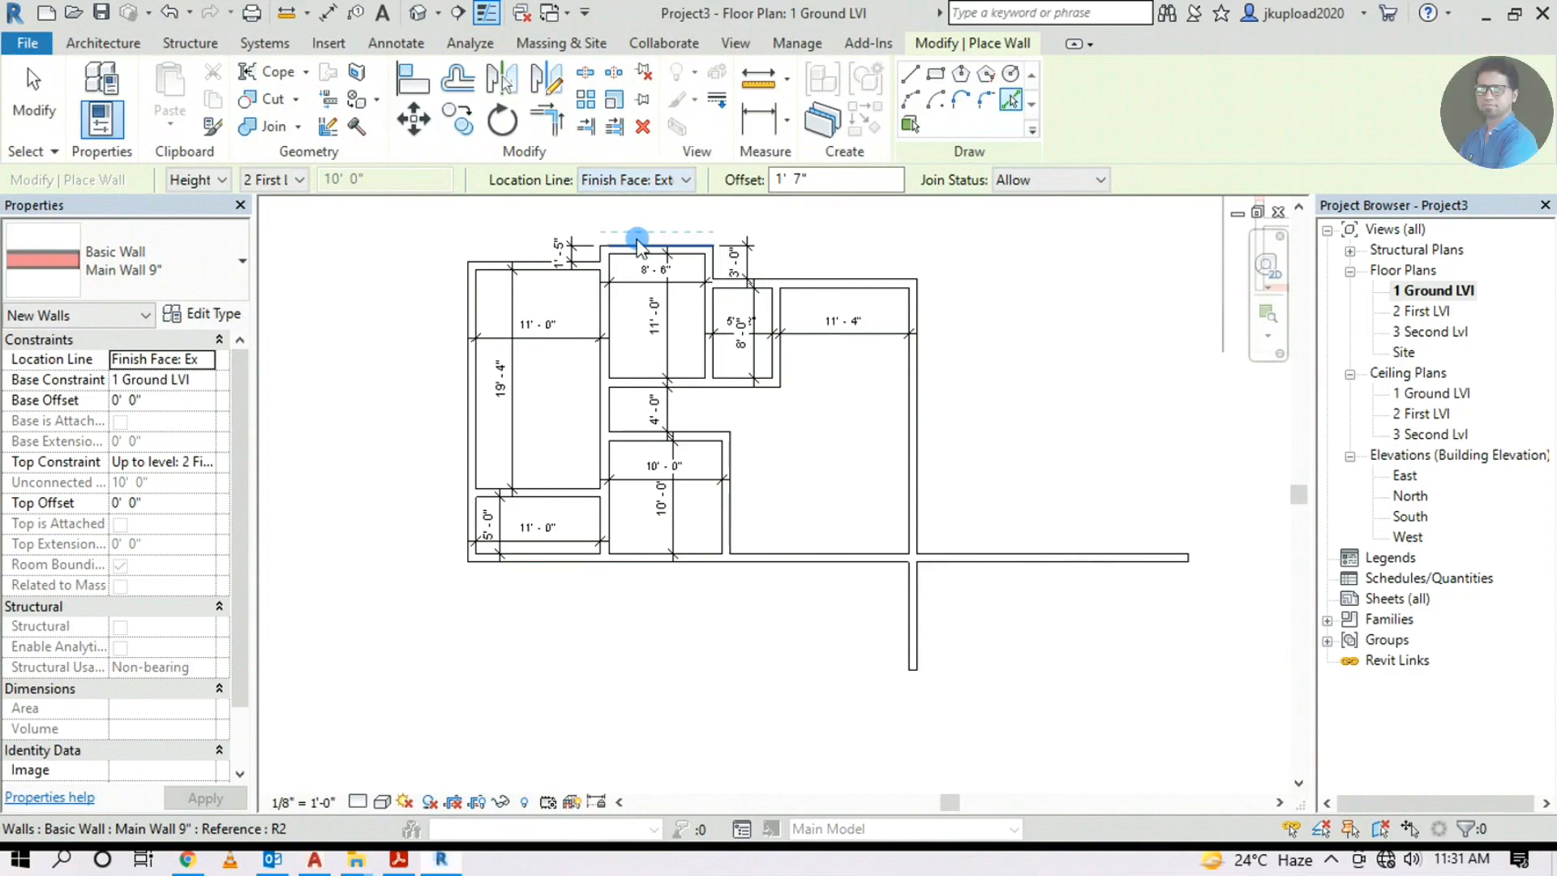
{"action": "left_click", "coordinate": [740, 570]}
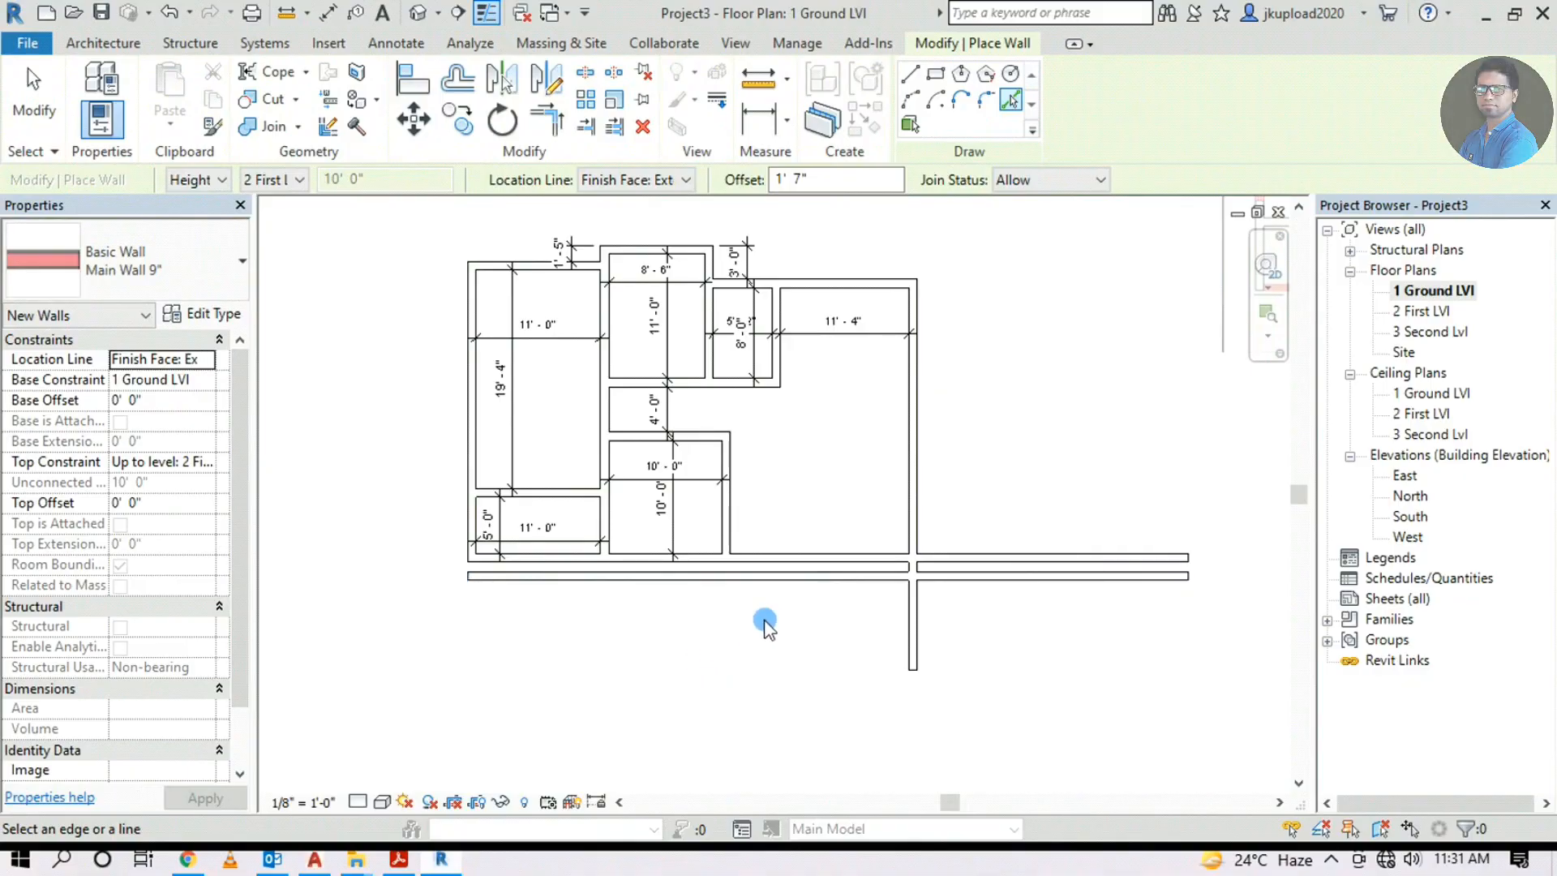
{"action": "middle_click_drag", "start_coordinate": [765, 621], "coordinate": [675, 629]}
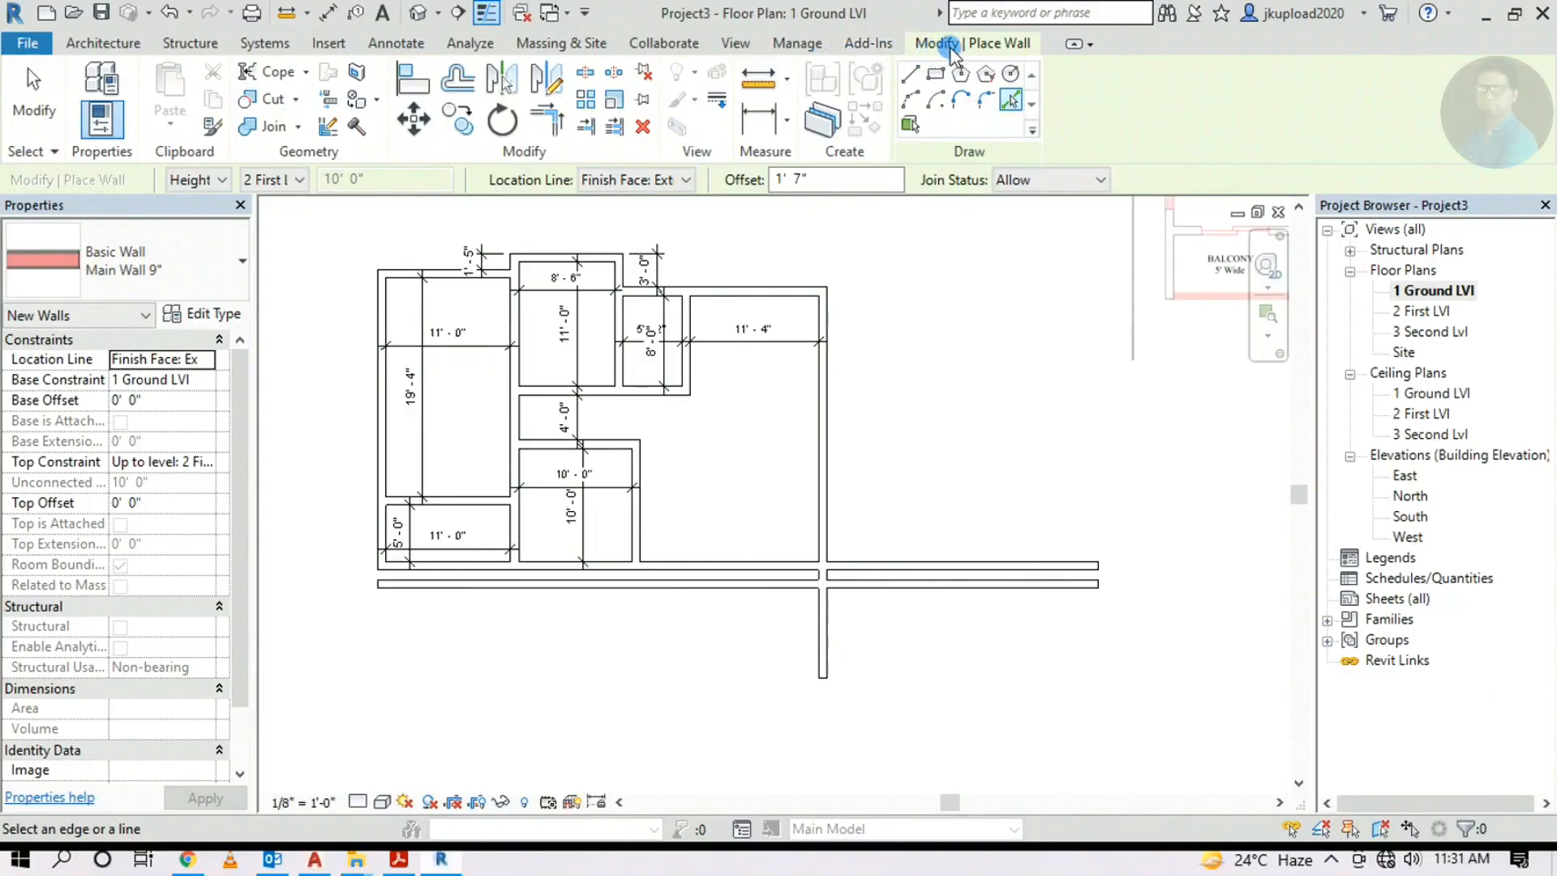
{"action": "key", "text": "Escape"}
{"action": "key", "text": "Escape"}
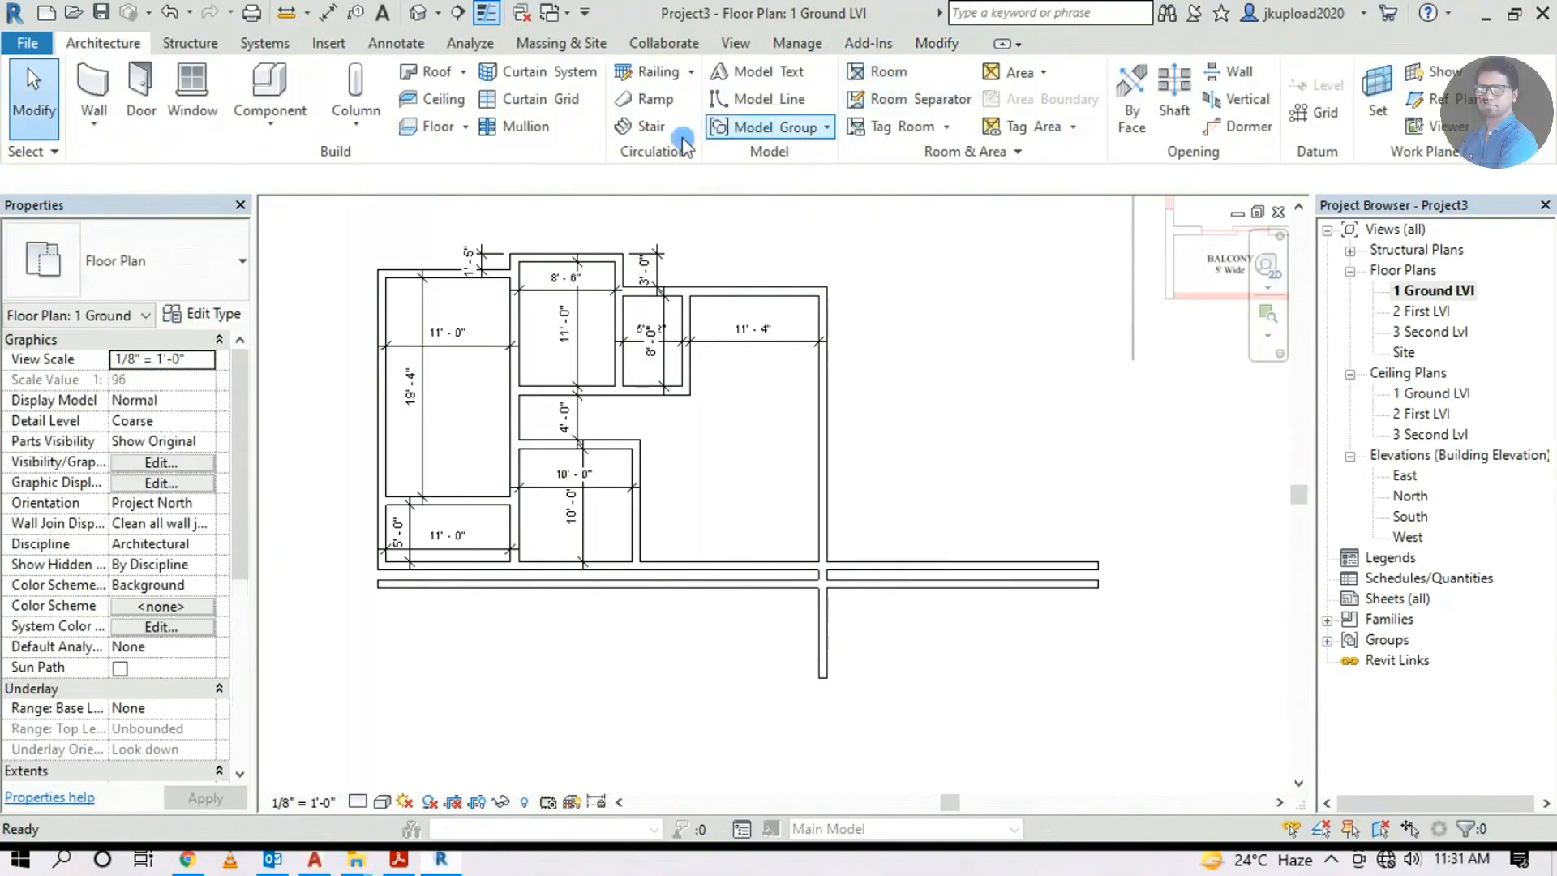
Trim/extend the offset lower wall to corners with the bedroom's partition wall and the house's far outer wall
{"action": "left_click", "coordinate": [937, 43]}
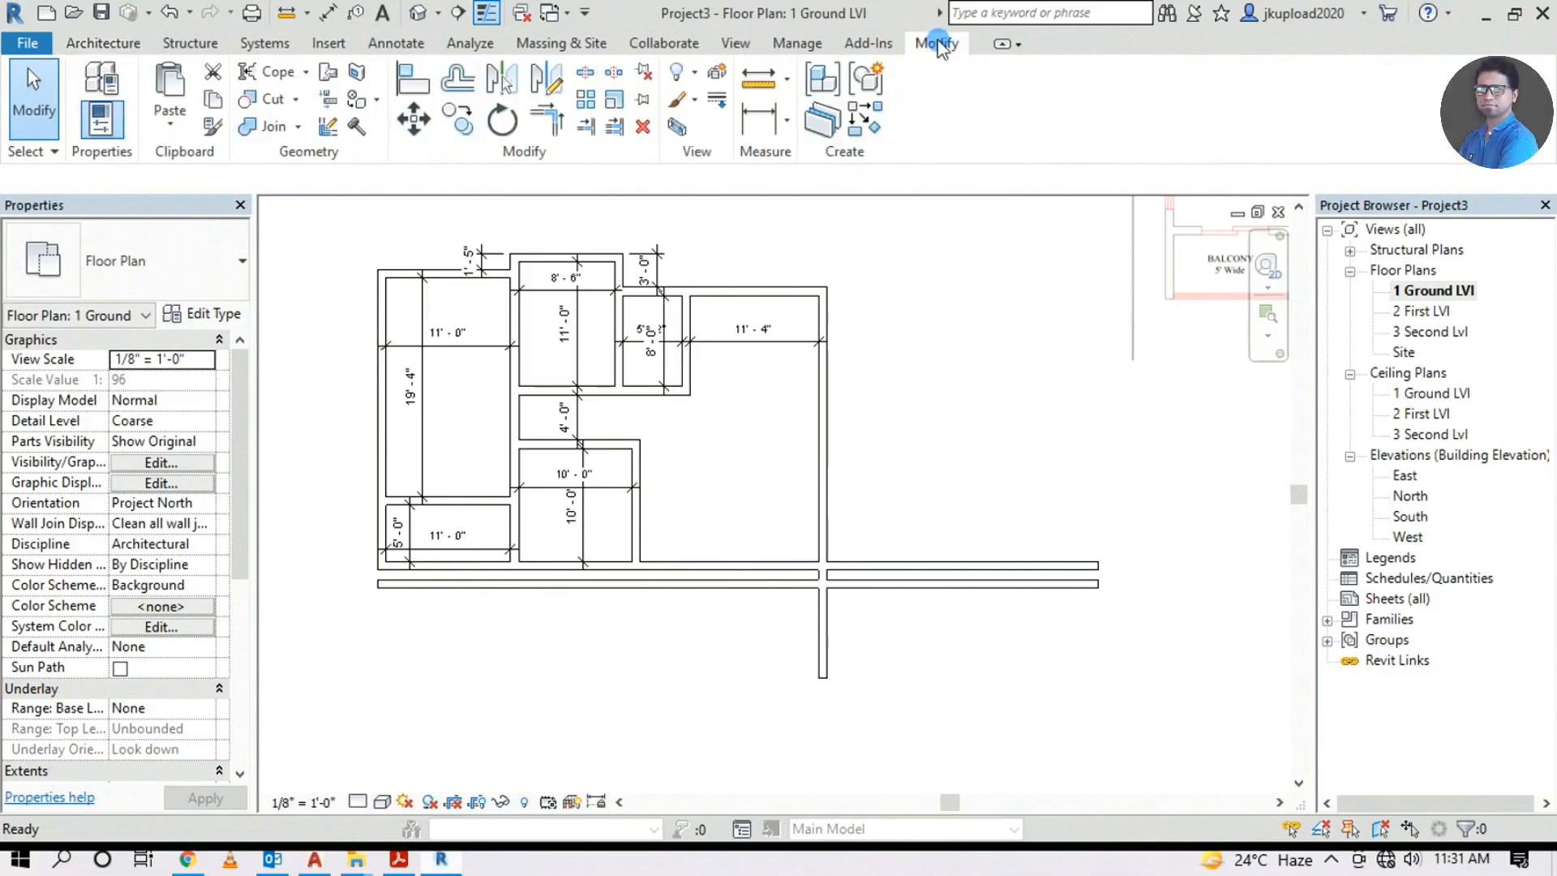
{"action": "left_click", "coordinate": [551, 120]}
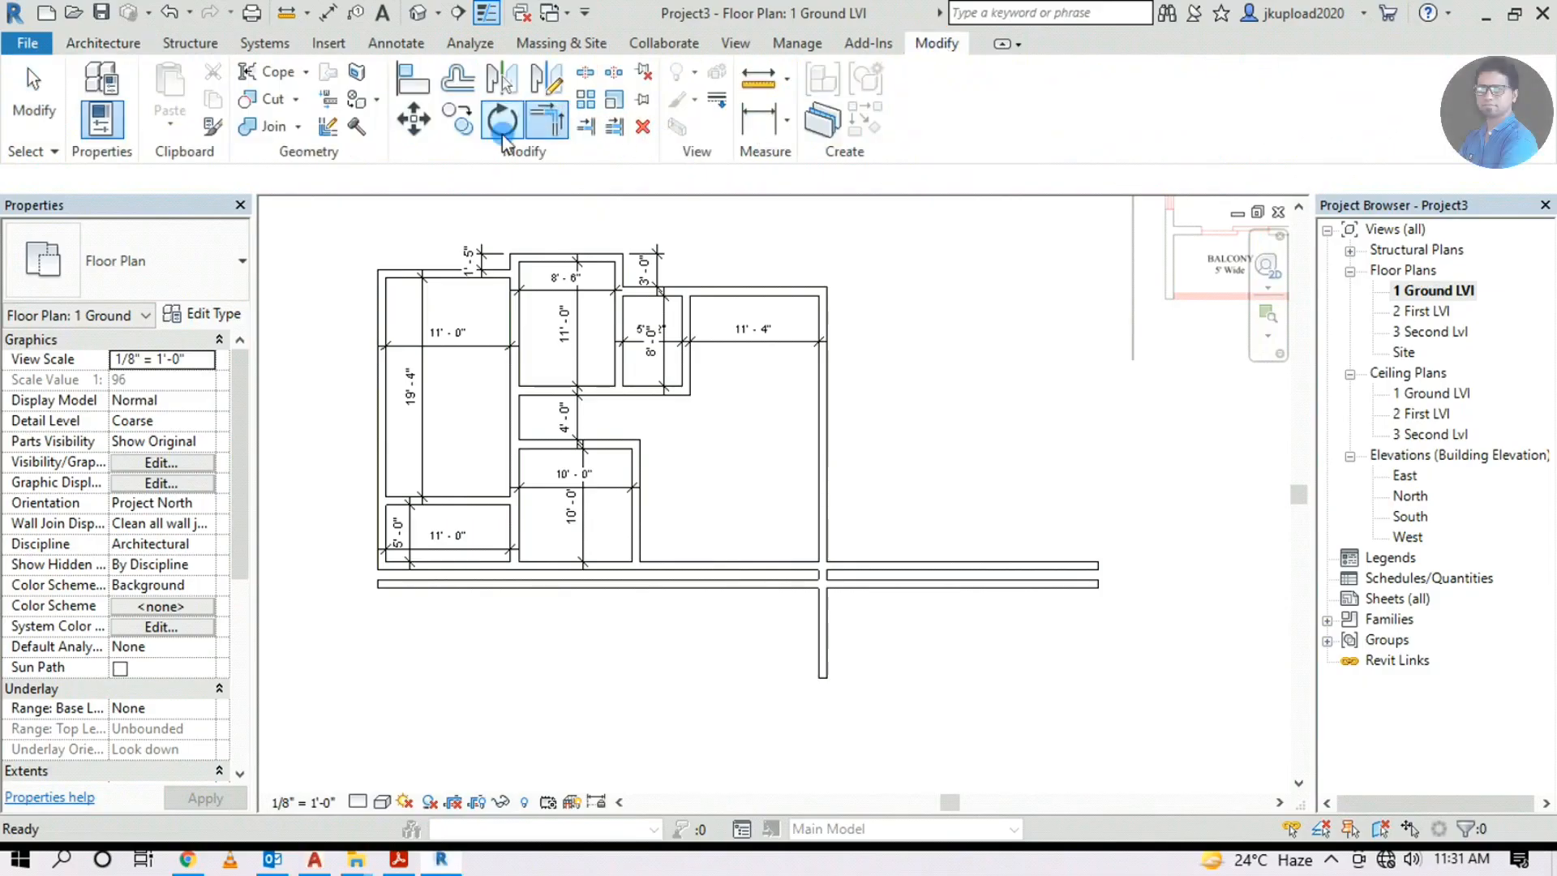
{"action": "left_click", "coordinate": [640, 544]}
{"action": "left_click", "coordinate": [695, 584]}
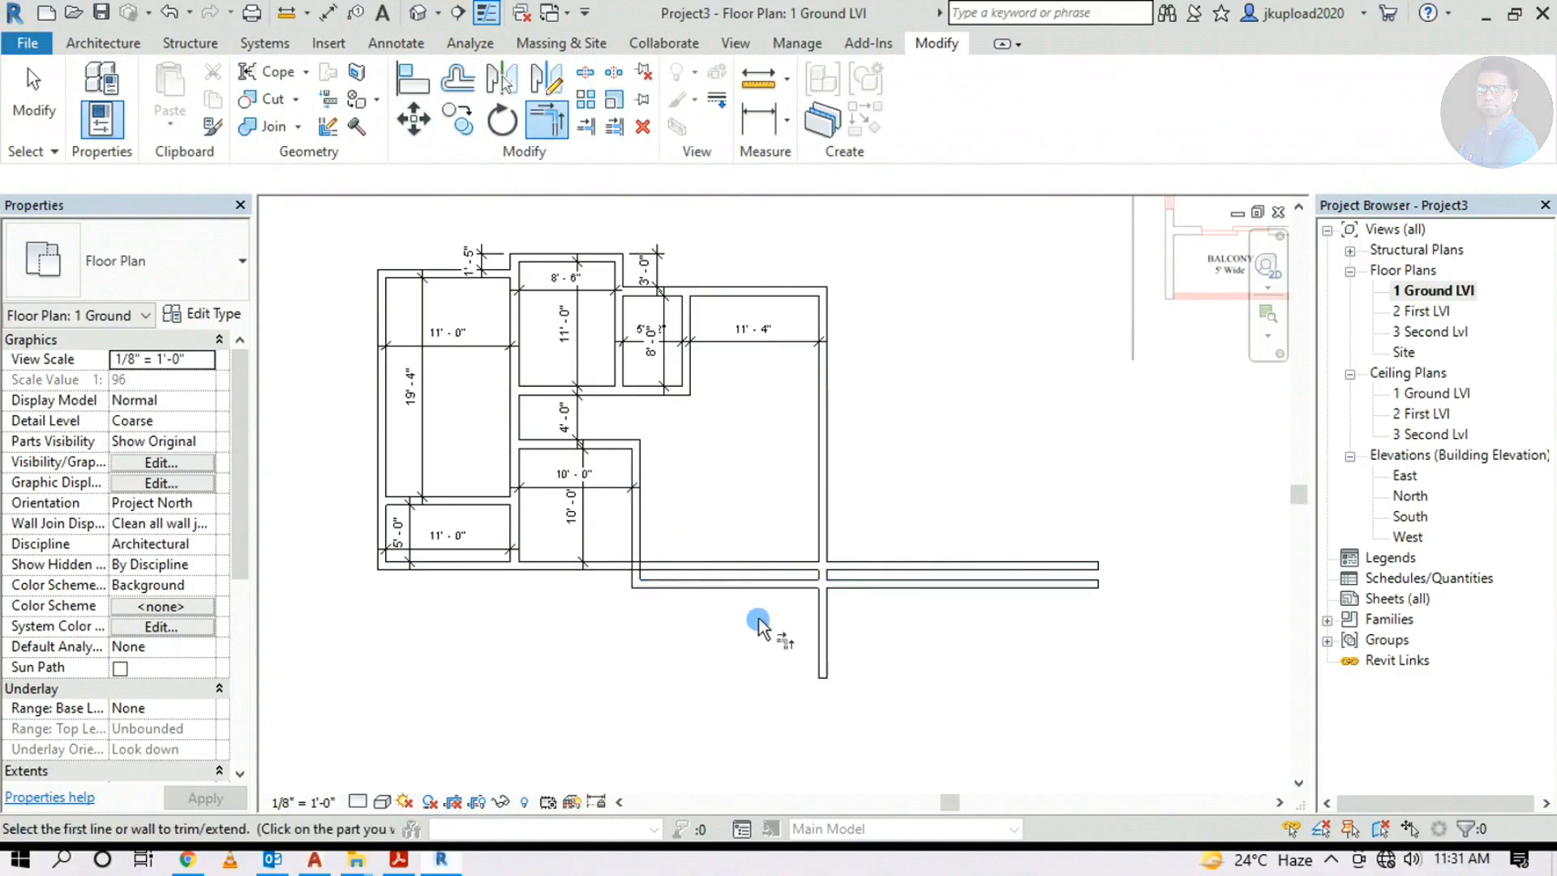
{"action": "left_click", "coordinate": [786, 586]}
{"action": "left_click", "coordinate": [826, 479]}
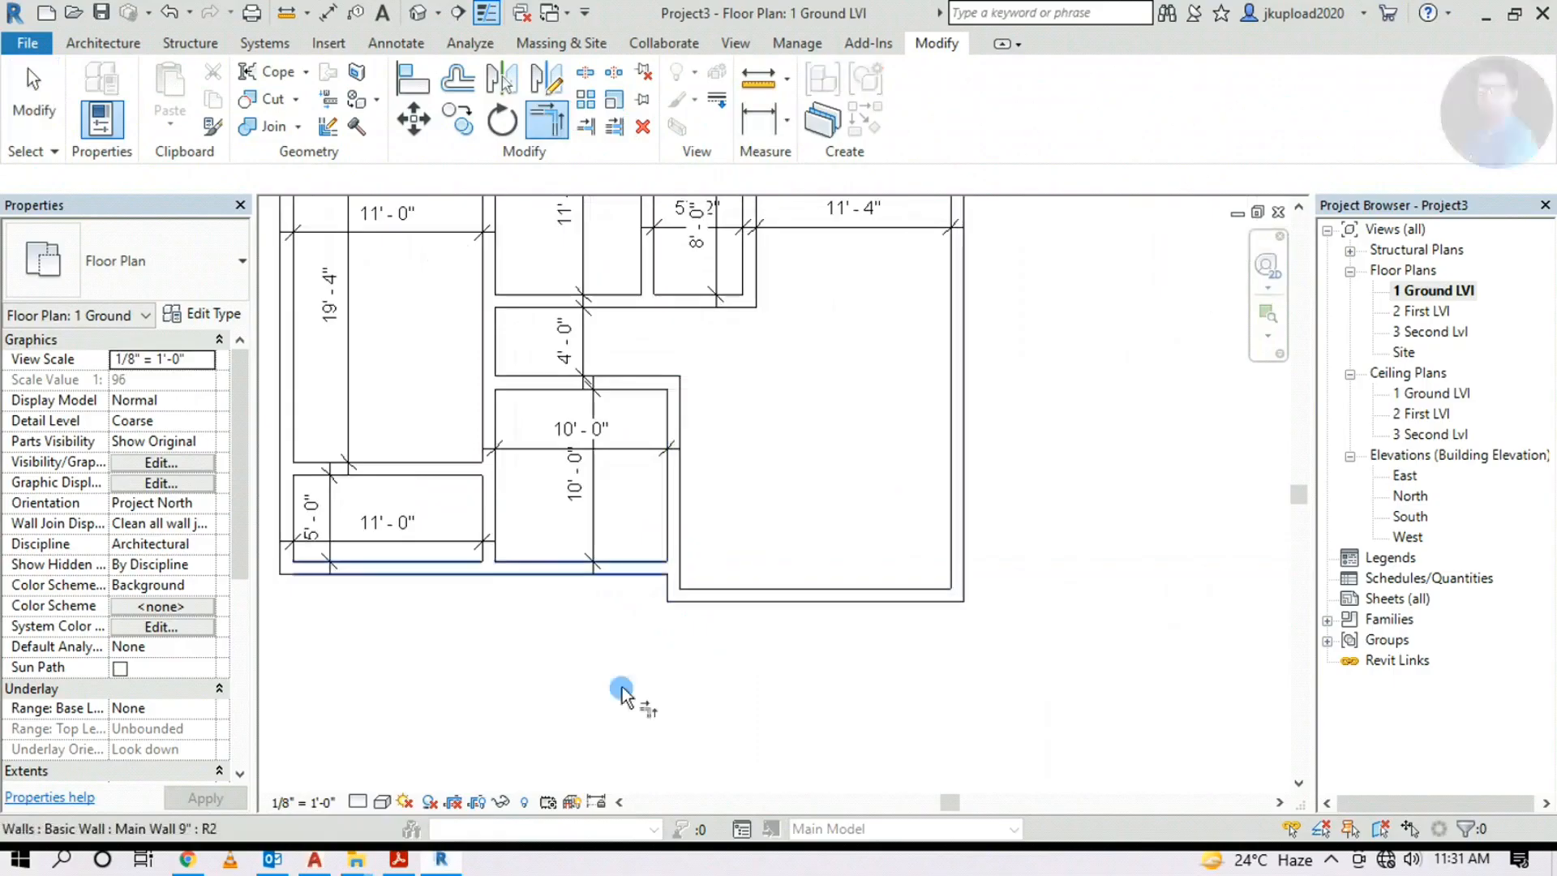
{"action": "key", "text": "Escape"}
Add an aligned dimension for the step between the bedroom's lower outer face and the offset wall's outer face
{"action": "scroll", "coordinate": [641, 527], "scroll_direction": "down", "scroll_amount": 3}
{"action": "middle_click_drag", "start_coordinate": [640, 527], "coordinate": [486, 629]}
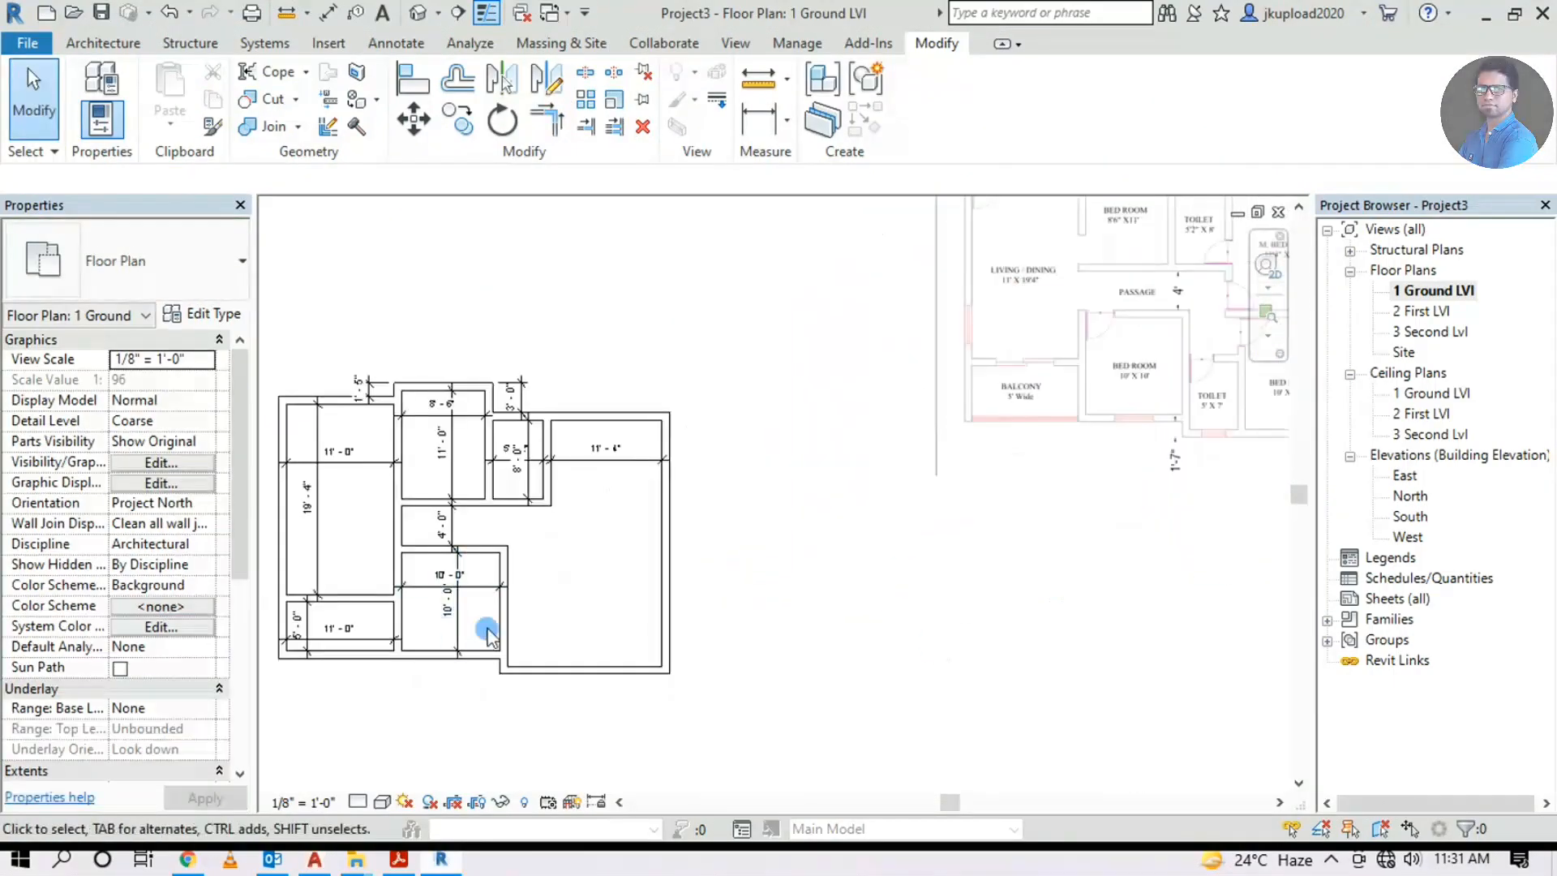
{"action": "scroll", "coordinate": [487, 644], "scroll_direction": "up", "scroll_amount": 2}
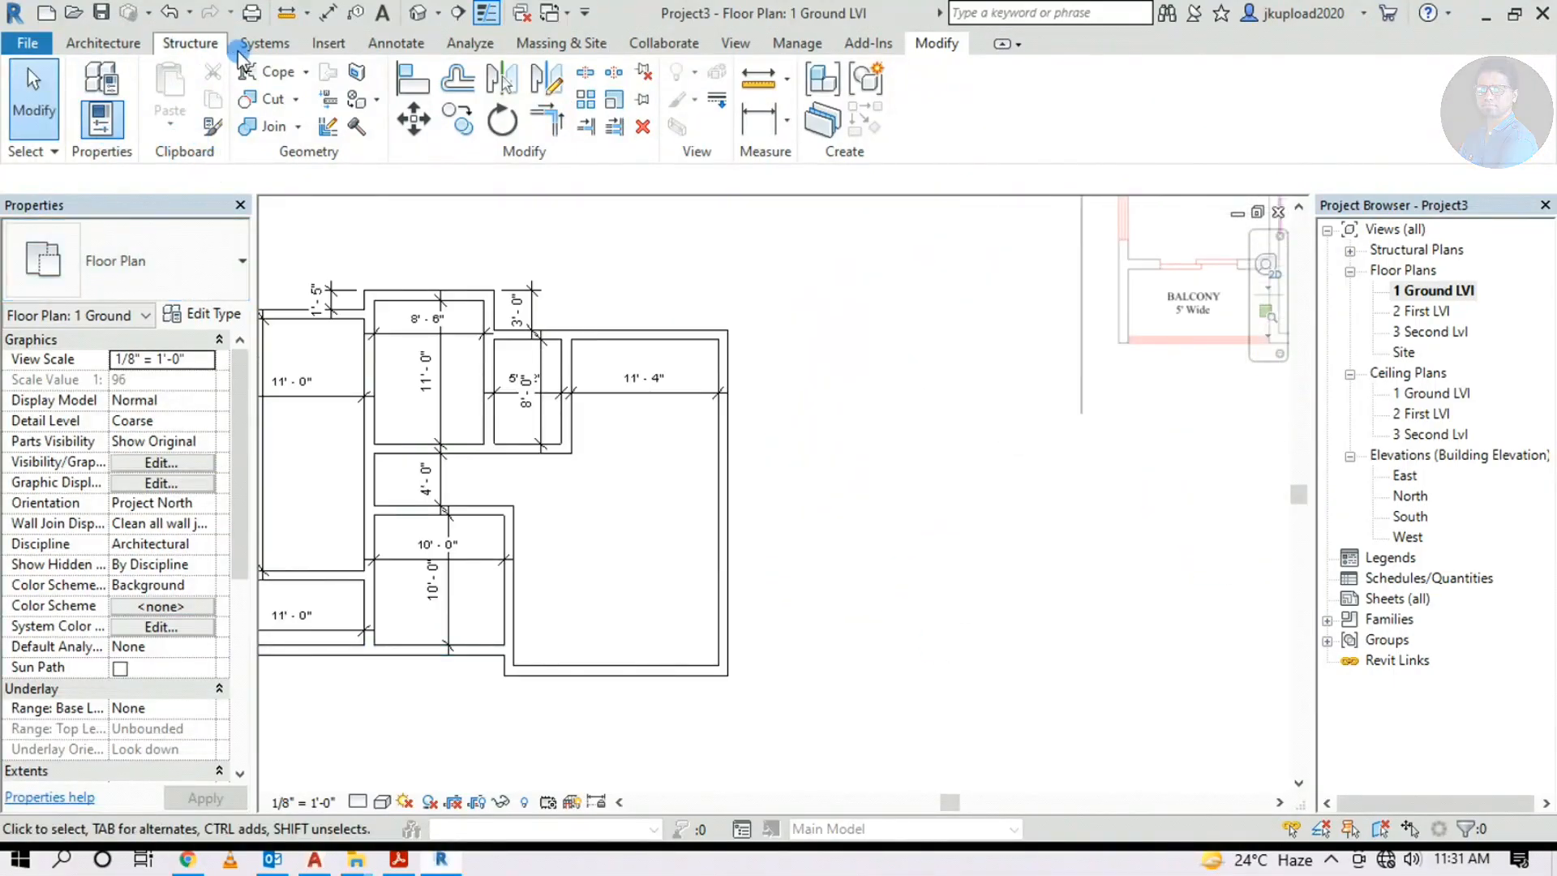
{"action": "left_click", "coordinate": [377, 46]}
{"action": "left_click", "coordinate": [98, 93]}
{"action": "scroll", "coordinate": [454, 648], "scroll_direction": "up", "scroll_amount": 2}
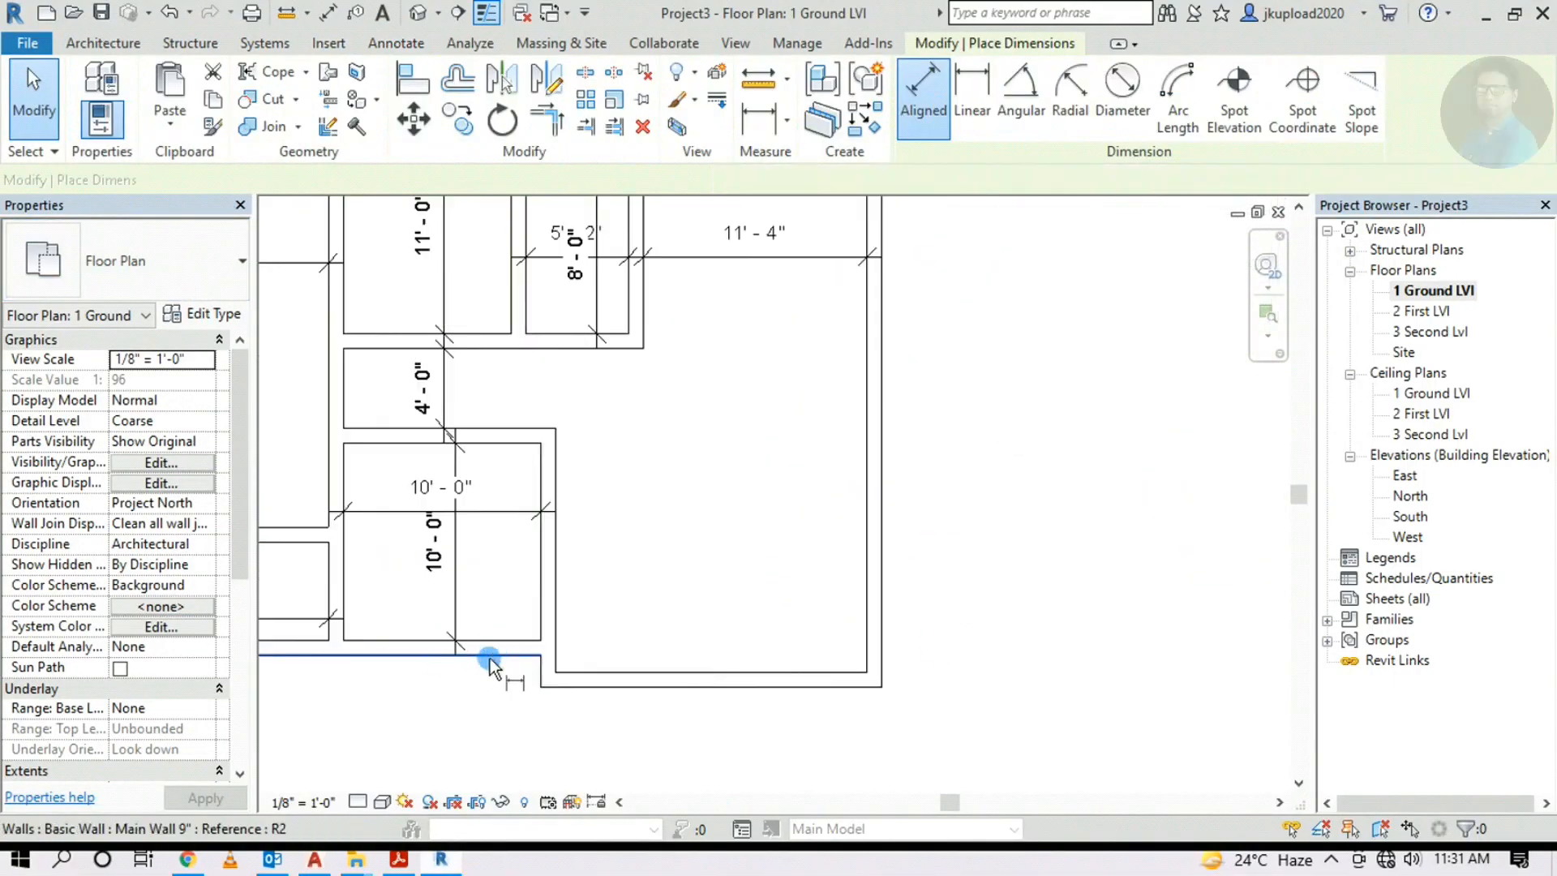
{"action": "left_click", "coordinate": [597, 689]}
{"action": "scroll", "coordinate": [521, 695], "scroll_direction": "up", "scroll_amount": 2}
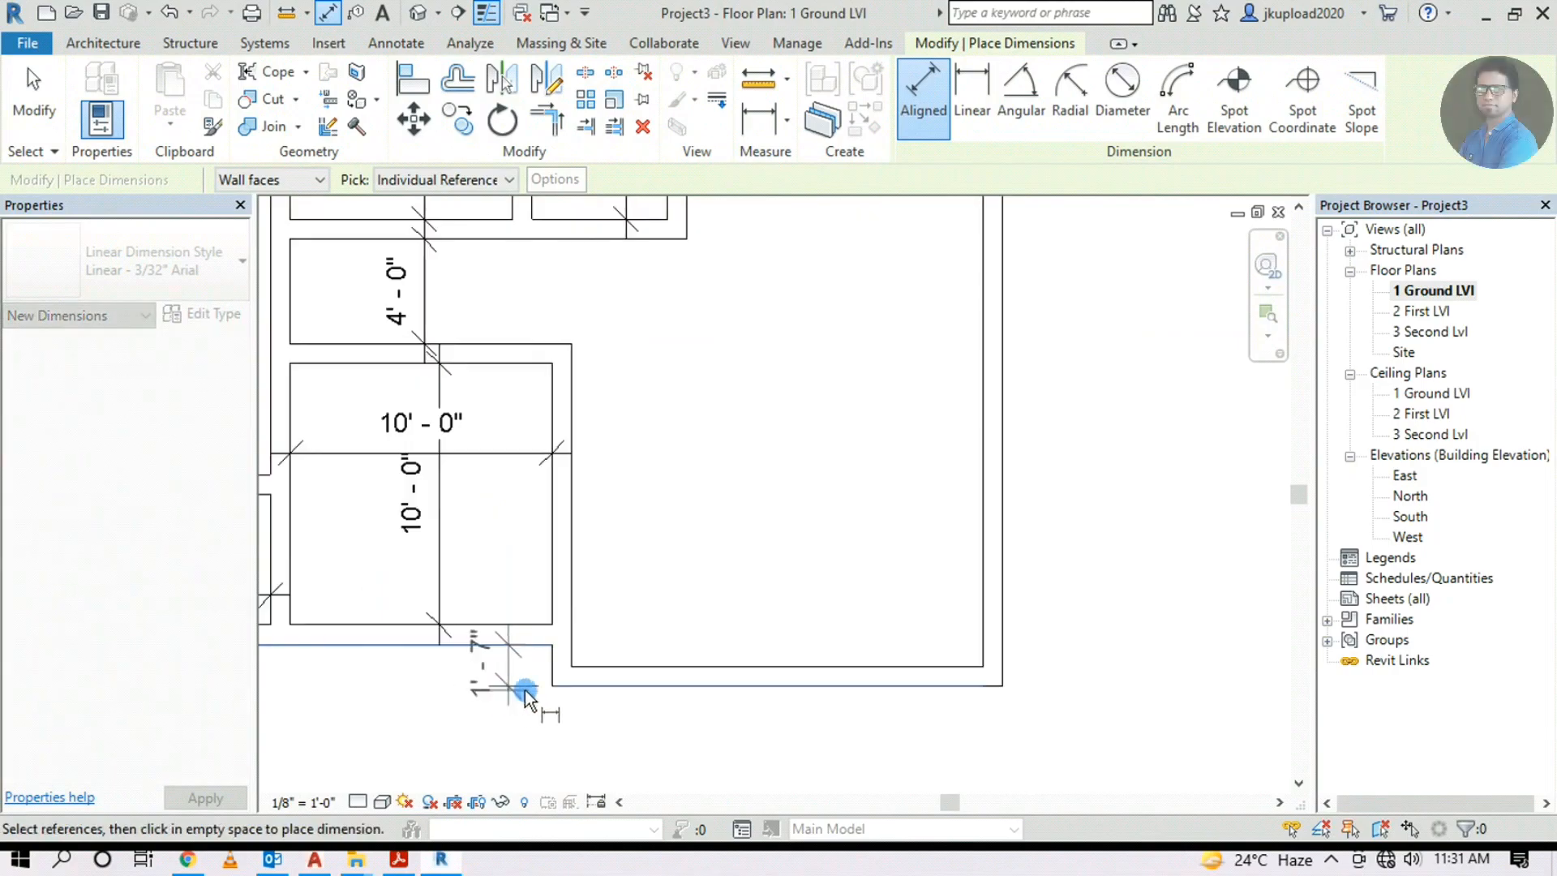
{"action": "left_click", "coordinate": [543, 708]}
Check the reference plan for the size of the toilet beside the lower bedroom
{"action": "scroll", "coordinate": [1120, 605], "scroll_direction": "down", "scroll_amount": 5}
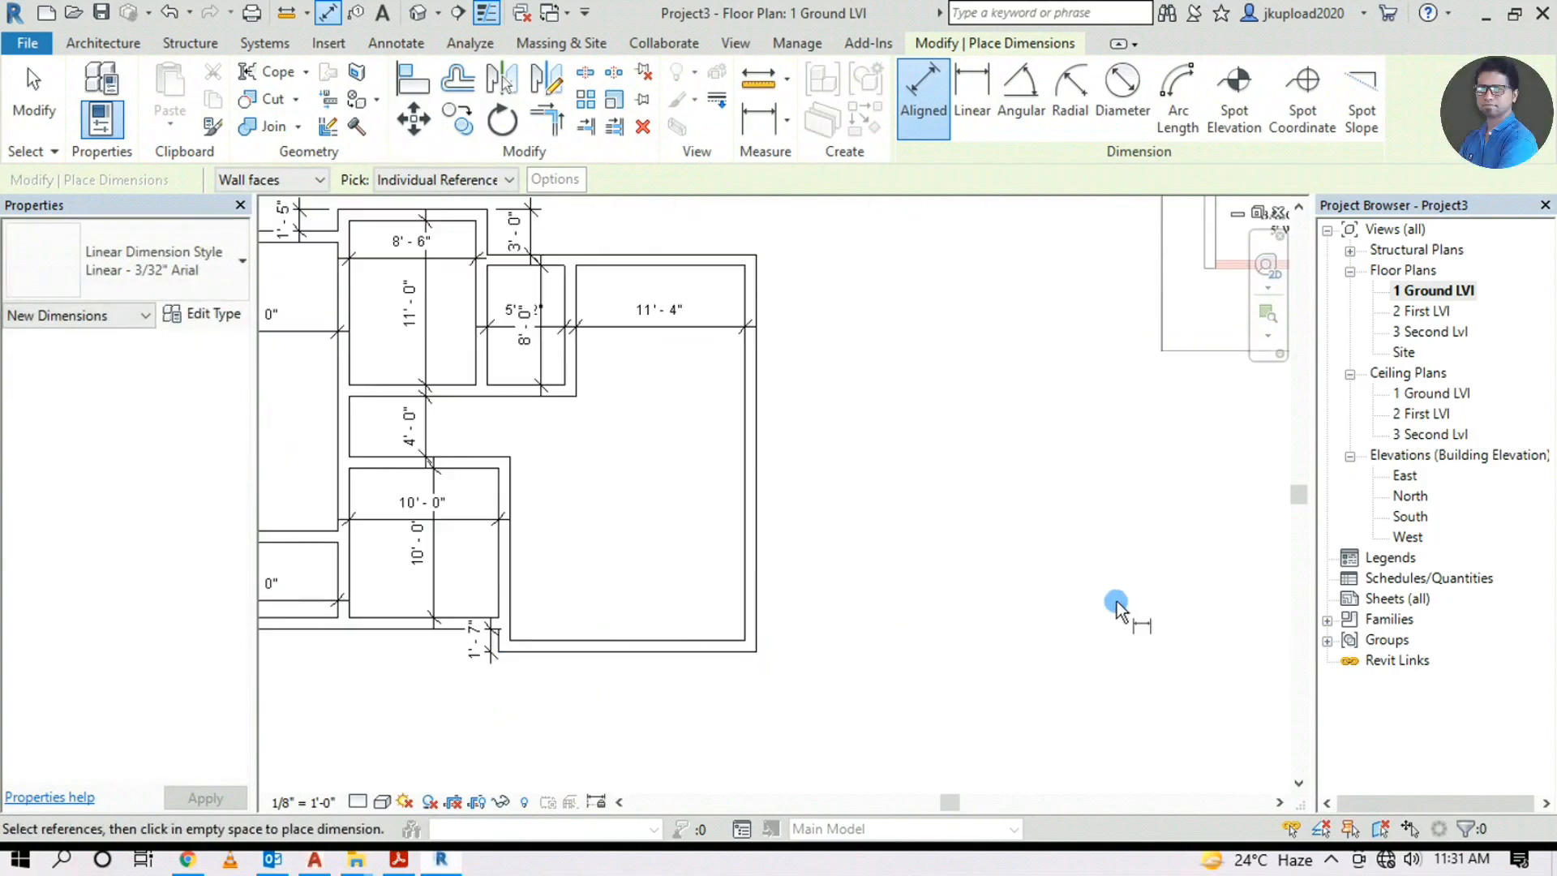
{"action": "scroll", "coordinate": [1004, 579], "scroll_direction": "up", "scroll_amount": 4}
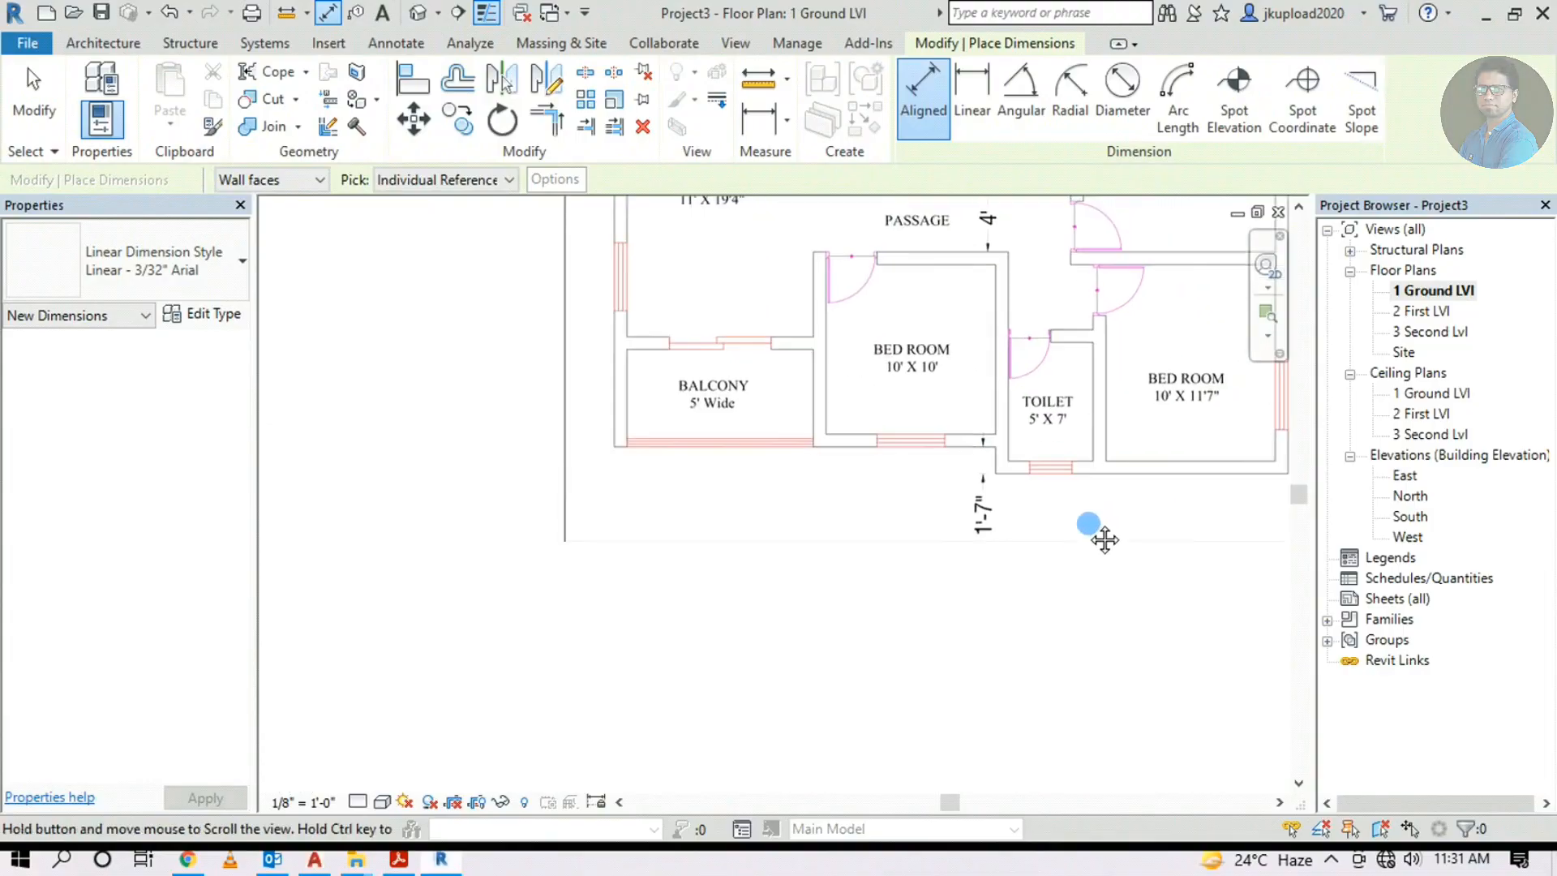
{"action": "scroll", "coordinate": [988, 467], "scroll_direction": "up", "scroll_amount": 1}
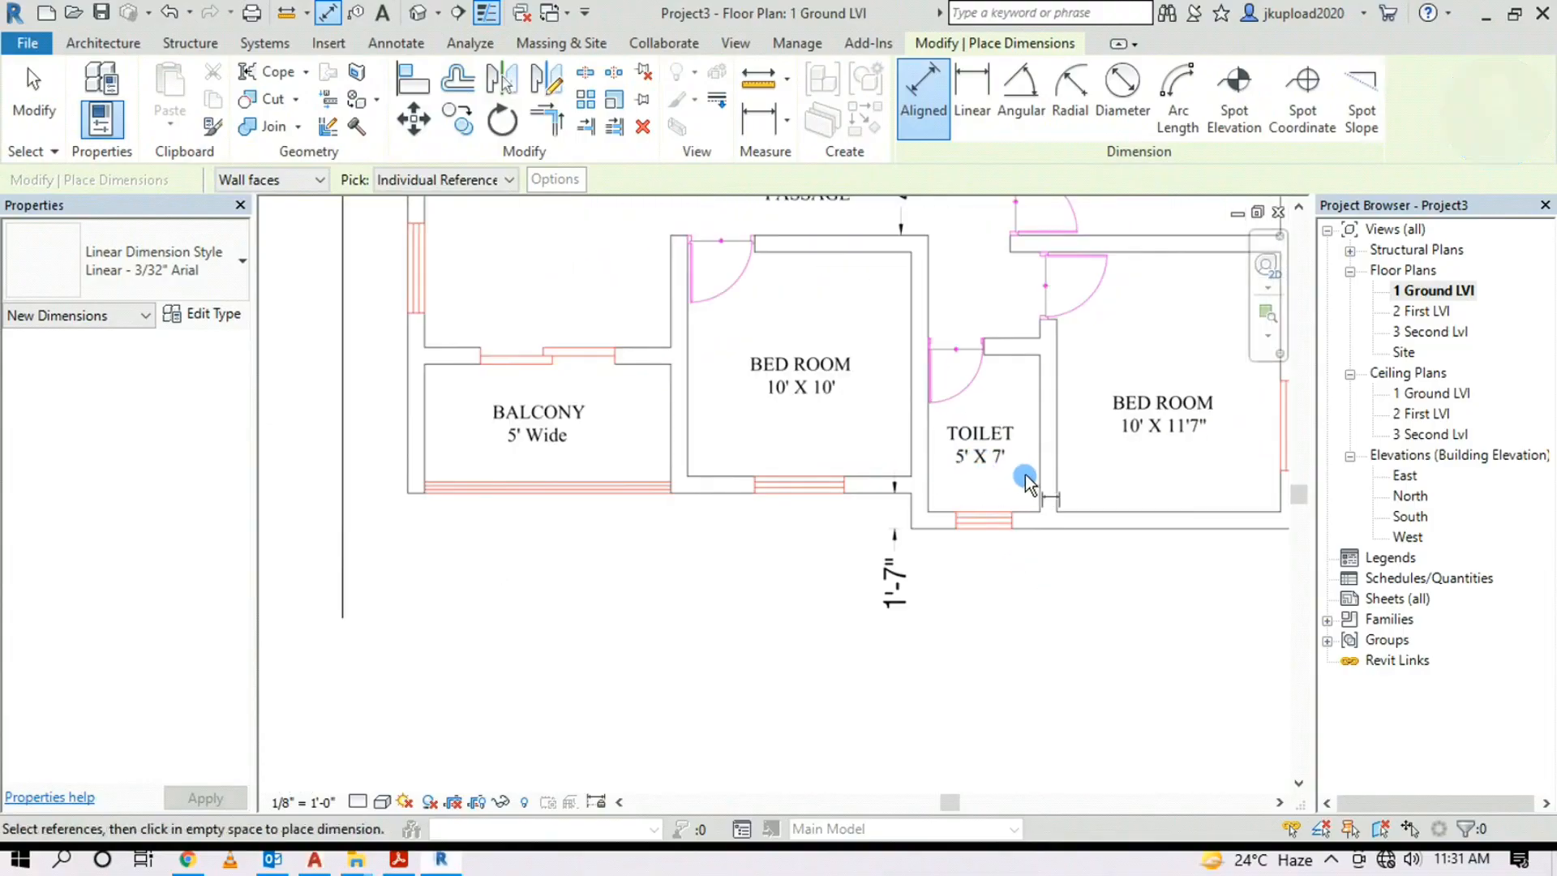
{"action": "scroll", "coordinate": [1079, 478], "scroll_direction": "down", "scroll_amount": 4}
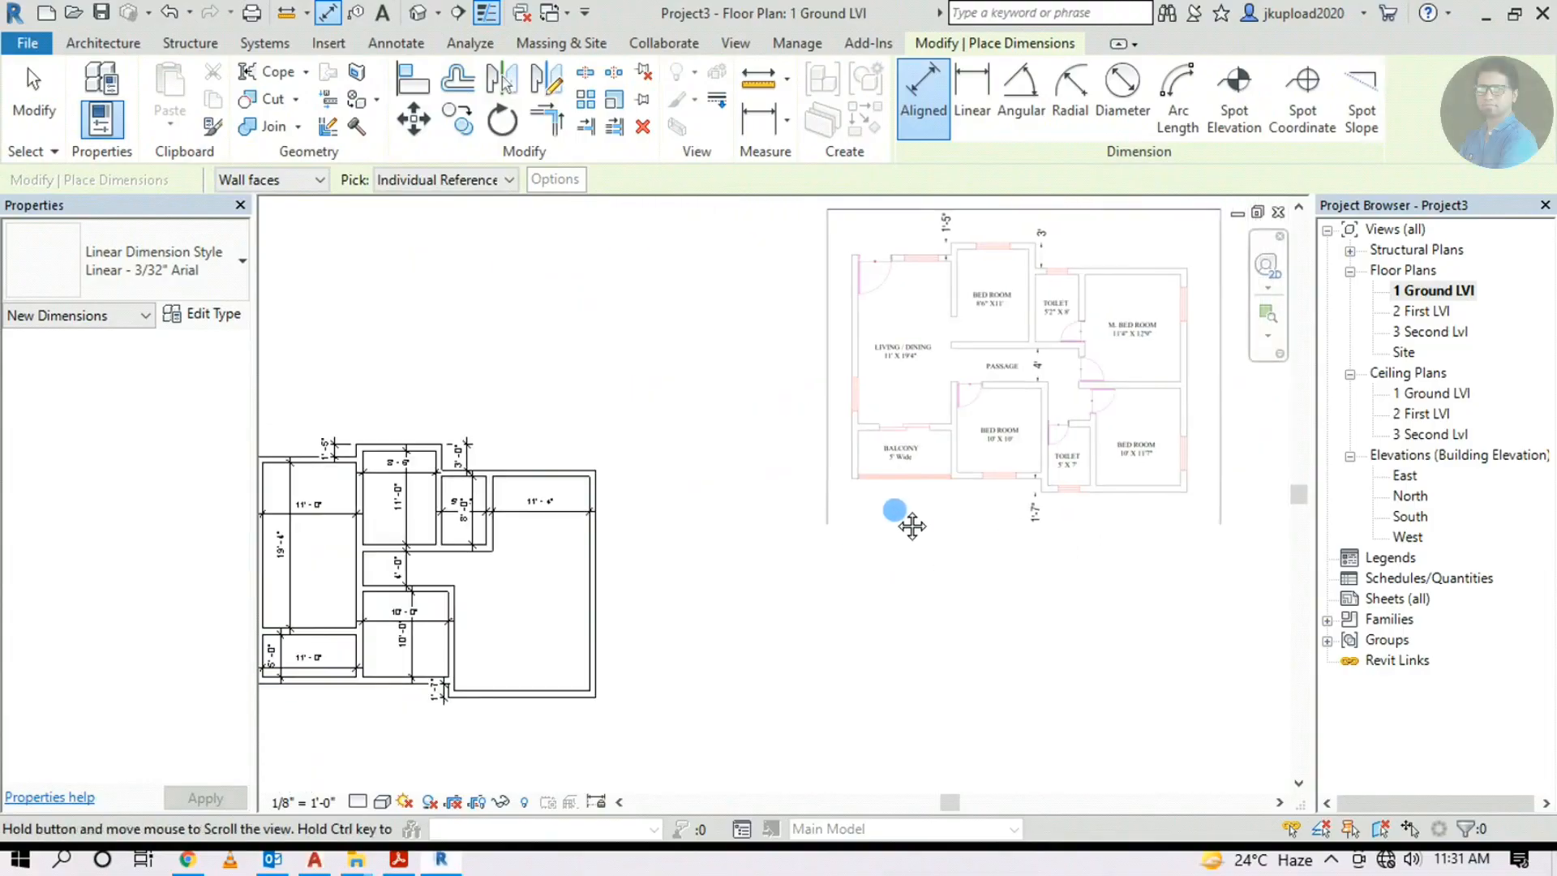
{"action": "scroll", "coordinate": [527, 602], "scroll_direction": "up", "scroll_amount": 3}
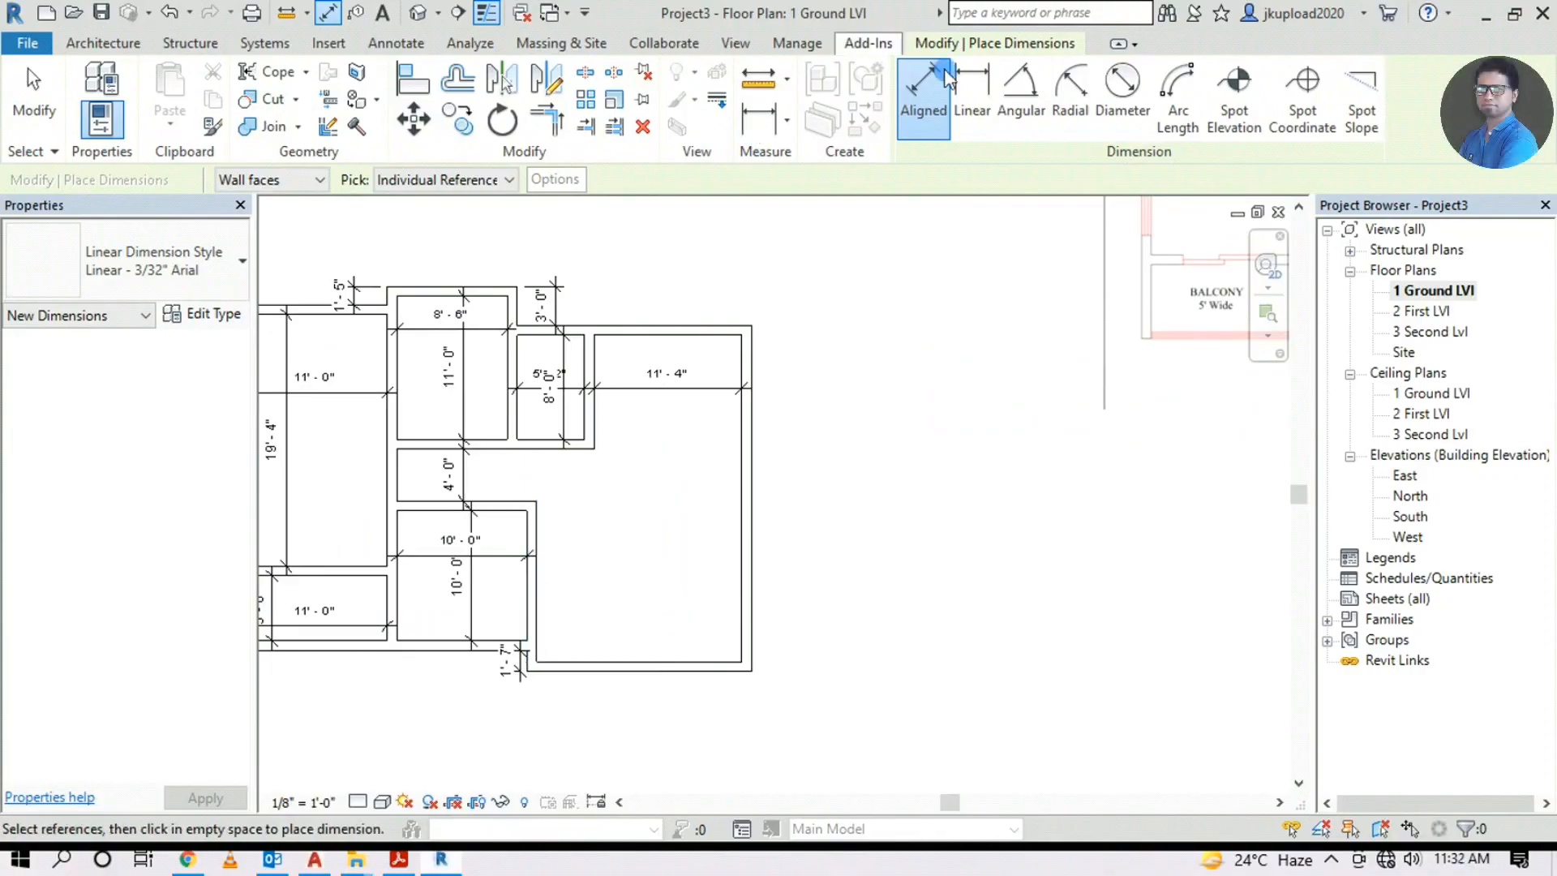
Add the toilet's partition wall parallel to the 10' x 10' bedroom's side wall with Pick Lines, using a 5' 0" offset and Finish Face: Interior
{"action": "left_click", "coordinate": [88, 43]}
{"action": "left_click", "coordinate": [96, 81]}
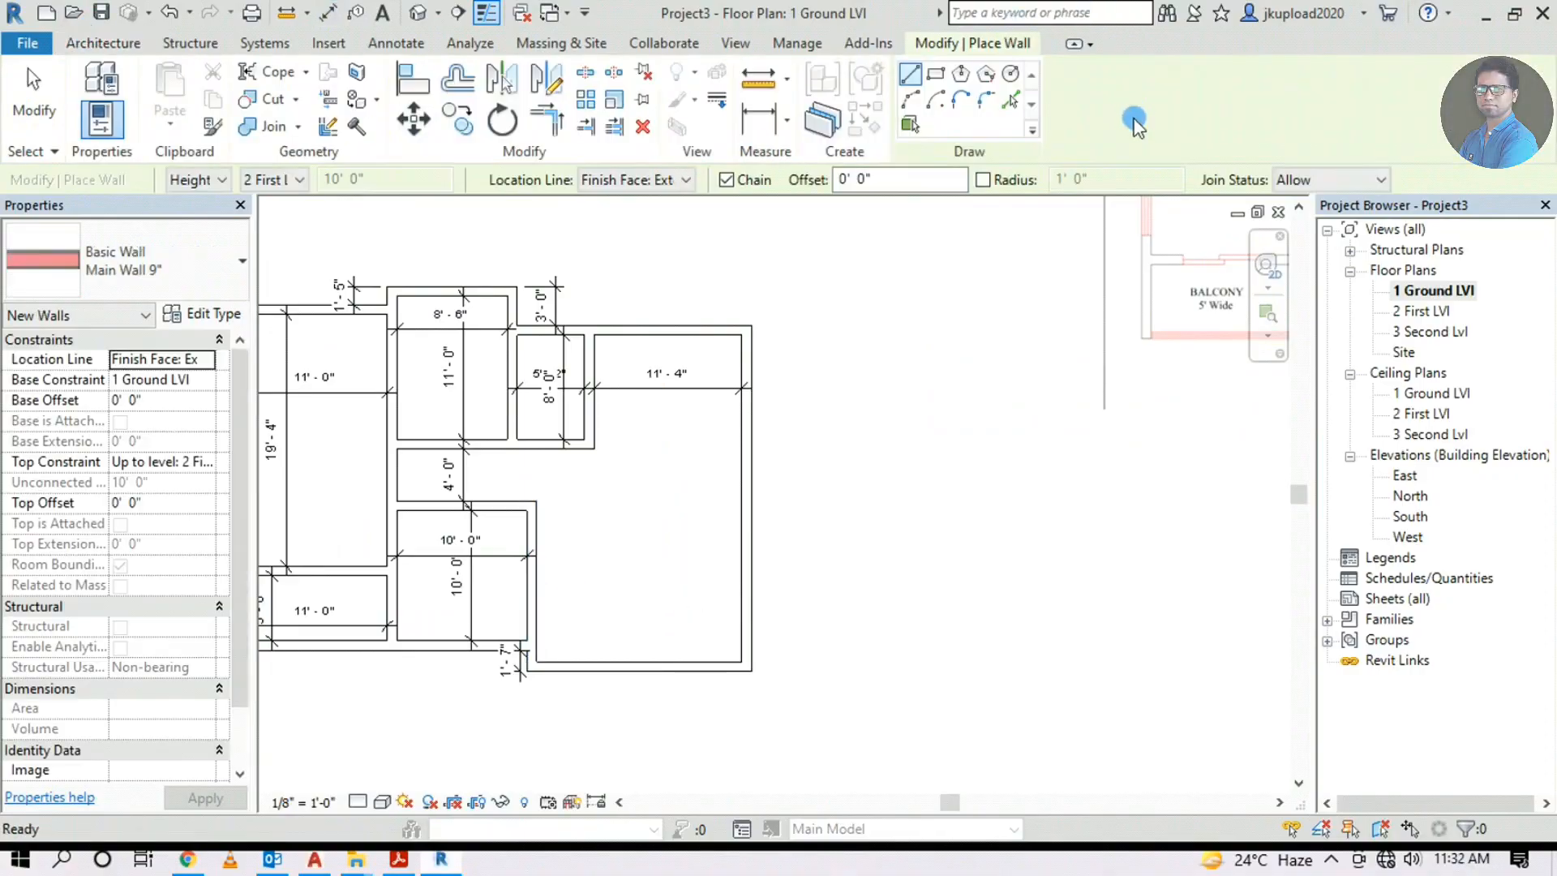
{"action": "left_click", "coordinate": [1013, 104]}
{"action": "scroll", "coordinate": [879, 363], "scroll_direction": "down", "scroll_amount": 2}
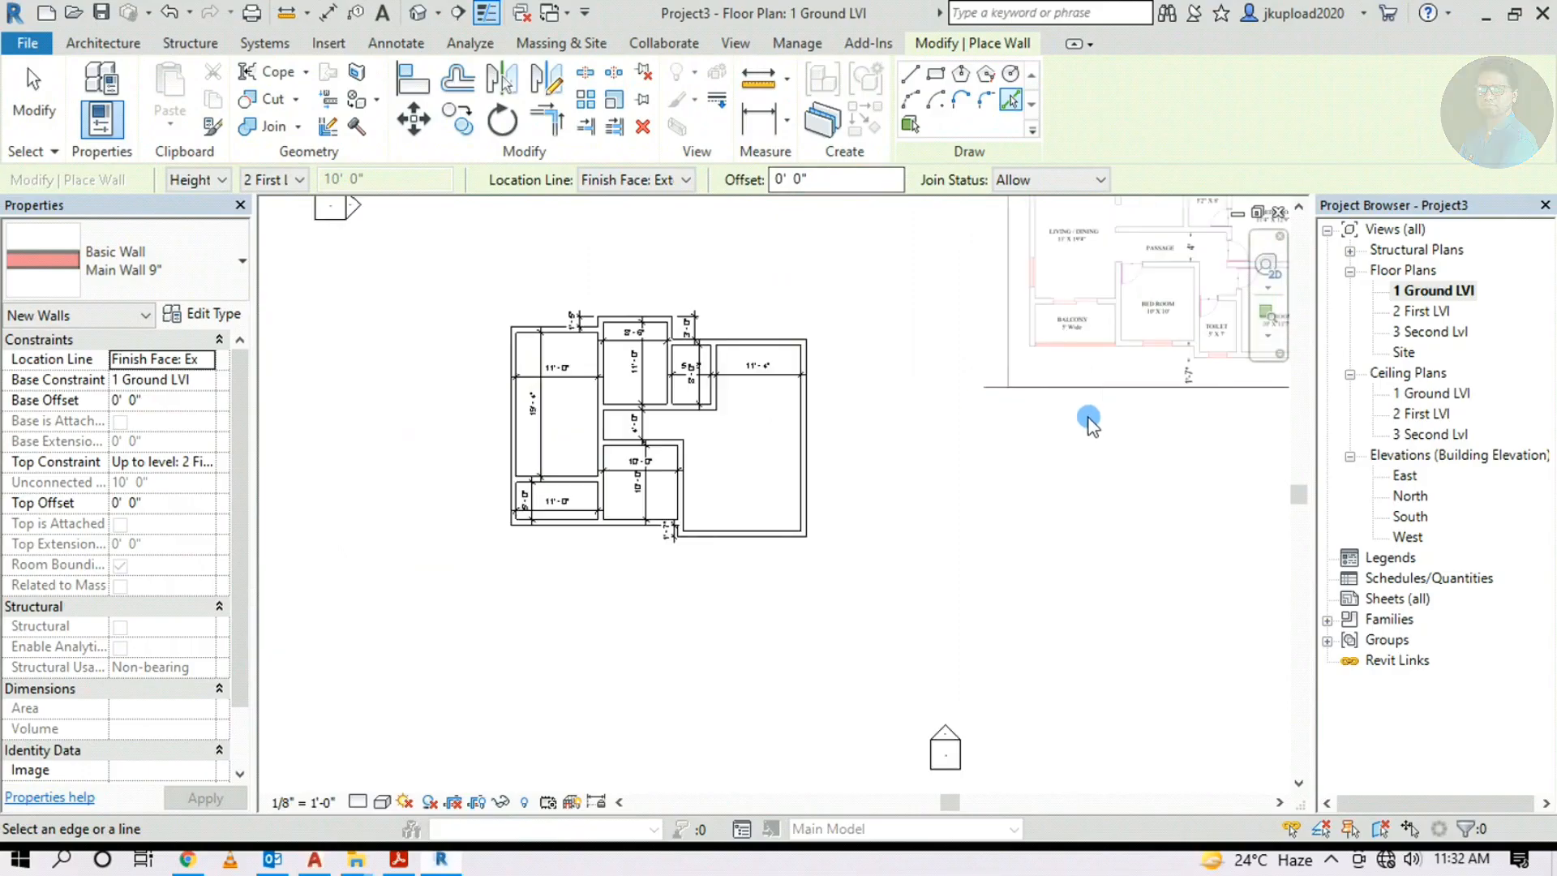
{"action": "middle_click_drag", "start_coordinate": [1220, 319], "coordinate": [948, 399]}
{"action": "scroll", "coordinate": [947, 401], "scroll_direction": "up", "scroll_amount": 3}
{"action": "scroll", "coordinate": [930, 445], "scroll_direction": "down", "scroll_amount": 2}
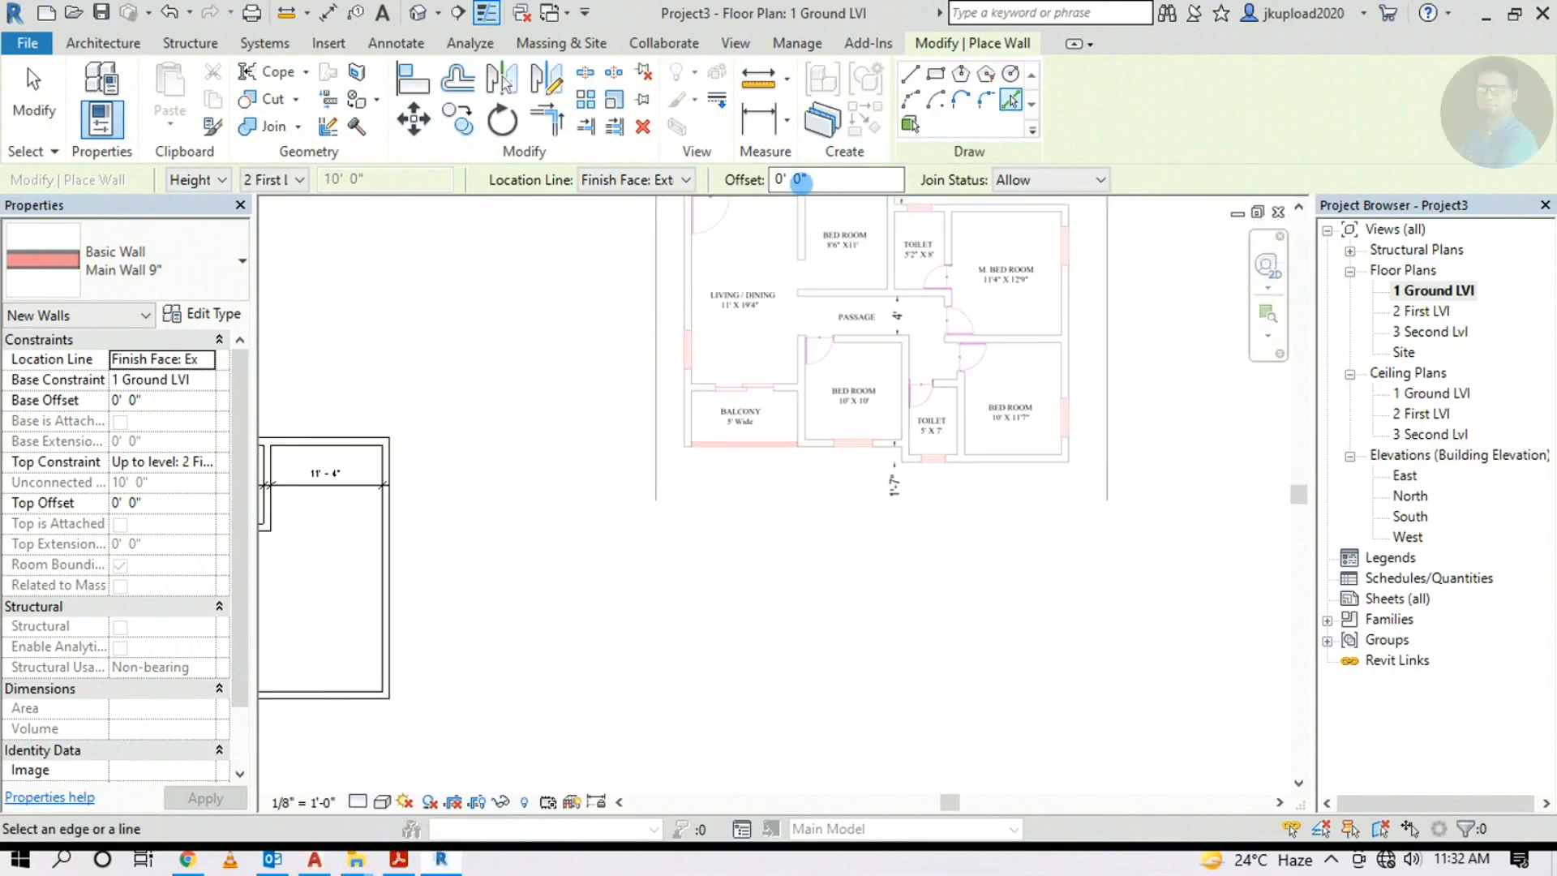
{"action": "left_click", "coordinate": [781, 179]}
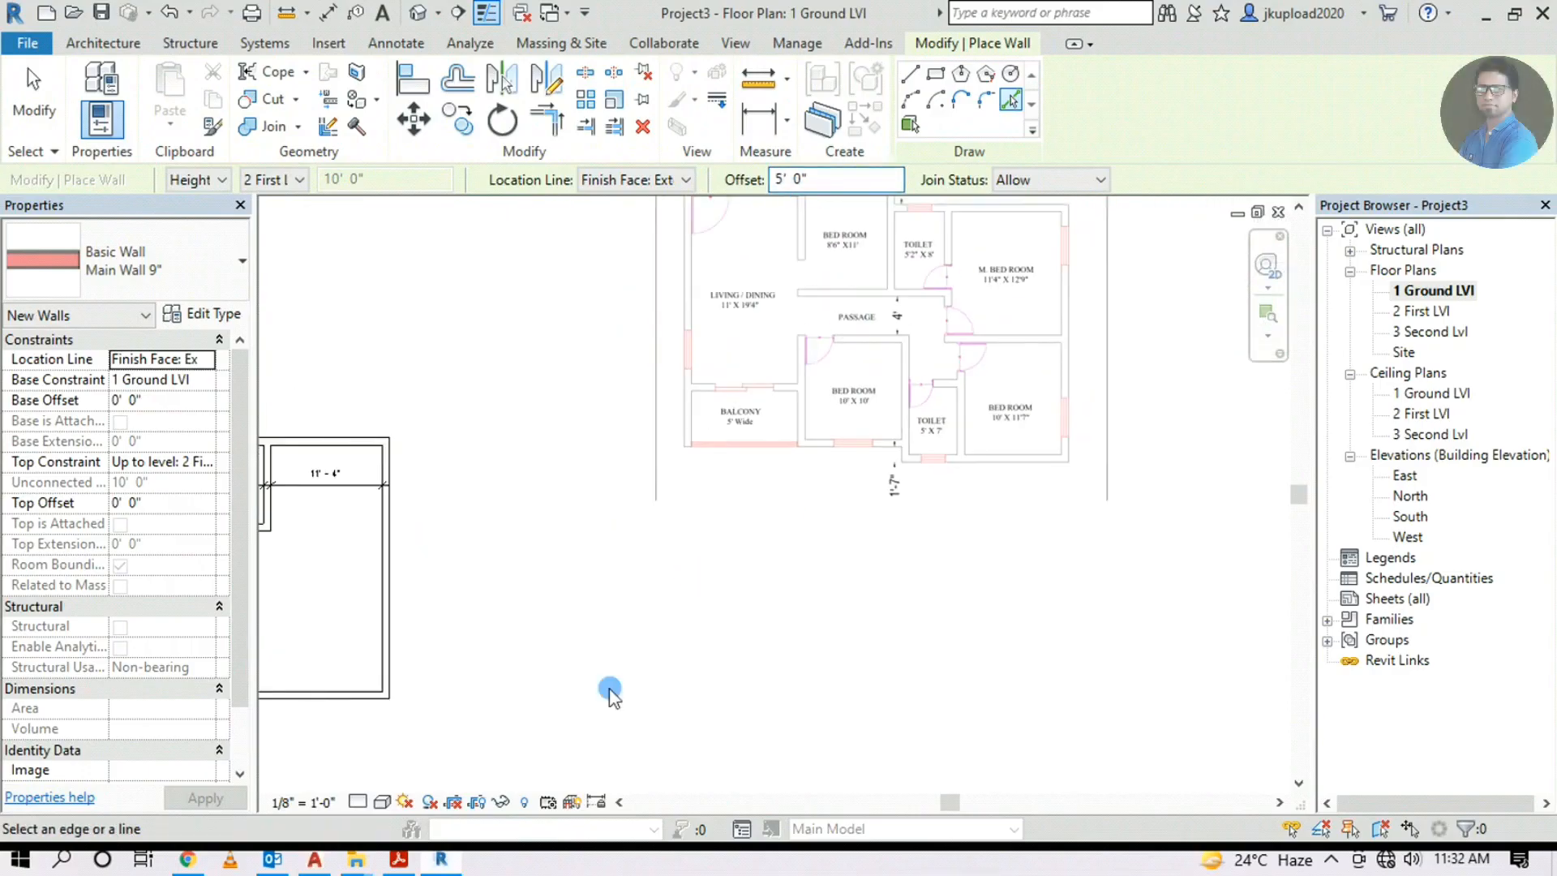
{"action": "middle_click_drag", "start_coordinate": [568, 555], "coordinate": [942, 464]}
{"action": "scroll", "coordinate": [593, 553], "scroll_direction": "up", "scroll_amount": 3}
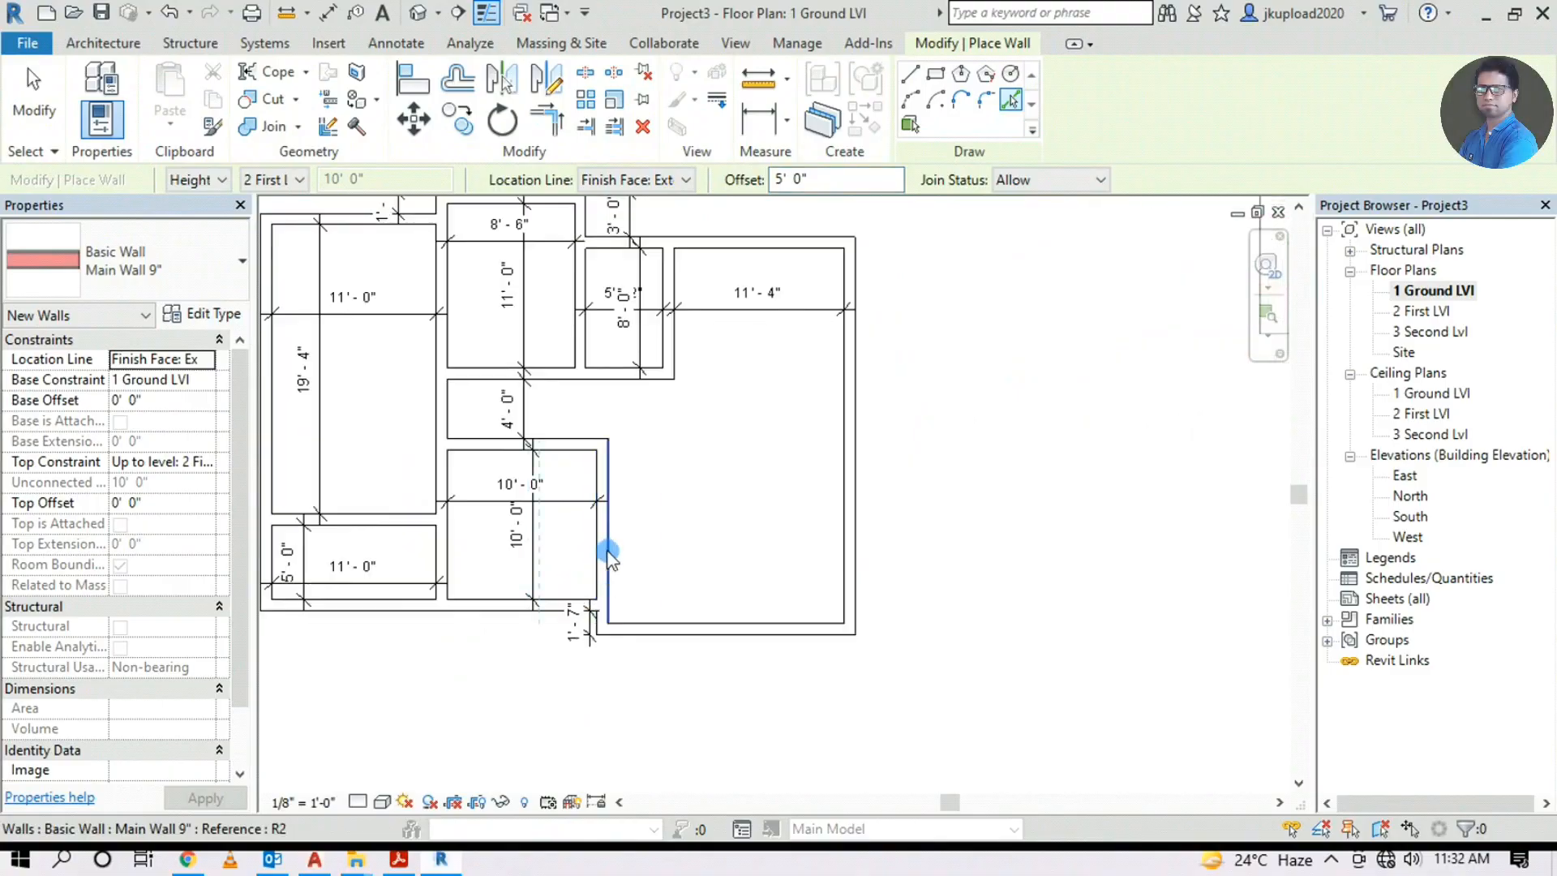
{"action": "left_click", "coordinate": [672, 180]}
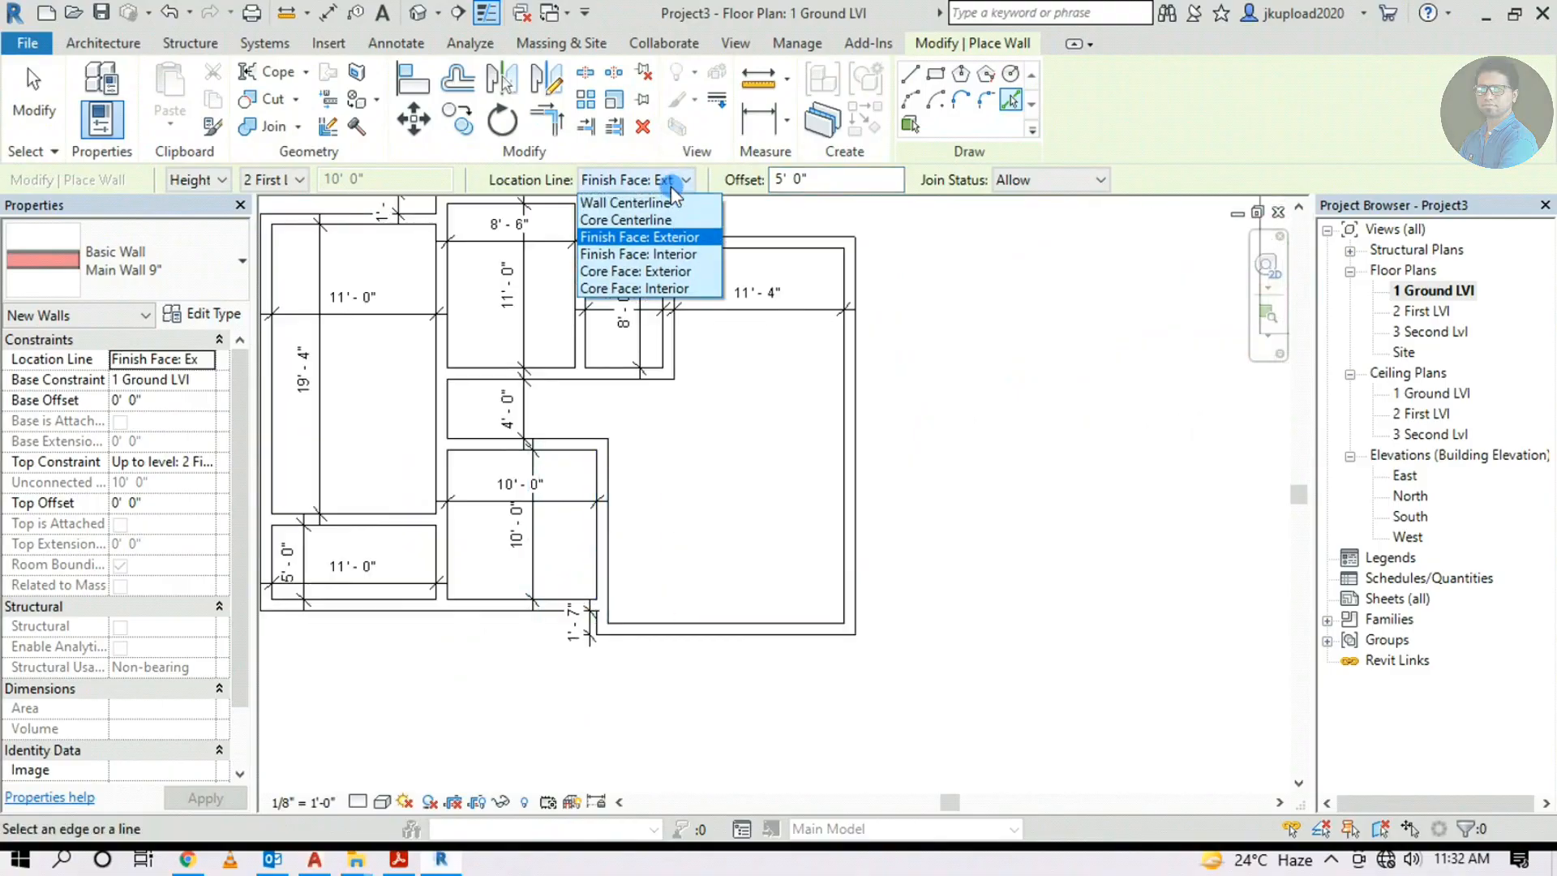
{"action": "left_click", "coordinate": [665, 254]}
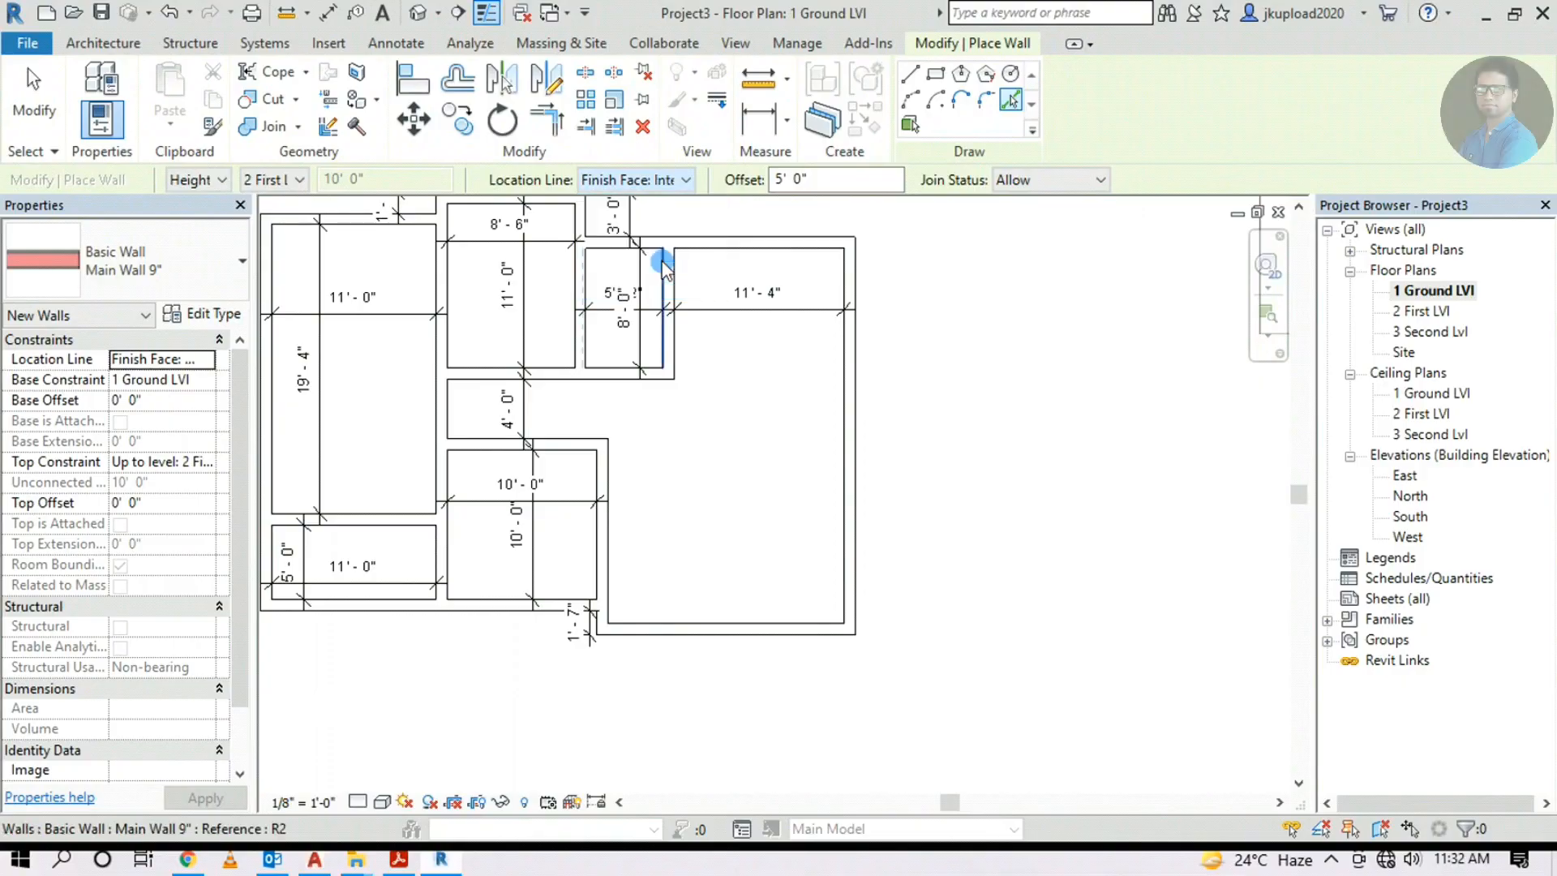
{"action": "left_click", "coordinate": [614, 556]}
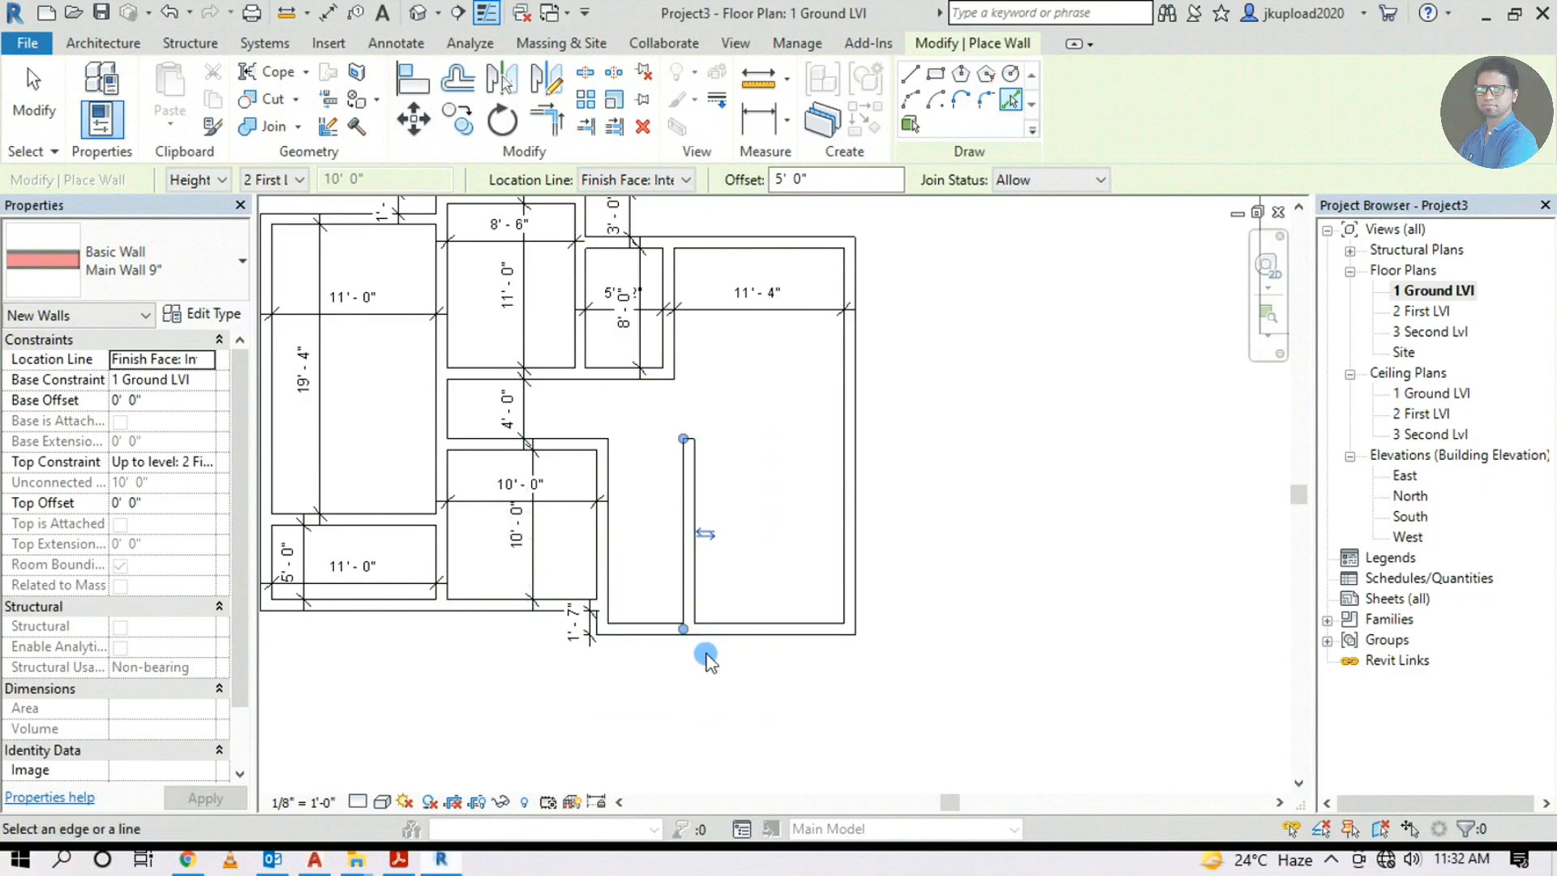
Add aligned dimensions for the clear widths of the toilet and the adjoining bedroom, between the inner wall faces
{"action": "middle_click_drag", "start_coordinate": [999, 663], "coordinate": [913, 695]}
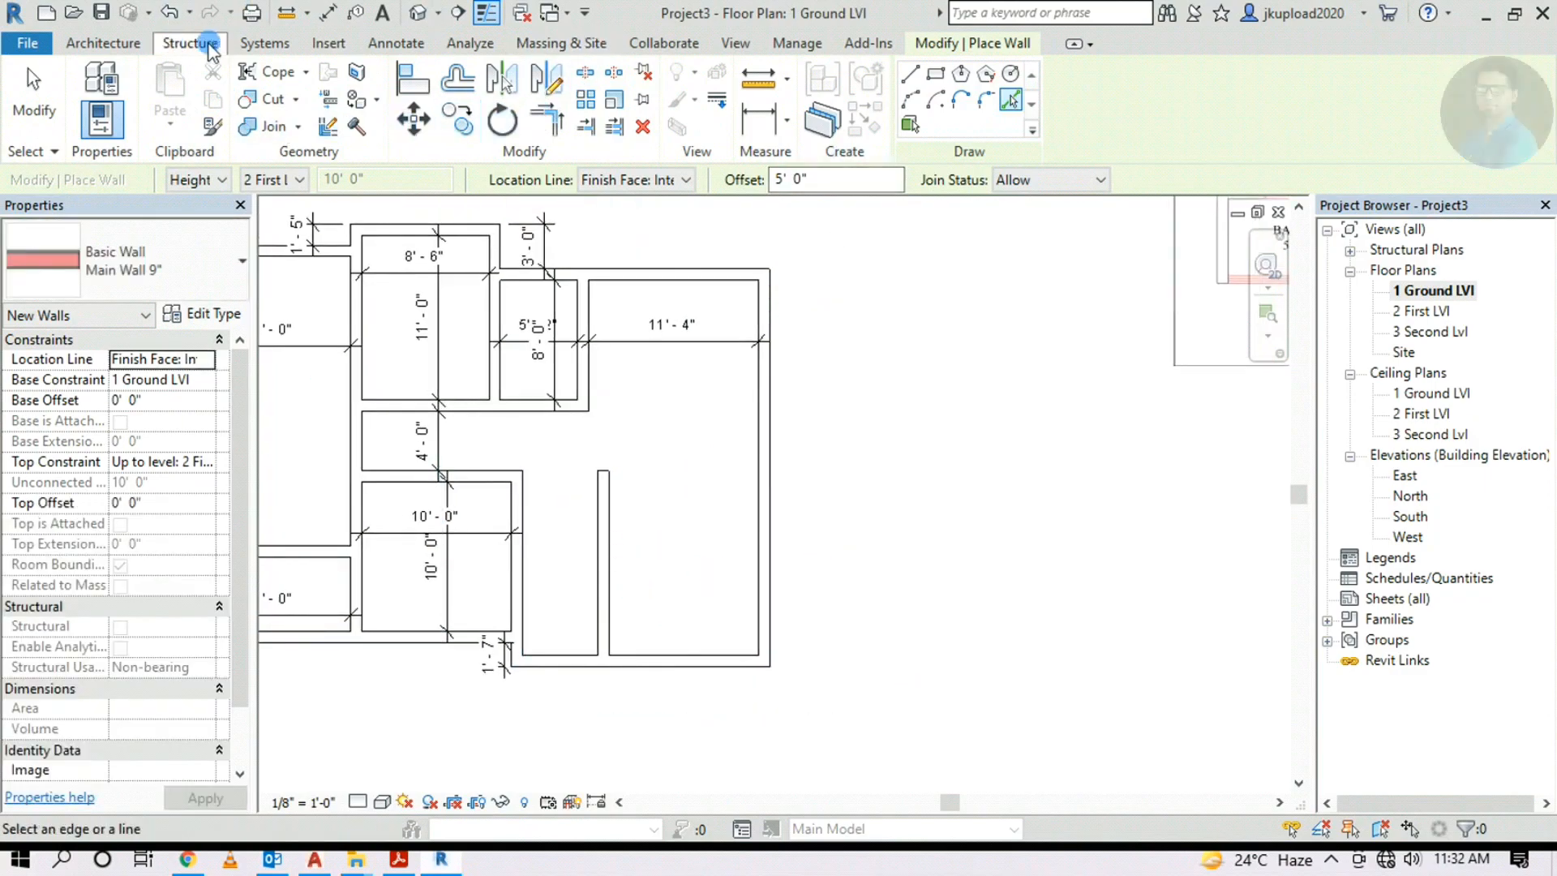
{"action": "left_click", "coordinate": [397, 43]}
{"action": "left_click", "coordinate": [101, 89]}
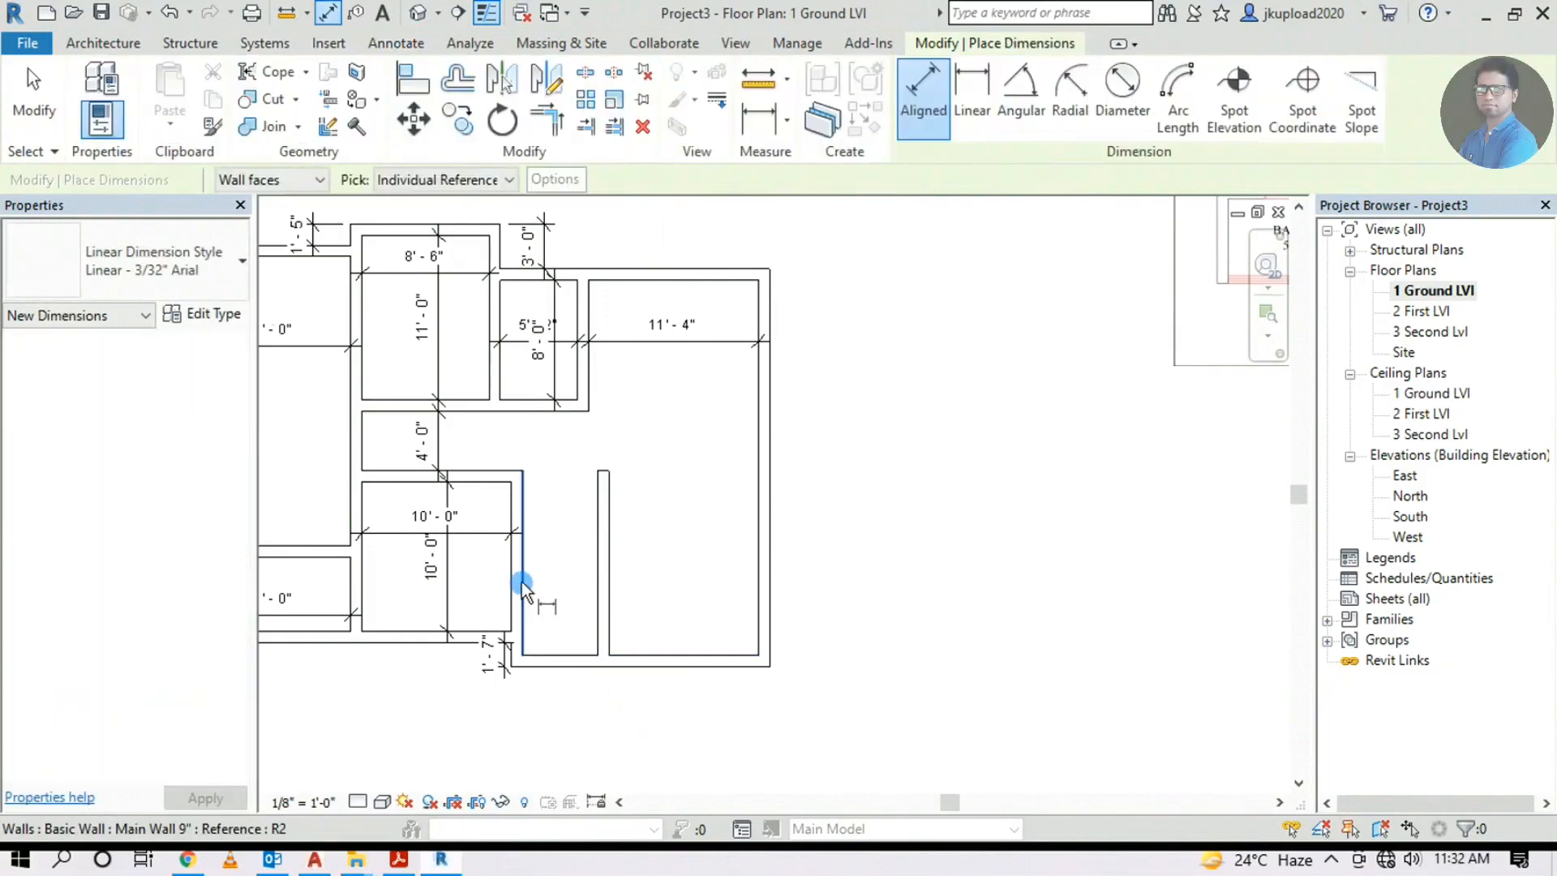
{"action": "left_click", "coordinate": [522, 581]}
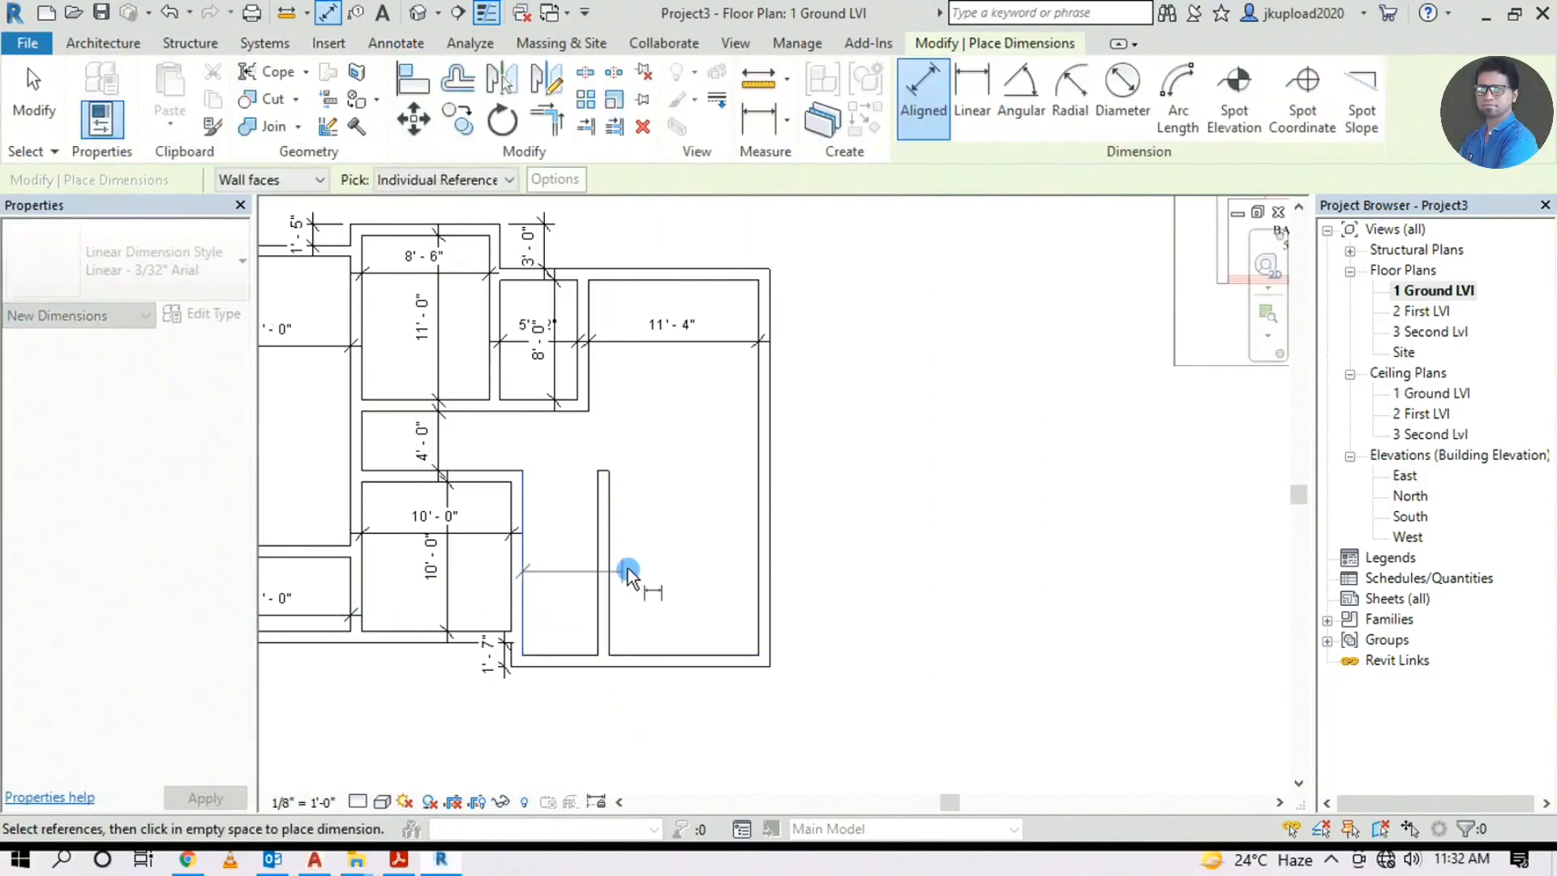
{"action": "left_click", "coordinate": [595, 601]}
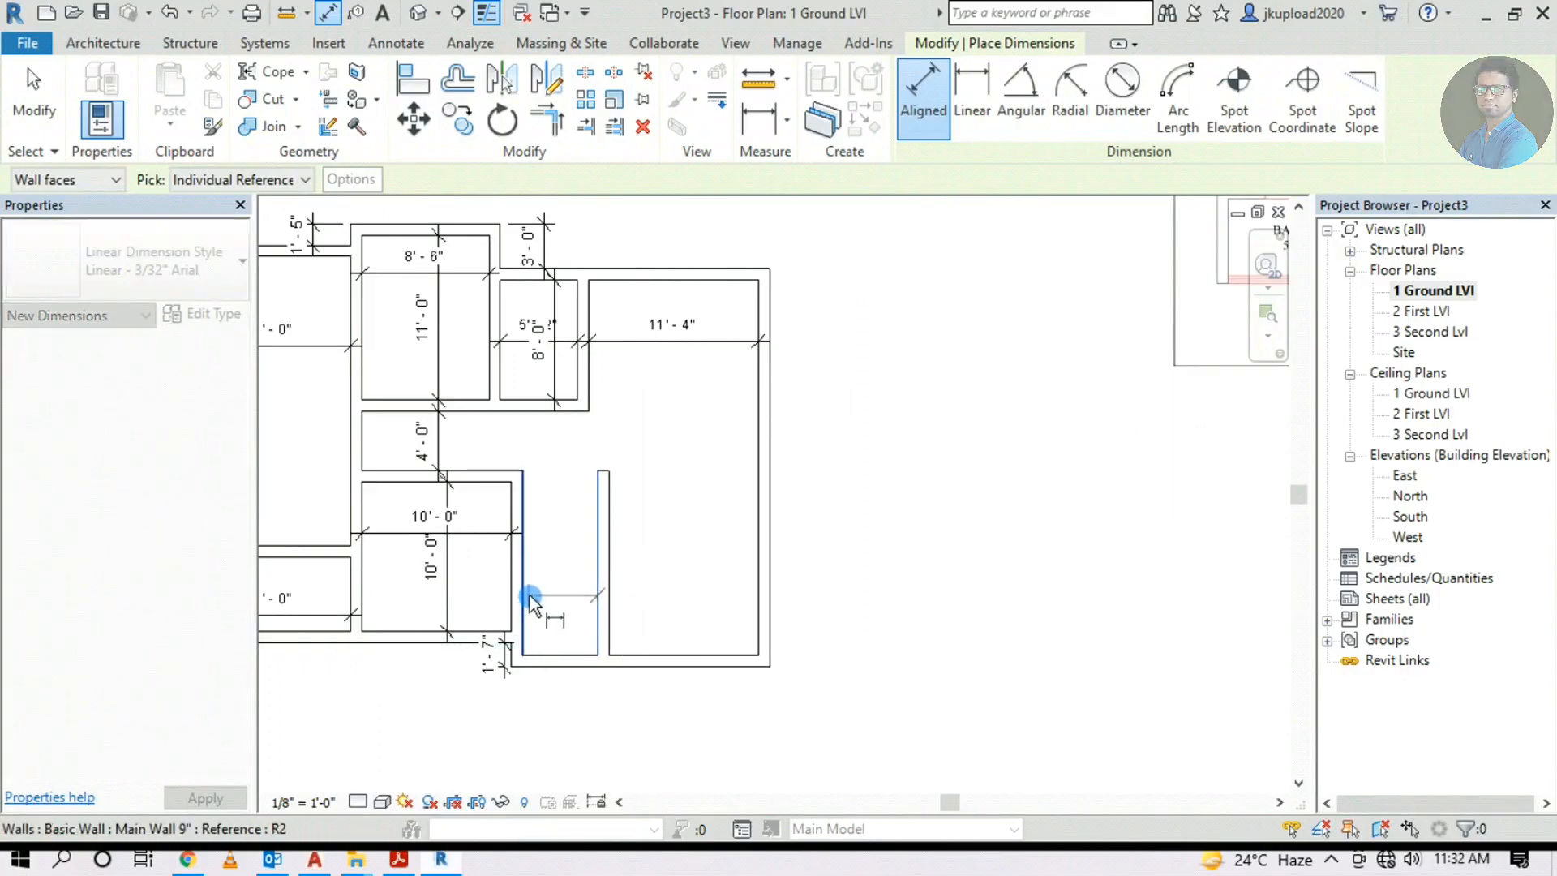
{"action": "left_click", "coordinate": [554, 614]}
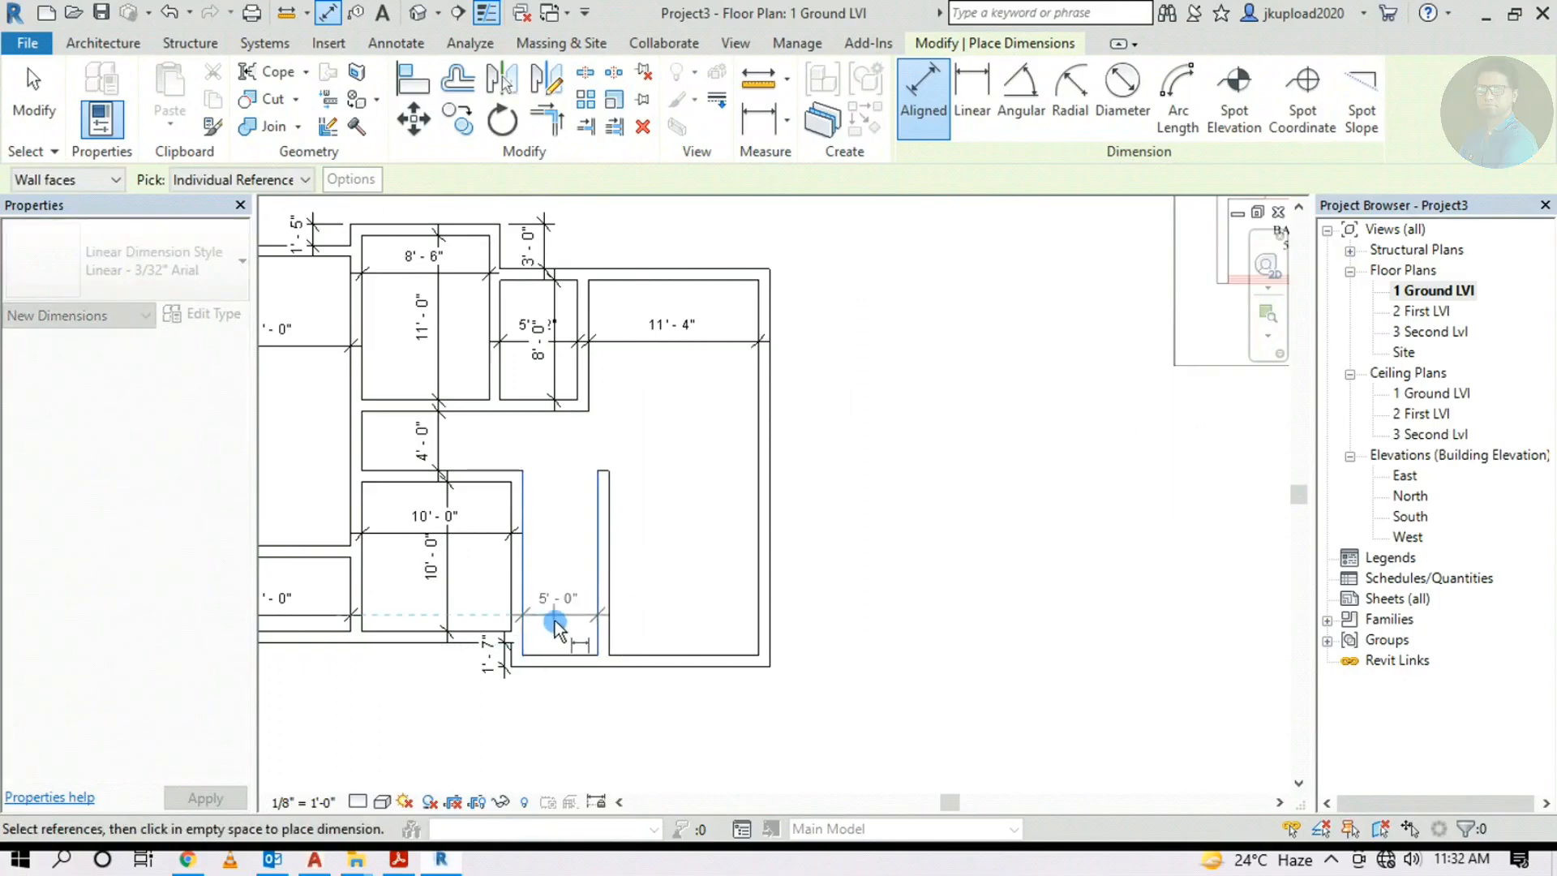
{"action": "left_click", "coordinate": [608, 582]}
{"action": "left_click", "coordinate": [761, 581]}
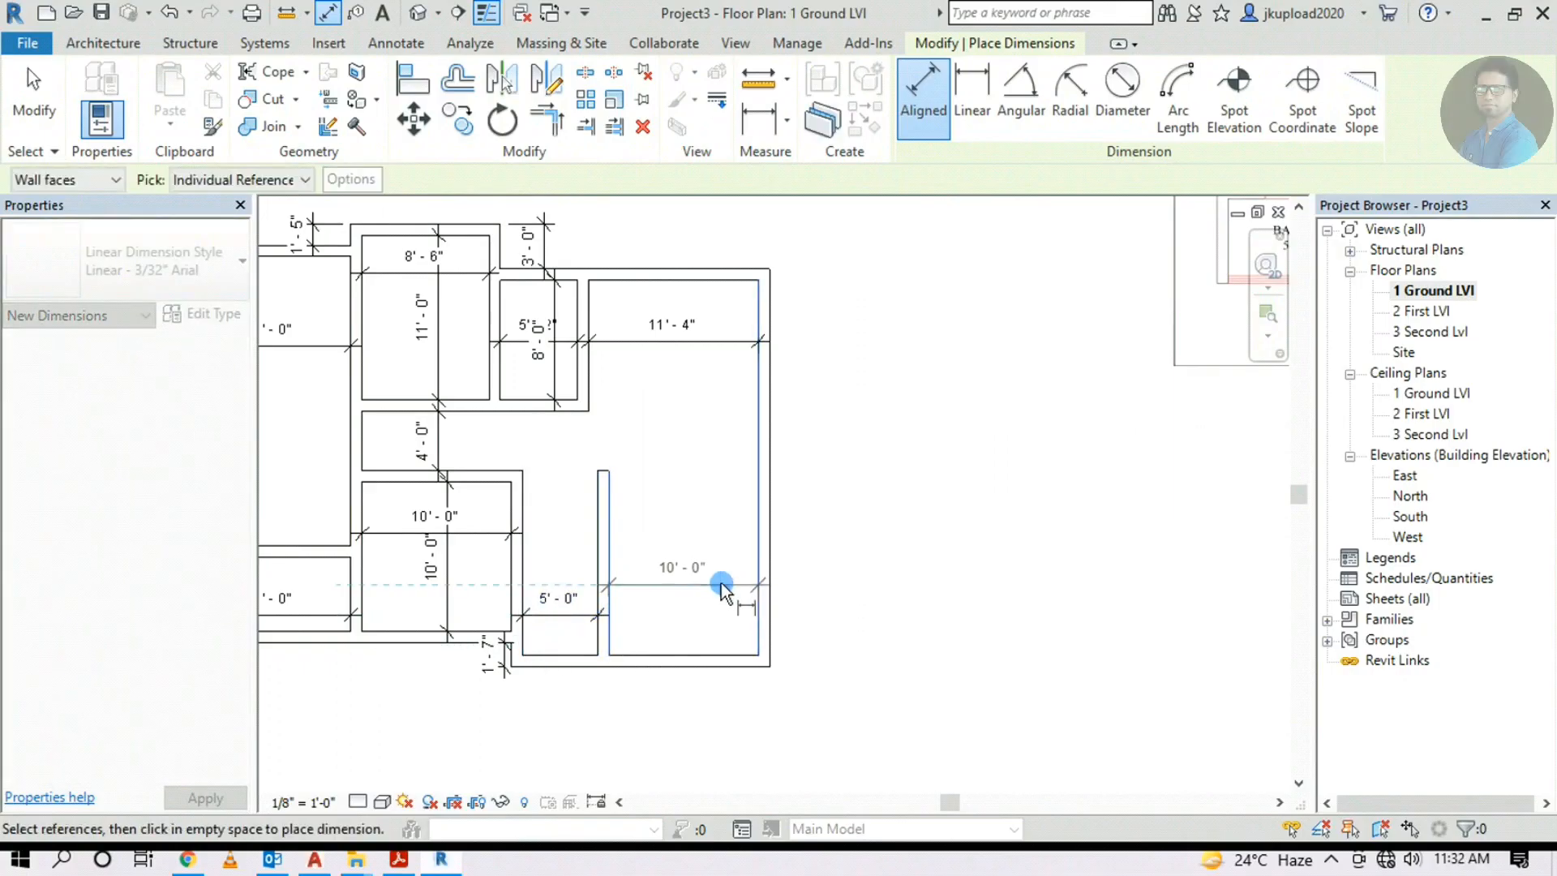
{"action": "left_click", "coordinate": [718, 582]}
Check the reference plan for the length of the lower bedroom beside the toilet
{"action": "scroll", "coordinate": [595, 596], "scroll_direction": "down", "scroll_amount": 2}
{"action": "scroll", "coordinate": [803, 489], "scroll_direction": "up", "scroll_amount": 3}
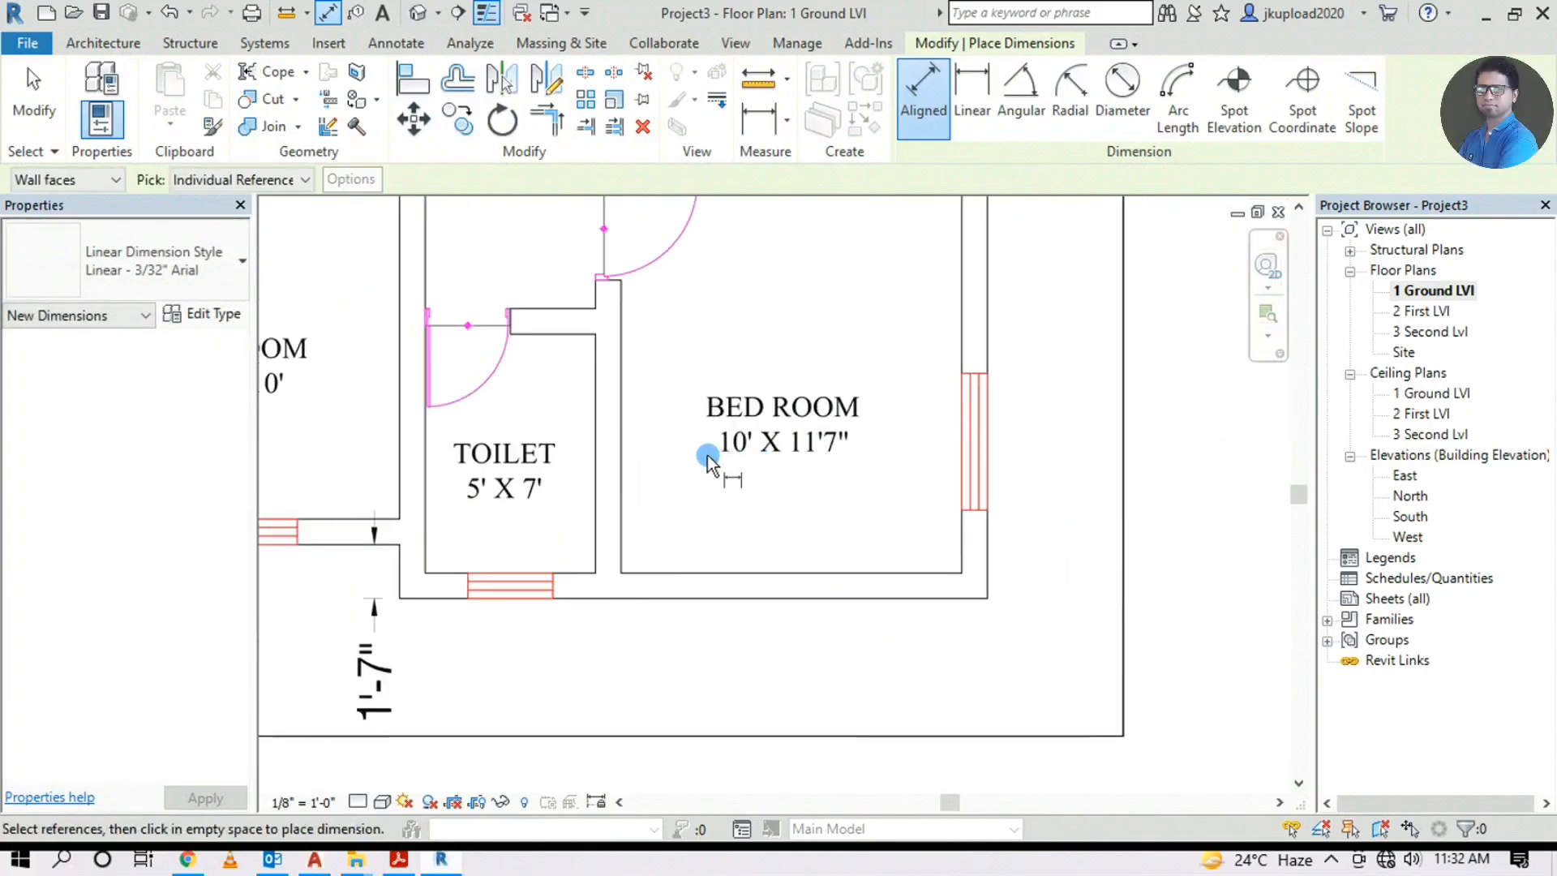
{"action": "scroll", "coordinate": [849, 460], "scroll_direction": "down", "scroll_amount": 5}
{"action": "middle_click_drag", "start_coordinate": [616, 545], "coordinate": [809, 483]}
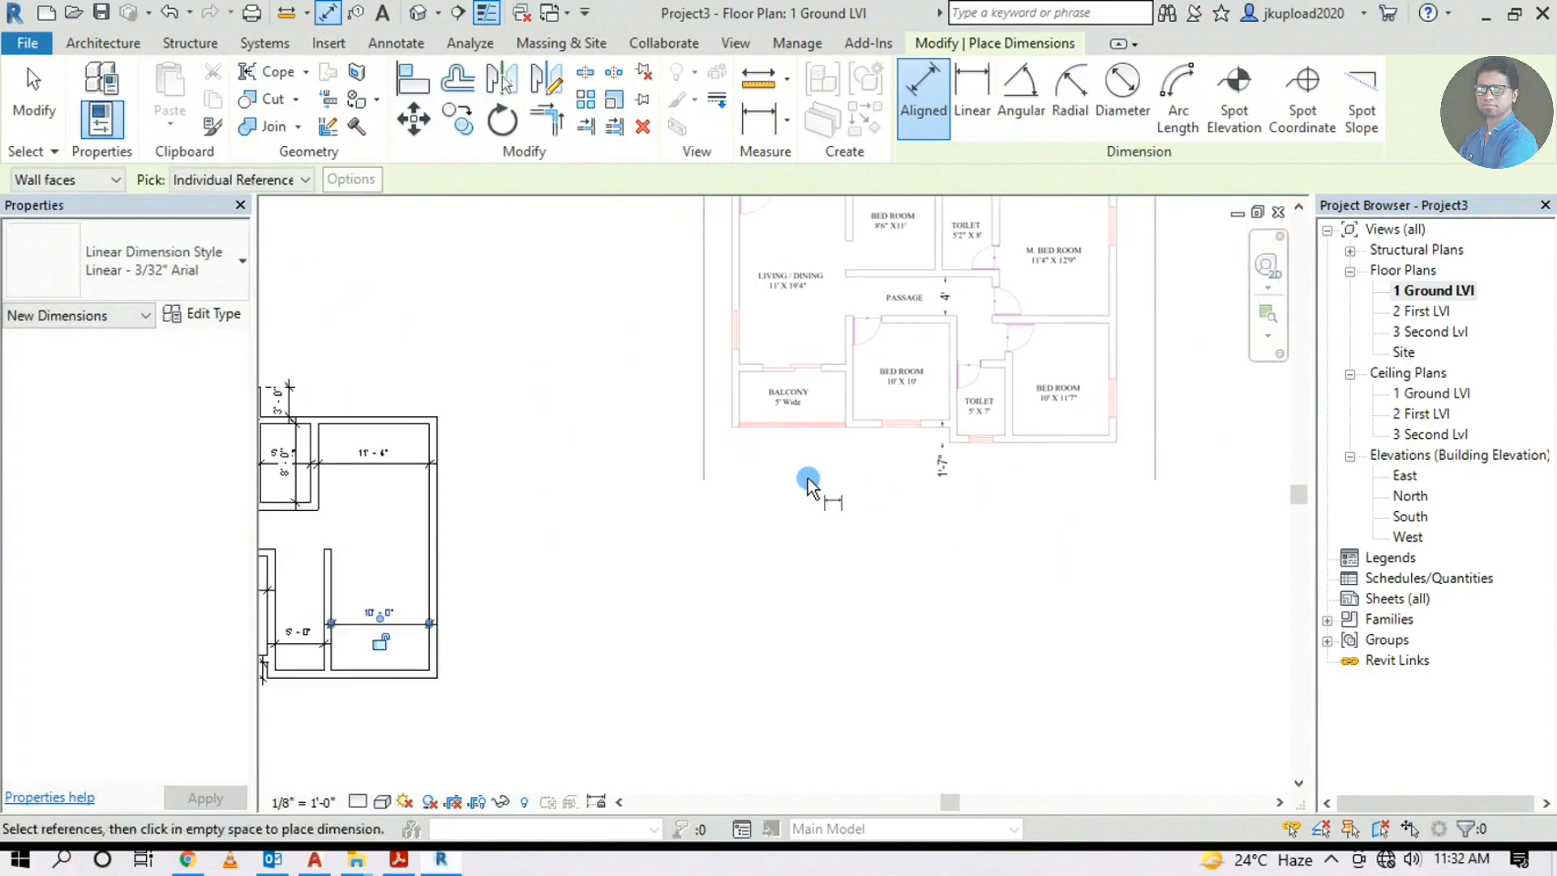
{"action": "middle_click_drag", "start_coordinate": [535, 641], "coordinate": [669, 635]}
{"action": "middle_click_drag", "start_coordinate": [735, 563], "coordinate": [667, 611]}
{"action": "middle_click_drag", "start_coordinate": [912, 561], "coordinate": [814, 593]}
{"action": "scroll", "coordinate": [1123, 462], "scroll_direction": "up", "scroll_amount": 3}
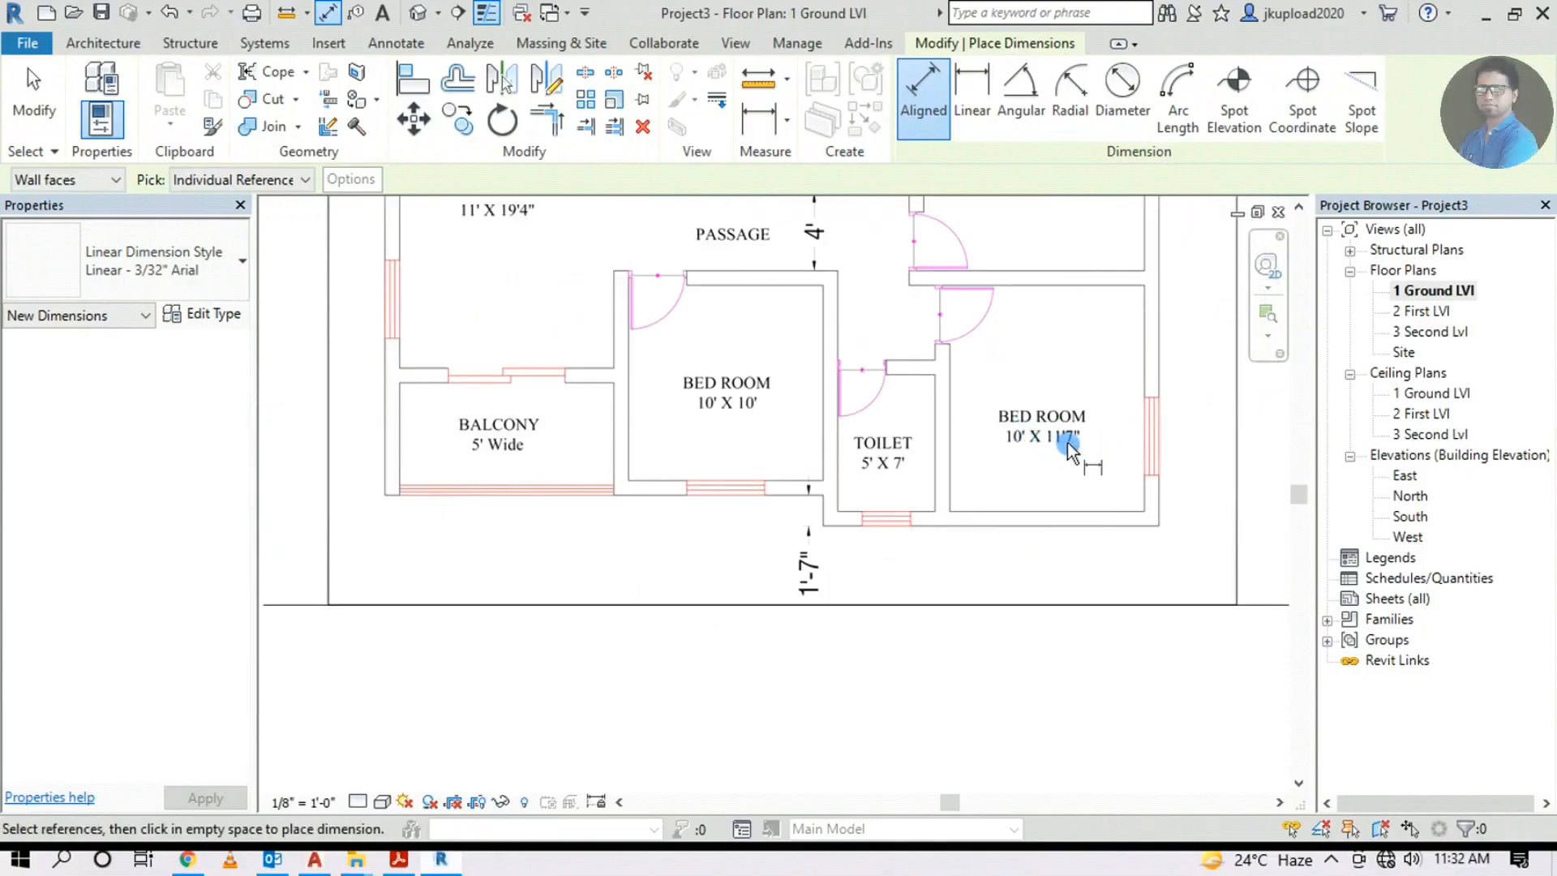
{"action": "scroll", "coordinate": [1067, 441], "scroll_direction": "up", "scroll_amount": 1}
{"action": "scroll", "coordinate": [1067, 441], "scroll_direction": "up", "scroll_amount": 1}
{"action": "scroll", "coordinate": [1094, 448], "scroll_direction": "down", "scroll_amount": 1}
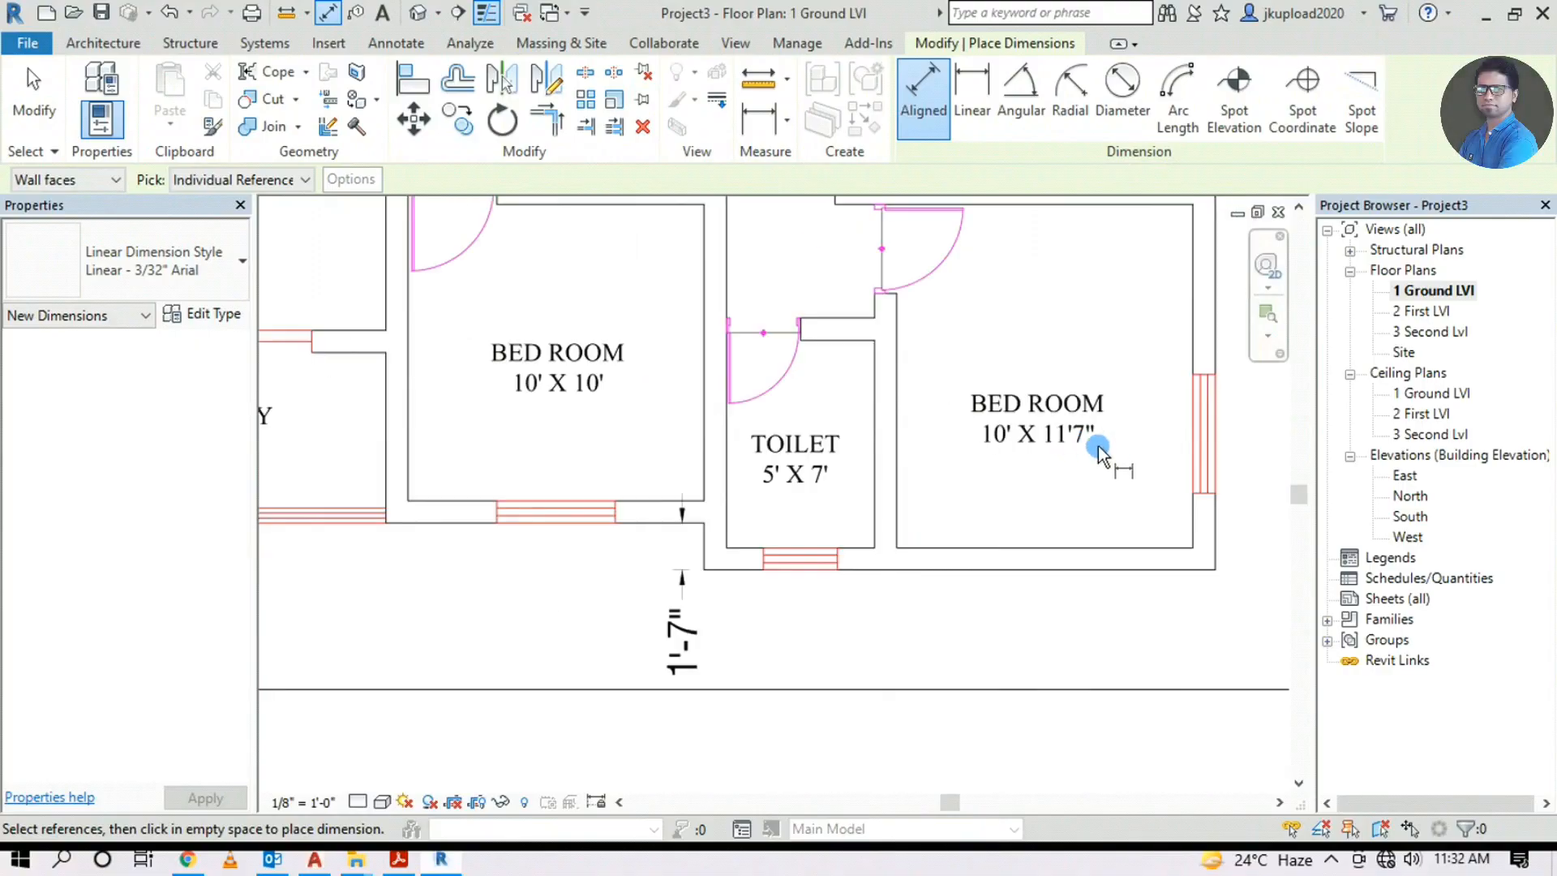
{"action": "scroll", "coordinate": [1097, 450], "scroll_direction": "down", "scroll_amount": 1}
{"action": "scroll", "coordinate": [1049, 486], "scroll_direction": "down", "scroll_amount": 2}
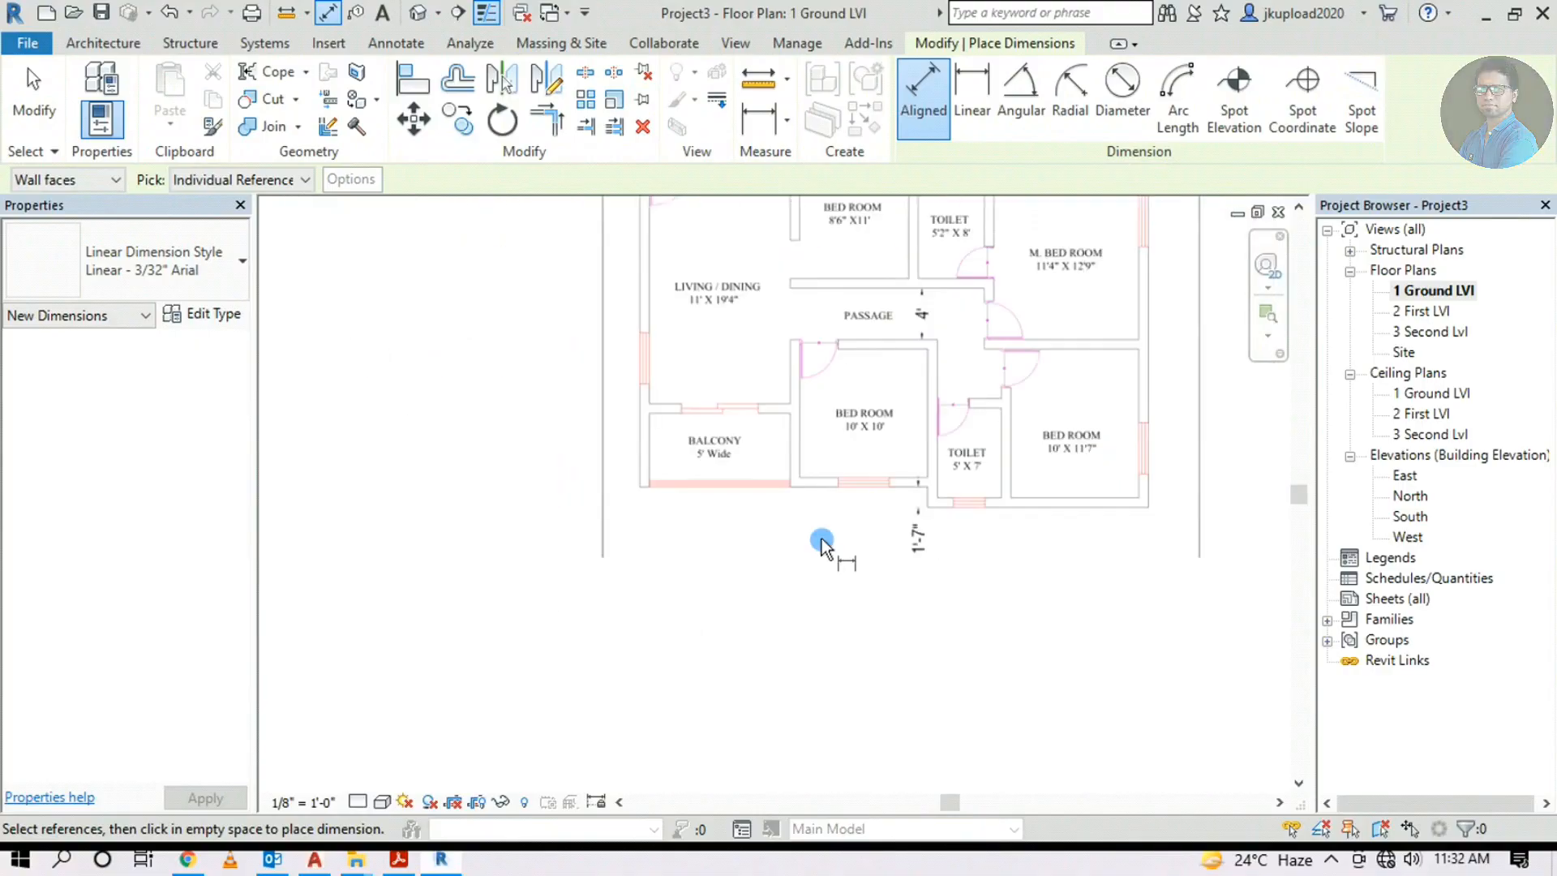
{"action": "middle_click_drag", "start_coordinate": [827, 536], "coordinate": [1463, 326]}
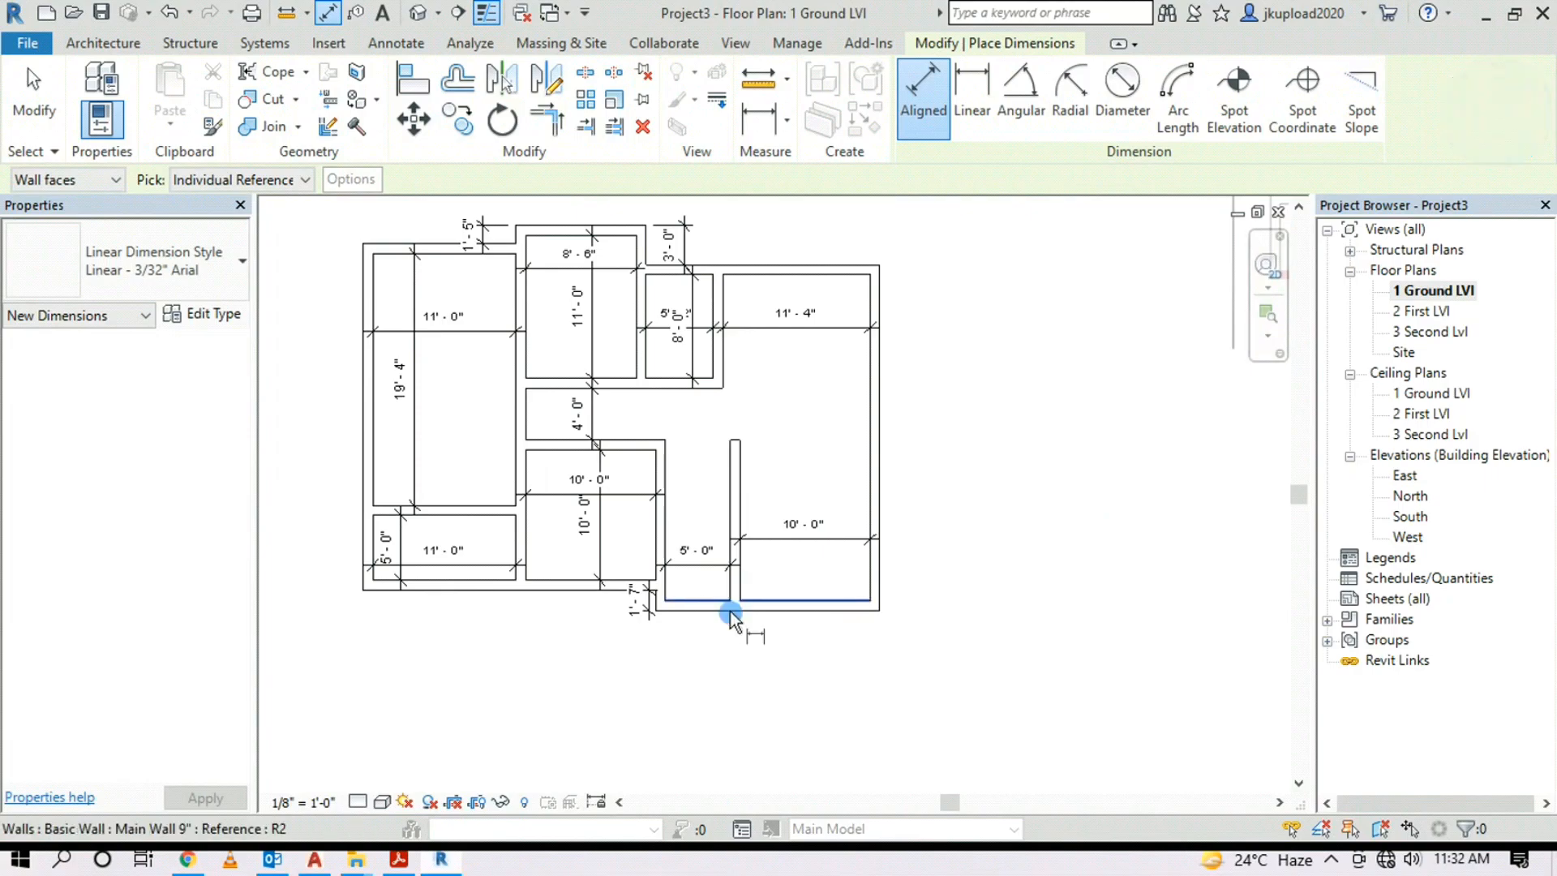
{"action": "scroll", "coordinate": [841, 565], "scroll_direction": "up", "scroll_amount": 2}
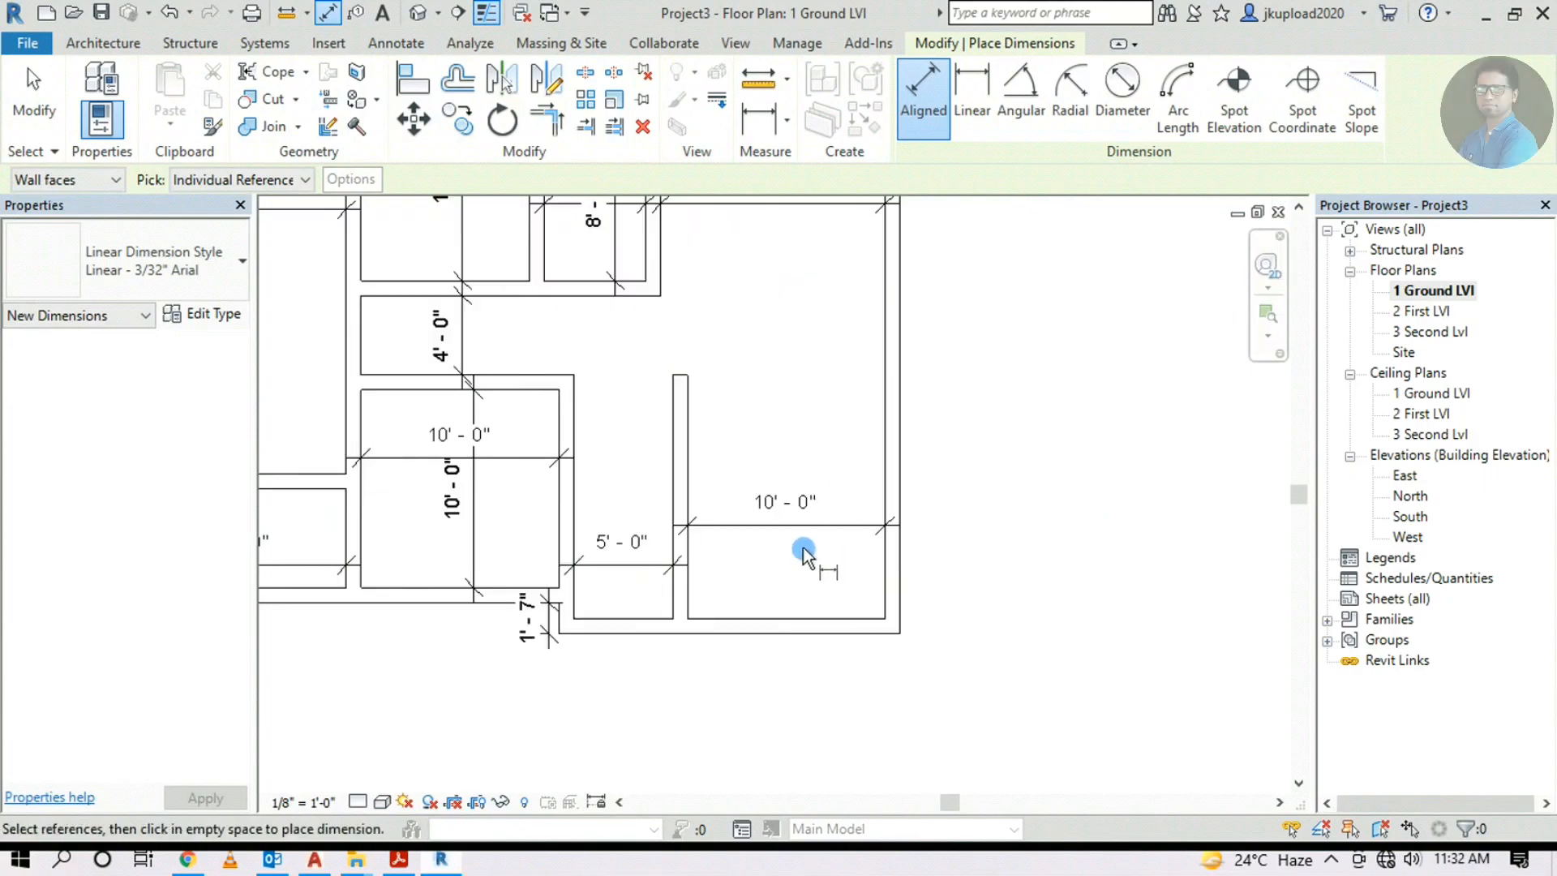
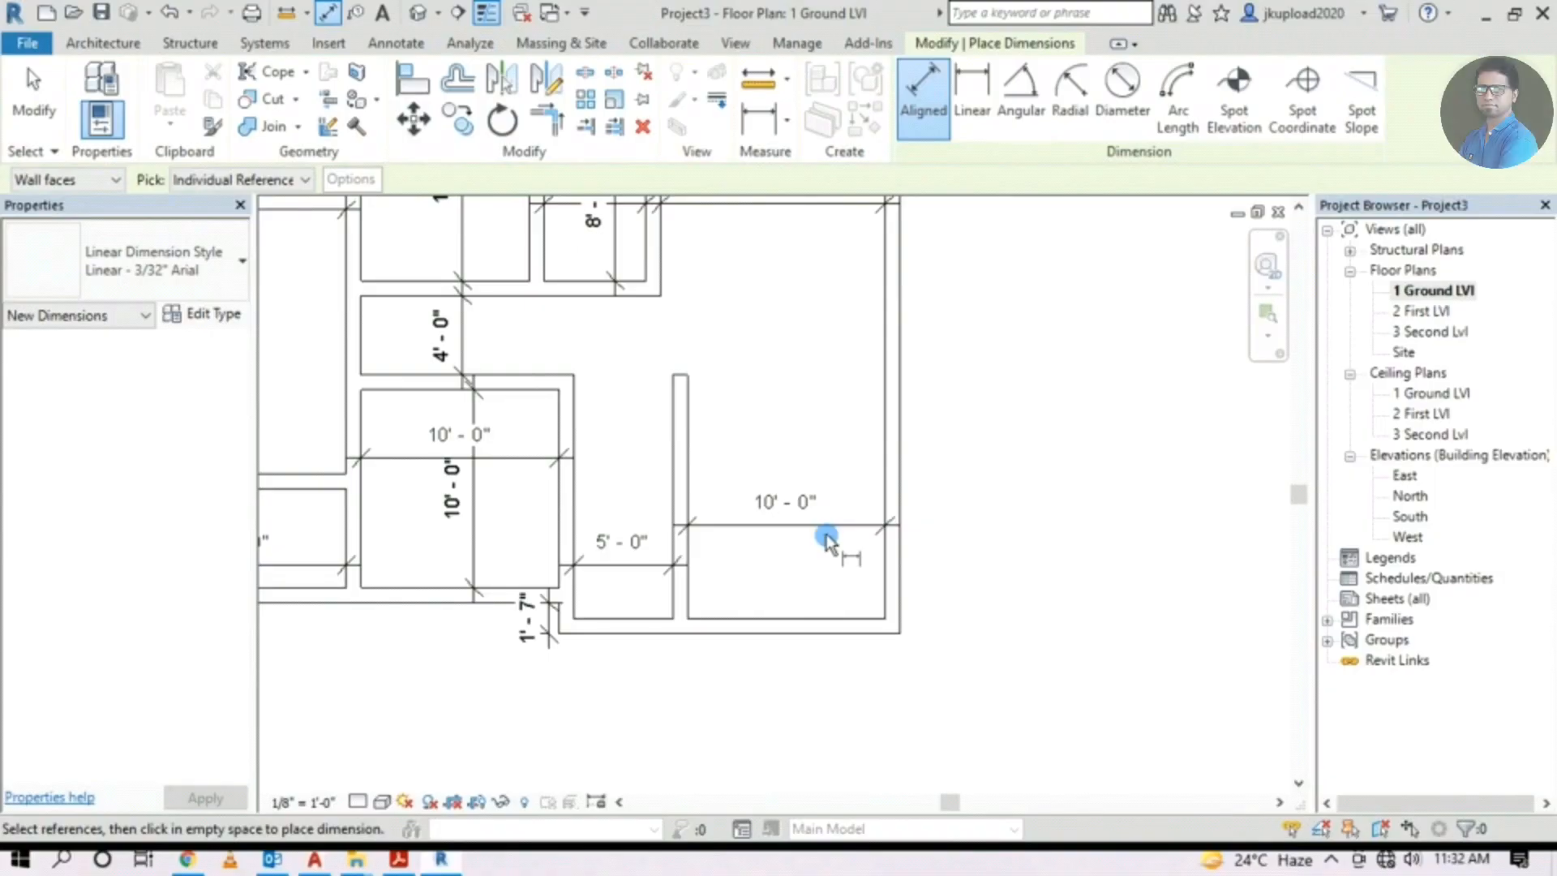
Start a Main Wall 9" wall on the outer side wall's inner face, 11'7" from the lower bedroom's bottom wall
{"action": "middle_click_drag", "start_coordinate": [822, 496], "coordinate": [834, 532]}
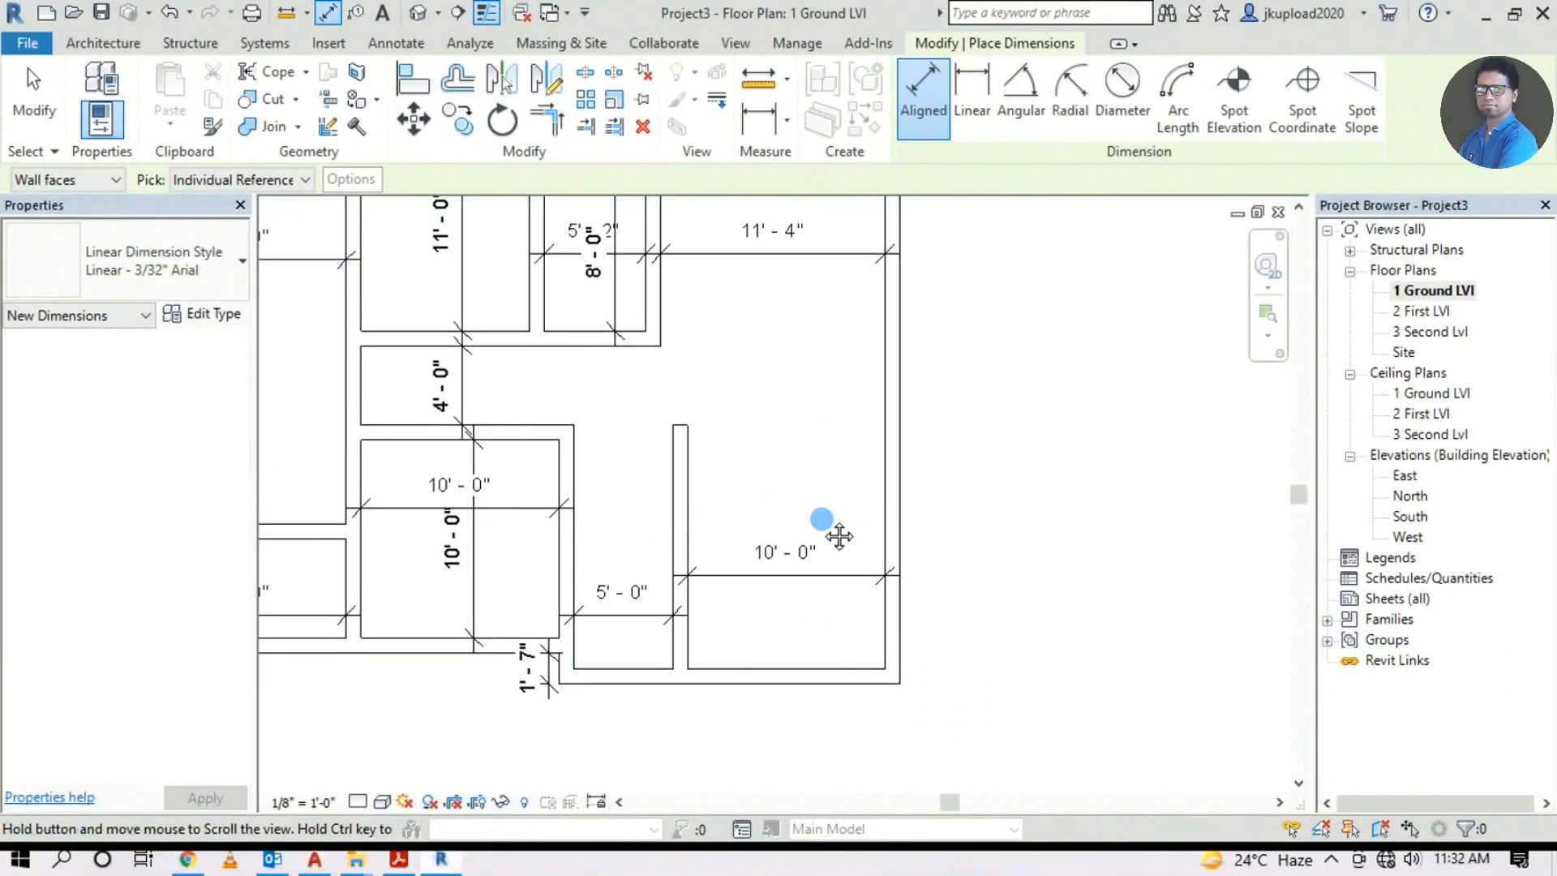
{"action": "left_click", "coordinate": [102, 44]}
{"action": "left_click", "coordinate": [94, 90]}
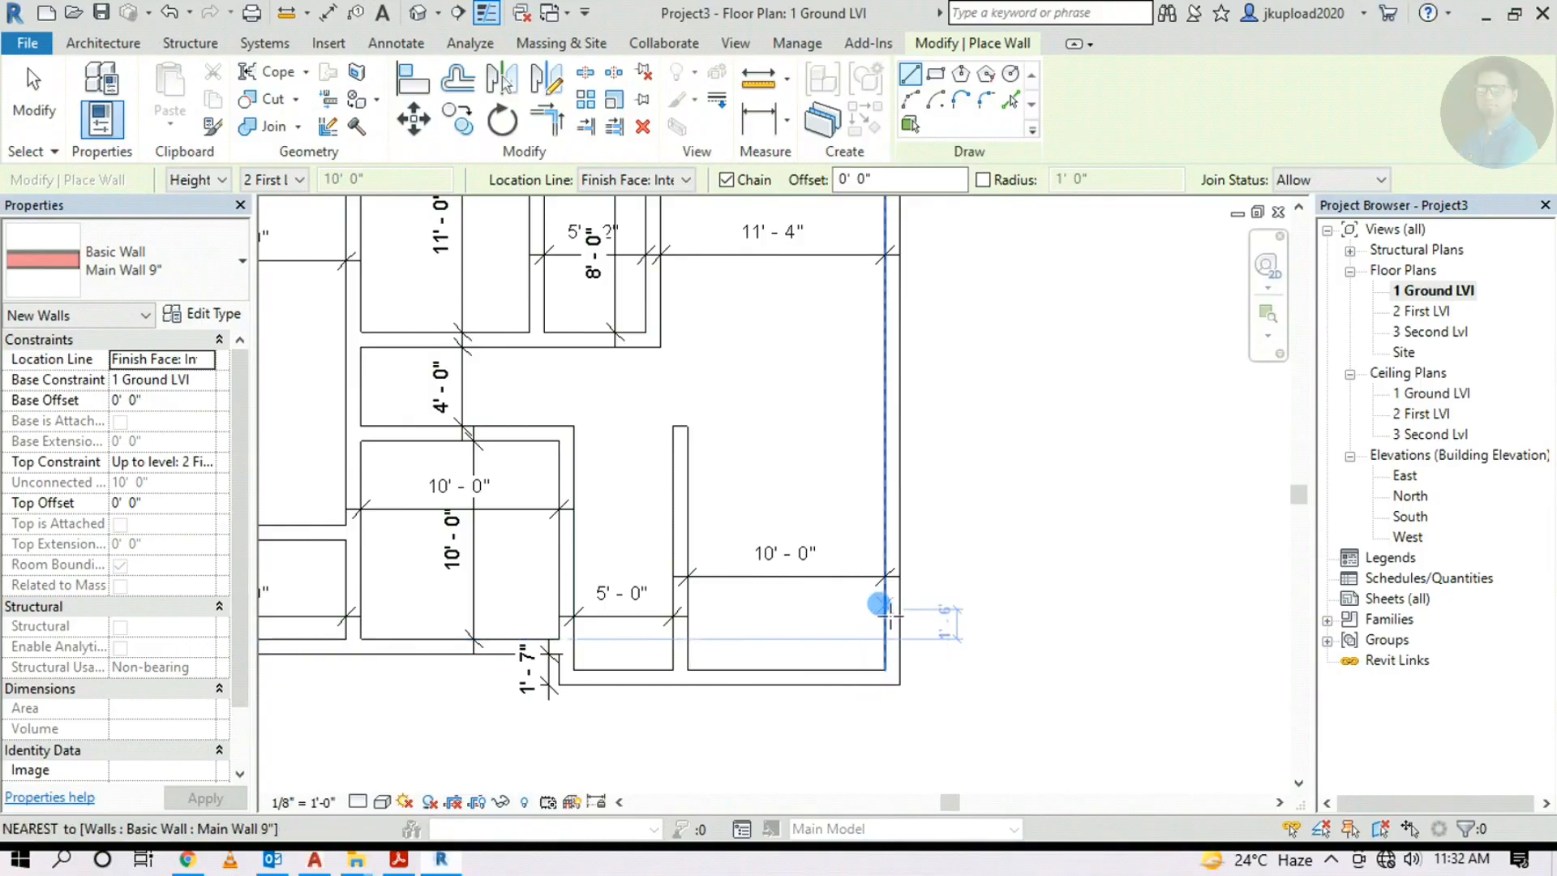
{"action": "scroll", "coordinate": [865, 658], "scroll_direction": "up", "scroll_amount": 2}
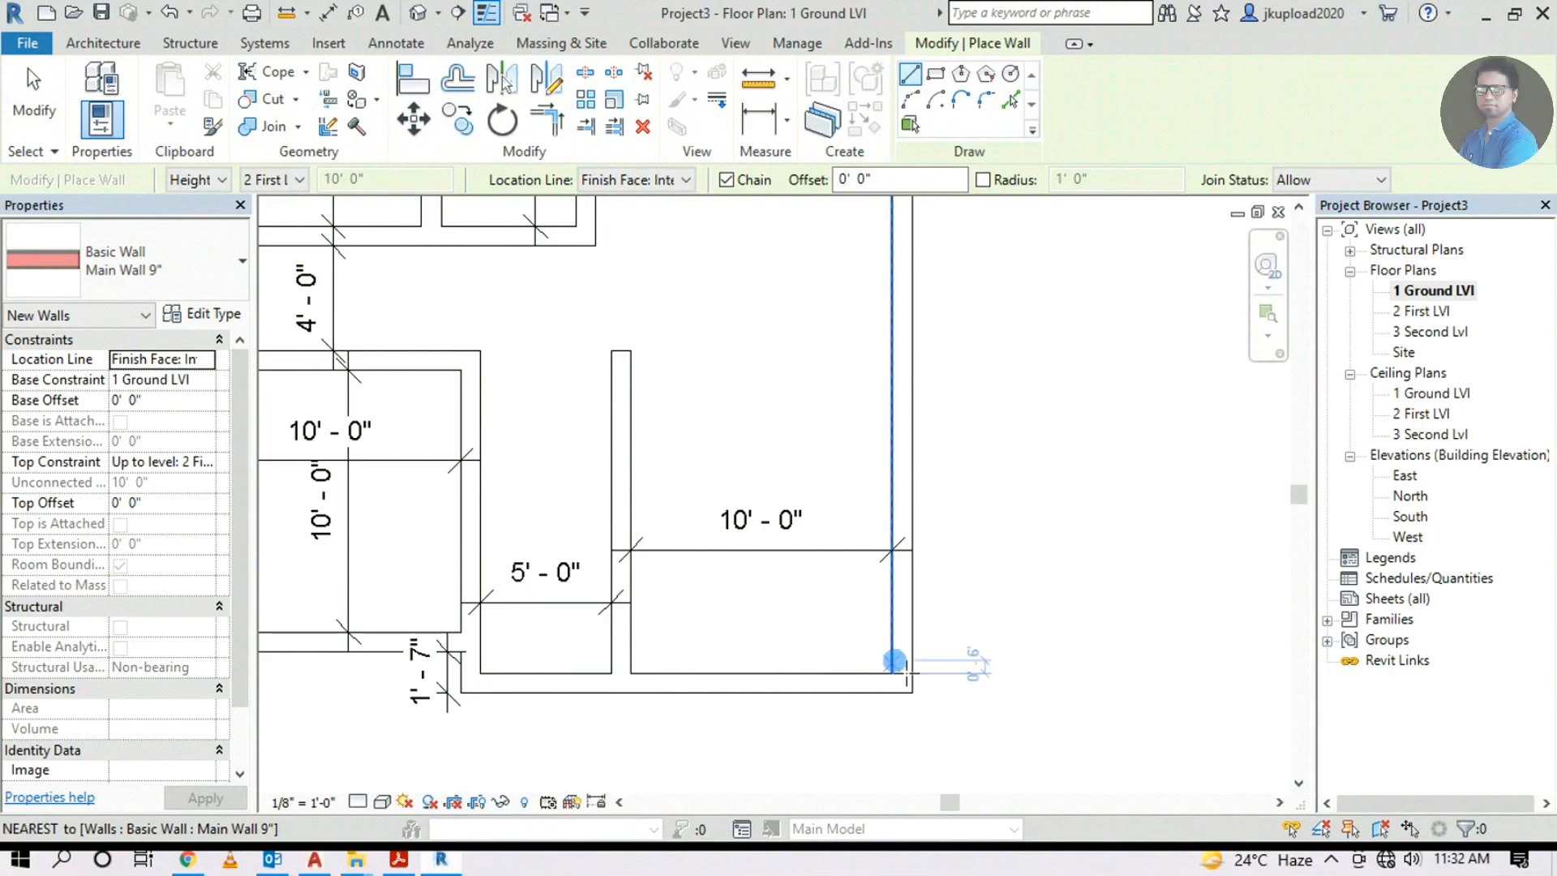
{"action": "scroll", "coordinate": [906, 673], "scroll_direction": "up", "scroll_amount": 2}
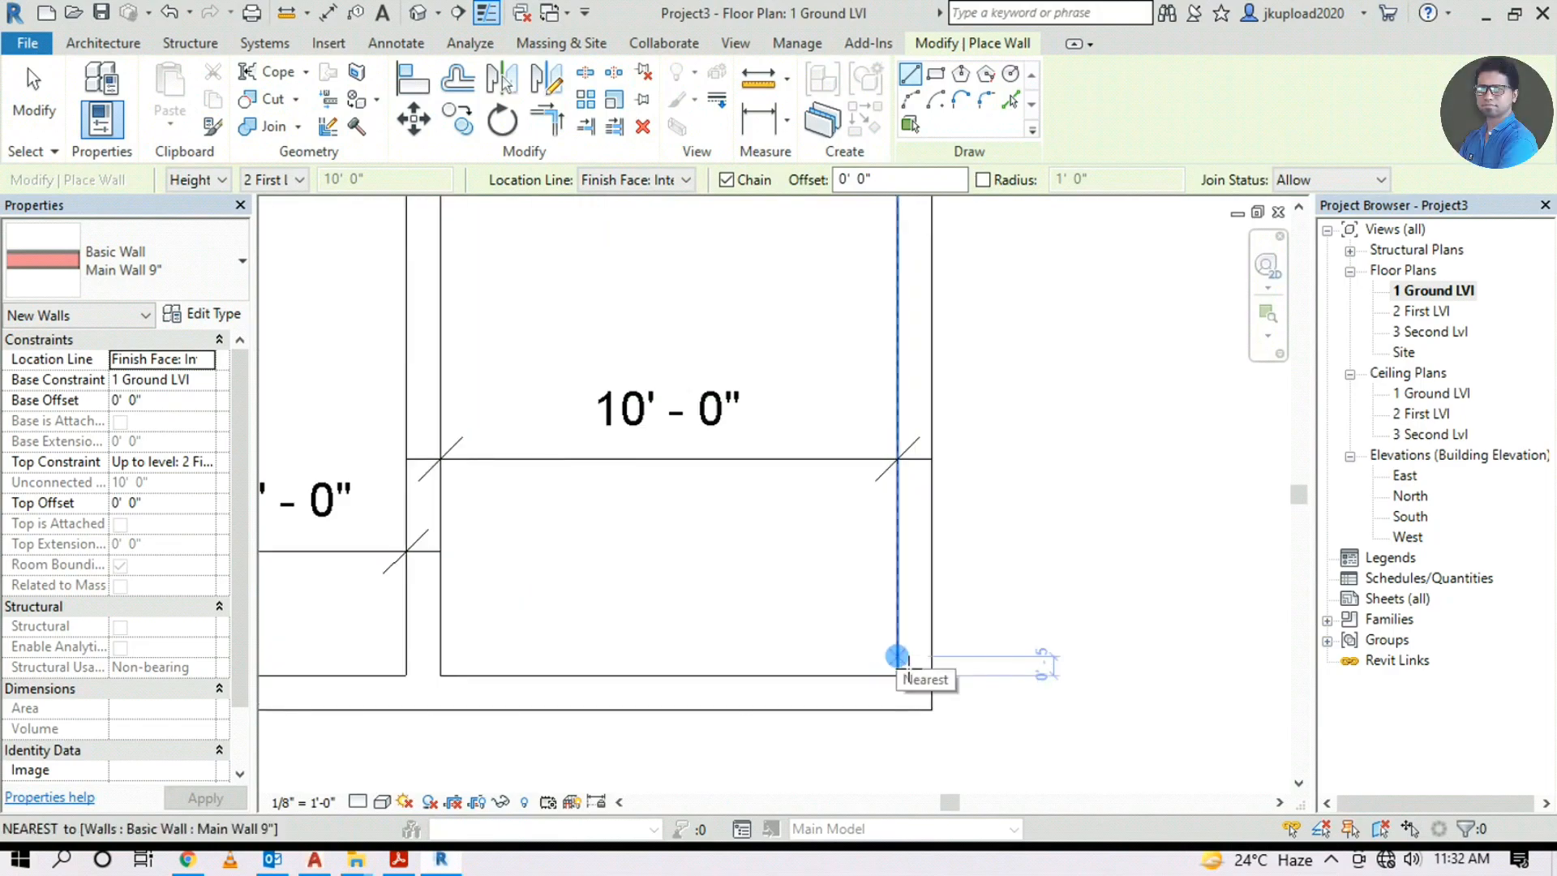
{"action": "left_click", "coordinate": [897, 655]}
{"action": "type", "text": "11'7\""}
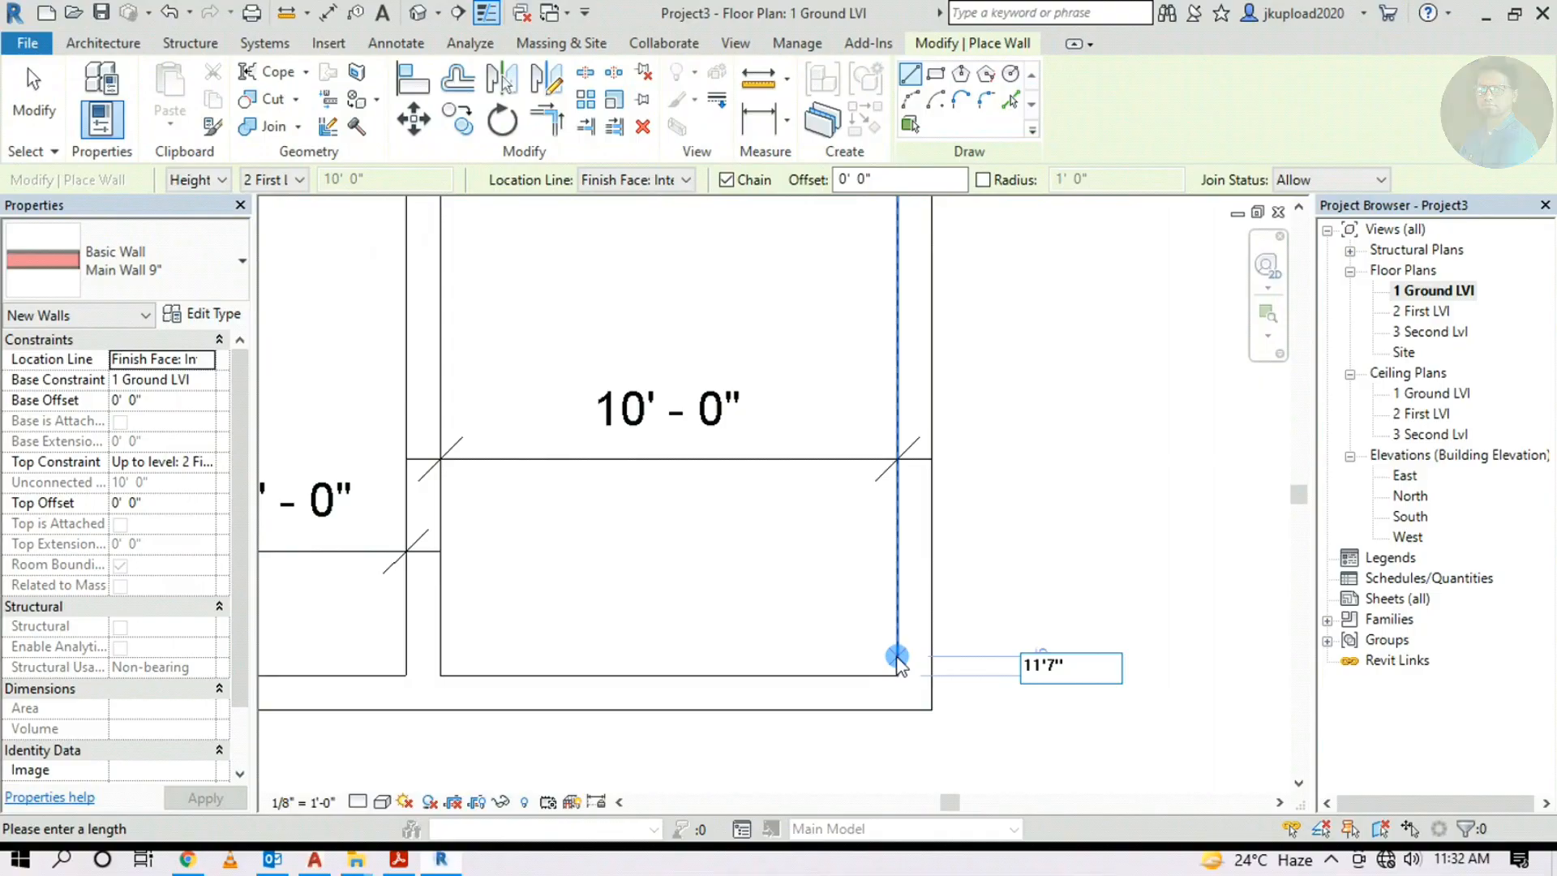
{"action": "key", "text": "Return"}
Flip the wall outward and end it horizontally about 12' 1" long, past the toilet partition, aligned with the wall above
{"action": "scroll", "coordinate": [878, 515], "scroll_direction": "down", "scroll_amount": 2}
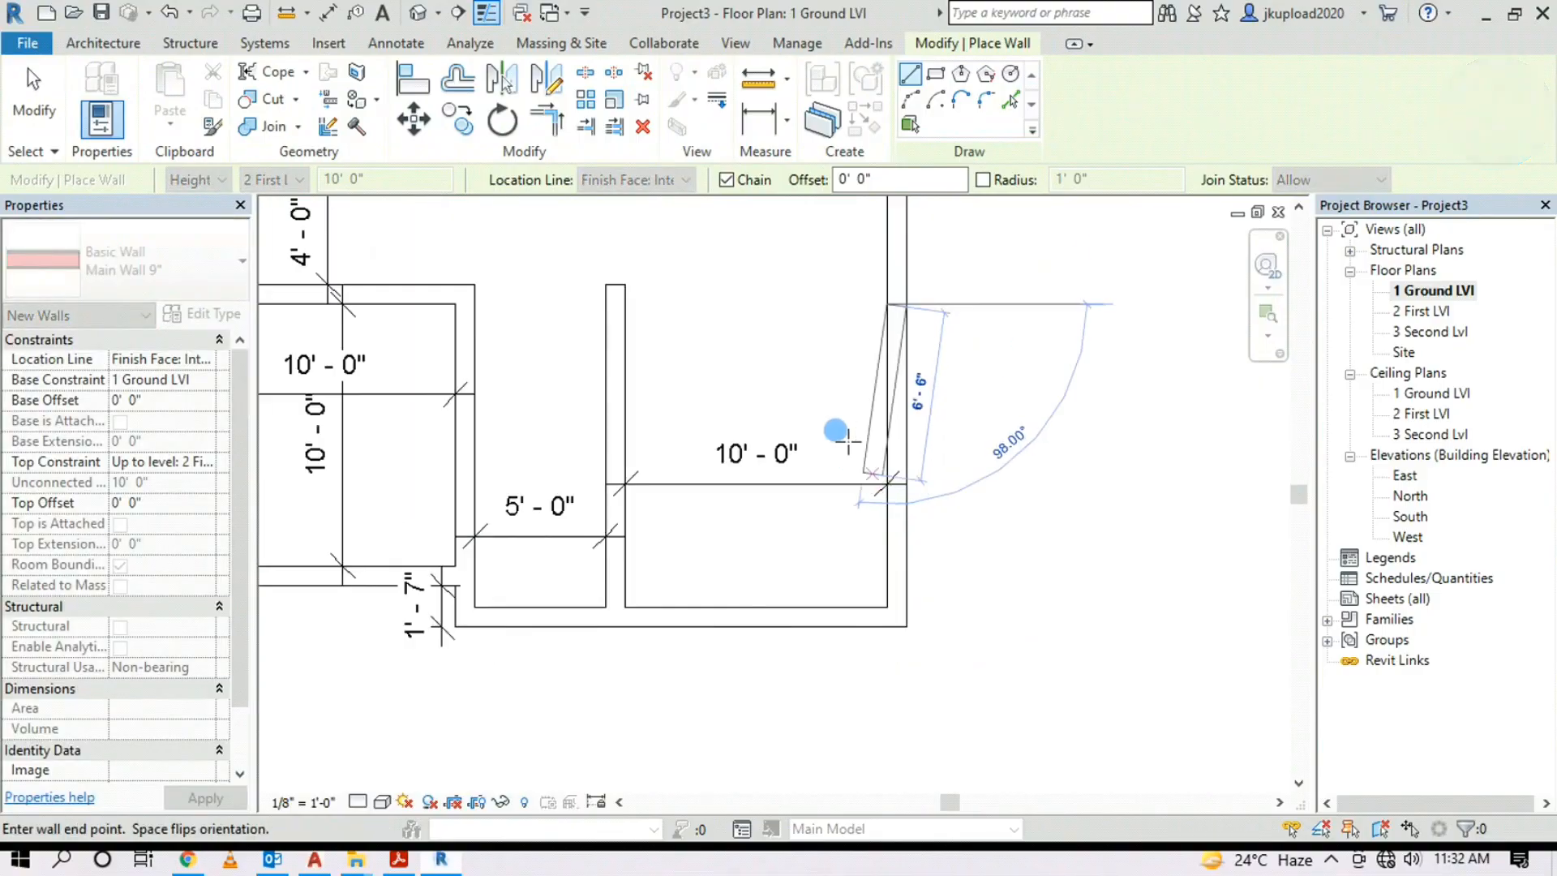
{"action": "middle_click_drag", "start_coordinate": [777, 339], "coordinate": [728, 564]}
{"action": "scroll", "coordinate": [597, 510], "scroll_direction": "up", "scroll_amount": 3}
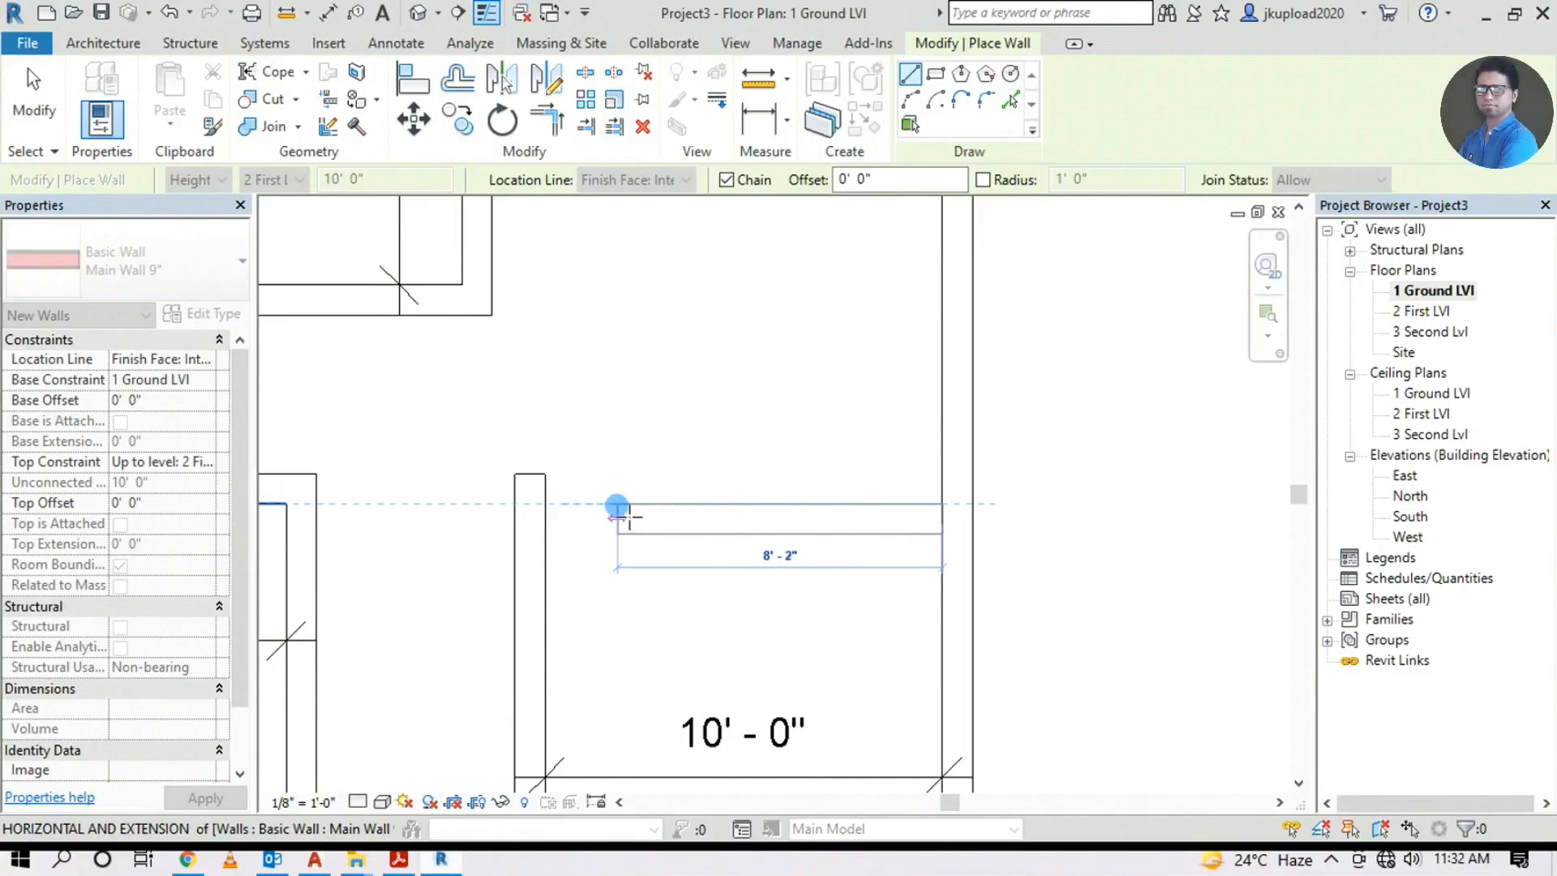
{"action": "scroll", "coordinate": [626, 519], "scroll_direction": "up", "scroll_amount": 2}
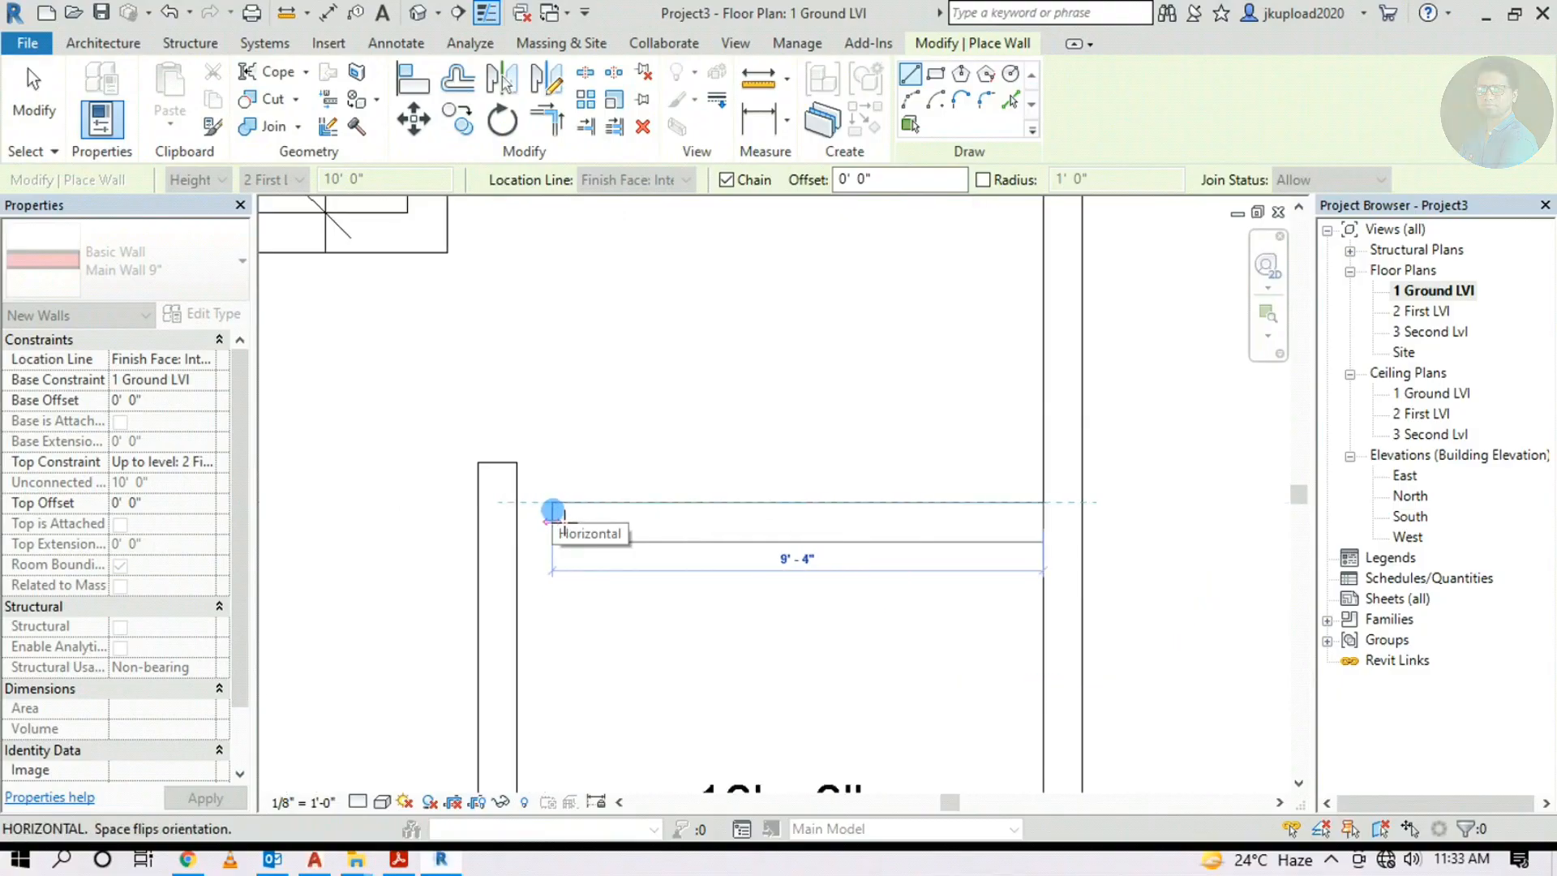
{"action": "key", "text": "space"}
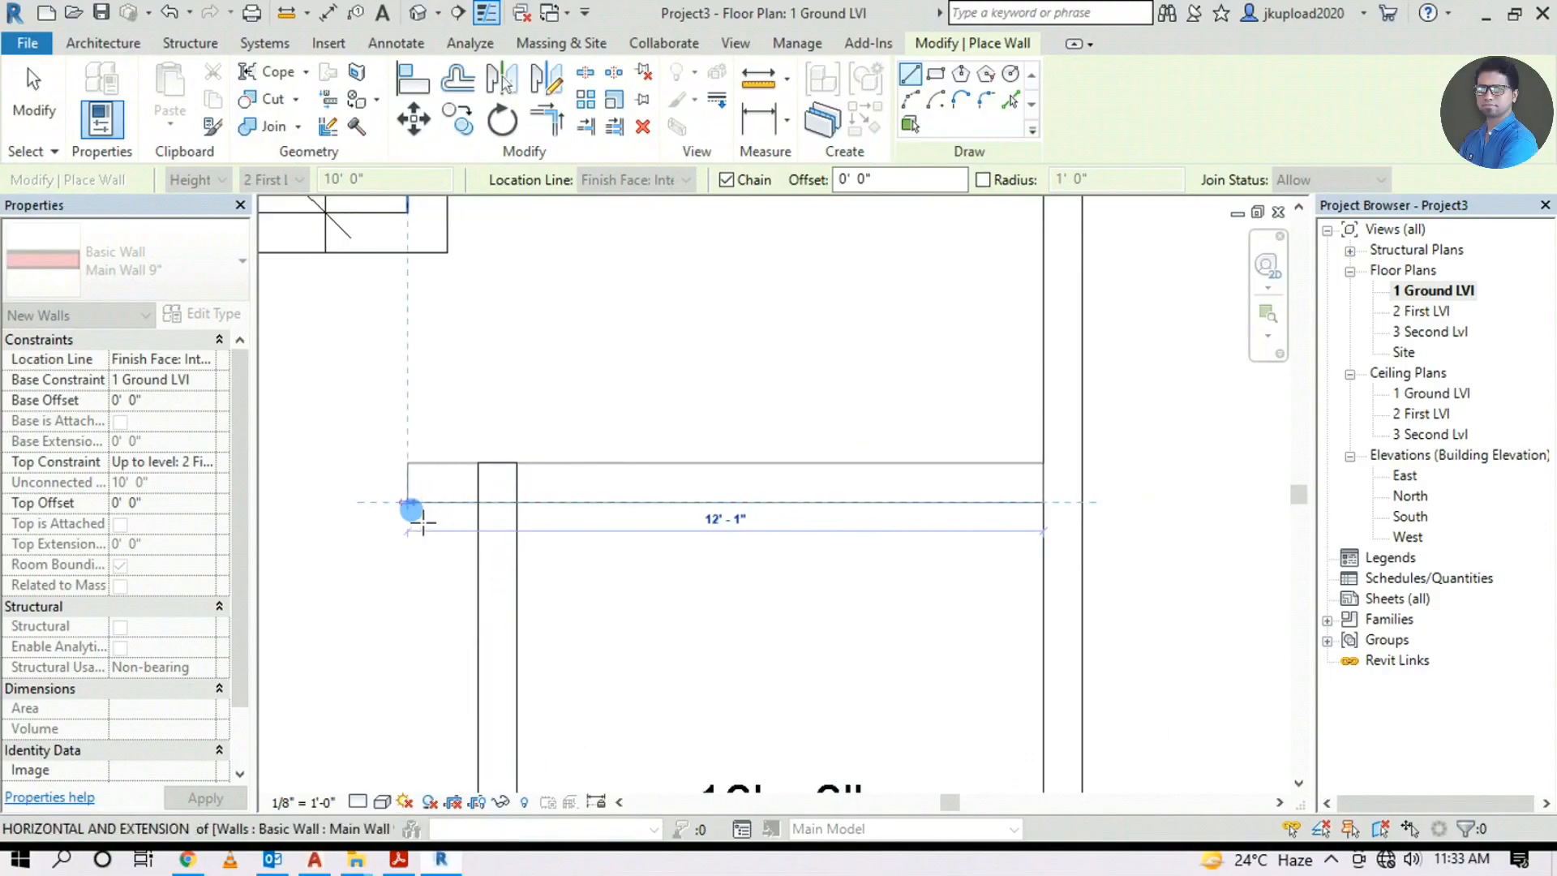
{"action": "left_click", "coordinate": [409, 507]}
{"action": "key", "text": "Escape"}
{"action": "scroll", "coordinate": [767, 407], "scroll_direction": "down", "scroll_amount": 2}
{"action": "scroll", "coordinate": [902, 468], "scroll_direction": "down", "scroll_amount": 3}
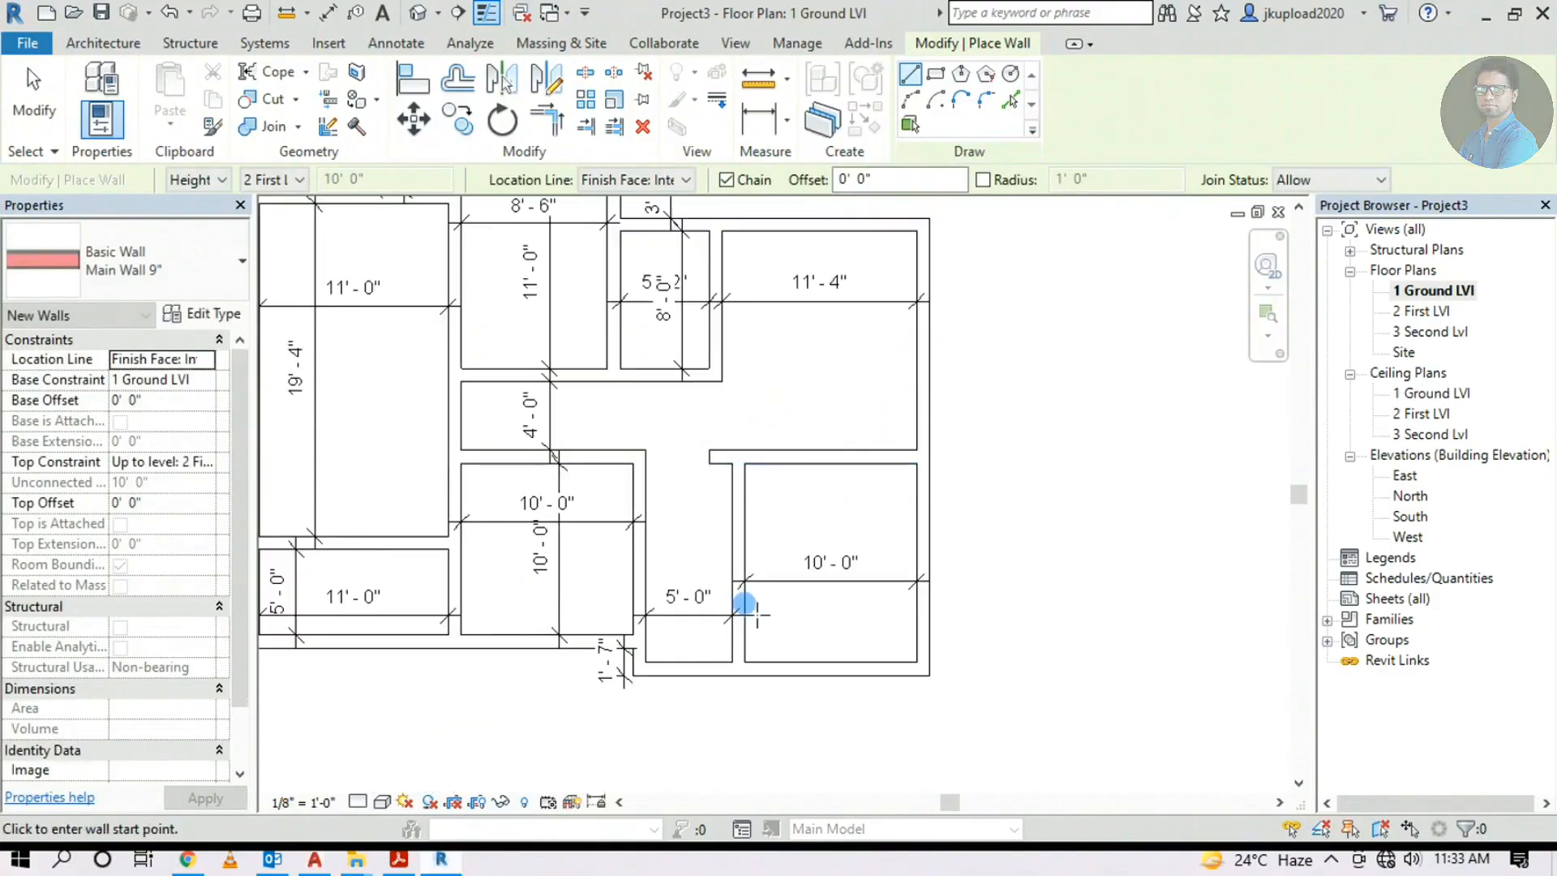
{"action": "key", "text": "Escape"}
Check the reference plan for the length of the toilet beside the lower bedroom
{"action": "middle_click_drag", "start_coordinate": [713, 601], "coordinate": [618, 683]}
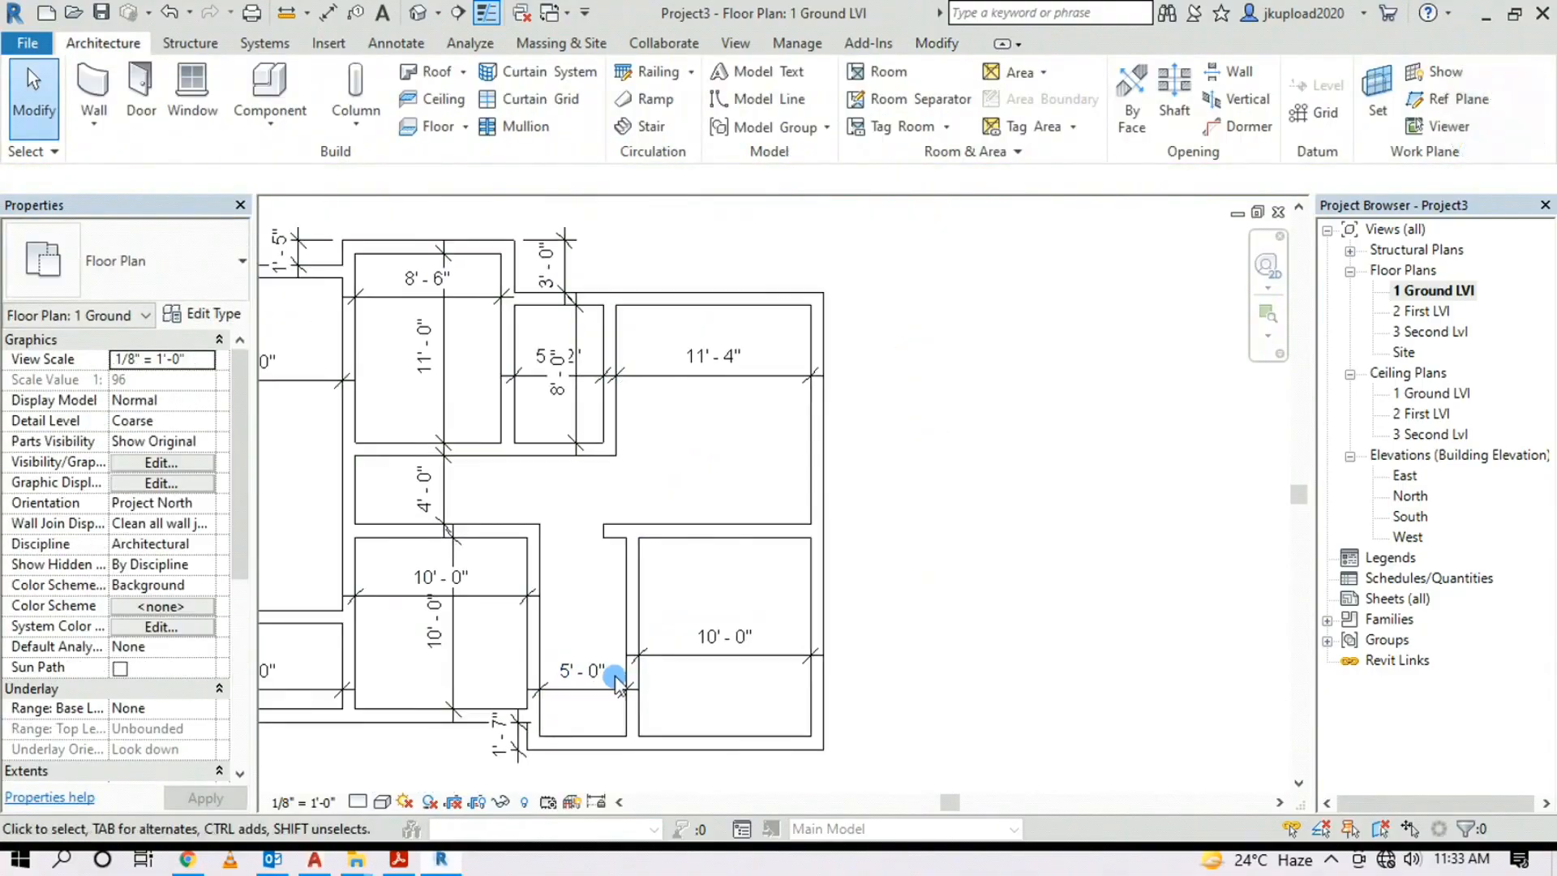
{"action": "scroll", "coordinate": [658, 608], "scroll_direction": "down", "scroll_amount": 2}
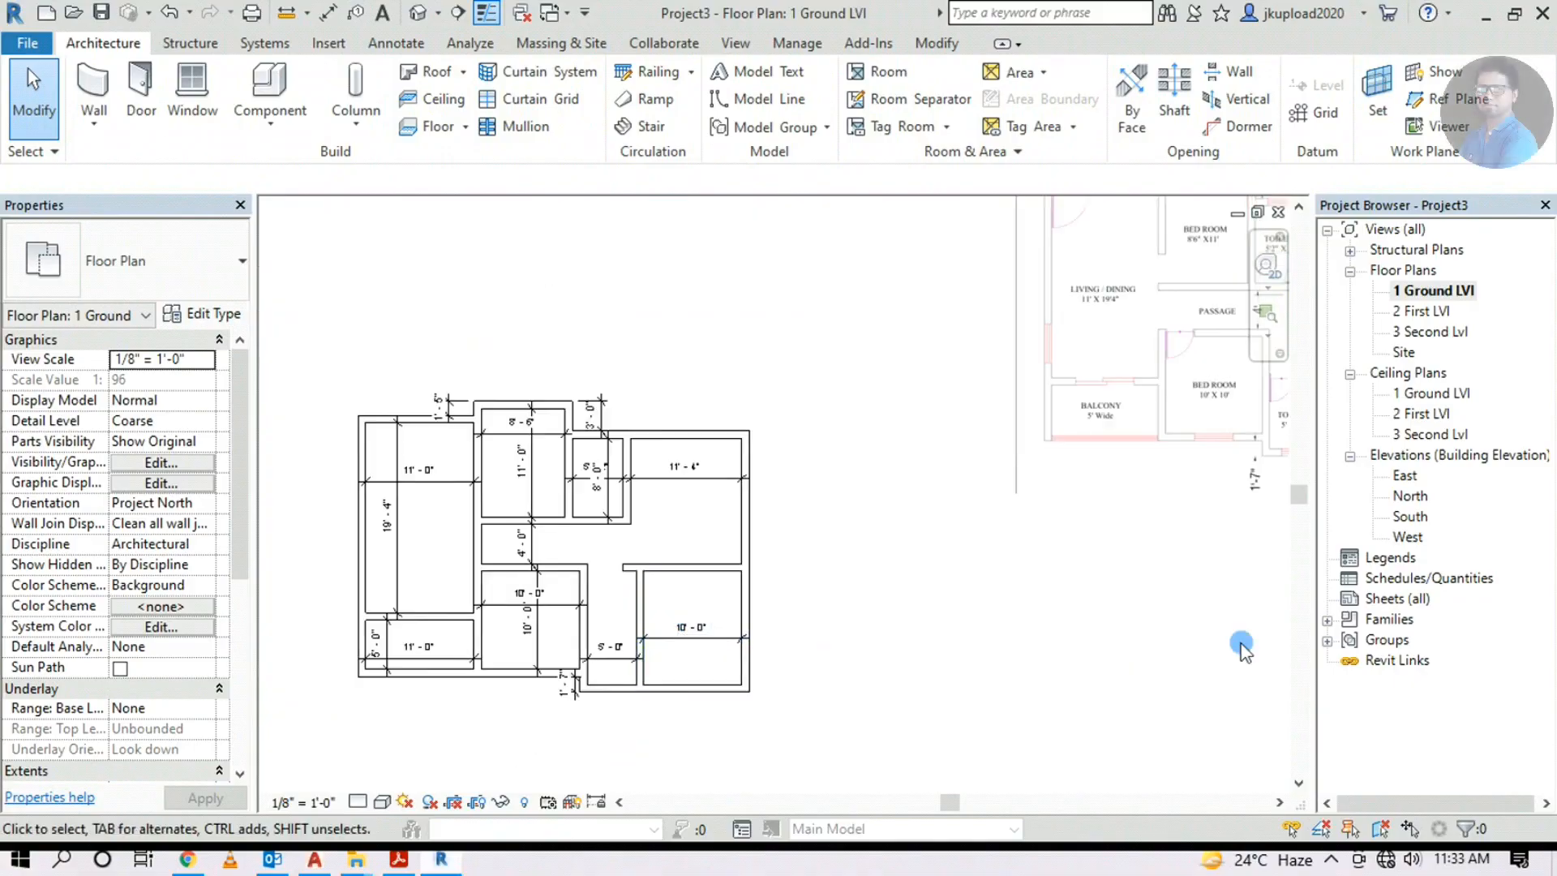
{"action": "middle_click_drag", "start_coordinate": [1241, 643], "coordinate": [628, 683]}
{"action": "scroll", "coordinate": [666, 473], "scroll_direction": "up", "scroll_amount": 2}
{"action": "scroll", "coordinate": [740, 471], "scroll_direction": "up", "scroll_amount": 2}
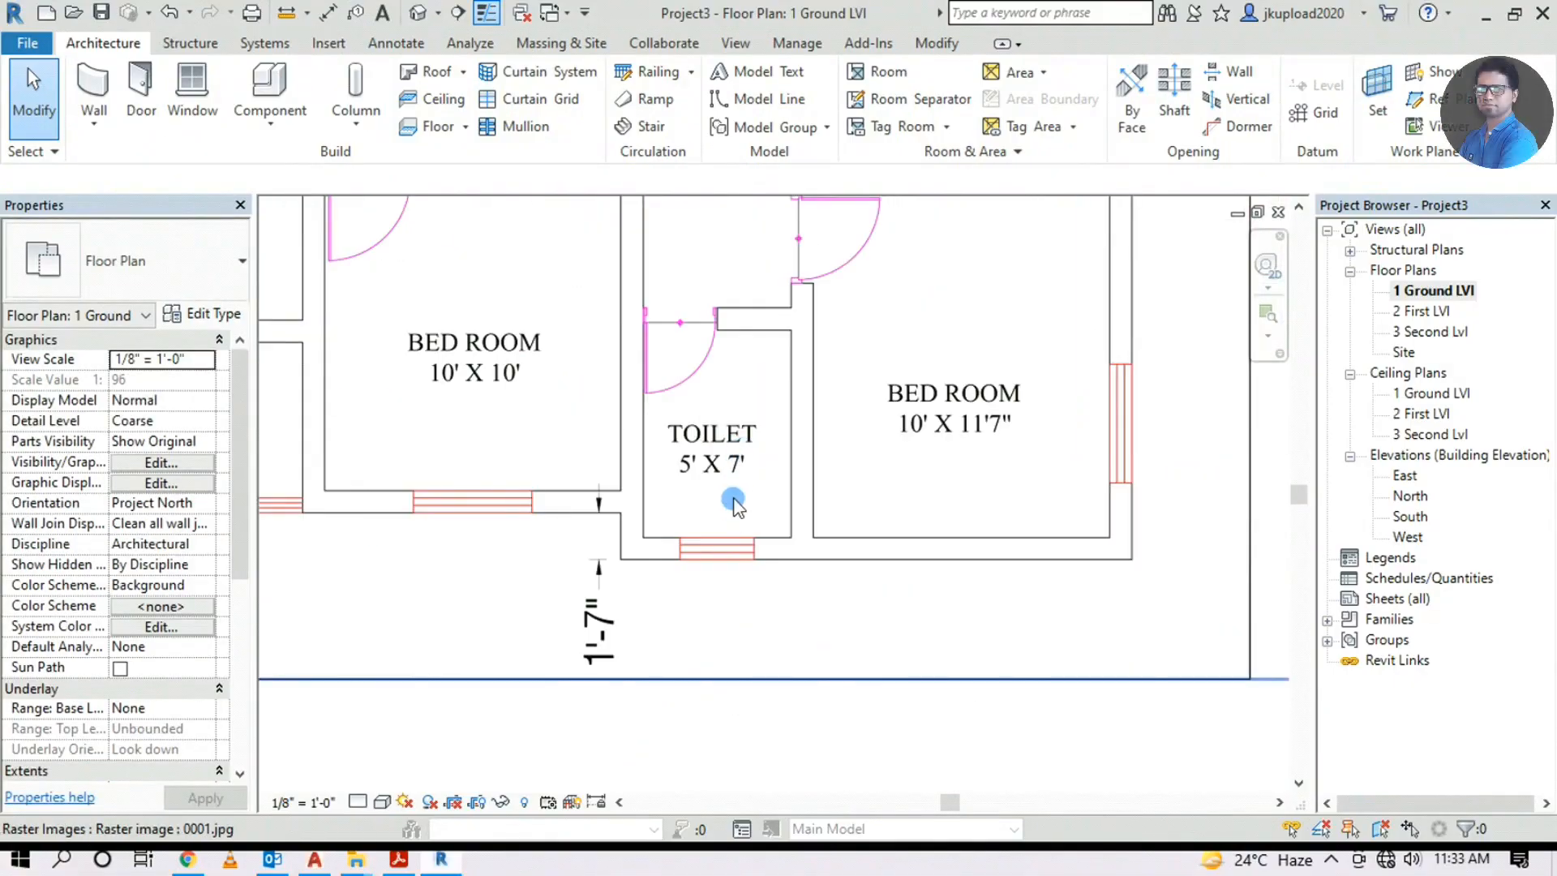
{"action": "scroll", "coordinate": [760, 460], "scroll_direction": "down", "scroll_amount": 3}
{"action": "middle_click_drag", "start_coordinate": [800, 495], "coordinate": [1260, 351]}
{"action": "middle_click_drag", "start_coordinate": [451, 668], "coordinate": [841, 592]}
{"action": "scroll", "coordinate": [487, 584], "scroll_direction": "up", "scroll_amount": 3}
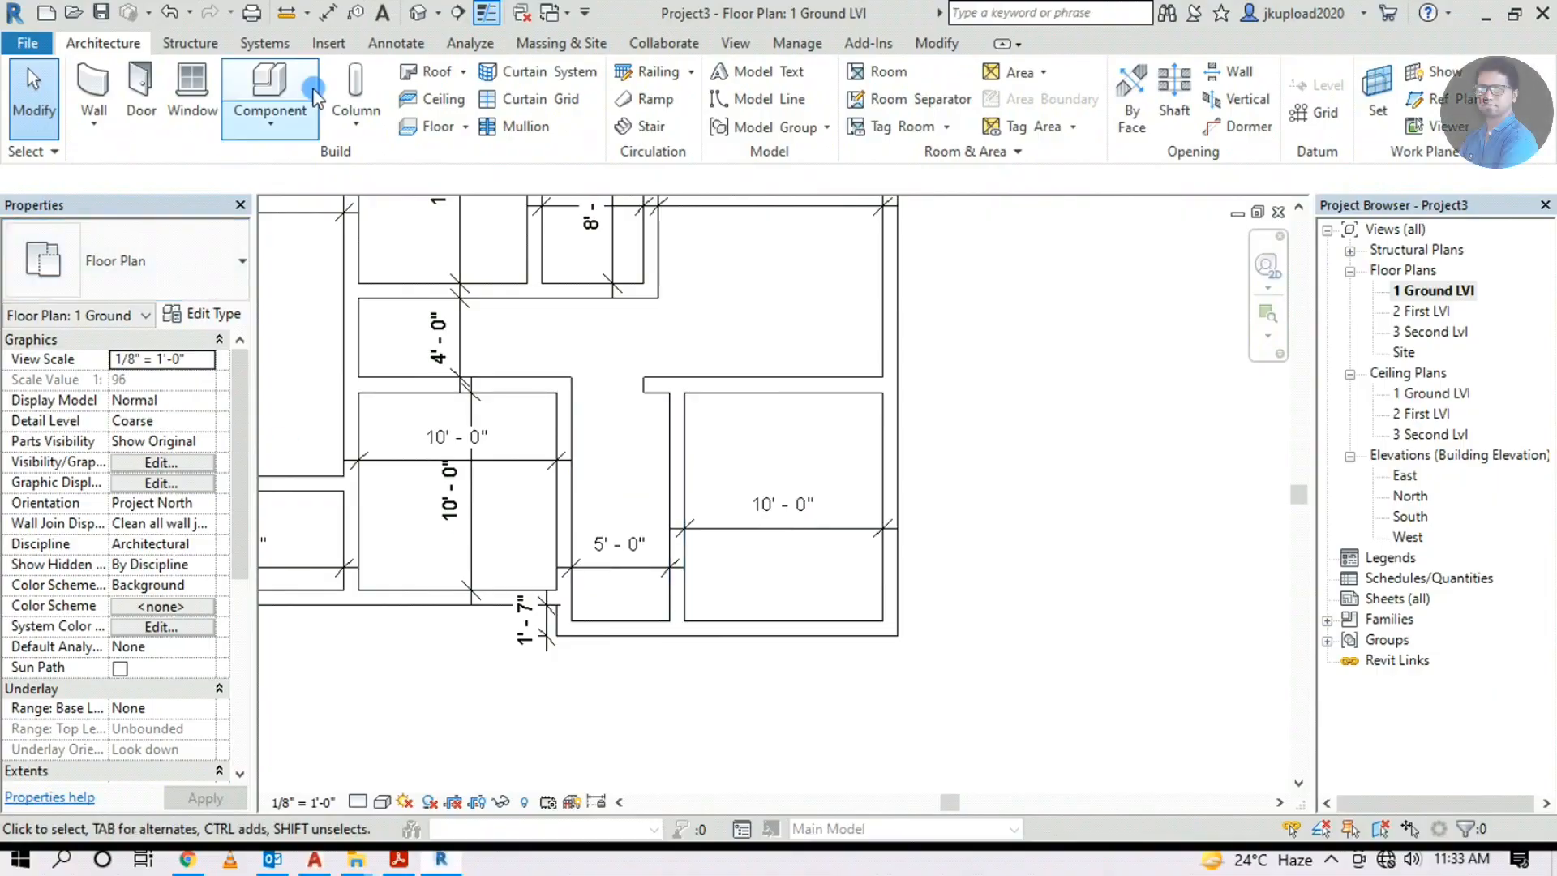
Draw the lower toilet's closing wall from the partition to the opposite side wall, 7' from the toilet's bottom wall
{"action": "left_click", "coordinate": [94, 87]}
{"action": "scroll", "coordinate": [672, 636], "scroll_direction": "up", "scroll_amount": 2}
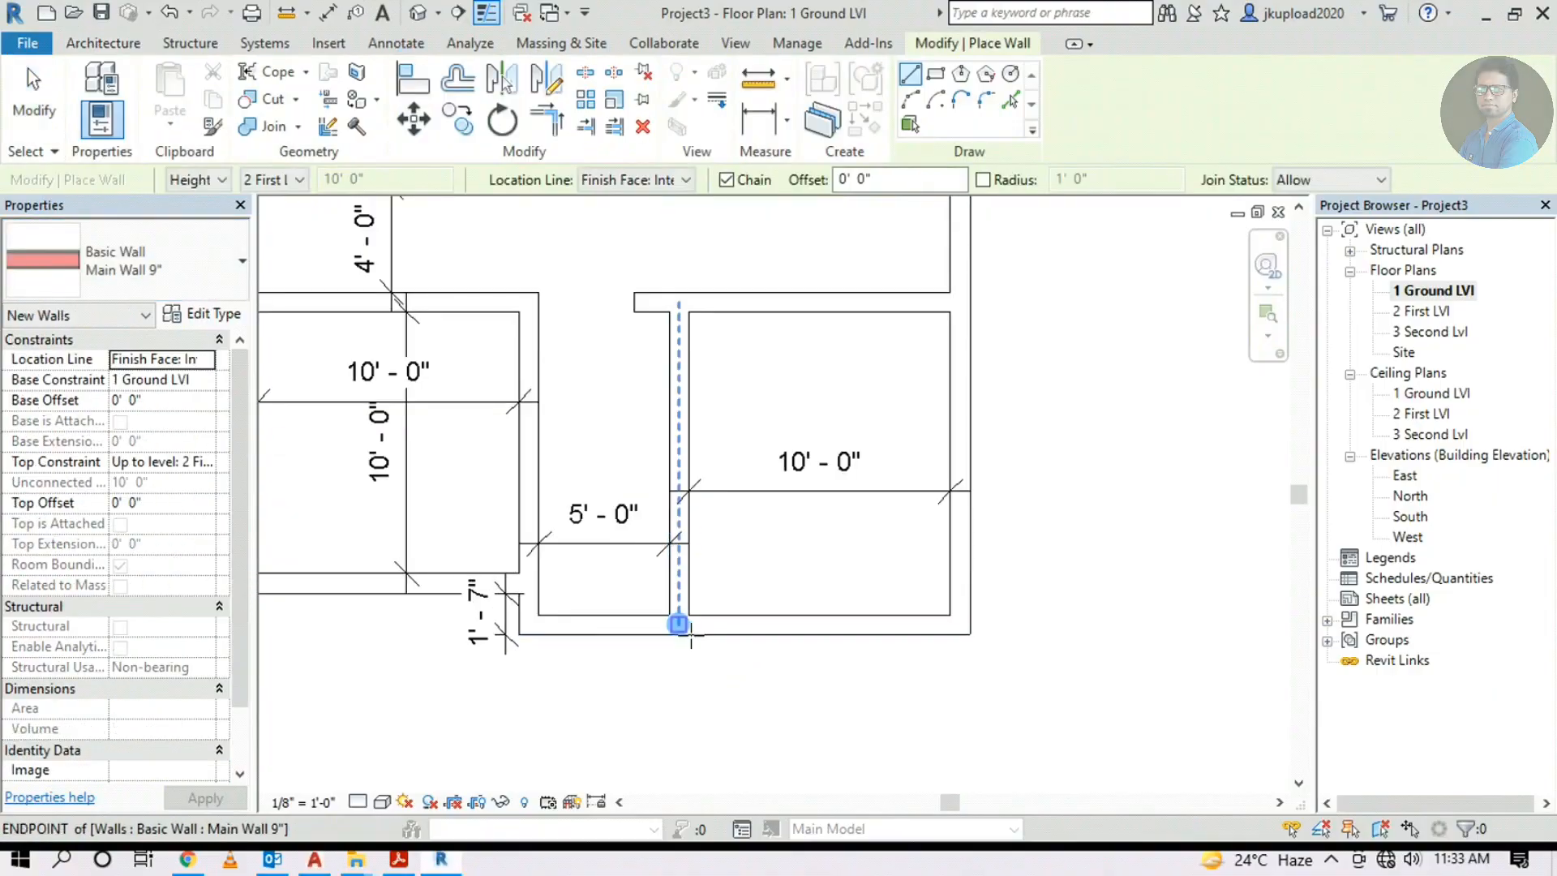
{"action": "scroll", "coordinate": [654, 609], "scroll_direction": "up", "scroll_amount": 2}
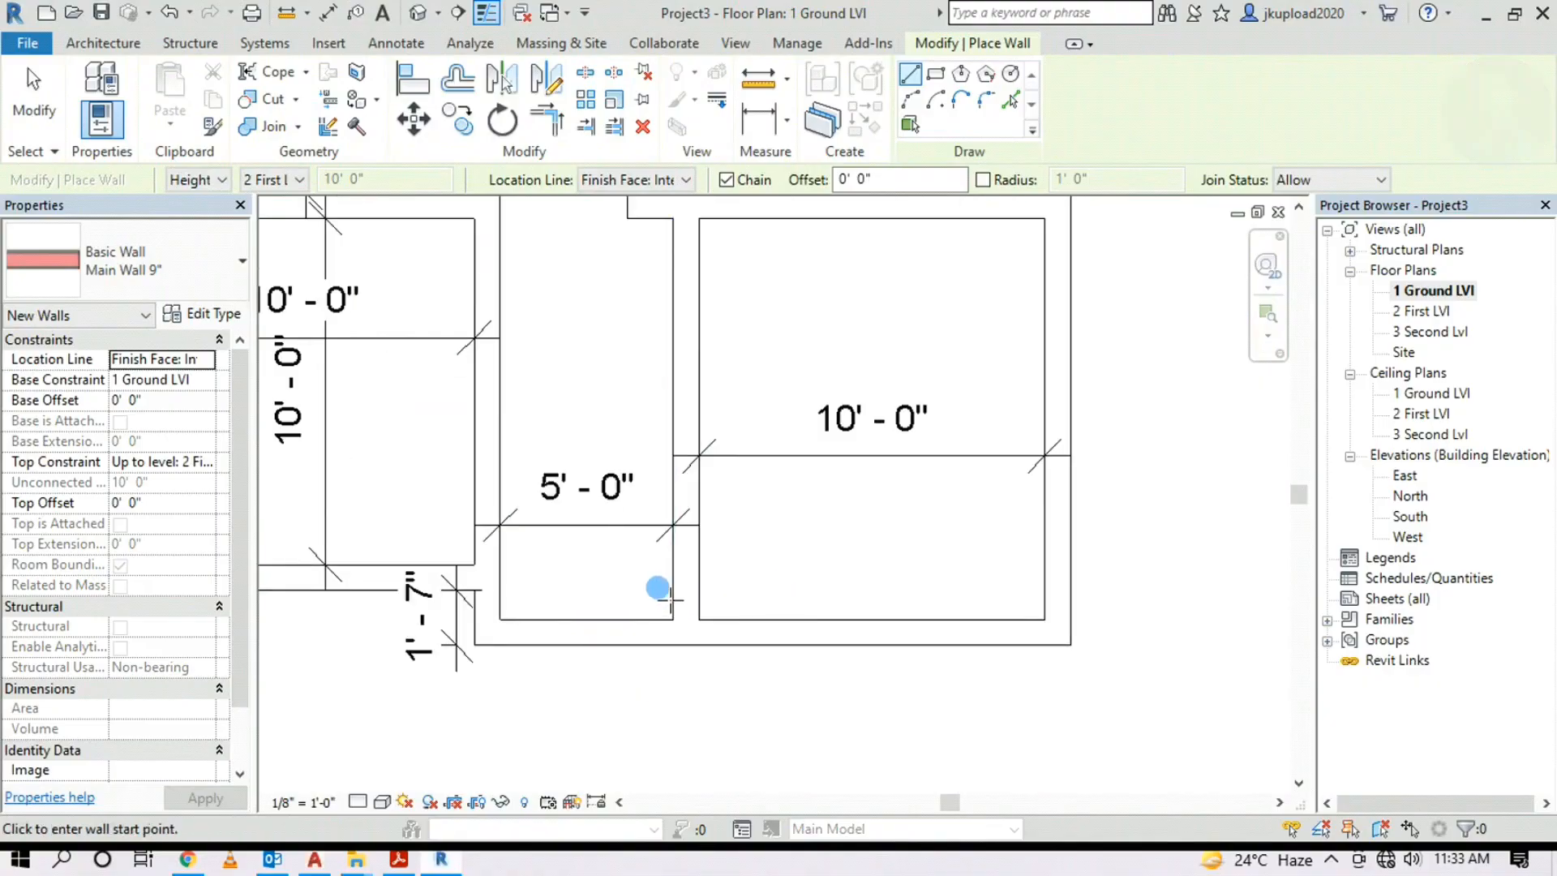
{"action": "scroll", "coordinate": [659, 609], "scroll_direction": "up", "scroll_amount": 2}
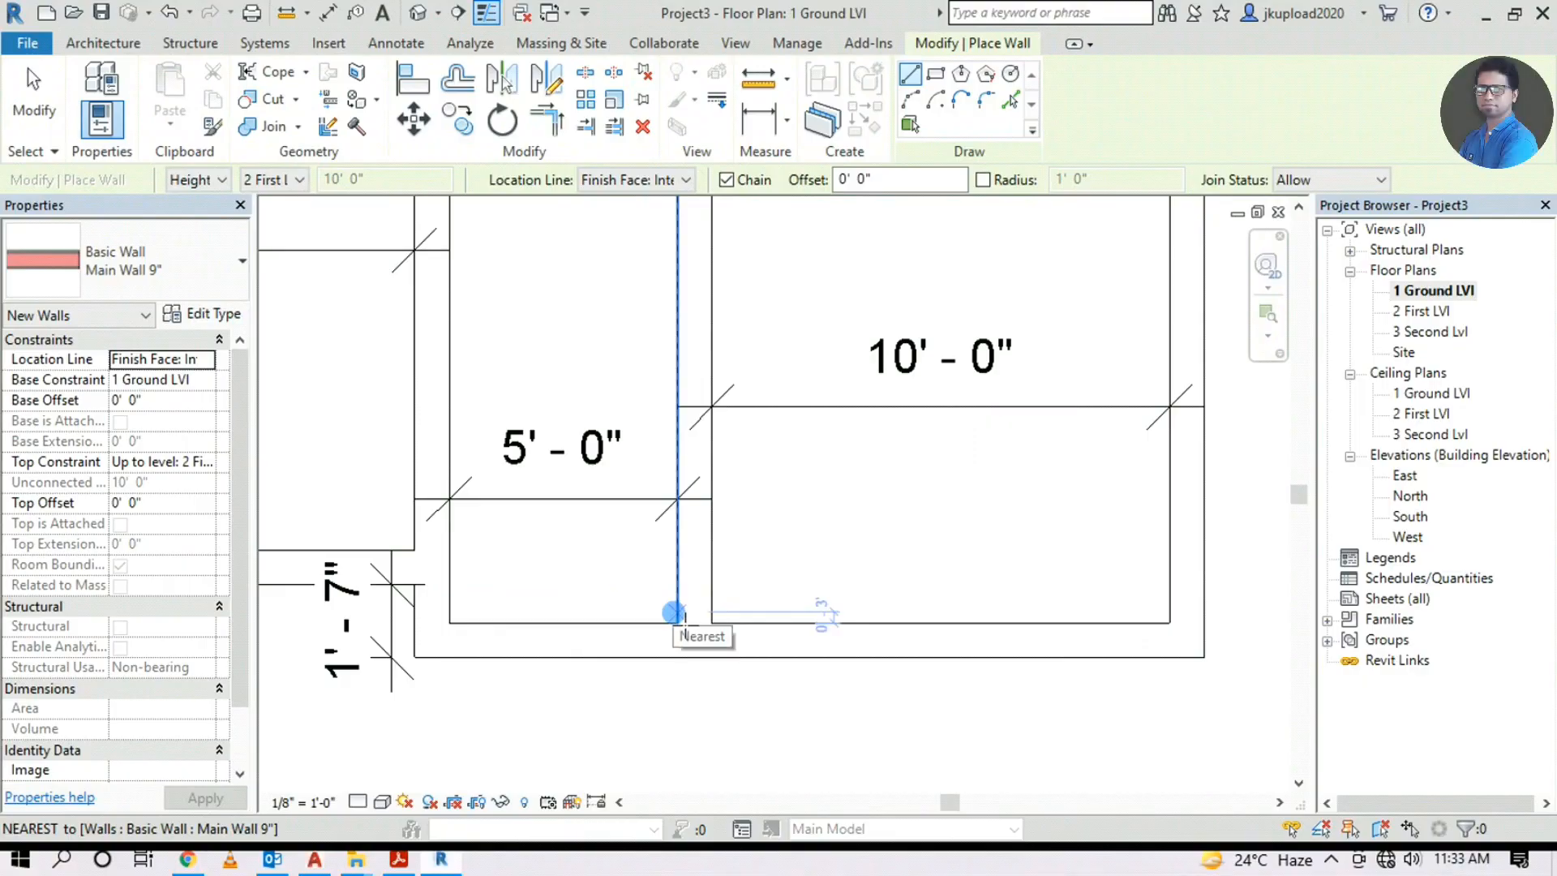
{"action": "left_click", "coordinate": [673, 614]}
{"action": "type", "text": "7"}
{"action": "key", "text": "Return"}
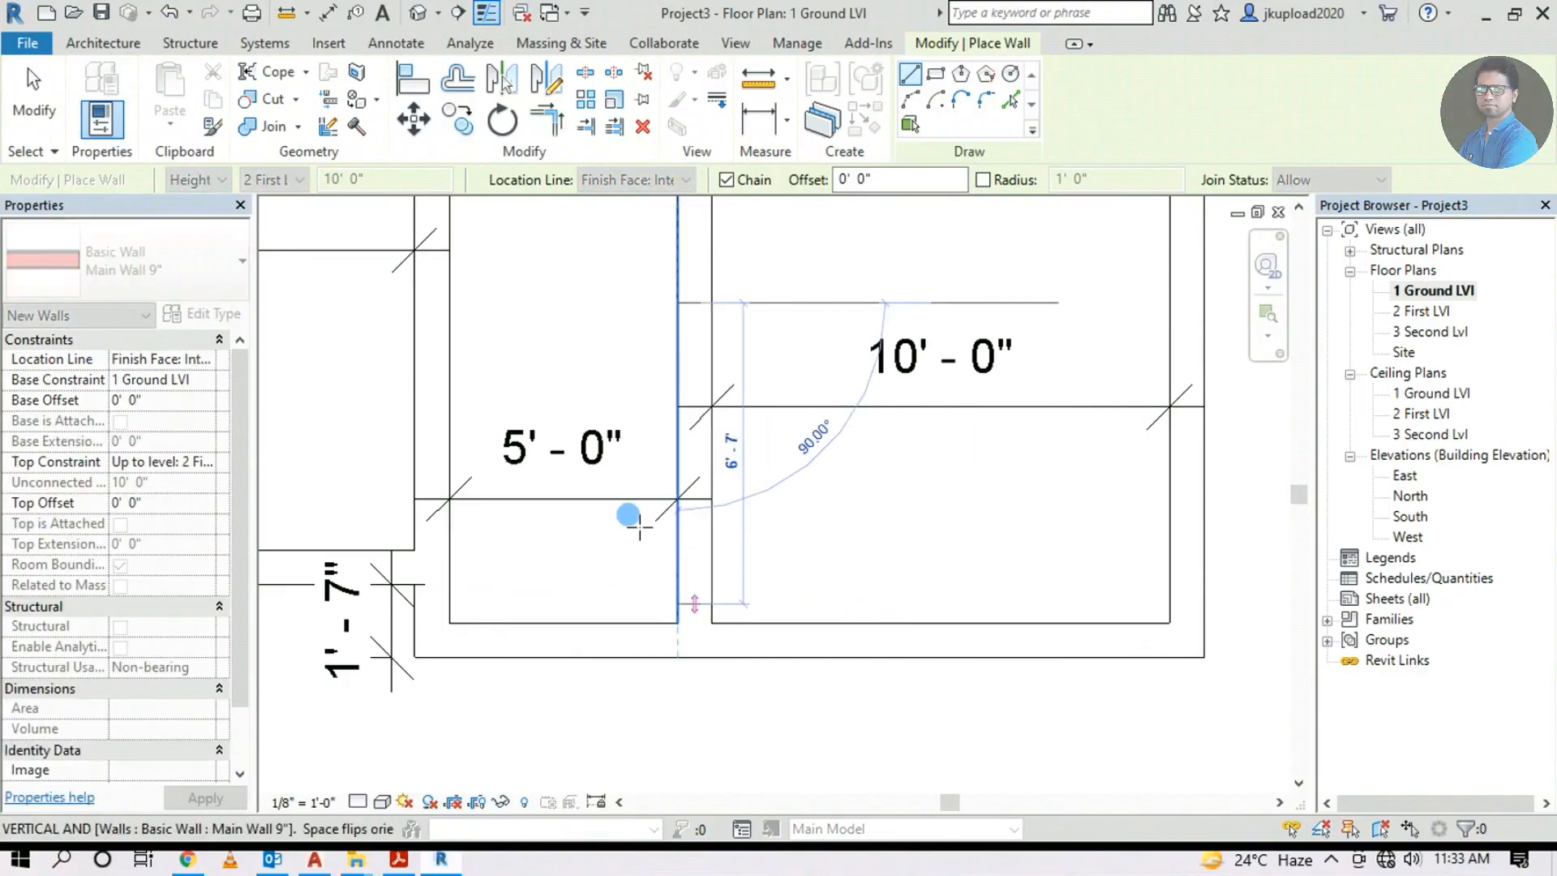
{"action": "left_click", "coordinate": [449, 305]}
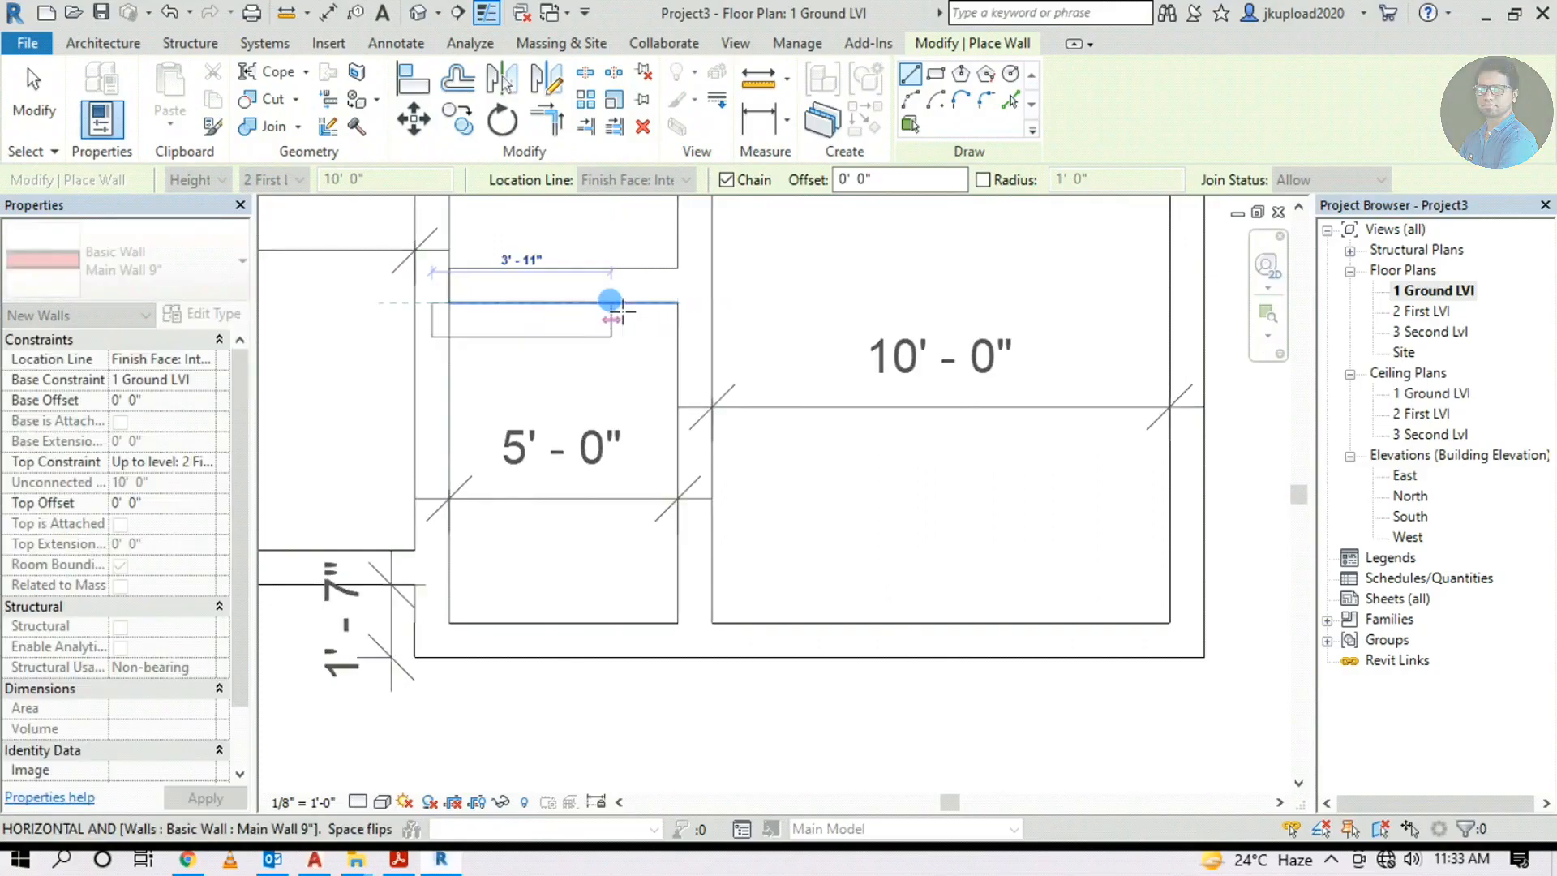
{"action": "middle_click_drag", "start_coordinate": [612, 305], "coordinate": [598, 432]}
{"action": "key", "text": "Escape"}
{"action": "middle_click_drag", "start_coordinate": [628, 328], "coordinate": [598, 558]}
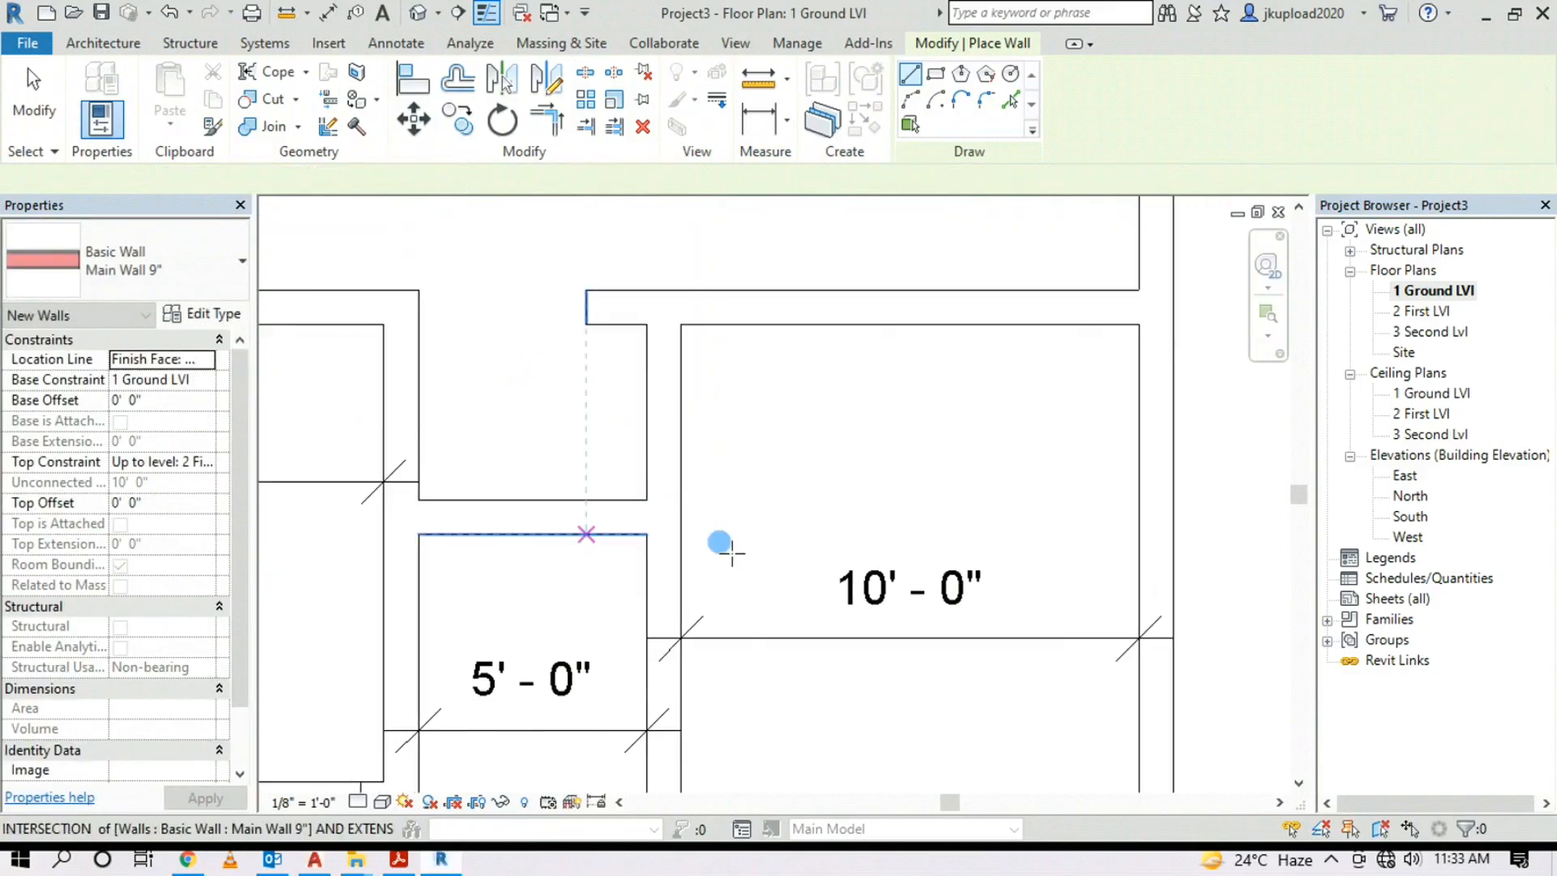
{"action": "scroll", "coordinate": [528, 434], "scroll_direction": "down", "scroll_amount": 2}
{"action": "key", "text": "Escape"}
Add aligned dimensions for the clear lengths of the lower toilet and lower bedroom, and compare them with the reference plan
{"action": "scroll", "coordinate": [666, 430], "scroll_direction": "down", "scroll_amount": 2}
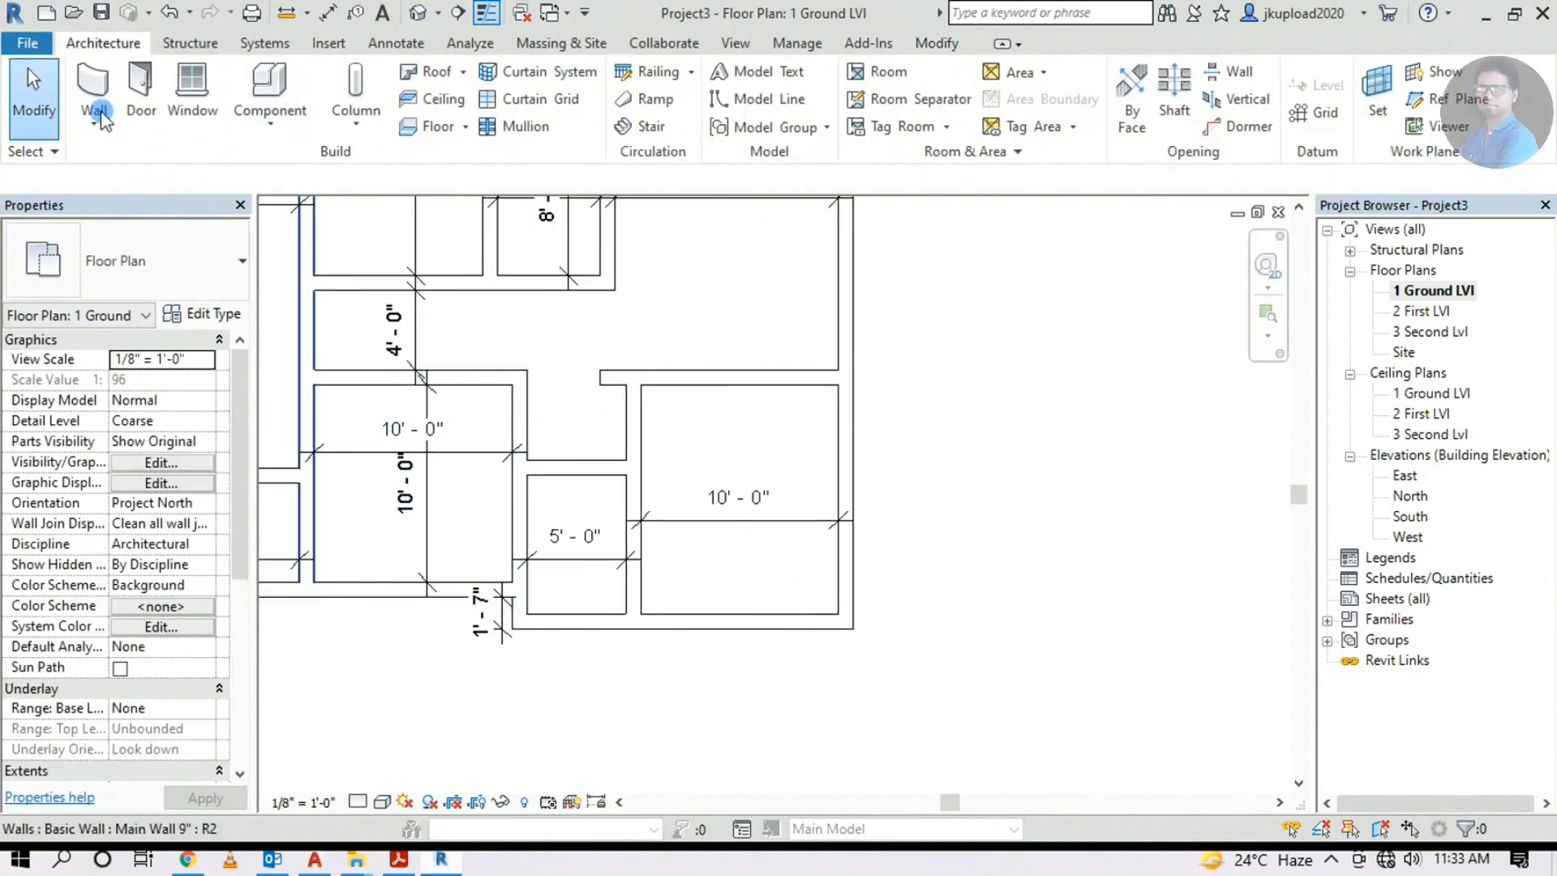
{"action": "scroll", "coordinate": [113, 76], "scroll_direction": "down", "scroll_amount": 4}
{"action": "left_click", "coordinate": [114, 71]}
{"action": "scroll", "coordinate": [678, 597], "scroll_direction": "down", "scroll_amount": 5}
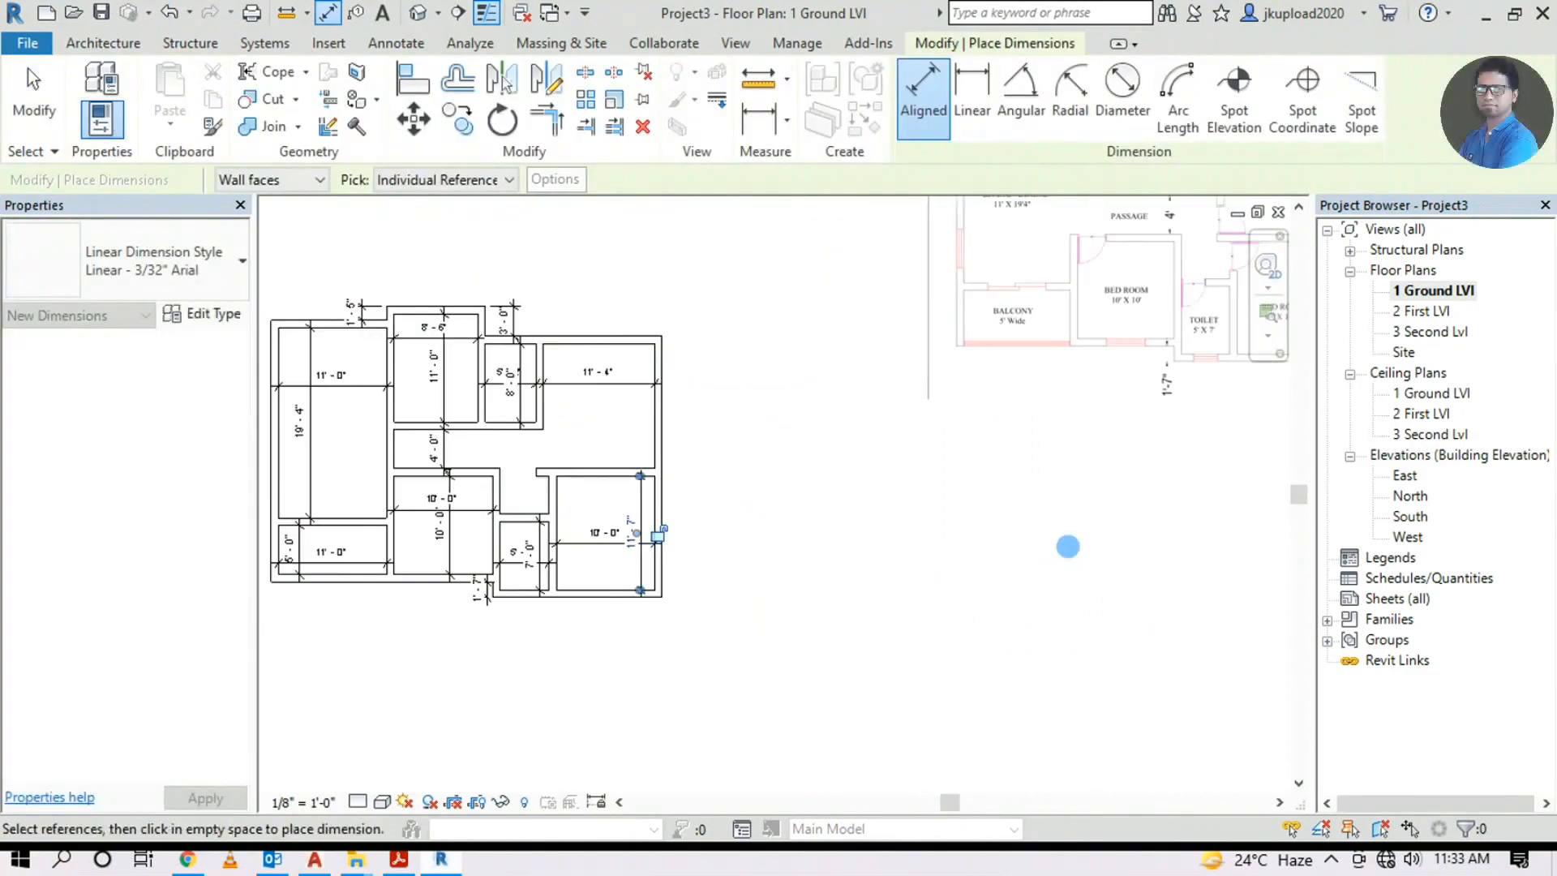
{"action": "scroll", "coordinate": [868, 430], "scroll_direction": "up", "scroll_amount": 2}
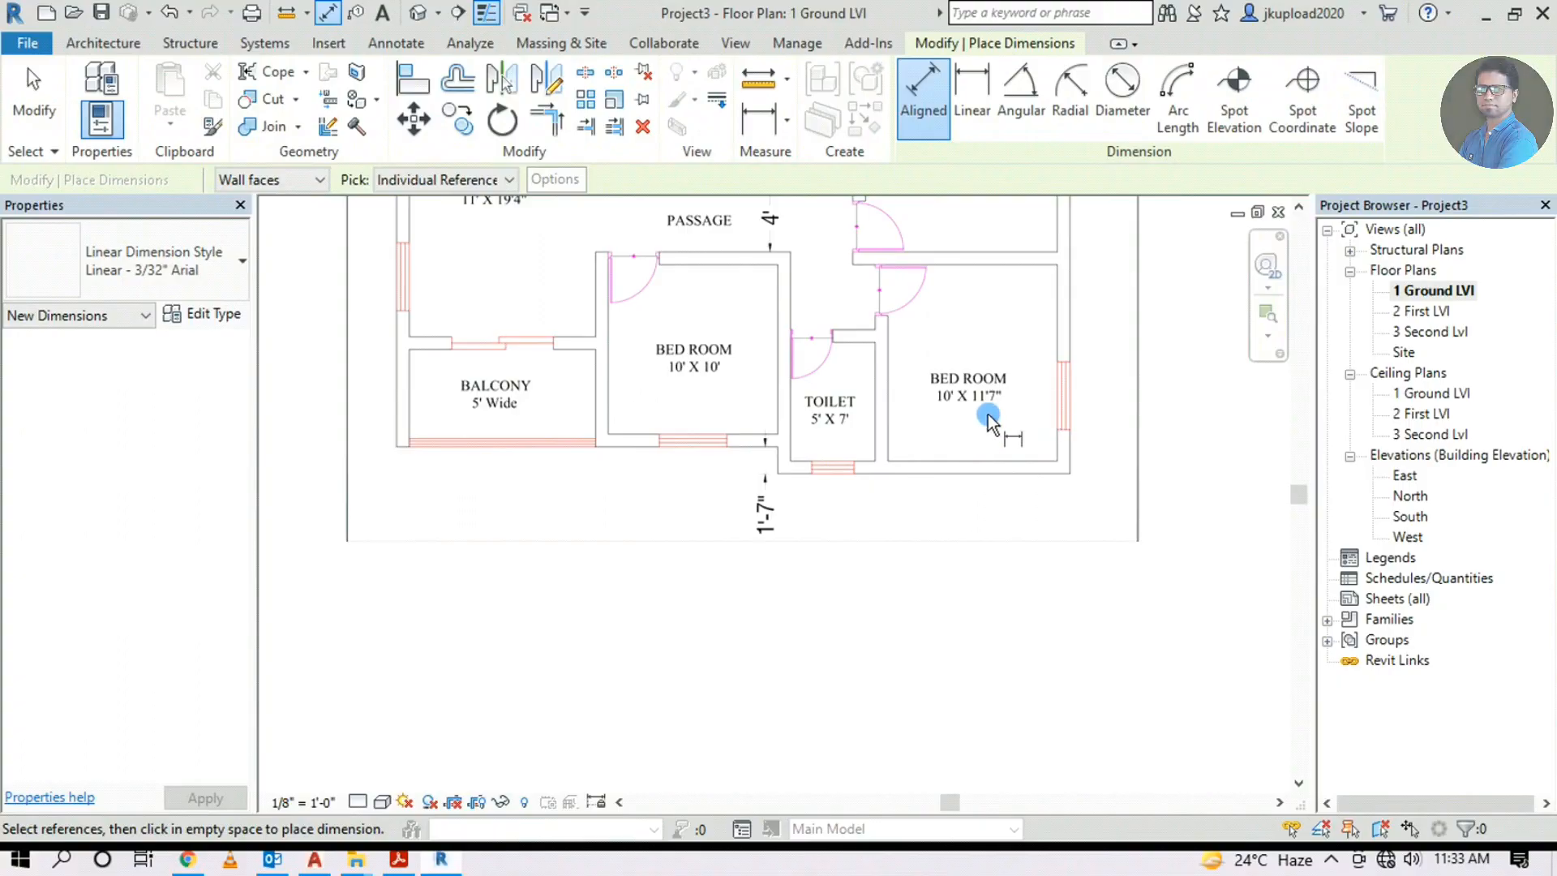
{"action": "scroll", "coordinate": [981, 401], "scroll_direction": "up", "scroll_amount": 3}
{"action": "scroll", "coordinate": [1006, 413], "scroll_direction": "down", "scroll_amount": 5}
{"action": "scroll", "coordinate": [567, 591], "scroll_direction": "up", "scroll_amount": 4}
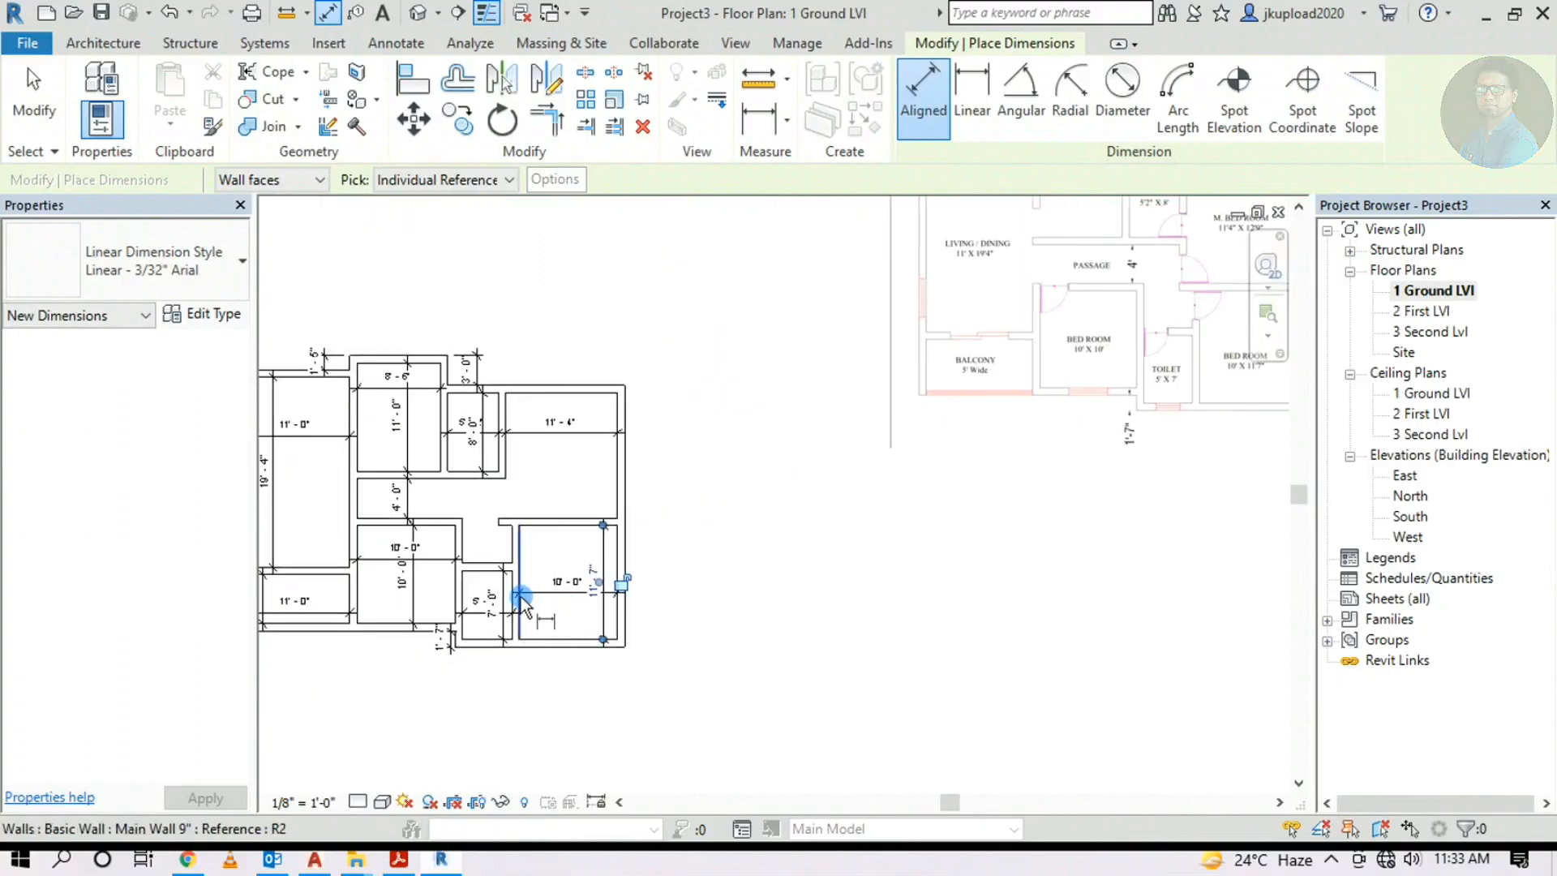
Add an aligned dimension for the master bedroom's clear length between its upper and lower inner wall faces
{"action": "left_click", "coordinate": [599, 590]}
{"action": "left_click", "coordinate": [608, 248]}
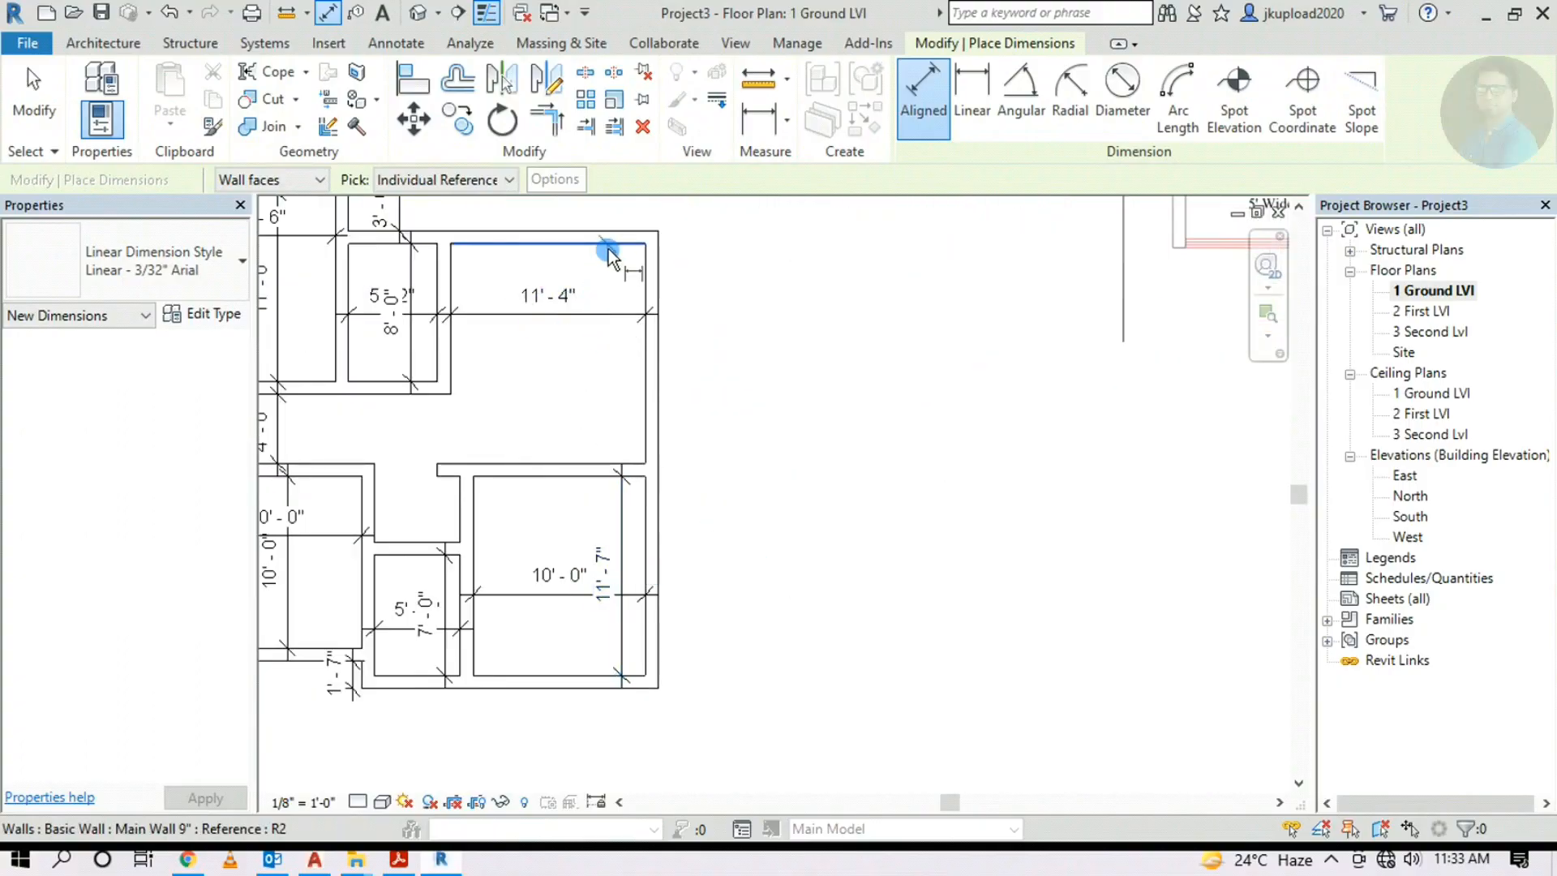
{"action": "left_click", "coordinate": [605, 460]}
{"action": "left_click", "coordinate": [581, 411]}
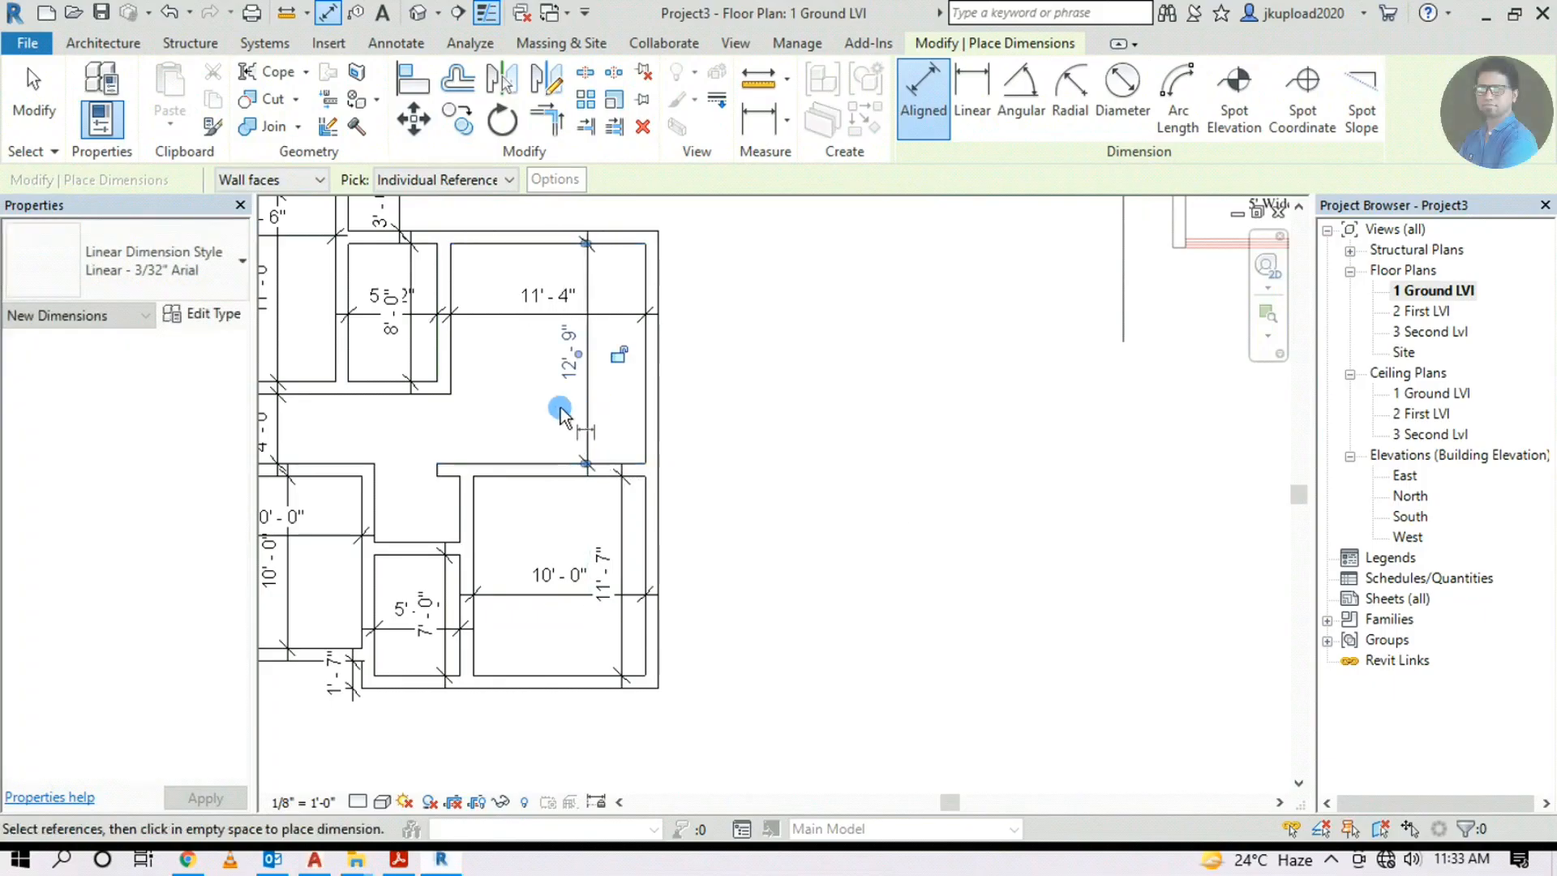
Compare the master bedroom's size and the wall layout around the passage with the reference plan
{"action": "scroll", "coordinate": [729, 545], "scroll_direction": "down", "scroll_amount": 4}
{"action": "scroll", "coordinate": [855, 455], "scroll_direction": "up", "scroll_amount": 5}
{"action": "scroll", "coordinate": [801, 460], "scroll_direction": "up", "scroll_amount": 2}
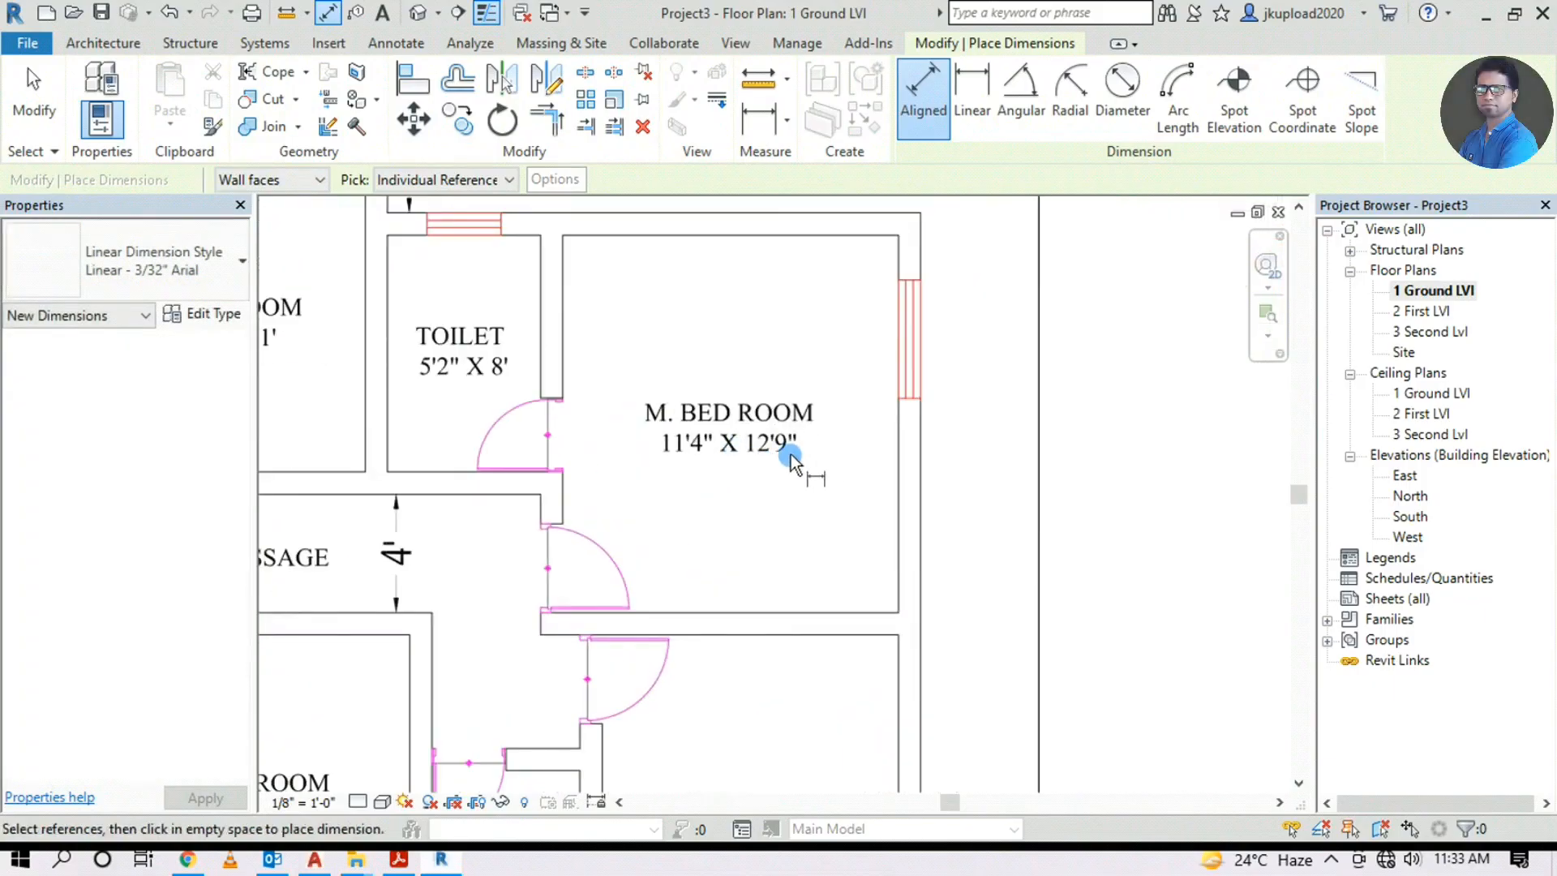
{"action": "scroll", "coordinate": [914, 455], "scroll_direction": "down", "scroll_amount": 5}
{"action": "middle_click_drag", "start_coordinate": [914, 456], "coordinate": [1242, 442]}
{"action": "middle_click_drag", "start_coordinate": [650, 655], "coordinate": [907, 541]}
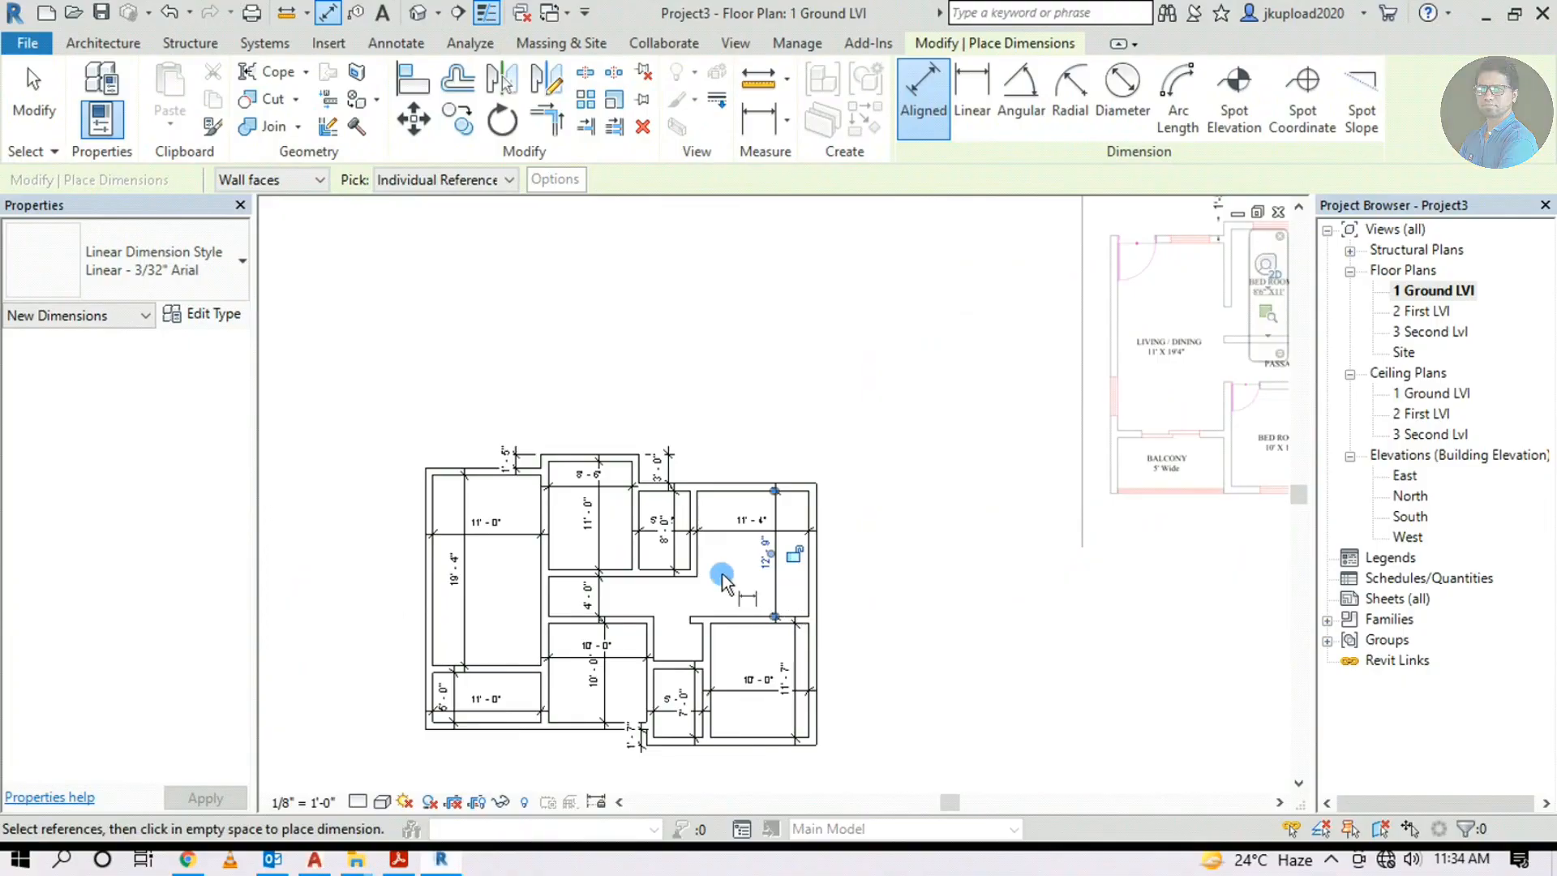
{"action": "scroll", "coordinate": [724, 571], "scroll_direction": "up", "scroll_amount": 3}
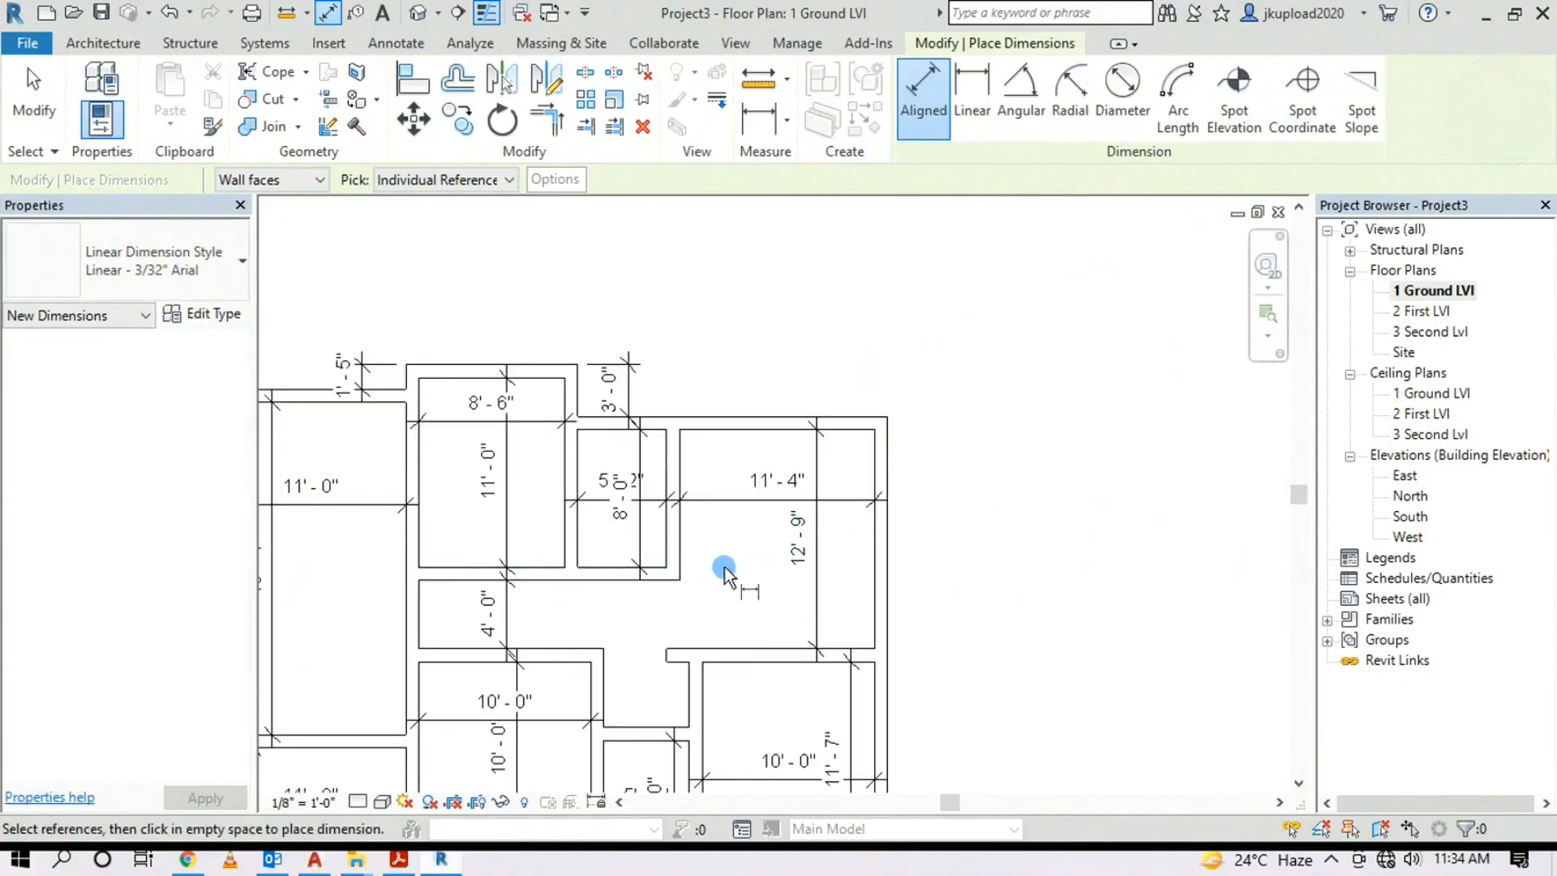
{"action": "scroll", "coordinate": [678, 558], "scroll_direction": "down", "scroll_amount": 5}
{"action": "scroll", "coordinate": [1109, 443], "scroll_direction": "up", "scroll_amount": 4}
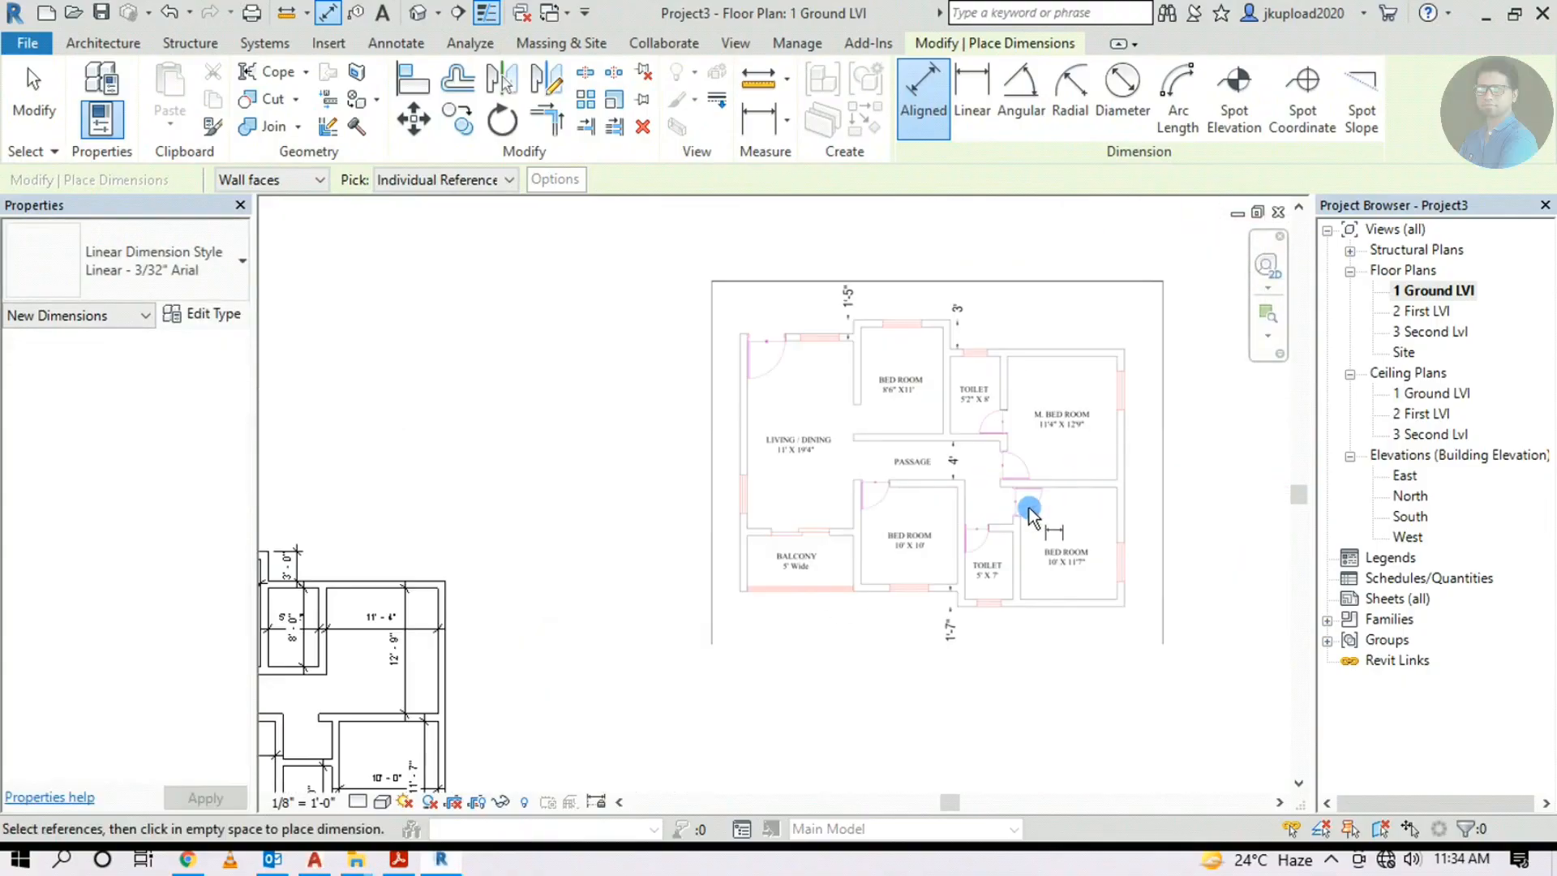
{"action": "scroll", "coordinate": [1033, 510], "scroll_direction": "down", "scroll_amount": 3}
{"action": "scroll", "coordinate": [470, 689], "scroll_direction": "up", "scroll_amount": 3}
{"action": "middle_click_drag", "start_coordinate": [613, 597], "coordinate": [614, 616]}
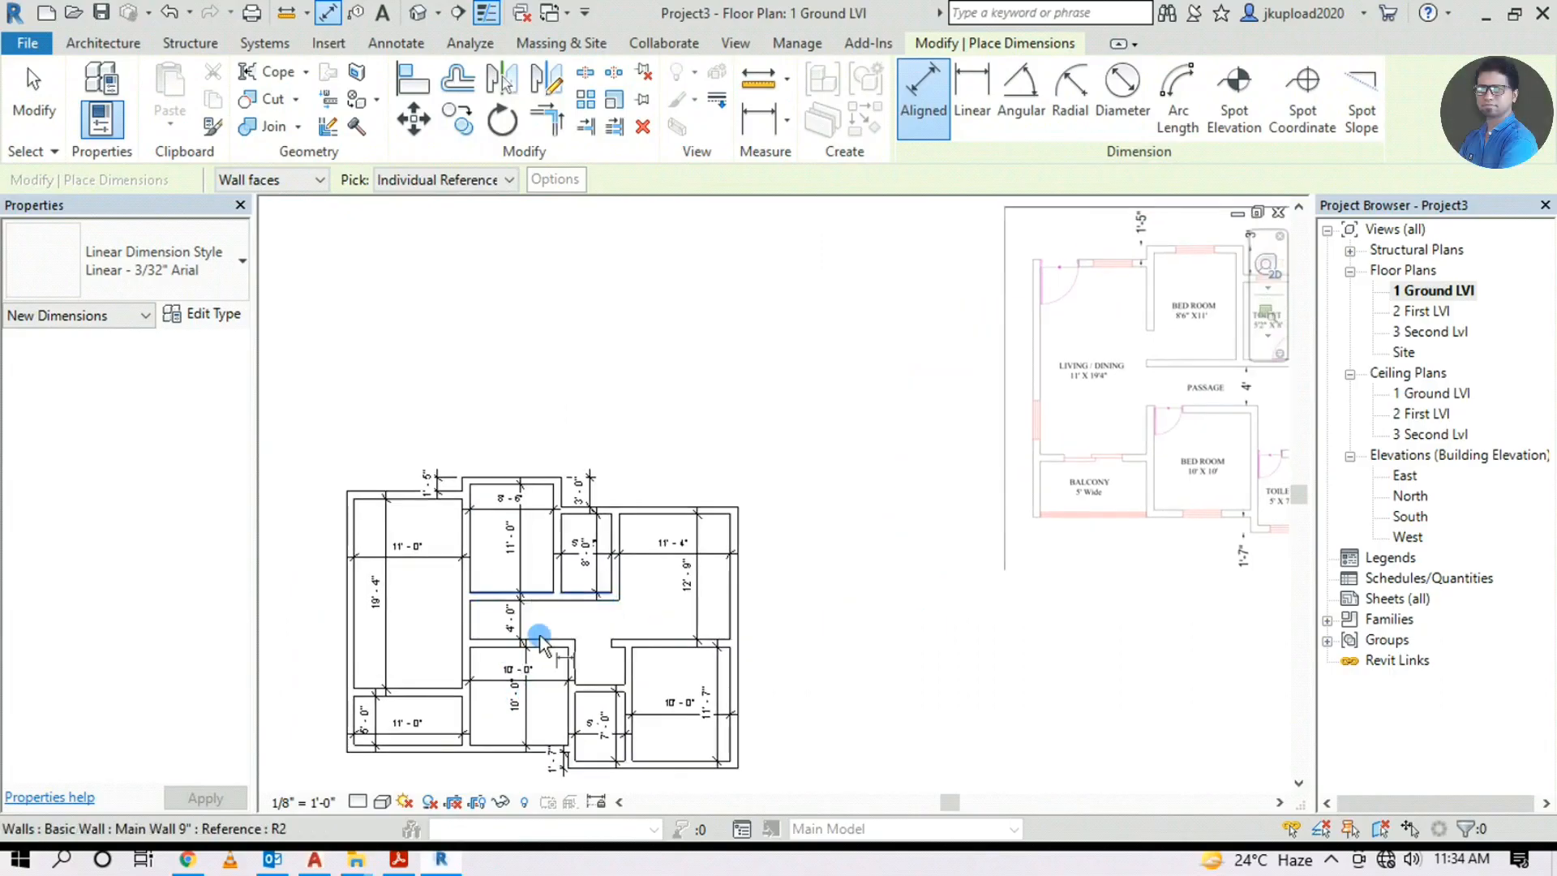
{"action": "middle_click_drag", "start_coordinate": [884, 431], "coordinate": [714, 399]}
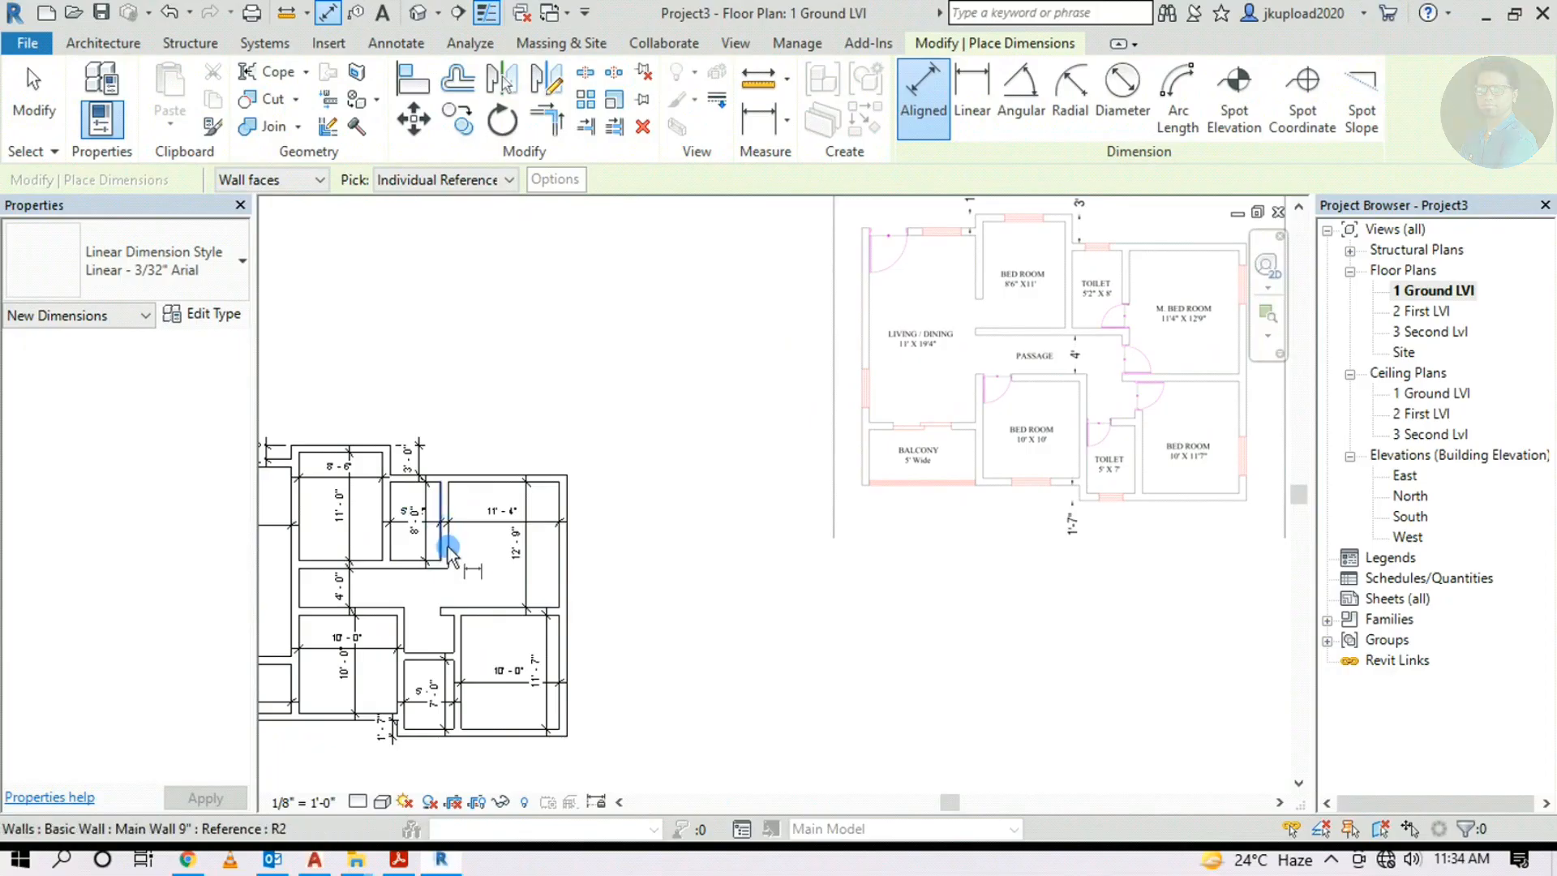
{"action": "scroll", "coordinate": [445, 591], "scroll_direction": "up", "scroll_amount": 1}
{"action": "key", "text": "Escape"}
{"action": "key", "text": "Escape"}
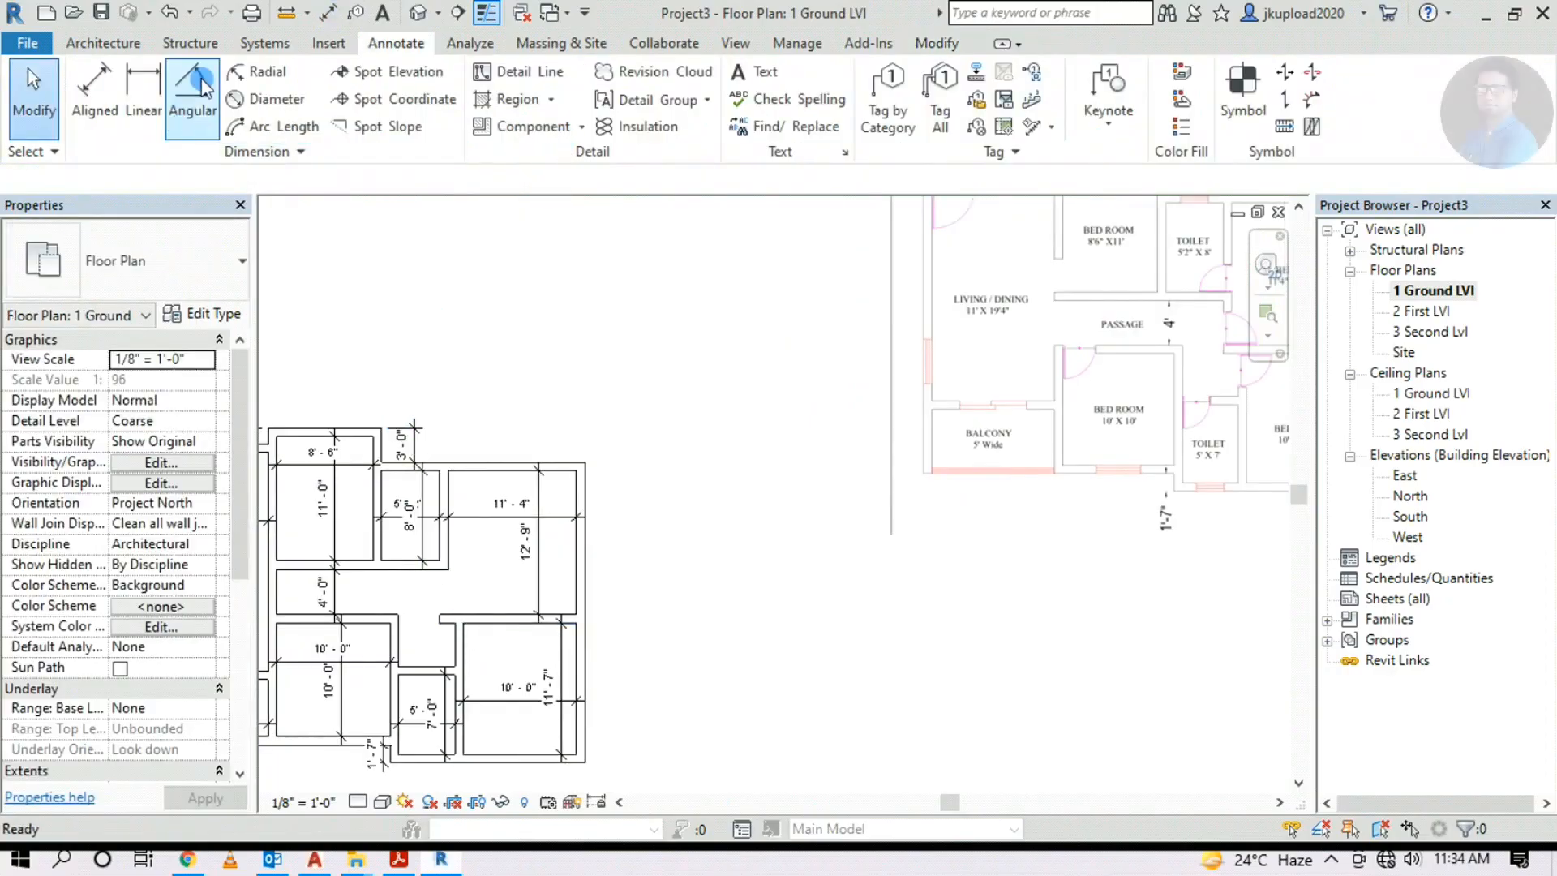
Trim/Extend to Corner the wall between the upper toilet and master bedroom with the wall separating the two right-hand bedrooms
{"action": "left_click", "coordinate": [936, 43]}
{"action": "left_click", "coordinate": [550, 123]}
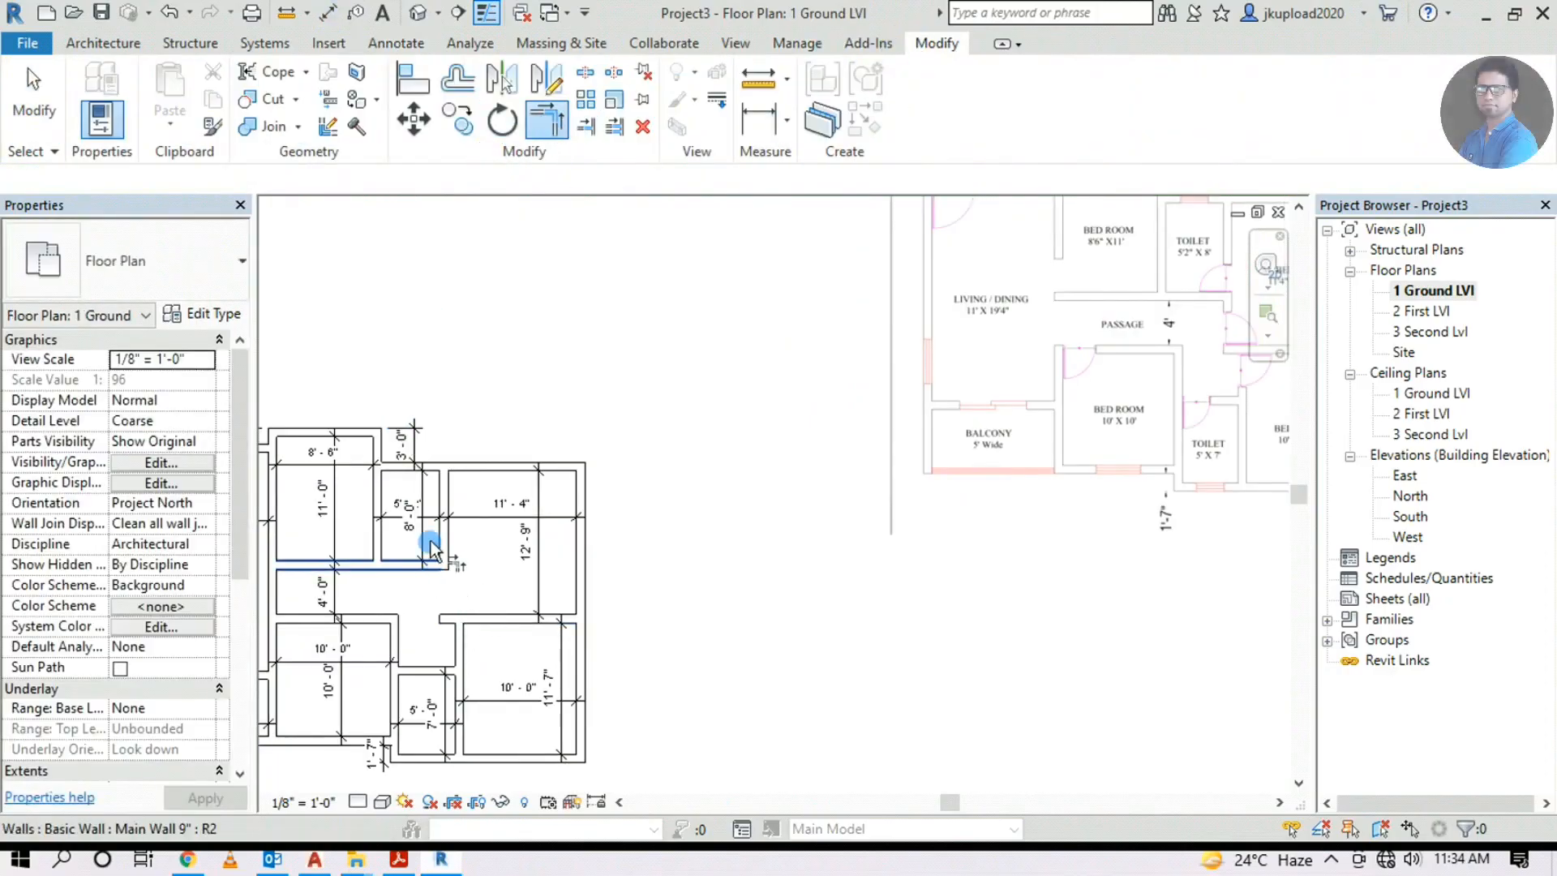
{"action": "left_click", "coordinate": [439, 548]}
{"action": "left_click", "coordinate": [474, 628]}
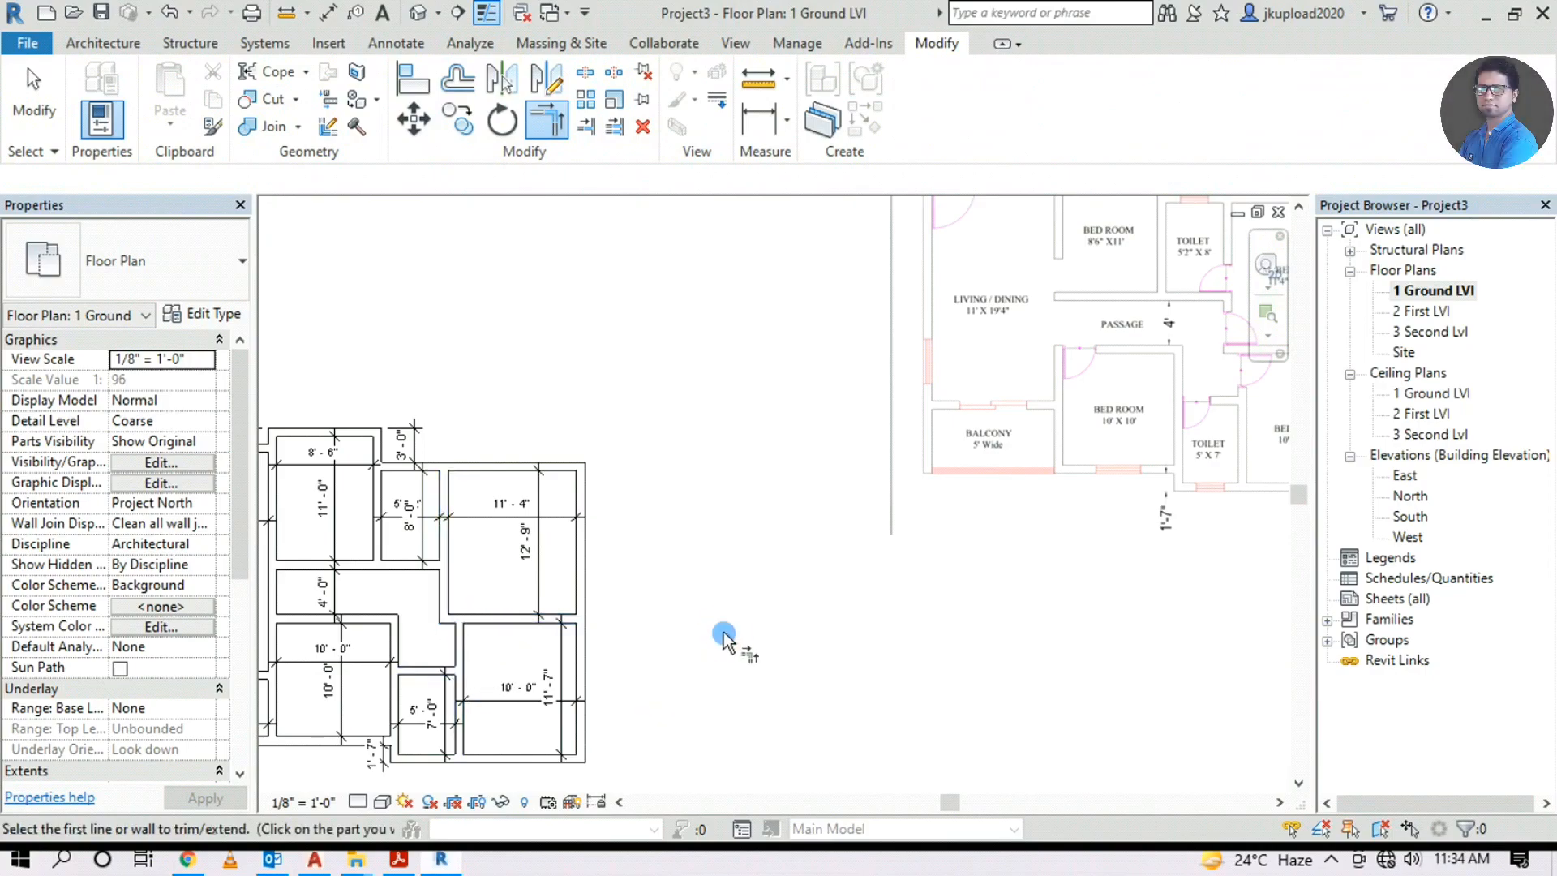
Leave the Trim/Extend command and move the reference plan image closer to the modelled walls
{"action": "key", "text": "Escape"}
{"action": "middle_click_drag", "start_coordinate": [705, 629], "coordinate": [804, 529]}
{"action": "scroll", "coordinate": [803, 530], "scroll_direction": "down", "scroll_amount": 3}
{"action": "left_click", "coordinate": [991, 459]}
{"action": "scroll", "coordinate": [999, 457], "scroll_direction": "down", "scroll_amount": 2}
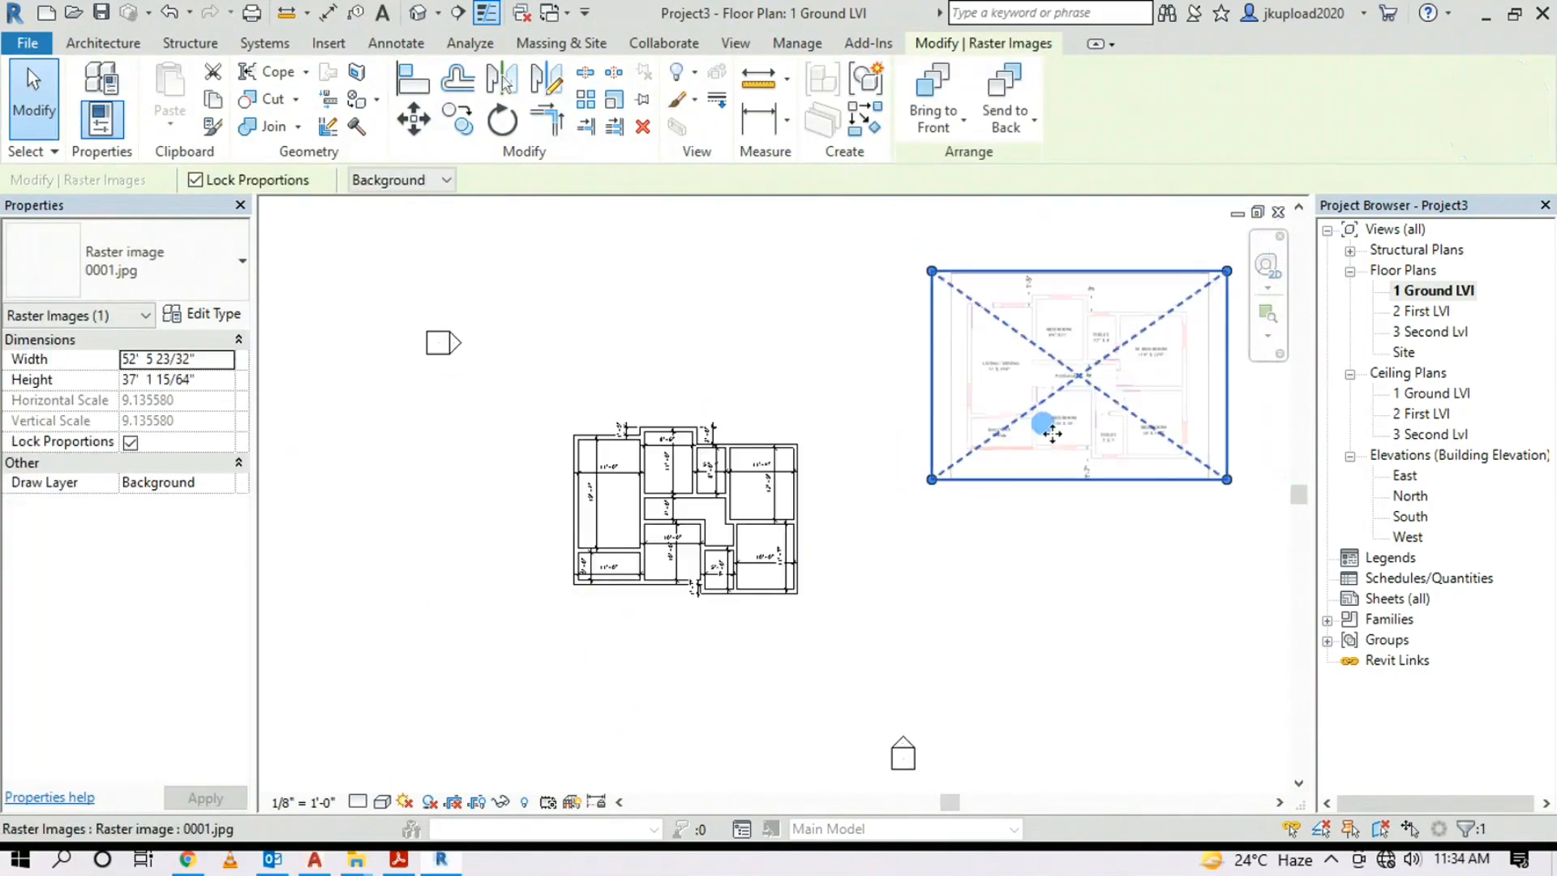
{"action": "left_click_drag", "start_coordinate": [1096, 387], "coordinate": [973, 487]}
{"action": "left_click", "coordinate": [964, 448]}
Compare the living/dining room's dimensions with the size given on the reference plan
{"action": "scroll", "coordinate": [830, 561], "scroll_direction": "up", "scroll_amount": 4}
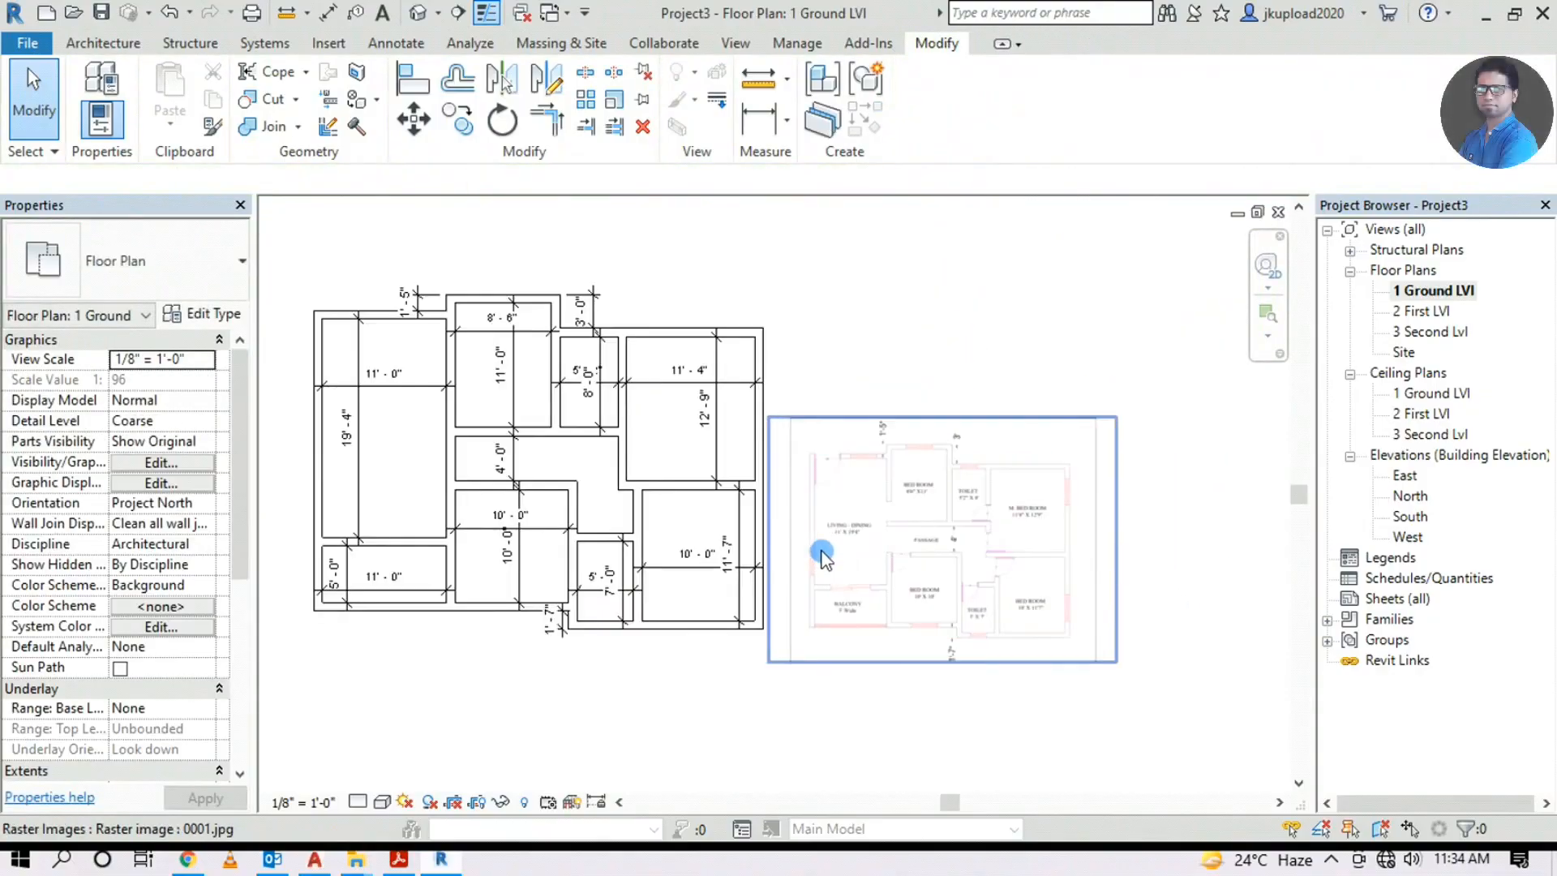
{"action": "middle_click_drag", "start_coordinate": [672, 618], "coordinate": [721, 631]}
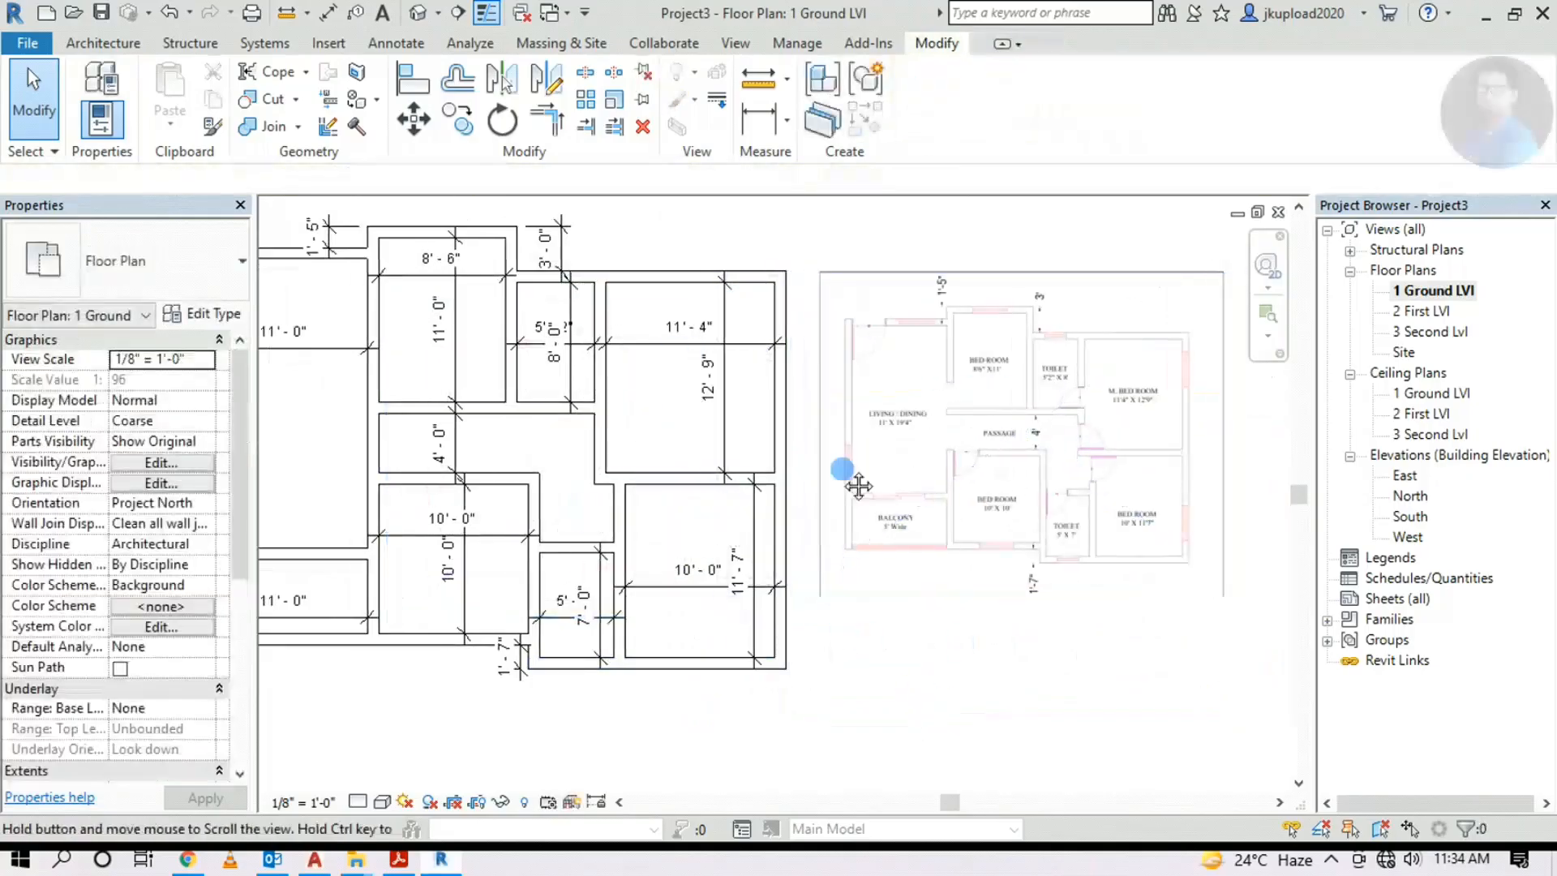
{"action": "scroll", "coordinate": [848, 476], "scroll_direction": "up", "scroll_amount": 5}
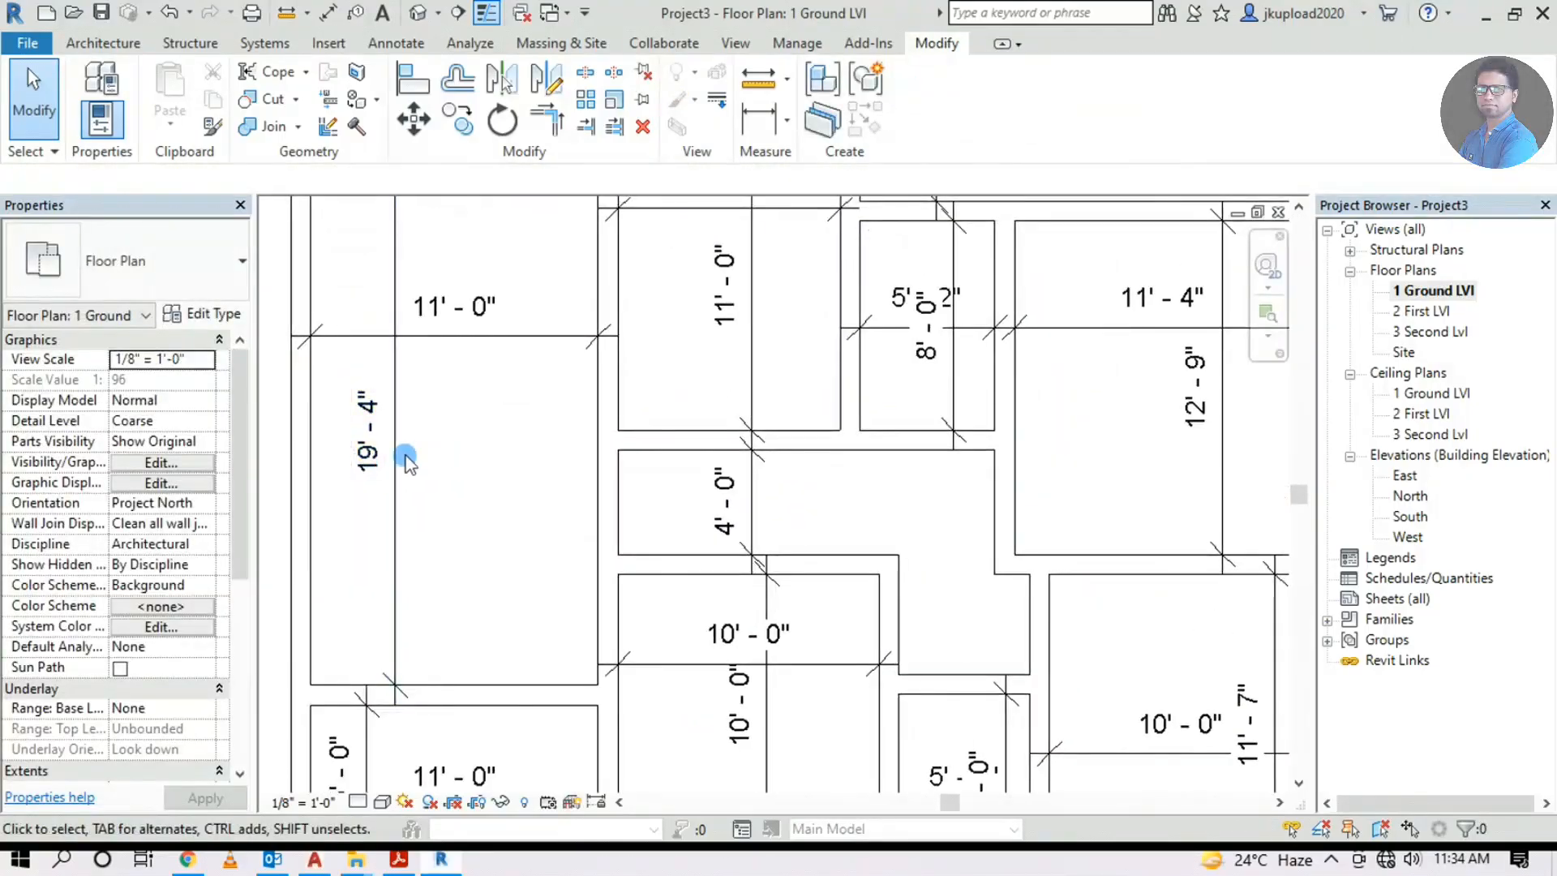
{"action": "scroll", "coordinate": [486, 389], "scroll_direction": "down", "scroll_amount": 5}
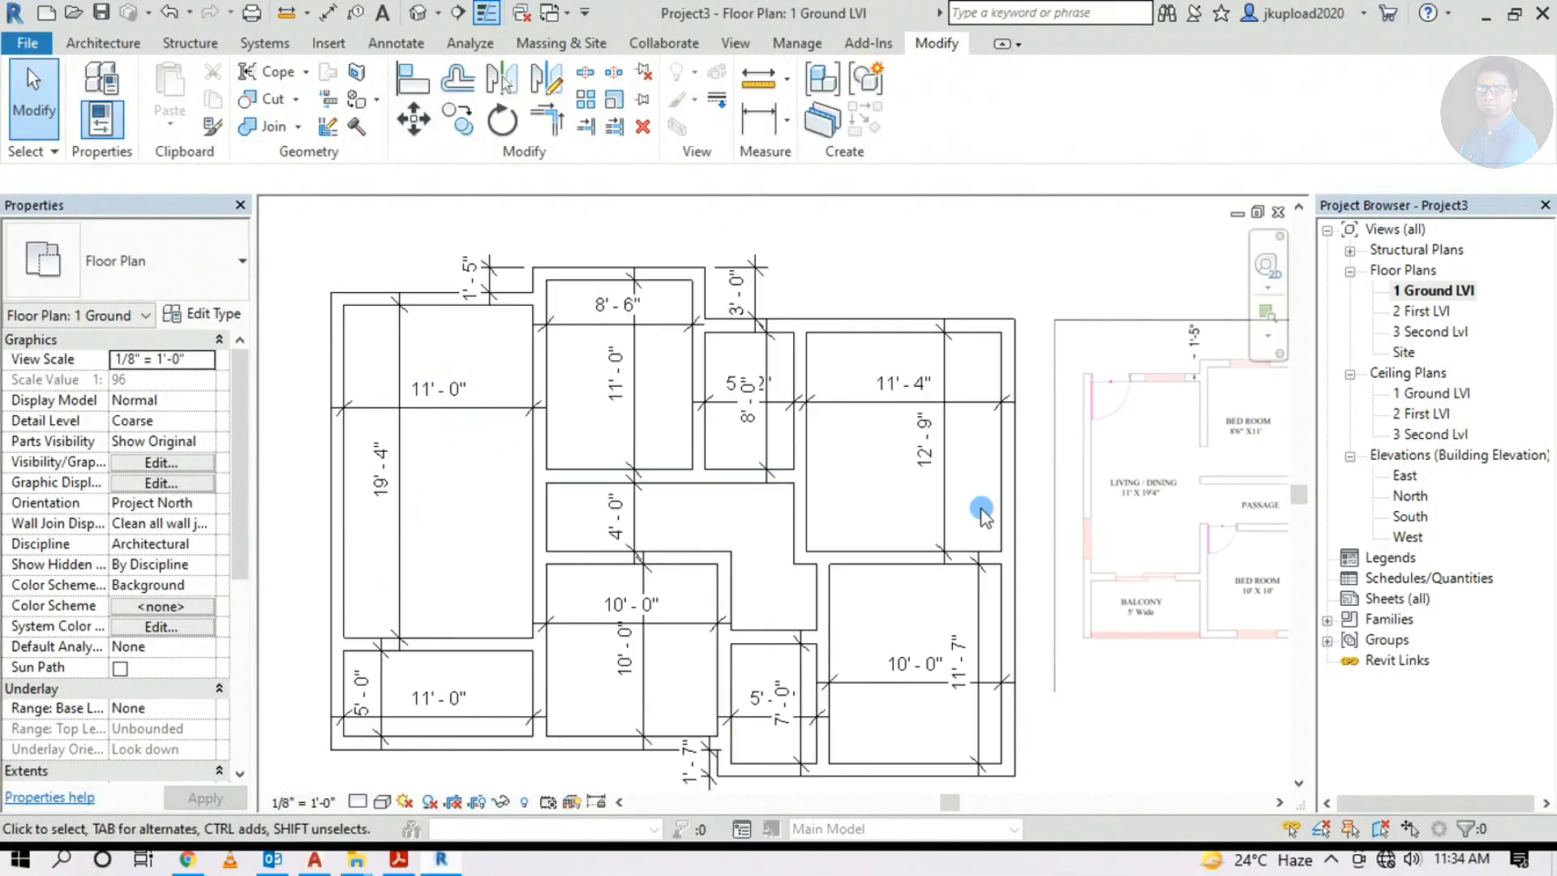
{"action": "scroll", "coordinate": [957, 507], "scroll_direction": "up", "scroll_amount": 6}
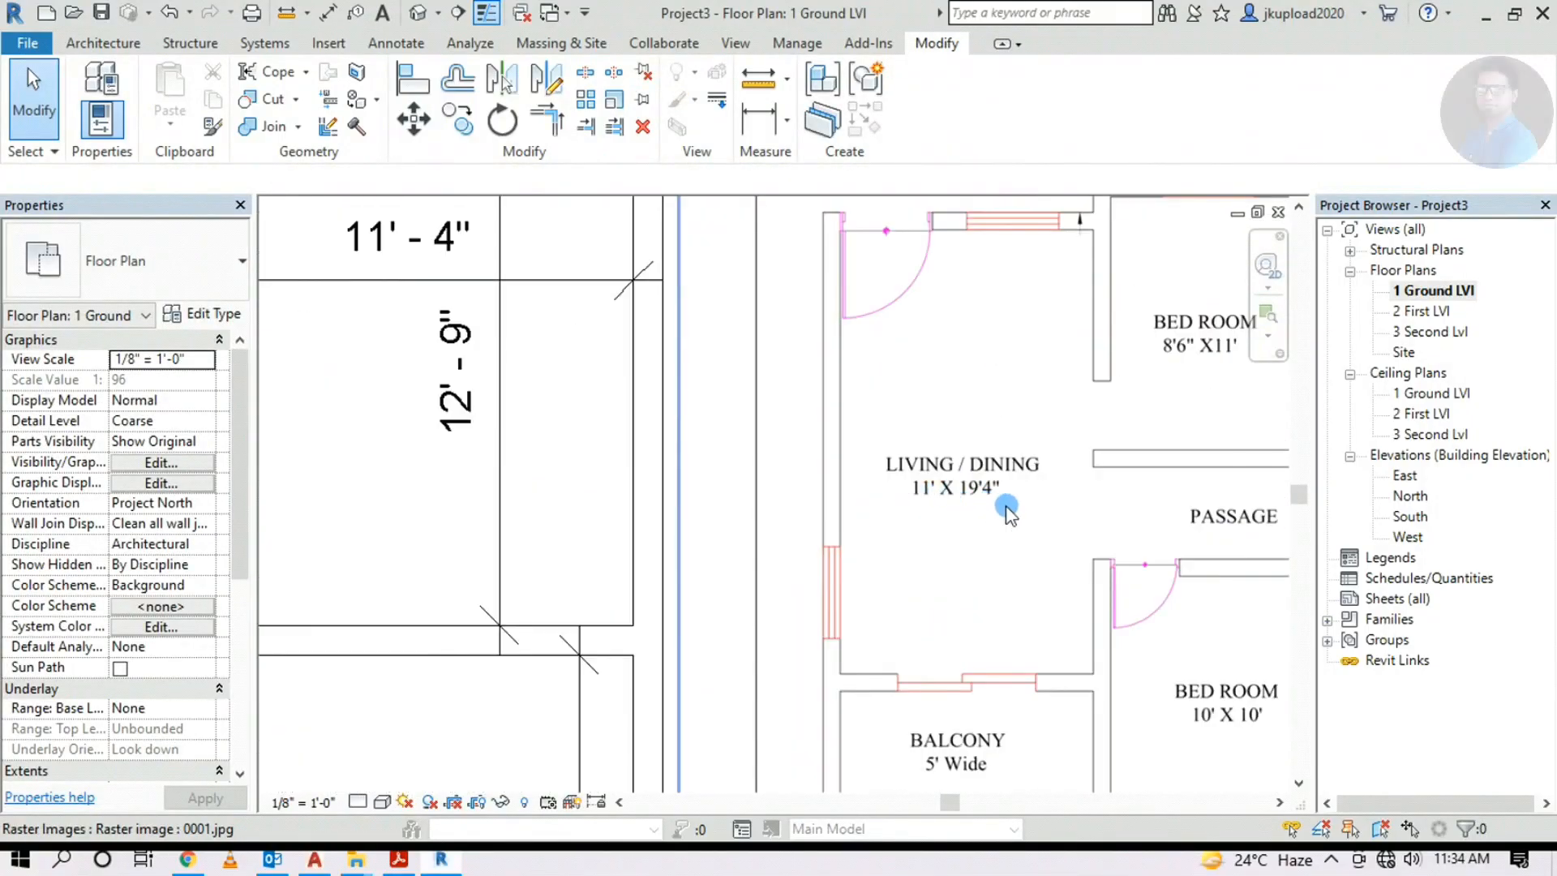
{"action": "scroll", "coordinate": [1007, 510], "scroll_direction": "down", "scroll_amount": 3}
{"action": "middle_click_drag", "start_coordinate": [726, 417], "coordinate": [977, 506]}
Compare the upper wall offsets and the upper bedroom's dimensions with the reference plan, including the overall wall layout
{"action": "scroll", "coordinate": [466, 334], "scroll_direction": "up", "scroll_amount": 3}
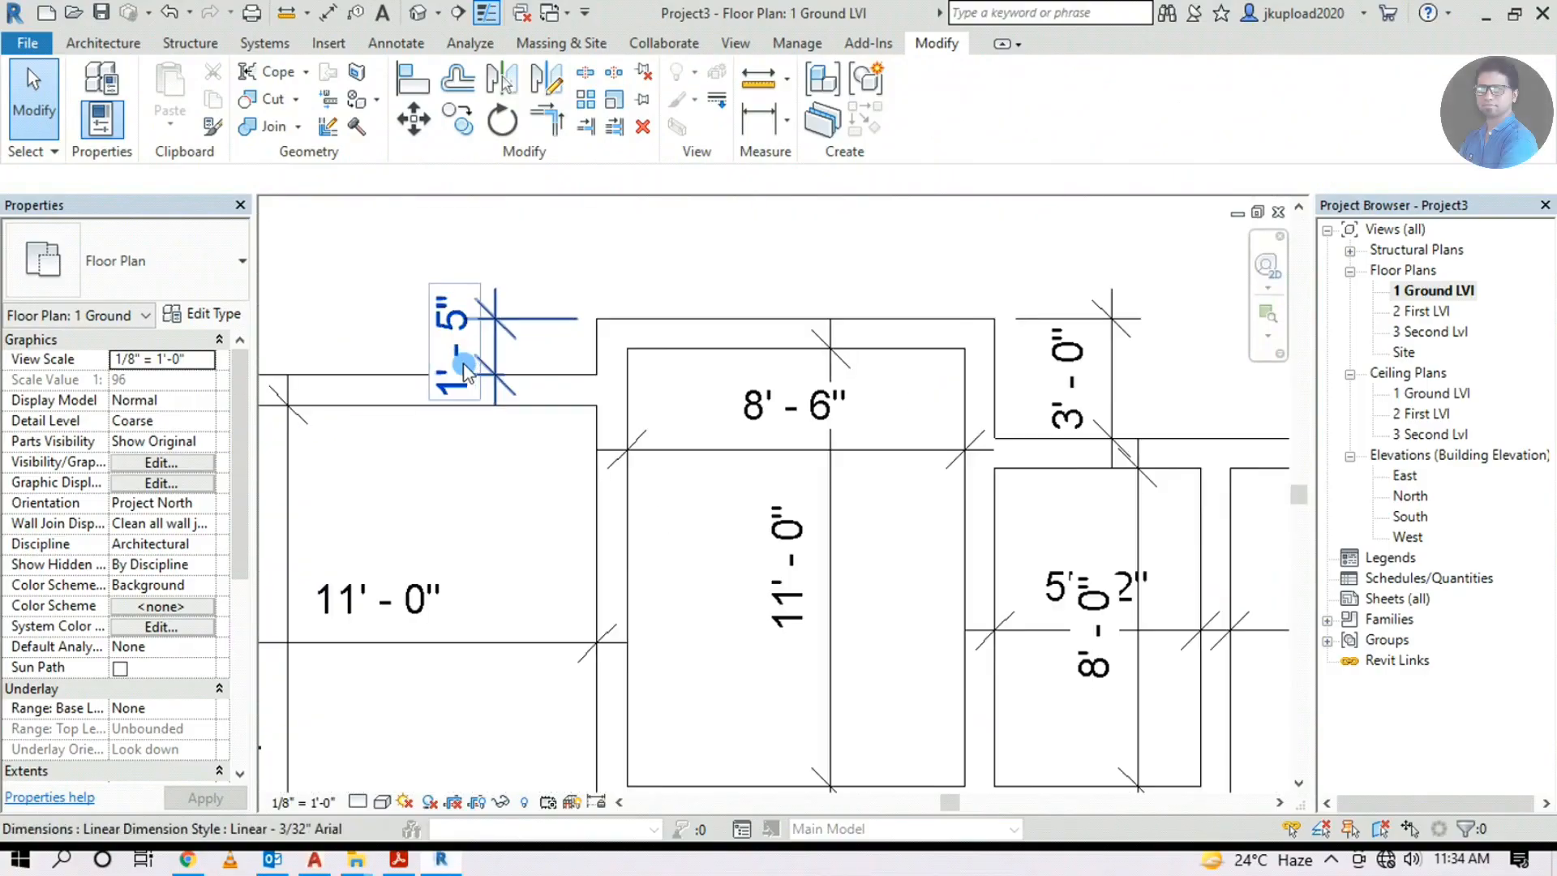
{"action": "scroll", "coordinate": [463, 364], "scroll_direction": "down", "scroll_amount": 2}
{"action": "middle_click_drag", "start_coordinate": [778, 454], "coordinate": [661, 445]}
{"action": "scroll", "coordinate": [528, 451], "scroll_direction": "down", "scroll_amount": 1}
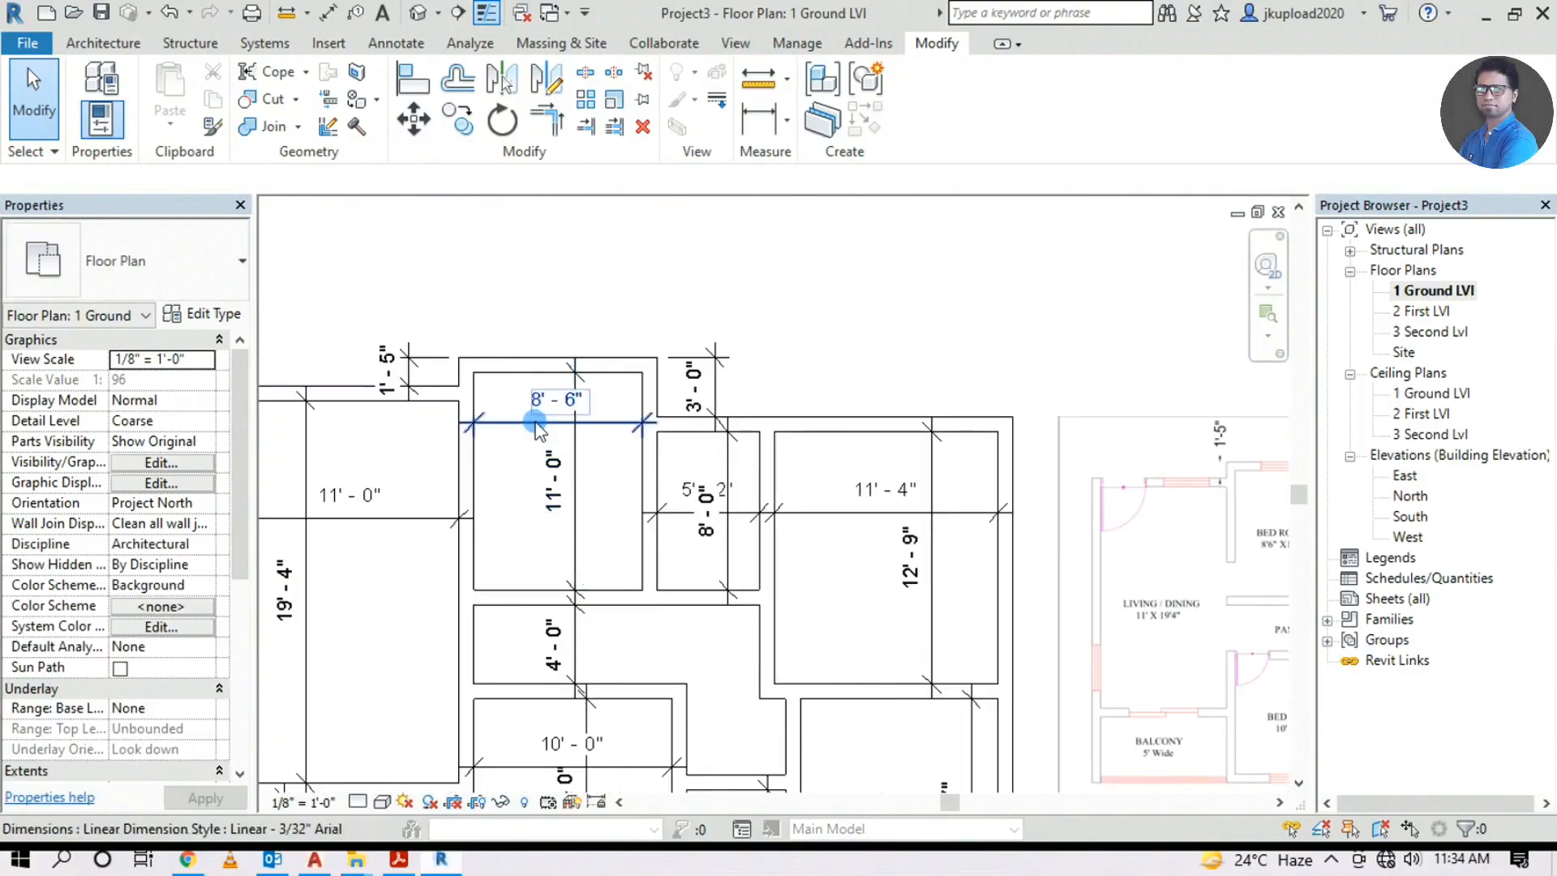
{"action": "scroll", "coordinate": [556, 424], "scroll_direction": "down", "scroll_amount": 1}
{"action": "scroll", "coordinate": [665, 432], "scroll_direction": "down", "scroll_amount": 1}
{"action": "middle_click_drag", "start_coordinate": [1171, 496], "coordinate": [882, 498]}
{"action": "scroll", "coordinate": [882, 491], "scroll_direction": "up", "scroll_amount": 3}
{"action": "scroll", "coordinate": [727, 445], "scroll_direction": "up", "scroll_amount": 4}
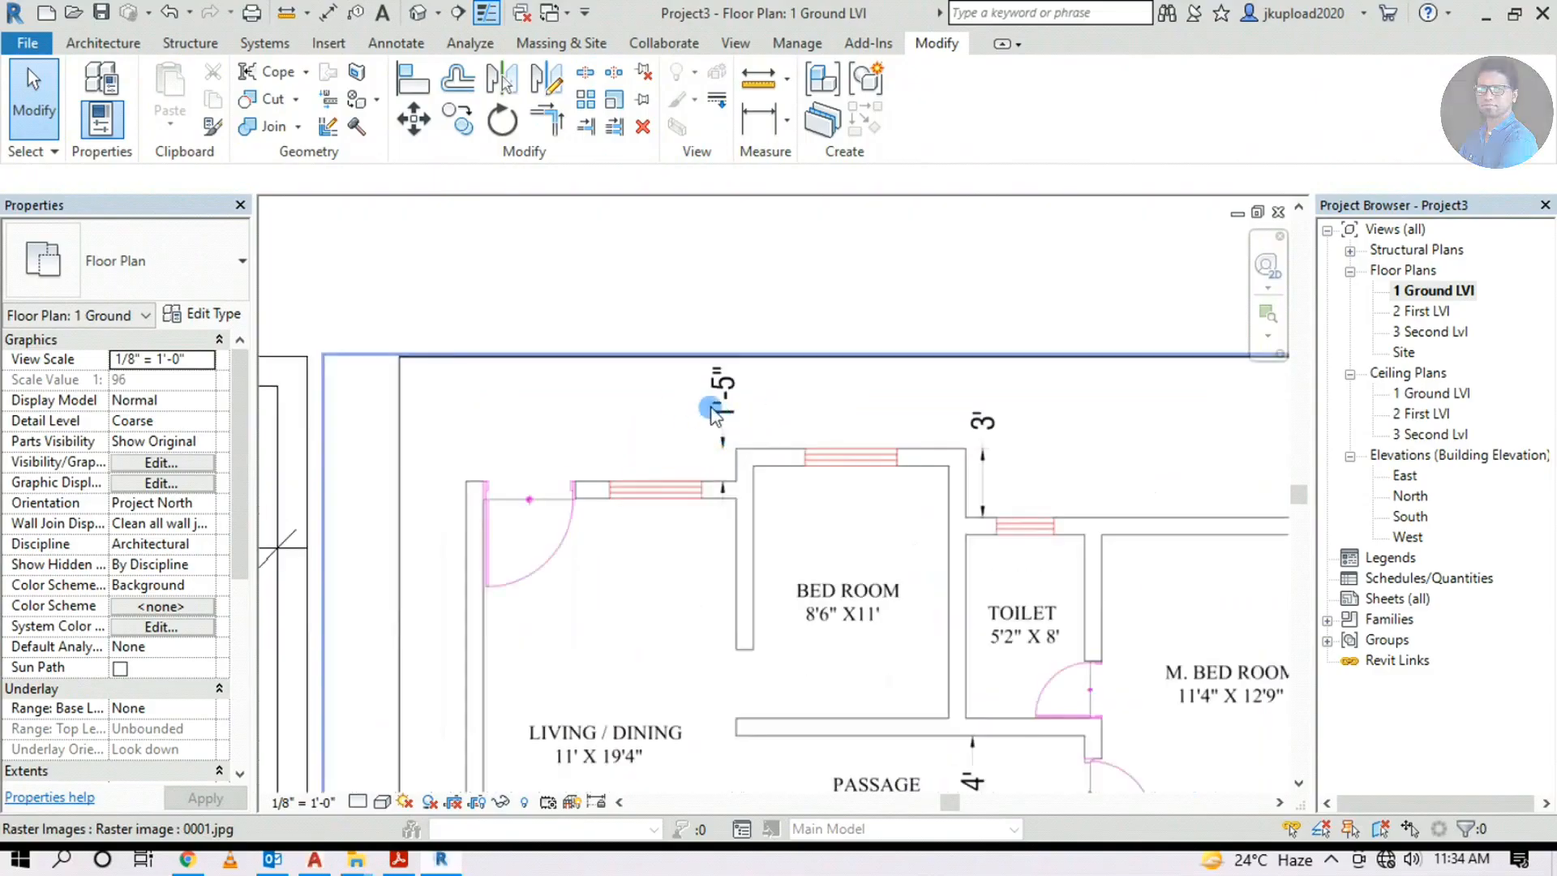
{"action": "scroll", "coordinate": [889, 634], "scroll_direction": "down", "scroll_amount": 3}
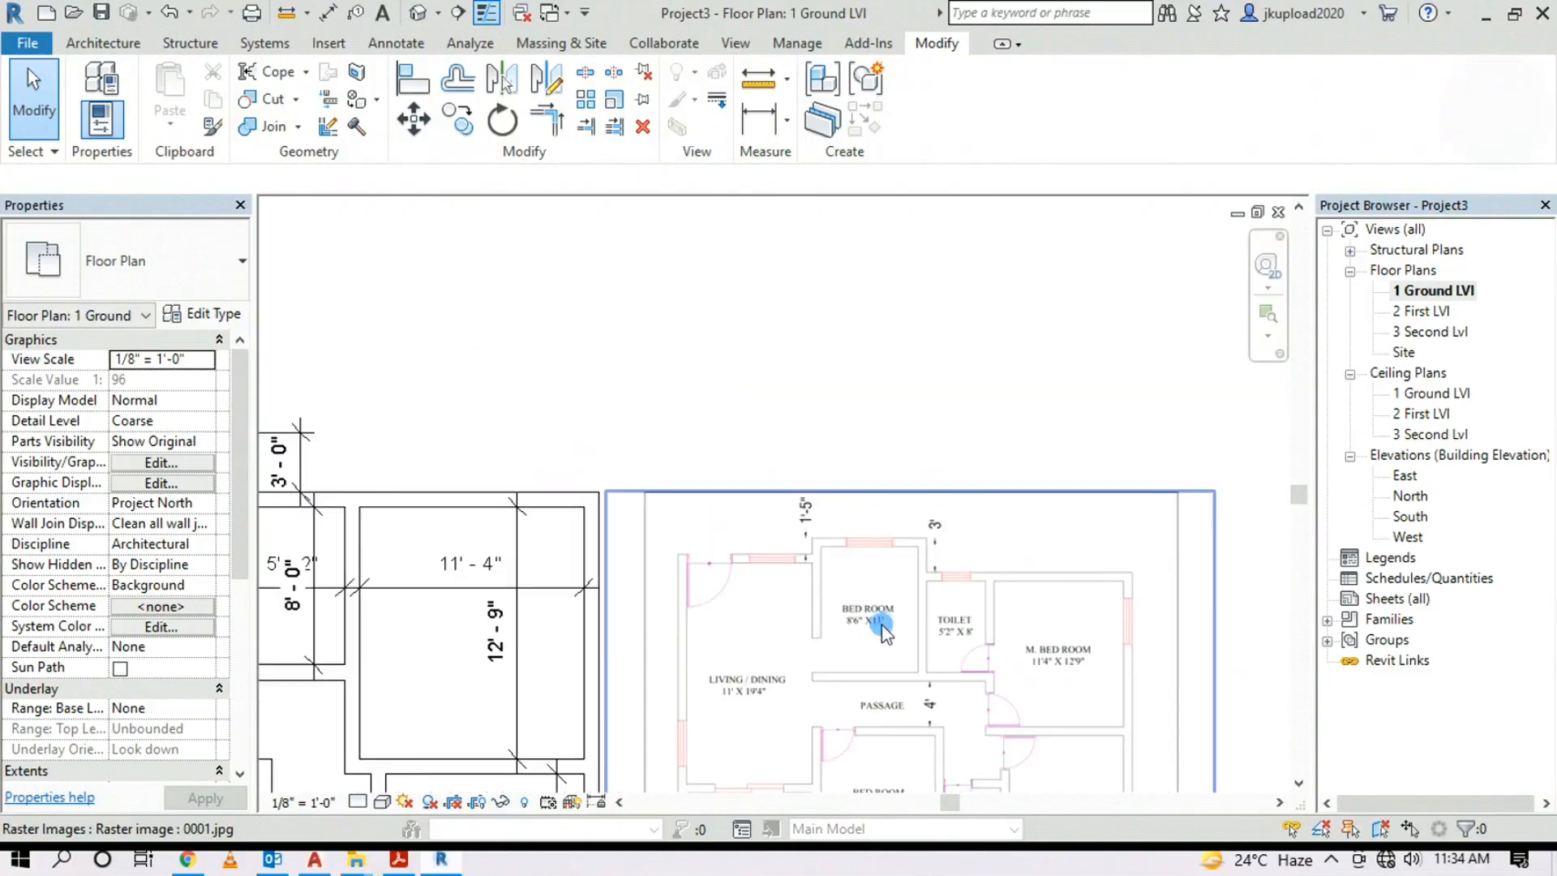
{"action": "scroll", "coordinate": [338, 591], "scroll_direction": "up", "scroll_amount": 2}
{"action": "scroll", "coordinate": [389, 527], "scroll_direction": "down", "scroll_amount": 1}
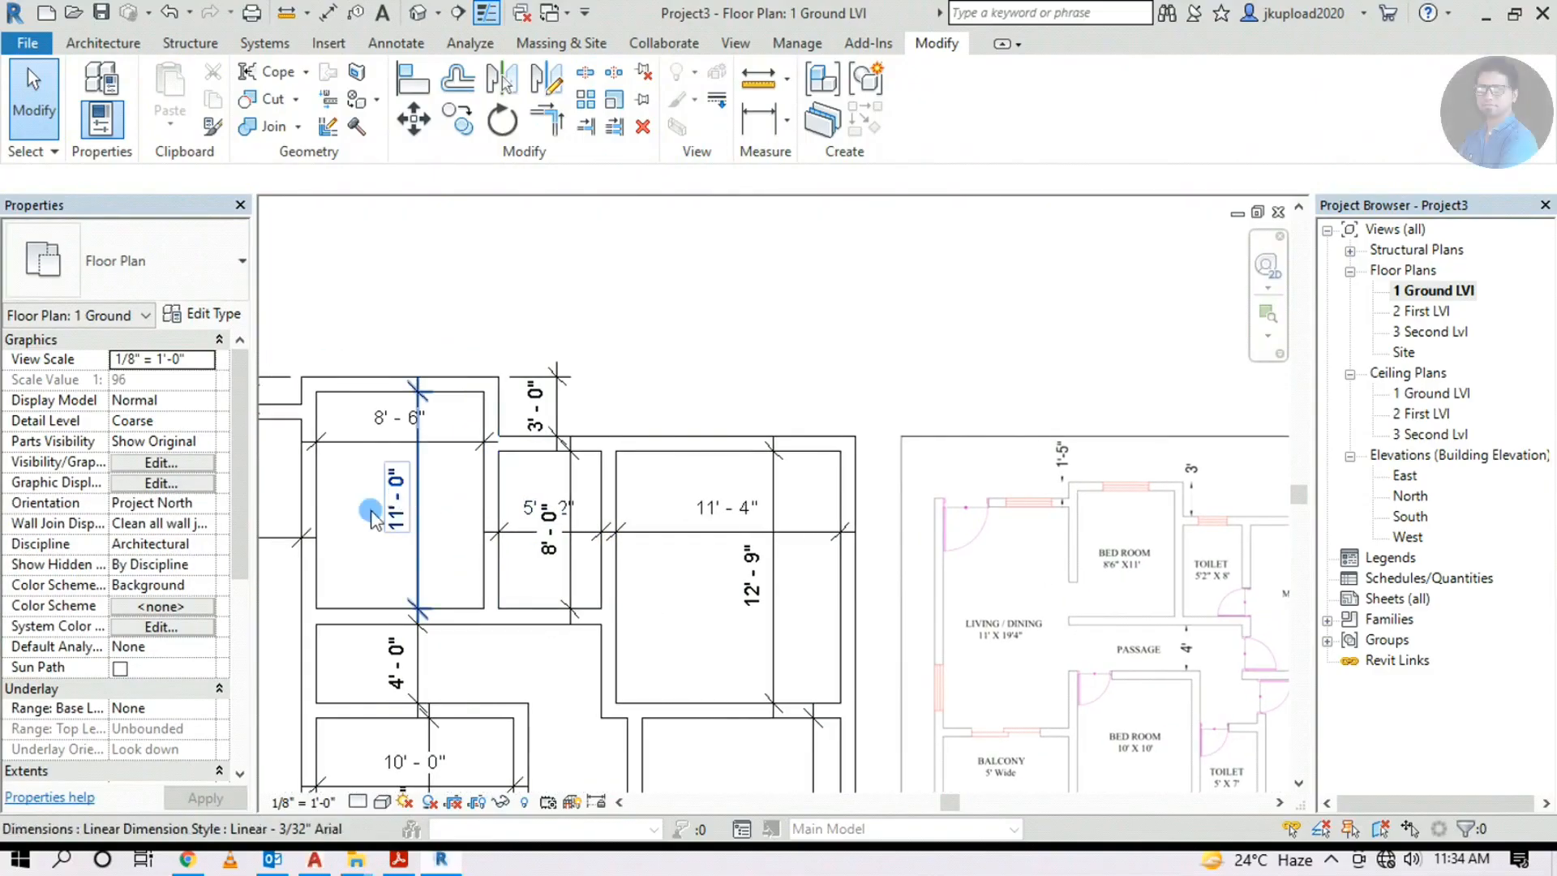
{"action": "scroll", "coordinate": [556, 486], "scroll_direction": "down", "scroll_amount": 1}
{"action": "scroll", "coordinate": [1070, 497], "scroll_direction": "down", "scroll_amount": 2}
{"action": "scroll", "coordinate": [503, 446], "scroll_direction": "up", "scroll_amount": 4}
{"action": "scroll", "coordinate": [990, 445], "scroll_direction": "down", "scroll_amount": 4}
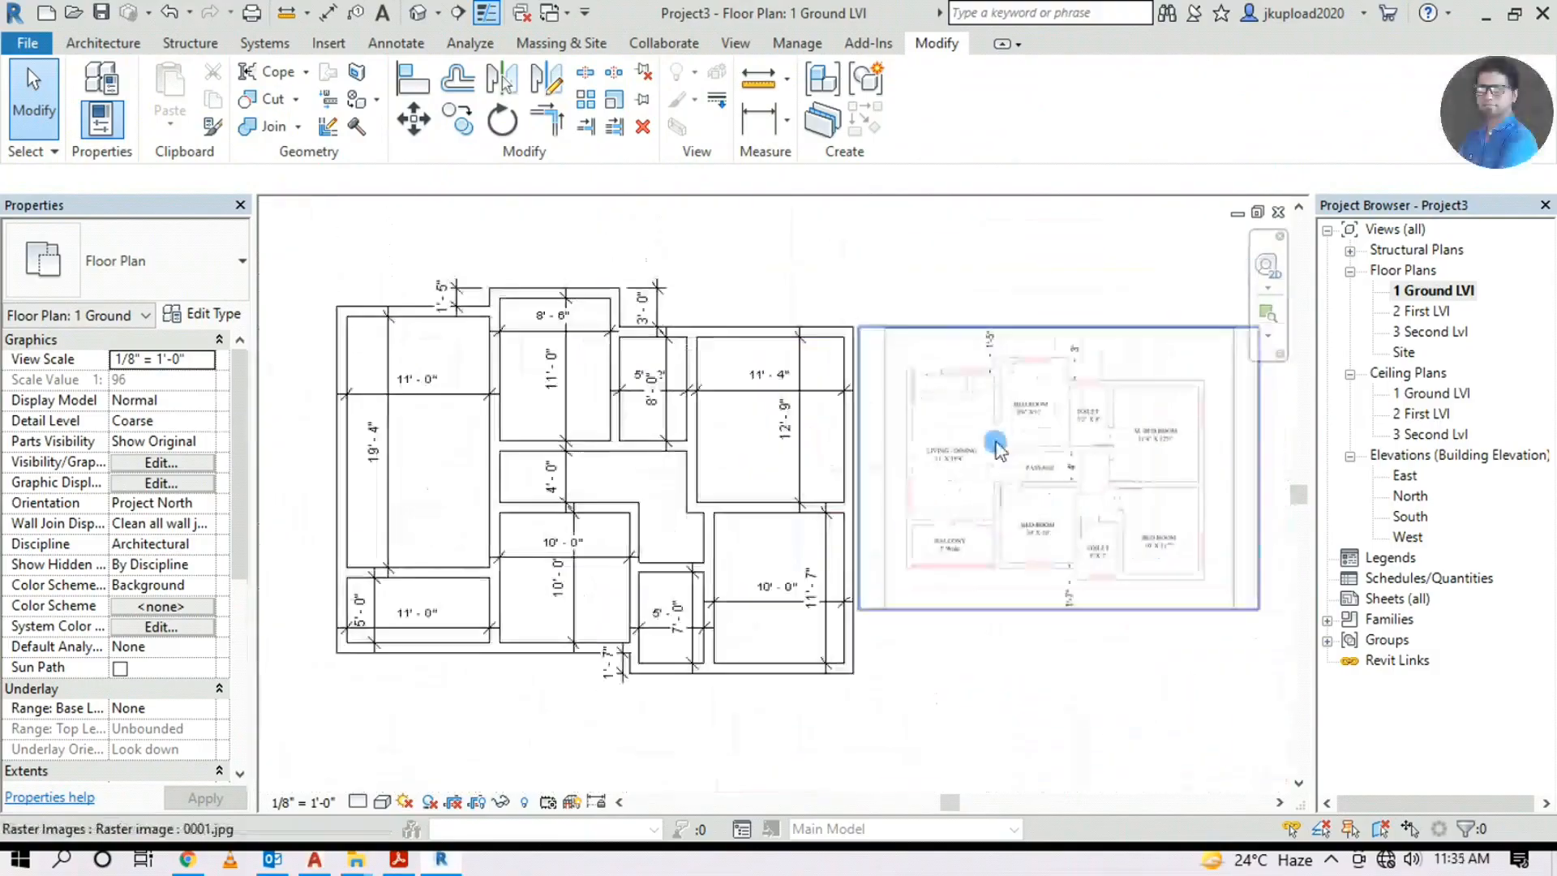
{"action": "scroll", "coordinate": [692, 535], "scroll_direction": "down", "scroll_amount": 1}
{"action": "scroll", "coordinate": [584, 328], "scroll_direction": "down", "scroll_amount": 1}
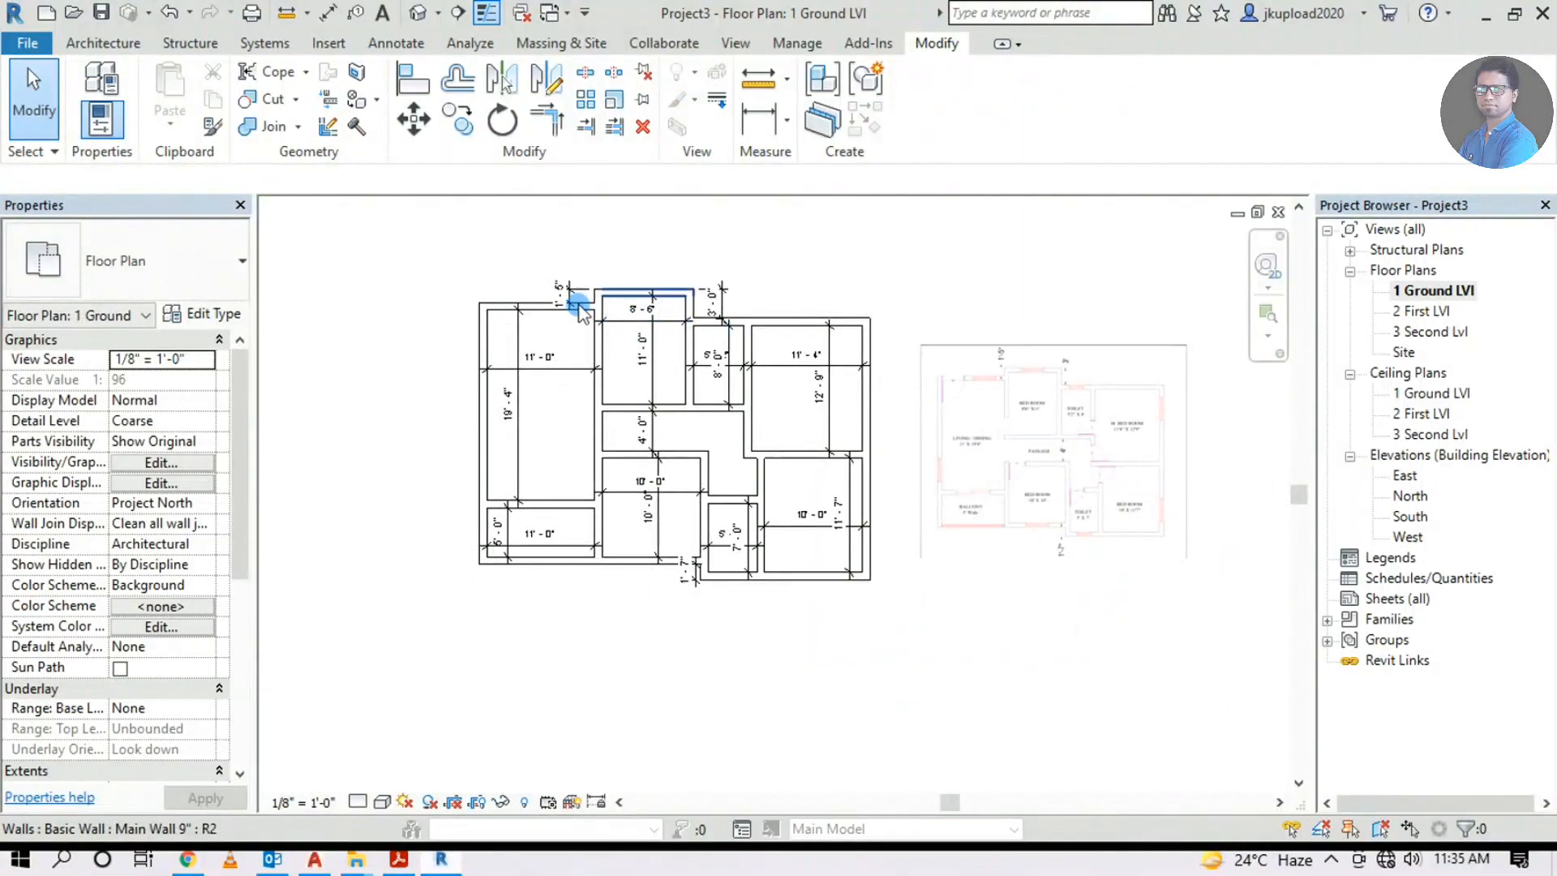
Open the default 3D view, set its visual style to Realistic and orbit to the front of the house
{"action": "left_click", "coordinate": [424, 15]}
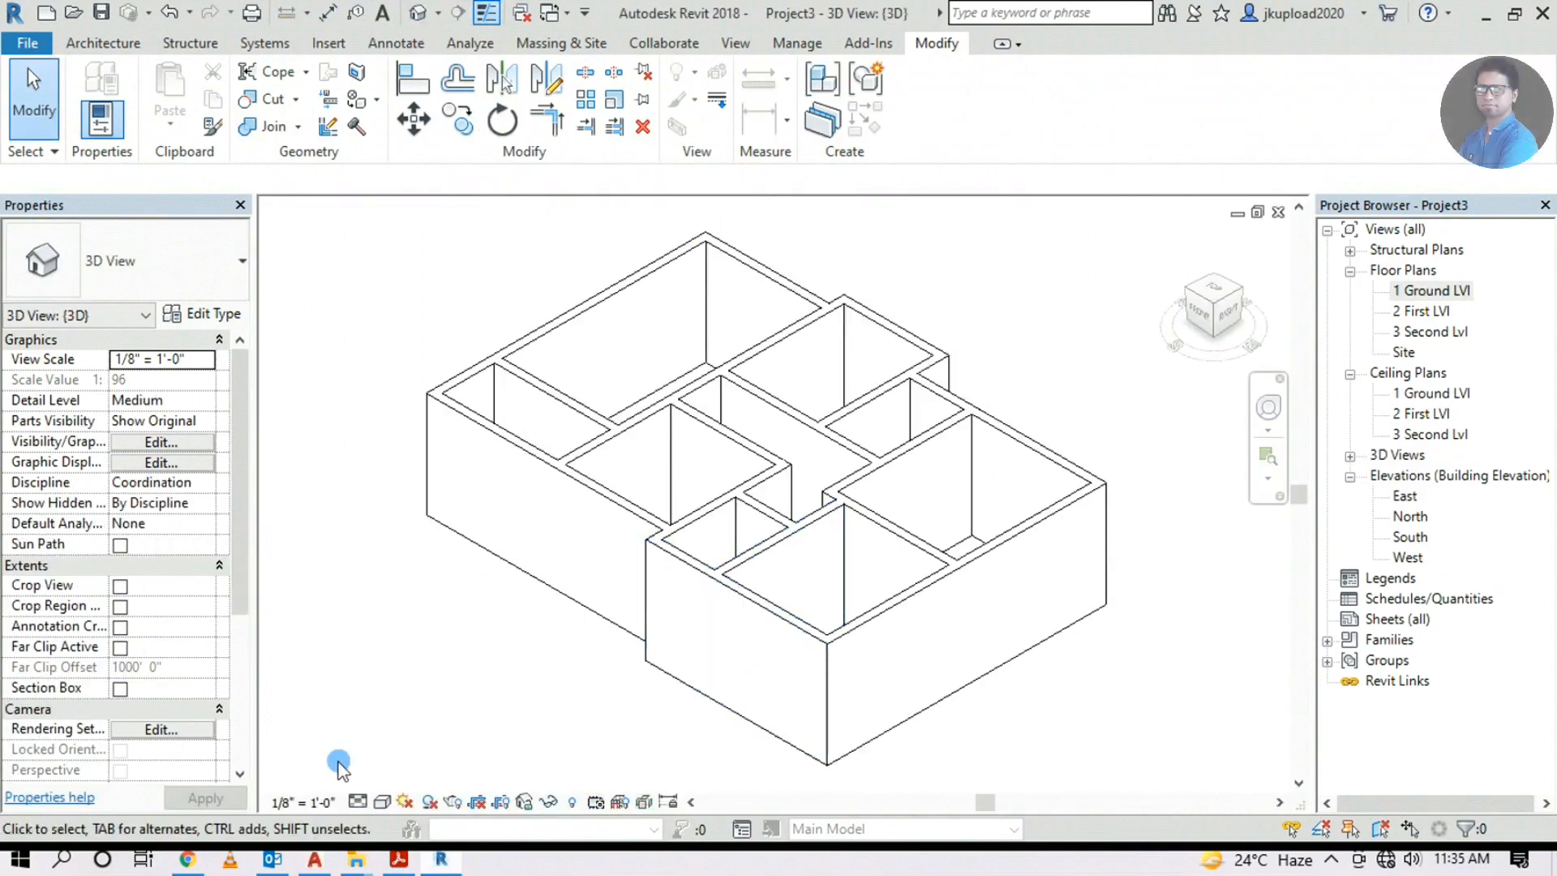
{"action": "left_click", "coordinate": [358, 802]}
{"action": "left_click", "coordinate": [407, 754]}
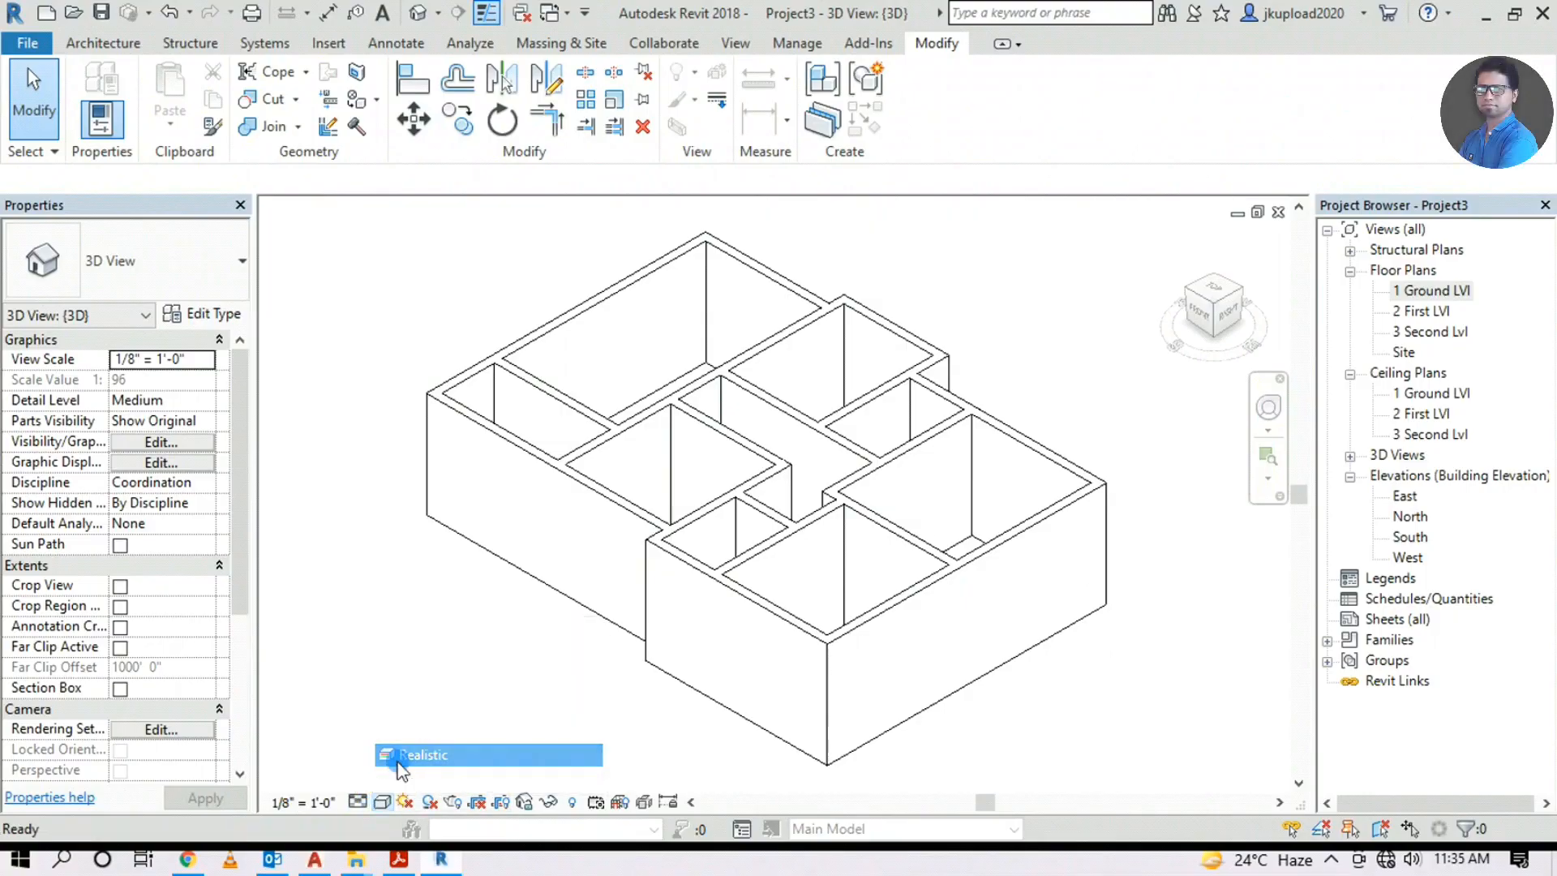
{"action": "middle_click_drag", "start_coordinate": [672, 665], "coordinate": [806, 656], "text": "shift"}
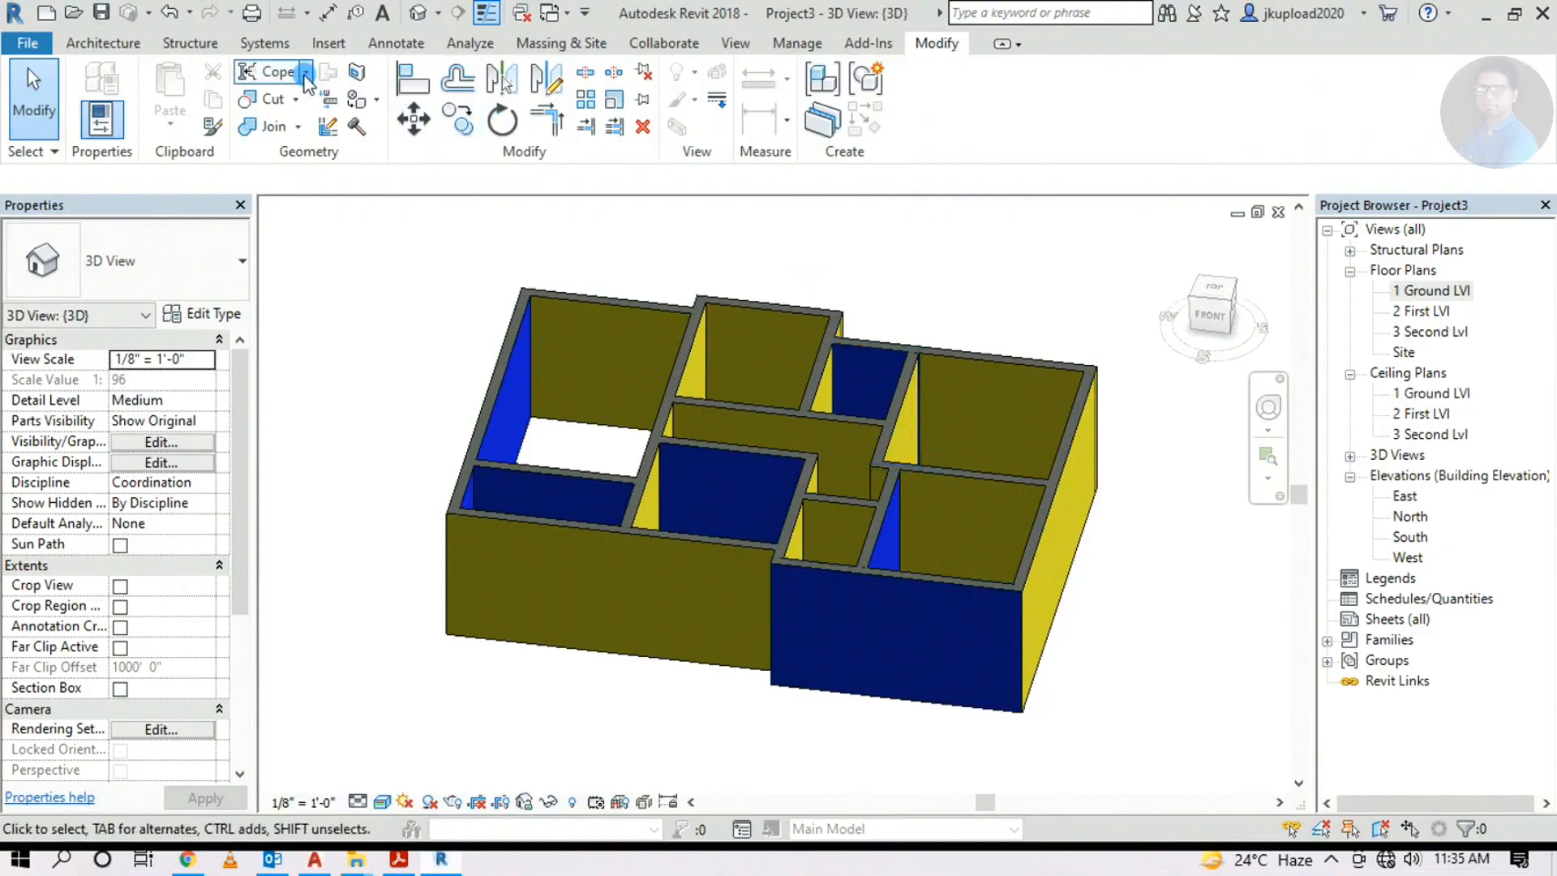
Paint the outer face of the projecting front wall with the Ext Paint Main Wall material
{"action": "left_click", "coordinate": [356, 110]}
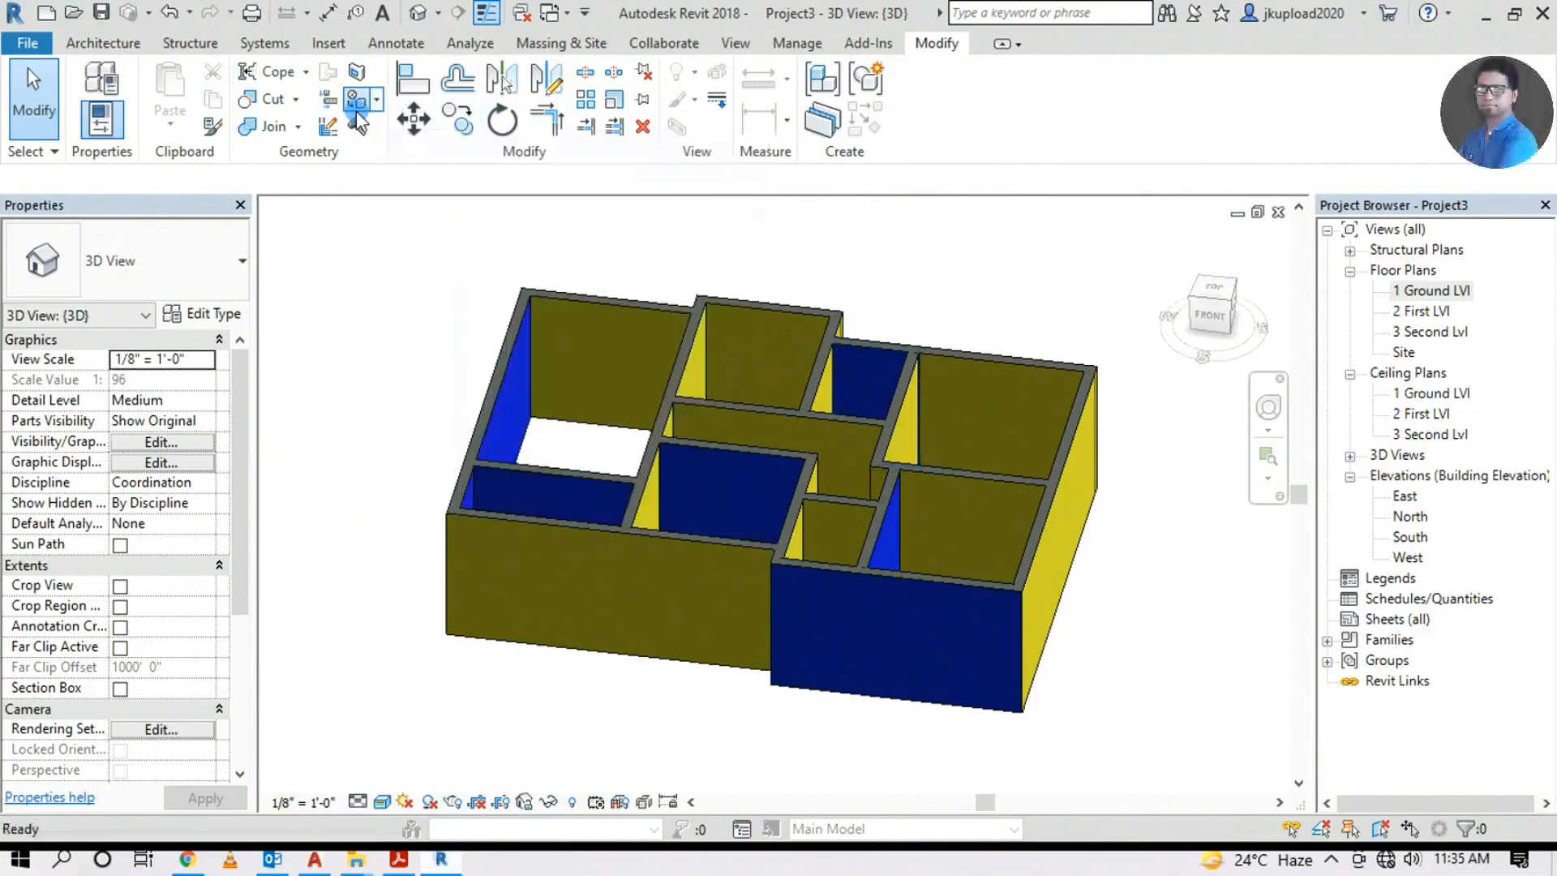
{"action": "scroll", "coordinate": [259, 525], "scroll_direction": "down", "scroll_amount": 5}
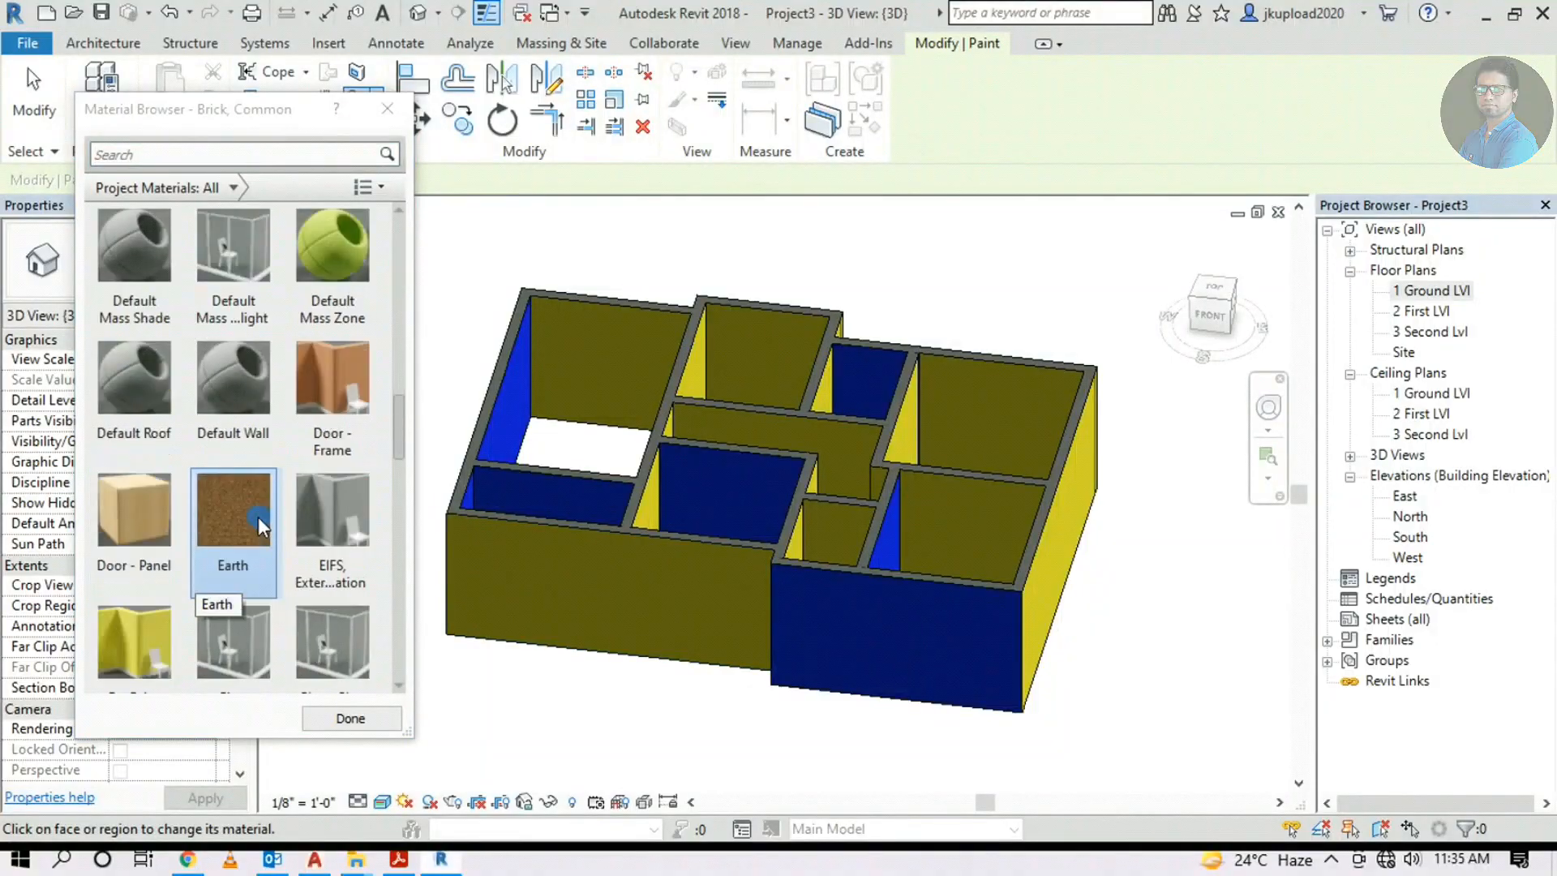
{"action": "scroll", "coordinate": [258, 517], "scroll_direction": "down", "scroll_amount": 5}
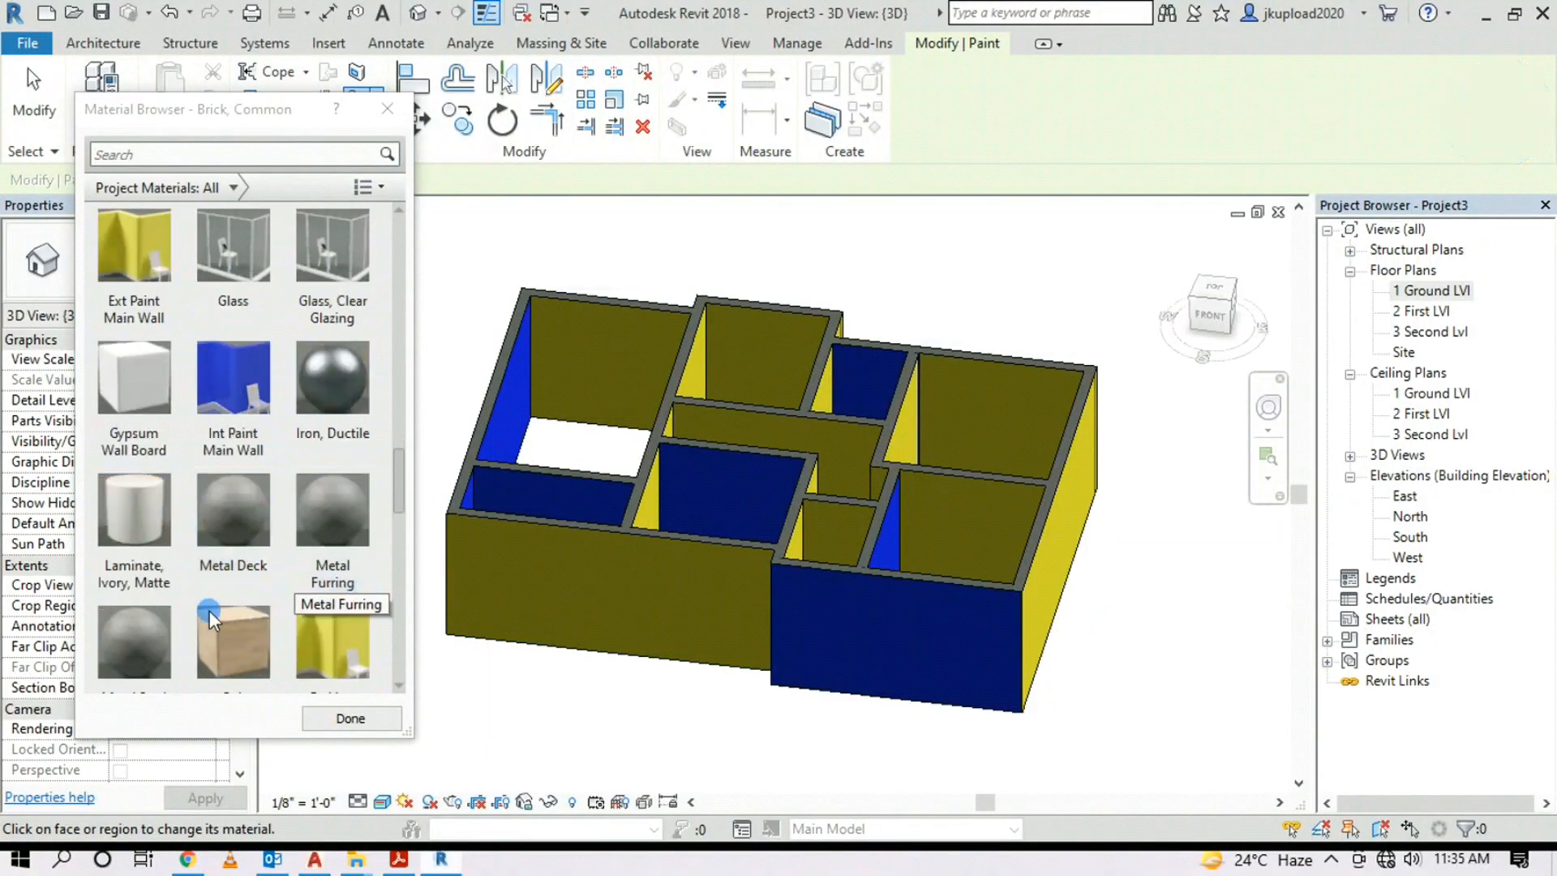
{"action": "scroll", "coordinate": [210, 611], "scroll_direction": "down", "scroll_amount": 1}
{"action": "scroll", "coordinate": [131, 276], "scroll_direction": "up", "scroll_amount": 1}
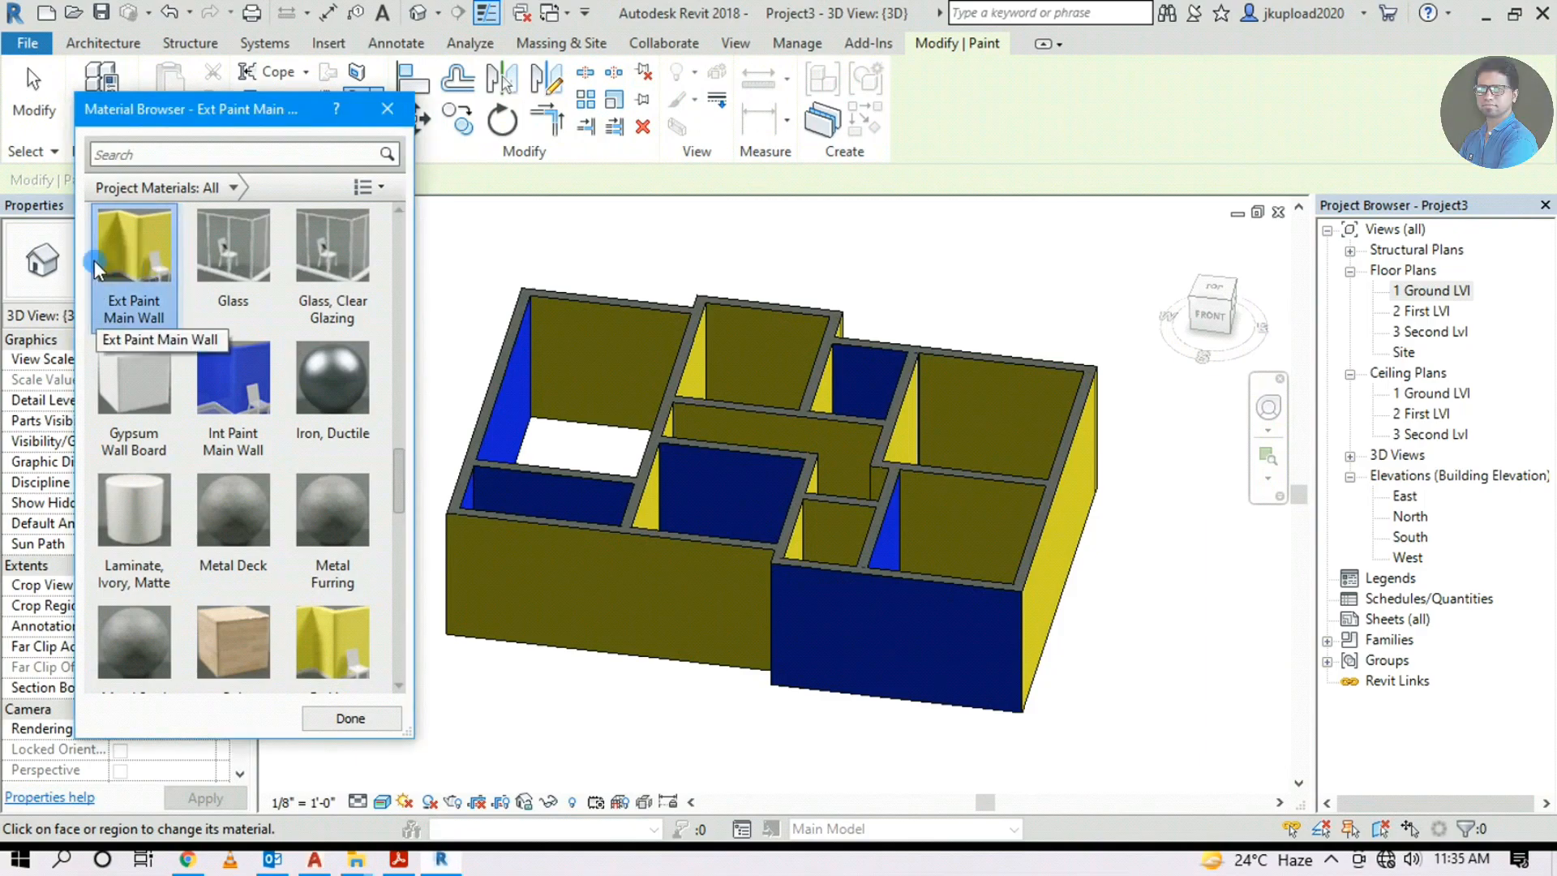
{"action": "left_click", "coordinate": [898, 651]}
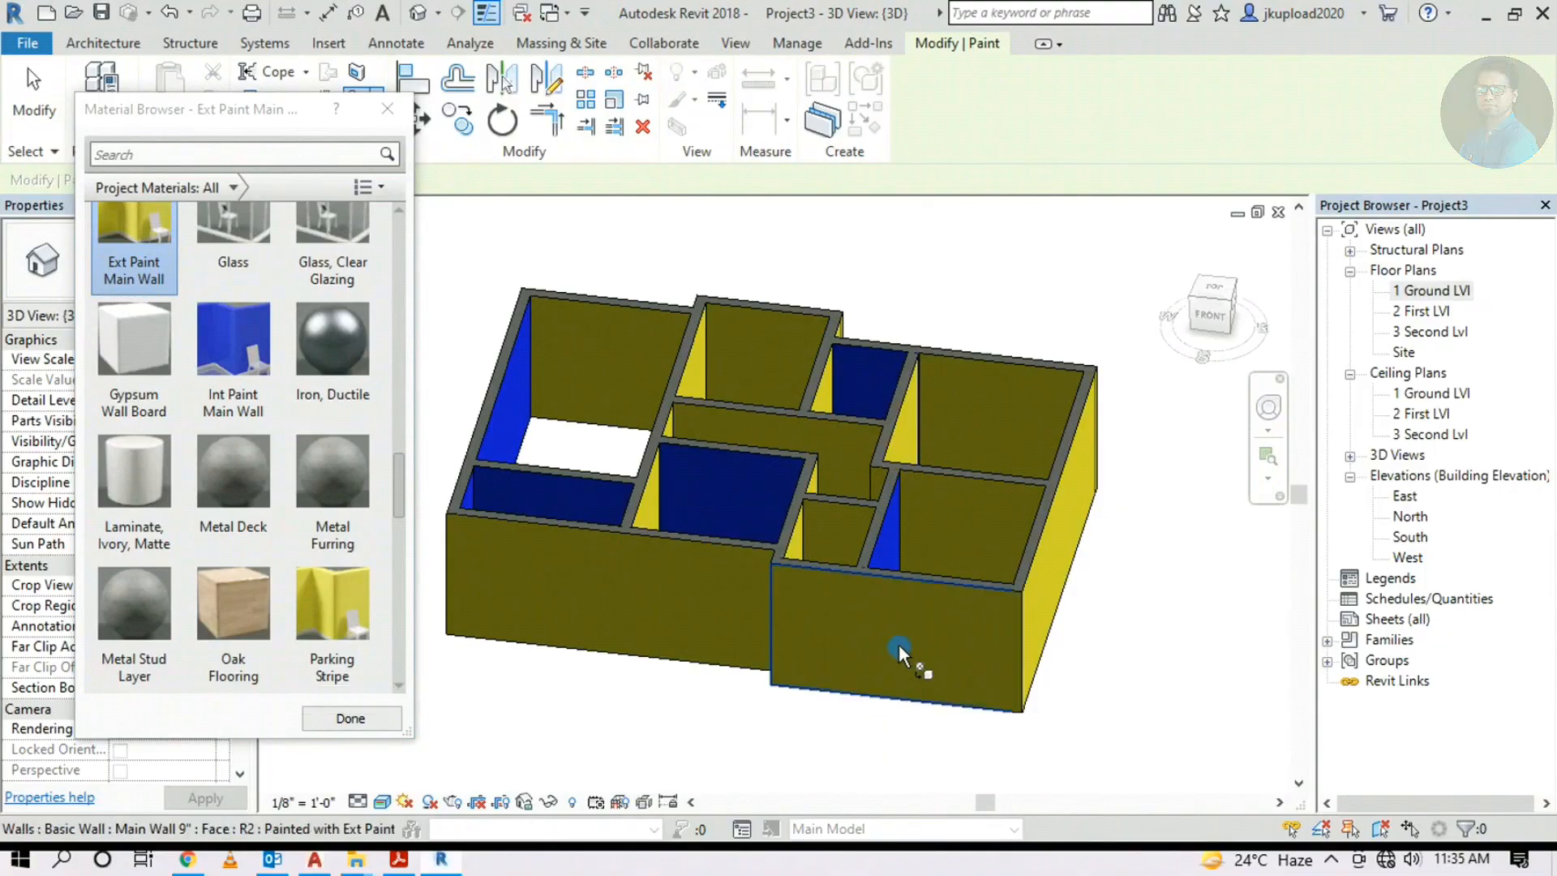
Paint the remaining blue exterior wall faces around the house with Ext Paint Main Wall, including the short face at the offset
{"action": "middle_click_drag", "start_coordinate": [655, 641], "coordinate": [1011, 596], "text": "shift"}
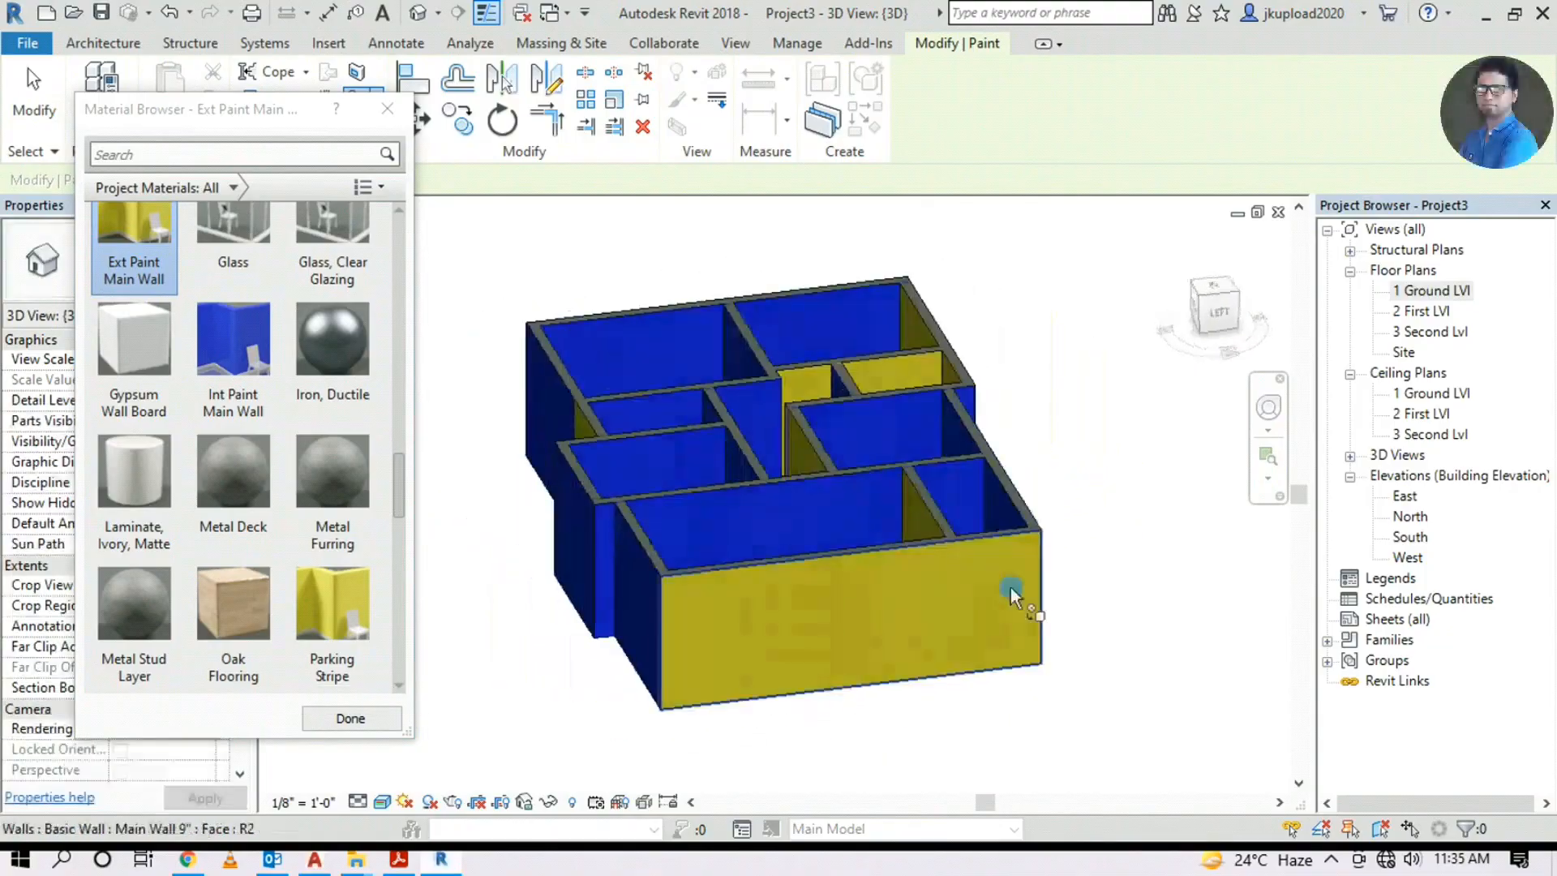
{"action": "left_click", "coordinate": [633, 599]}
{"action": "middle_click_drag", "start_coordinate": [604, 636], "coordinate": [700, 593], "text": "shift"}
{"action": "left_click", "coordinate": [700, 593]}
{"action": "scroll", "coordinate": [765, 596], "scroll_direction": "up", "scroll_amount": 3}
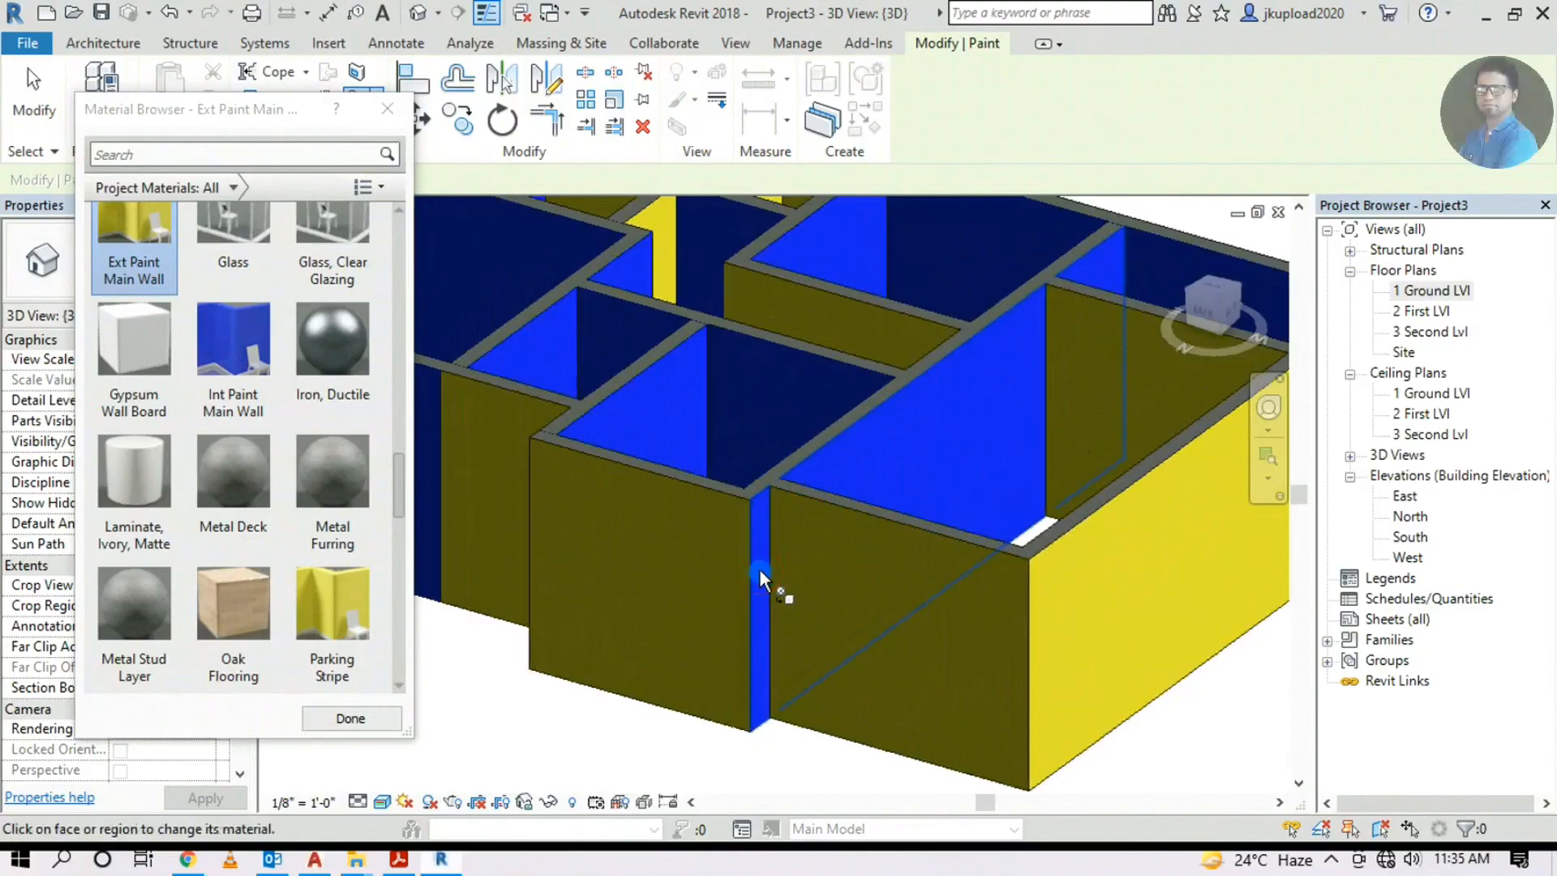
{"action": "left_click", "coordinate": [760, 577]}
{"action": "mouse_move", "coordinate": [591, 625]}
{"action": "middle_mouse_down", "text": "shift"}
{"action": "mouse_move", "coordinate": [806, 625]}
{"action": "mouse_move", "coordinate": [695, 636]}
{"action": "middle_mouse_up", "text": "shift"}
{"action": "left_click", "coordinate": [705, 637]}
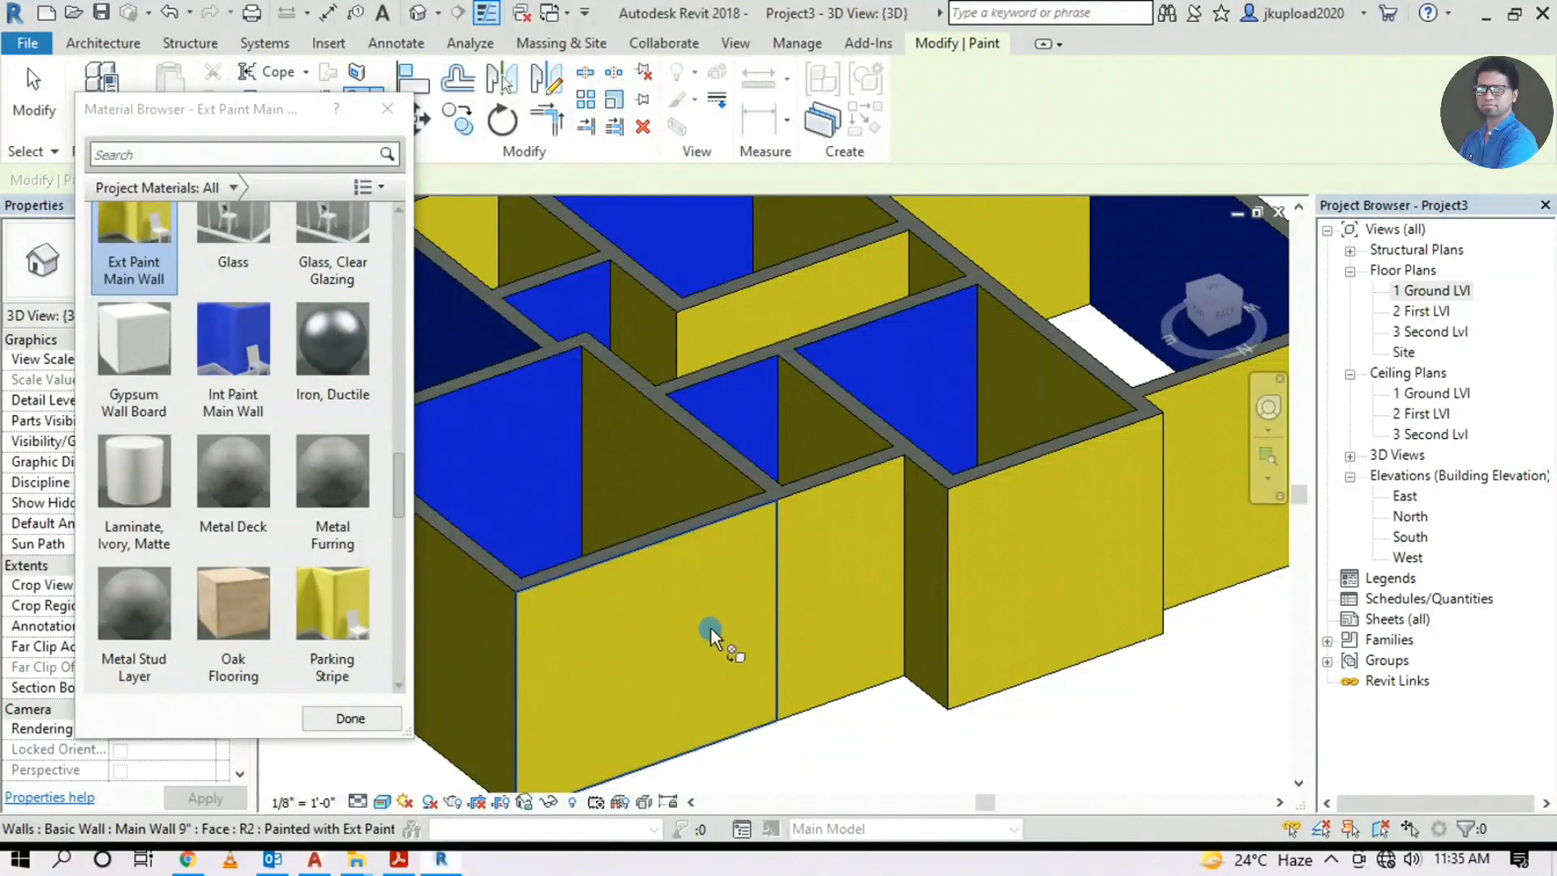
{"action": "middle_click_drag", "start_coordinate": [502, 633], "coordinate": [888, 622], "text": "shift"}
{"action": "scroll", "coordinate": [713, 625], "scroll_direction": "down", "scroll_amount": 1}
{"action": "middle_click_drag", "start_coordinate": [713, 625], "coordinate": [503, 640], "text": "shift"}
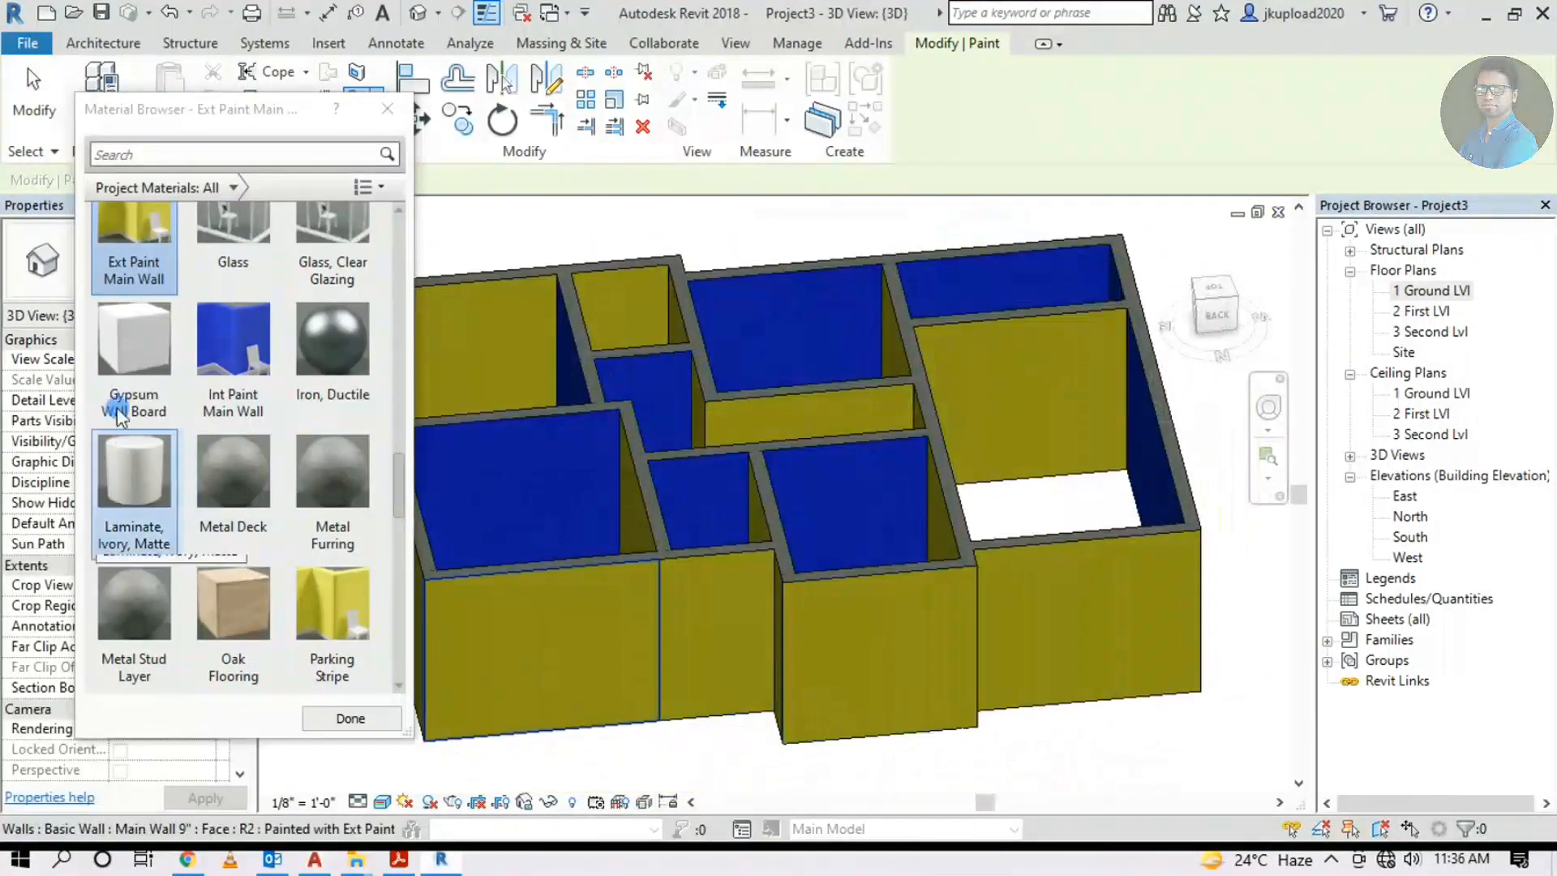
Paint the yellow wall faces inside the rooms and passage with the Int Paint Main Wall material
{"action": "left_click", "coordinate": [234, 341]}
{"action": "scroll", "coordinate": [654, 464], "scroll_direction": "up", "scroll_amount": 3}
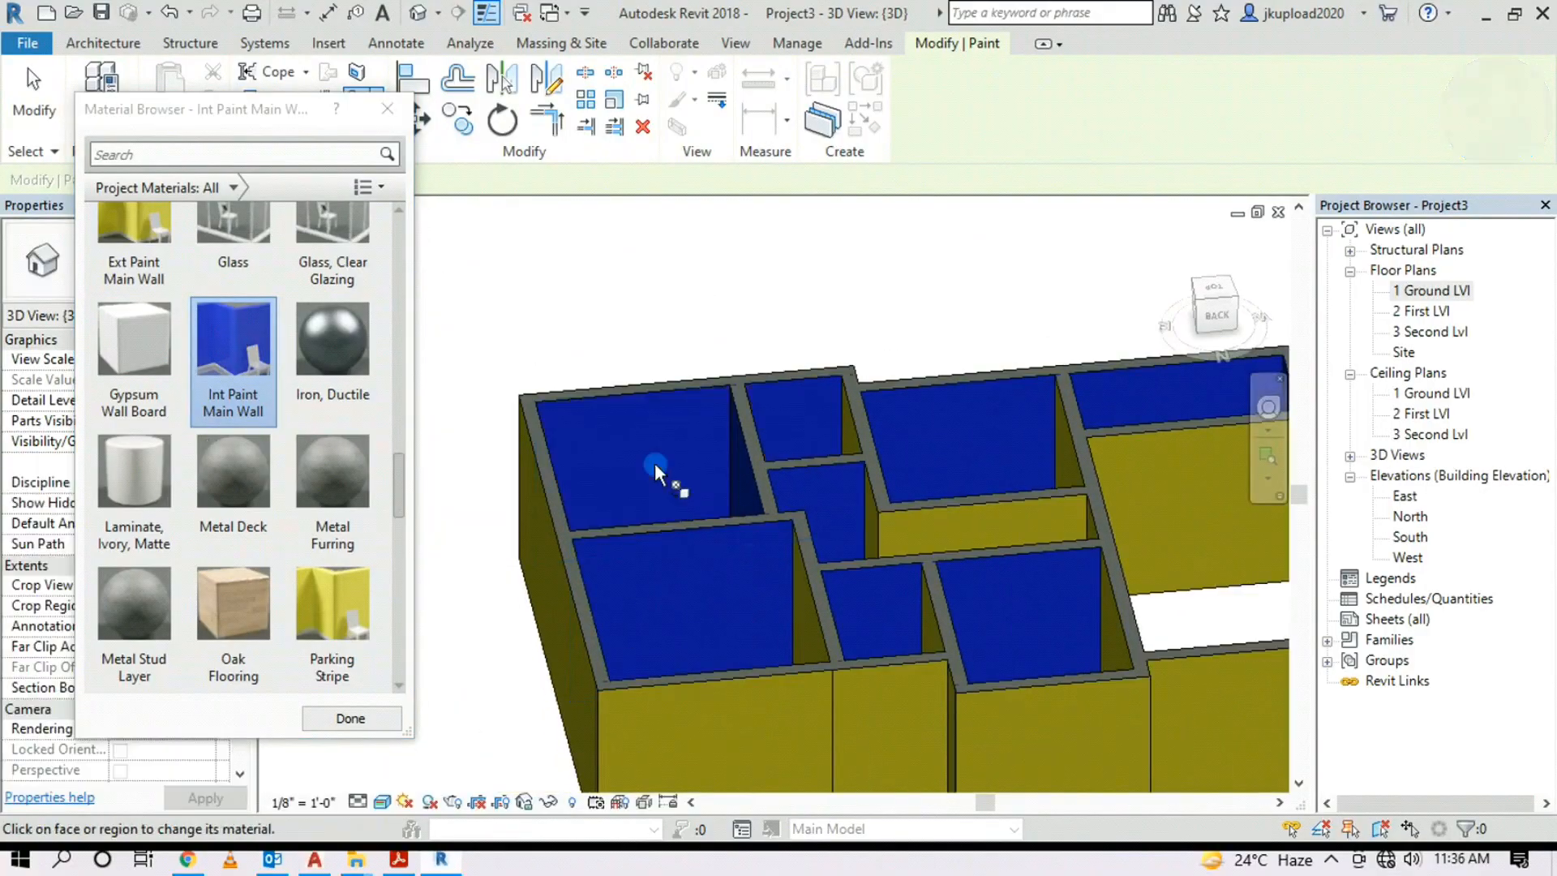
{"action": "left_click", "coordinate": [979, 529]}
{"action": "scroll", "coordinate": [868, 518], "scroll_direction": "up", "scroll_amount": 2}
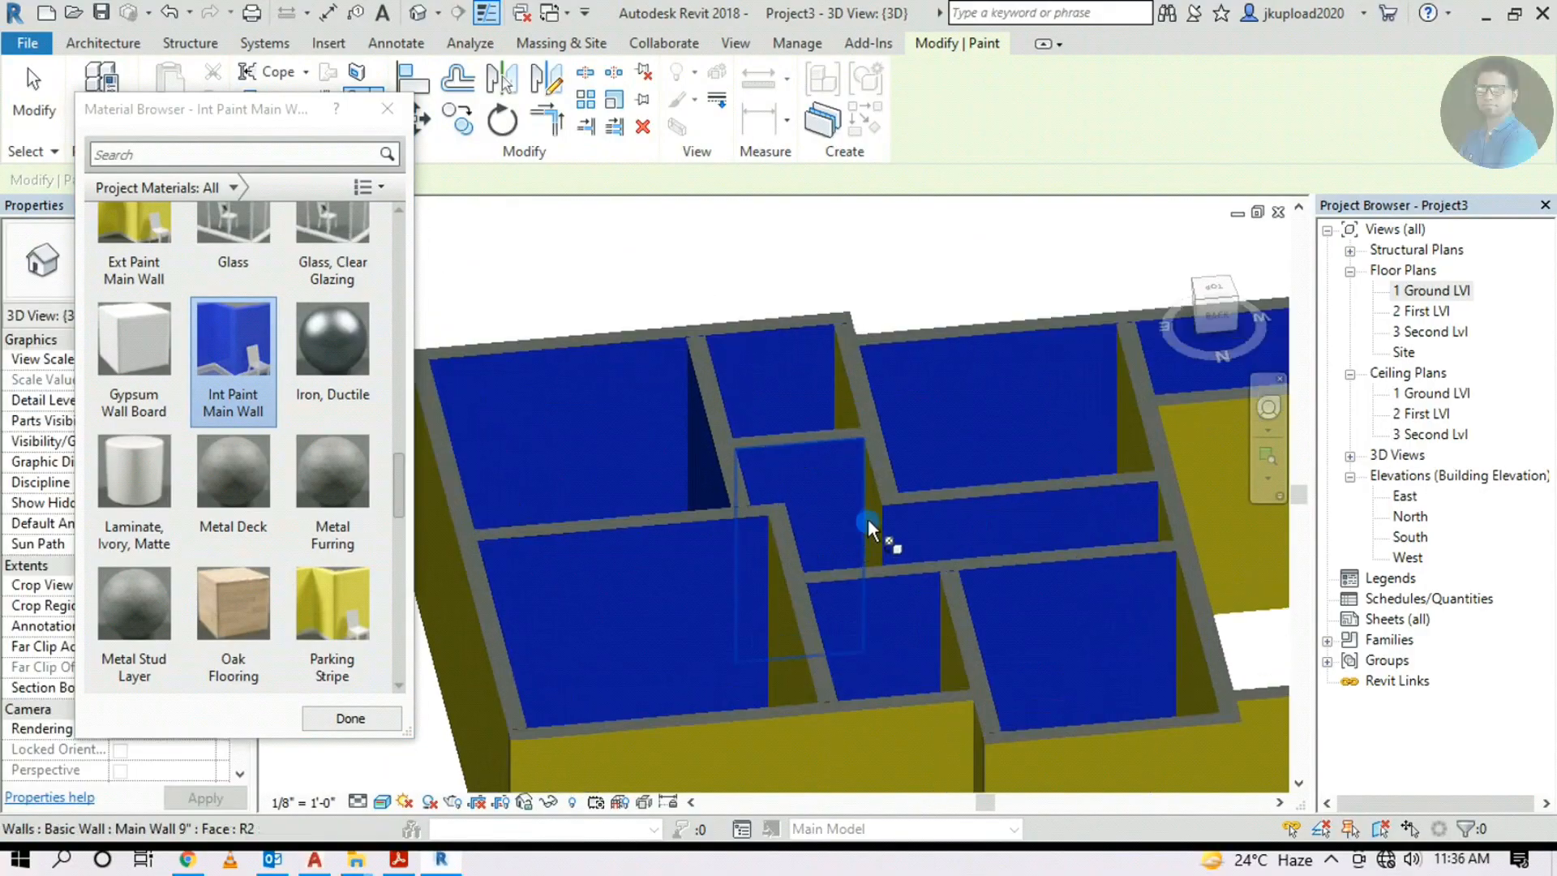
{"action": "mouse_move", "coordinate": [847, 513]}
{"action": "middle_mouse_down", "text": "shift"}
{"action": "mouse_move", "coordinate": [862, 560]}
{"action": "mouse_move", "coordinate": [1072, 523]}
{"action": "mouse_move", "coordinate": [1185, 563]}
{"action": "mouse_move", "coordinate": [973, 507]}
{"action": "middle_mouse_up", "text": "shift"}
{"action": "left_click", "coordinate": [1073, 523]}
{"action": "middle_click_drag", "start_coordinate": [972, 564], "coordinate": [977, 488], "text": "shift"}
{"action": "middle_click_drag", "start_coordinate": [700, 504], "coordinate": [775, 539], "text": "shift"}
{"action": "scroll", "coordinate": [971, 531], "scroll_direction": "down", "scroll_amount": 3}
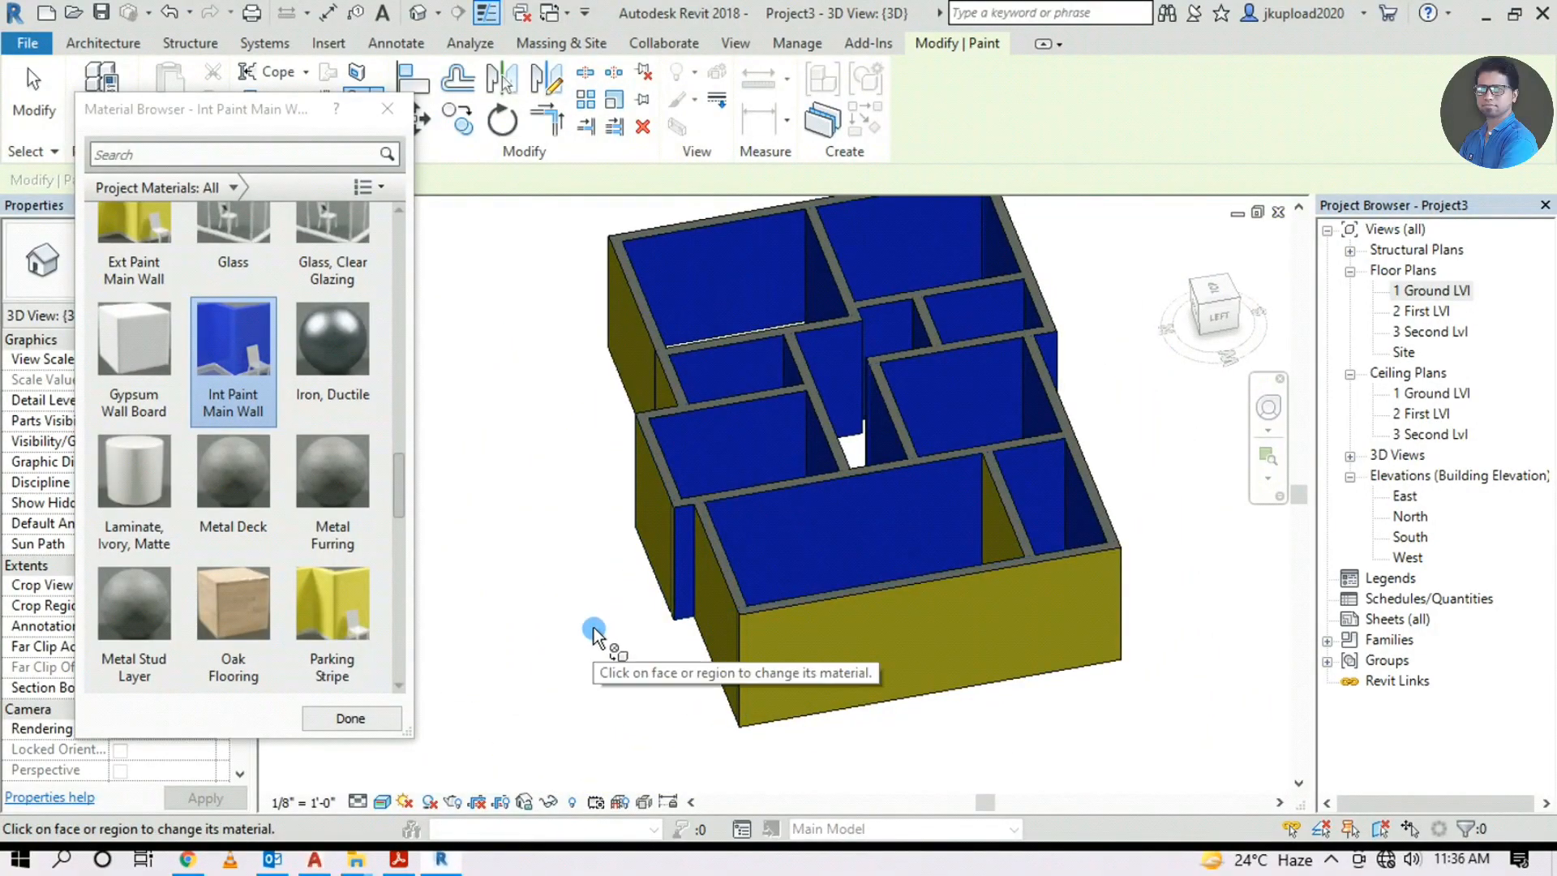
Examine the wall between the living room and upper bedroom where its face continues outside at the offset
{"action": "key", "text": "Escape"}
{"action": "scroll", "coordinate": [683, 543], "scroll_direction": "up", "scroll_amount": 5}
{"action": "mouse_move", "coordinate": [683, 542]}
{"action": "middle_mouse_down", "text": "shift"}
{"action": "mouse_move", "coordinate": [636, 633]}
{"action": "mouse_move", "coordinate": [668, 553]}
{"action": "middle_mouse_up", "text": "shift"}
{"action": "middle_click_drag", "start_coordinate": [695, 446], "coordinate": [608, 671]}
{"action": "scroll", "coordinate": [608, 667], "scroll_direction": "down", "scroll_amount": 2}
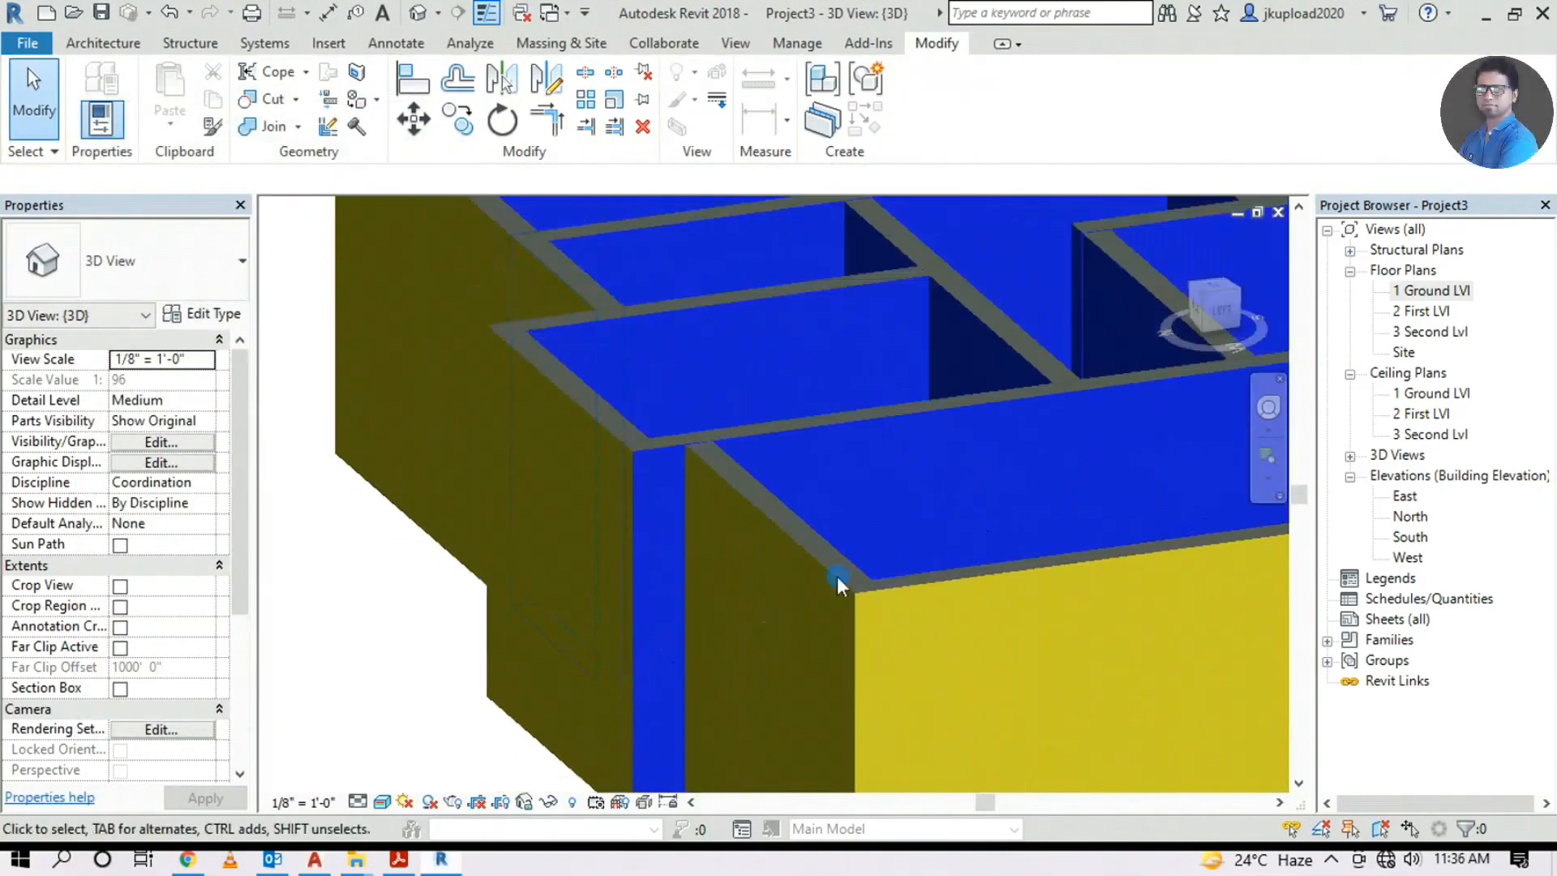
{"action": "left_click", "coordinate": [838, 426]}
{"action": "middle_click_drag", "start_coordinate": [838, 427], "coordinate": [836, 558], "text": "shift"}
{"action": "scroll", "coordinate": [837, 559], "scroll_direction": "down", "scroll_amount": 3}
{"action": "left_click", "coordinate": [1127, 507]}
{"action": "middle_click_drag", "start_coordinate": [957, 567], "coordinate": [775, 573], "text": "shift"}
{"action": "scroll", "coordinate": [775, 572], "scroll_direction": "up", "scroll_amount": 3}
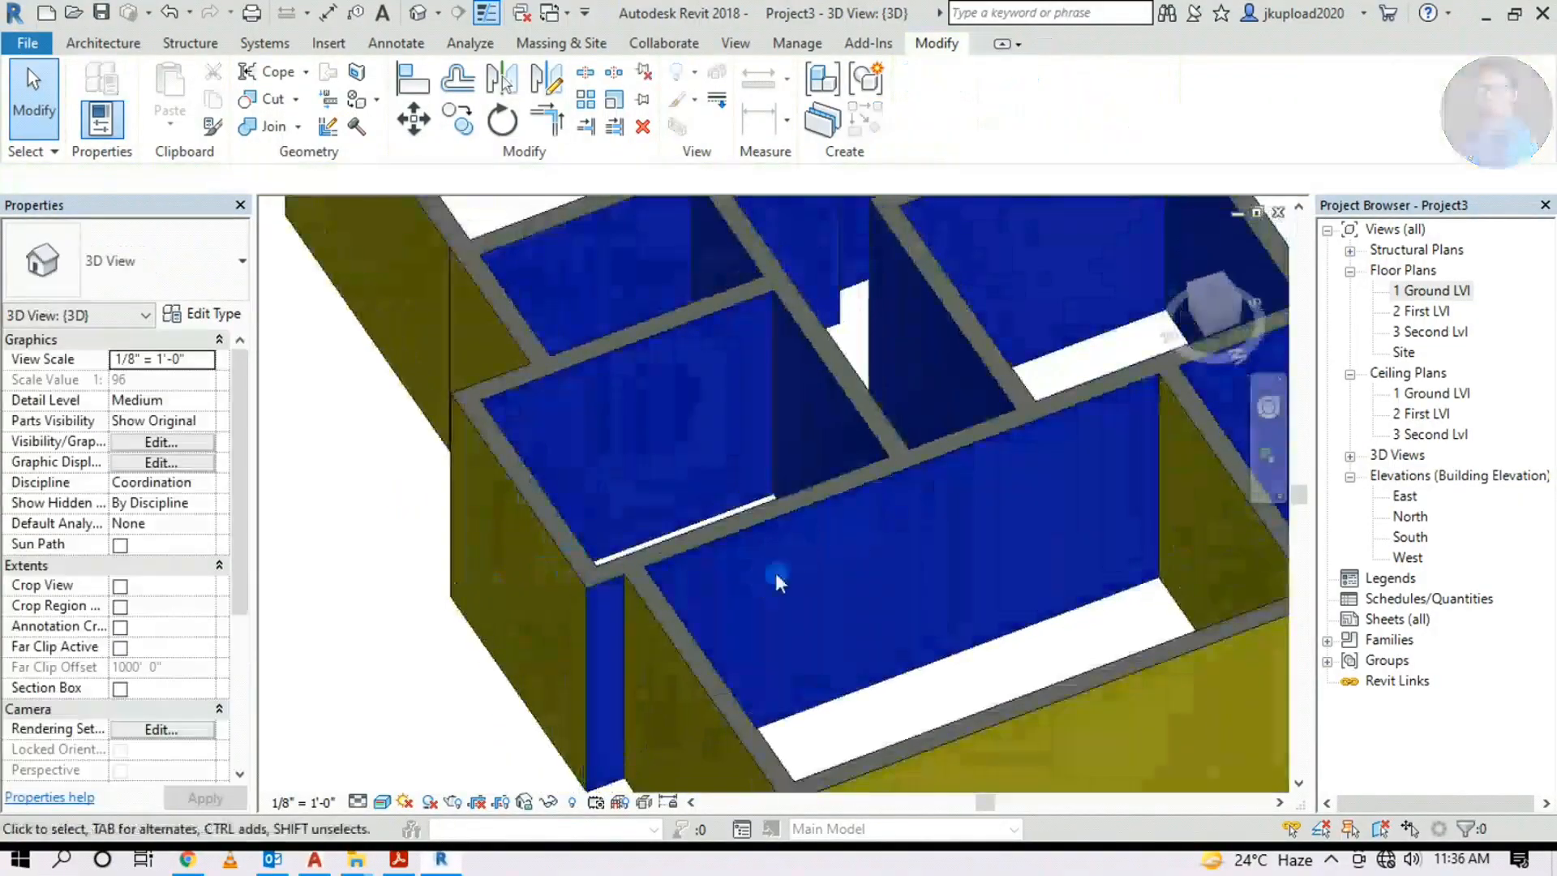
Paint the living-room face of the wall shared with the upper bedroom with Ext Paint Main Wall
{"action": "left_click", "coordinate": [358, 99]}
{"action": "left_click", "coordinate": [134, 304]}
{"action": "left_click", "coordinate": [843, 535]}
{"action": "middle_click_drag", "start_coordinate": [844, 535], "coordinate": [868, 504], "text": "shift"}
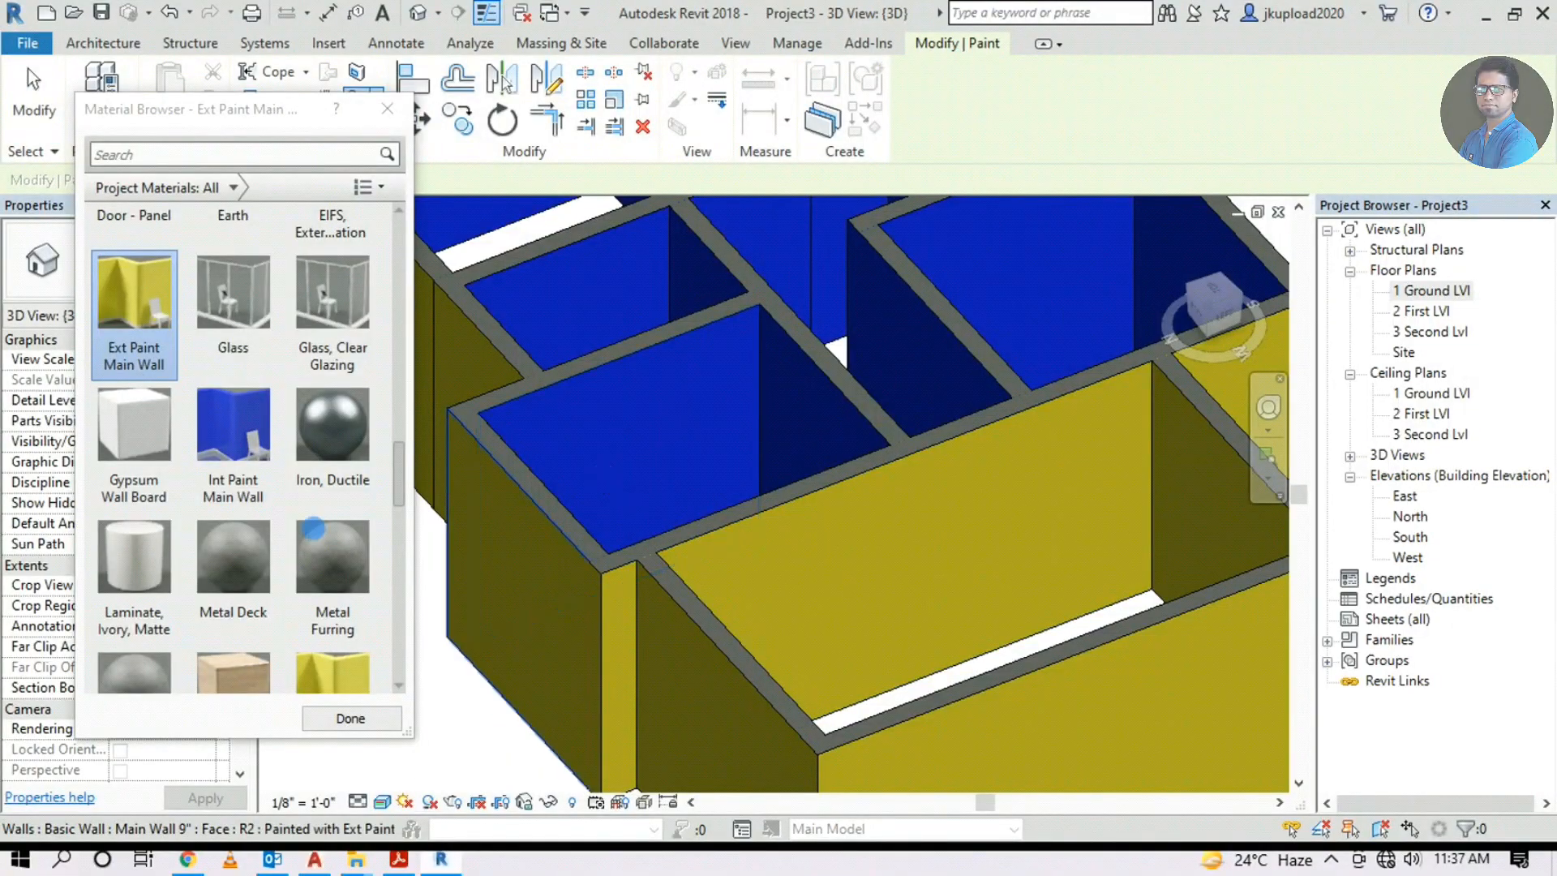
Repaint the shared wall's face, including its exposed outer strip, with Int Paint Main Wall and finish painting
{"action": "left_click", "coordinate": [233, 441]}
{"action": "left_click", "coordinate": [624, 646]}
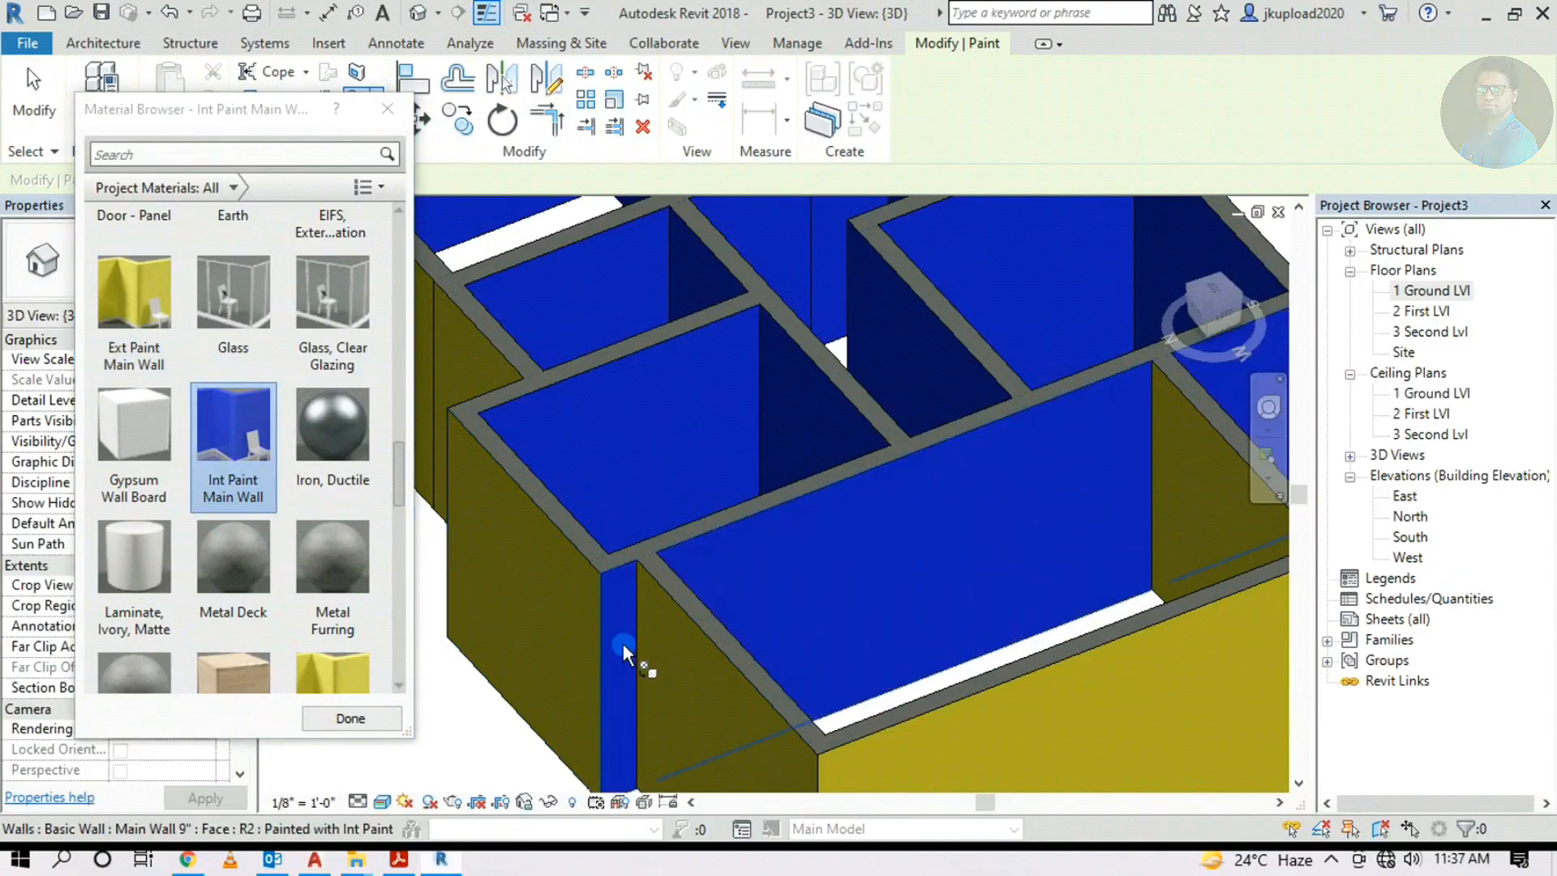
{"action": "scroll", "coordinate": [883, 522], "scroll_direction": "down", "scroll_amount": 3}
{"action": "scroll", "coordinate": [883, 523], "scroll_direction": "down", "scroll_amount": 2}
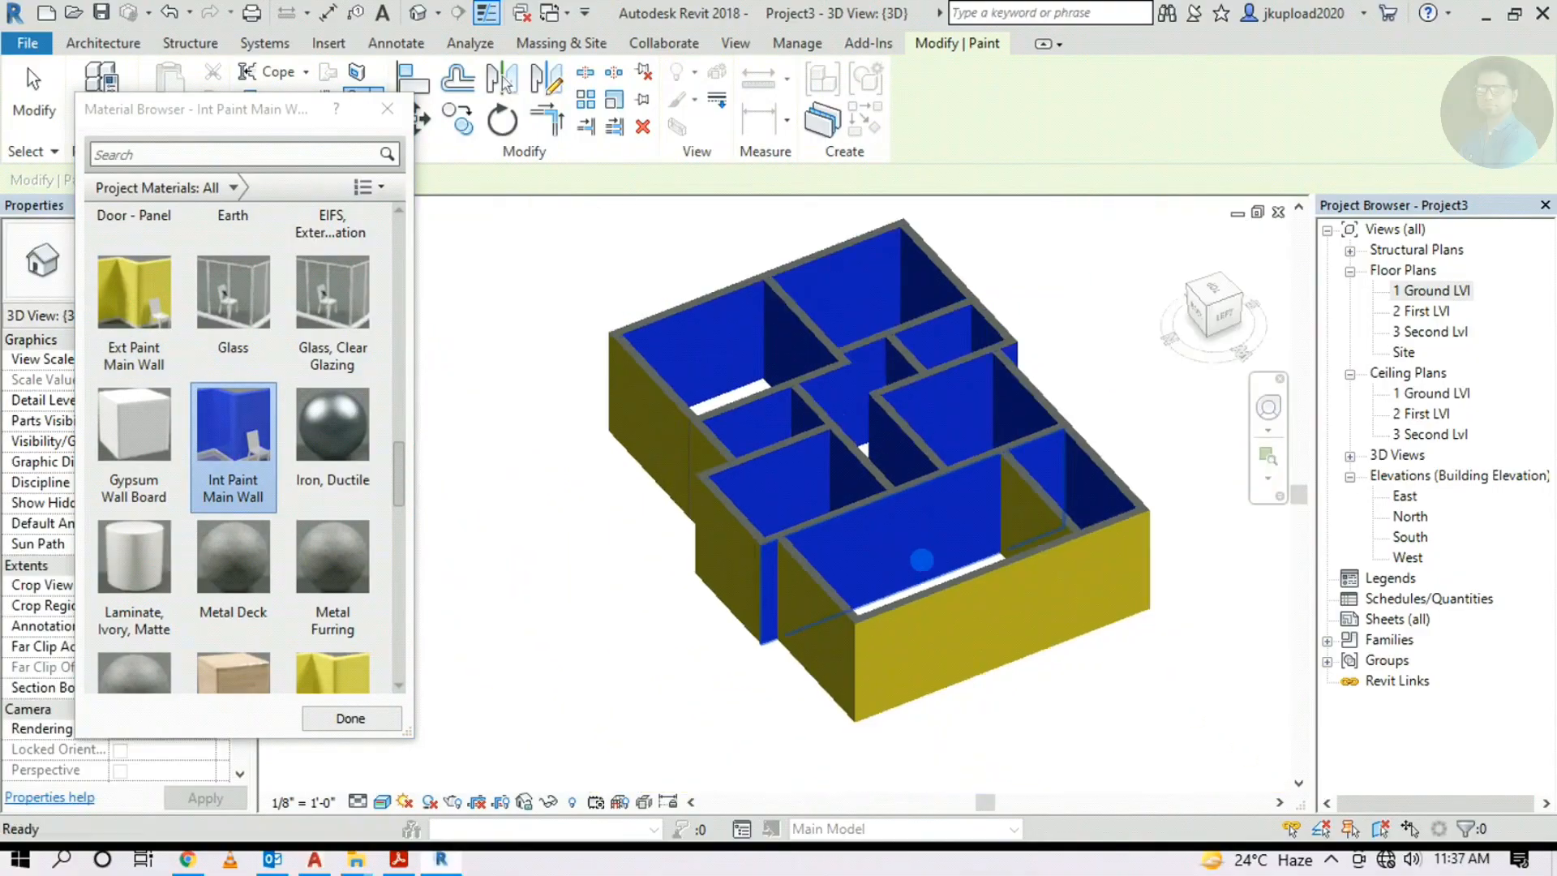
{"action": "key", "text": "Escape"}
{"action": "middle_click_drag", "start_coordinate": [791, 601], "coordinate": [806, 560]}
{"action": "middle_click_drag", "start_coordinate": [805, 559], "coordinate": [778, 604]}
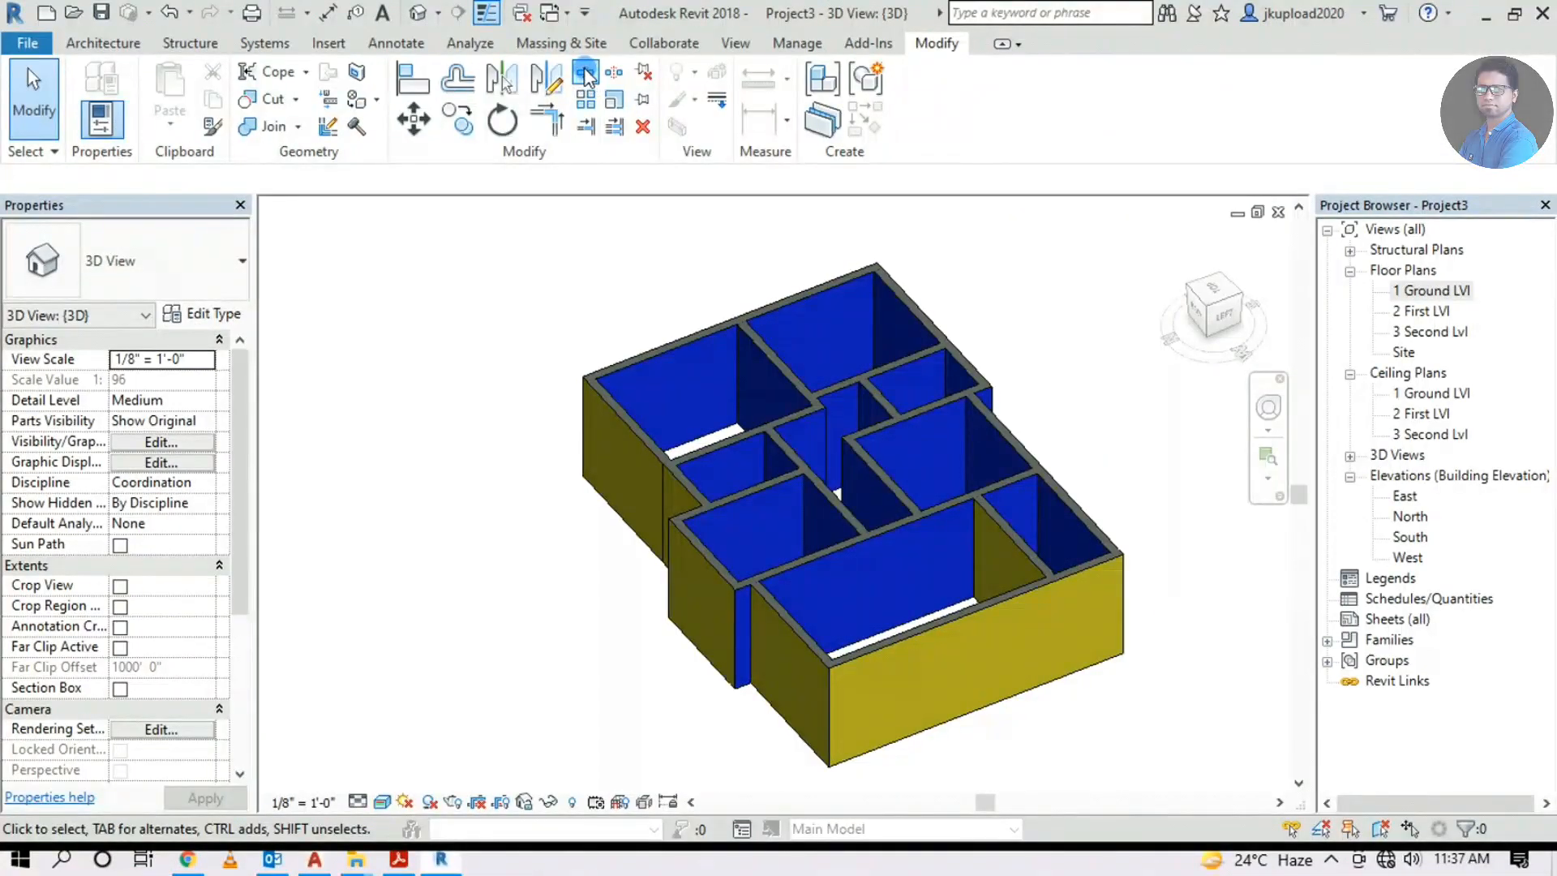
{"action": "left_click", "coordinate": [586, 77]}
{"action": "scroll", "coordinate": [754, 590], "scroll_direction": "up", "scroll_amount": 5}
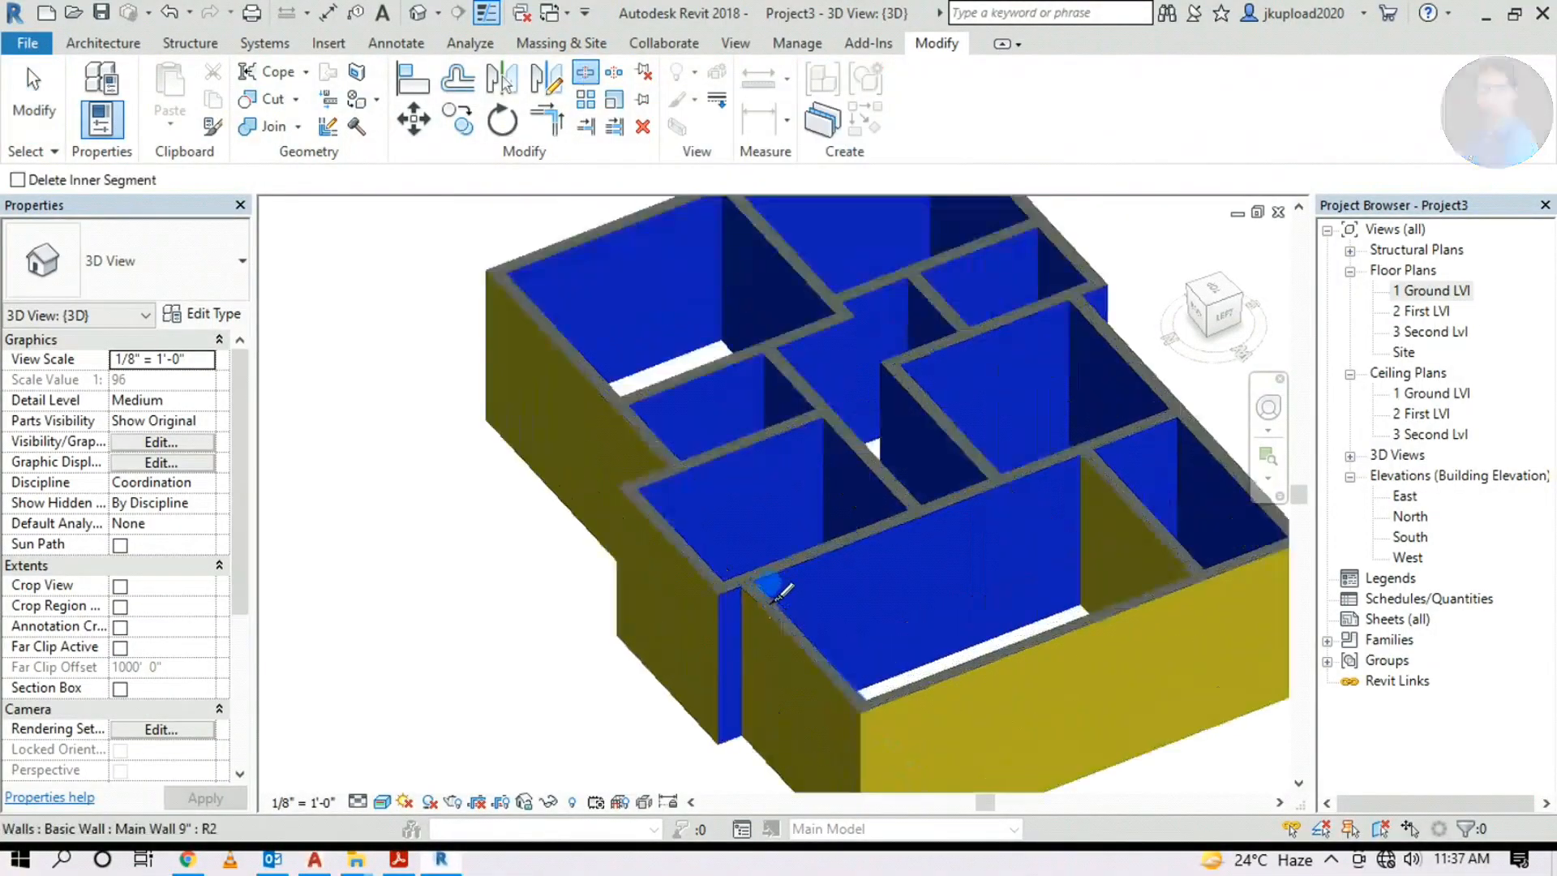
{"action": "scroll", "coordinate": [754, 590], "scroll_direction": "down", "scroll_amount": 5}
{"action": "left_click", "coordinate": [1210, 296]}
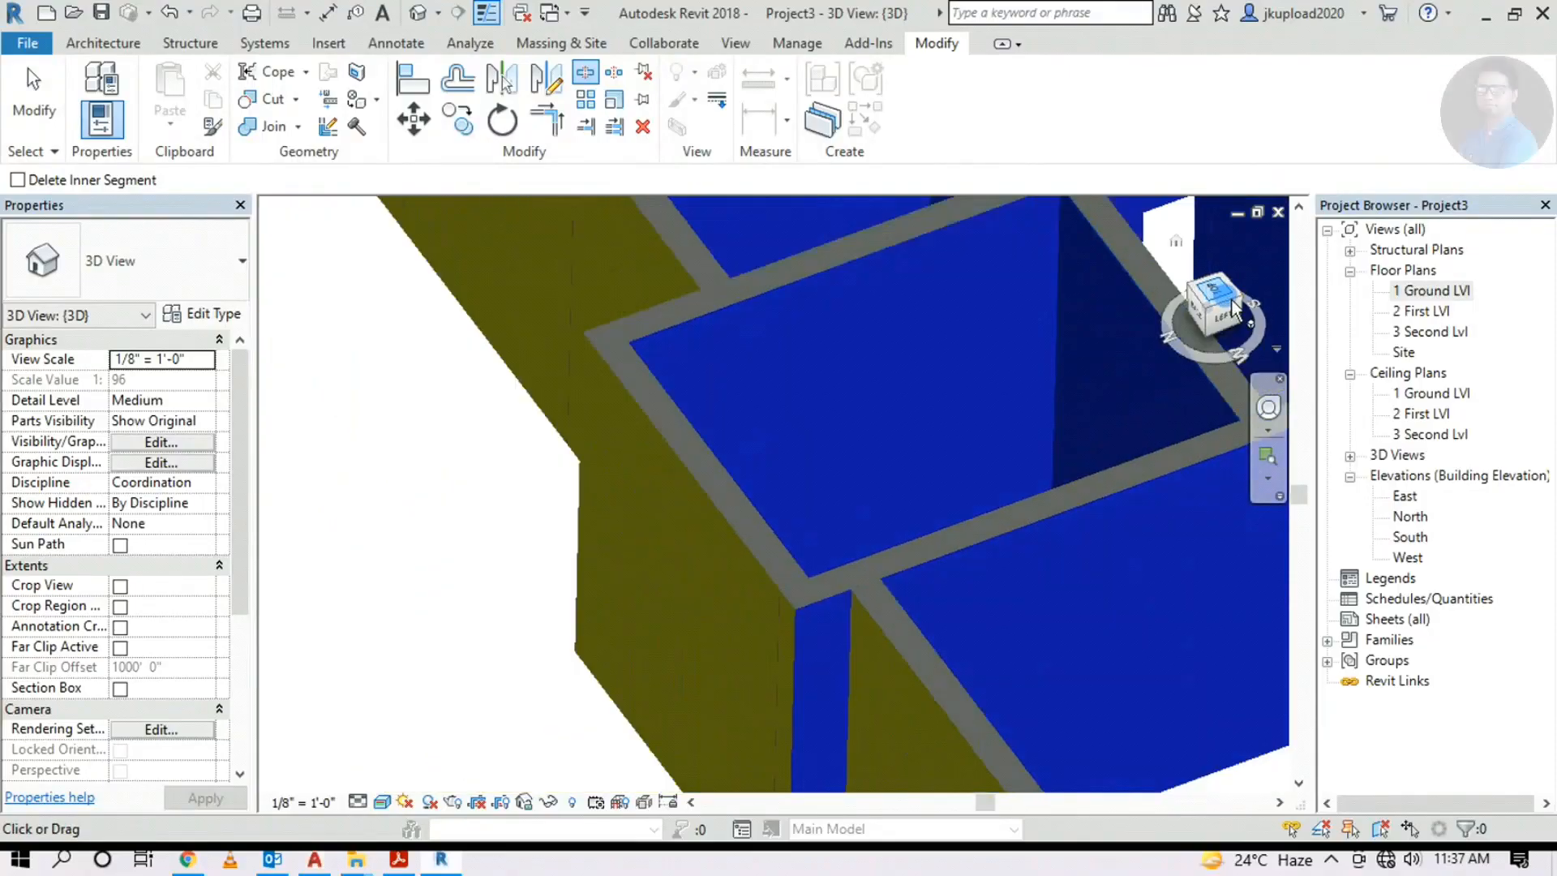
{"action": "scroll", "coordinate": [515, 671], "scroll_direction": "up", "scroll_amount": 6}
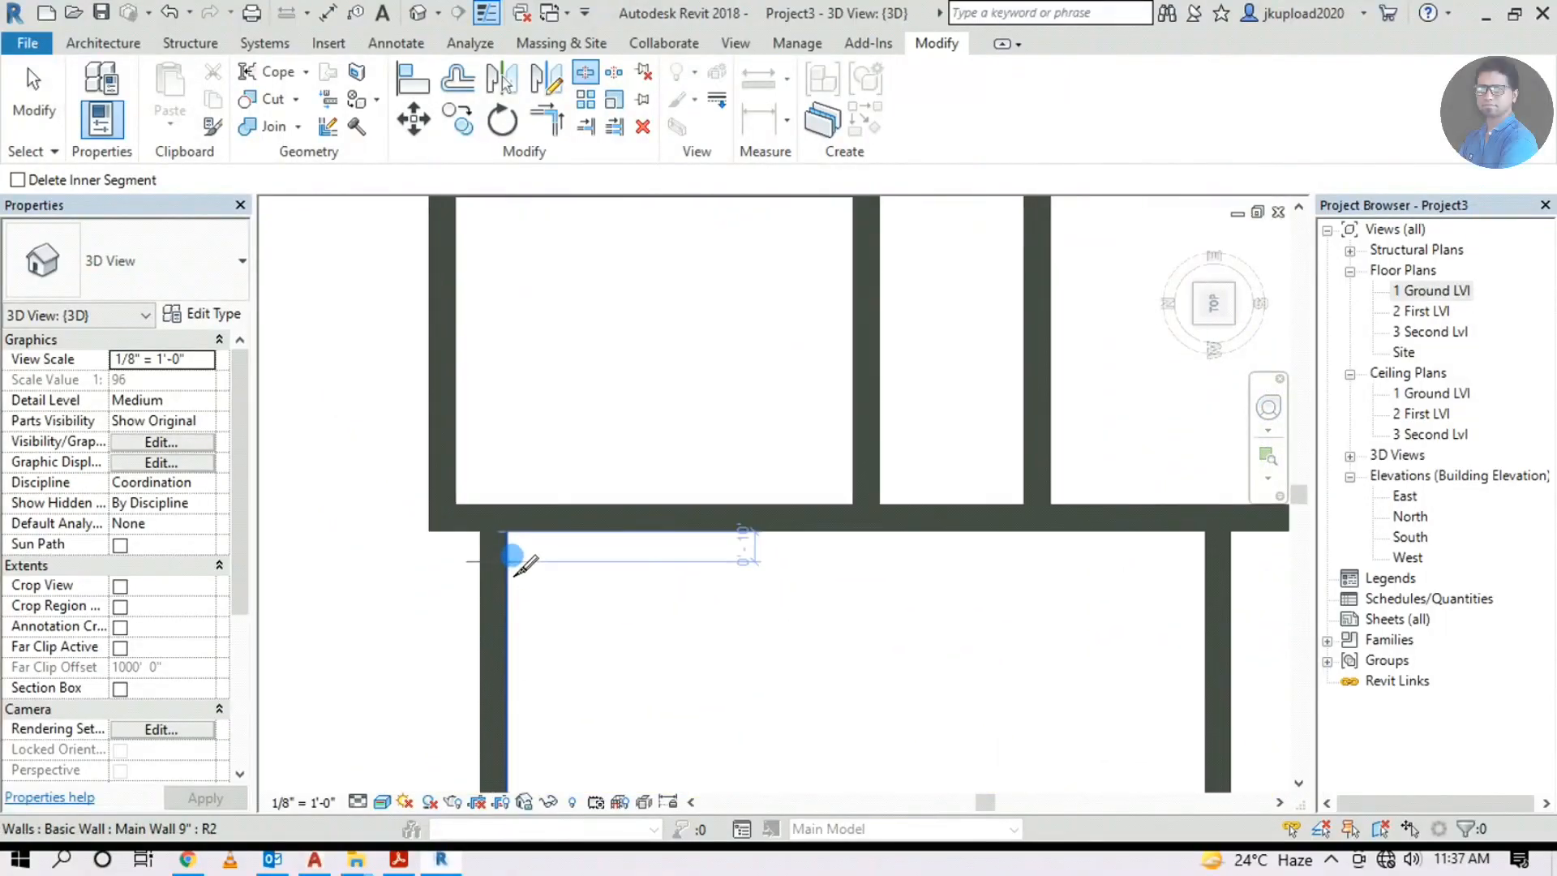
{"action": "scroll", "coordinate": [478, 503], "scroll_direction": "down", "scroll_amount": 6}
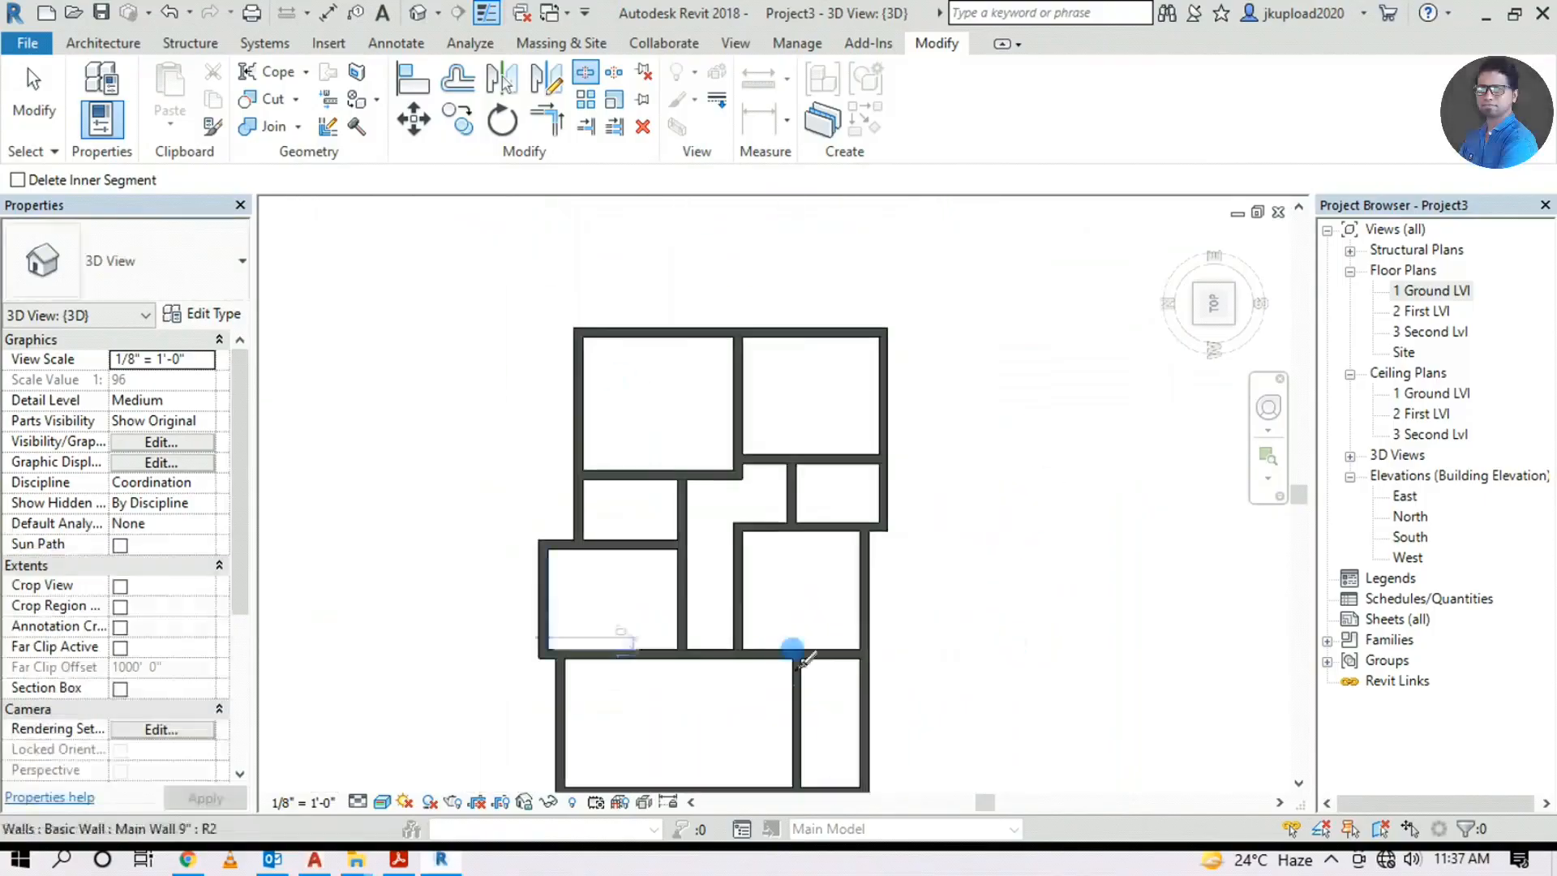
{"action": "key", "text": "Escape"}
{"action": "middle_click_drag", "start_coordinate": [792, 650], "coordinate": [646, 256], "text": "shift"}
{"action": "scroll", "coordinate": [568, 637], "scroll_direction": "up", "scroll_amount": 3}
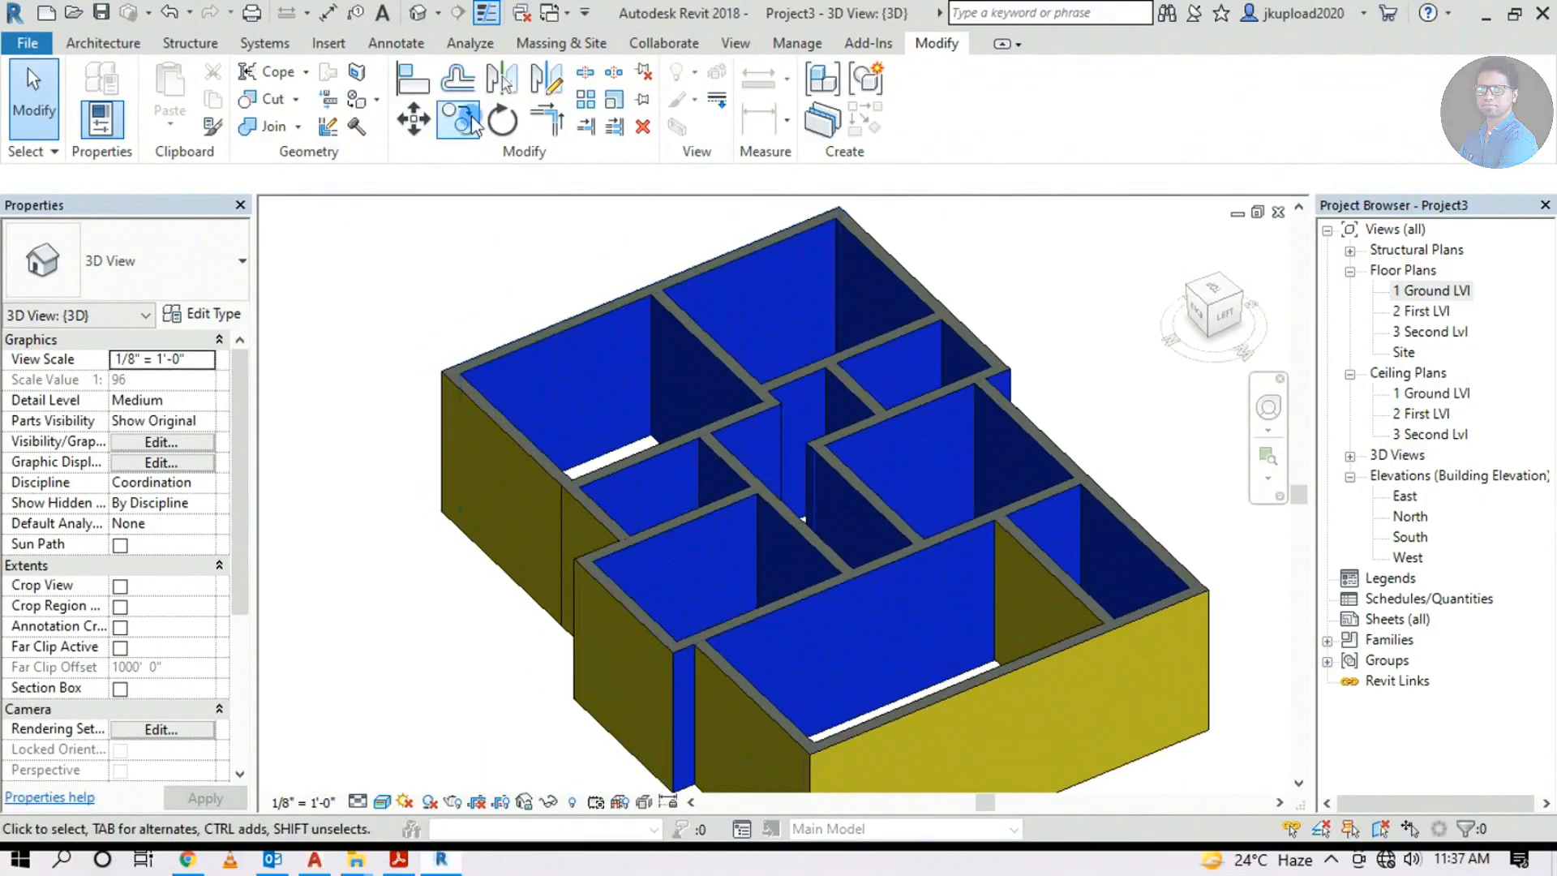
Paint the exposed outer wall faces at the building's offsets with Ext Paint Main Wall
{"action": "left_click", "coordinate": [356, 99]}
{"action": "left_click", "coordinate": [233, 445]}
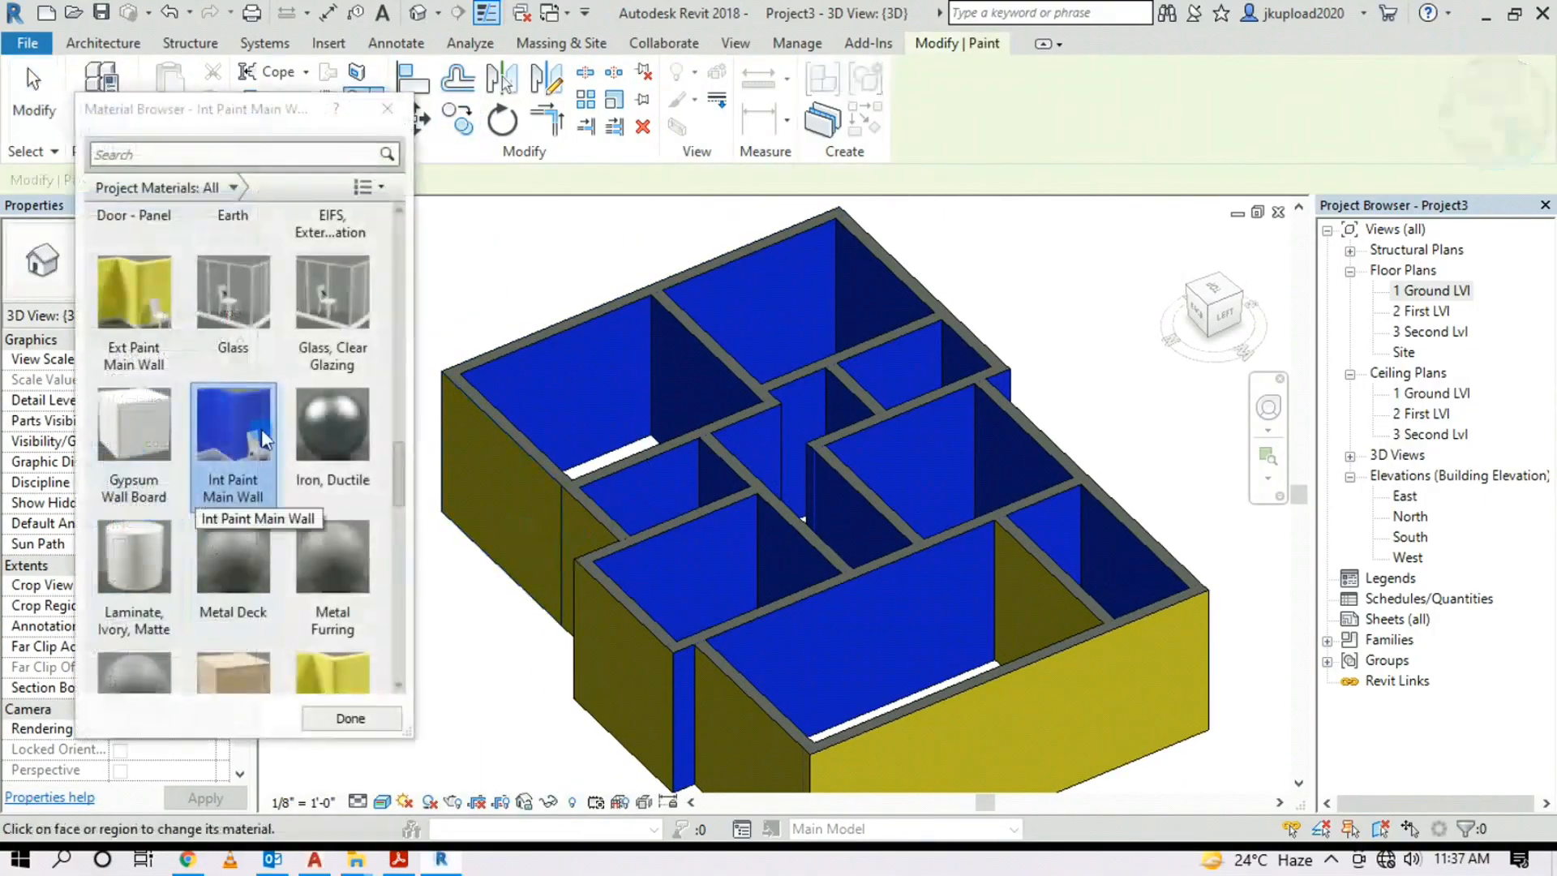
{"action": "middle_click_drag", "start_coordinate": [767, 715], "coordinate": [815, 667]}
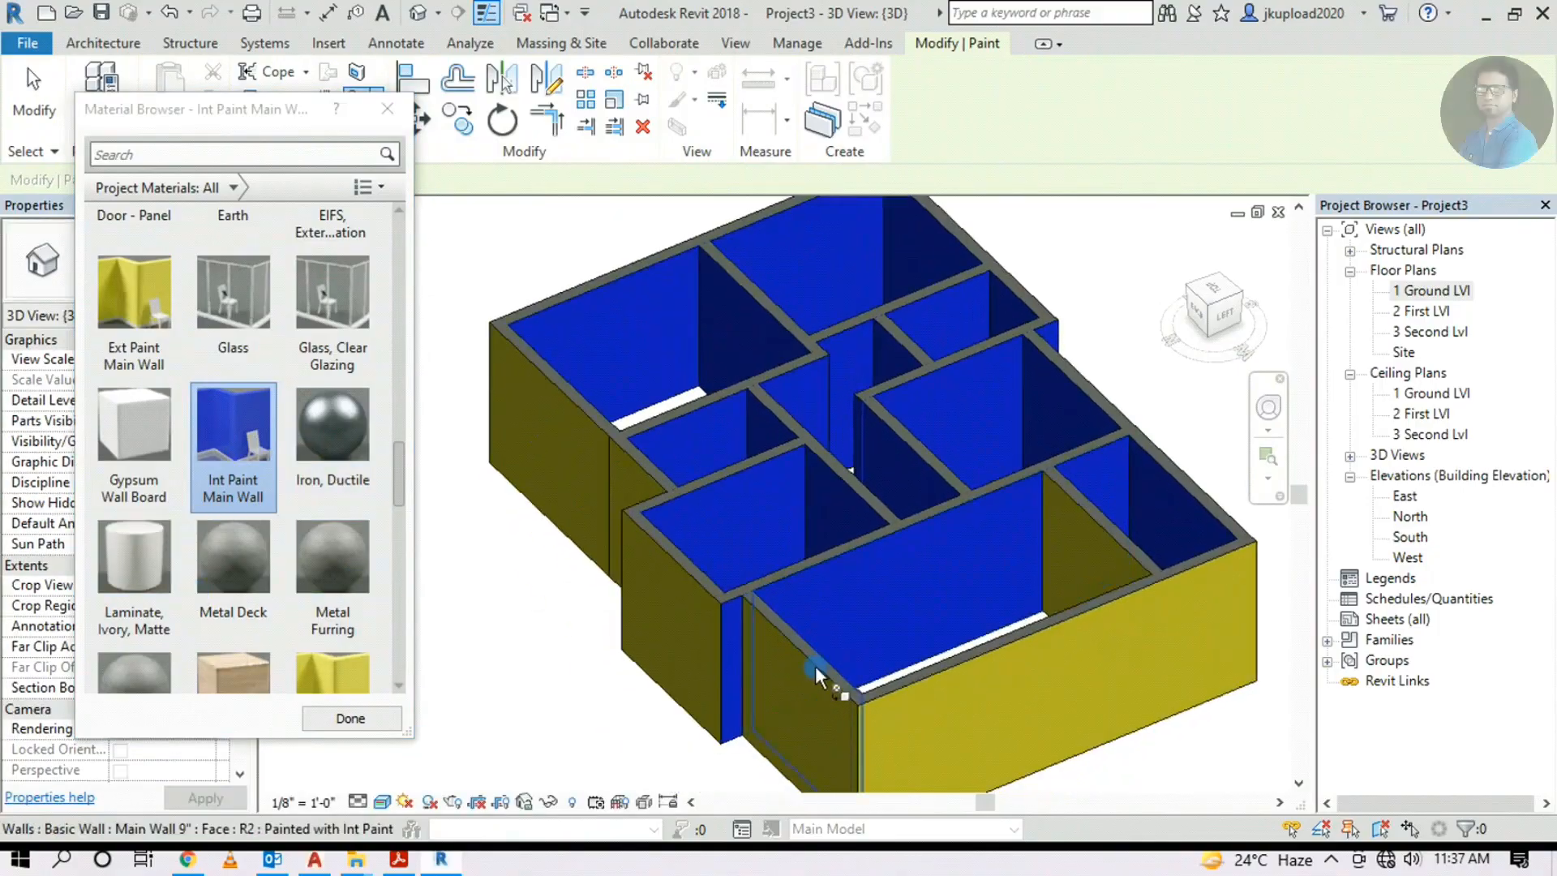
{"action": "mouse_move", "coordinate": [635, 645]}
{"action": "middle_mouse_down", "text": "shift"}
{"action": "mouse_move", "coordinate": [1001, 619]}
{"action": "mouse_move", "coordinate": [939, 629]}
{"action": "middle_mouse_up", "text": "shift"}
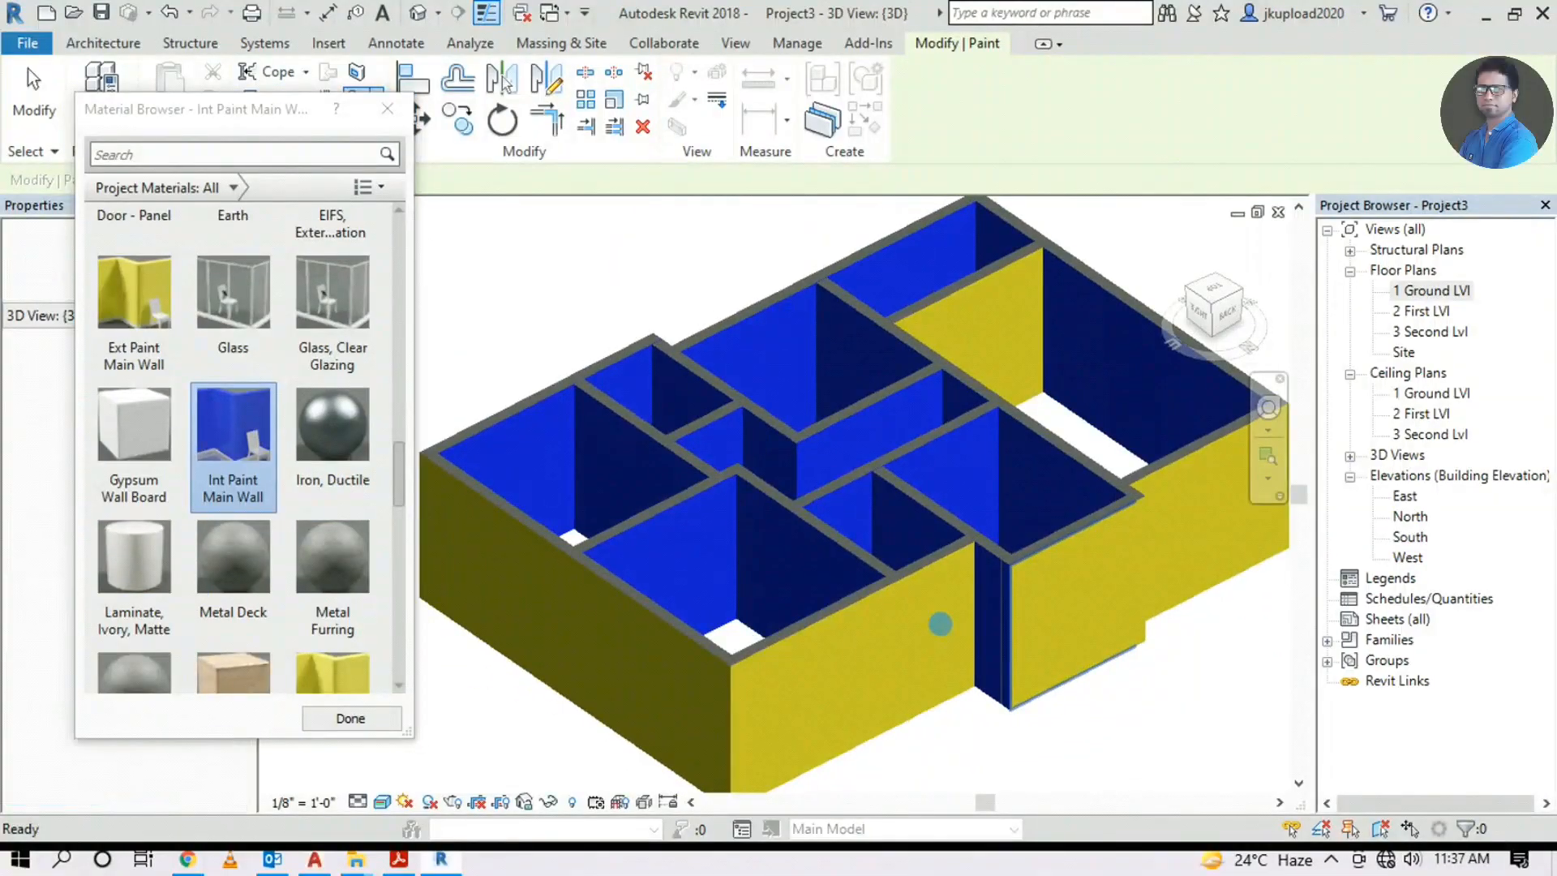
{"action": "left_click", "coordinate": [173, 323]}
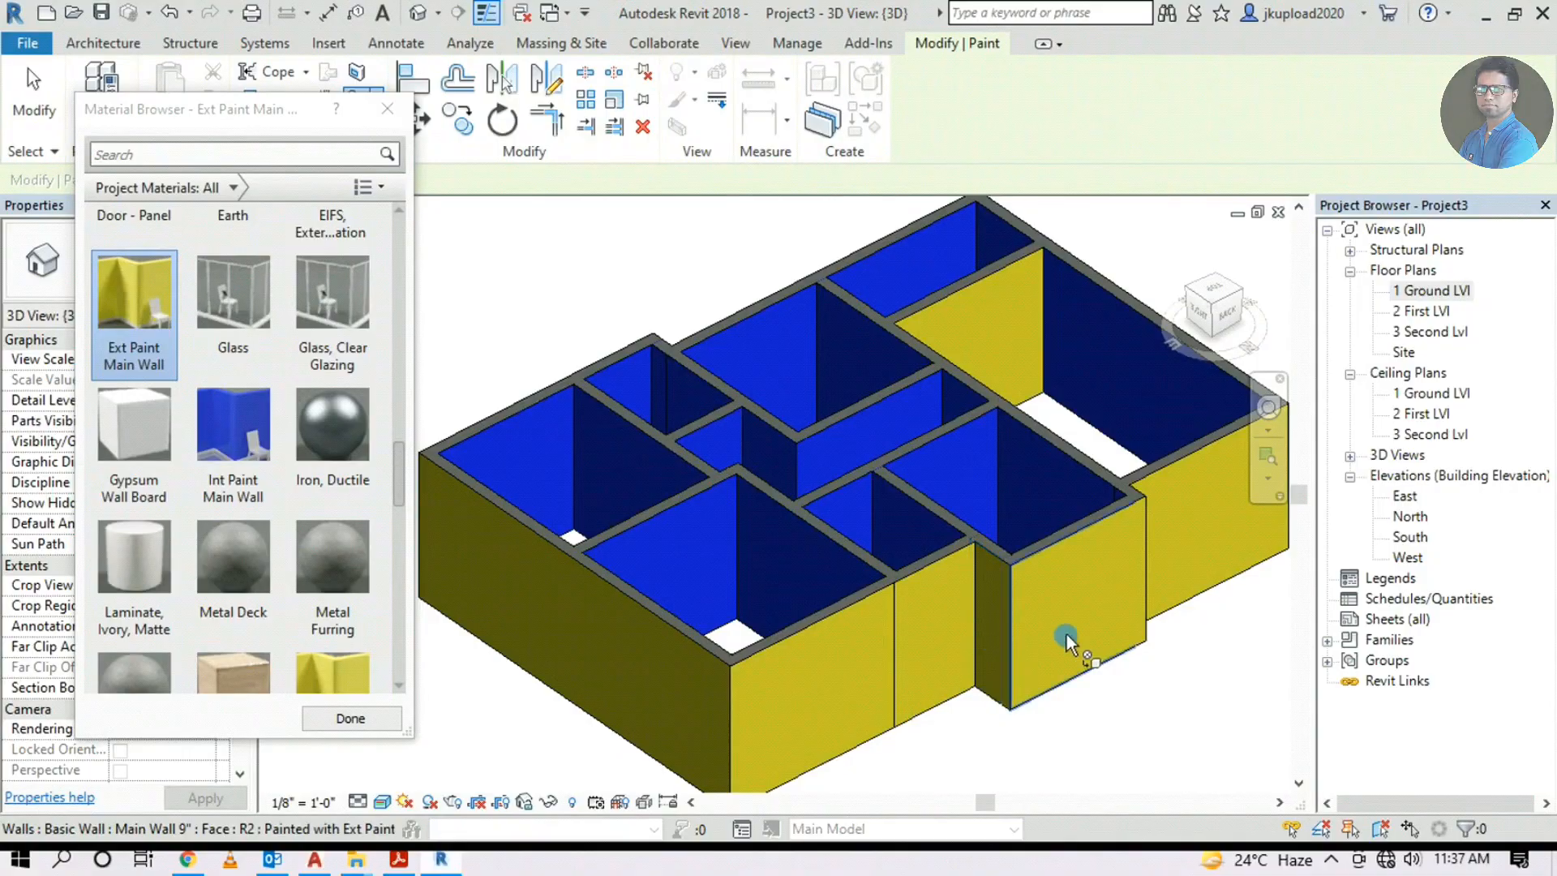
{"action": "scroll", "coordinate": [1089, 646], "scroll_direction": "up", "scroll_amount": 8}
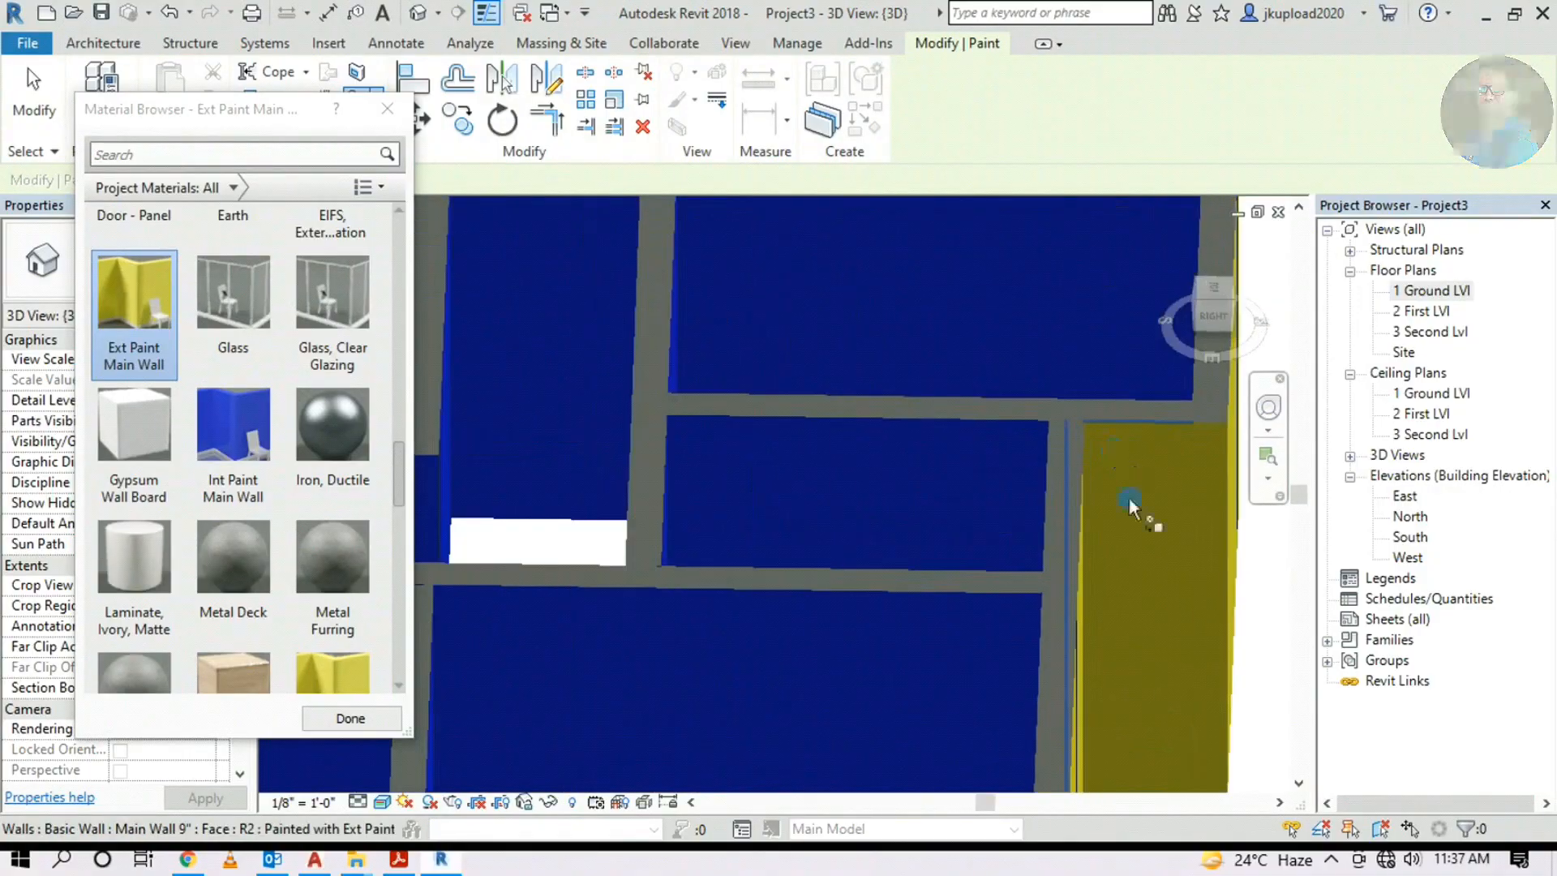
{"action": "middle_click_drag", "start_coordinate": [1133, 511], "coordinate": [567, 525], "text": "shift"}
{"action": "scroll", "coordinate": [567, 527], "scroll_direction": "down", "scroll_amount": 5}
{"action": "middle_click_drag", "start_coordinate": [1029, 585], "coordinate": [932, 559], "text": "shift"}
{"action": "scroll", "coordinate": [926, 489], "scroll_direction": "up", "scroll_amount": 3}
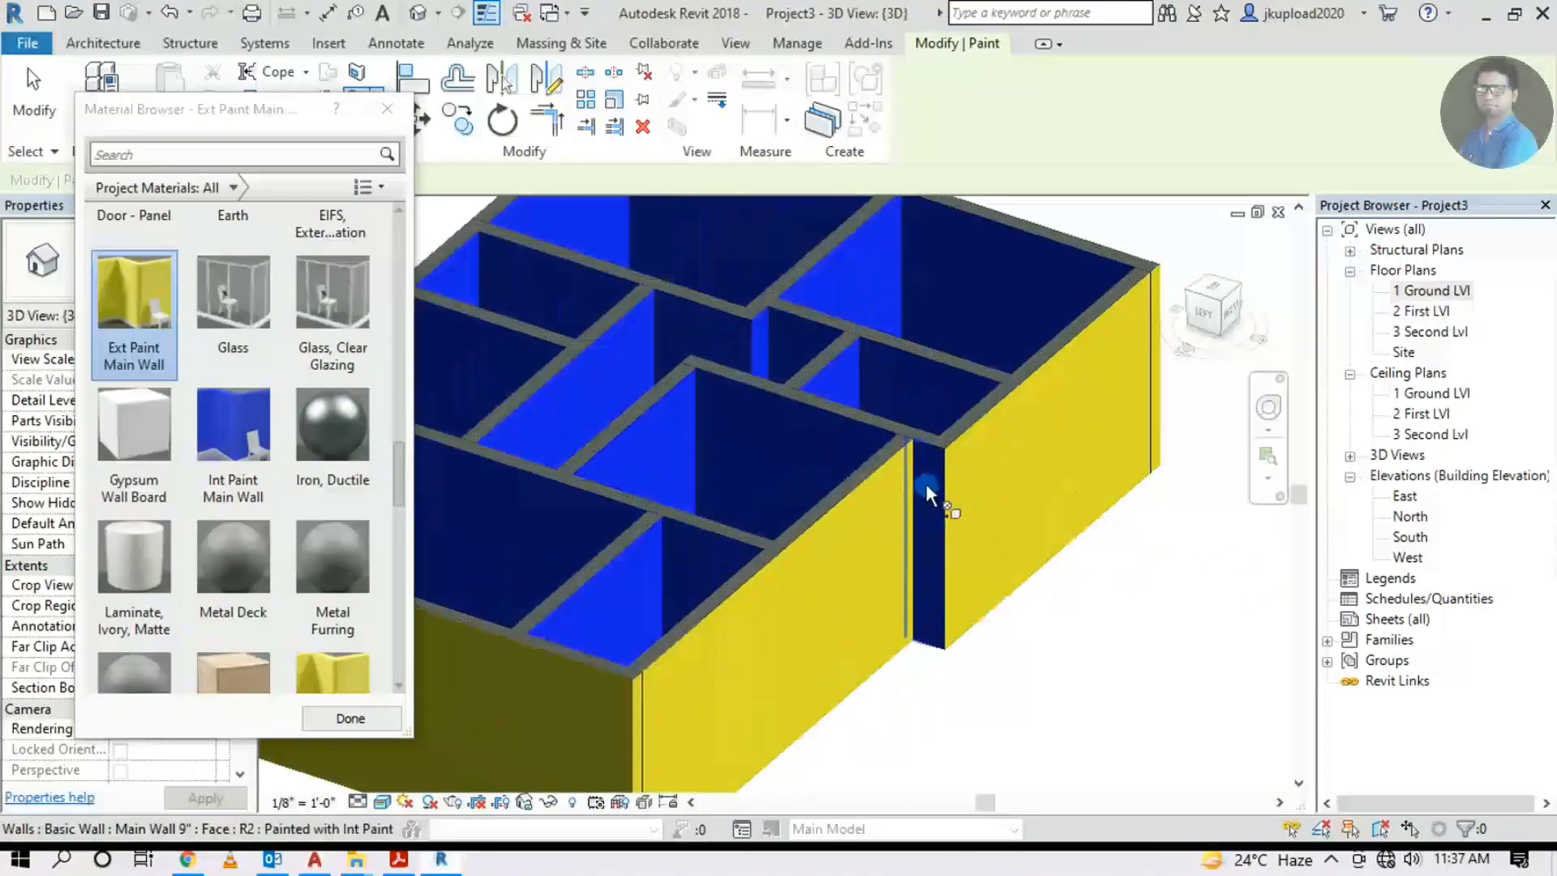
{"action": "scroll", "coordinate": [927, 478], "scroll_direction": "up", "scroll_amount": 2}
{"action": "left_click", "coordinate": [930, 440]}
Paint the remaining yellow interior wall face with Int Paint Main Wall and finish painting
{"action": "mouse_move", "coordinate": [930, 442]}
{"action": "middle_mouse_down", "text": "shift"}
{"action": "mouse_move", "coordinate": [1038, 483]}
{"action": "mouse_move", "coordinate": [797, 464]}
{"action": "mouse_move", "coordinate": [928, 570]}
{"action": "mouse_move", "coordinate": [802, 634]}
{"action": "mouse_move", "coordinate": [1018, 636]}
{"action": "middle_mouse_up", "text": "shift"}
{"action": "scroll", "coordinate": [1038, 483], "scroll_direction": "down", "scroll_amount": 3}
{"action": "scroll", "coordinate": [928, 570], "scroll_direction": "down", "scroll_amount": 3}
{"action": "left_click", "coordinate": [233, 438]}
{"action": "left_click", "coordinate": [1025, 576]}
{"action": "mouse_move", "coordinate": [1025, 576]}
{"action": "middle_mouse_down", "text": "shift"}
{"action": "mouse_move", "coordinate": [1189, 594]}
{"action": "mouse_move", "coordinate": [997, 382]}
{"action": "mouse_move", "coordinate": [1008, 712]}
{"action": "mouse_move", "coordinate": [855, 556]}
{"action": "mouse_move", "coordinate": [680, 491]}
{"action": "mouse_move", "coordinate": [1009, 489]}
{"action": "mouse_move", "coordinate": [776, 618]}
{"action": "mouse_move", "coordinate": [742, 657]}
{"action": "middle_mouse_up", "text": "shift"}
{"action": "key", "text": "Escape"}
{"action": "scroll", "coordinate": [680, 491], "scroll_direction": "up", "scroll_amount": 4}
{"action": "scroll", "coordinate": [742, 656], "scroll_direction": "down", "scroll_amount": 3}
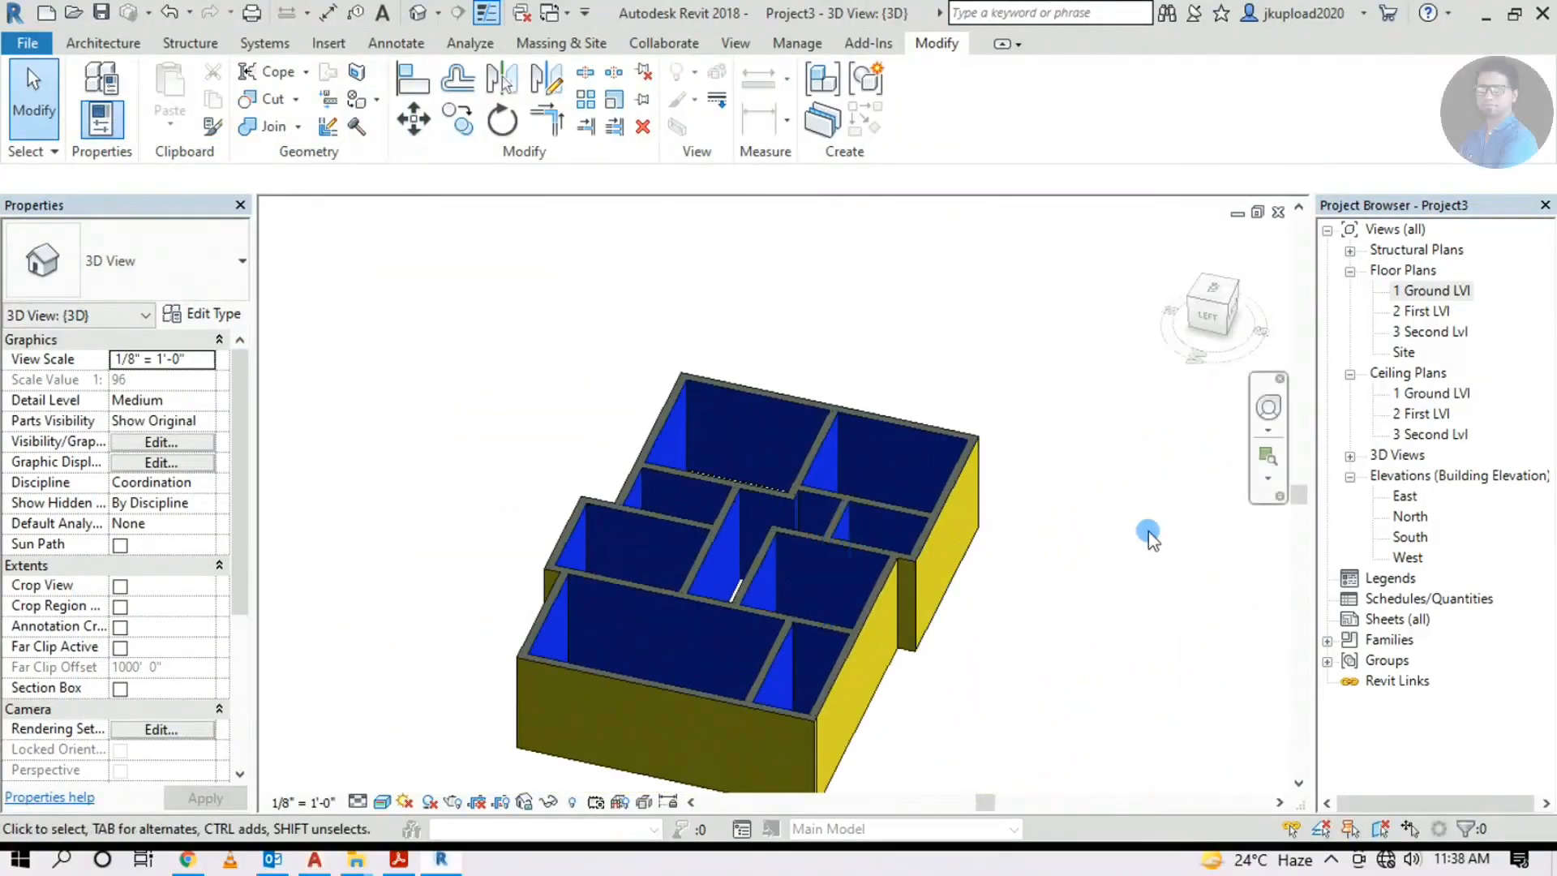
{"action": "middle_click_drag", "start_coordinate": [945, 587], "coordinate": [1334, 357], "text": "shift"}
Open the 1 Ground LVl floor plan and examine the door positions on the reference plan
{"action": "double_click", "coordinate": [1400, 292]}
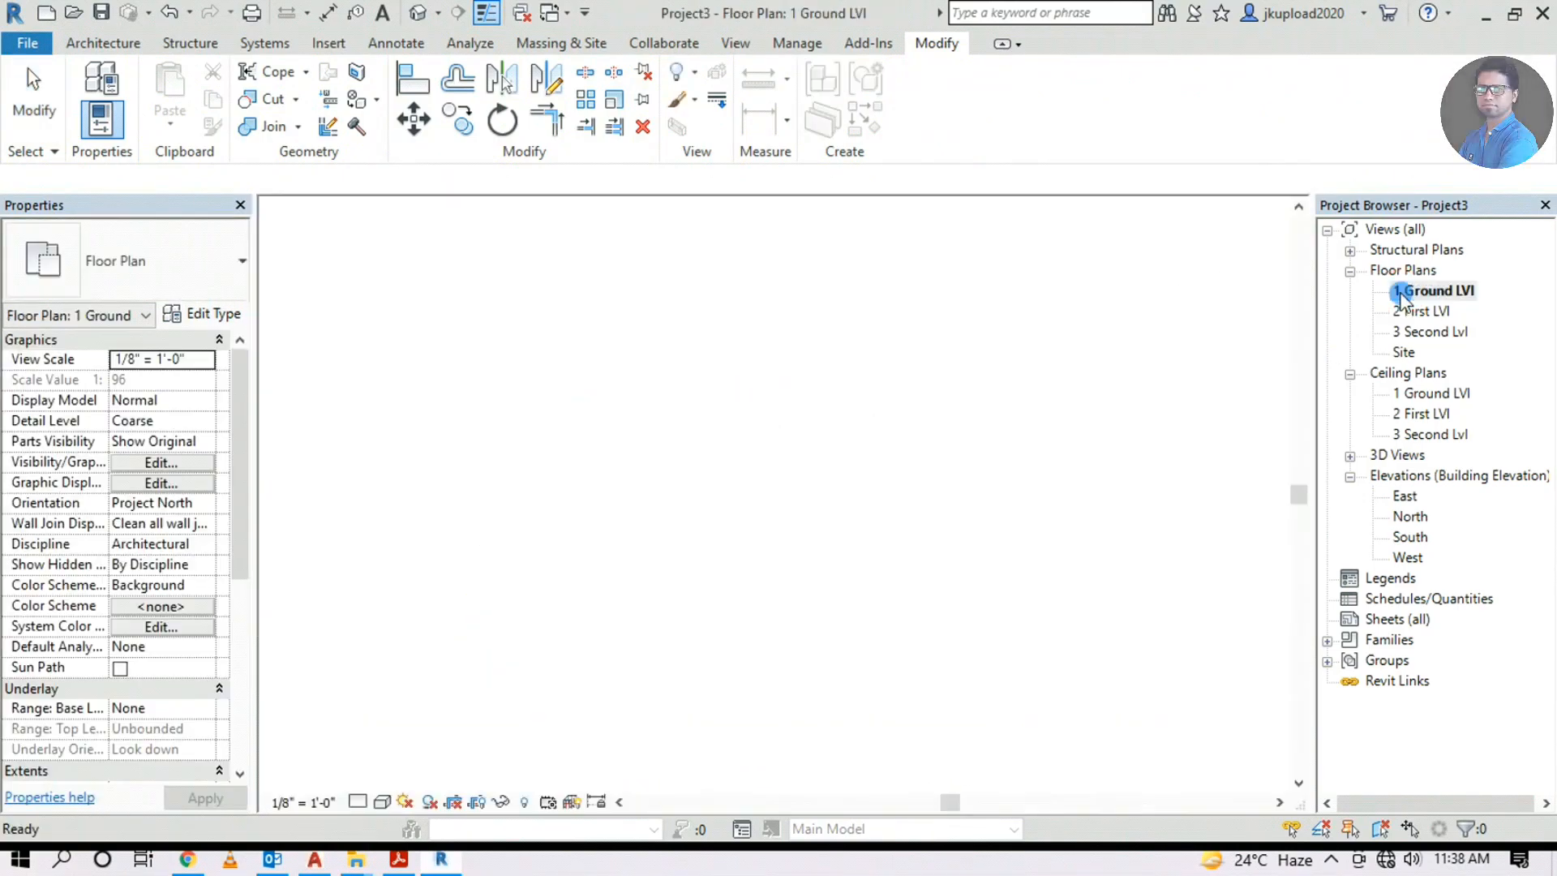
{"action": "scroll", "coordinate": [573, 338], "scroll_direction": "up", "scroll_amount": 2}
{"action": "scroll", "coordinate": [573, 338], "scroll_direction": "down", "scroll_amount": 2}
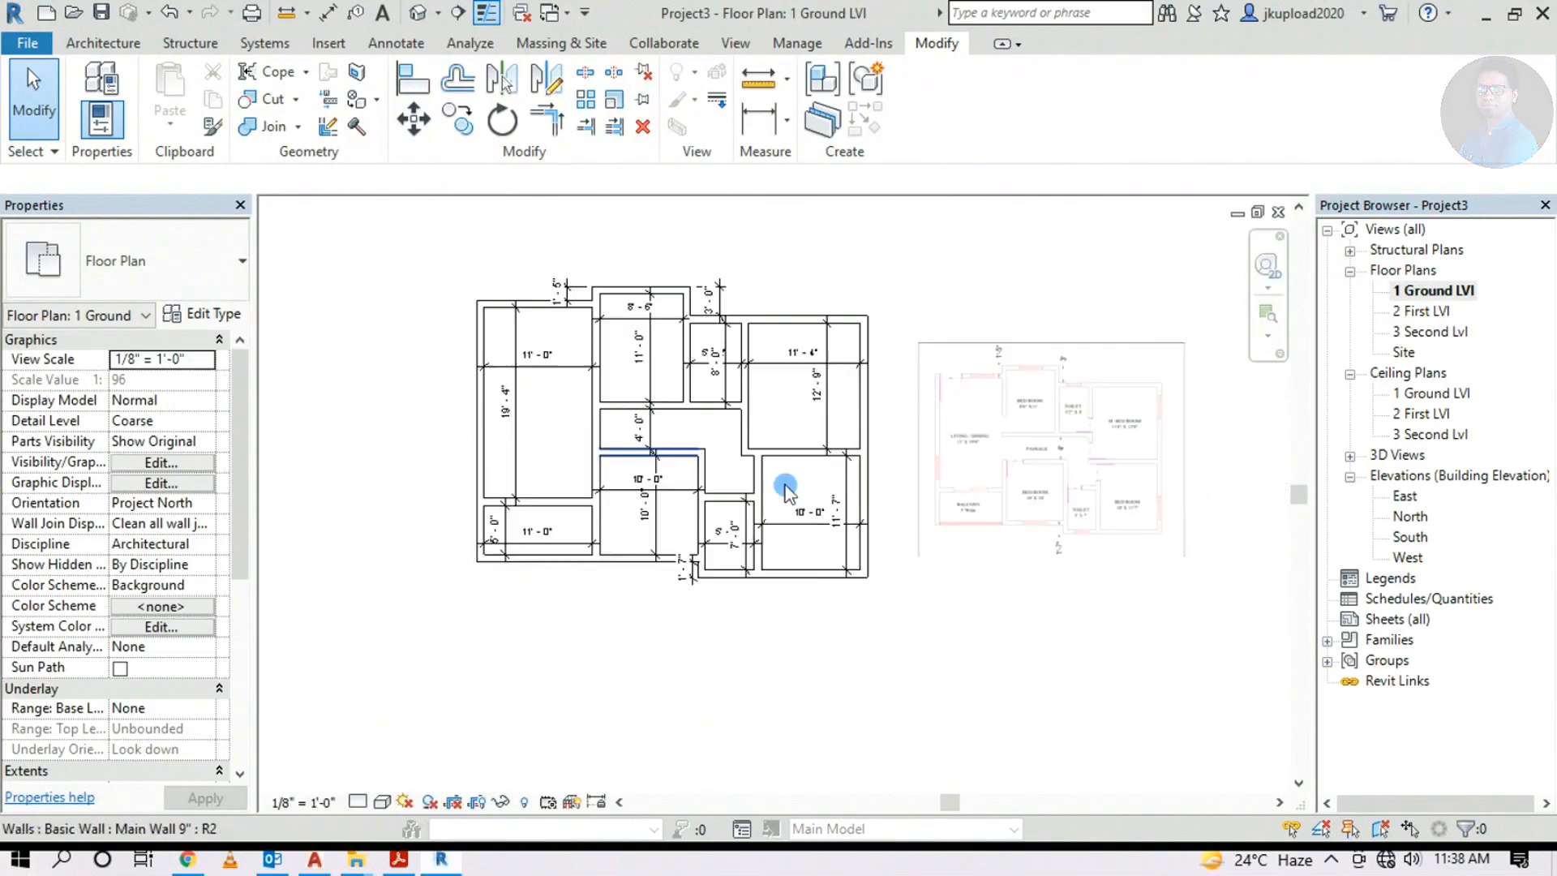
{"action": "middle_click_drag", "start_coordinate": [884, 566], "coordinate": [850, 612]}
{"action": "left_click", "coordinate": [103, 44]}
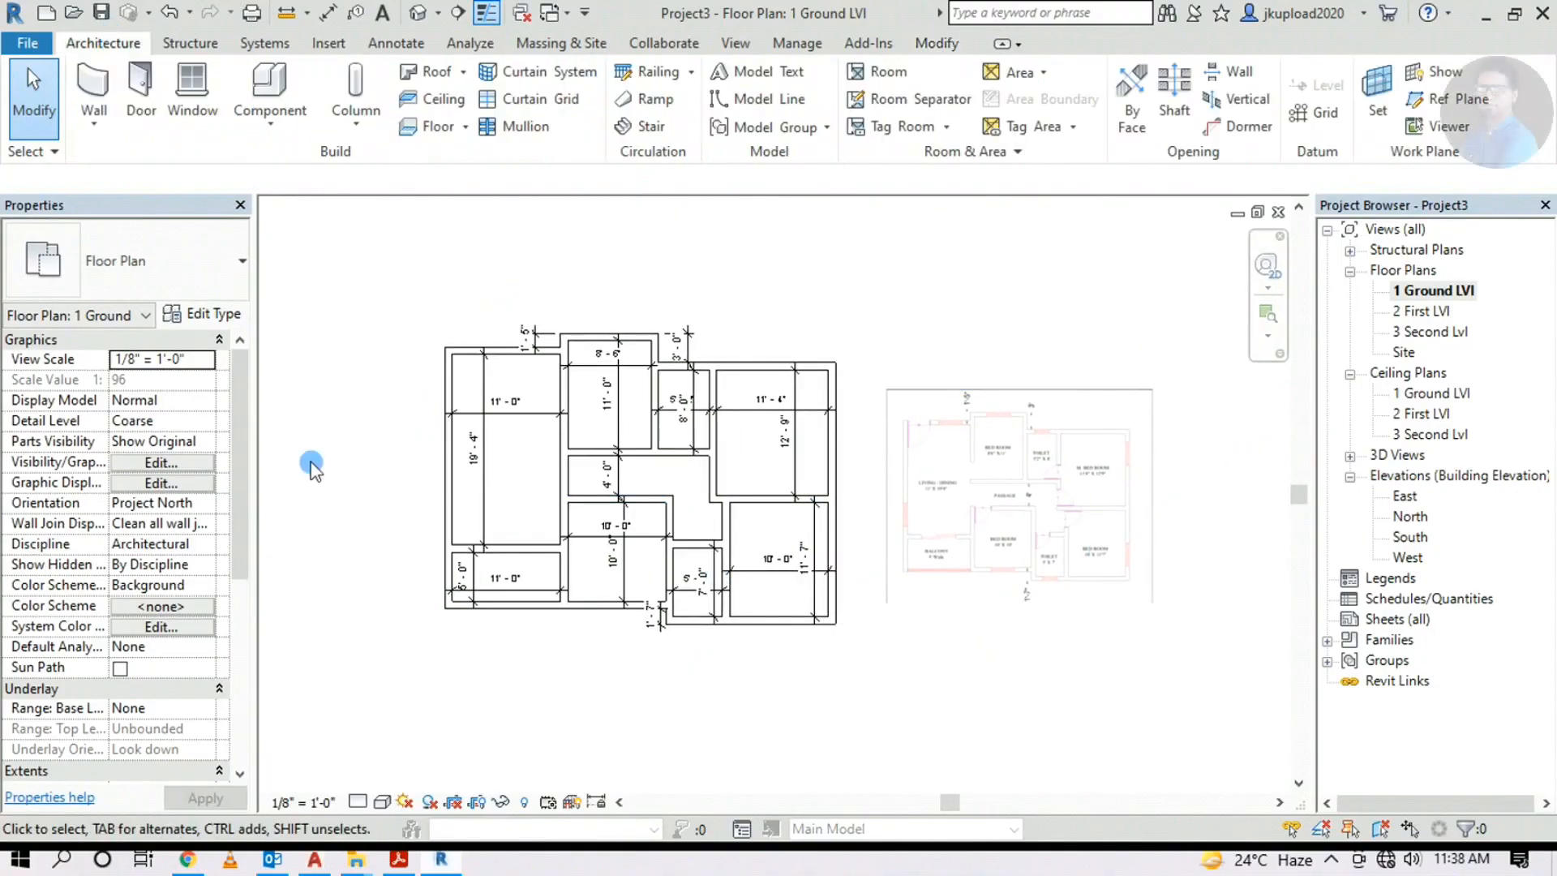
{"action": "scroll", "coordinate": [934, 446], "scroll_direction": "up", "scroll_amount": 5}
{"action": "scroll", "coordinate": [937, 484], "scroll_direction": "down", "scroll_amount": 2}
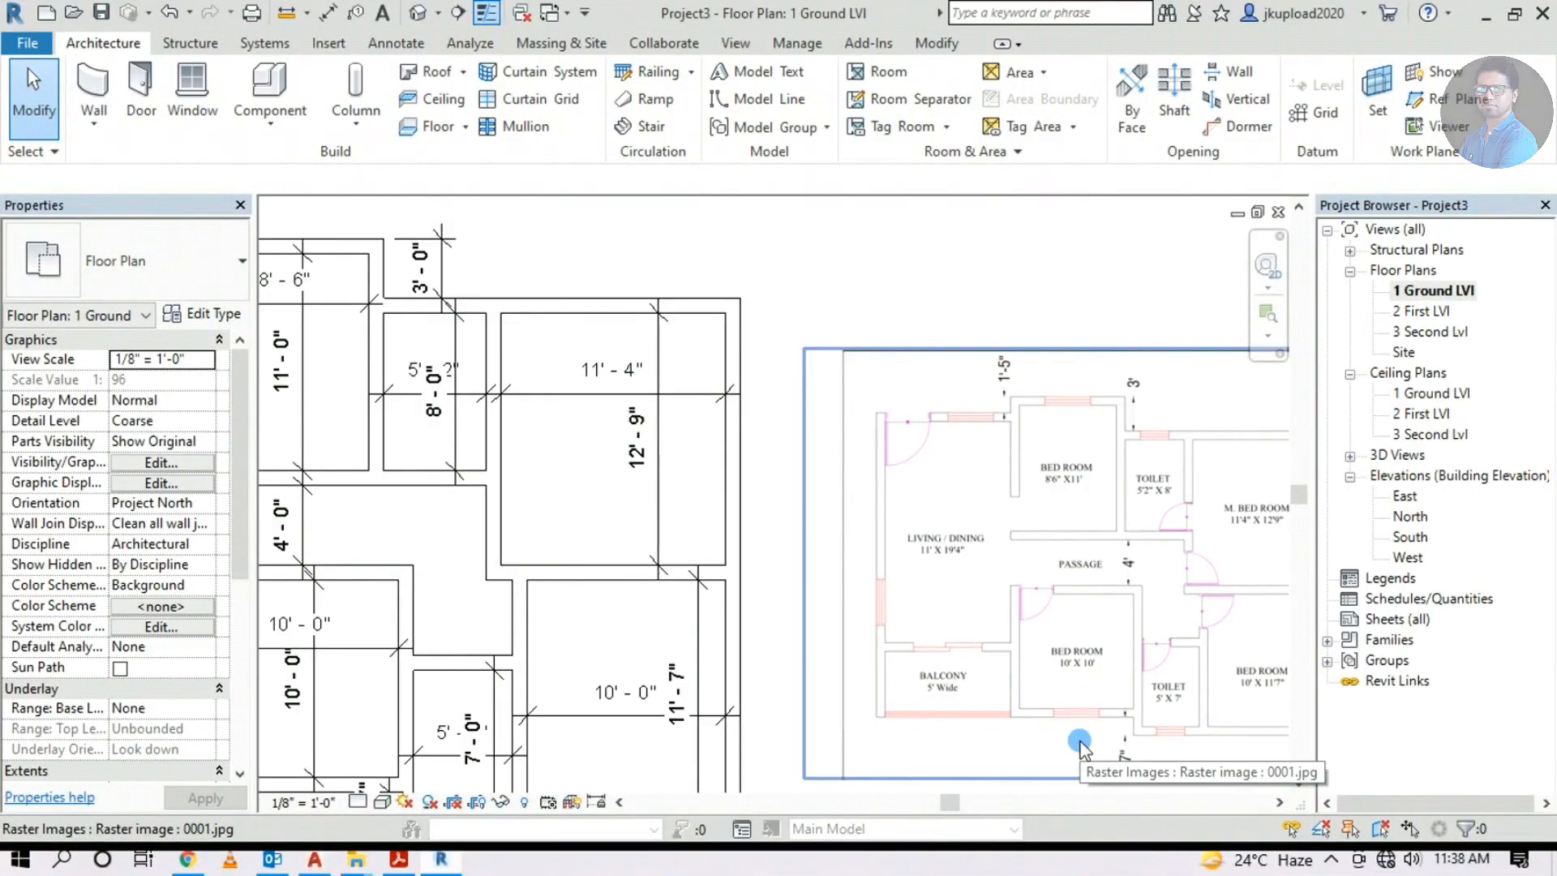
Start the Door command, check the available Single-Flush sizes and browse the family library to the External Doors folder
{"action": "left_click", "coordinate": [138, 82]}
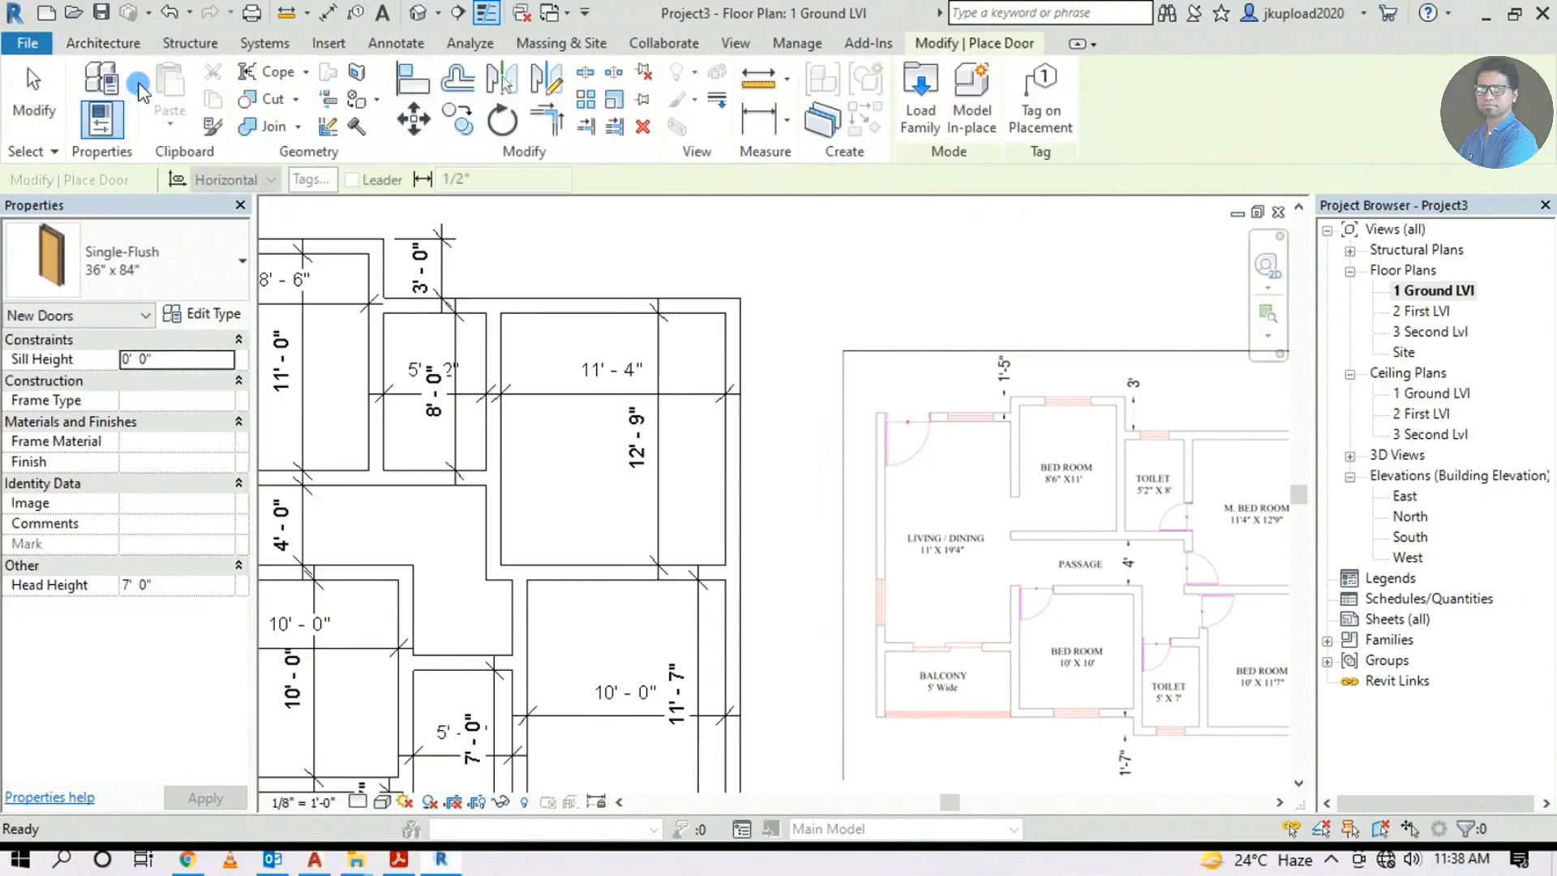
{"action": "left_click", "coordinate": [120, 274]}
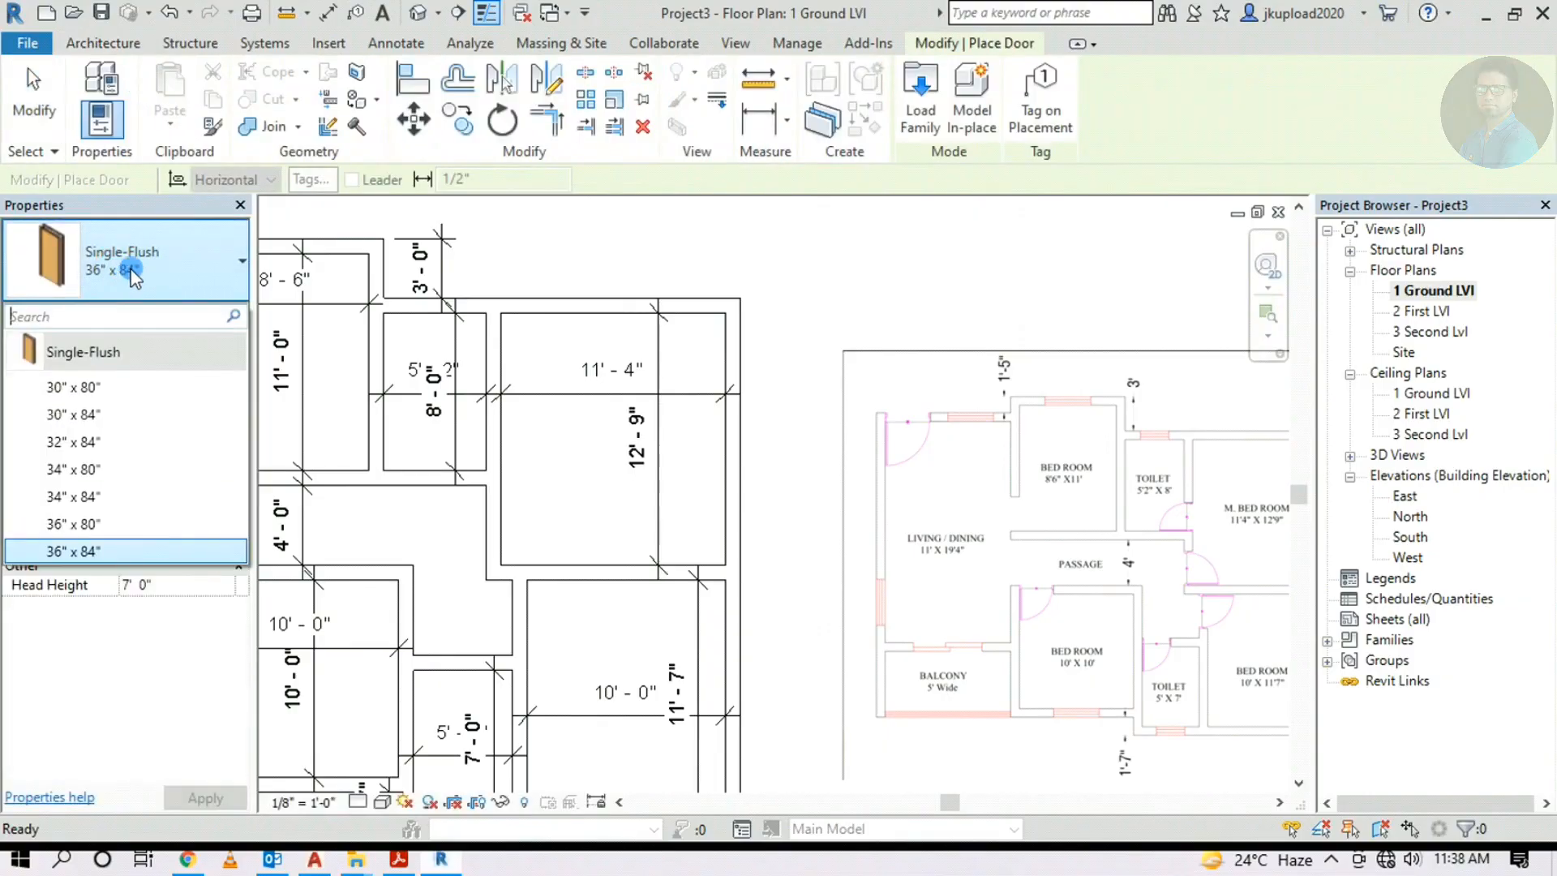
{"action": "left_click", "coordinate": [224, 270]}
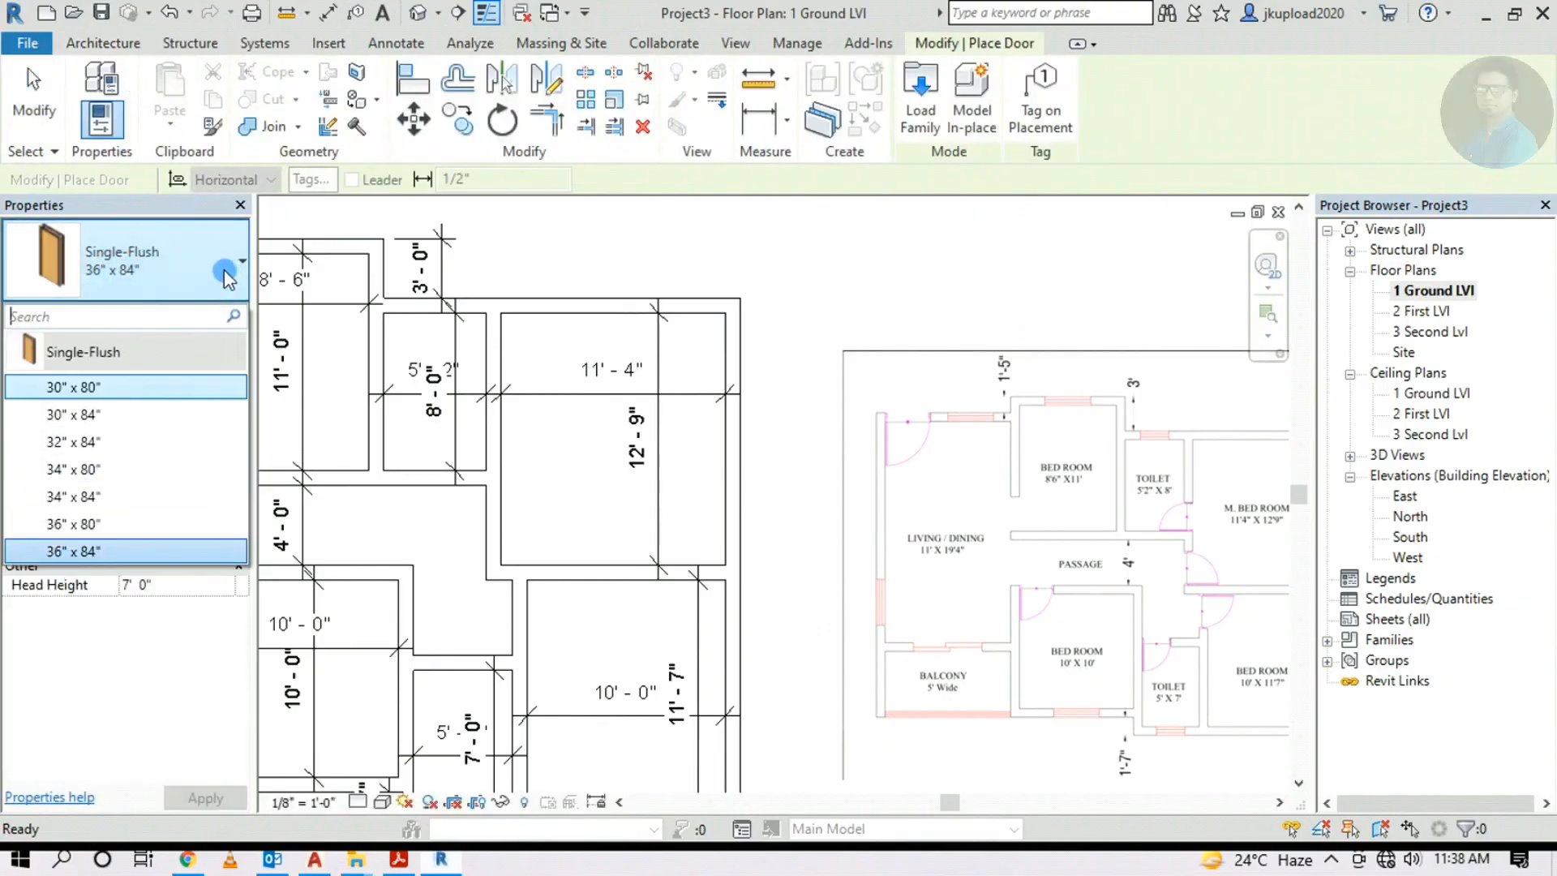
{"action": "left_click", "coordinate": [916, 78]}
{"action": "double_click", "coordinate": [966, 150]}
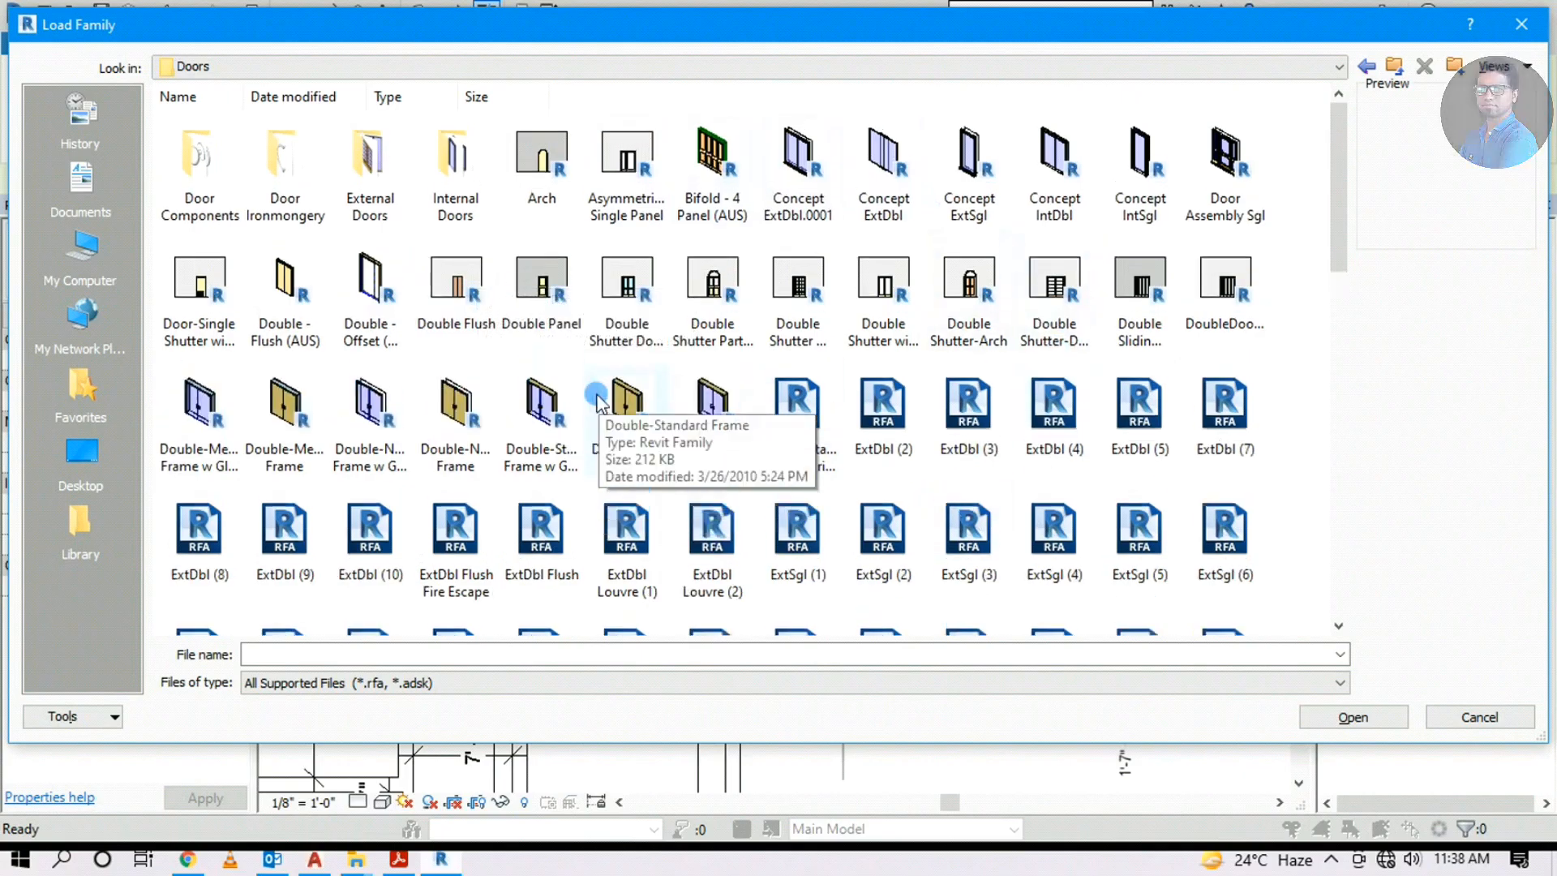
{"action": "scroll", "coordinate": [598, 418], "scroll_direction": "up", "scroll_amount": 3, "text": "ctrl"}
{"action": "scroll", "coordinate": [604, 243], "scroll_direction": "down", "scroll_amount": 3, "text": "ctrl"}
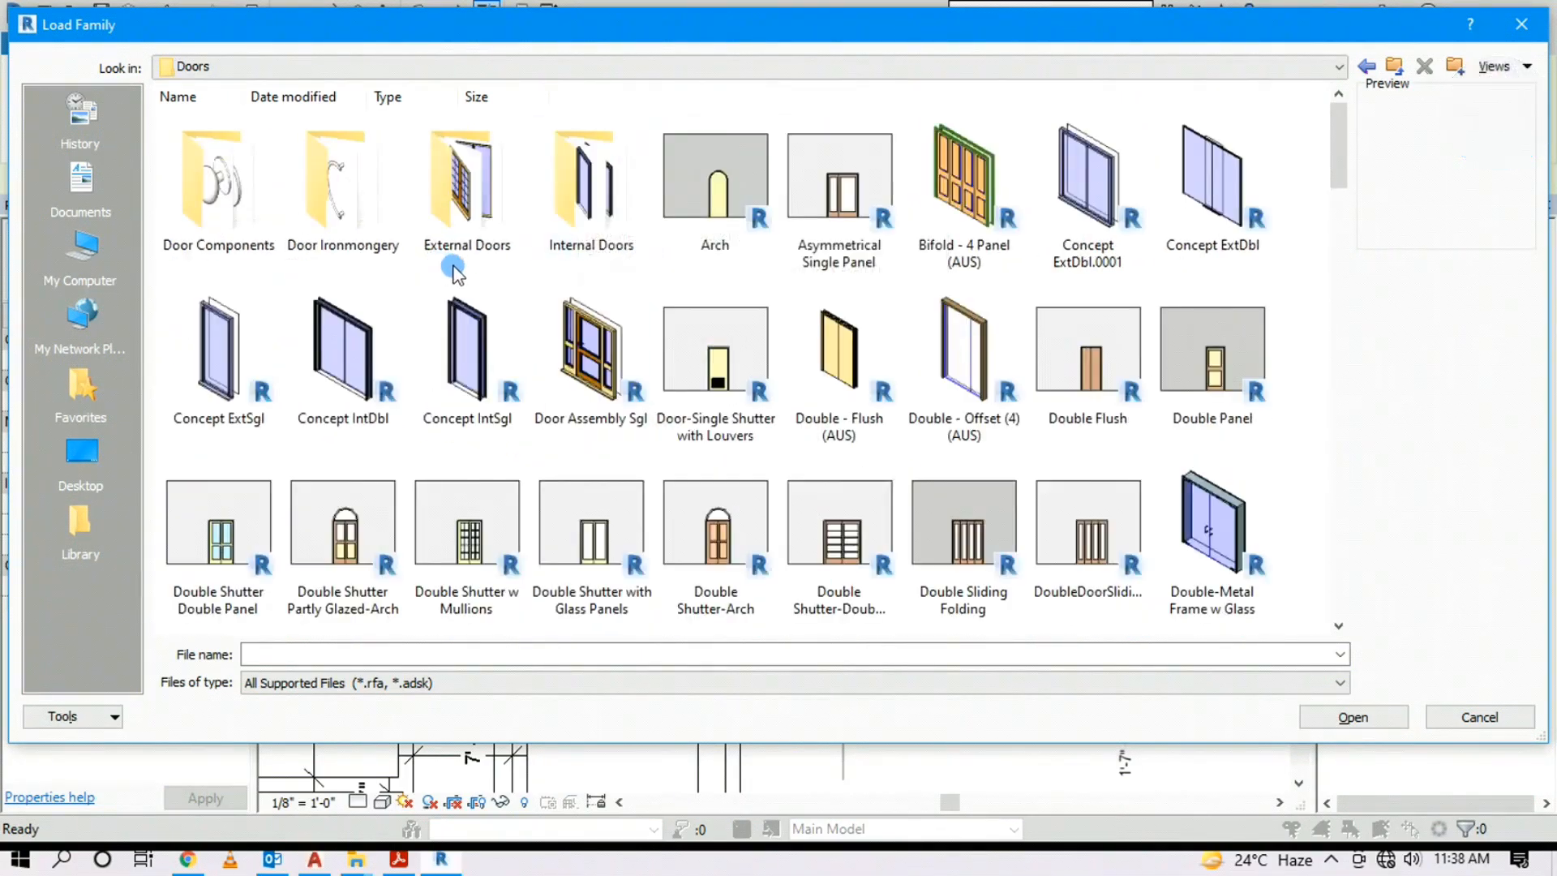
{"action": "double_click", "coordinate": [450, 179]}
{"action": "scroll", "coordinate": [643, 166], "scroll_direction": "up", "scroll_amount": 2, "text": "ctrl"}
{"action": "scroll", "coordinate": [643, 166], "scroll_direction": "up", "scroll_amount": 2, "text": "ctrl"}
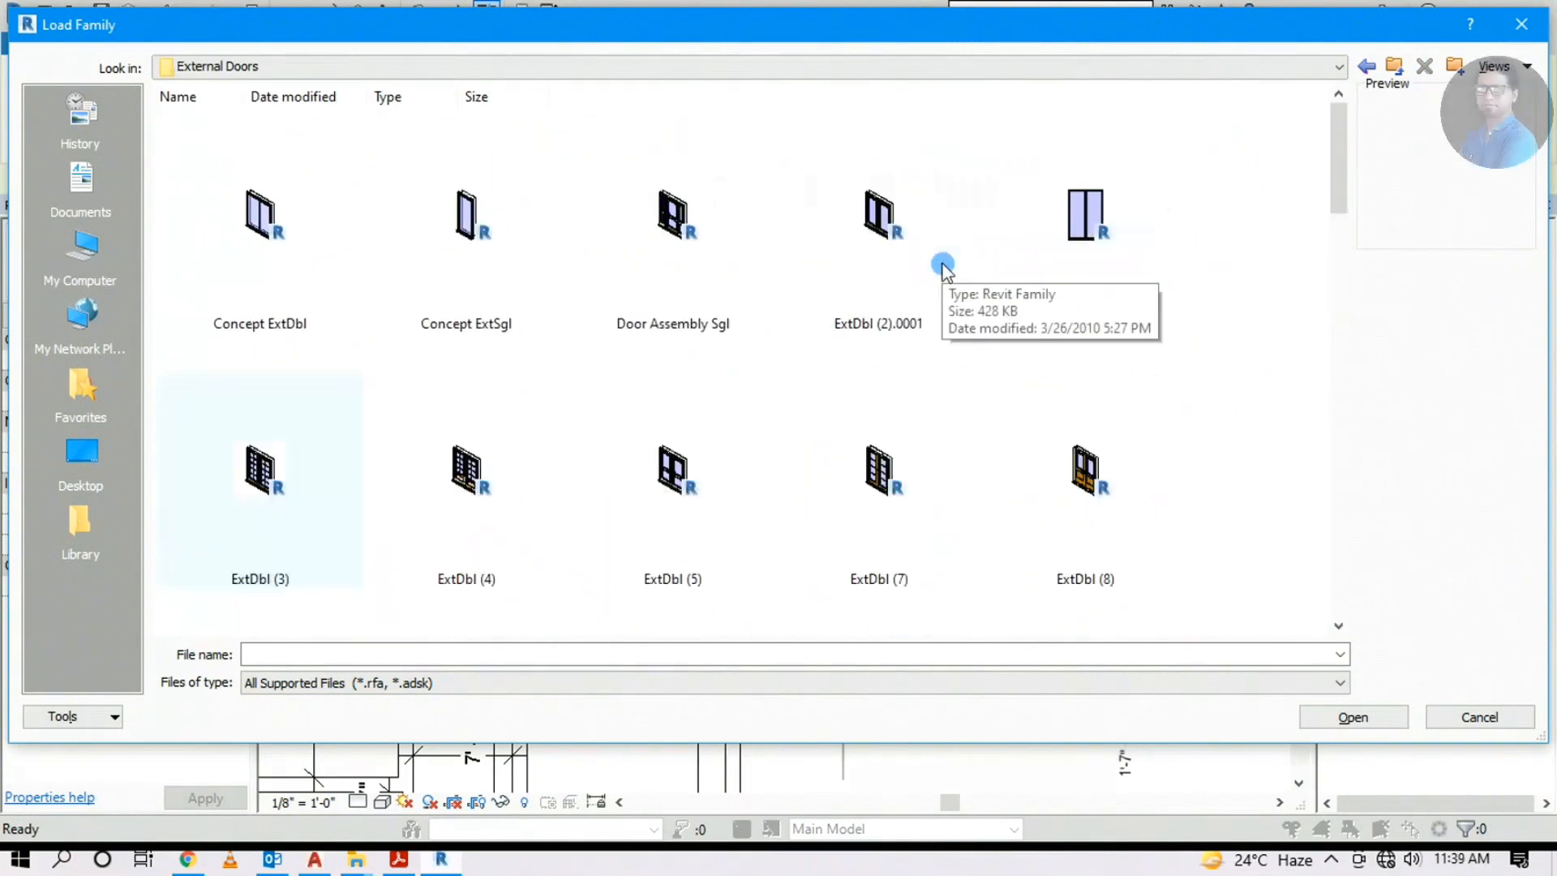
Load the ExtDbl (9) double-door family from the External Doors folder
{"action": "scroll", "coordinate": [594, 368], "scroll_direction": "down", "scroll_amount": 5}
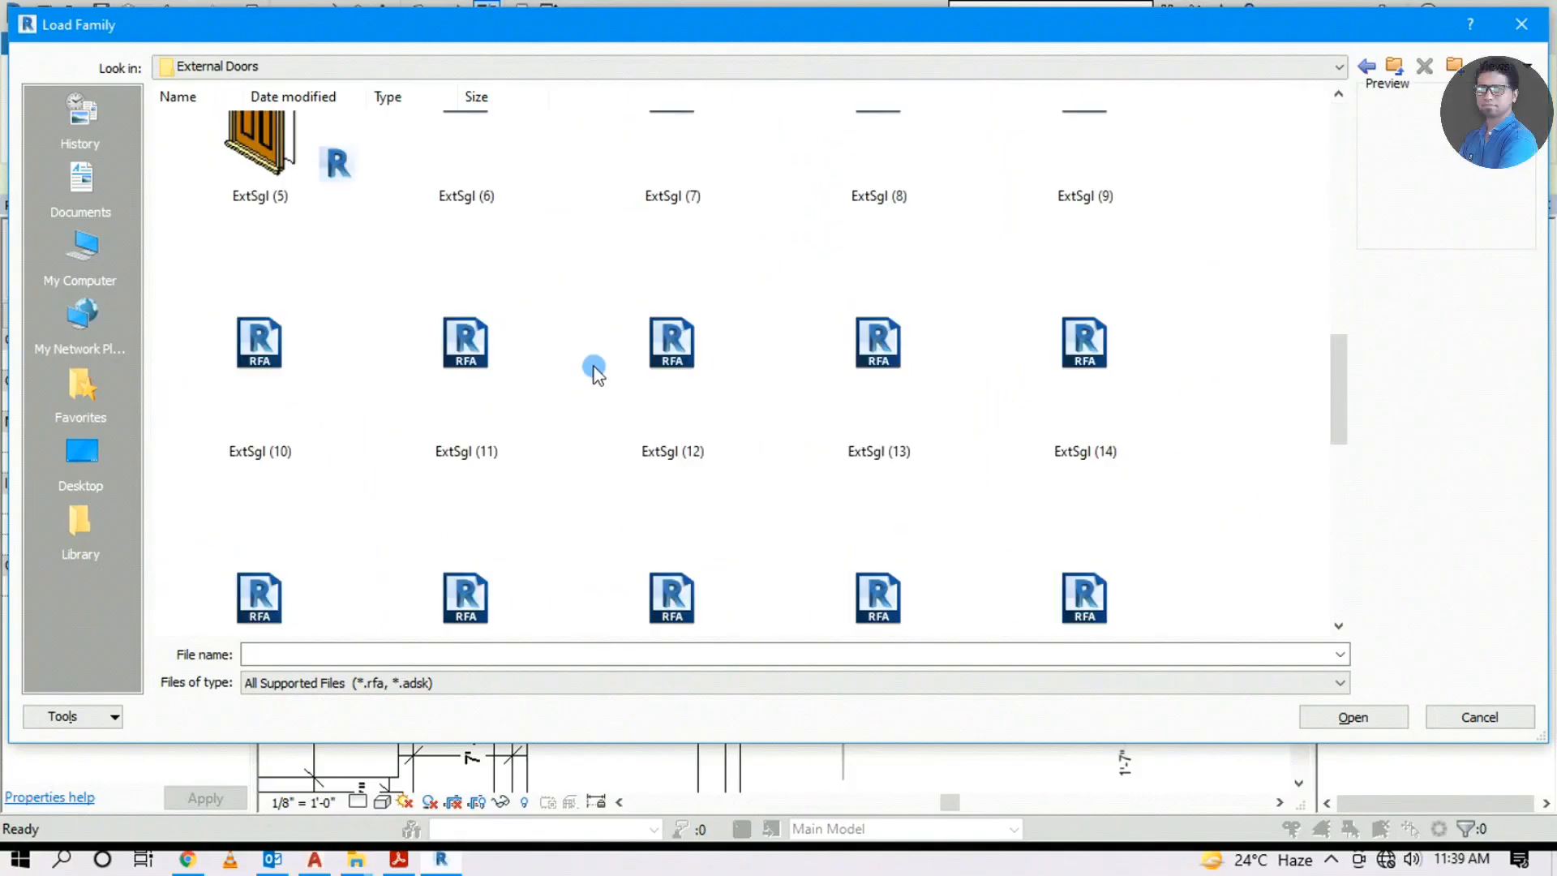
{"action": "scroll", "coordinate": [593, 367], "scroll_direction": "up", "scroll_amount": 5}
{"action": "scroll", "coordinate": [595, 369], "scroll_direction": "down", "scroll_amount": 3}
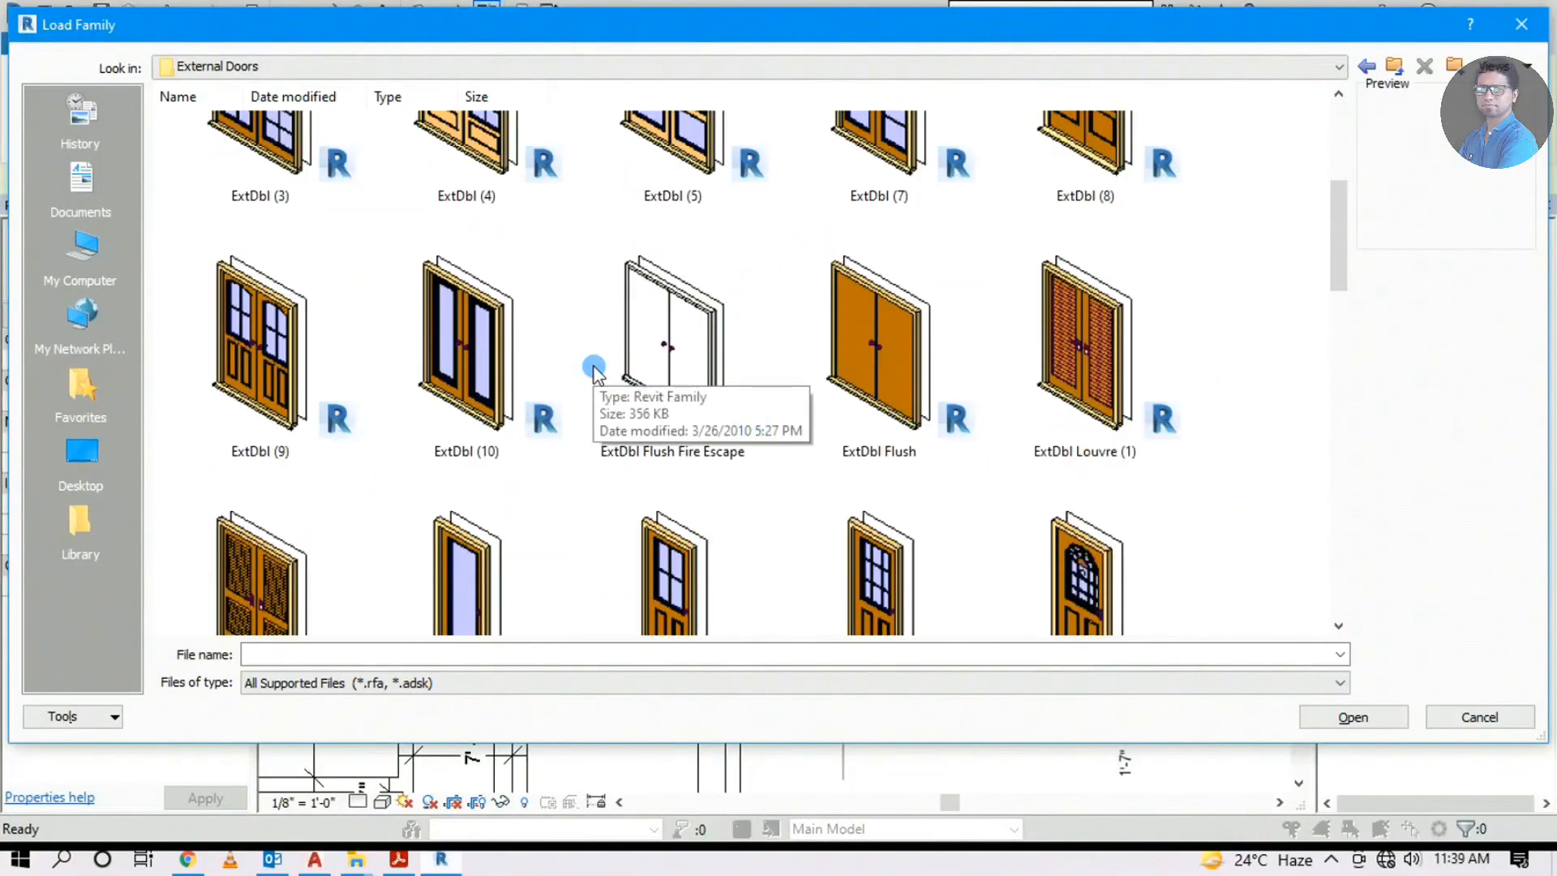
{"action": "left_click", "coordinate": [328, 279]}
{"action": "scroll", "coordinate": [921, 479], "scroll_direction": "down", "scroll_amount": 8}
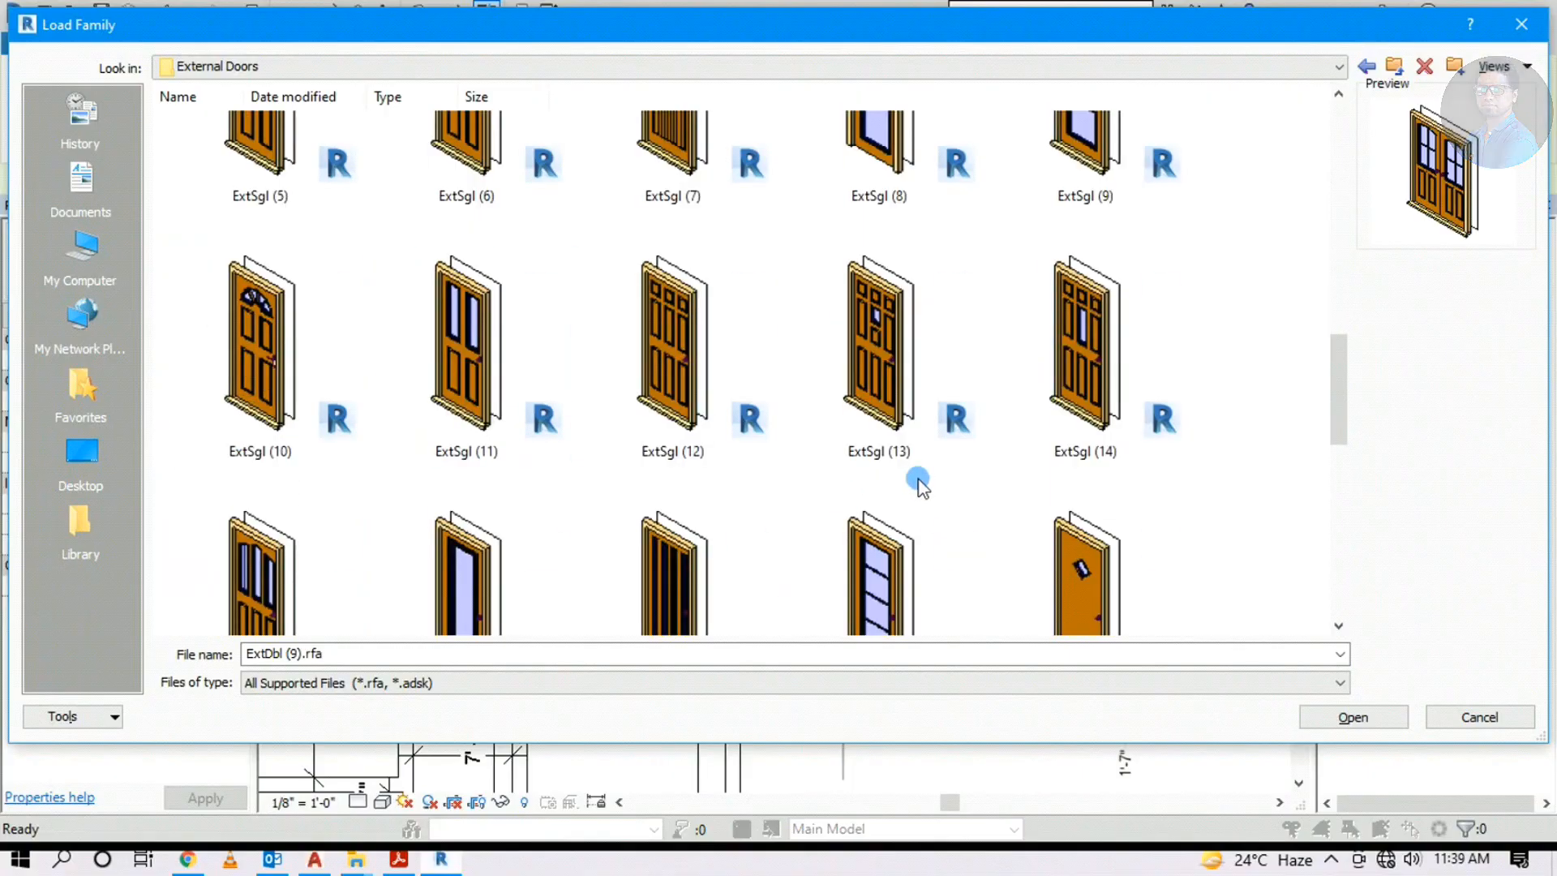
{"action": "scroll", "coordinate": [922, 479], "scroll_direction": "down", "scroll_amount": 4}
{"action": "scroll", "coordinate": [921, 474], "scroll_direction": "up", "scroll_amount": 15}
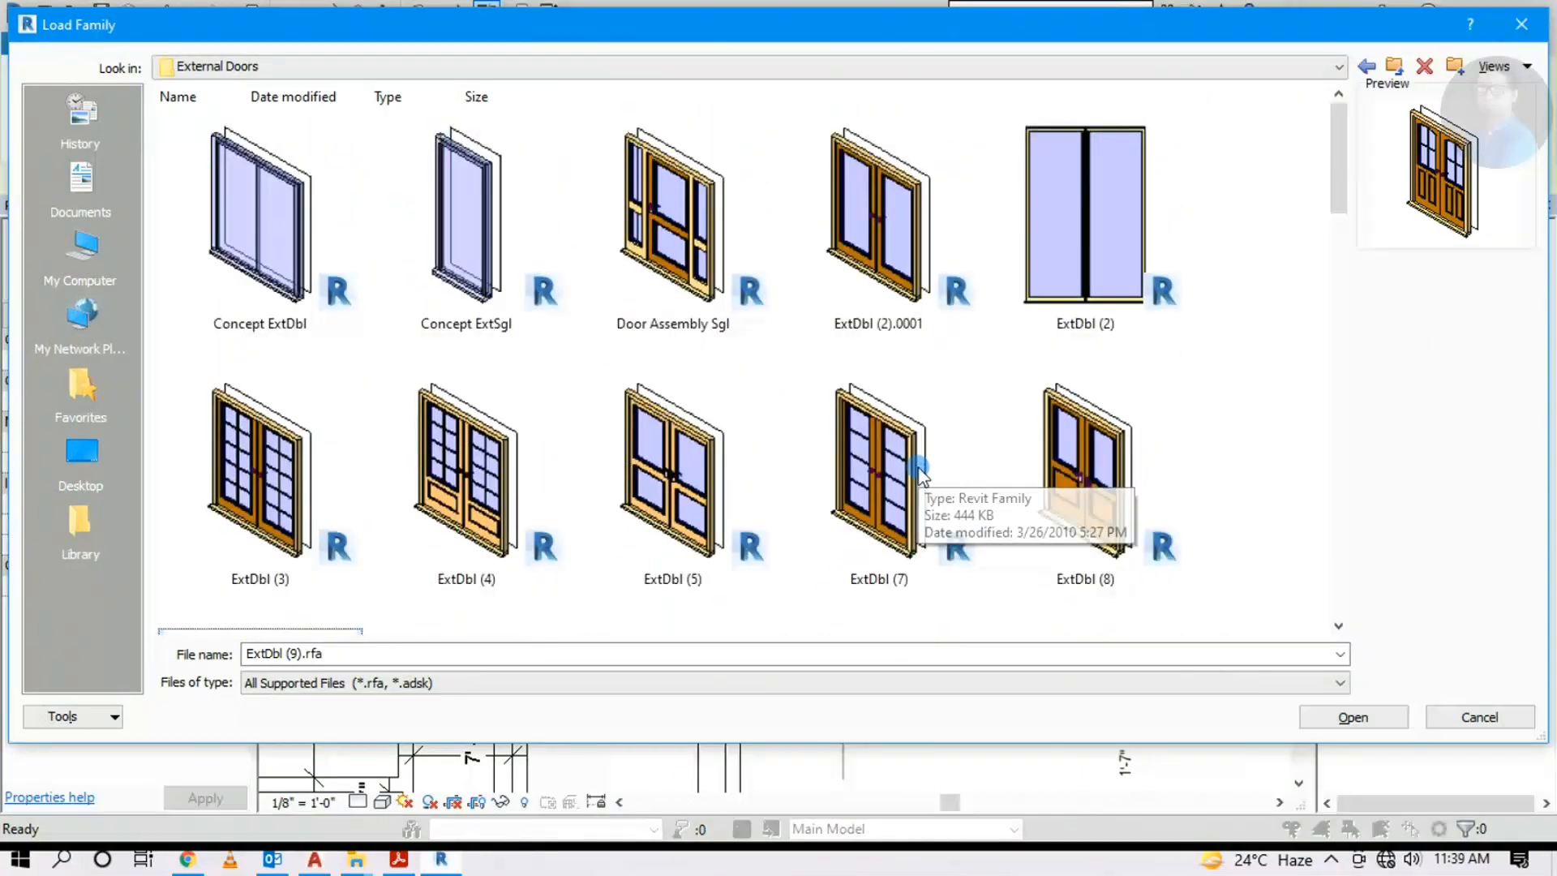
{"action": "scroll", "coordinate": [921, 472], "scroll_direction": "down", "scroll_amount": 5}
{"action": "scroll", "coordinate": [921, 474], "scroll_direction": "up", "scroll_amount": 5}
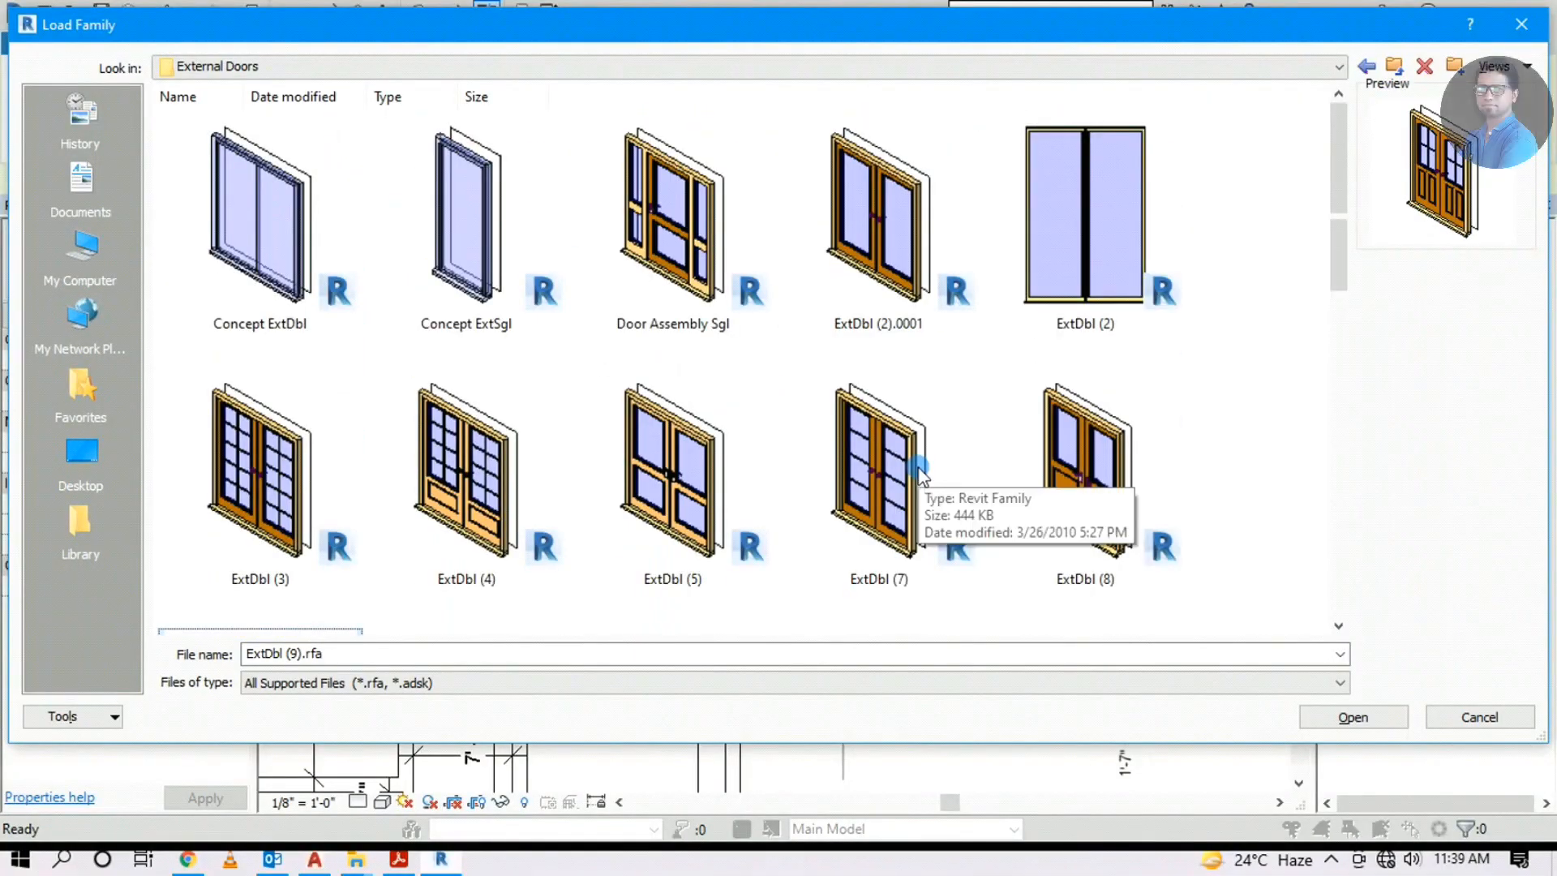
{"action": "scroll", "coordinate": [921, 474], "scroll_direction": "down", "scroll_amount": 5}
{"action": "left_click", "coordinate": [1362, 720]}
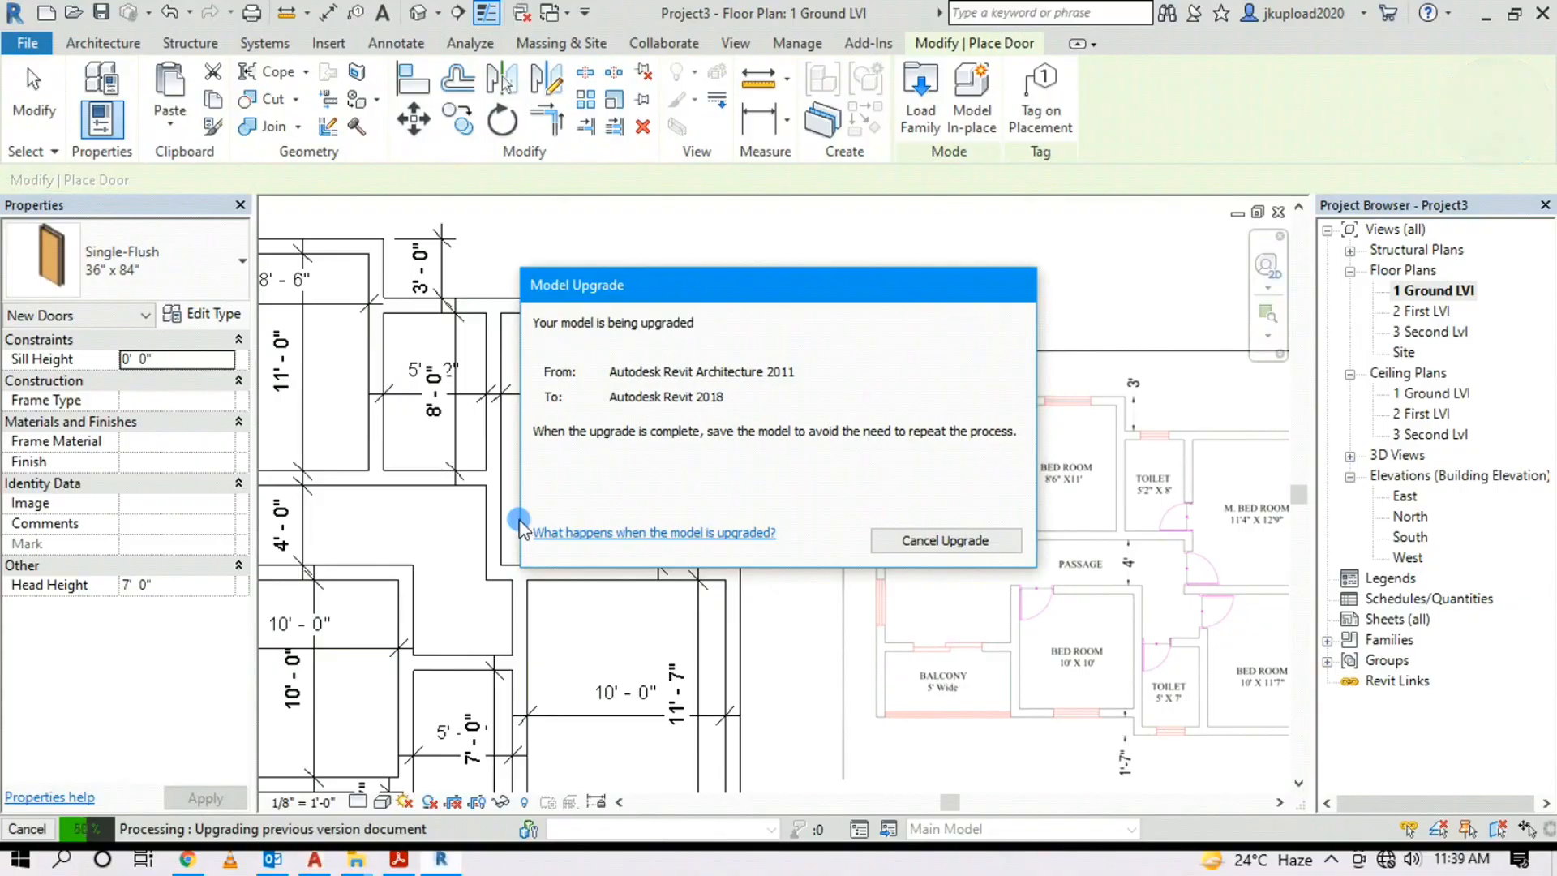
Place the ExtDbl (9) 1810 x 2110mm door in the living room's upper wall, about 1" from the inner left corner
{"action": "middle_click_drag", "start_coordinate": [792, 347], "coordinate": [897, 294]}
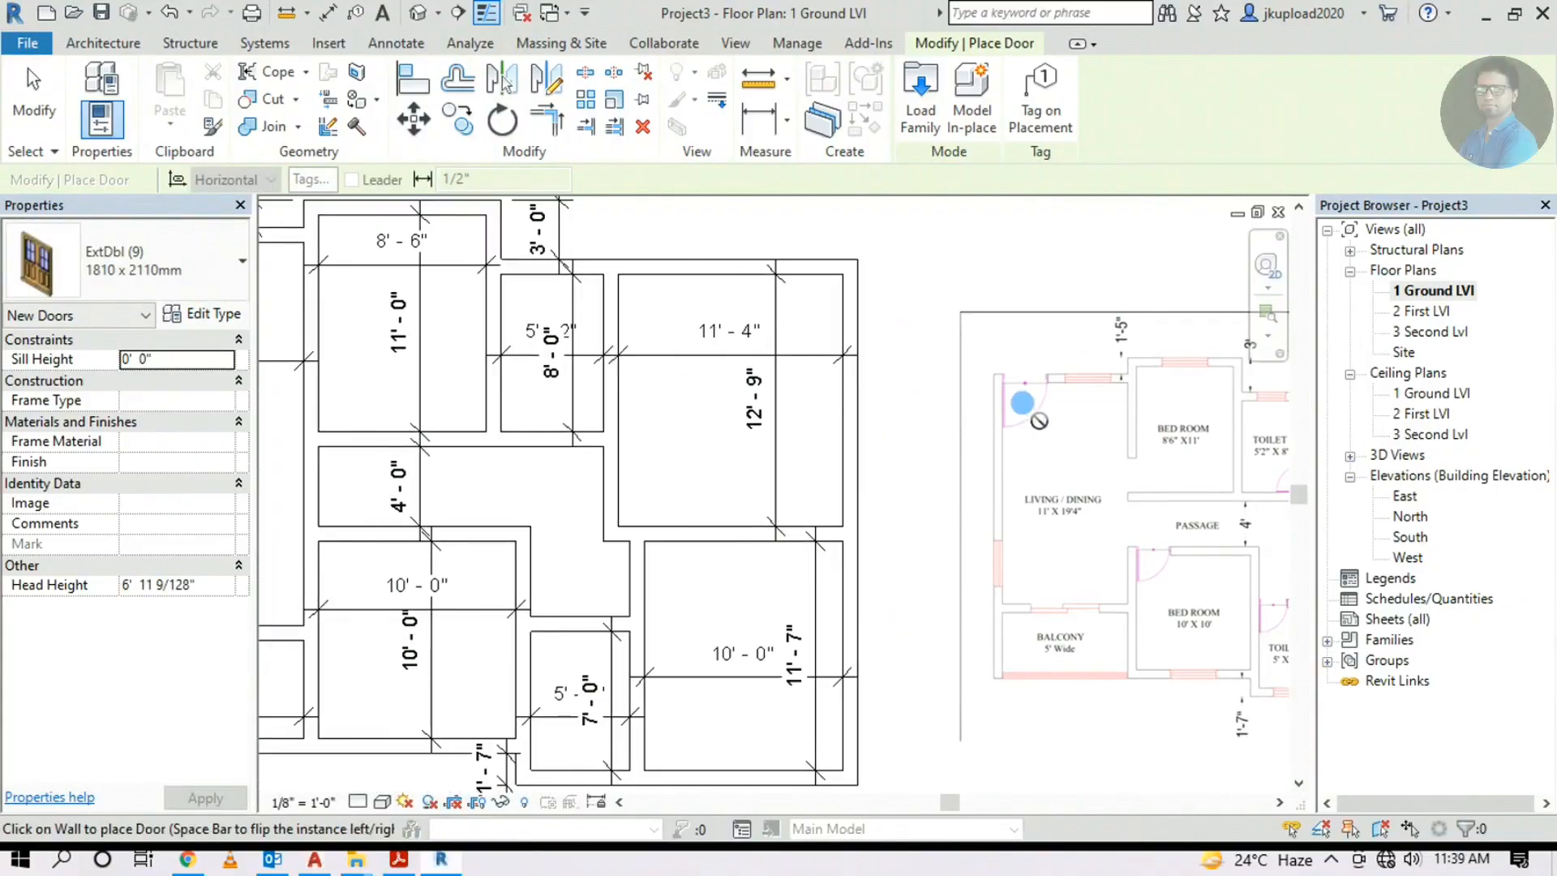
{"action": "scroll", "coordinate": [1022, 403], "scroll_direction": "up", "scroll_amount": 3}
{"action": "middle_click_drag", "start_coordinate": [1135, 526], "coordinate": [1050, 543]}
{"action": "scroll", "coordinate": [1017, 506], "scroll_direction": "up", "scroll_amount": 1}
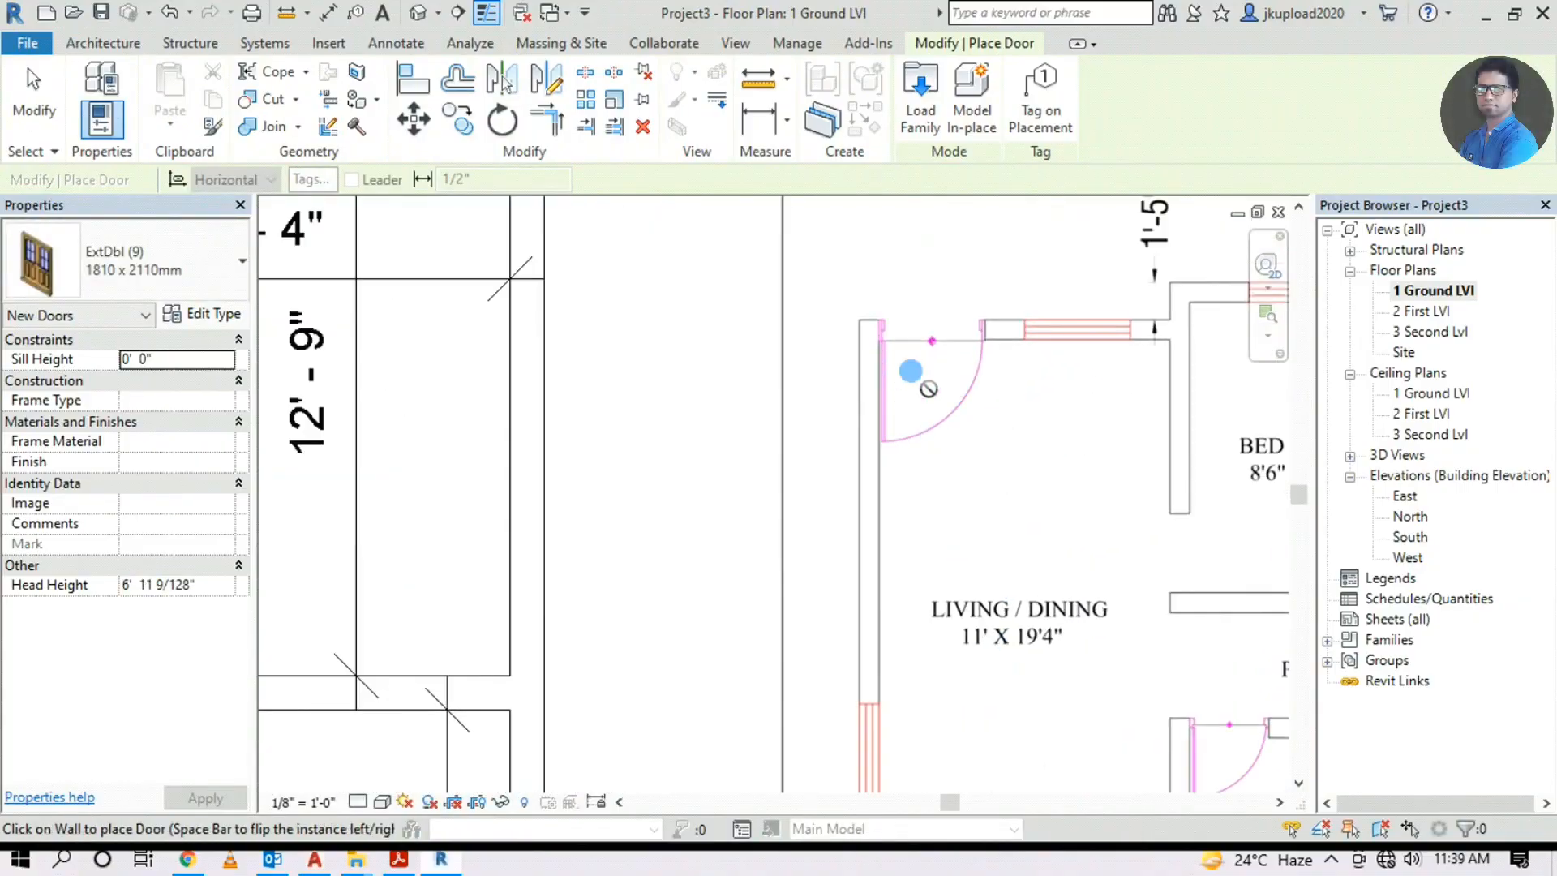
{"action": "scroll", "coordinate": [913, 378], "scroll_direction": "down", "scroll_amount": 3}
{"action": "scroll", "coordinate": [1010, 407], "scroll_direction": "down", "scroll_amount": 2}
{"action": "middle_click_drag", "start_coordinate": [687, 461], "coordinate": [1028, 490]}
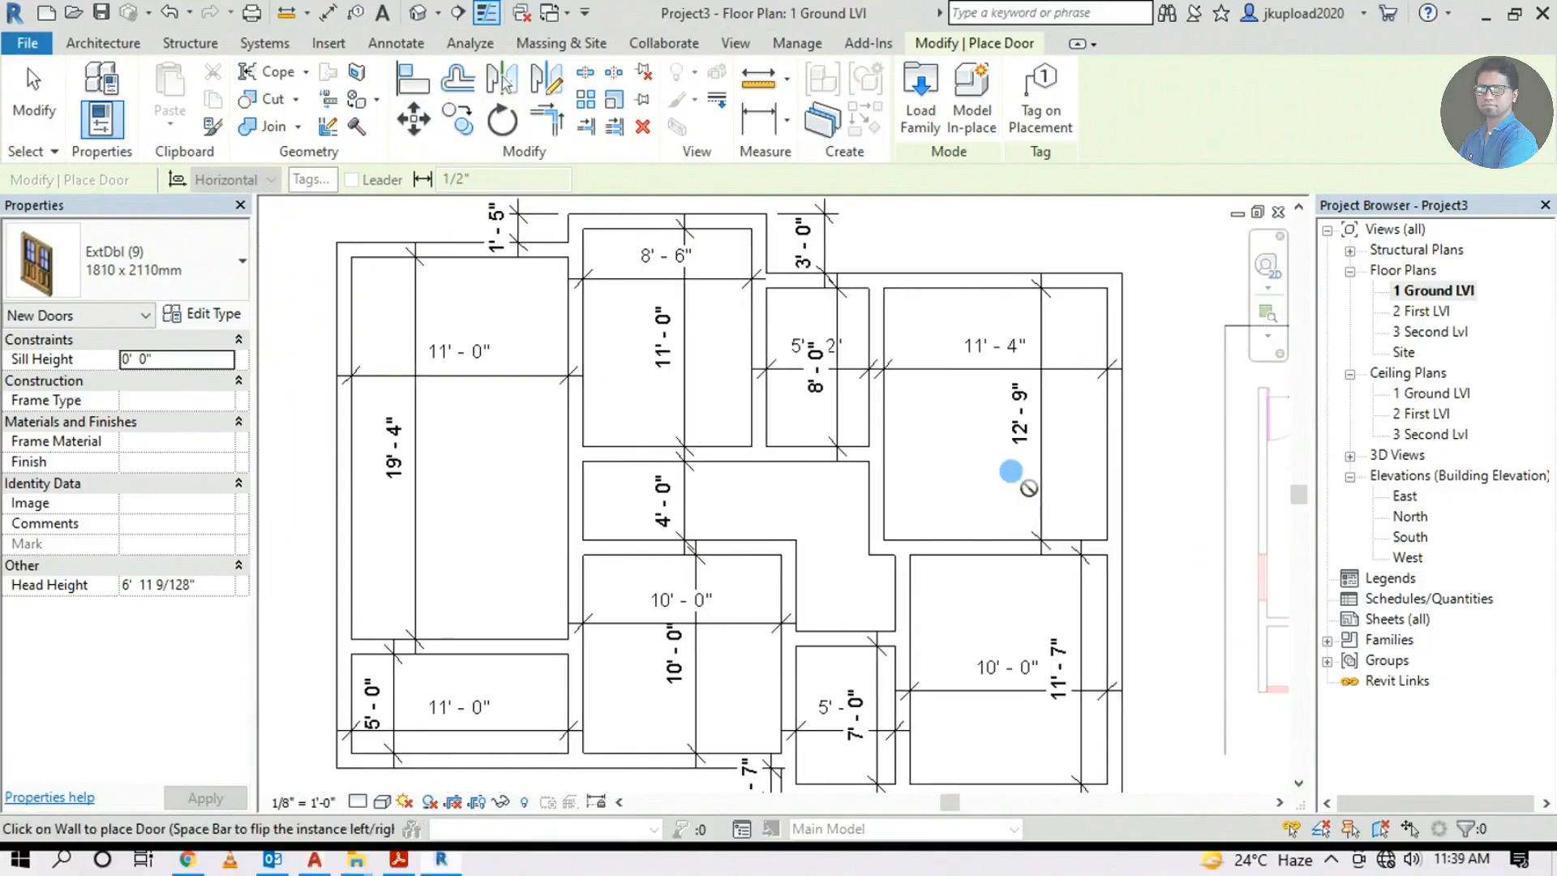
{"action": "middle_click_drag", "start_coordinate": [576, 470], "coordinate": [597, 476]}
{"action": "scroll", "coordinate": [421, 284], "scroll_direction": "up", "scroll_amount": 2}
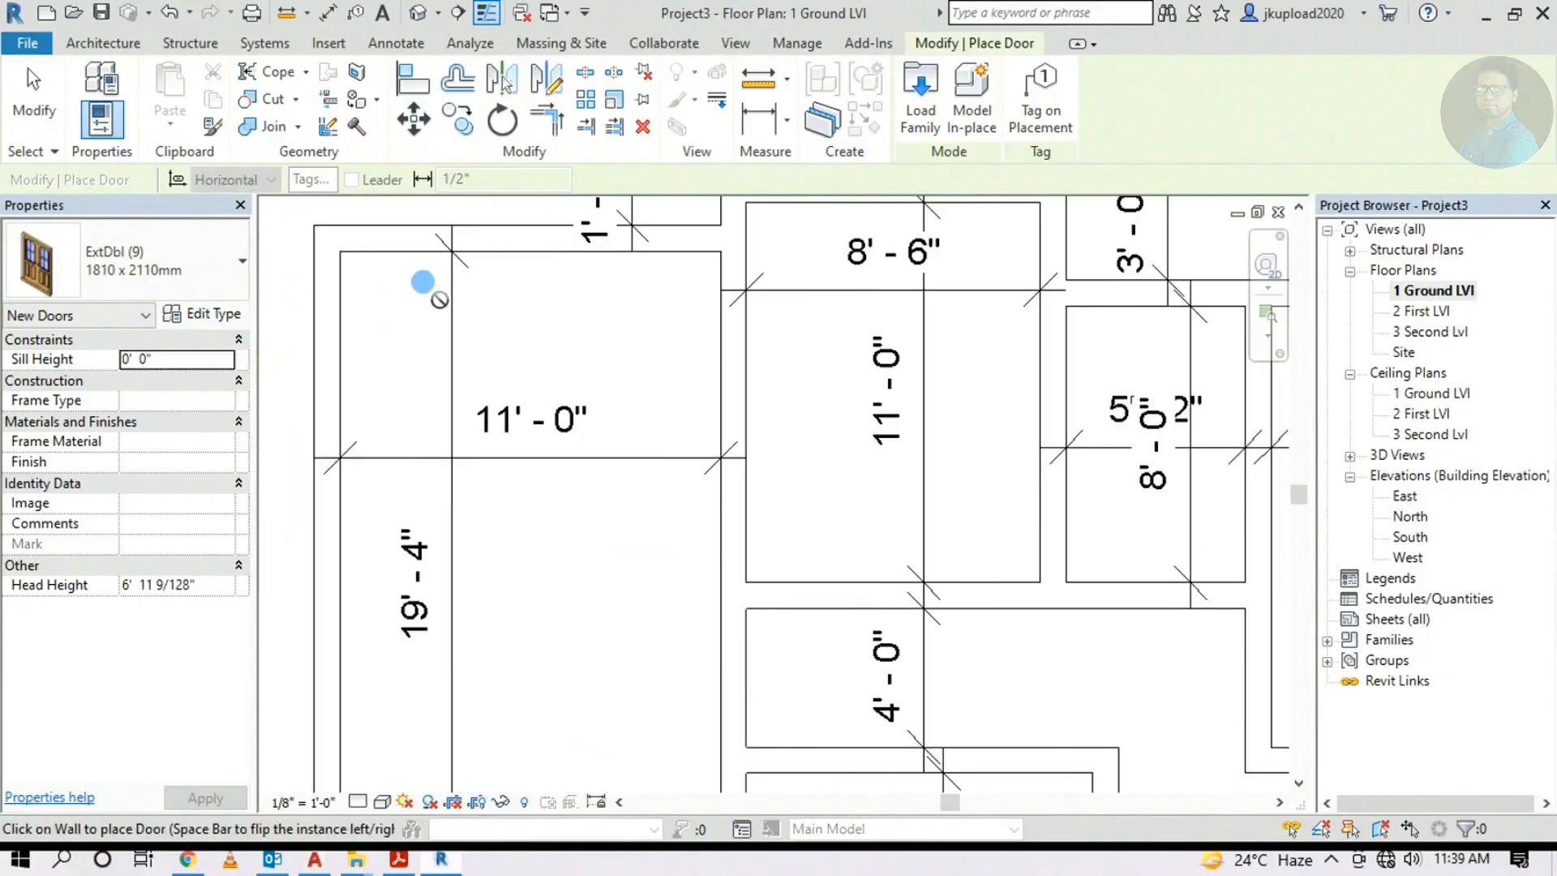
{"action": "middle_click_drag", "start_coordinate": [424, 259], "coordinate": [438, 385]}
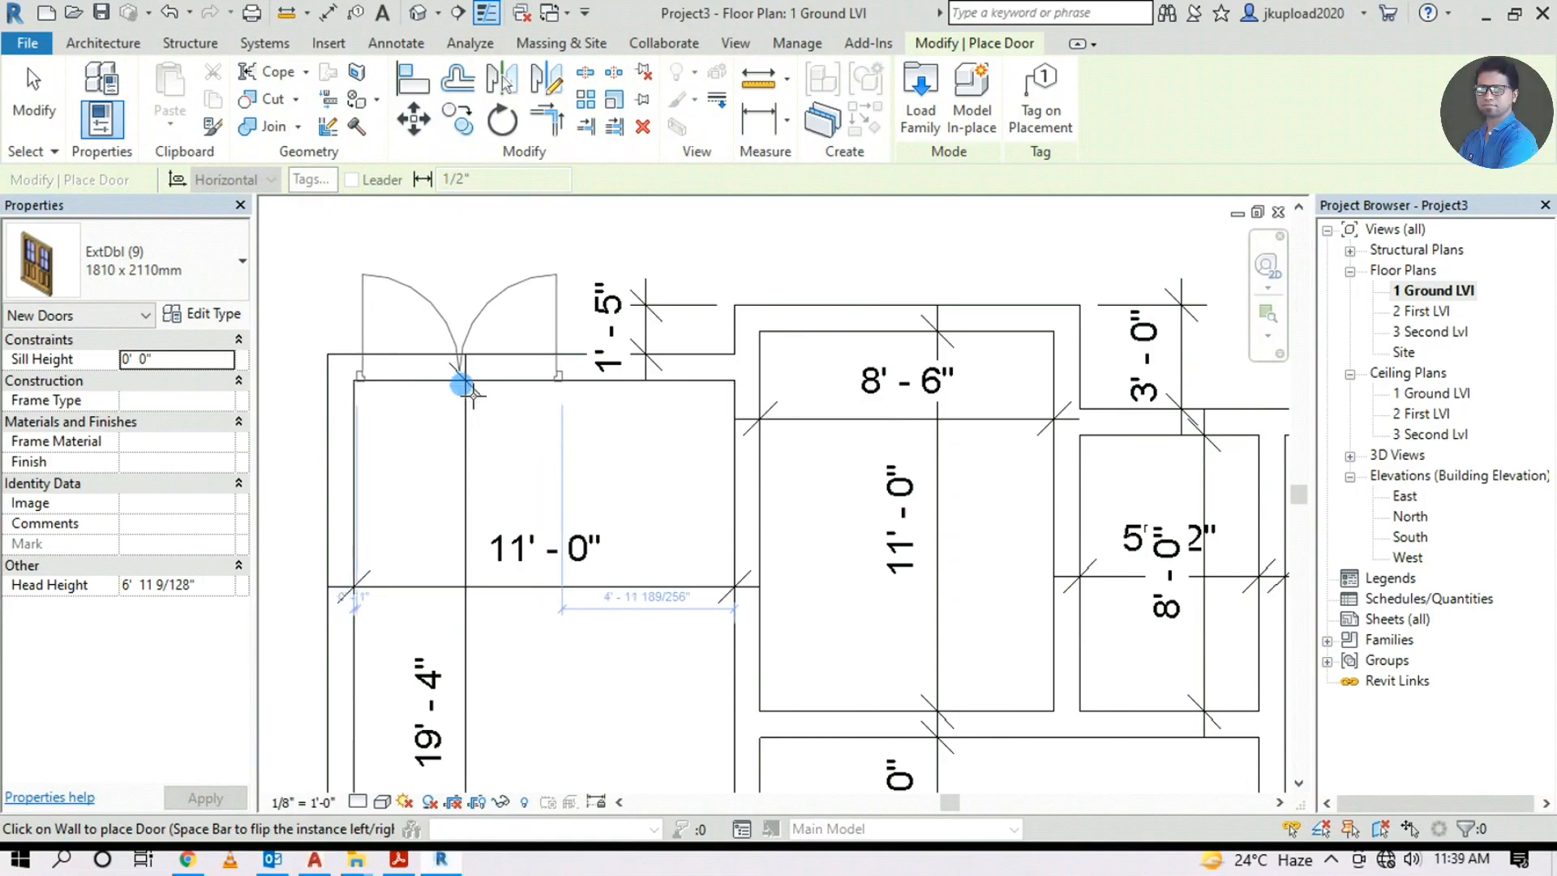
{"action": "left_click", "coordinate": [462, 386]}
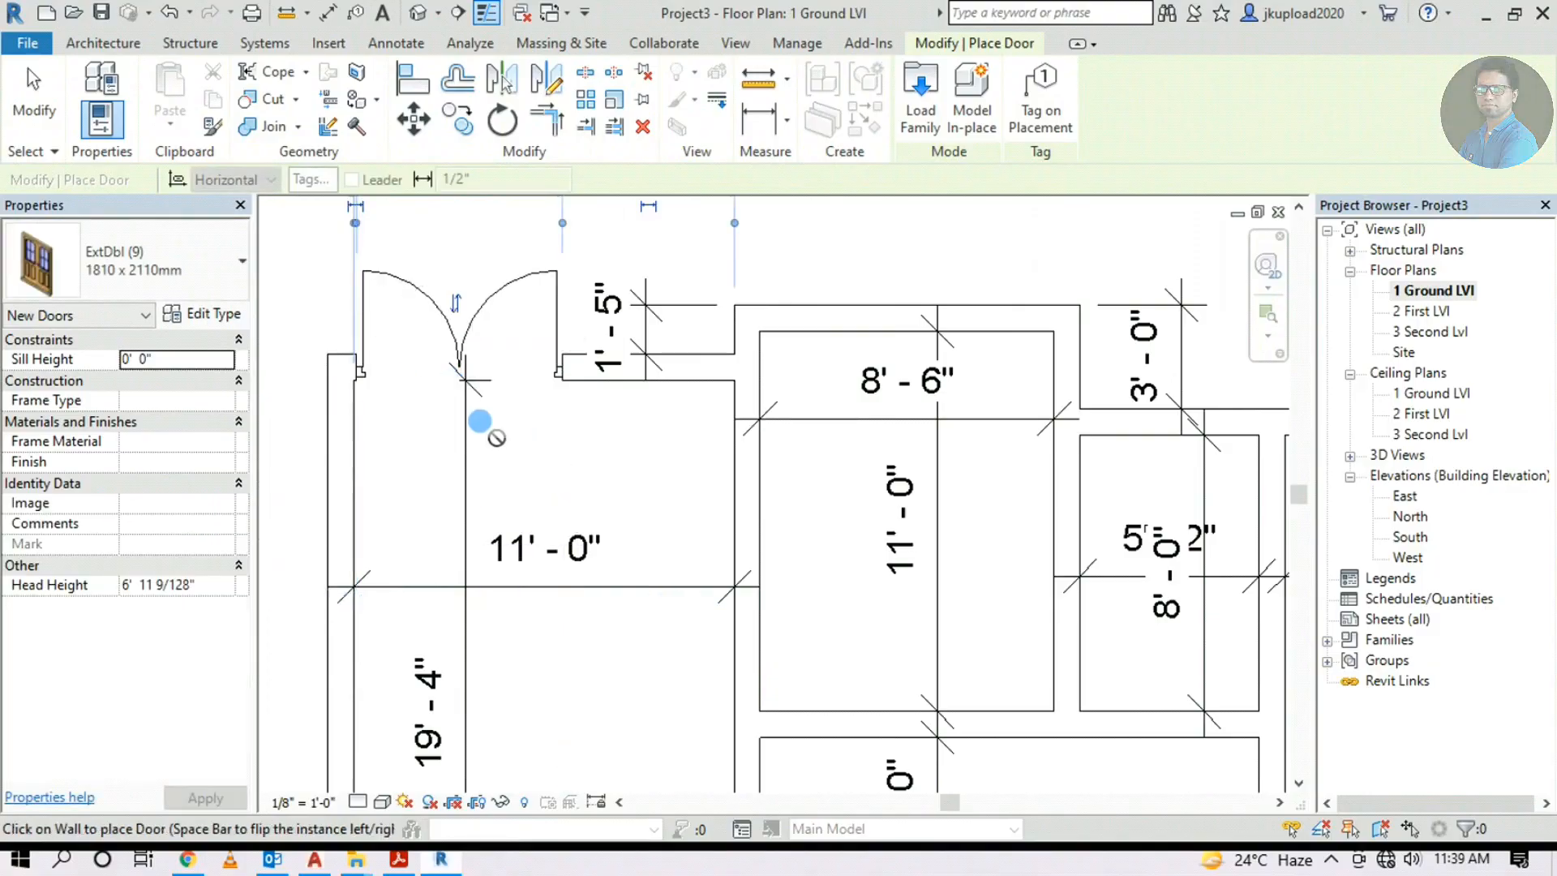
{"action": "scroll", "coordinate": [484, 427], "scroll_direction": "up", "scroll_amount": 3}
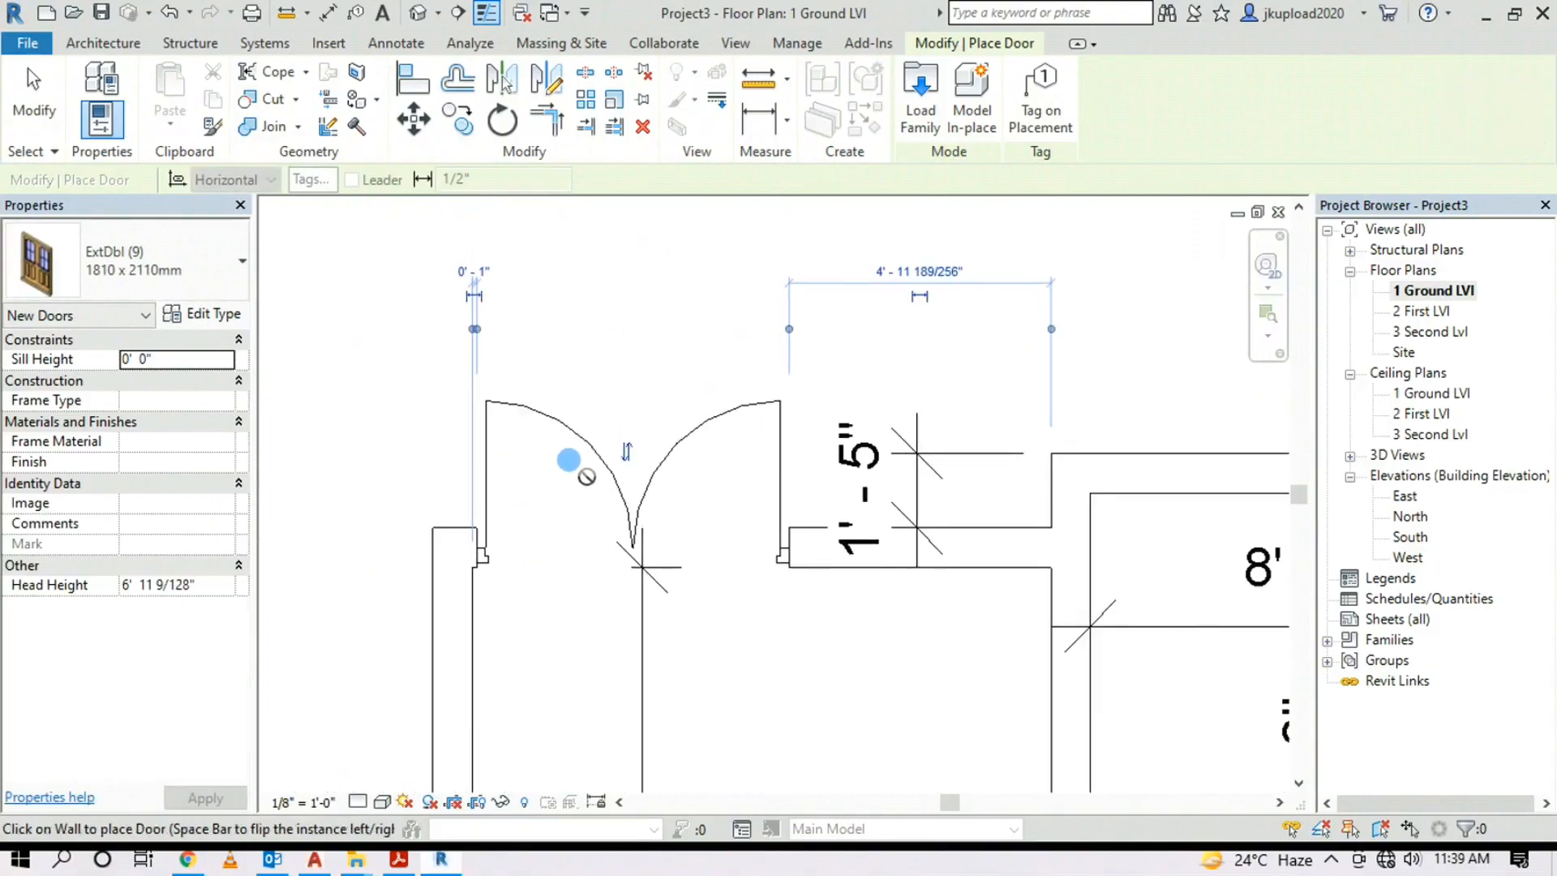
Compare the placed double door's position with the living room entrance door on the reference plan
{"action": "scroll", "coordinate": [503, 455], "scroll_direction": "down", "scroll_amount": 5}
{"action": "middle_click_drag", "start_coordinate": [823, 547], "coordinate": [377, 556]}
{"action": "scroll", "coordinate": [817, 628], "scroll_direction": "up", "scroll_amount": 5}
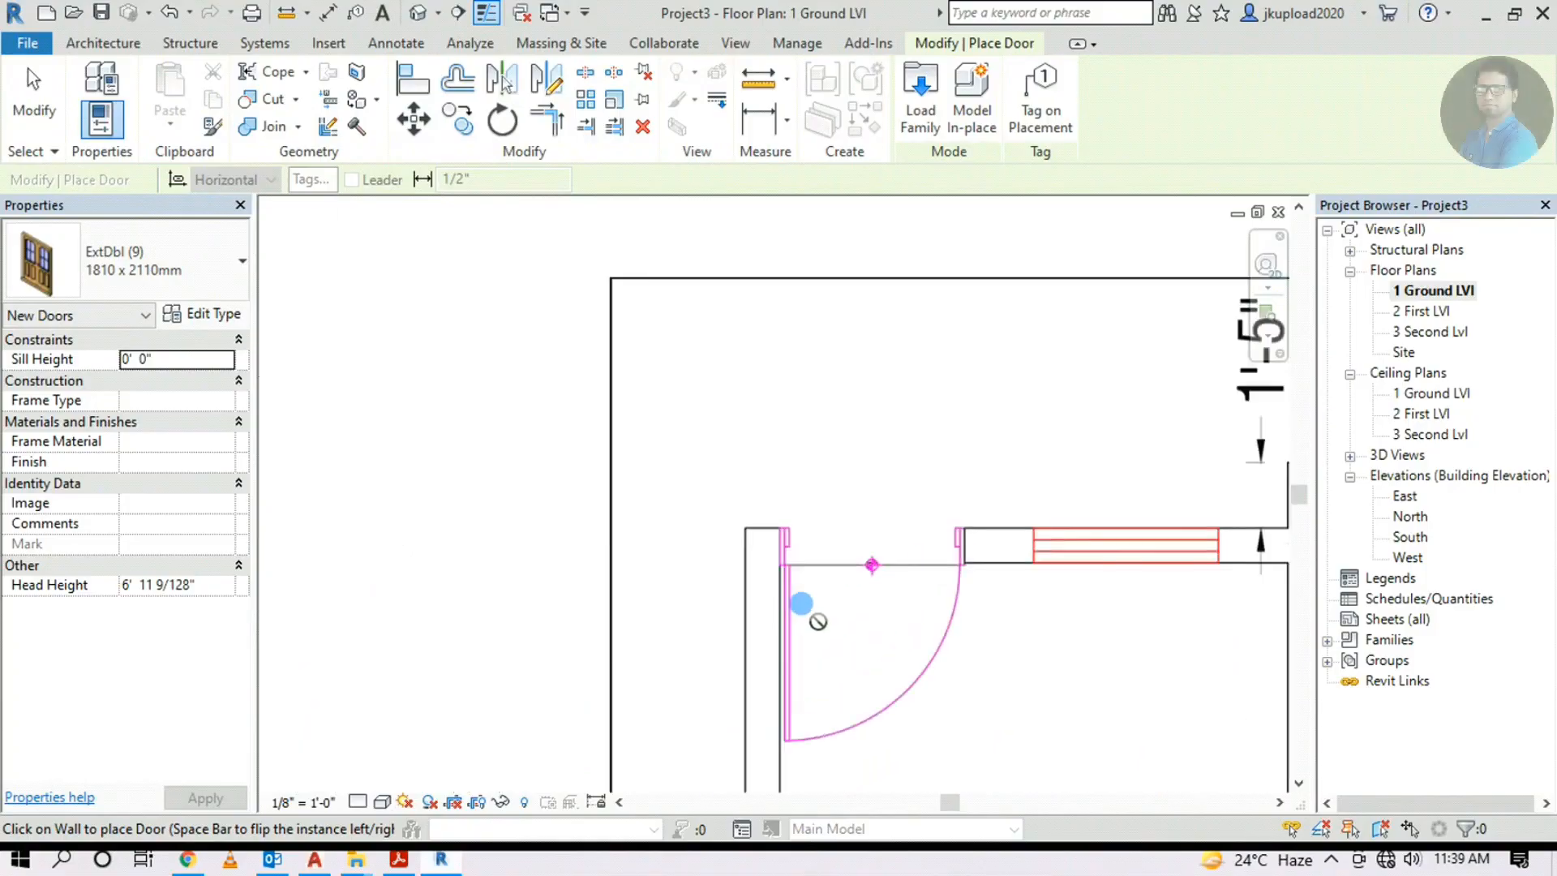
{"action": "scroll", "coordinate": [956, 552], "scroll_direction": "down", "scroll_amount": 4}
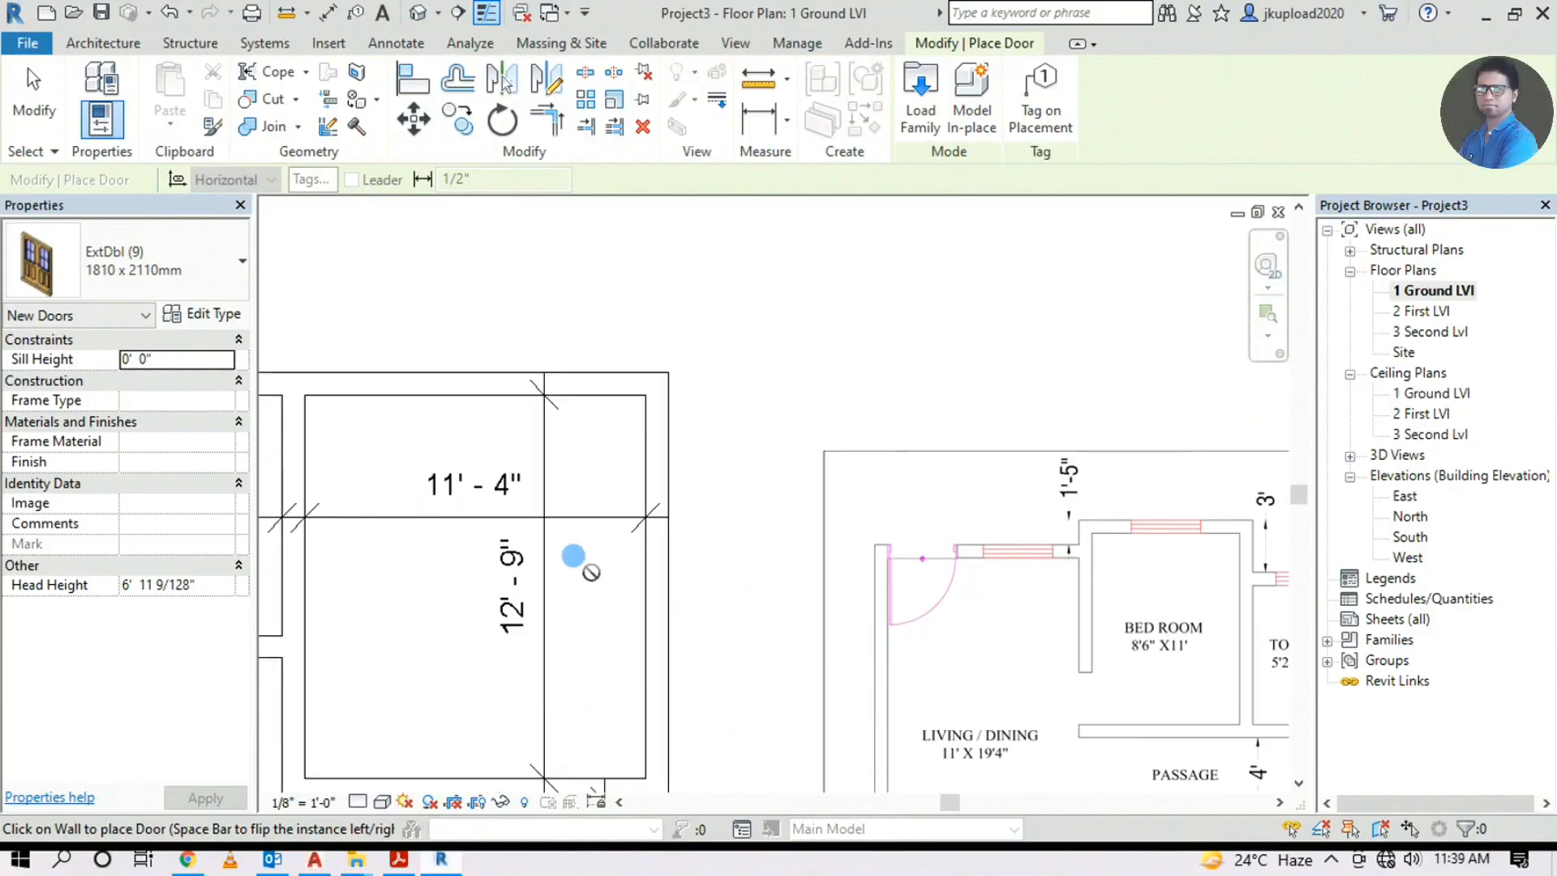
{"action": "middle_click_drag", "start_coordinate": [573, 556], "coordinate": [1258, 591]}
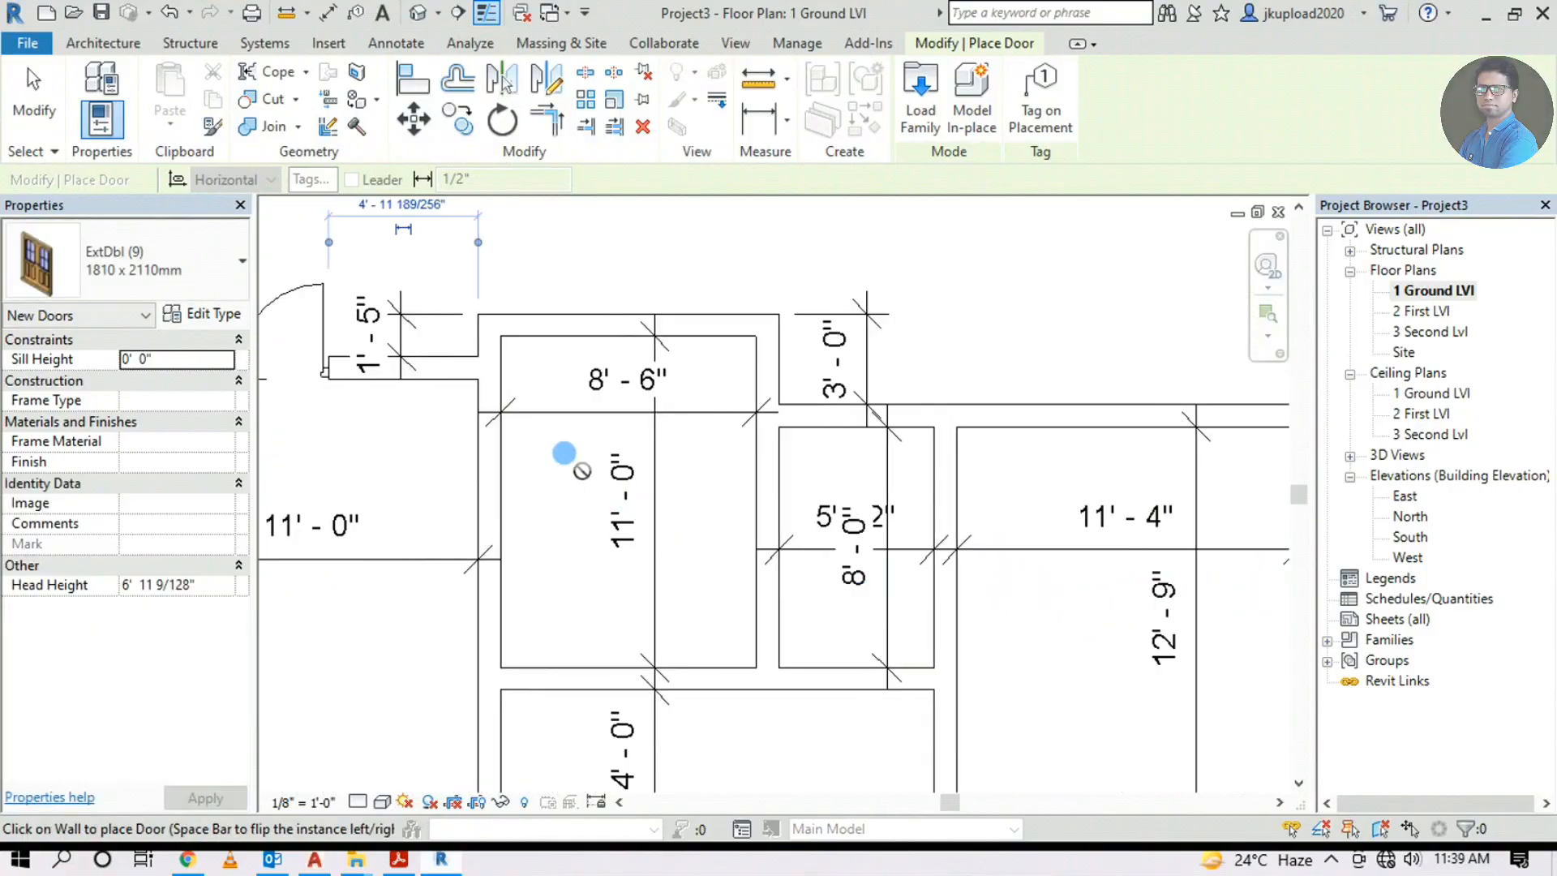
{"action": "middle_click_drag", "start_coordinate": [563, 453], "coordinate": [1132, 514]}
{"action": "scroll", "coordinate": [746, 309], "scroll_direction": "up", "scroll_amount": 3}
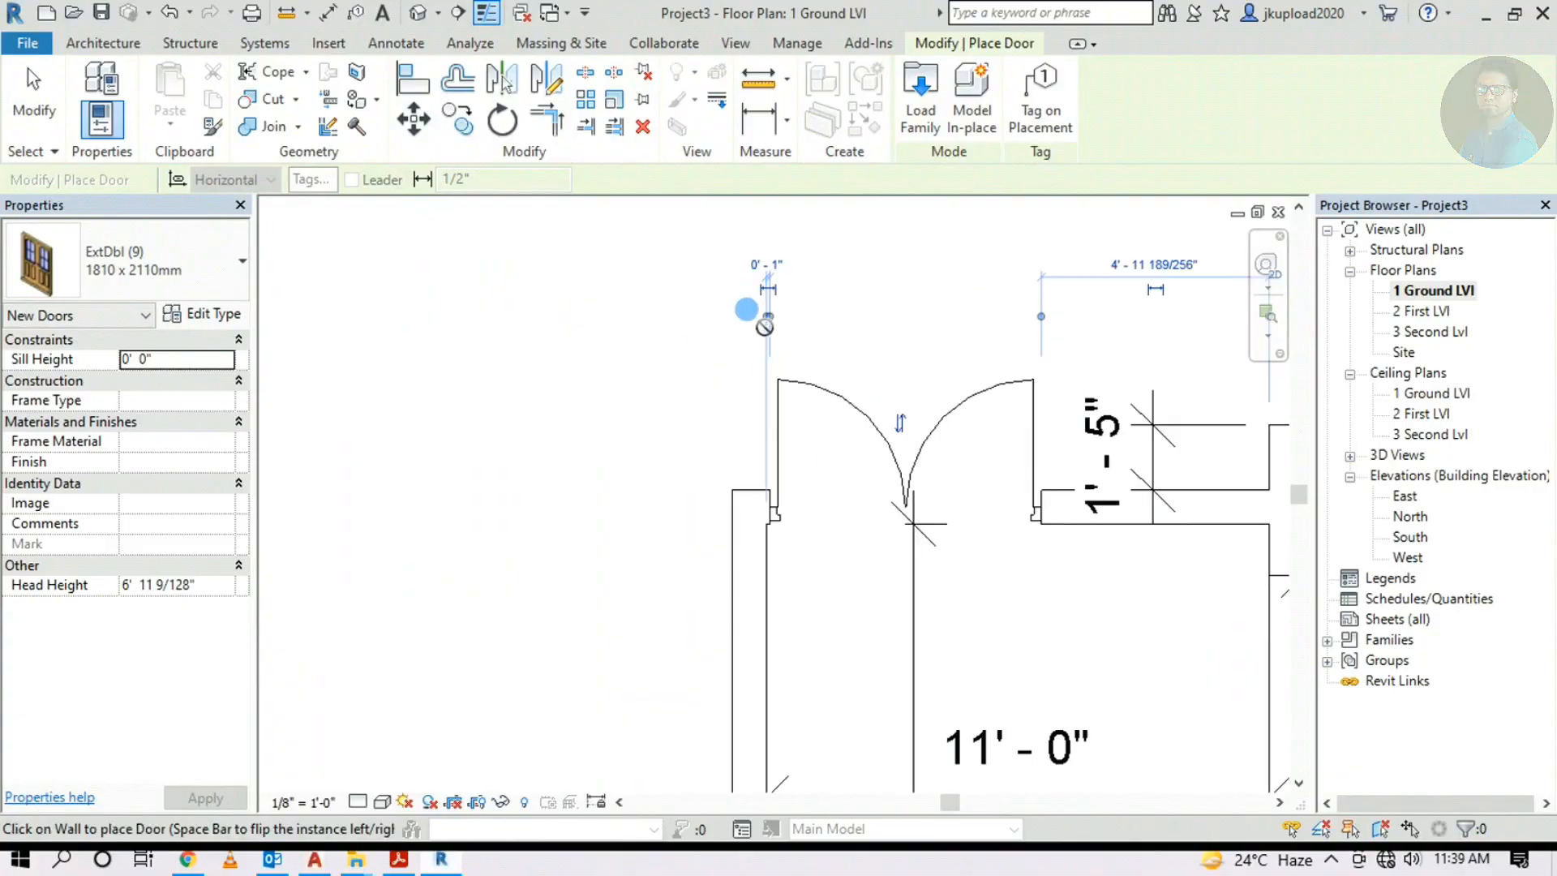
{"action": "scroll", "coordinate": [773, 314], "scroll_direction": "up", "scroll_amount": 2}
Set the double door's offset from the living room's inner left corner to 0
{"action": "key", "text": "Escape"}
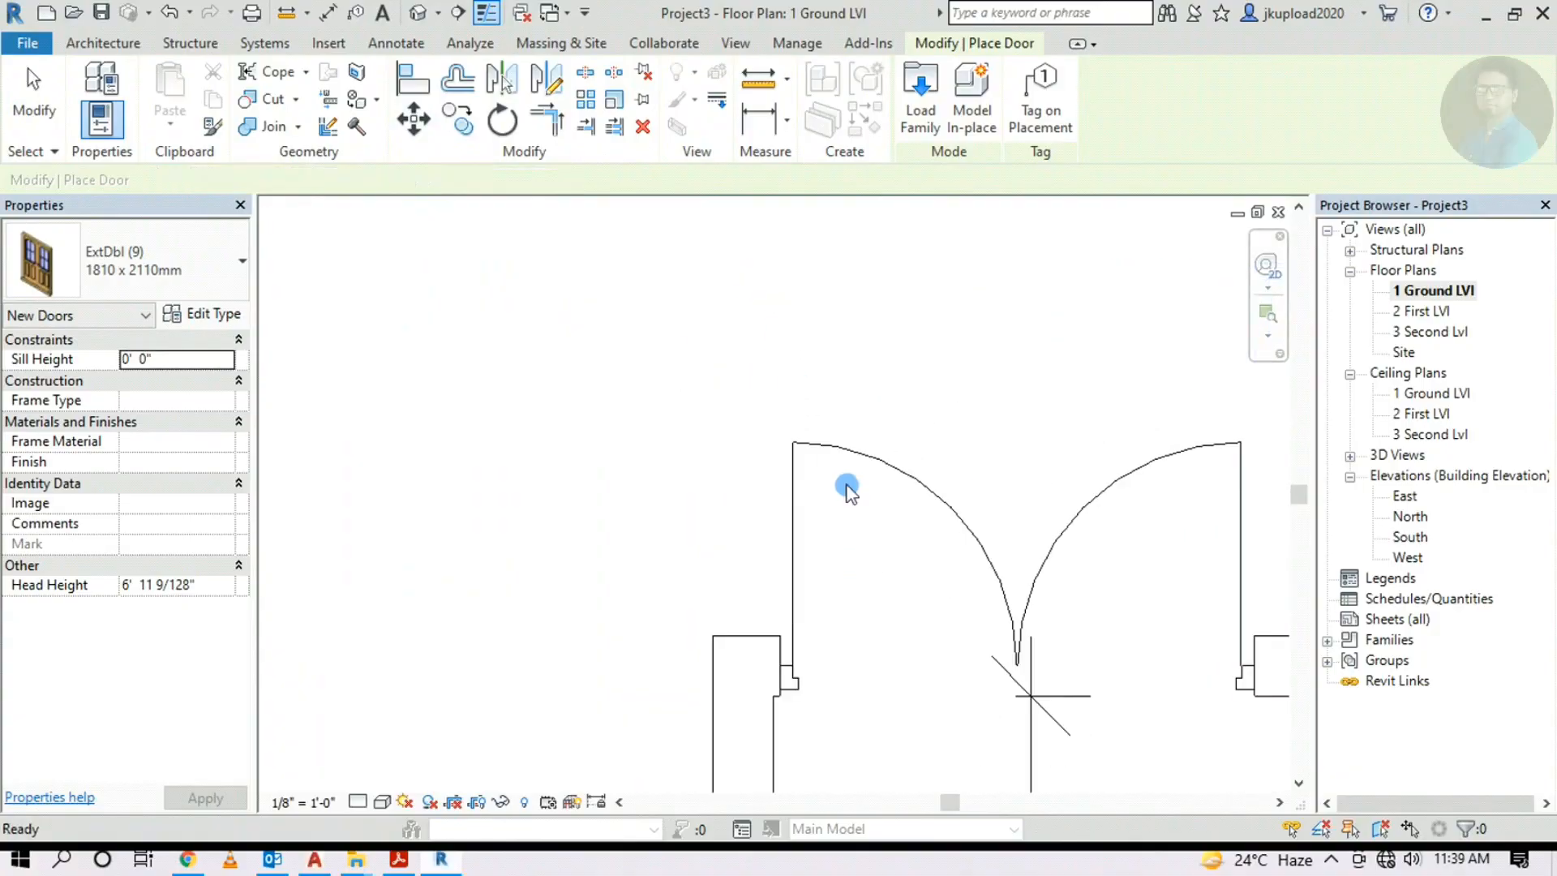
{"action": "left_click", "coordinate": [834, 445]}
{"action": "scroll", "coordinate": [777, 370], "scroll_direction": "up", "scroll_amount": 2}
{"action": "scroll", "coordinate": [719, 325], "scroll_direction": "down", "scroll_amount": 5}
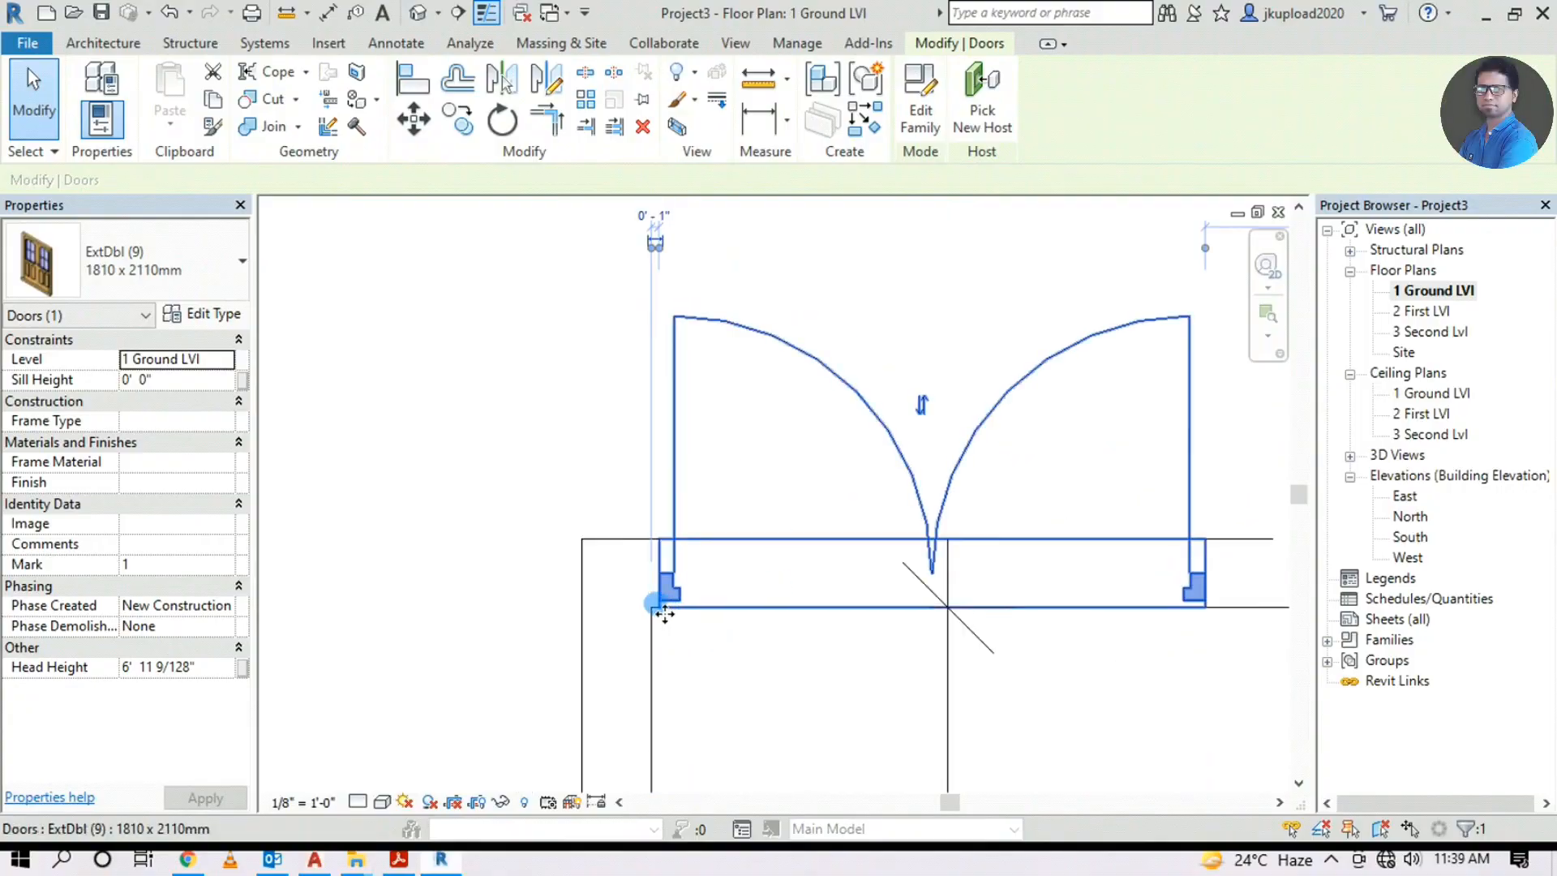
{"action": "scroll", "coordinate": [661, 627], "scroll_direction": "up", "scroll_amount": 2}
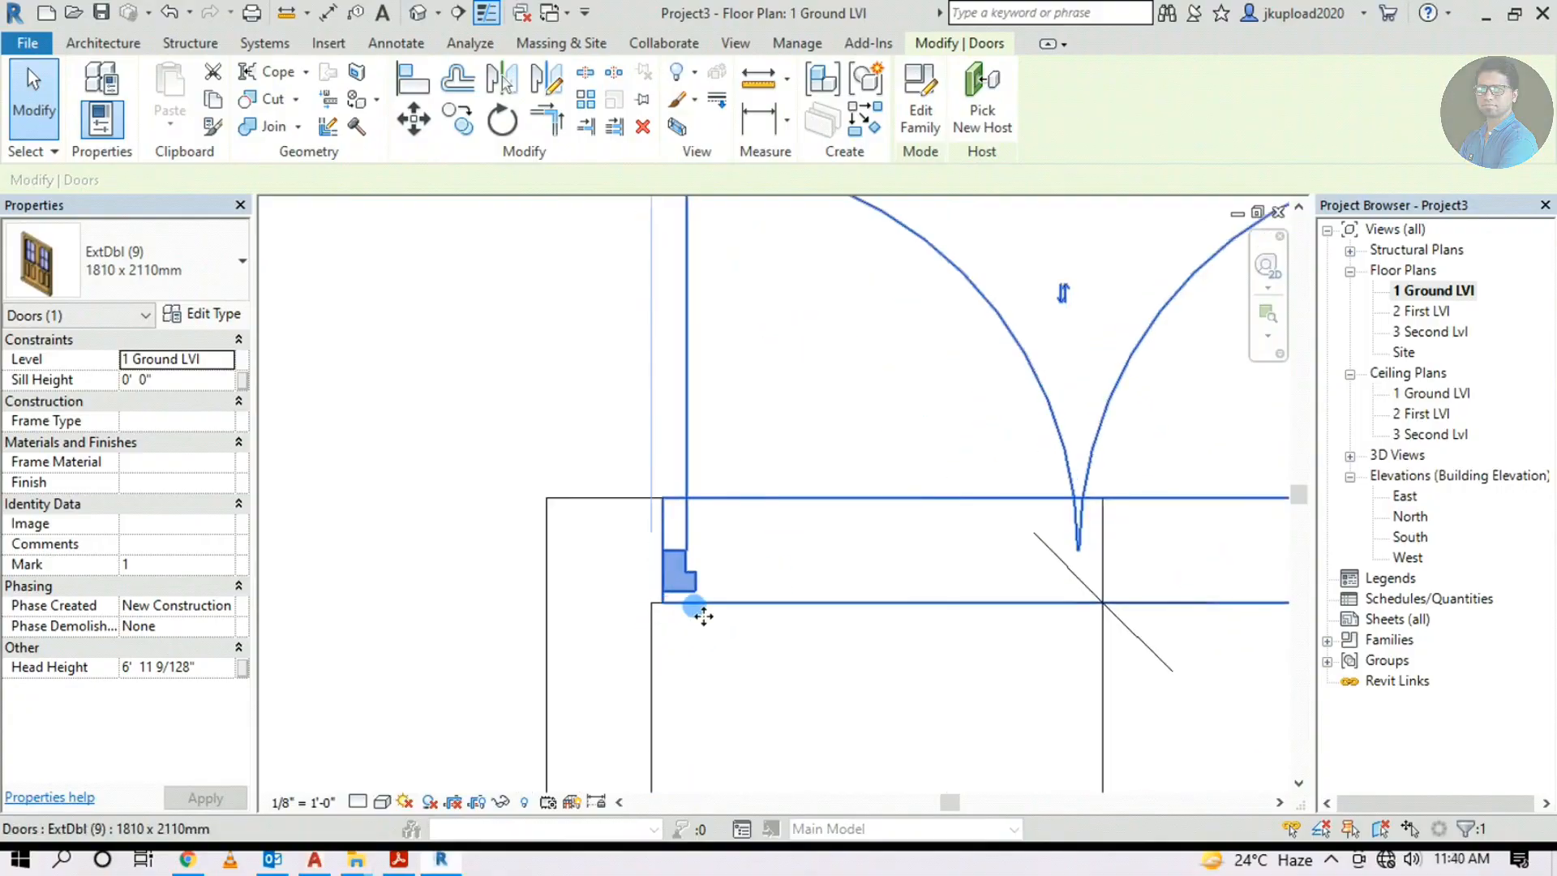
{"action": "scroll", "coordinate": [703, 616], "scroll_direction": "down", "scroll_amount": 2}
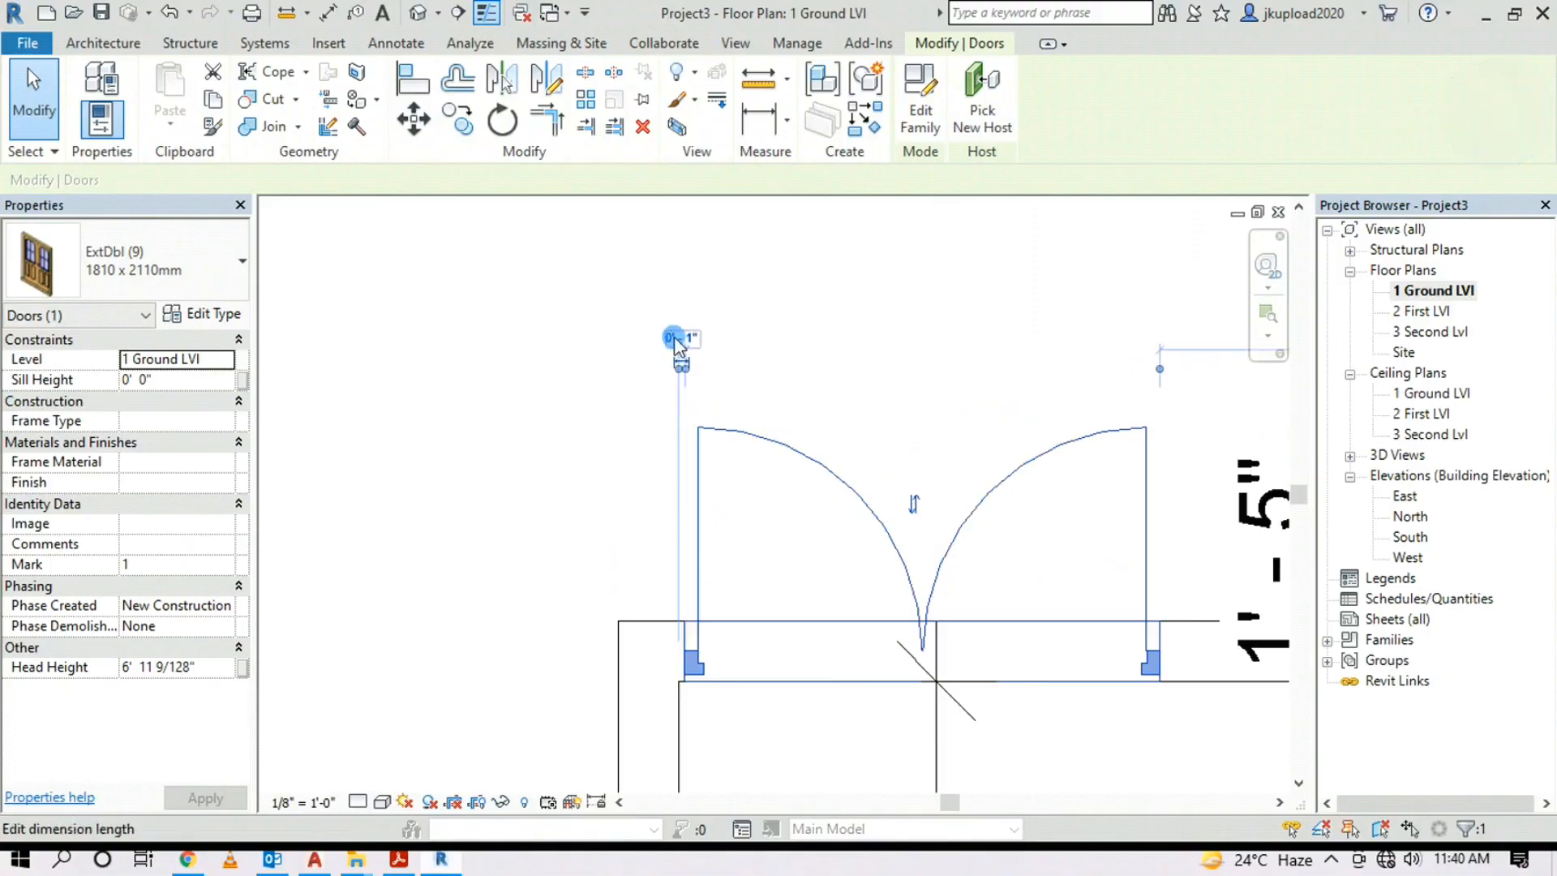
{"action": "scroll", "coordinate": [678, 345], "scroll_direction": "up", "scroll_amount": 1}
{"action": "left_click", "coordinate": [694, 349]}
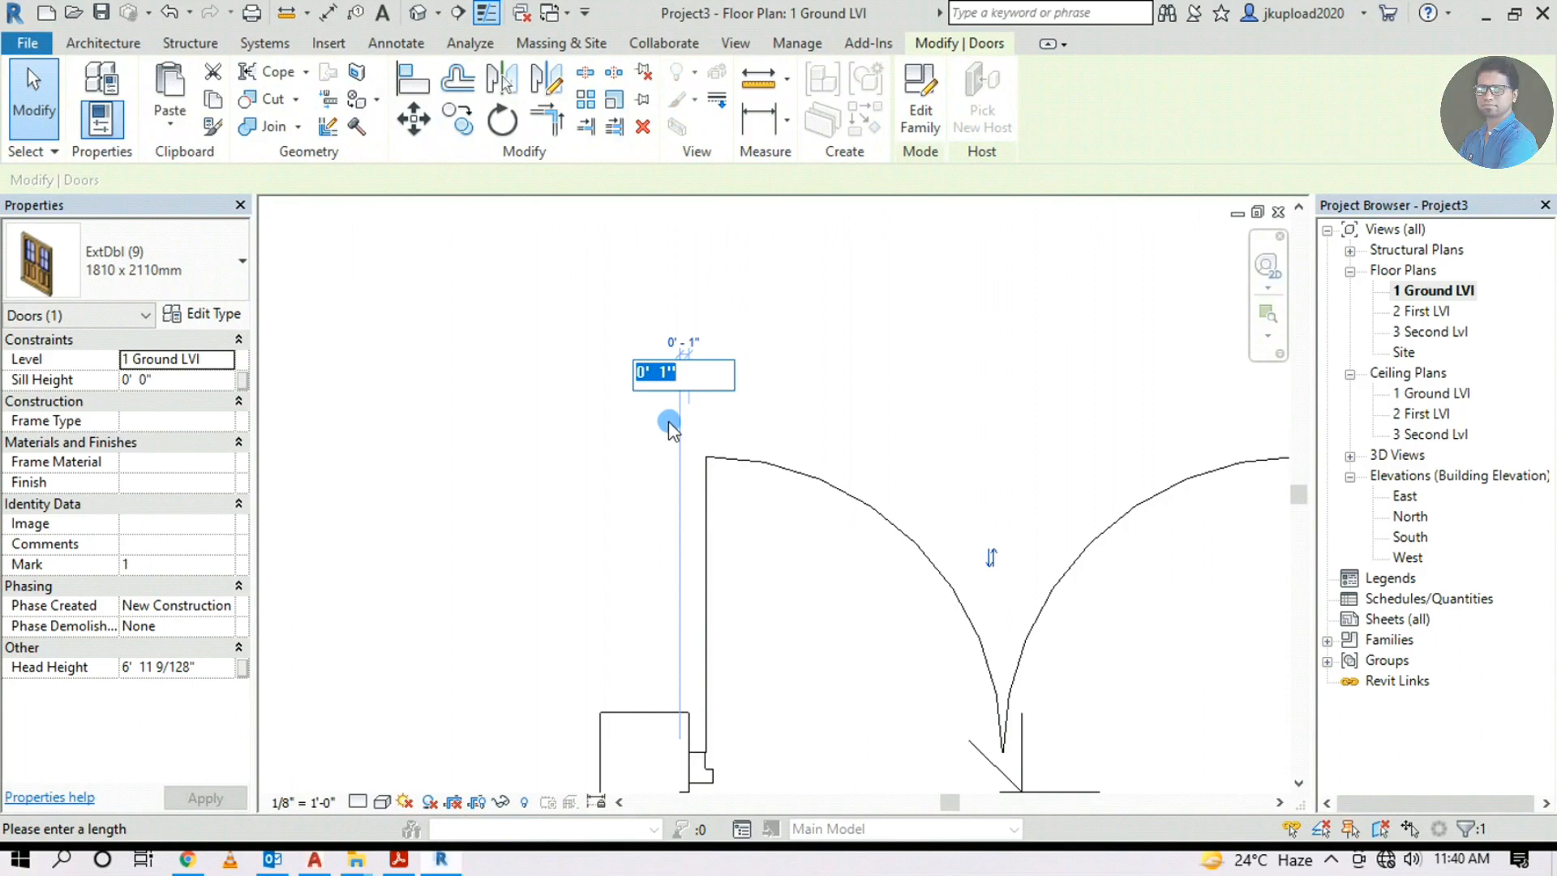
{"action": "type", "text": "0"}
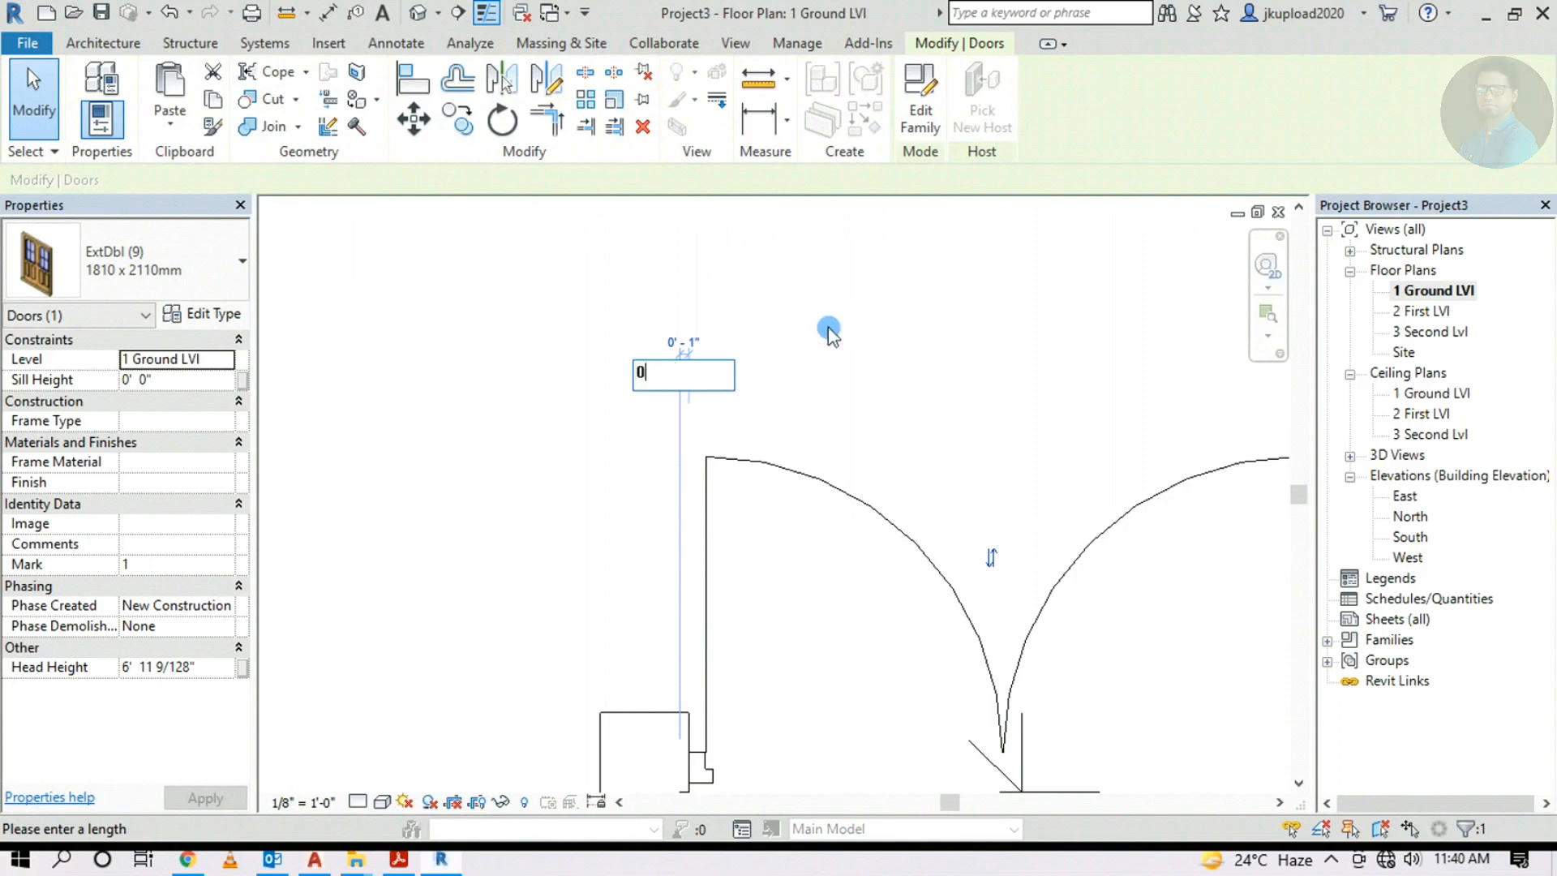
{"action": "key", "text": "Return"}
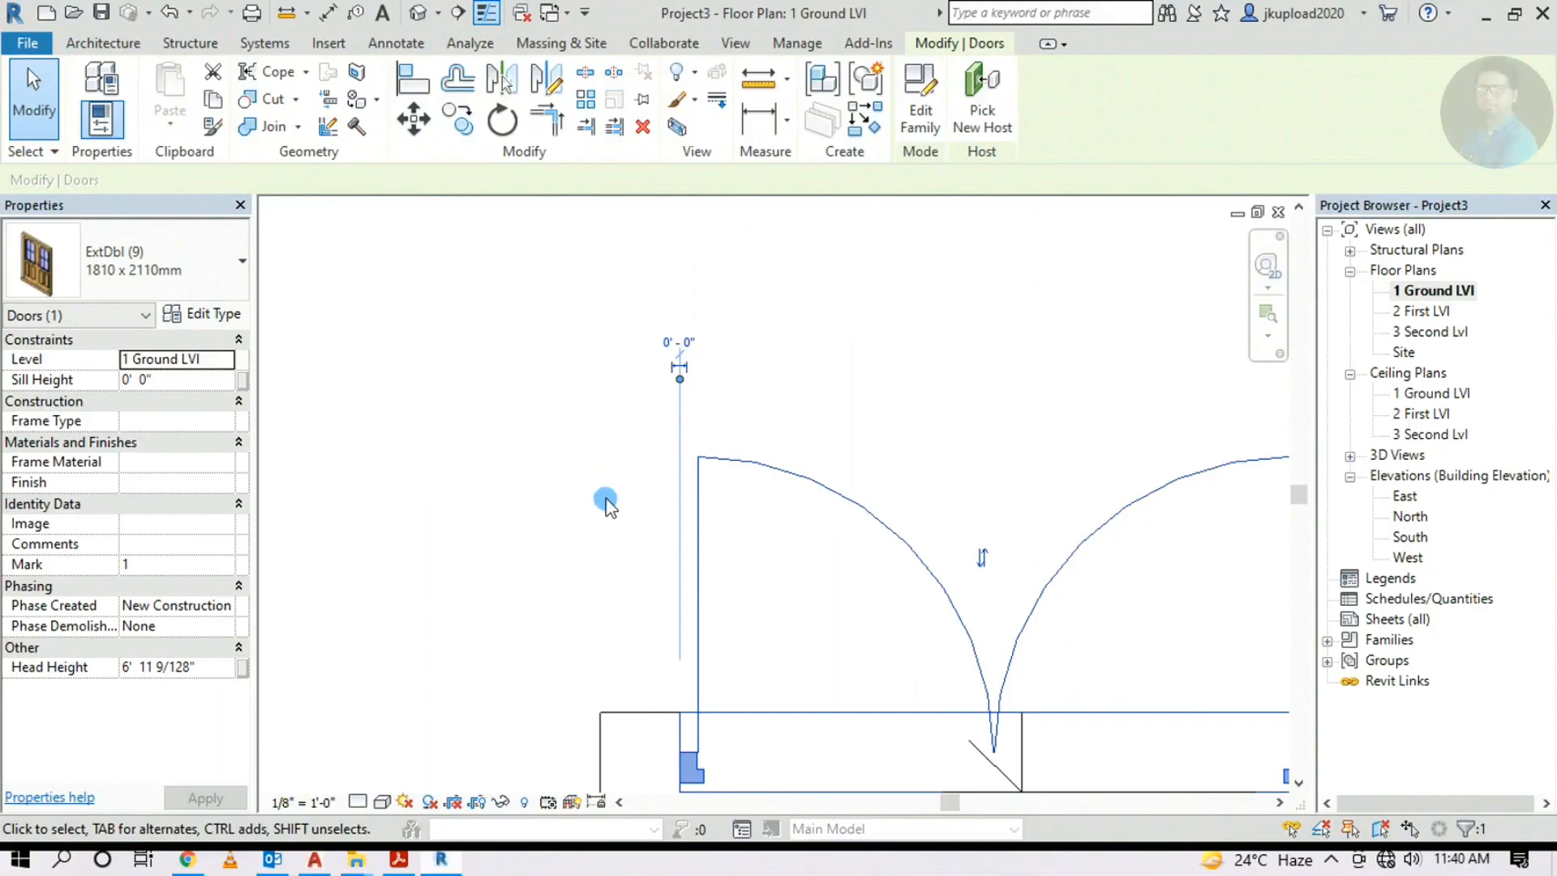
{"action": "scroll", "coordinate": [606, 503], "scroll_direction": "down", "scroll_amount": 3}
{"action": "left_click", "coordinate": [707, 686]}
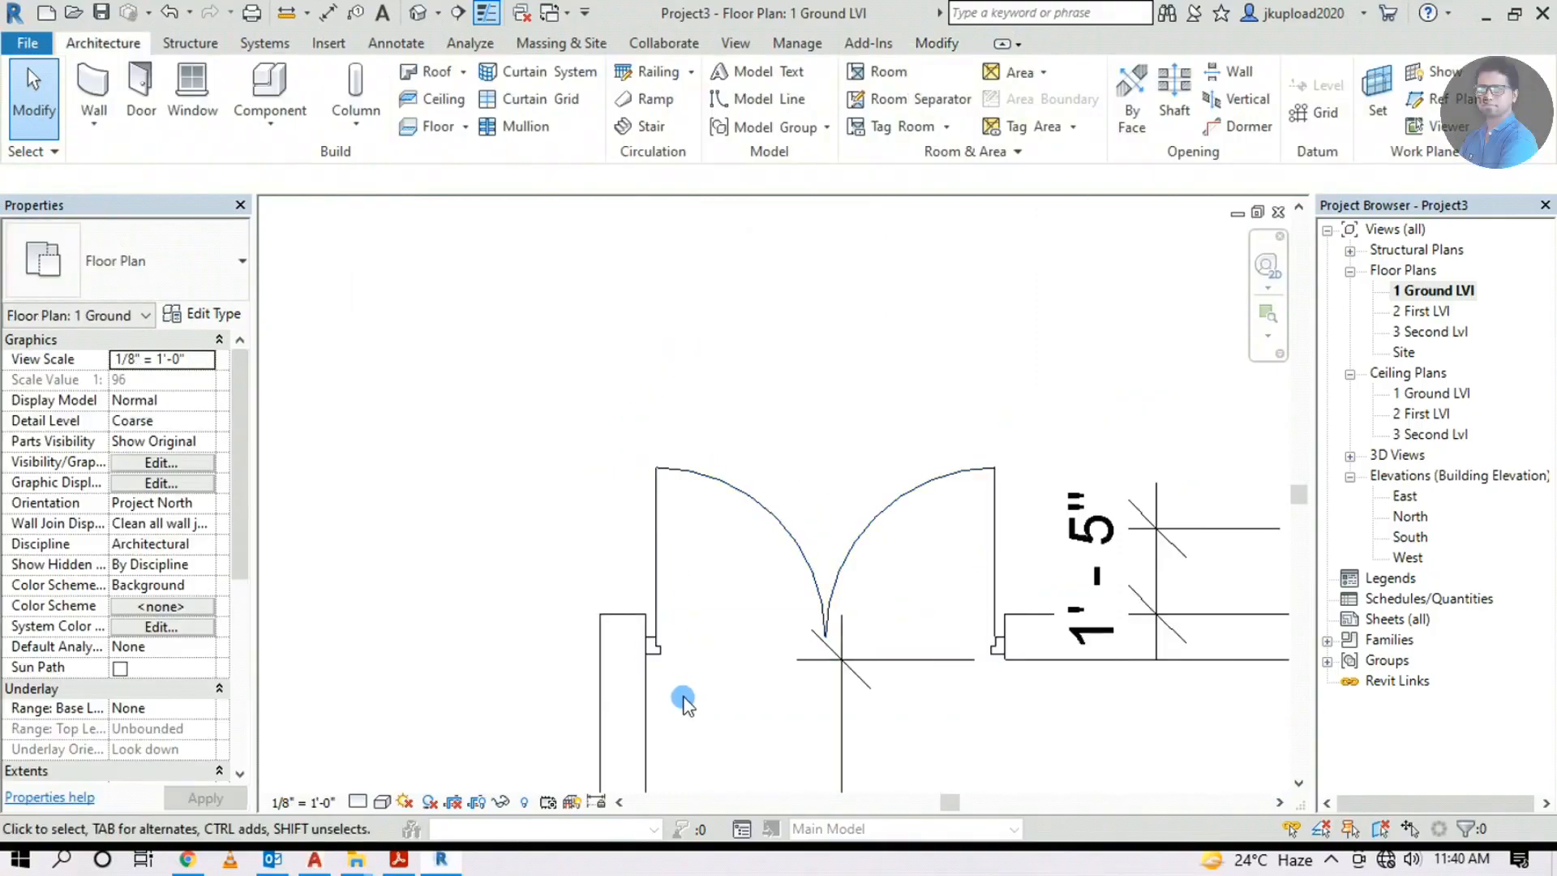
Flip the double door's facing so that its leaves swing into the living room
{"action": "middle_click_drag", "start_coordinate": [699, 697], "coordinate": [673, 600]}
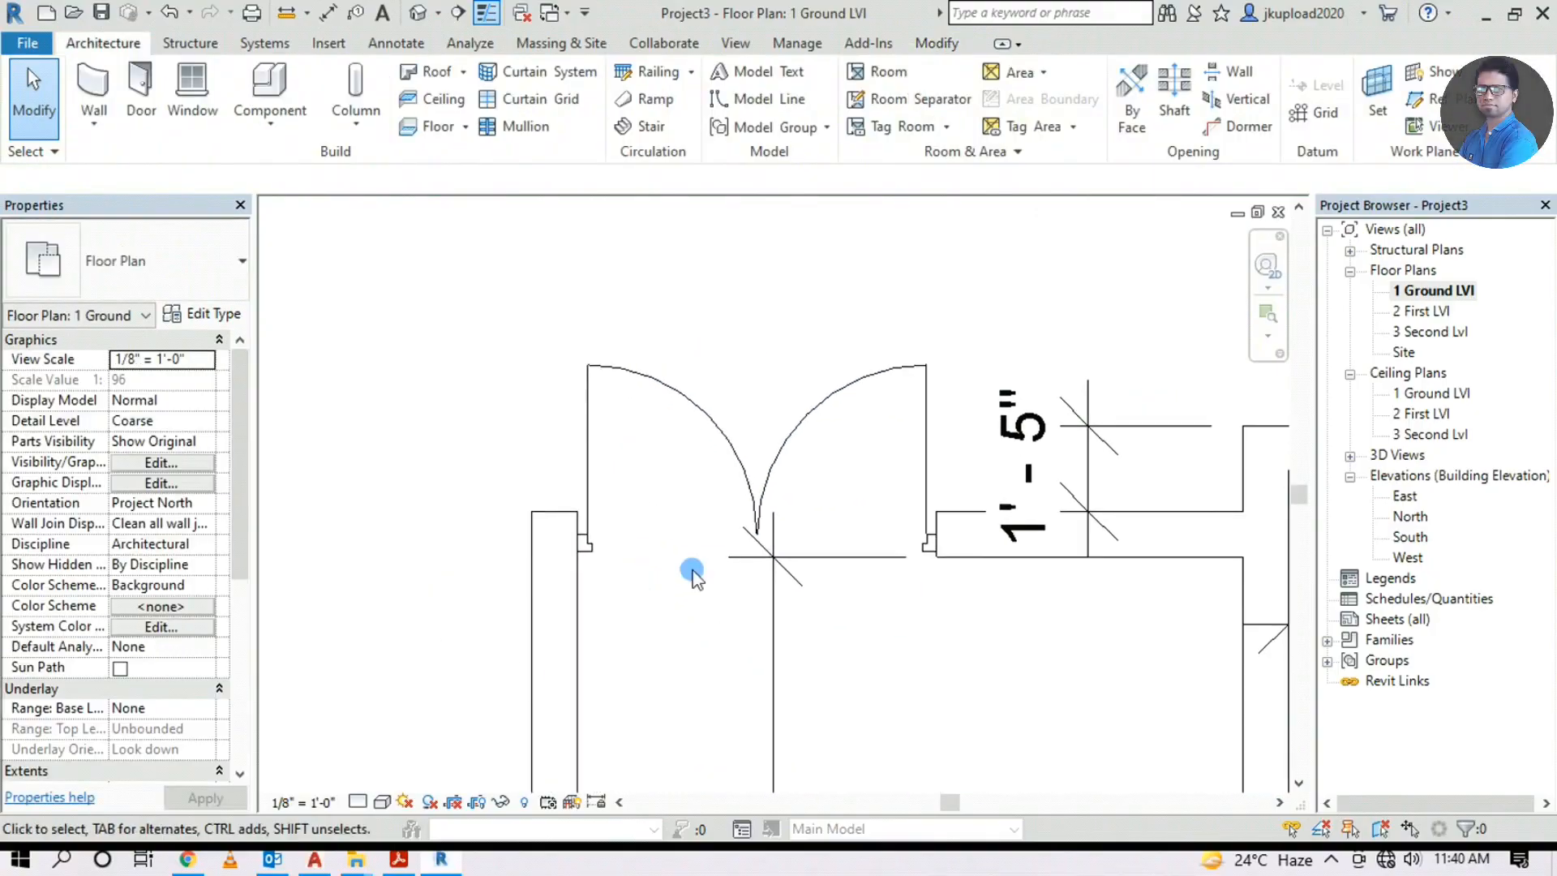
{"action": "scroll", "coordinate": [624, 568], "scroll_direction": "down", "scroll_amount": 3}
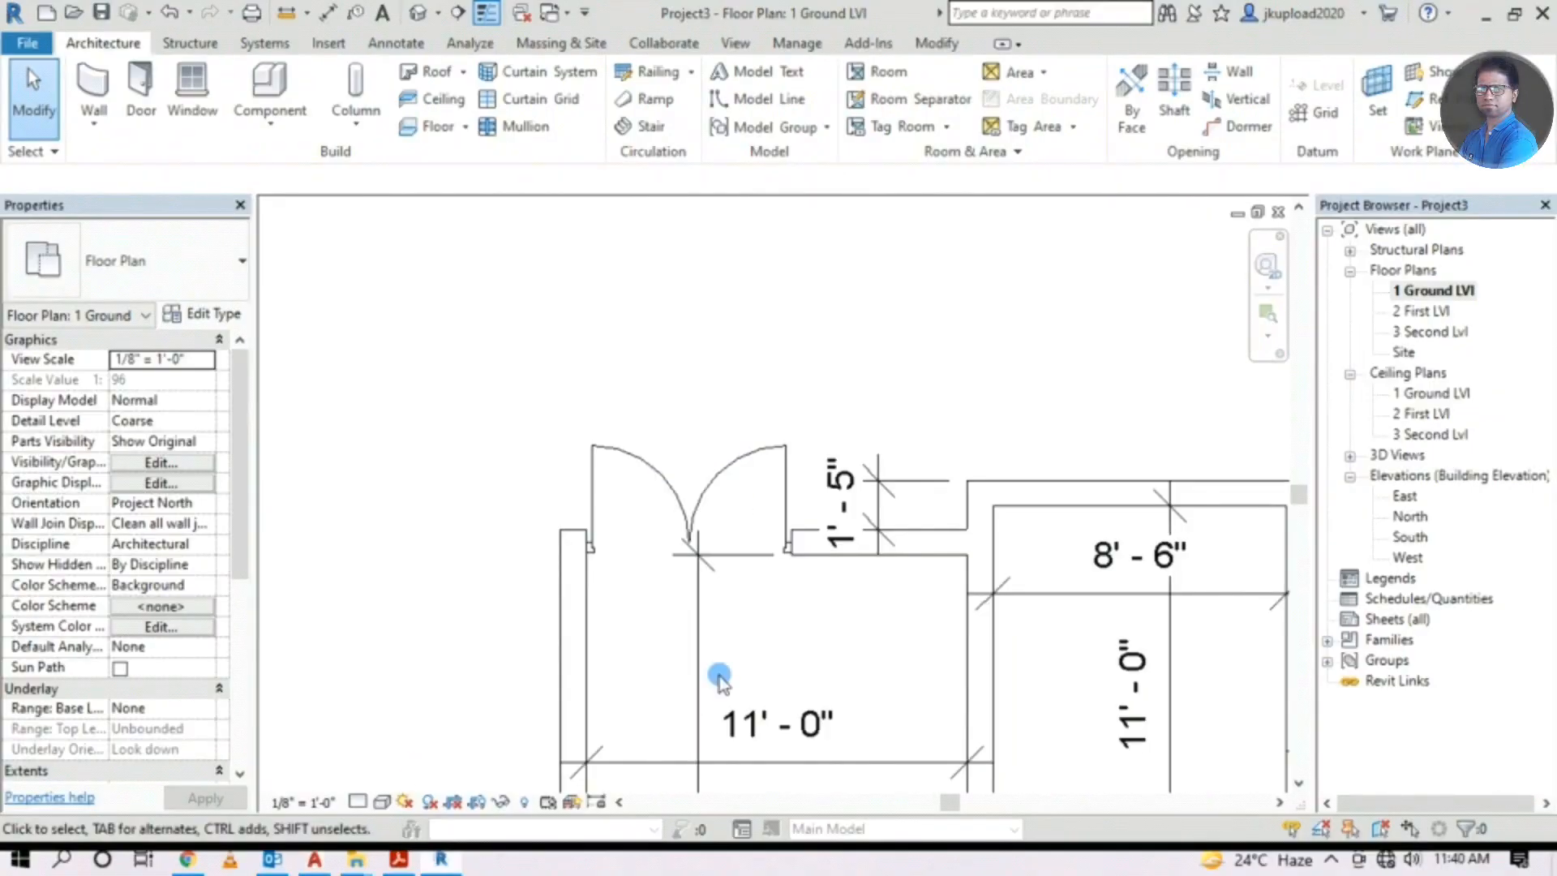
{"action": "left_click", "coordinate": [710, 488]}
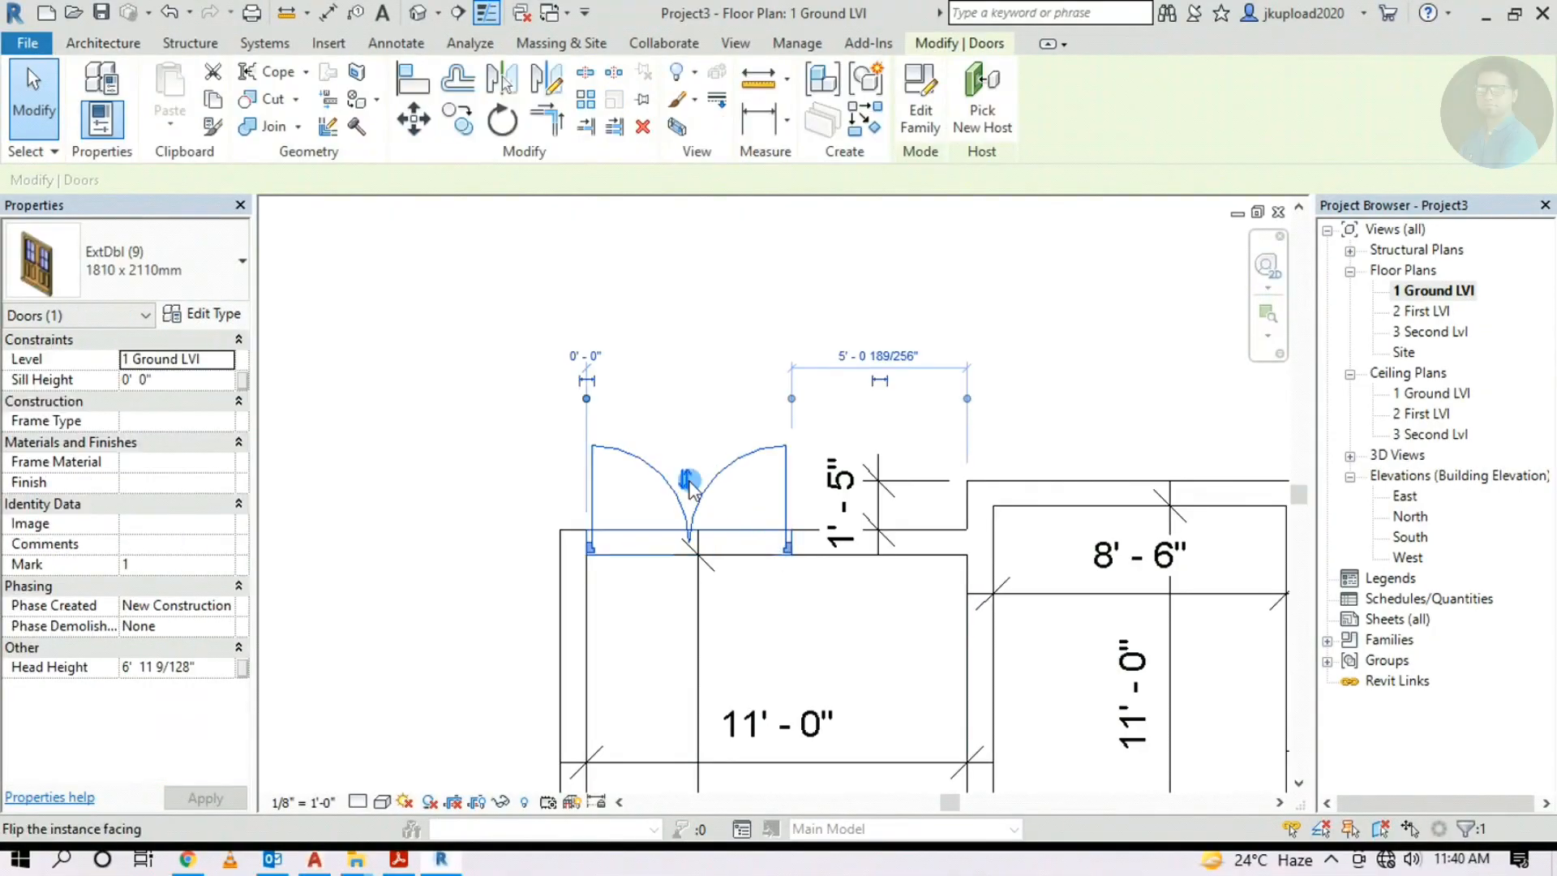
{"action": "left_click", "coordinate": [687, 480]}
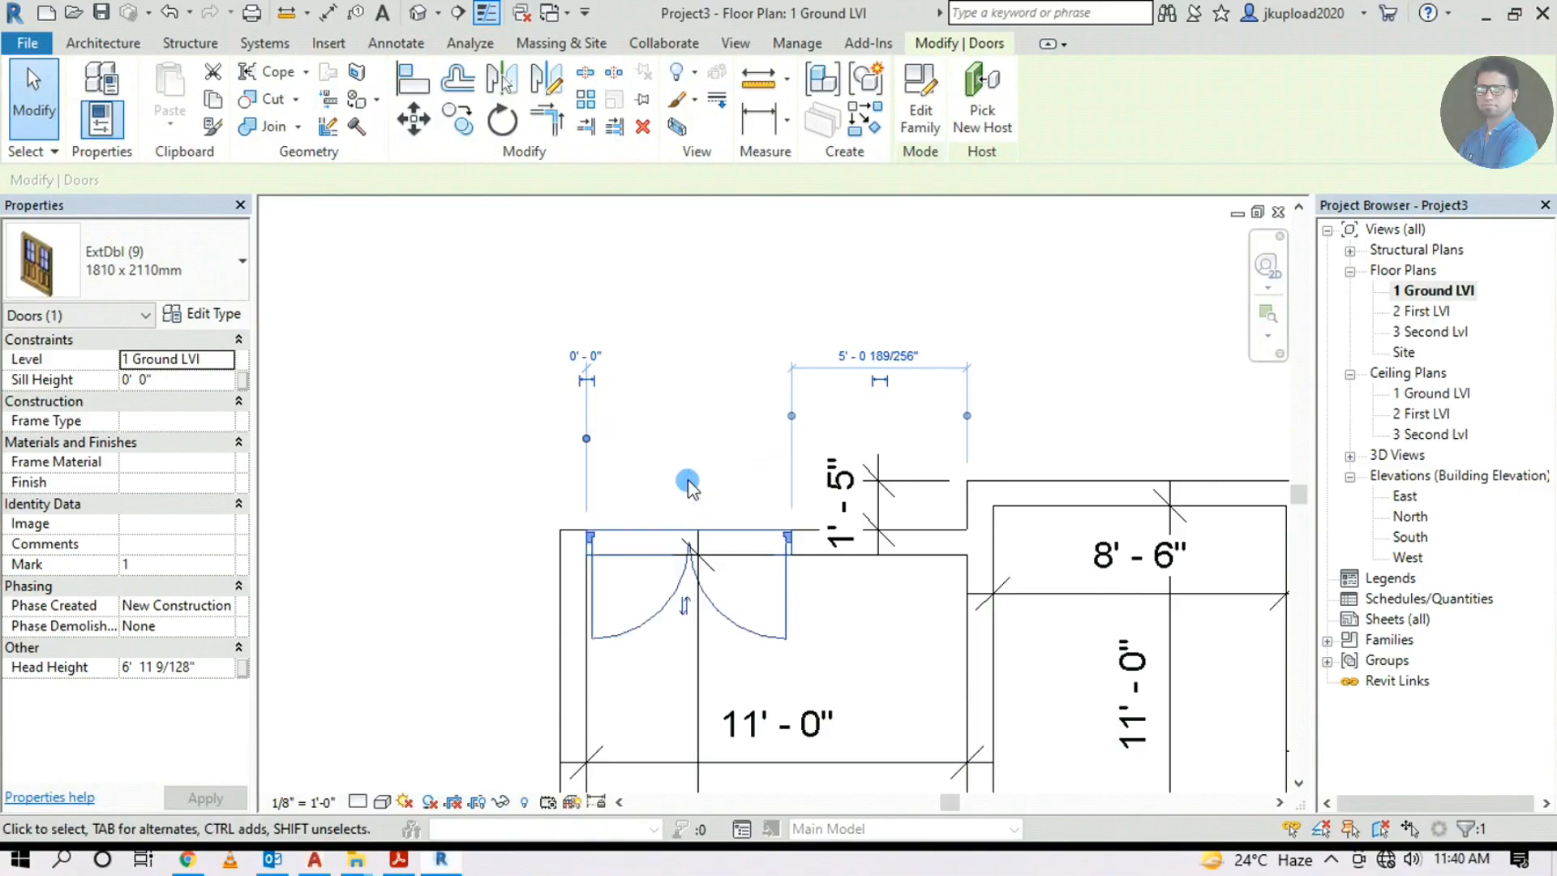
{"action": "scroll", "coordinate": [714, 565], "scroll_direction": "down", "scroll_amount": 2}
{"action": "left_click", "coordinate": [792, 636]}
Examine the bedroom and toilet door positions and swings on the reference plan against the modelled rooms
{"action": "scroll", "coordinate": [695, 427], "scroll_direction": "down", "scroll_amount": 3}
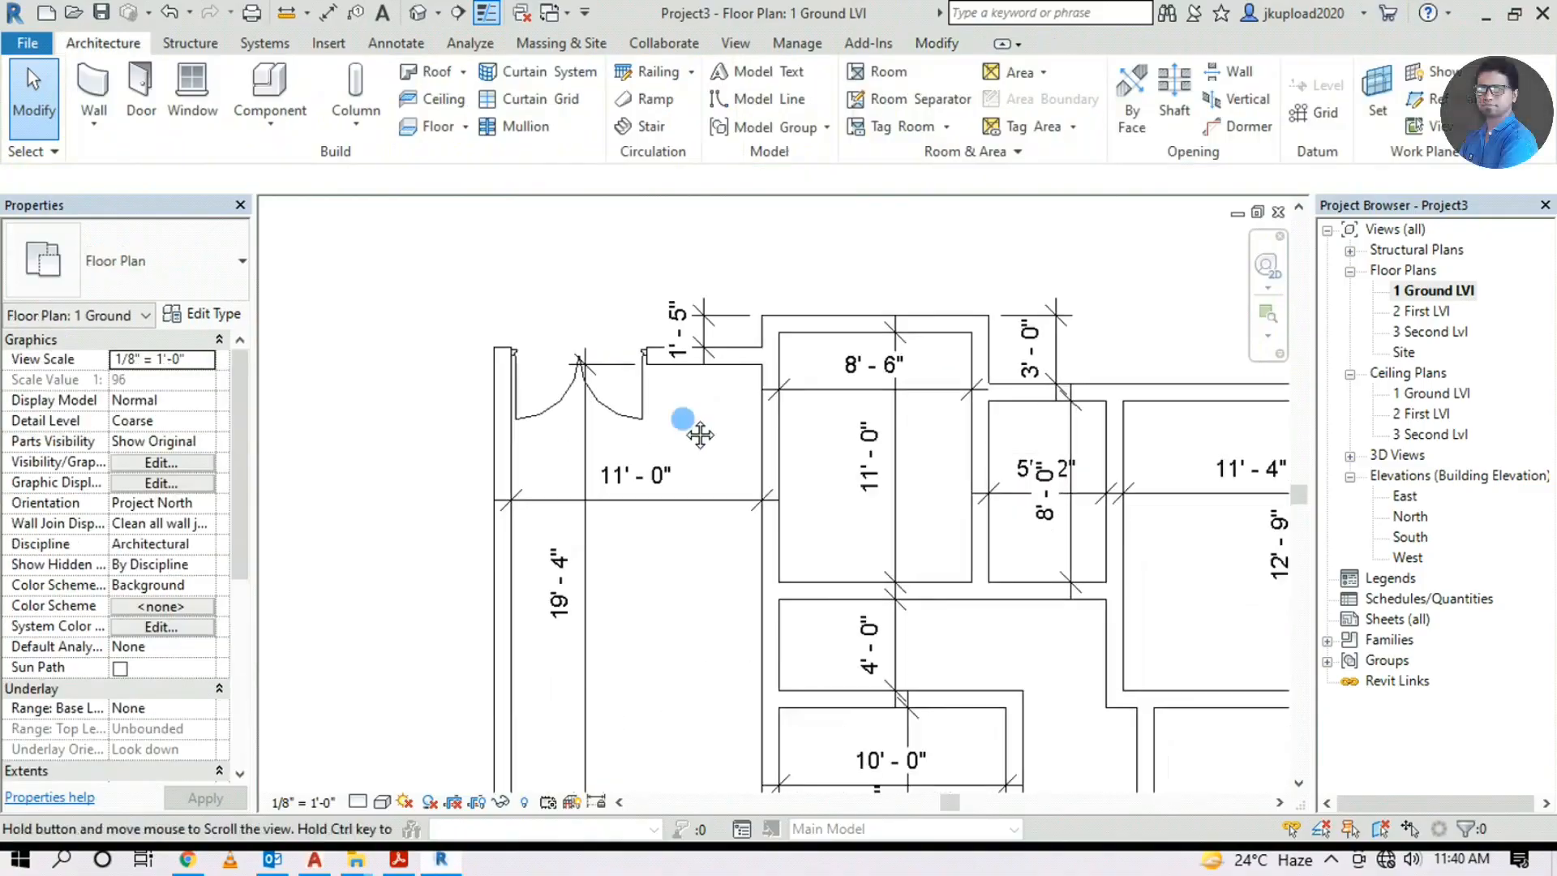
{"action": "scroll", "coordinate": [511, 355], "scroll_direction": "up", "scroll_amount": 2}
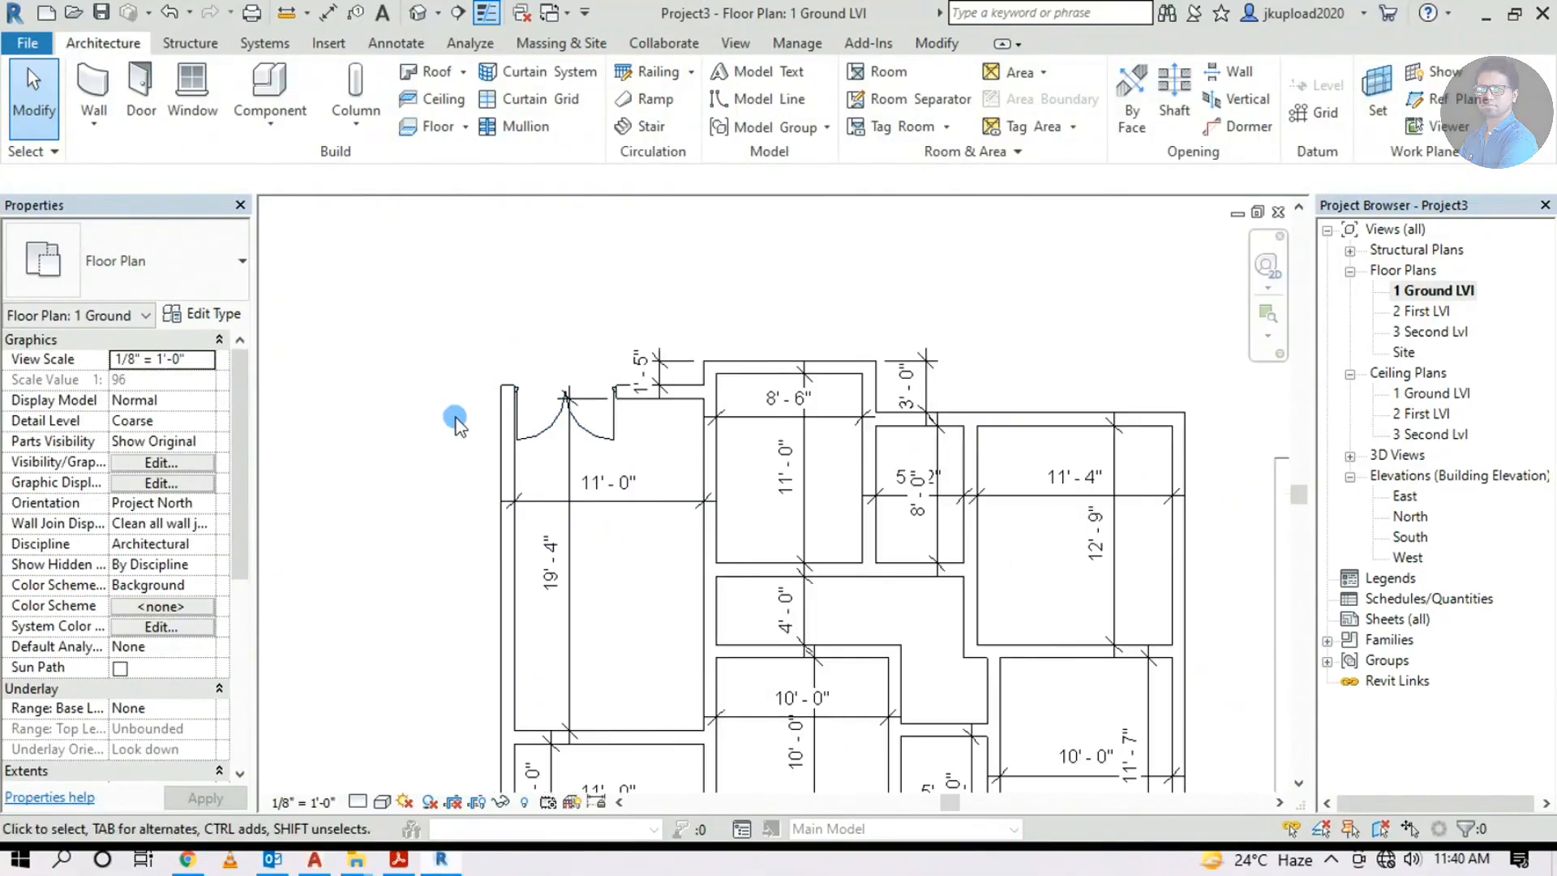
{"action": "scroll", "coordinate": [566, 386], "scroll_direction": "up", "scroll_amount": 3}
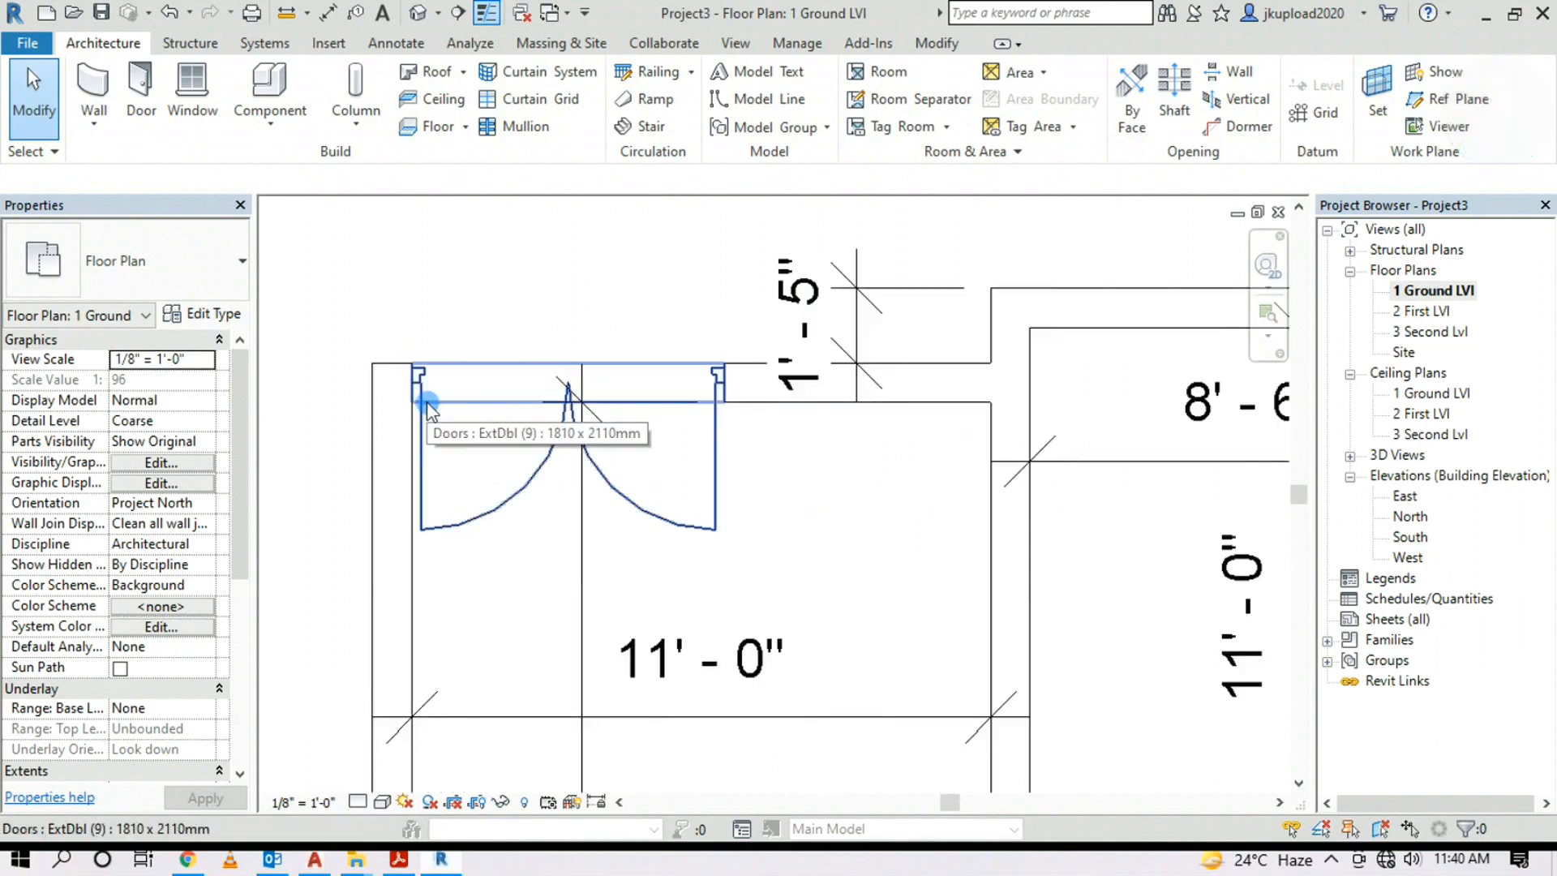
{"action": "scroll", "coordinate": [646, 533], "scroll_direction": "down", "scroll_amount": 5}
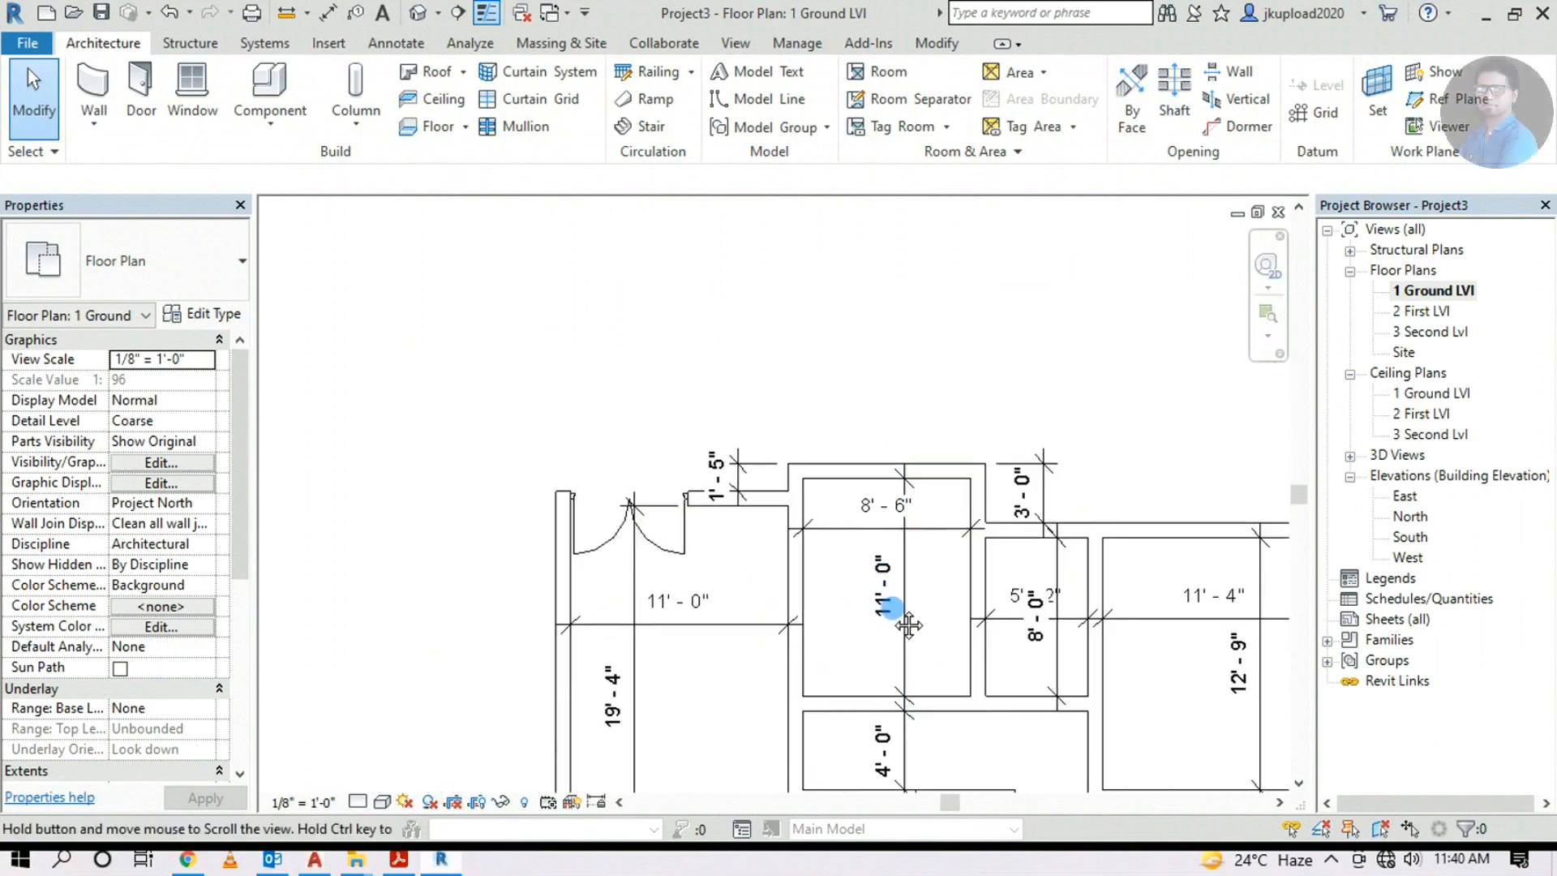
{"action": "scroll", "coordinate": [701, 539], "scroll_direction": "down", "scroll_amount": 2}
{"action": "scroll", "coordinate": [947, 567], "scroll_direction": "up", "scroll_amount": 5}
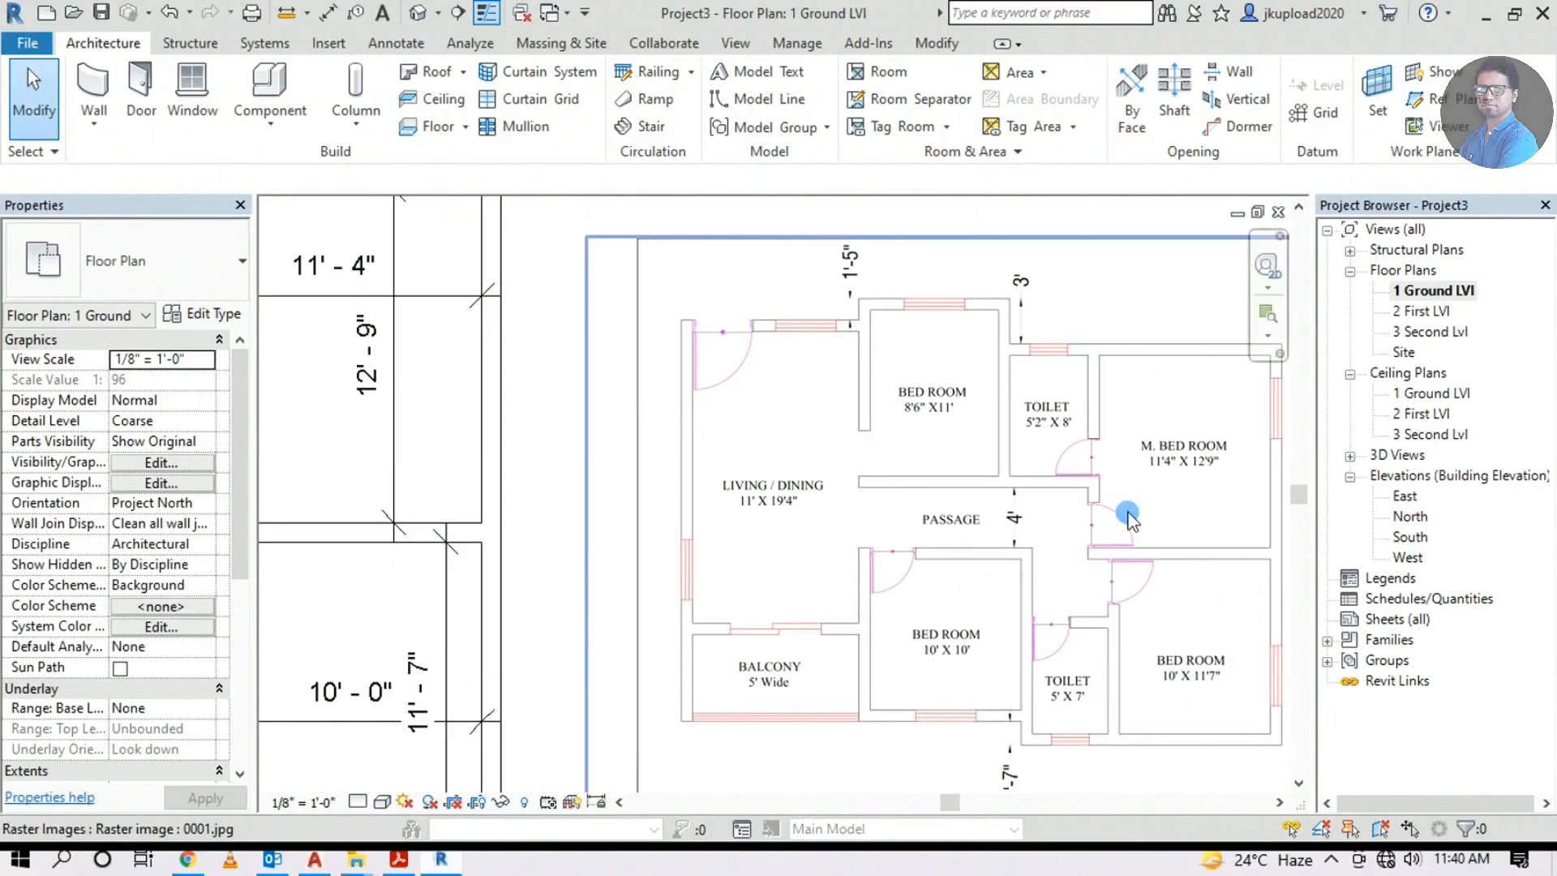
{"action": "scroll", "coordinate": [980, 519], "scroll_direction": "up", "scroll_amount": 1}
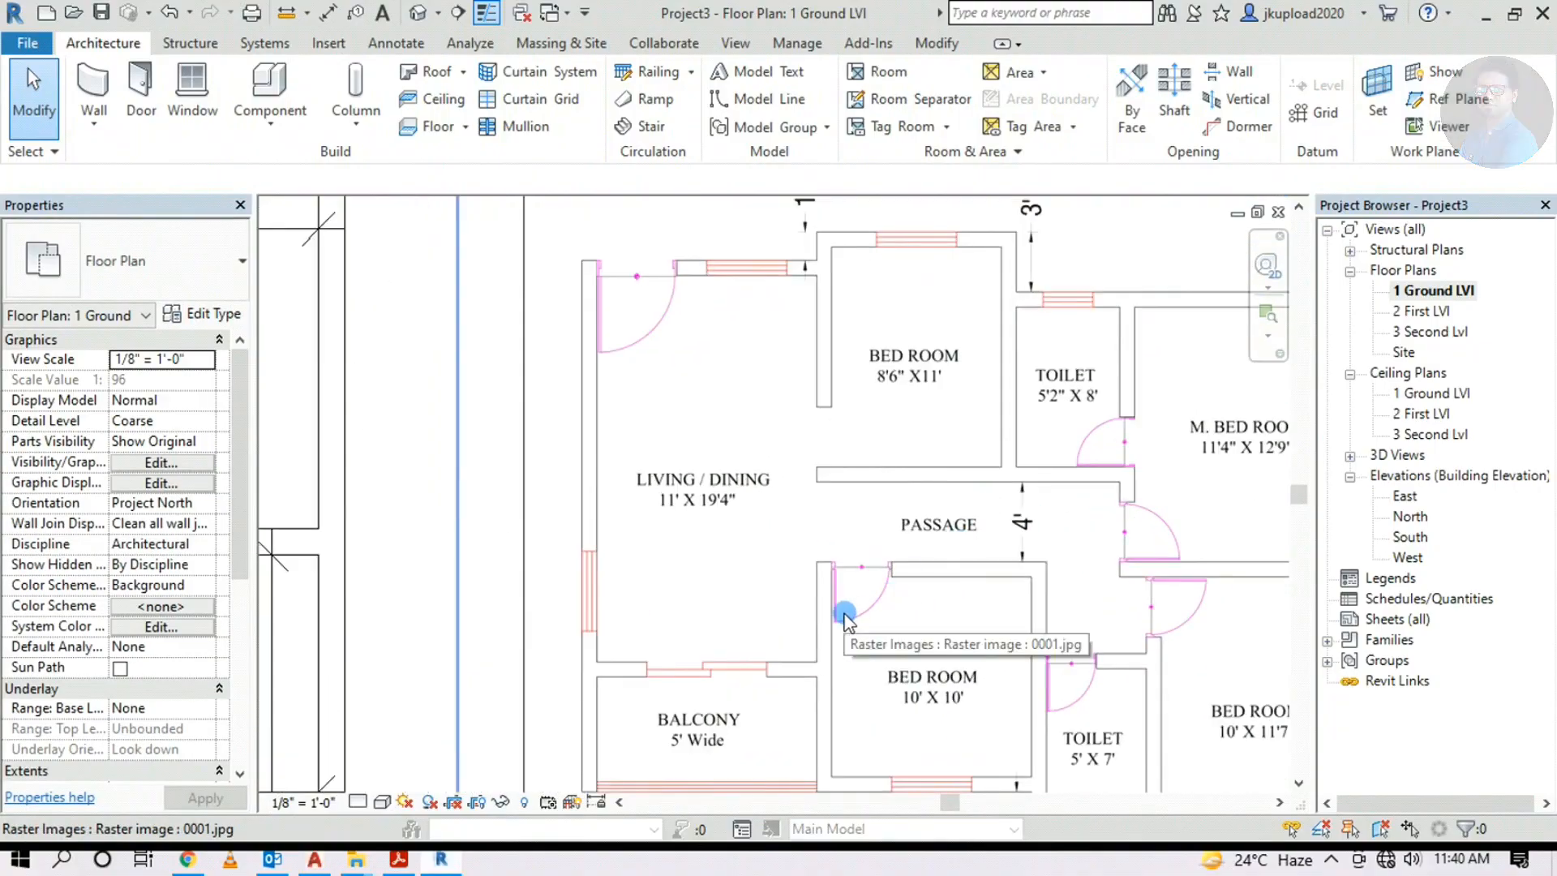
{"action": "scroll", "coordinate": [511, 546], "scroll_direction": "down", "scroll_amount": 6}
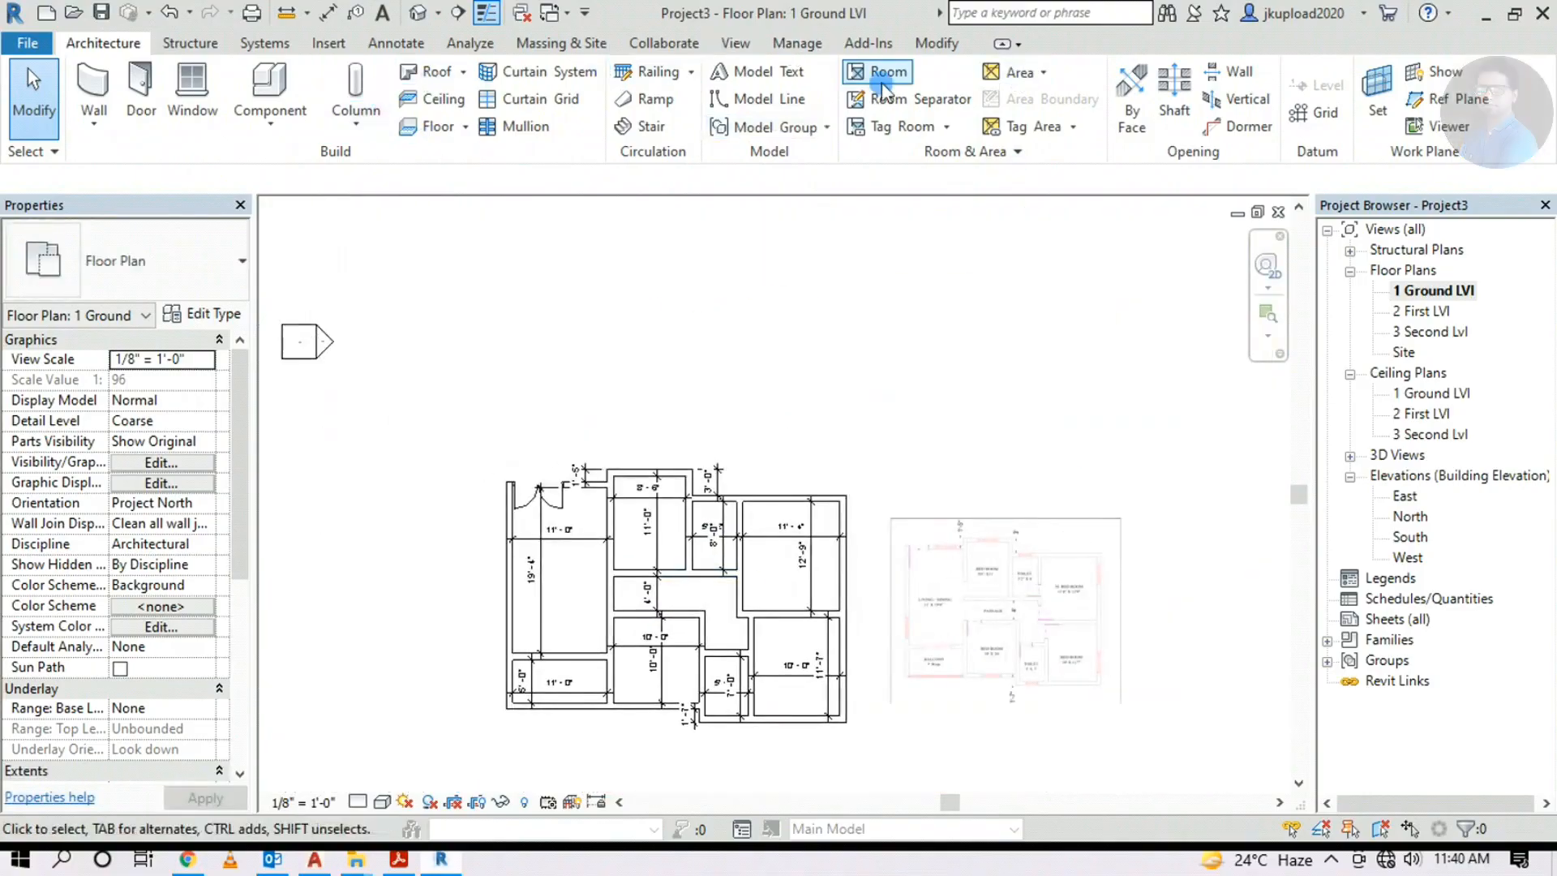
Load the IntSgl (10) single-door family from the Internal Doors folder
{"action": "left_click", "coordinate": [140, 81]}
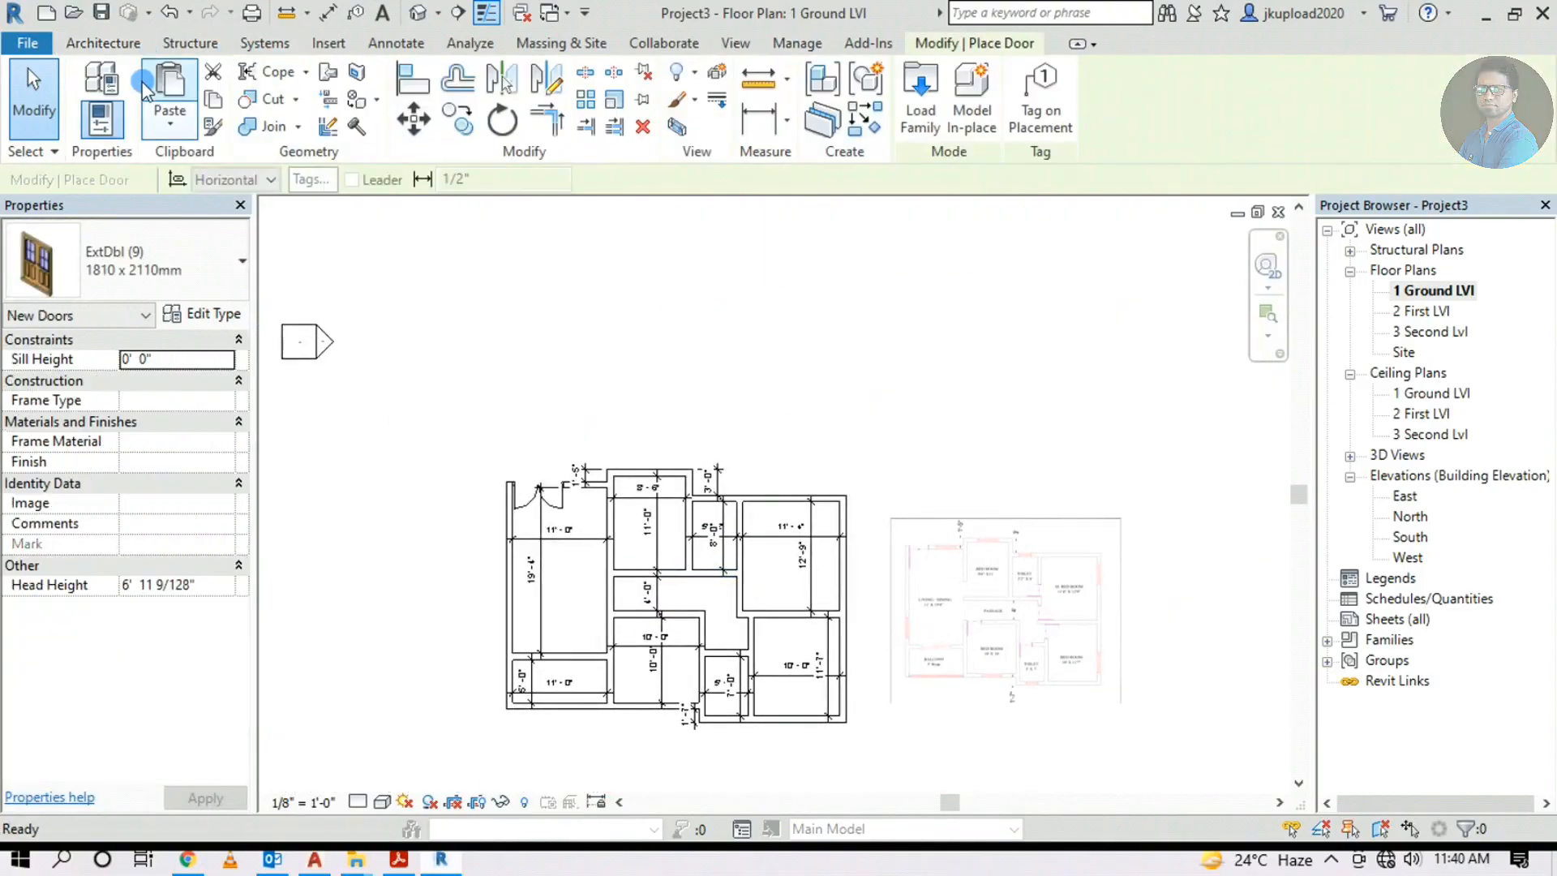
{"action": "left_click", "coordinate": [929, 84]}
{"action": "double_click", "coordinate": [197, 156]}
{"action": "double_click", "coordinate": [970, 158]}
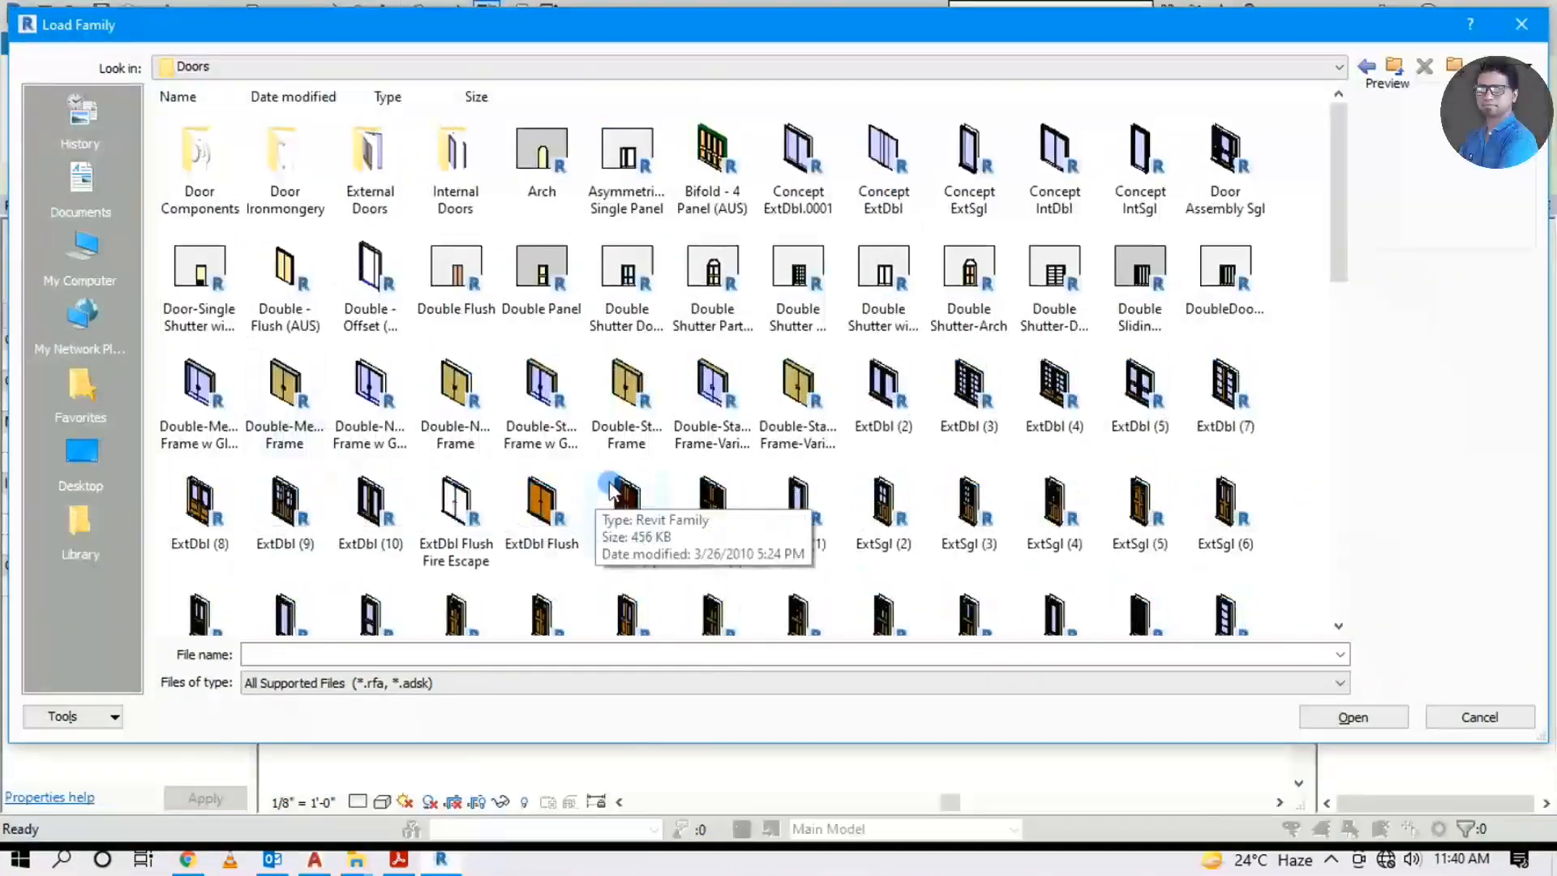
{"action": "double_click", "coordinate": [454, 158]}
{"action": "scroll", "coordinate": [494, 309], "scroll_direction": "up", "scroll_amount": 4, "text": "ctrl"}
{"action": "scroll", "coordinate": [725, 381], "scroll_direction": "down", "scroll_amount": 3}
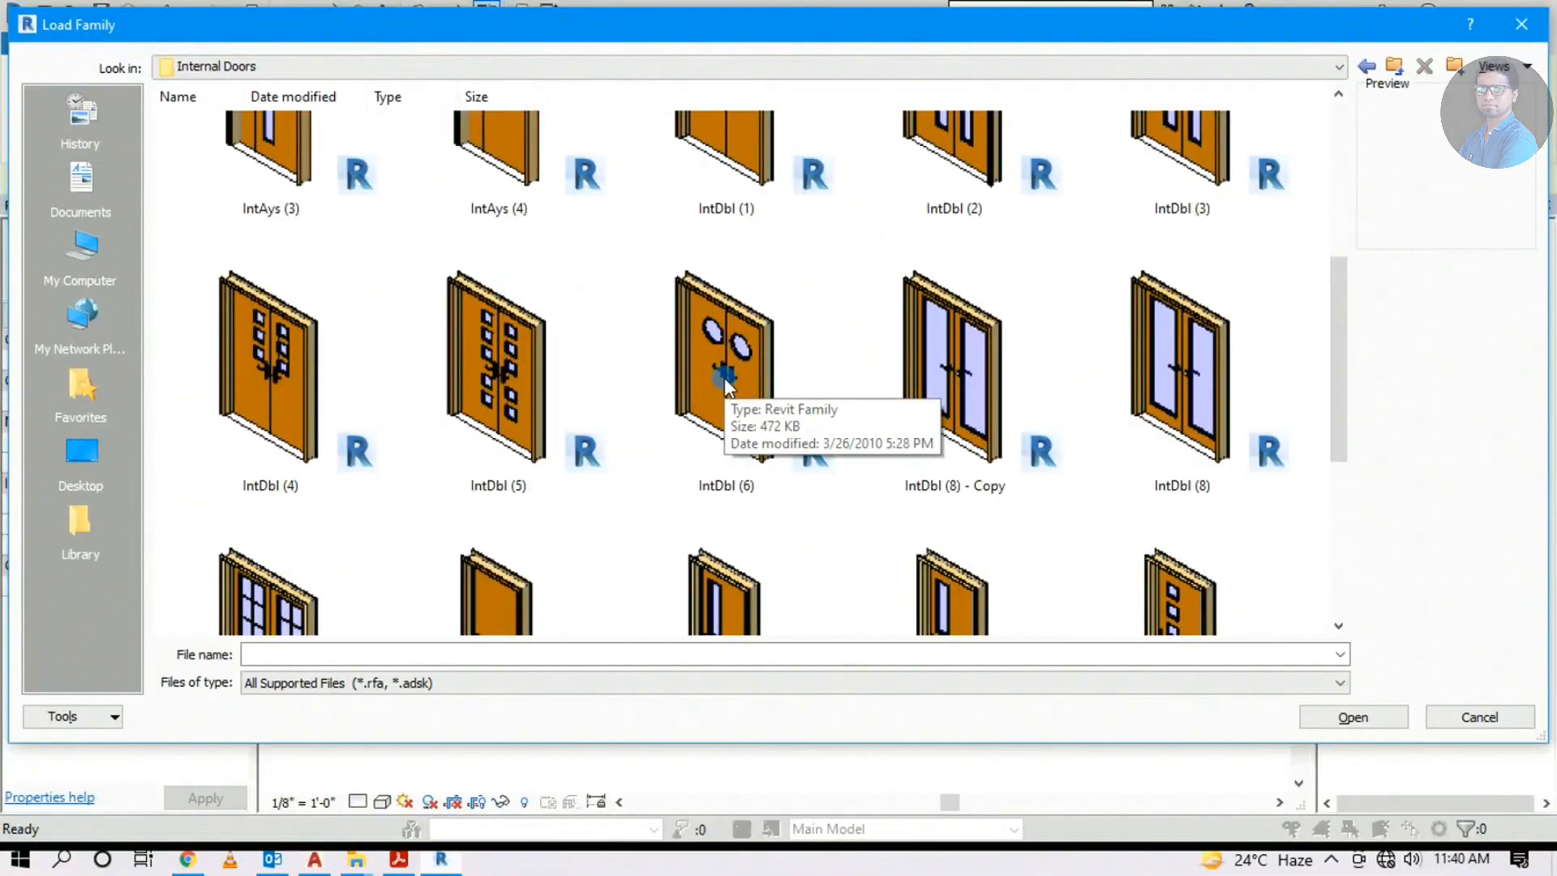
{"action": "scroll", "coordinate": [726, 383], "scroll_direction": "down", "scroll_amount": 3}
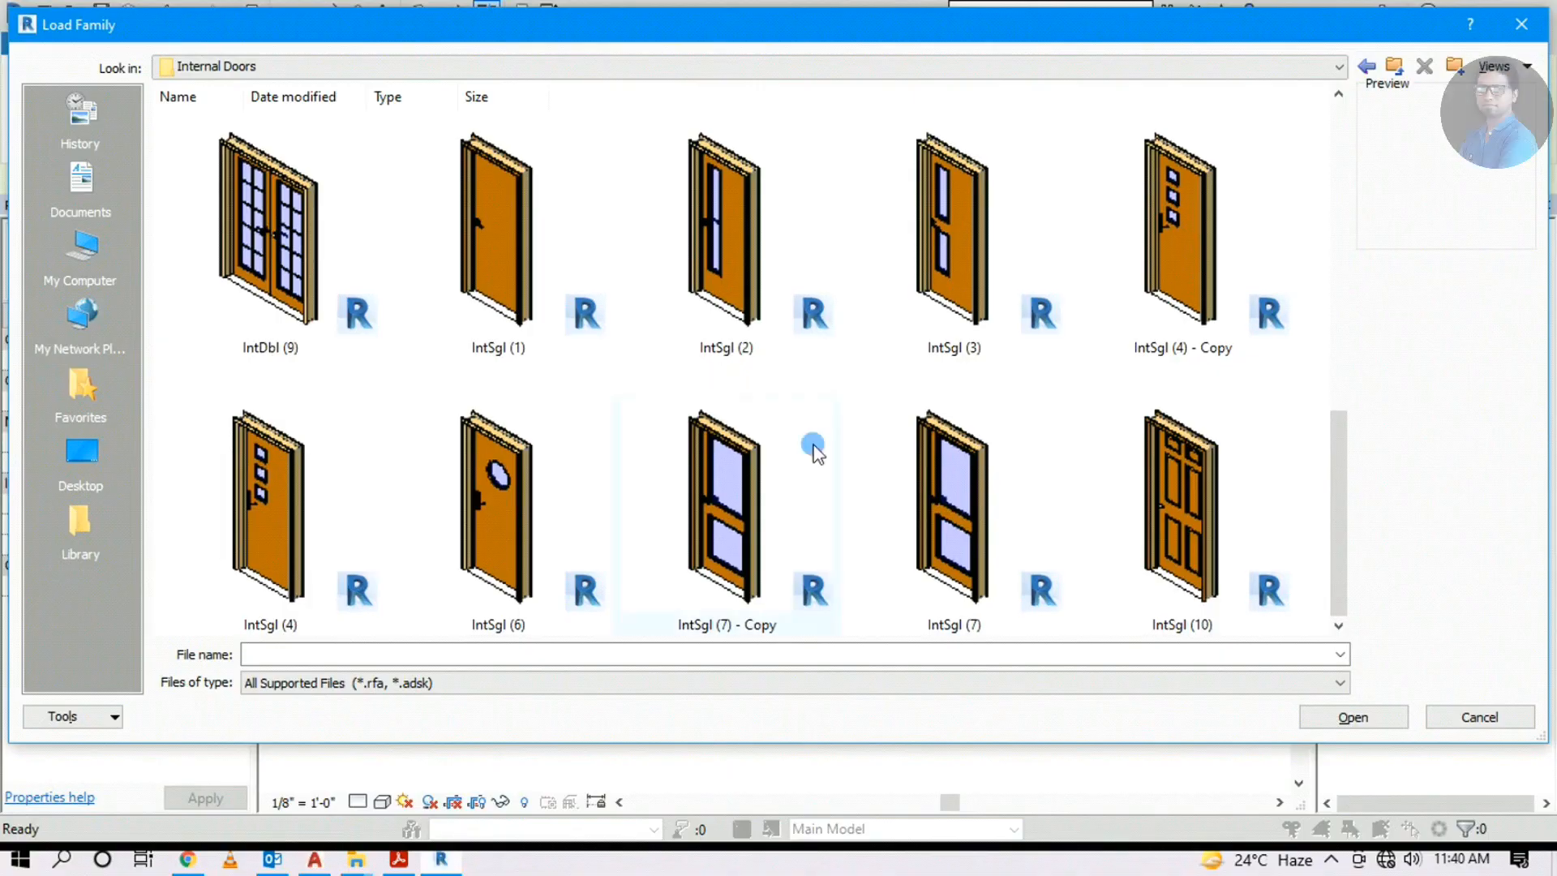
{"action": "left_click", "coordinate": [1164, 492]}
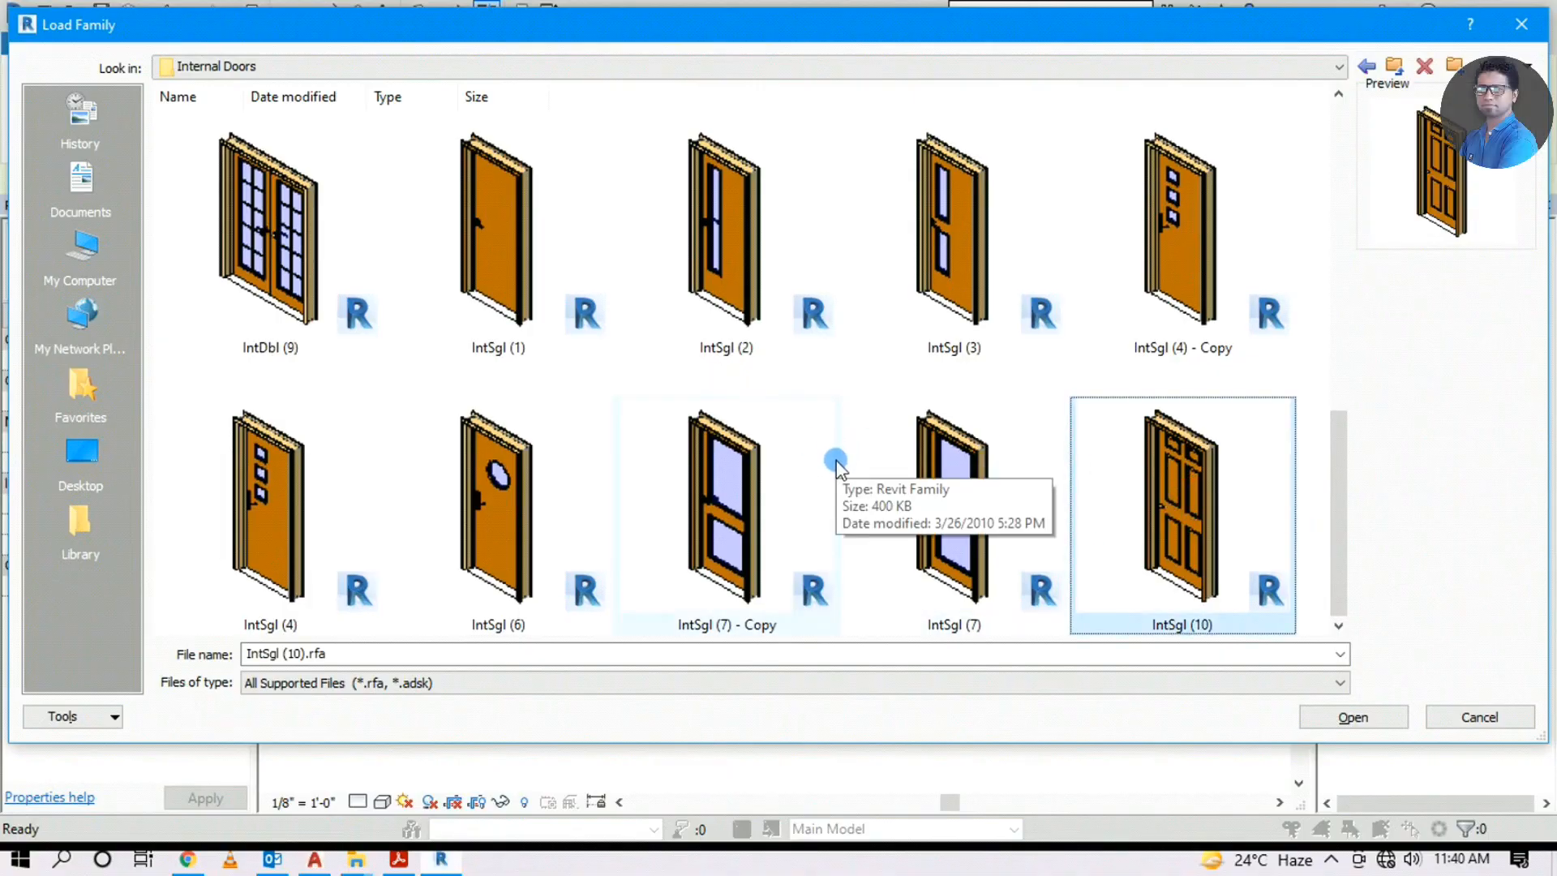
{"action": "scroll", "coordinate": [833, 460], "scroll_direction": "up", "scroll_amount": 5}
{"action": "left_click", "coordinate": [1363, 718]}
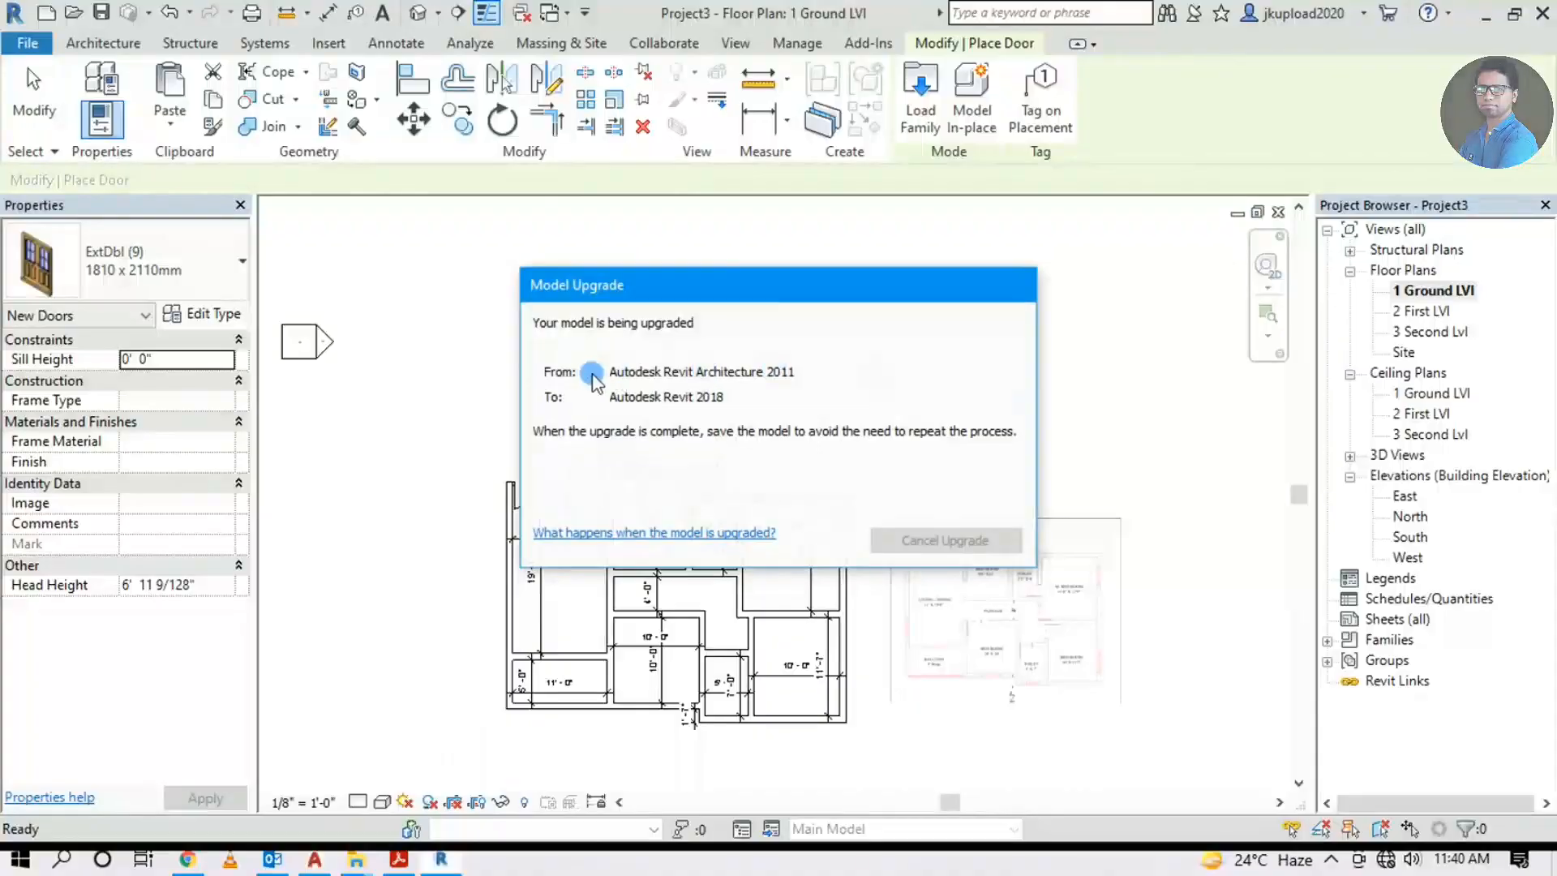
Place IntSgl (10) 910 x 2110mm doors in the 8'-0" toilet's right wall and, flush with the left inner corner, the 7'-0" toilet's upper wall
{"action": "scroll", "coordinate": [1028, 514], "scroll_direction": "up", "scroll_amount": 6}
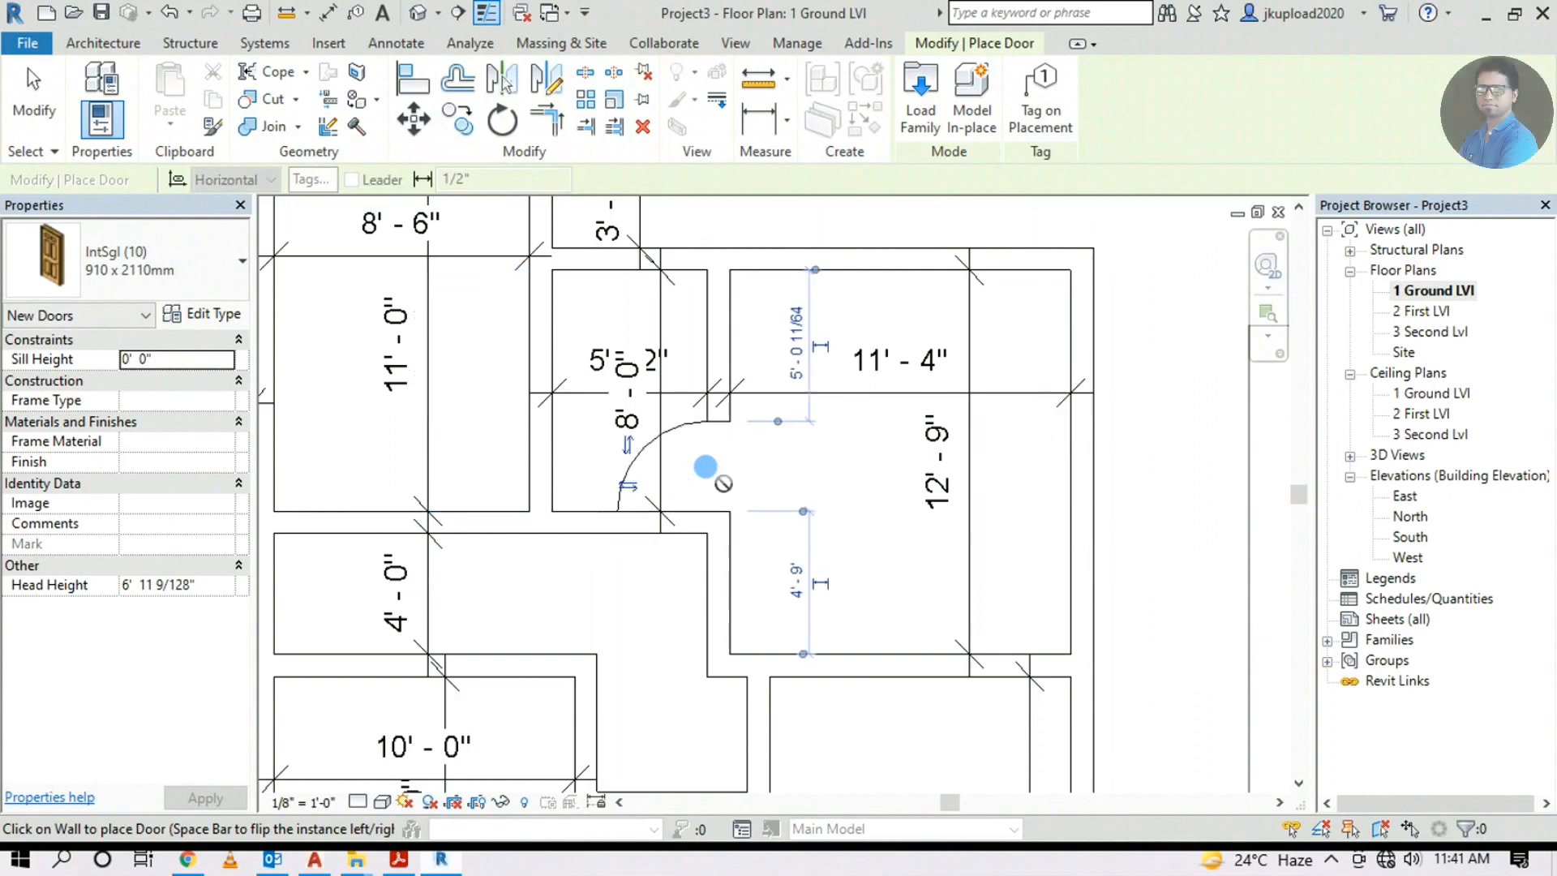
{"action": "scroll", "coordinate": [714, 550], "scroll_direction": "down", "scroll_amount": 5}
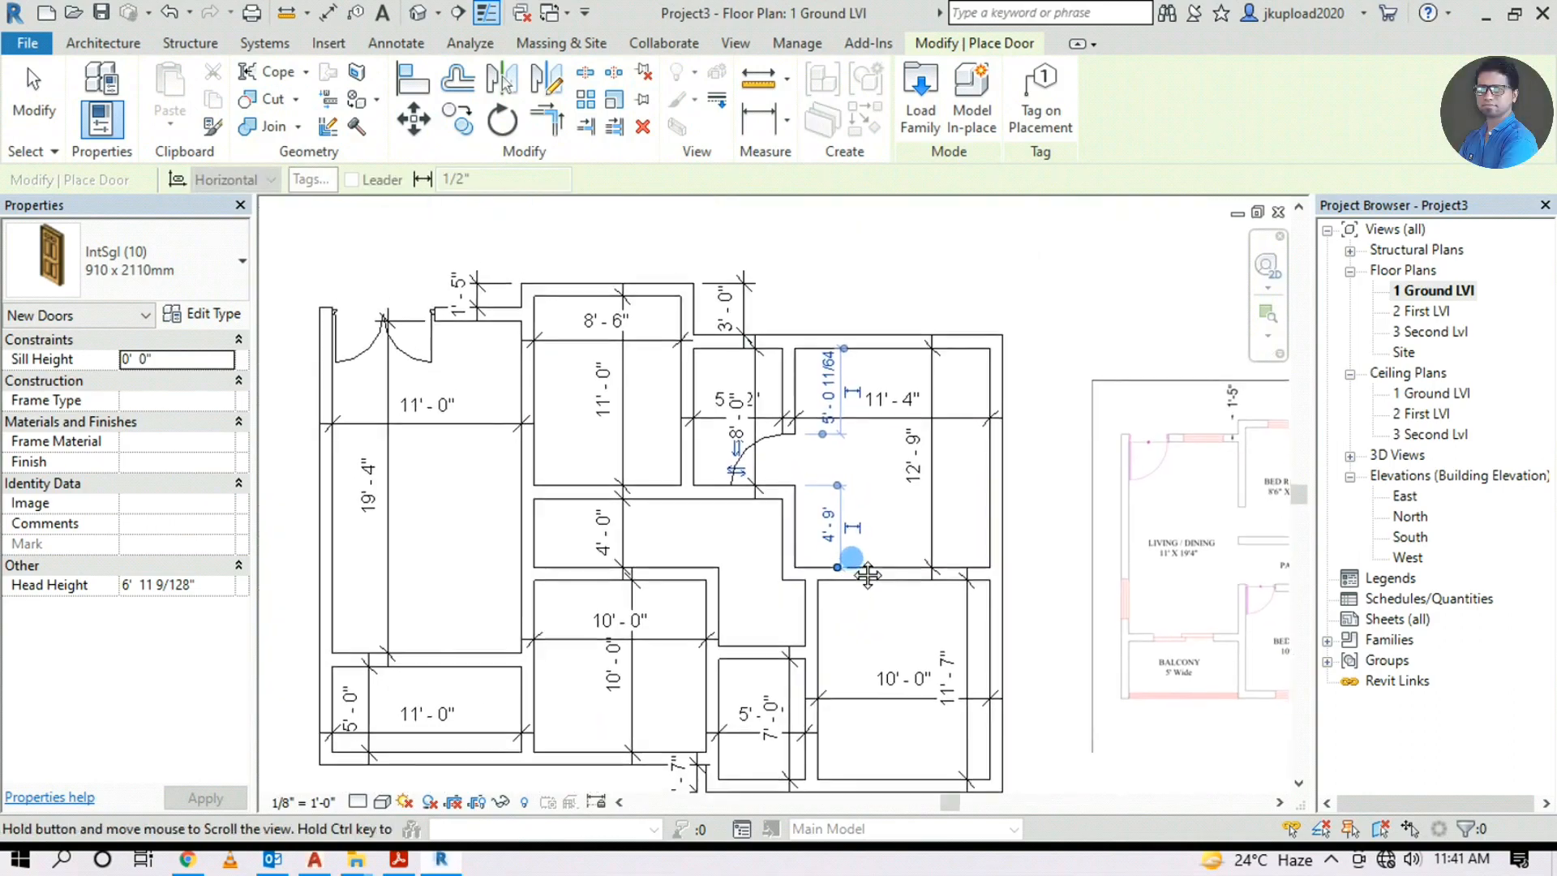
{"action": "scroll", "coordinate": [807, 678], "scroll_direction": "up", "scroll_amount": 5}
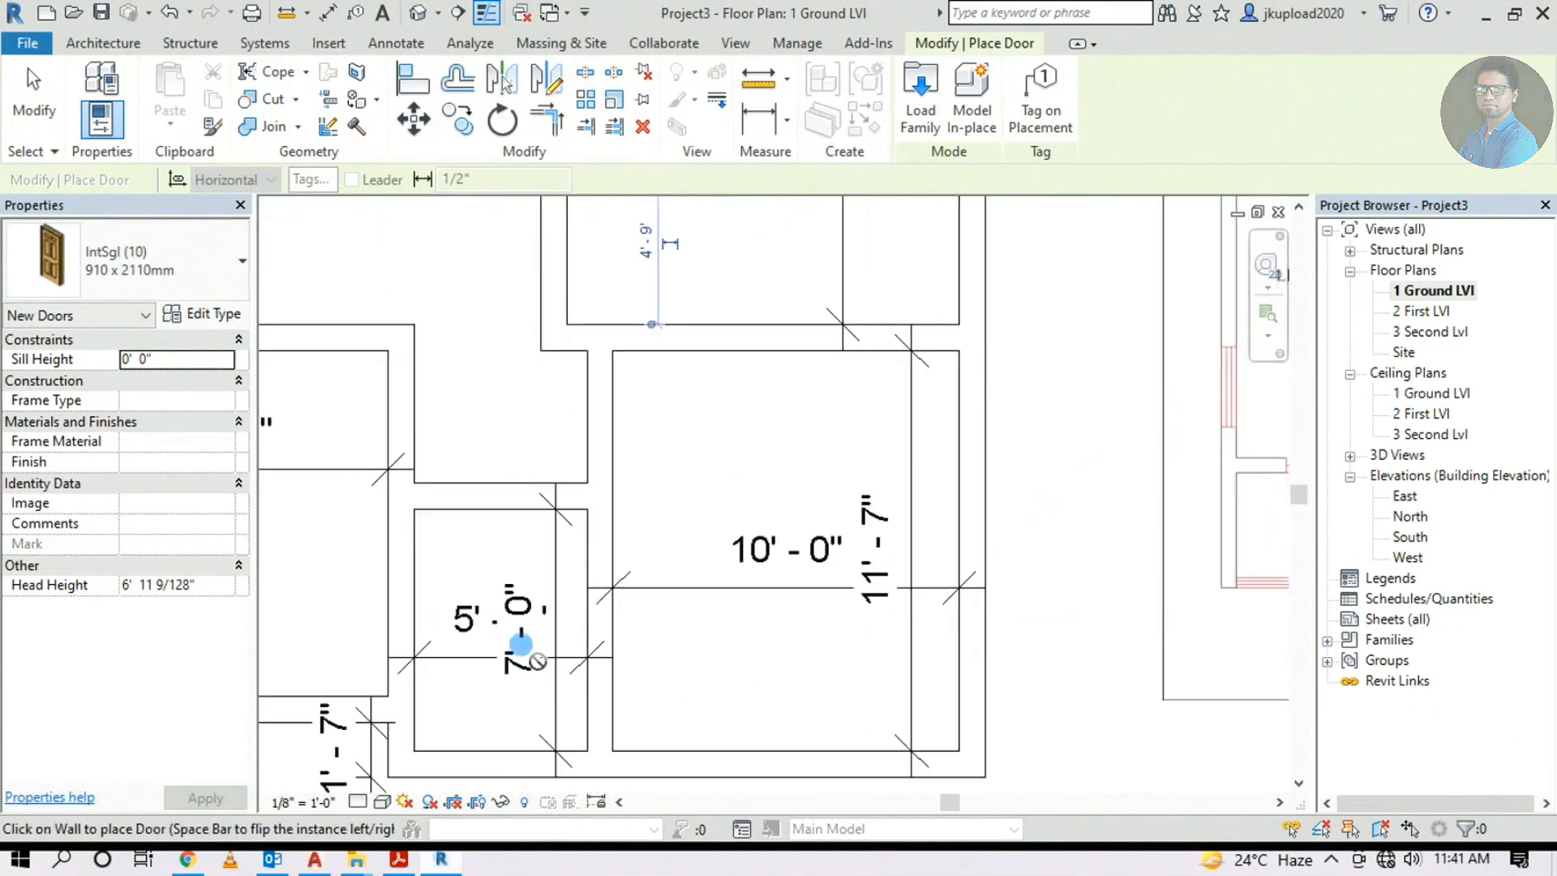
{"action": "scroll", "coordinate": [454, 537], "scroll_direction": "up", "scroll_amount": 1}
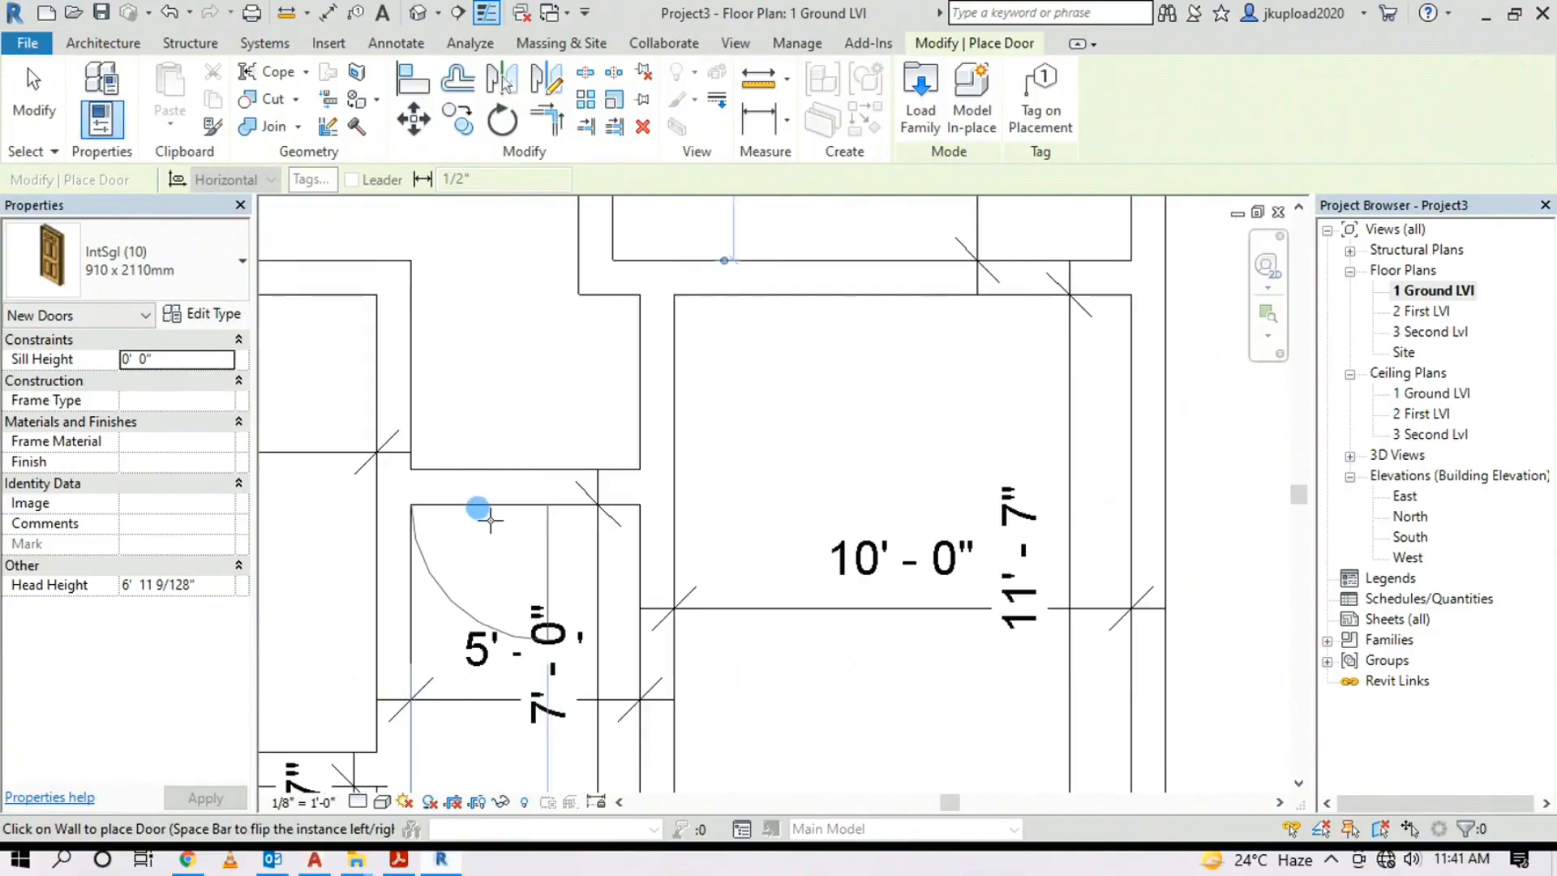
{"action": "scroll", "coordinate": [378, 460], "scroll_direction": "down", "scroll_amount": 5}
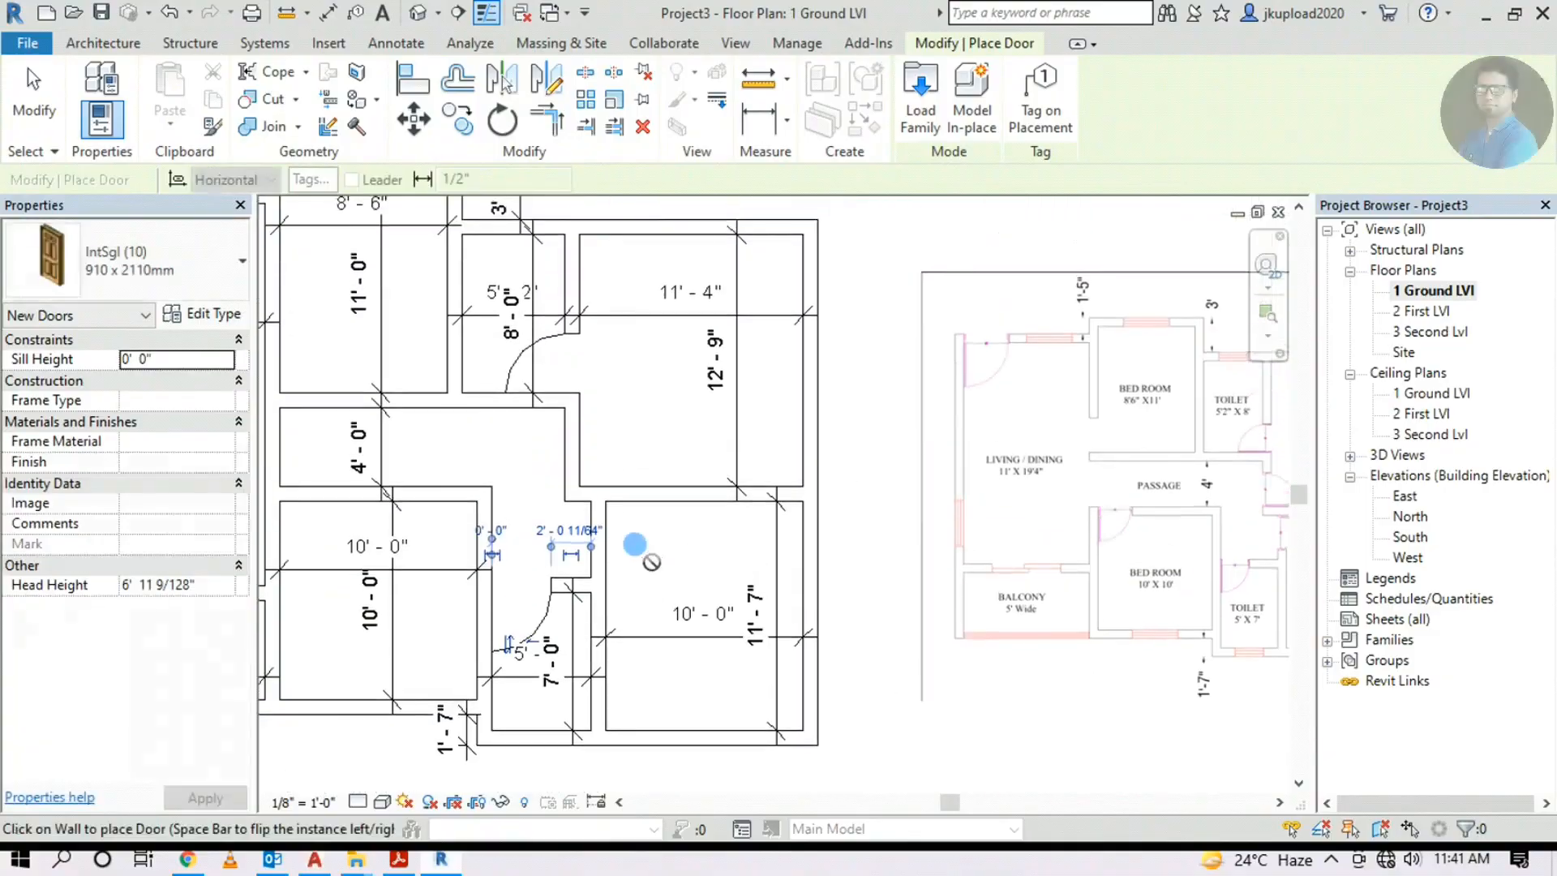
{"action": "key", "text": "Escape"}
Delete the dimensions of the living room, balcony, passage, upper rooms and 10' x 10' bedroom, plus the 1'-5" and 3'-0" wall offsets
{"action": "left_click_drag", "start_coordinate": [647, 386], "coordinate": [608, 324]}
{"action": "left_click_drag", "start_coordinate": [514, 433], "coordinate": [442, 370], "text": "ctrl"}
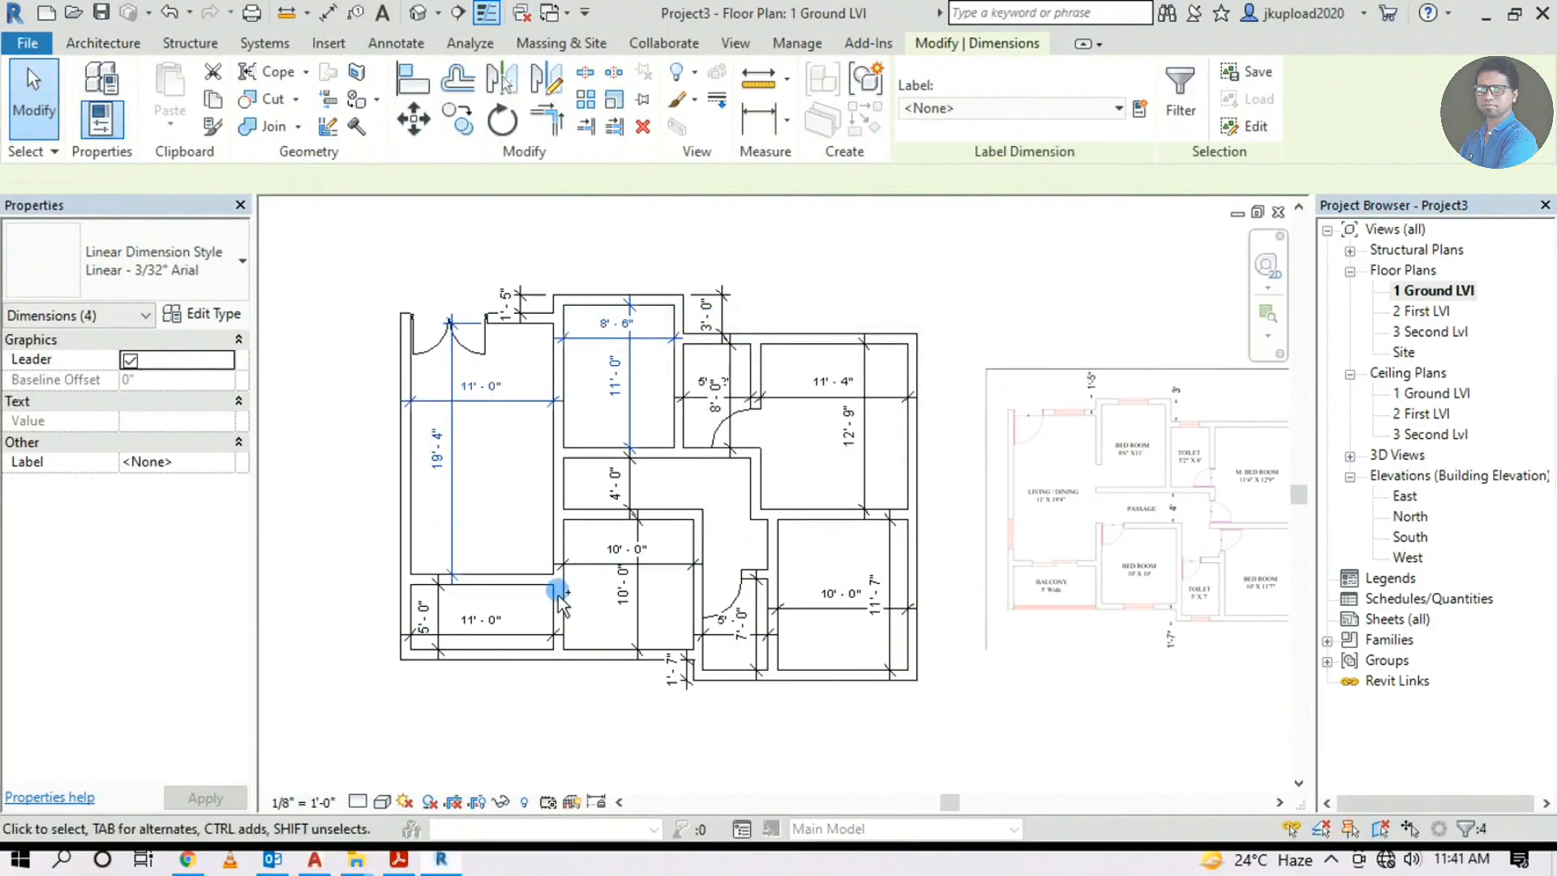
{"action": "left_click_drag", "start_coordinate": [475, 614], "coordinate": [422, 646], "text": "ctrl"}
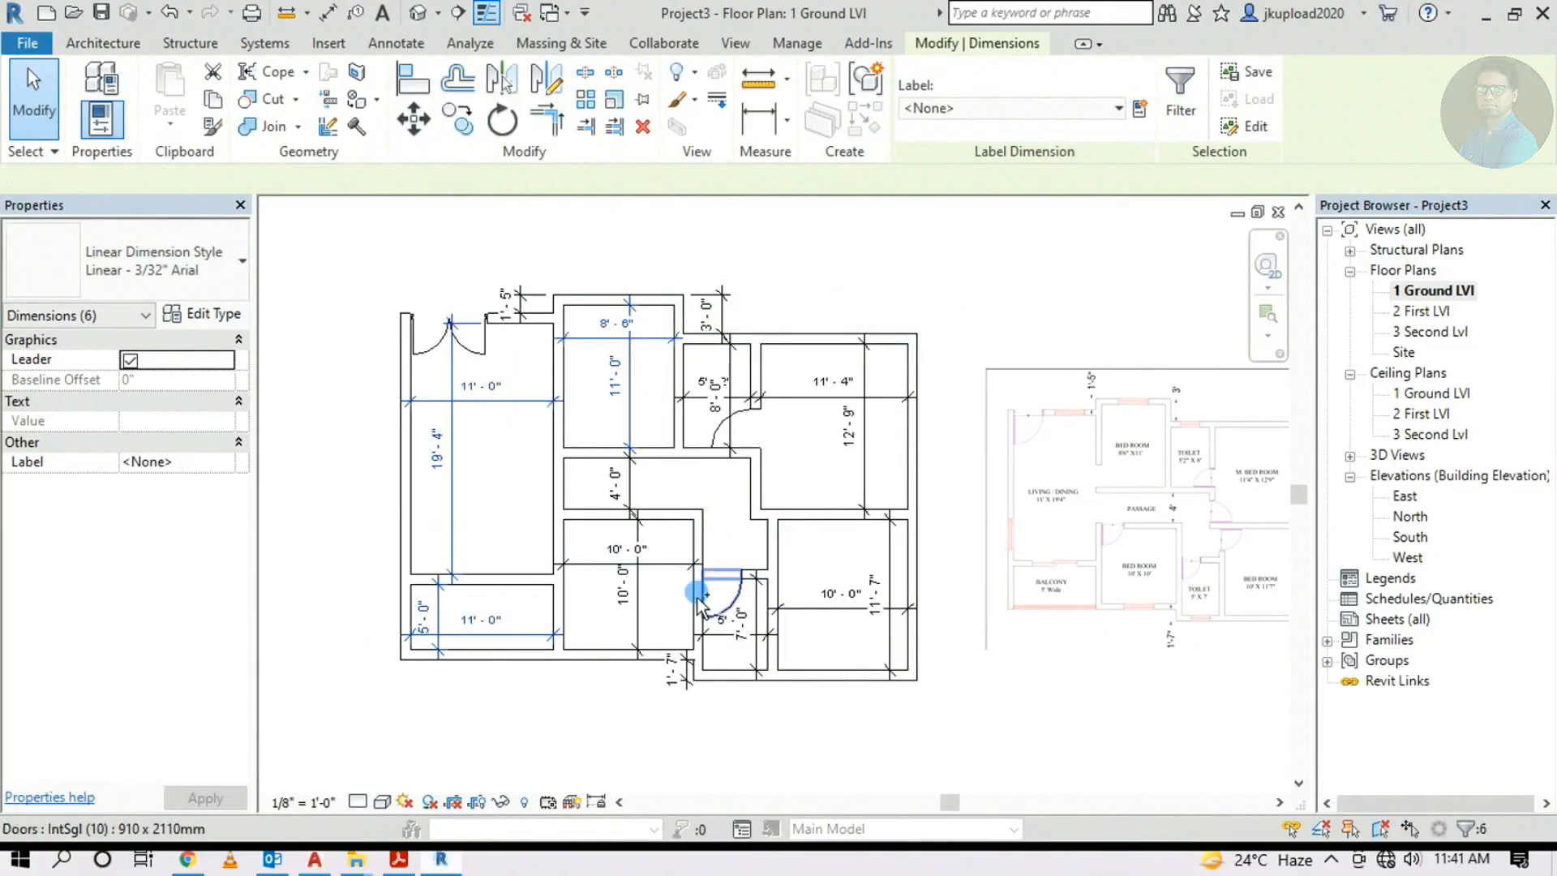
{"action": "left_click_drag", "start_coordinate": [669, 537], "coordinate": [625, 596], "text": "ctrl"}
{"action": "left_click_drag", "start_coordinate": [658, 370], "coordinate": [619, 403], "text": "ctrl"}
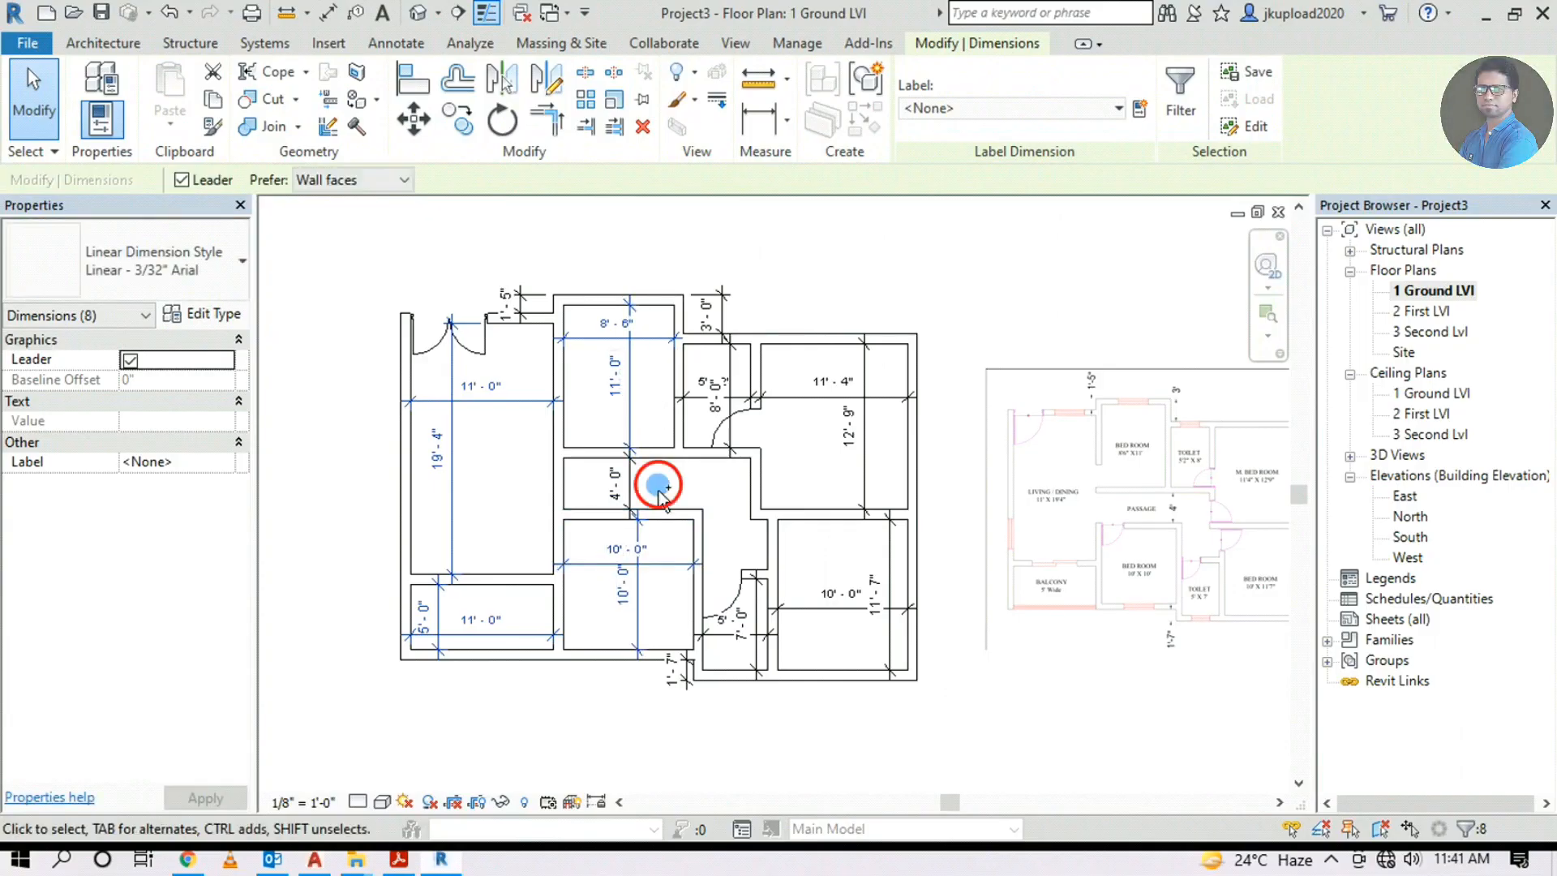
{"action": "left_click", "coordinate": [716, 401], "text": "ctrl"}
{"action": "left_click_drag", "start_coordinate": [759, 274], "coordinate": [711, 324], "text": "ctrl"}
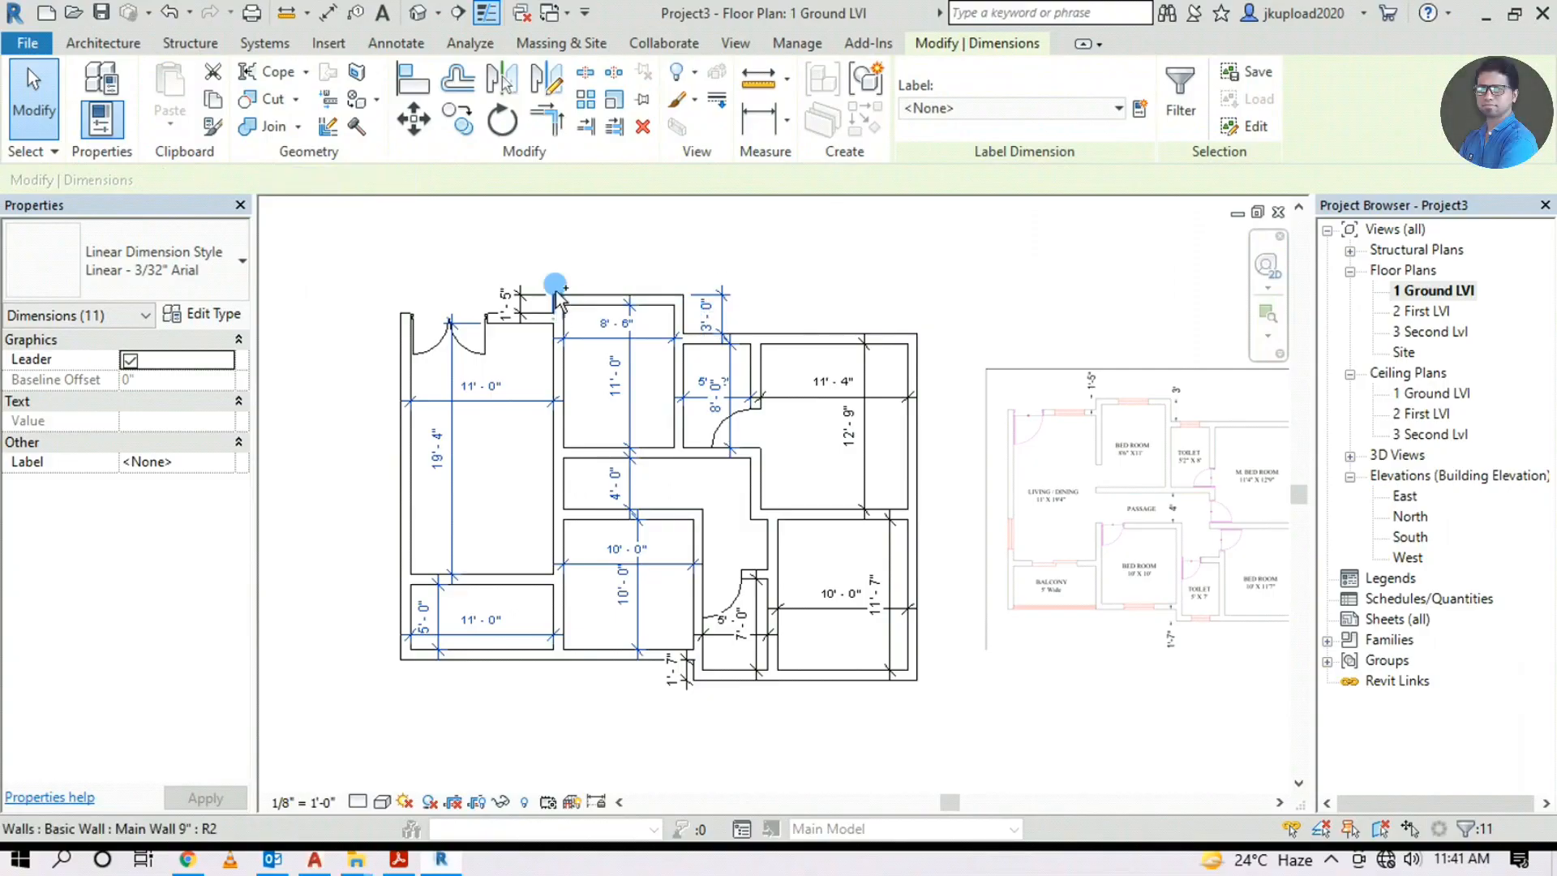
{"action": "left_click_drag", "start_coordinate": [555, 290], "coordinate": [526, 306], "text": "ctrl"}
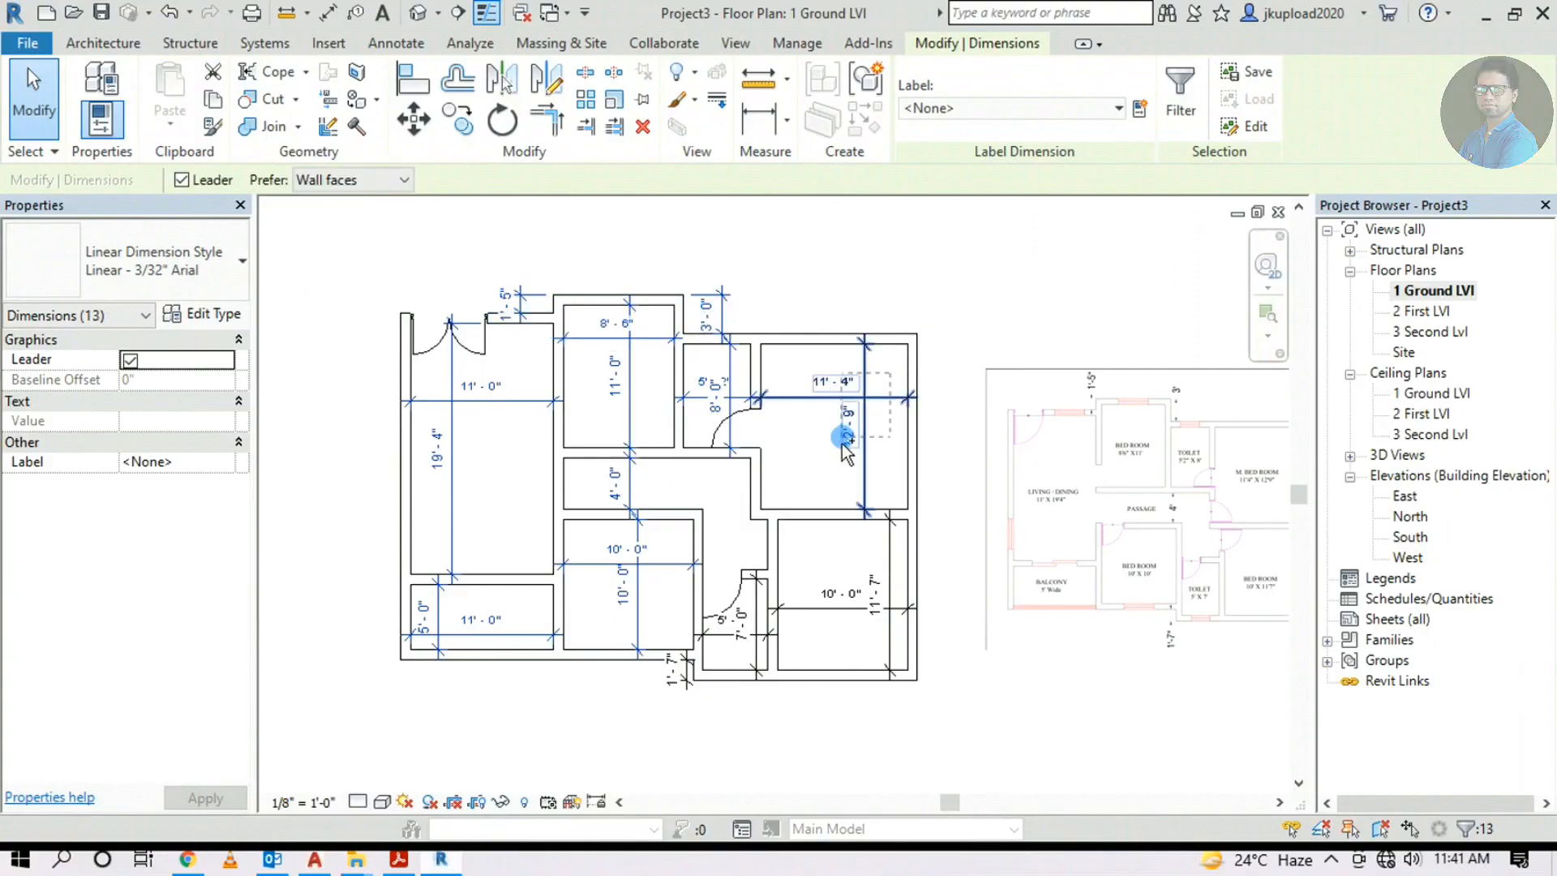
{"action": "left_click_drag", "start_coordinate": [846, 450], "coordinate": [846, 450], "text": "ctrl"}
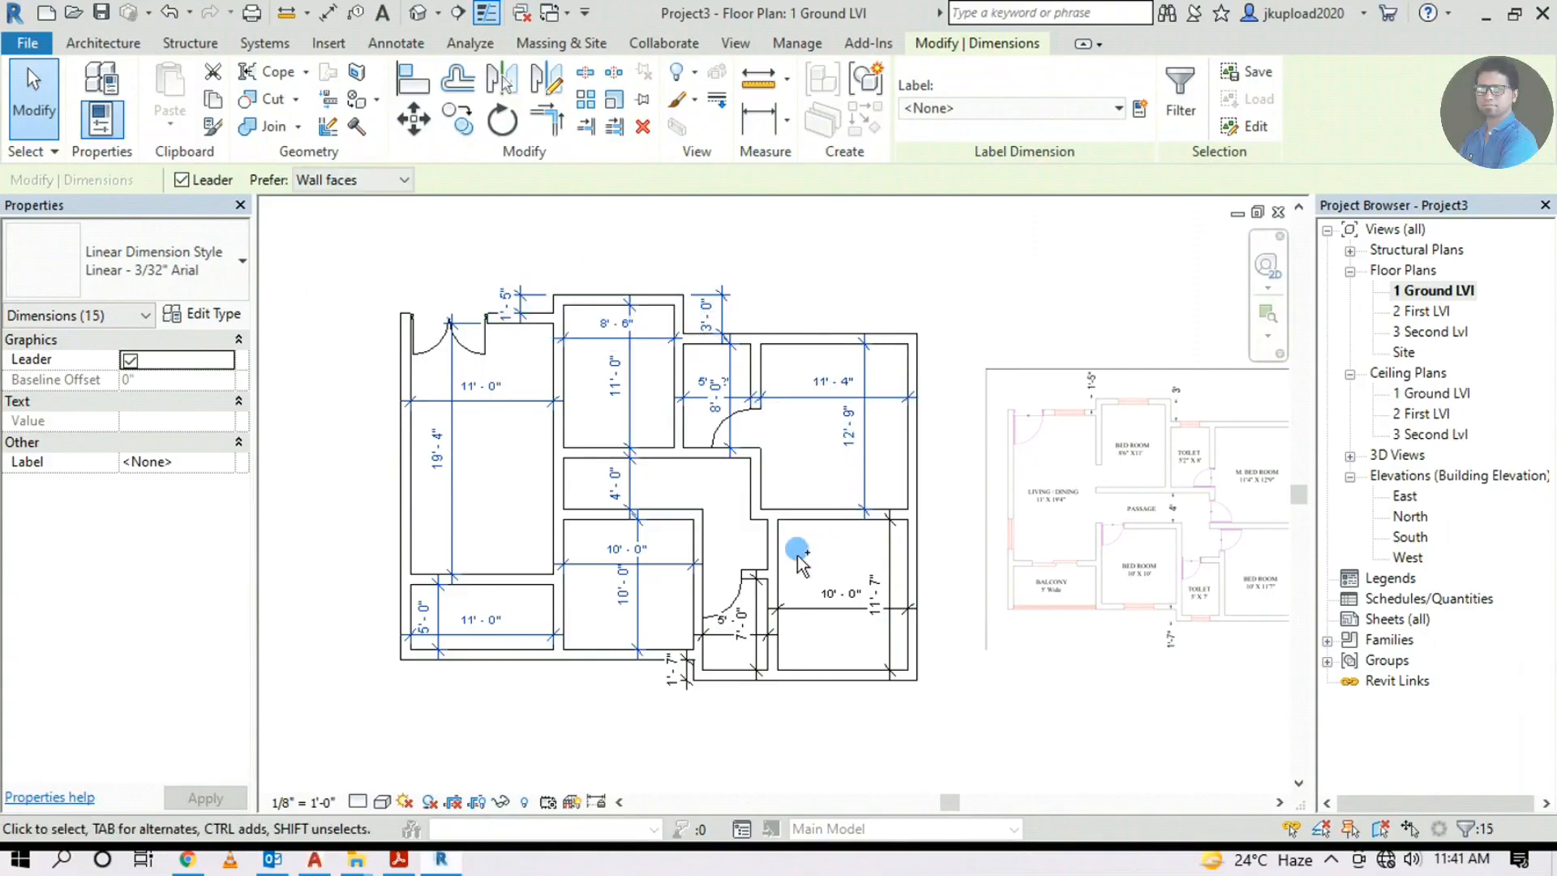
{"action": "left_click", "coordinate": [643, 126]}
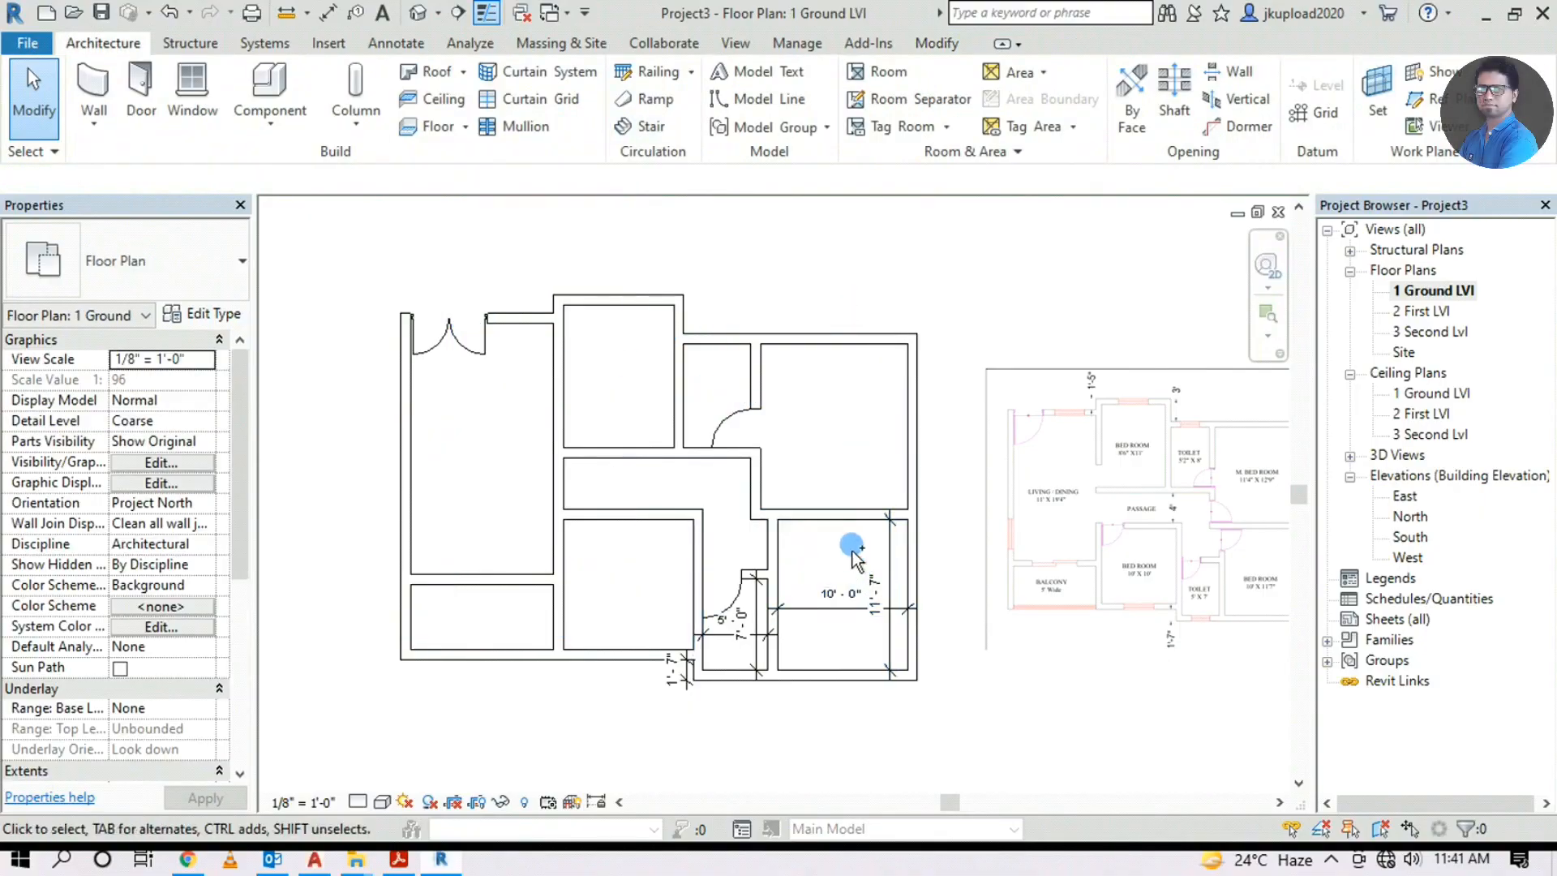
Delete the remaining dimensions of the lower-right bedroom and adjoining toilet, and the 1'-7" offset of the lower outer wall
{"action": "left_click_drag", "start_coordinate": [837, 629], "coordinate": [836, 632], "text": "ctrl"}
{"action": "left_click_drag", "start_coordinate": [879, 571], "coordinate": [840, 654], "text": "ctrl"}
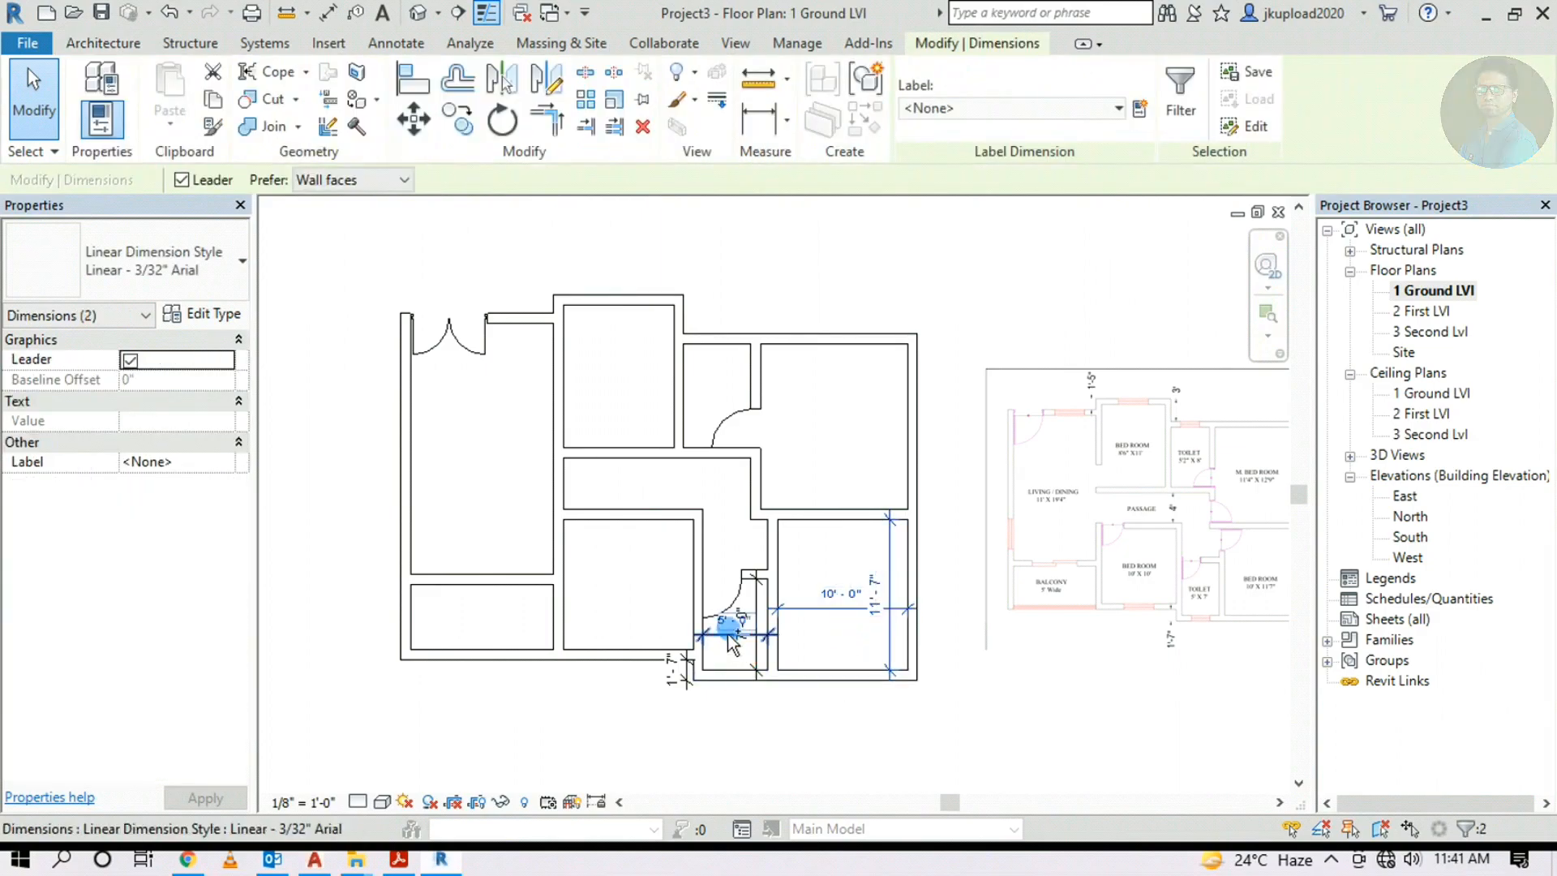
{"action": "key", "text": "Delete"}
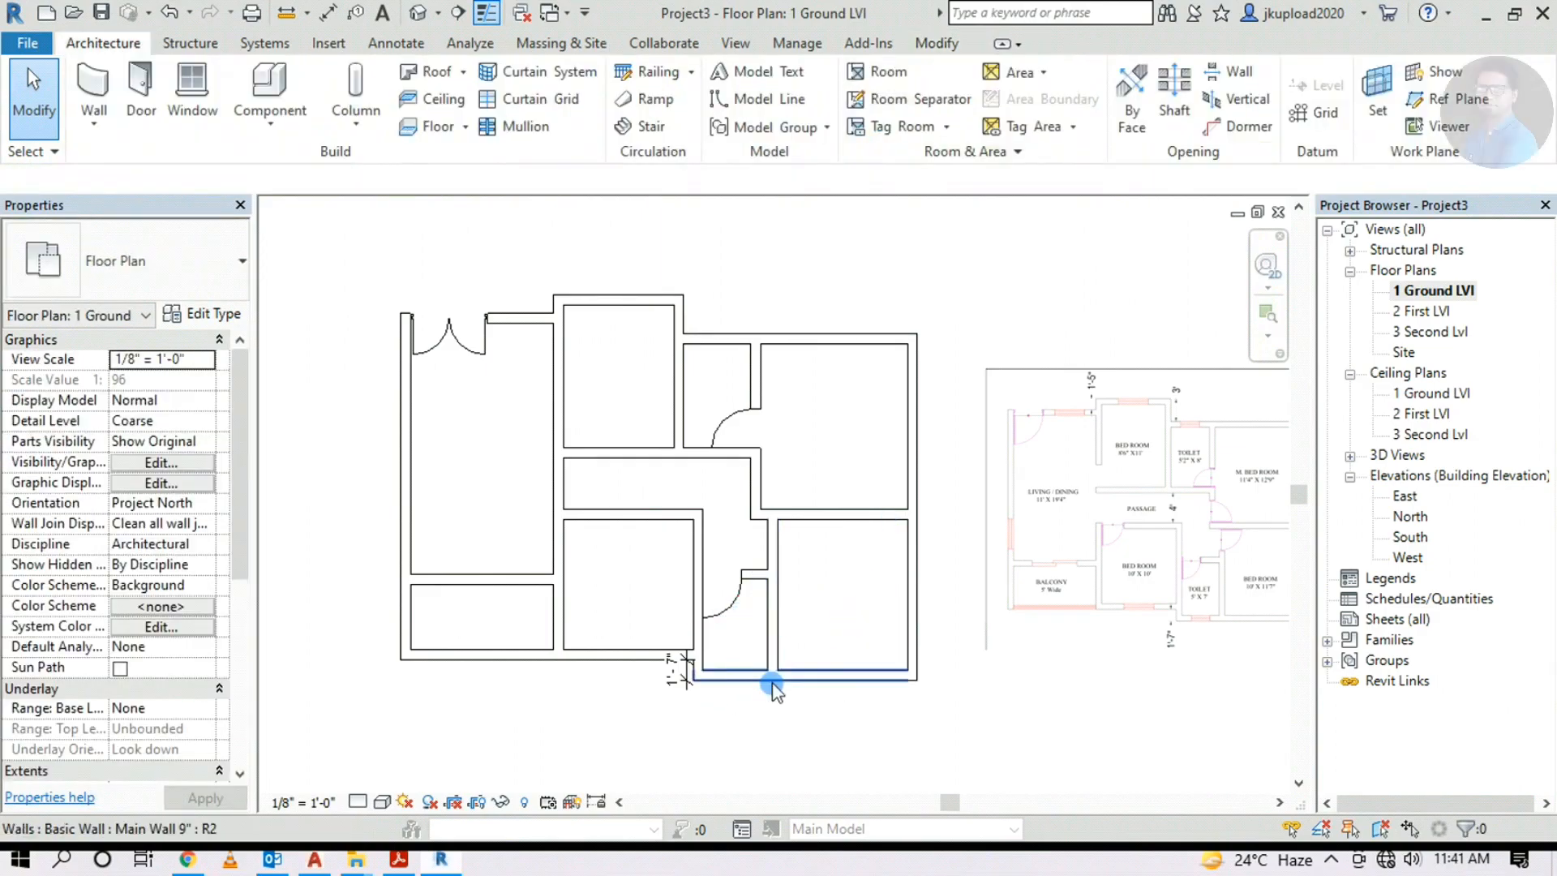
{"action": "left_click", "coordinate": [696, 681]}
{"action": "left_click", "coordinate": [686, 687]}
{"action": "key", "text": "Delete"}
Check the window positions on the reference plan and open the library's Windows folder for loading window families
{"action": "scroll", "coordinate": [645, 640], "scroll_direction": "down", "scroll_amount": 2}
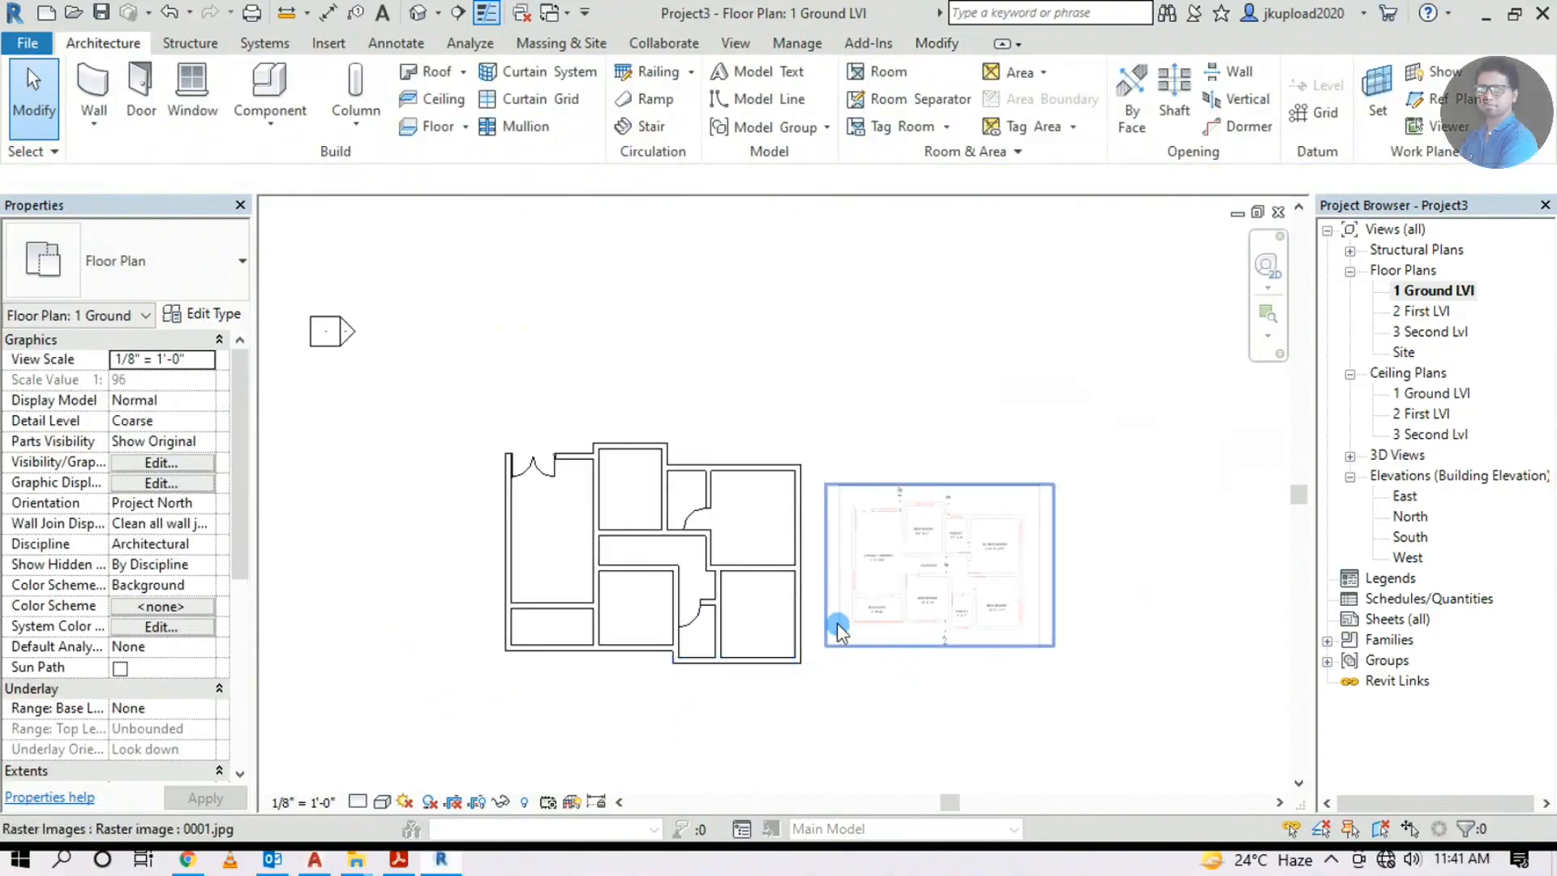
{"action": "scroll", "coordinate": [837, 628], "scroll_direction": "up", "scroll_amount": 5}
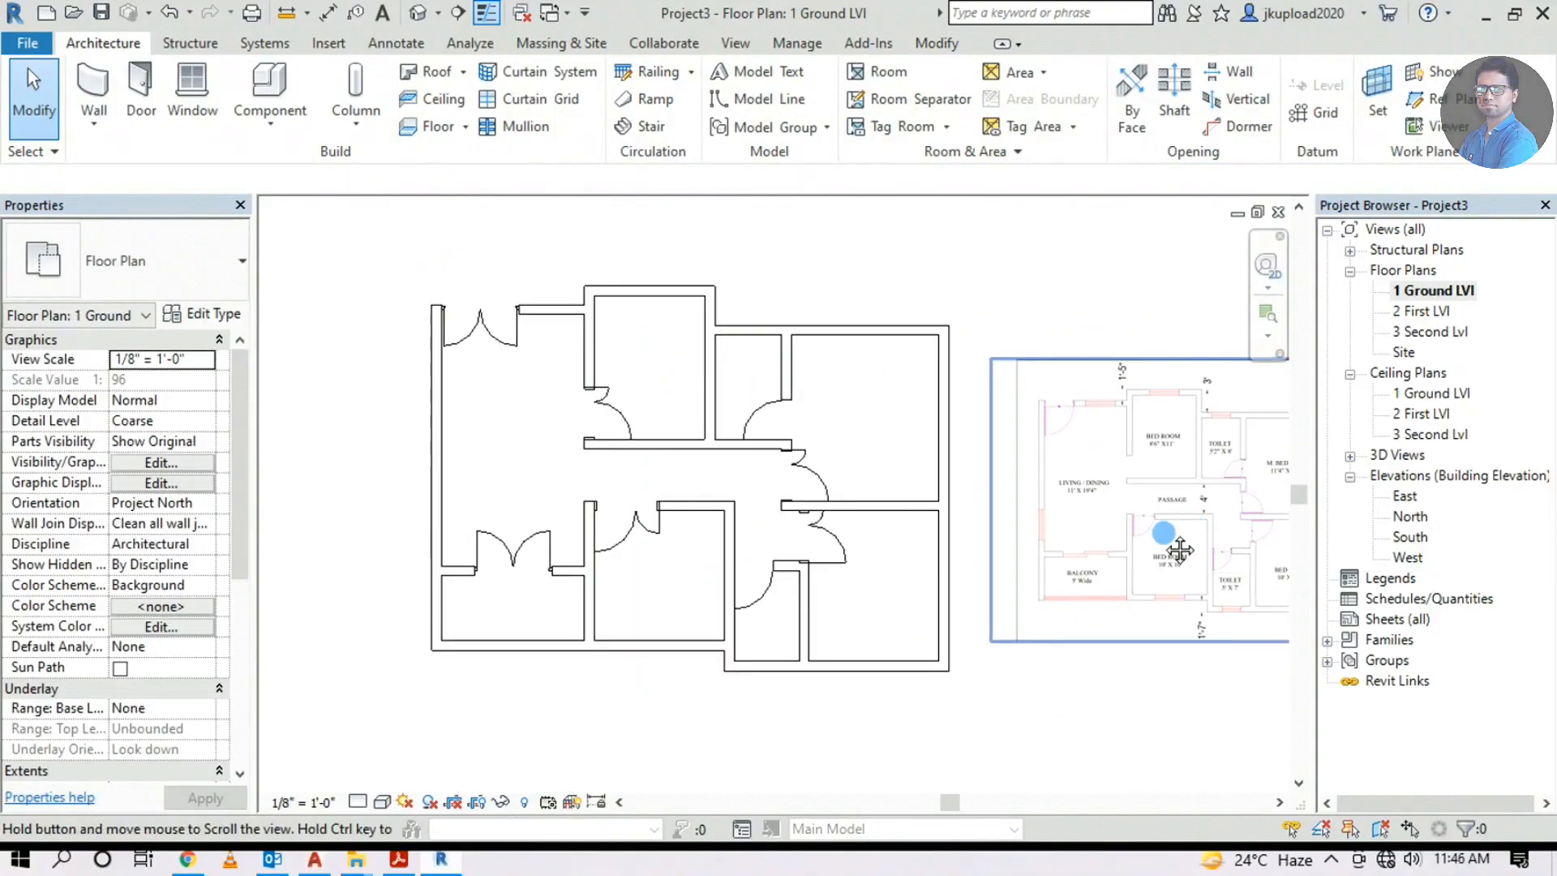
{"action": "scroll", "coordinate": [1049, 349], "scroll_direction": "up", "scroll_amount": 3}
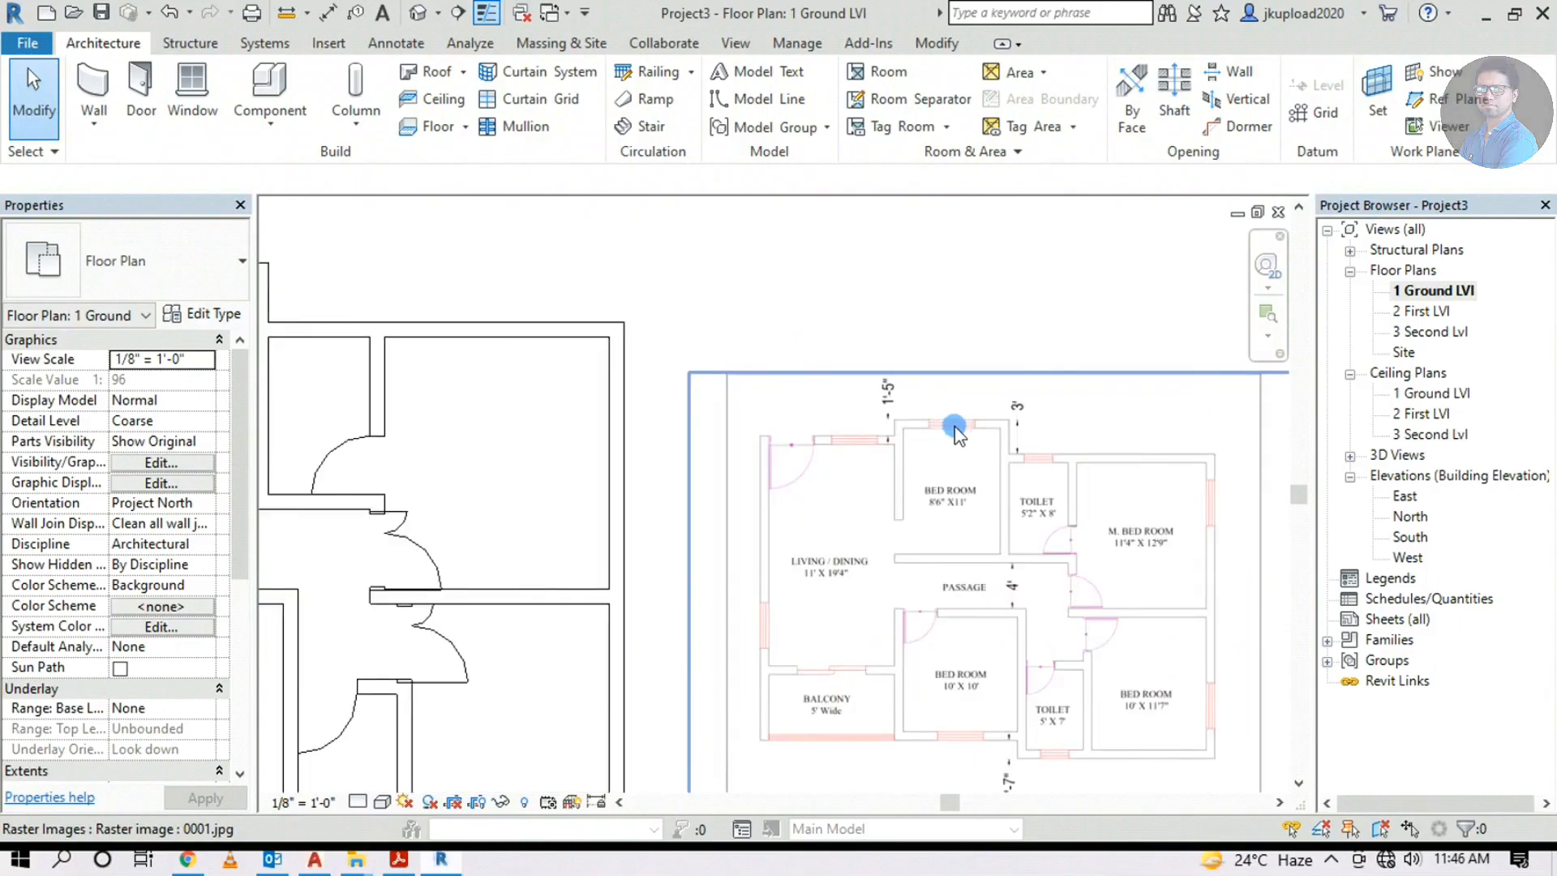
{"action": "scroll", "coordinate": [954, 430], "scroll_direction": "up", "scroll_amount": 2}
{"action": "scroll", "coordinate": [798, 458], "scroll_direction": "down", "scroll_amount": 5}
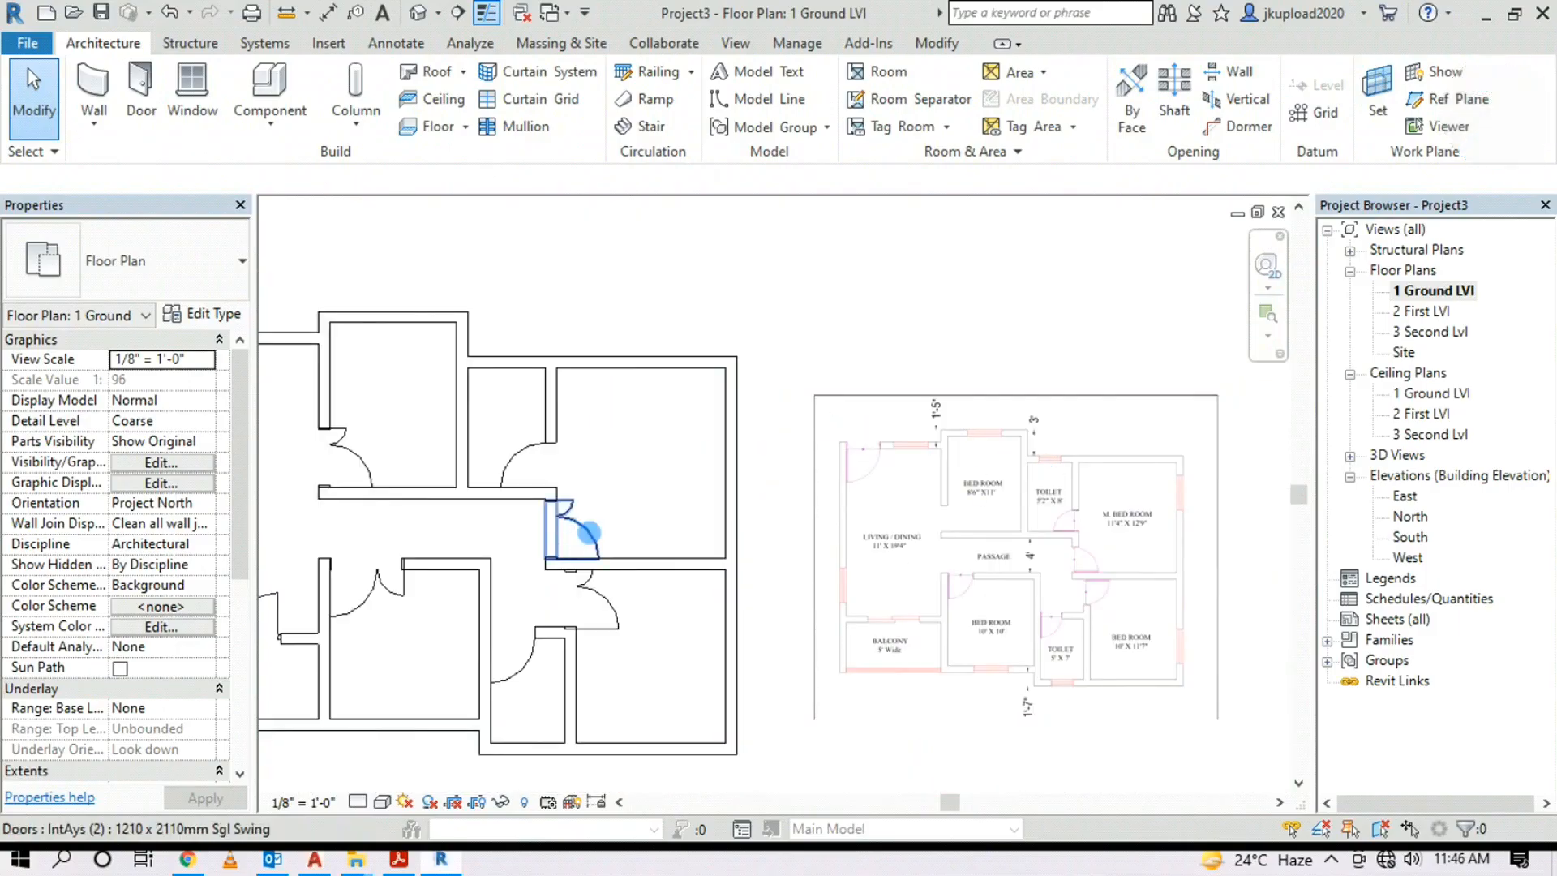
{"action": "scroll", "coordinate": [694, 391], "scroll_direction": "up", "scroll_amount": 4}
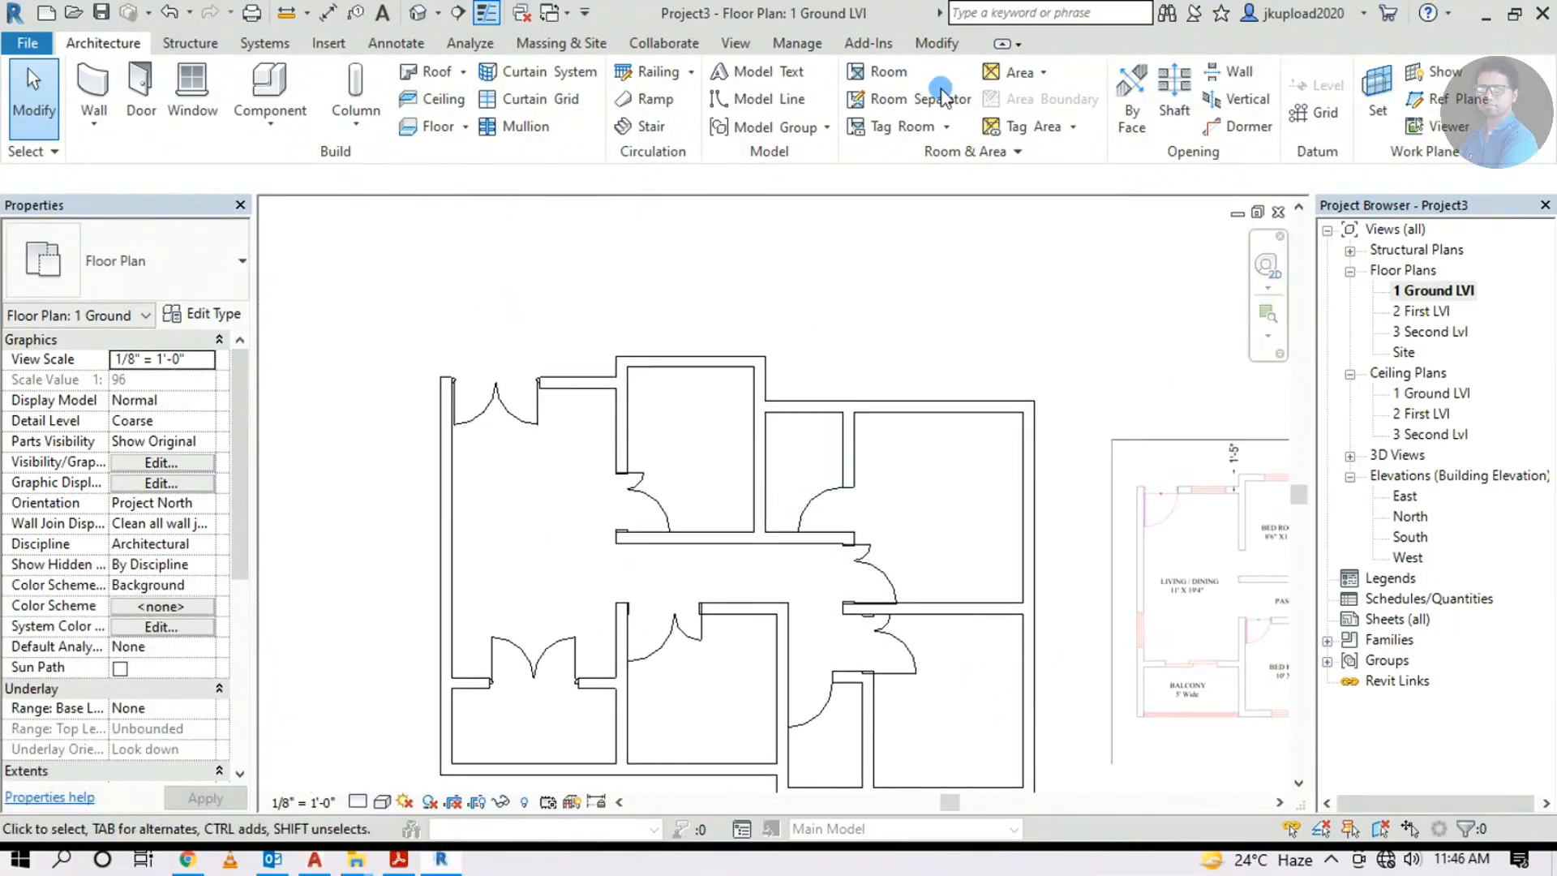
{"action": "left_click", "coordinate": [192, 85]}
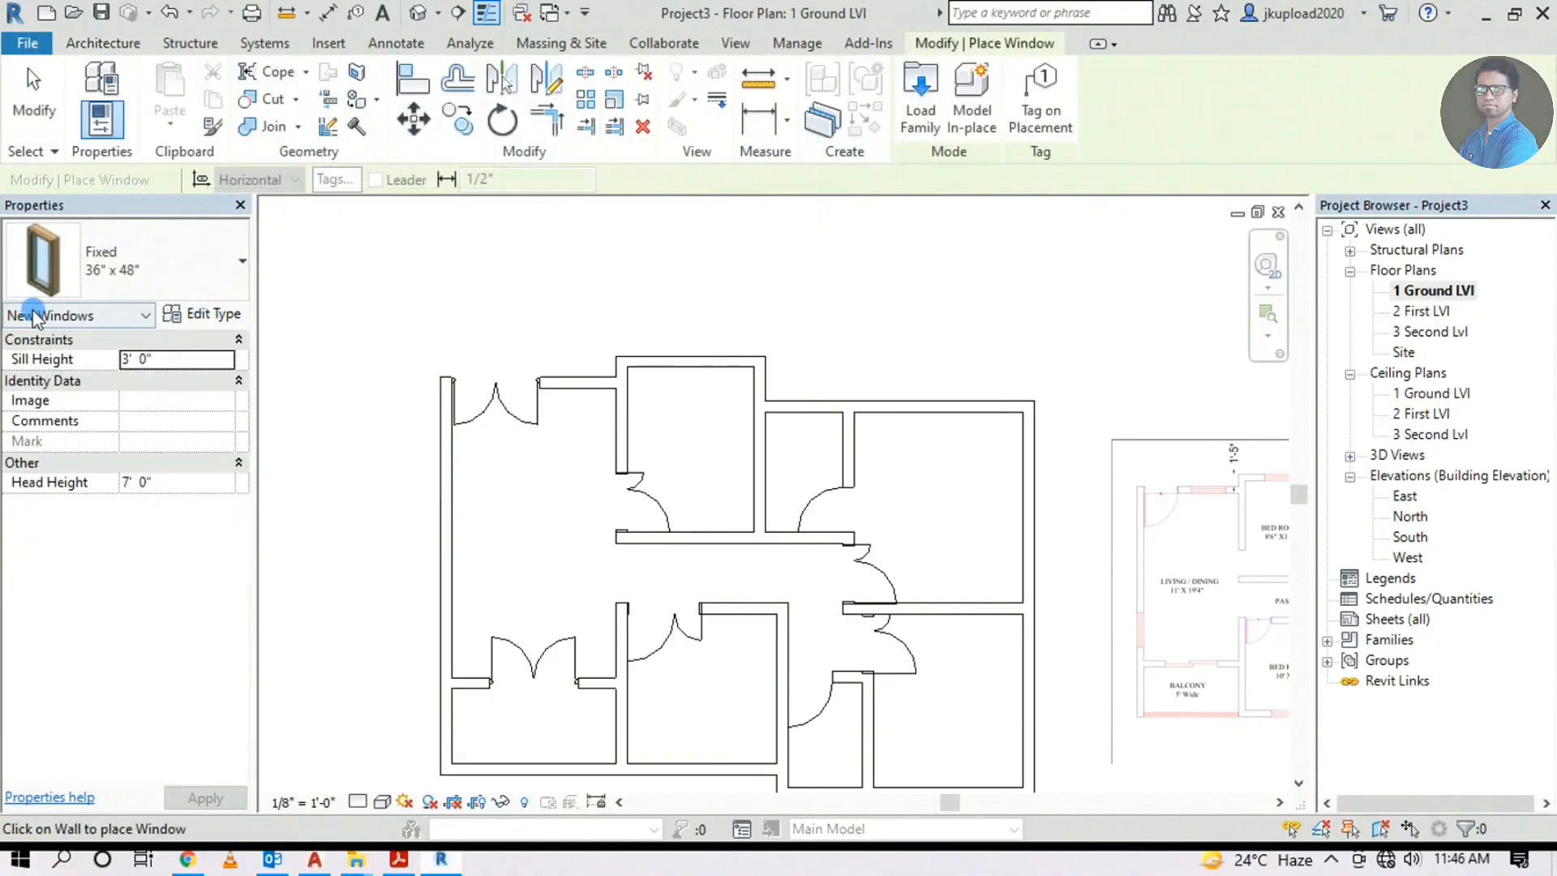
{"action": "left_click", "coordinate": [923, 101]}
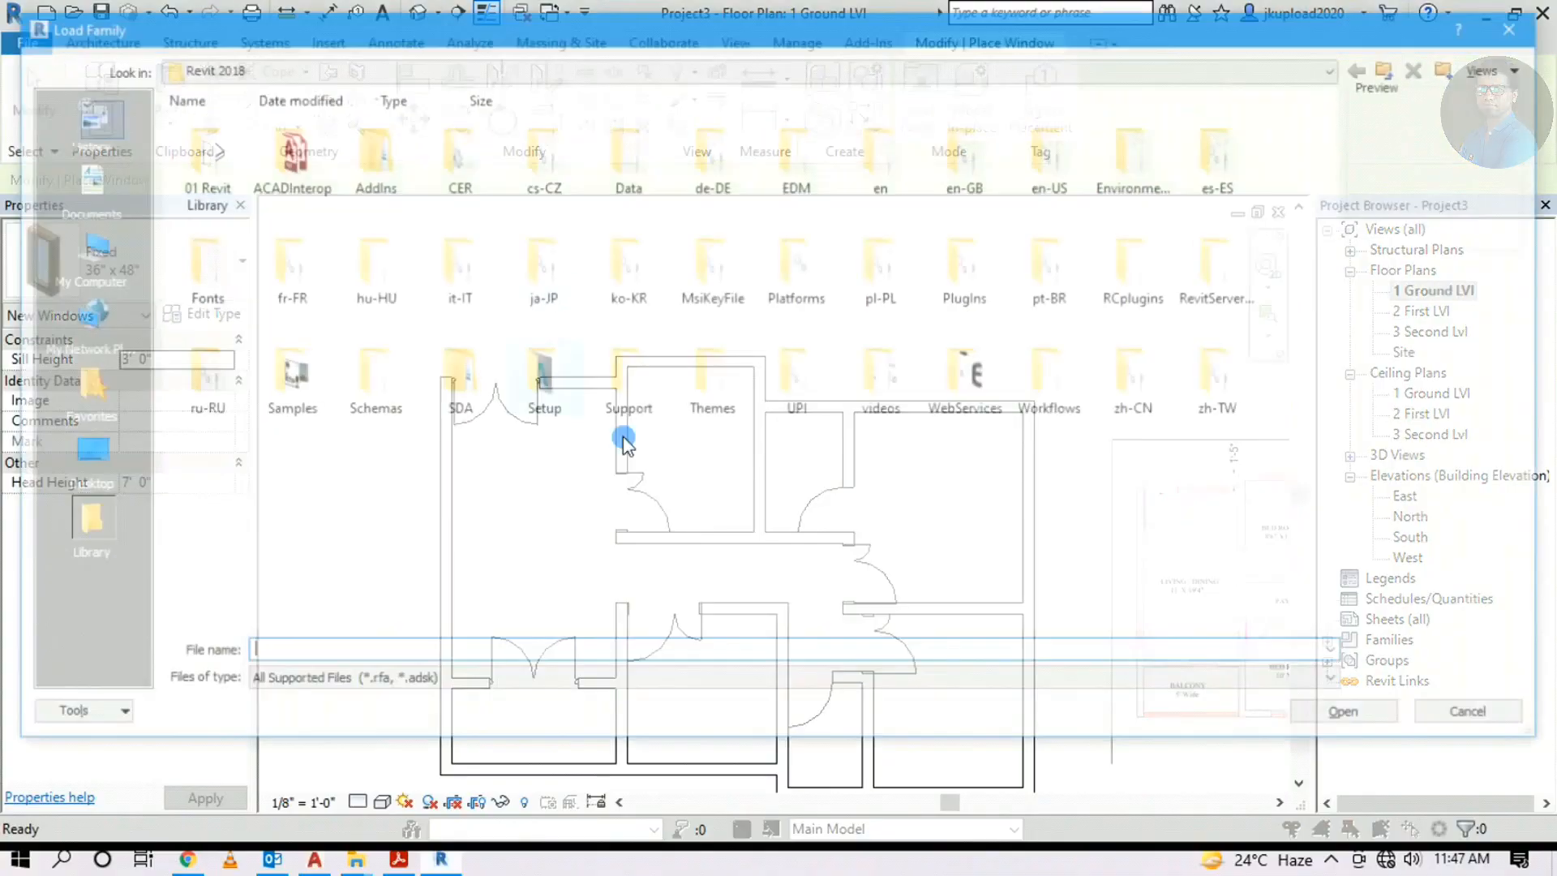
{"action": "double_click", "coordinate": [230, 150]}
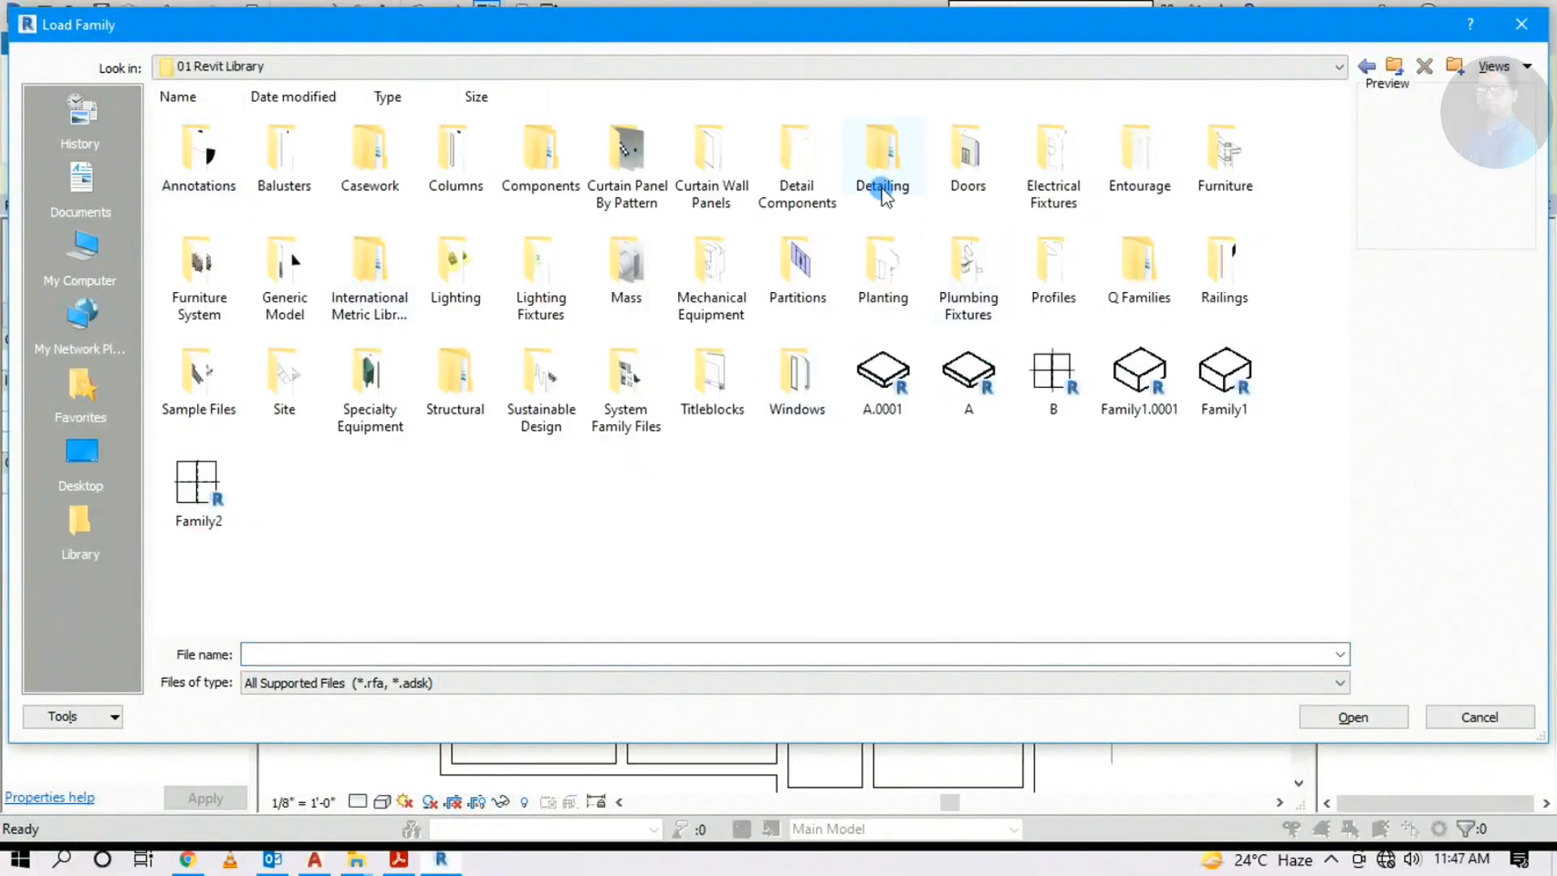
{"action": "double_click", "coordinate": [797, 381]}
Load the Window- Double Shutter and Window- Double Shutter(Mullions) with Fixed Glass families from the Windows folder
{"action": "scroll", "coordinate": [431, 406], "scroll_direction": "up", "scroll_amount": 3, "text": "ctrl"}
{"action": "scroll", "coordinate": [431, 406], "scroll_direction": "down", "scroll_amount": 12}
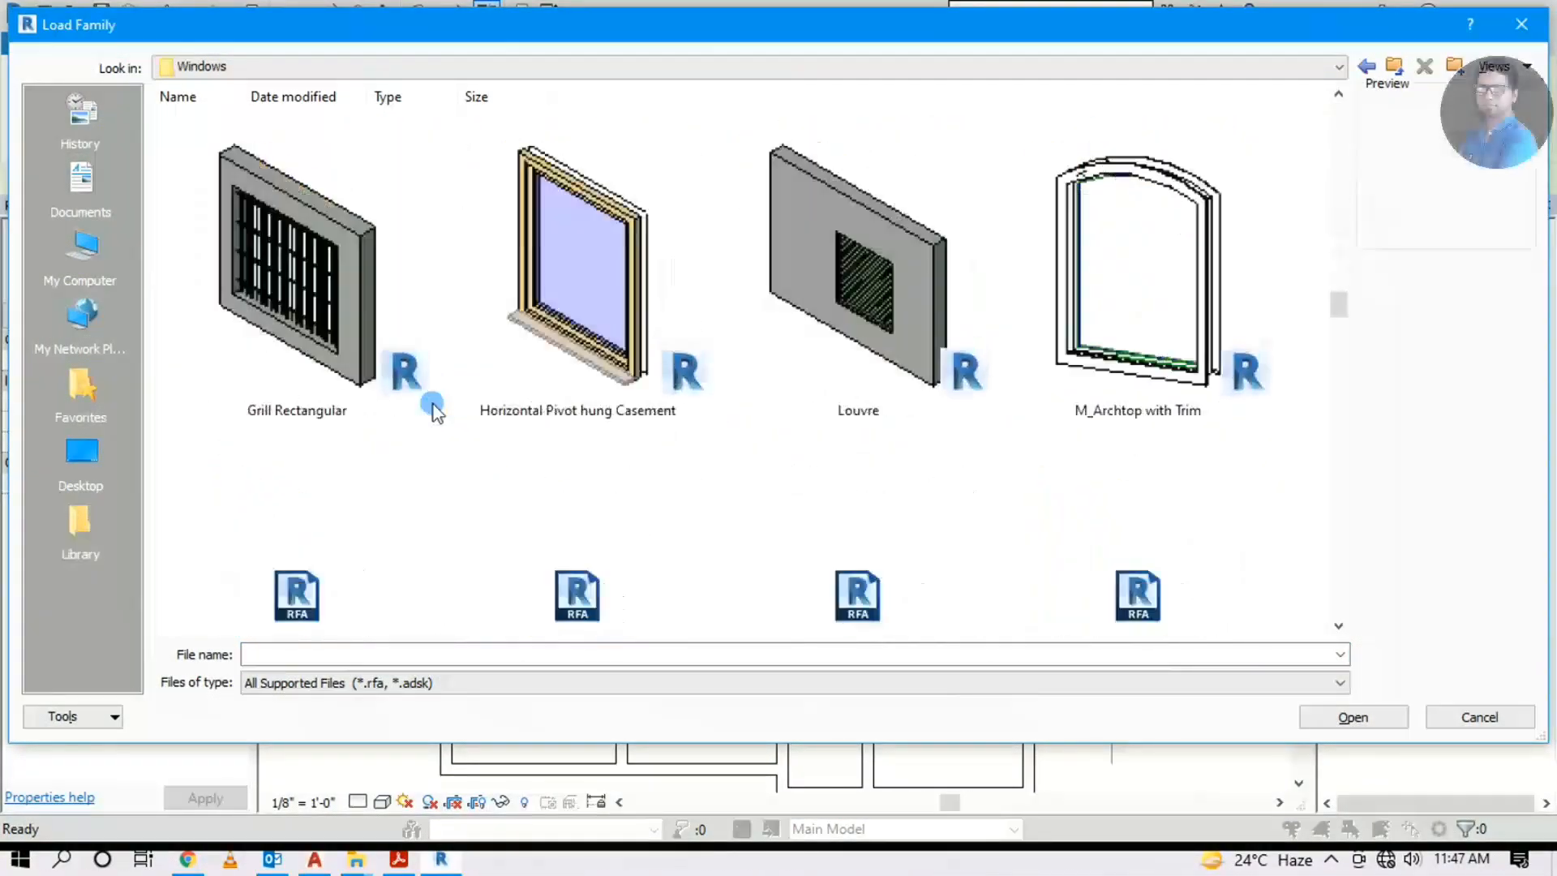
{"action": "left_click", "coordinate": [672, 395]}
{"action": "scroll", "coordinate": [673, 395], "scroll_direction": "down", "scroll_amount": 2}
{"action": "scroll", "coordinate": [678, 403], "scroll_direction": "down", "scroll_amount": 15}
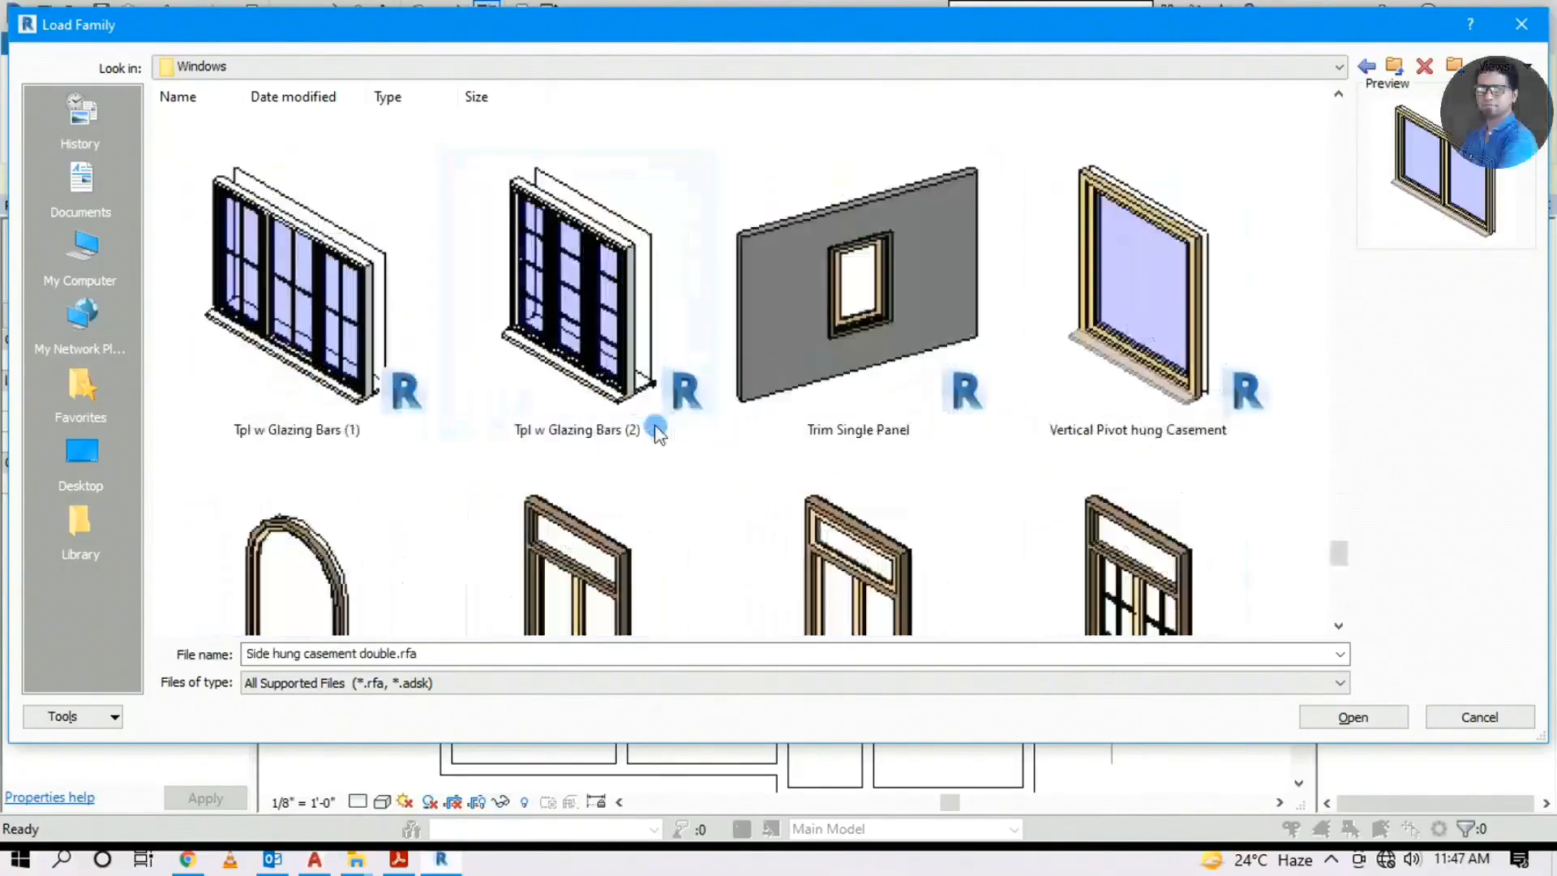
{"action": "scroll", "coordinate": [713, 446], "scroll_direction": "up", "scroll_amount": 20}
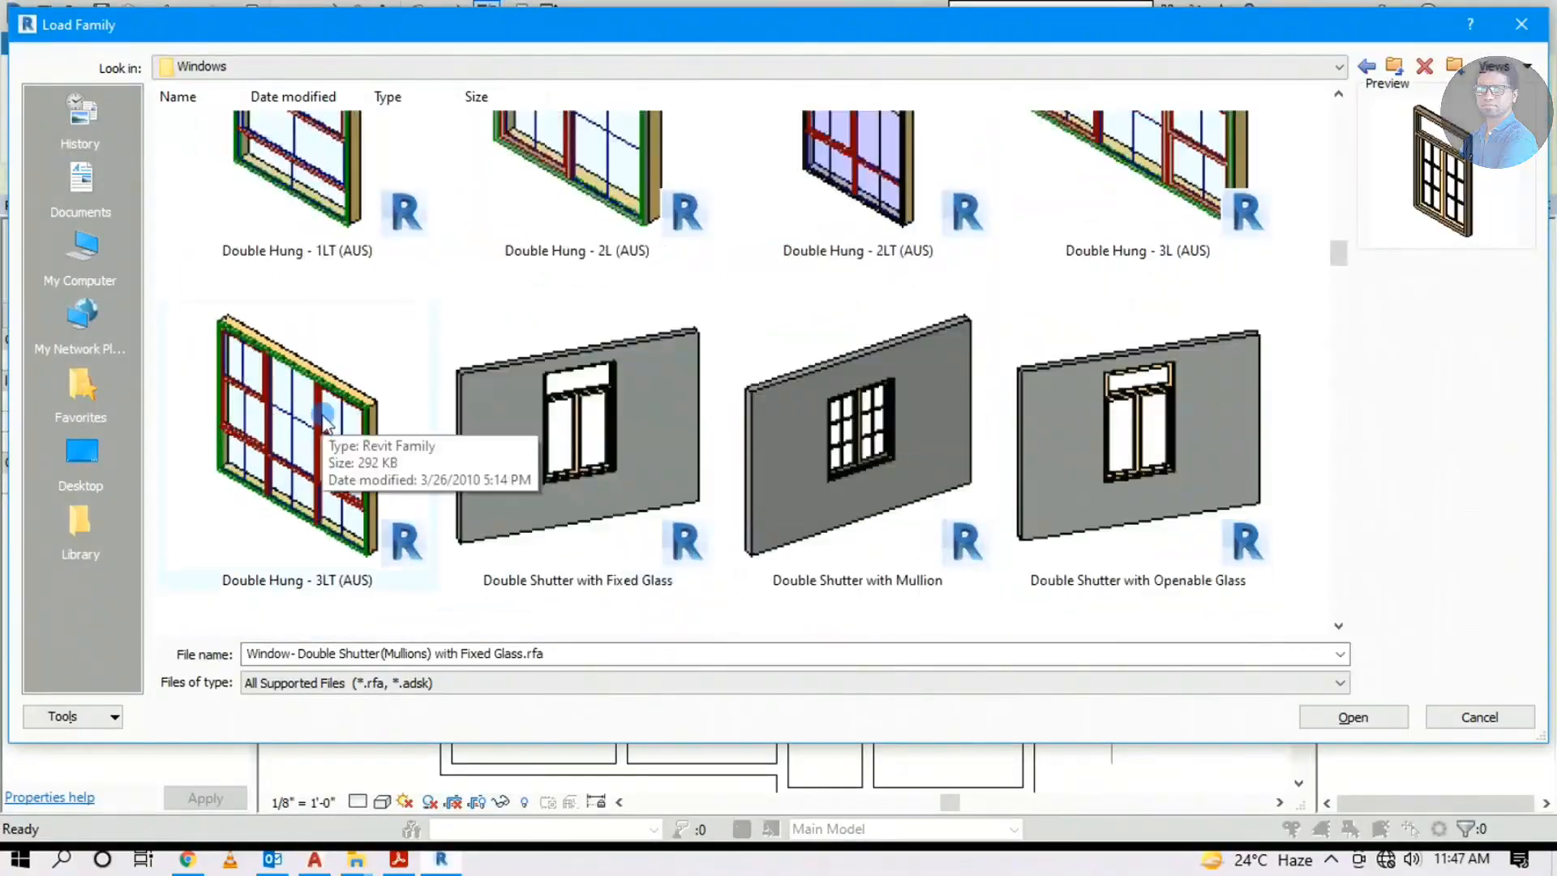
{"action": "scroll", "coordinate": [674, 459], "scroll_direction": "down", "scroll_amount": 20}
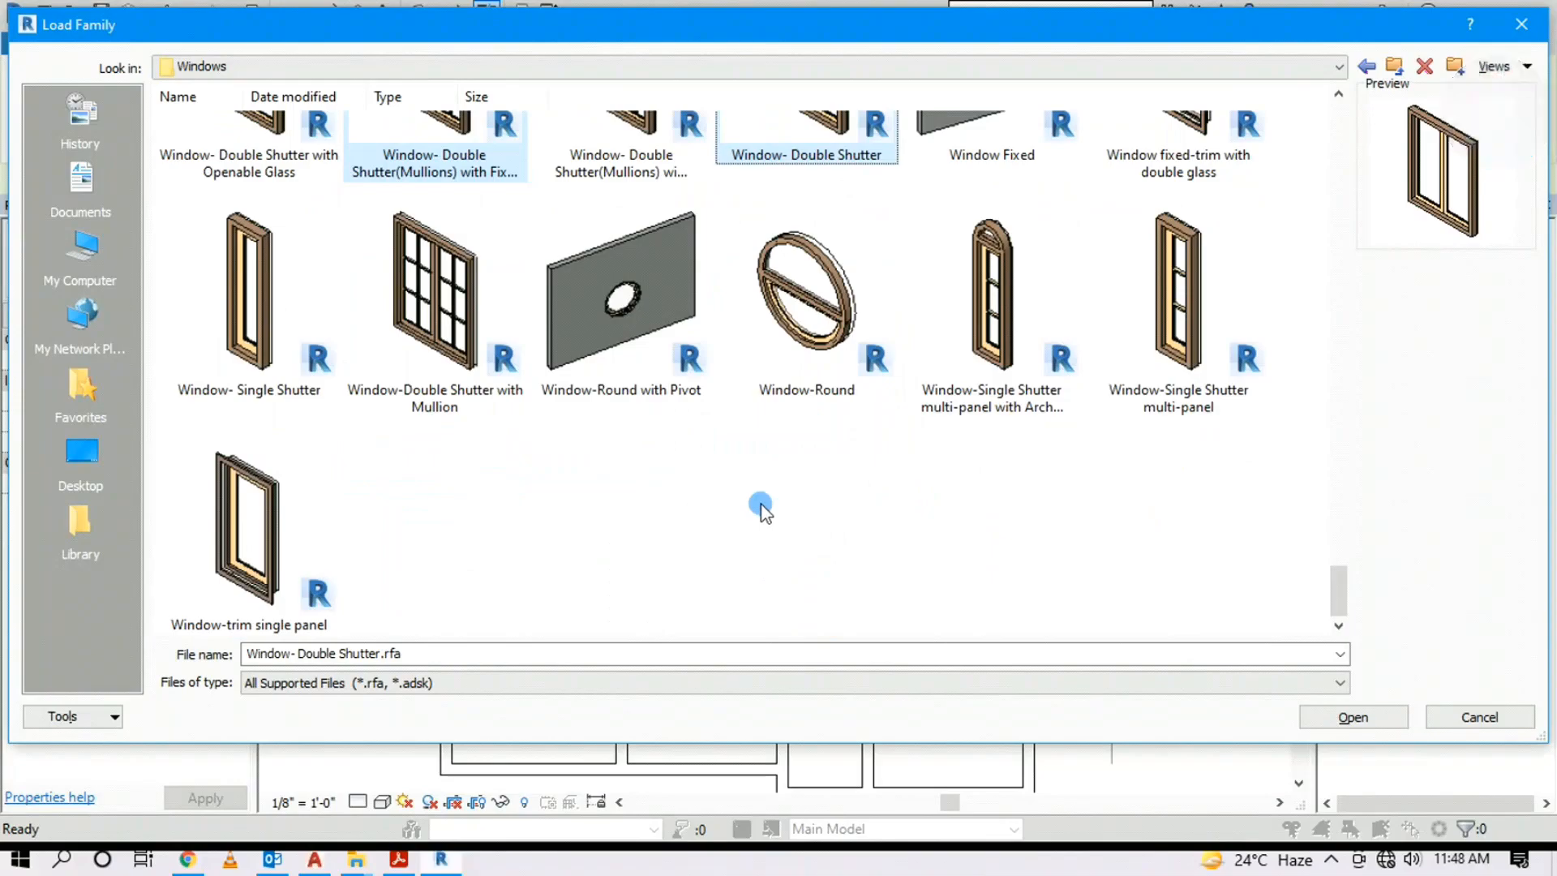
{"action": "left_click", "coordinate": [1376, 720]}
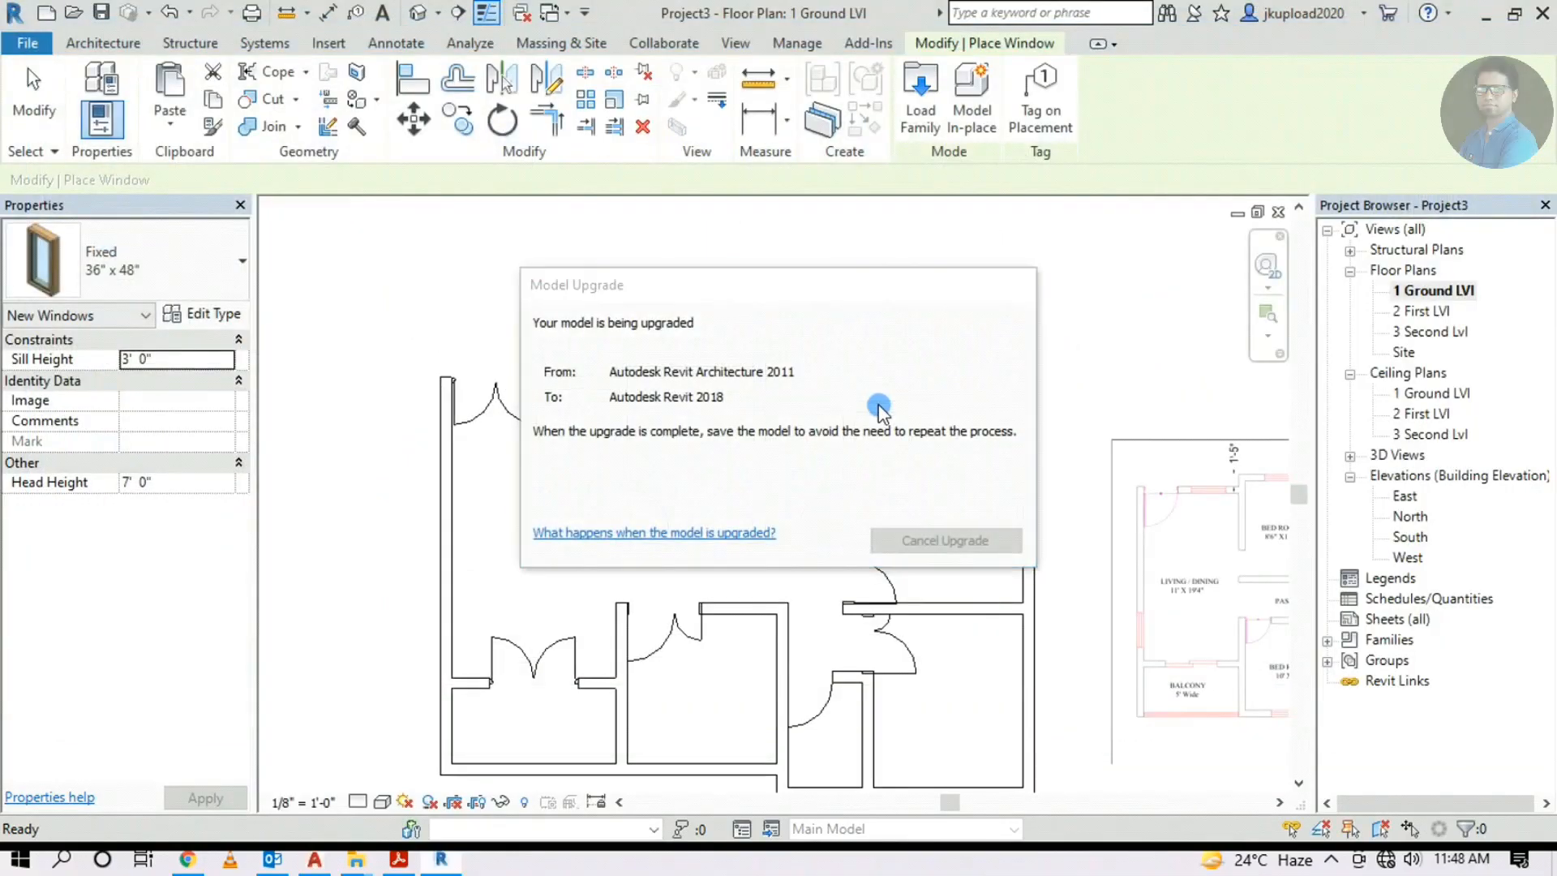
Place a 1200x1500 mm Window- Double Shutter(Mullions) with Fixed Glass in the living room's upper wall, between the double door and the bedroom
{"action": "scroll", "coordinate": [600, 395], "scroll_direction": "up", "scroll_amount": 2}
{"action": "left_click", "coordinate": [182, 279]}
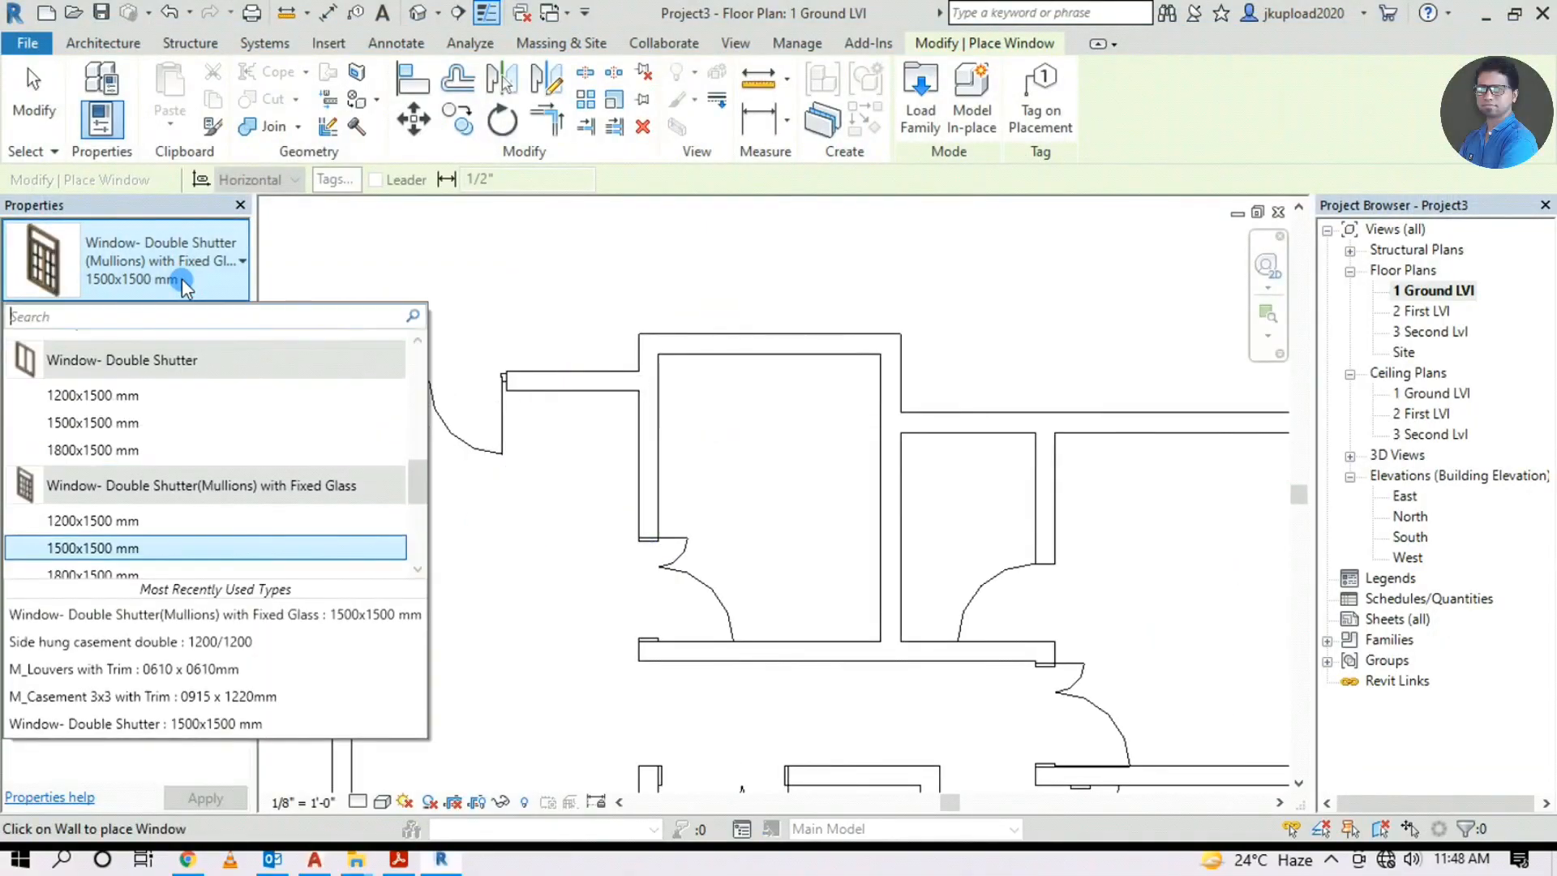
{"action": "left_click", "coordinate": [115, 519]}
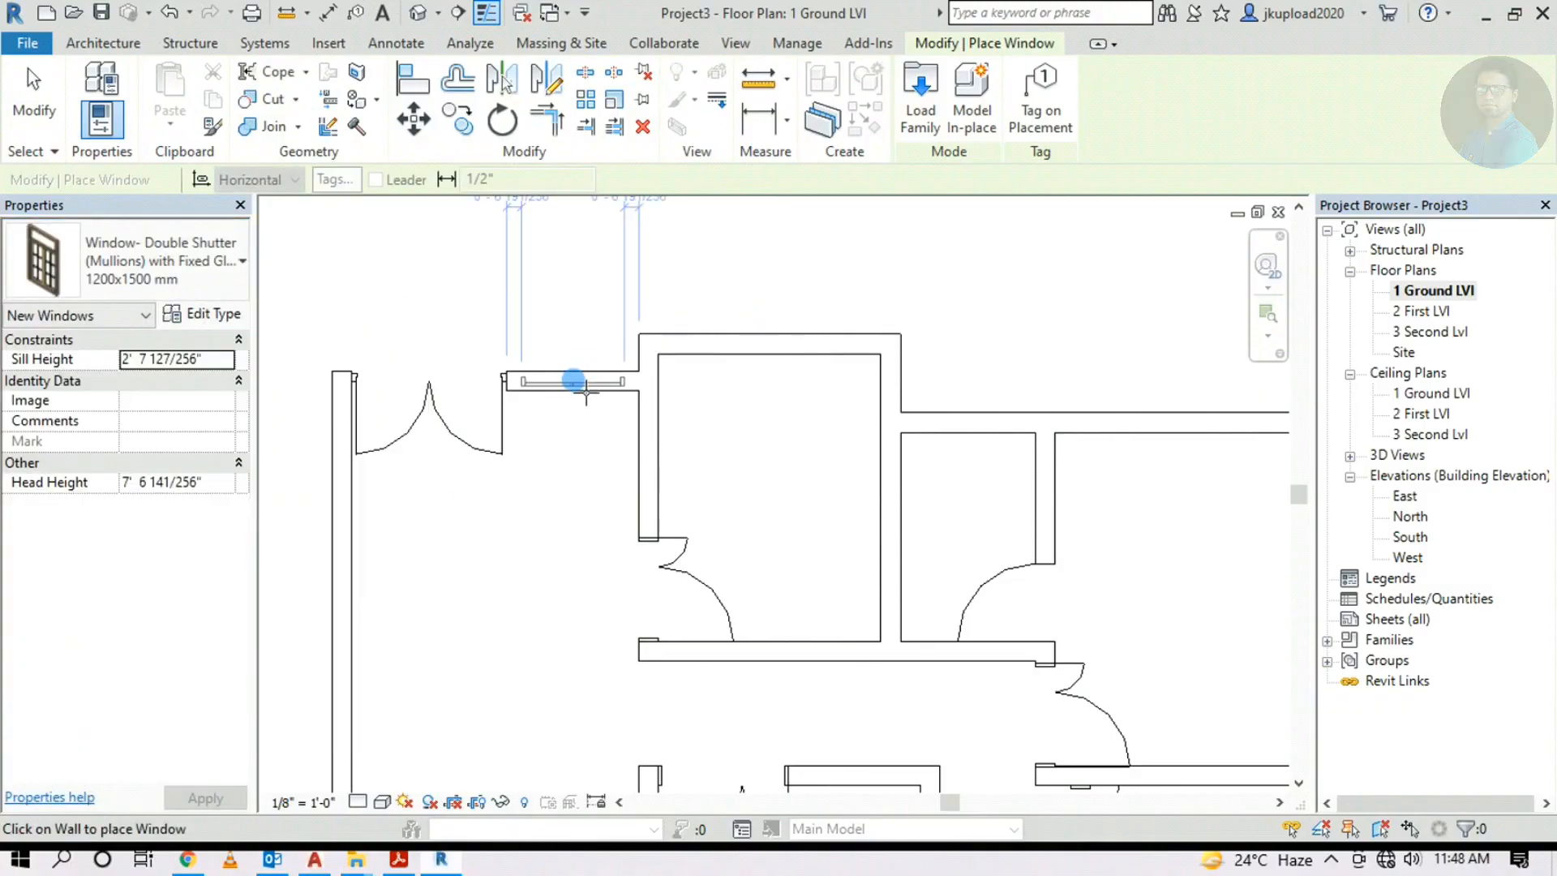
{"action": "scroll", "coordinate": [585, 391], "scroll_direction": "up", "scroll_amount": 3}
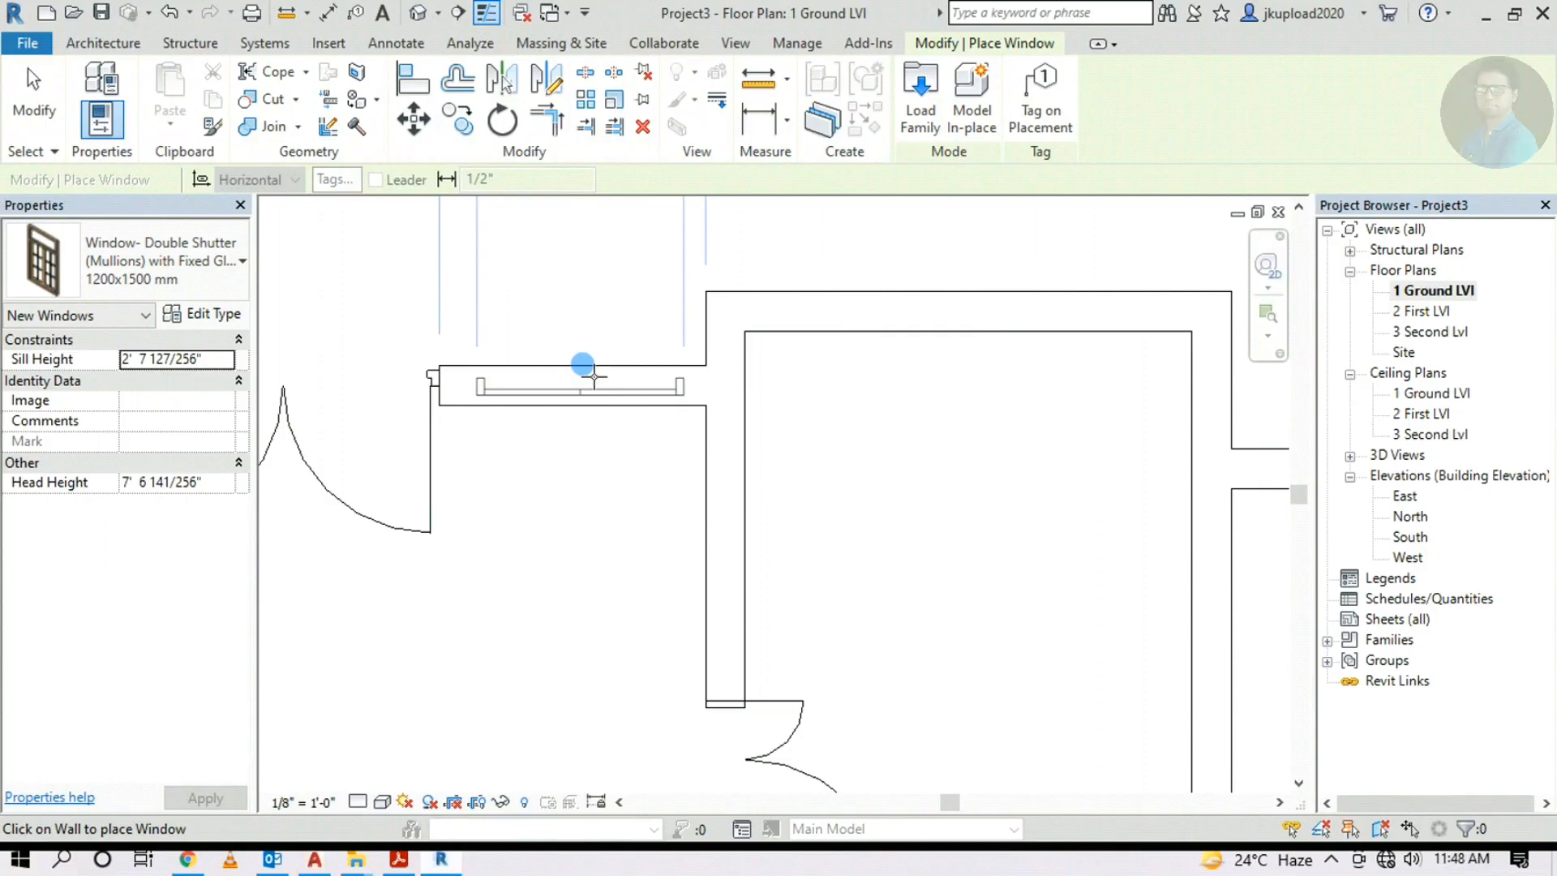
{"action": "left_click", "coordinate": [582, 373]}
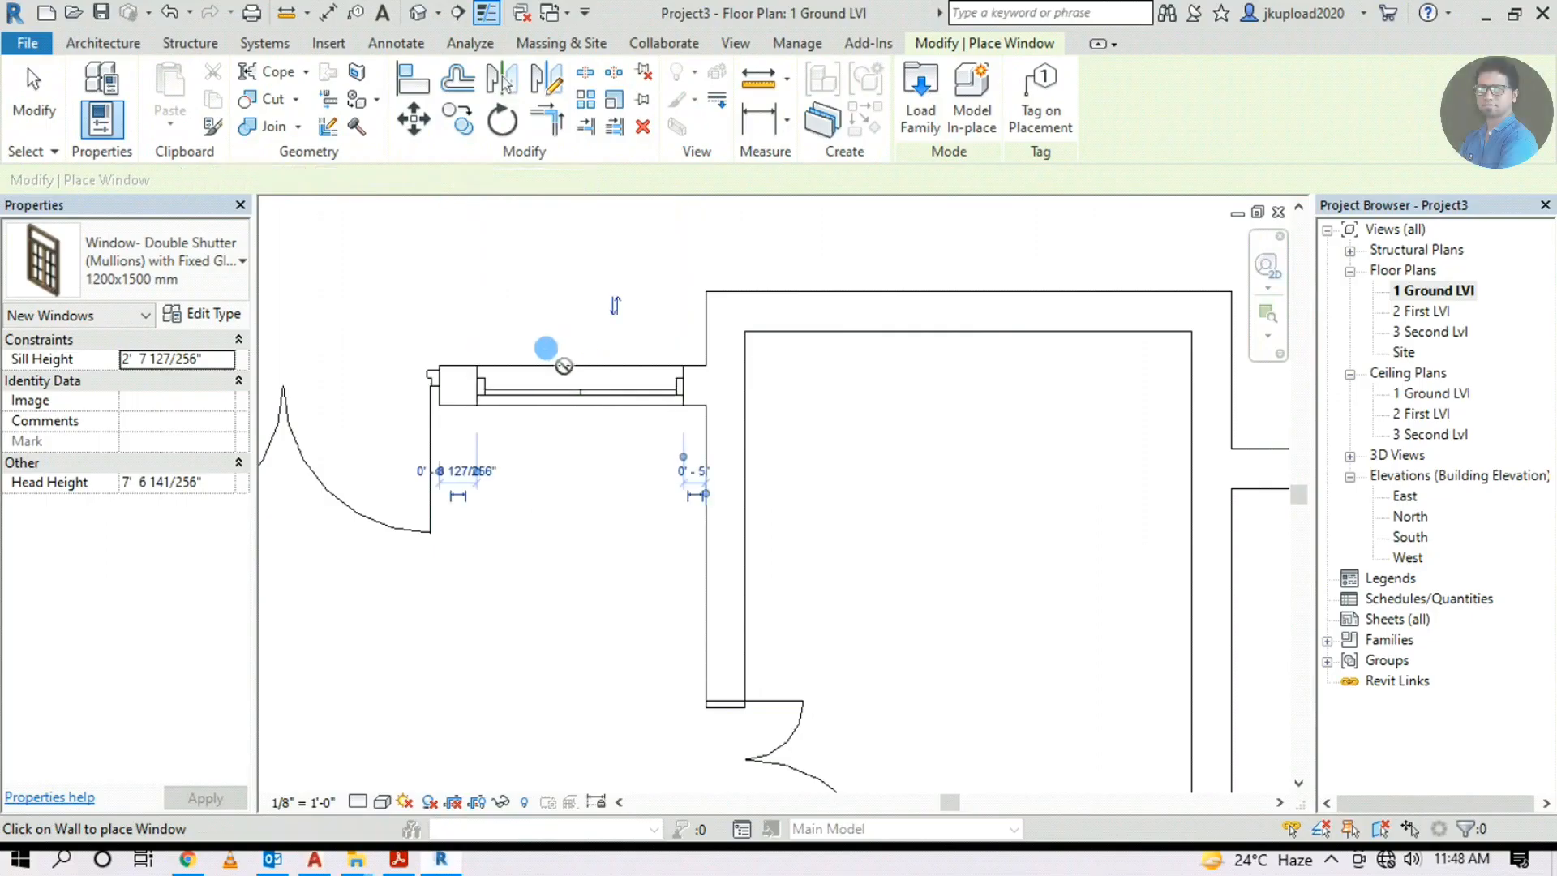
Place the remaining windows in the outer walls of the living room, bedrooms and toilets as on the reference plan
{"action": "scroll", "coordinate": [660, 435], "scroll_direction": "down", "scroll_amount": 5}
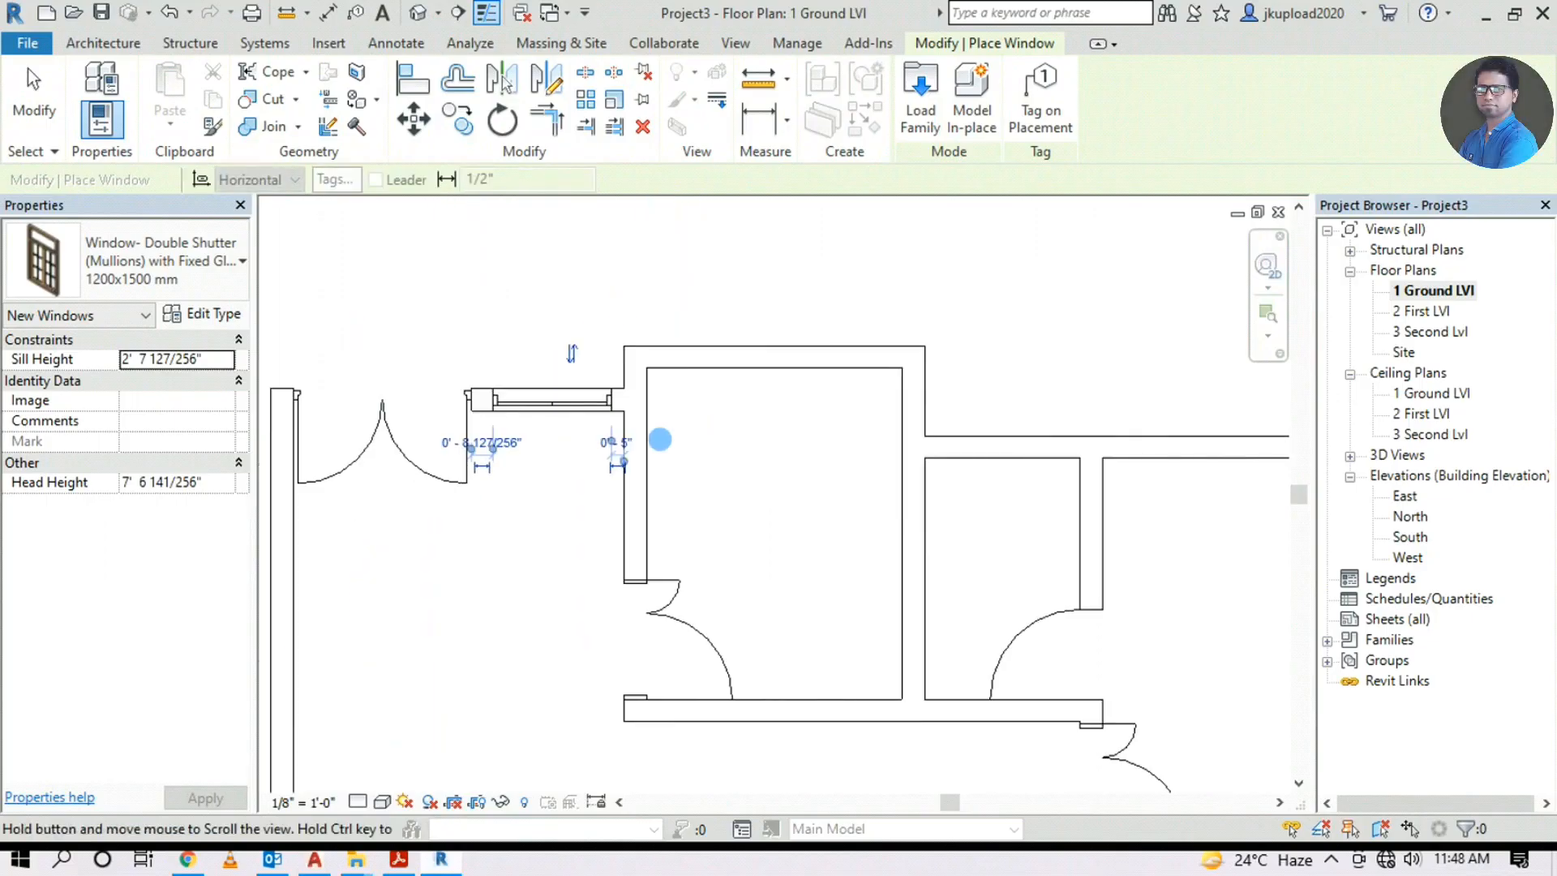
{"action": "scroll", "coordinate": [470, 531], "scroll_direction": "up", "scroll_amount": 4}
{"action": "left_click", "coordinate": [470, 514]}
{"action": "scroll", "coordinate": [706, 378], "scroll_direction": "up", "scroll_amount": 4}
{"action": "left_click", "coordinate": [697, 235]}
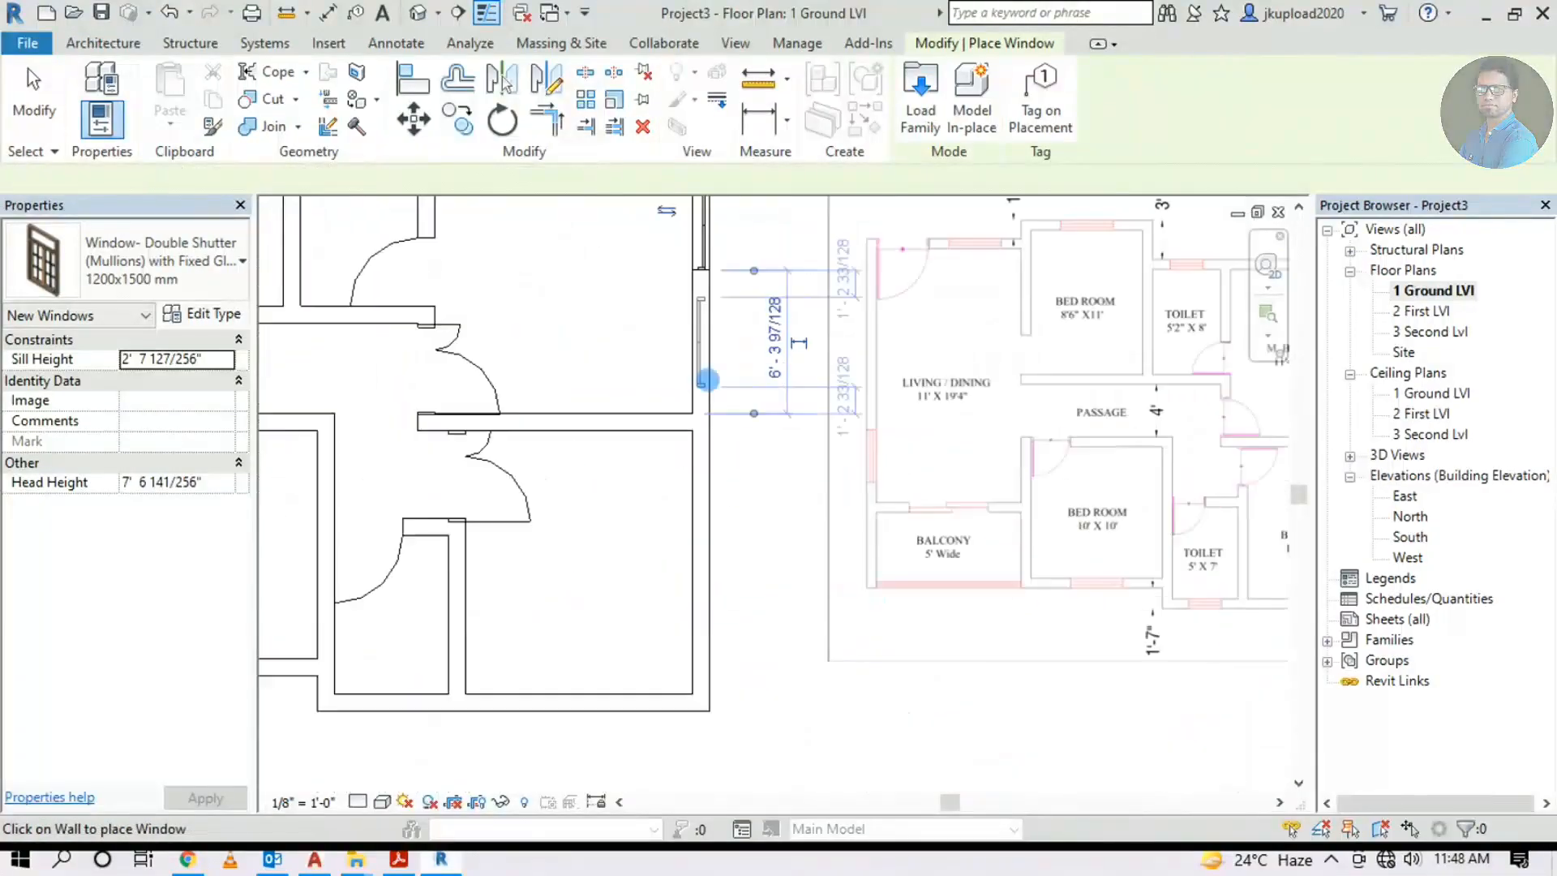
{"action": "left_click", "coordinate": [697, 579]}
{"action": "scroll", "coordinate": [681, 486], "scroll_direction": "down", "scroll_amount": 5}
{"action": "left_click", "coordinate": [475, 689]}
{"action": "scroll", "coordinate": [900, 552], "scroll_direction": "up", "scroll_amount": 4}
{"action": "scroll", "coordinate": [872, 568], "scroll_direction": "down", "scroll_amount": 3}
{"action": "key", "text": "Escape"}
{"action": "key", "text": "Escape"}
{"action": "scroll", "coordinate": [861, 673], "scroll_direction": "down", "scroll_amount": 1}
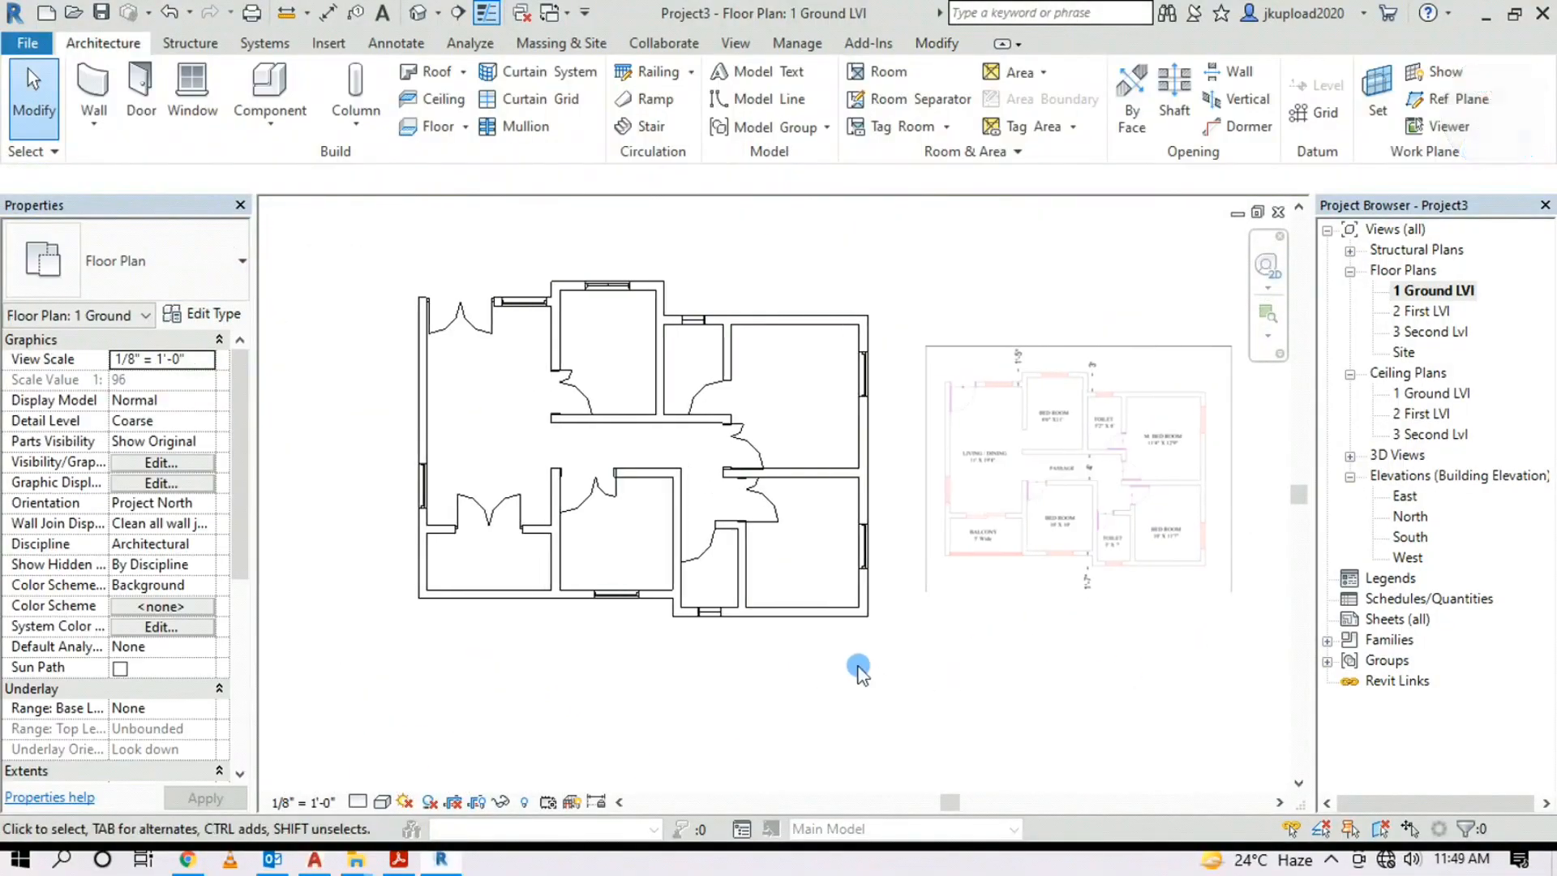
Show the house in 3D and examine the external double door's panels, frame and handles up close
{"action": "left_click", "coordinate": [418, 12]}
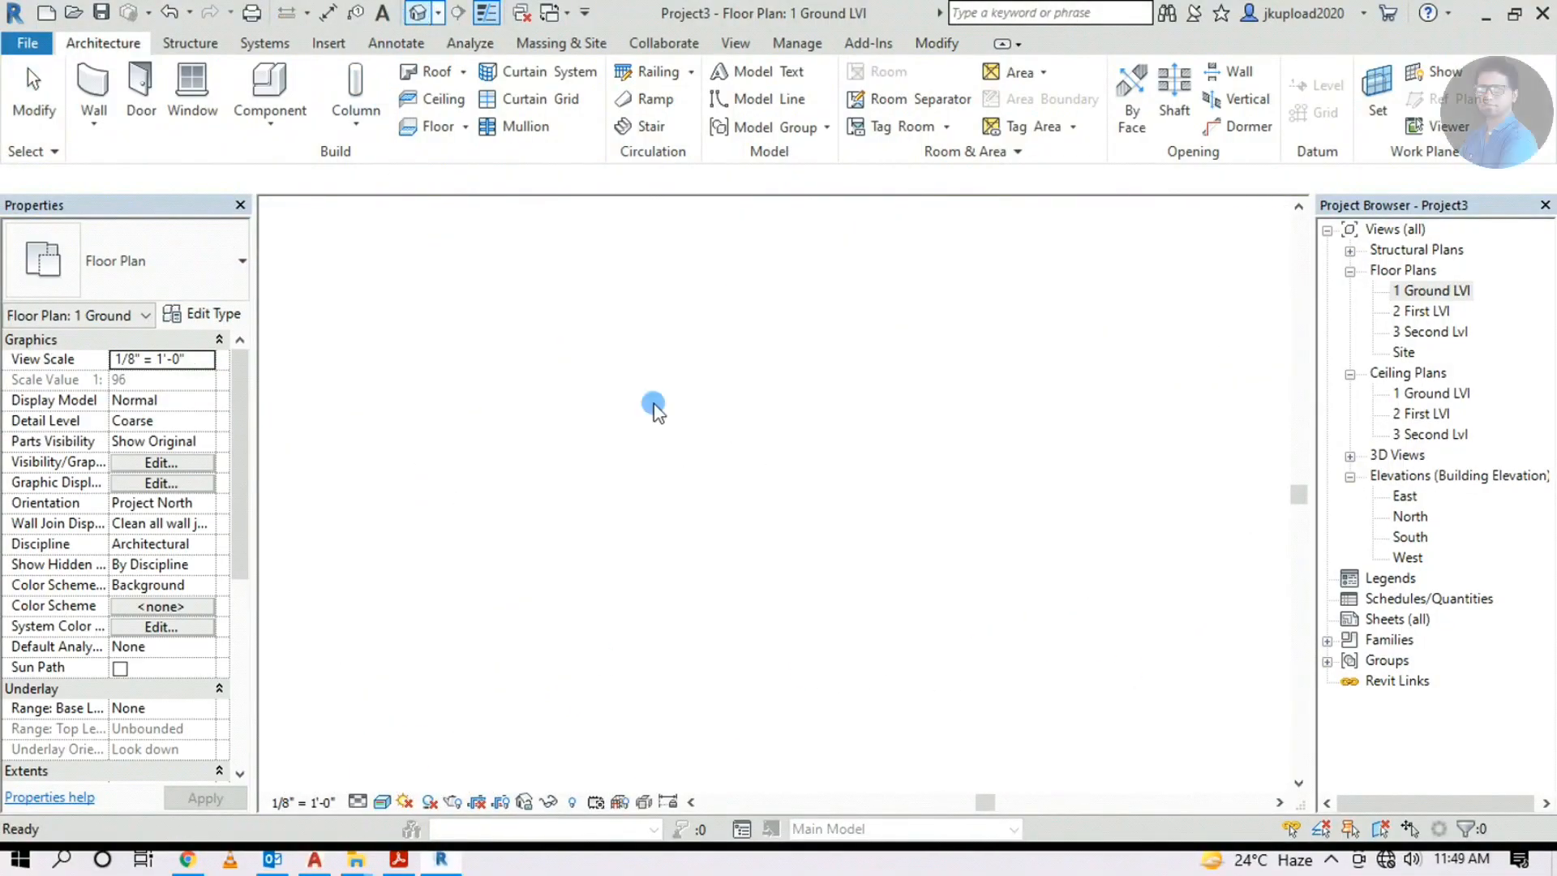
{"action": "middle_click_drag", "start_coordinate": [831, 485], "coordinate": [574, 538], "text": "shift"}
{"action": "scroll", "coordinate": [607, 690], "scroll_direction": "up", "scroll_amount": 5}
{"action": "middle_click_drag", "start_coordinate": [952, 578], "coordinate": [920, 416]}
{"action": "scroll", "coordinate": [814, 499], "scroll_direction": "up", "scroll_amount": 5}
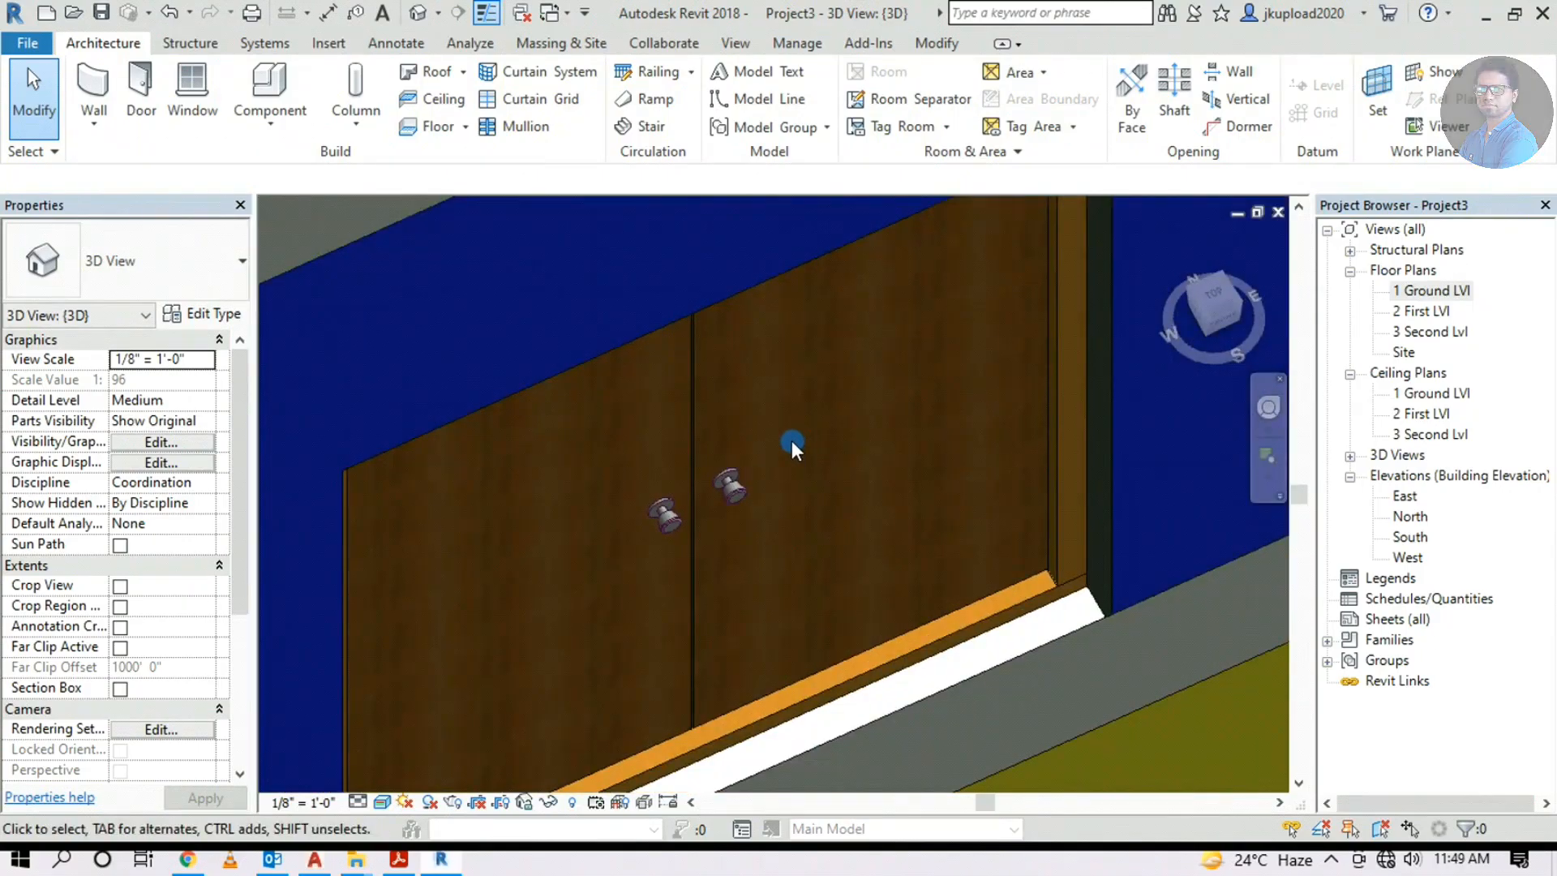
Change the external double door type's Material Door to Door - Glazing, leaving the frame and handle materials alone
{"action": "left_click", "coordinate": [718, 468]}
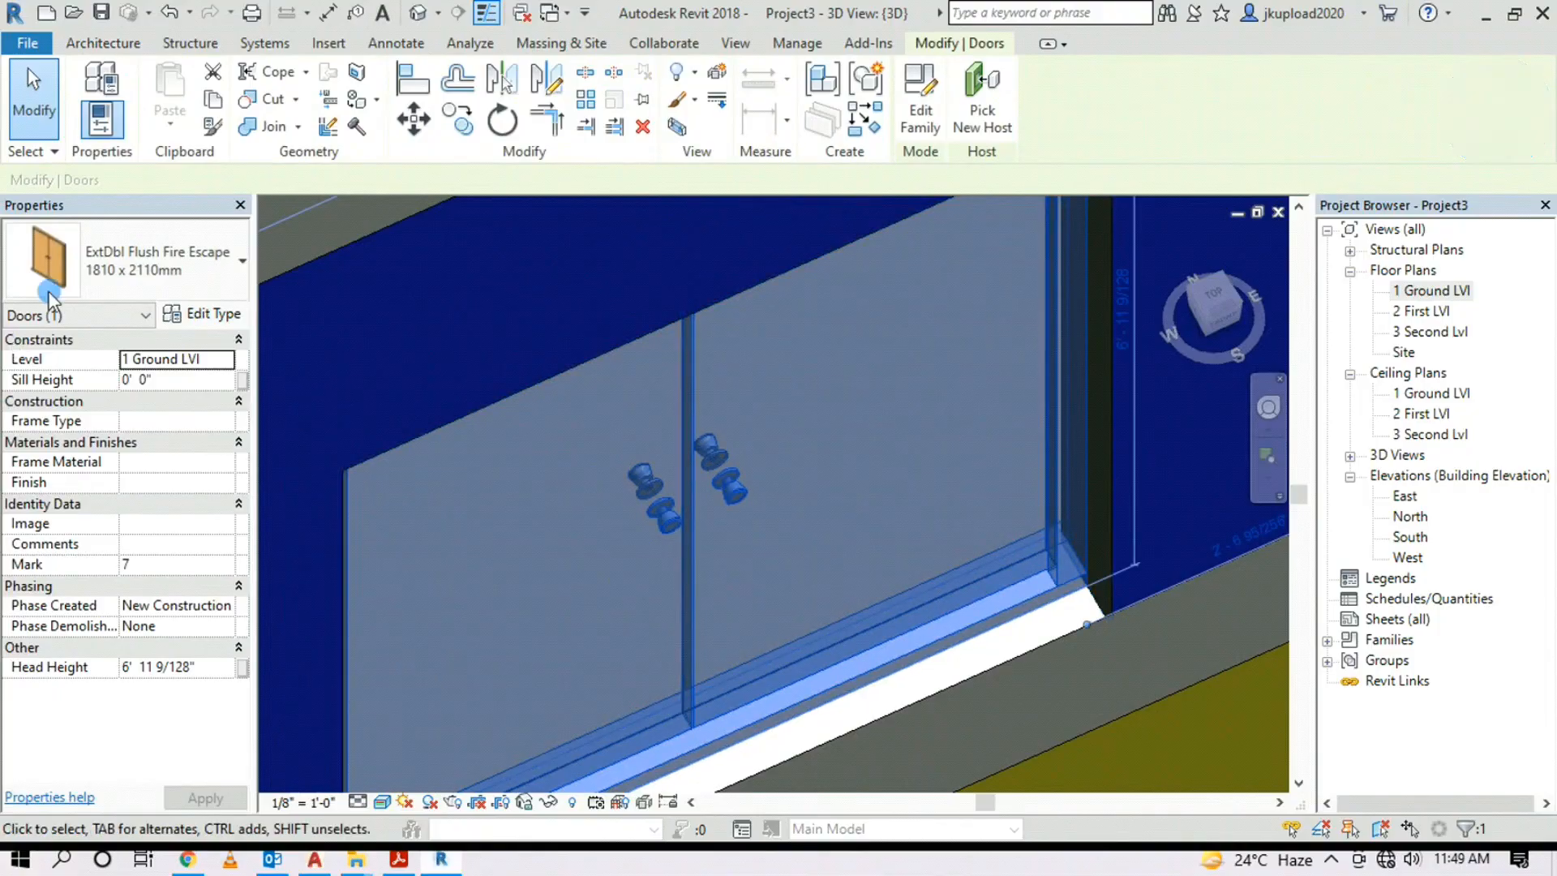
{"action": "left_click", "coordinate": [217, 316]}
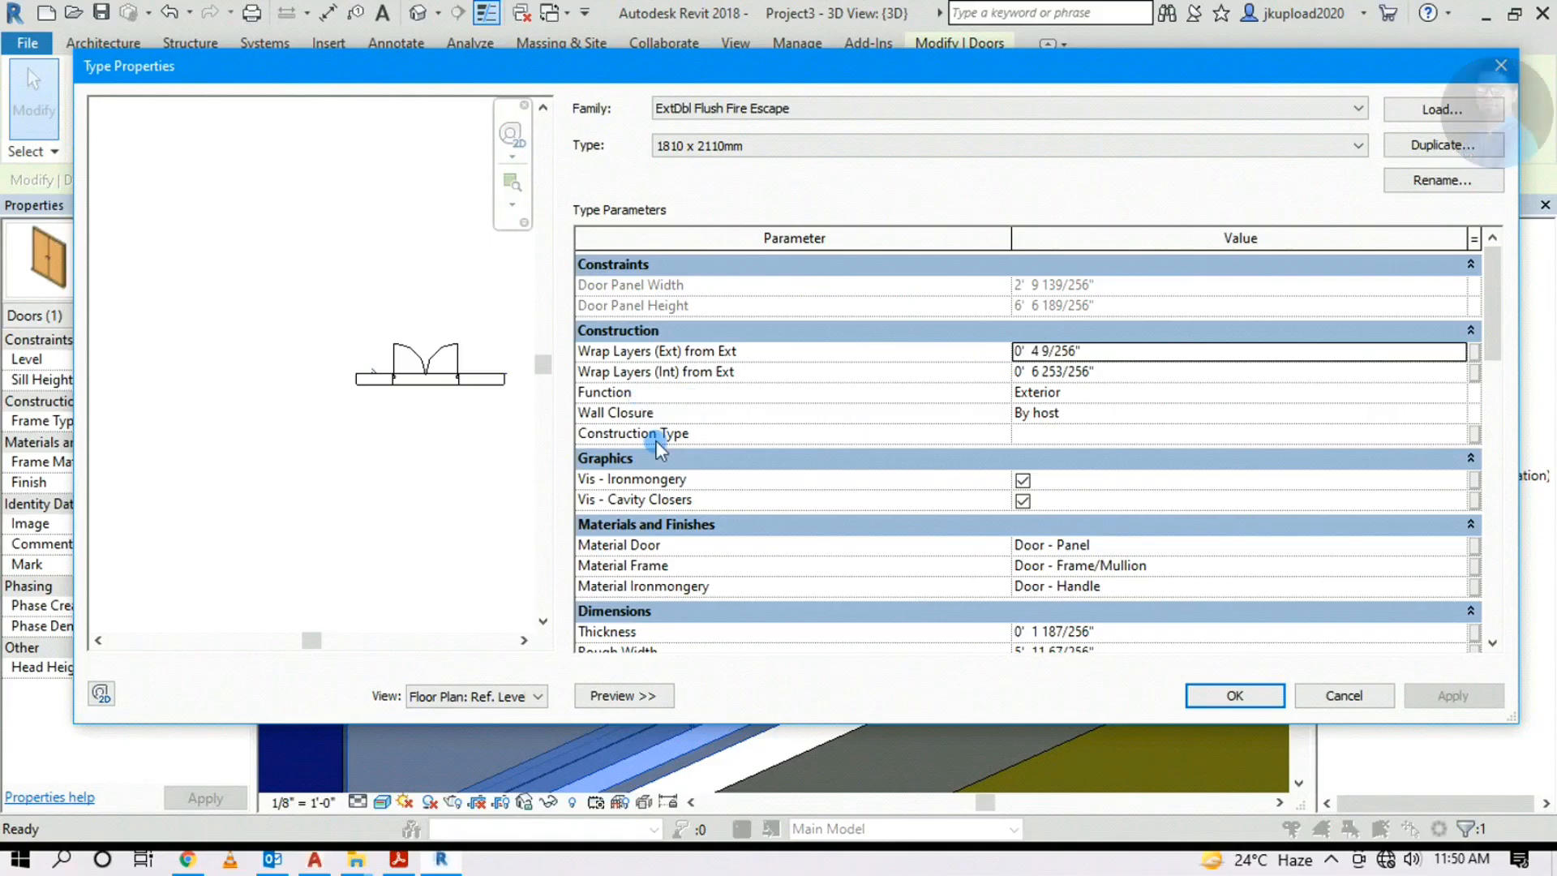
{"action": "mouse_move", "coordinate": [1492, 285]}
{"action": "left_mouse_down"}
{"action": "mouse_move", "coordinate": [1492, 411]}
{"action": "mouse_move", "coordinate": [1492, 293]}
{"action": "left_mouse_up"}
{"action": "left_click", "coordinate": [1457, 365]}
{"action": "left_click", "coordinate": [1216, 404]}
{"action": "scroll", "coordinate": [1137, 558], "scroll_direction": "down", "scroll_amount": 1}
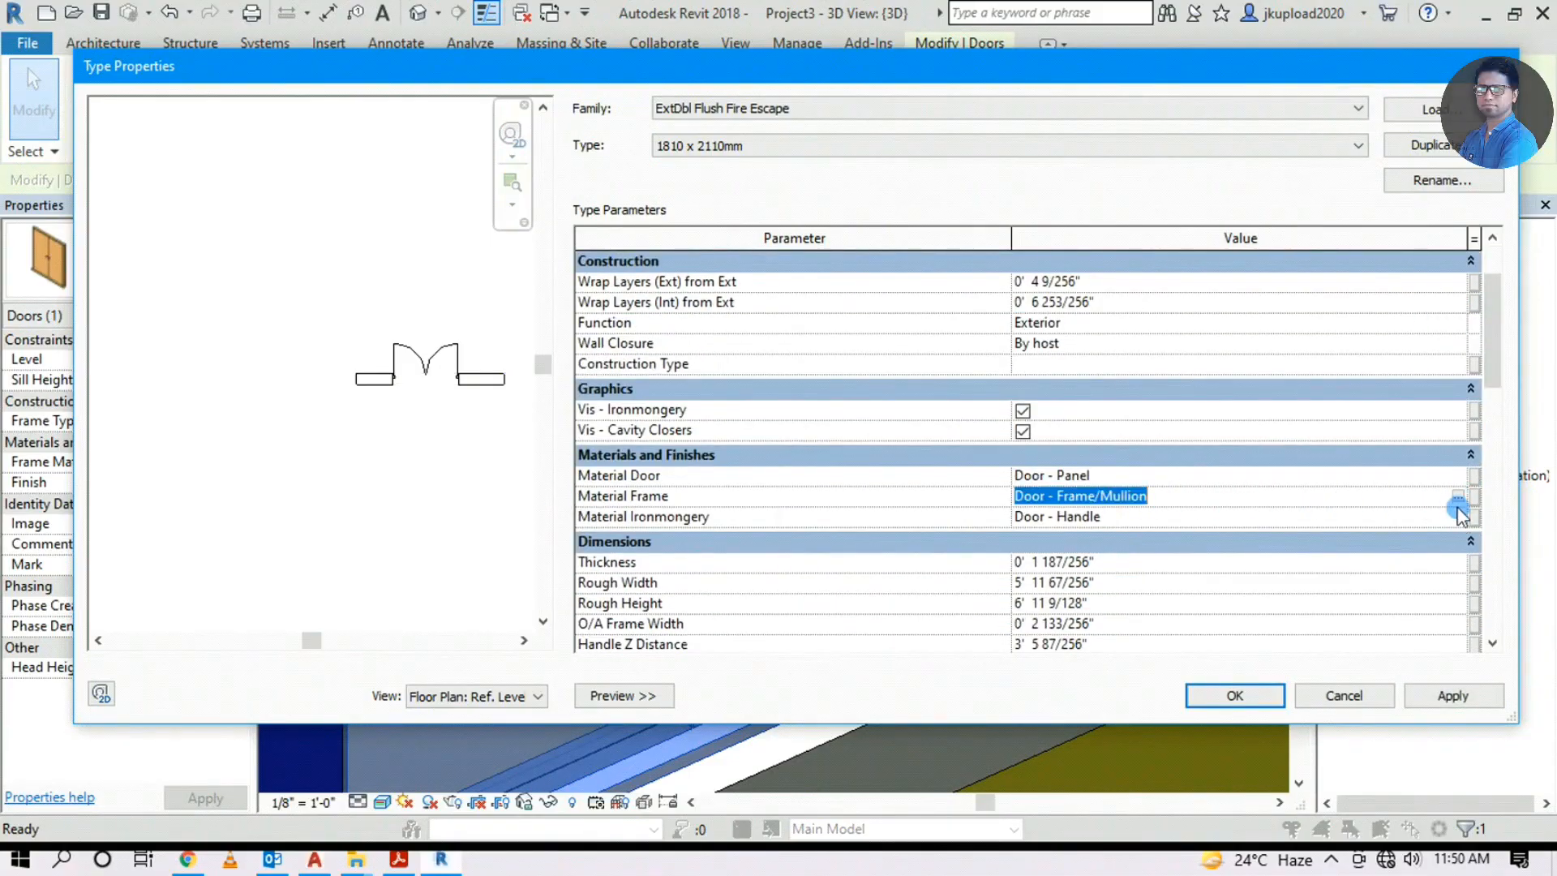
{"action": "left_click", "coordinate": [1455, 477]}
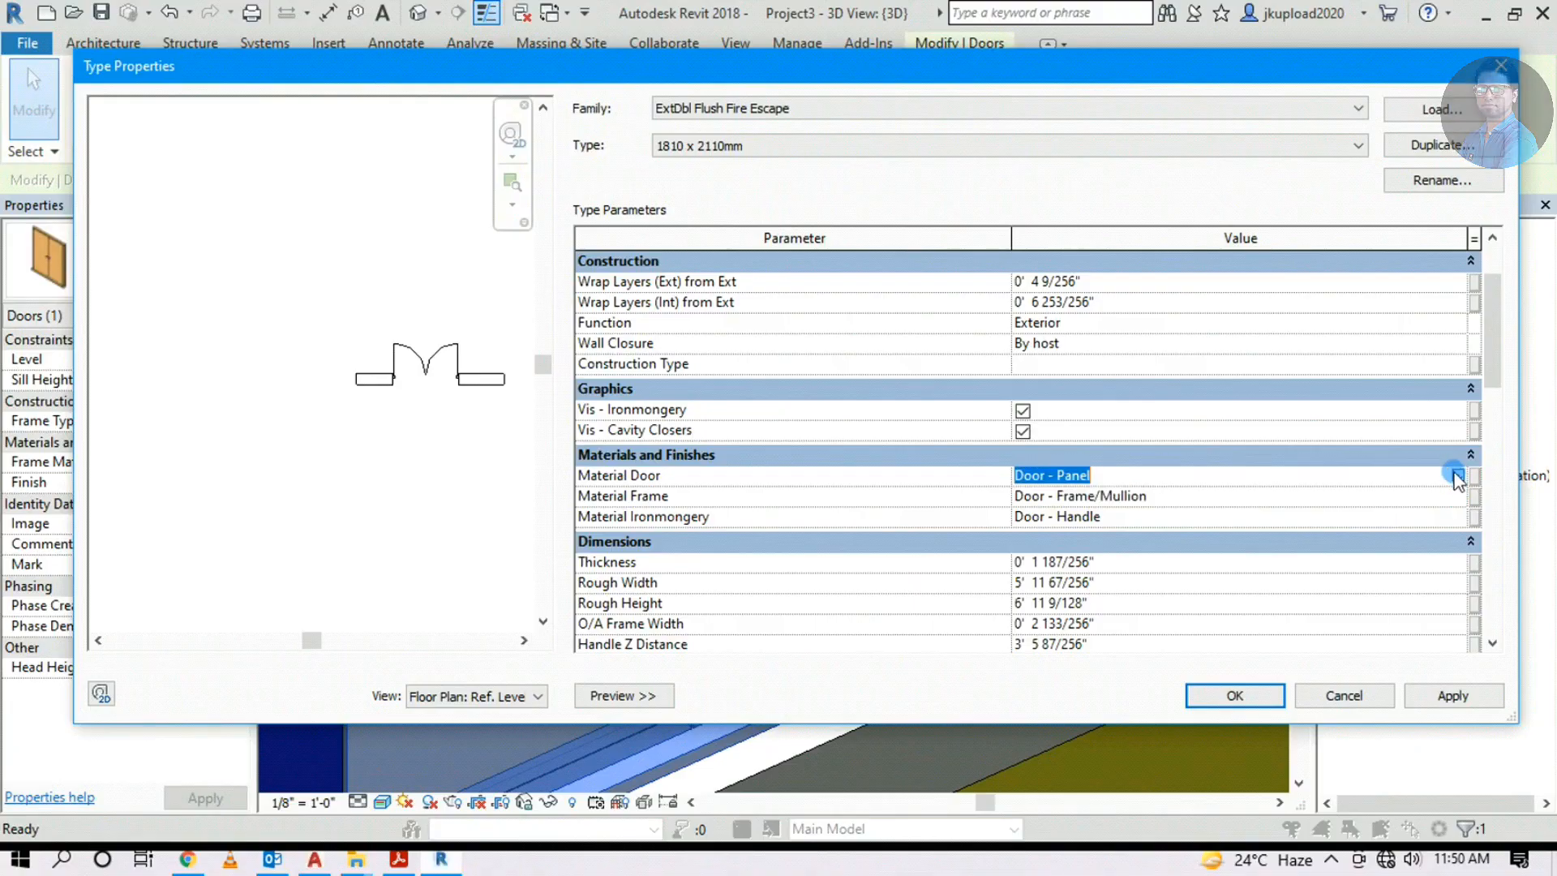
{"action": "left_click", "coordinate": [1457, 476]}
{"action": "left_click", "coordinate": [312, 340]}
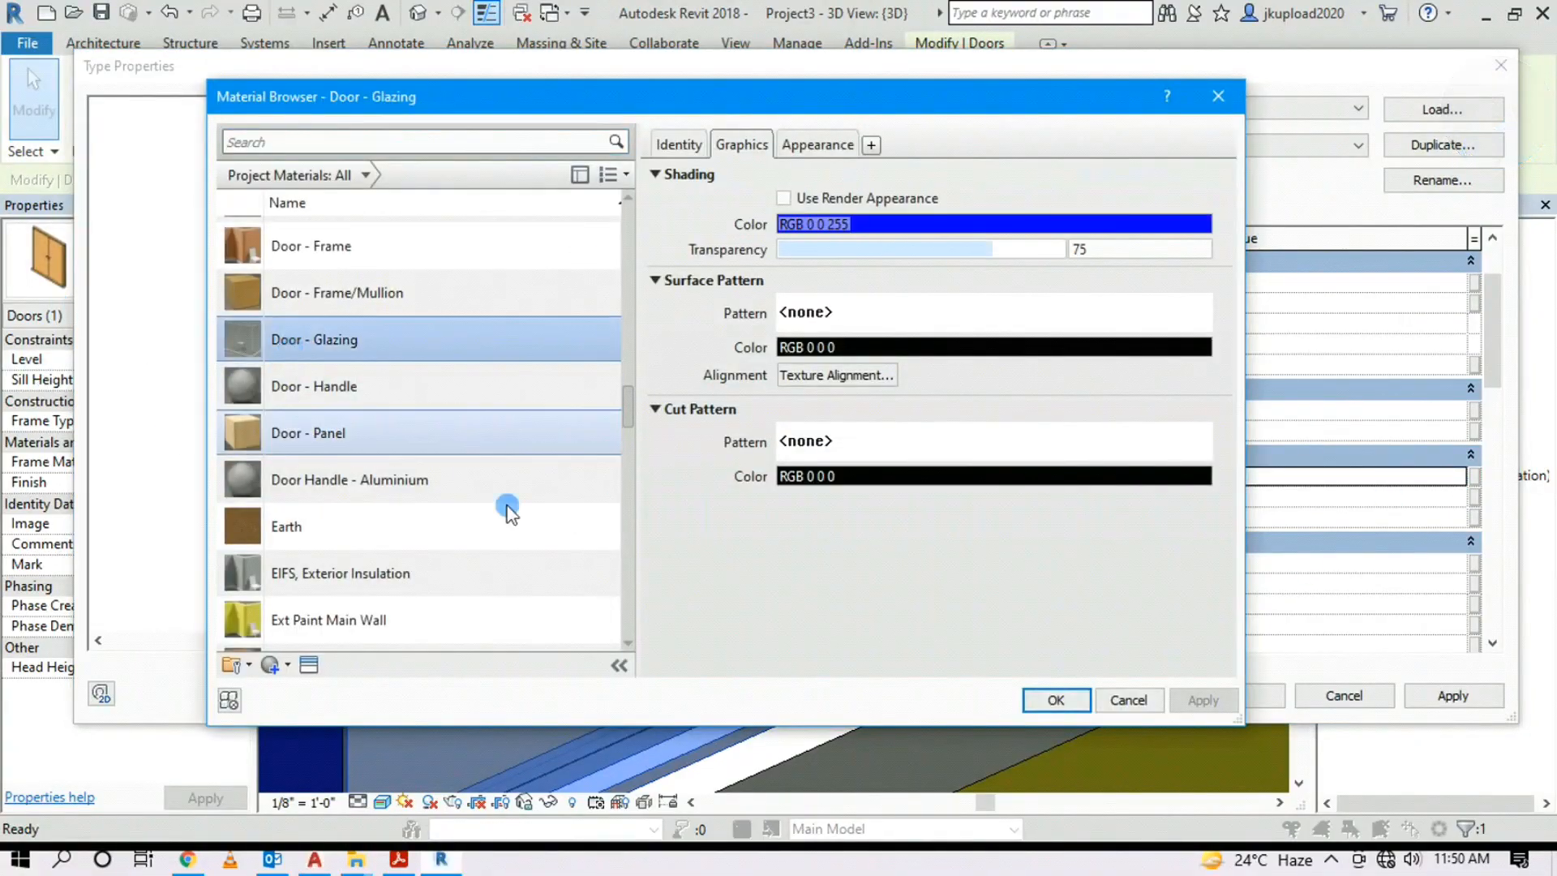
{"action": "left_click", "coordinate": [1056, 699]}
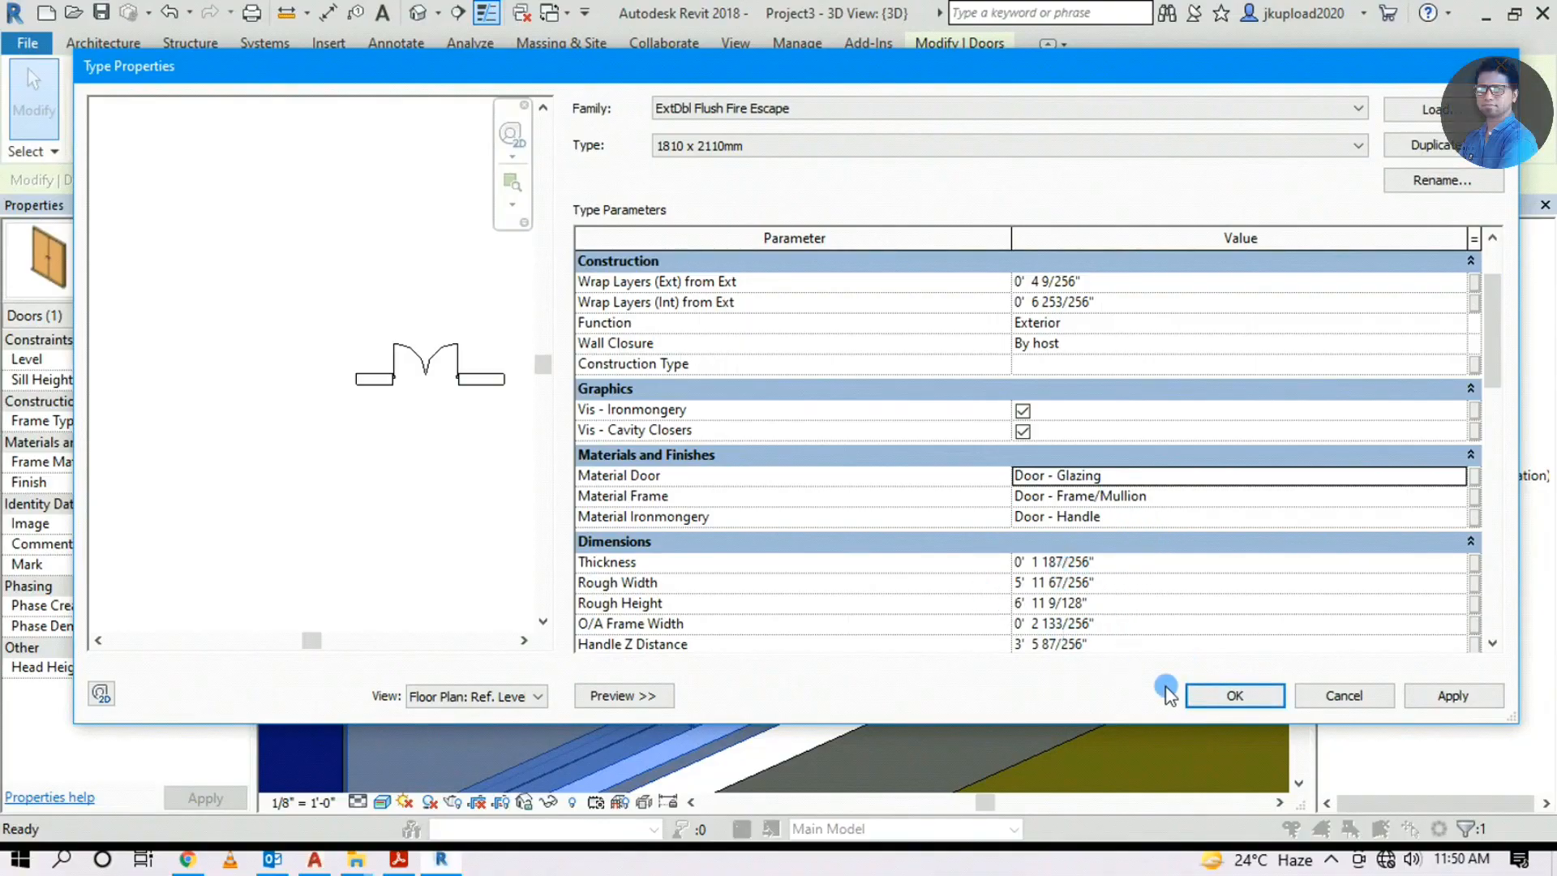
{"action": "left_click", "coordinate": [1240, 695]}
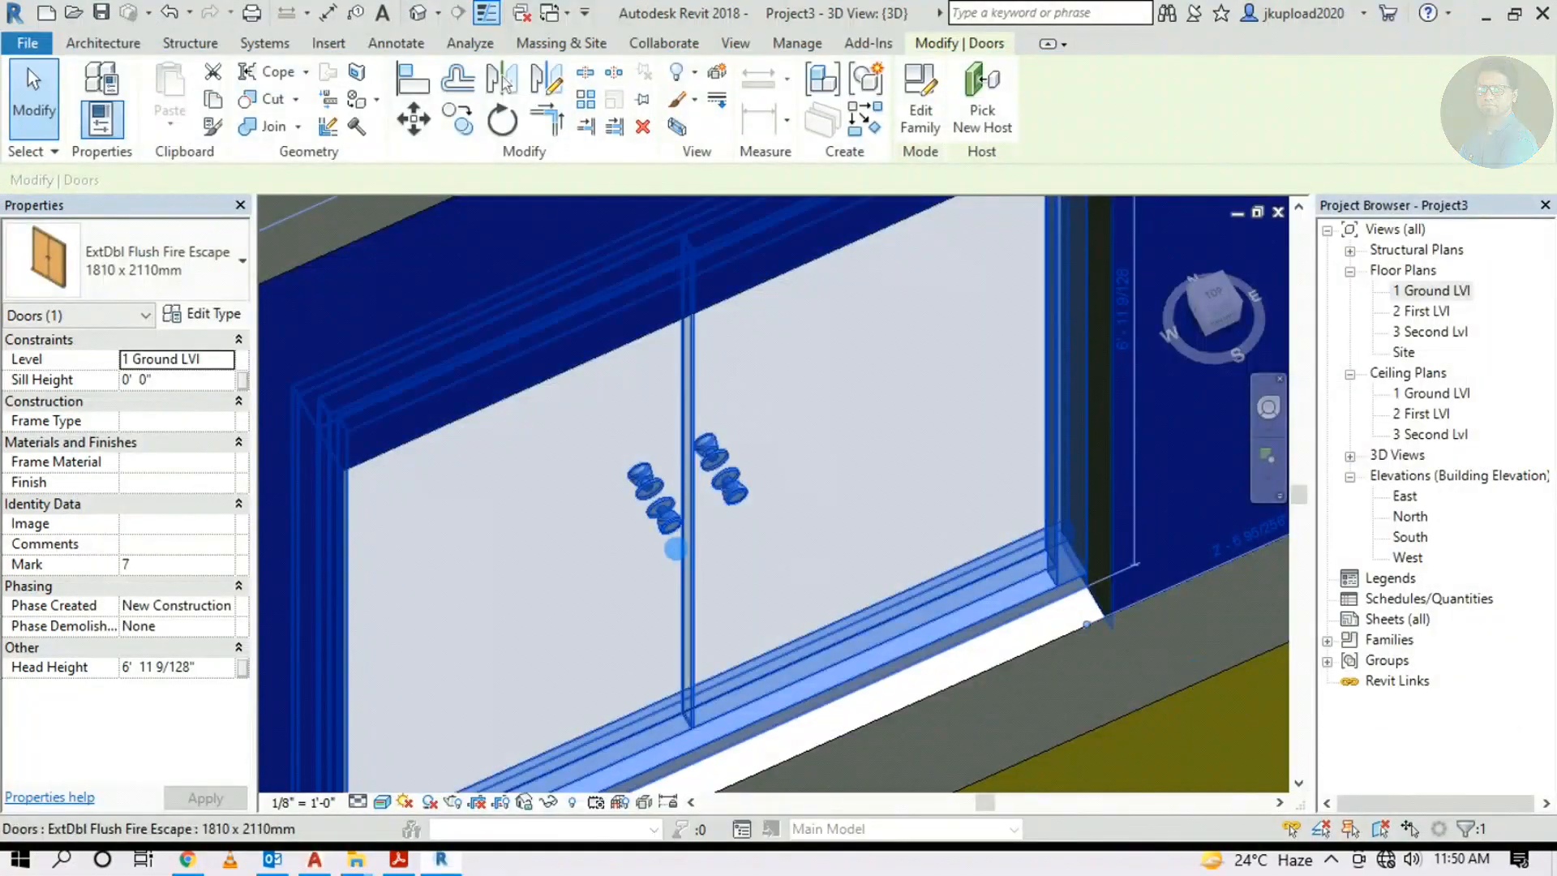
{"action": "scroll", "coordinate": [727, 502], "scroll_direction": "down", "scroll_amount": 5}
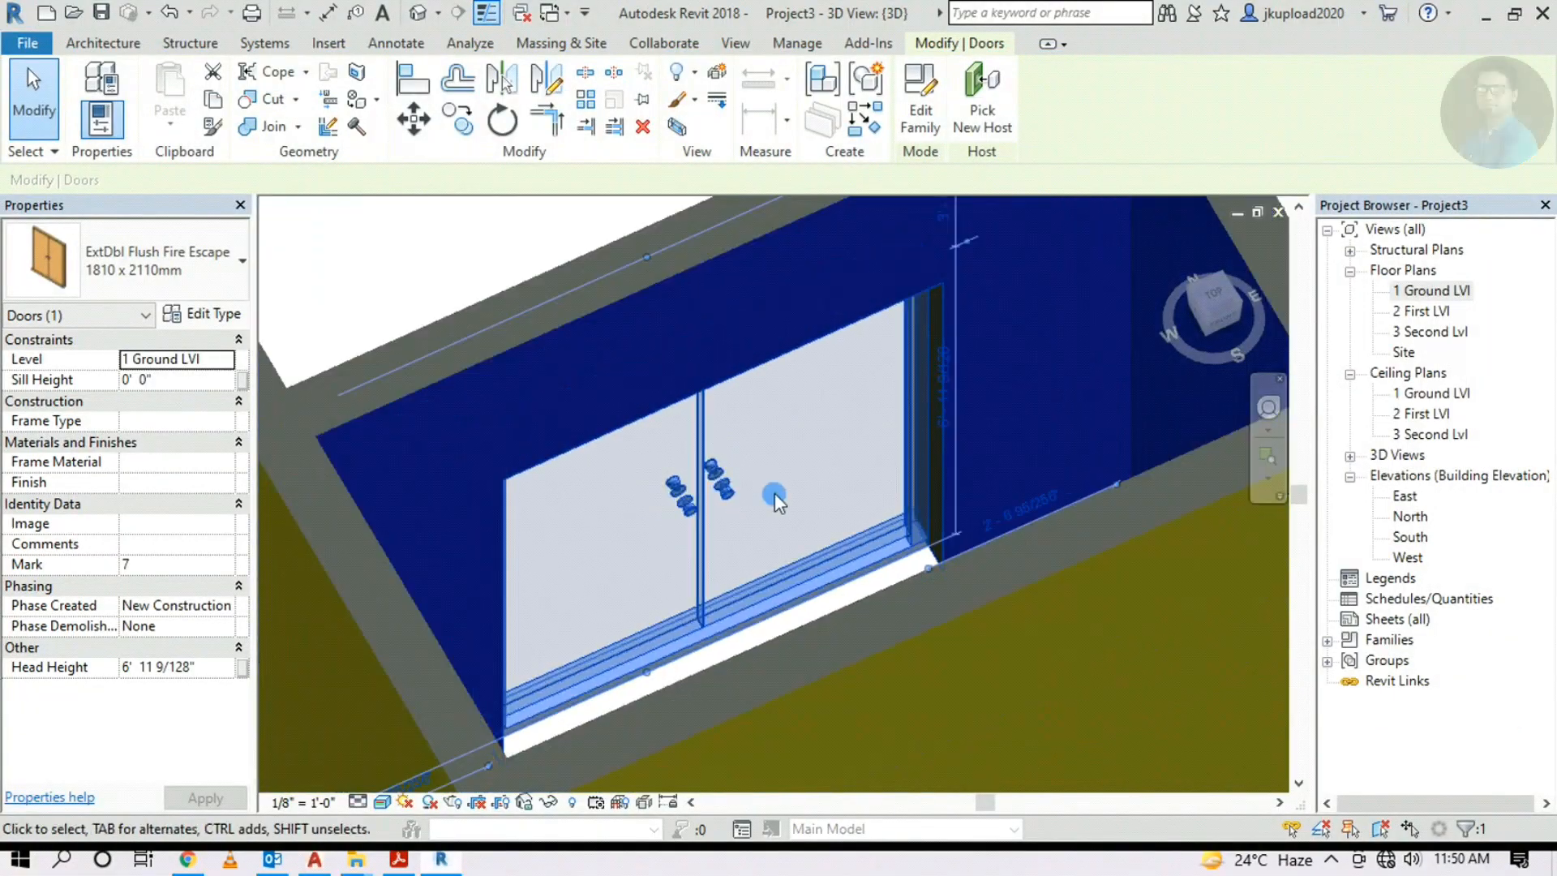
{"action": "scroll", "coordinate": [797, 517], "scroll_direction": "down", "scroll_amount": 3}
{"action": "key", "text": "Escape"}
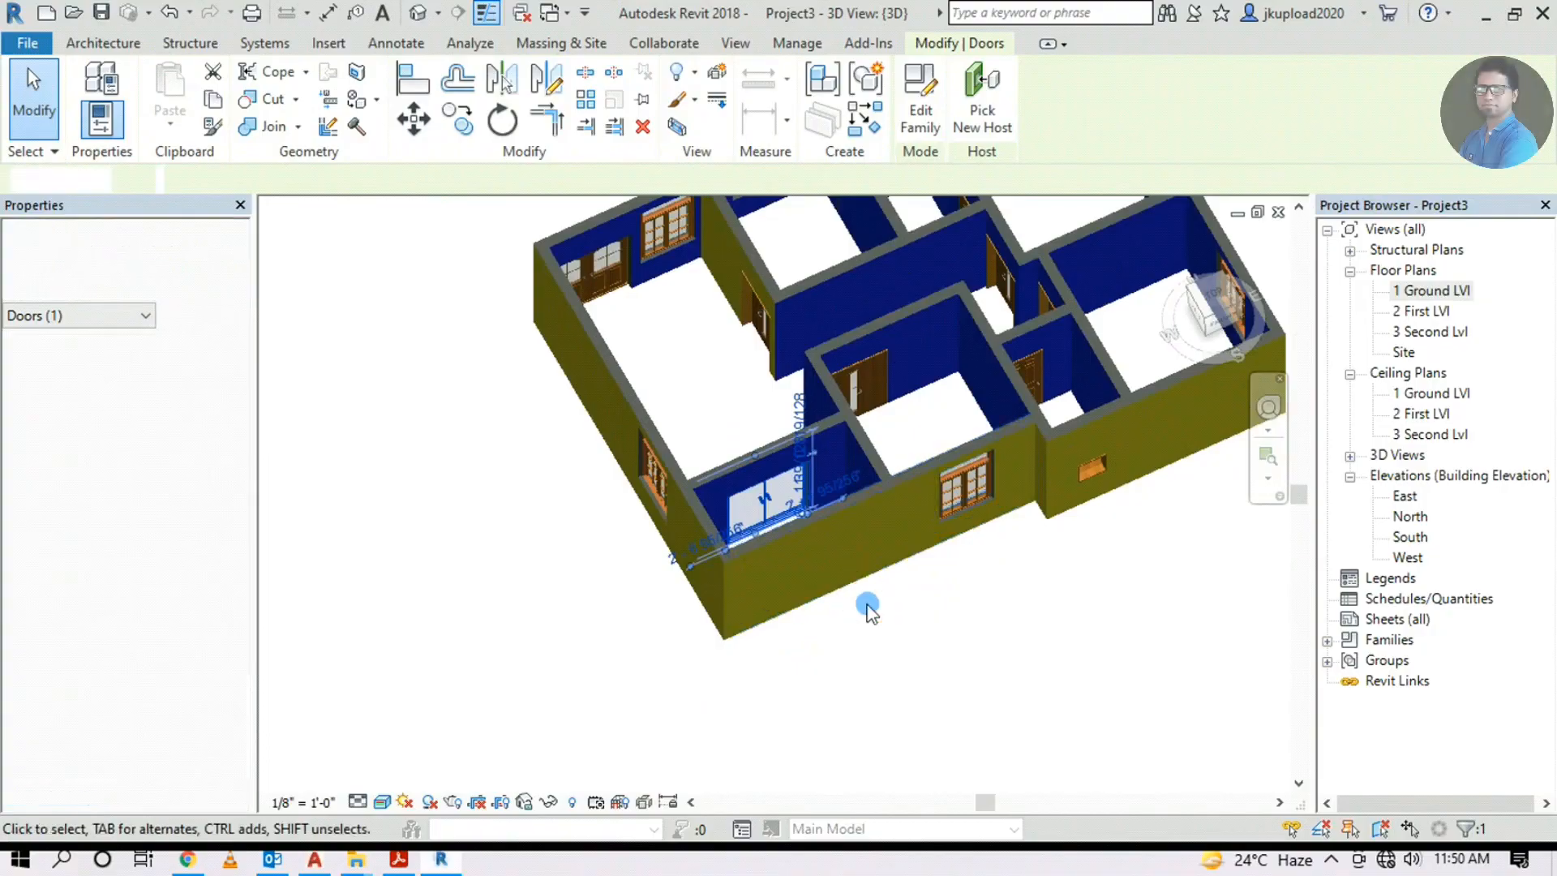
On the 1 Ground LVI floor plan, split the lower outer wall where the balcony meets the bedroom wall
{"action": "scroll", "coordinate": [725, 547], "scroll_direction": "up", "scroll_amount": 4}
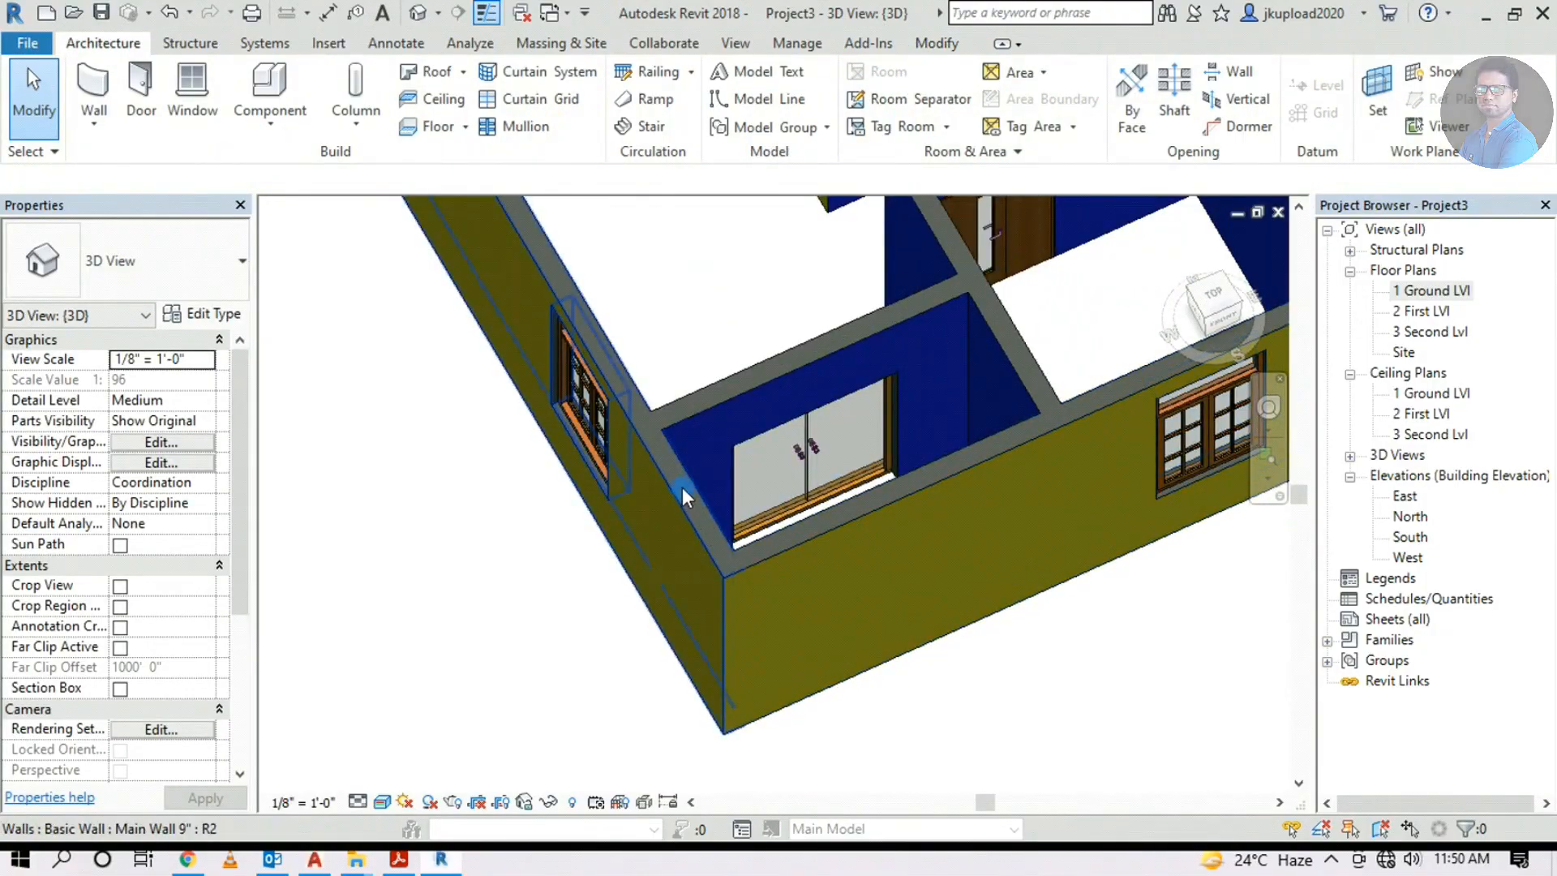
{"action": "left_click", "coordinate": [1214, 298]}
{"action": "middle_click_drag", "start_coordinate": [732, 464], "coordinate": [634, 591]}
{"action": "scroll", "coordinate": [582, 675], "scroll_direction": "up", "scroll_amount": 3}
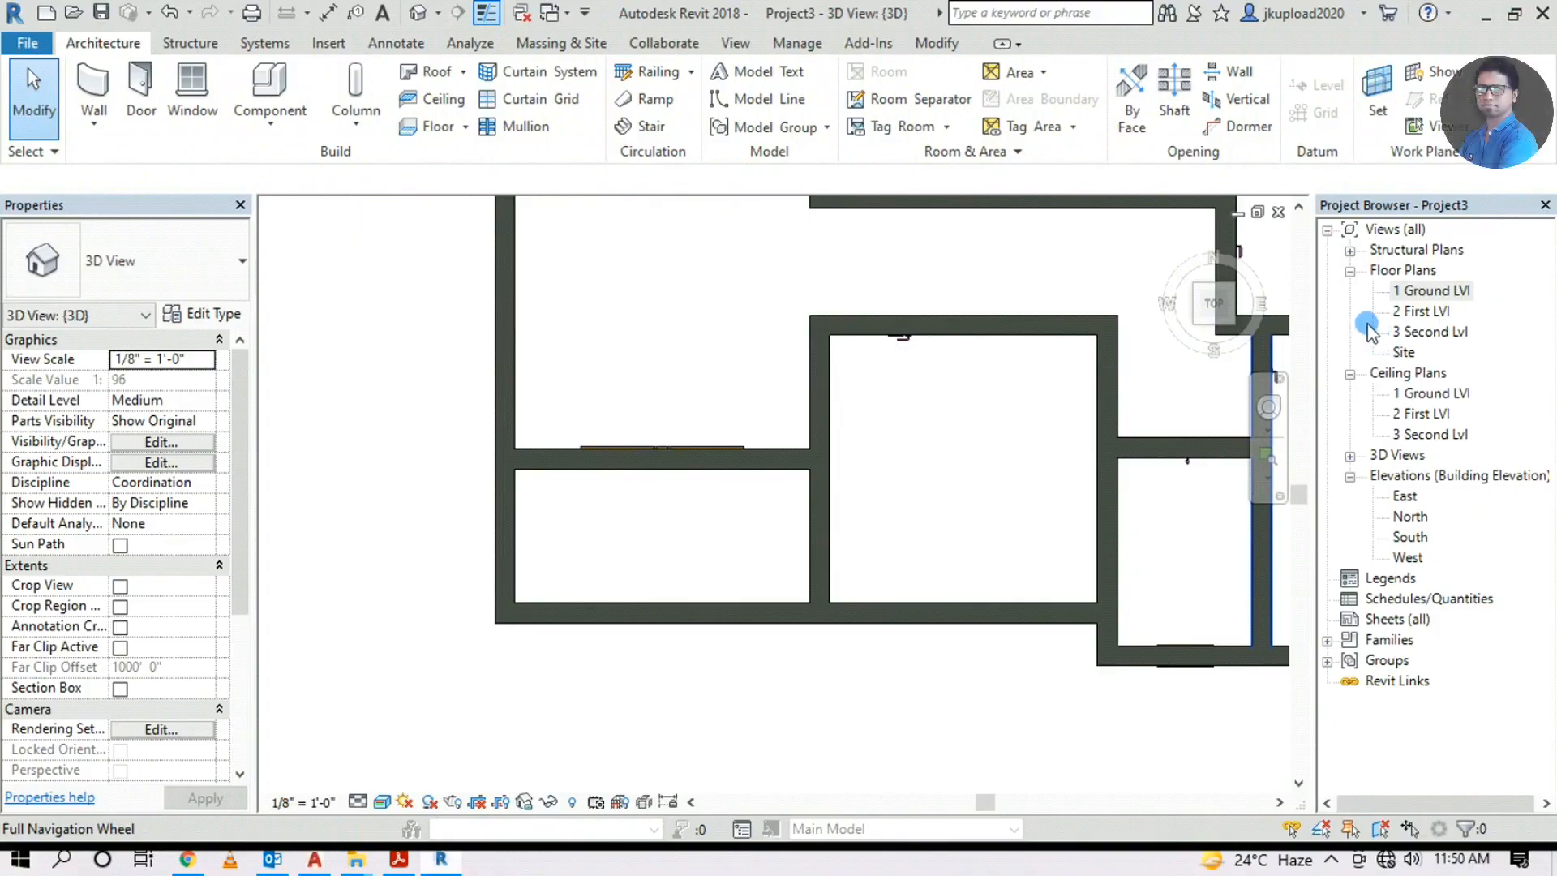
{"action": "double_click", "coordinate": [1431, 290]}
{"action": "scroll", "coordinate": [357, 541], "scroll_direction": "up", "scroll_amount": 3}
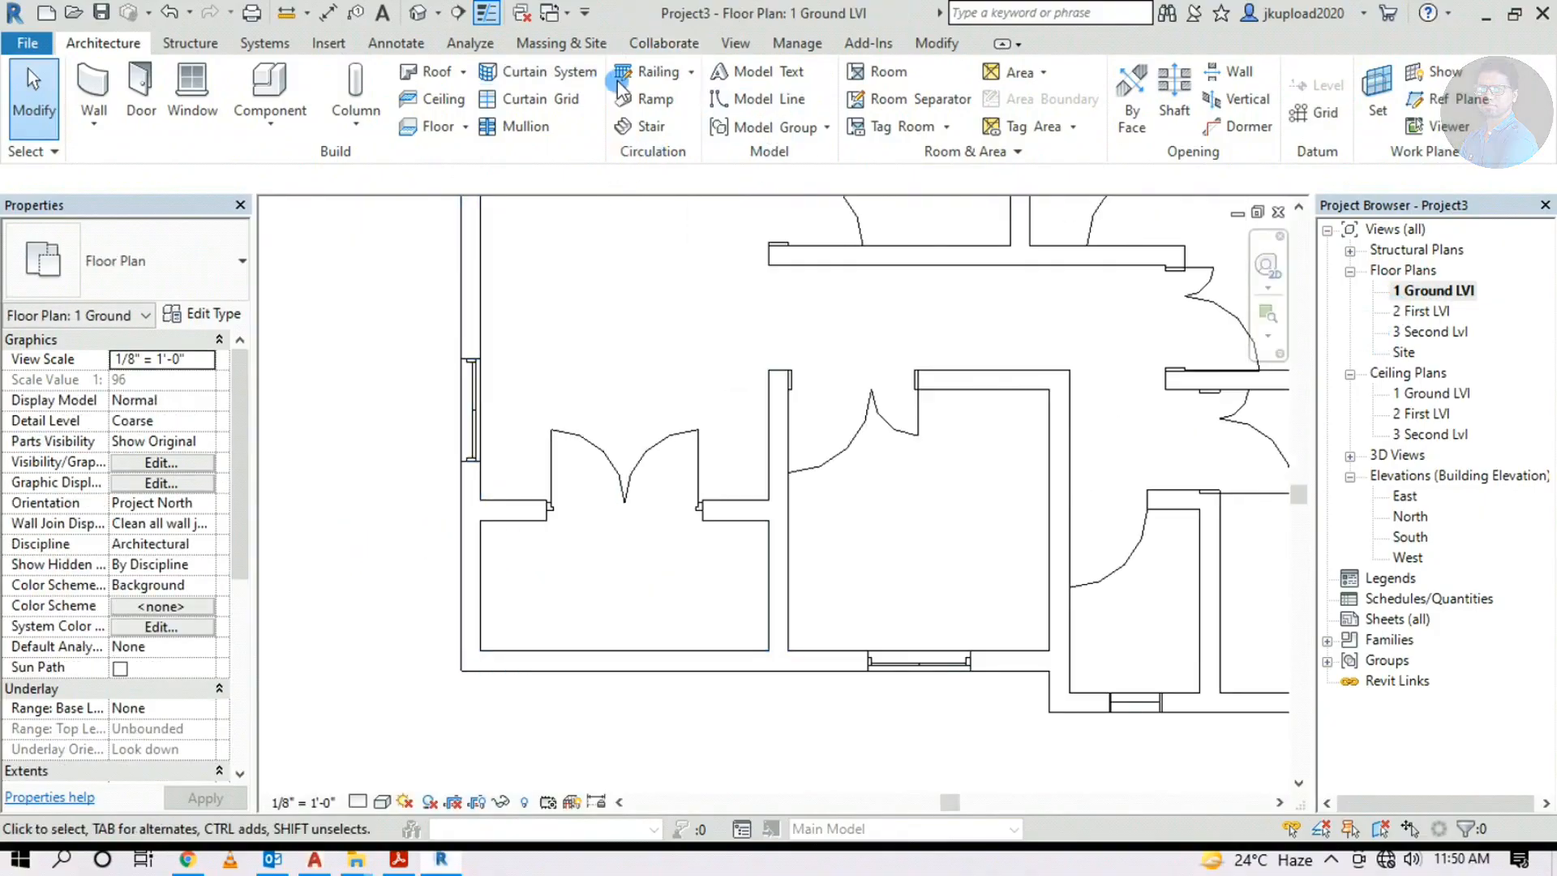
{"action": "left_click", "coordinate": [808, 241]}
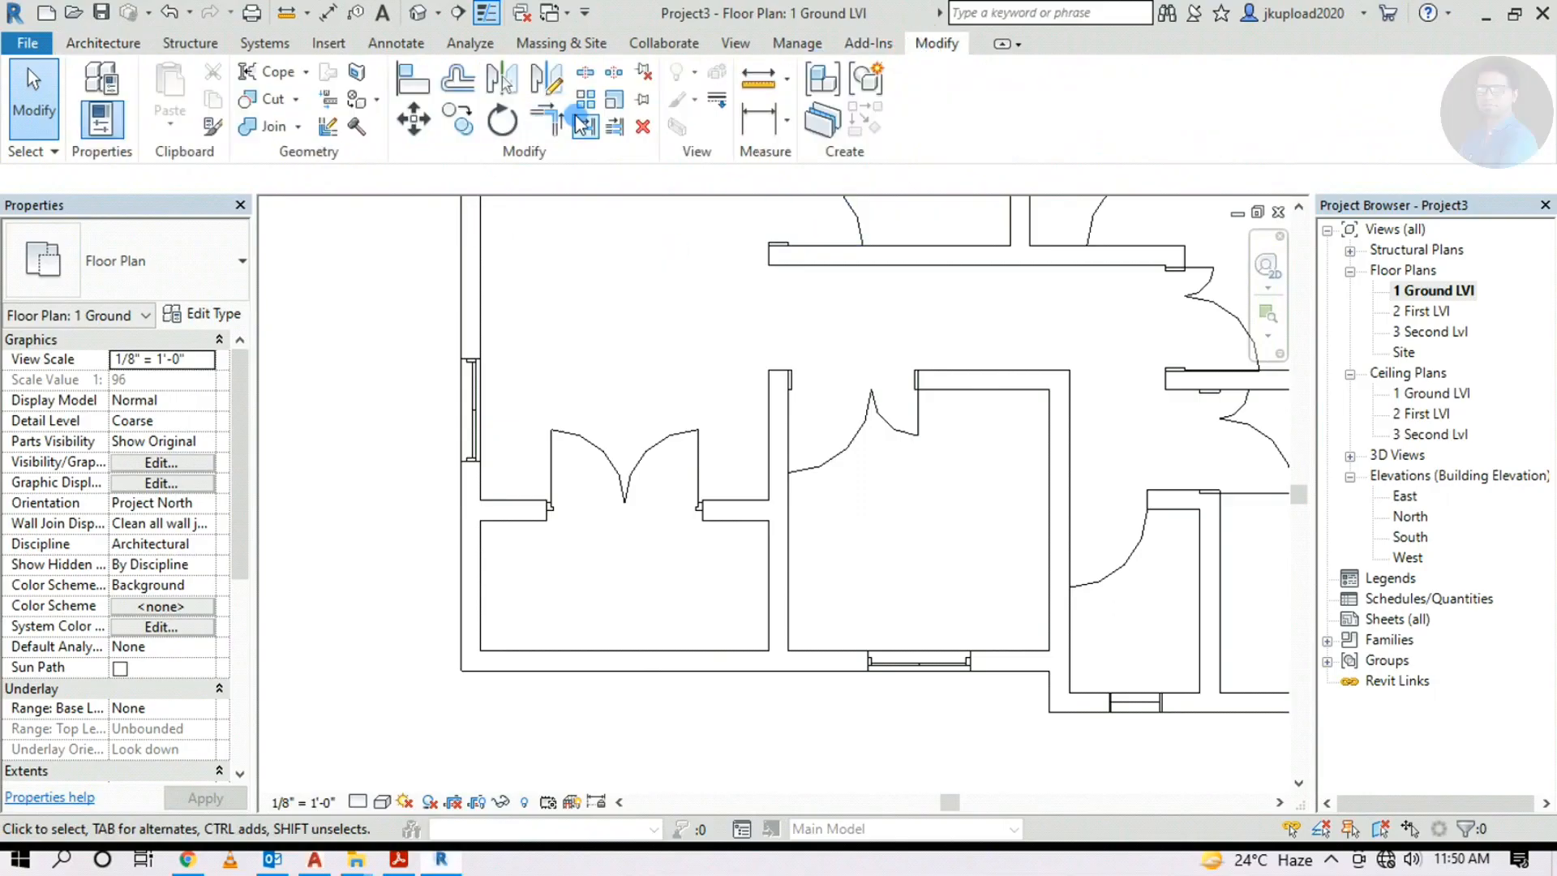
{"action": "left_click", "coordinate": [585, 71]}
{"action": "scroll", "coordinate": [470, 487], "scroll_direction": "up", "scroll_amount": 1}
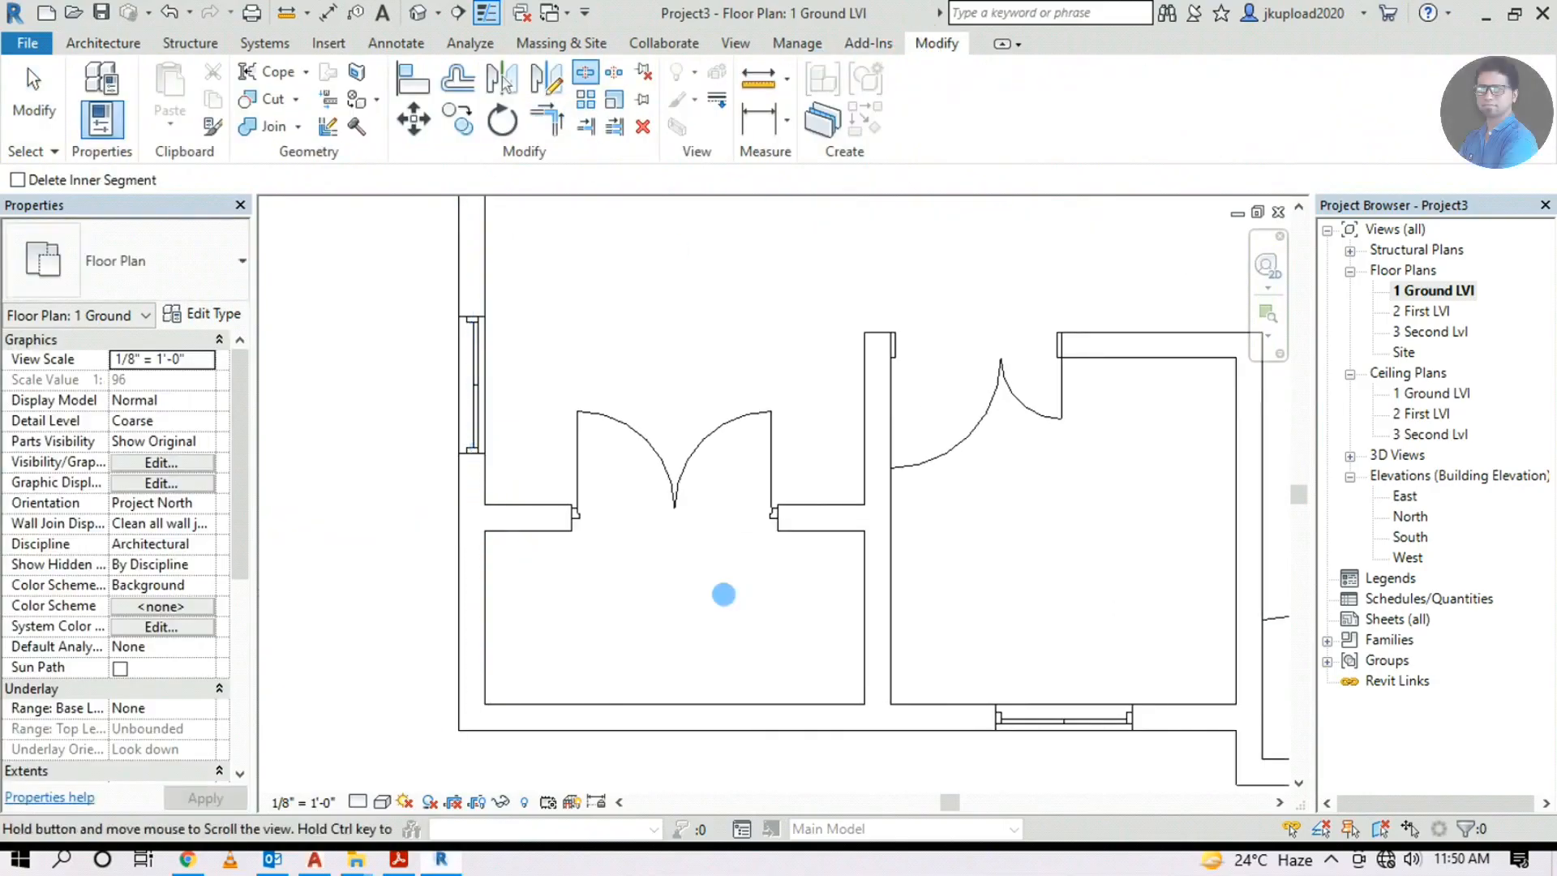
{"action": "middle_click_drag", "start_coordinate": [887, 607], "coordinate": [778, 438]}
{"action": "left_click", "coordinate": [769, 551]}
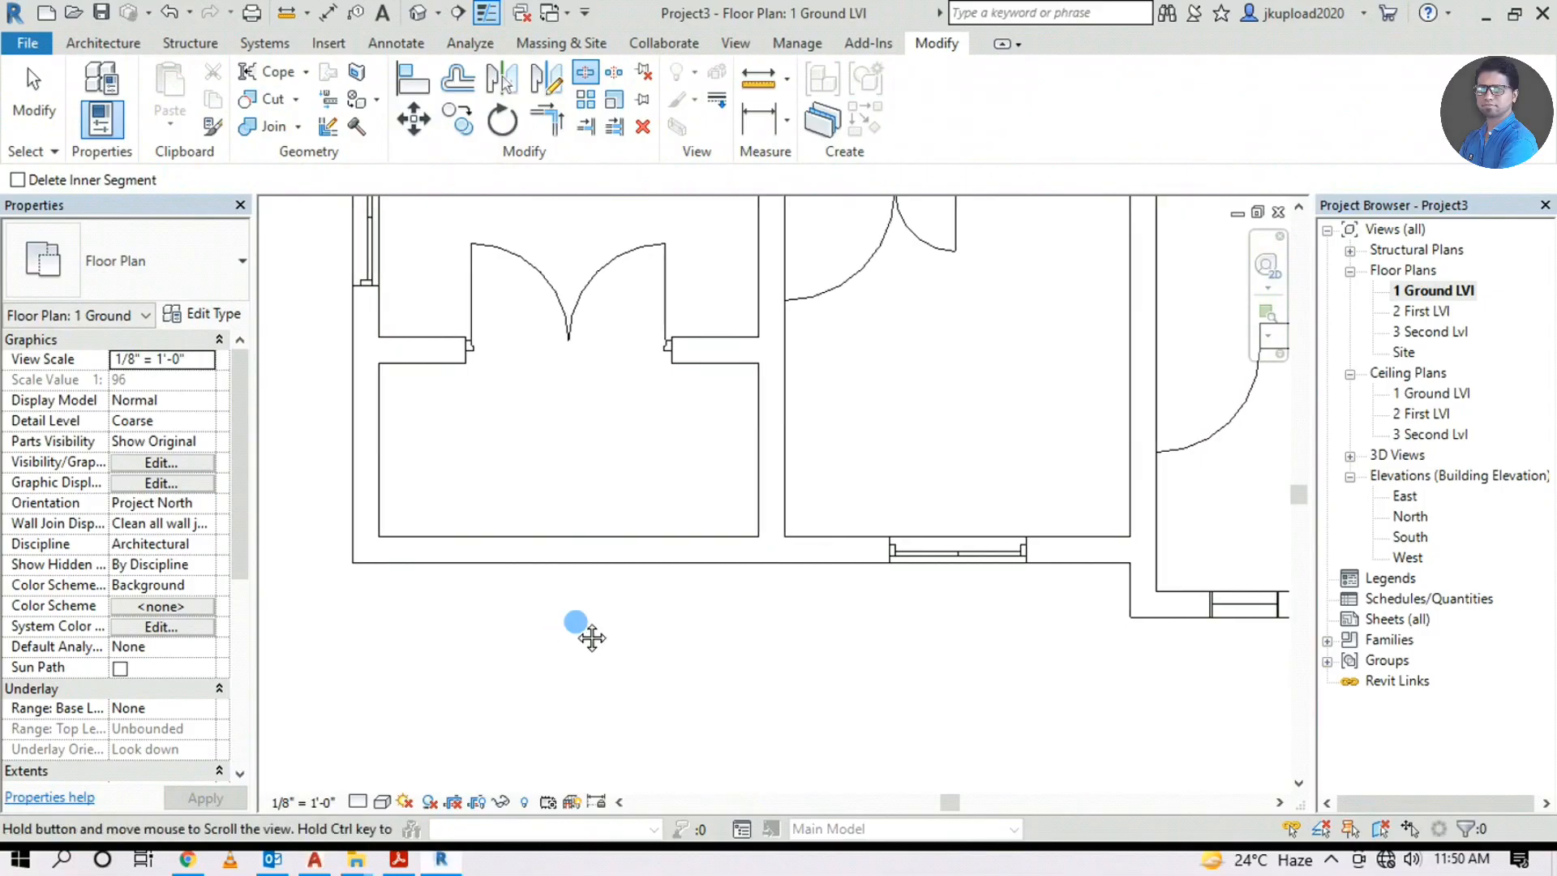
Delete the two outer wall segments enclosing the balcony in front of the double flush door
{"action": "middle_click_drag", "start_coordinate": [591, 636], "coordinate": [662, 629]}
{"action": "key", "text": "Escape"}
{"action": "left_click", "coordinate": [624, 558]}
{"action": "left_click", "coordinate": [623, 556]}
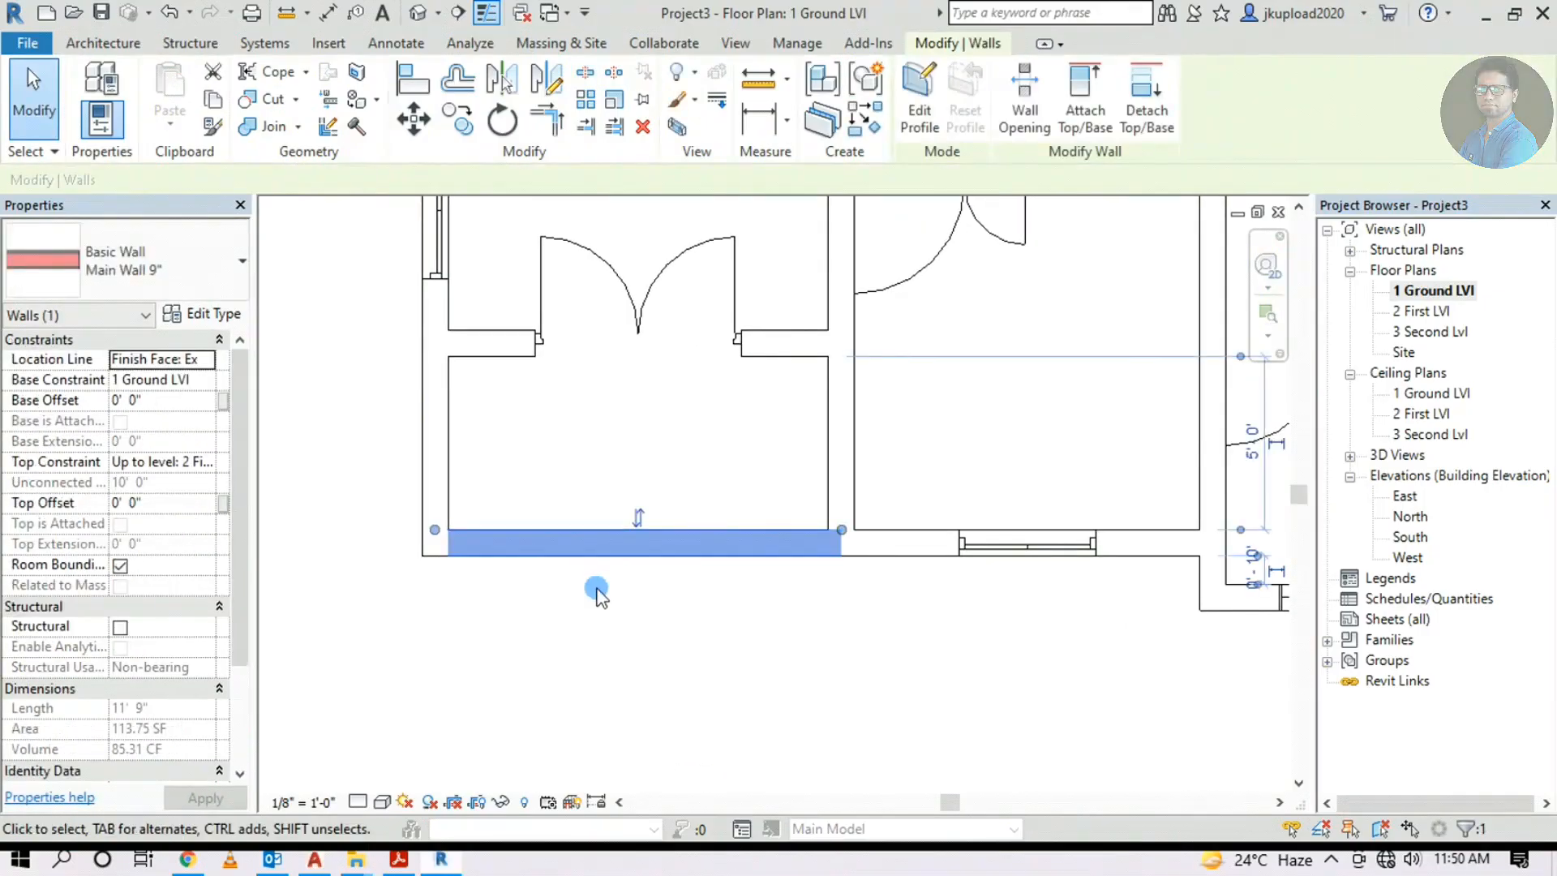
{"action": "key", "text": "Delete"}
{"action": "left_click", "coordinate": [452, 495]}
{"action": "key", "text": "Delete"}
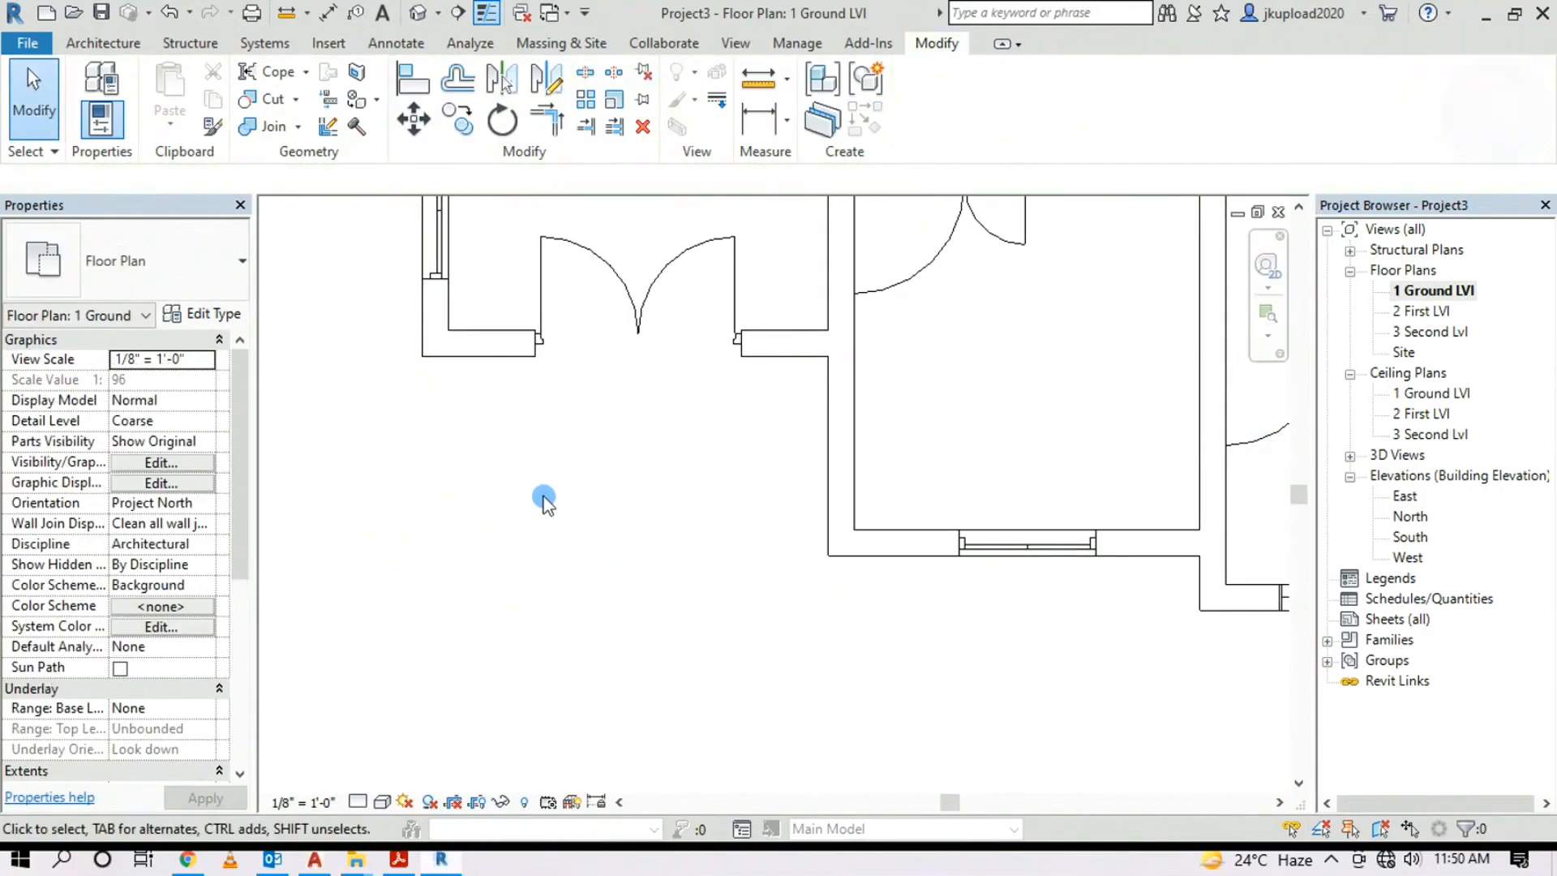
Add a Handrail - Rectangular railing along the balcony's two open edges, 5' 9" and 11' 9" long, and show it in 3D
{"action": "left_click", "coordinate": [103, 43]}
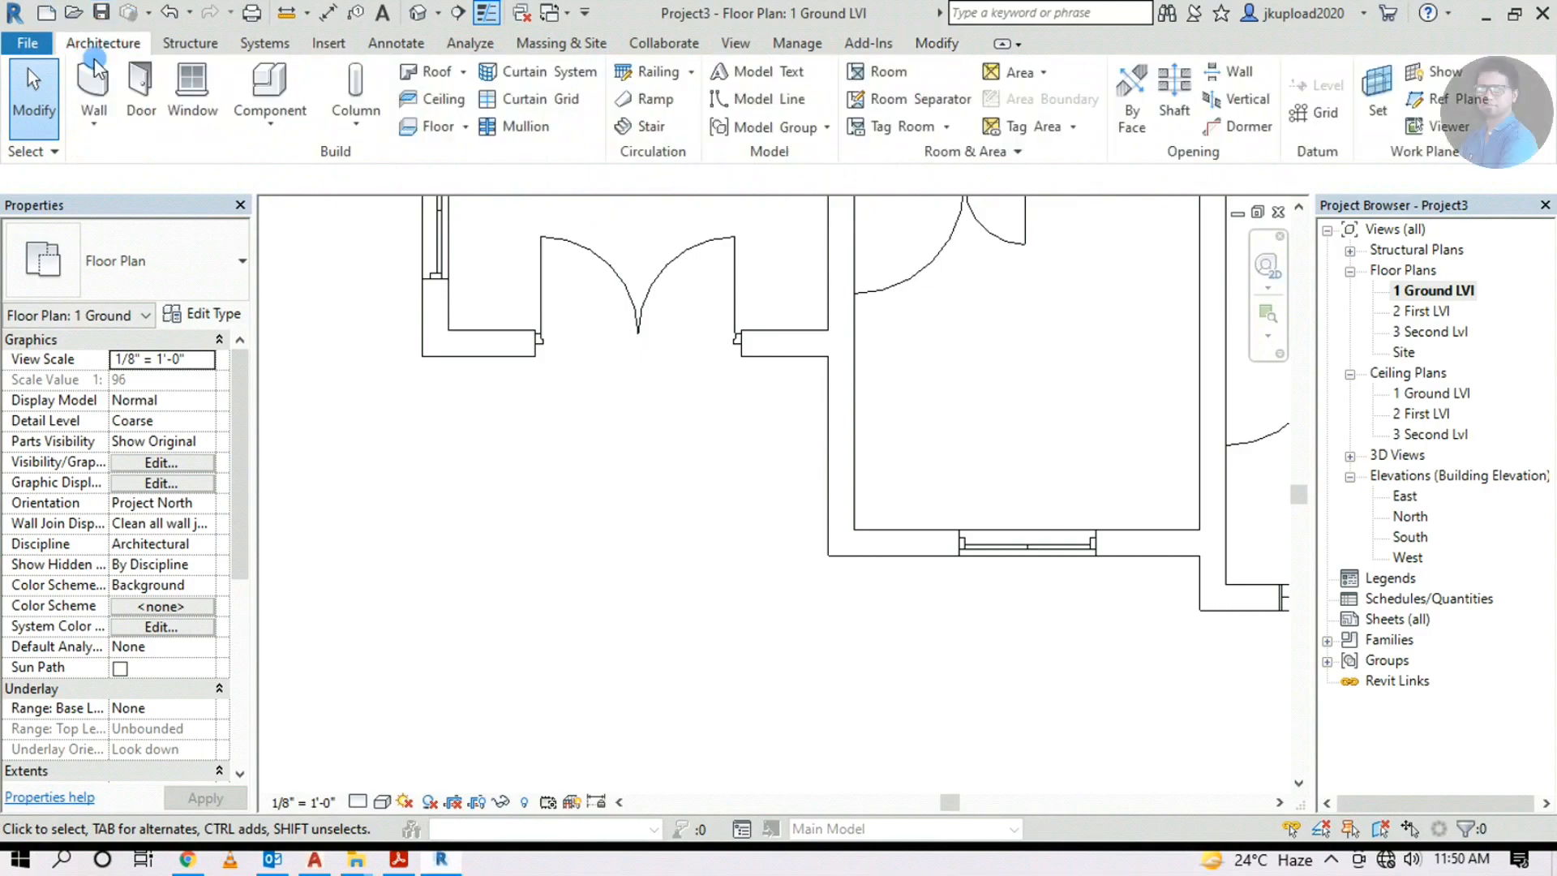
{"action": "scroll", "coordinate": [689, 429], "scroll_direction": "down", "scroll_amount": 2}
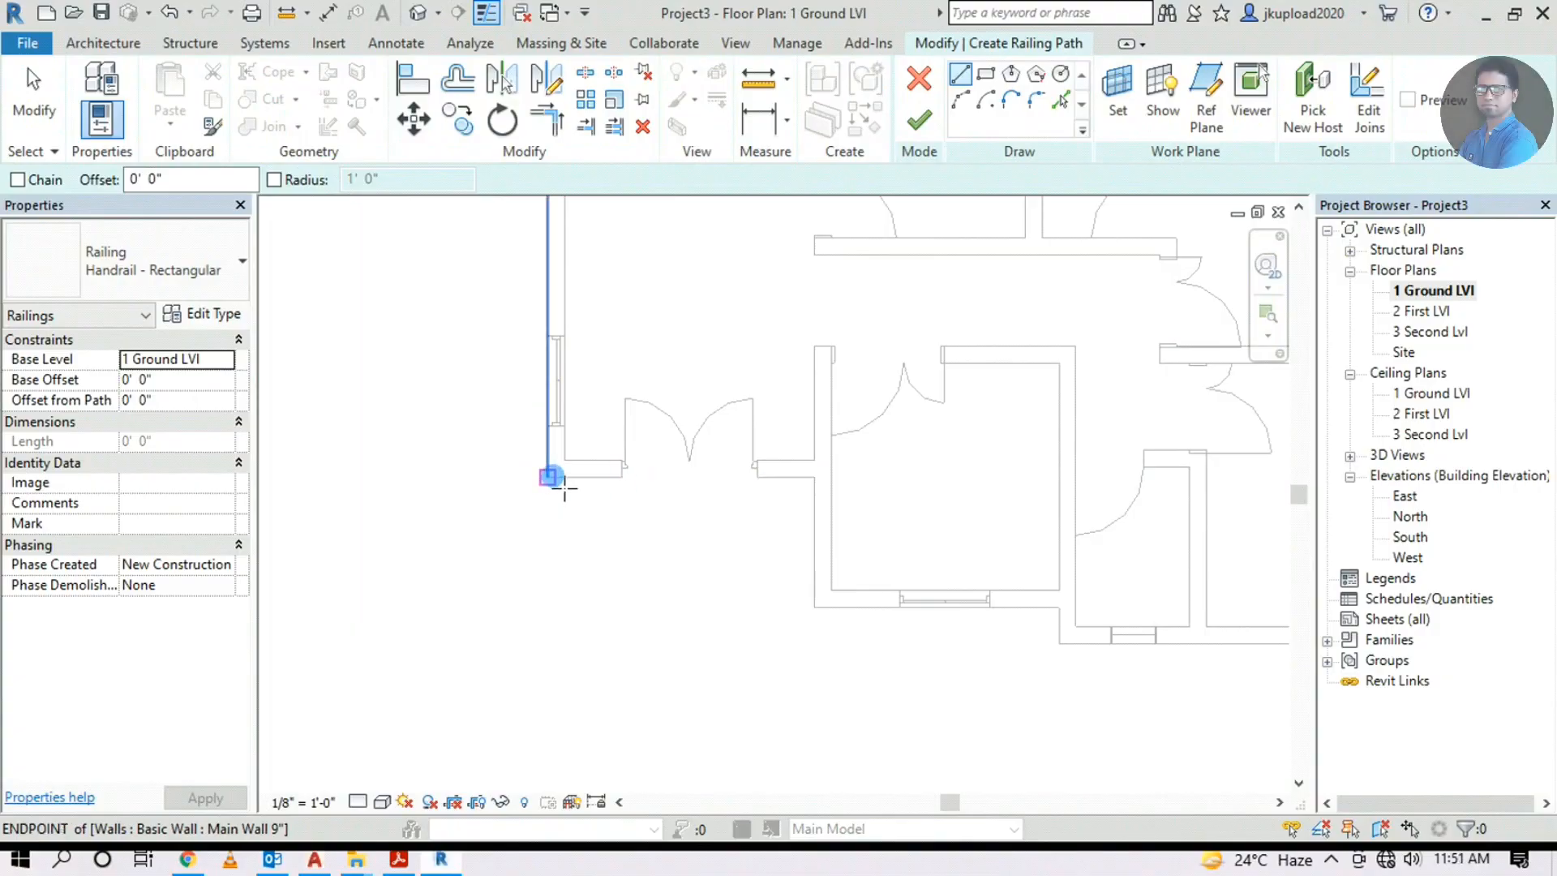
{"action": "left_click", "coordinate": [553, 477]}
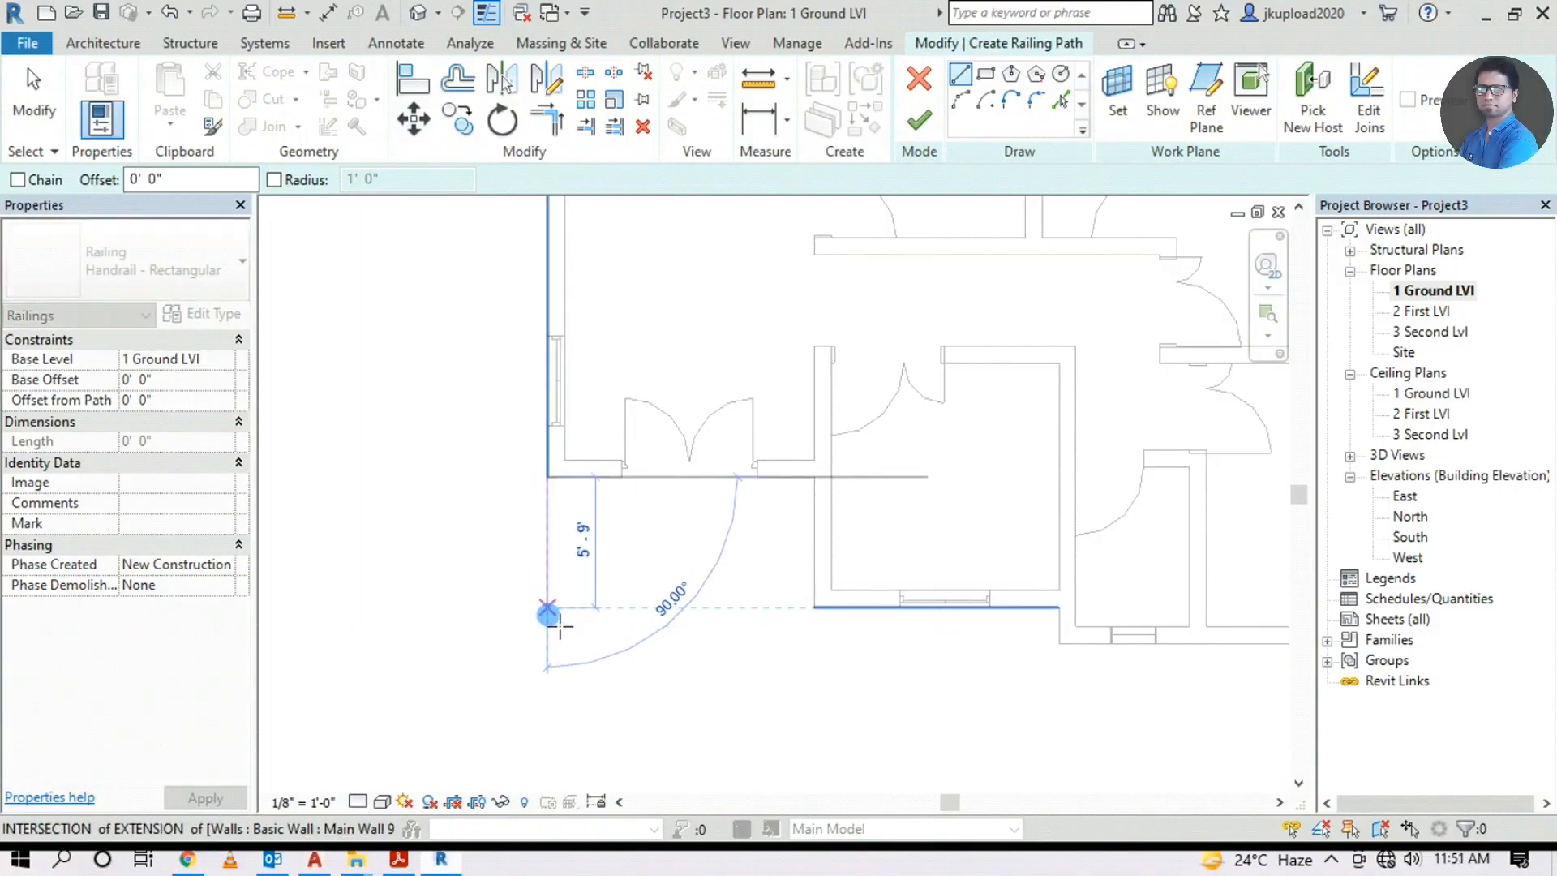
{"action": "left_click", "coordinate": [548, 614]}
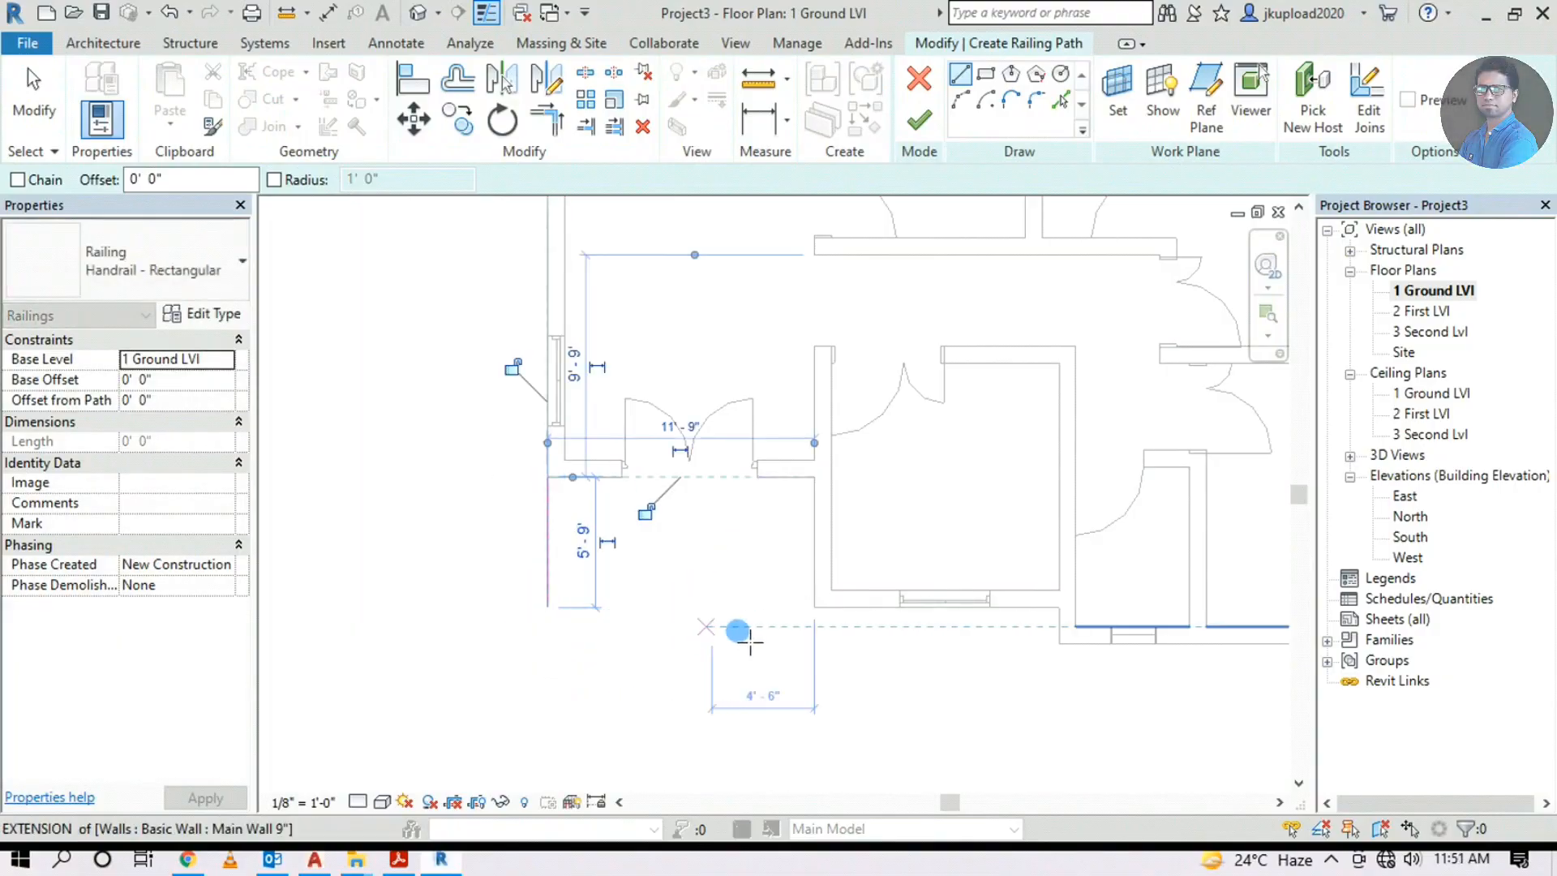
{"action": "left_click", "coordinate": [820, 616]}
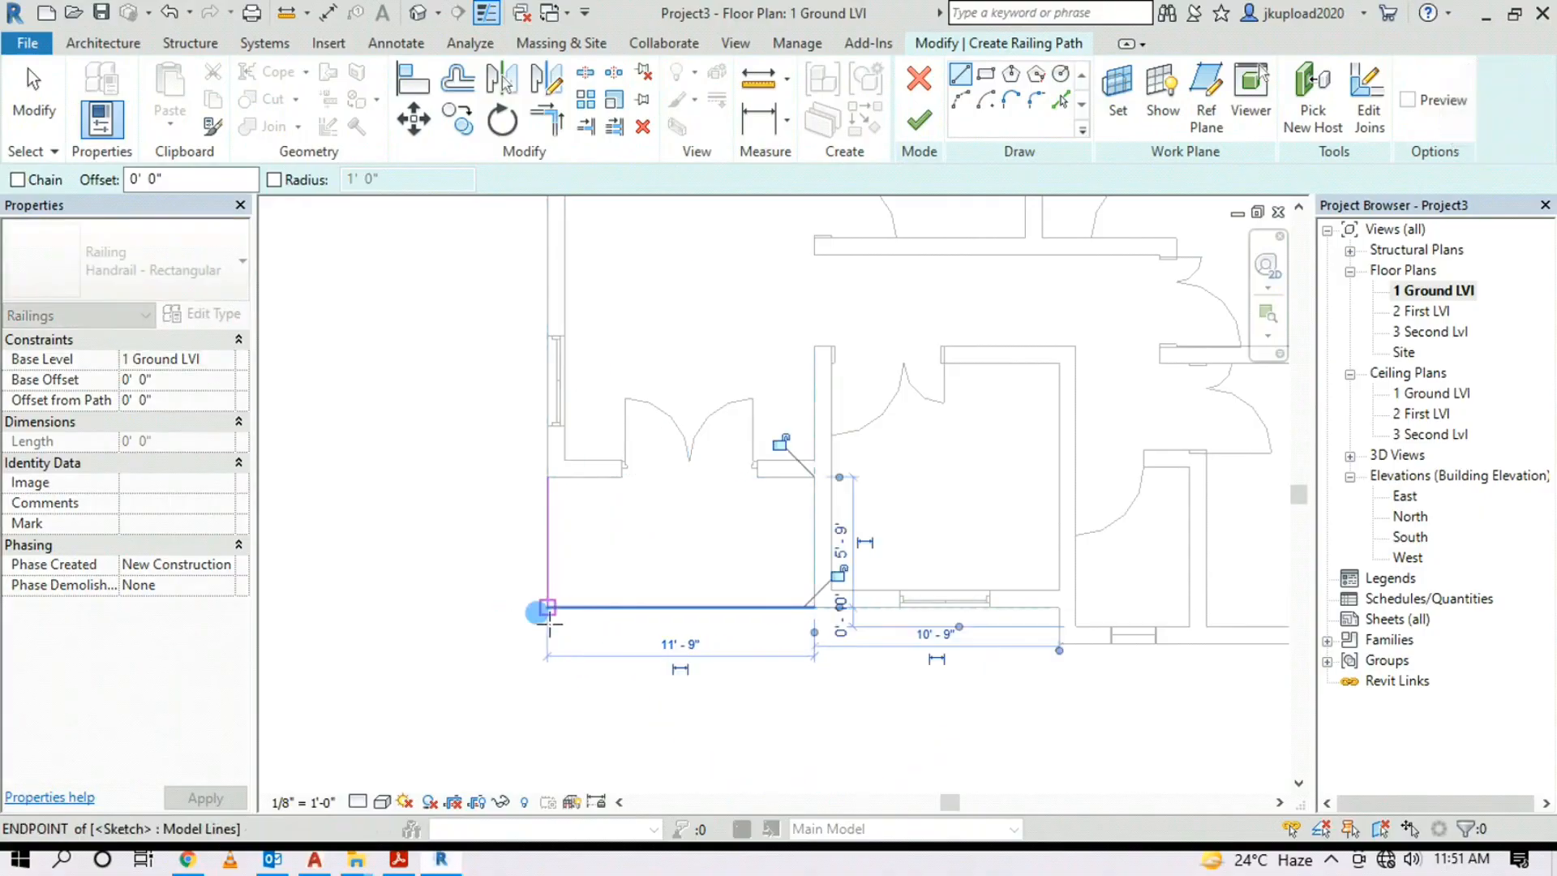
{"action": "key", "text": "Escape"}
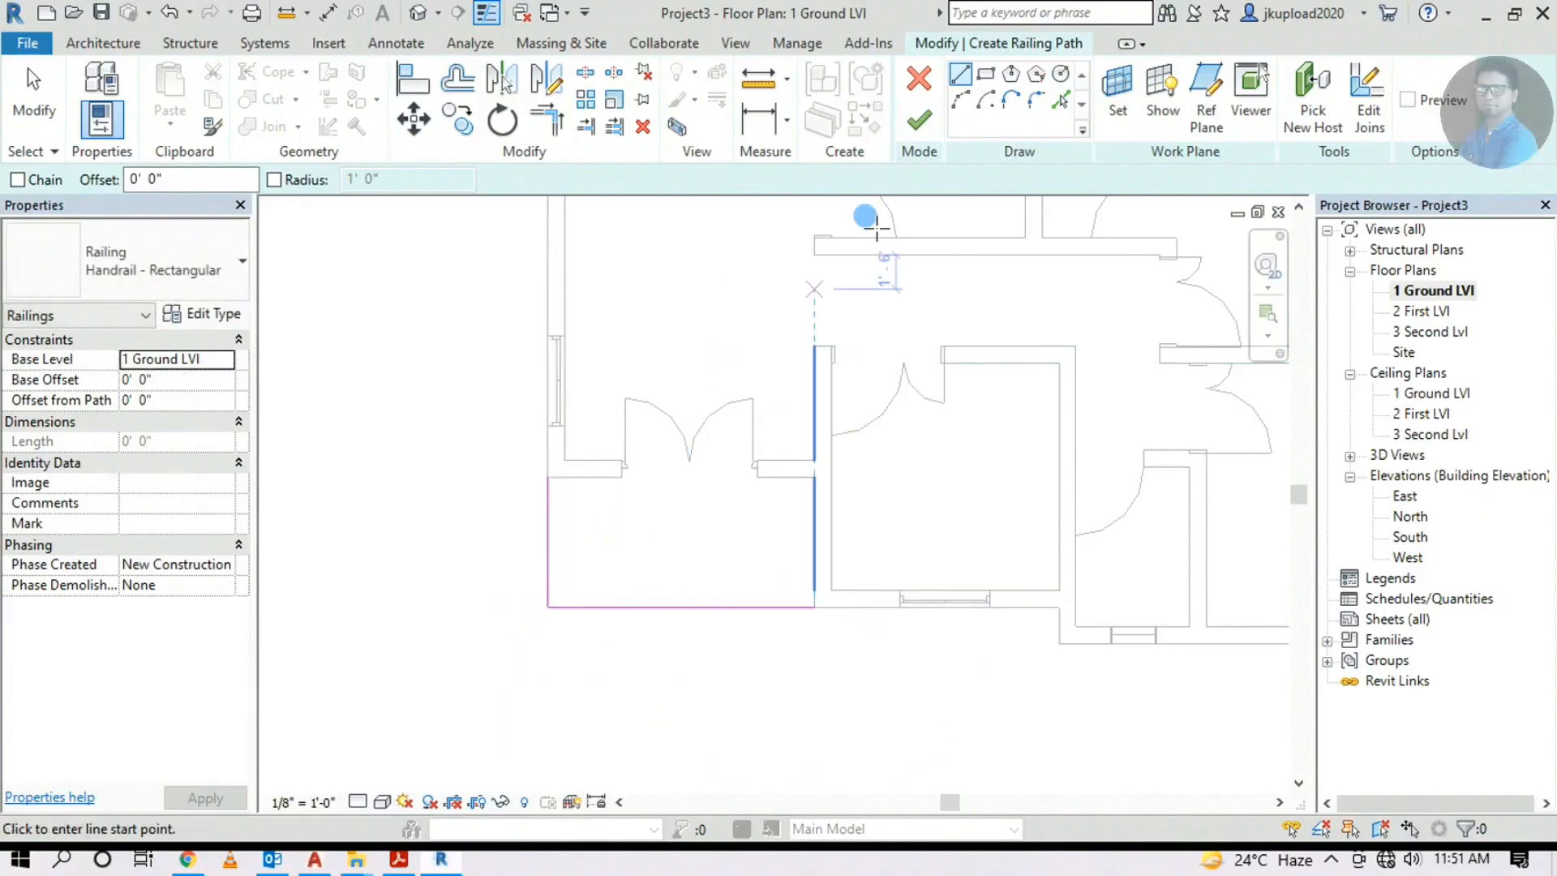
{"action": "left_click", "coordinate": [920, 124]}
{"action": "left_click", "coordinate": [608, 696]}
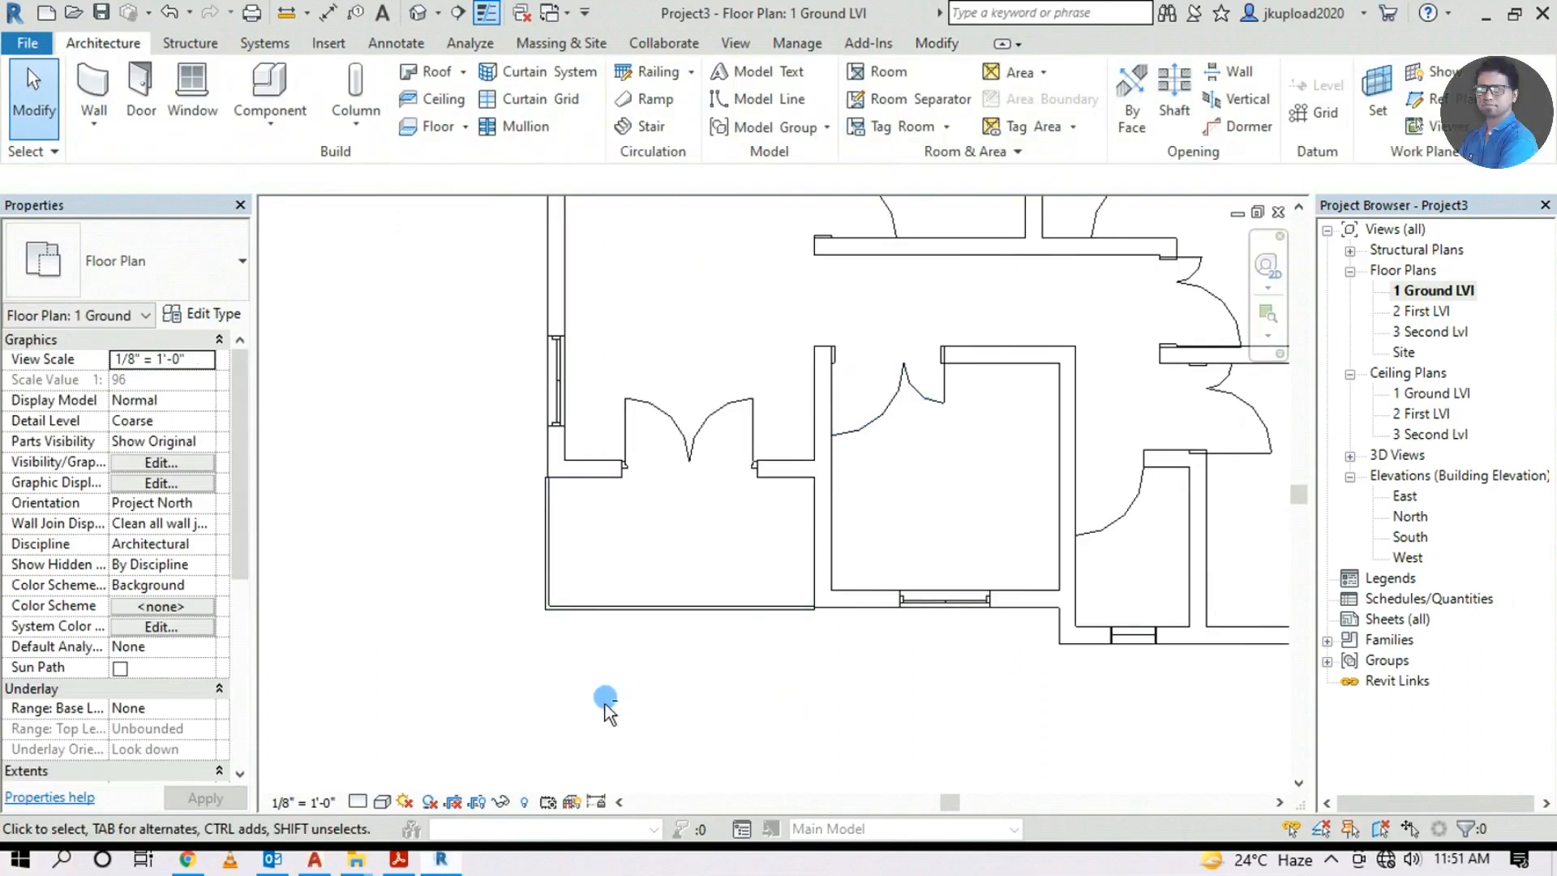
{"action": "left_click", "coordinate": [417, 17]}
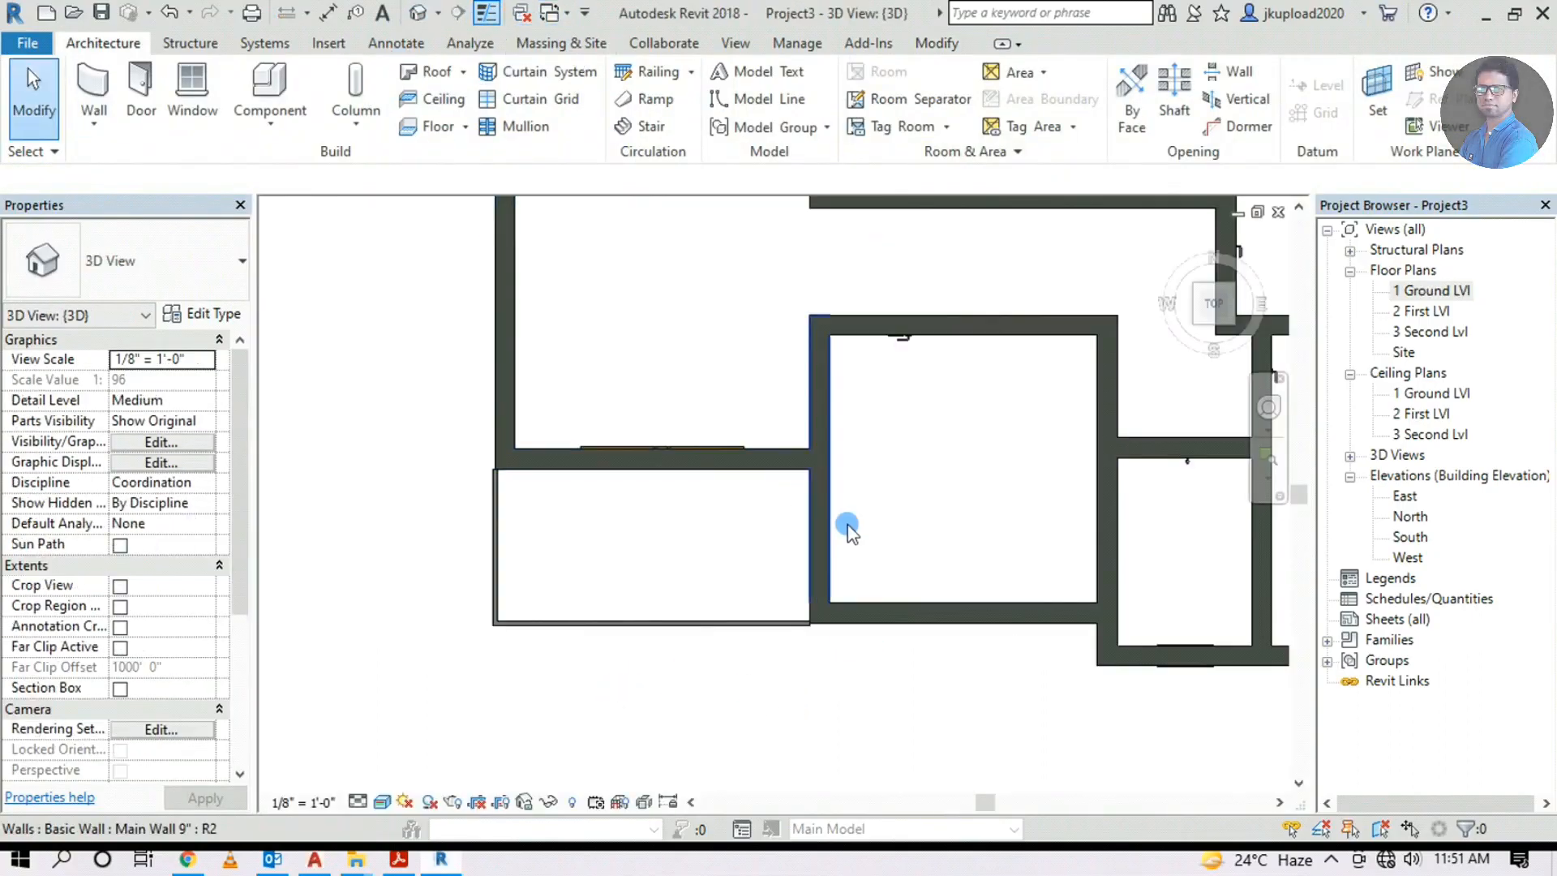
{"action": "middle_click_drag", "start_coordinate": [695, 661], "coordinate": [800, 302], "text": "shift"}
{"action": "scroll", "coordinate": [702, 455], "scroll_direction": "down", "scroll_amount": 3}
{"action": "middle_click_drag", "start_coordinate": [702, 455], "coordinate": [597, 563]}
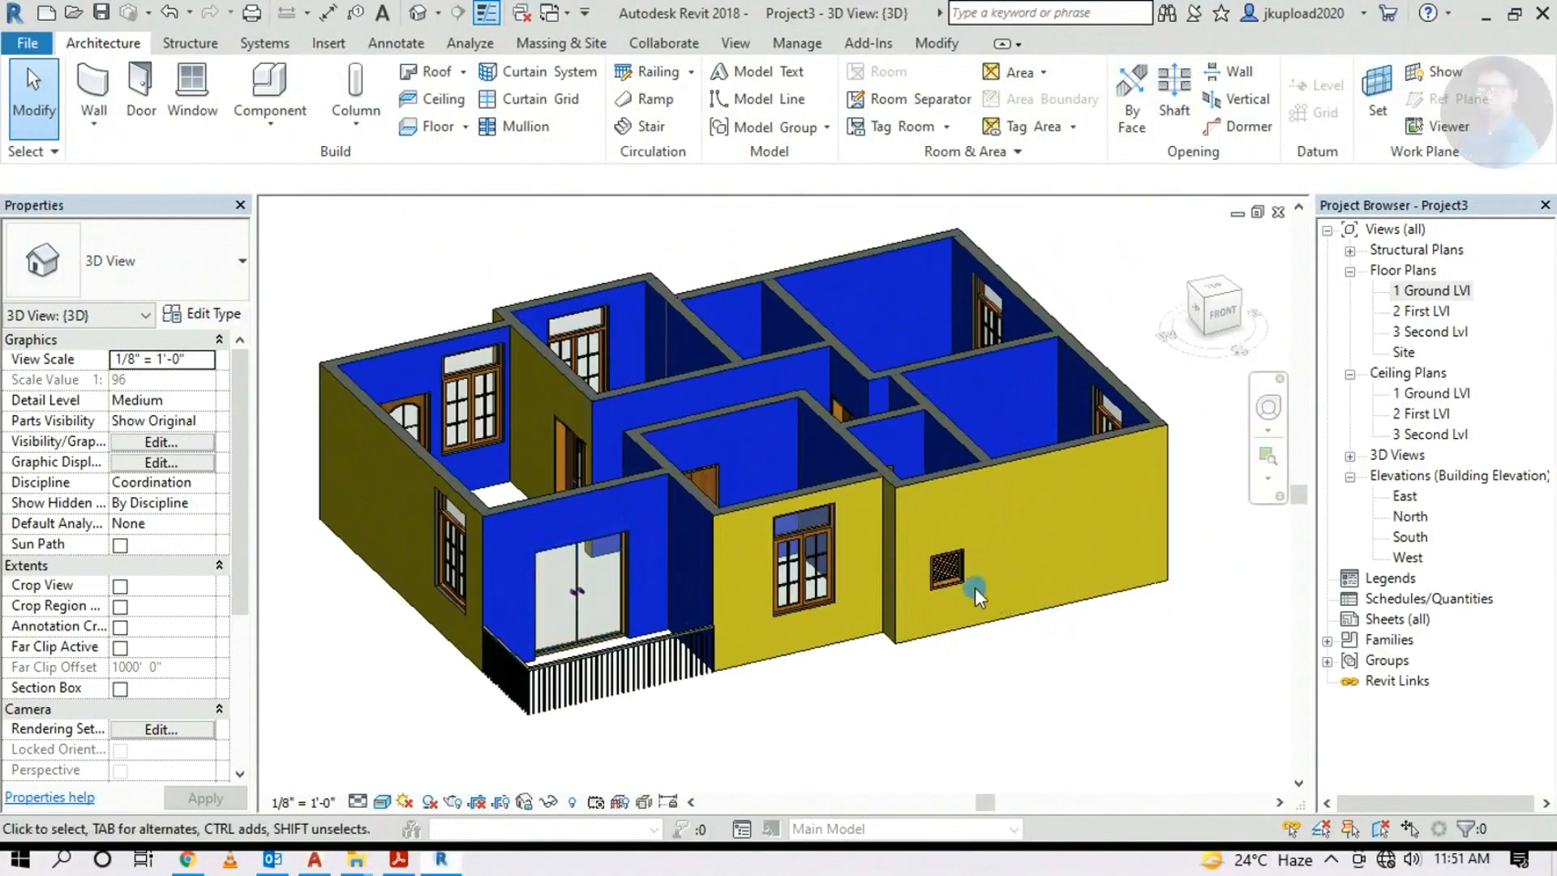
Set the sill height of the 0610 x 0610mm louvered toilet window in the house's back wall to 6' 0"
{"action": "scroll", "coordinate": [968, 582], "scroll_direction": "up", "scroll_amount": 4}
{"action": "scroll", "coordinate": [995, 600], "scroll_direction": "down", "scroll_amount": 4}
{"action": "middle_click_drag", "start_coordinate": [995, 601], "coordinate": [728, 641], "text": "shift"}
{"action": "scroll", "coordinate": [996, 558], "scroll_direction": "up", "scroll_amount": 10}
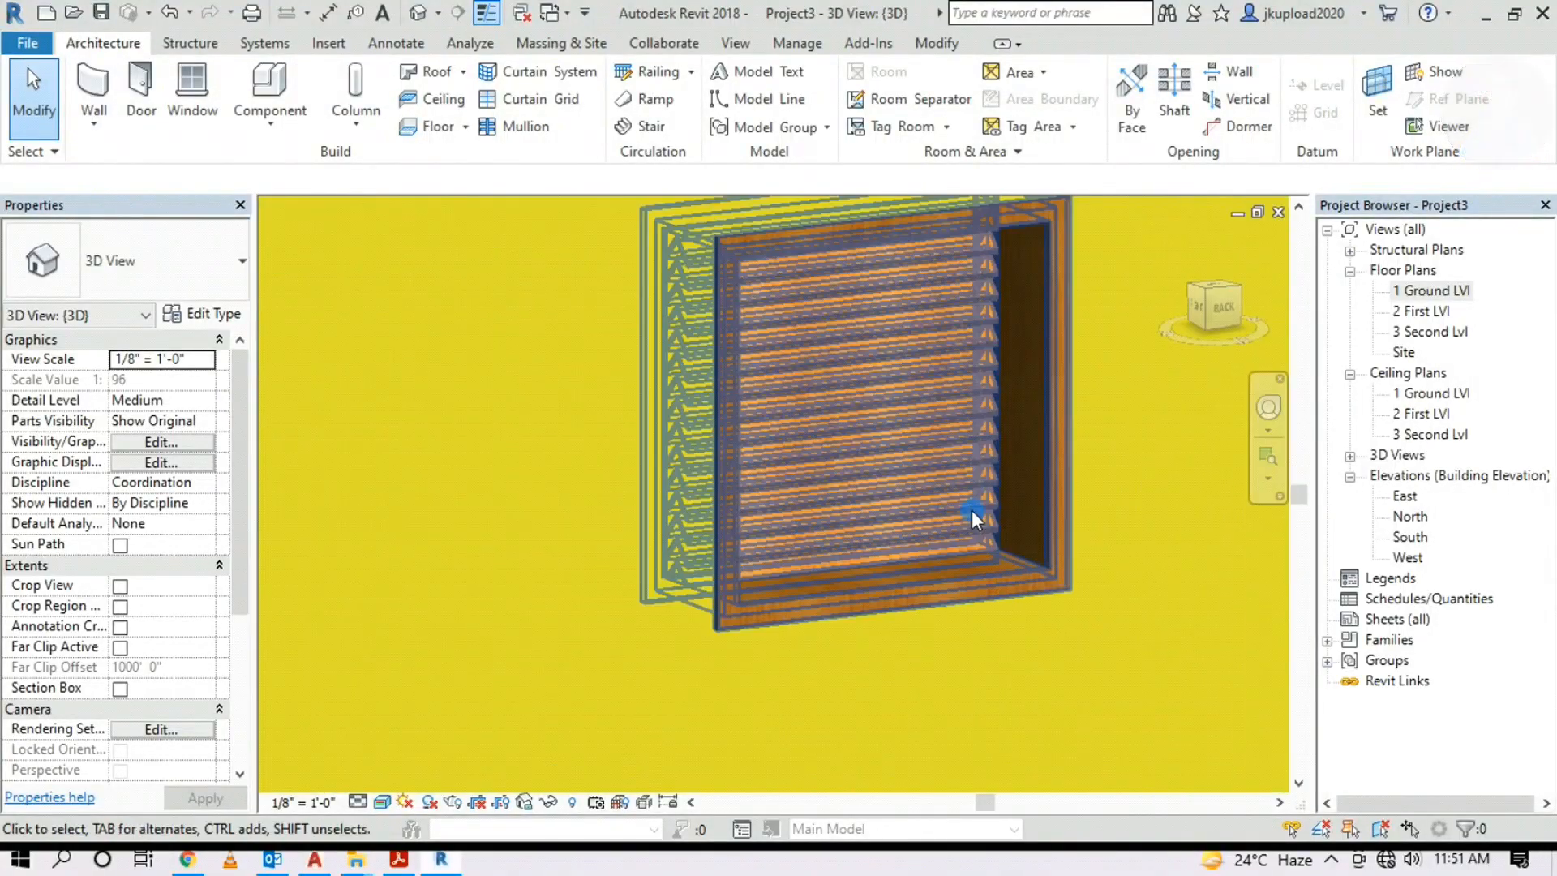
{"action": "scroll", "coordinate": [813, 600], "scroll_direction": "down", "scroll_amount": 5}
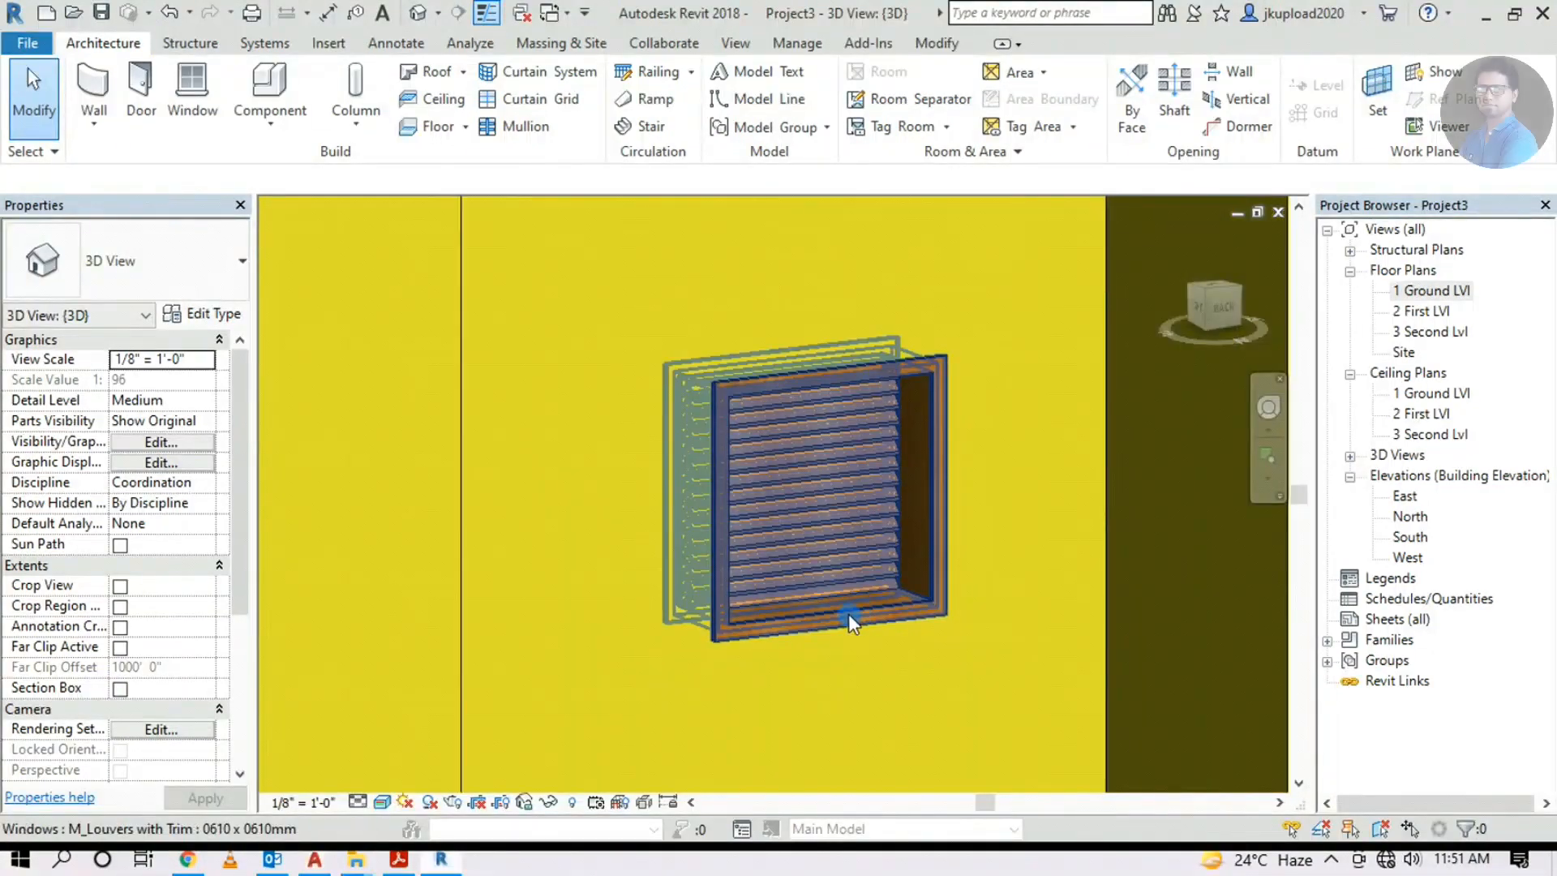
{"action": "left_click", "coordinate": [880, 604]}
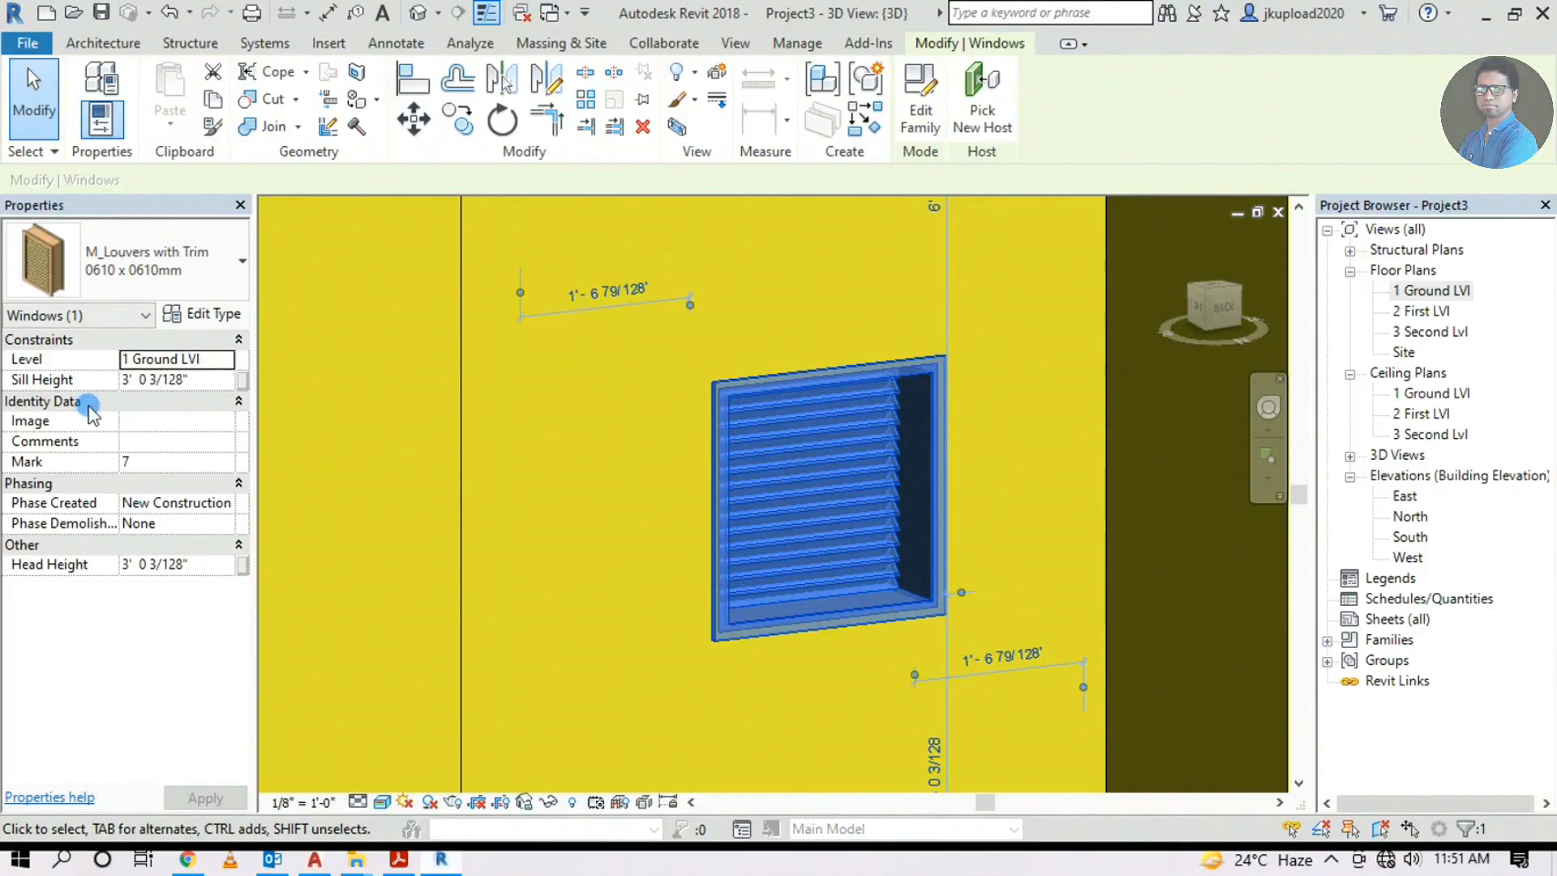
{"action": "left_click", "coordinate": [201, 359]}
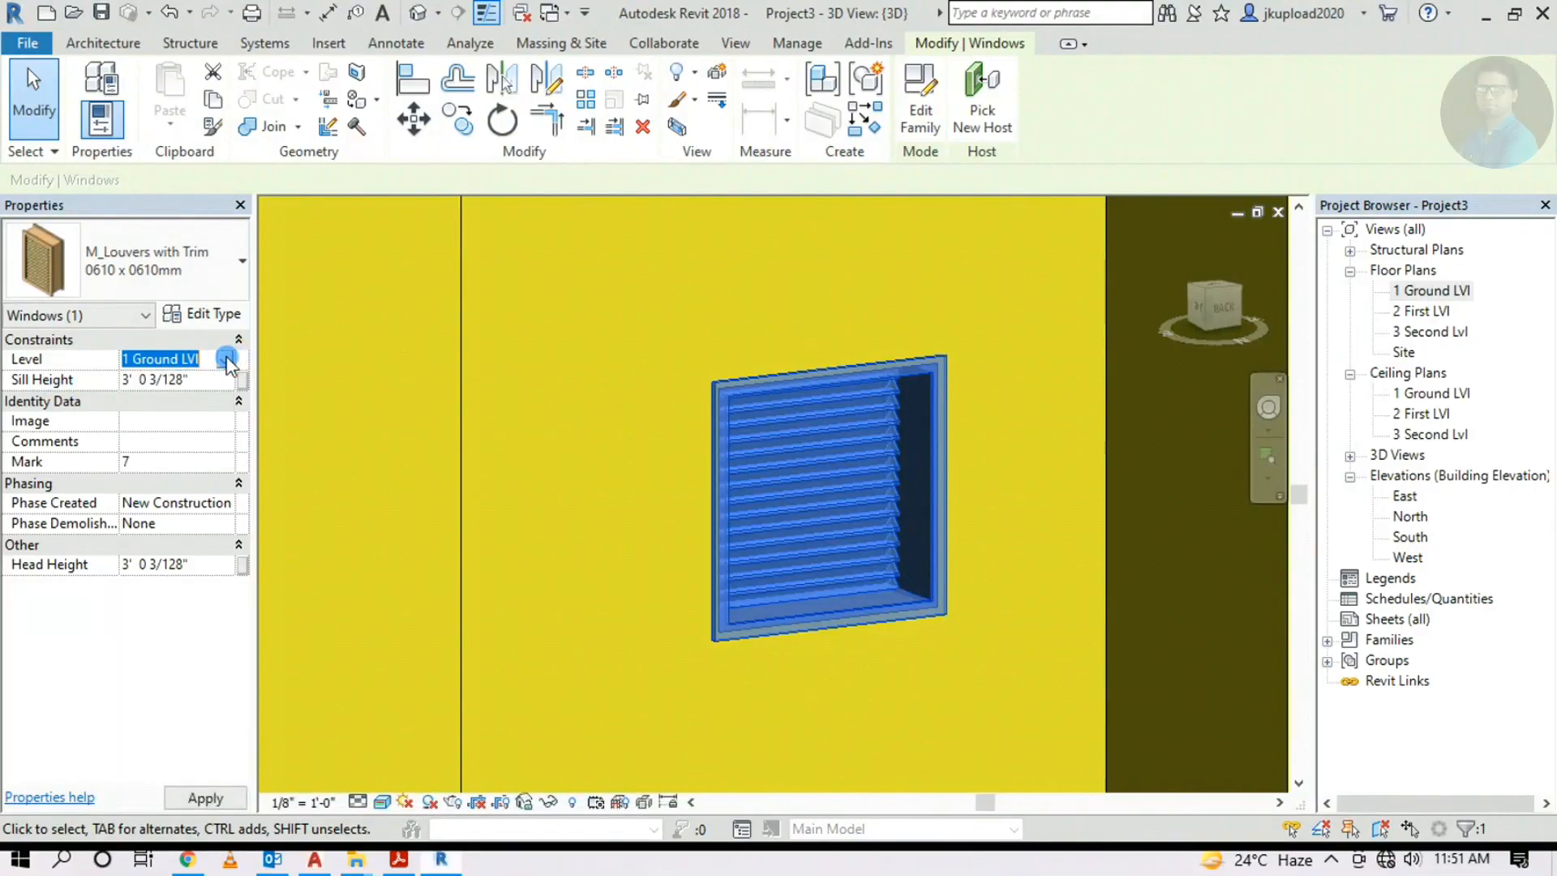
{"action": "scroll", "coordinate": [960, 498], "scroll_direction": "down", "scroll_amount": 6}
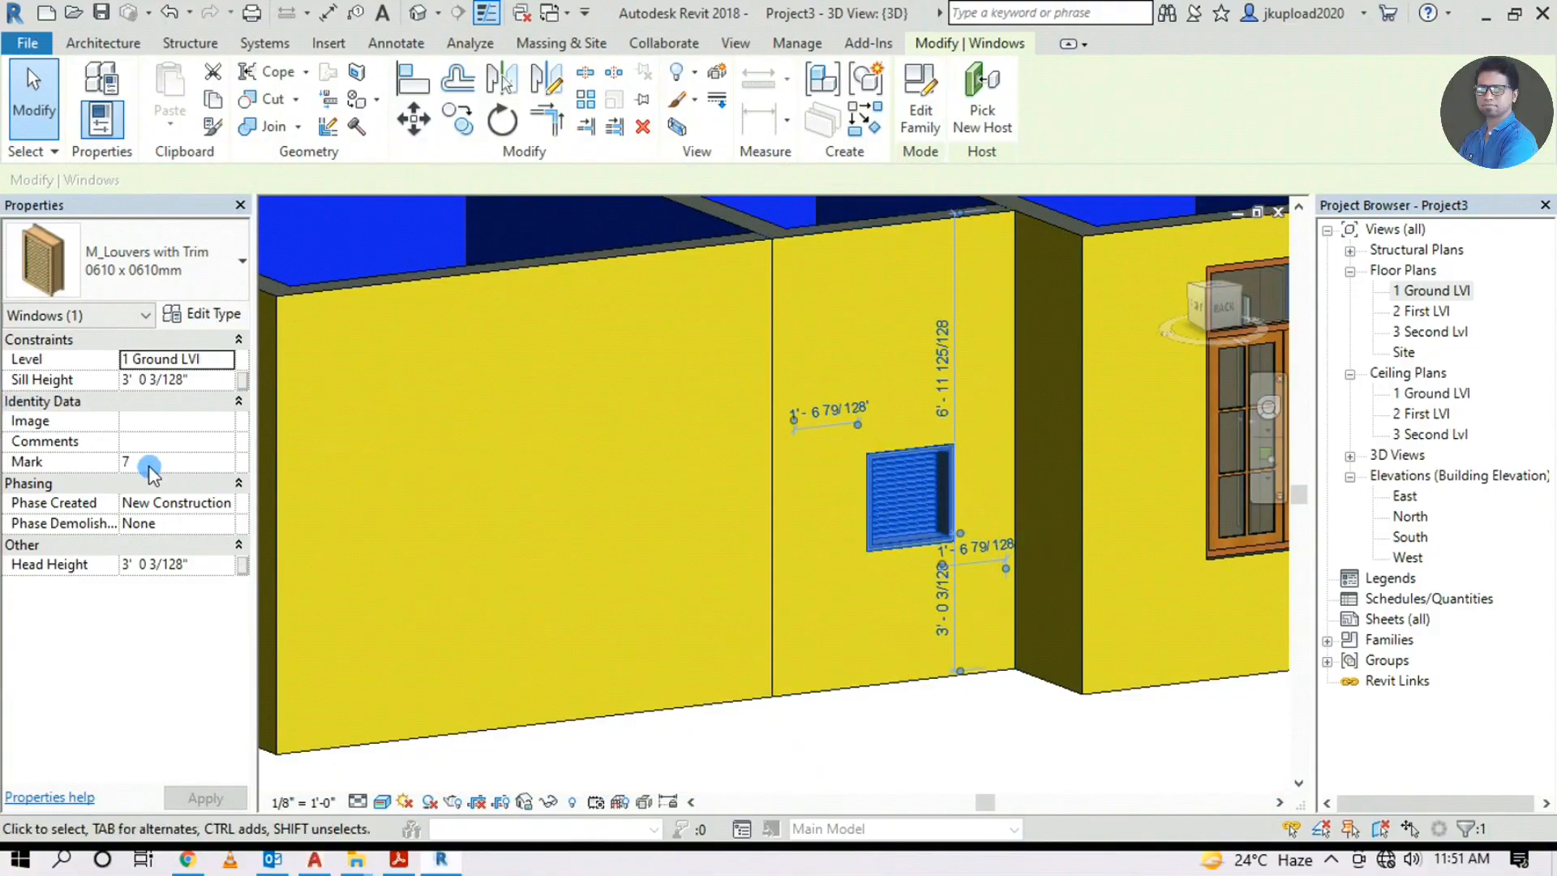
{"action": "left_click", "coordinate": [97, 377]}
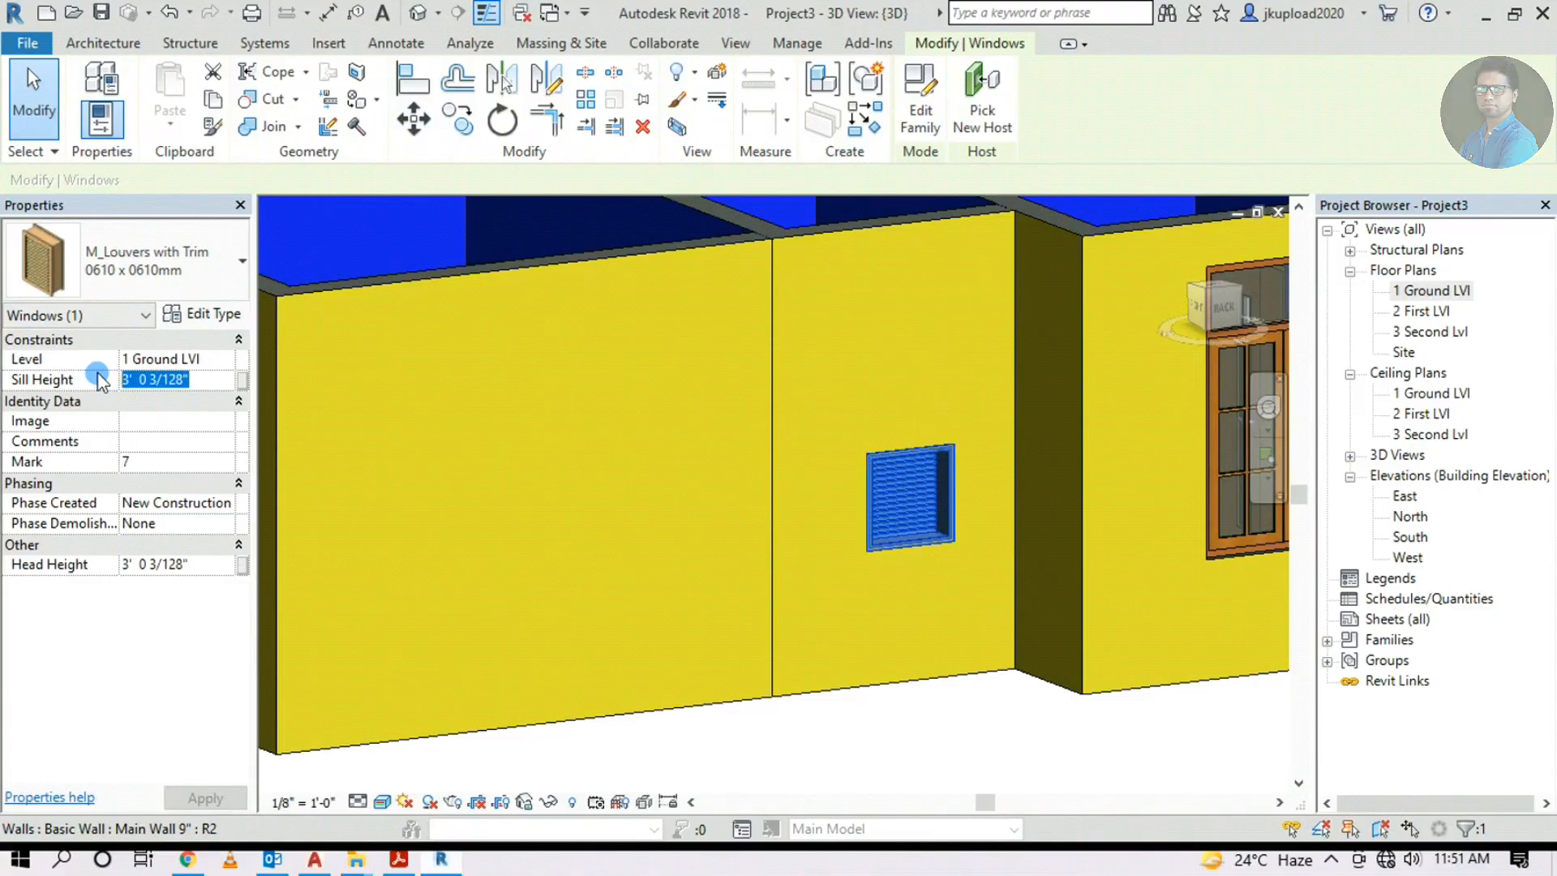
{"action": "left_click", "coordinate": [886, 733]}
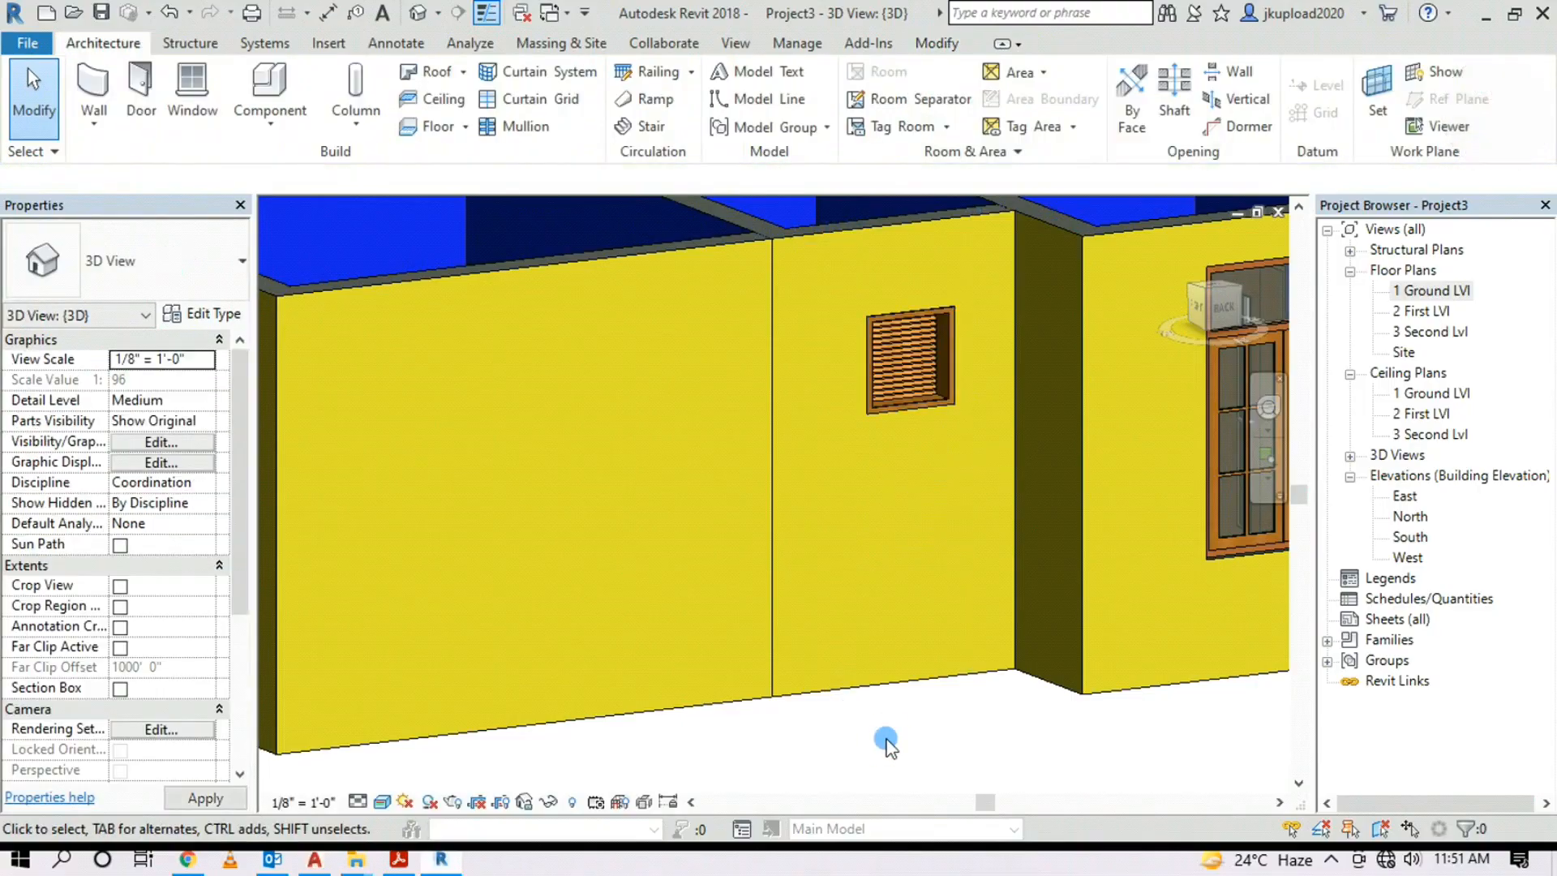
Set the sill height of the louvered toilet window in the house's front wall to 6' 0"
{"action": "scroll", "coordinate": [984, 667], "scroll_direction": "down", "scroll_amount": 4}
{"action": "middle_click_drag", "start_coordinate": [629, 611], "coordinate": [897, 689], "text": "shift"}
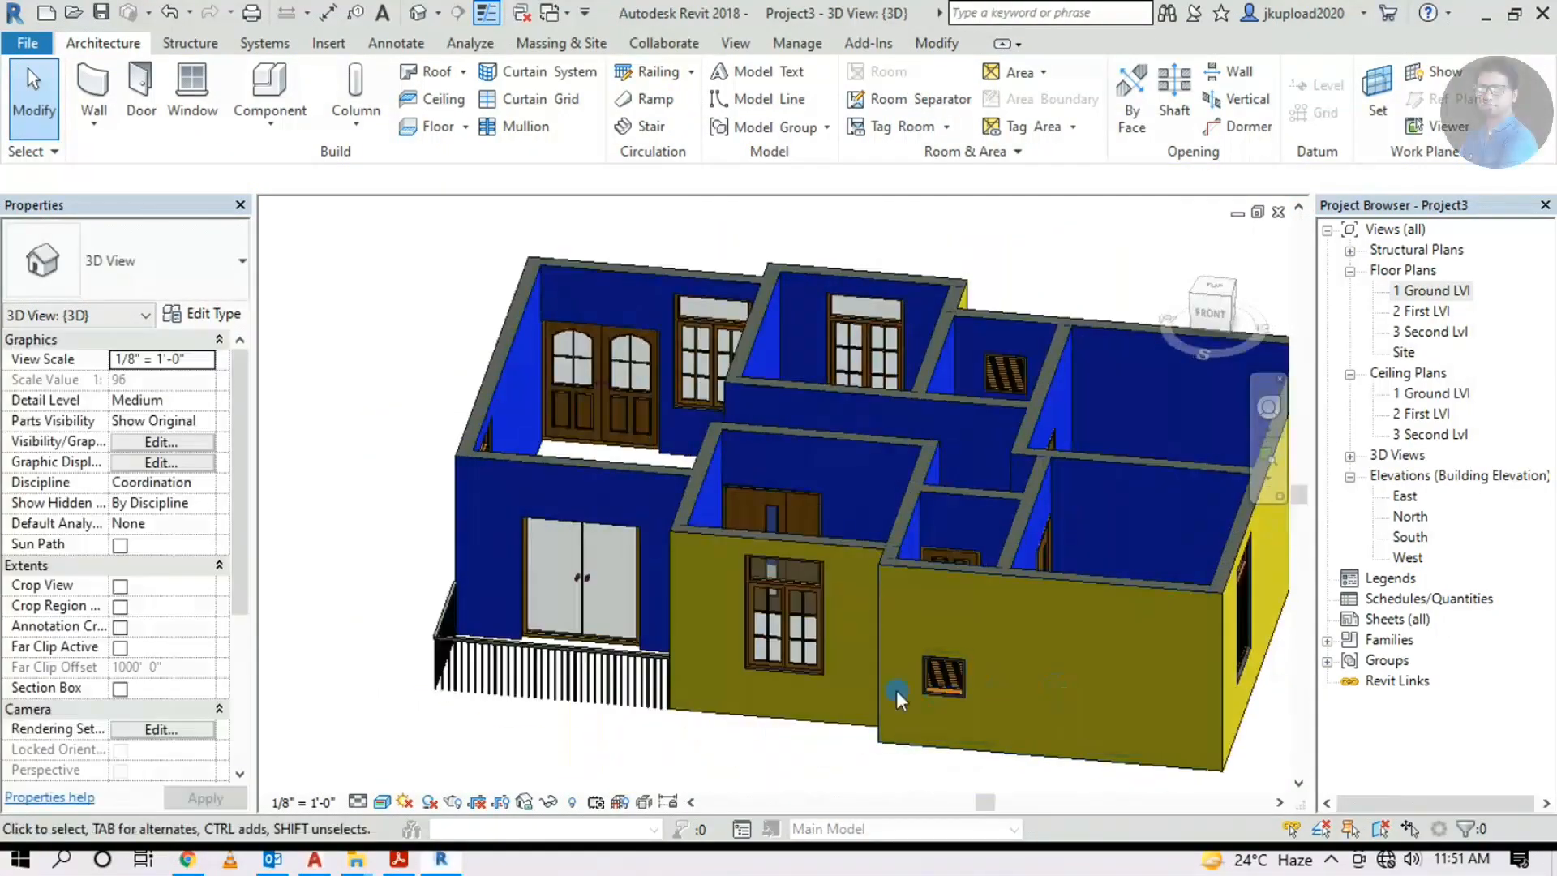
{"action": "scroll", "coordinate": [943, 688], "scroll_direction": "up", "scroll_amount": 3}
{"action": "left_click", "coordinate": [944, 688]}
{"action": "left_click", "coordinate": [162, 379]}
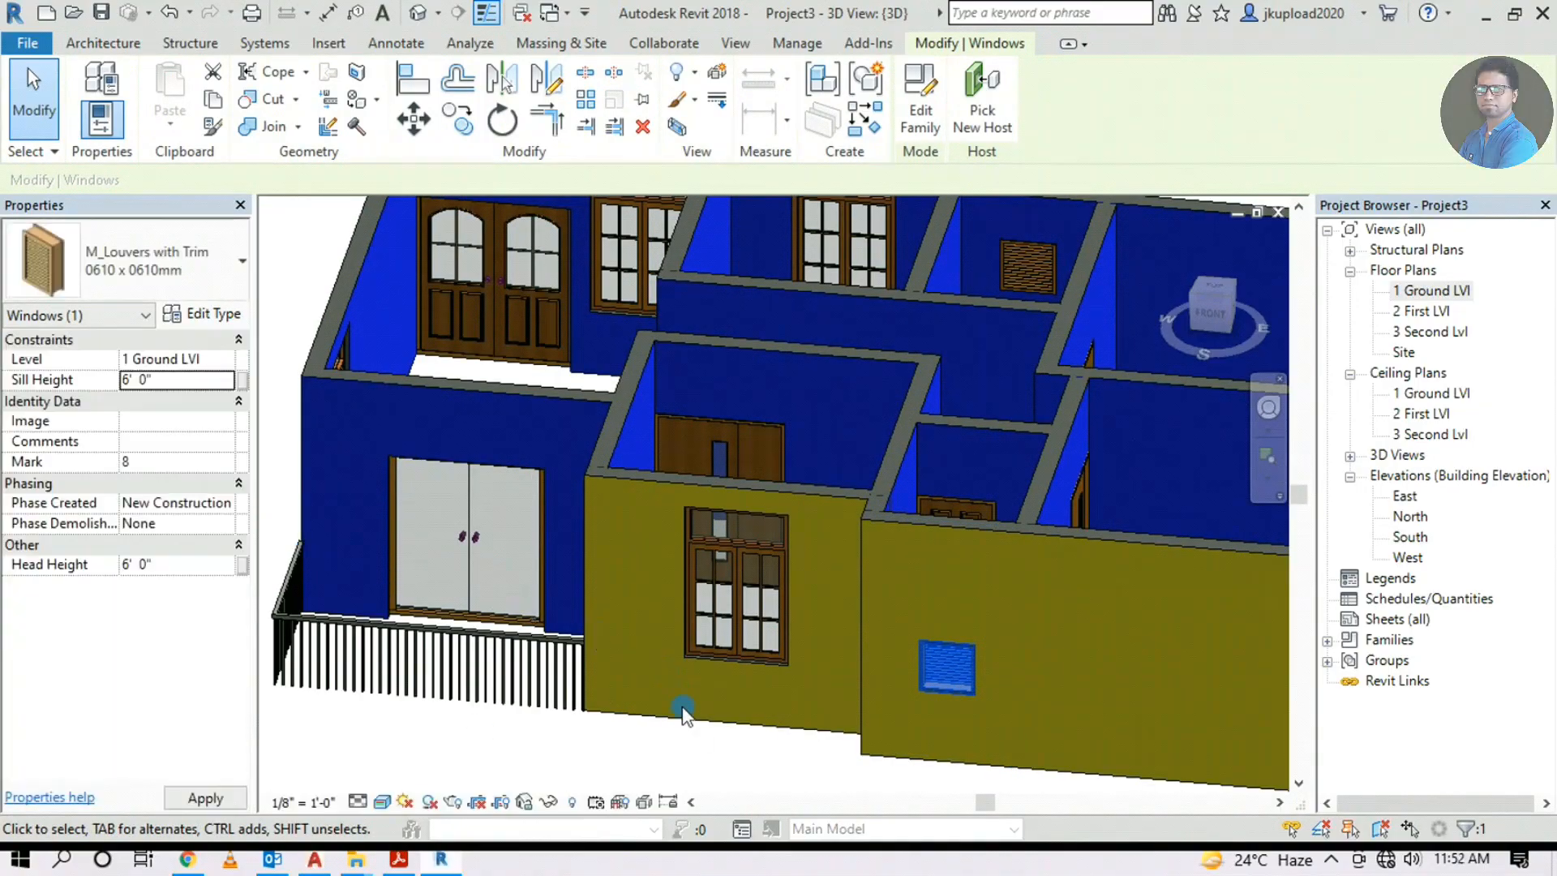
Inspect the louvered toilet window in the front wall from outside and inside, and open the 1 Ground LVI floor plan
{"action": "middle_click_drag", "start_coordinate": [728, 669], "coordinate": [581, 602]}
{"action": "left_click", "coordinate": [750, 704]}
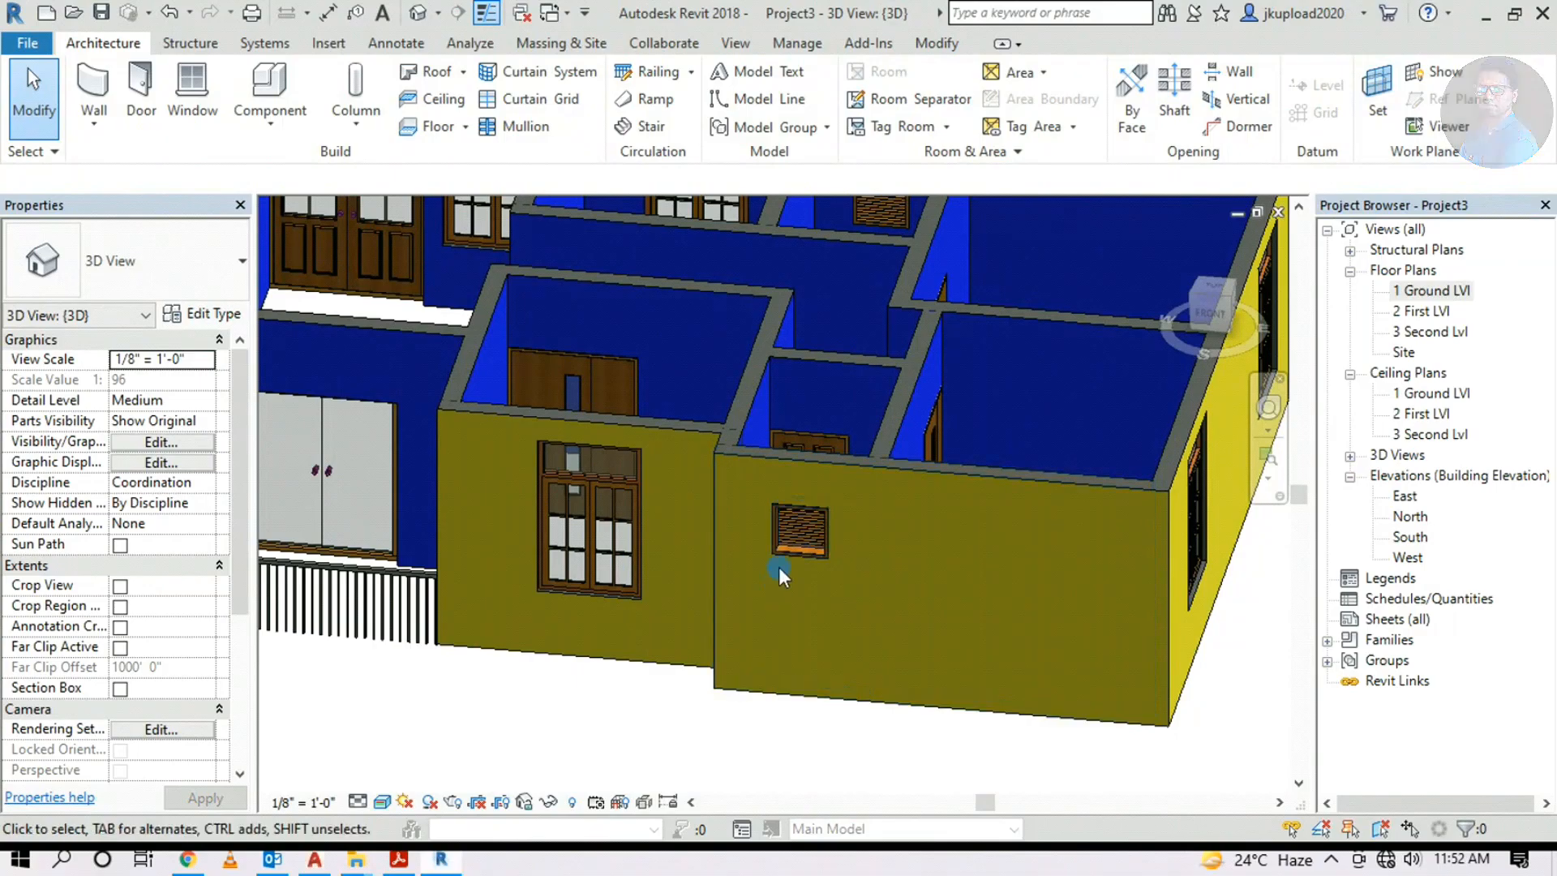
{"action": "scroll", "coordinate": [805, 523], "scroll_direction": "up", "scroll_amount": 6}
{"action": "left_click", "coordinate": [746, 521]}
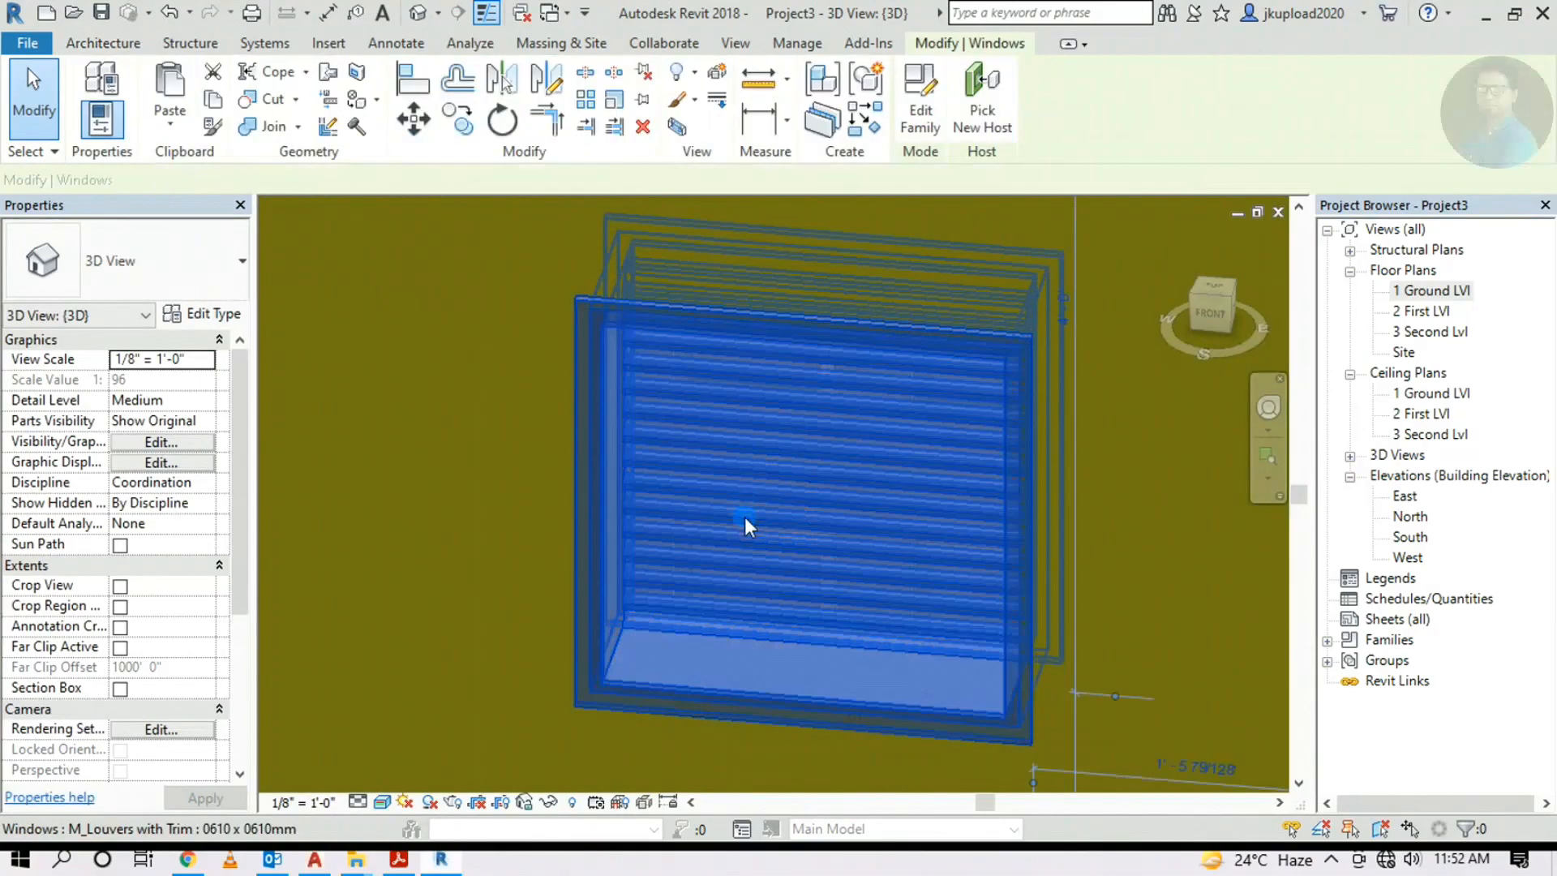
{"action": "middle_click_drag", "start_coordinate": [744, 517], "coordinate": [780, 575], "text": "shift"}
{"action": "scroll", "coordinate": [793, 574], "scroll_direction": "down", "scroll_amount": 6}
{"action": "middle_click_drag", "start_coordinate": [869, 601], "coordinate": [424, 785], "text": "shift"}
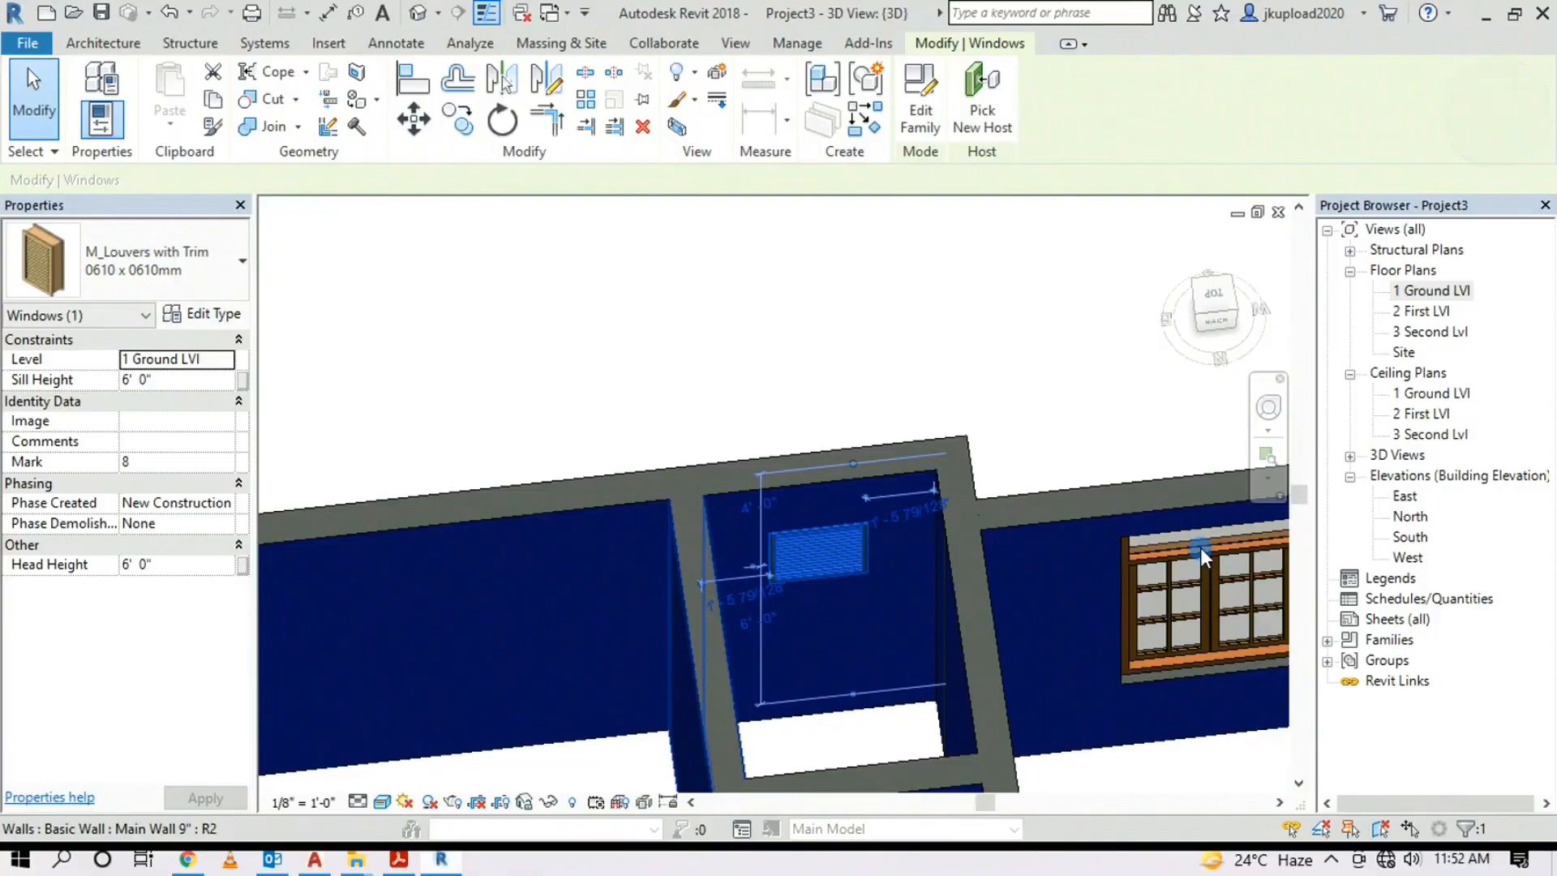
{"action": "left_click", "coordinate": [1230, 300]}
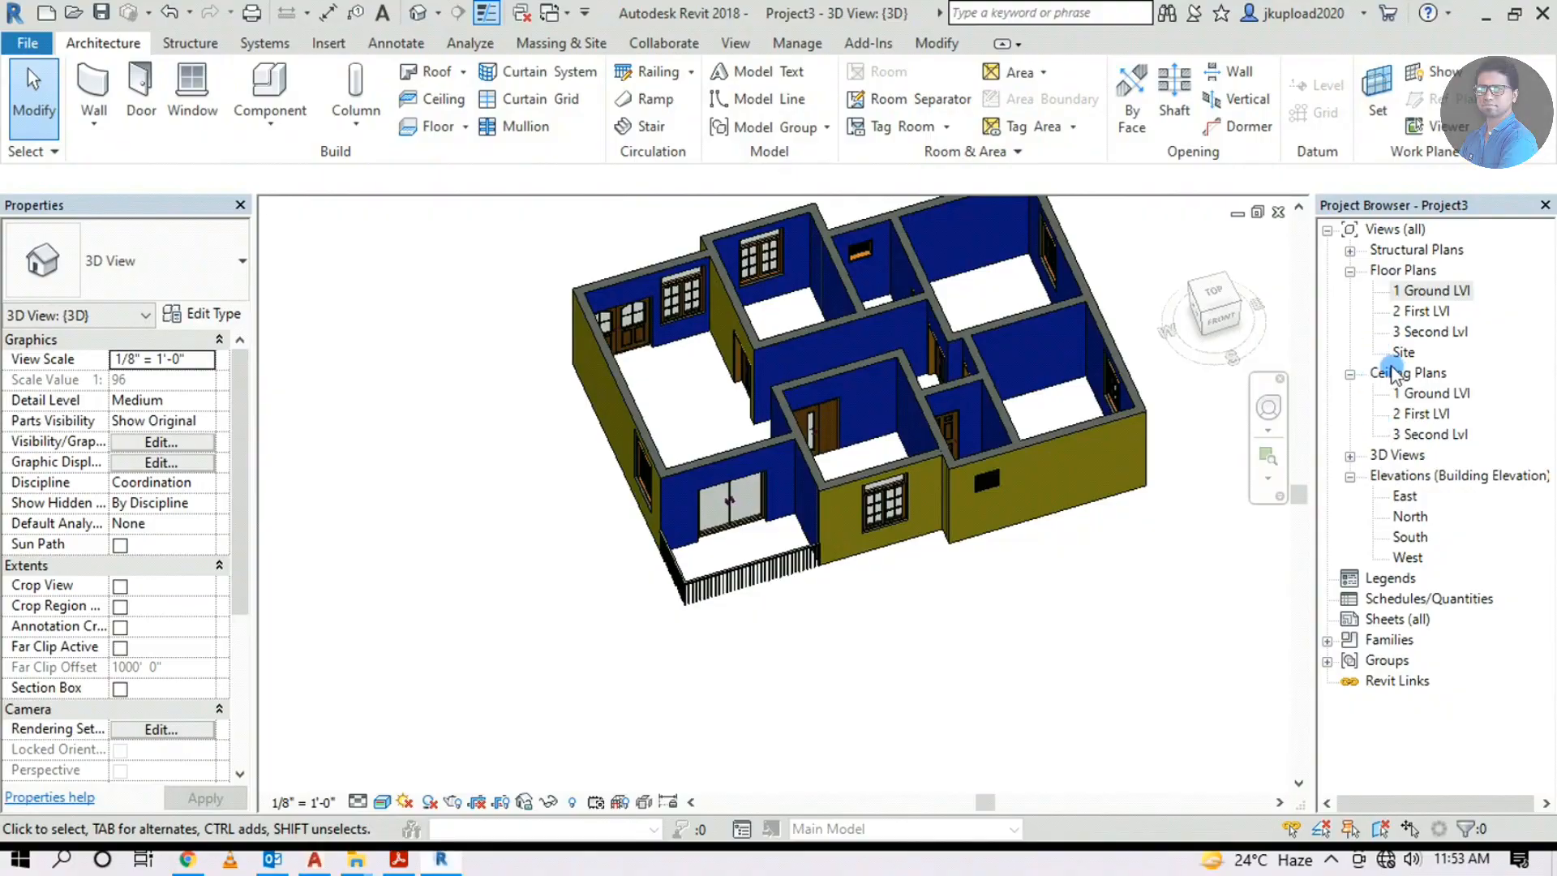
{"action": "double_click", "coordinate": [1405, 292]}
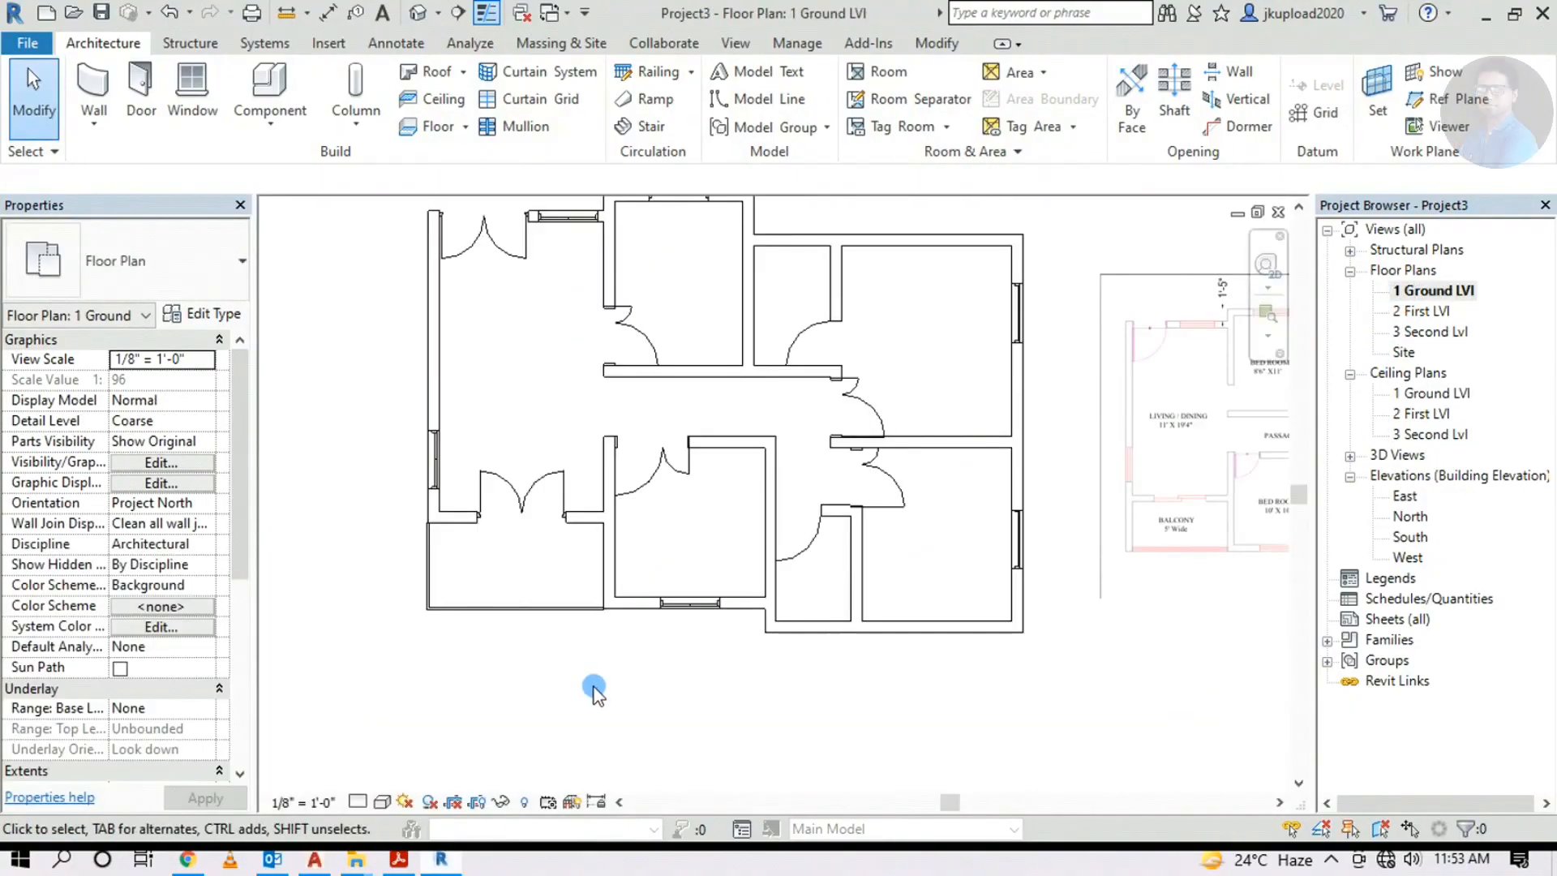
{"action": "middle_click_drag", "start_coordinate": [711, 430], "coordinate": [598, 543]}
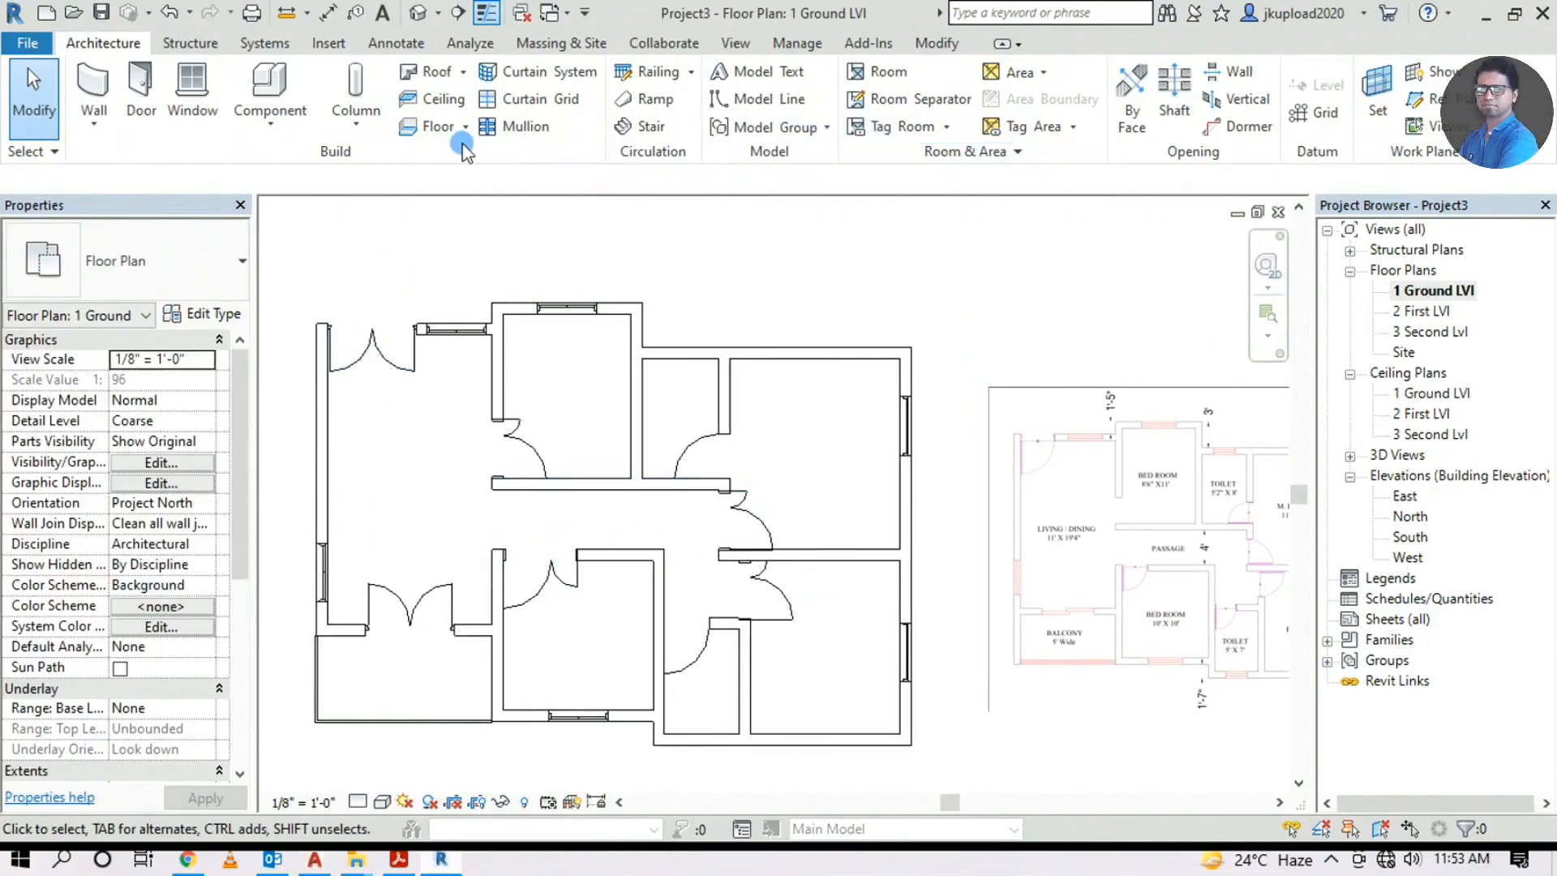
Try to sketch a floor boundary by picking the house's outer walls, and undo the picked lines
{"action": "left_click", "coordinate": [431, 126]}
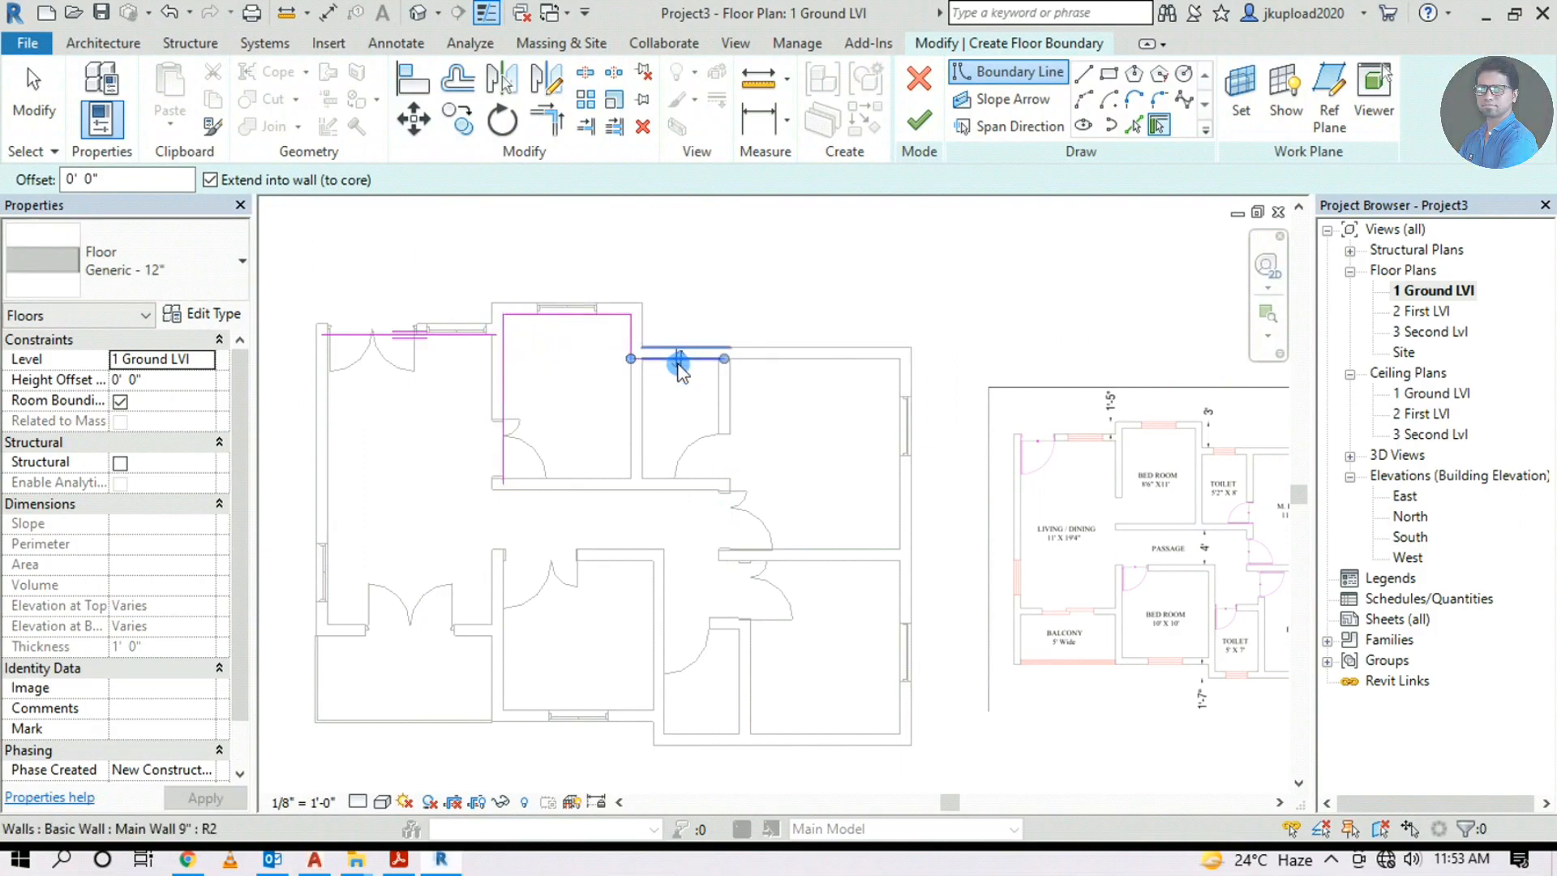
{"action": "left_click", "coordinate": [895, 391]}
{"action": "middle_click_drag", "start_coordinate": [860, 697], "coordinate": [890, 540]}
{"action": "left_click", "coordinate": [875, 574]}
{"action": "scroll", "coordinate": [698, 527], "scroll_direction": "up", "scroll_amount": 8}
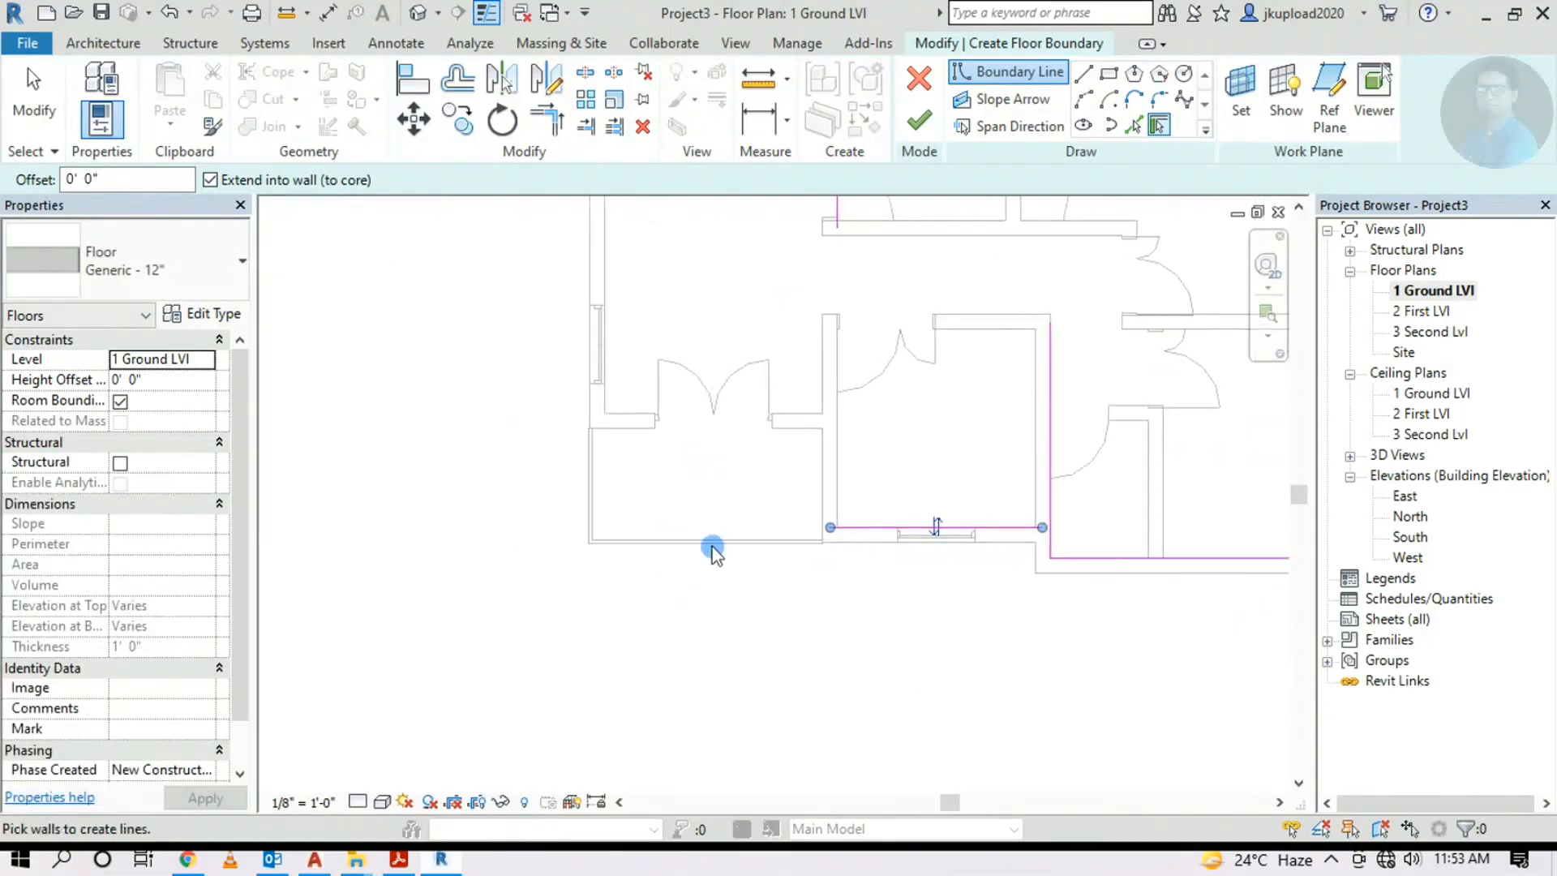
{"action": "scroll", "coordinate": [811, 566], "scroll_direction": "down", "scroll_amount": 8}
{"action": "scroll", "coordinate": [835, 604], "scroll_direction": "up", "scroll_amount": 3}
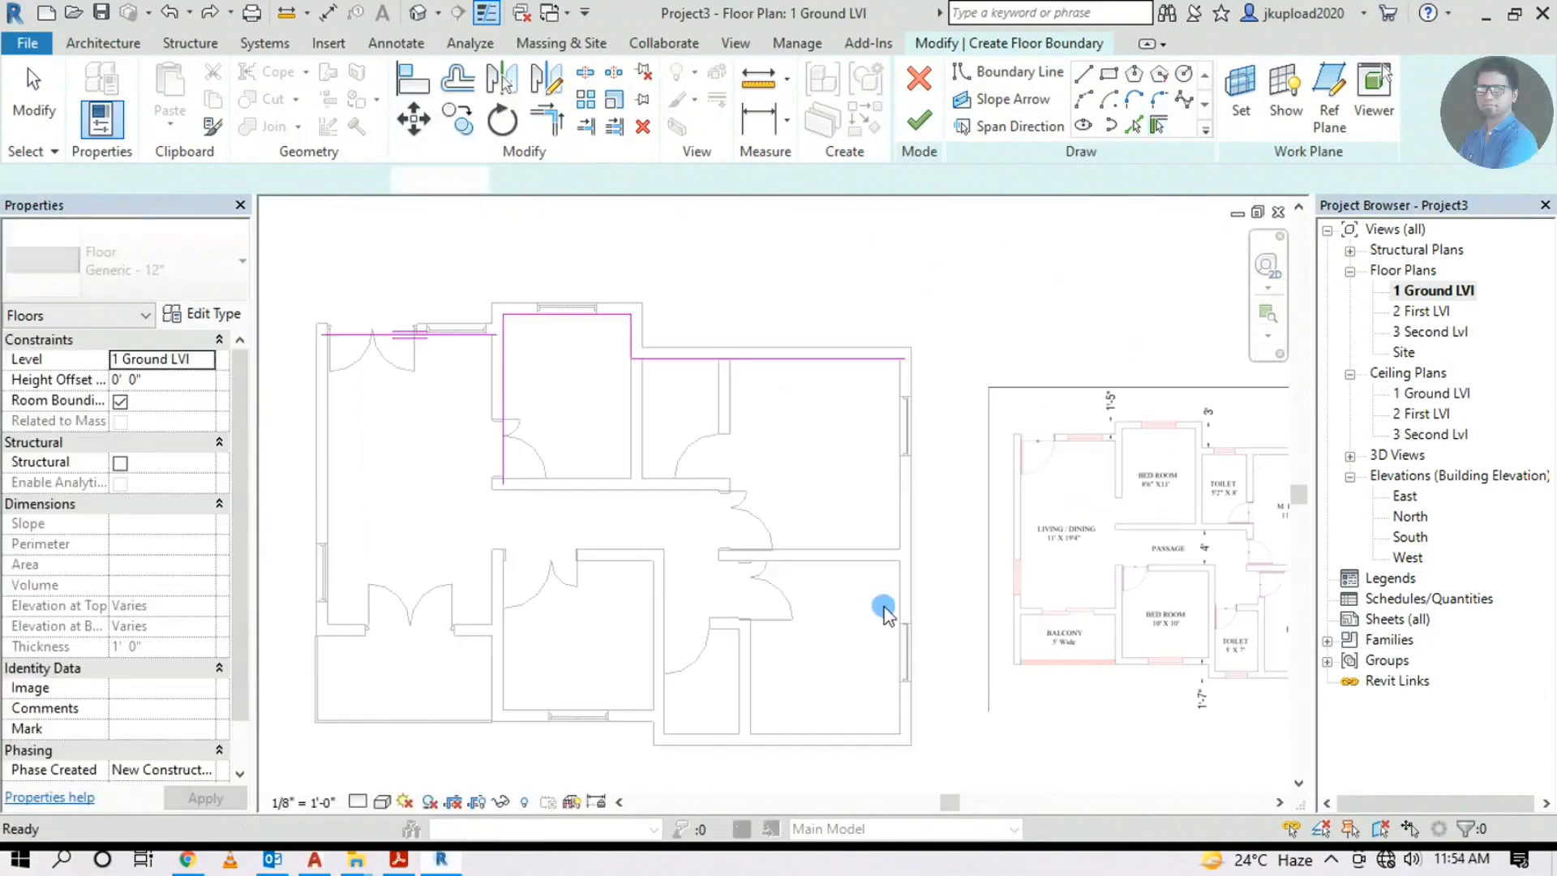
{"action": "key", "text": "Escape"}
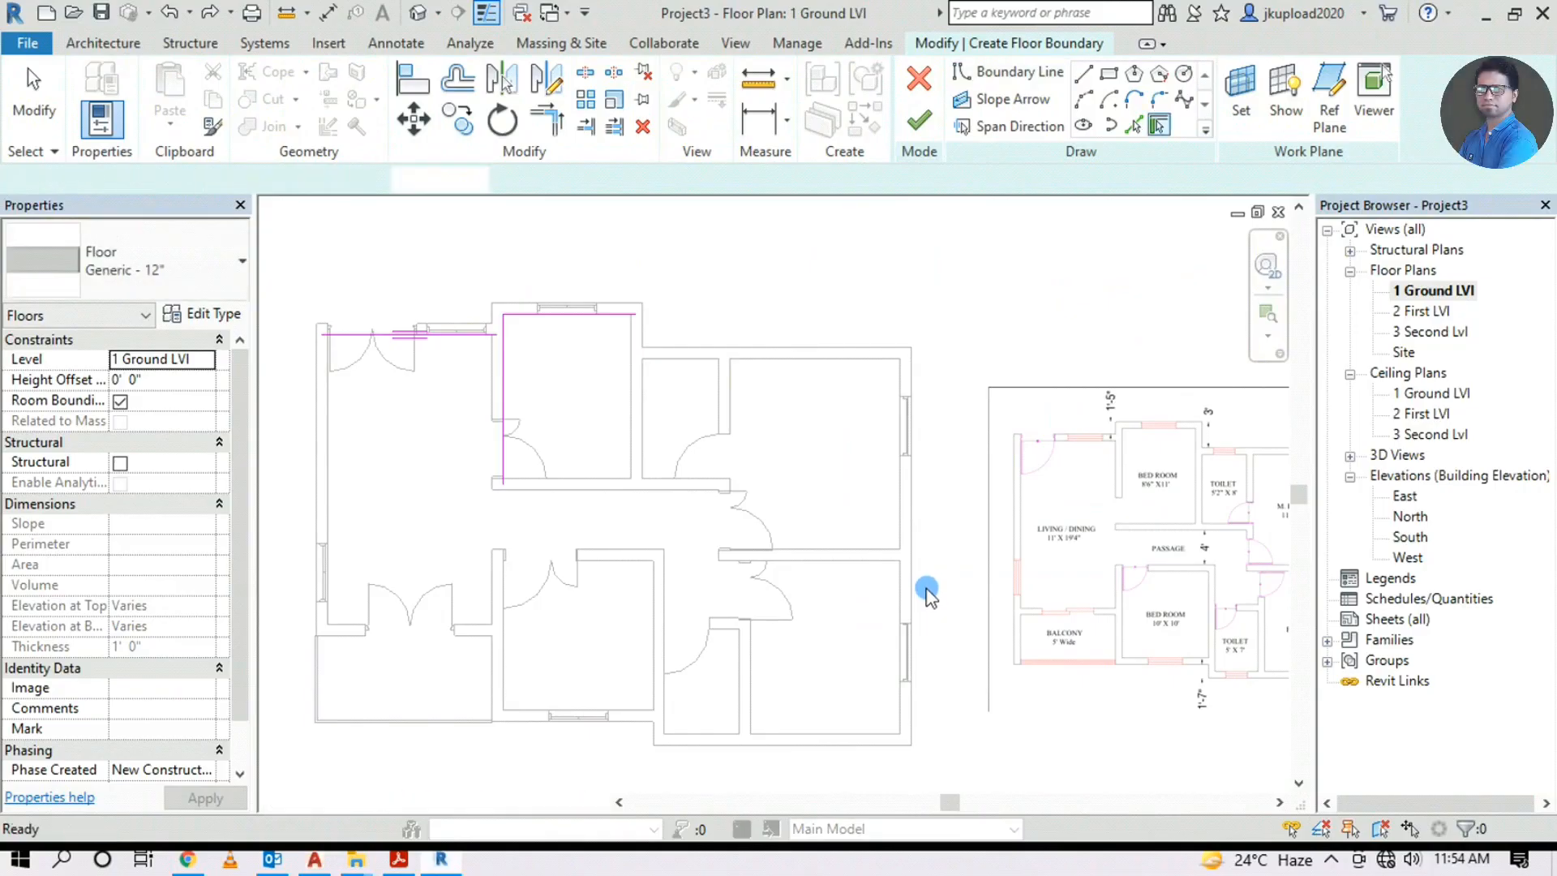
{"action": "key", "text": "ctrl+z"}
{"action": "key", "text": "ctrl+z"}
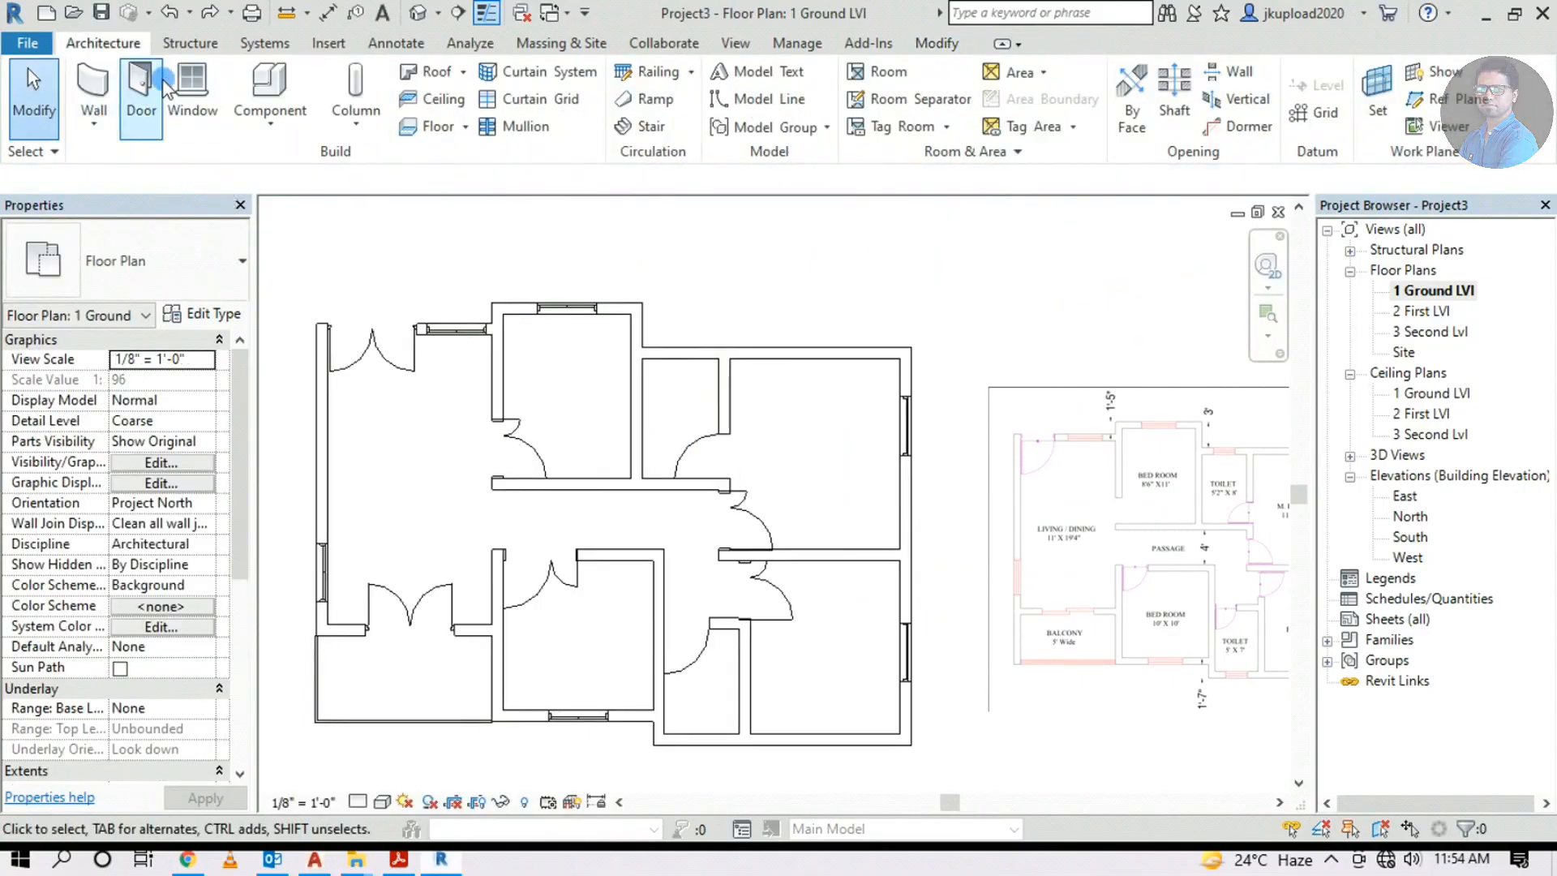
Create a Generic - 12" floor from a rectangle of about 1794 SF around the whole house, and show it in 3D
{"action": "left_click", "coordinate": [434, 127]}
{"action": "scroll", "coordinate": [860, 433], "scroll_direction": "down", "scroll_amount": 2}
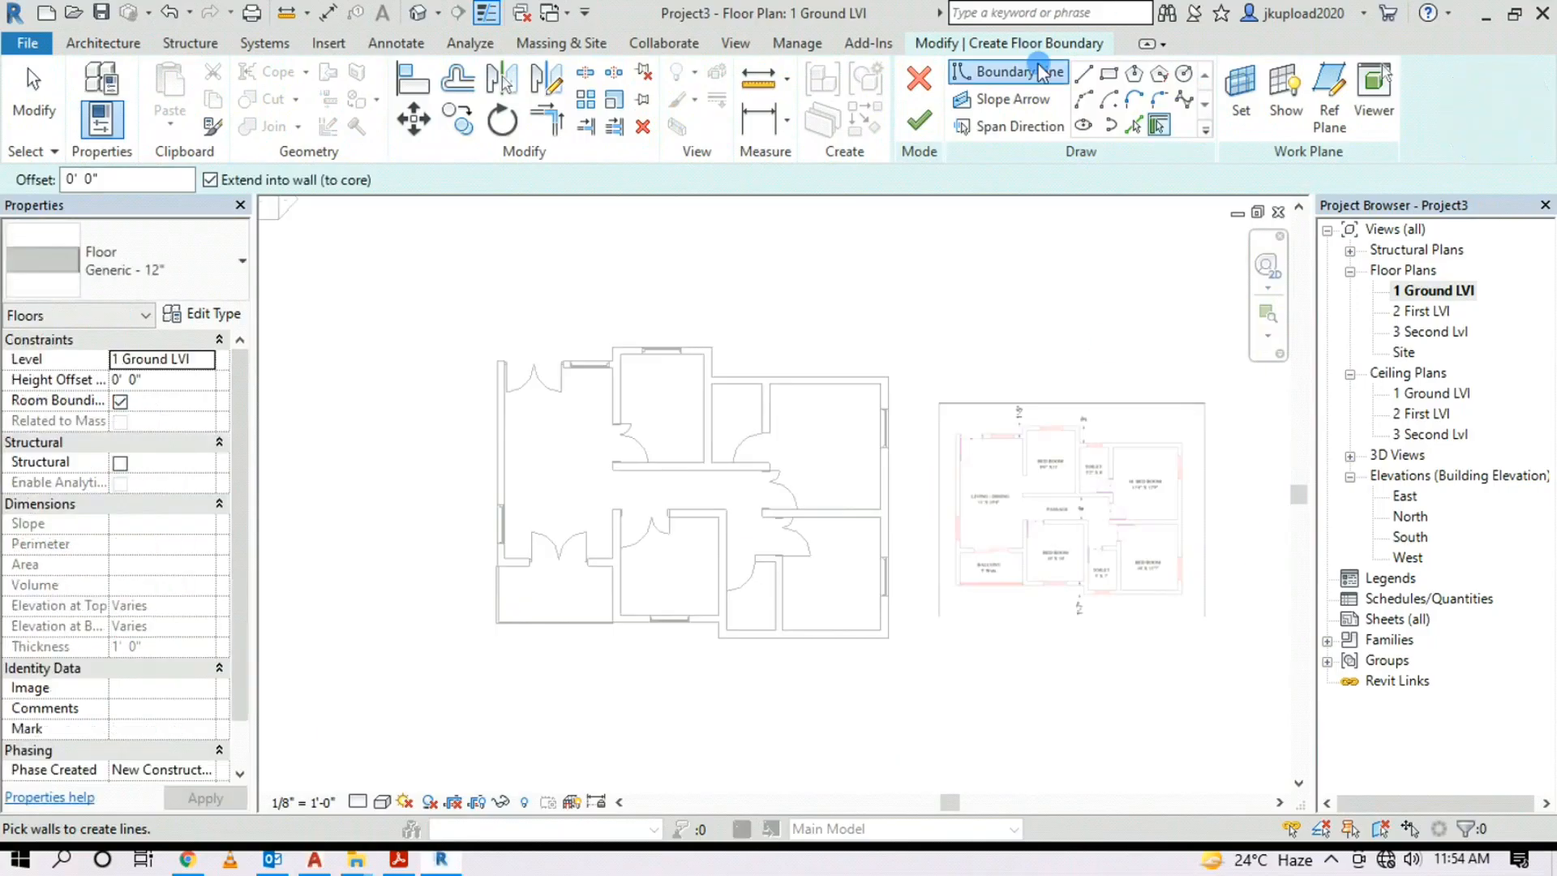
{"action": "left_click", "coordinate": [1108, 76]}
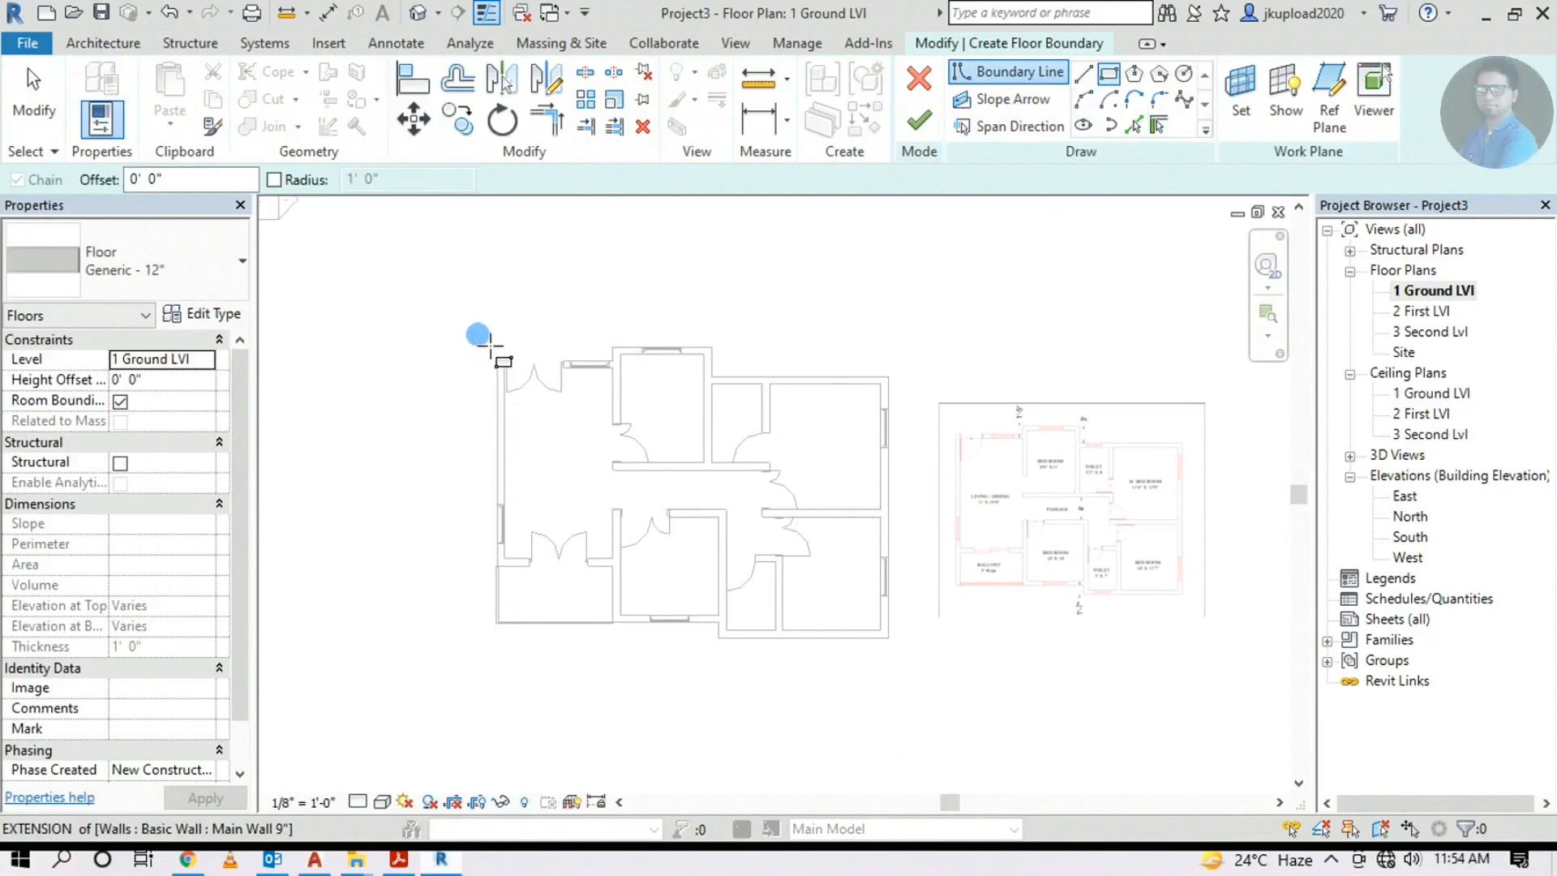
{"action": "left_click", "coordinate": [464, 312]}
{"action": "left_click", "coordinate": [916, 694]}
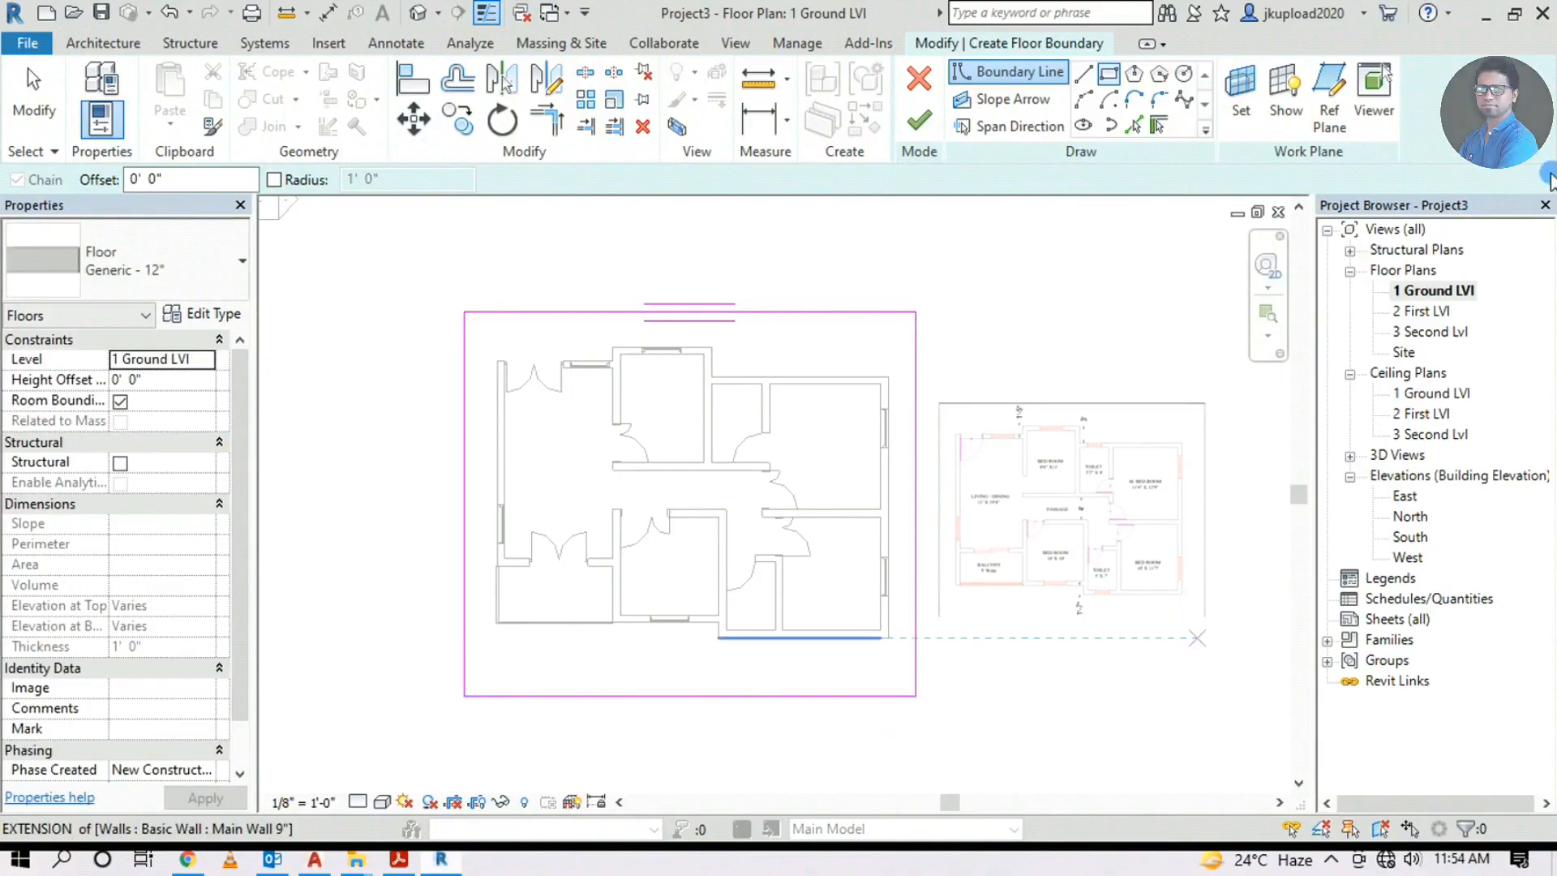
{"action": "left_click", "coordinate": [922, 128]}
{"action": "left_click", "coordinate": [1023, 705]}
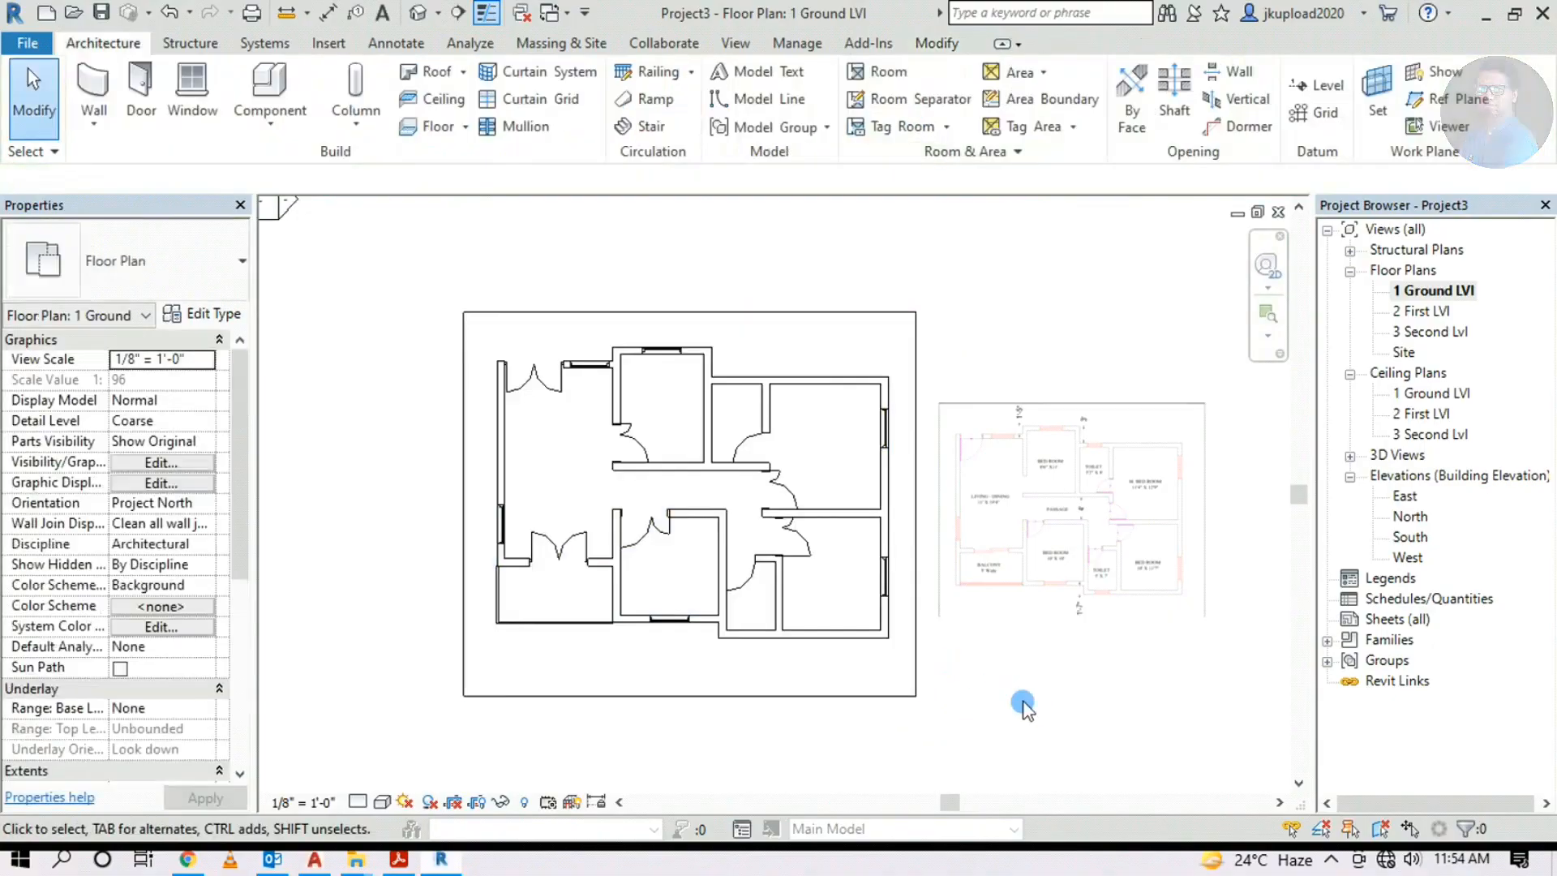
{"action": "middle_click_drag", "start_coordinate": [762, 770], "coordinate": [689, 752]}
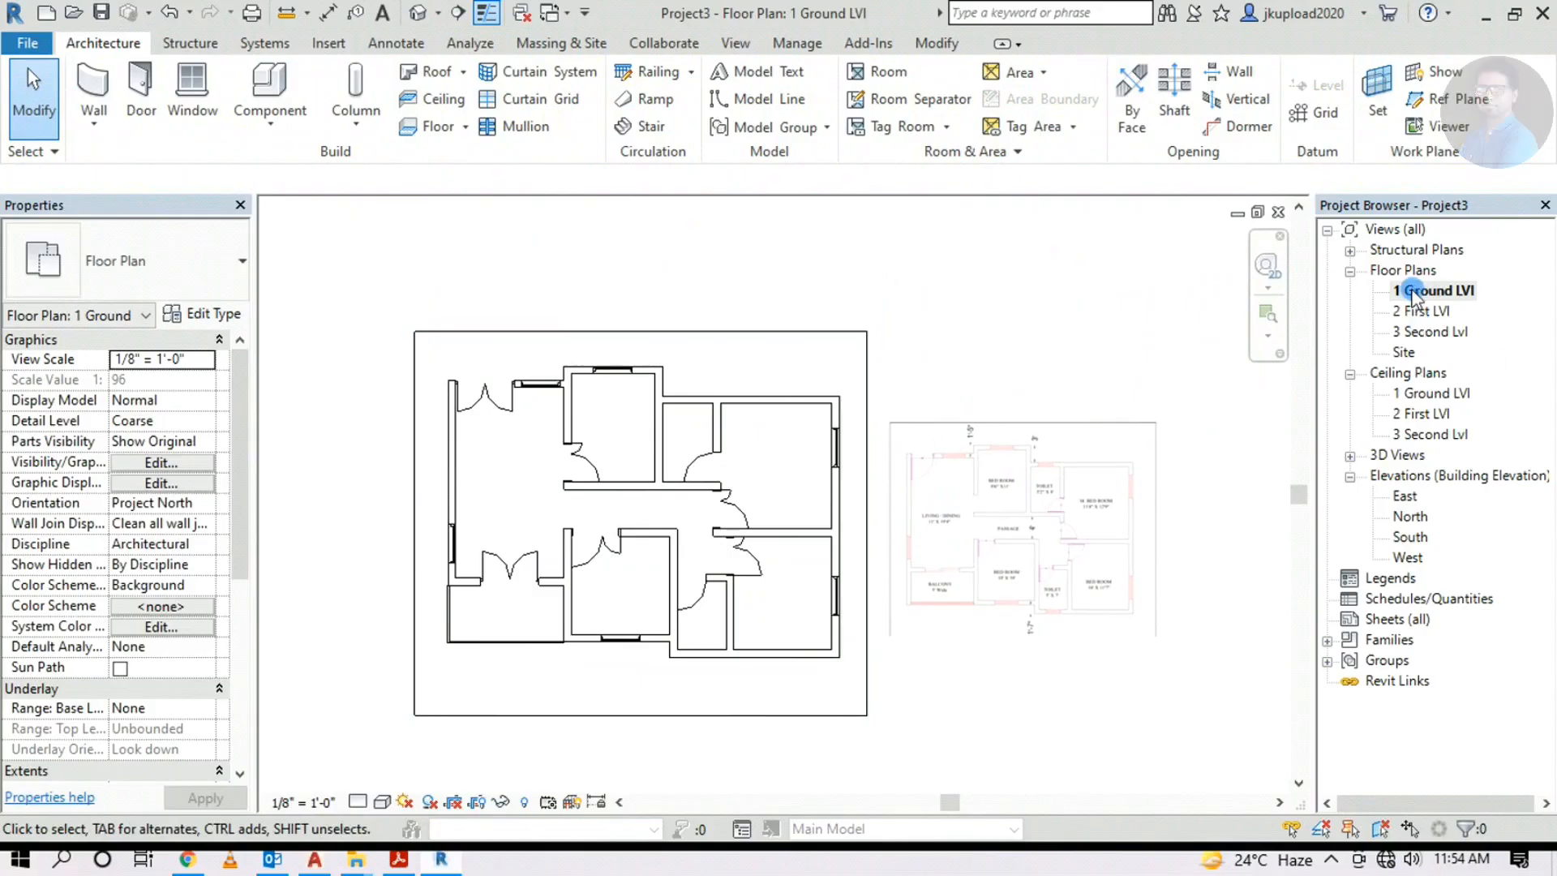
{"action": "left_click", "coordinate": [403, 18]}
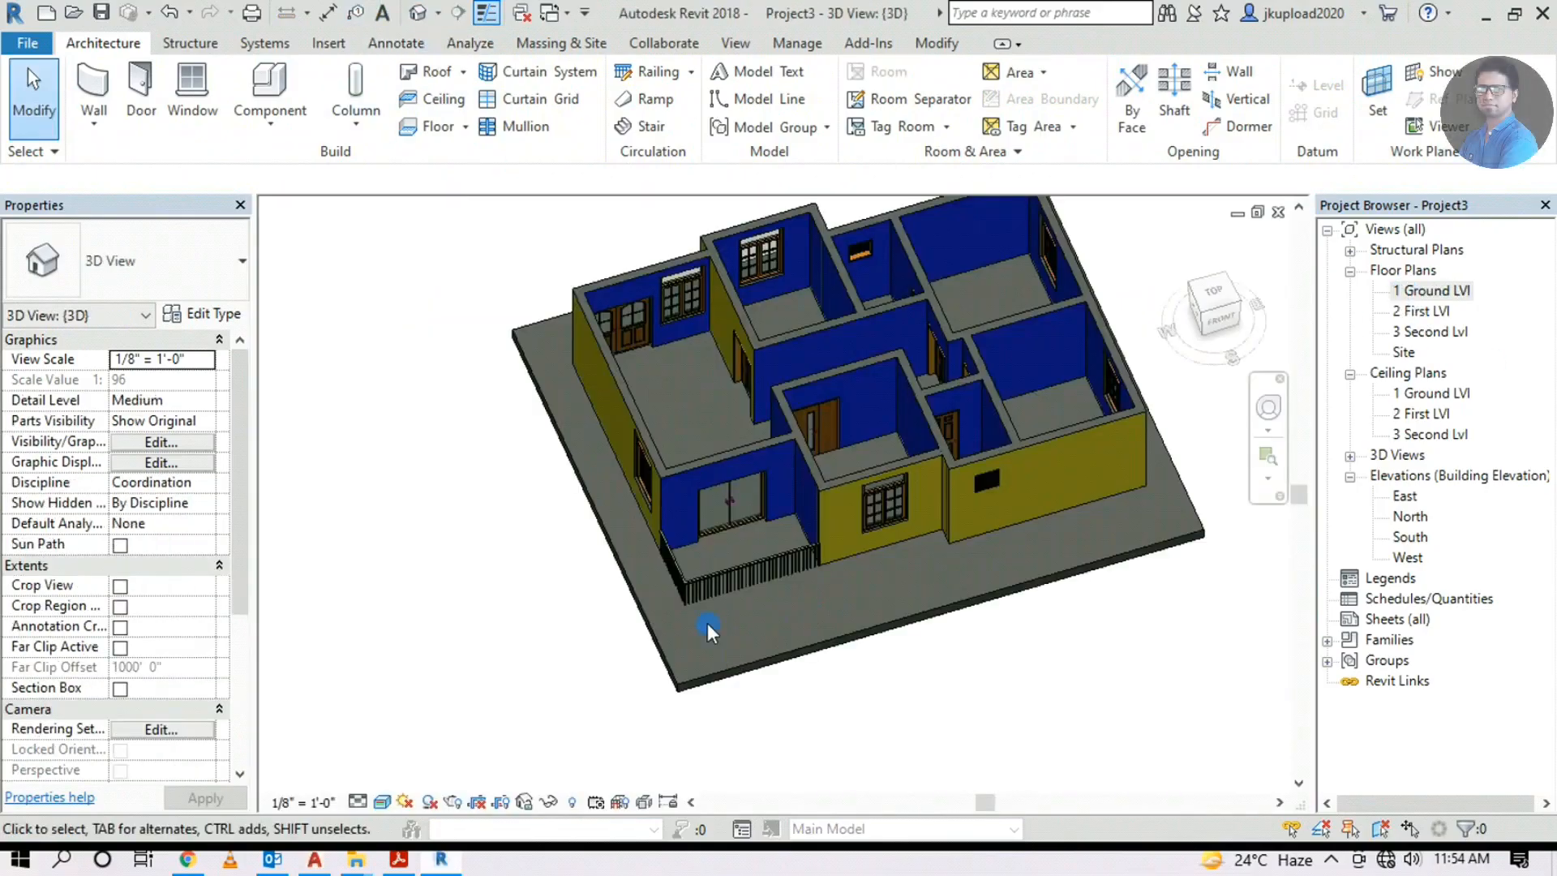
{"action": "middle_click_drag", "start_coordinate": [707, 623], "coordinate": [794, 515], "text": "shift"}
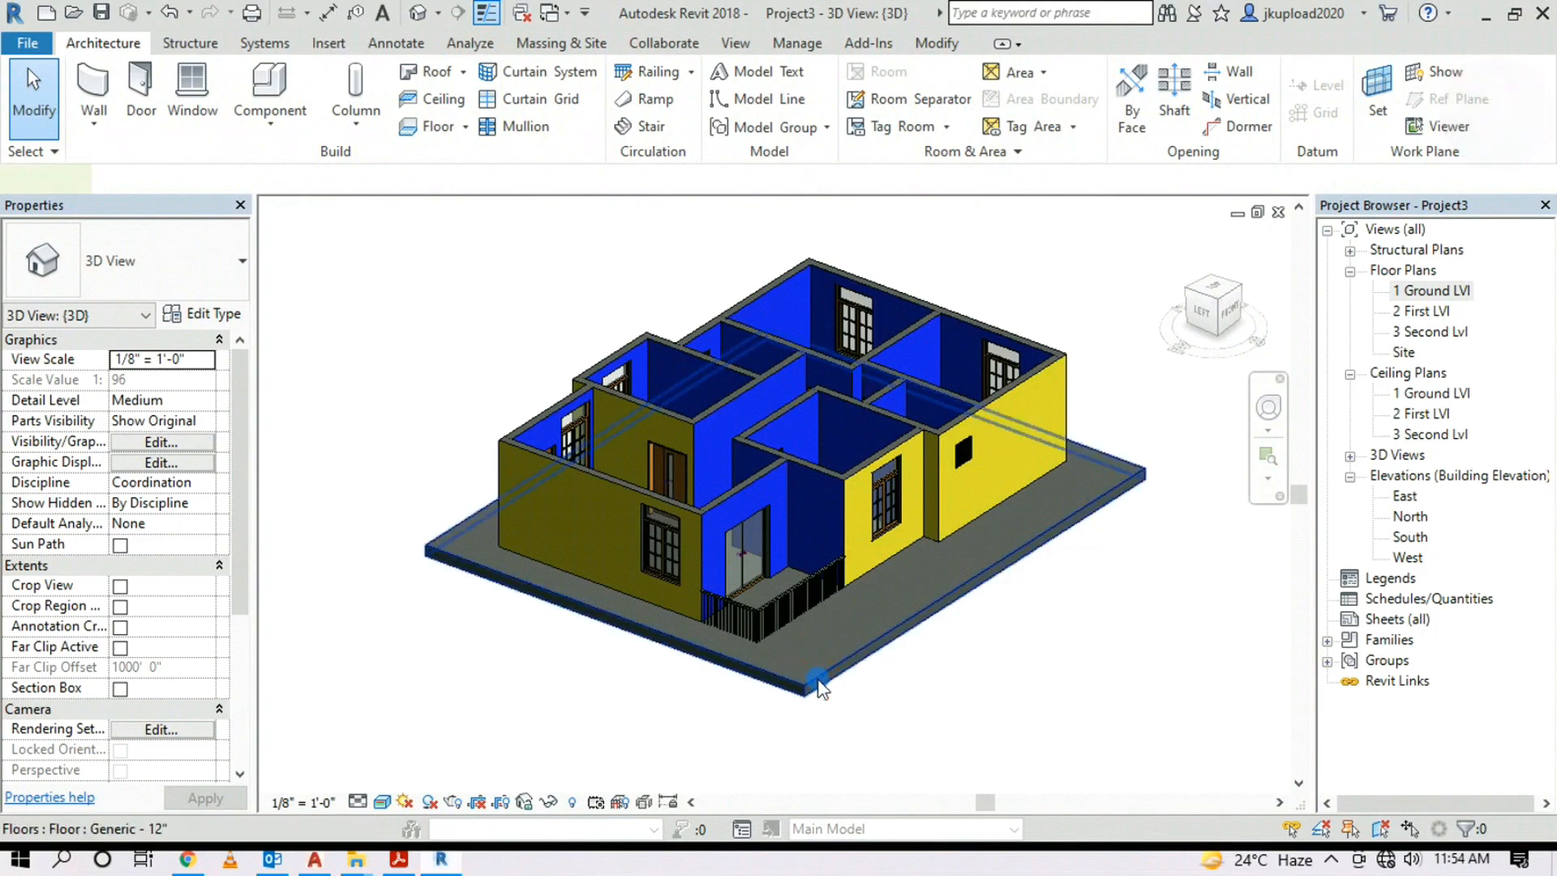
Set the structure layer thickness of the new floor's Generic - 12" type to 6"
{"action": "left_click", "coordinate": [817, 683]}
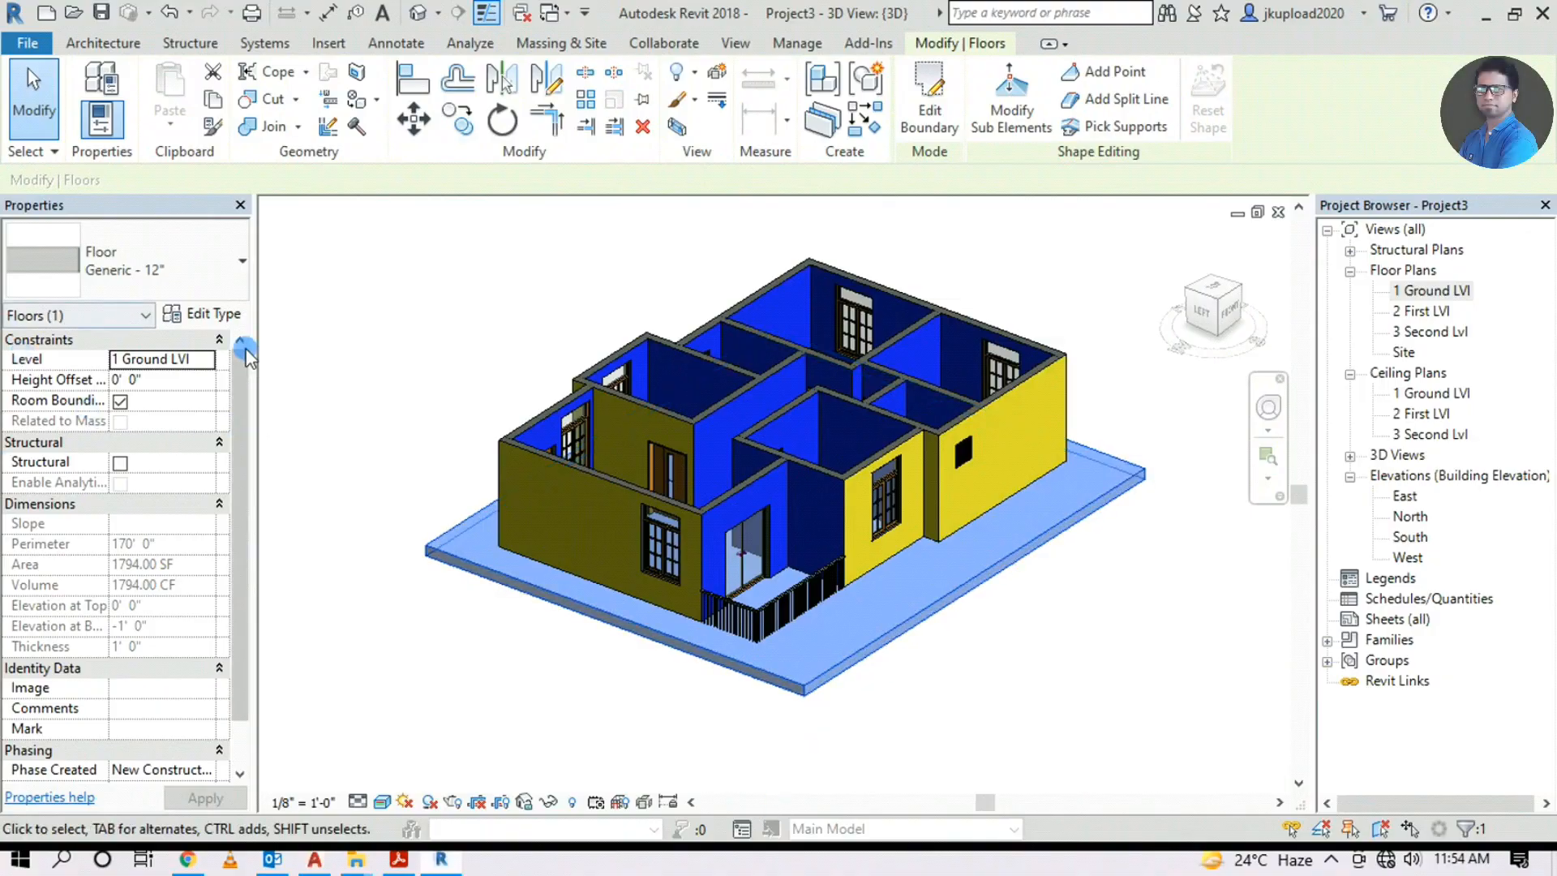
{"action": "left_click", "coordinate": [217, 288]}
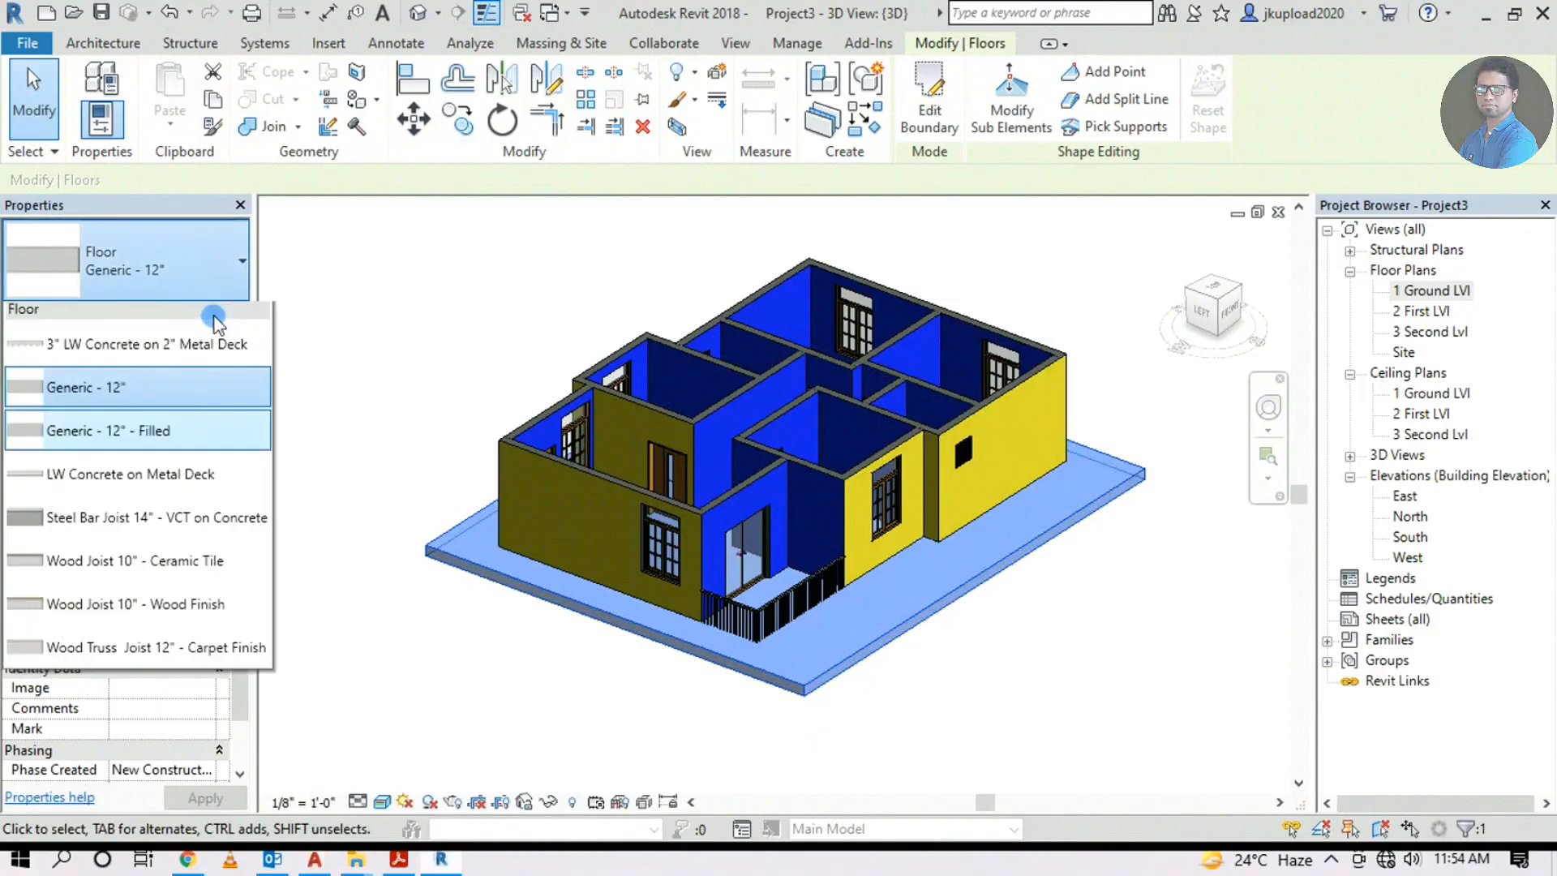
{"action": "left_click", "coordinate": [211, 287]}
{"action": "left_click", "coordinate": [218, 315]}
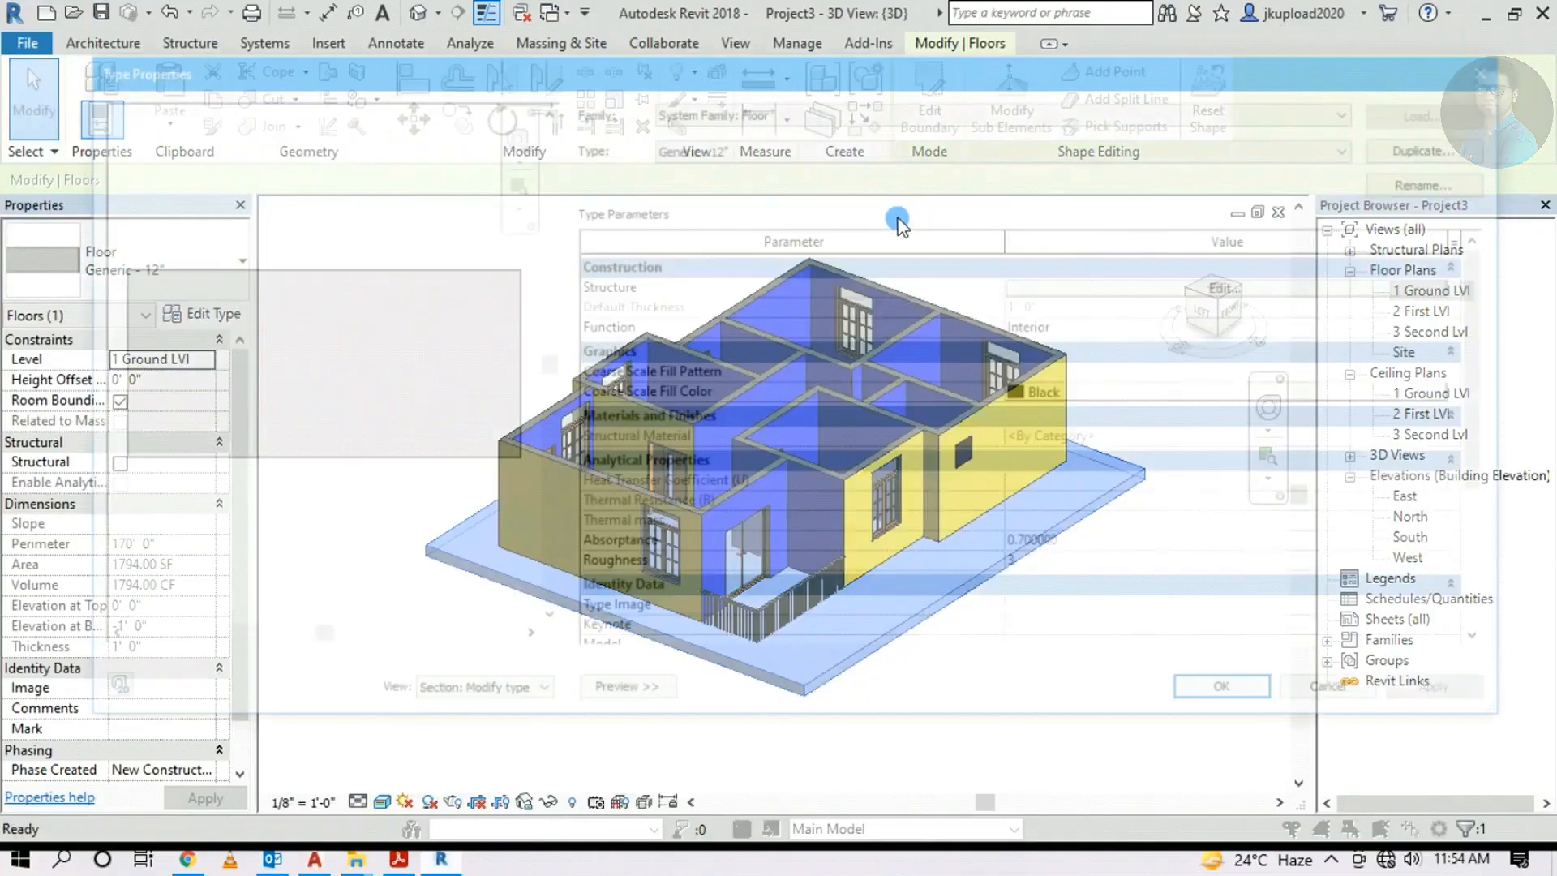
{"action": "left_click", "coordinate": [1131, 288]}
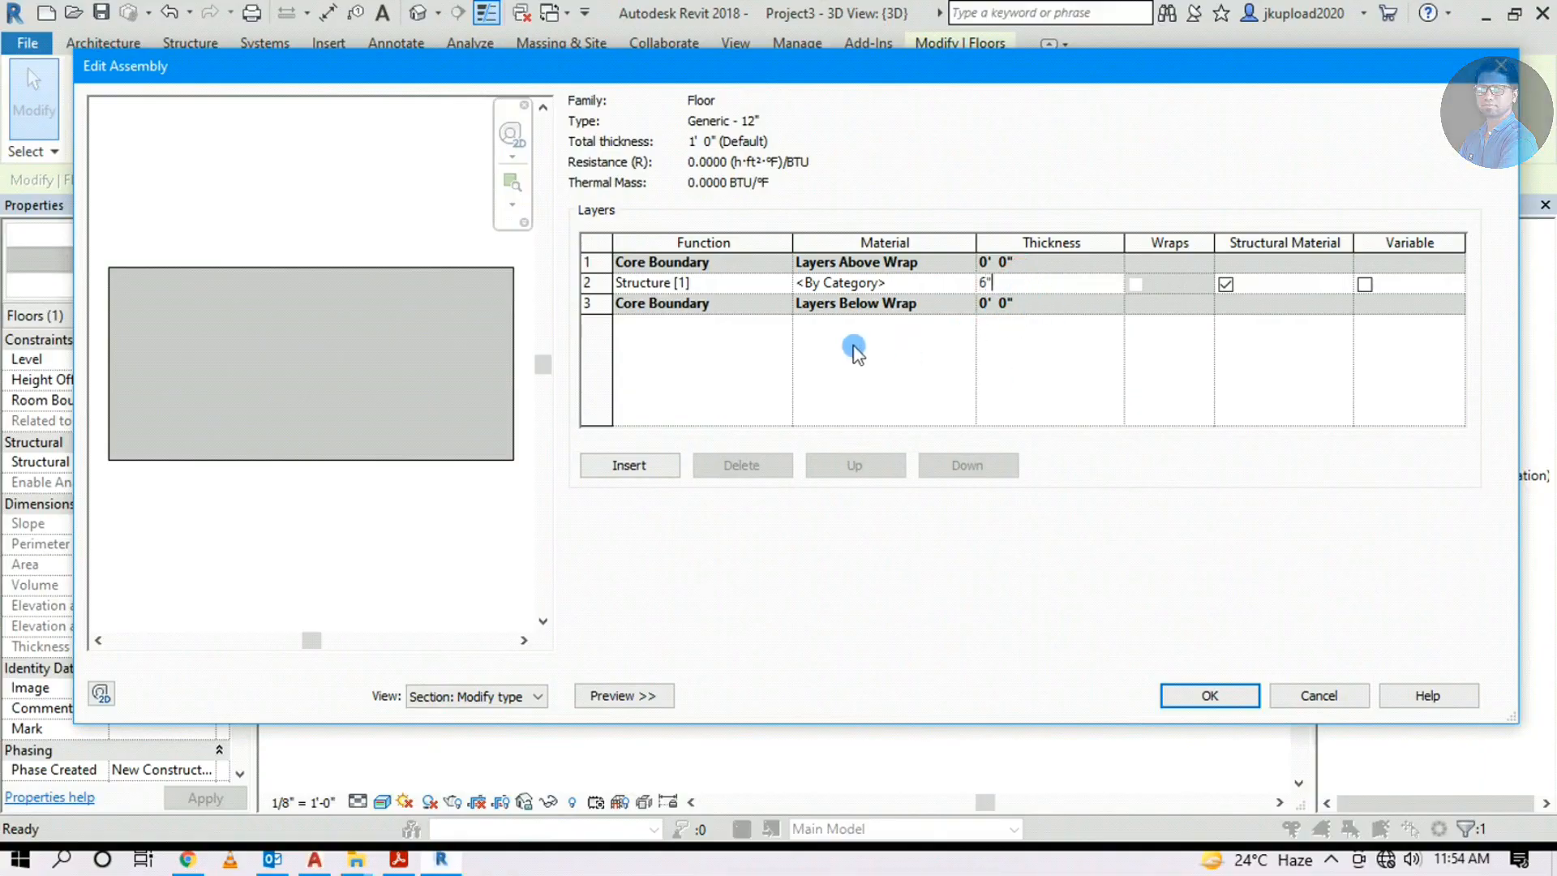
Assign the Glass material to the floor's structure layer and replace its appearance with the black-and-white checker vinyl flooring
{"action": "left_click", "coordinate": [967, 283]}
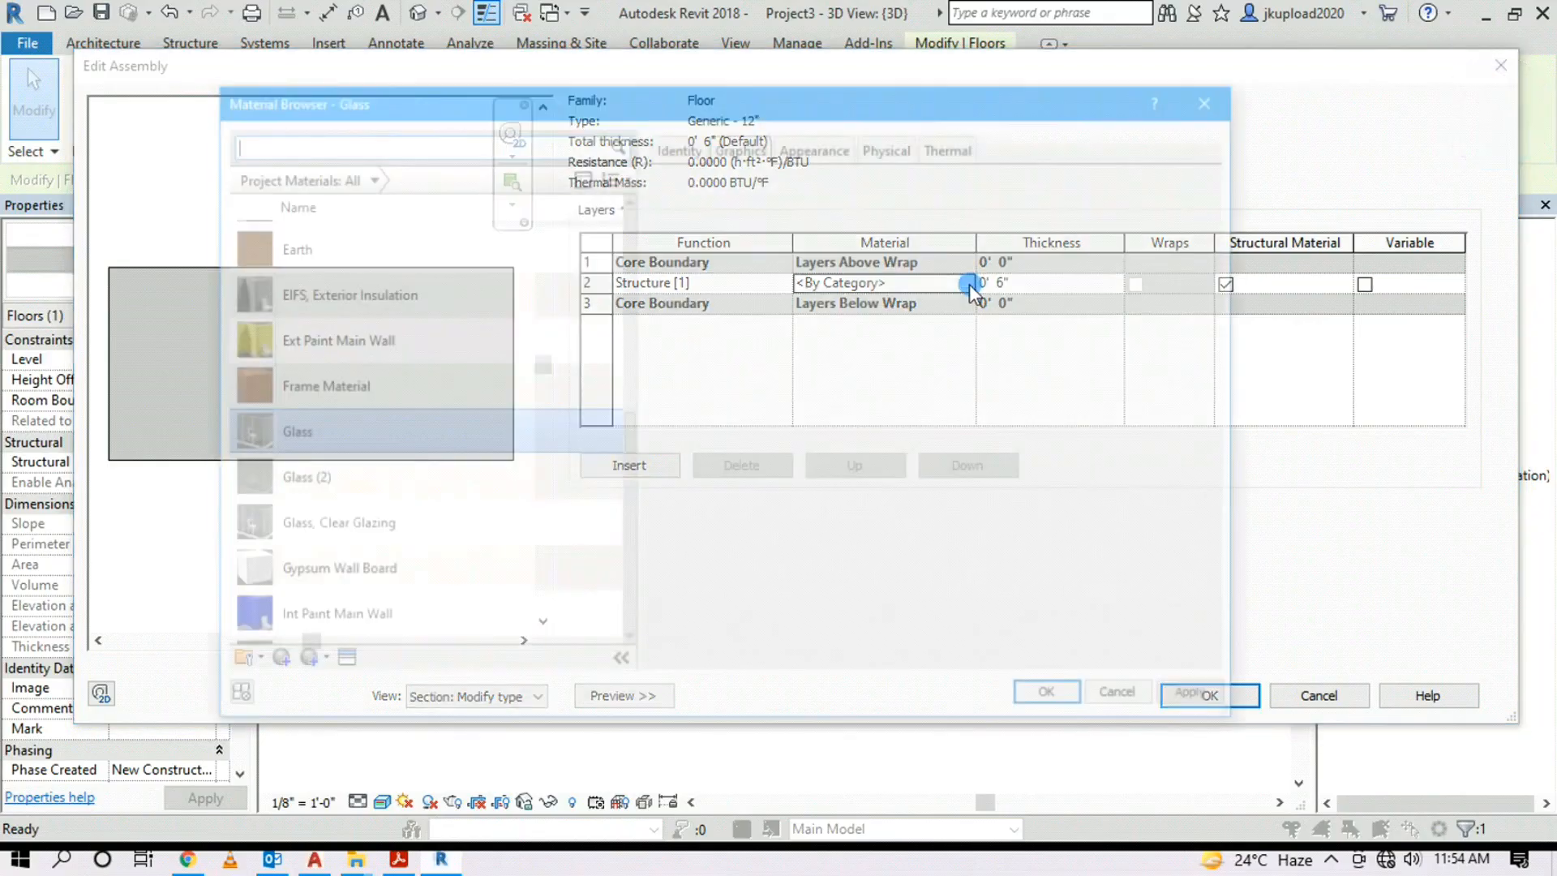
{"action": "scroll", "coordinate": [443, 338], "scroll_direction": "down", "scroll_amount": 2}
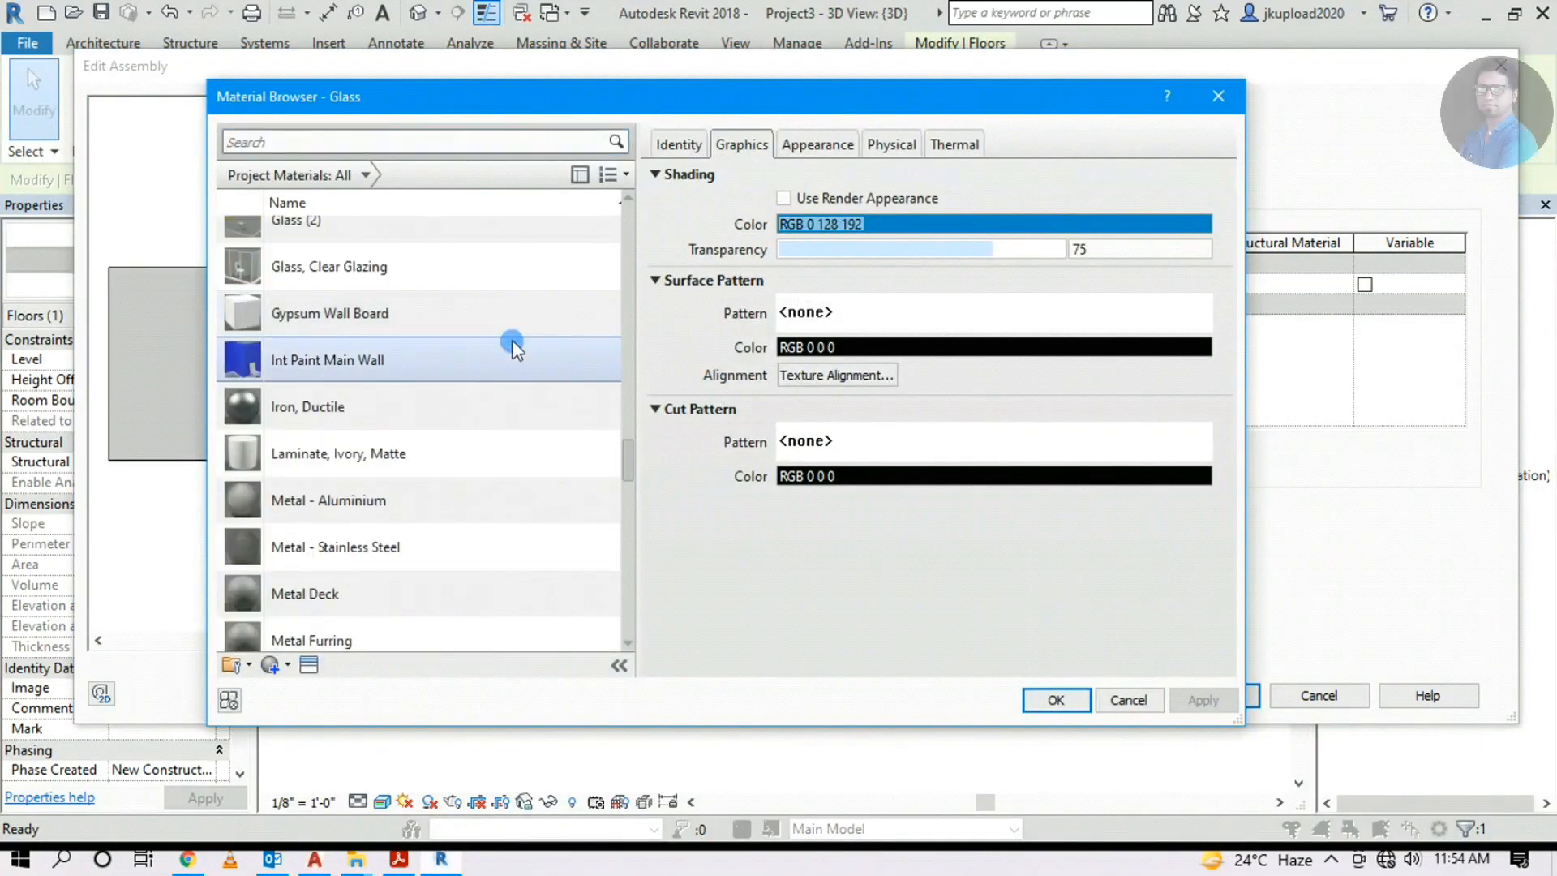
{"action": "scroll", "coordinate": [545, 300], "scroll_direction": "up", "scroll_amount": 5}
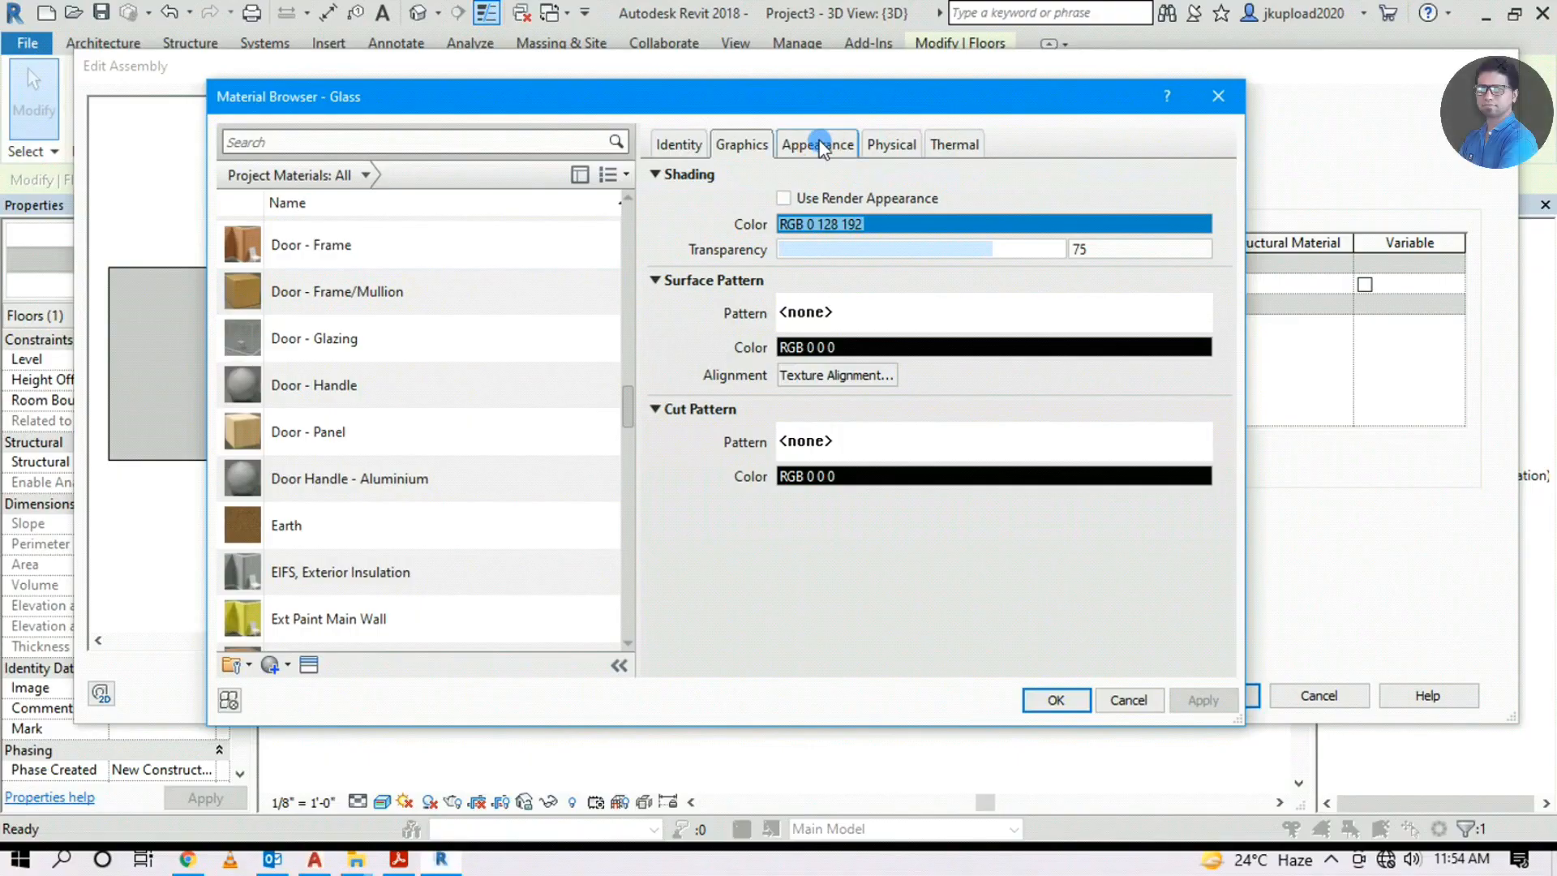
{"action": "left_click", "coordinate": [819, 145]}
{"action": "left_click", "coordinate": [1187, 177]}
{"action": "scroll", "coordinate": [170, 518], "scroll_direction": "down", "scroll_amount": 3}
{"action": "scroll", "coordinate": [166, 503], "scroll_direction": "up", "scroll_amount": 1}
{"action": "left_click", "coordinate": [65, 259]}
{"action": "left_click", "coordinate": [115, 325]}
{"action": "scroll", "coordinate": [130, 365], "scroll_direction": "up", "scroll_amount": 1}
{"action": "left_click", "coordinate": [125, 346]}
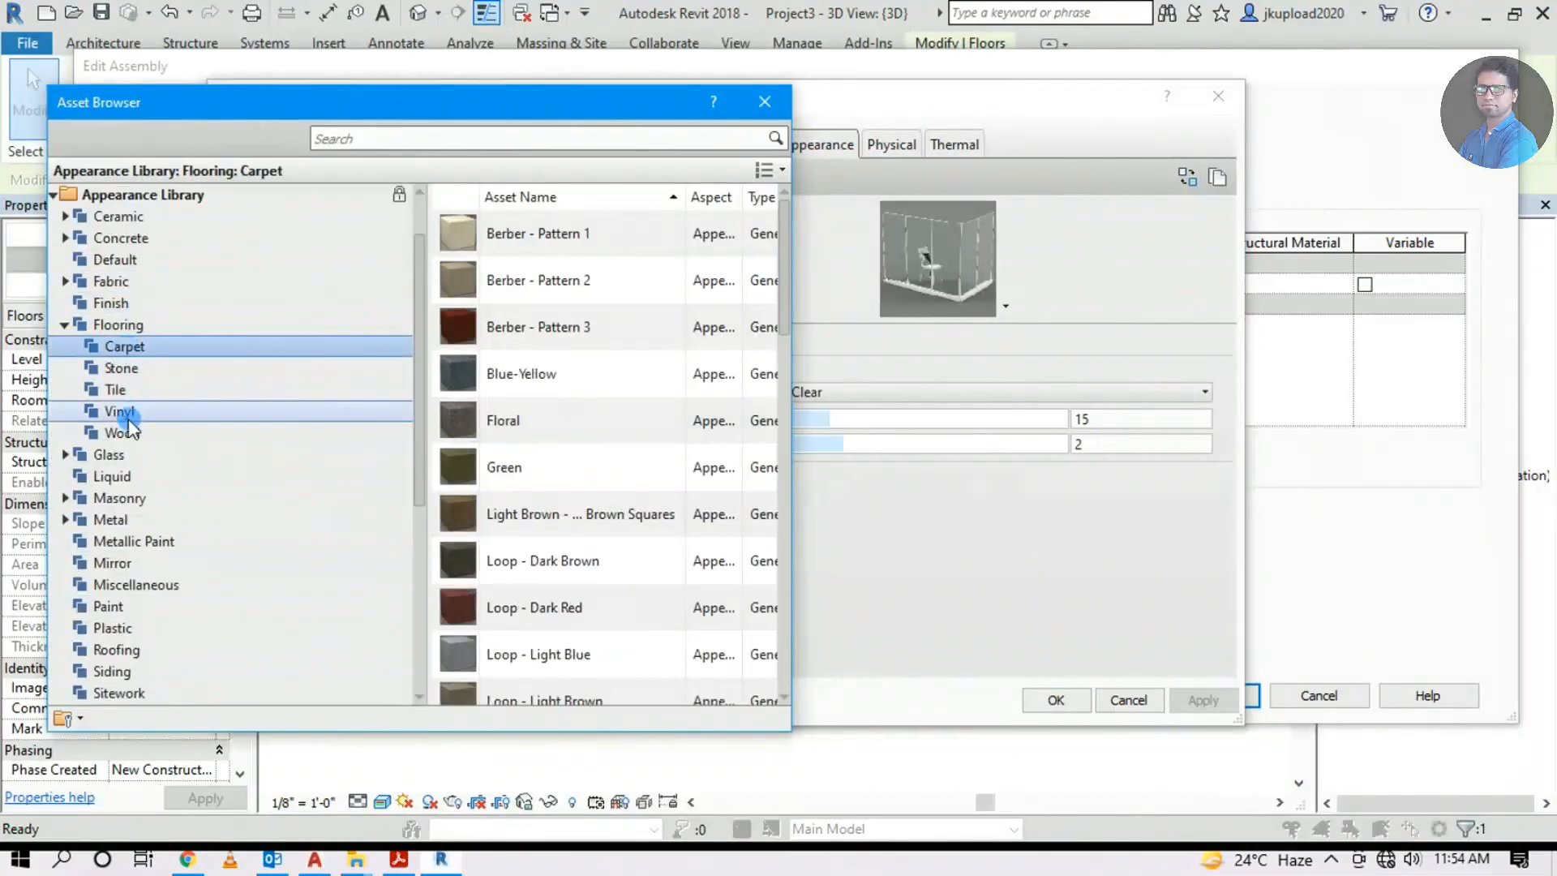
{"action": "left_click", "coordinate": [122, 412]}
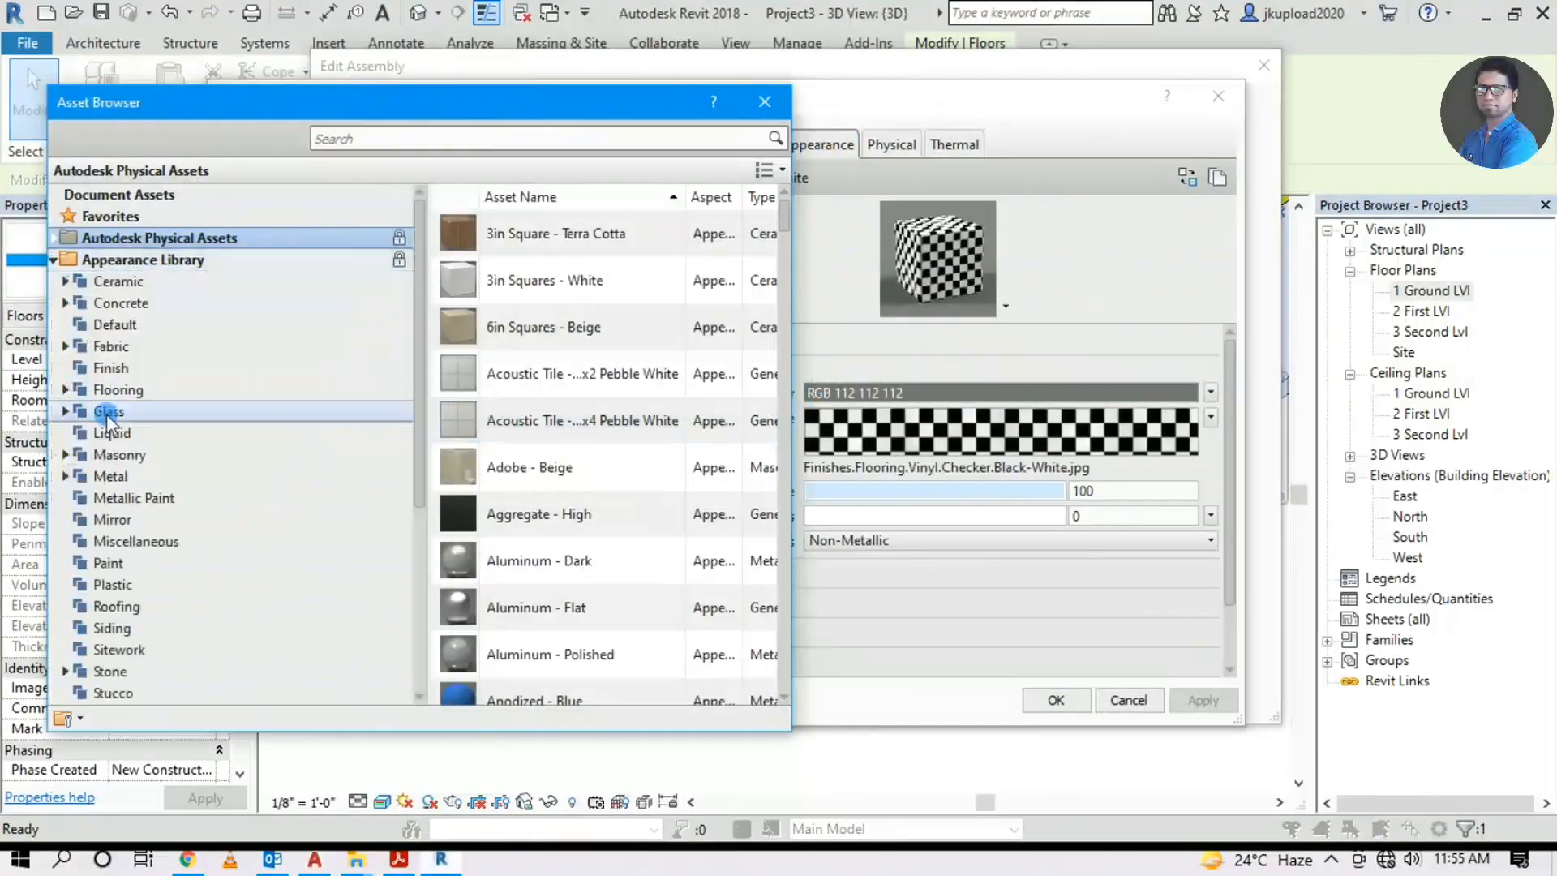
Replace the Glass material's appearance with the Marble - Beige Grid flooring asset
{"action": "left_click", "coordinate": [117, 389]}
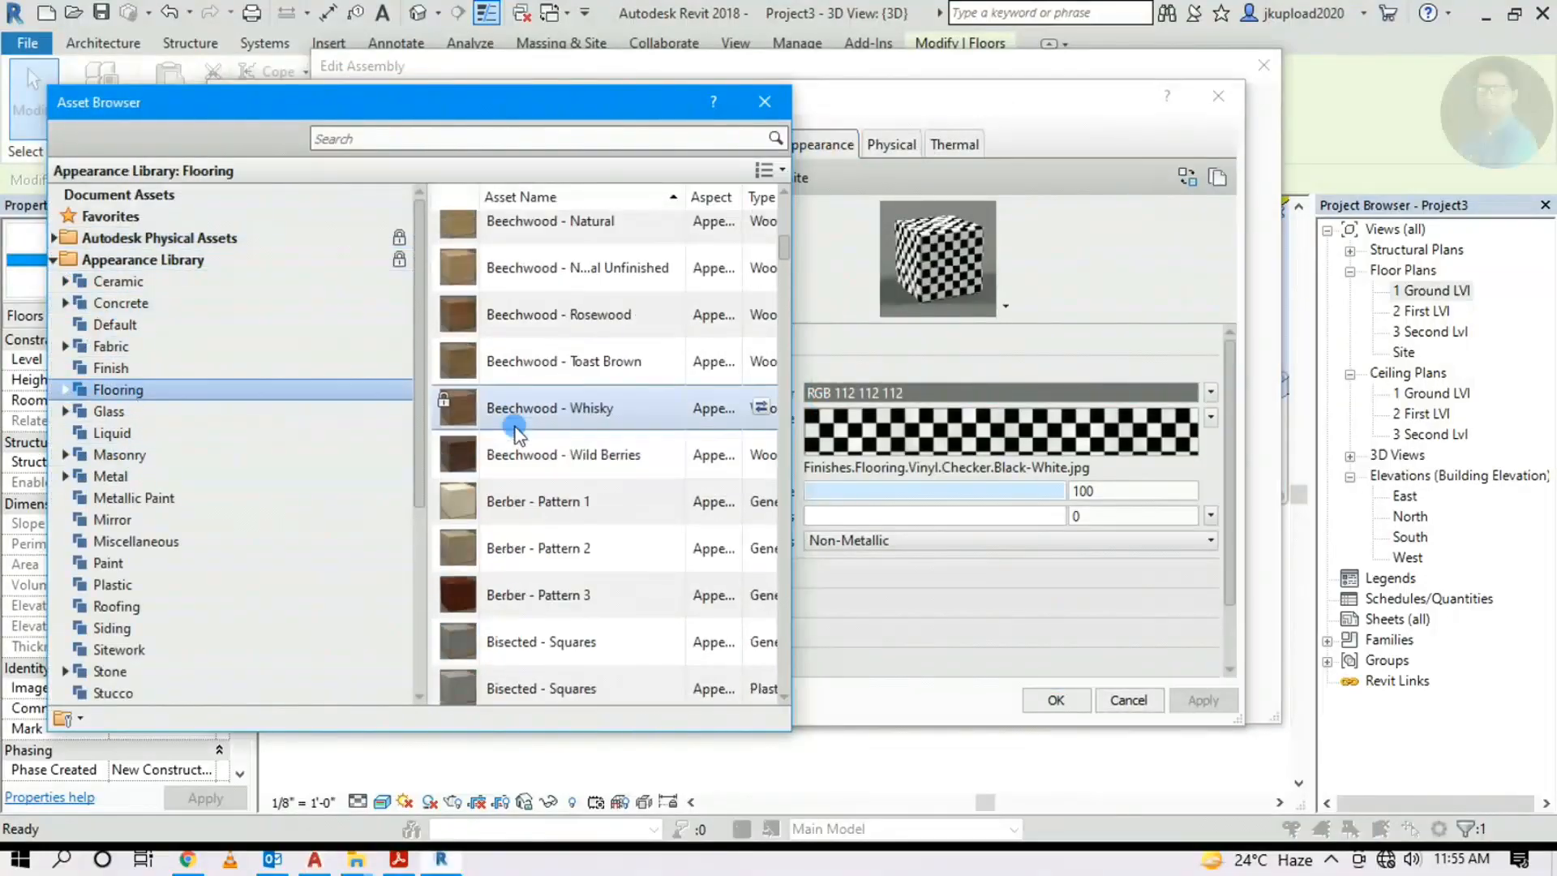
{"action": "scroll", "coordinate": [515, 430], "scroll_direction": "down", "scroll_amount": 10}
{"action": "left_click", "coordinate": [749, 687]}
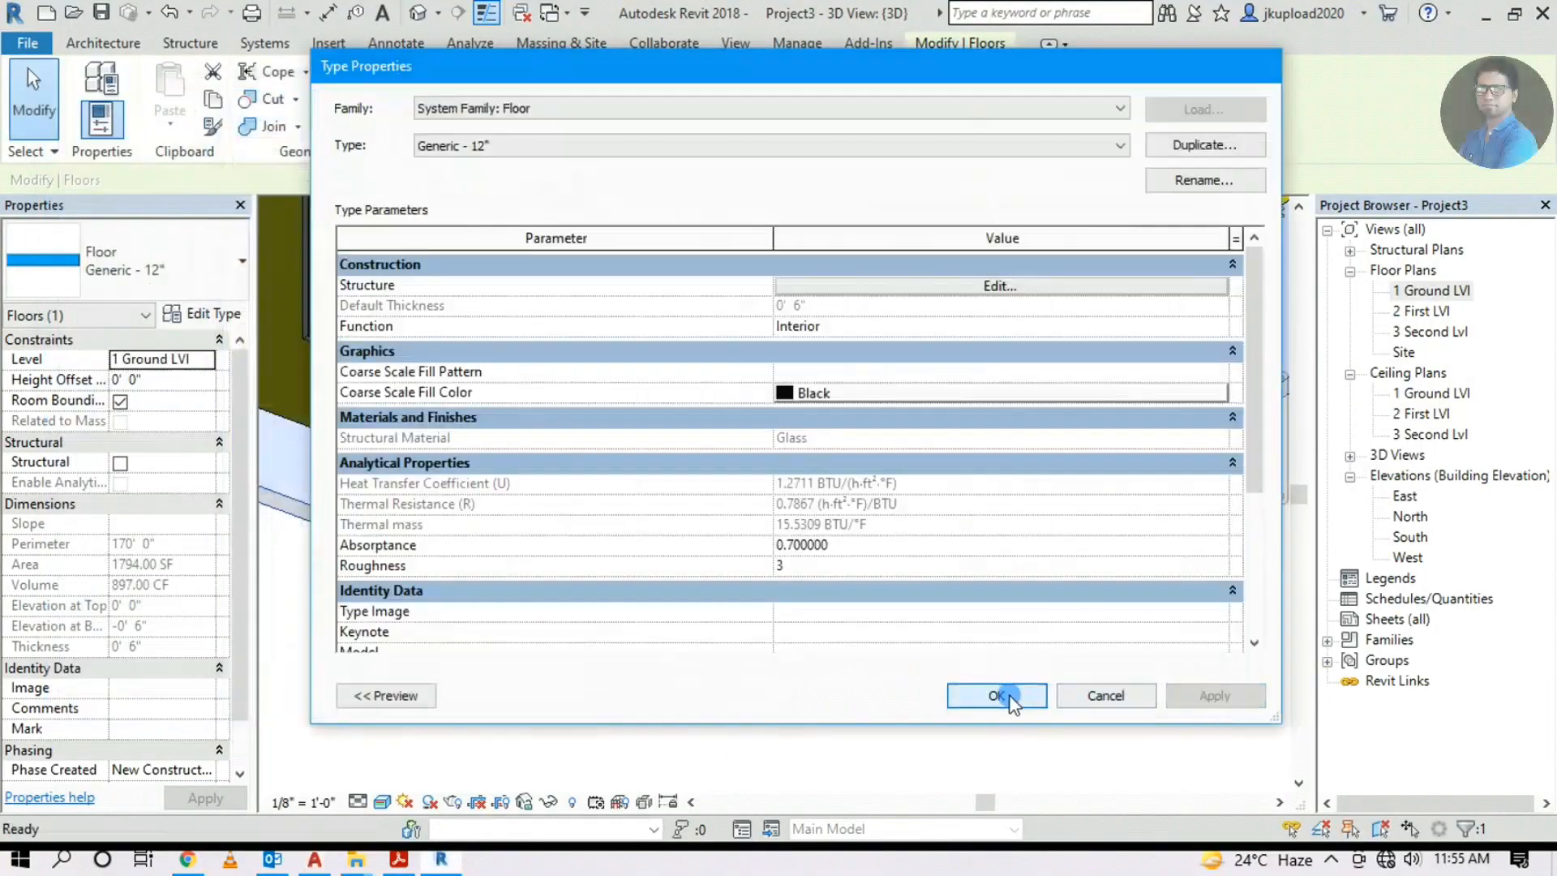
Change the sample size of the Marble - Beige Grid texture and apply the material to the floor type
{"action": "double_click", "coordinate": [454, 559]}
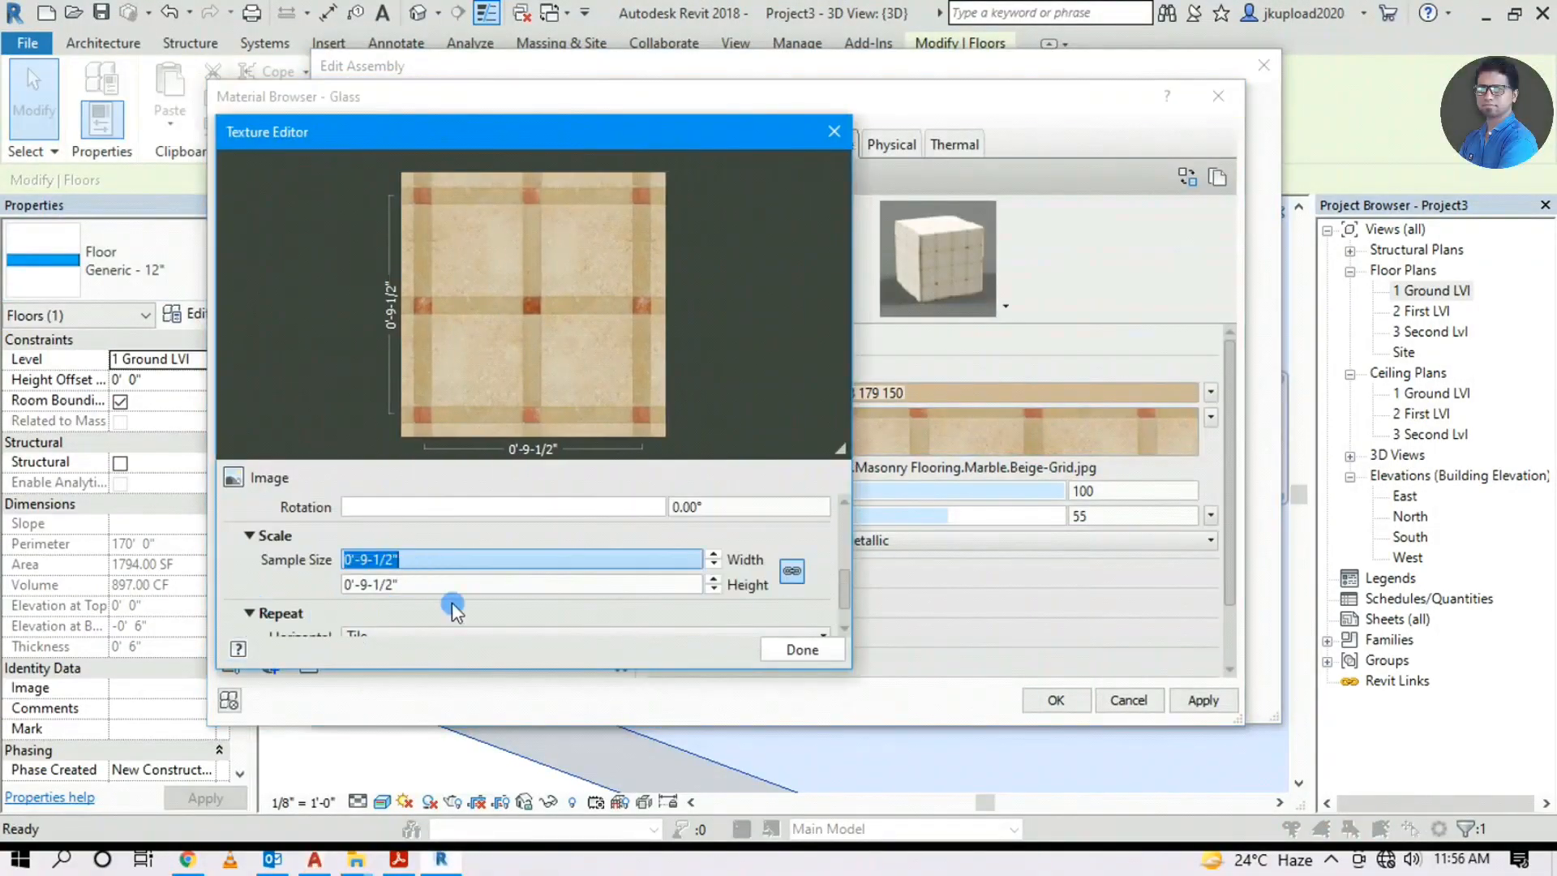
{"action": "left_click", "coordinate": [803, 650]}
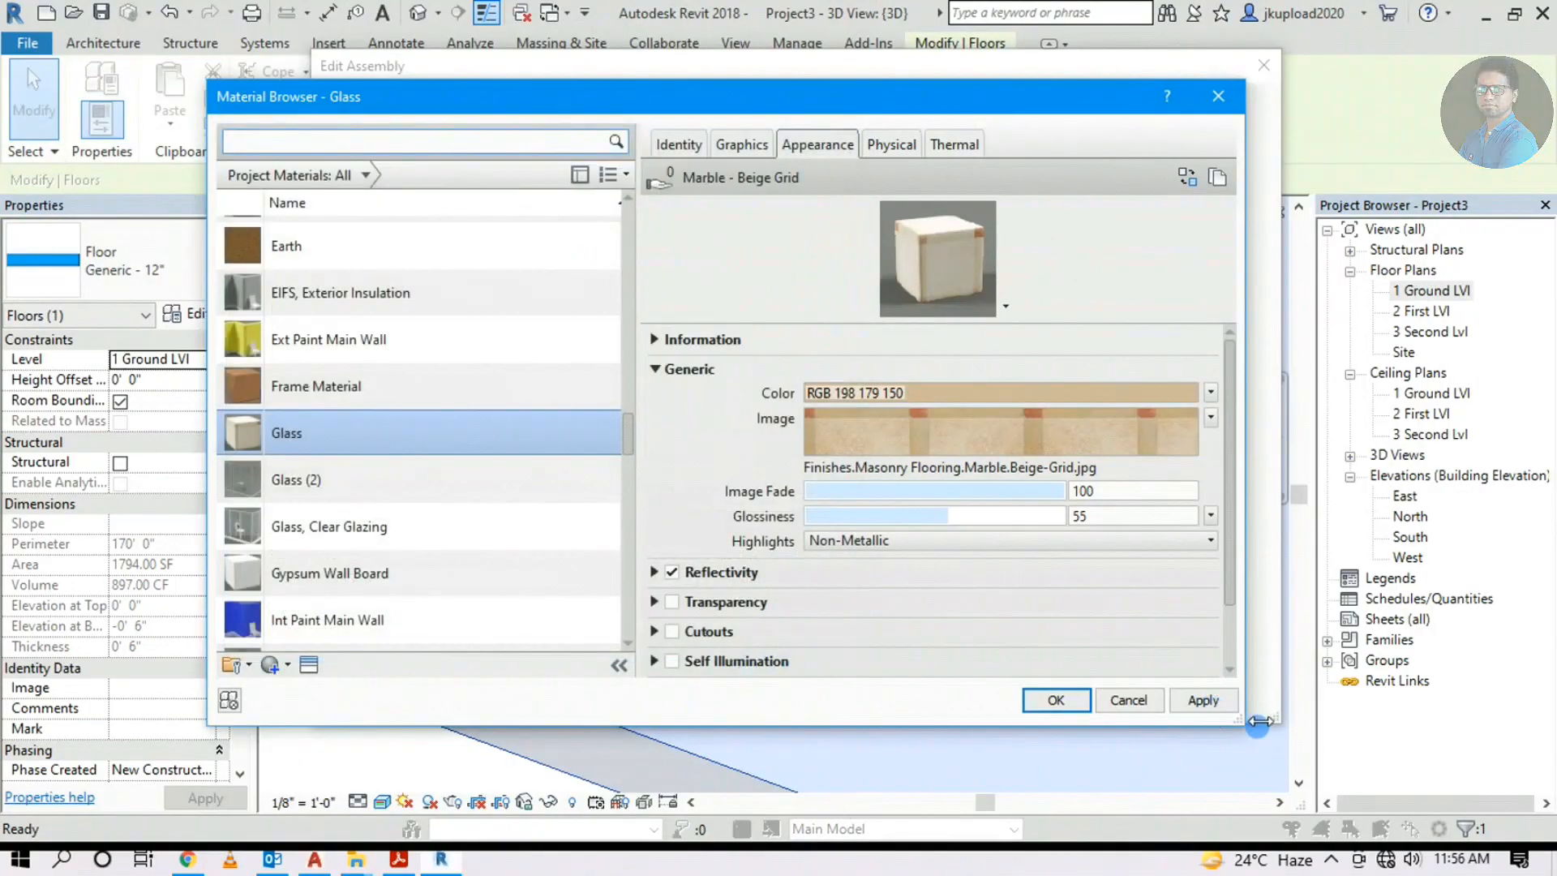
{"action": "left_click", "coordinate": [1048, 702]}
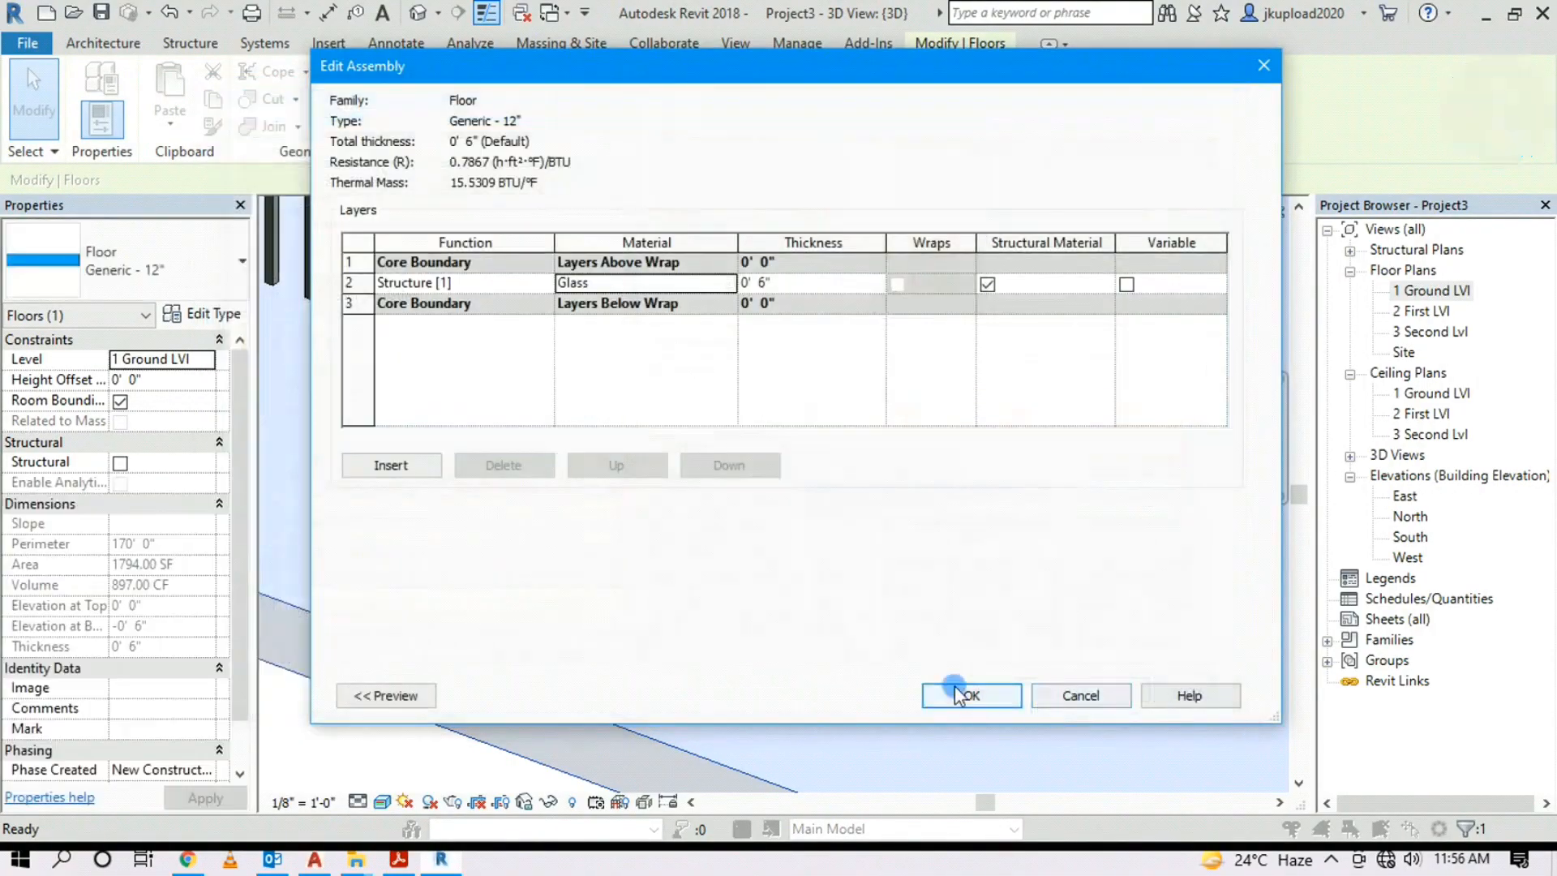
{"action": "left_click", "coordinate": [973, 598]}
{"action": "left_click", "coordinate": [1026, 696]}
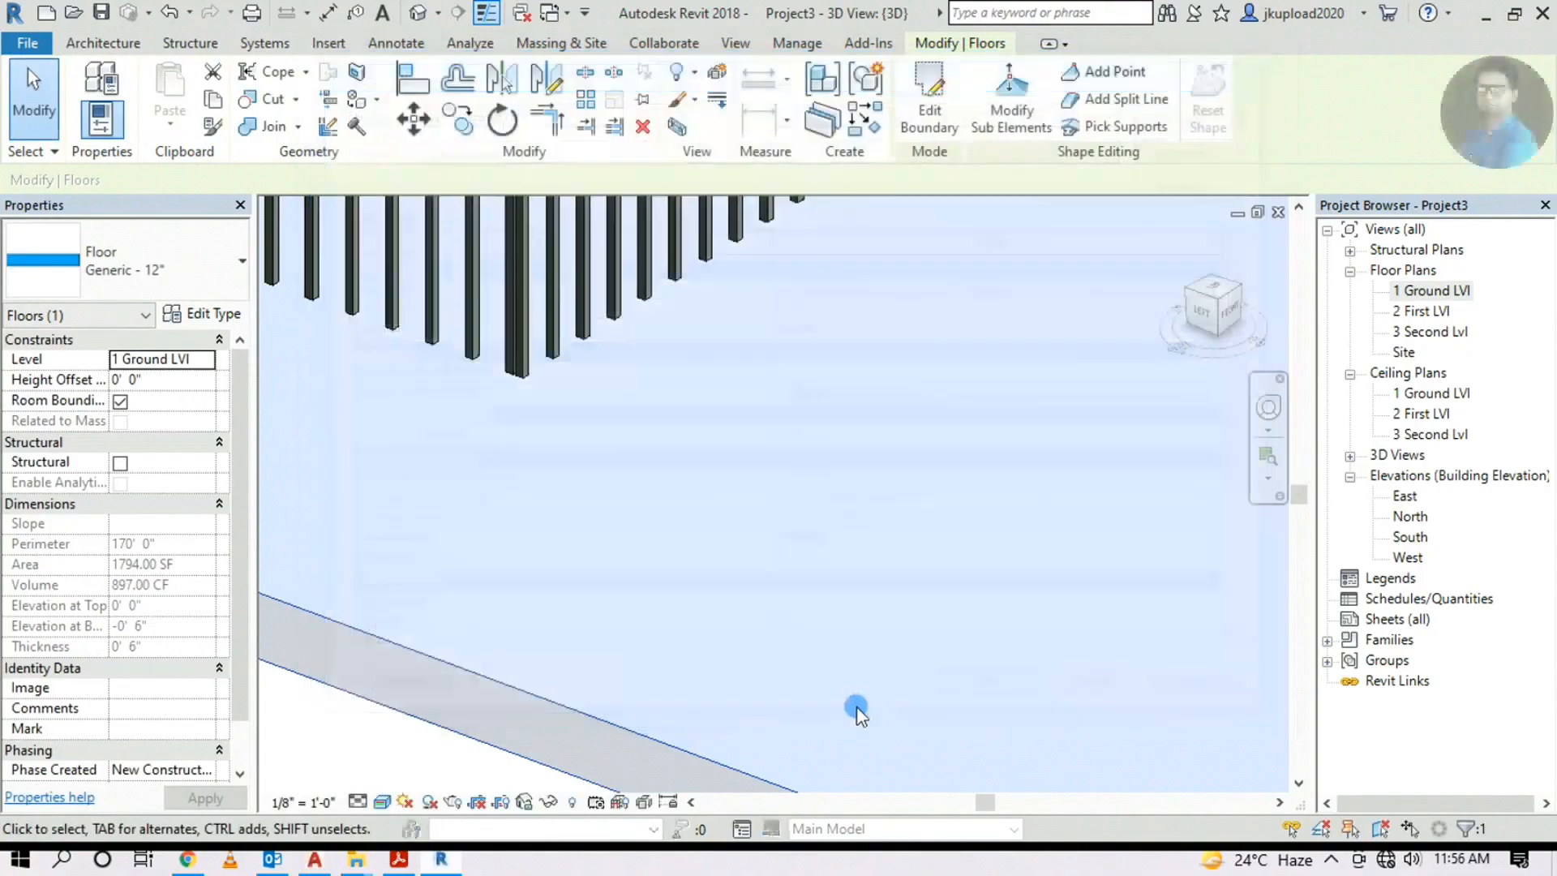
Examine the tiled floor and the finished house in 3D from several sides
{"action": "left_click", "coordinate": [629, 671]}
{"action": "scroll", "coordinate": [756, 552], "scroll_direction": "up", "scroll_amount": 3}
{"action": "middle_click_drag", "start_coordinate": [756, 549], "coordinate": [805, 776]}
{"action": "scroll", "coordinate": [795, 590], "scroll_direction": "down", "scroll_amount": 2}
{"action": "middle_click_drag", "start_coordinate": [867, 485], "coordinate": [920, 689]}
{"action": "scroll", "coordinate": [850, 654], "scroll_direction": "down", "scroll_amount": 4}
{"action": "scroll", "coordinate": [953, 768], "scroll_direction": "up", "scroll_amount": 2}
{"action": "middle_click_drag", "start_coordinate": [920, 689], "coordinate": [882, 758]}
{"action": "scroll", "coordinate": [956, 722], "scroll_direction": "down", "scroll_amount": 2}
{"action": "scroll", "coordinate": [957, 450], "scroll_direction": "up", "scroll_amount": 3}
{"action": "middle_click_drag", "start_coordinate": [956, 450], "coordinate": [868, 409], "text": "shift"}
{"action": "scroll", "coordinate": [861, 697], "scroll_direction": "down", "scroll_amount": 1}
{"action": "middle_click_drag", "start_coordinate": [861, 714], "coordinate": [860, 551]}
{"action": "scroll", "coordinate": [746, 389], "scroll_direction": "up", "scroll_amount": 2}
{"action": "middle_click_drag", "start_coordinate": [746, 381], "coordinate": [757, 494]}
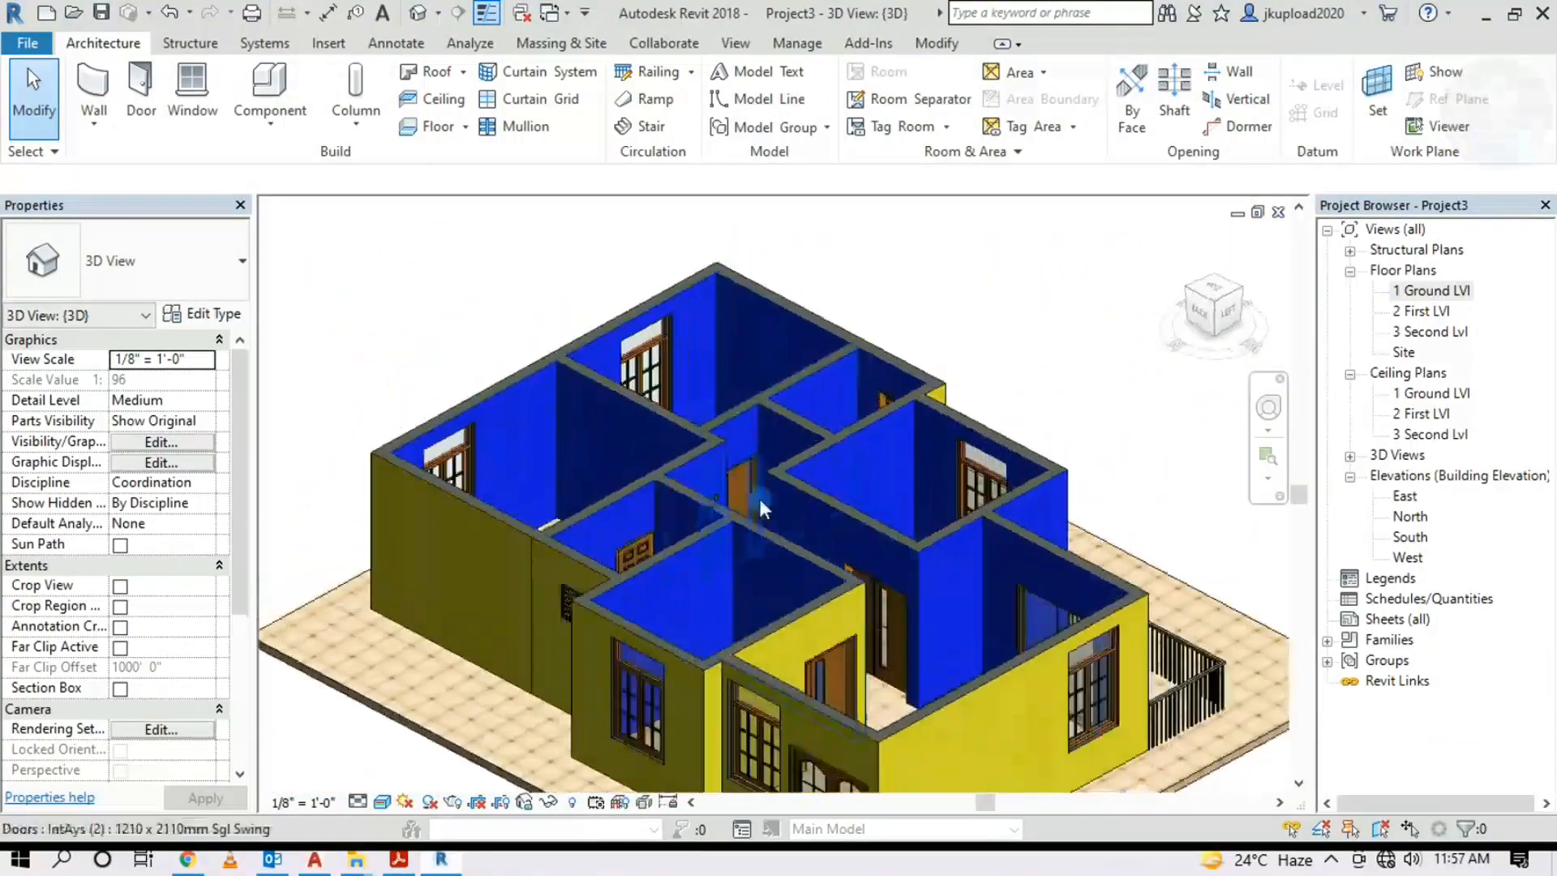
{"action": "scroll", "coordinate": [855, 754], "scroll_direction": "down", "scroll_amount": 1}
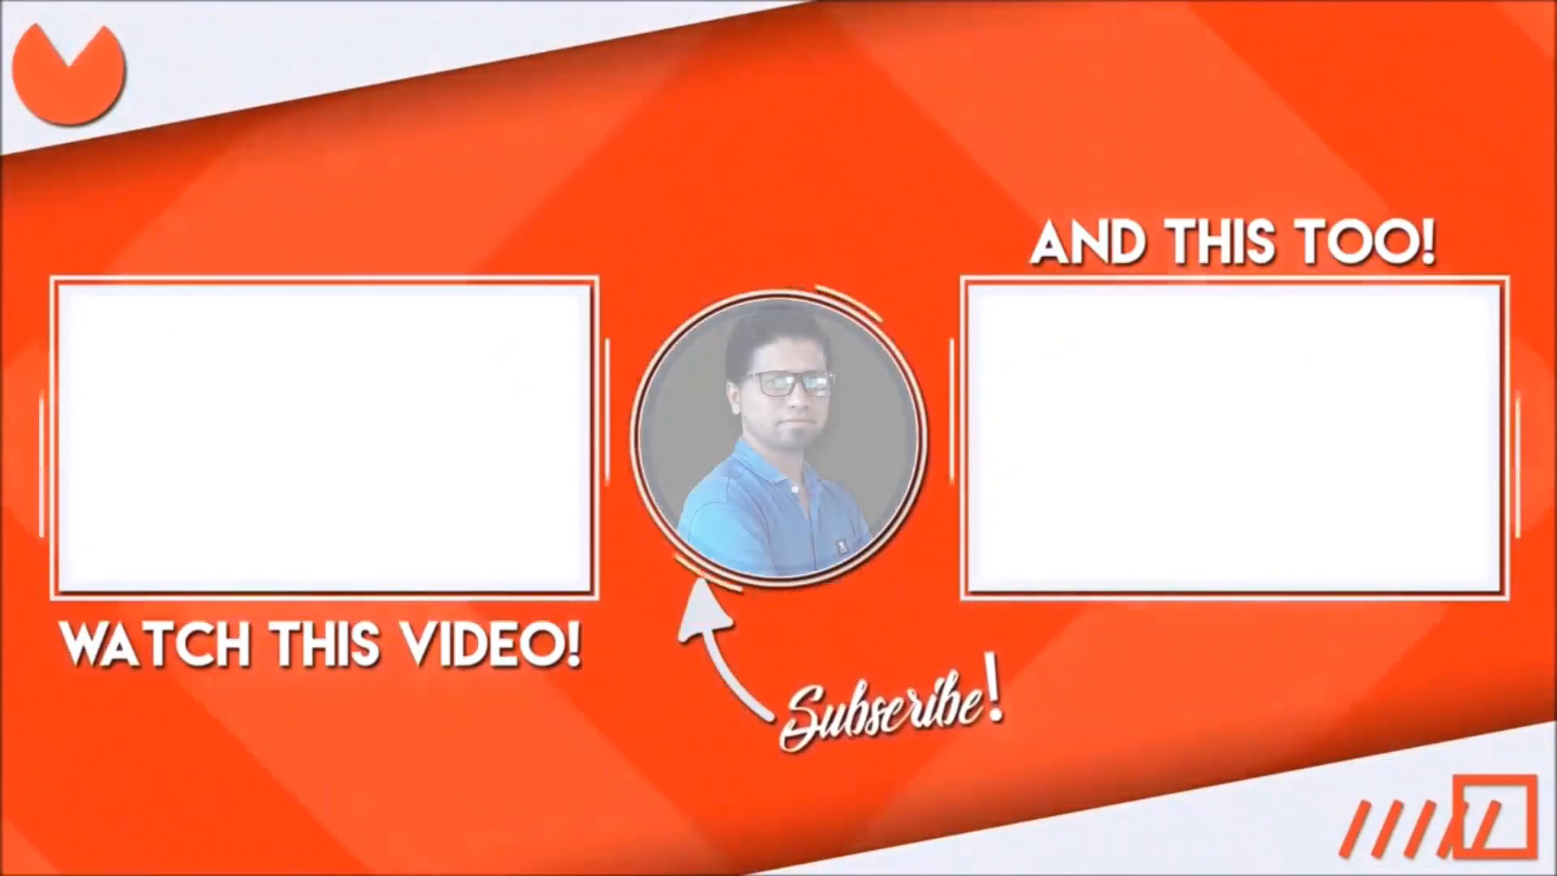